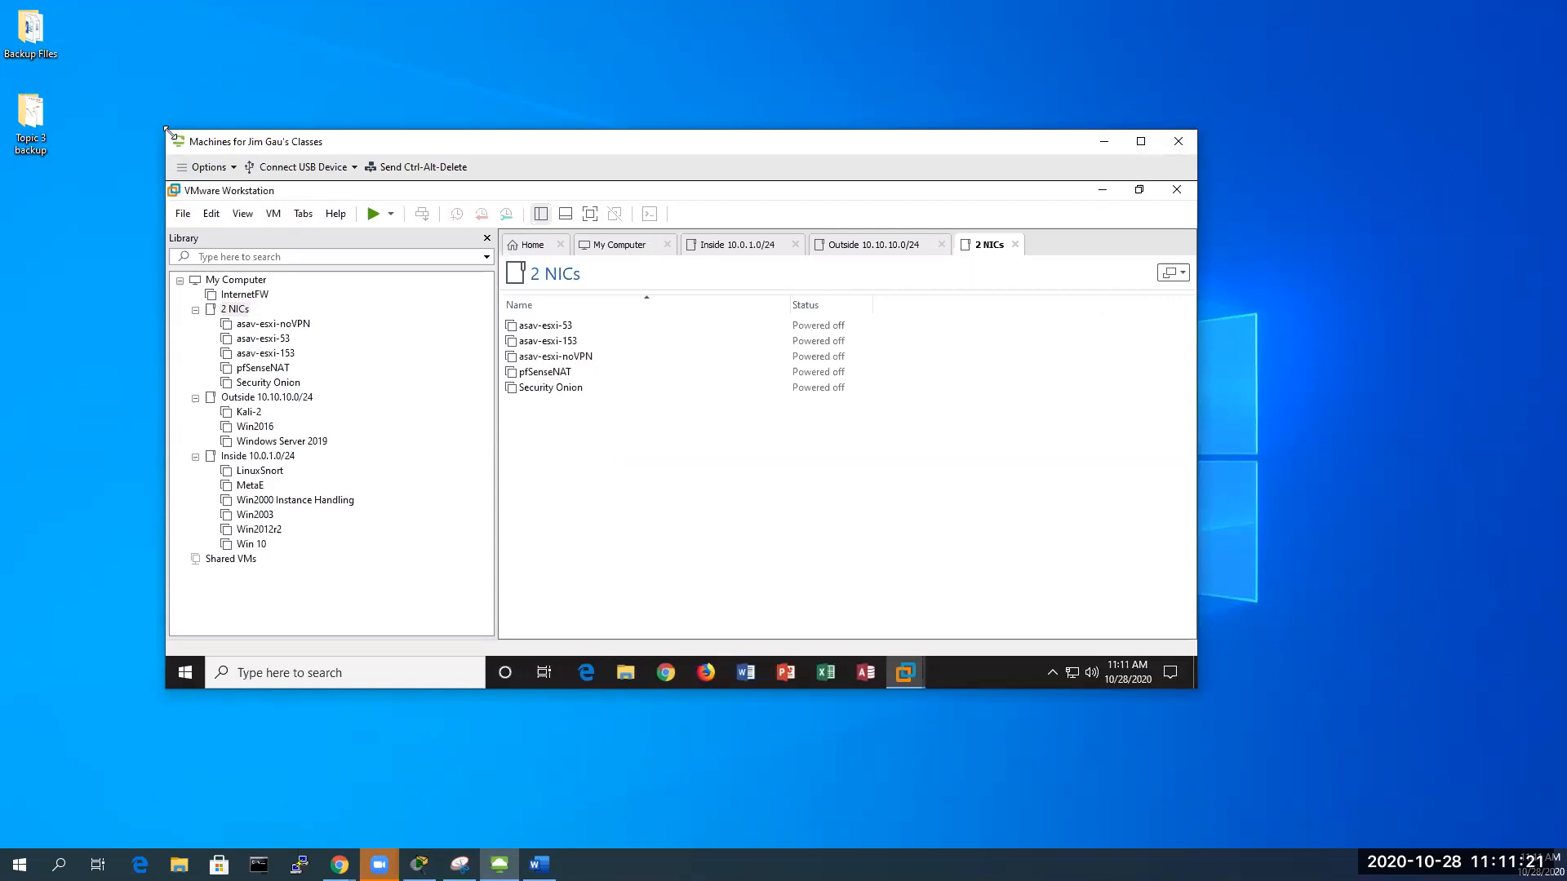
Make the VMware window fill the screen and open pfSenseNAT, taking ownership of it
drag(168, 132, 2, 2)
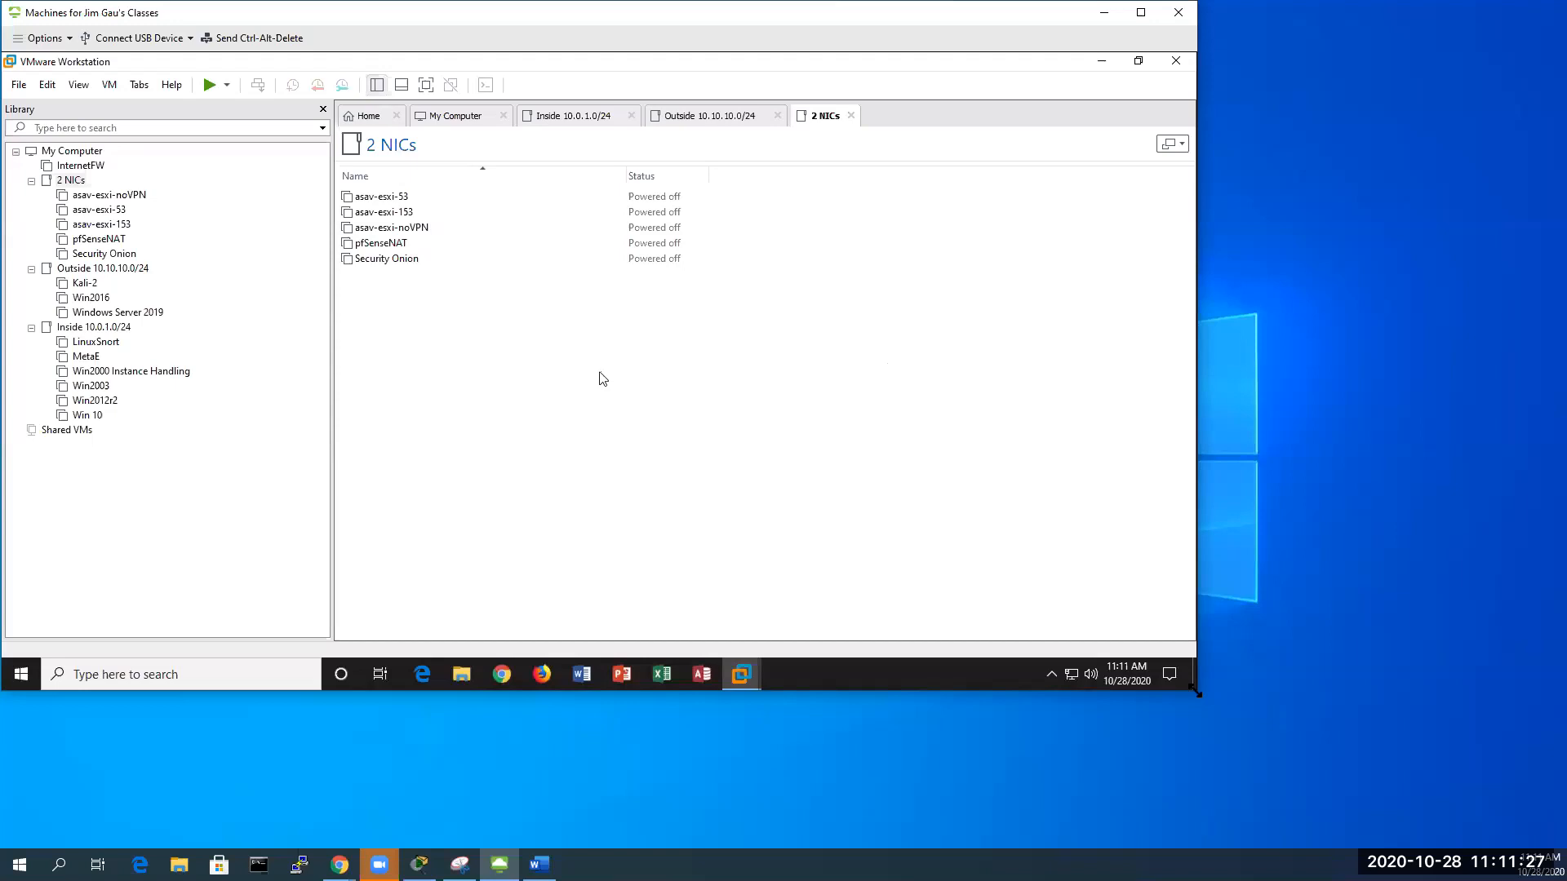
drag(1197, 692, 1565, 847)
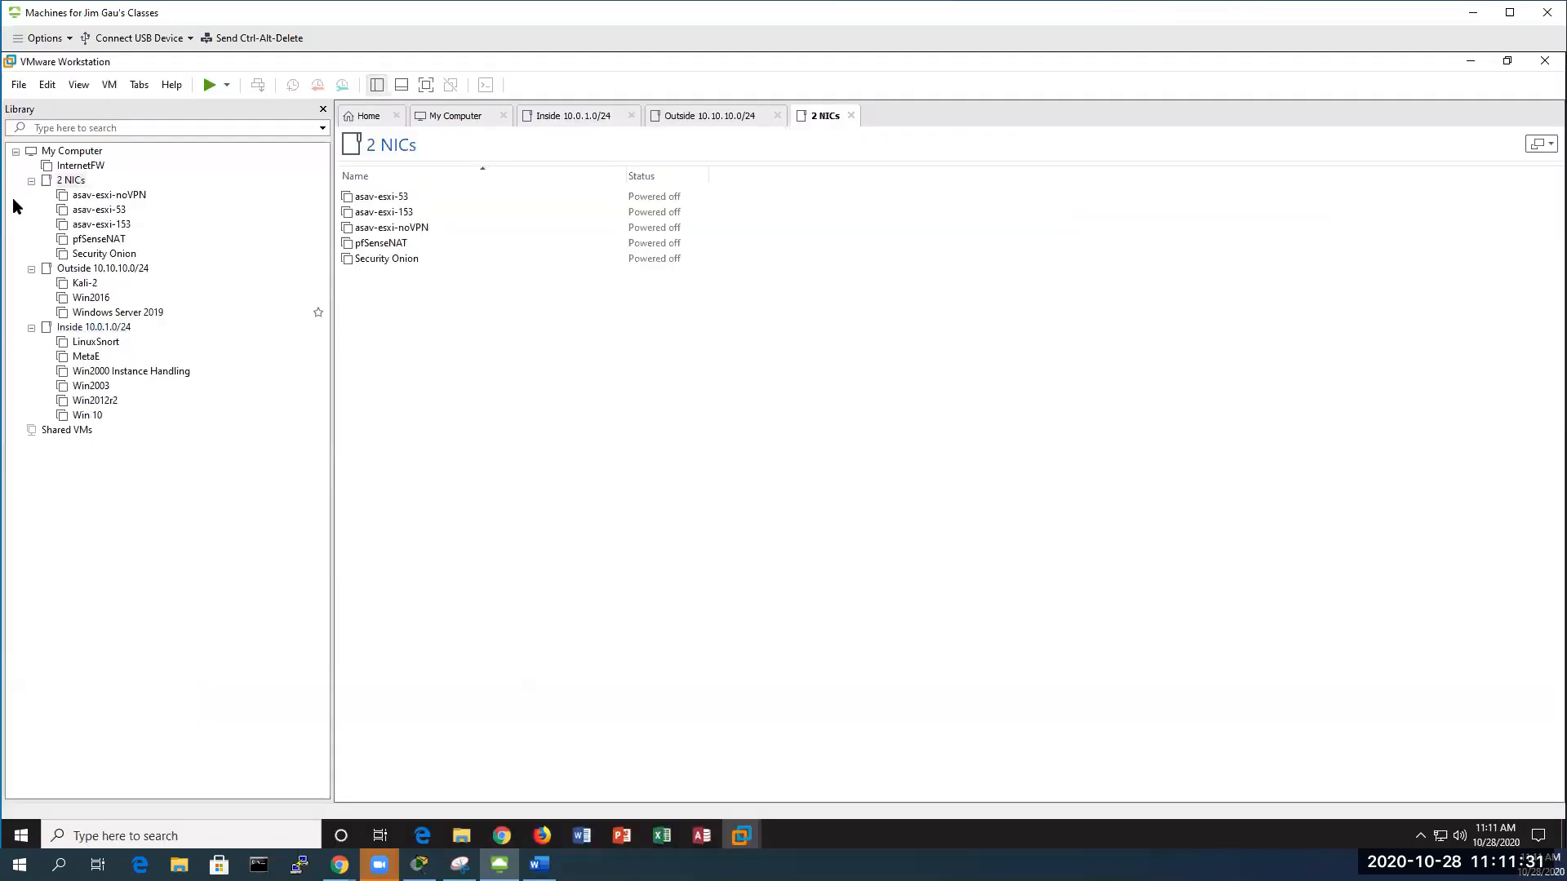
click(99, 241)
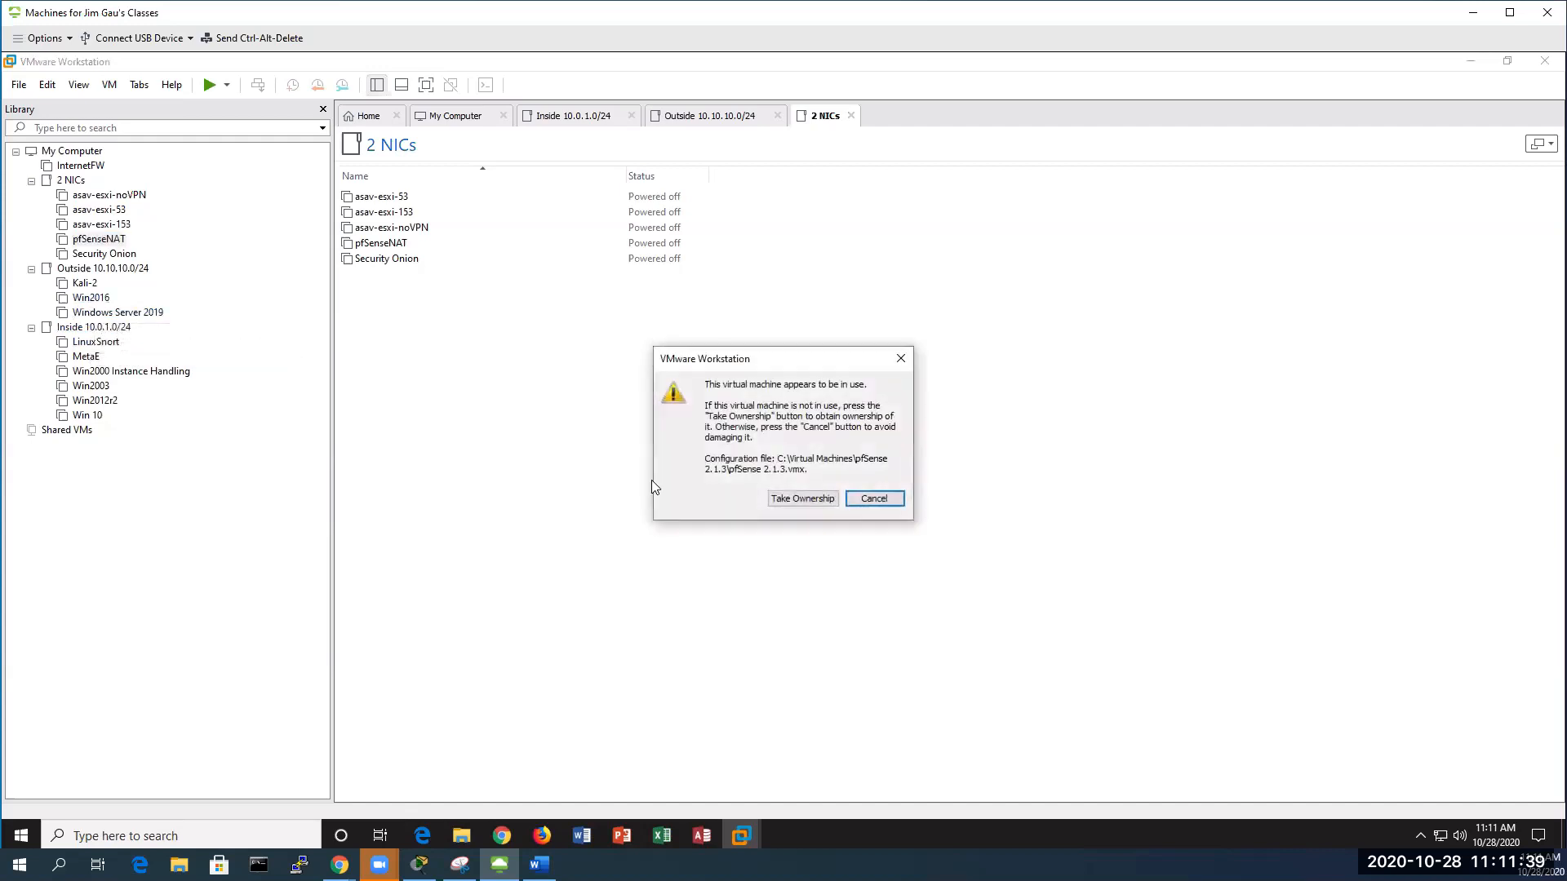
click(808, 500)
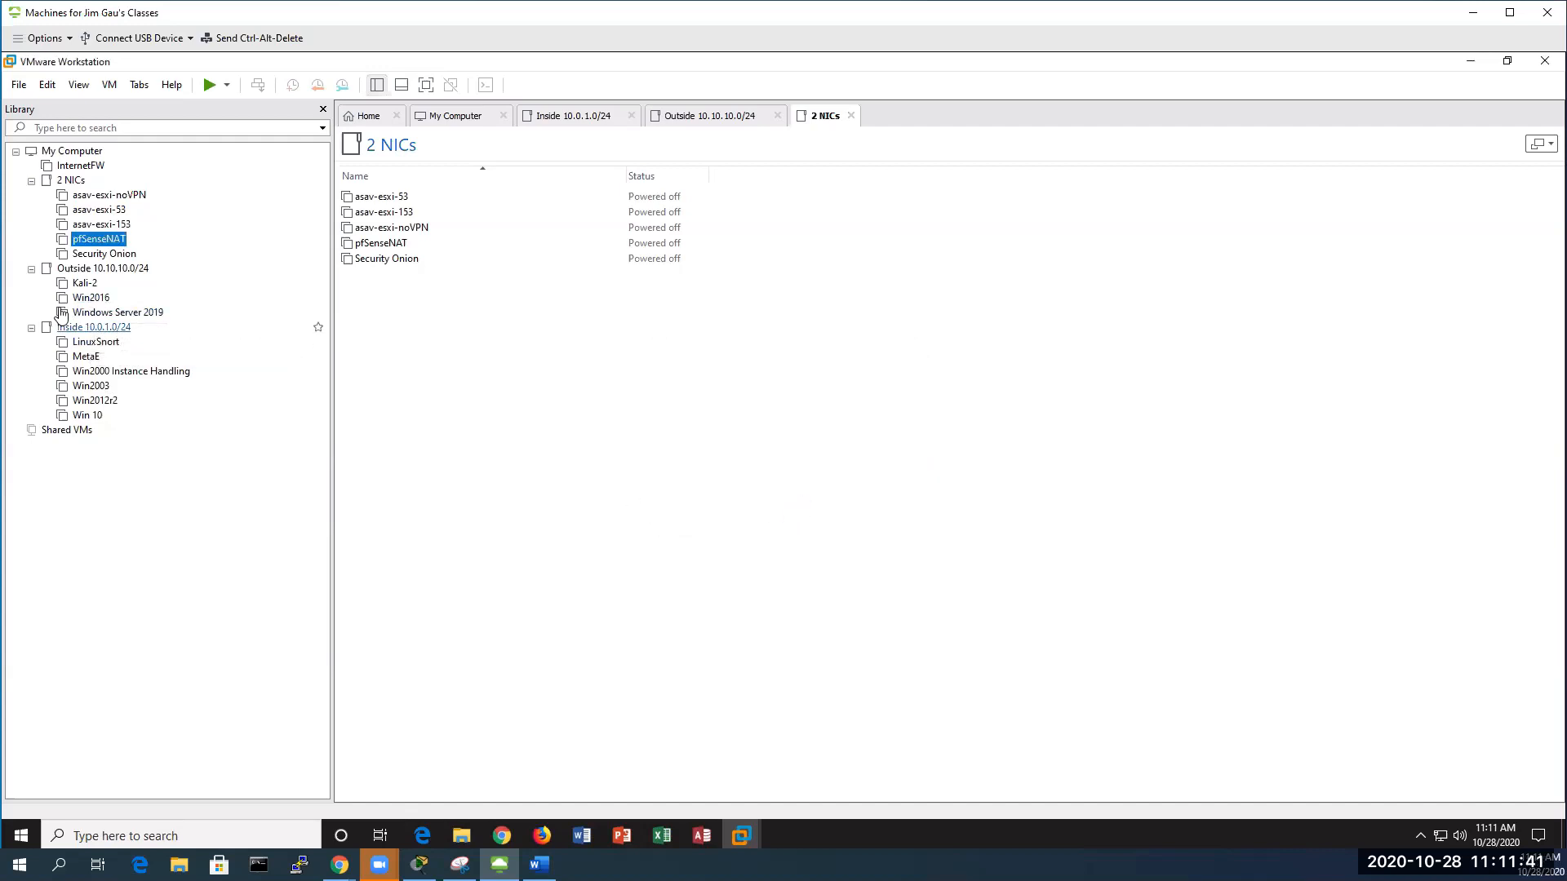
Open Win2016, Win 10 and LinuxSnort from the Library, taking ownership of each
click(91, 298)
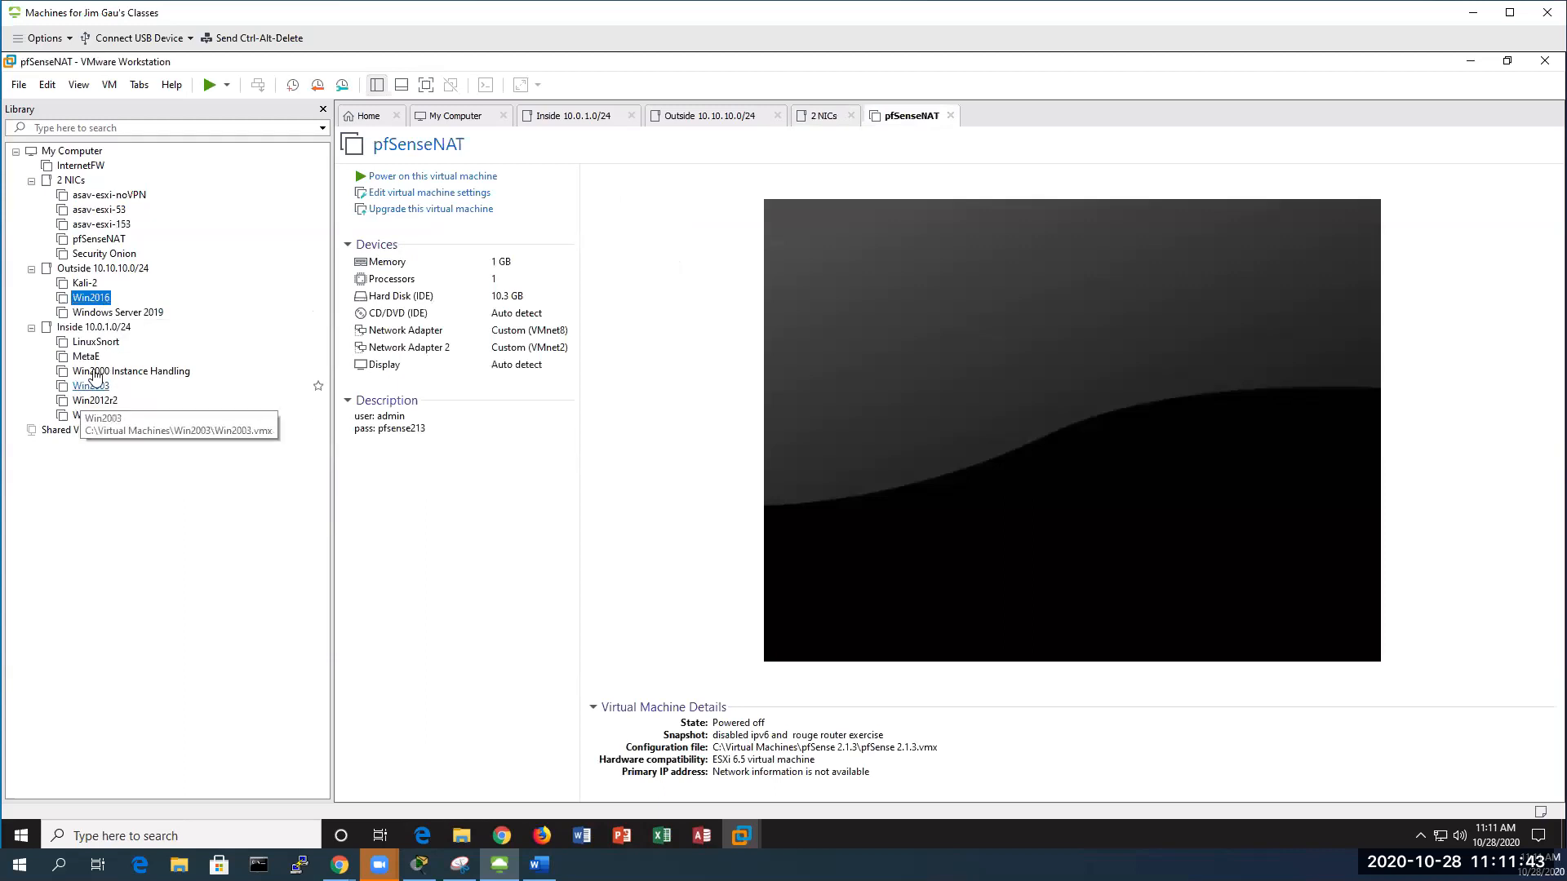
click(91, 415)
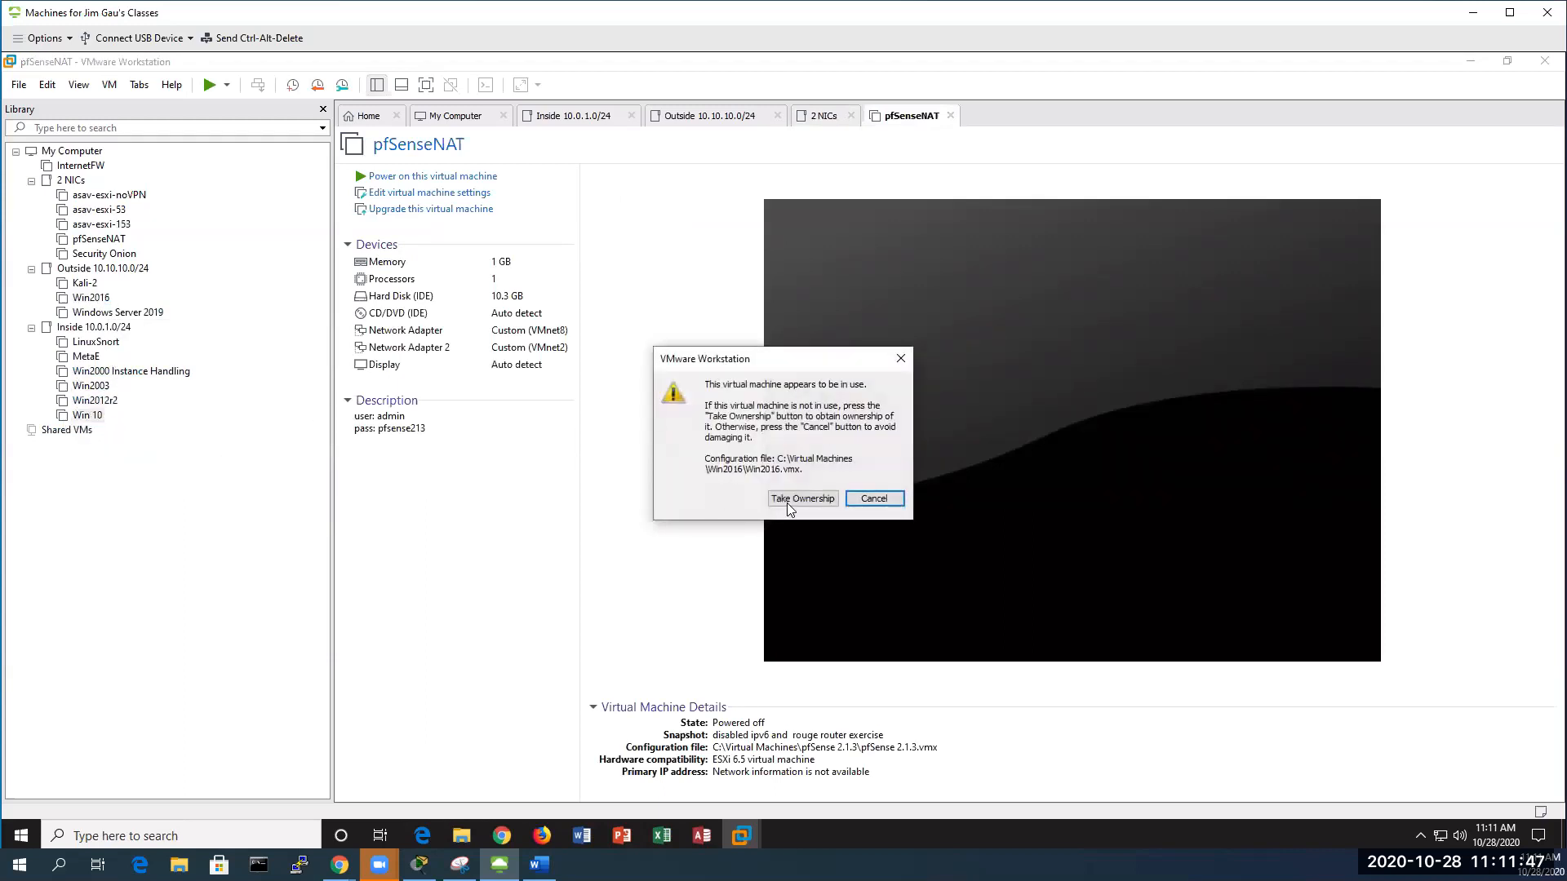
click(788, 499)
click(97, 345)
click(785, 487)
click(96, 342)
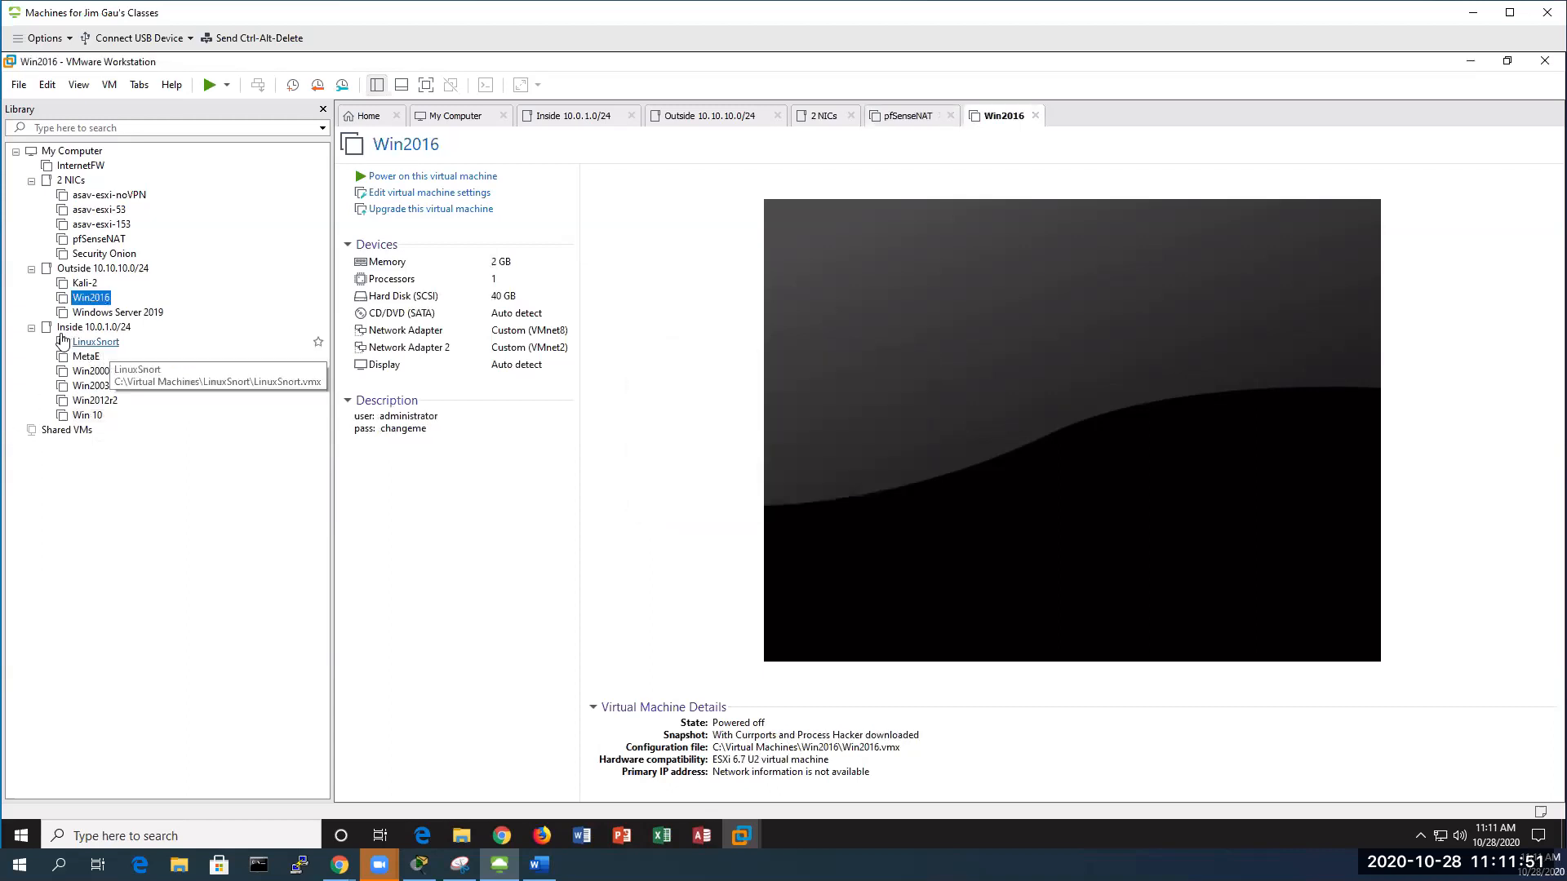
right_click(96, 299)
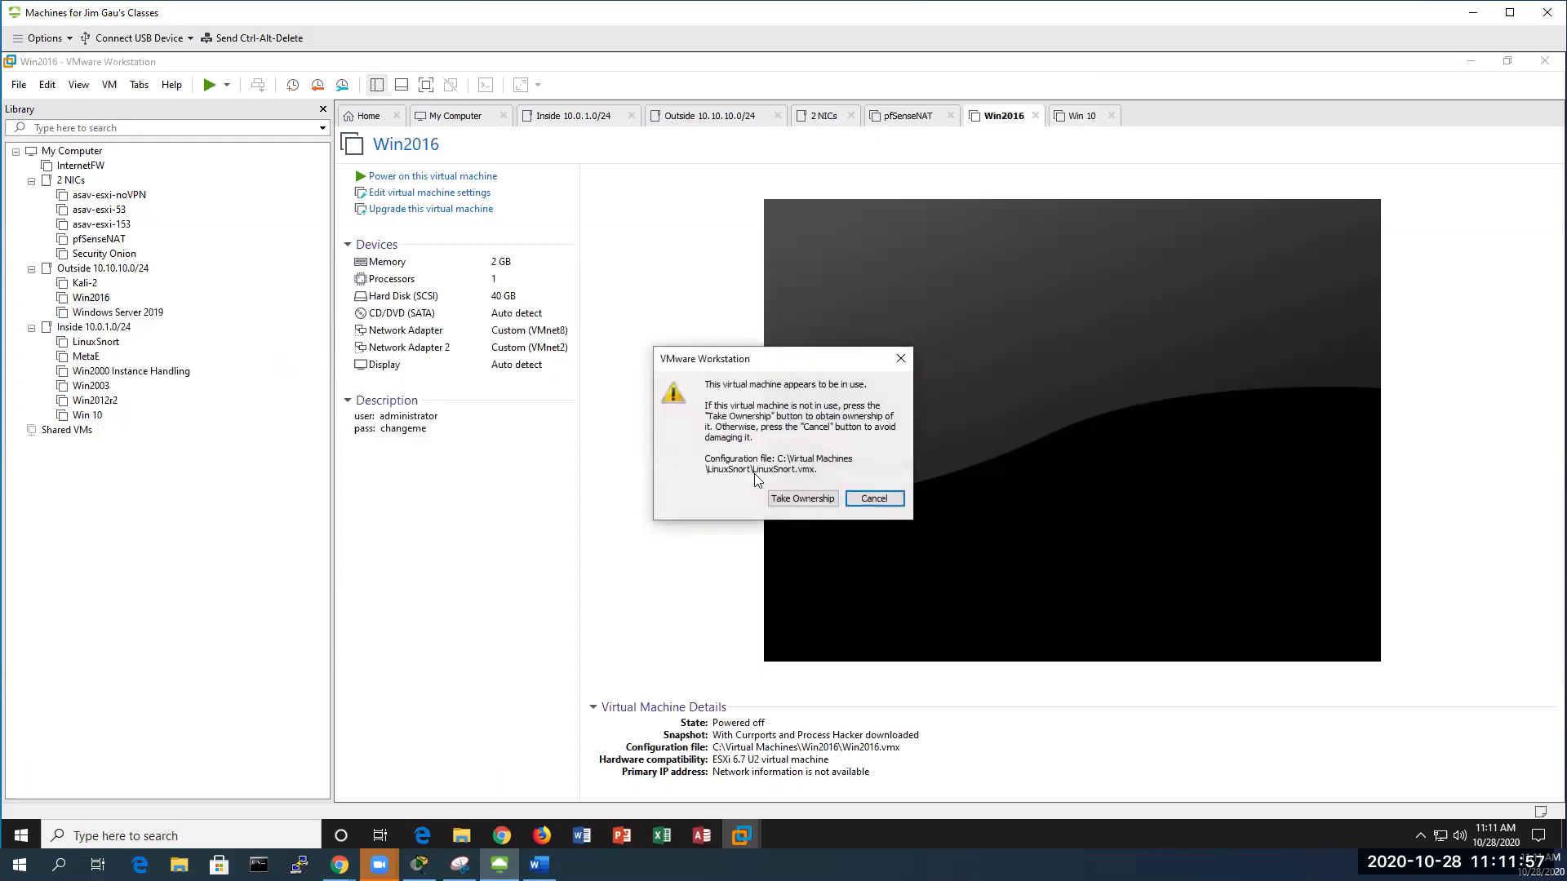
click(802, 498)
Start up the Win2016 and pfSenseNAT guests, answering I Copied It for each
right_click(87, 298)
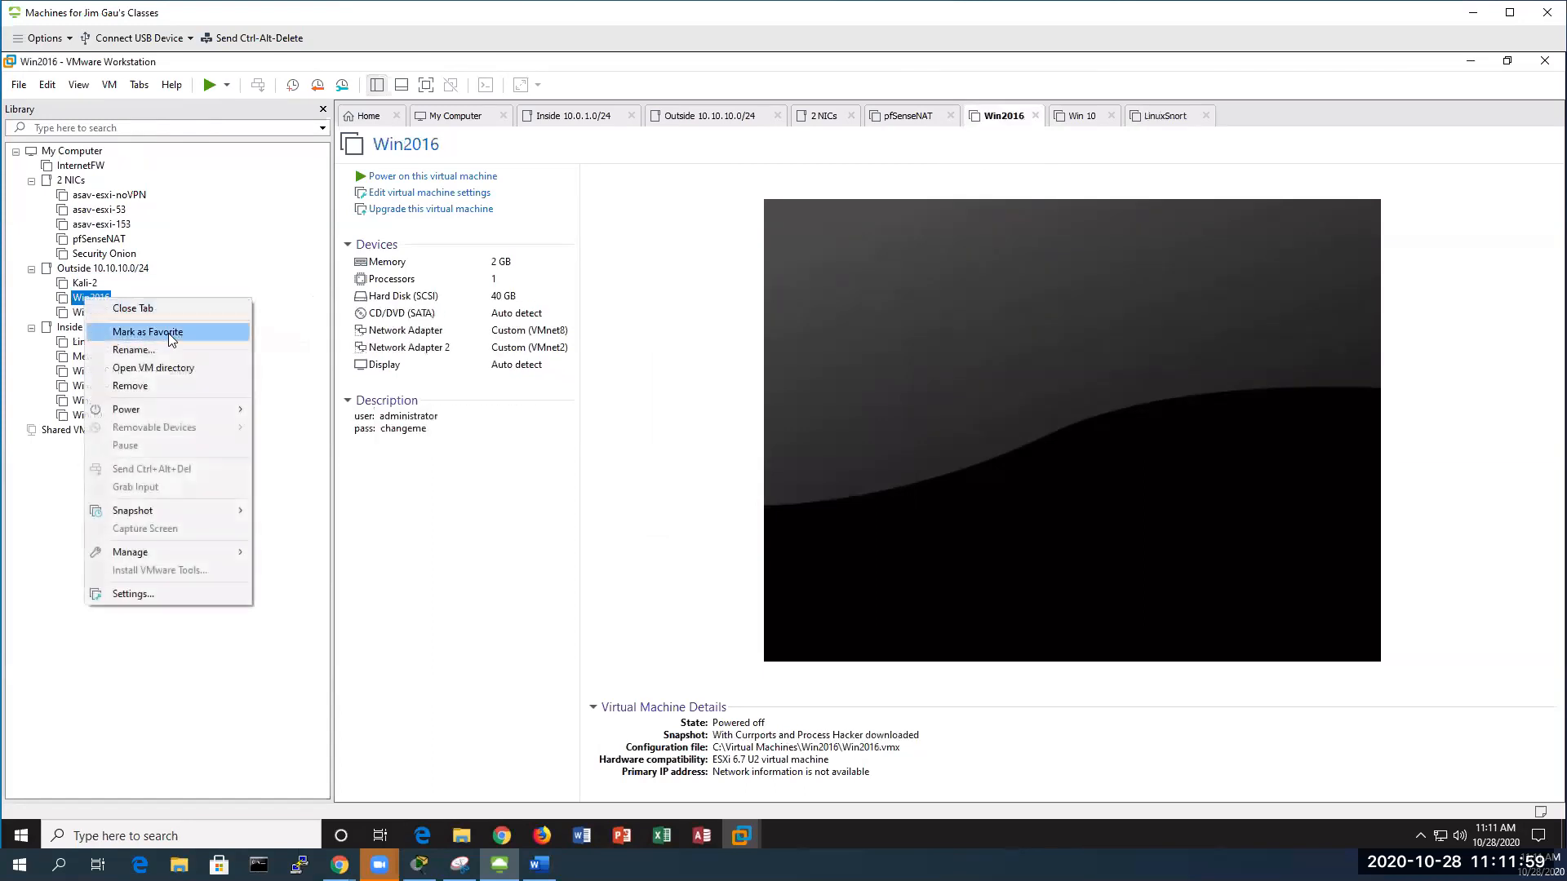
mouse_move(197, 409)
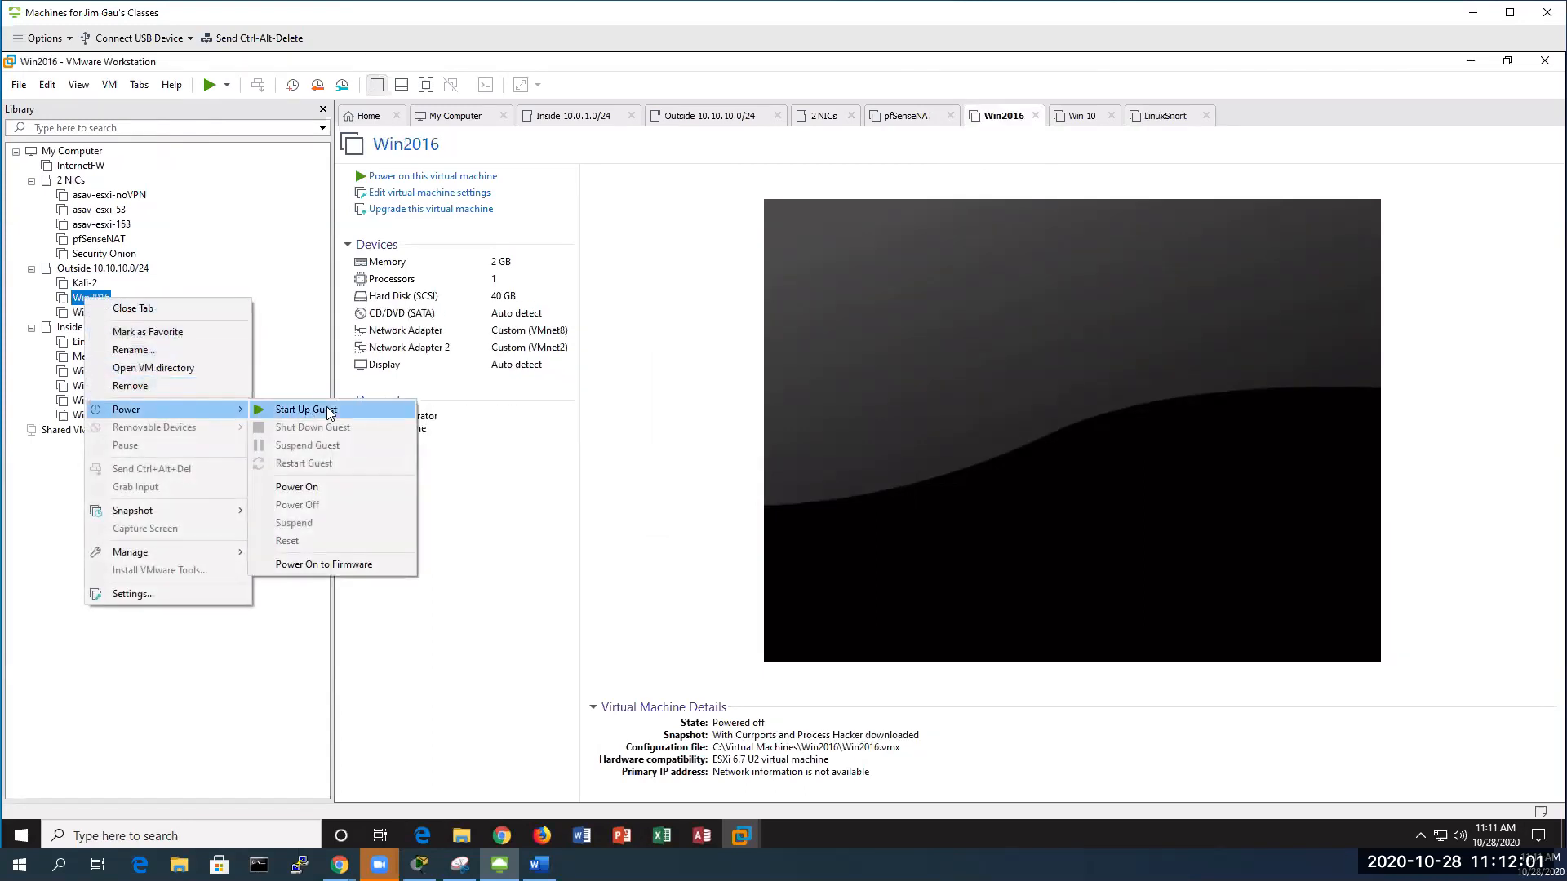
click(330, 412)
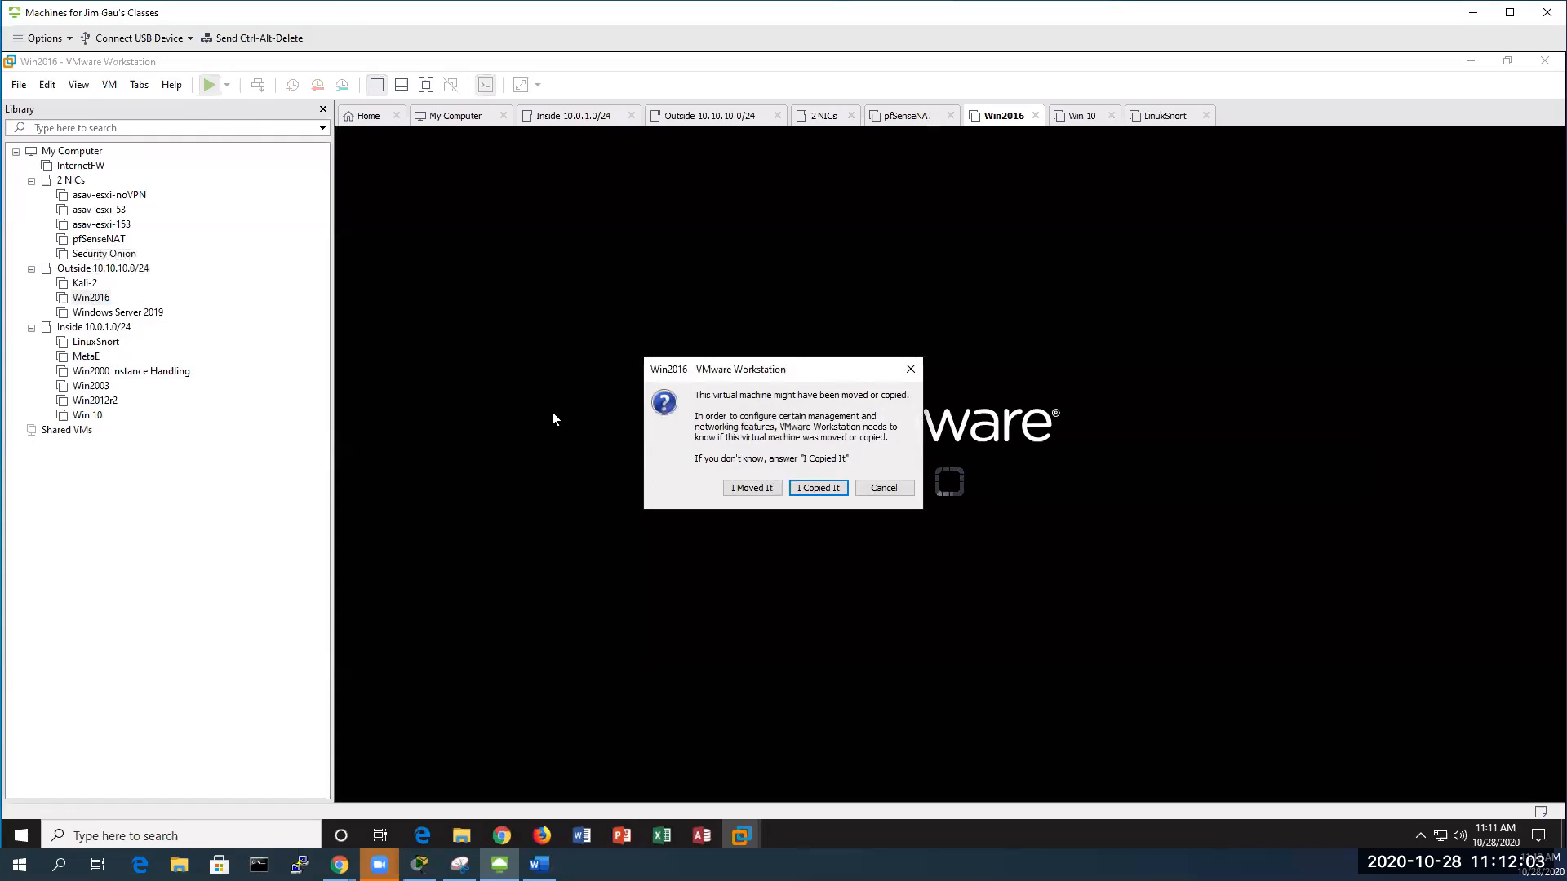
click(819, 486)
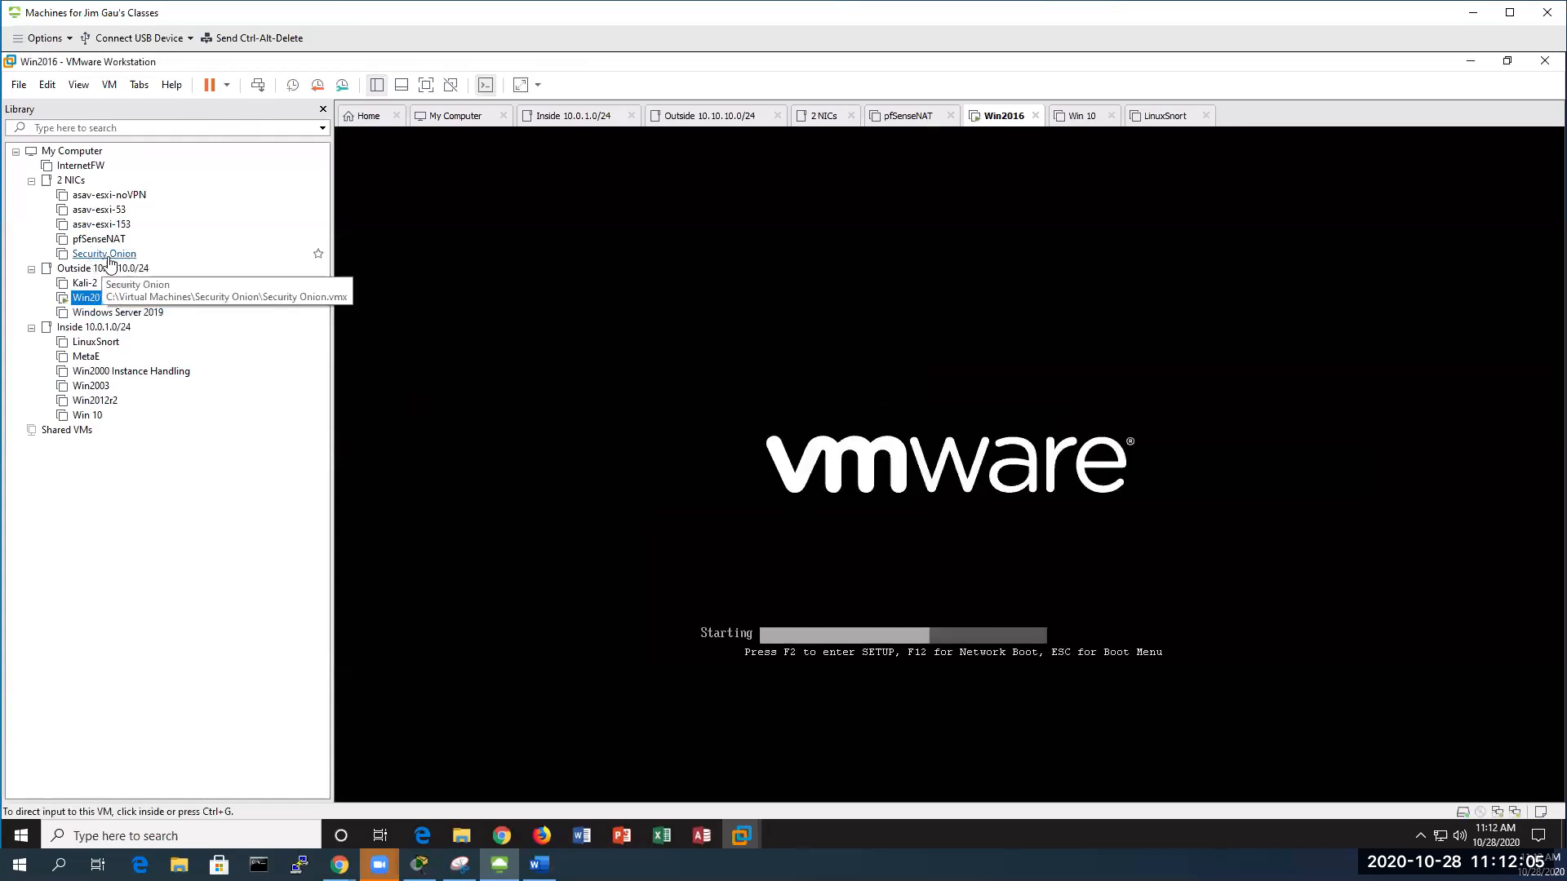
click(96, 240)
right_click(96, 241)
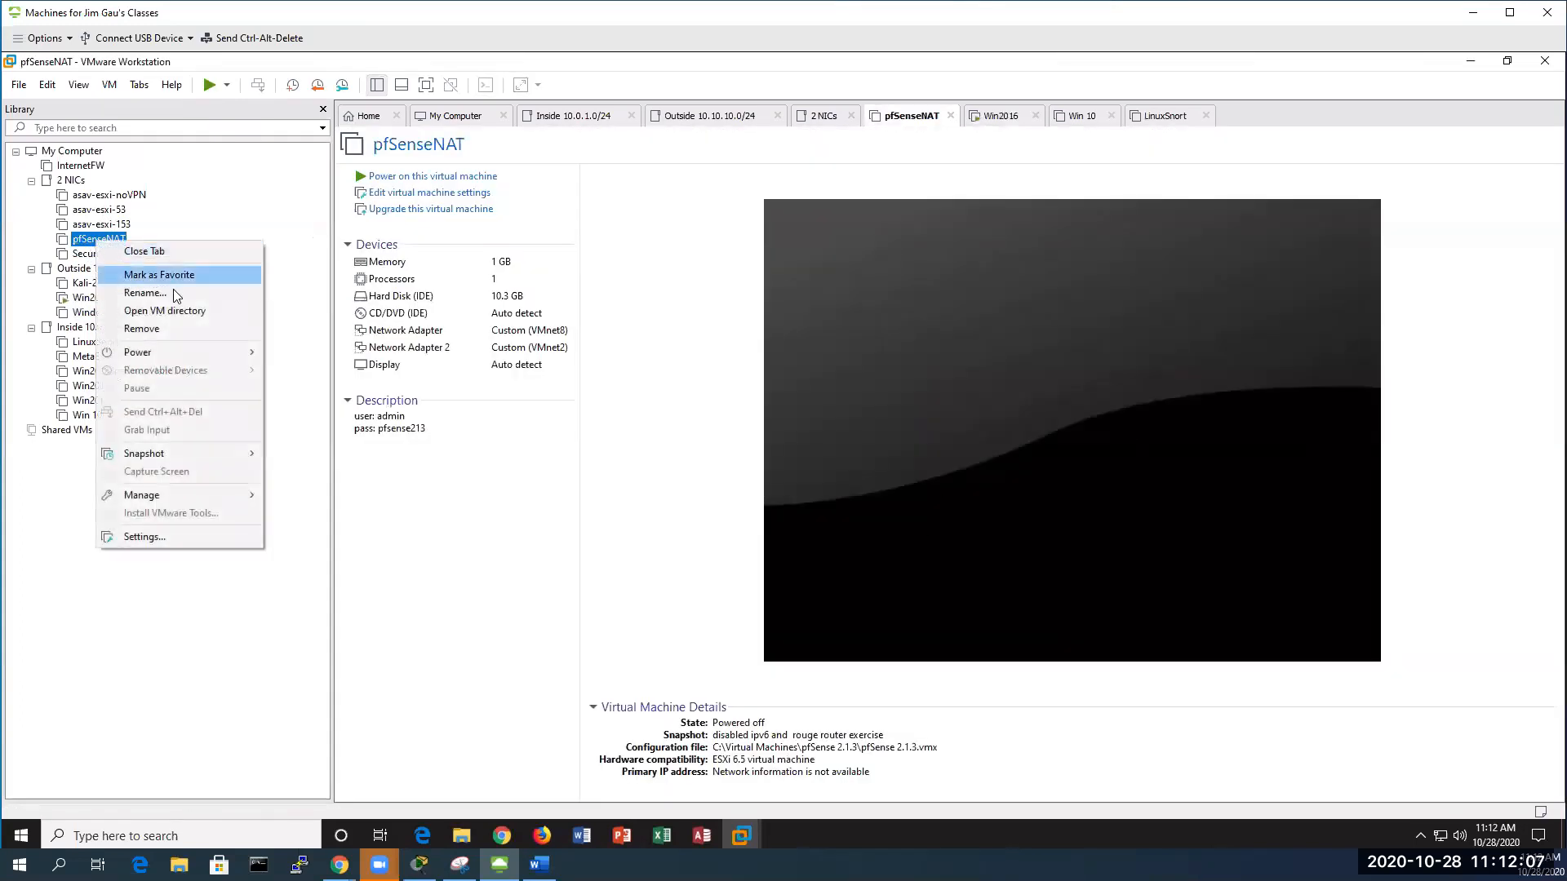
mouse_move(212, 352)
click(330, 352)
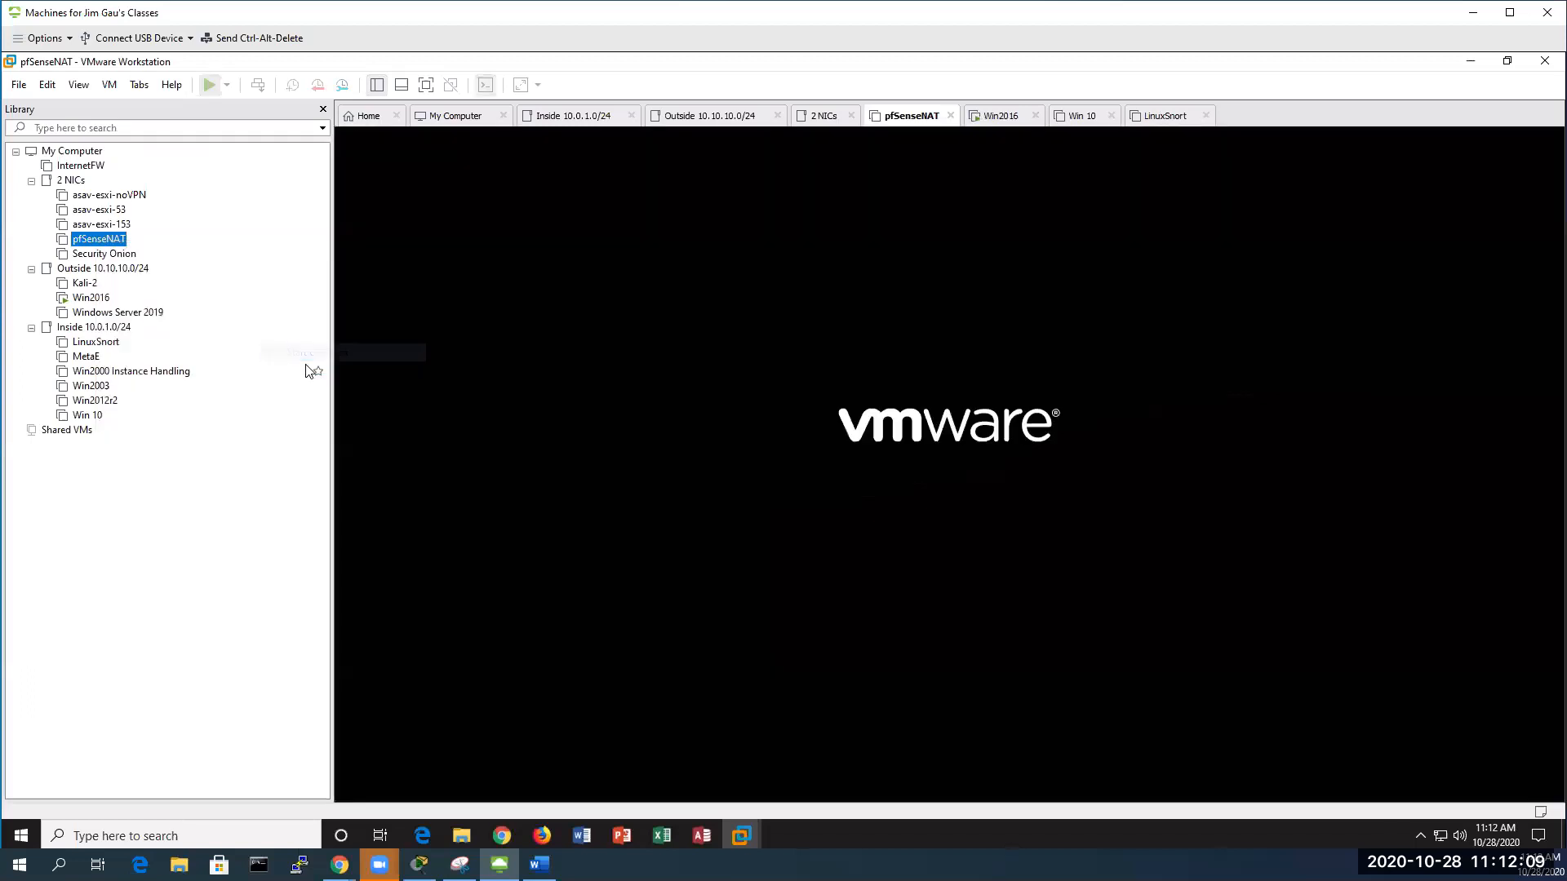
key(Return)
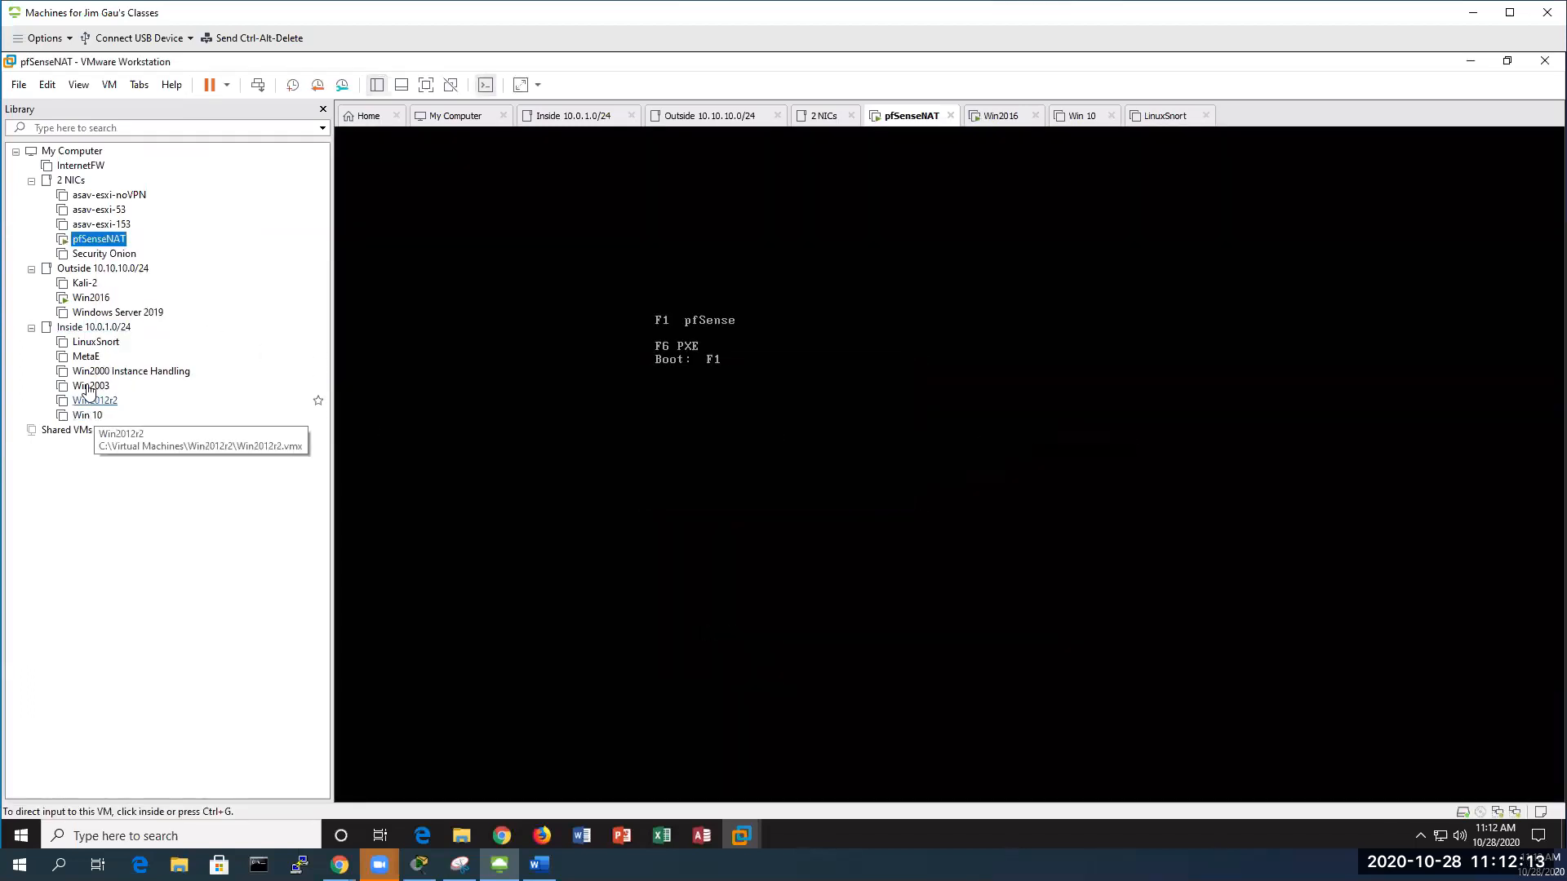
Start up the Win 10 and LinuxSnort guests, answering I Copied It for each
click(90, 418)
right_click(96, 420)
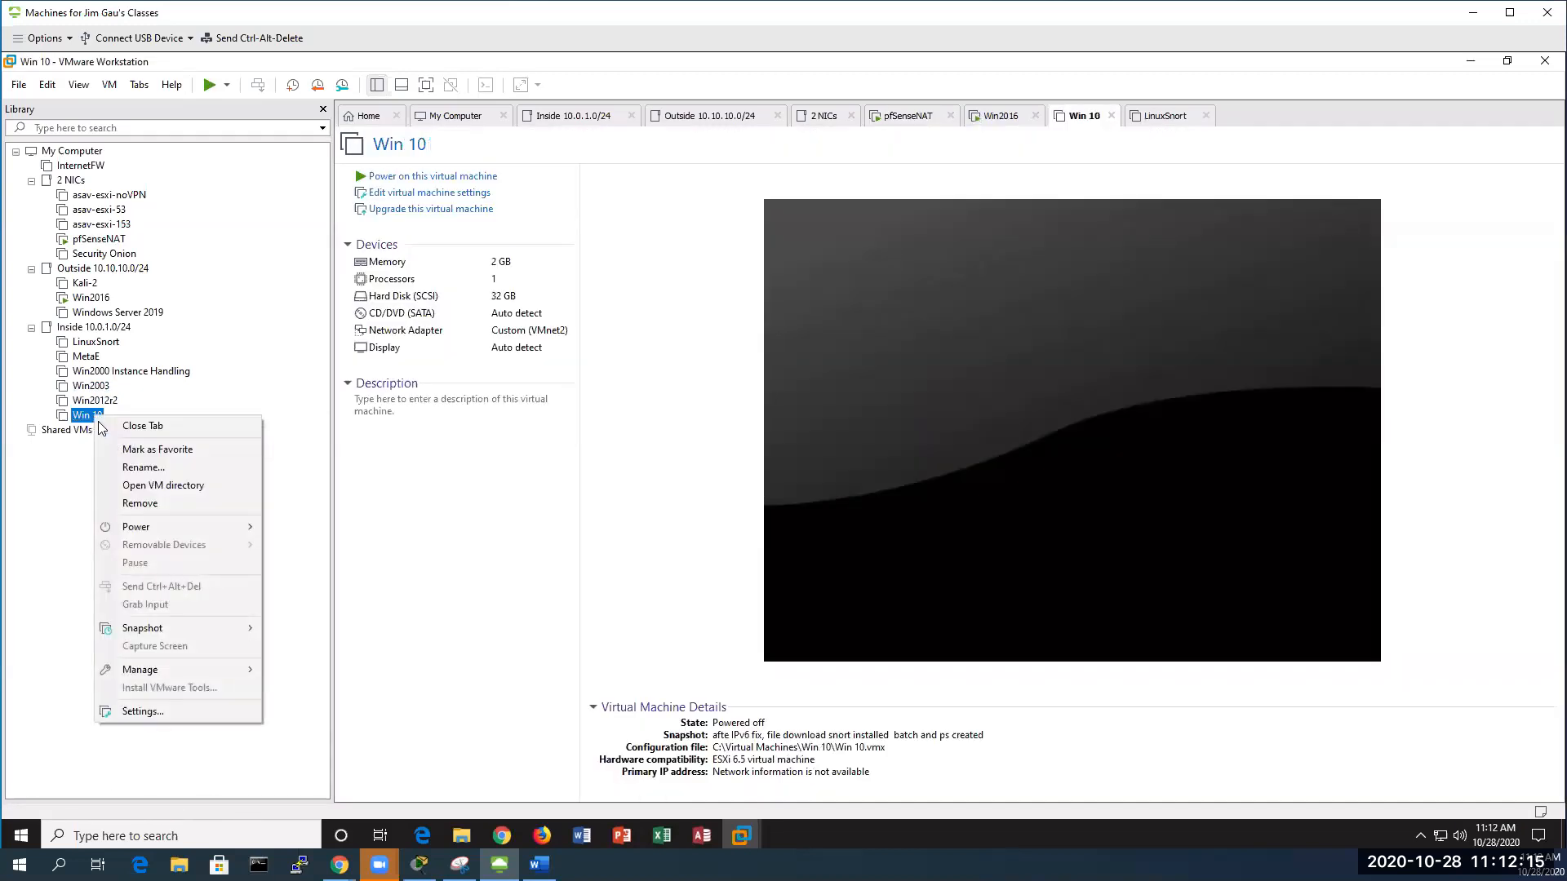
mouse_move(217, 529)
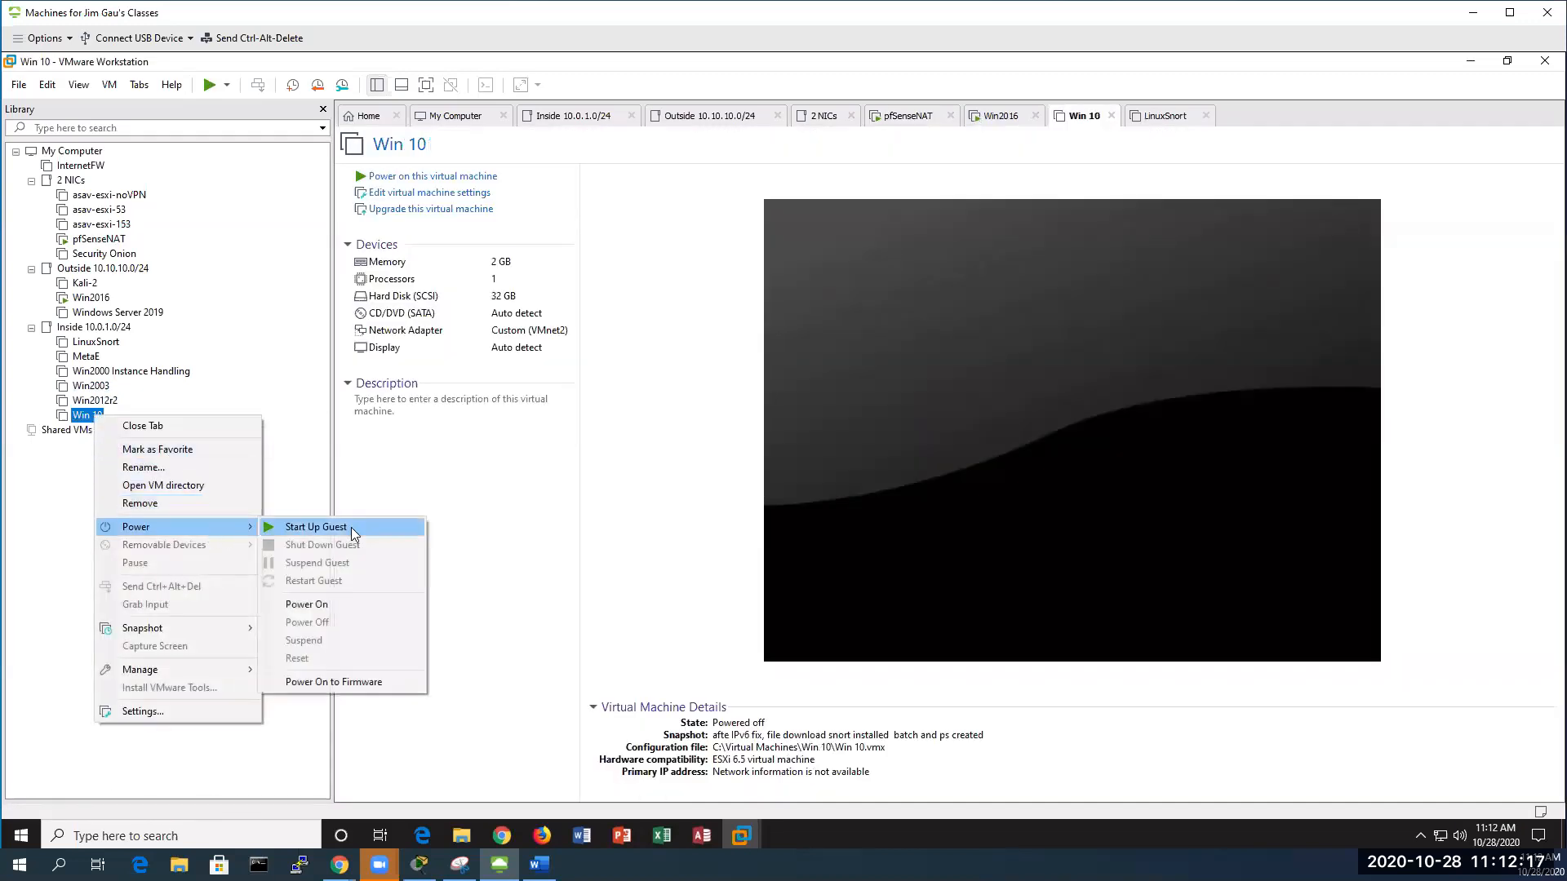
click(351, 527)
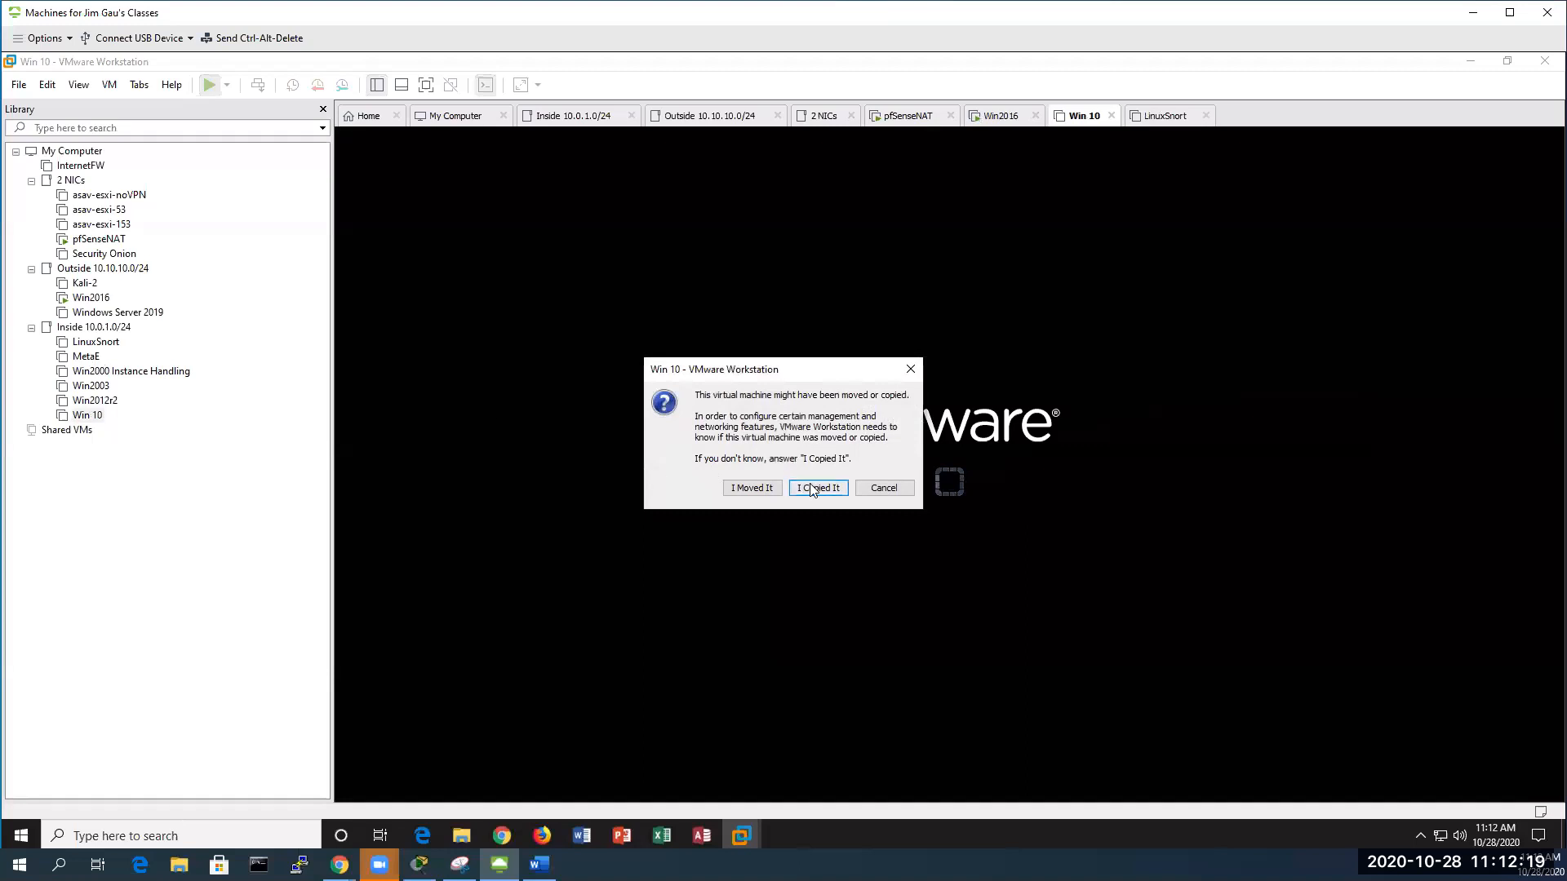
click(812, 484)
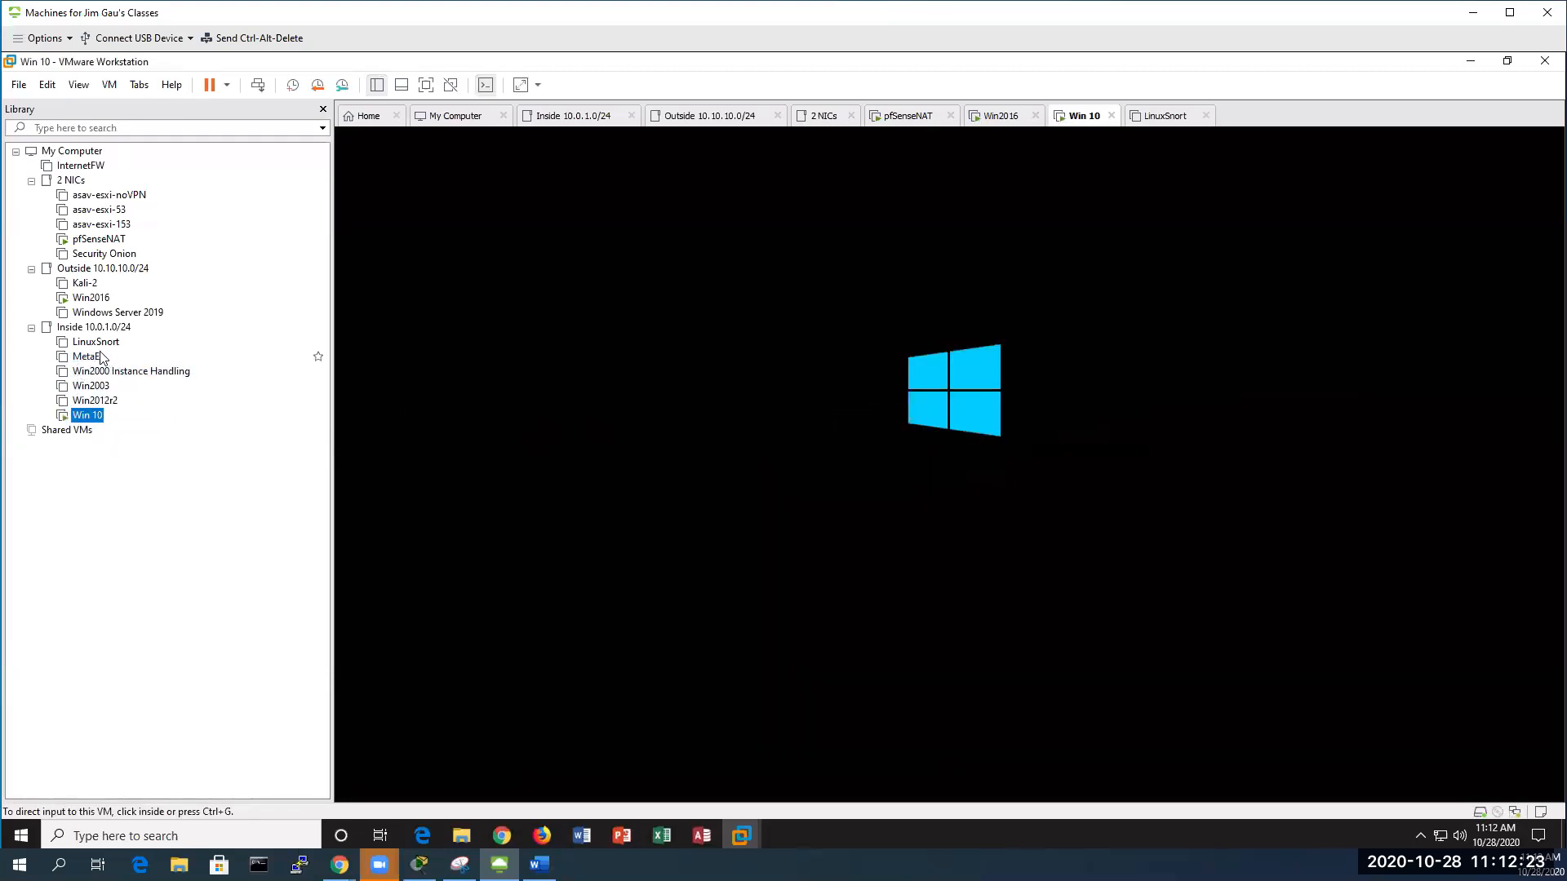
click(111, 346)
right_click(111, 346)
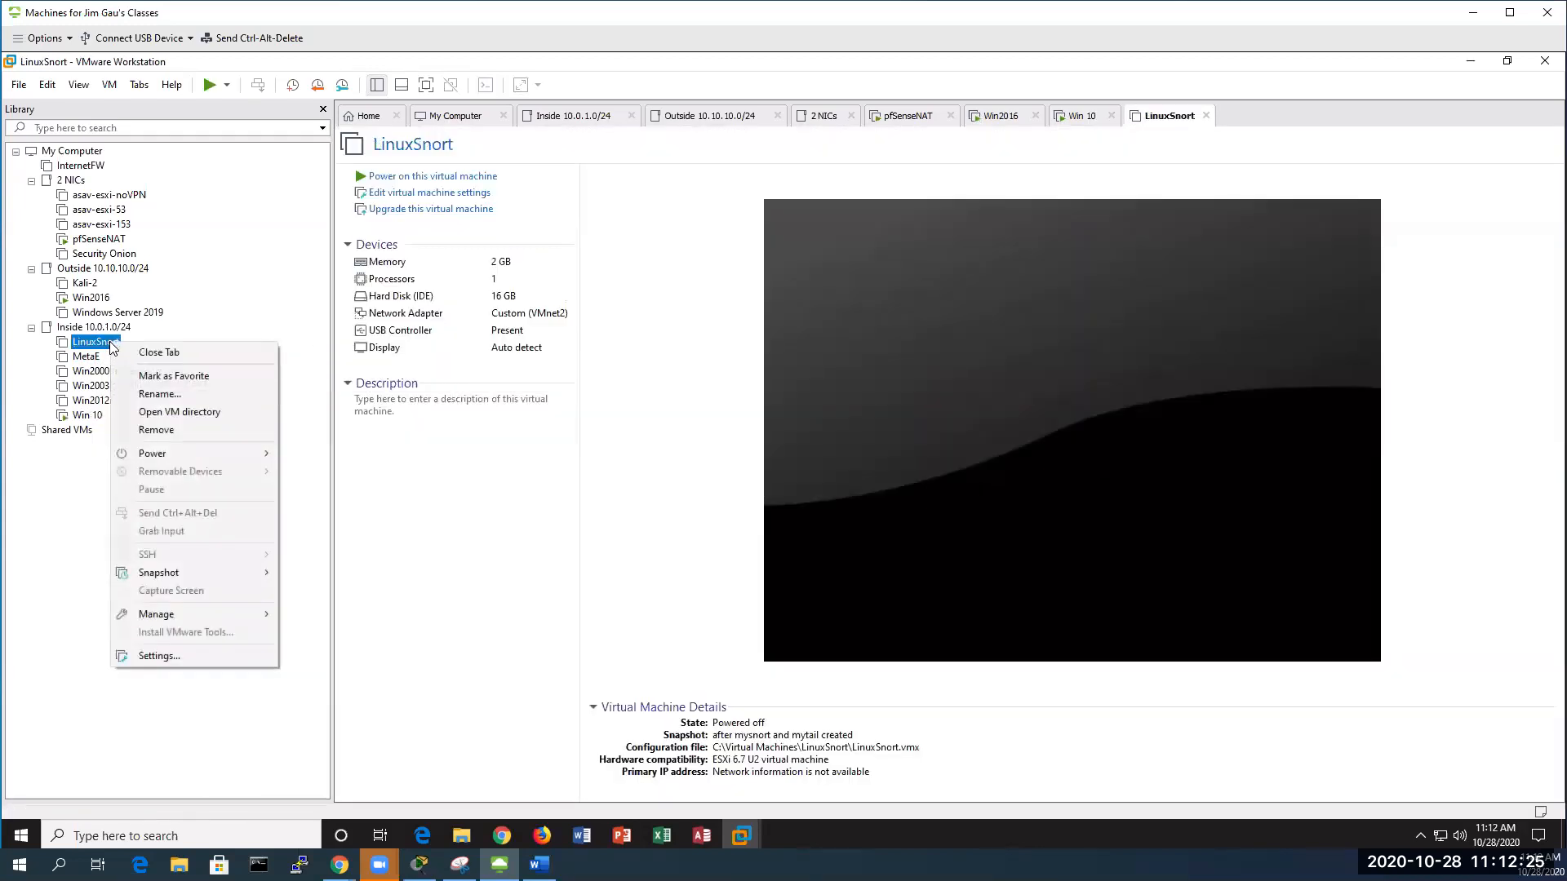
mouse_move(233, 452)
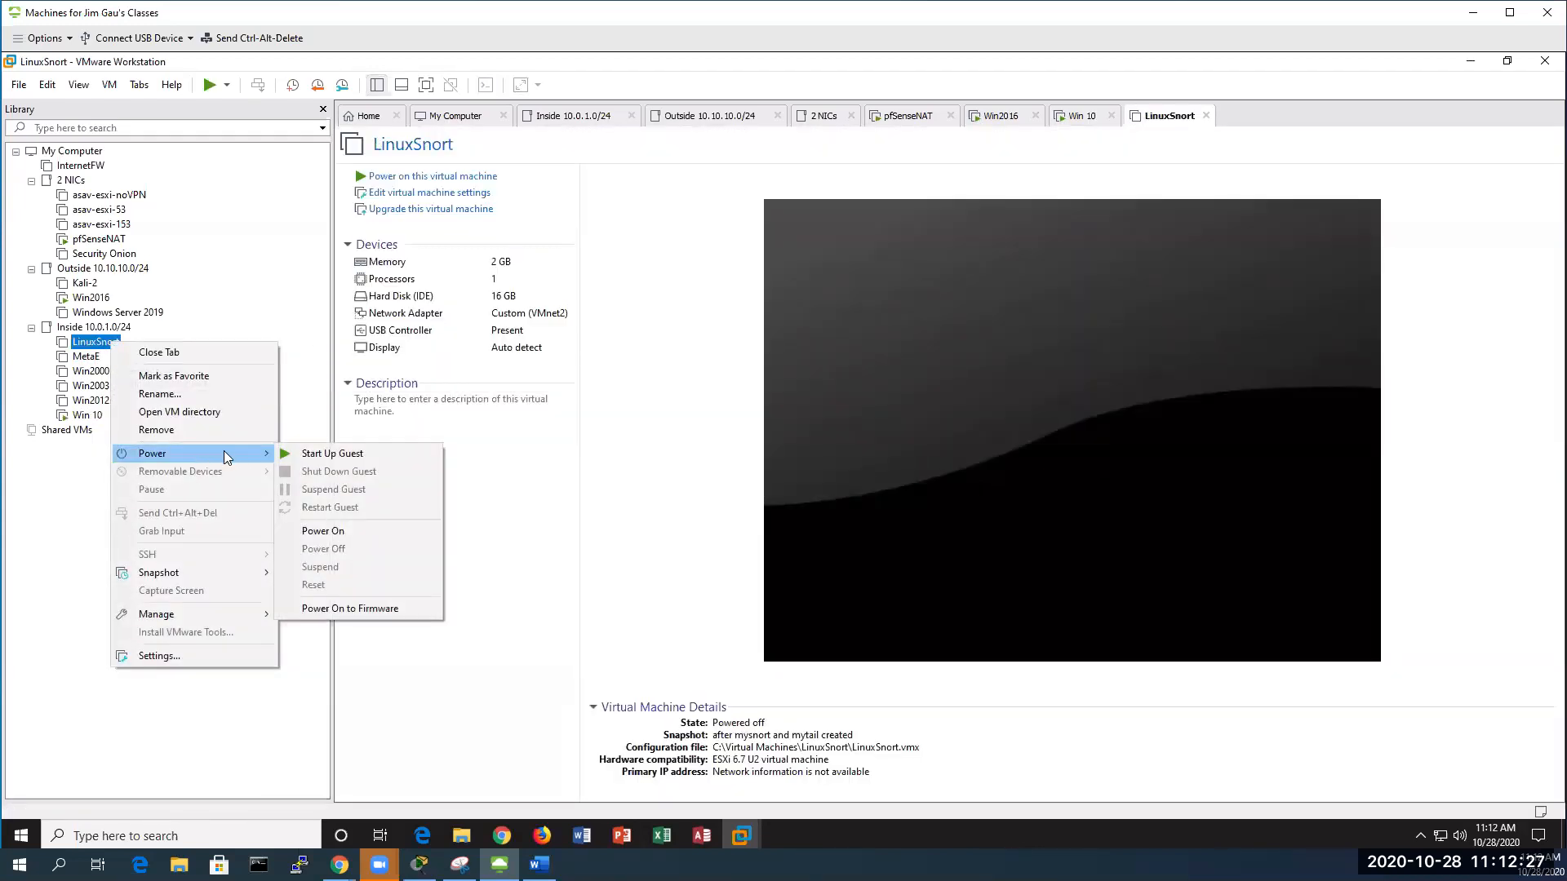
click(315, 453)
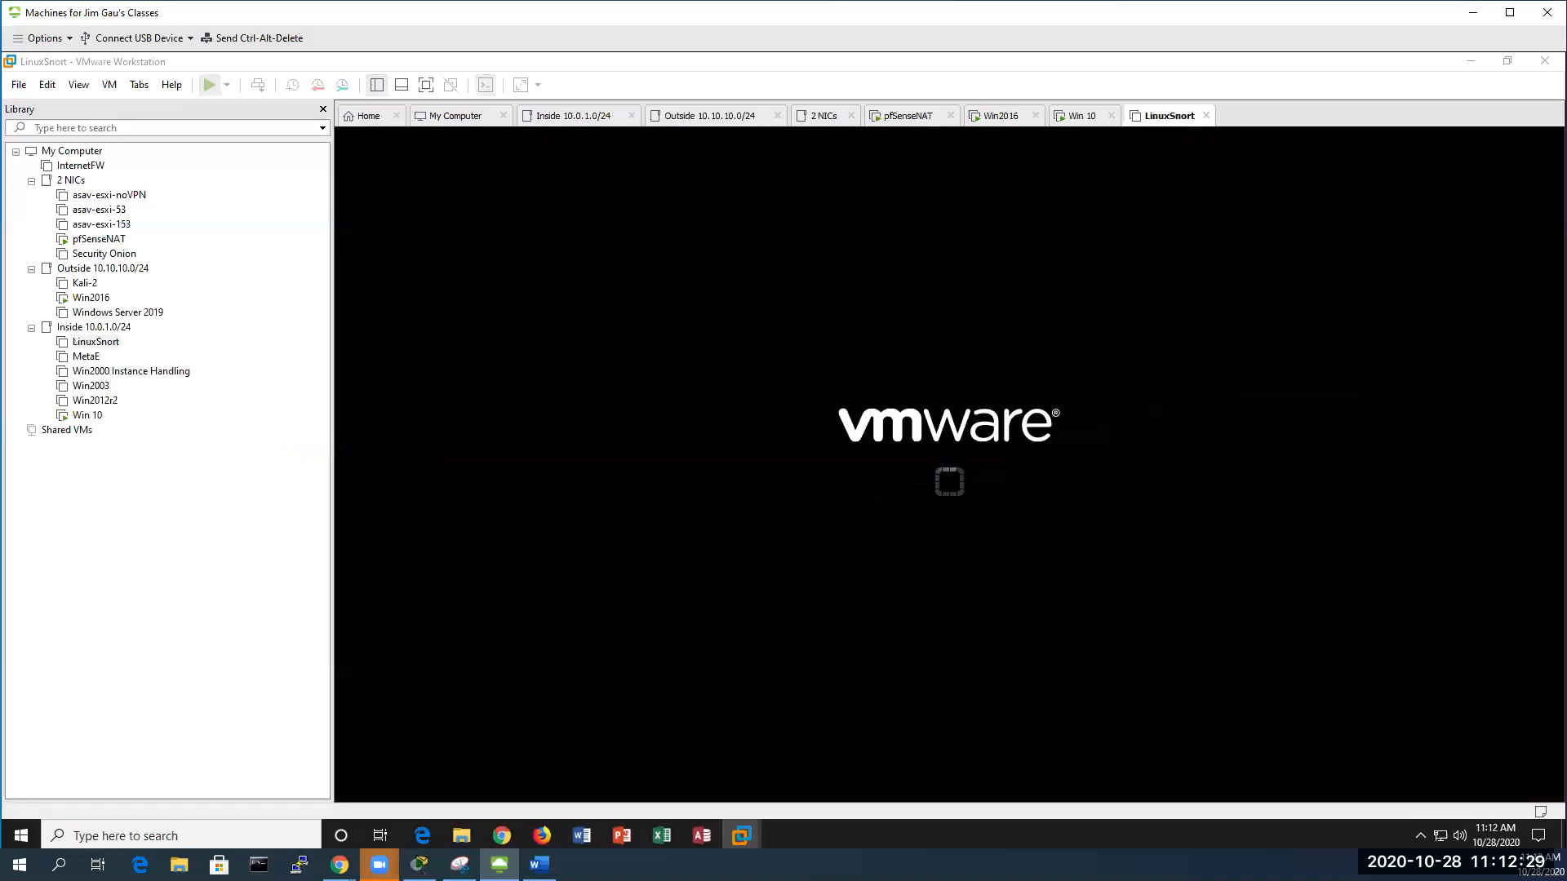
click(834, 489)
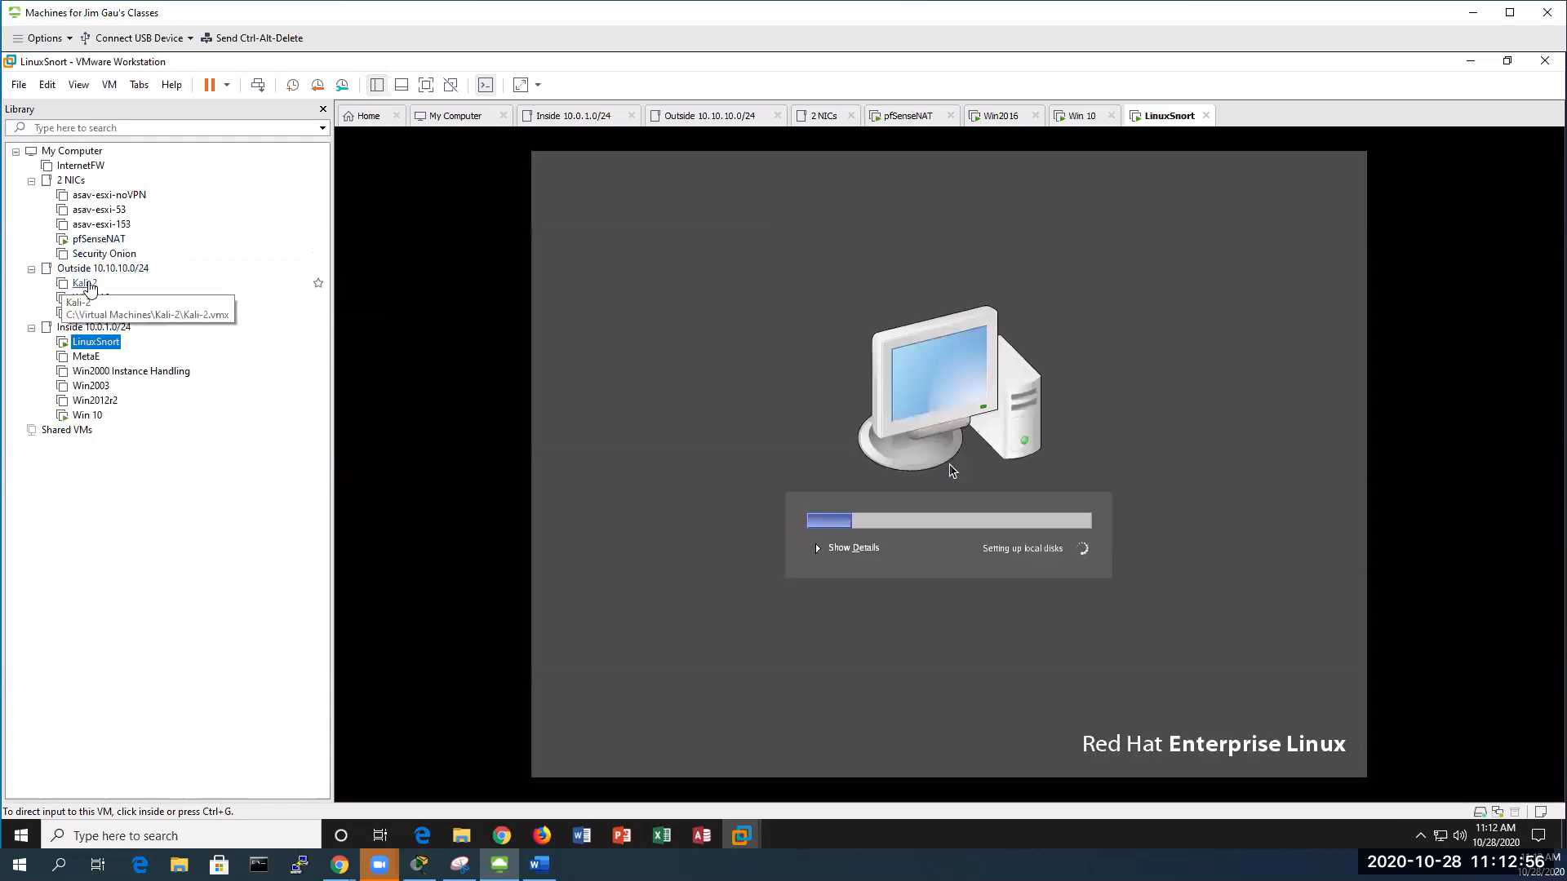
Open the Kali-2 machine from the Library context menu and take ownership of it
click(87, 284)
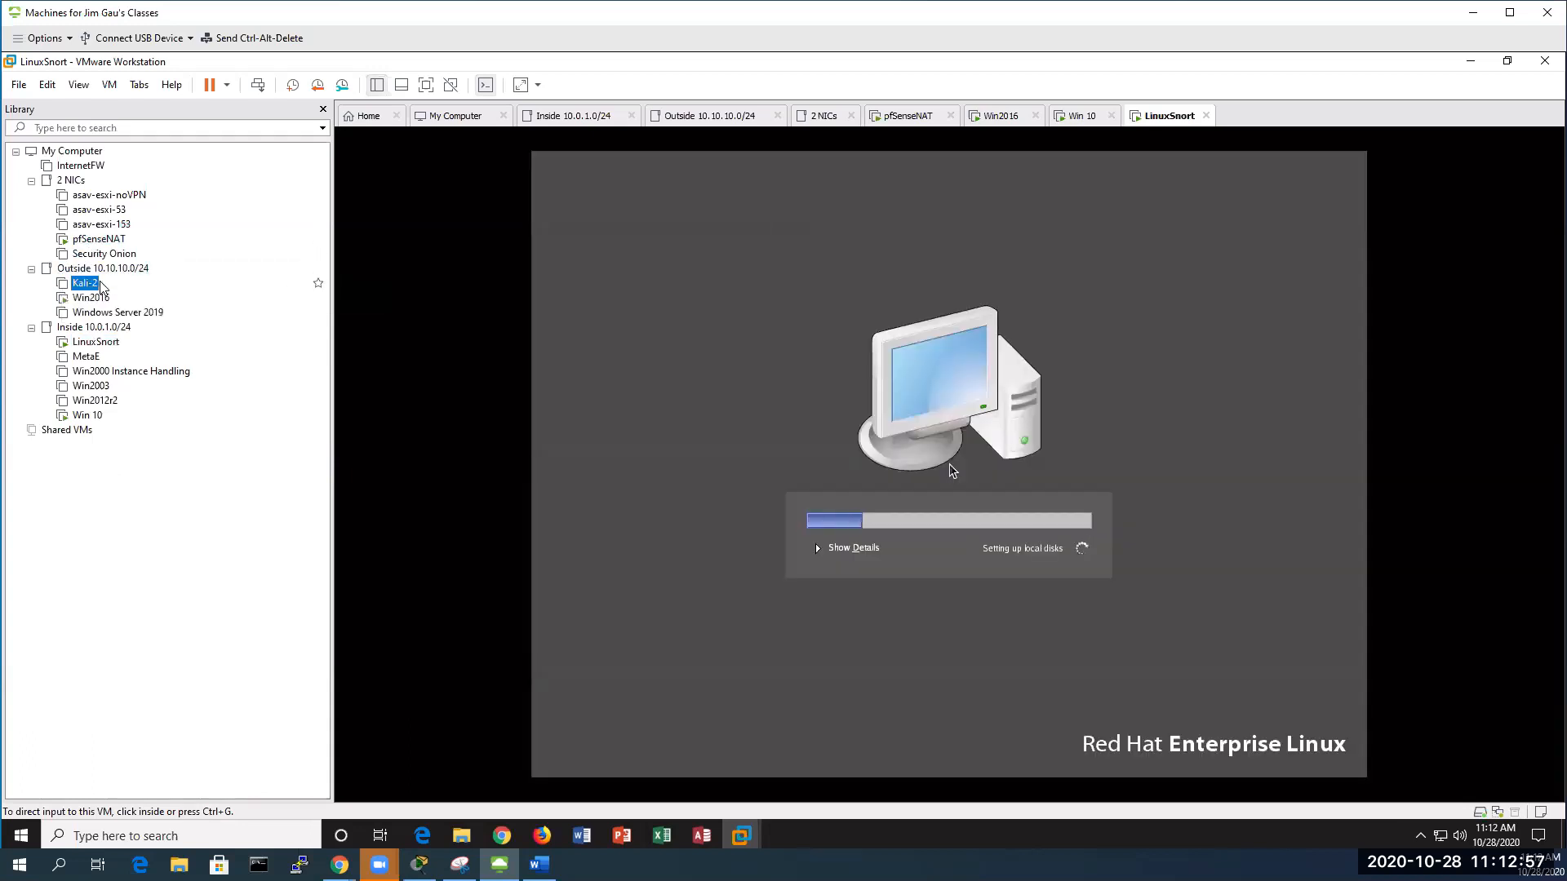
right_click(104, 283)
click(84, 288)
right_click(84, 288)
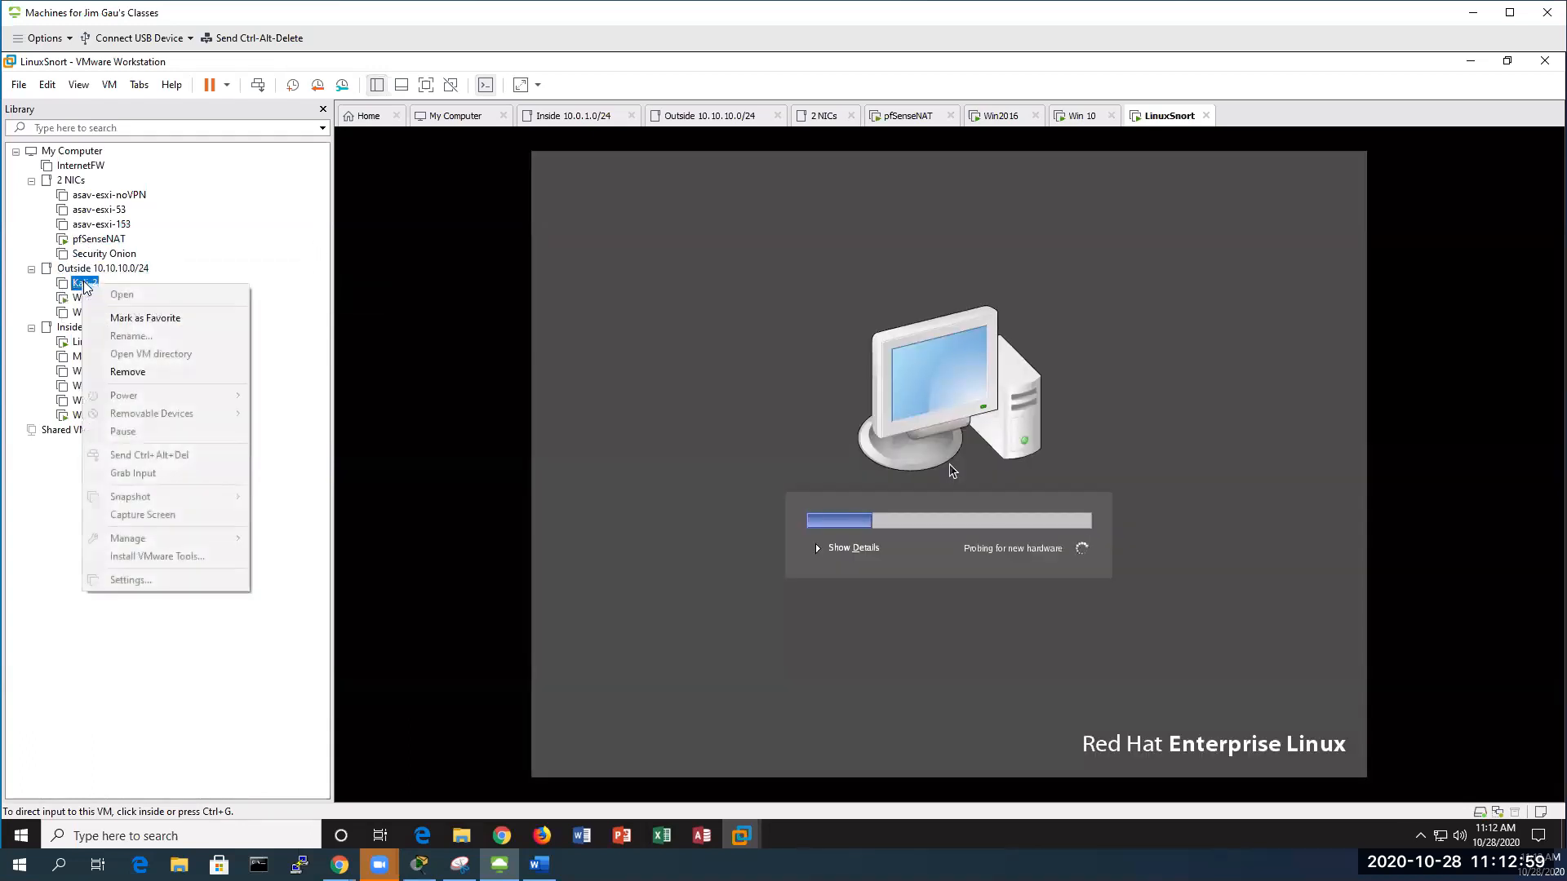
click(106, 292)
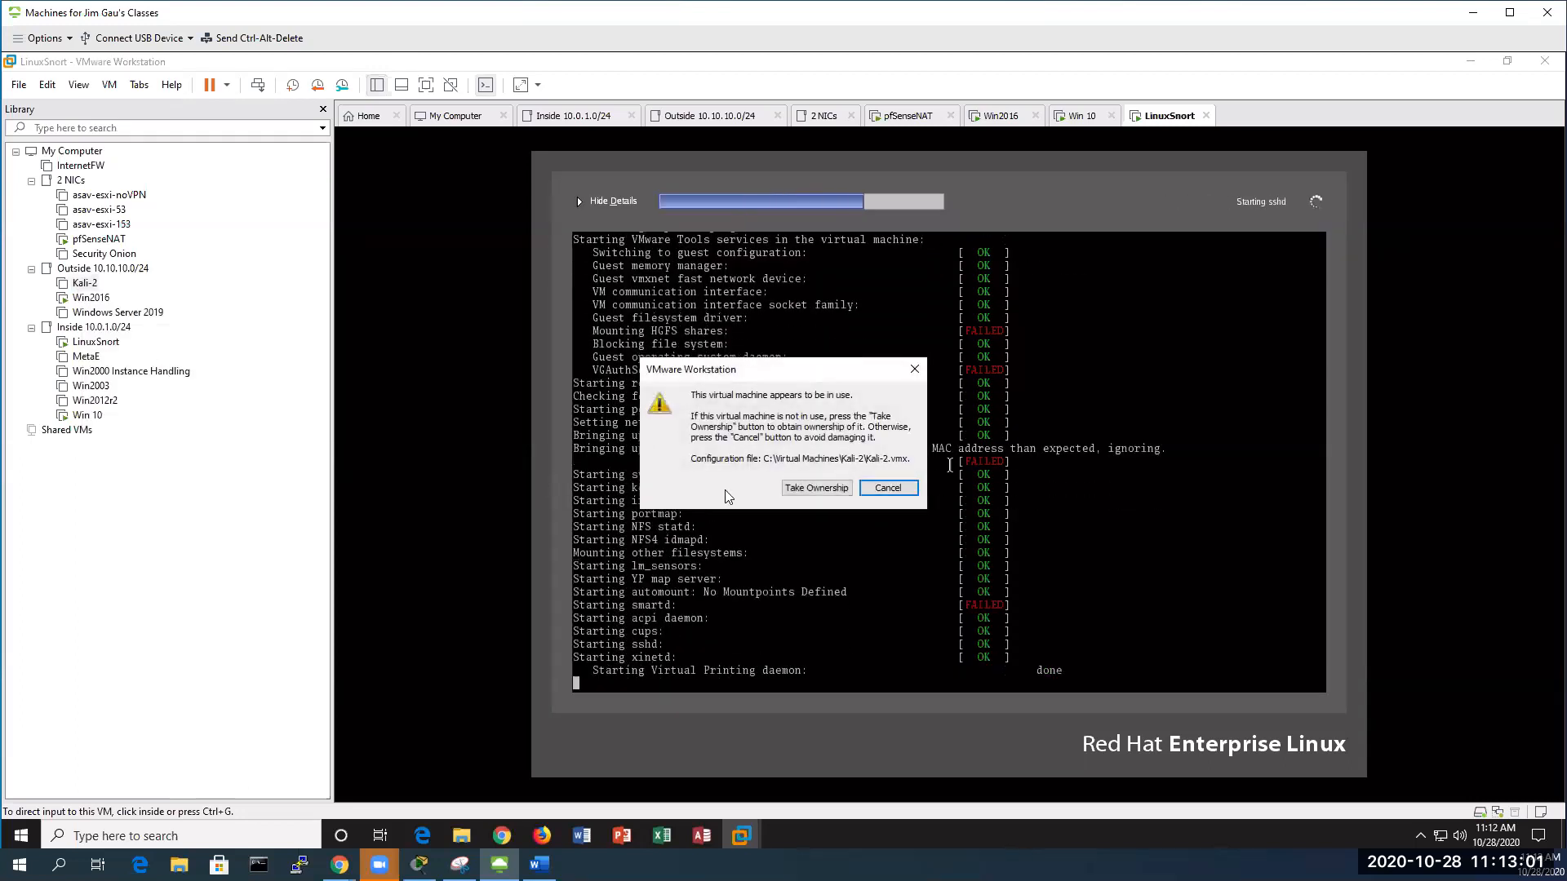
click(816, 488)
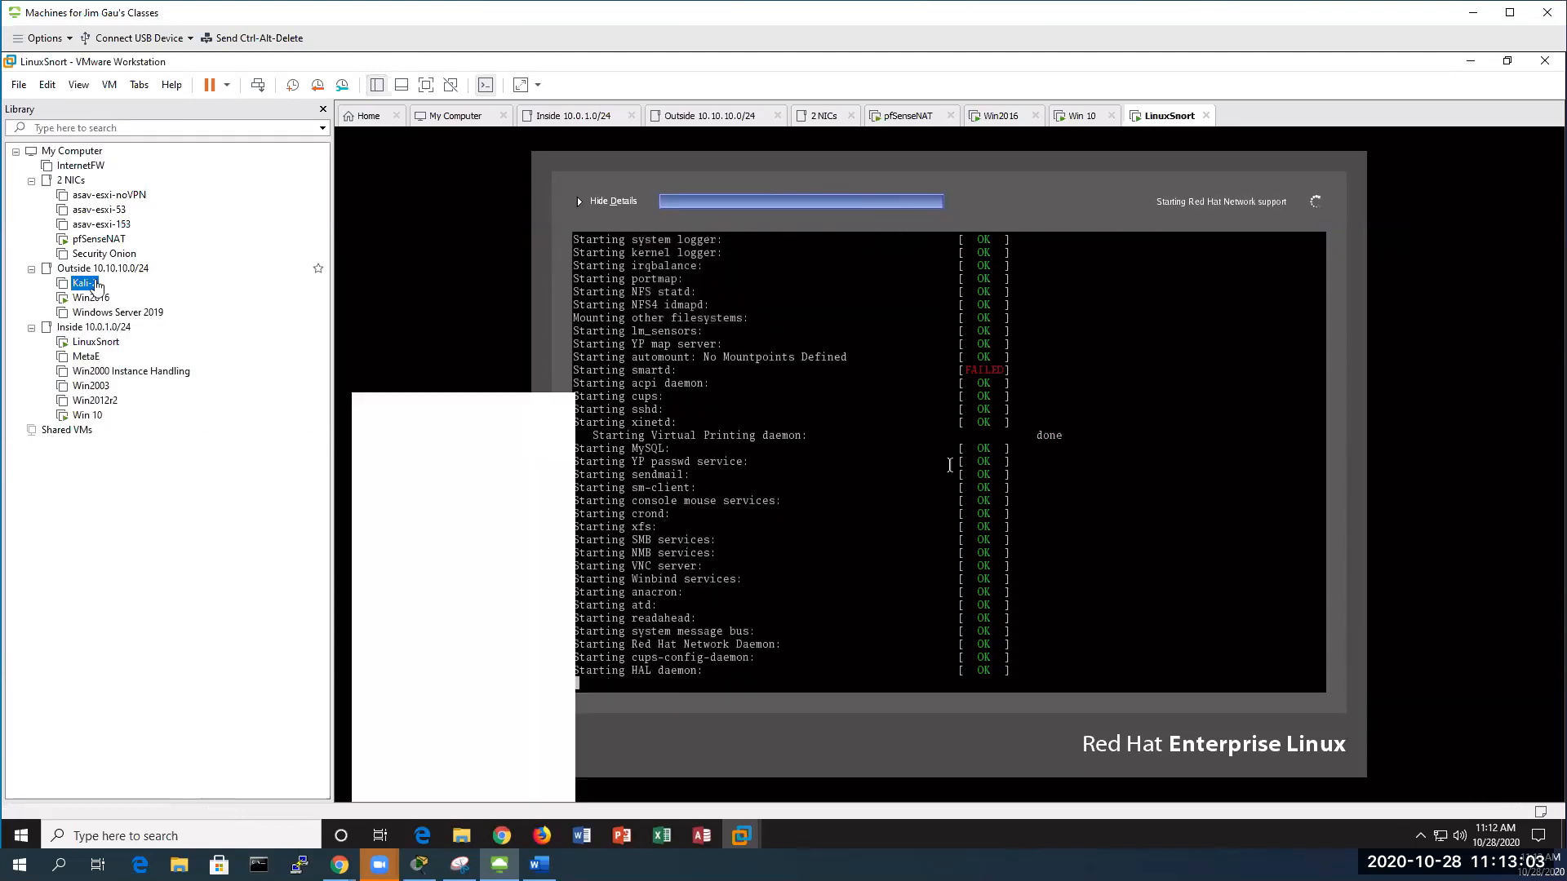
Power on Kali-2, answering I Copied It, and let it boot to login
right_click(80, 282)
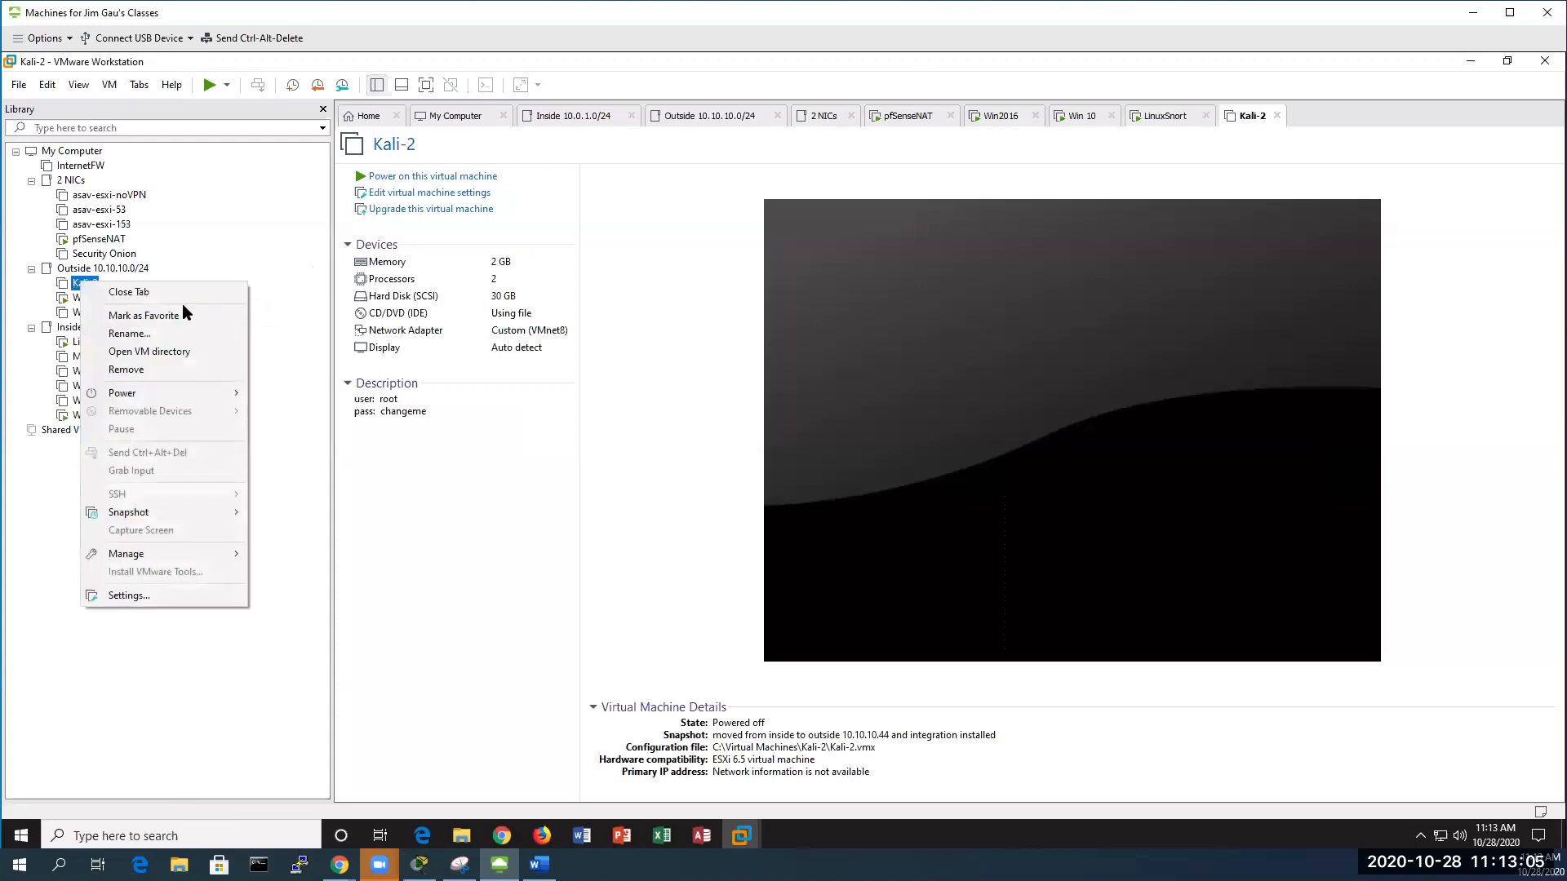
mouse_move(175, 390)
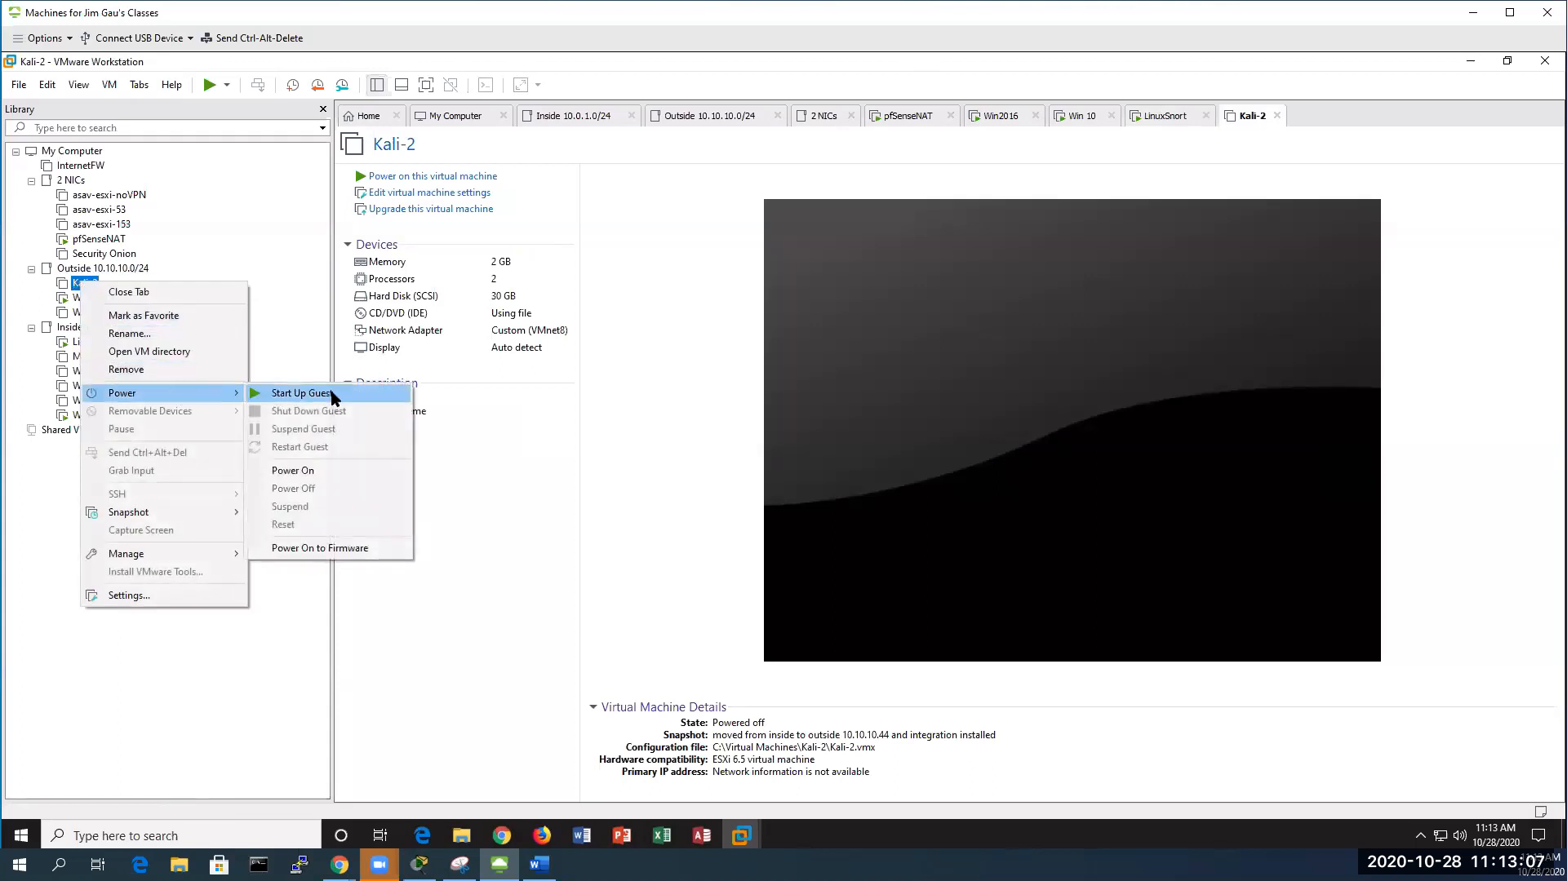
click(331, 398)
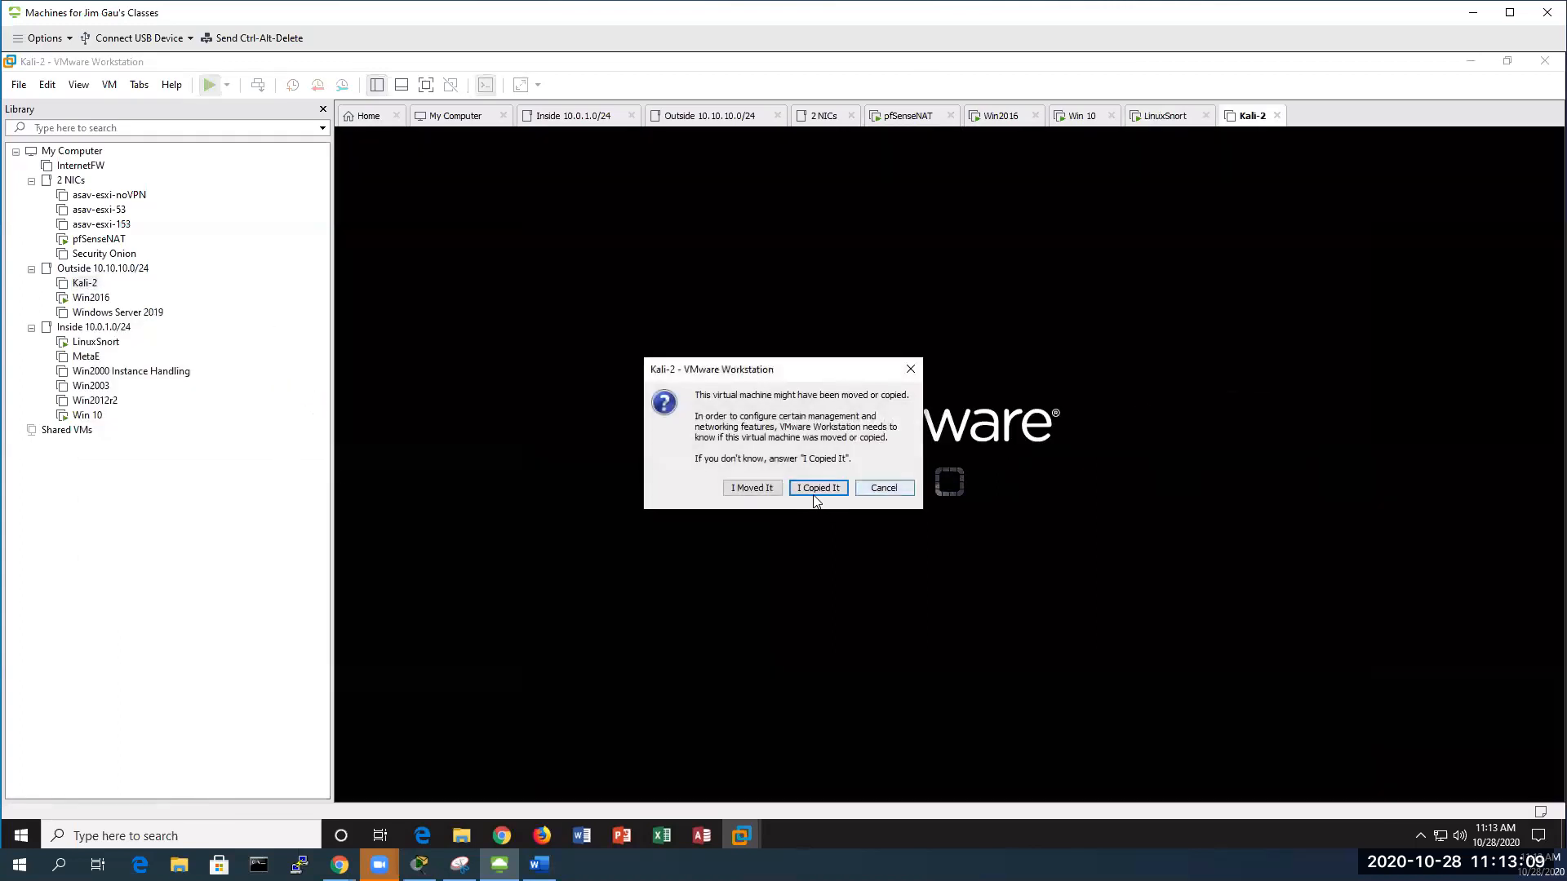
click(817, 488)
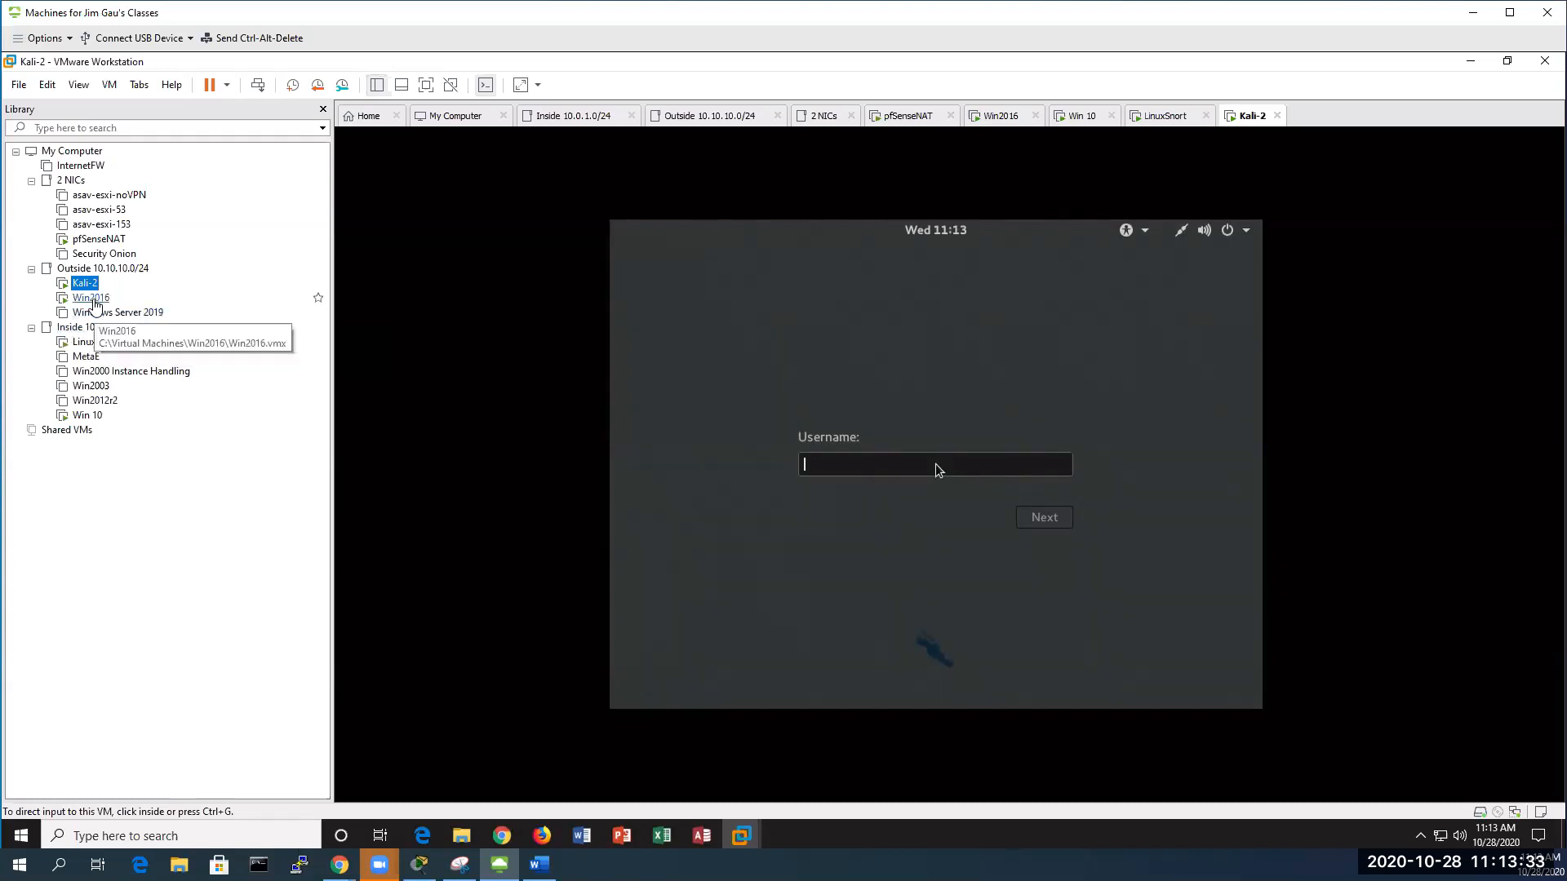
Log in to LinuxSnort as root, retrying after the first login fails
click(90, 297)
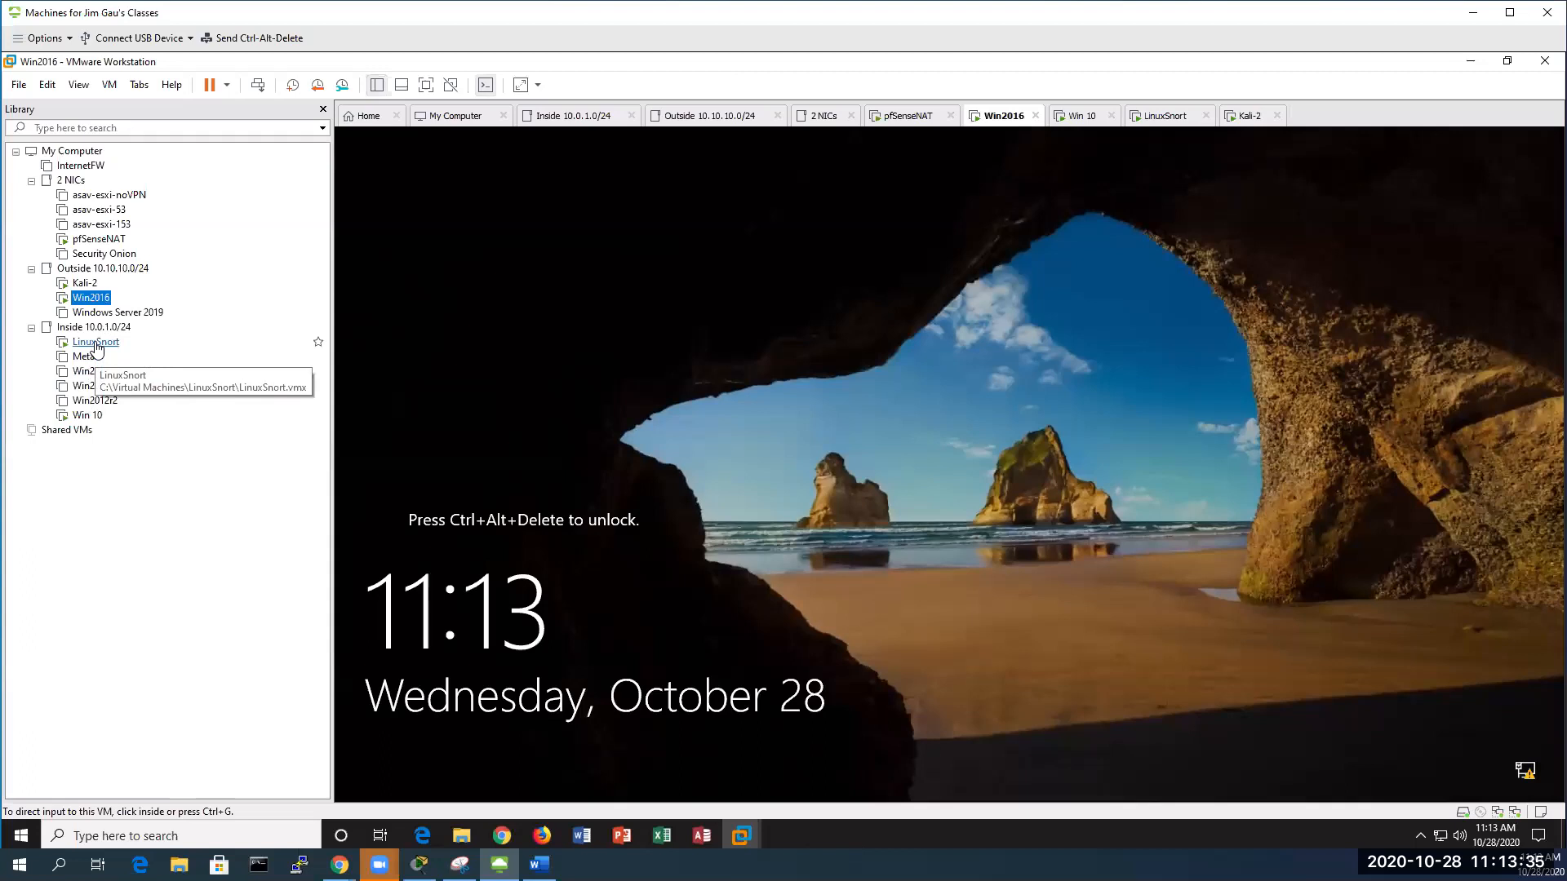
click(96, 341)
click(948, 464)
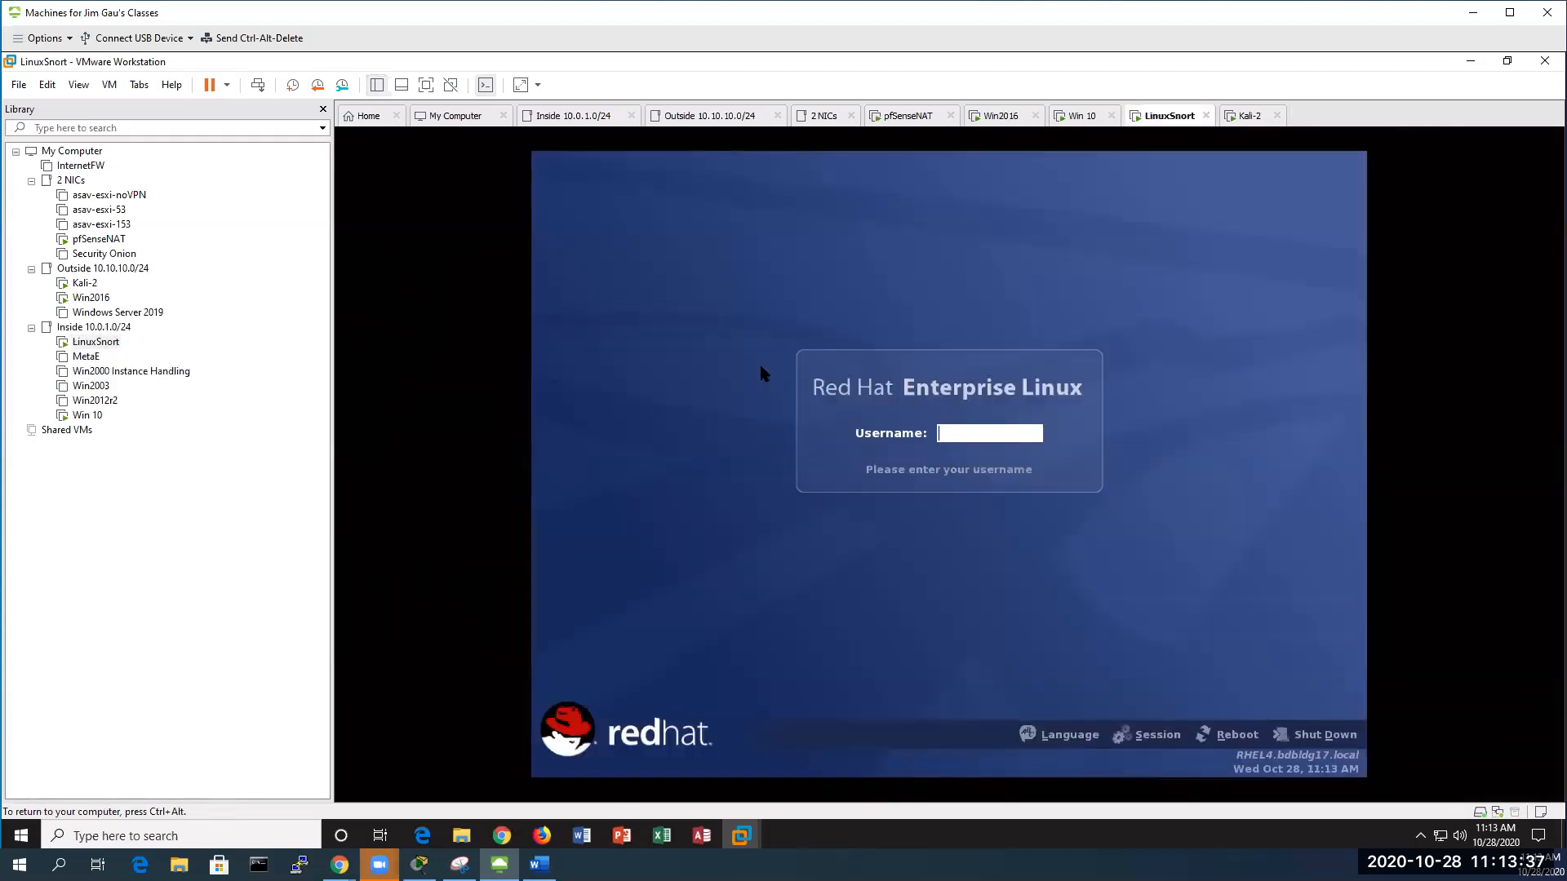
text(root)
key(Return)
text(********)
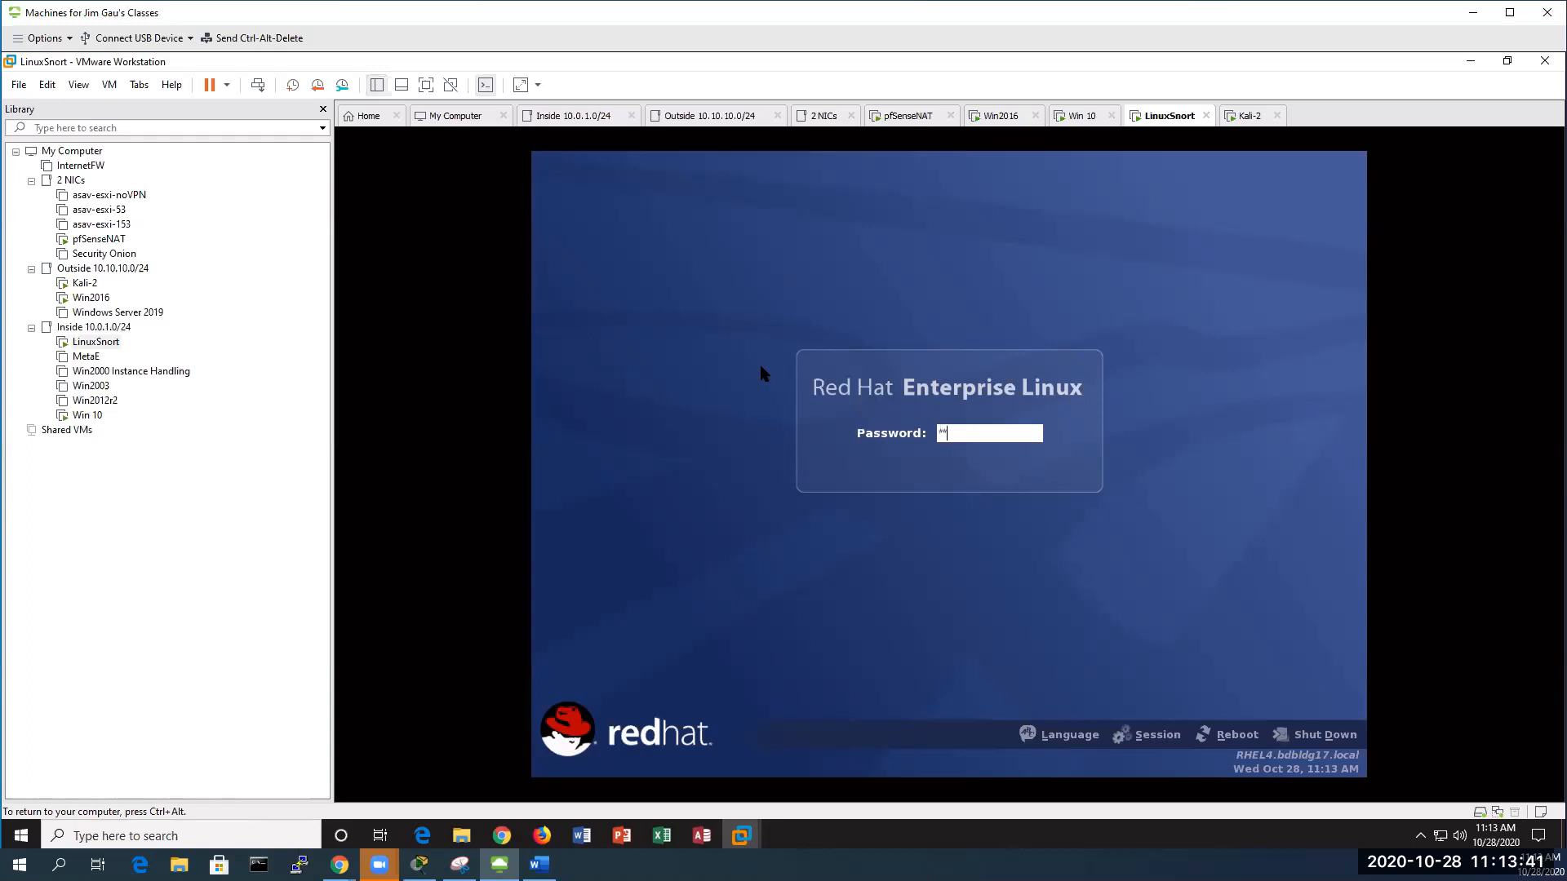
key(Return)
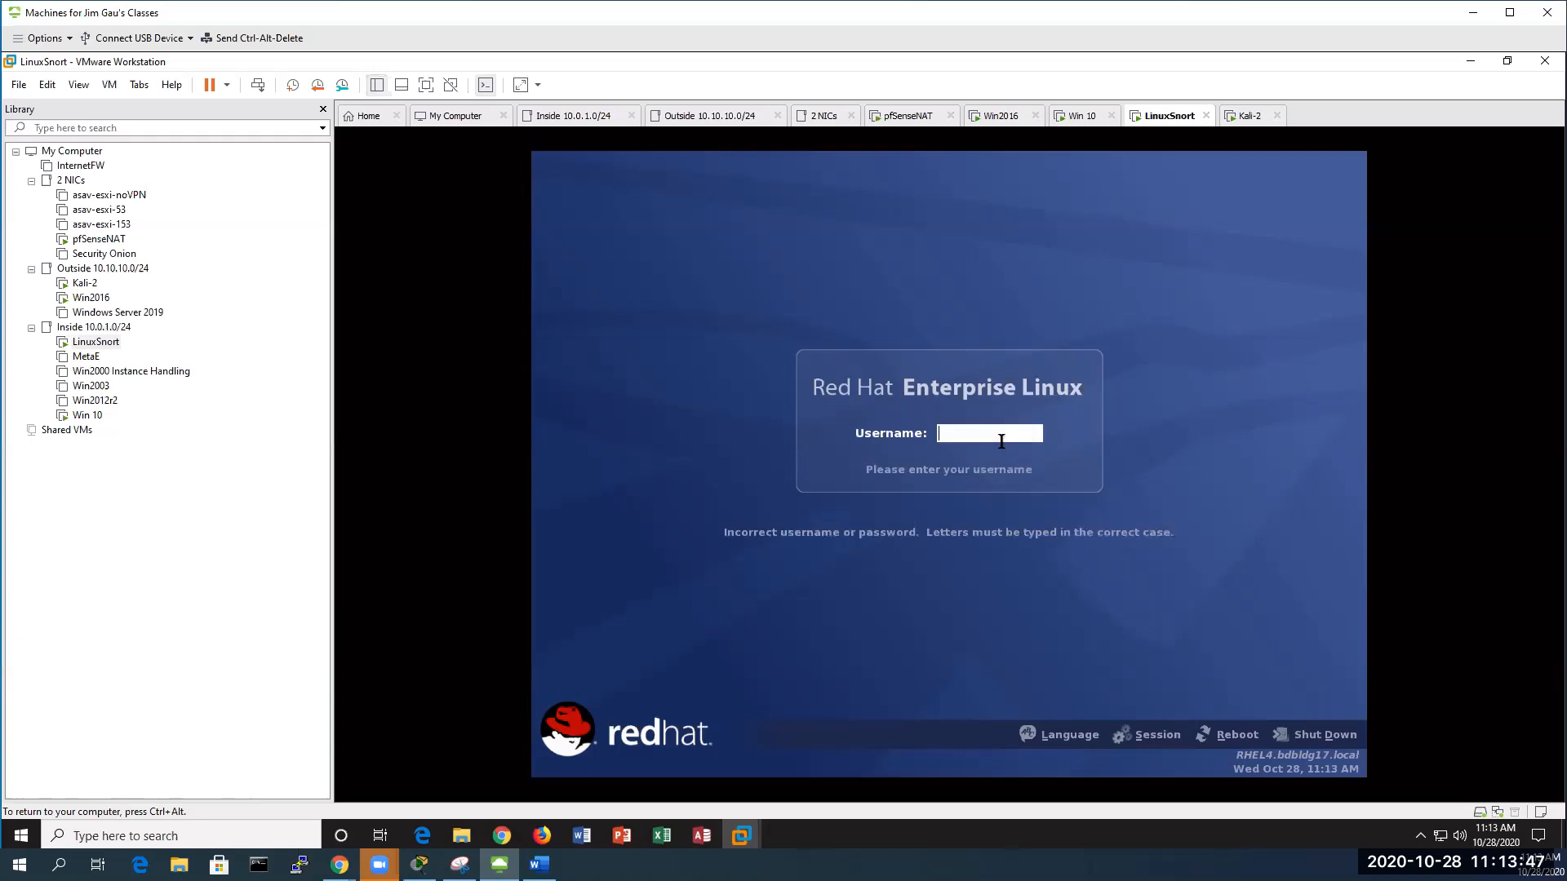
text(root)
key(Return)
text(*******)
key(Return)
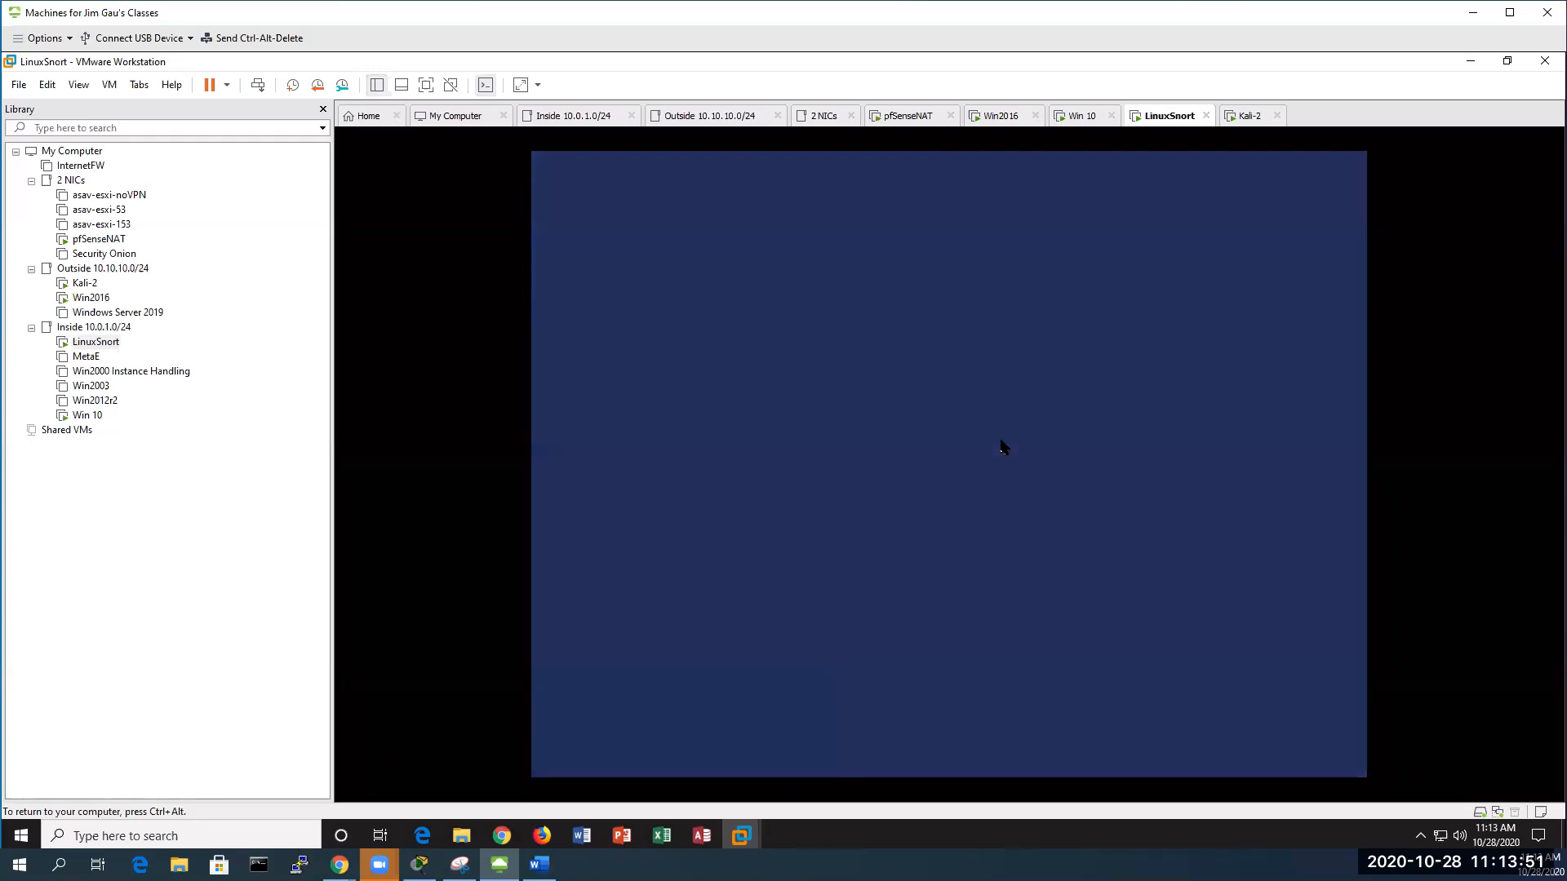
Sign in to Win 10 by sending Ctrl+Alt+Del and entering the account password
click(81, 417)
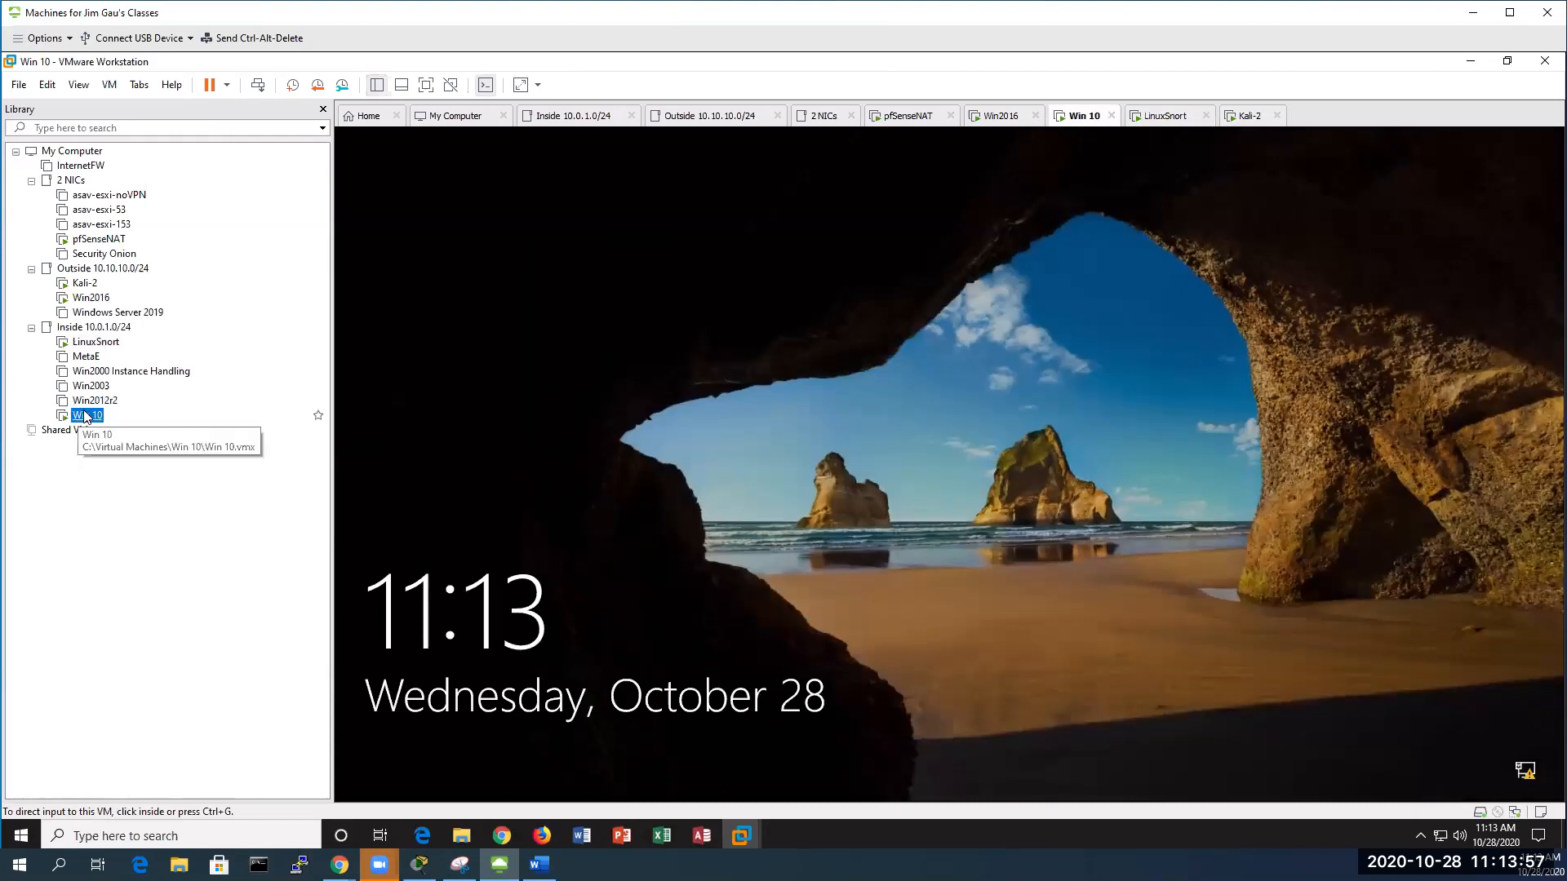
right_click(83, 414)
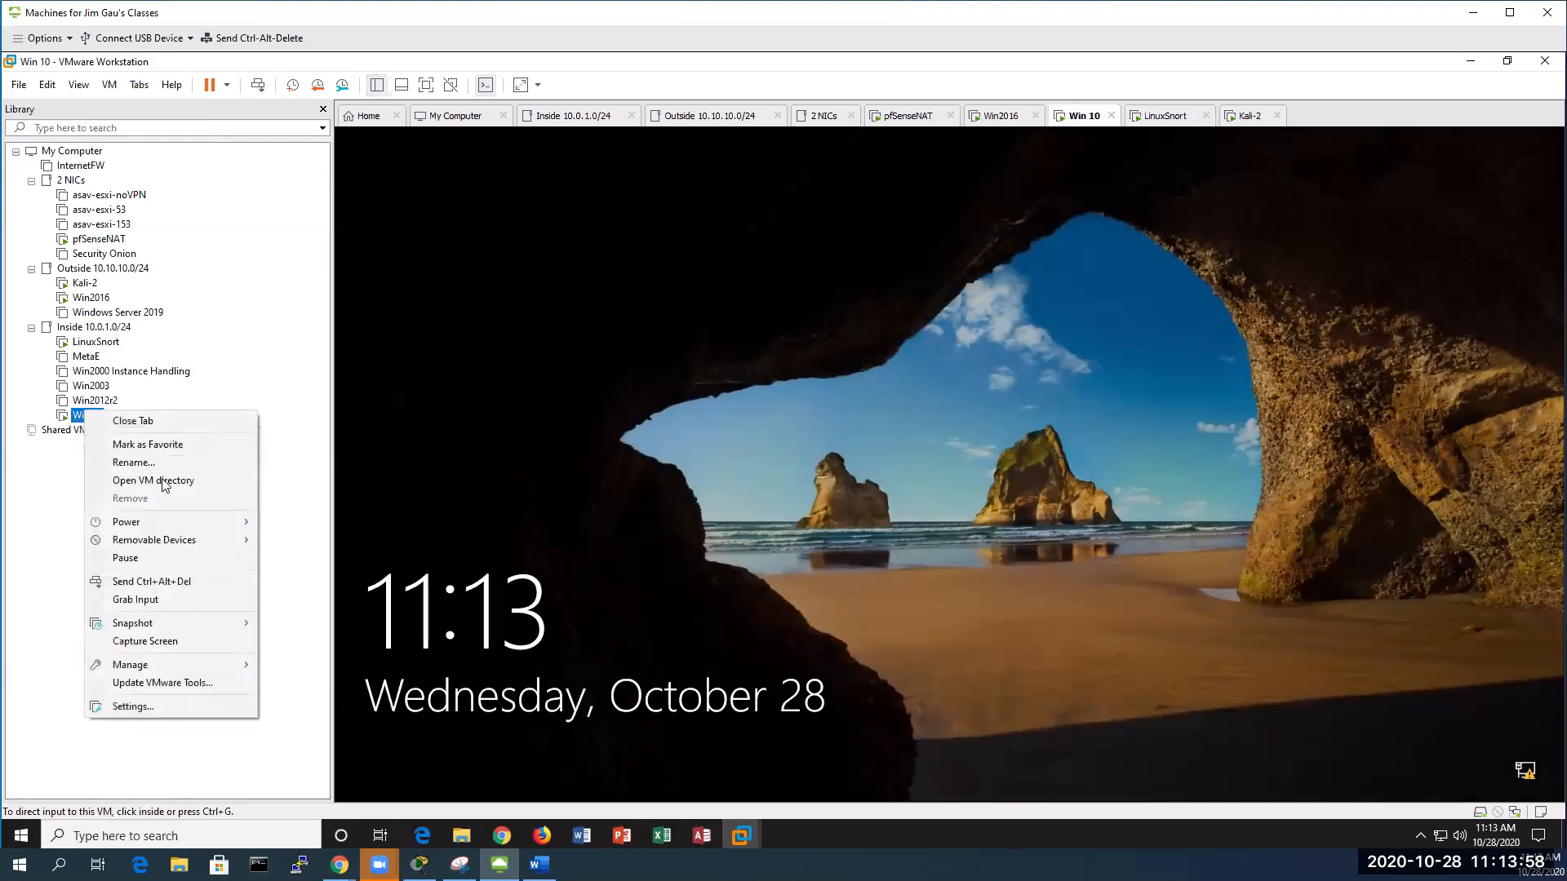
click(228, 581)
click(1008, 533)
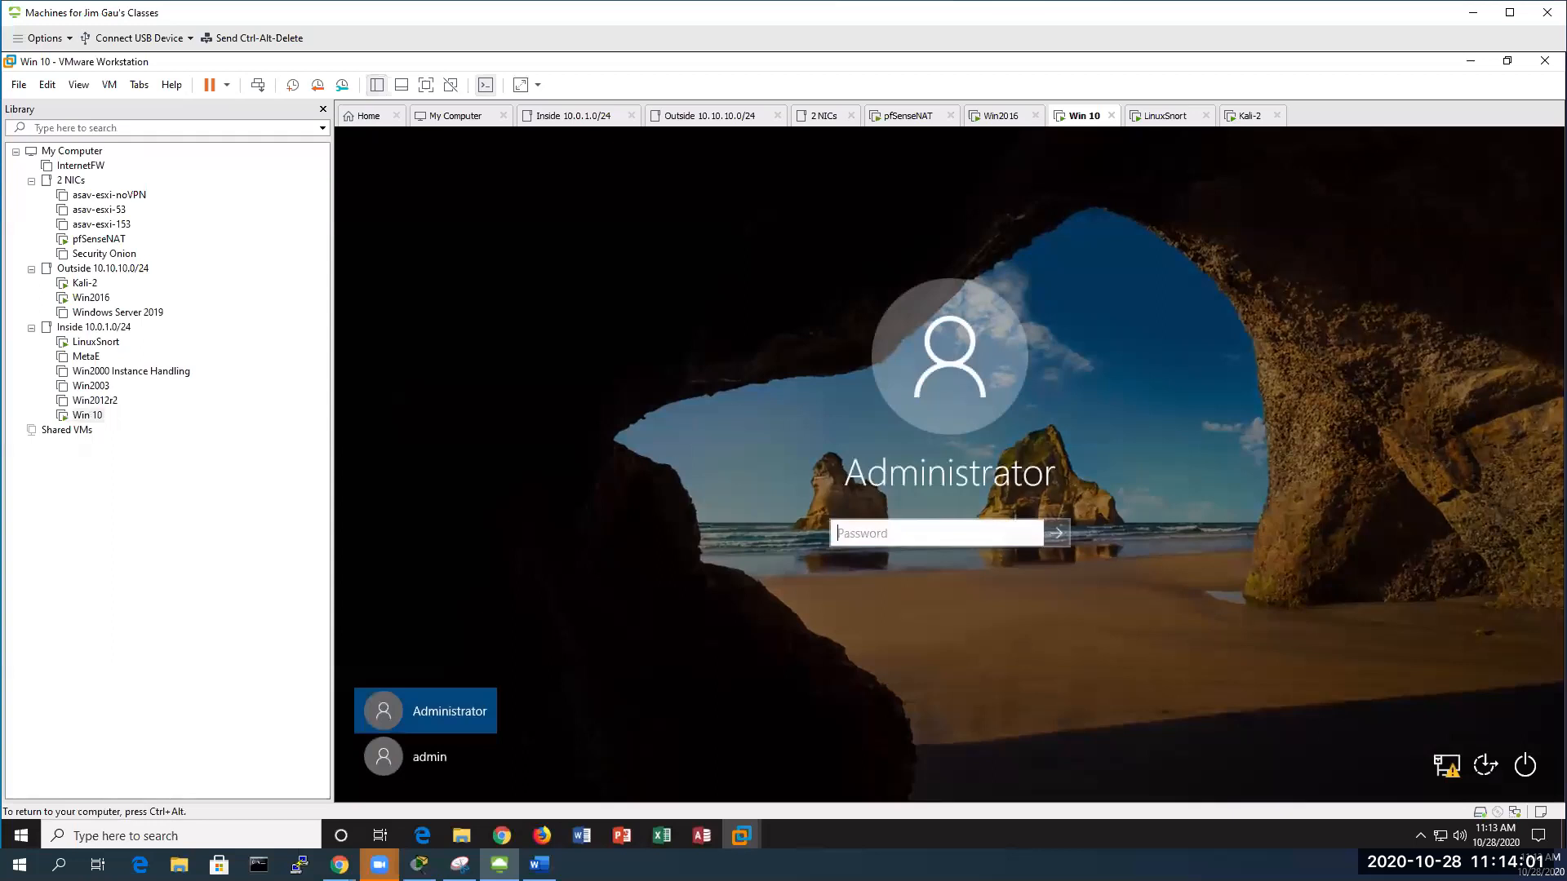
text(•••••)
key(Return)
key(ctrl+alt)
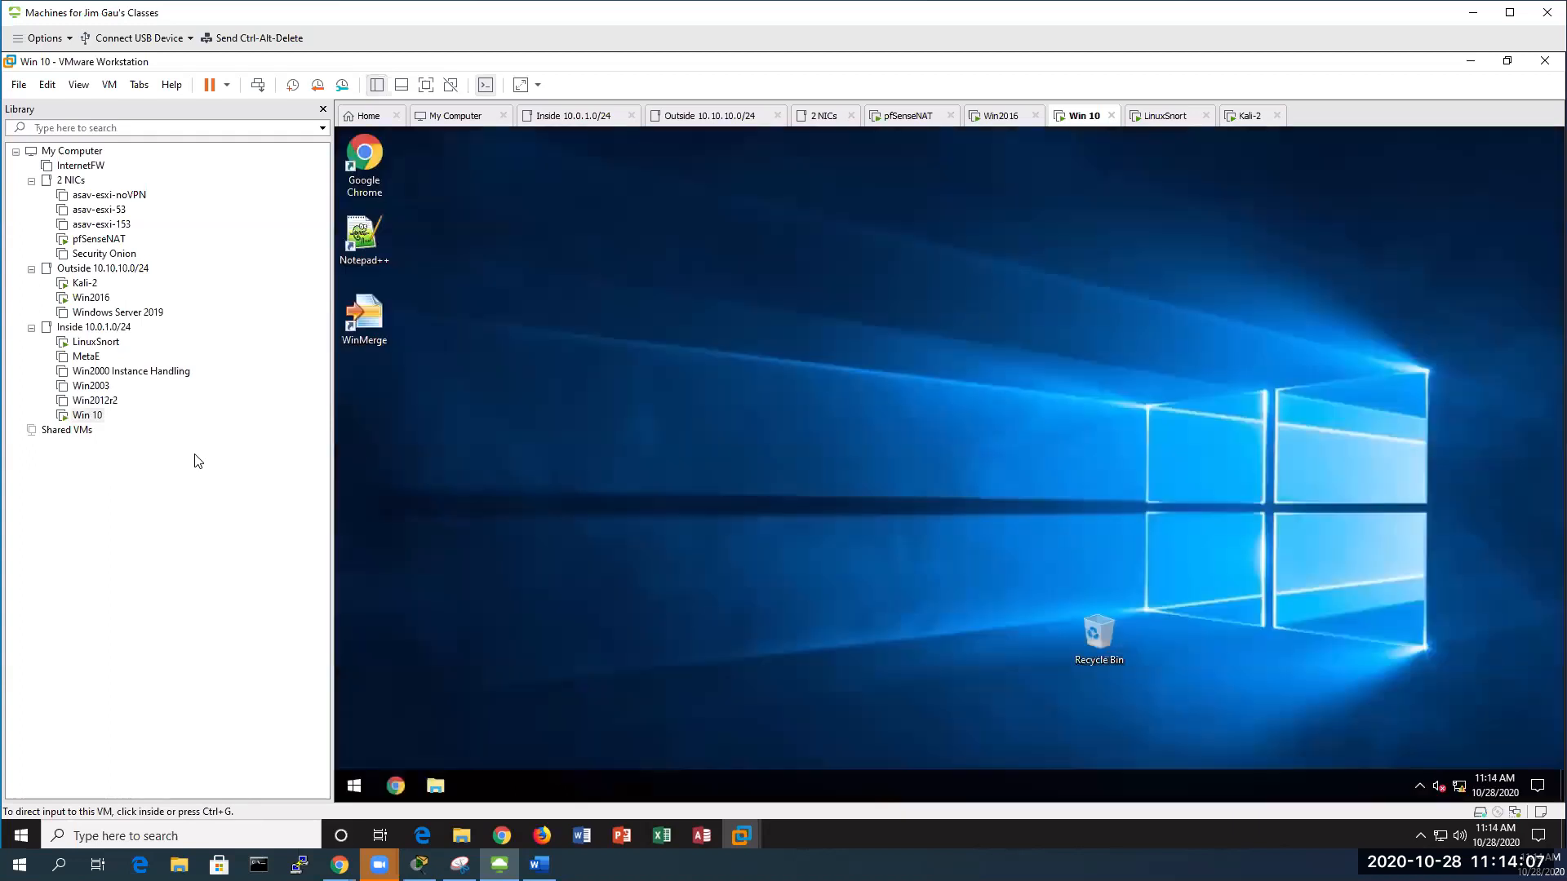
Dismiss the Win 10 Networks panel and return to LinuxSnort
click(1427, 433)
key(ctrl+alt)
key(ctrl+alt)
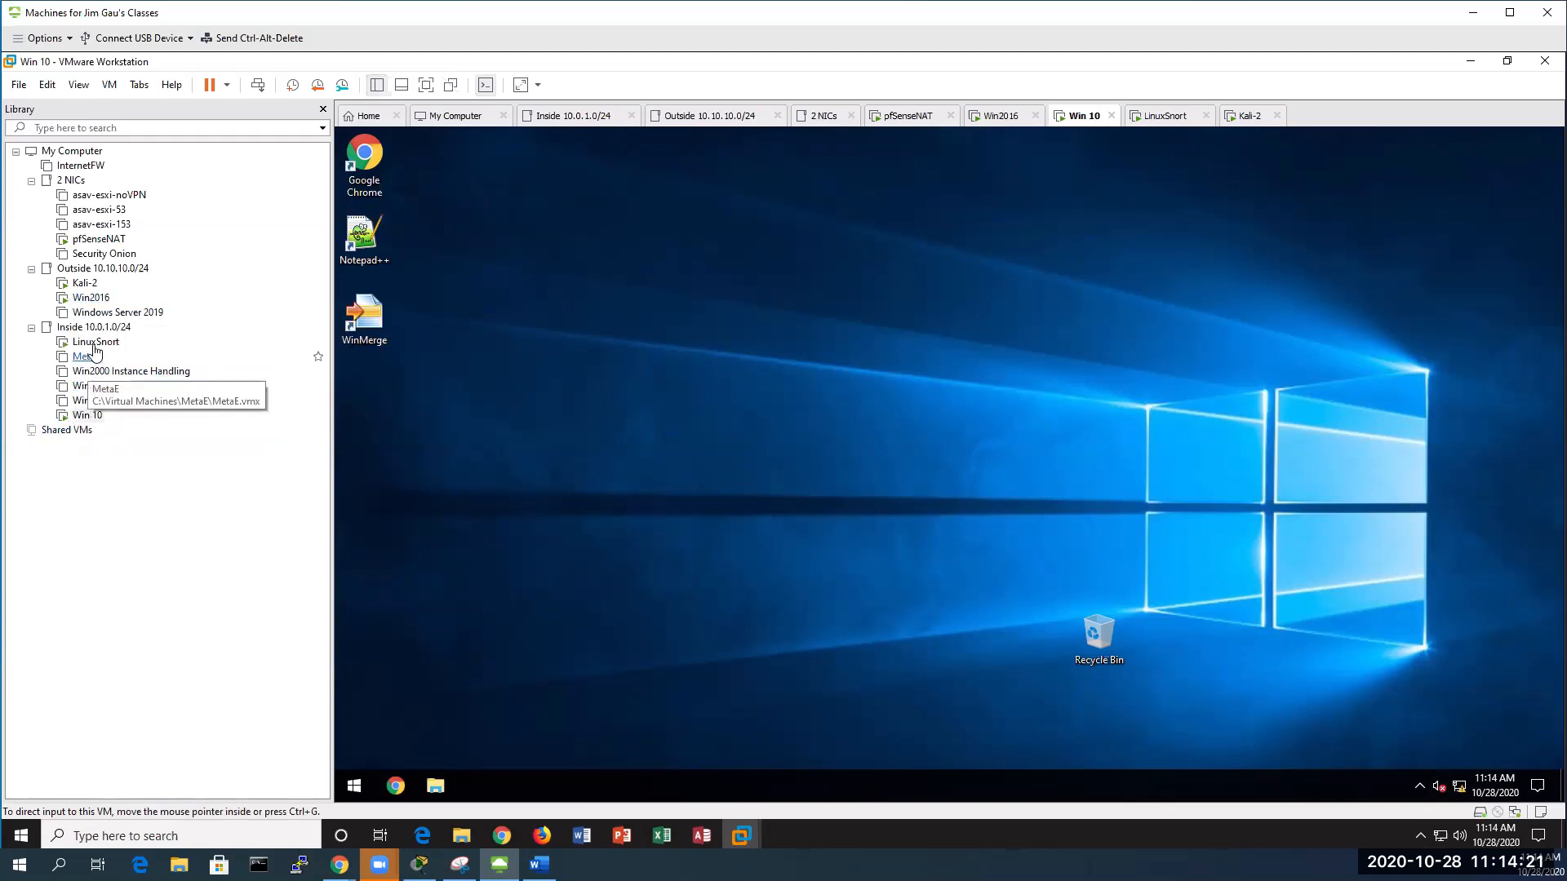
click(96, 343)
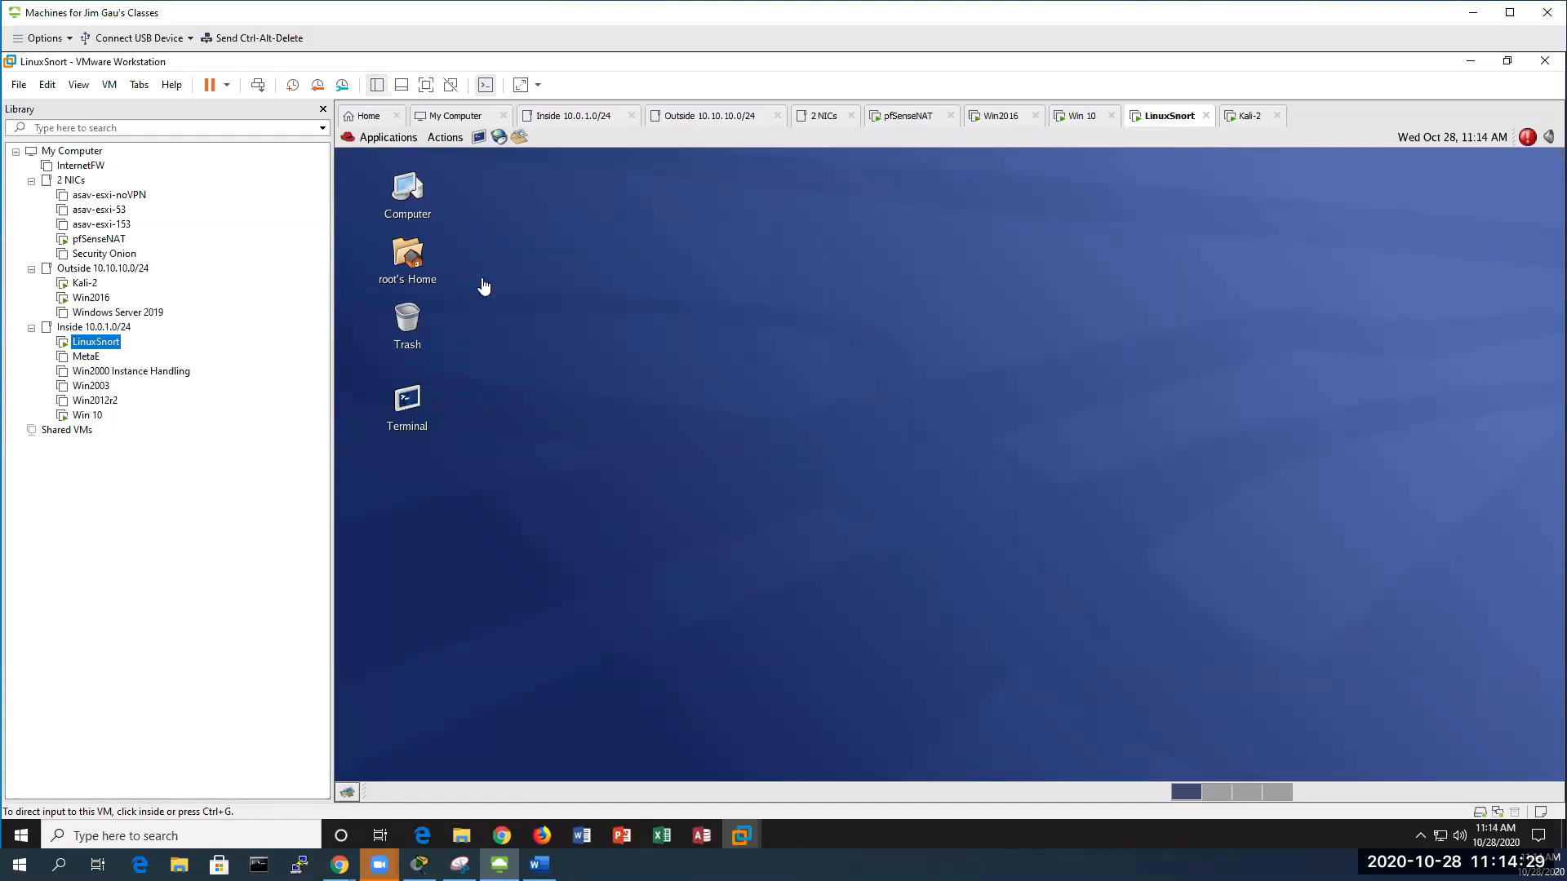
In Network settings, probe eth0's hardware device to bind MAC 00:0c:29:8b:0c:22 and save
click(348, 139)
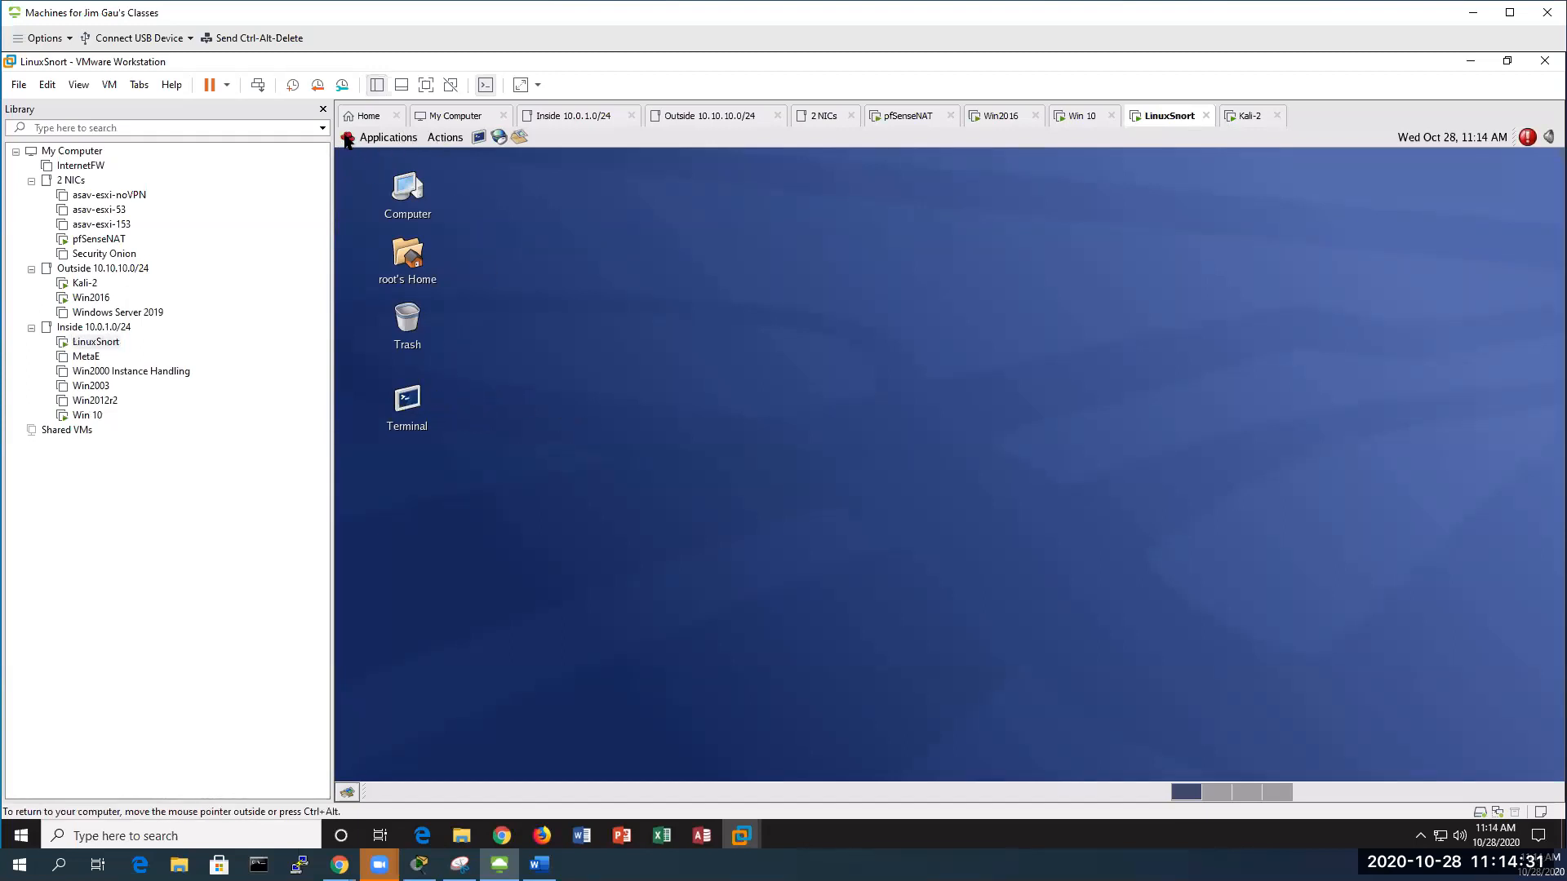
click(347, 139)
mouse_move(414, 312)
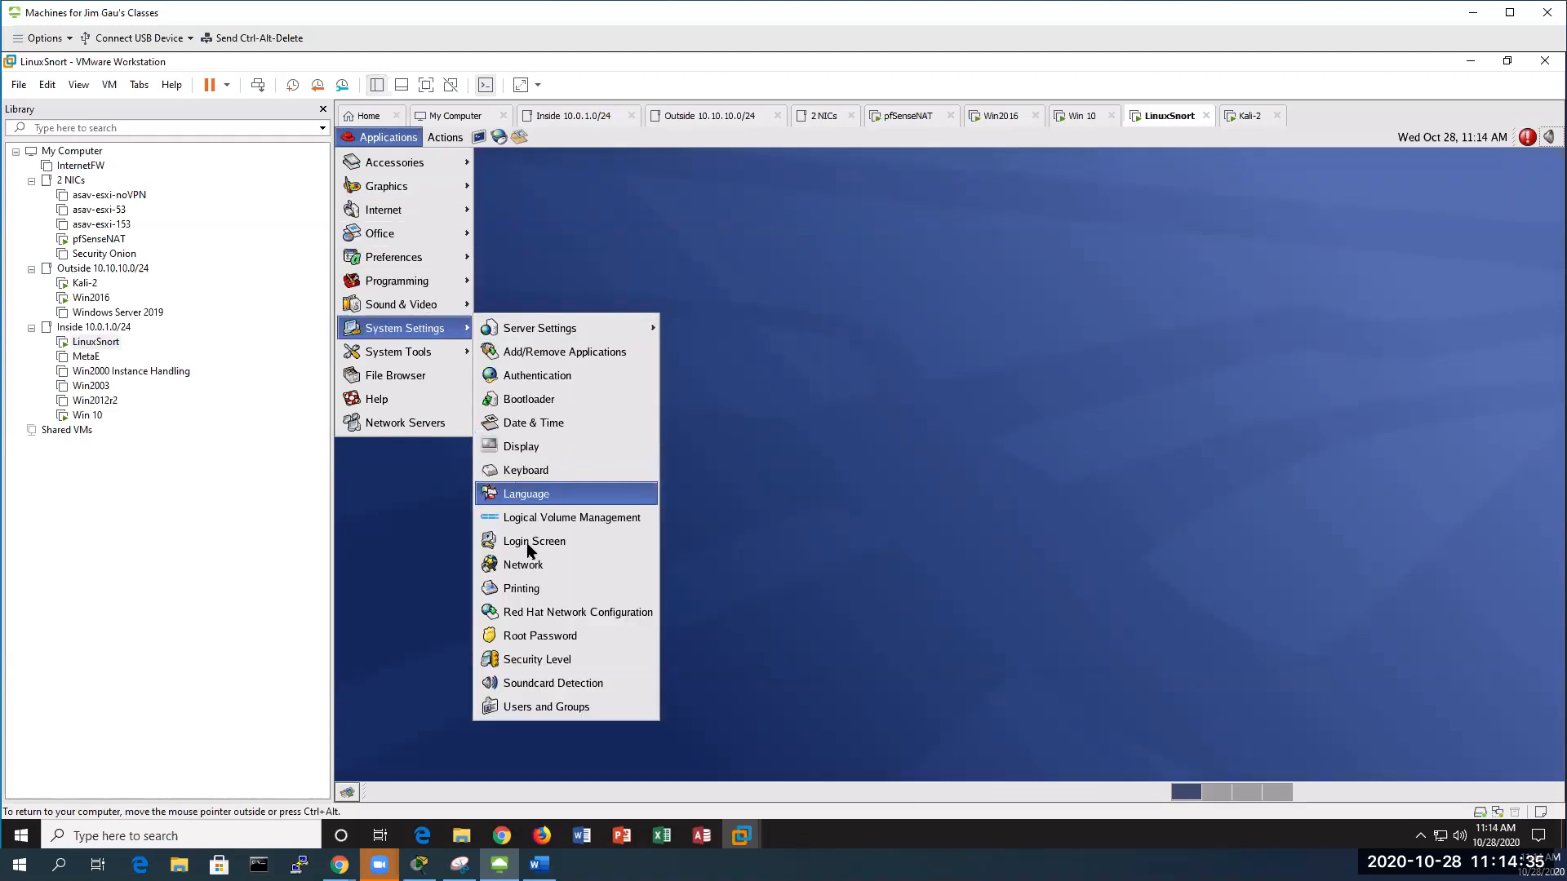
click(589, 565)
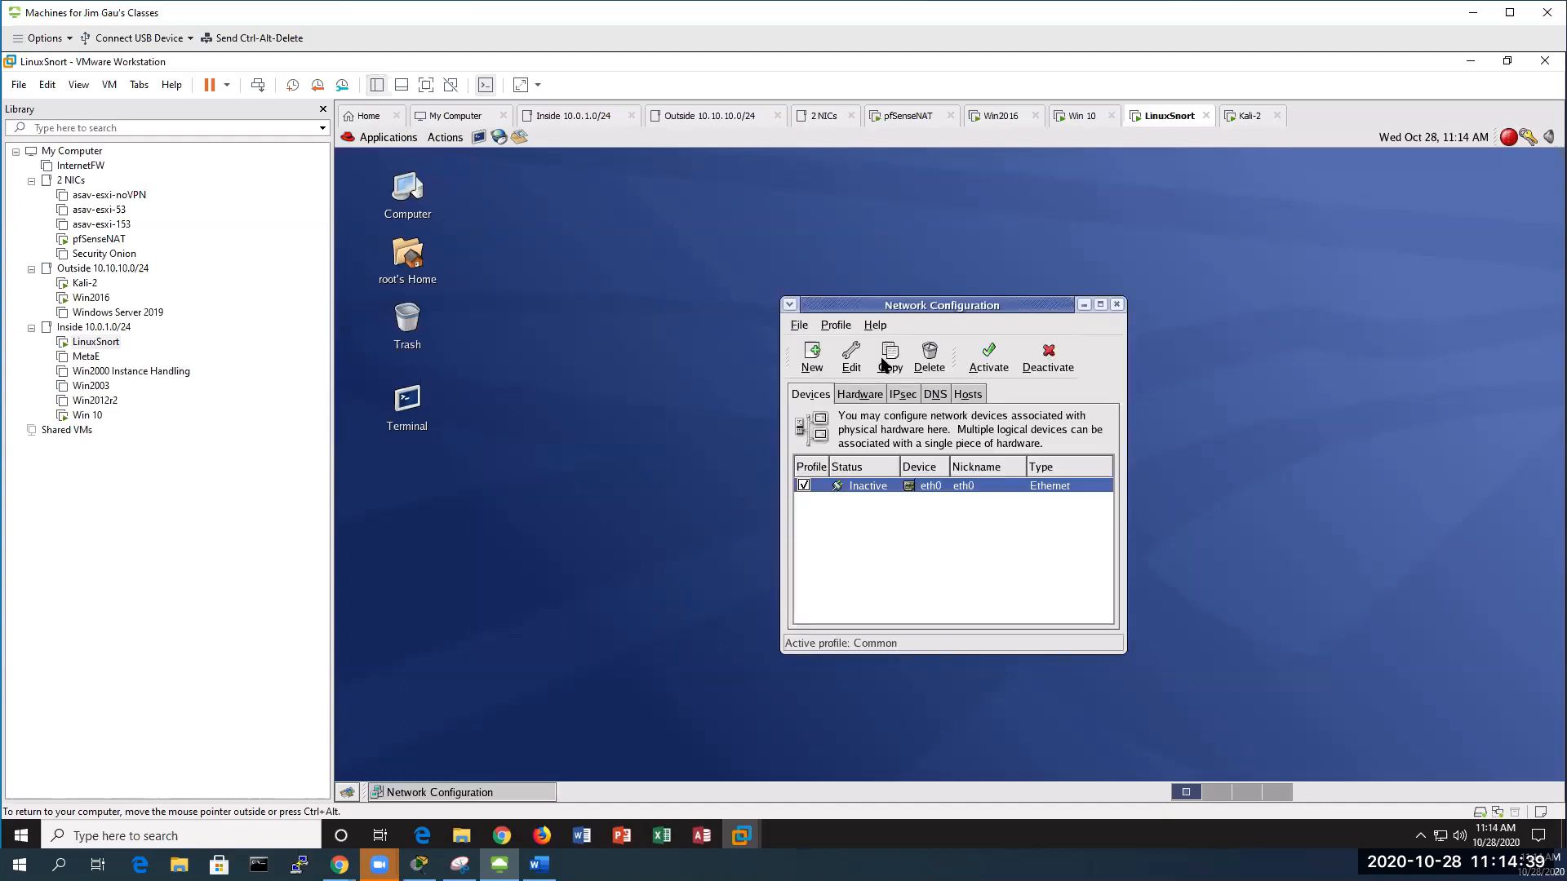
click(852, 358)
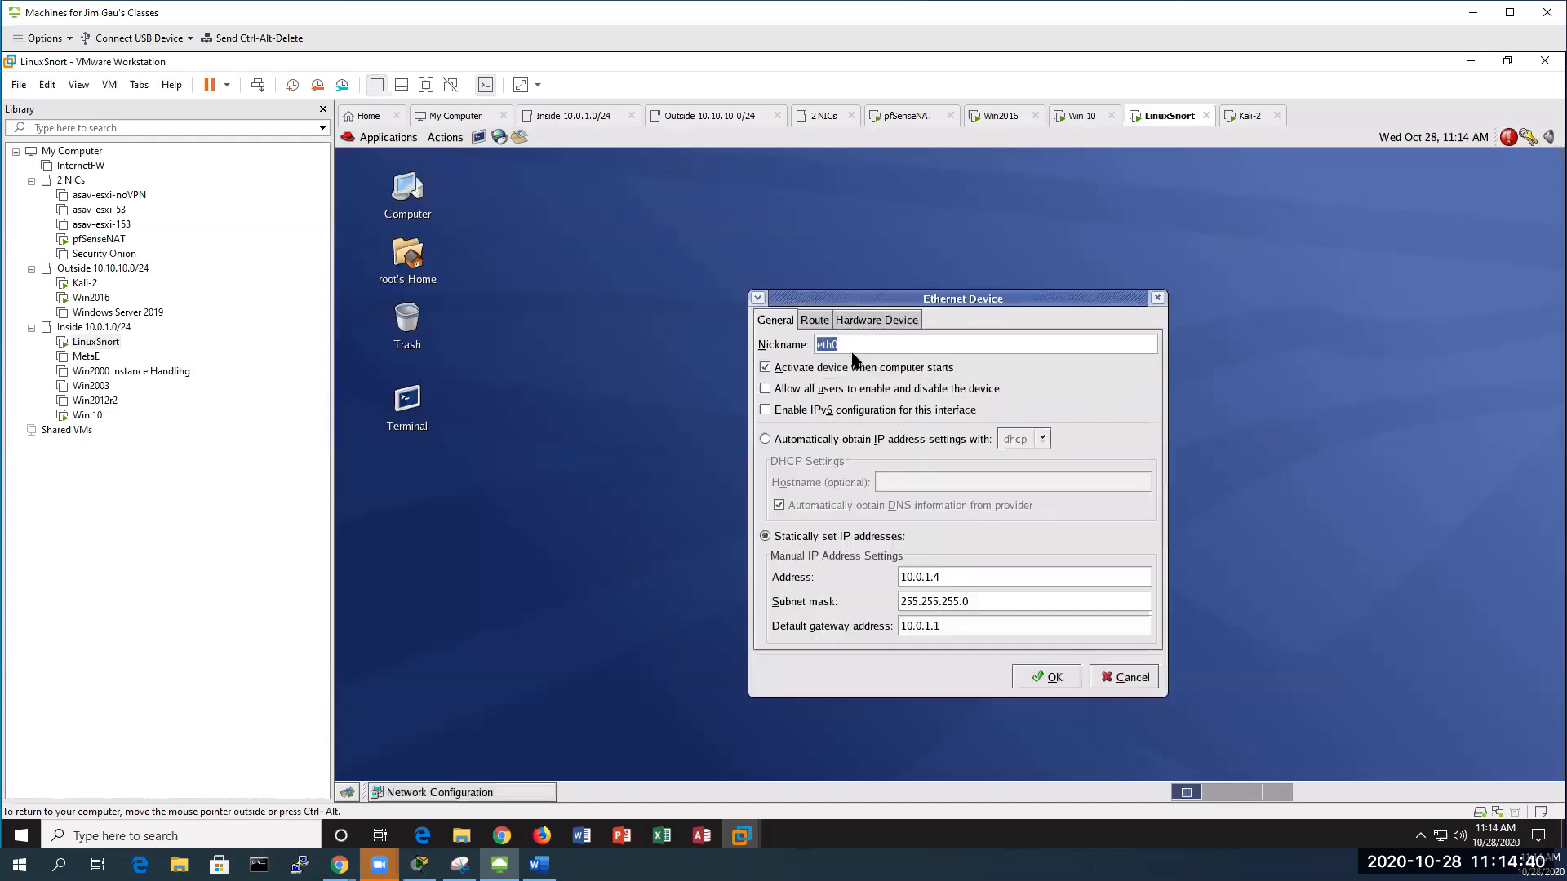
click(894, 322)
click(1135, 406)
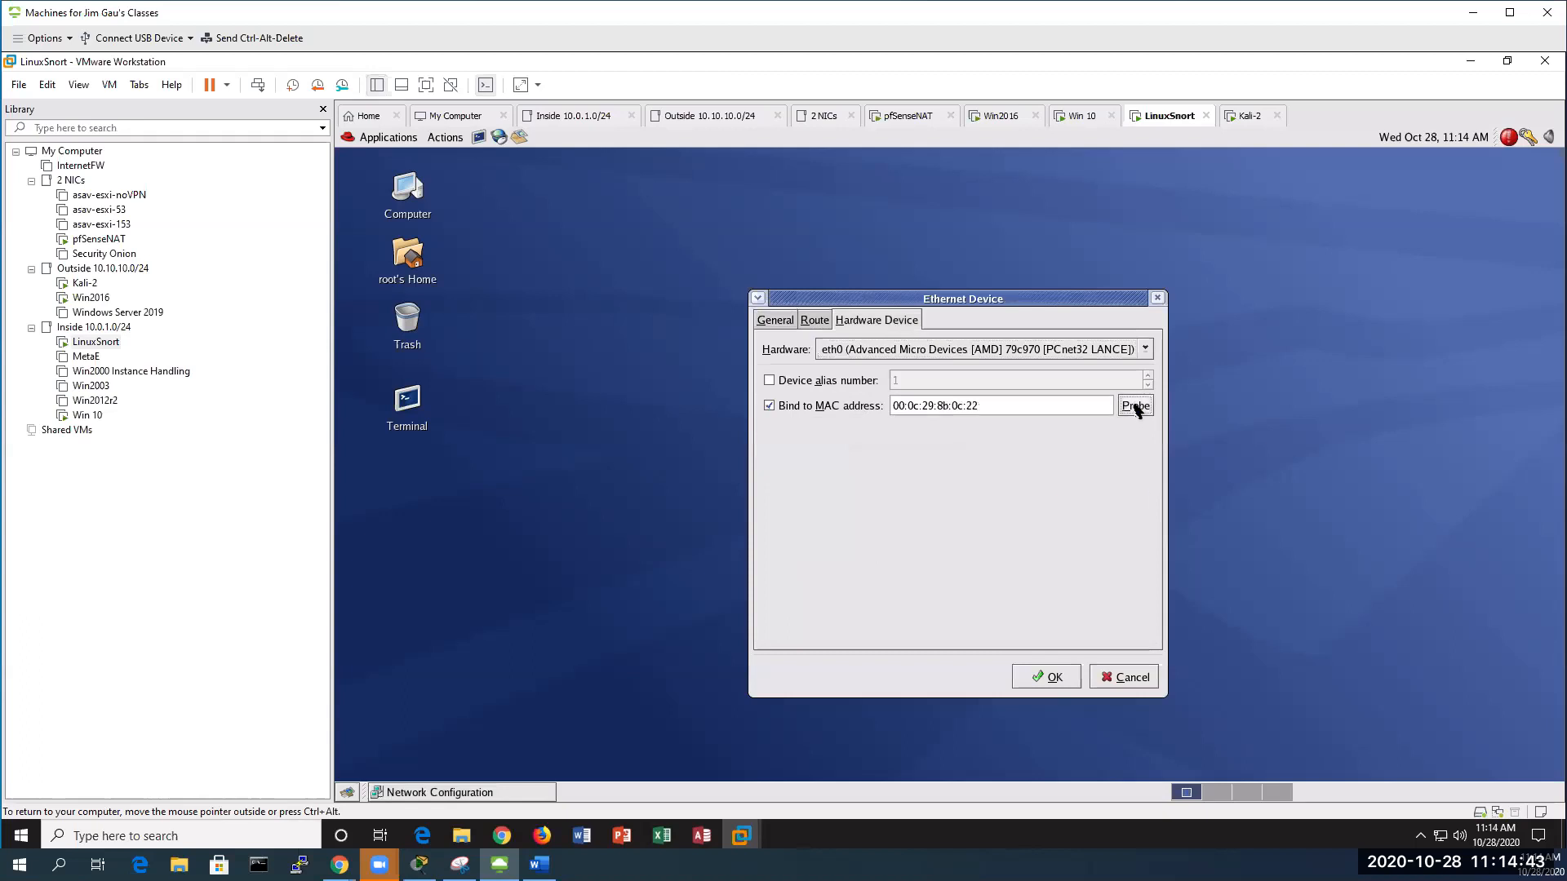
click(1052, 679)
Activate eth0, saving changes, and close the Network Configuration window
click(990, 355)
click(1101, 552)
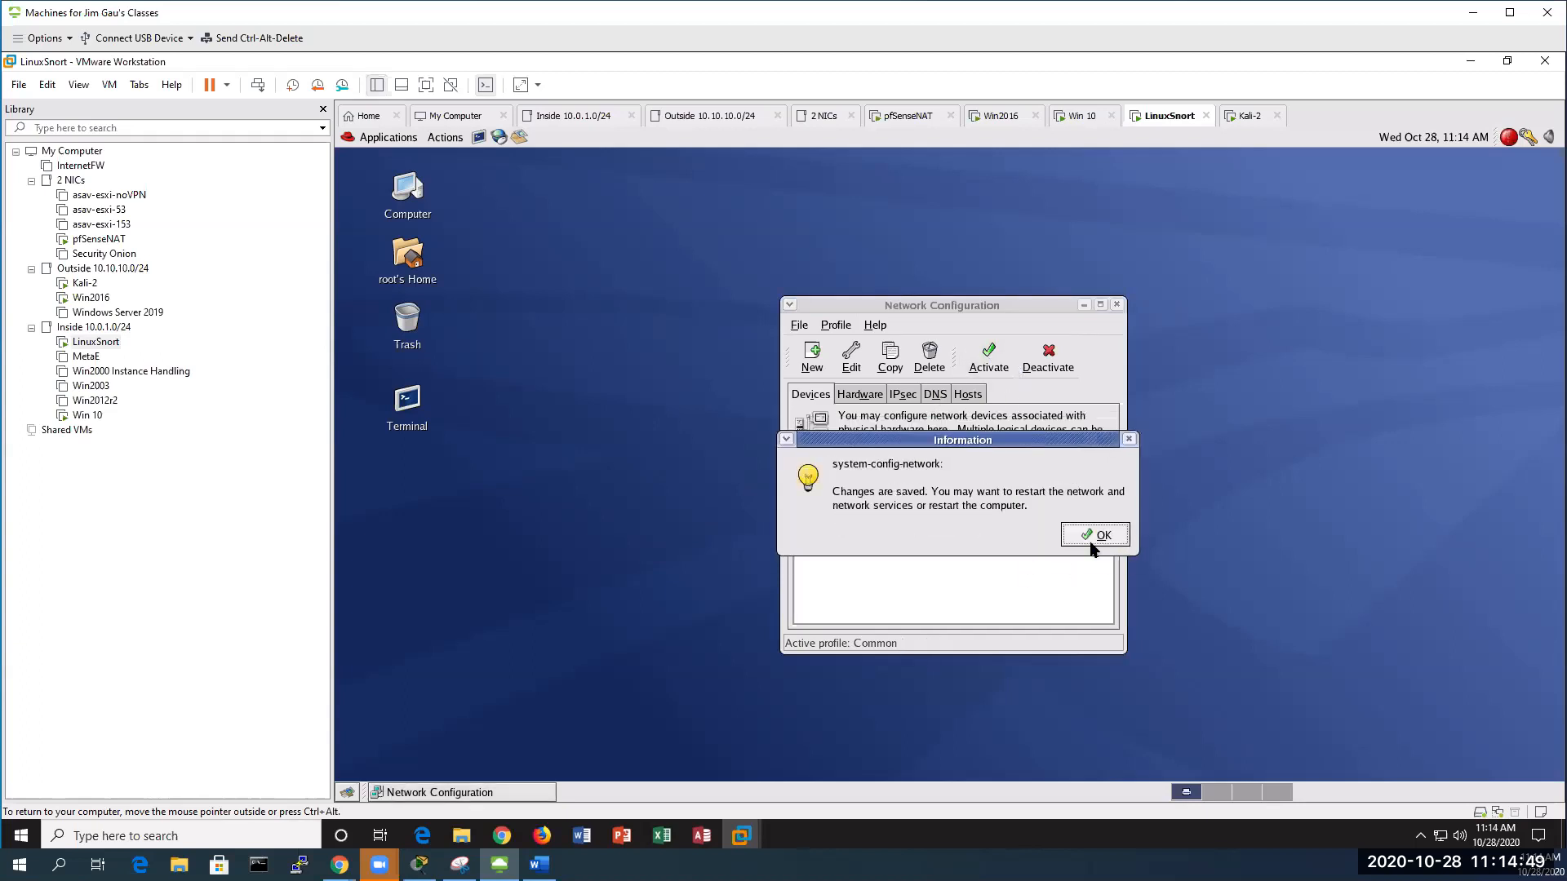
click(1081, 535)
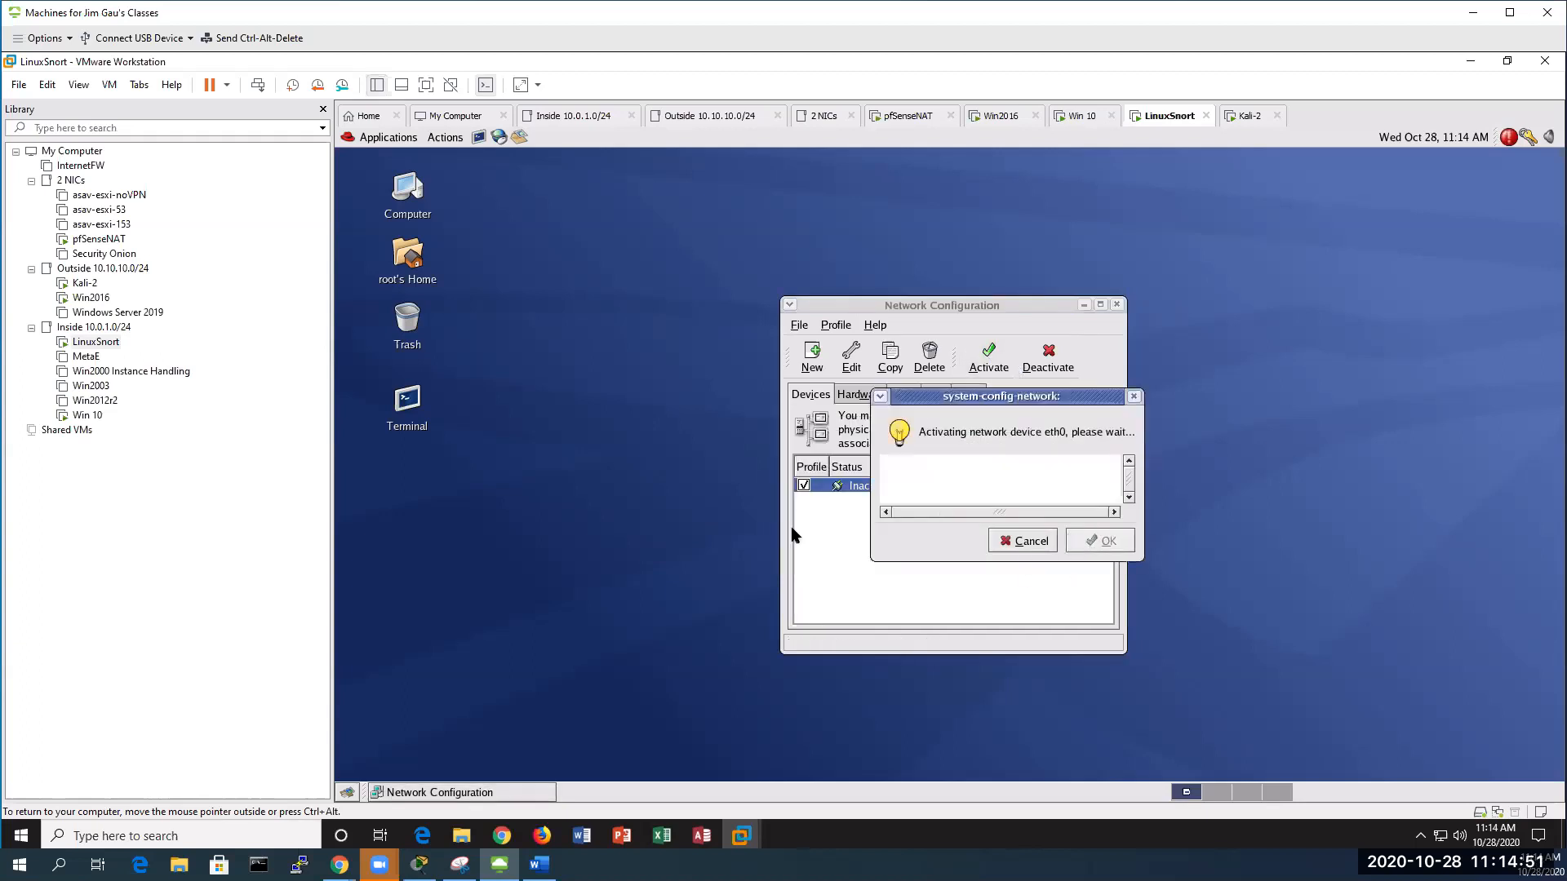
click(1117, 306)
click(407, 400)
In a root terminal, ping 10.0.1.1 and stop it to confirm 0% loss
double_click(409, 403)
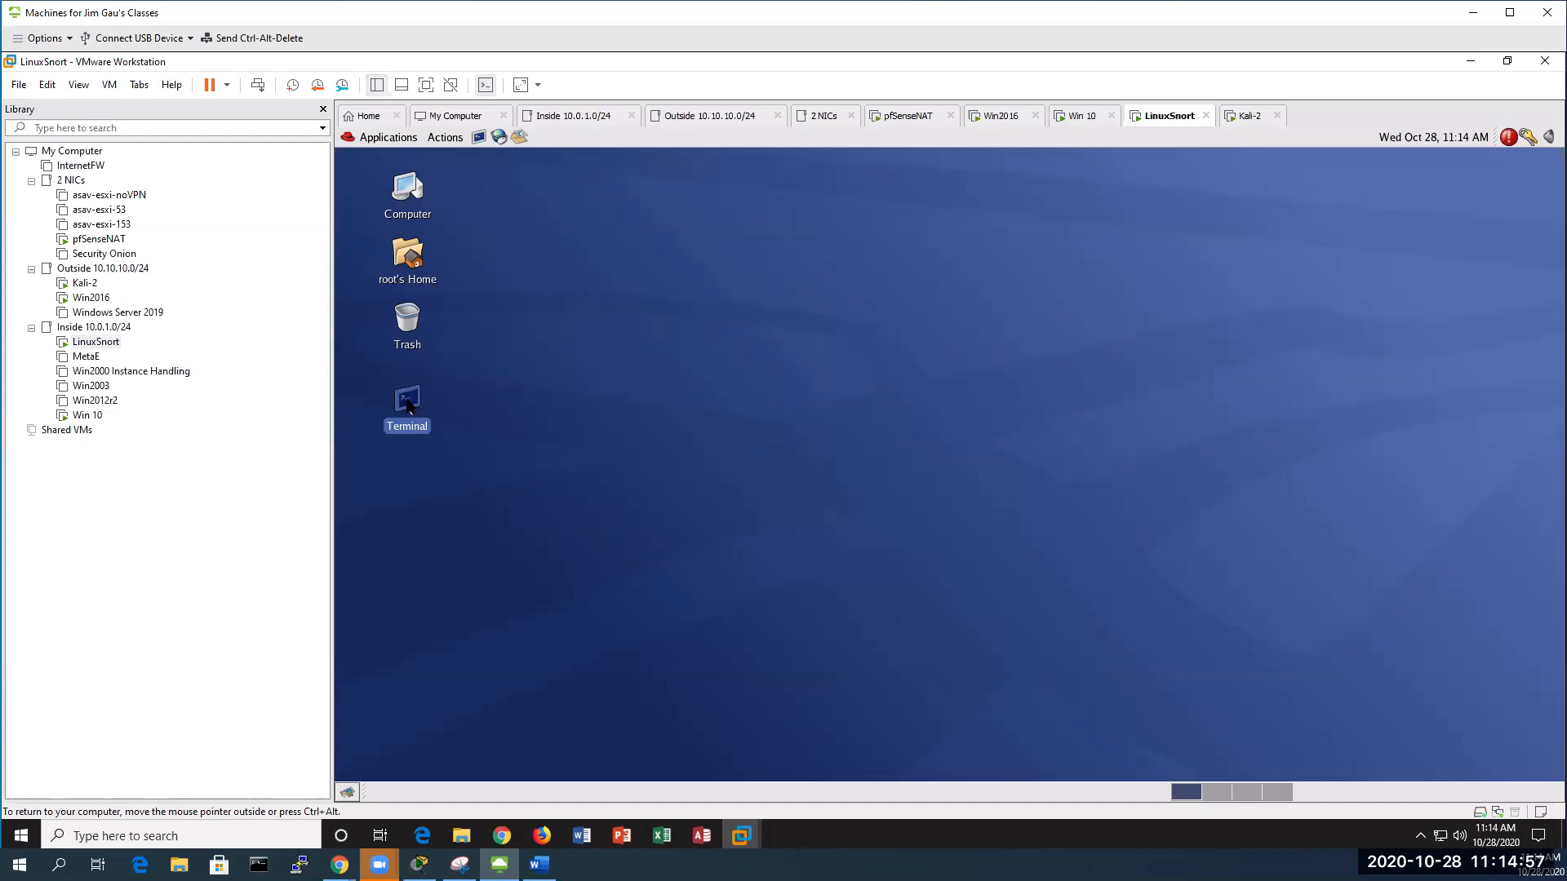
text(ping 10.0.1.1)
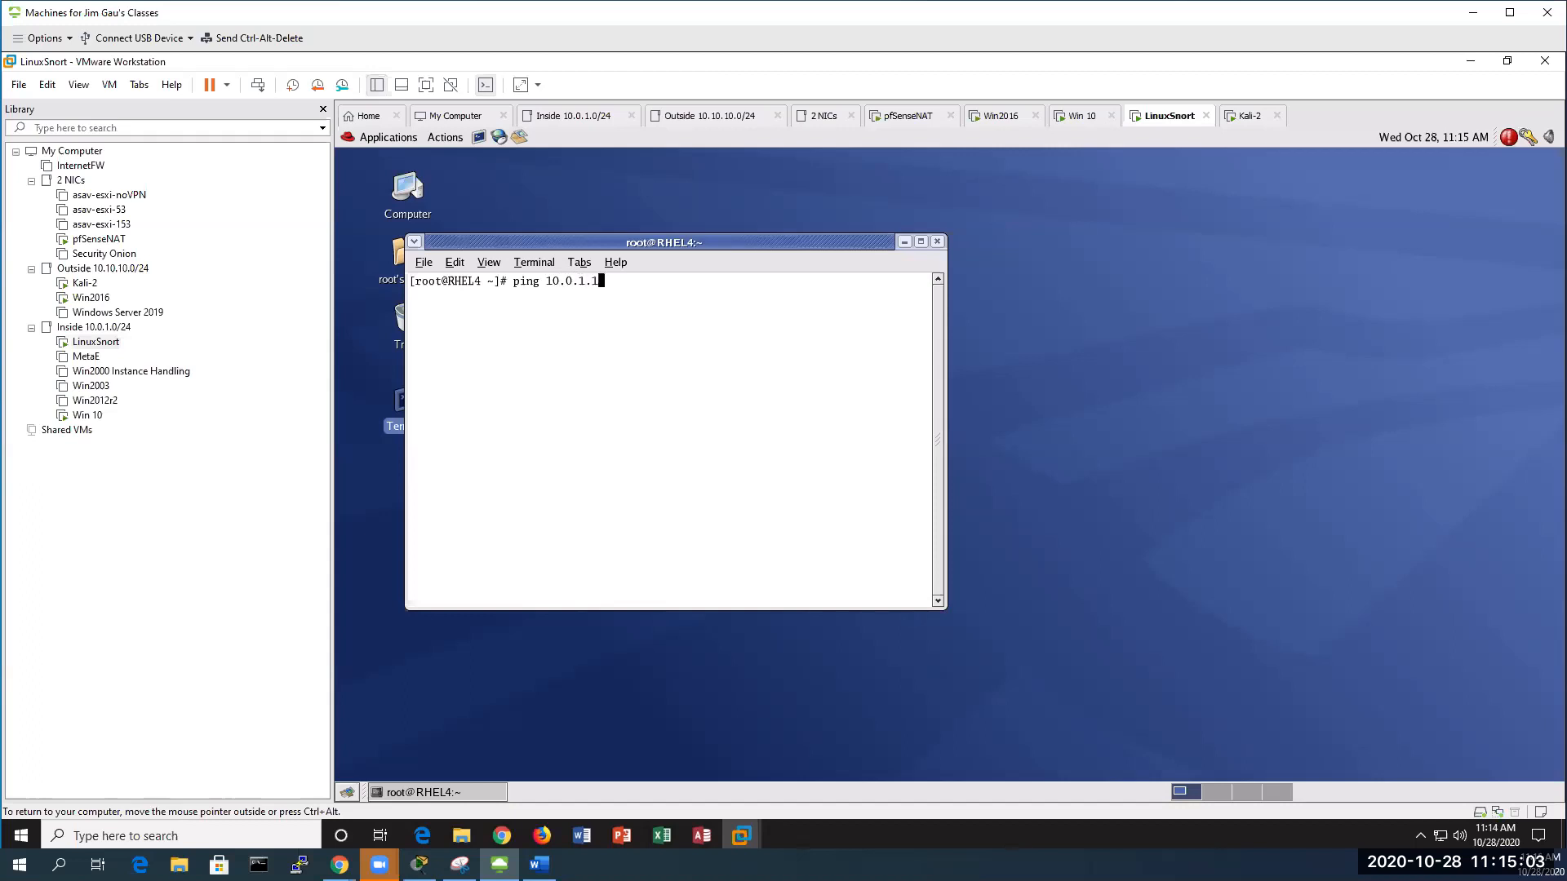
key(Return)
key(ctrl+c)
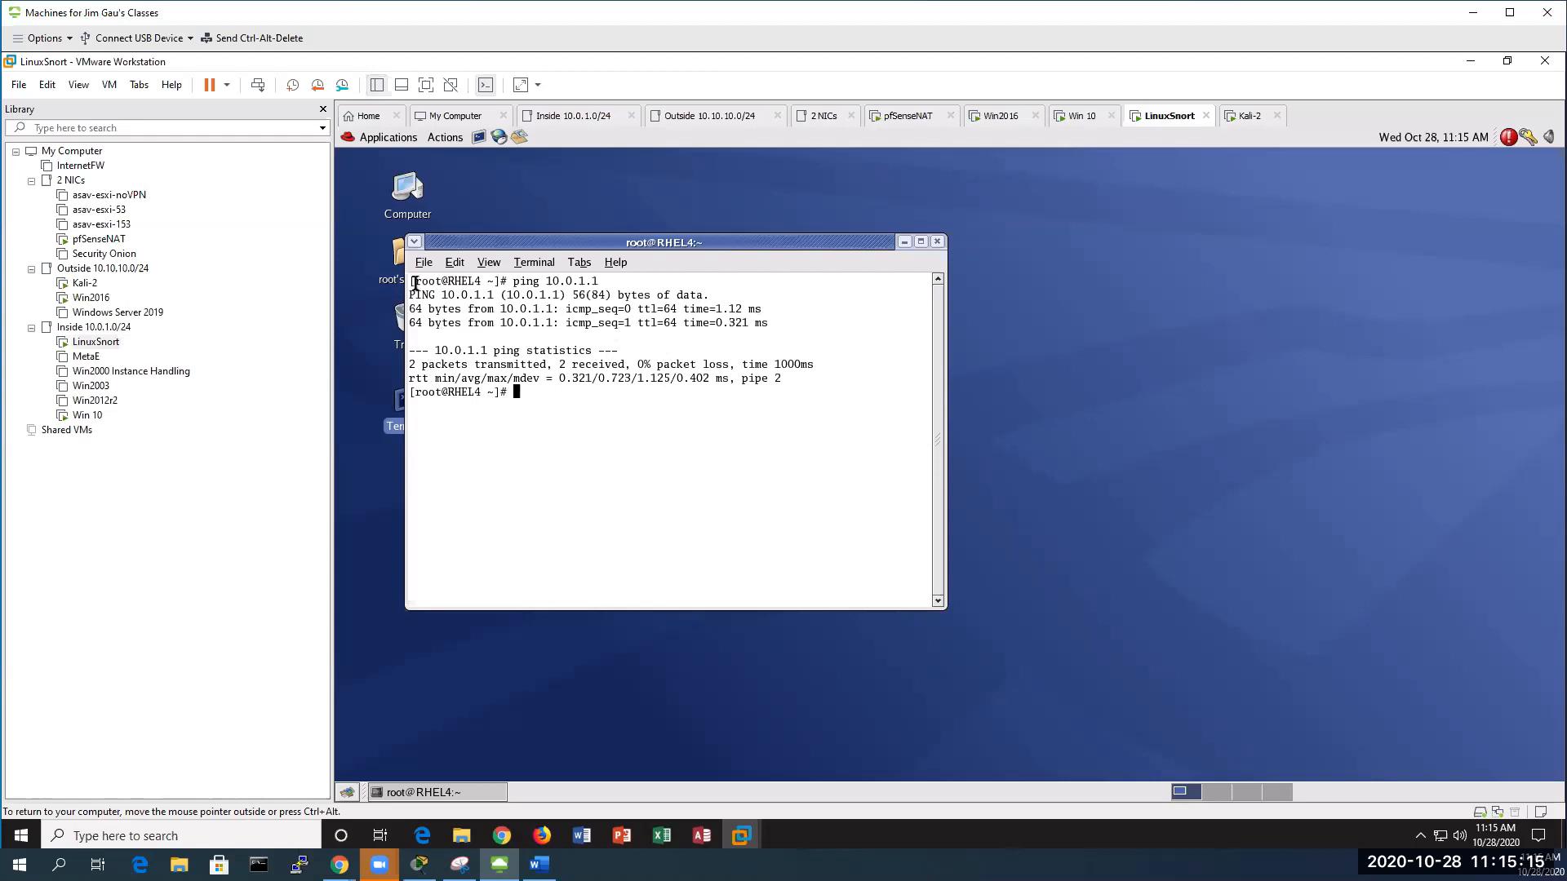
Move the terminal right, check eth0 is 10.0.1.4 with ifconfig, and start Snort with mysnort
drag(558, 247, 1136, 211)
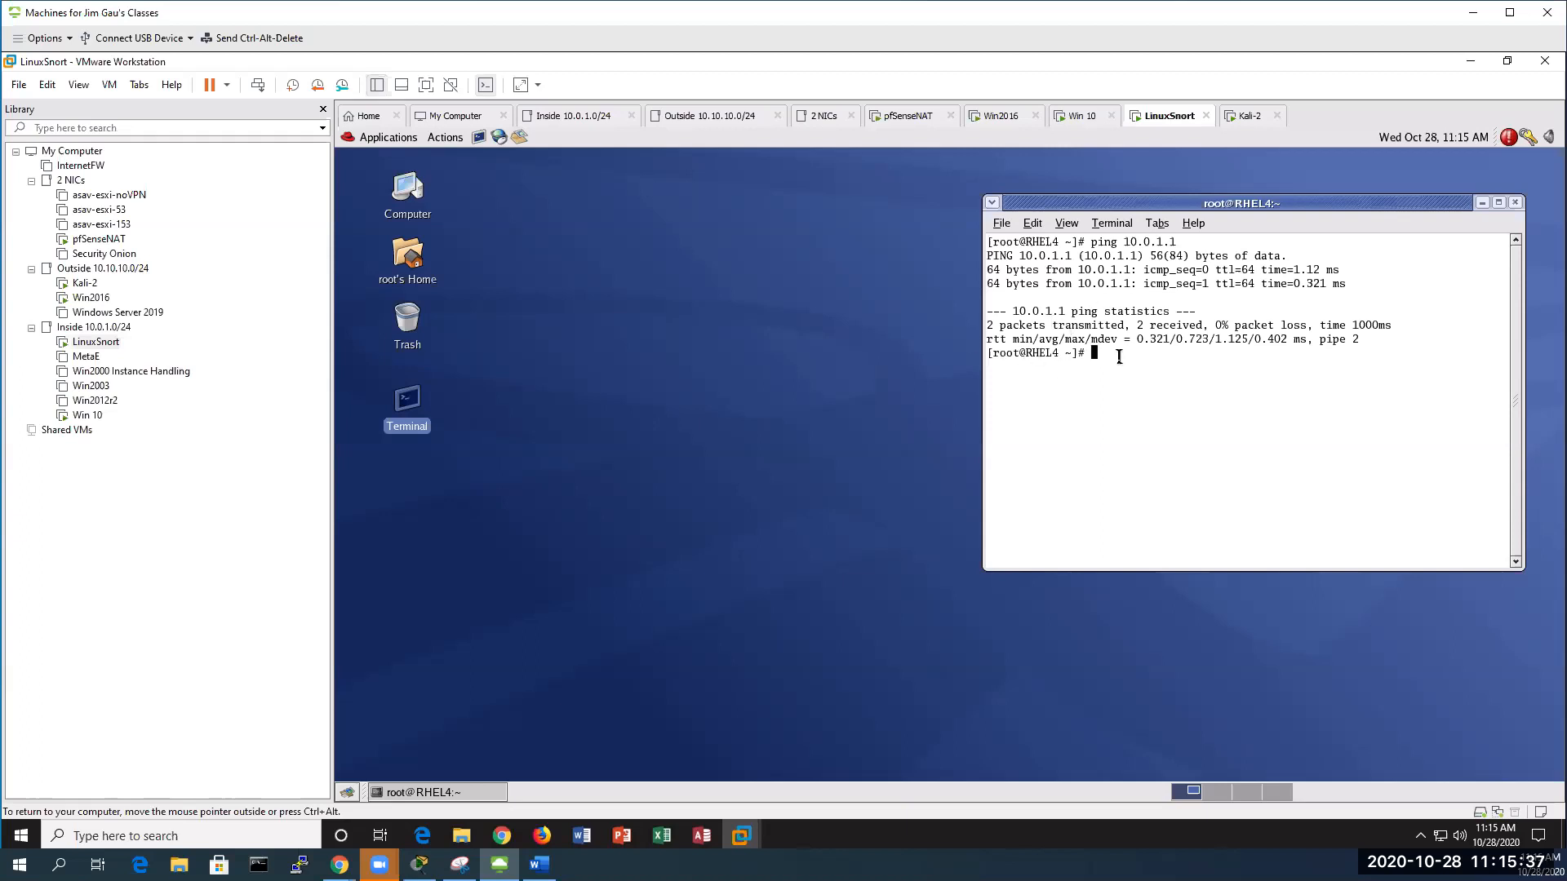
text(ifconfig)
key(Return)
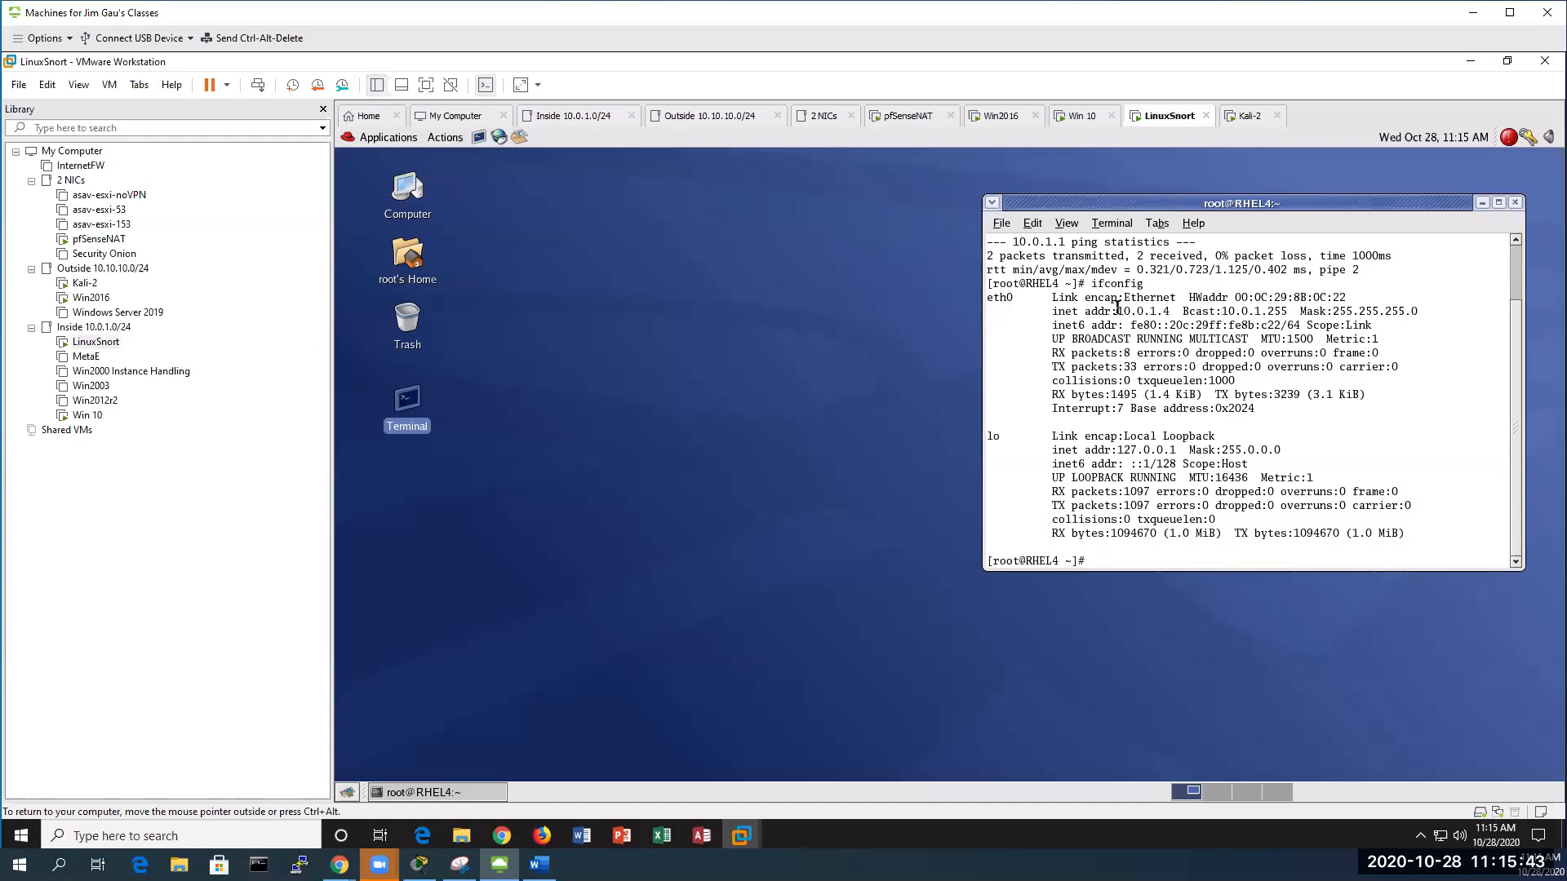
drag(1117, 311, 1195, 311)
text(mysnor)
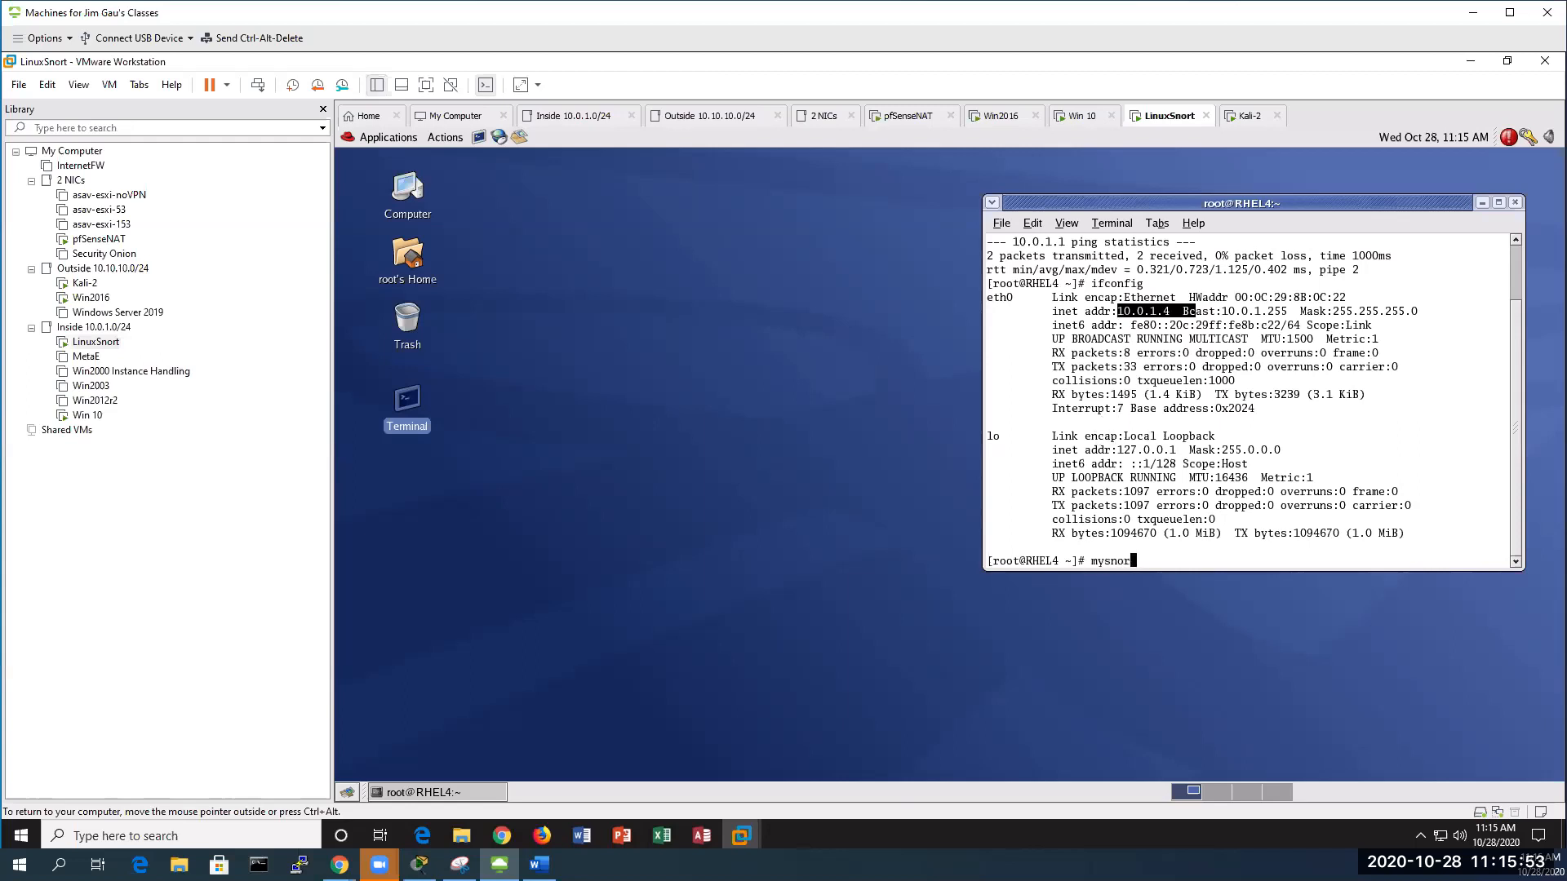
text(t)
key(Return)
Open a second terminal running mytail beside the Snort terminal to follow ICMP PING alerts
double_click(415, 403)
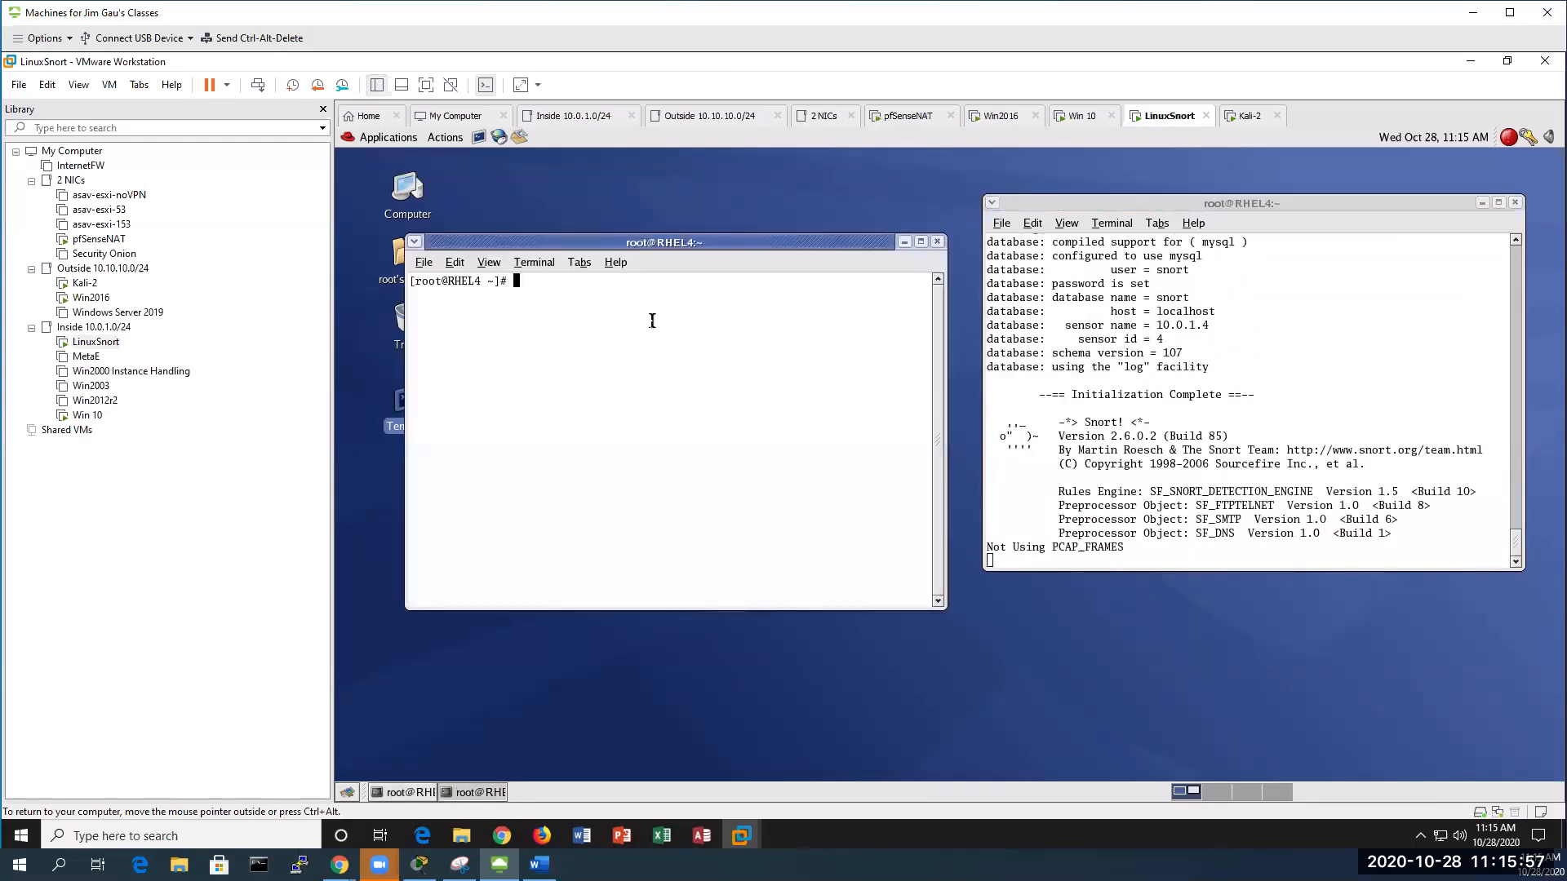
text(mytail)
key(Return)
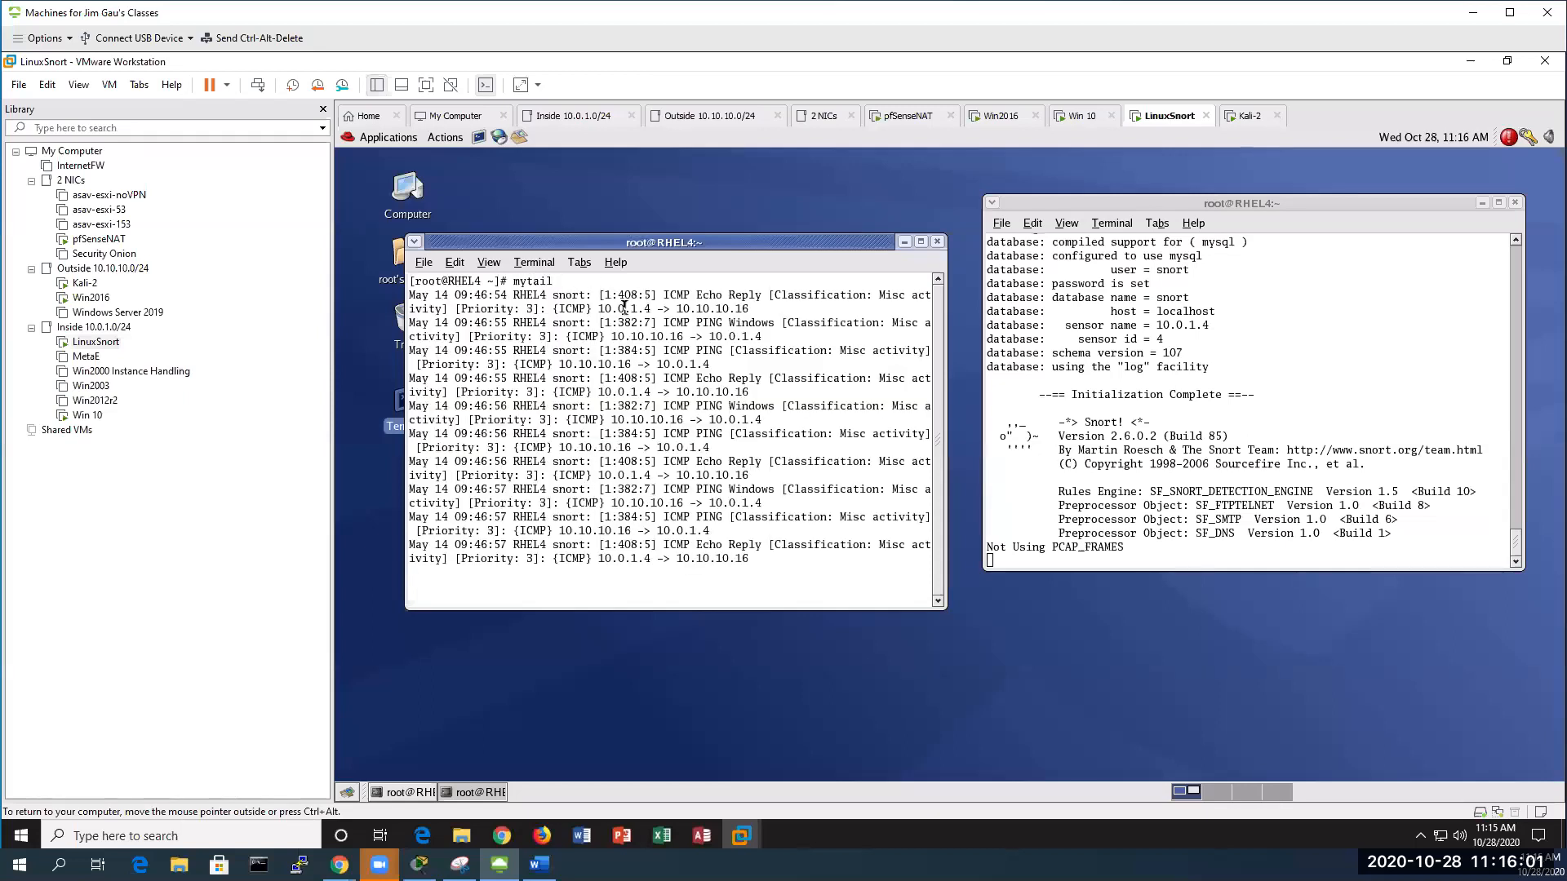
drag(722, 242, 747, 201)
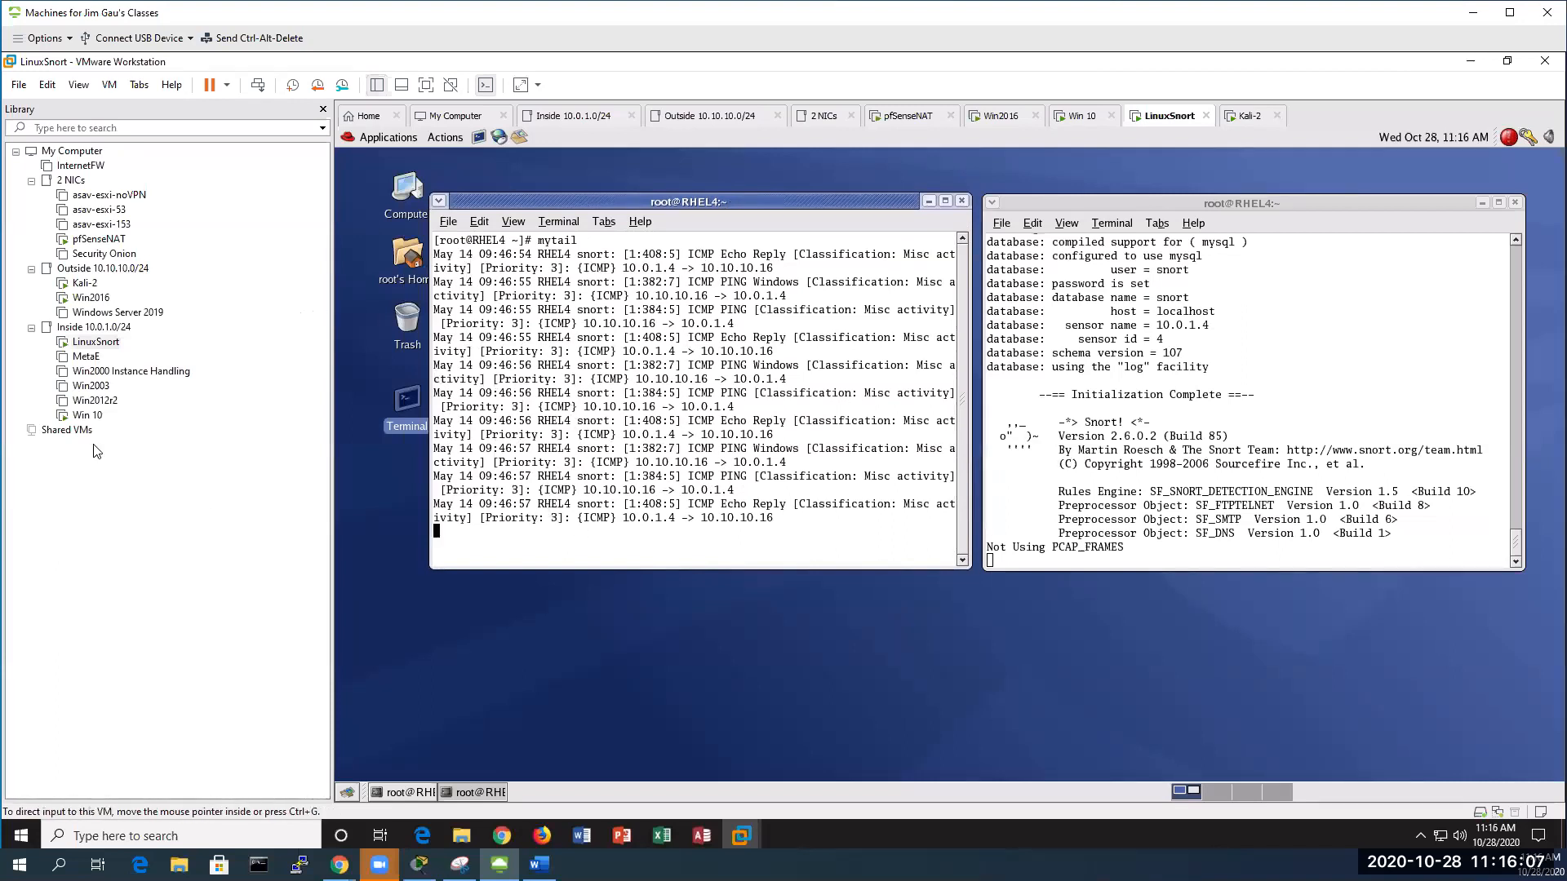
click(87, 415)
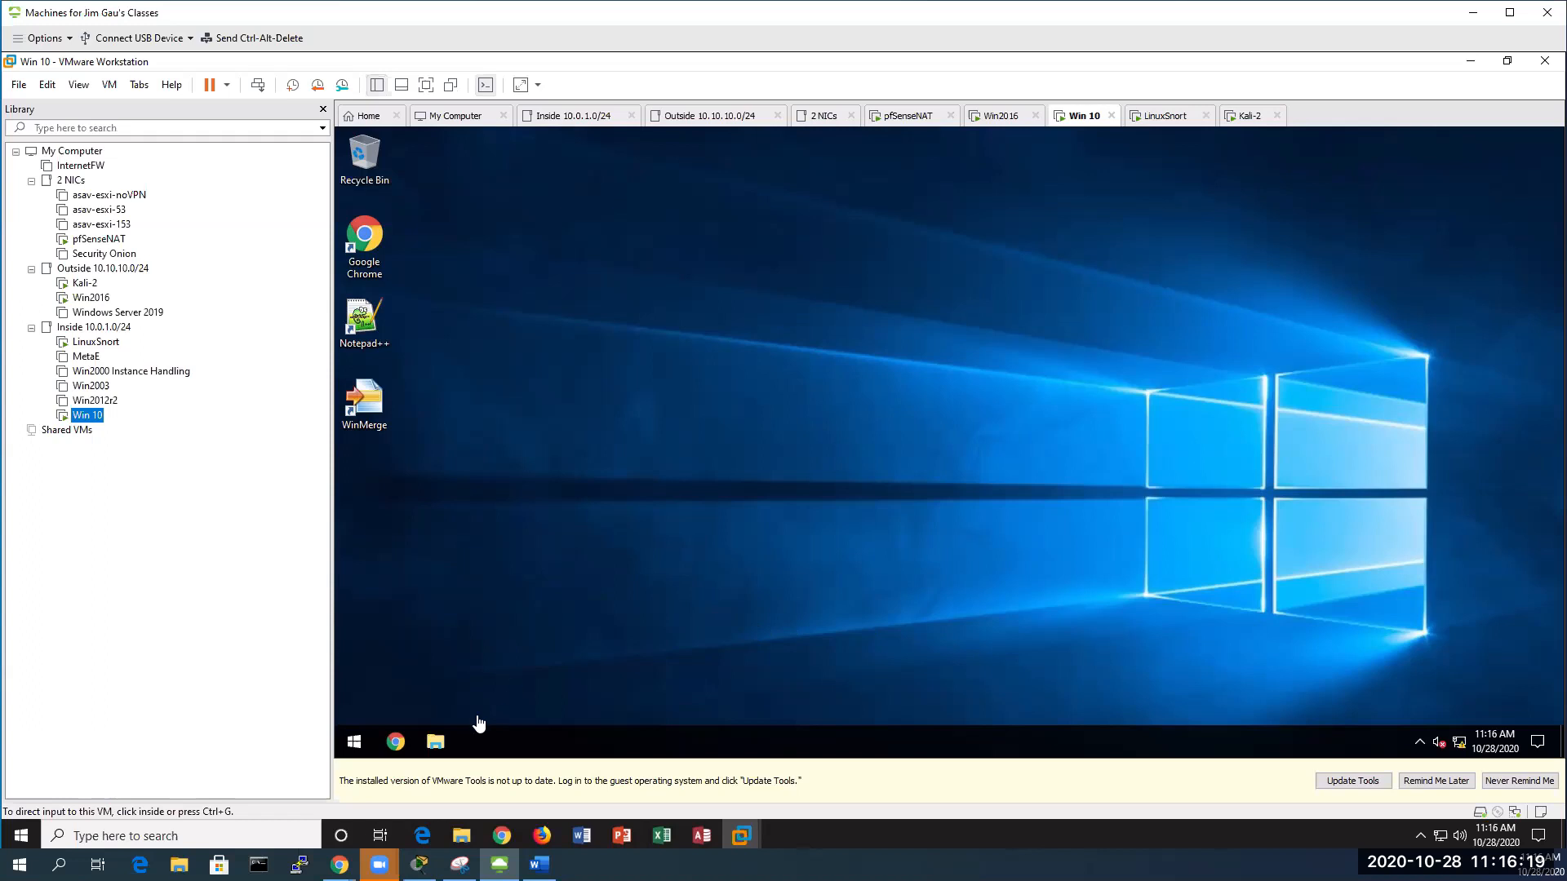
Close the stray Power & sleep settings window on the Win 10 desktop
click(353, 745)
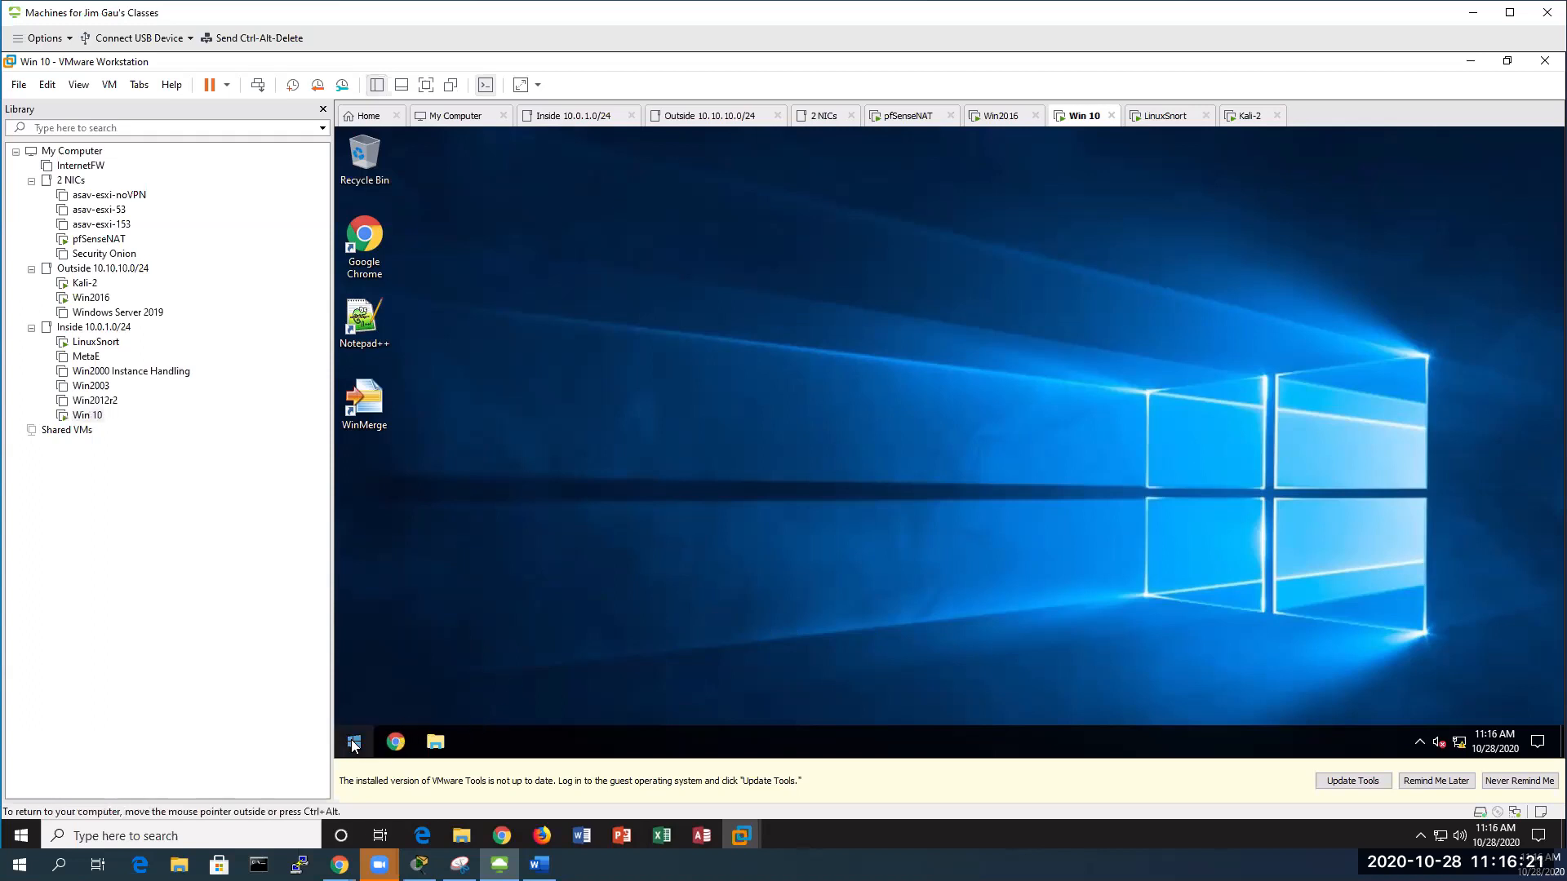
right_click(352, 741)
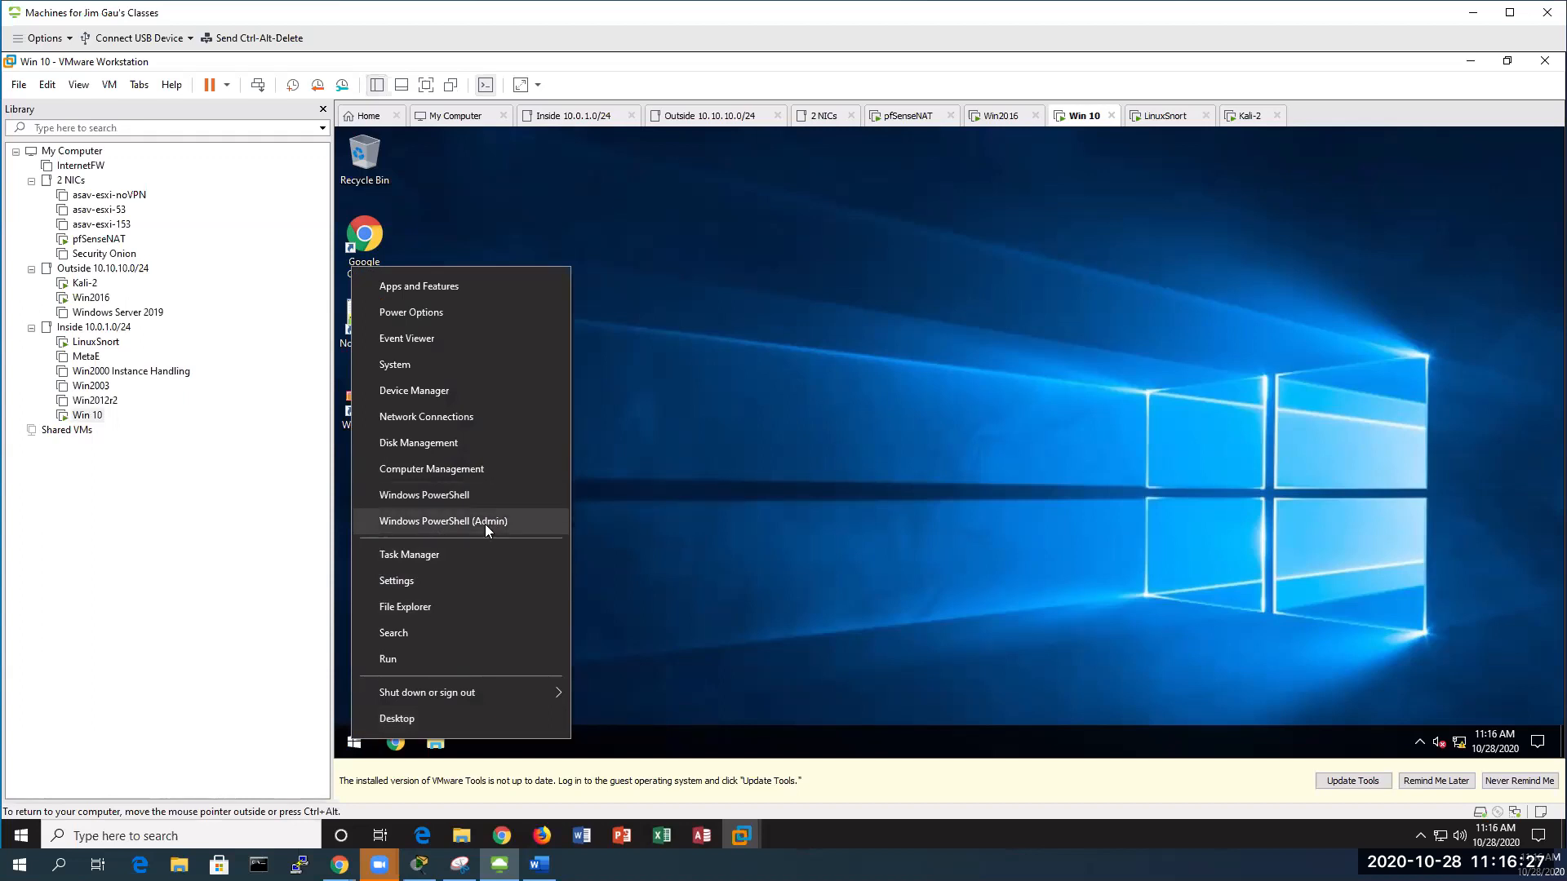
key(o)
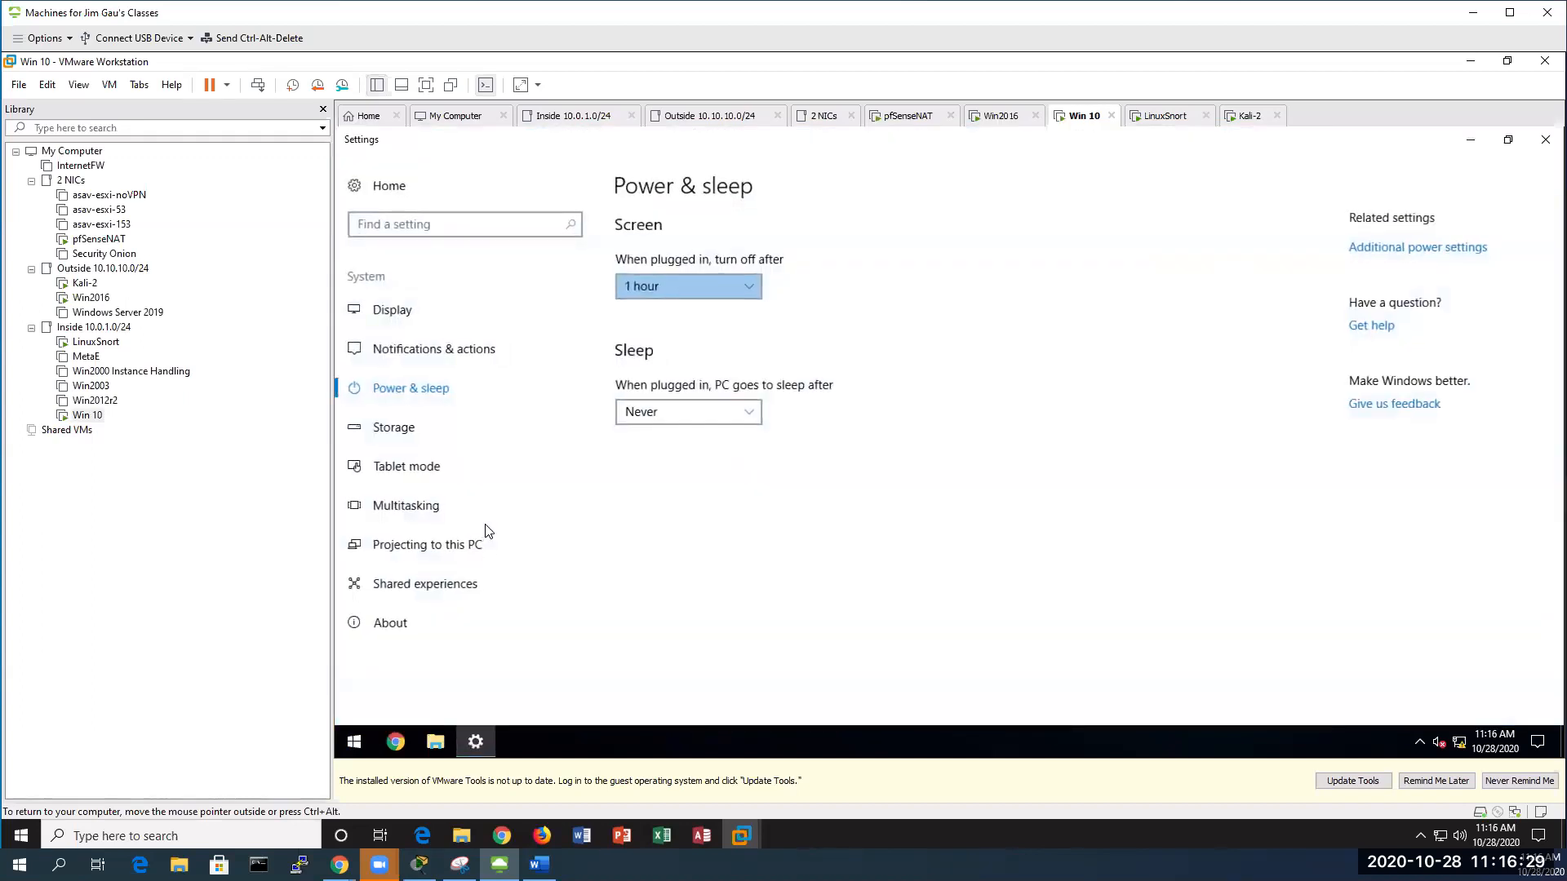
click(1544, 138)
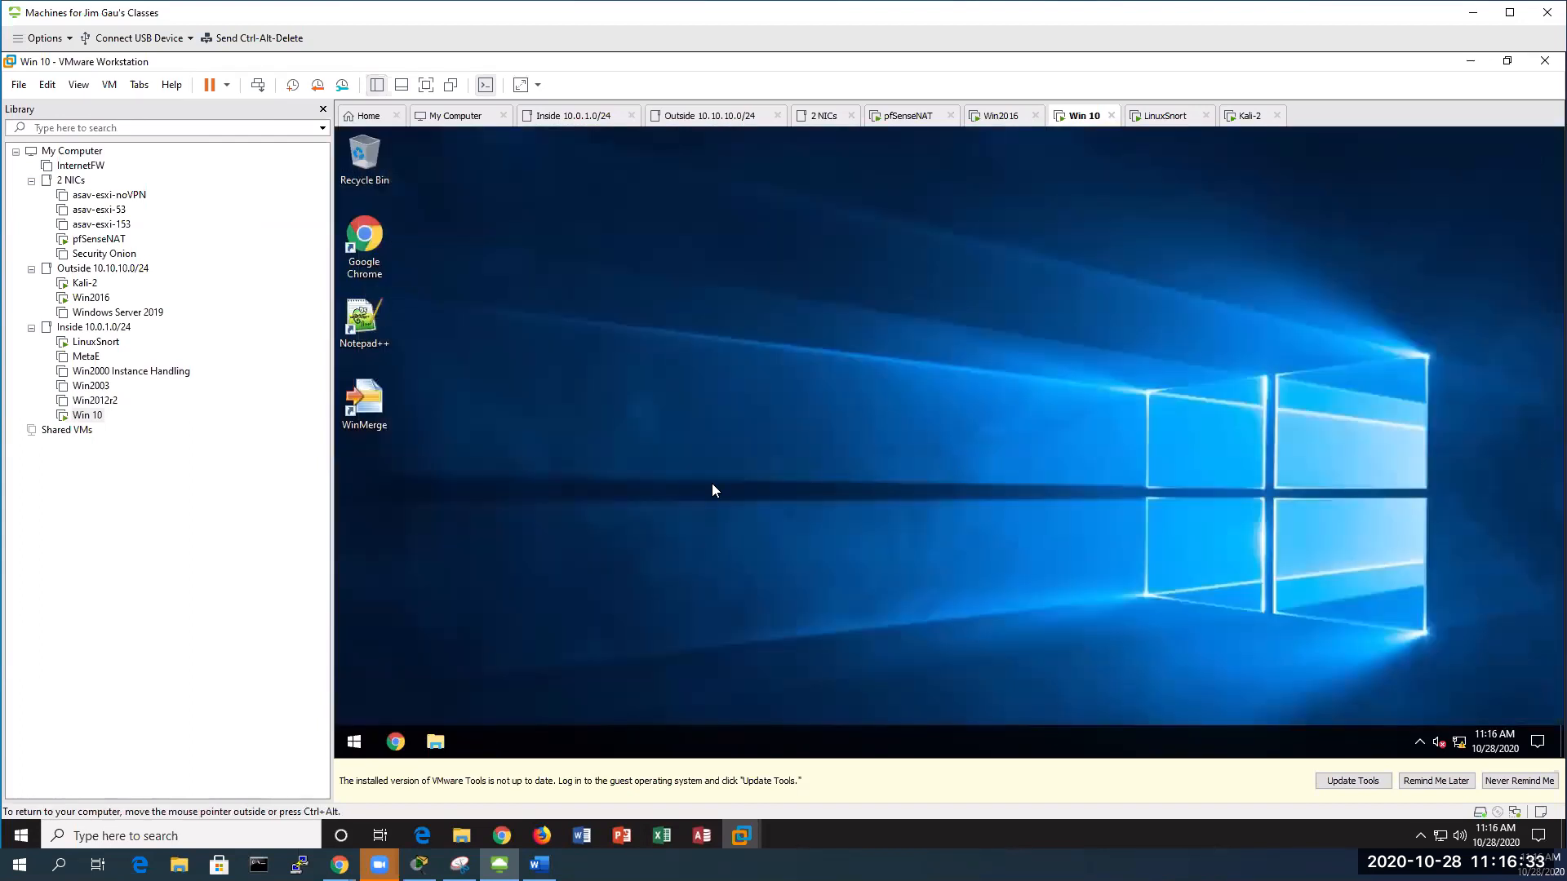
Search for and launch Command Prompt from the Win 10 Start menu
key(super)
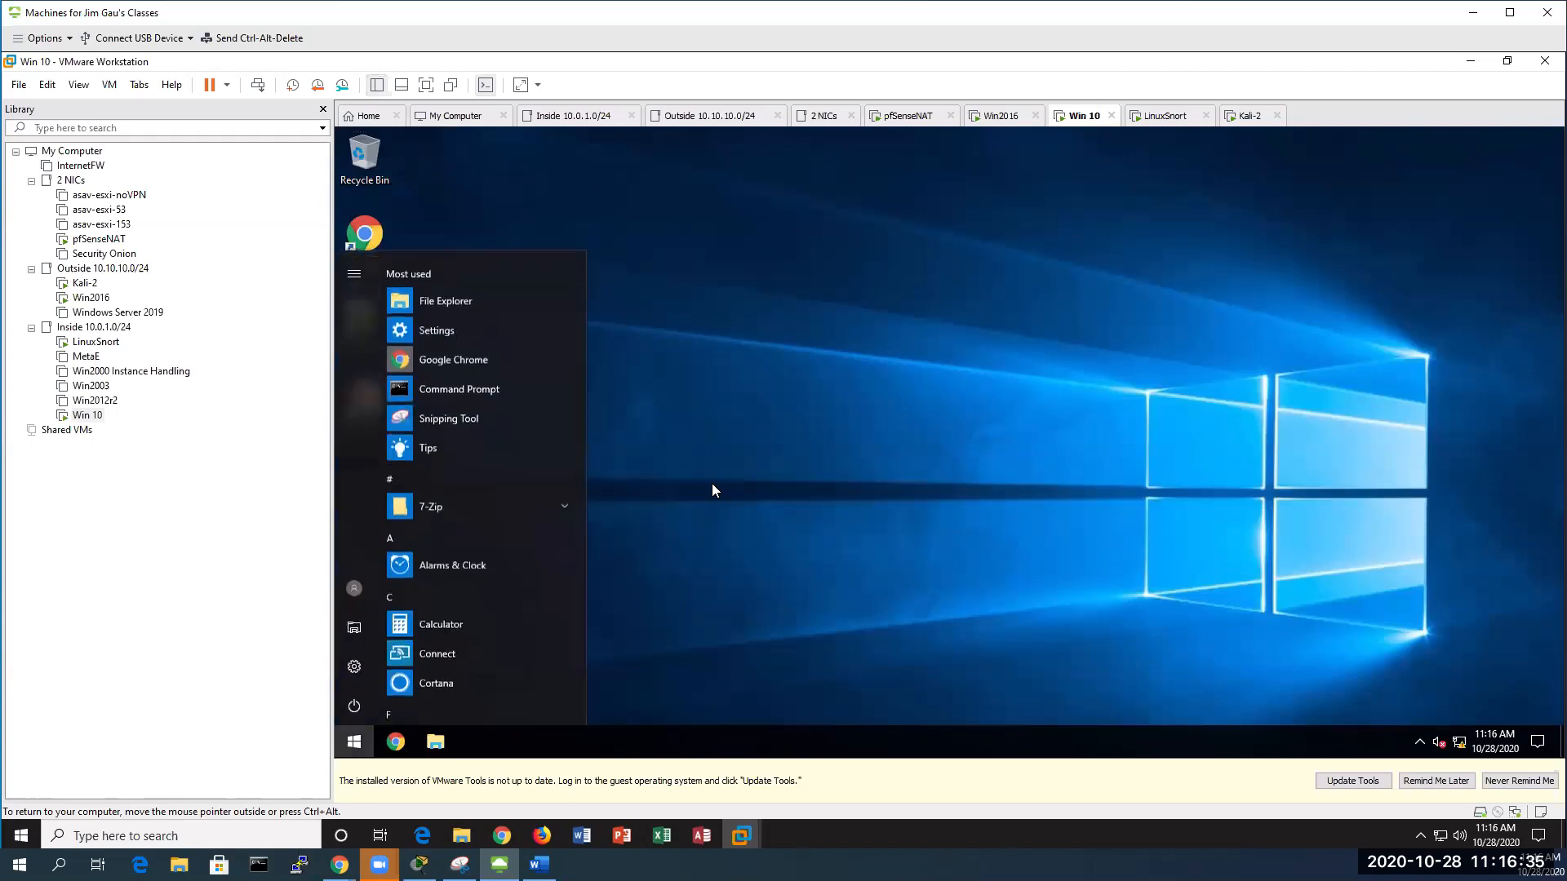
text(c)
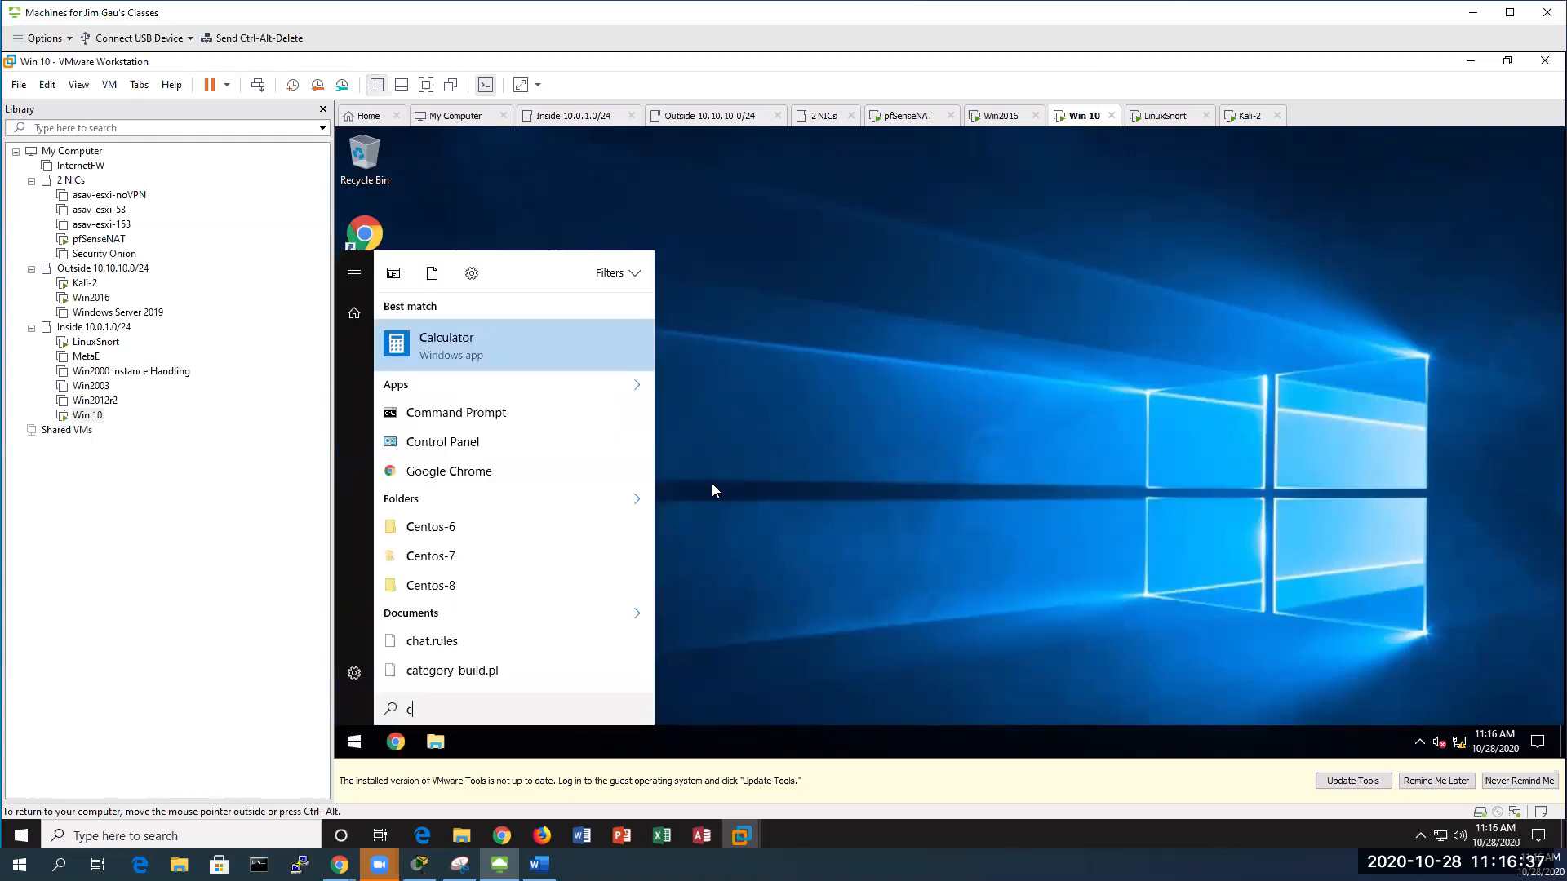
click(457, 411)
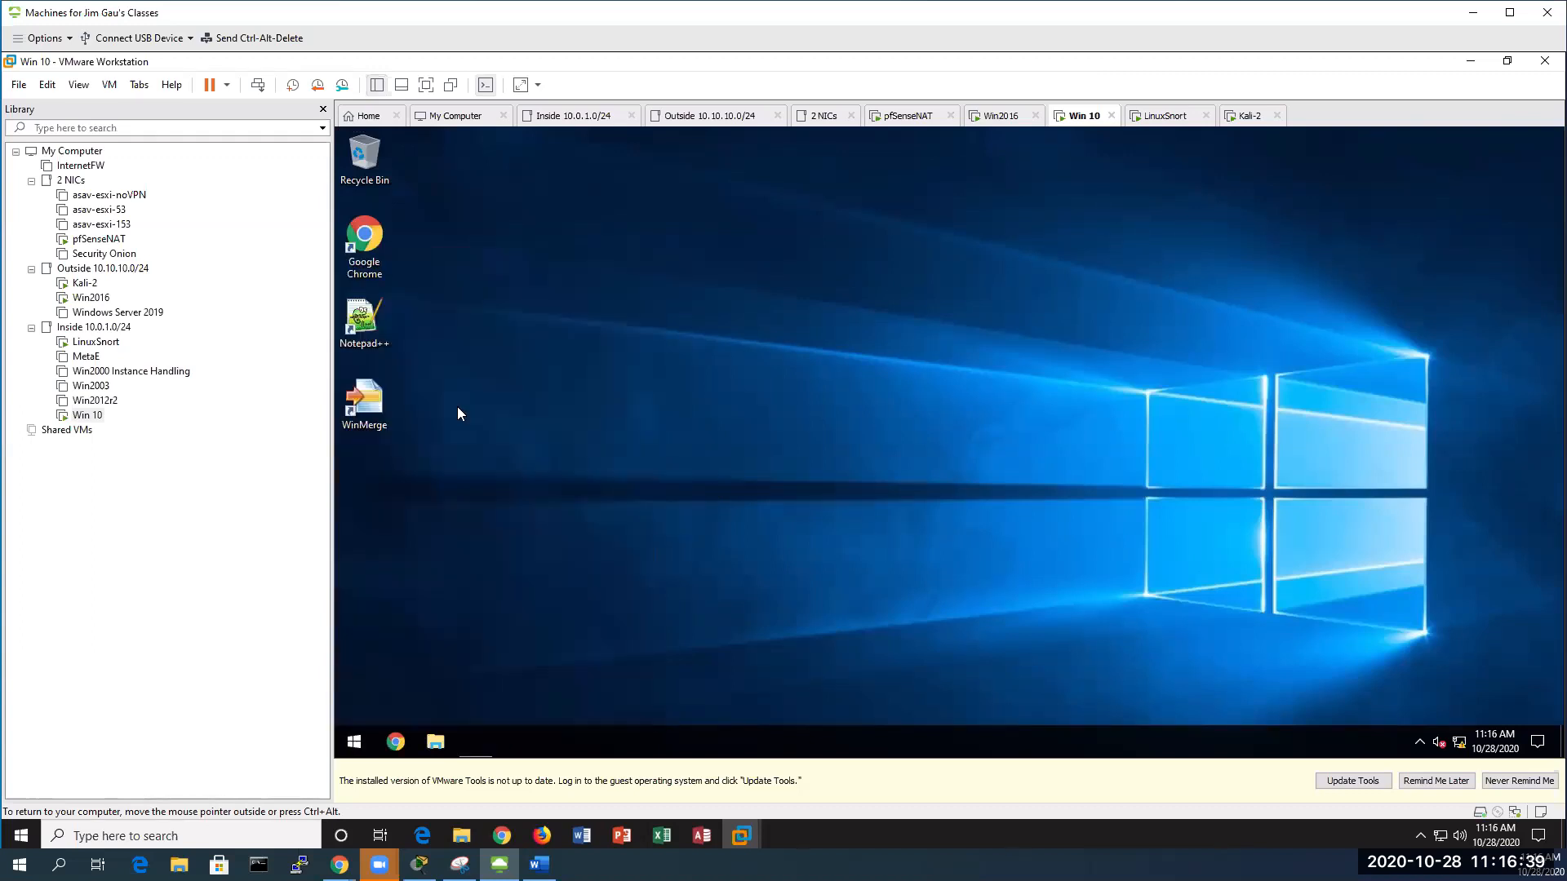
Start Snort with the mysnorta batch and move its console to the desktop's right
text(mysnorta)
key(Return)
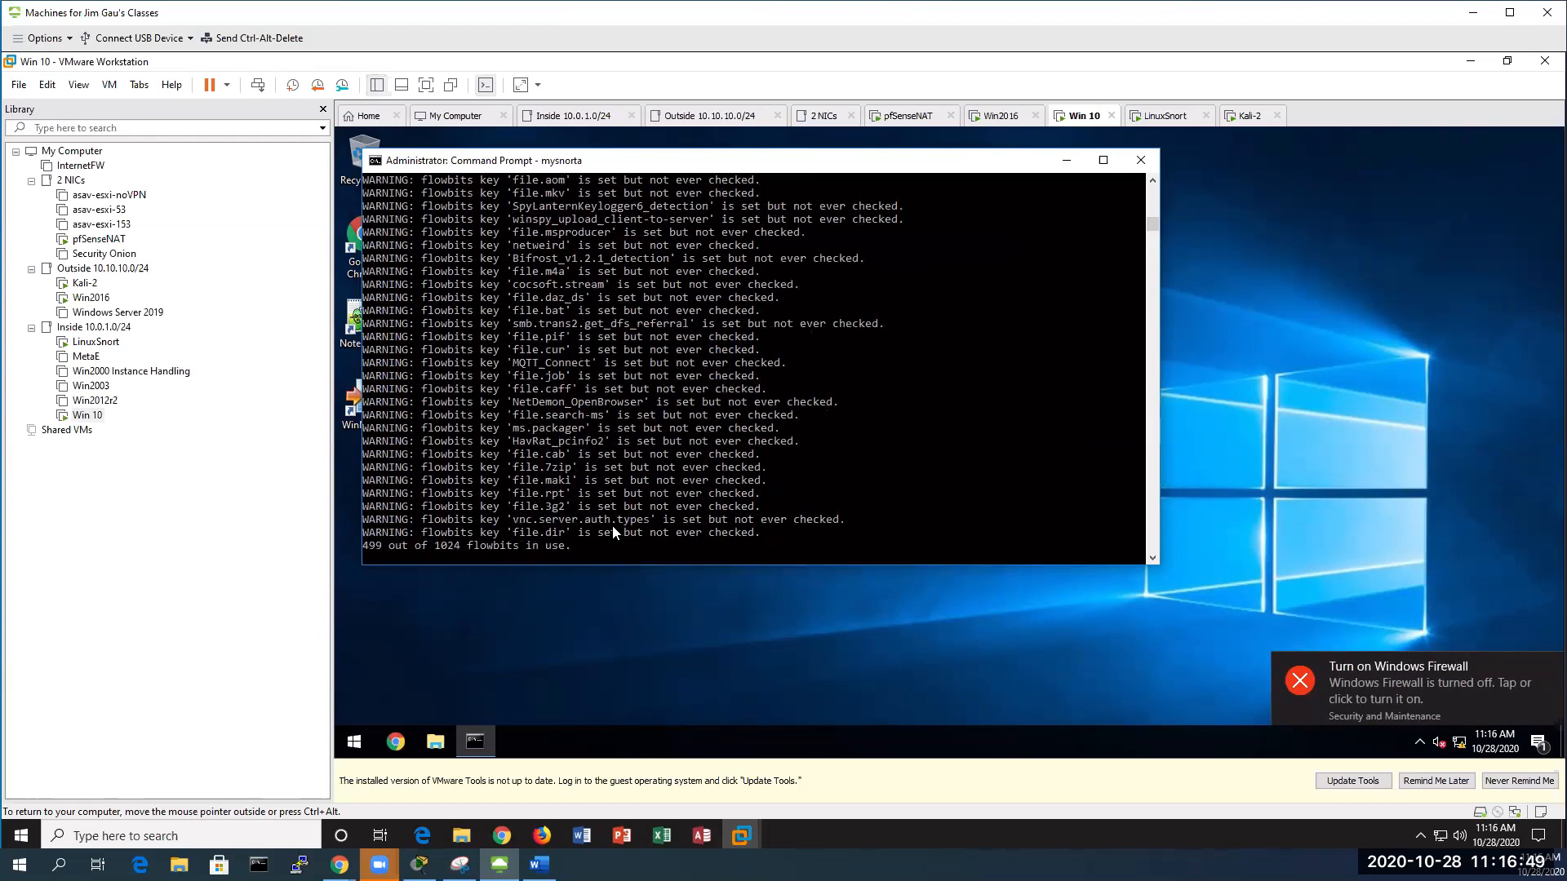
drag(718, 166, 1199, 188)
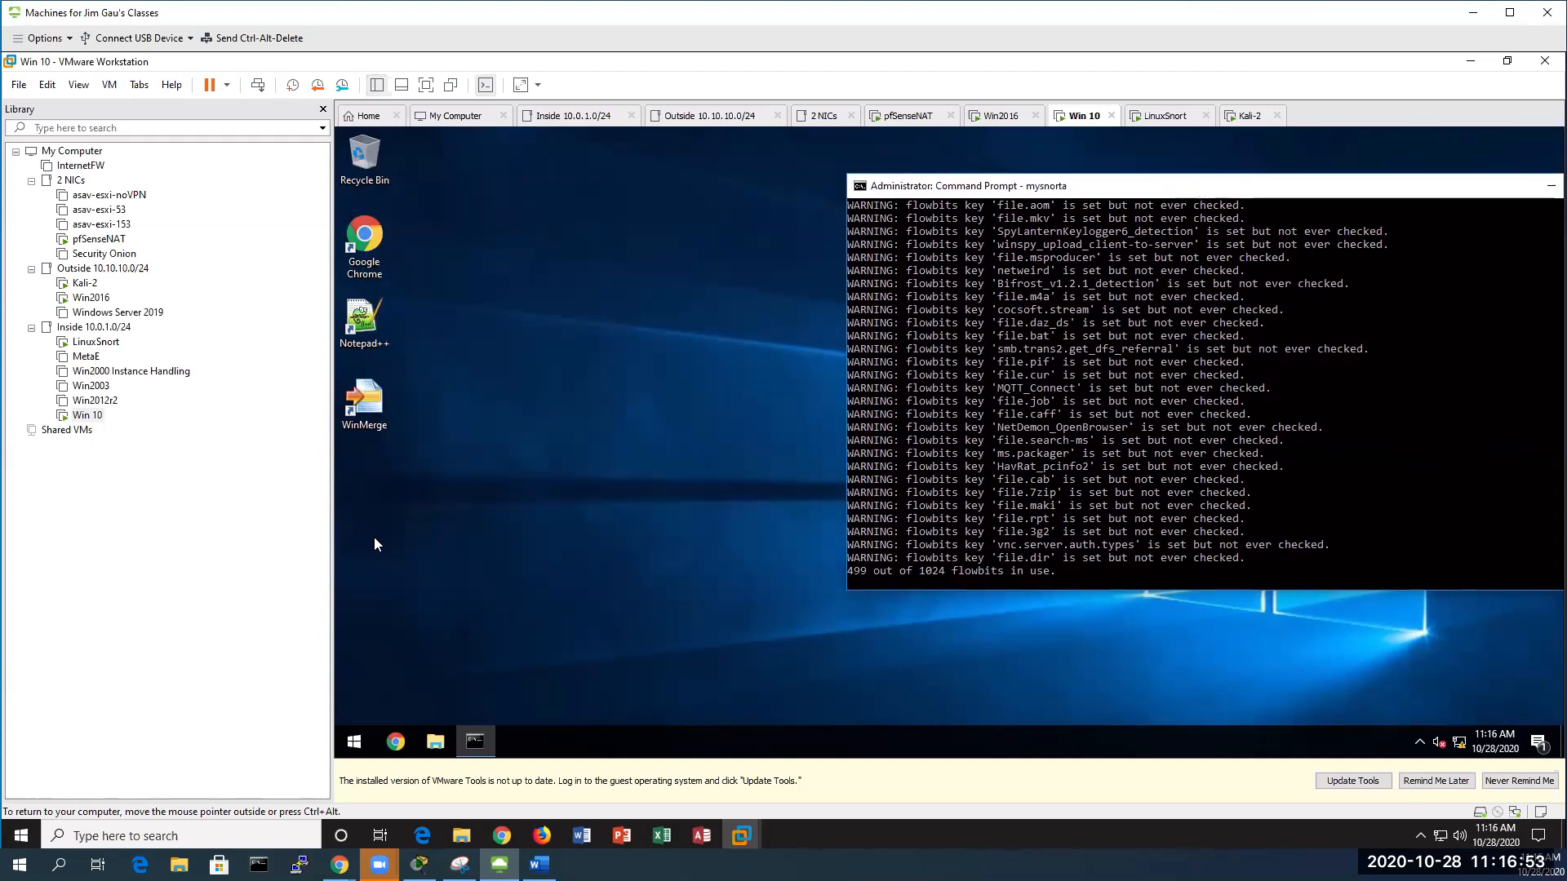
Browse to C:\Snort\log in File Explorer, then close the window
click(433, 745)
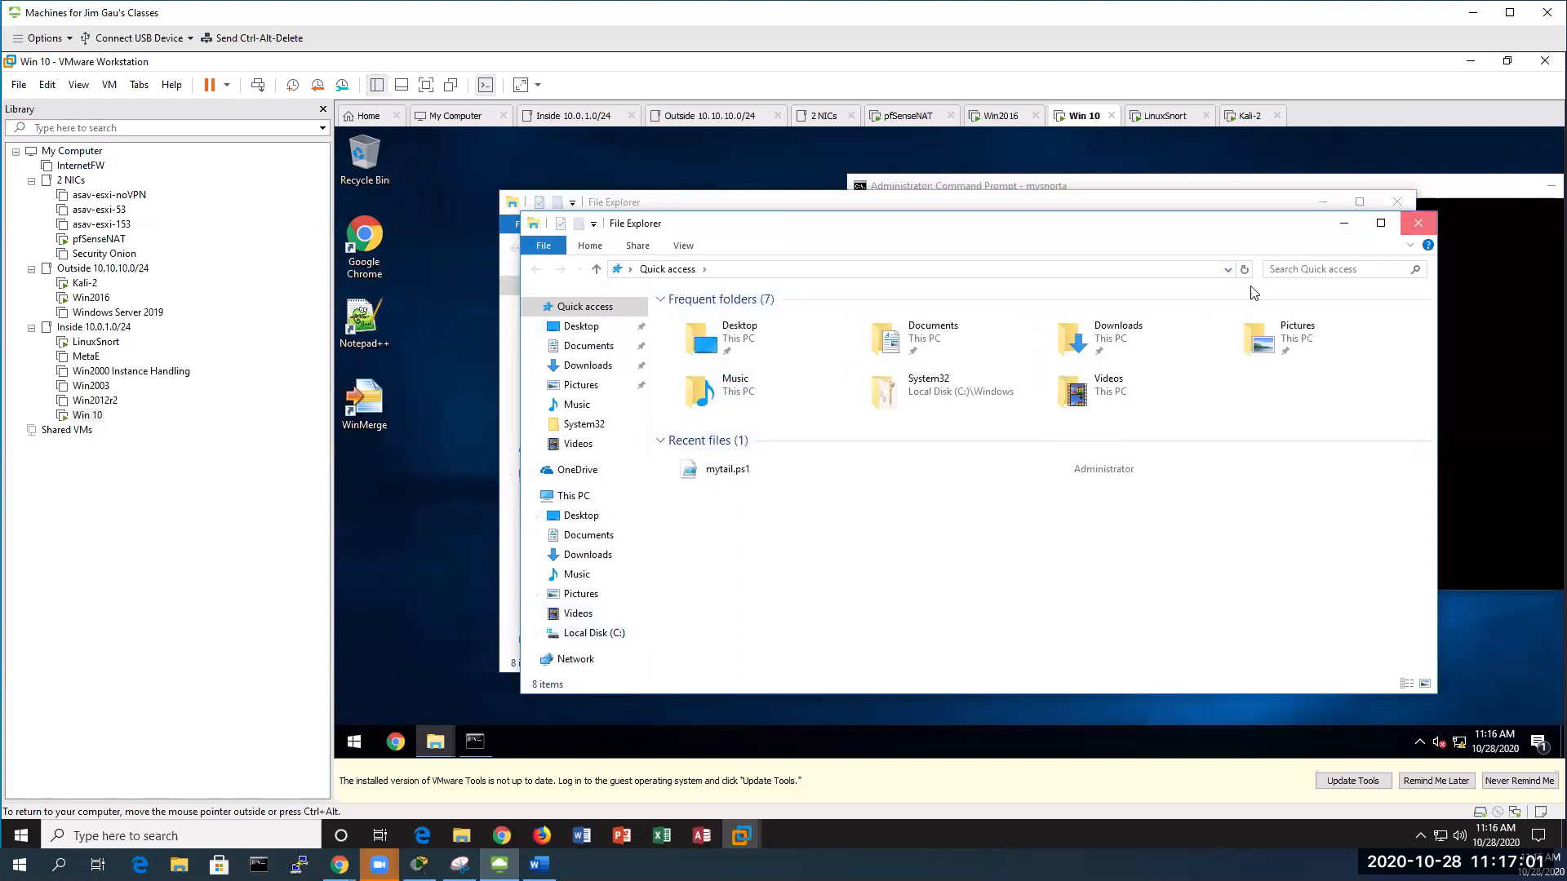
click(1417, 223)
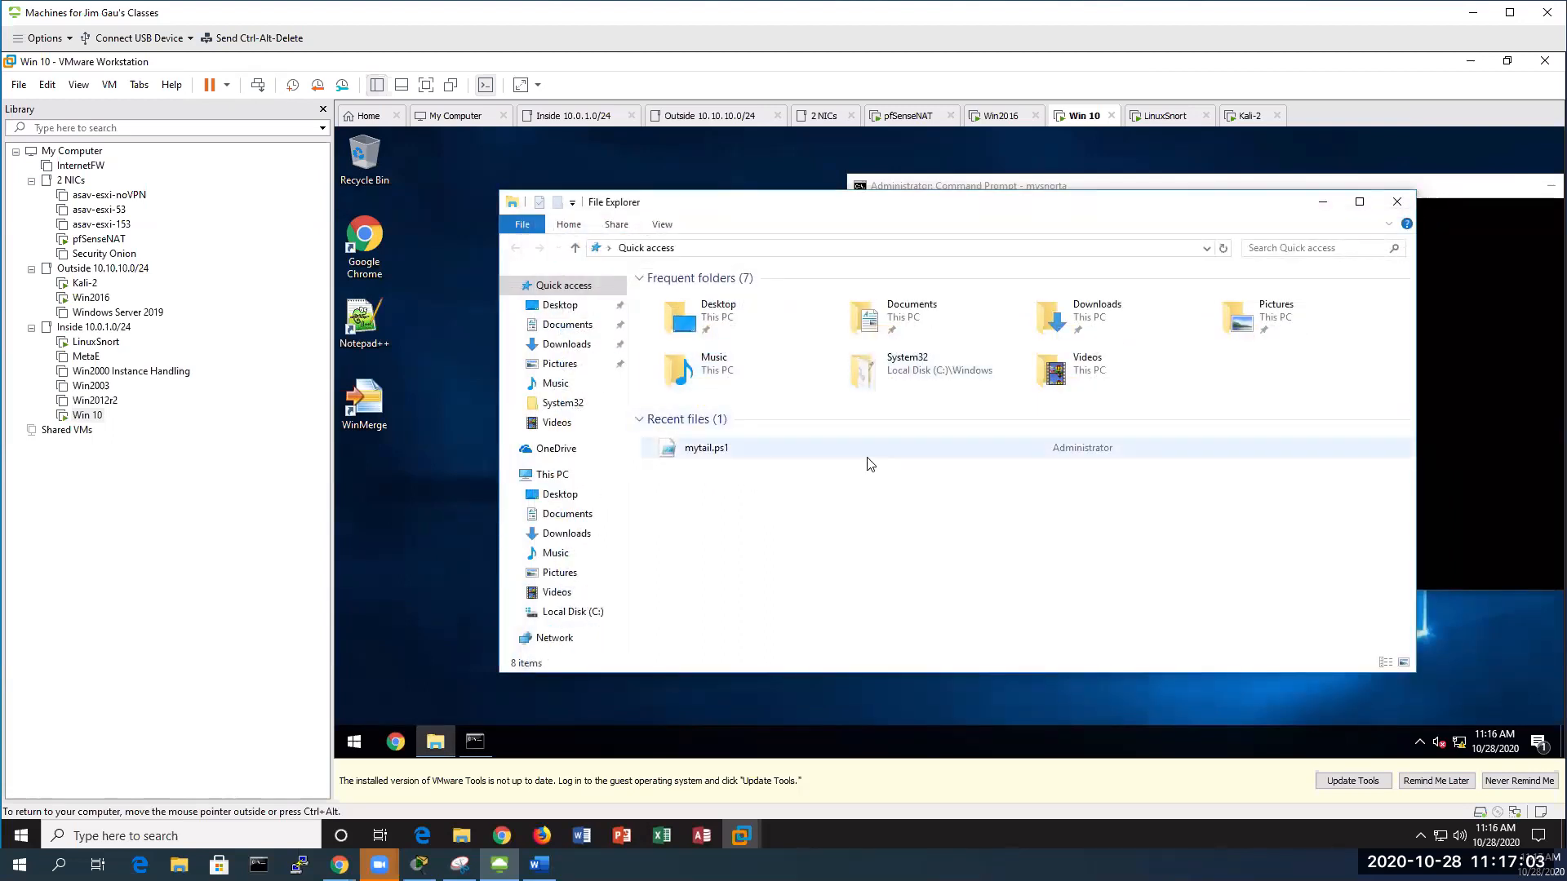
click(584, 619)
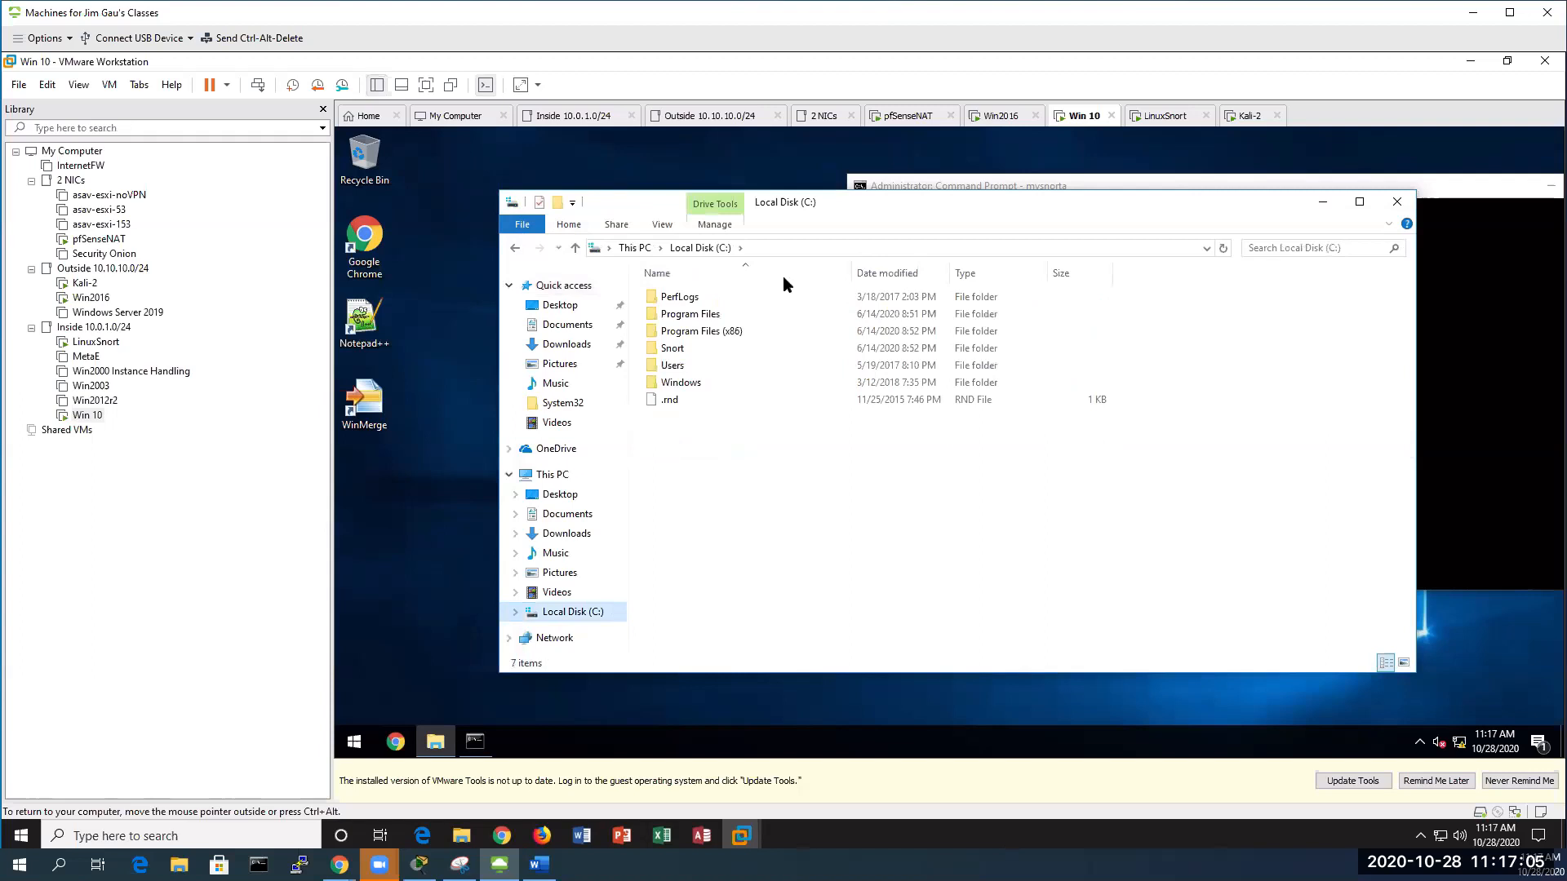
double_click(674, 349)
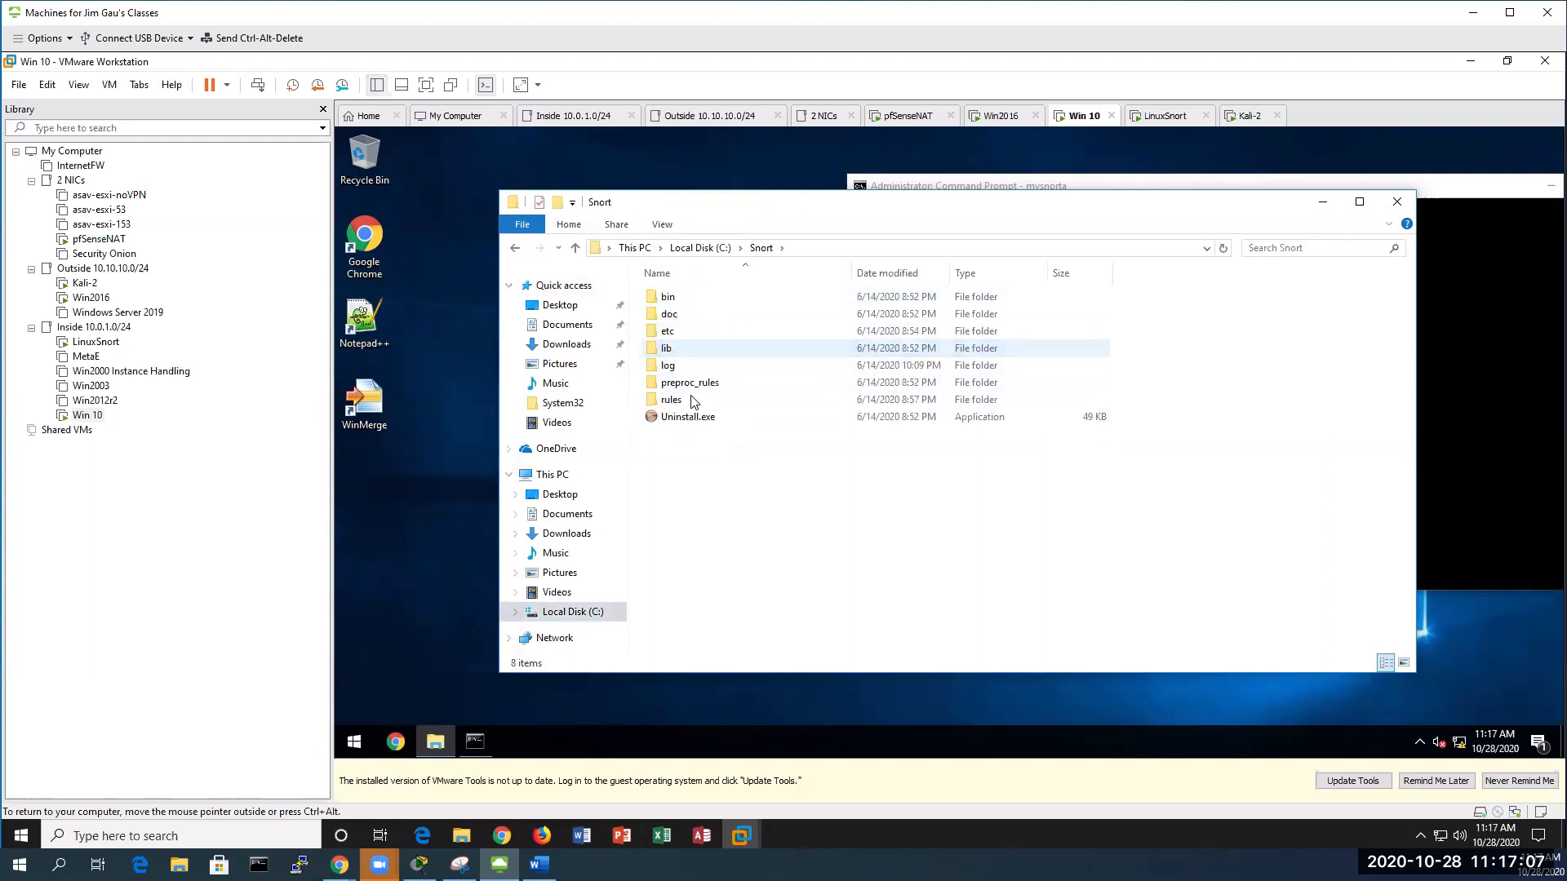
double_click(667, 365)
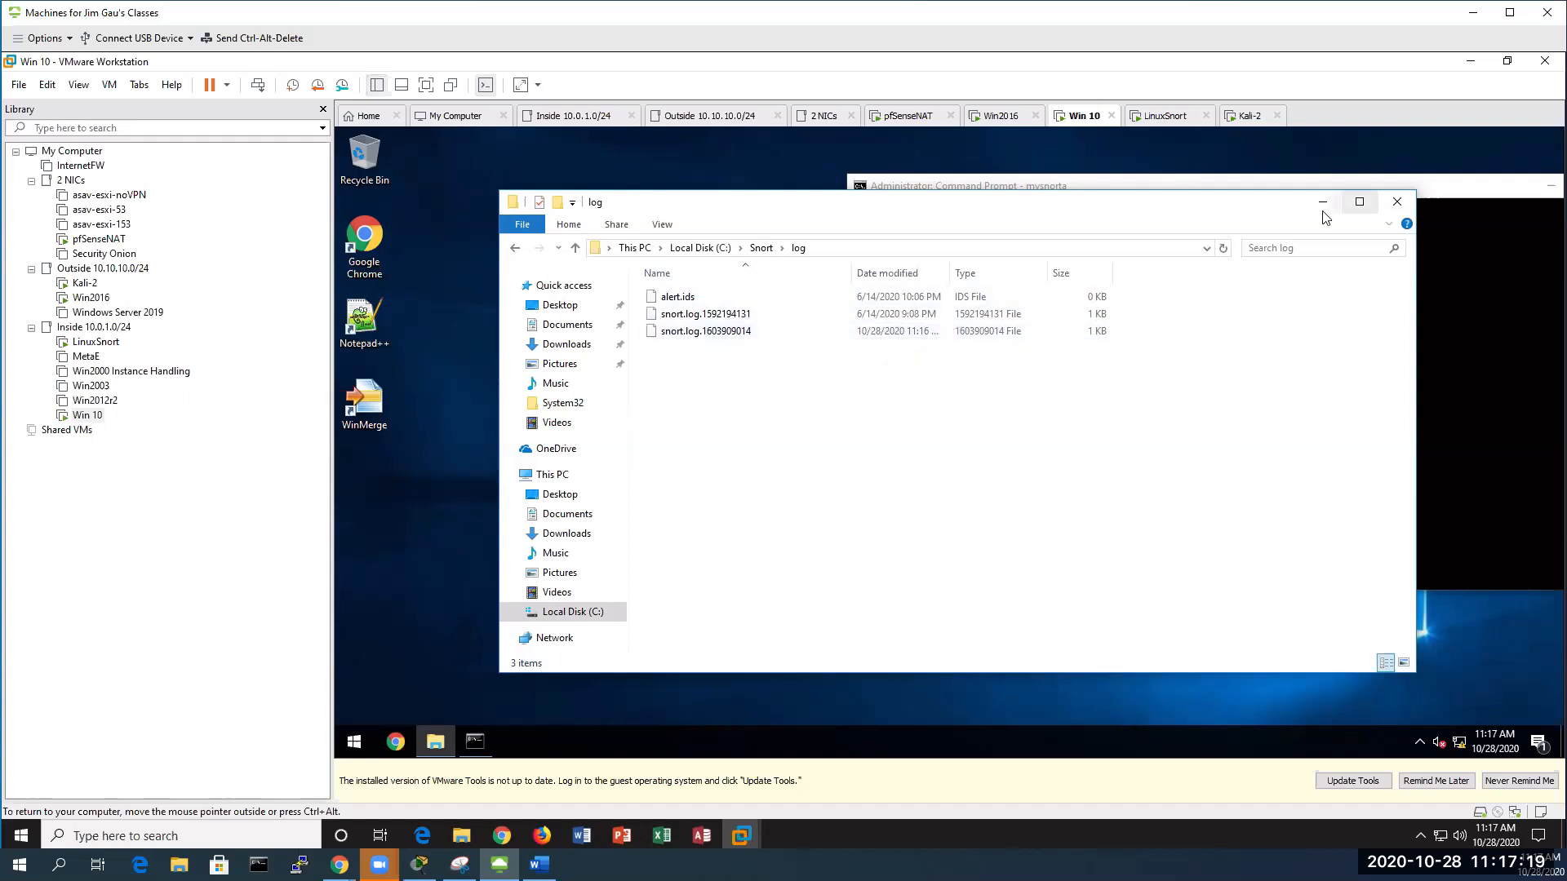
click(1397, 201)
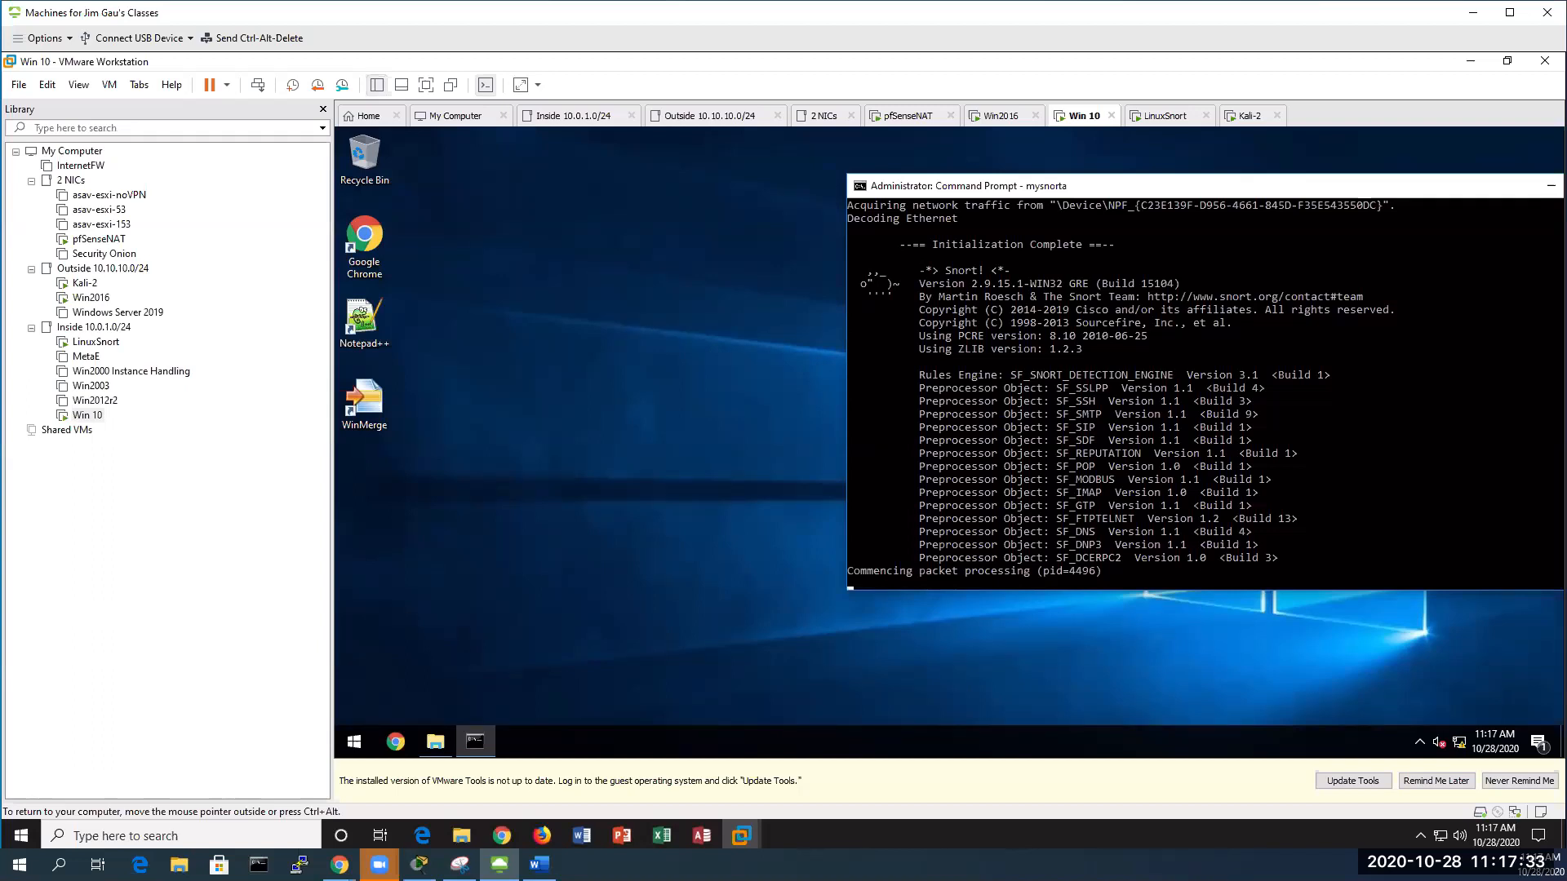
Send Ctrl+Alt+Del to the Win2016 VM and sign in with the account password
click(85, 300)
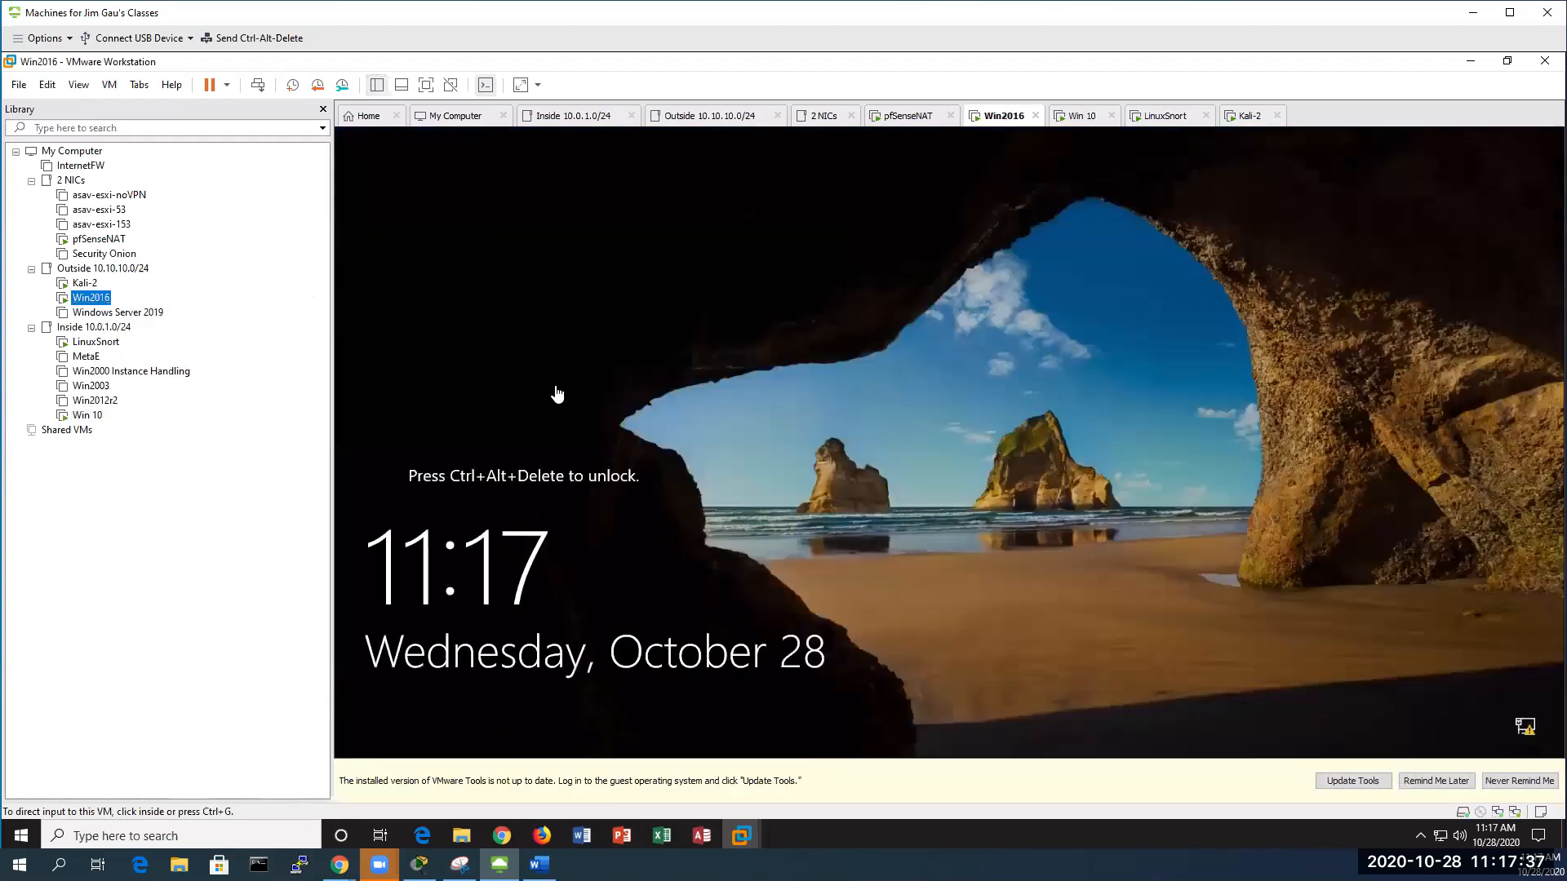
right_click(87, 300)
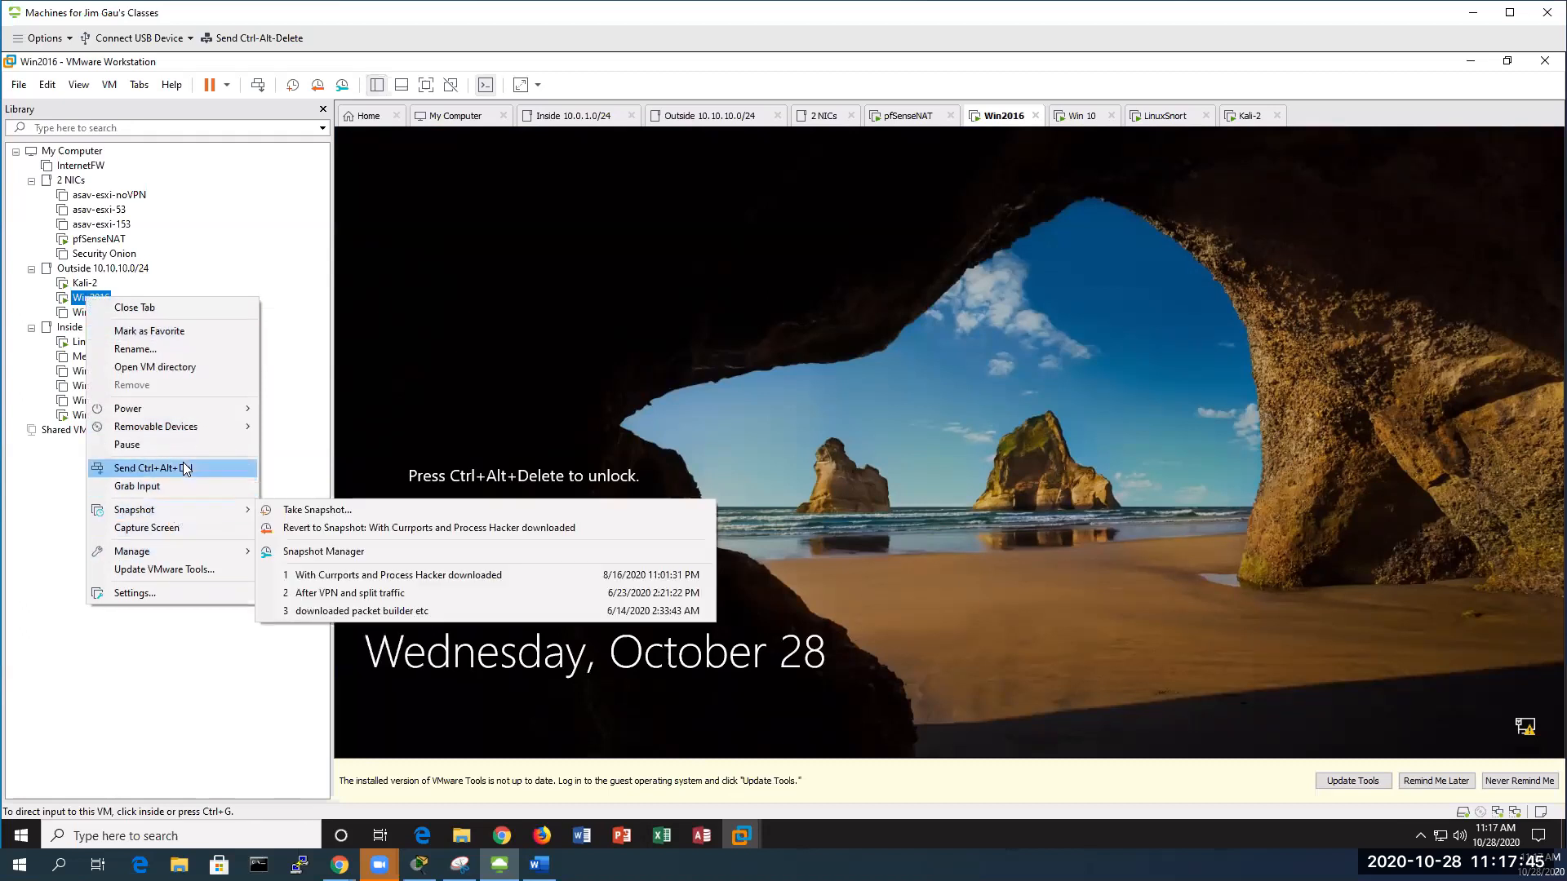
click(155, 467)
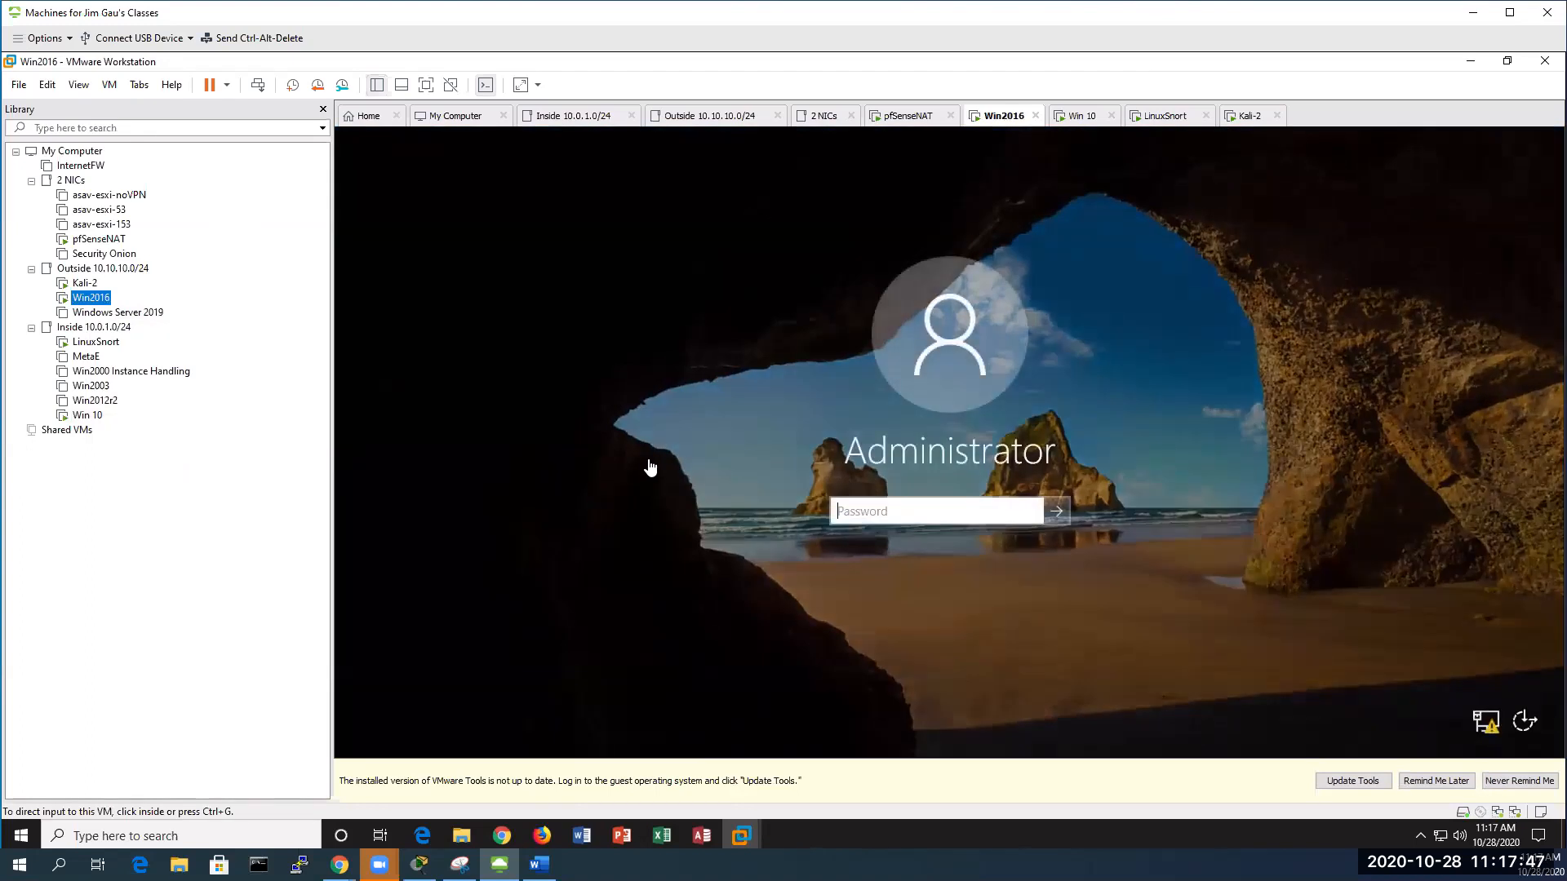
click(834, 513)
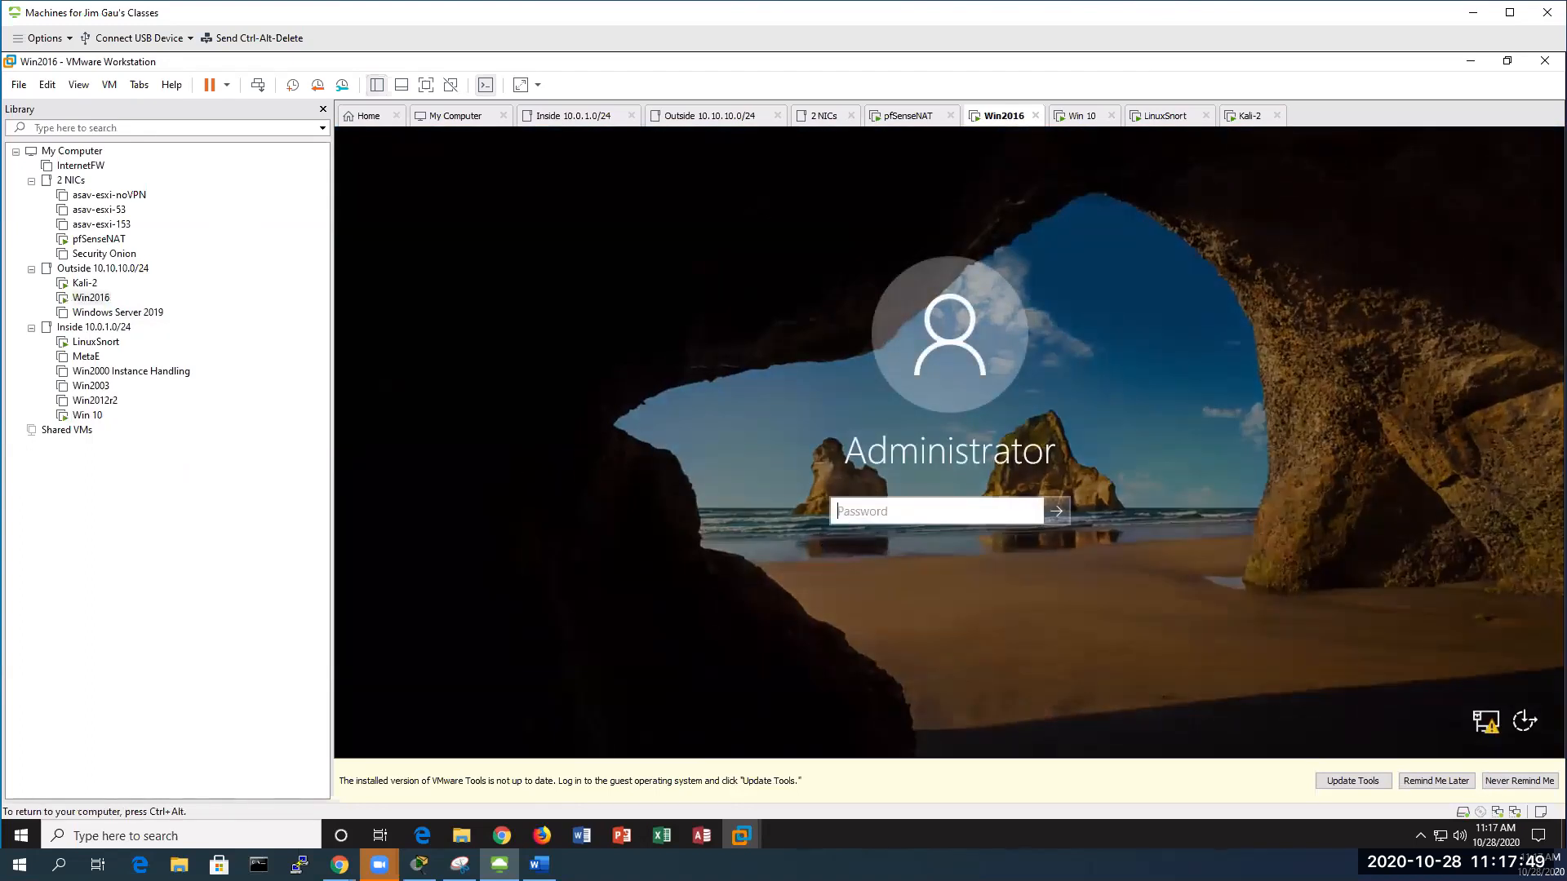
text(********)
key(Return)
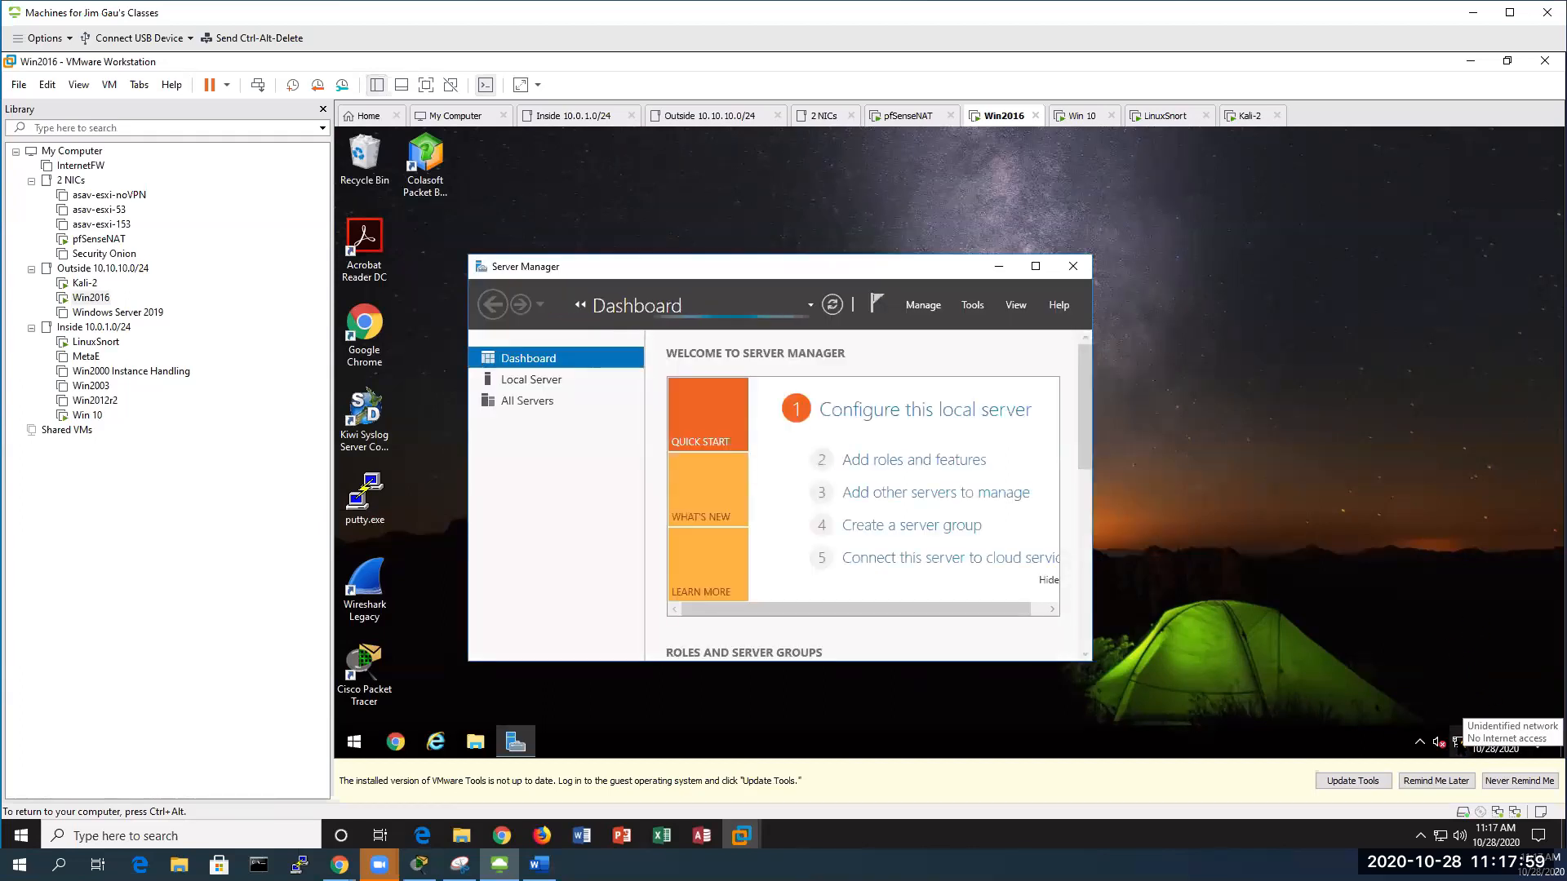
Close Server Manager and open an Administrator Command Prompt from the Win+X menu
click(1071, 267)
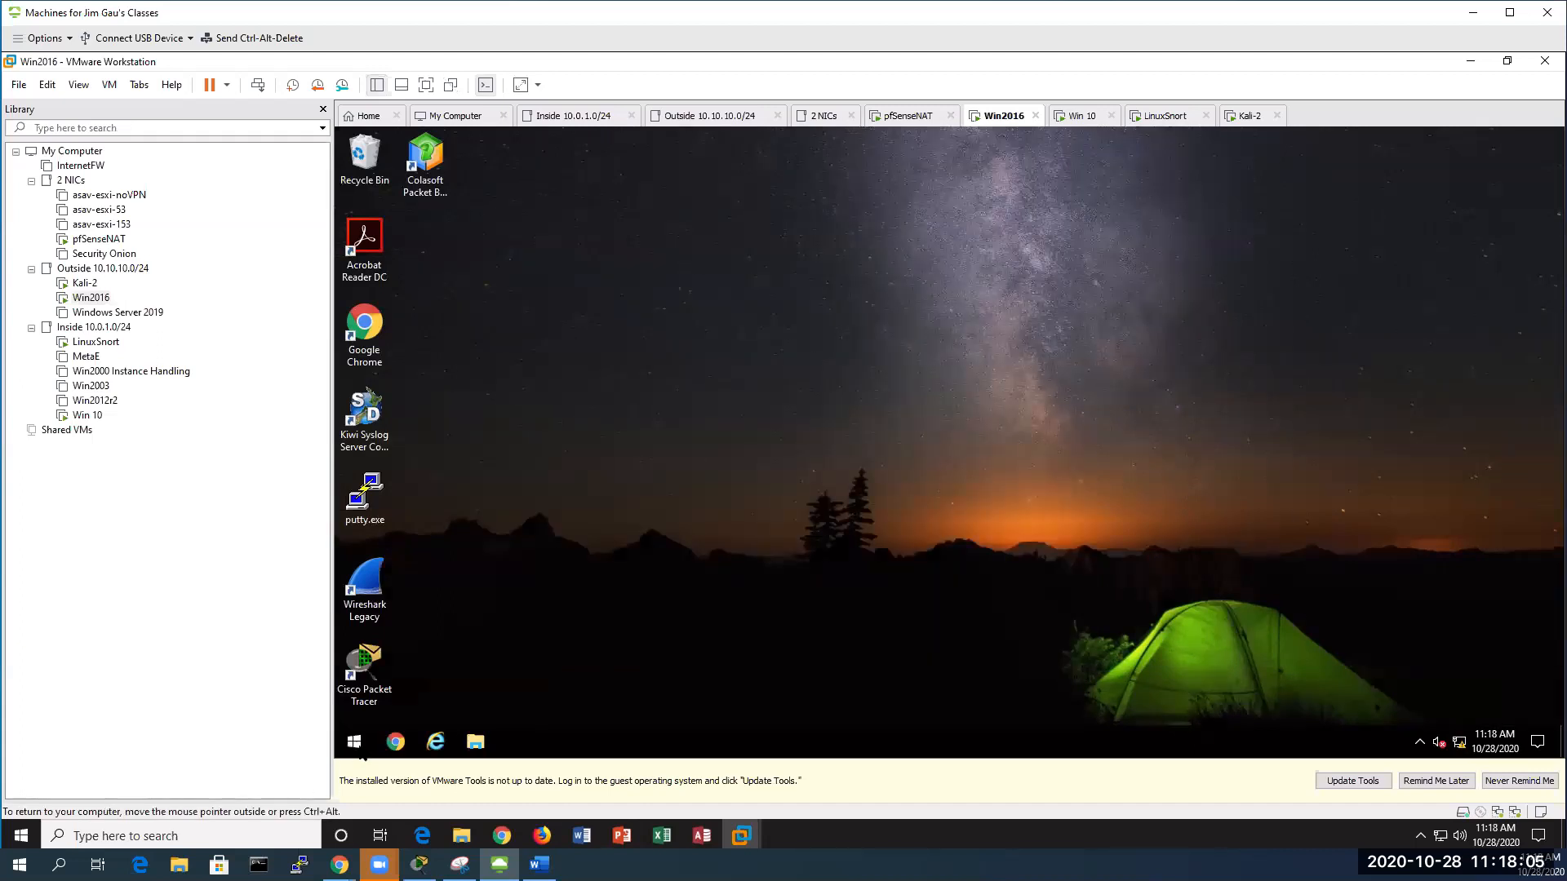
right_click(363, 756)
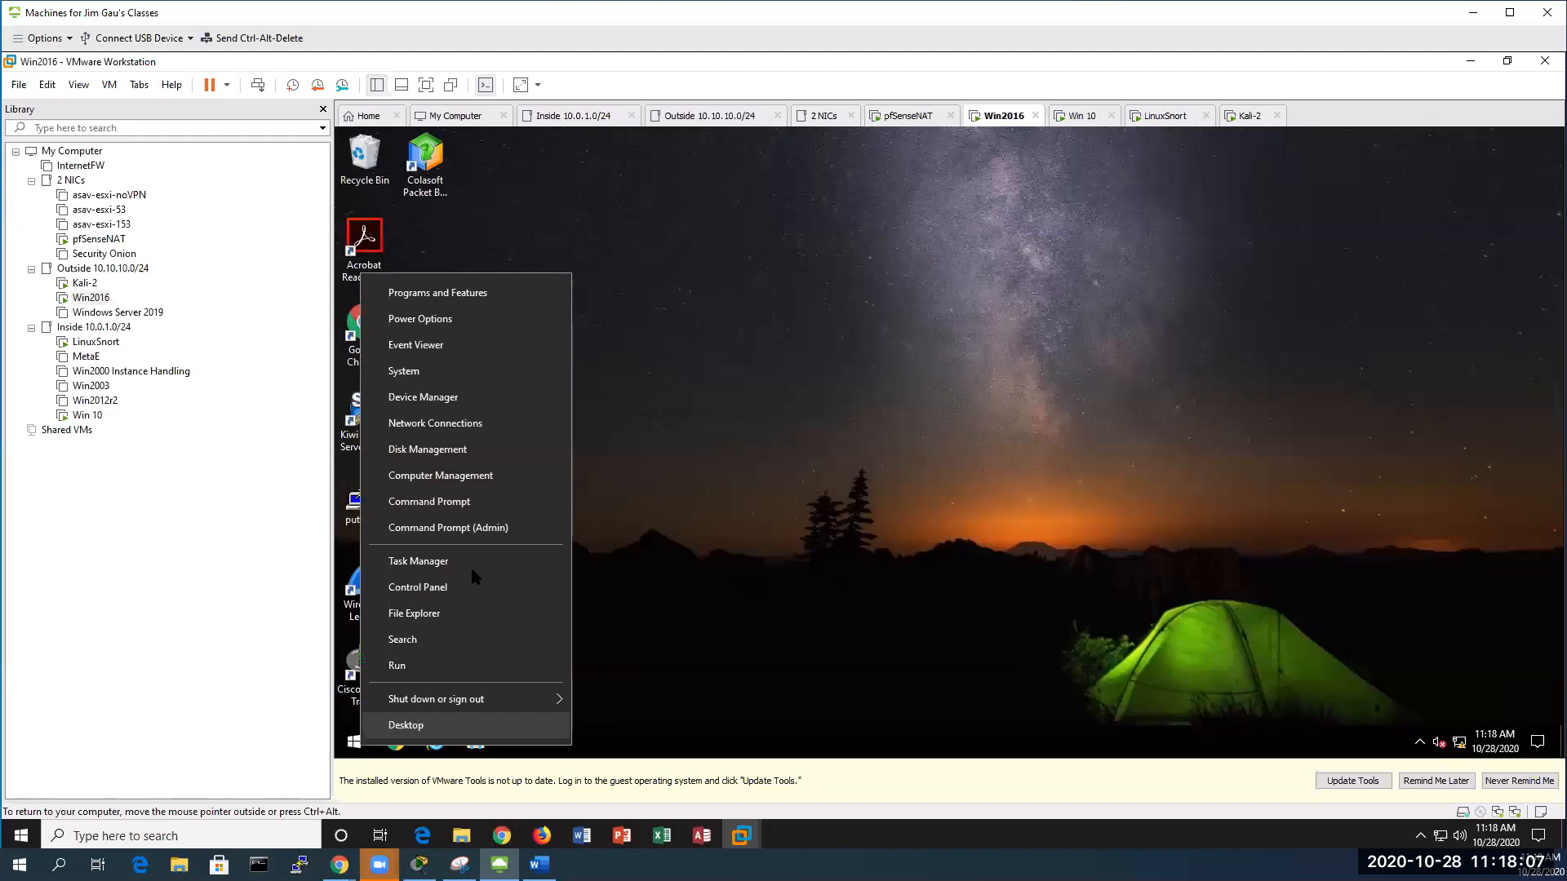
click(499, 528)
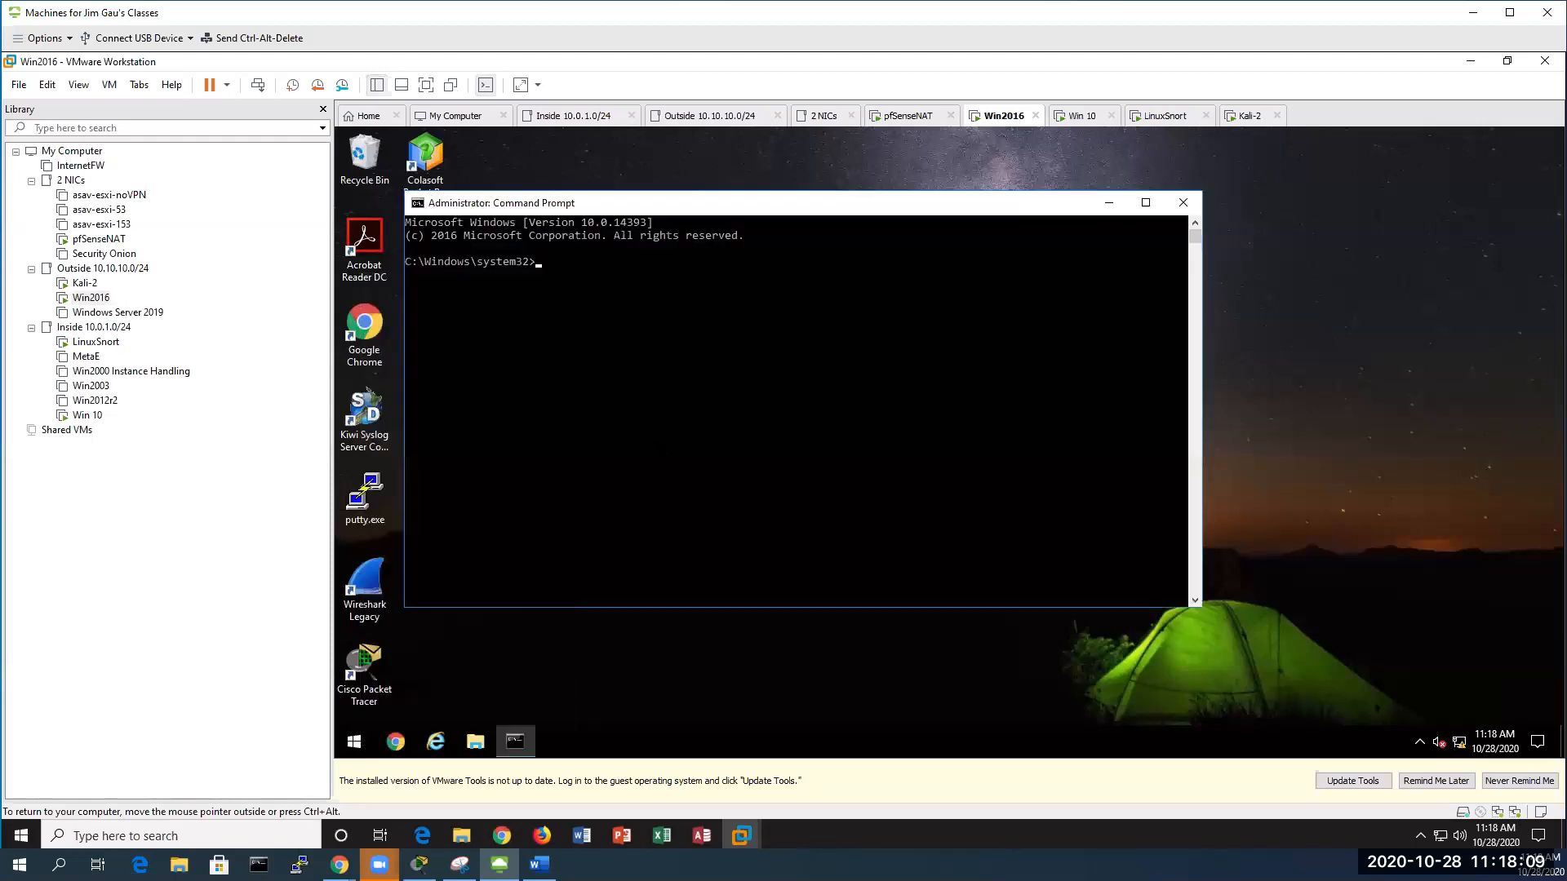
Run ipconfig and ping 10.10.10.4 on Win2016, then view LinuxSnort's alert log
text(ipconfig)
key(Return)
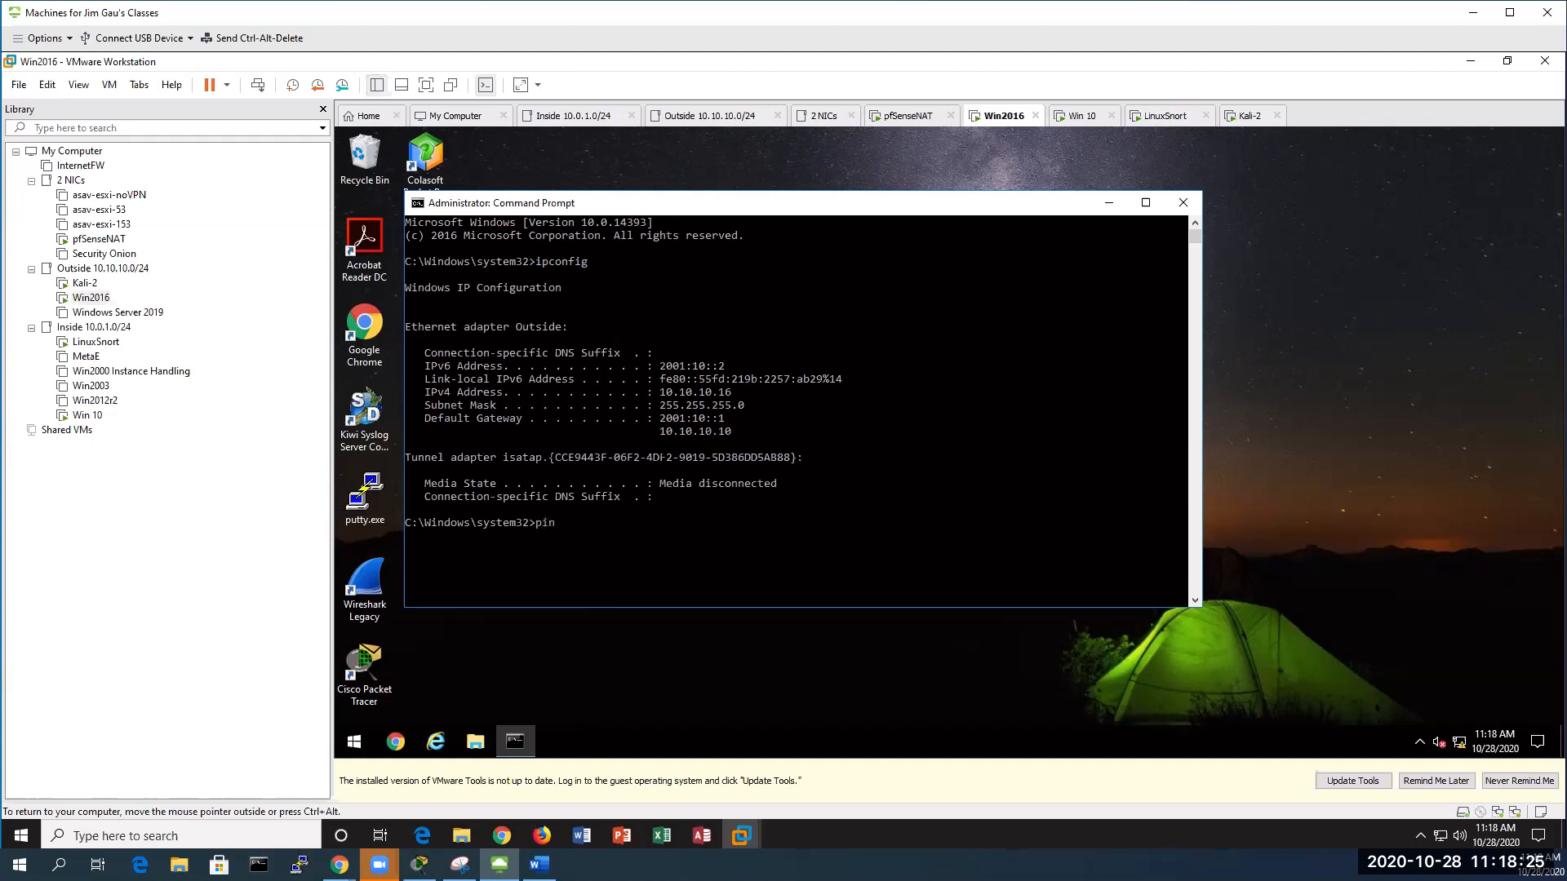
text(10.10.10.4)
key(Return)
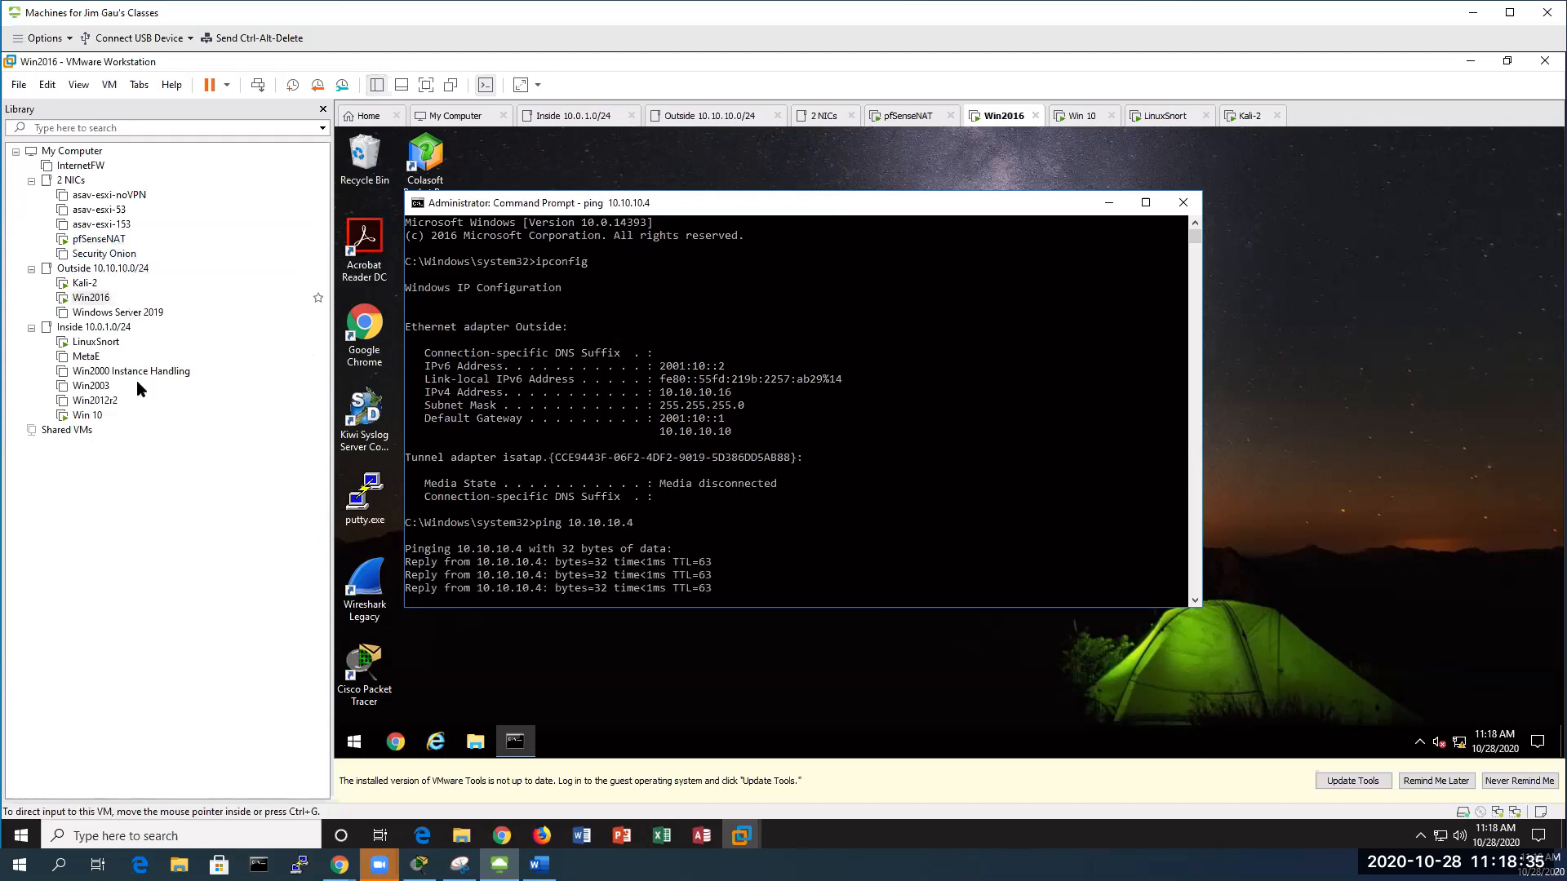
click(96, 343)
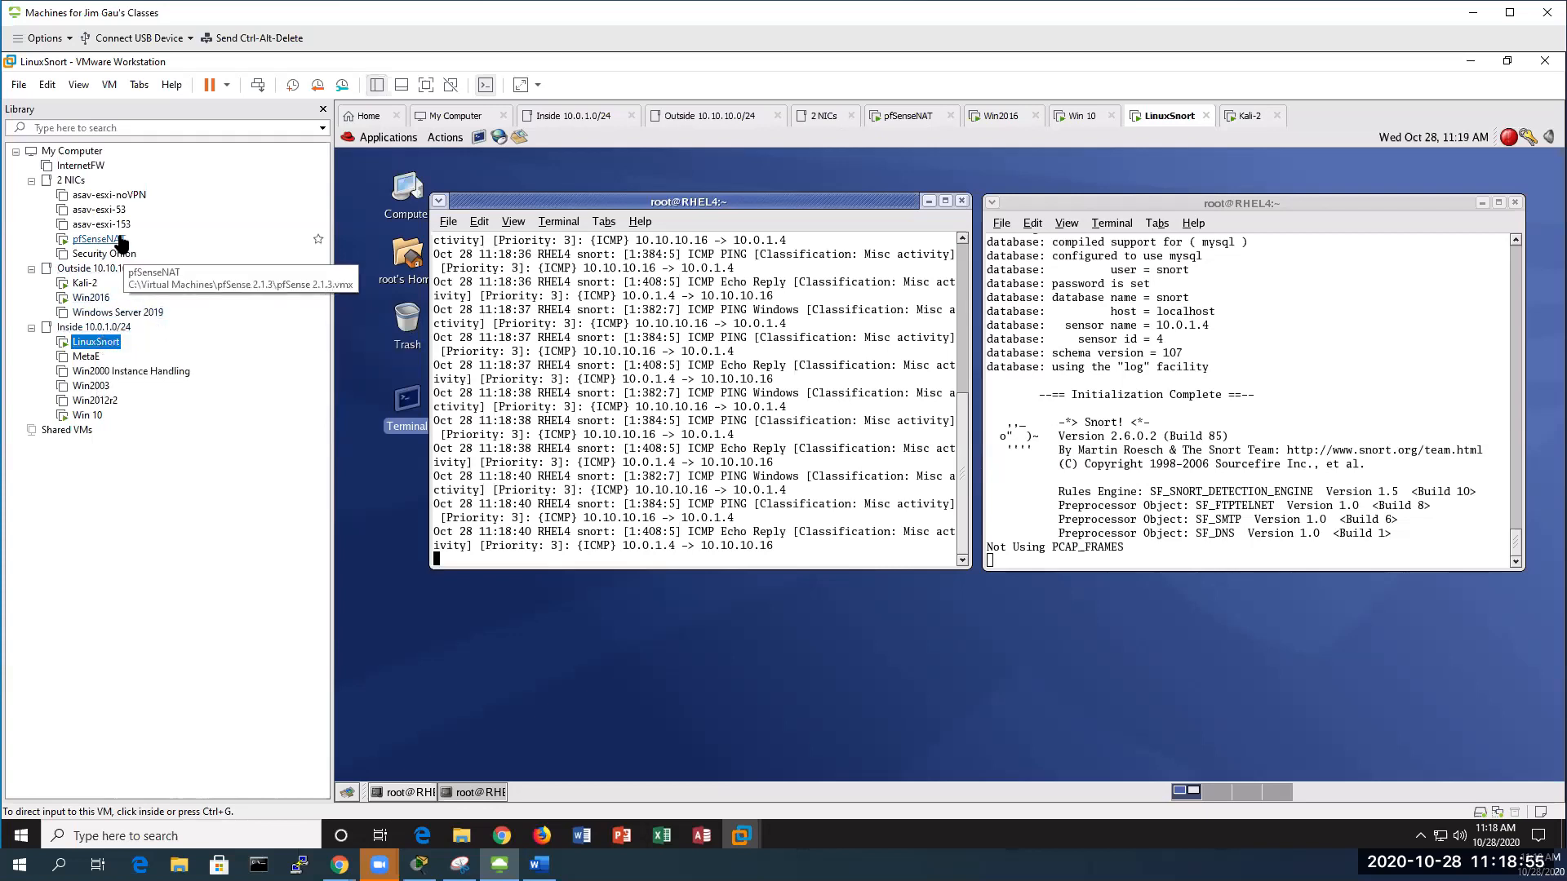
Switch to the Win 10 VM to view ICMP PING and Echo Reply alerts in Snort's console
click(88, 416)
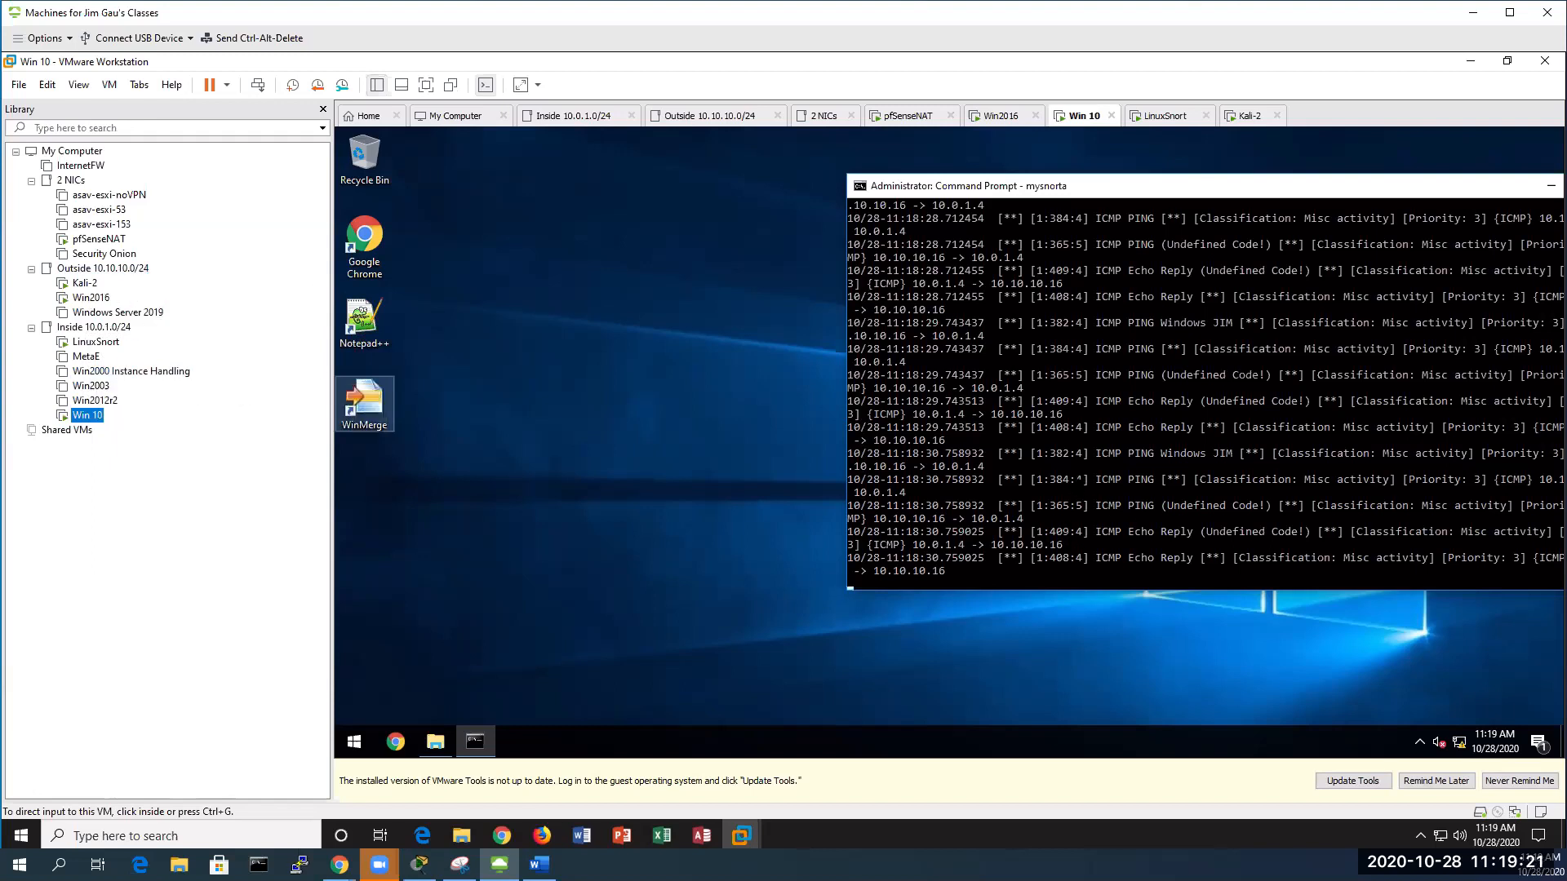
click(1080, 480)
Stop the running Snort batch job and restart Snort with mysnorta
key(ctrl+c)
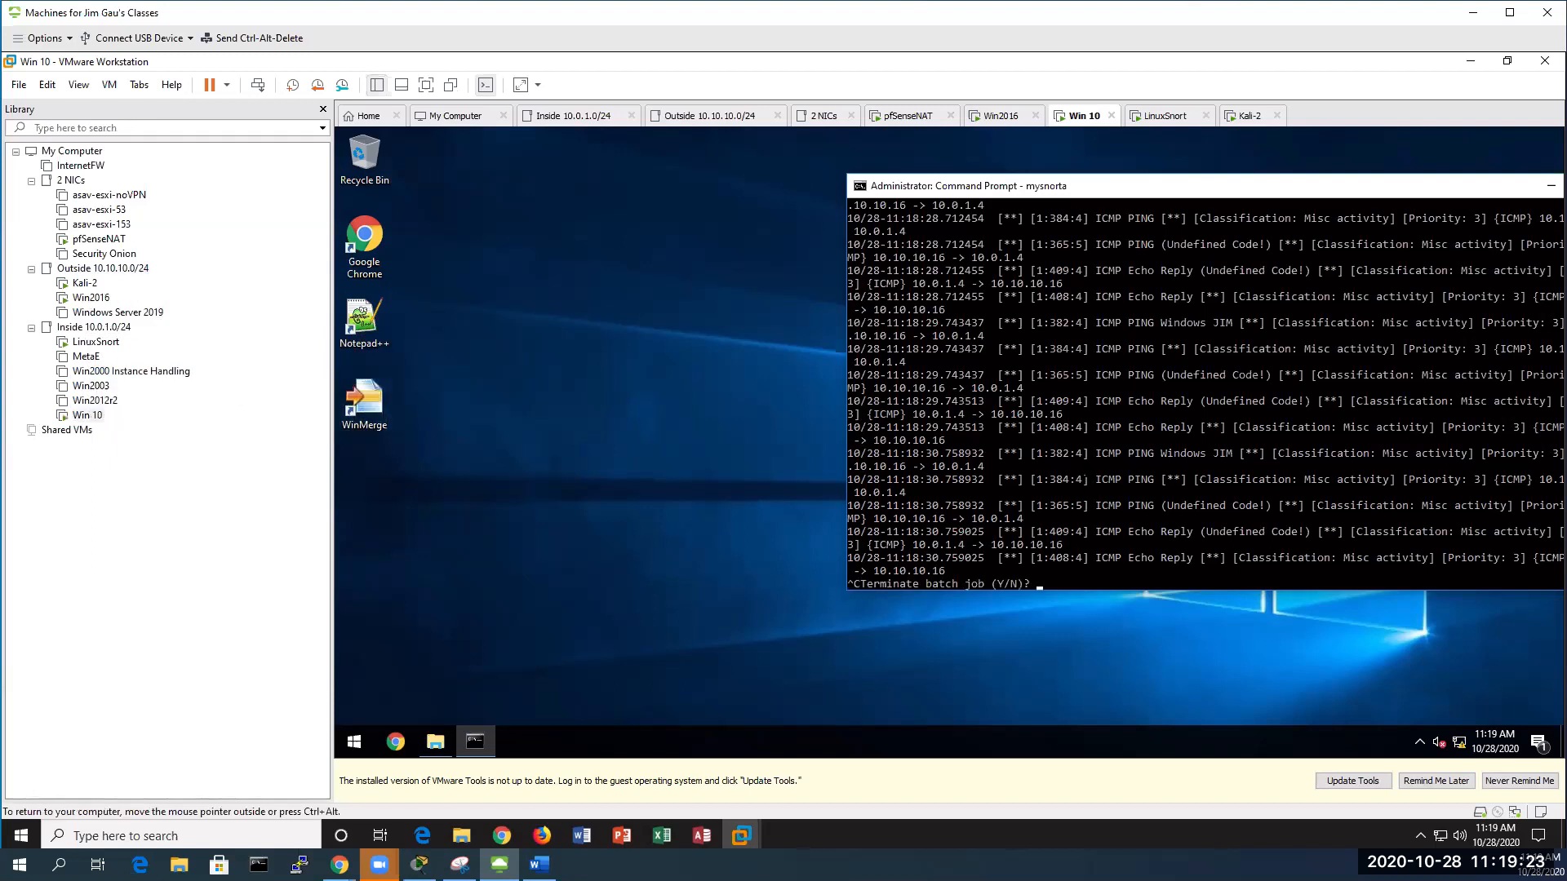
text(y)
key(Return)
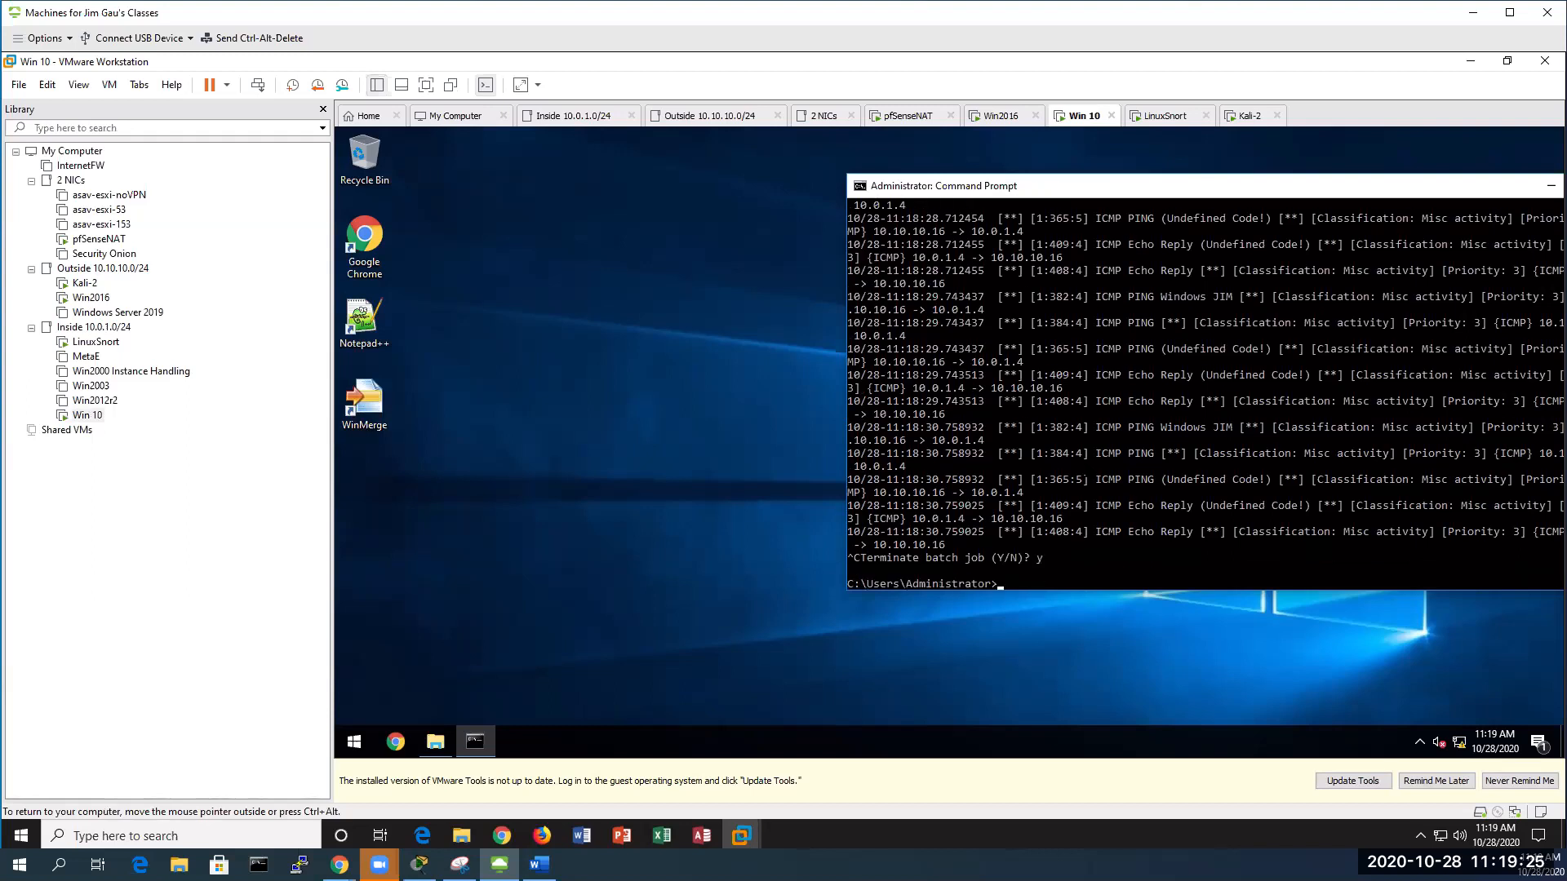
text(mysnorta)
key(Return)
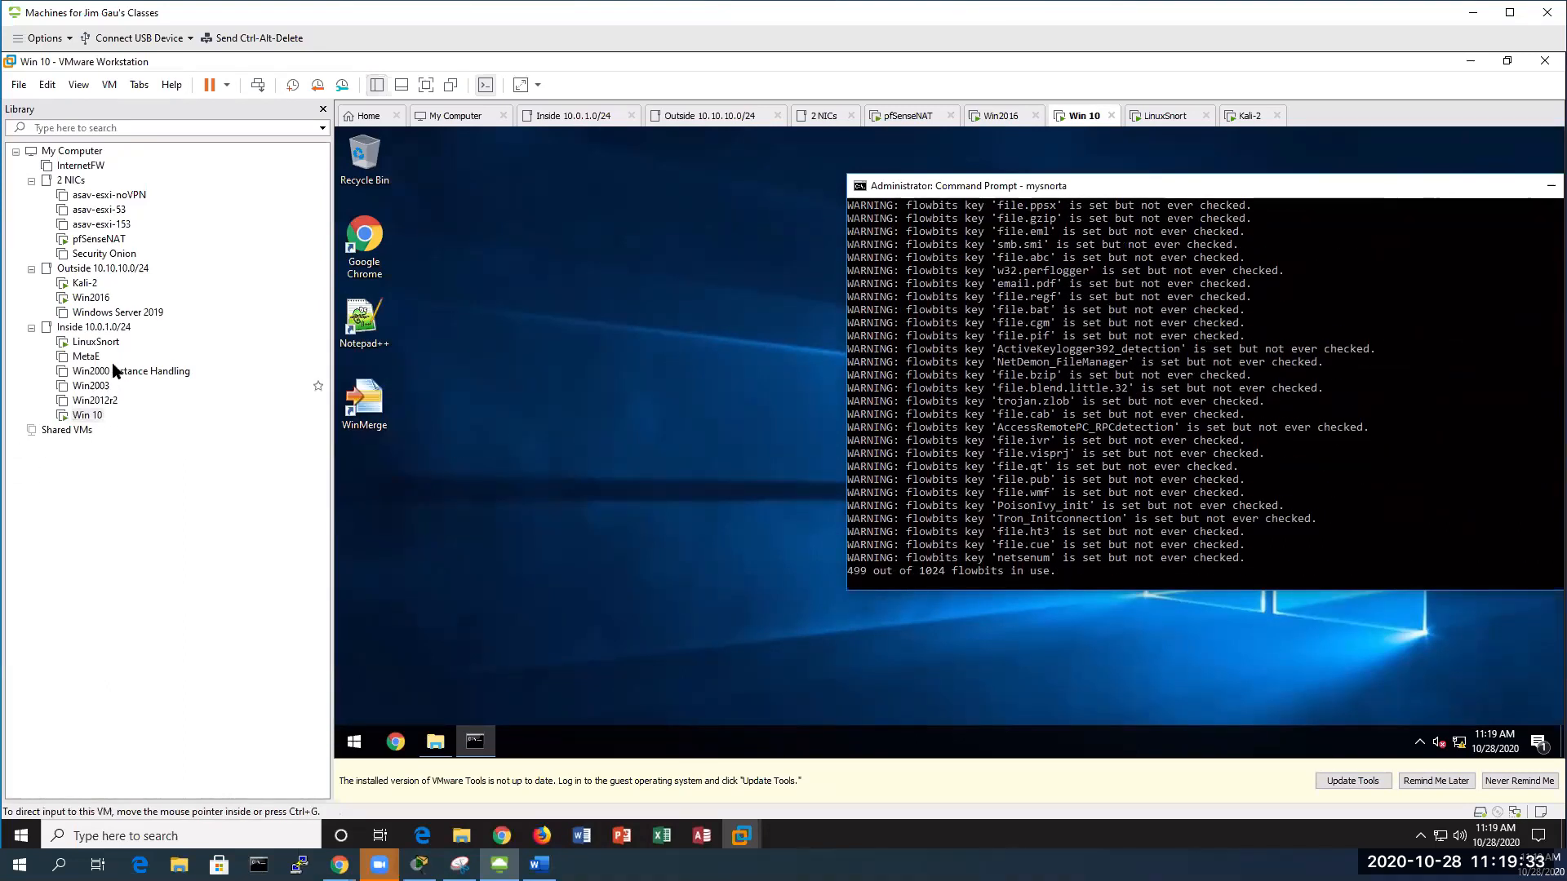
Ping 10.10.10.210 from the Win2016 Command Prompt
click(91, 297)
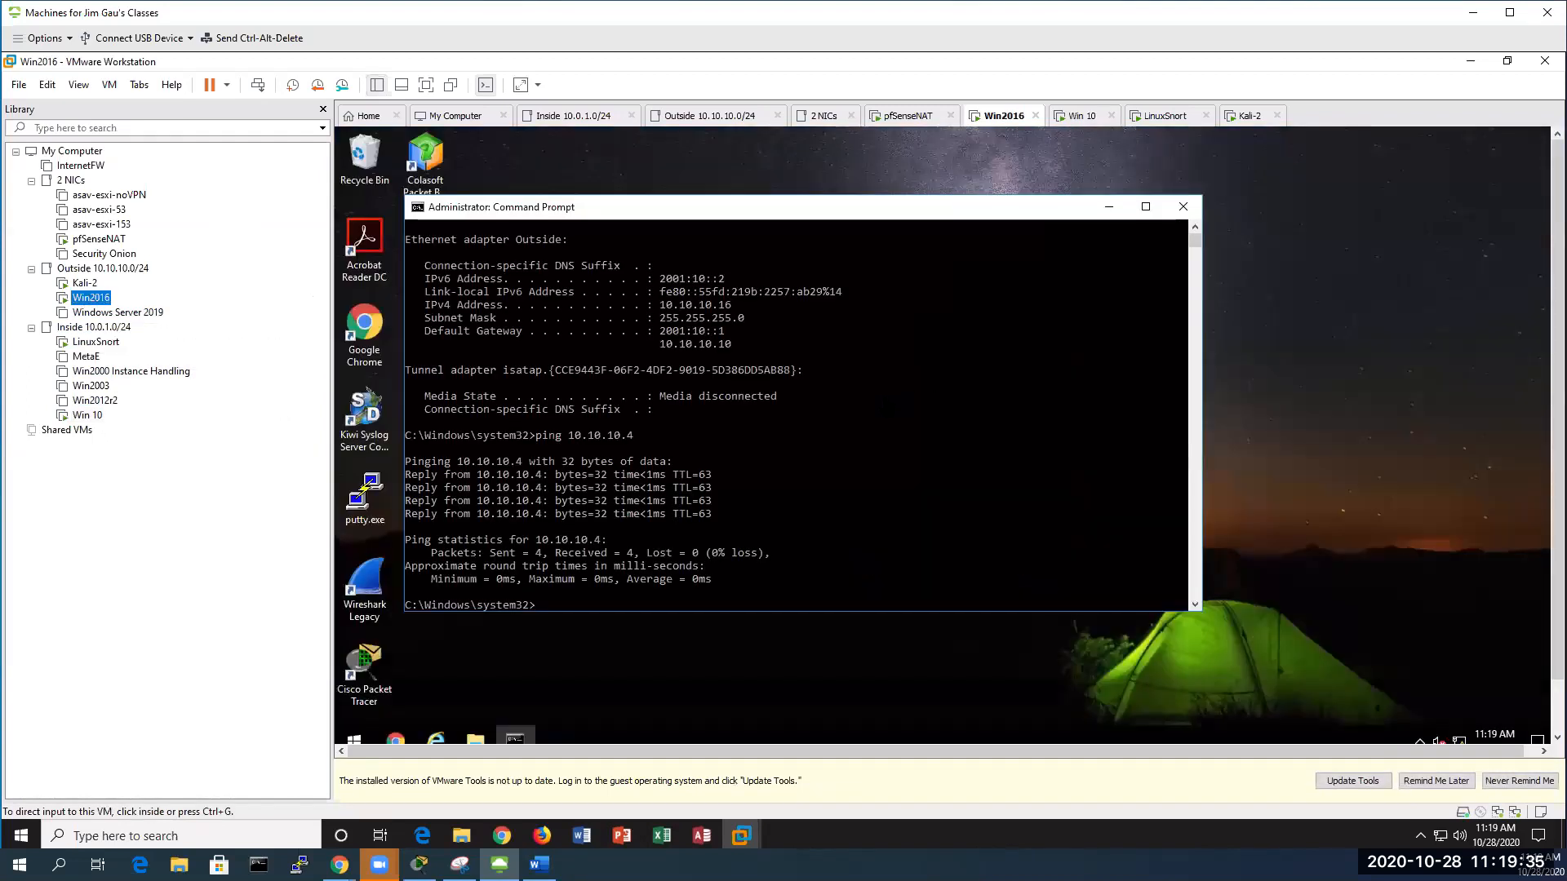
text(ping 10.10.10.)
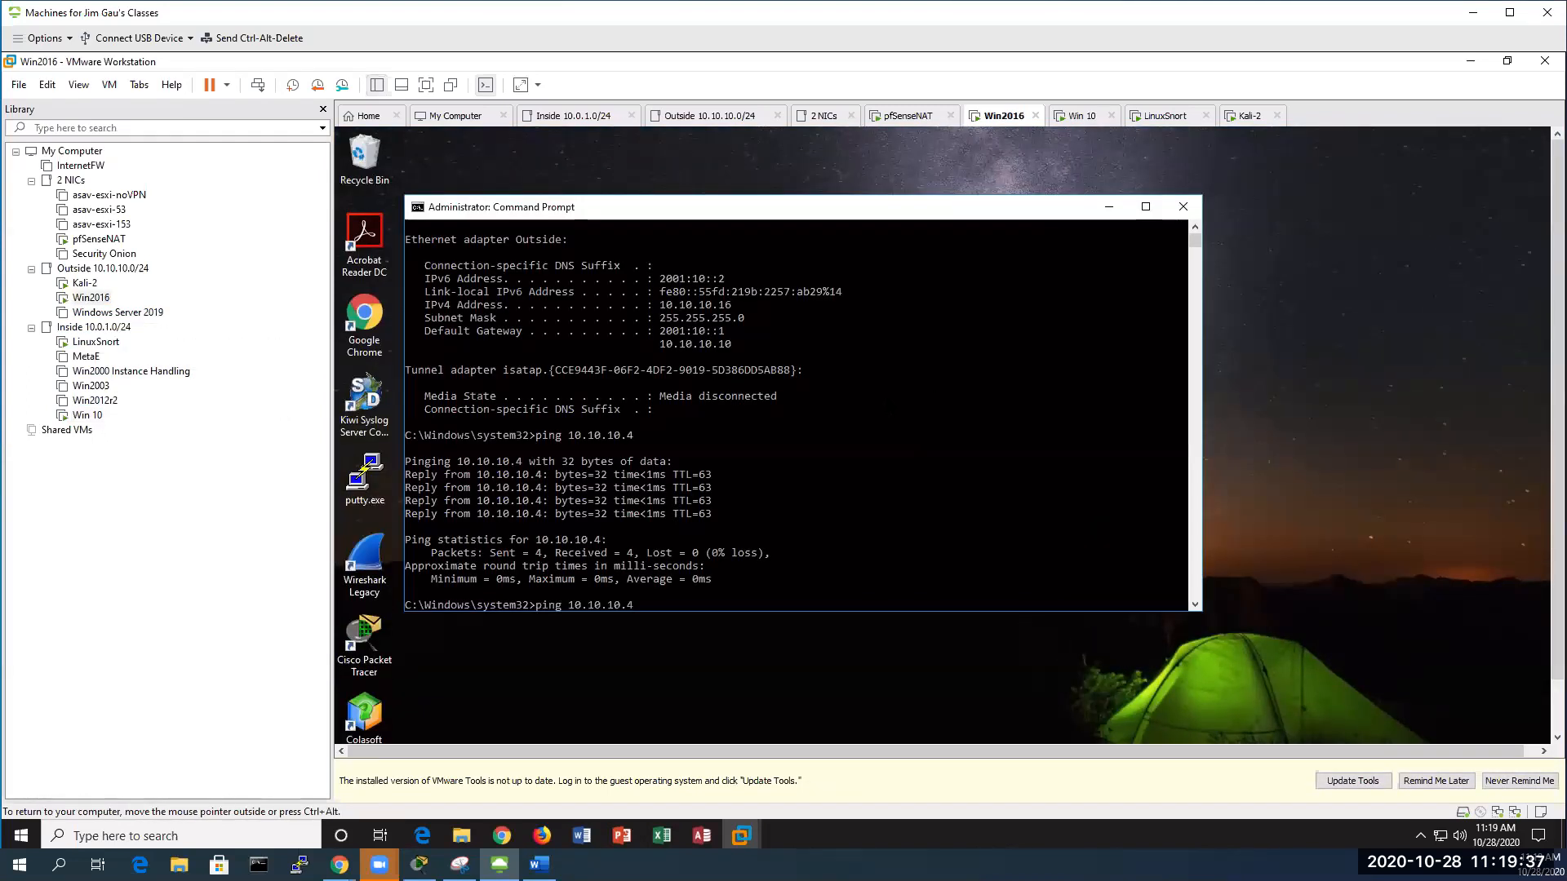
text(210)
key(Return)
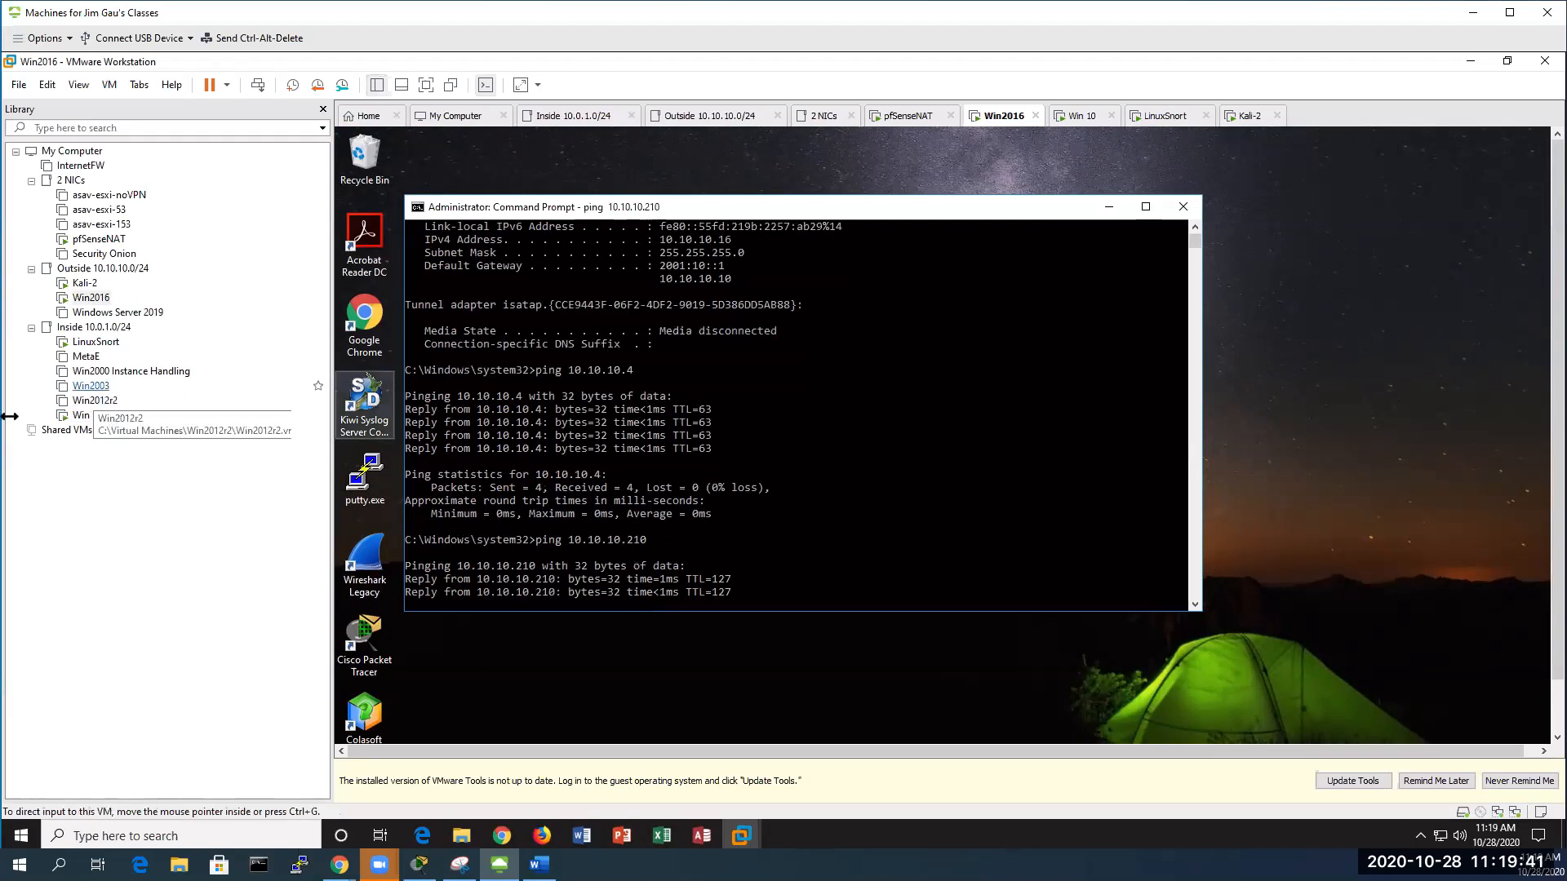
Maximize the Win 10 VM's Snort console to fill the screen
click(87, 416)
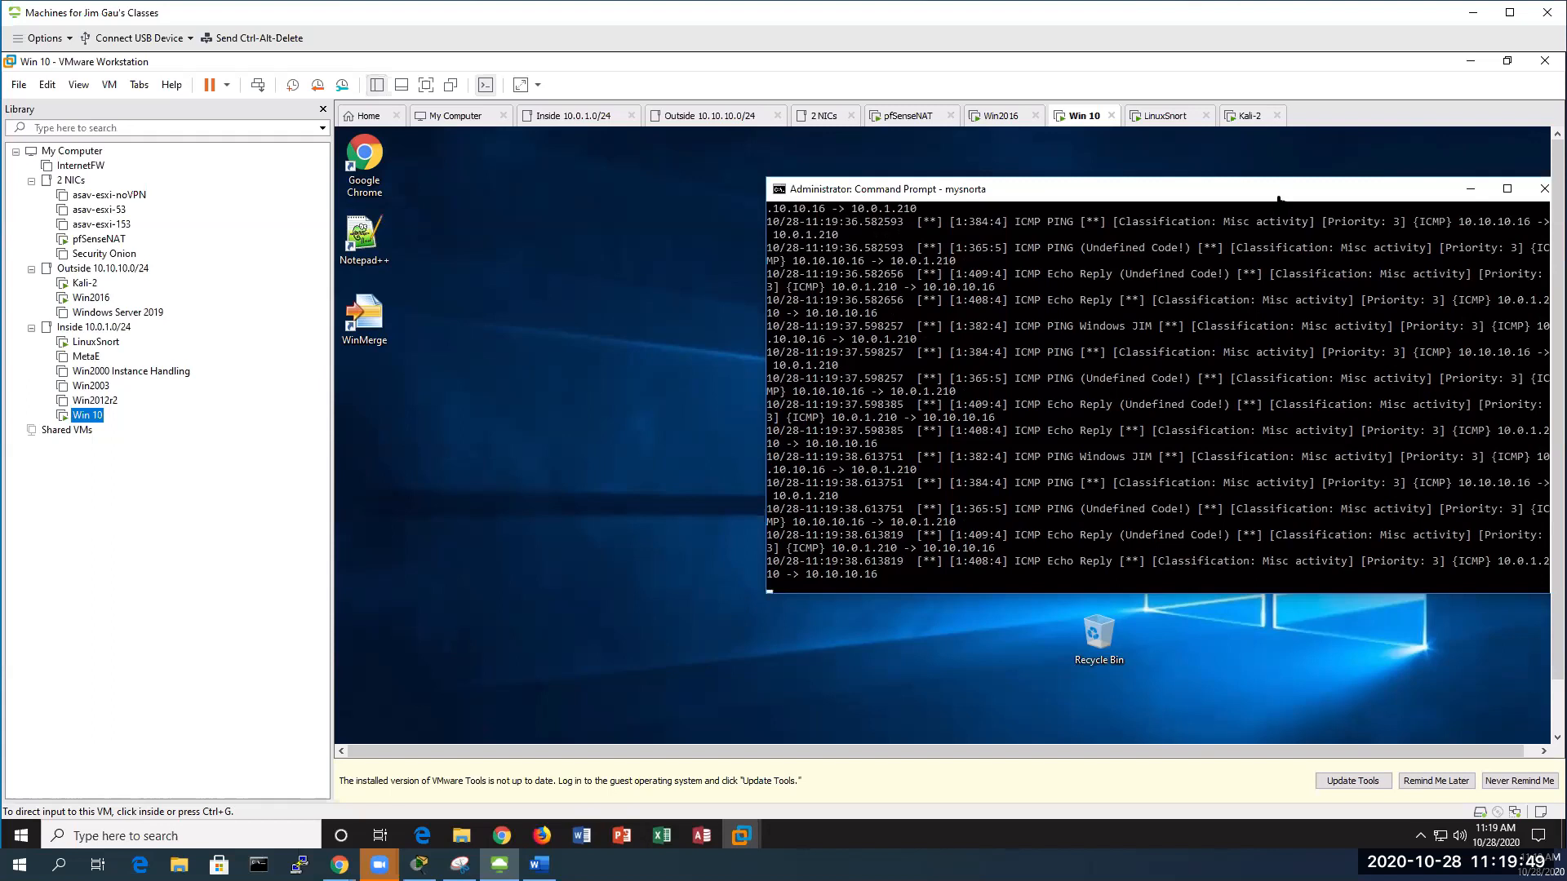
click(1009, 198)
drag(1100, 195, 986, 194)
click(1392, 189)
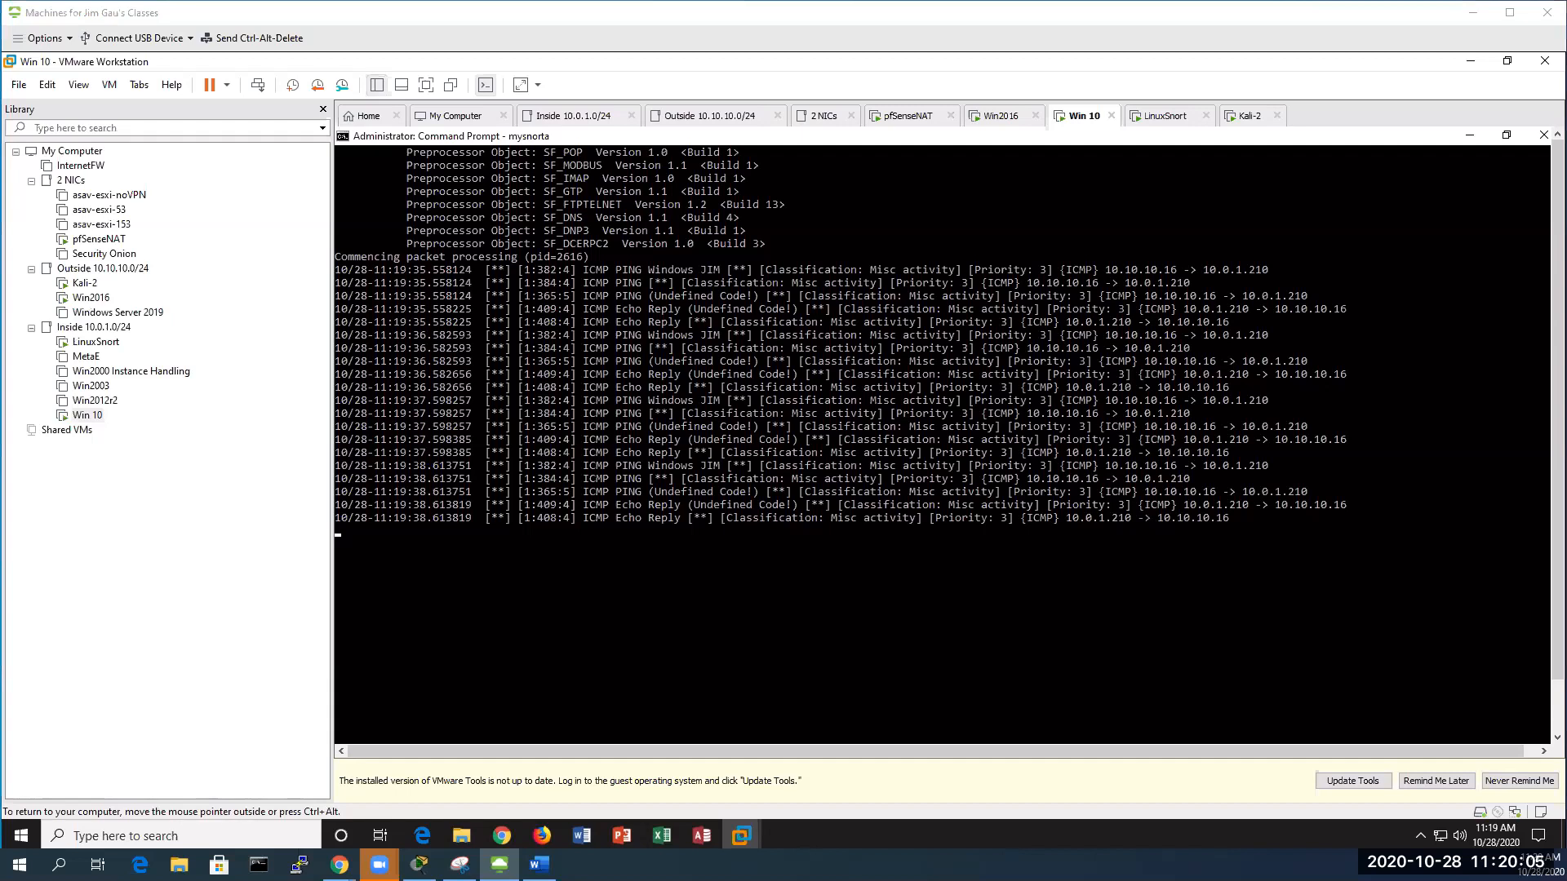
key(alt+Tab)
Read the lab guide's Colasoft Send Selected Packets step, then minimize Word
scroll(832, 545, down, 2)
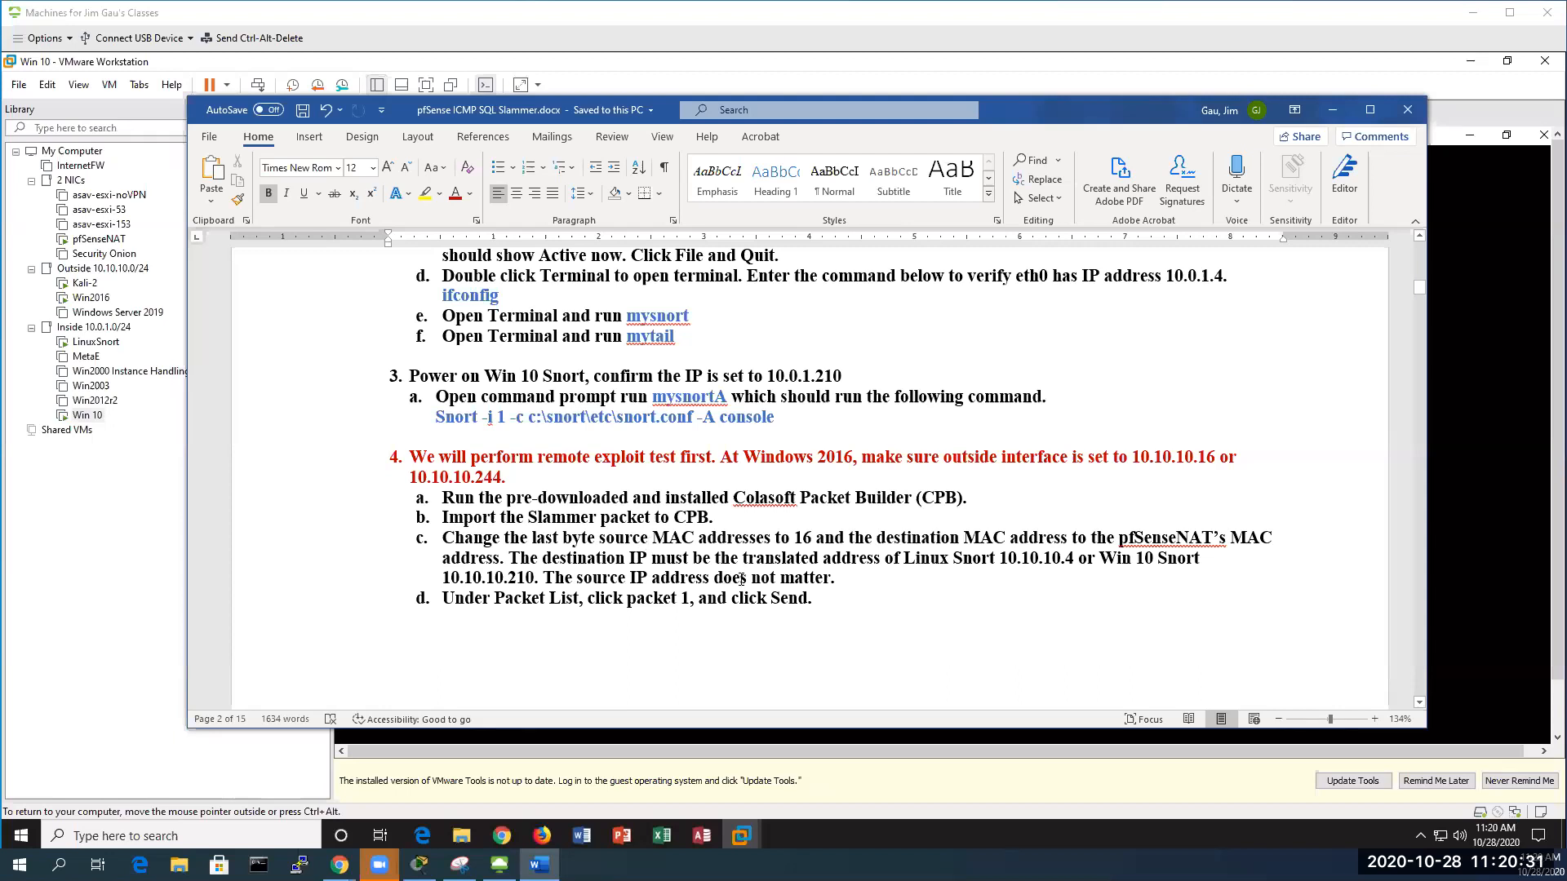
scroll(665, 574, down, 10)
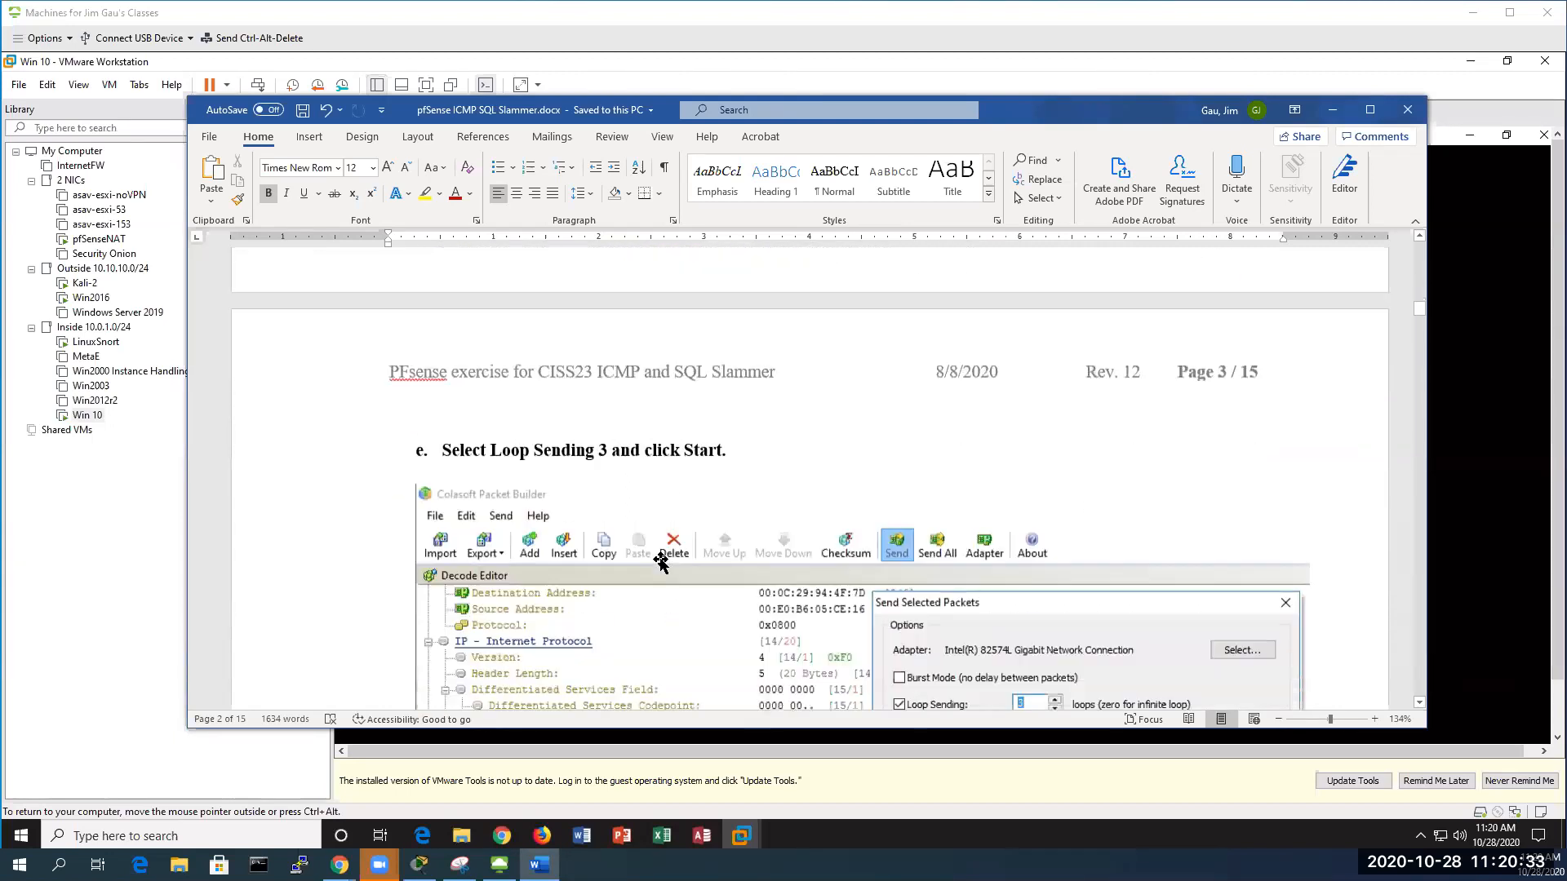
scroll(659, 562, down, 5)
scroll(663, 571, up, 2)
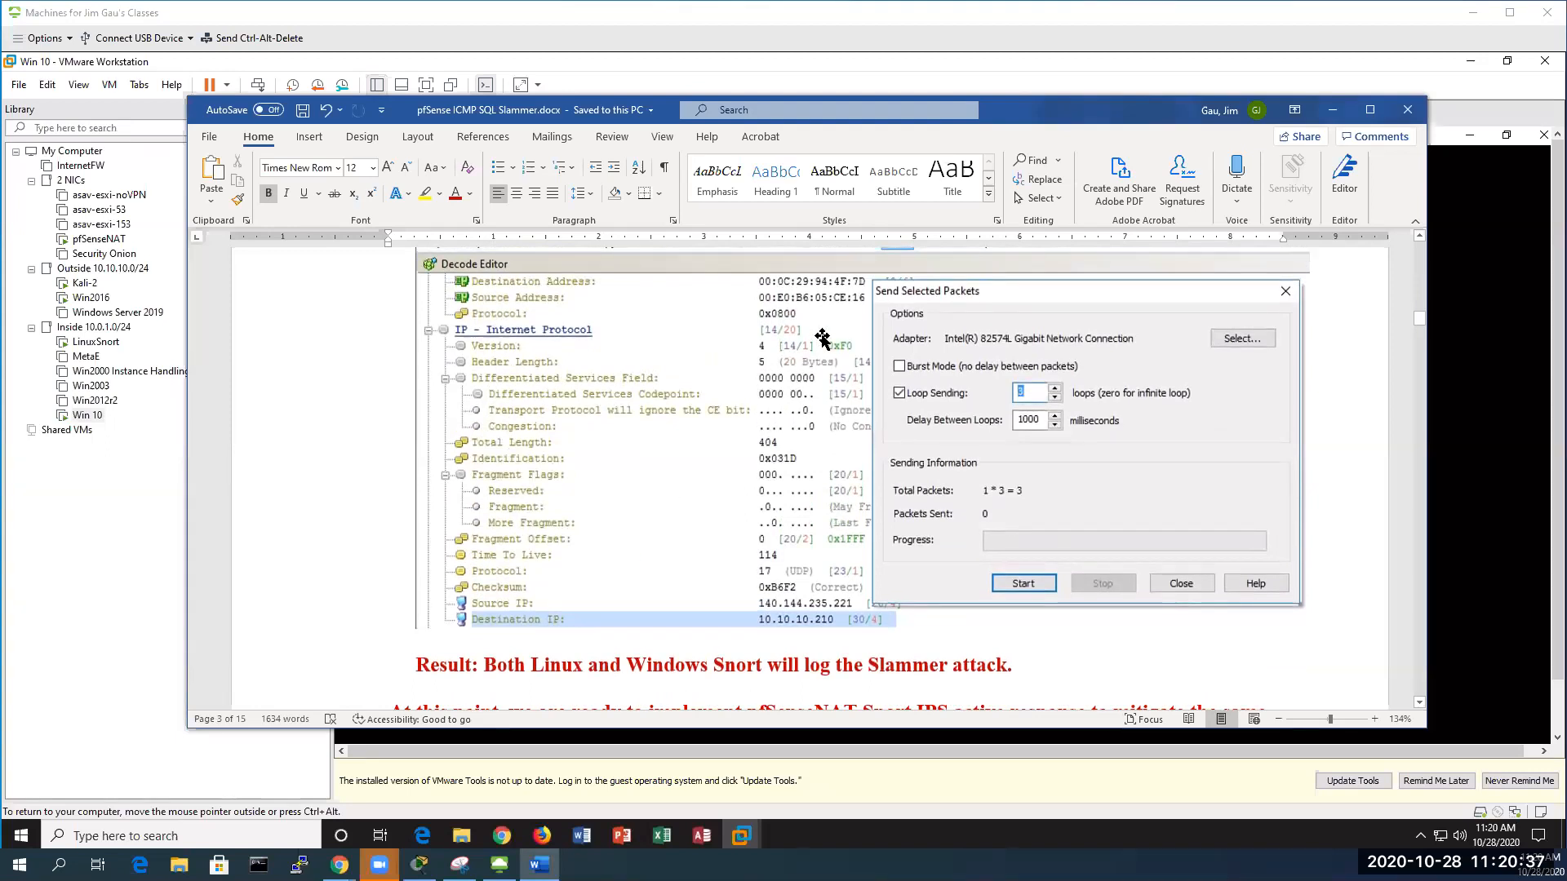
scroll(812, 342, up, 1)
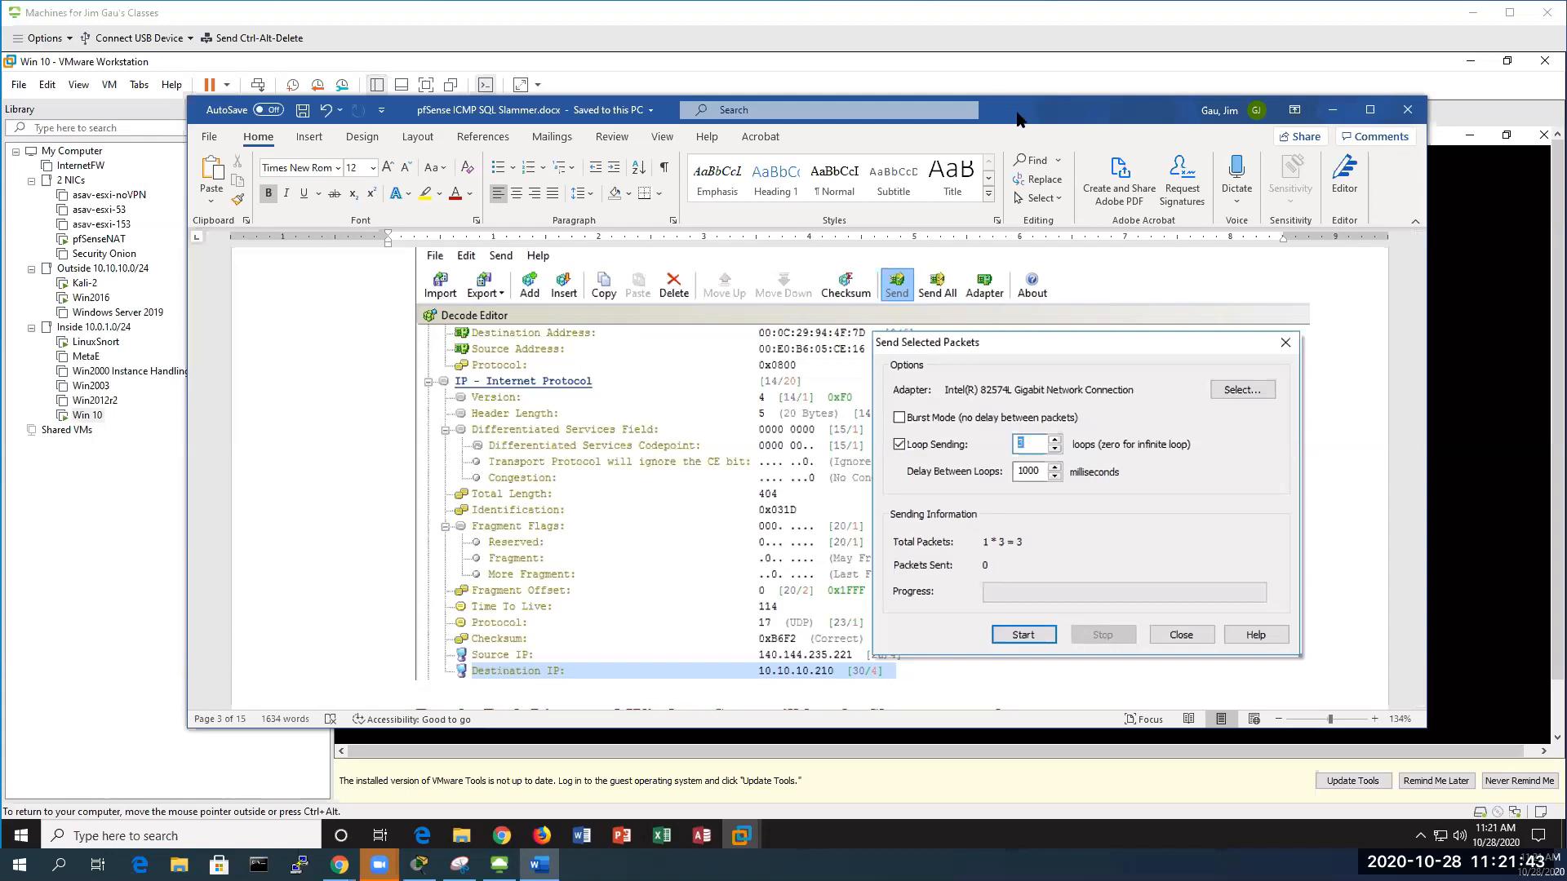
click(1333, 110)
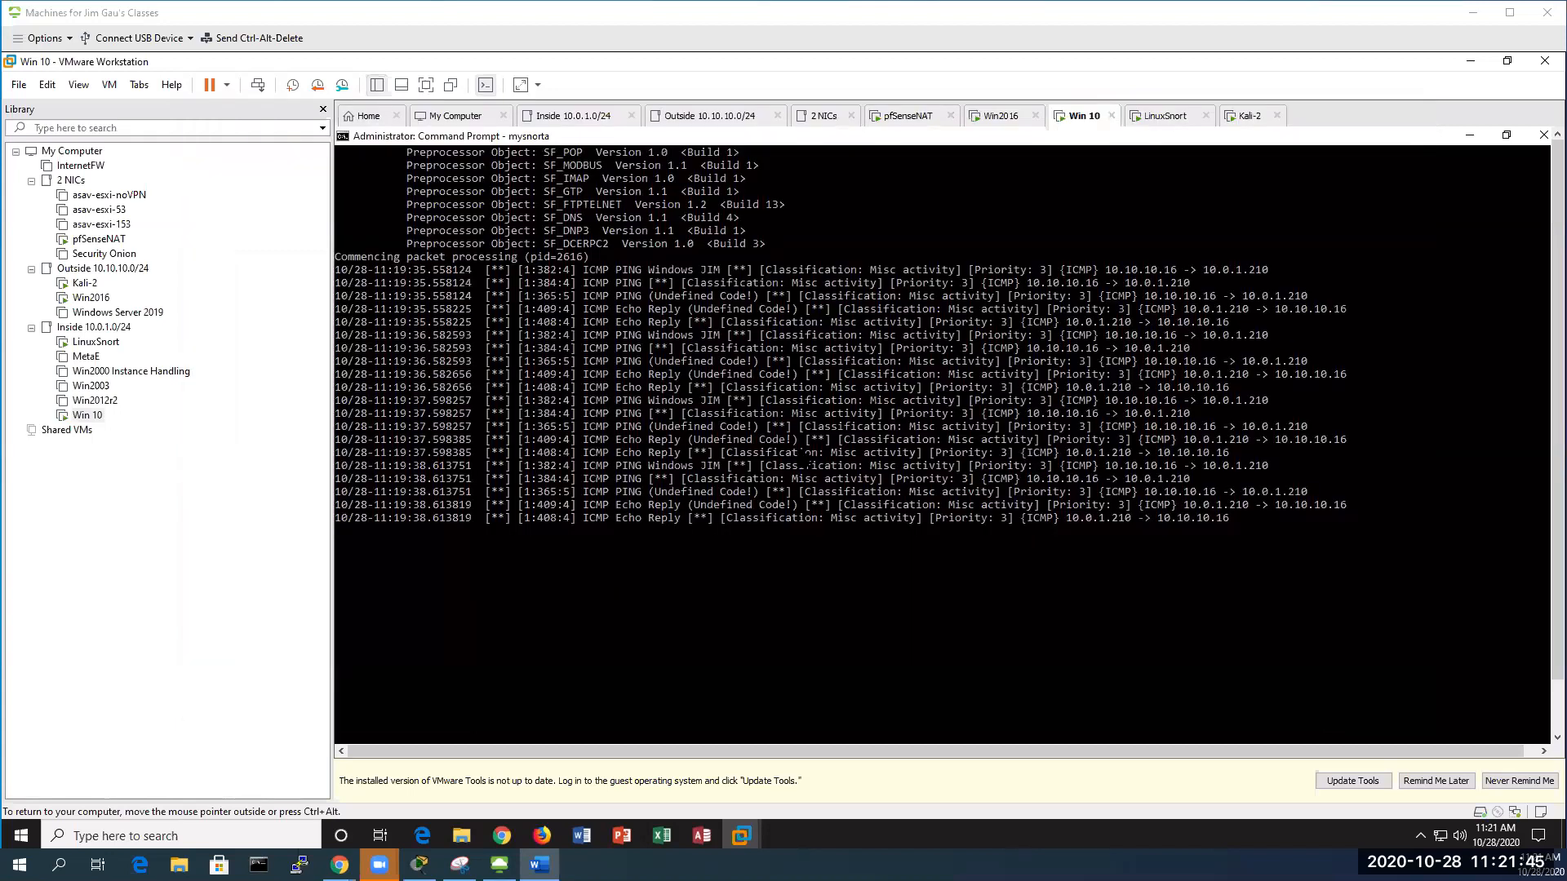
Run arp -a in Win2016's Command Prompt to list the ARP table
click(80, 300)
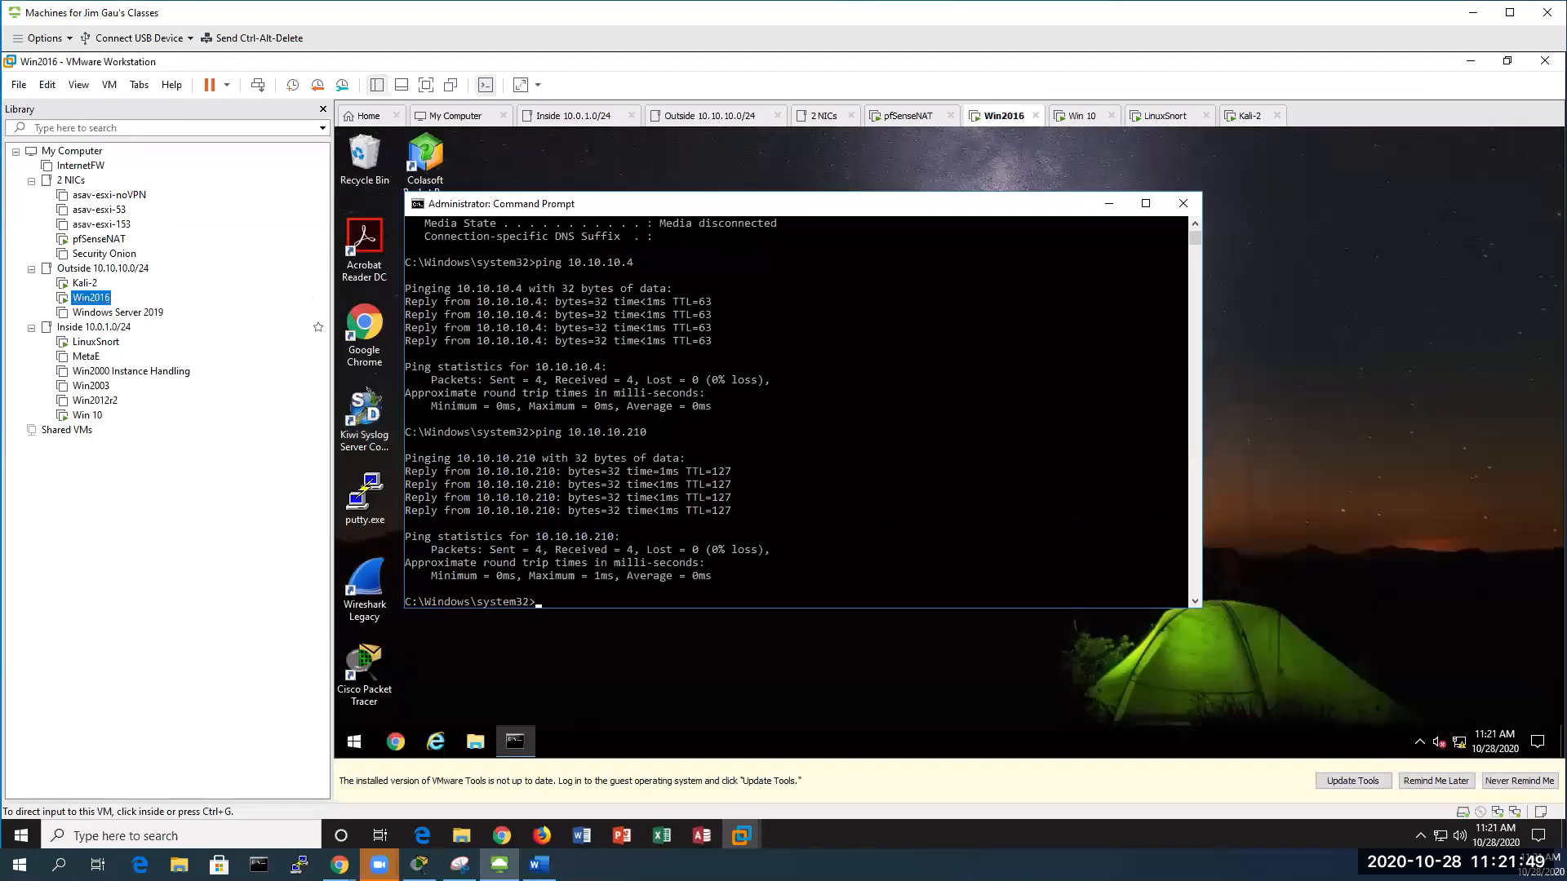
text(arp -a)
key(Return)
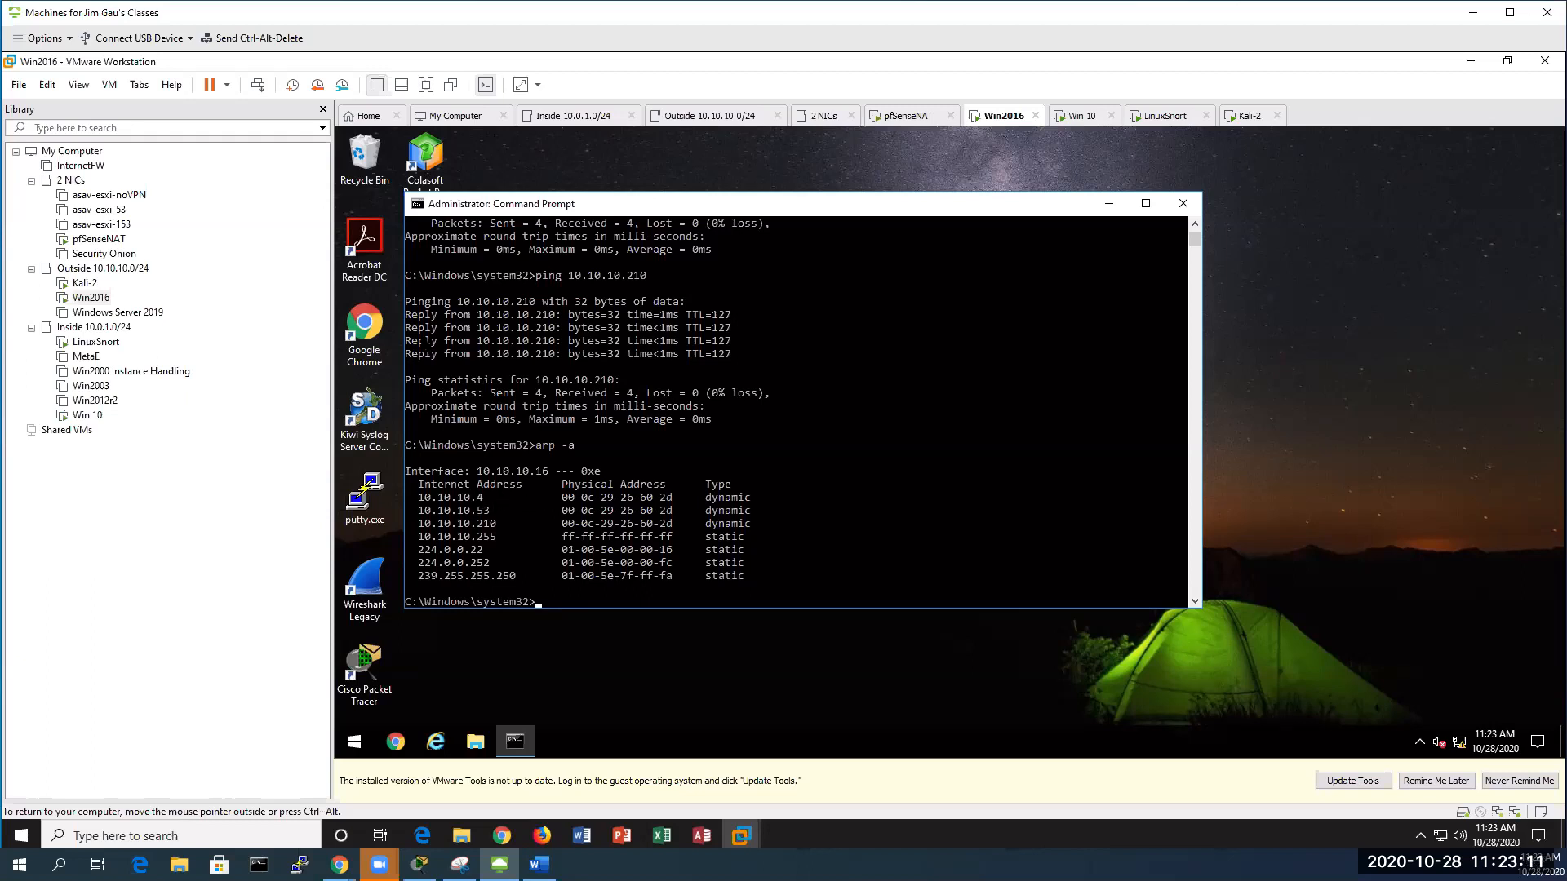
Mark and copy 10.10.10.53's MAC 00-0c-29-26-60-2d from the Command Prompt
click(419, 204)
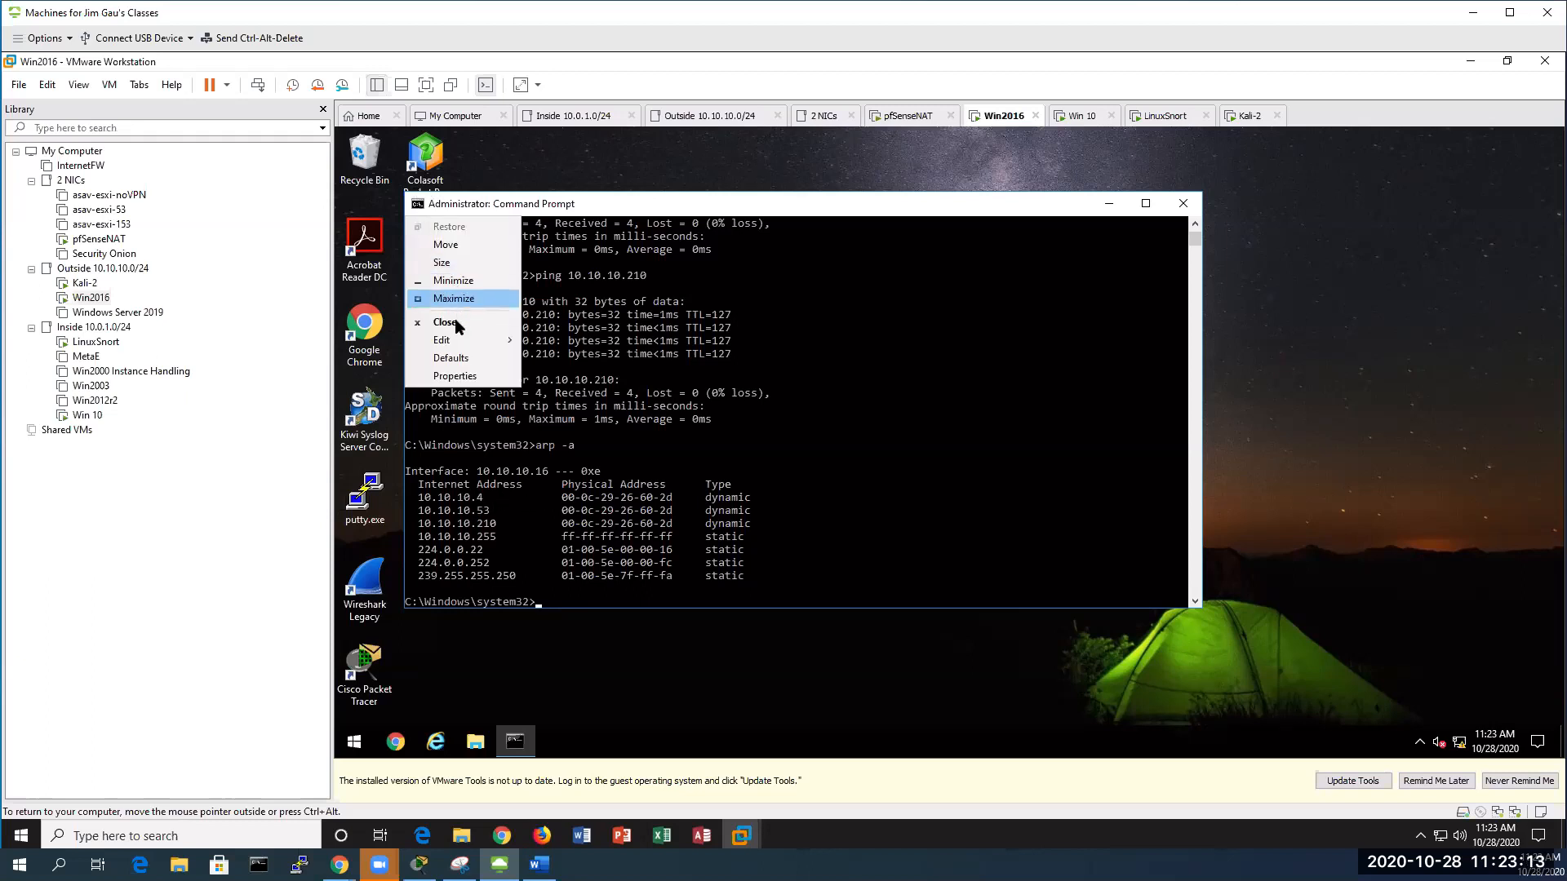
mouse_move(489, 339)
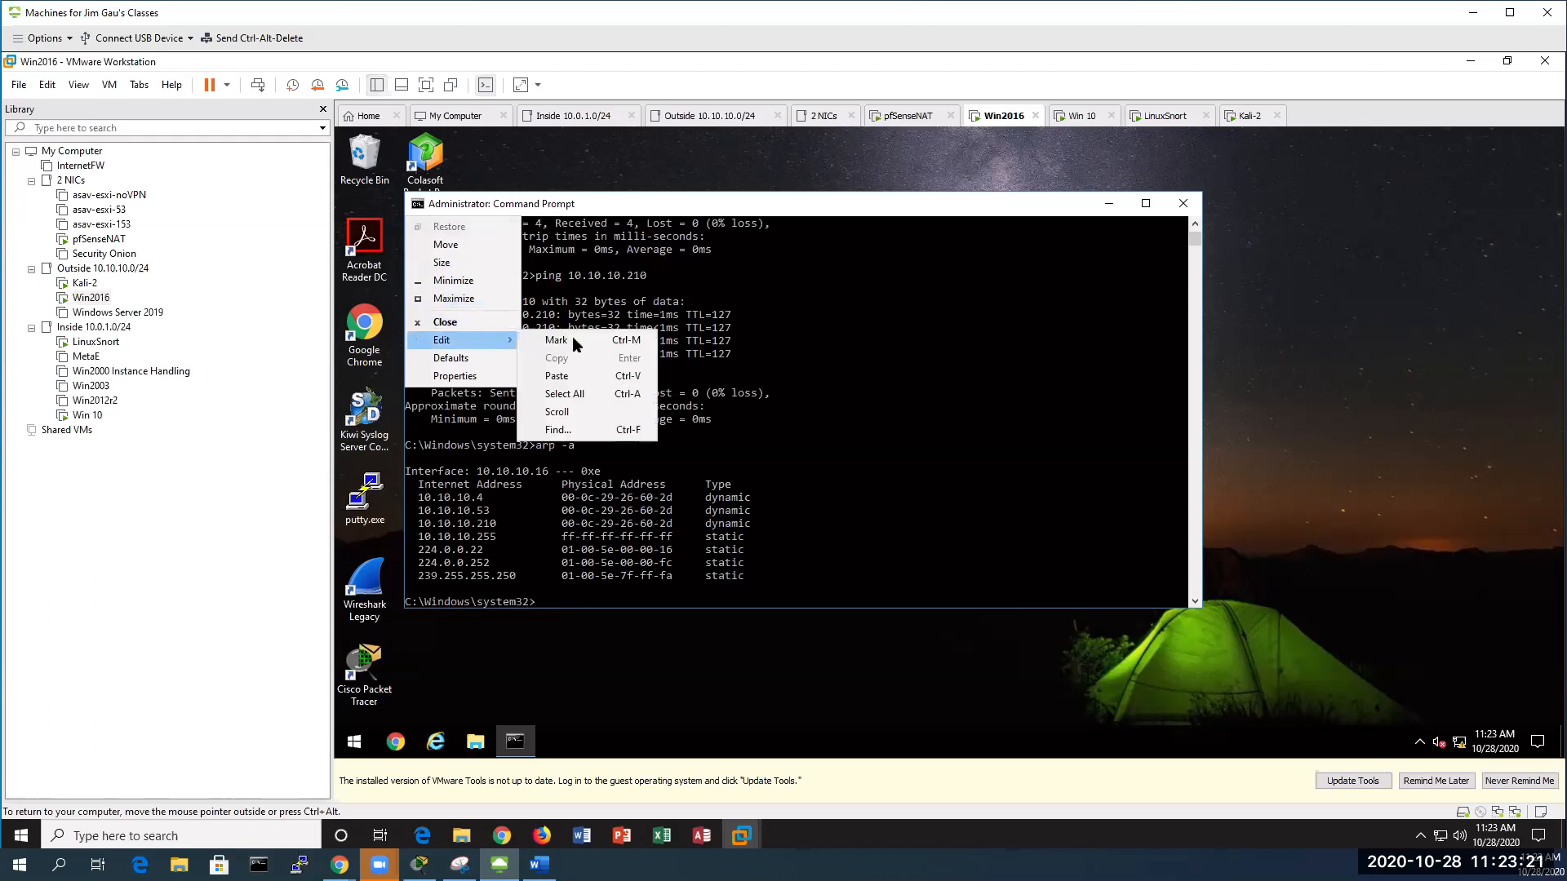
click(555, 340)
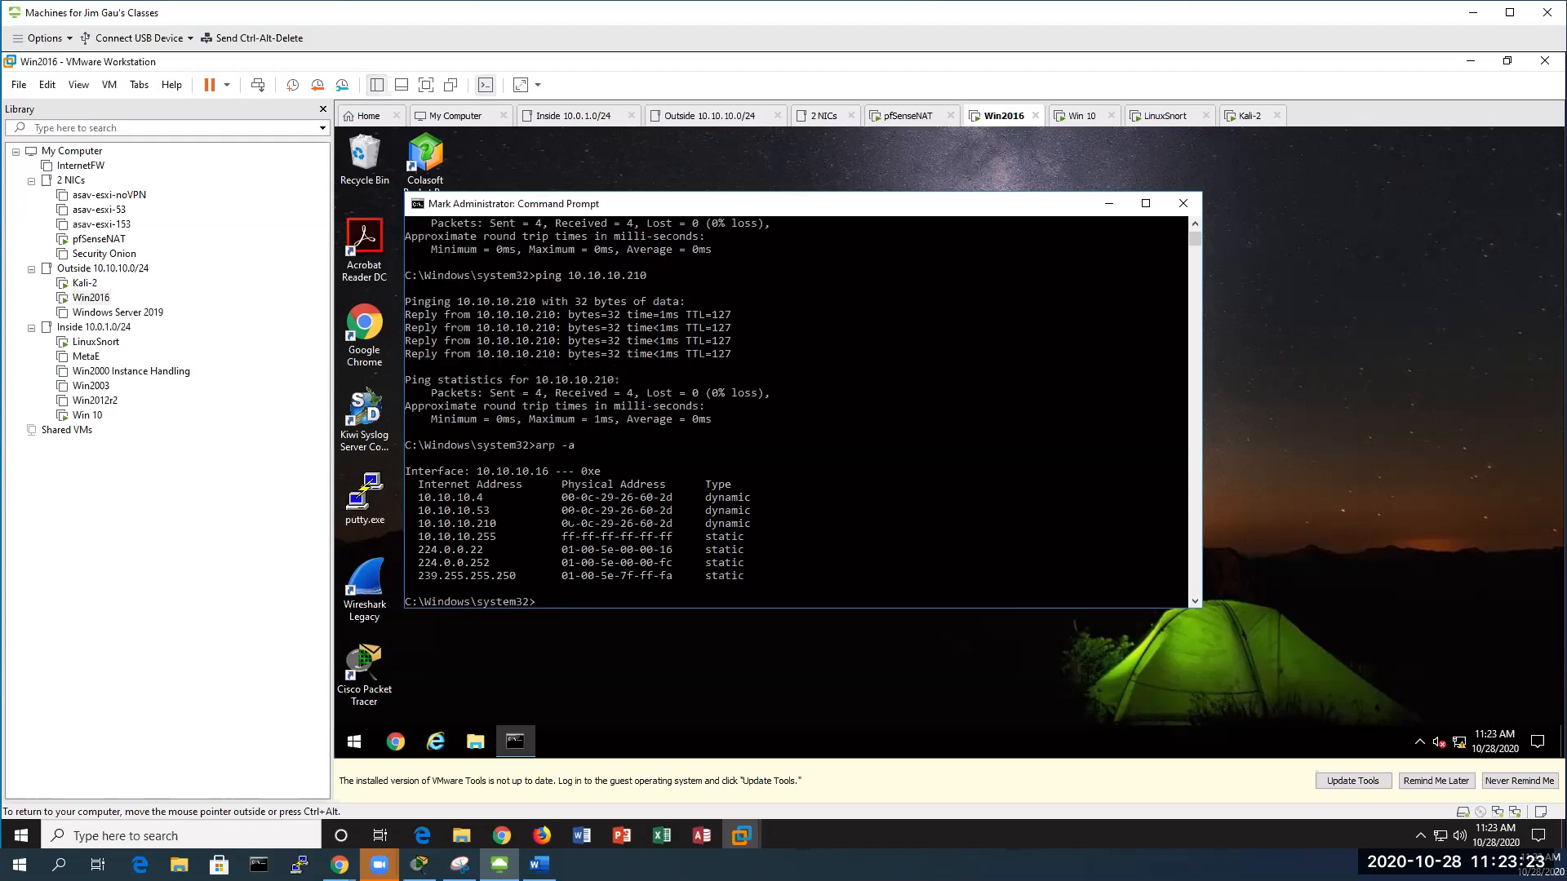
click(563, 513)
drag(568, 514, 671, 516)
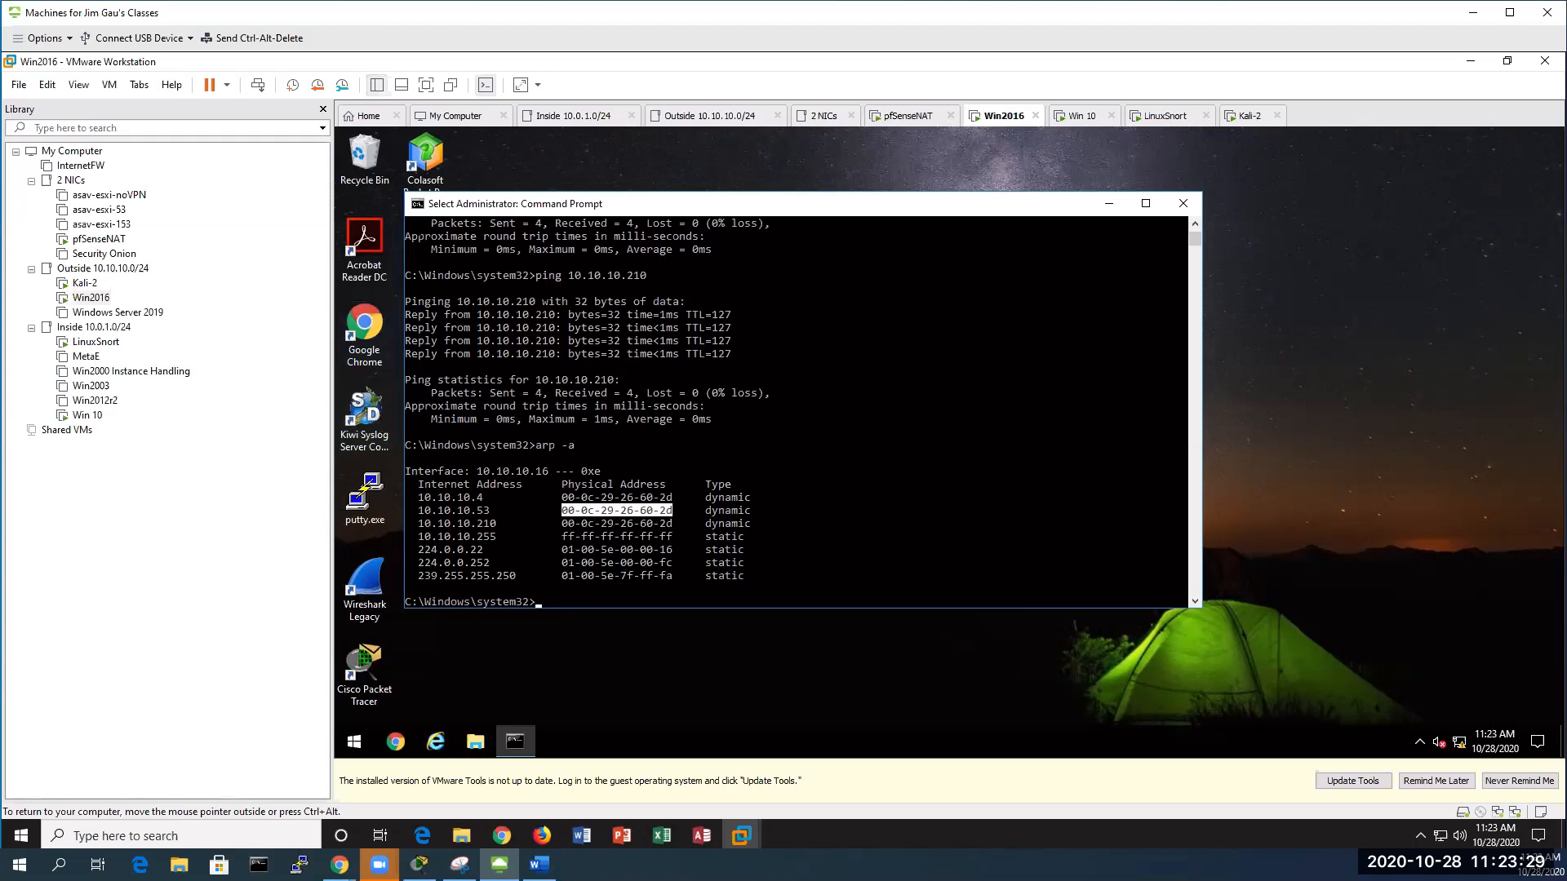
click(419, 205)
mouse_move(468, 338)
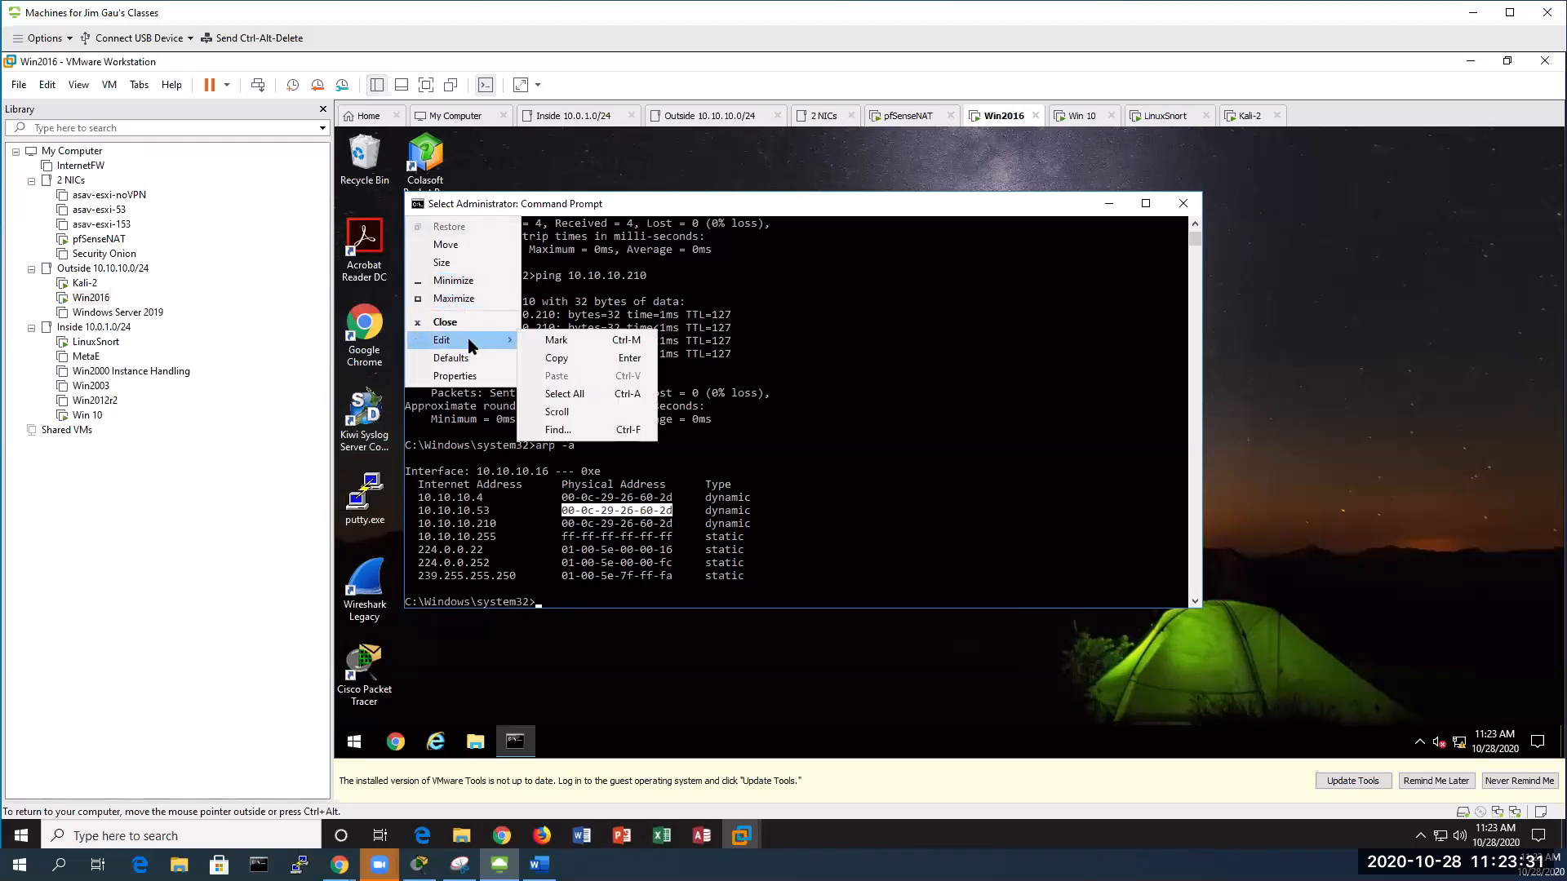
click(551, 359)
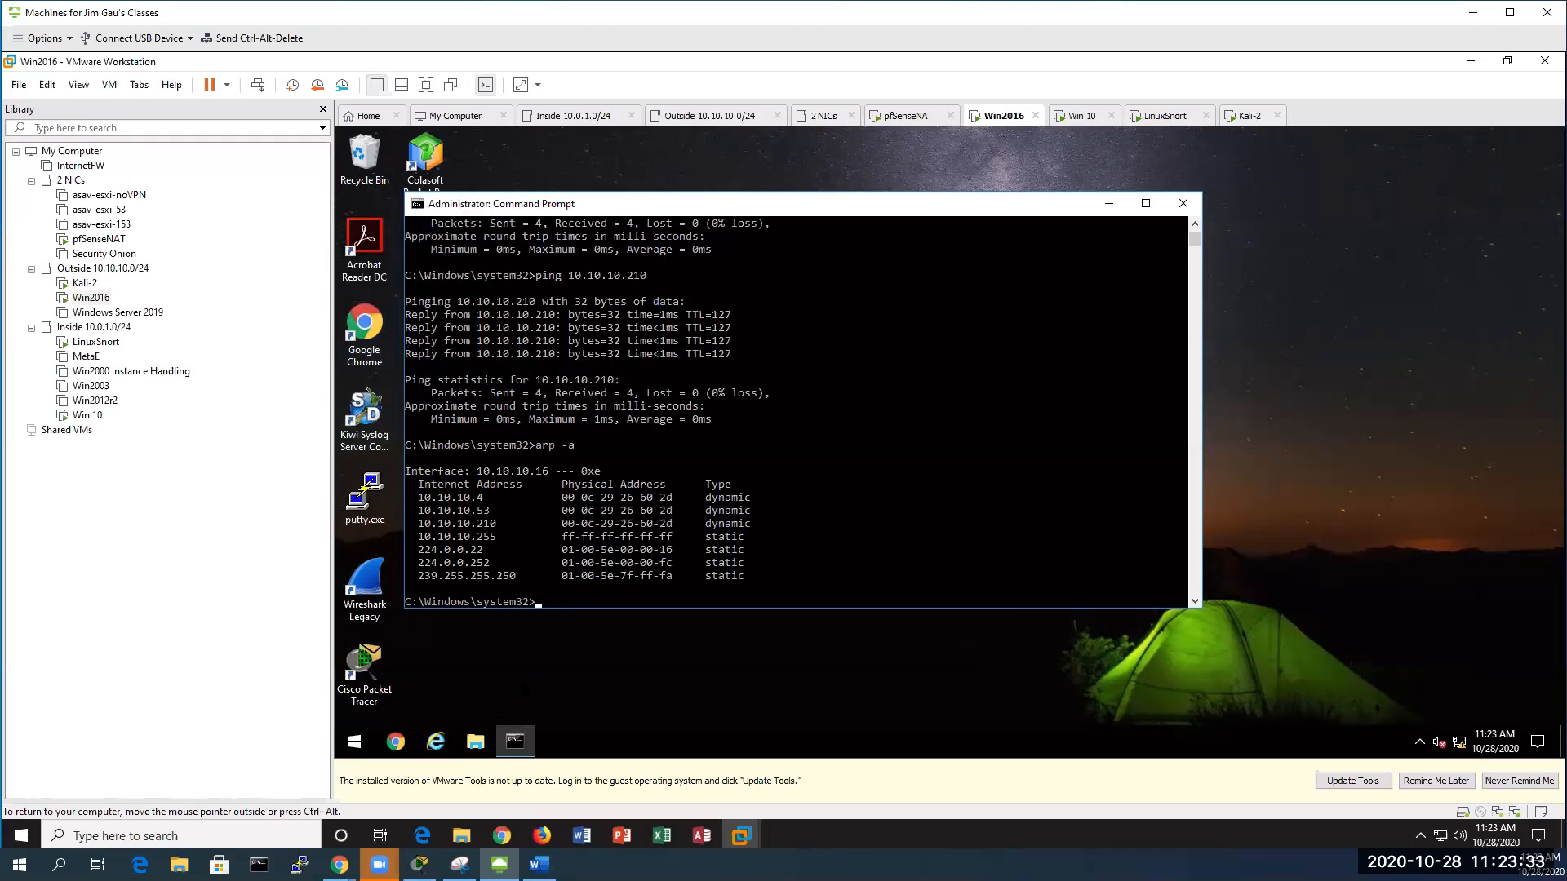
Open Notepad and paste the copied MAC address
click(354, 741)
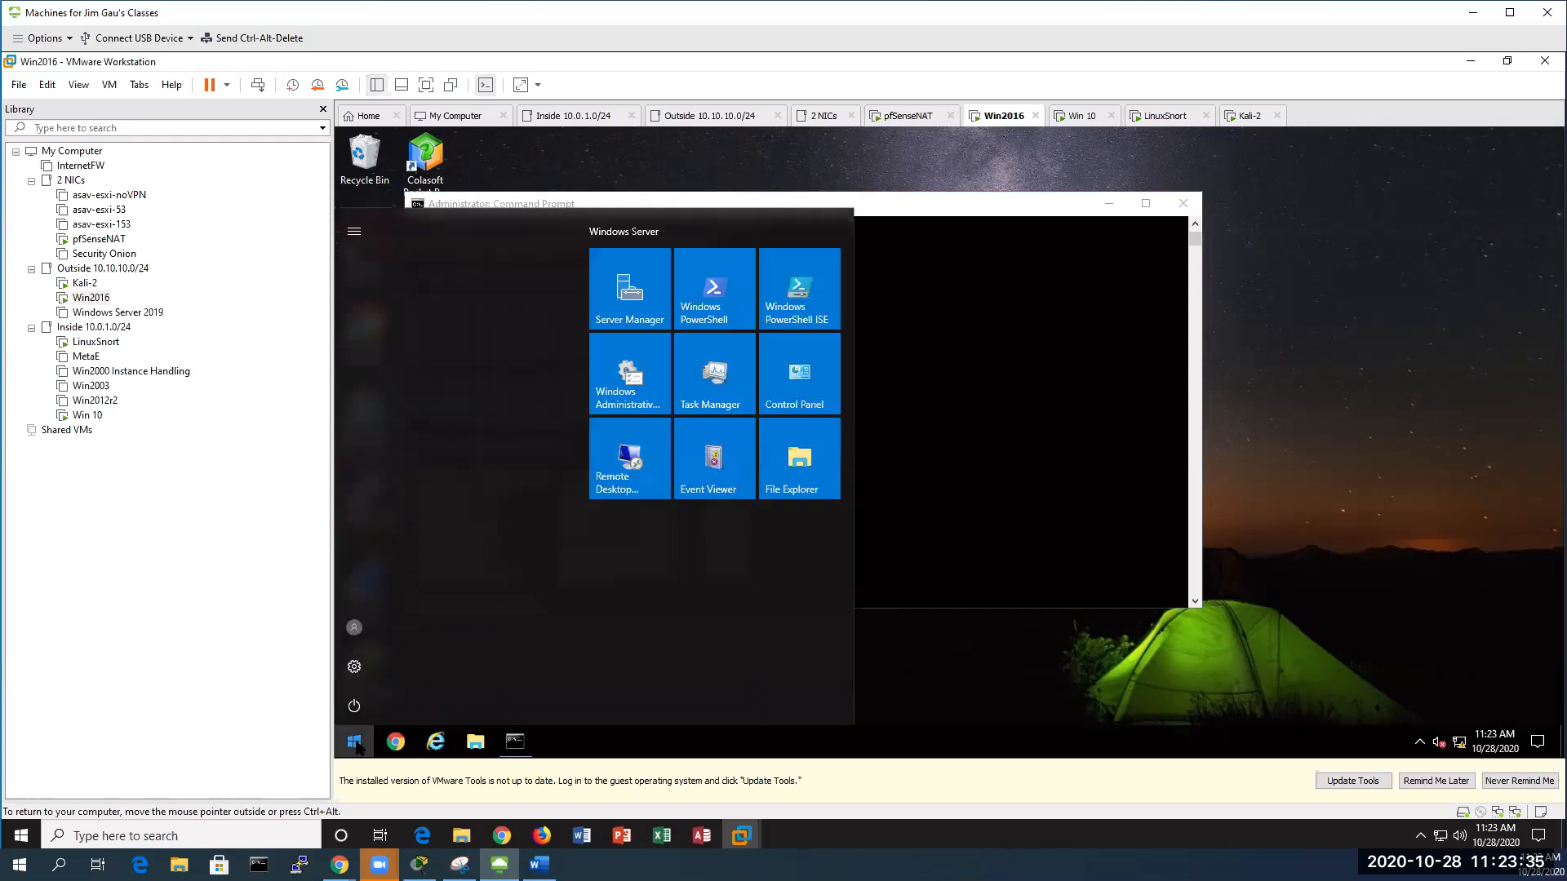
text(no)
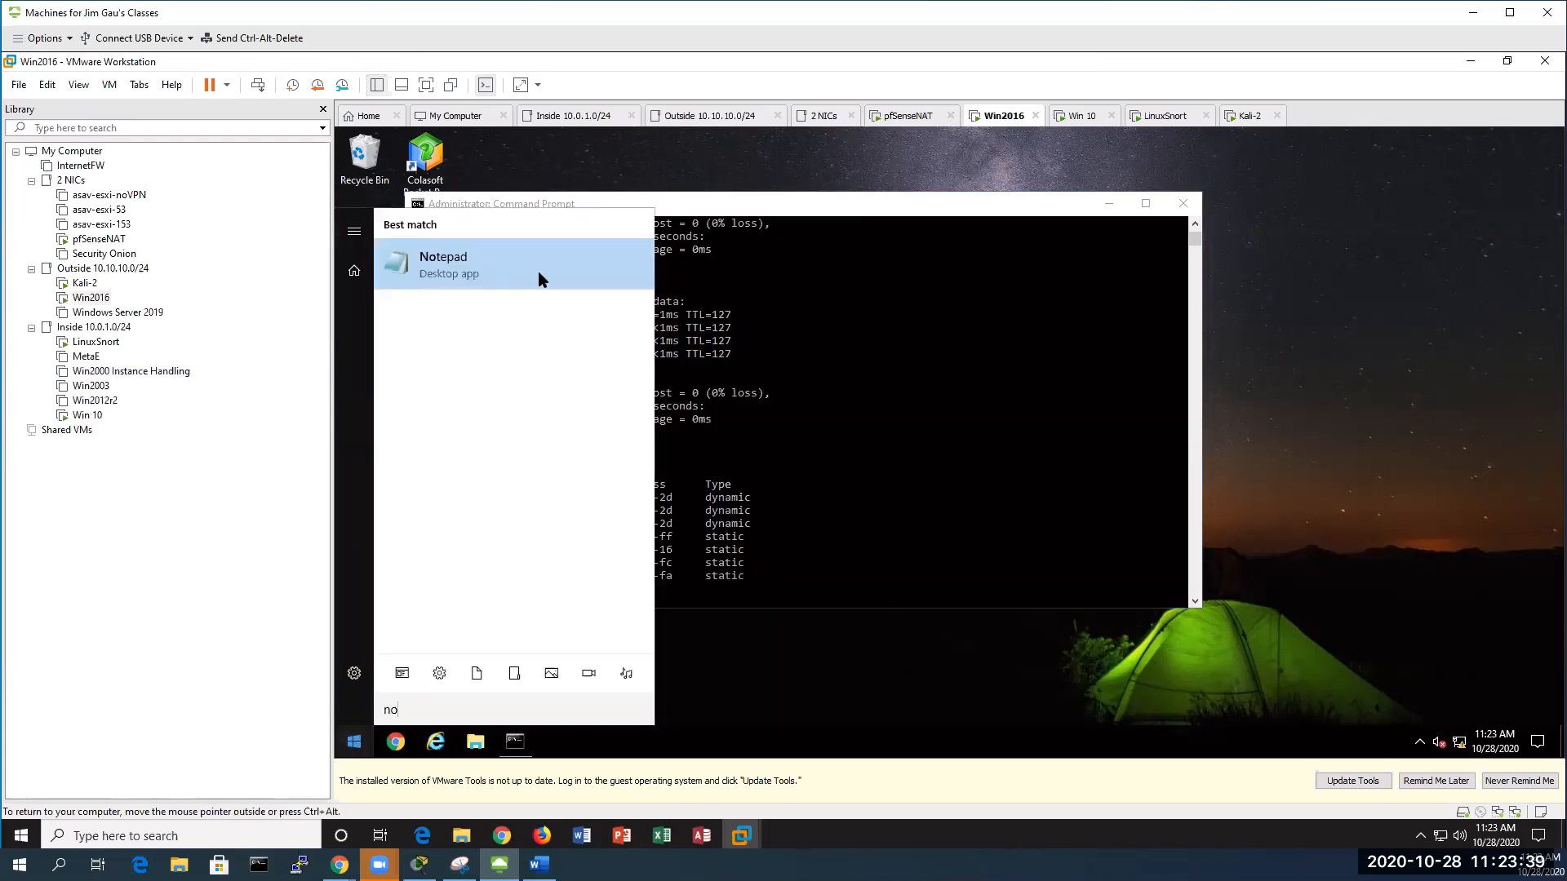
click(496, 260)
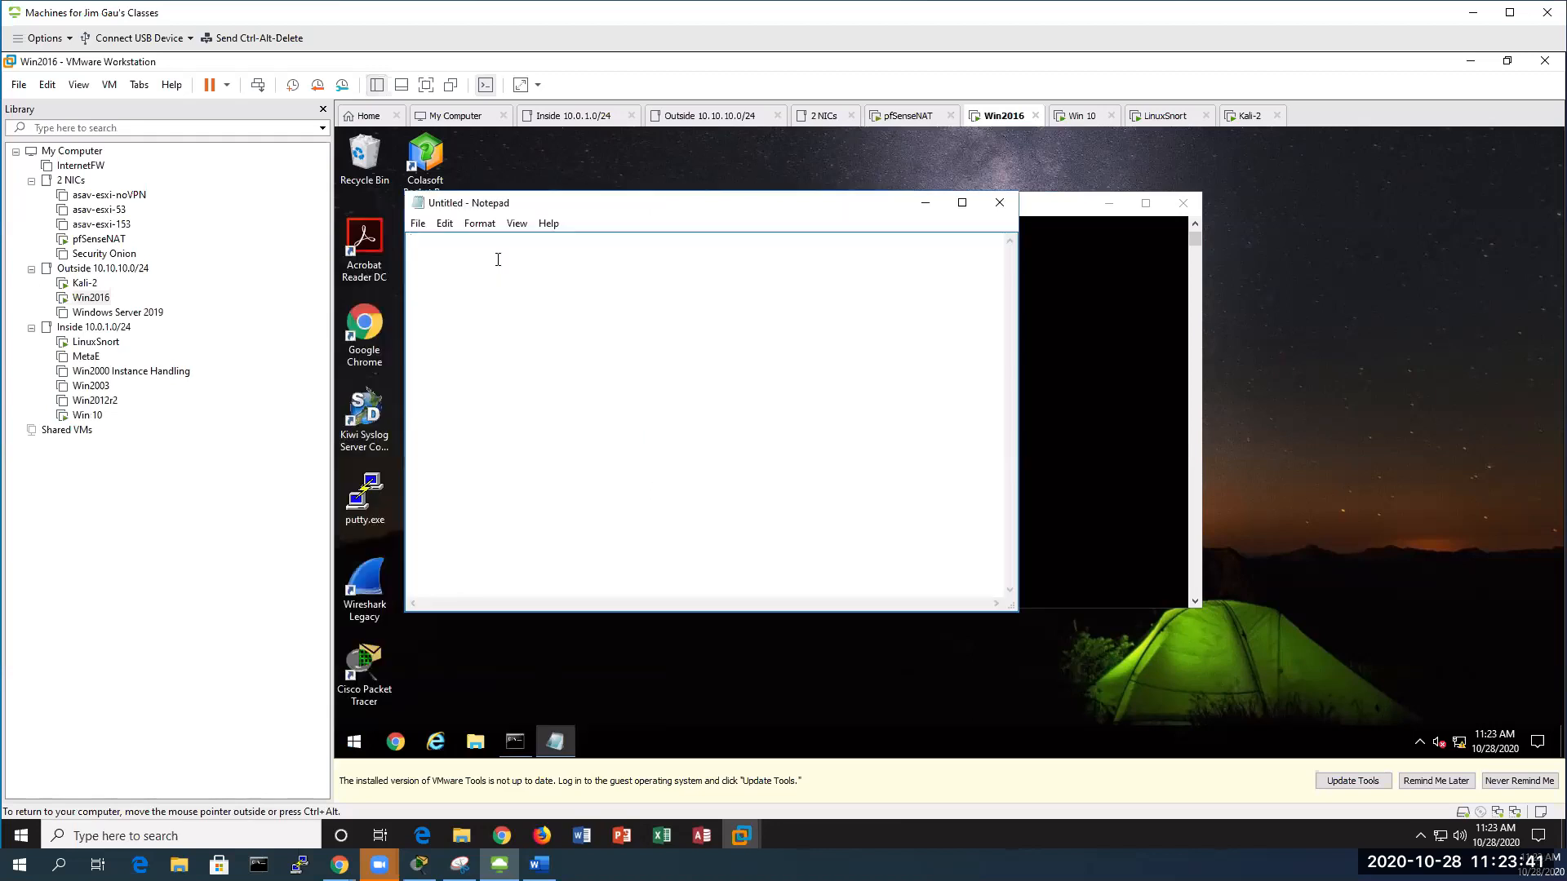
key(ctrl+v)
Replace every '-' with ':' in the MAC using Replace All
click(444, 224)
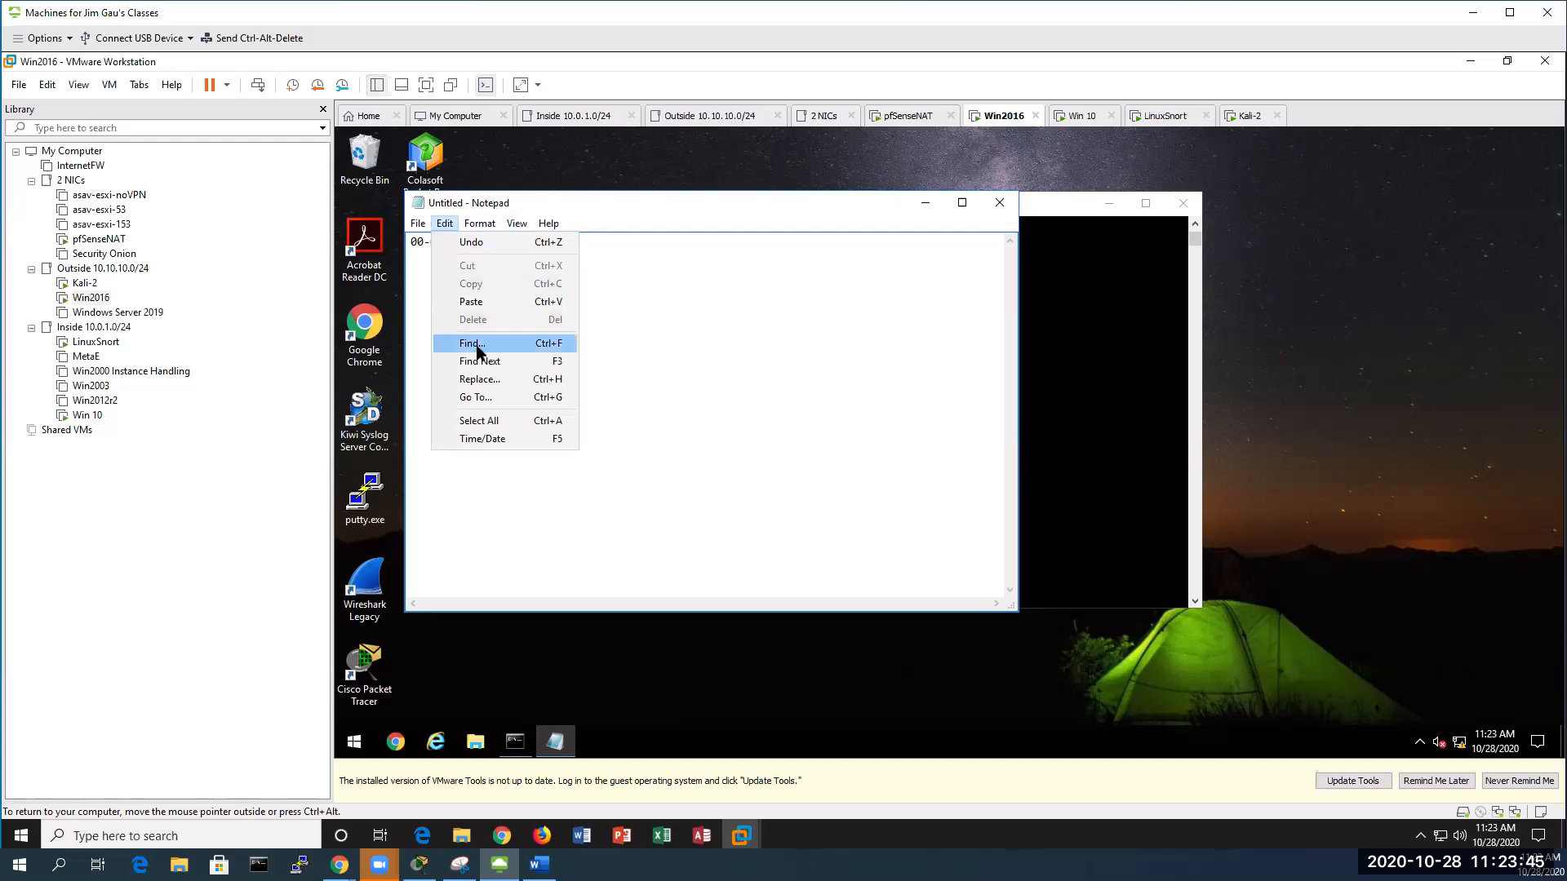
click(501, 381)
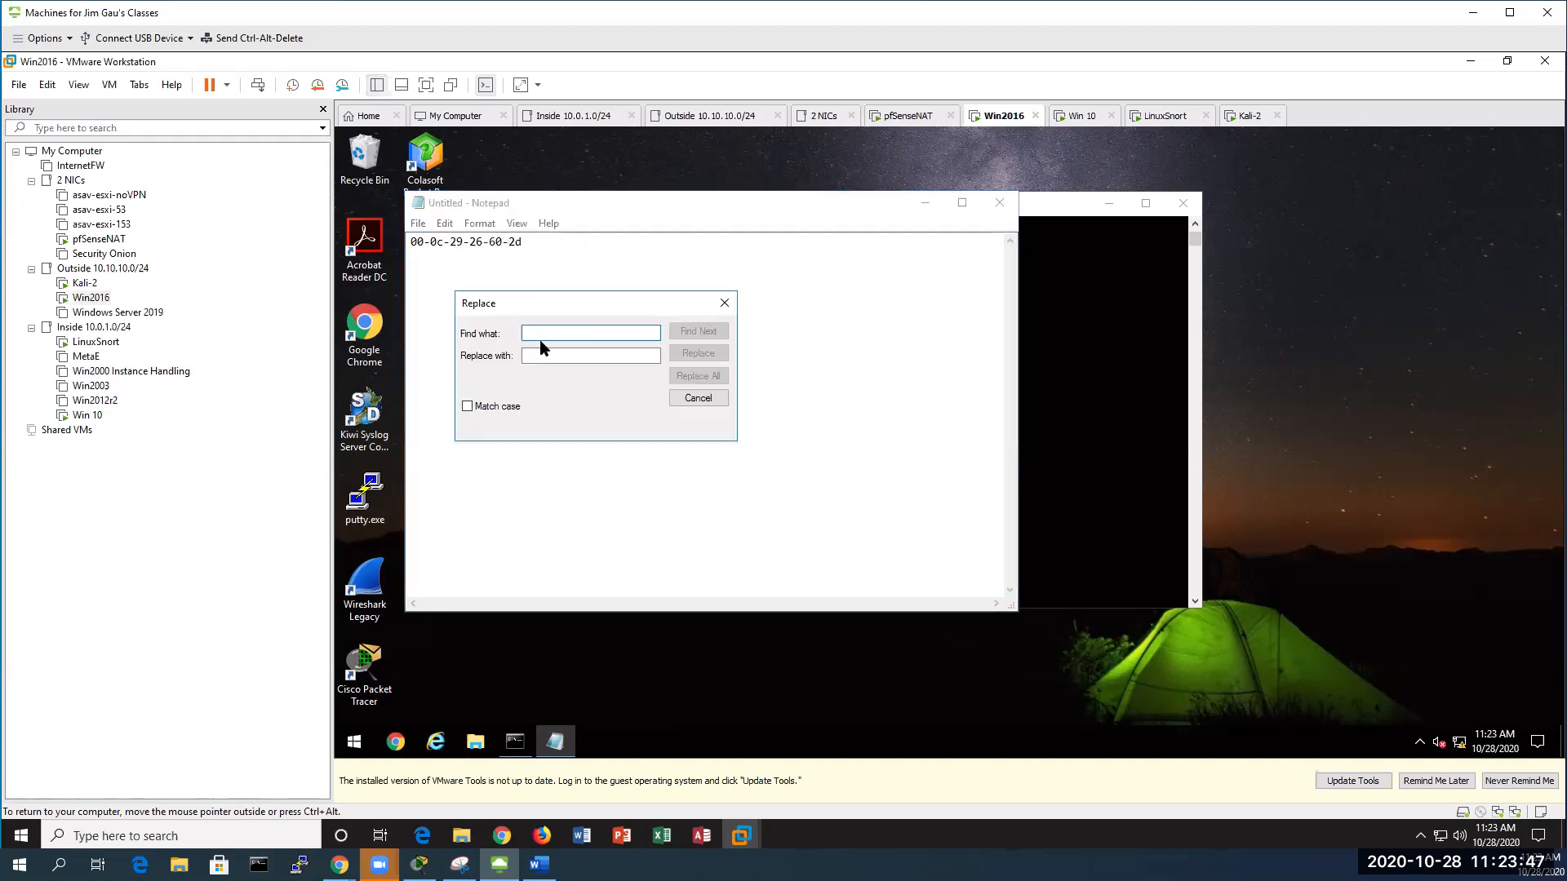
text(-)
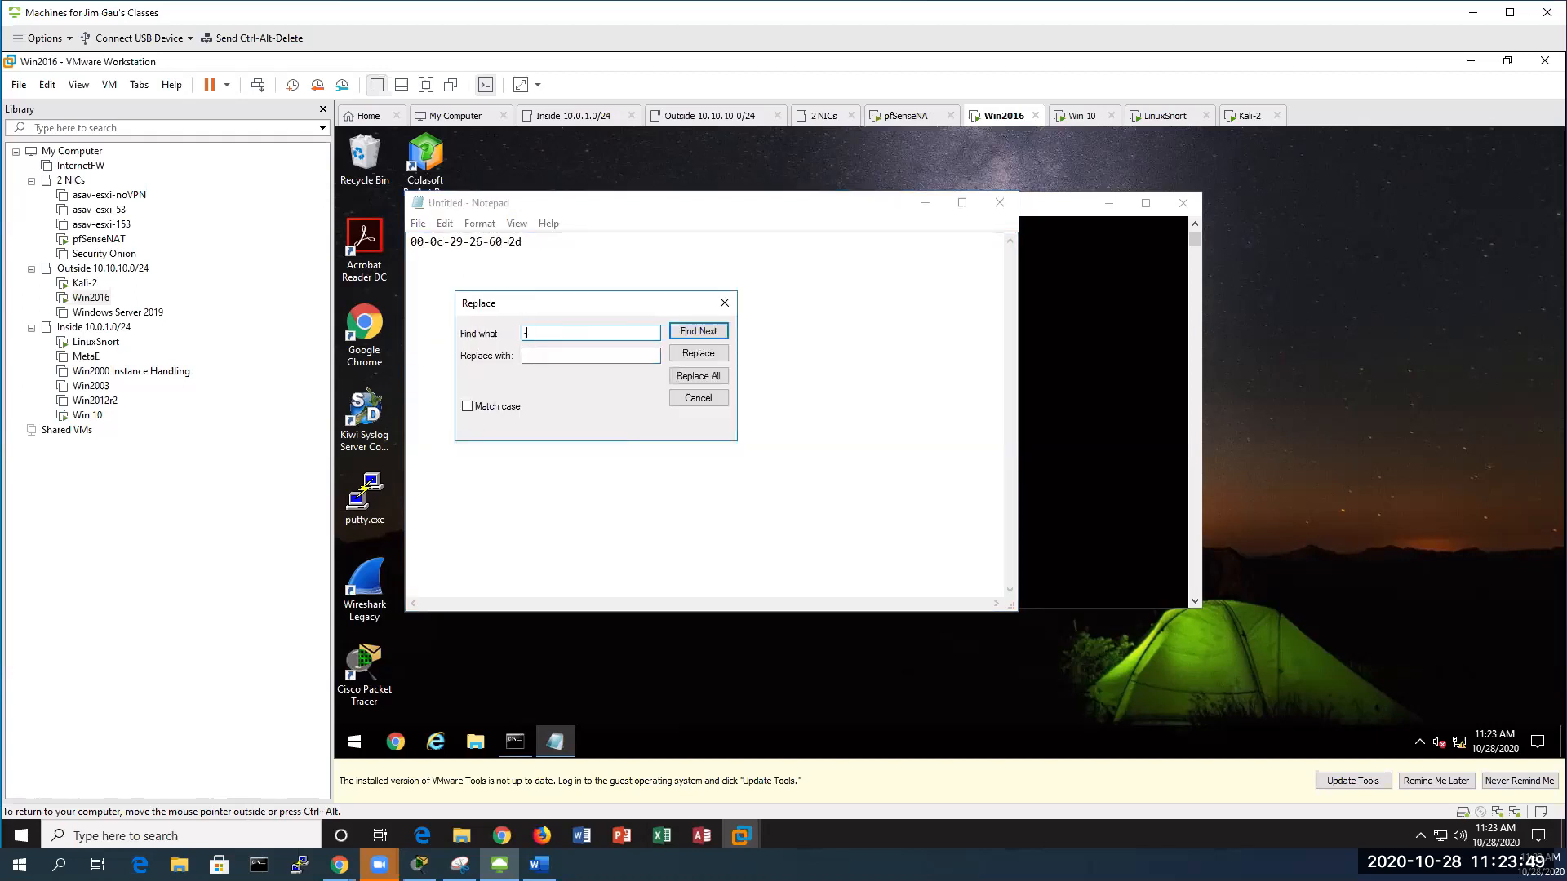
click(532, 356)
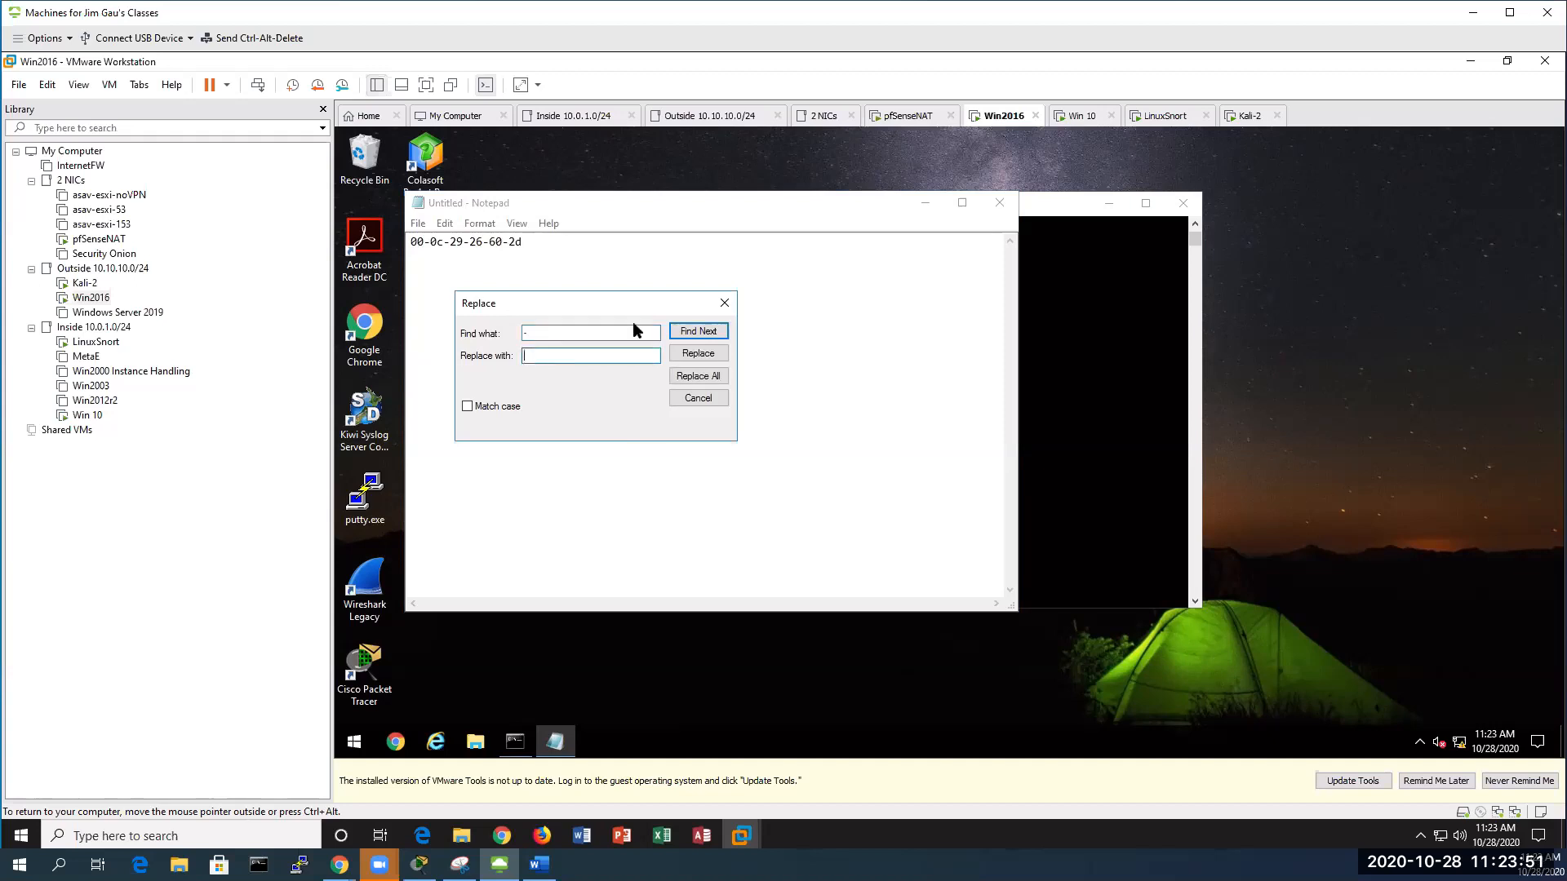
text(:)
click(707, 382)
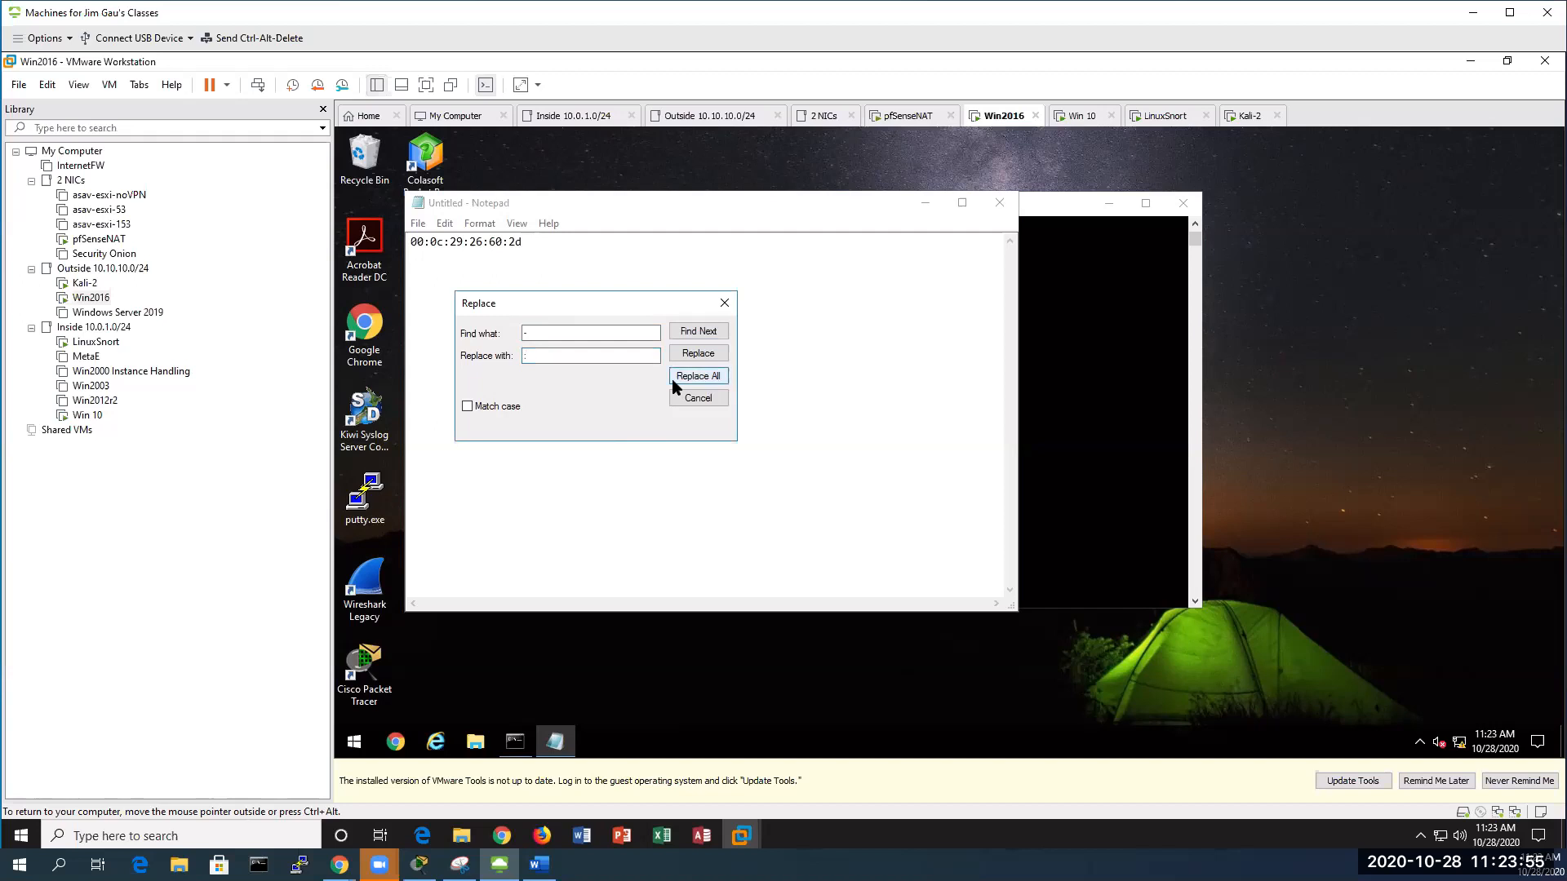
click(724, 302)
Copy 00:0c:29:26:60:2d, minimize Notepad and the console, and launch Colasoft Packet Builder
key(ctrl+a)
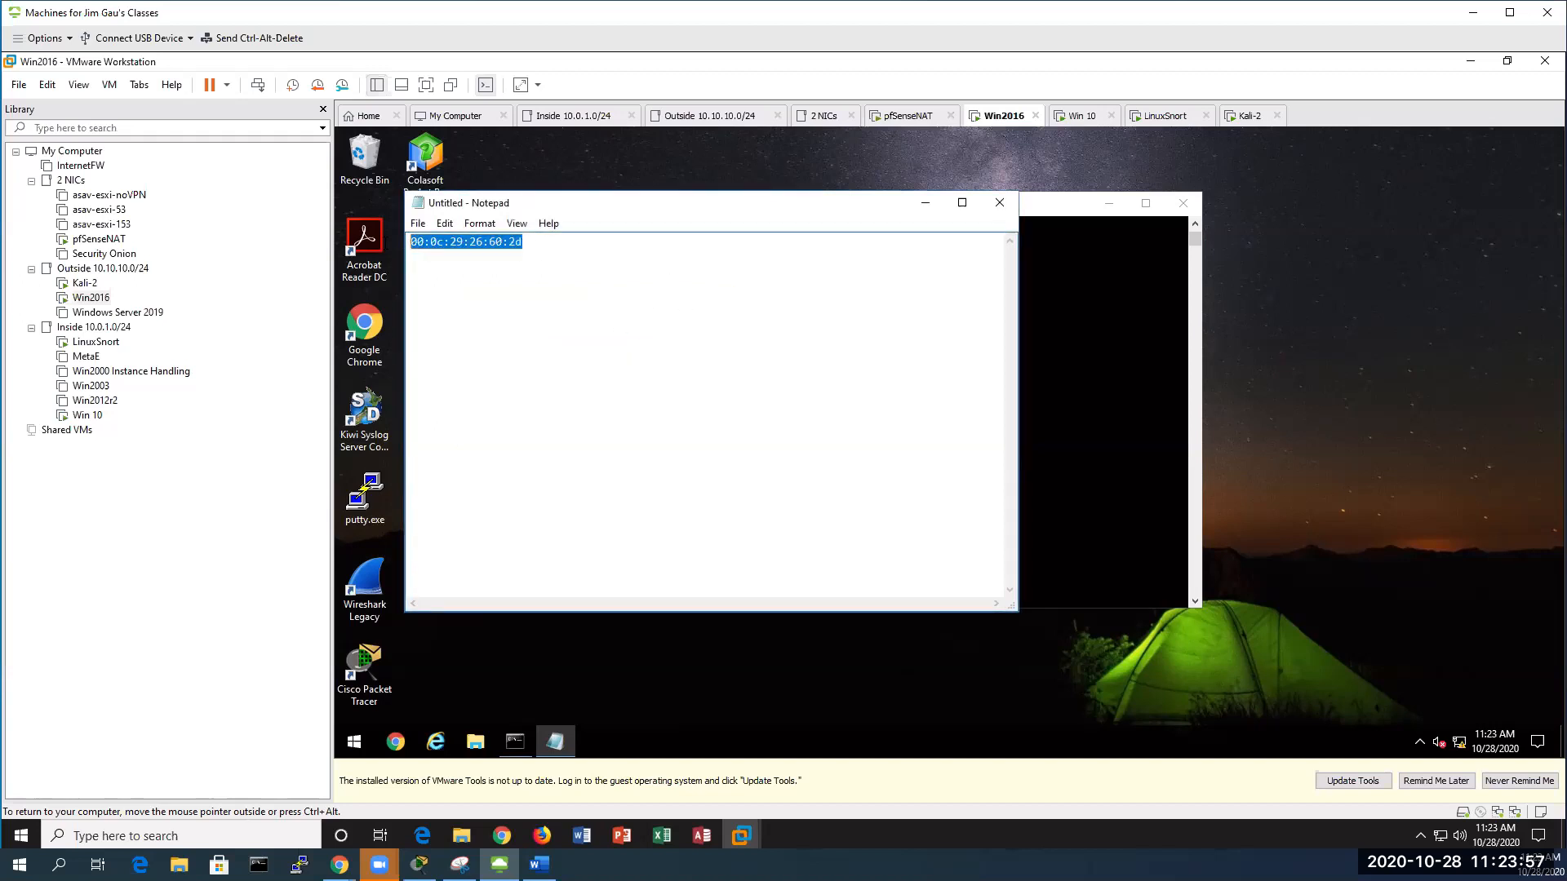
right_click(474, 243)
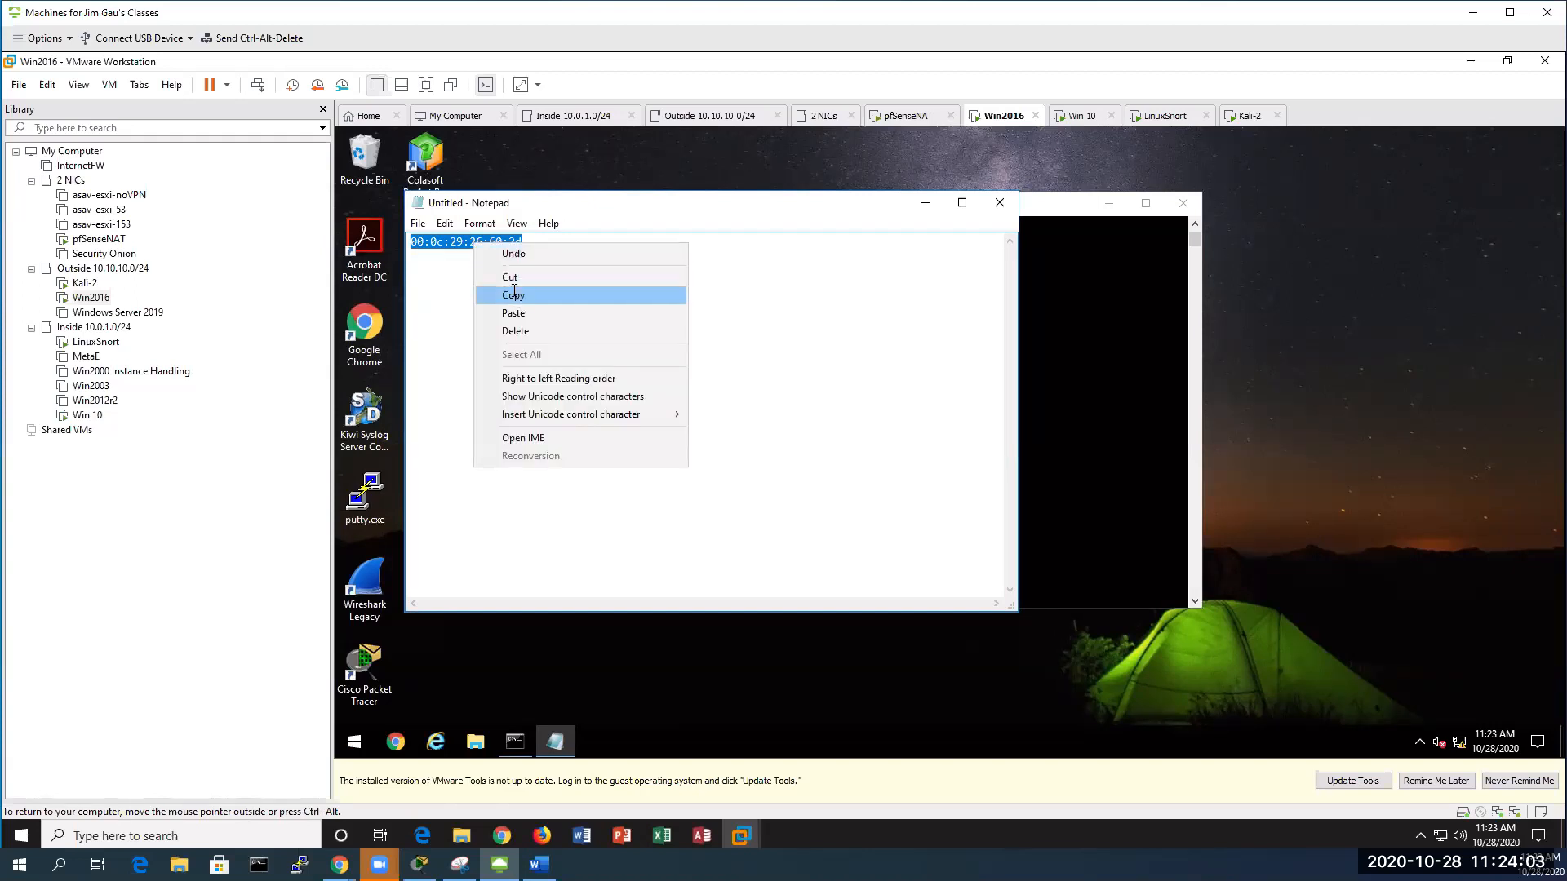
click(514, 294)
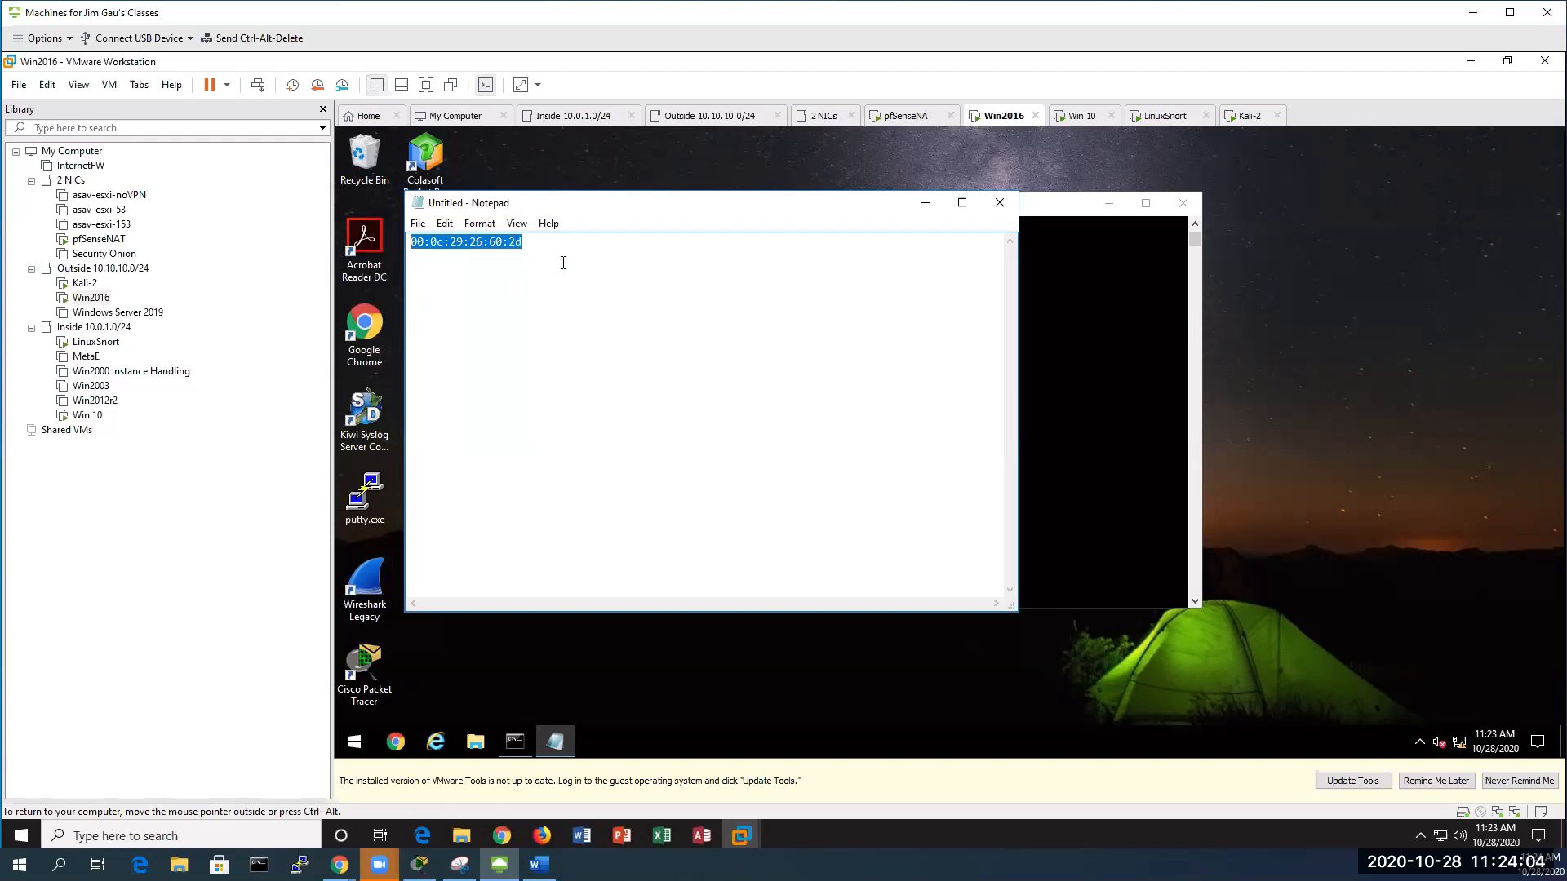
click(921, 206)
click(1108, 204)
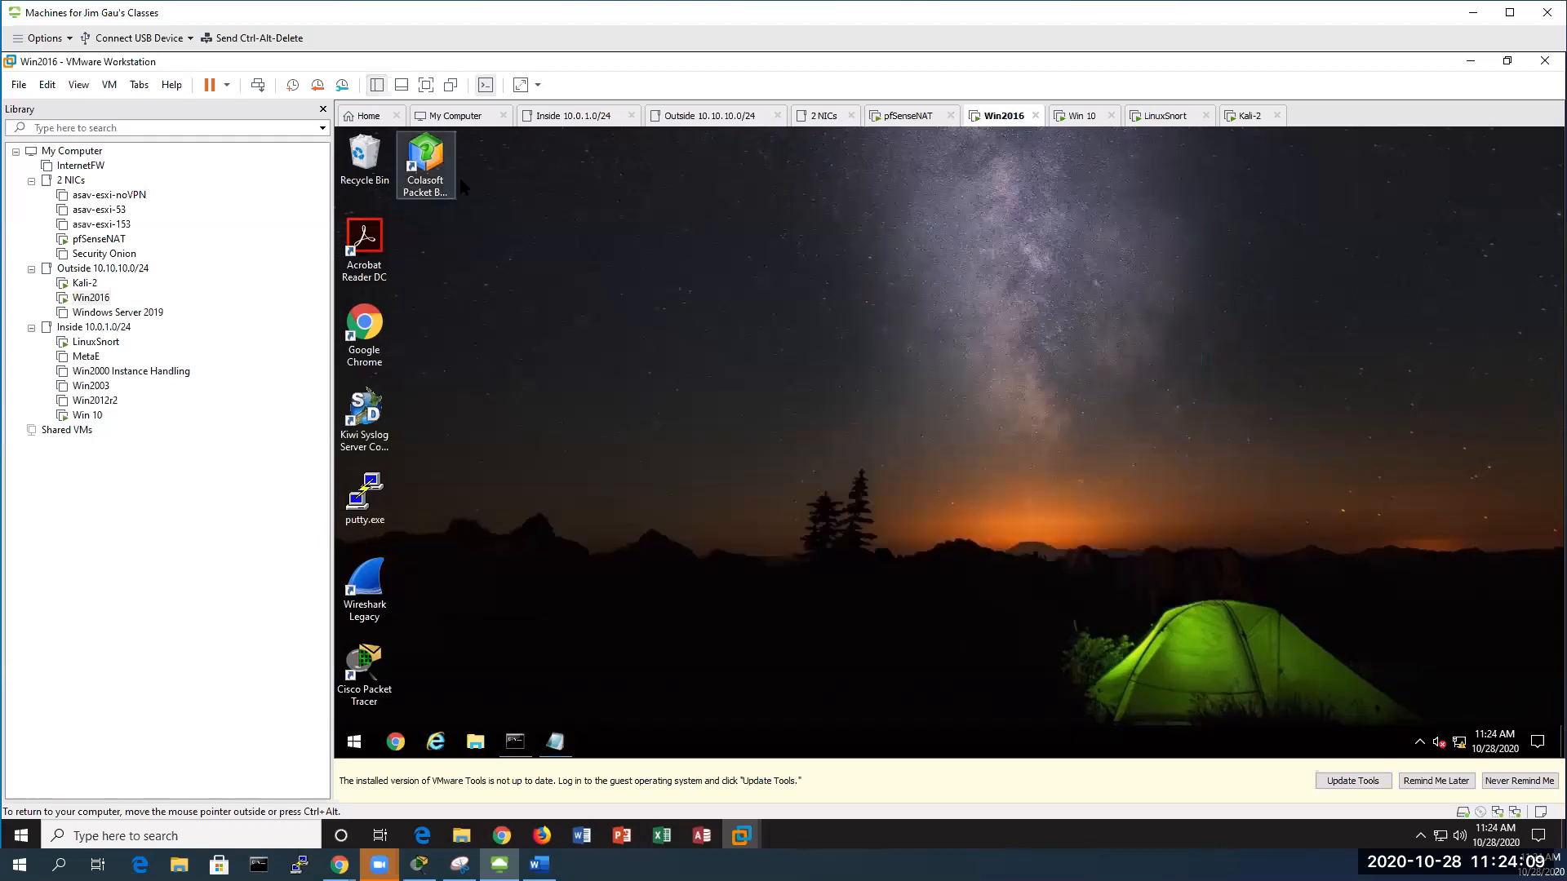
double_click(427, 167)
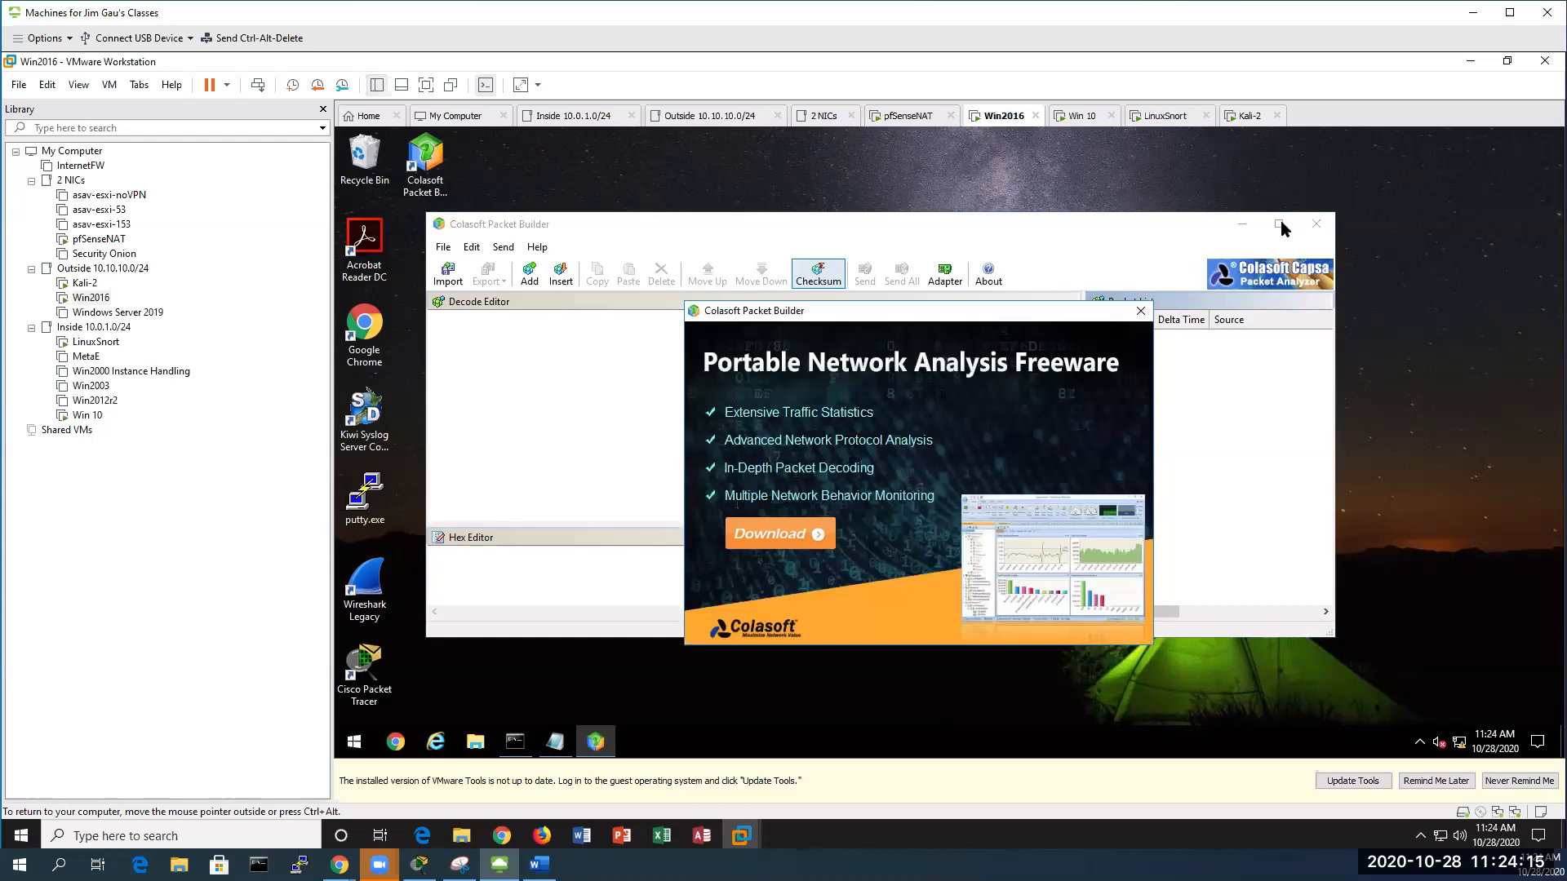
Dismiss the Colasoft freeware splash and maximize the Packet Builder window
click(1140, 310)
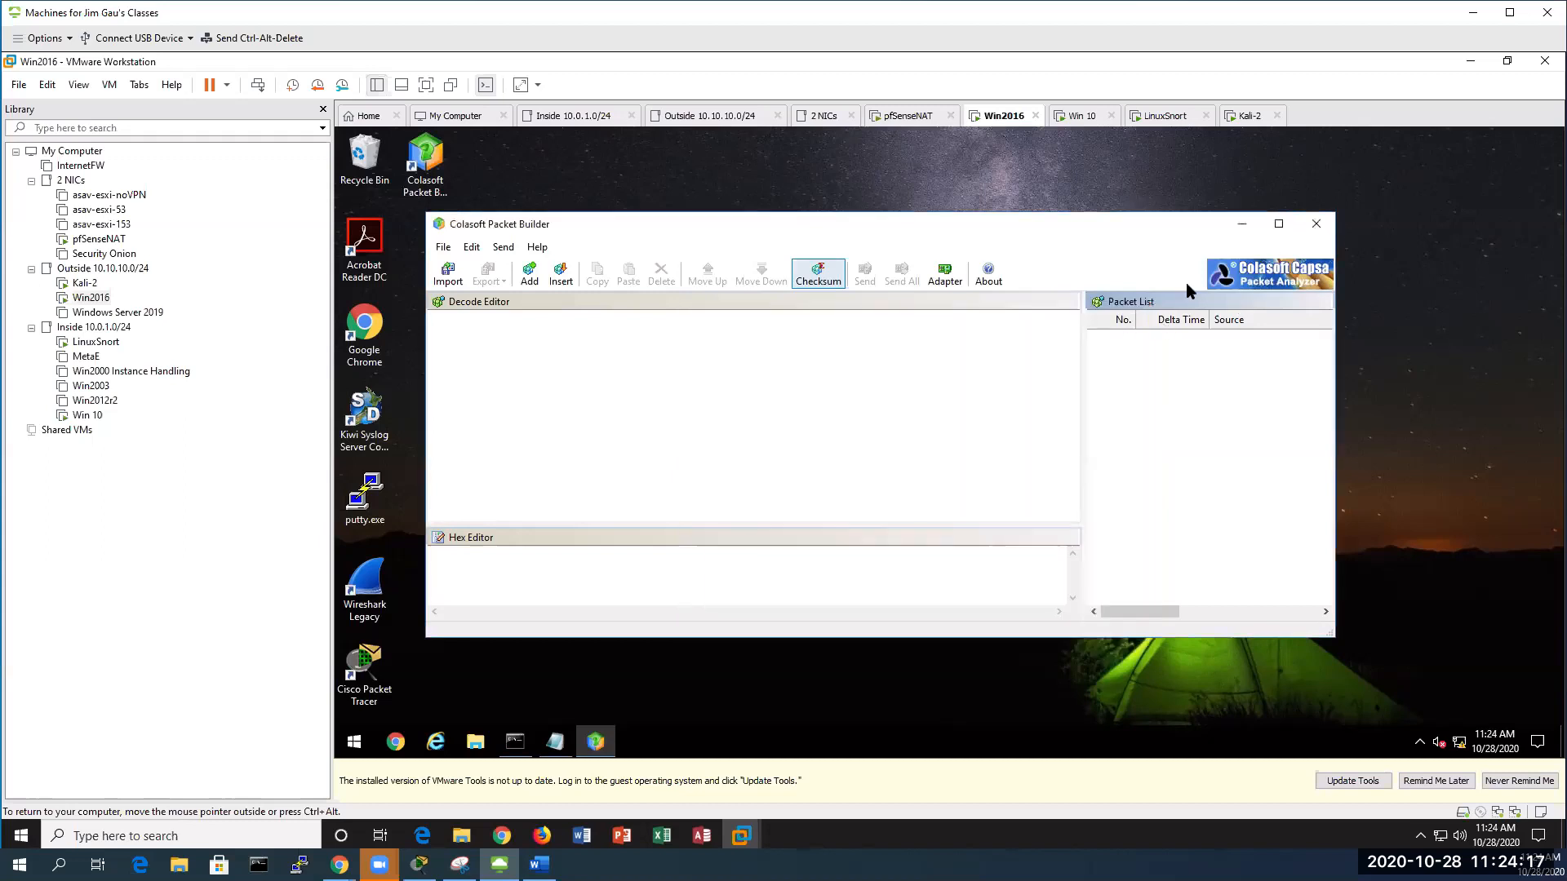
click(1279, 224)
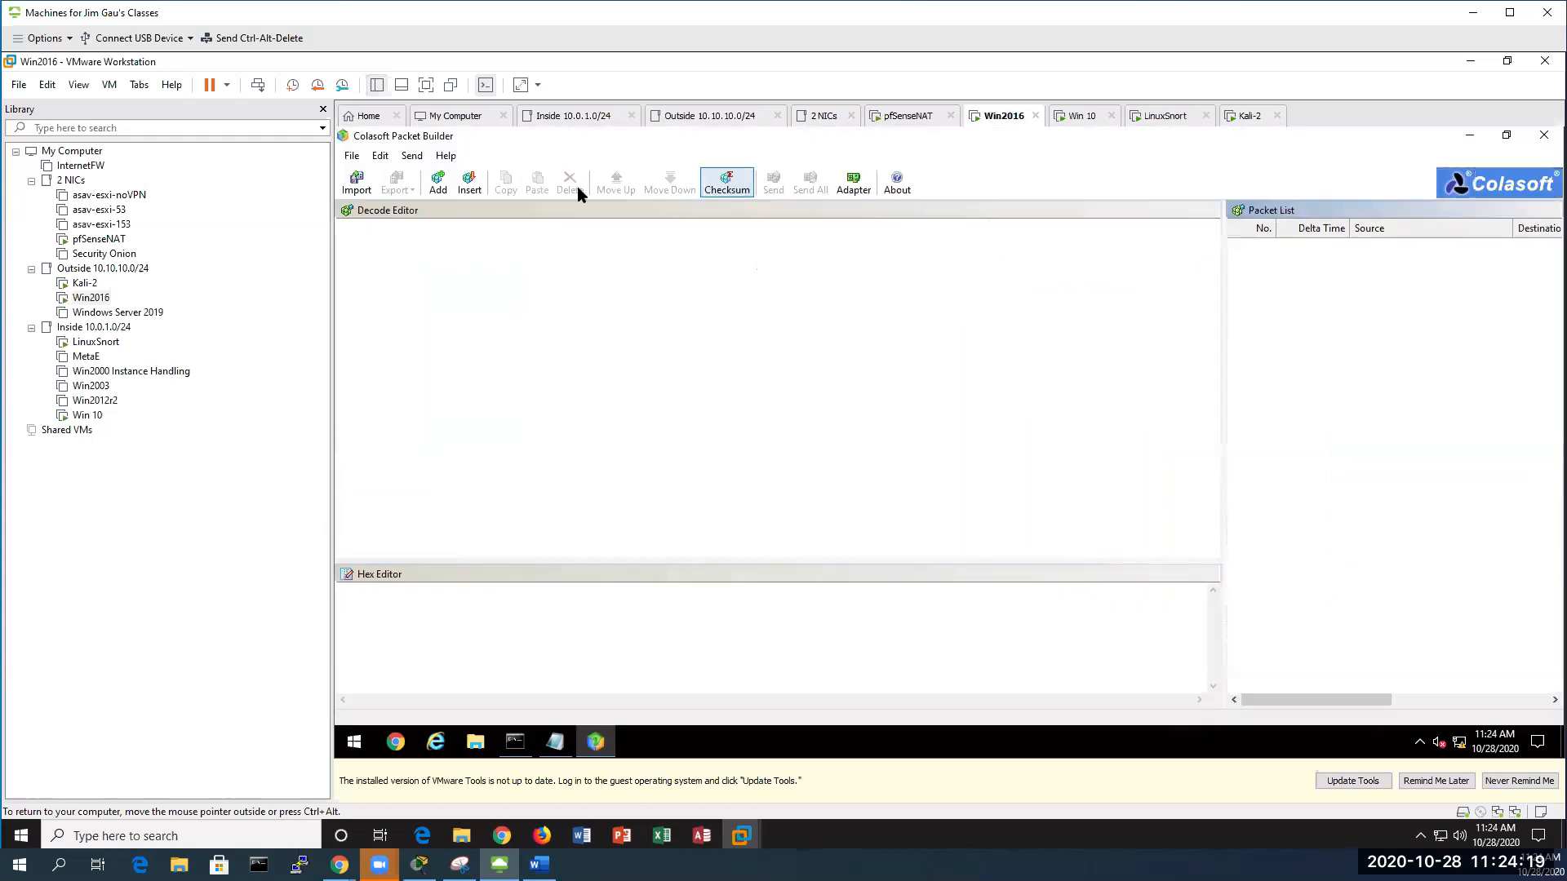
Import the SlammerPacket.cap capture from the Downloads folder
click(351, 156)
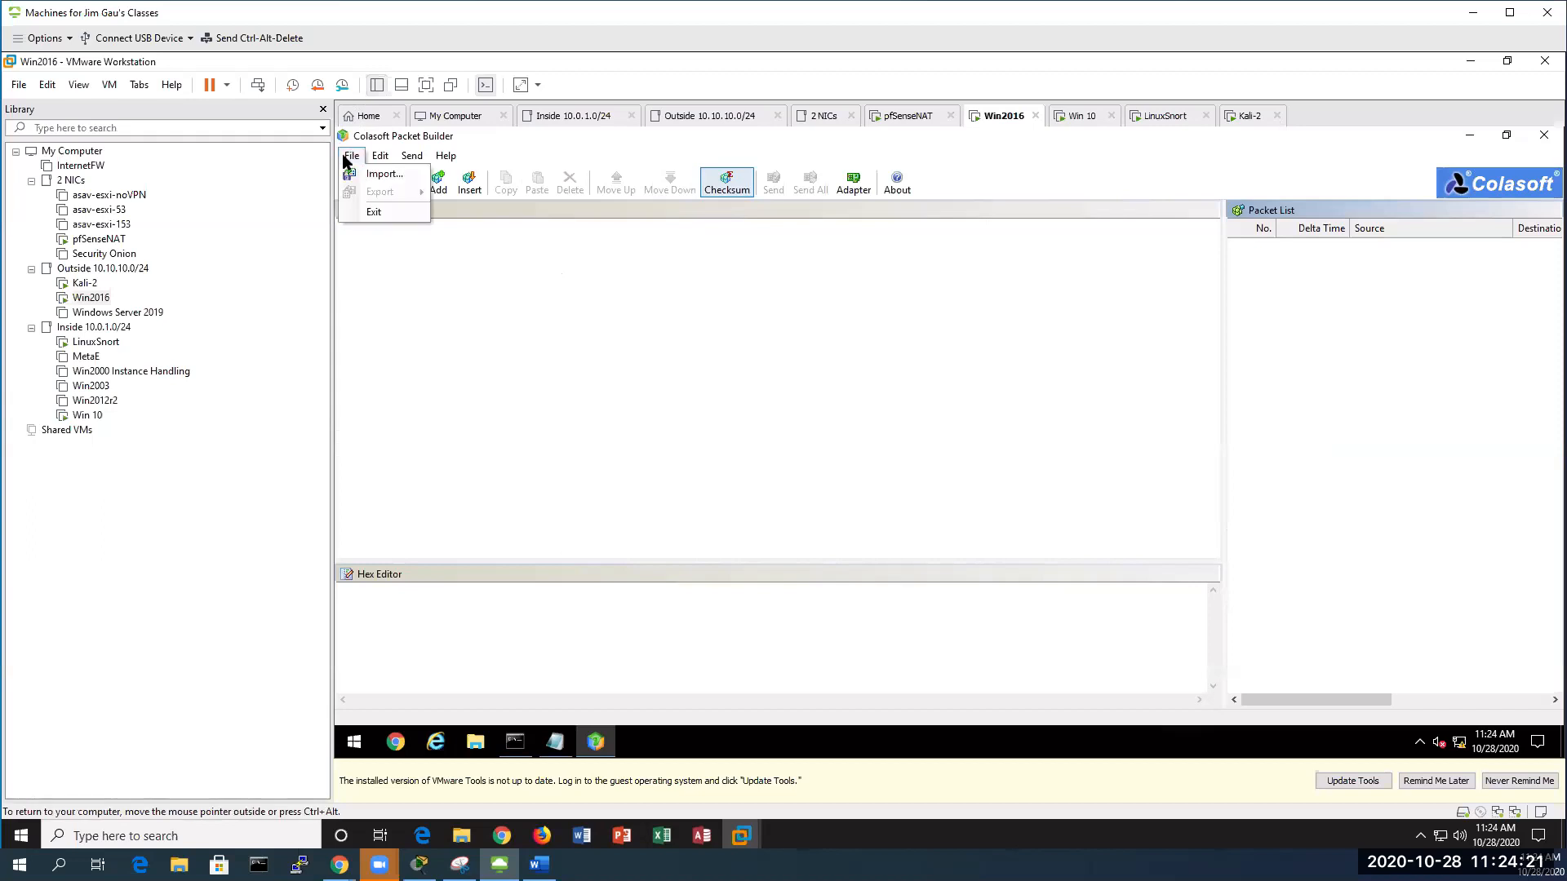
mouse_move(381, 156)
click(374, 174)
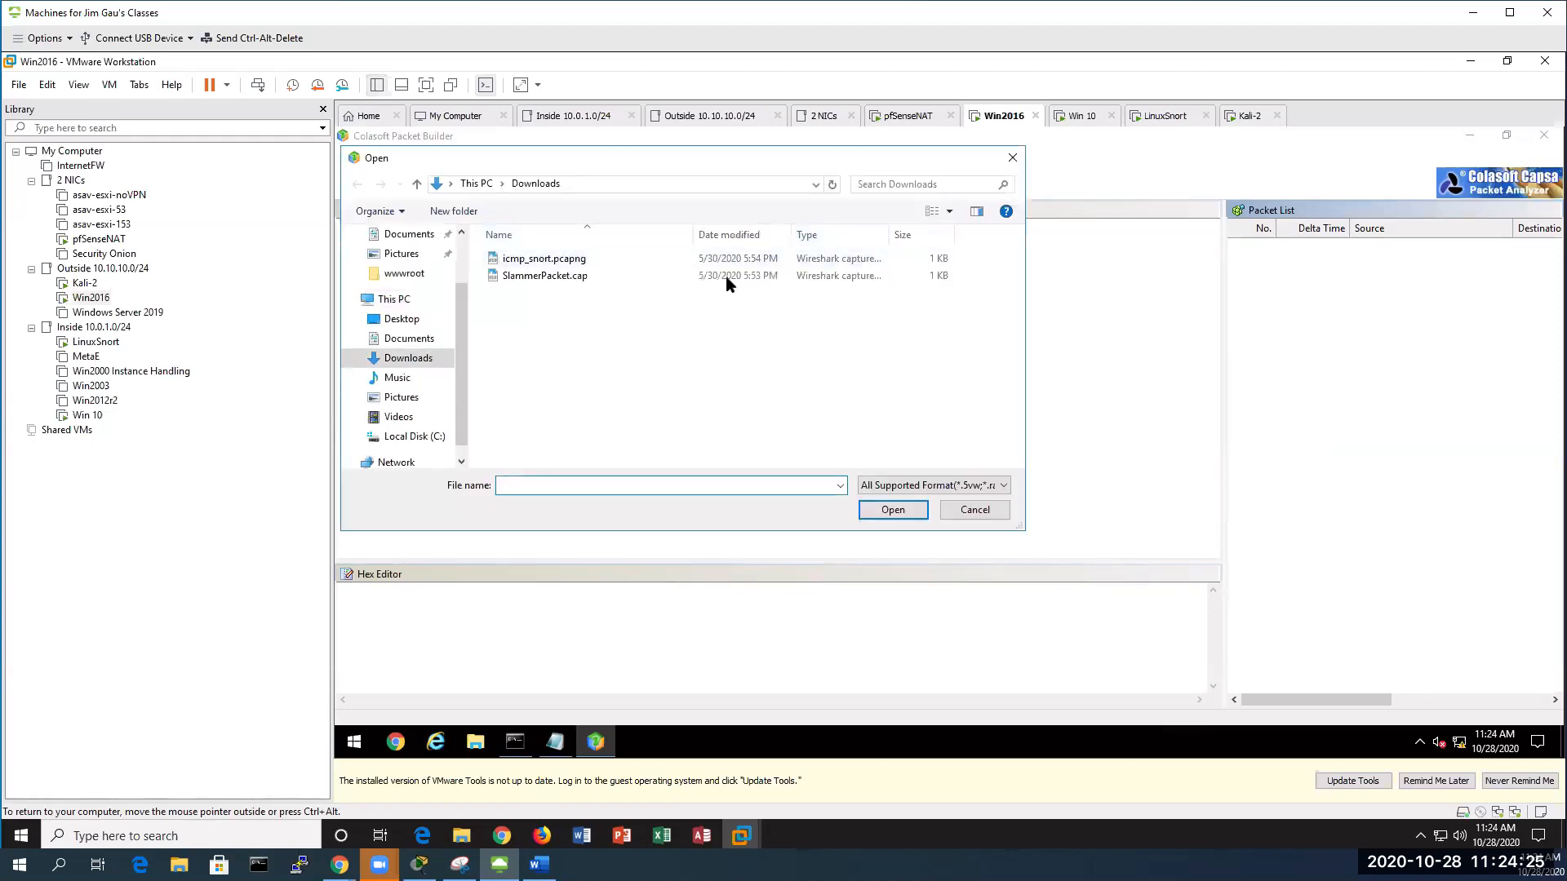
click(526, 279)
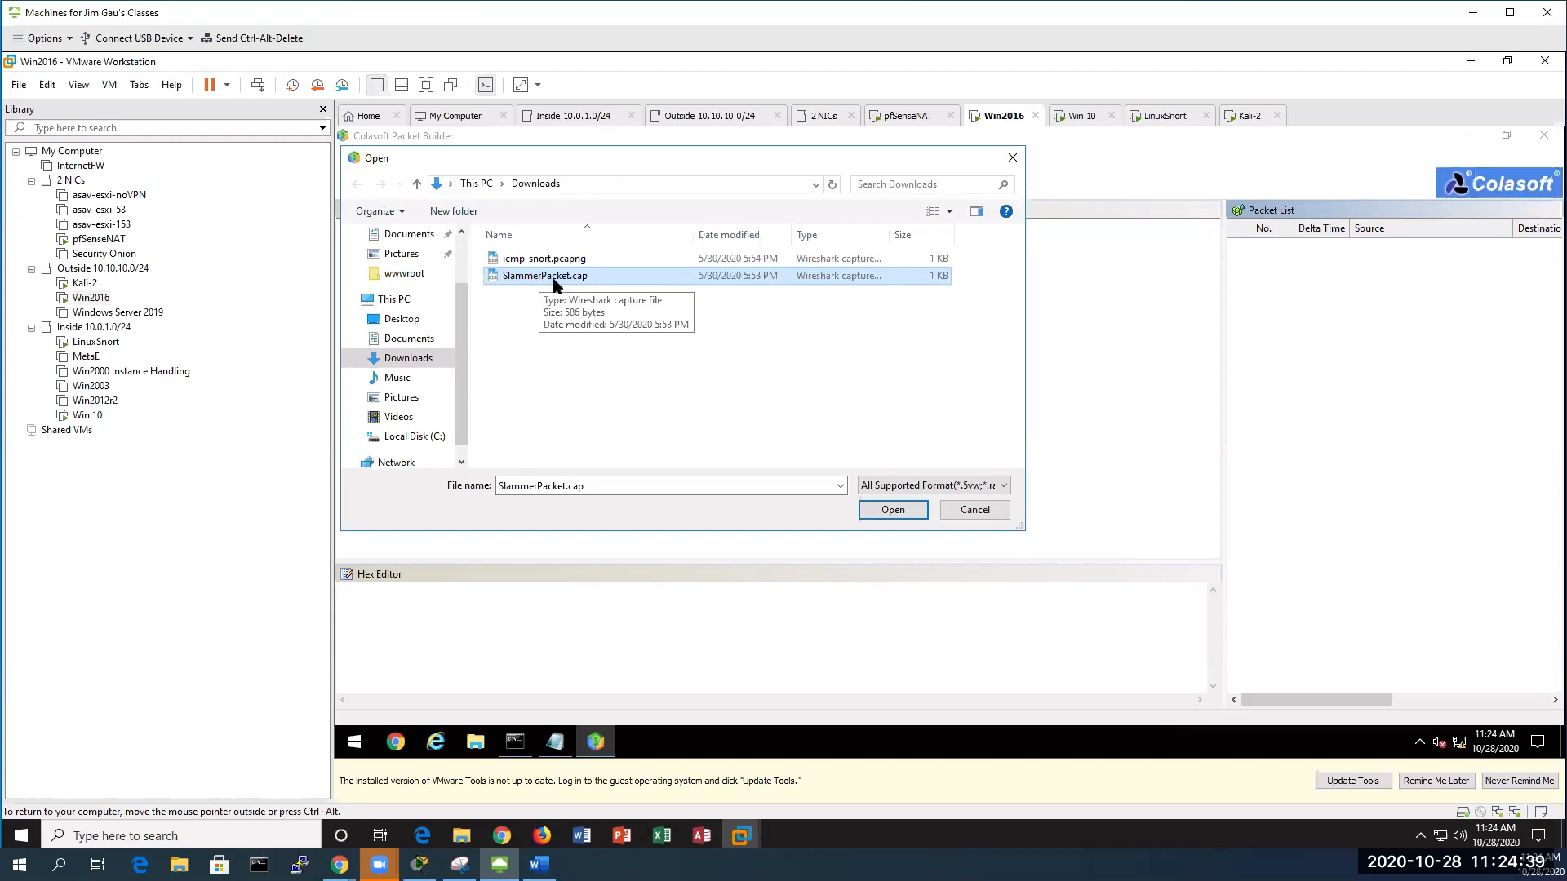
click(891, 510)
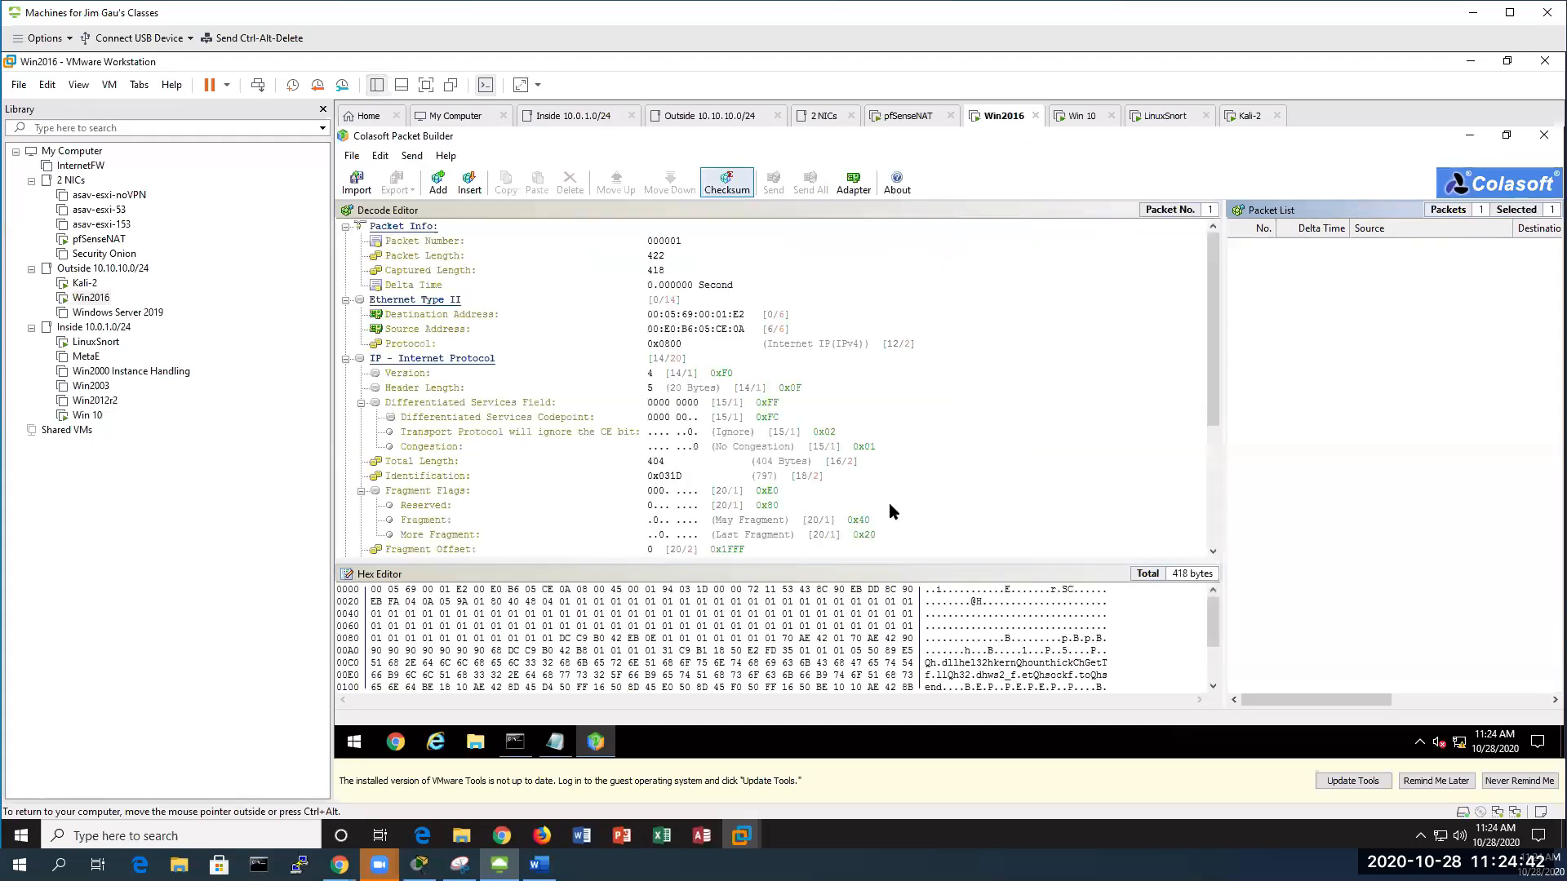
Change the source MAC's last byte to 16, making it 00:E0:B6:05:CE:16
click(750, 330)
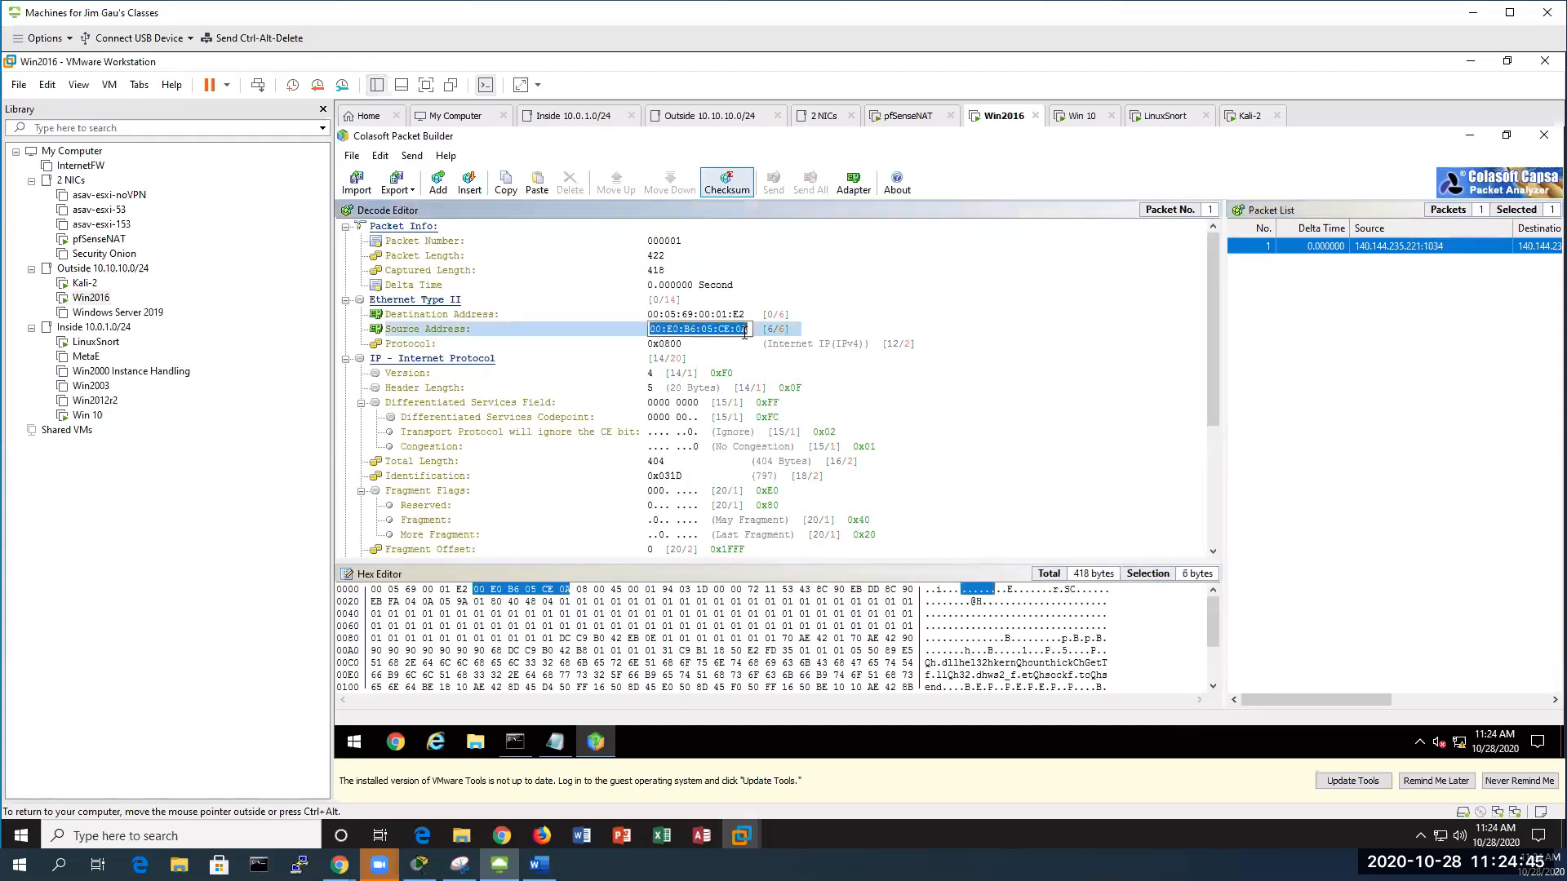
click(745, 330)
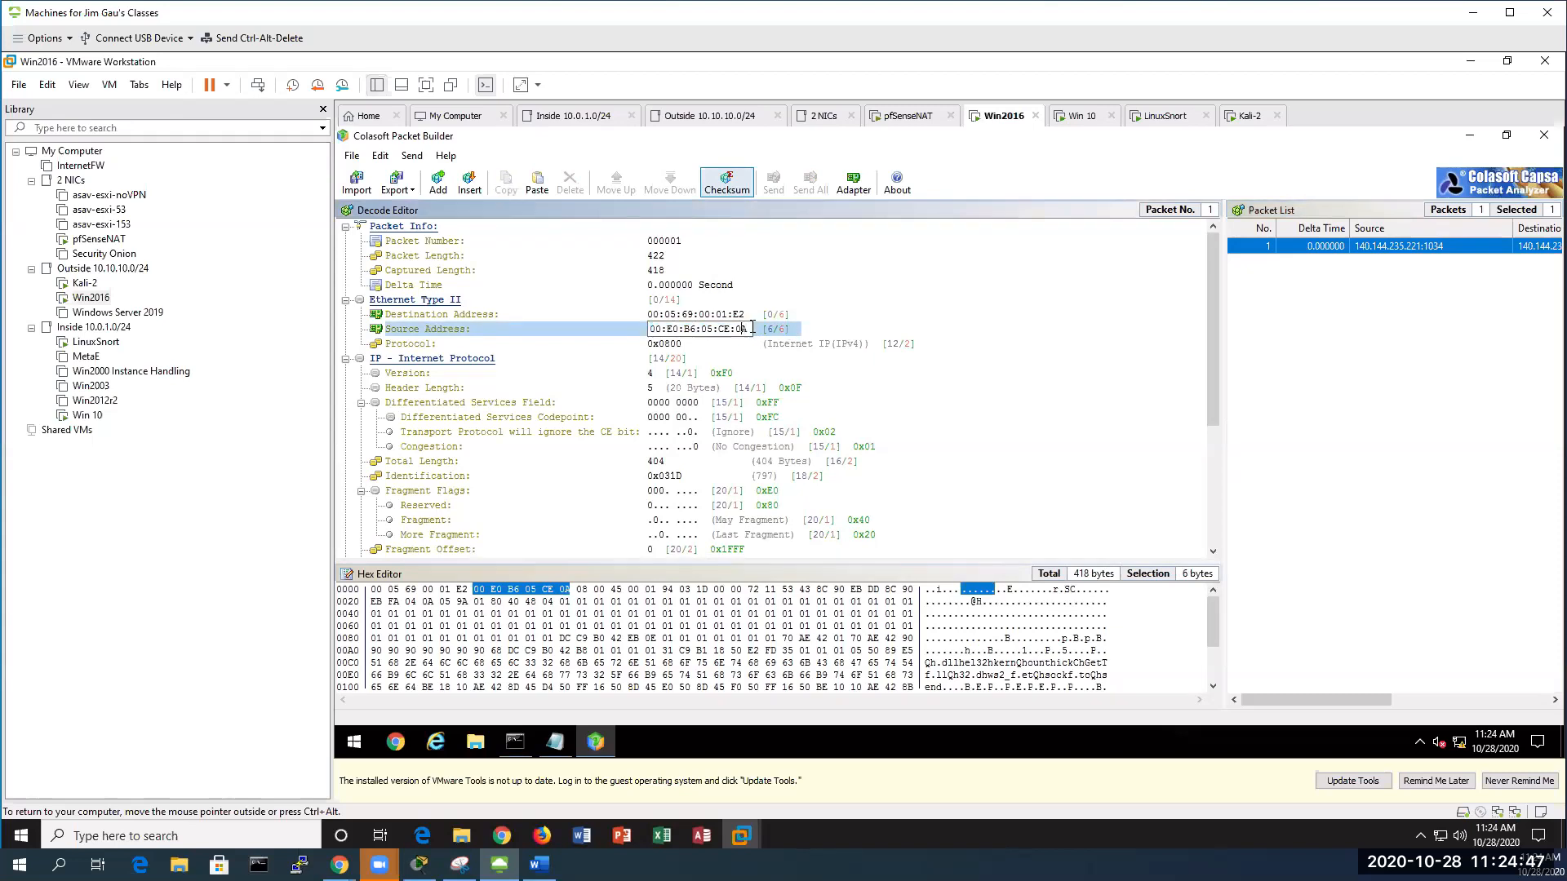
key(BackSpace)
key(BackSpace)
text(16)
key(Return)
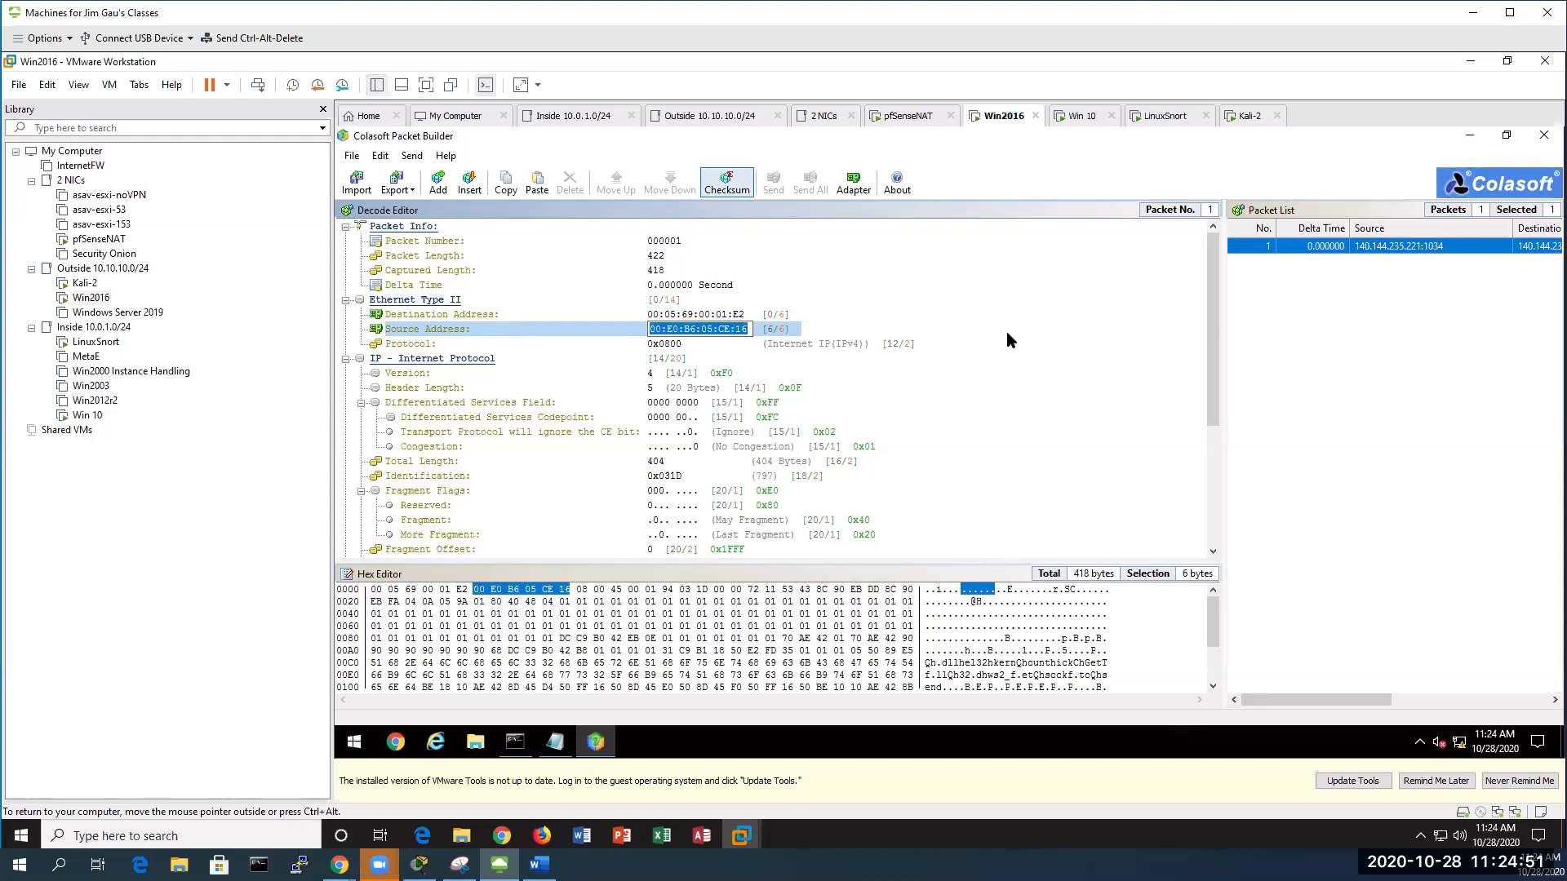
Replace the destination MAC with the copied 00:0C:29:26:60:2D
key(Up)
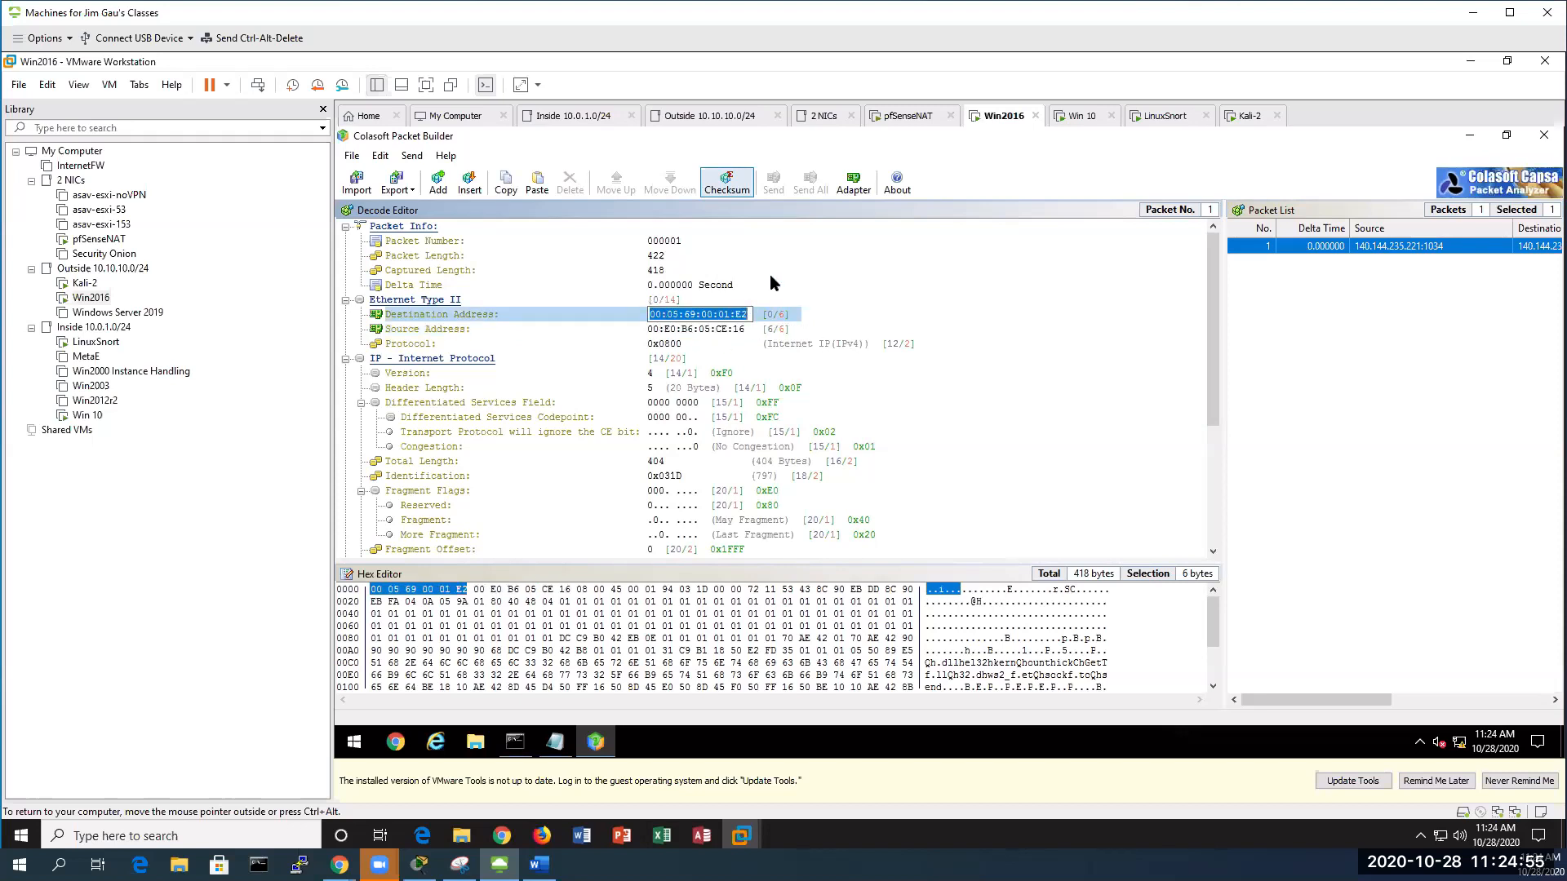
key(Delete)
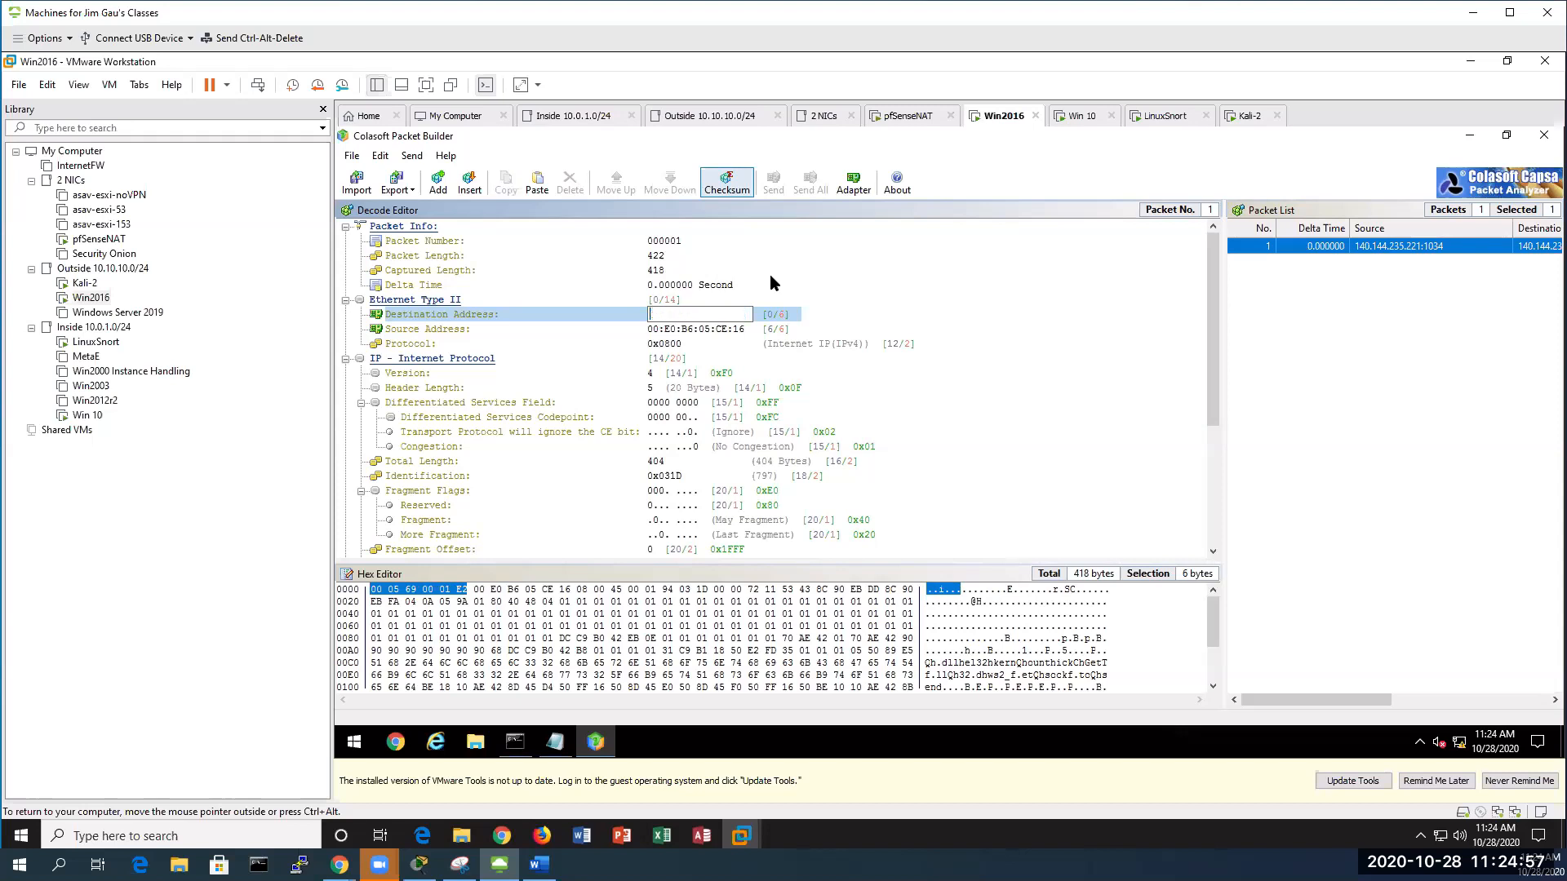
right_click(669, 310)
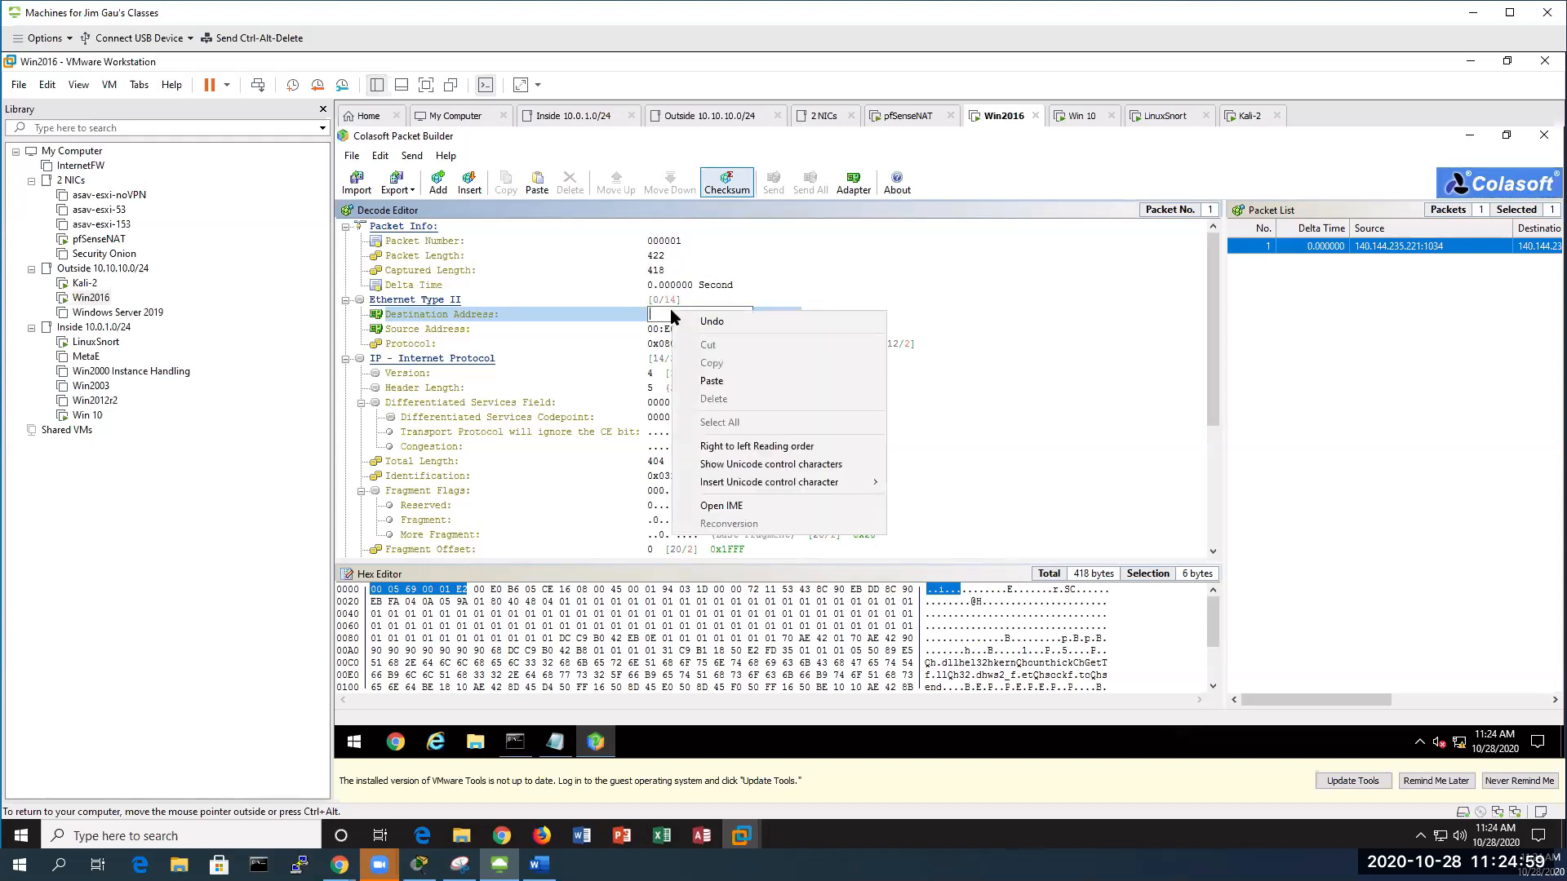
click(710, 381)
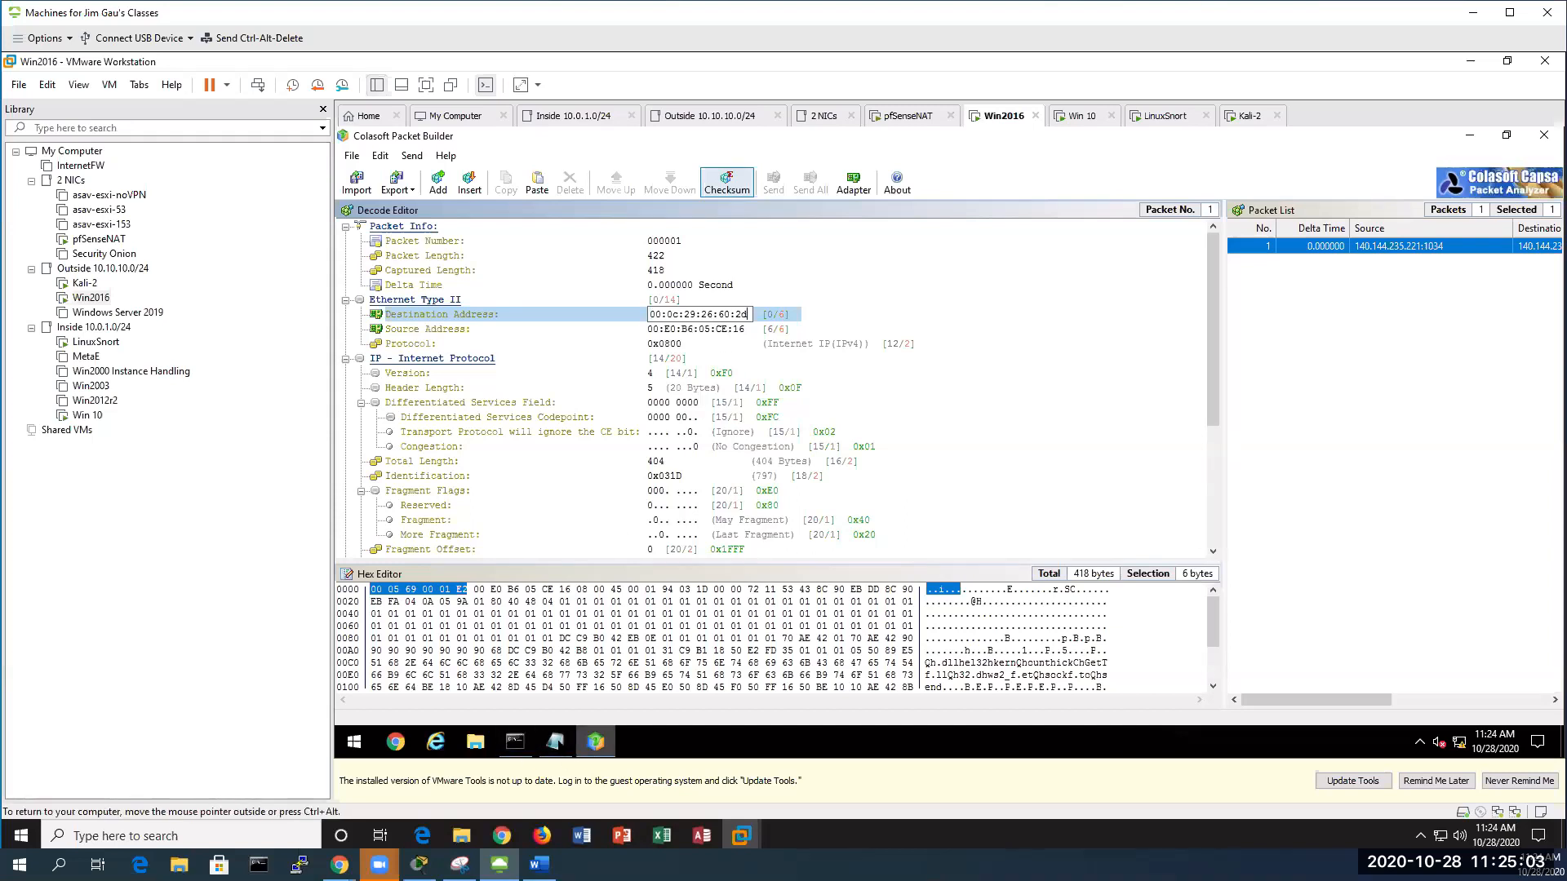
click(555, 741)
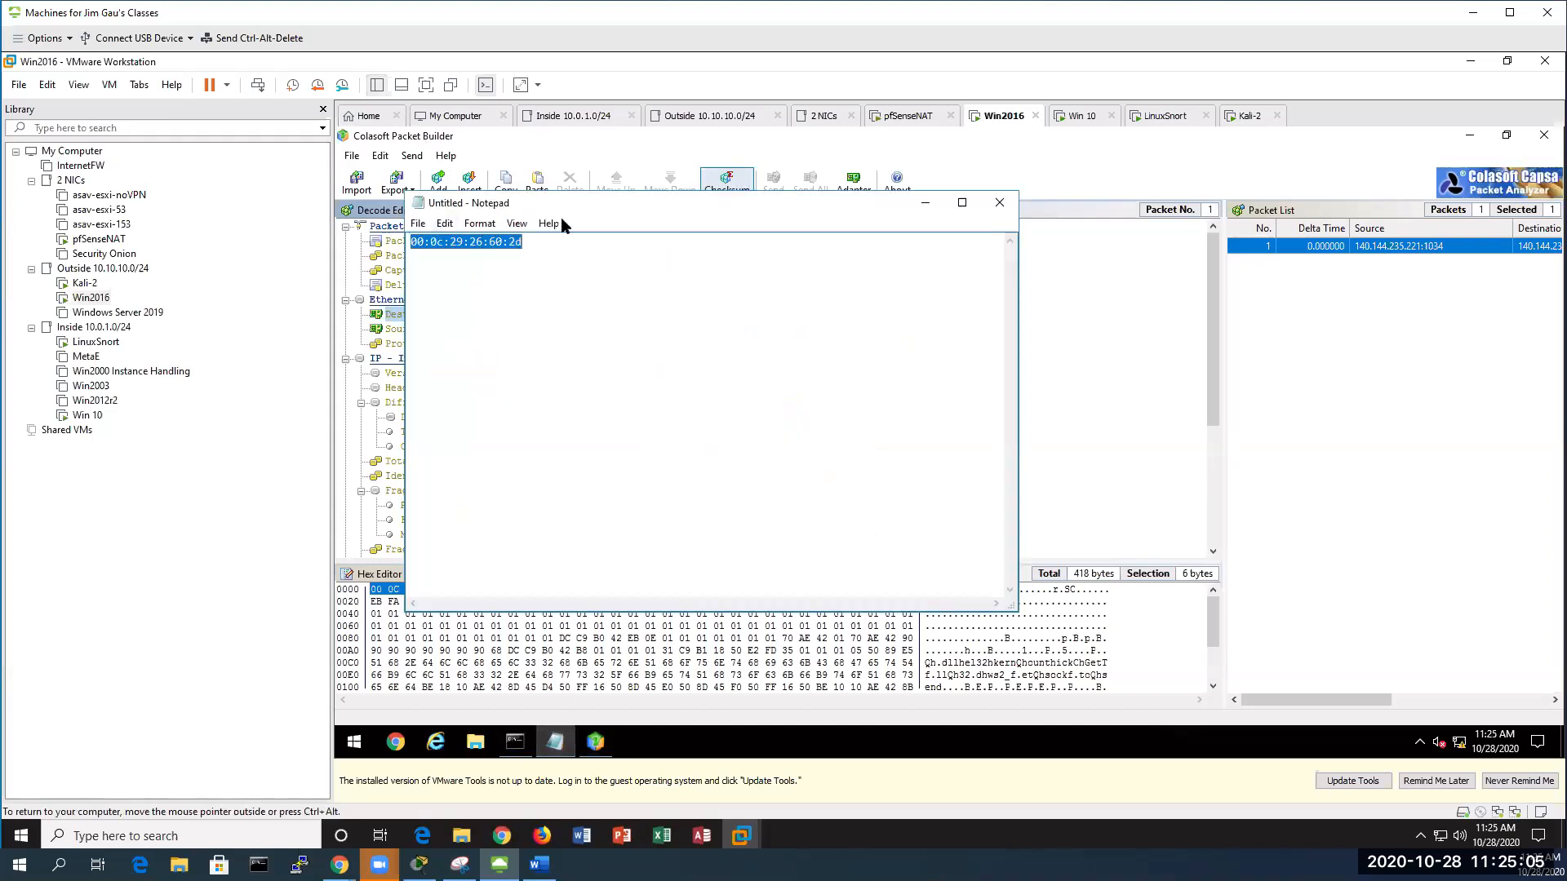
click(926, 203)
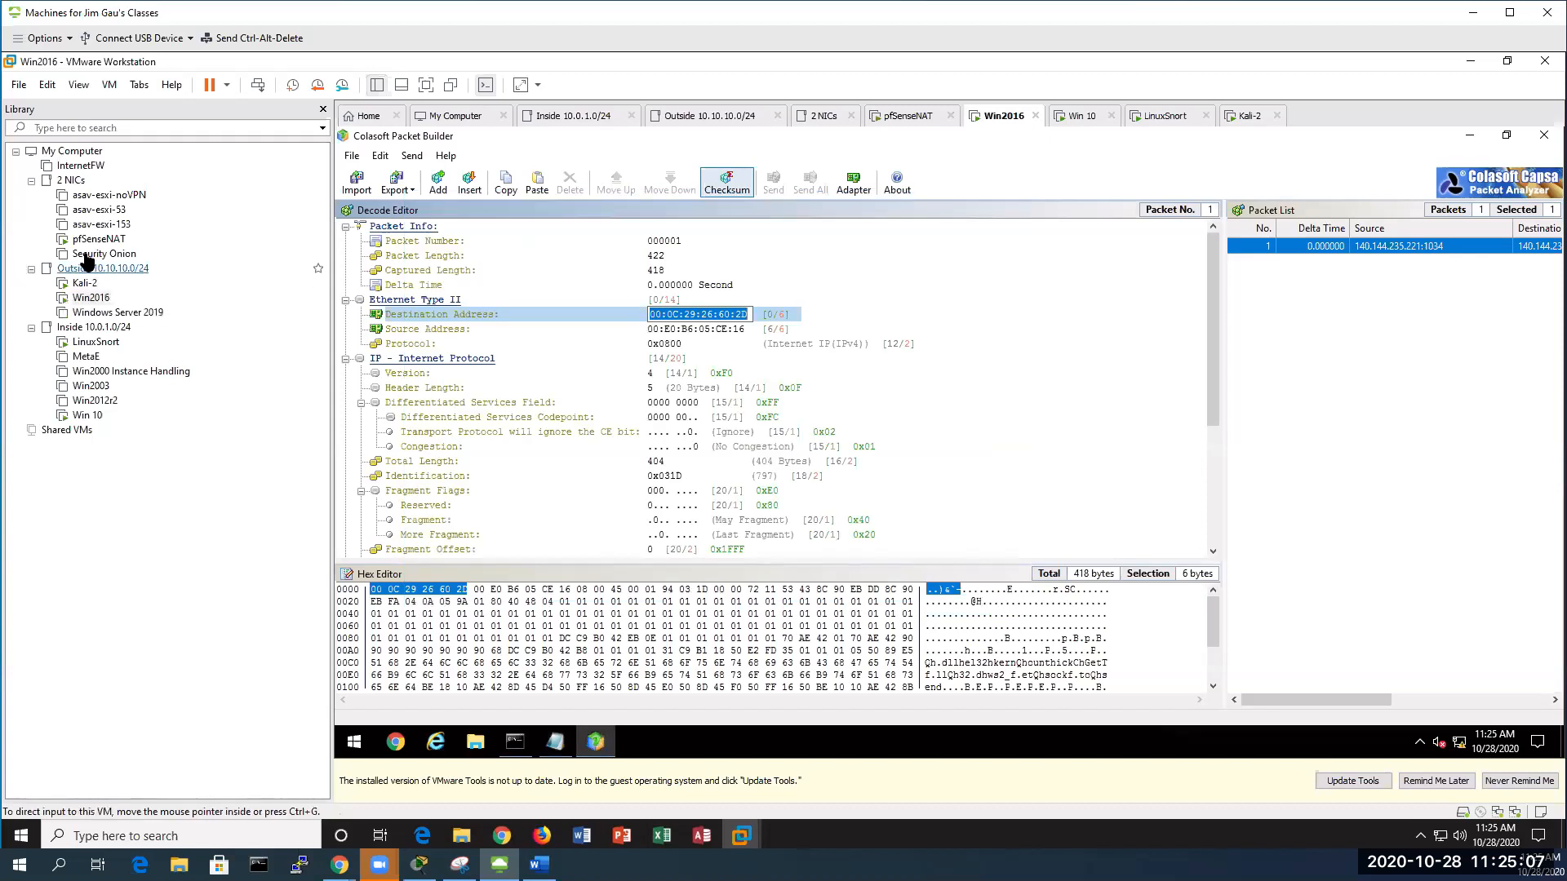
click(888, 321)
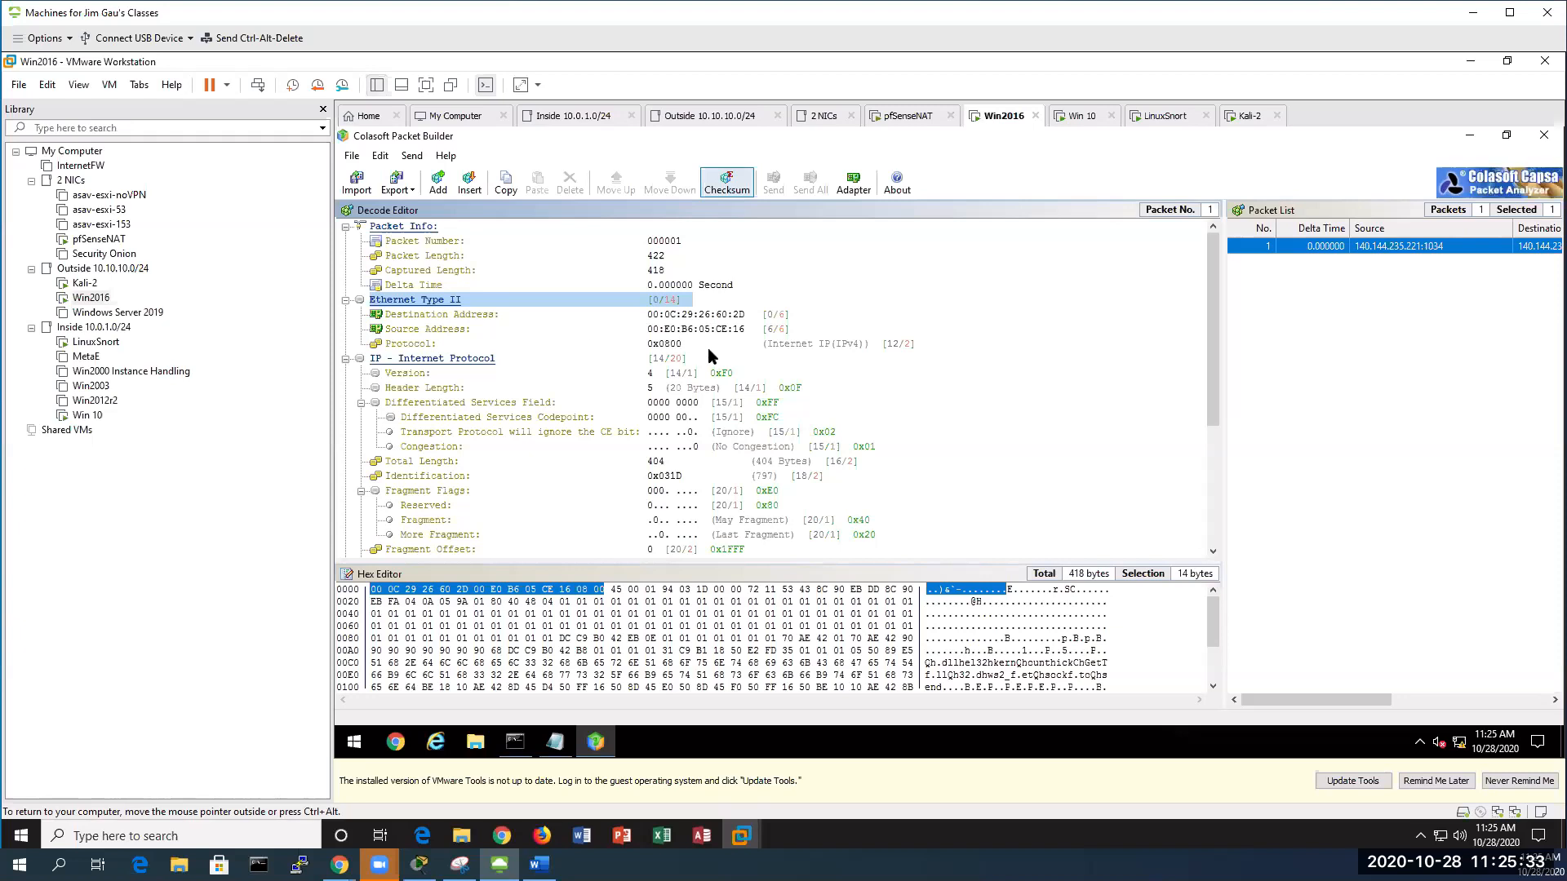
Set the destination IP to 10.10.10.210 and verify the checksum reads 0xB6F2, Correct
scroll(713, 426, down, 2)
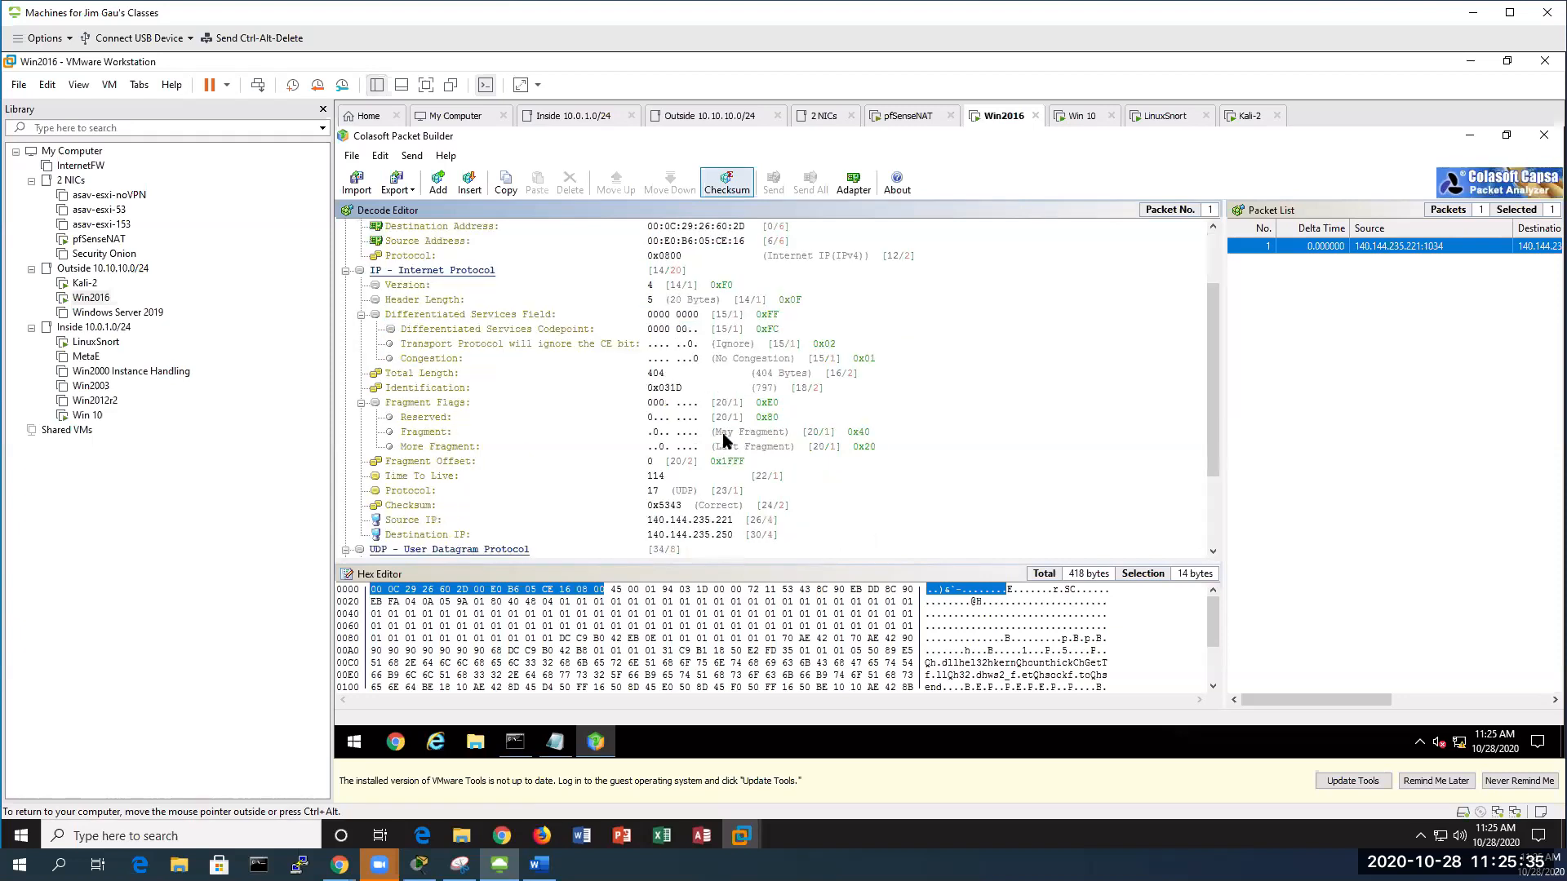
click(708, 536)
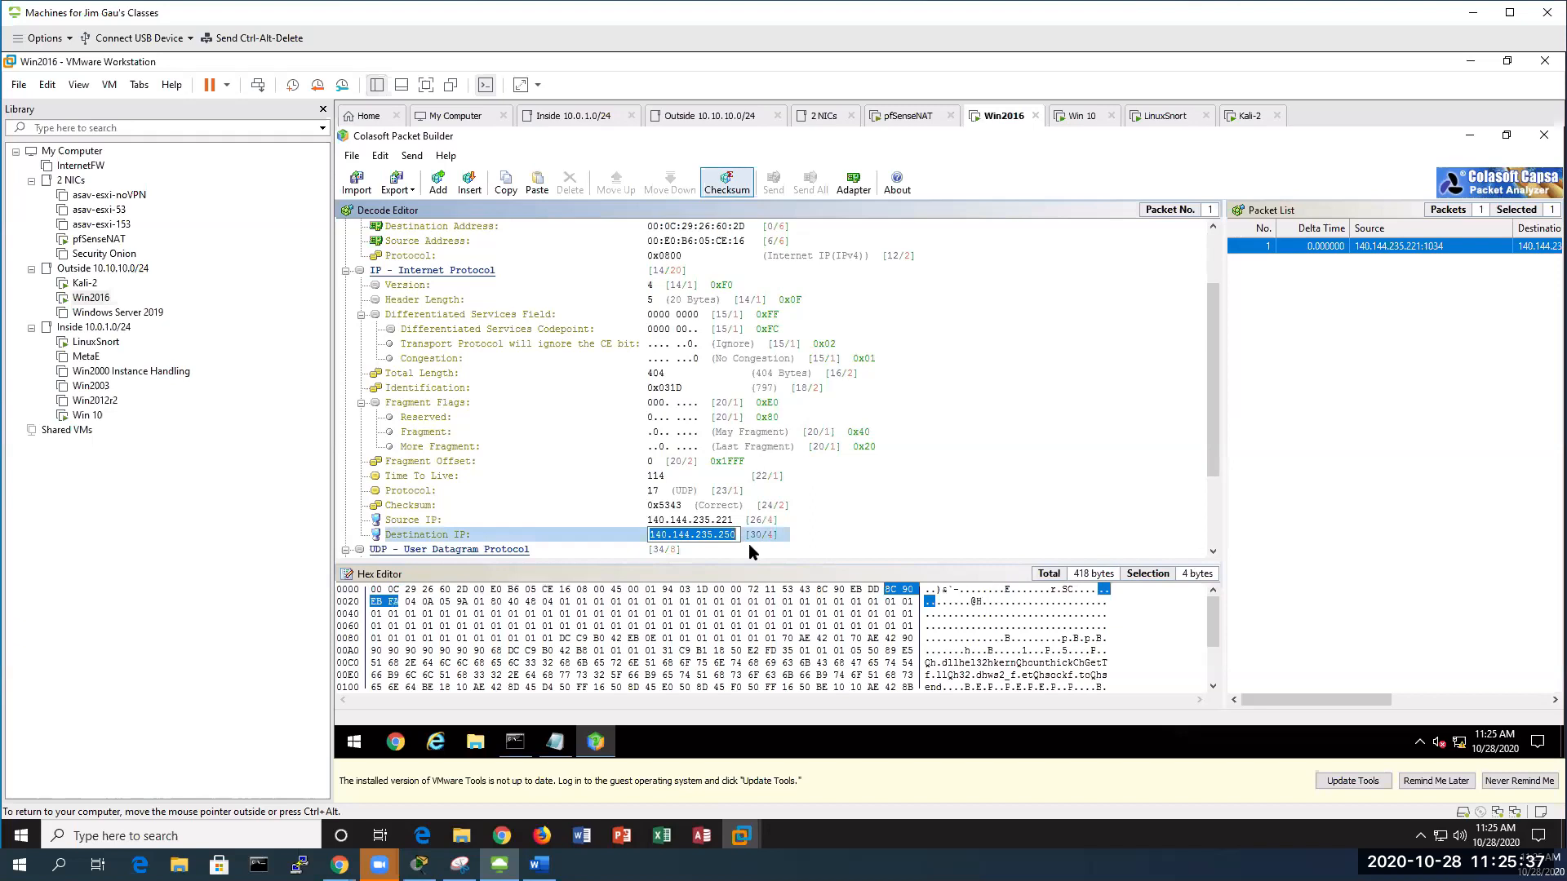
text(10)
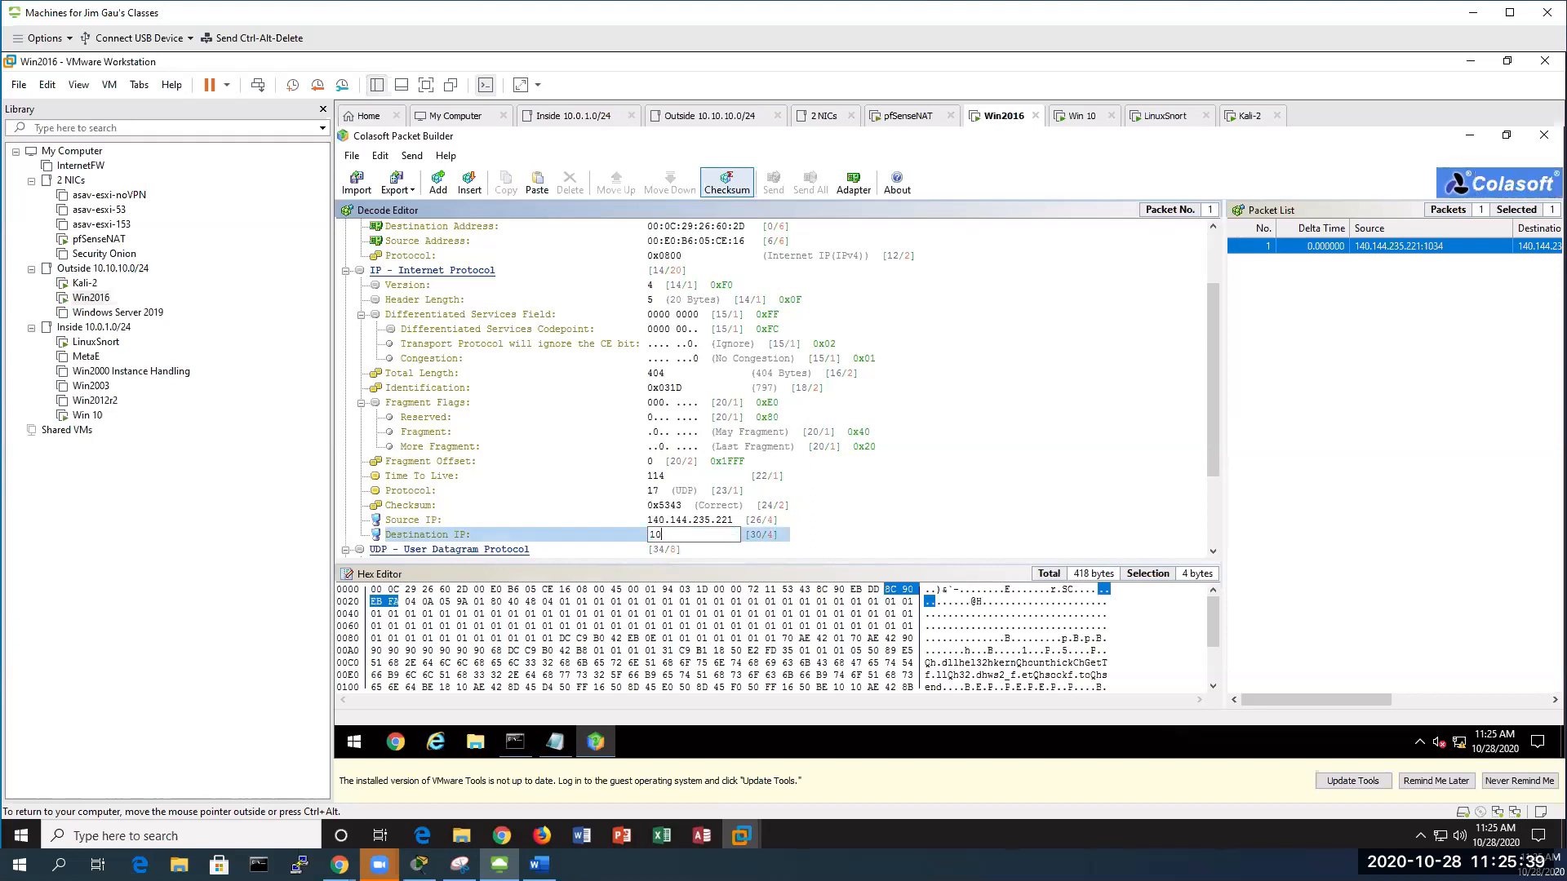
text(.10.10.210)
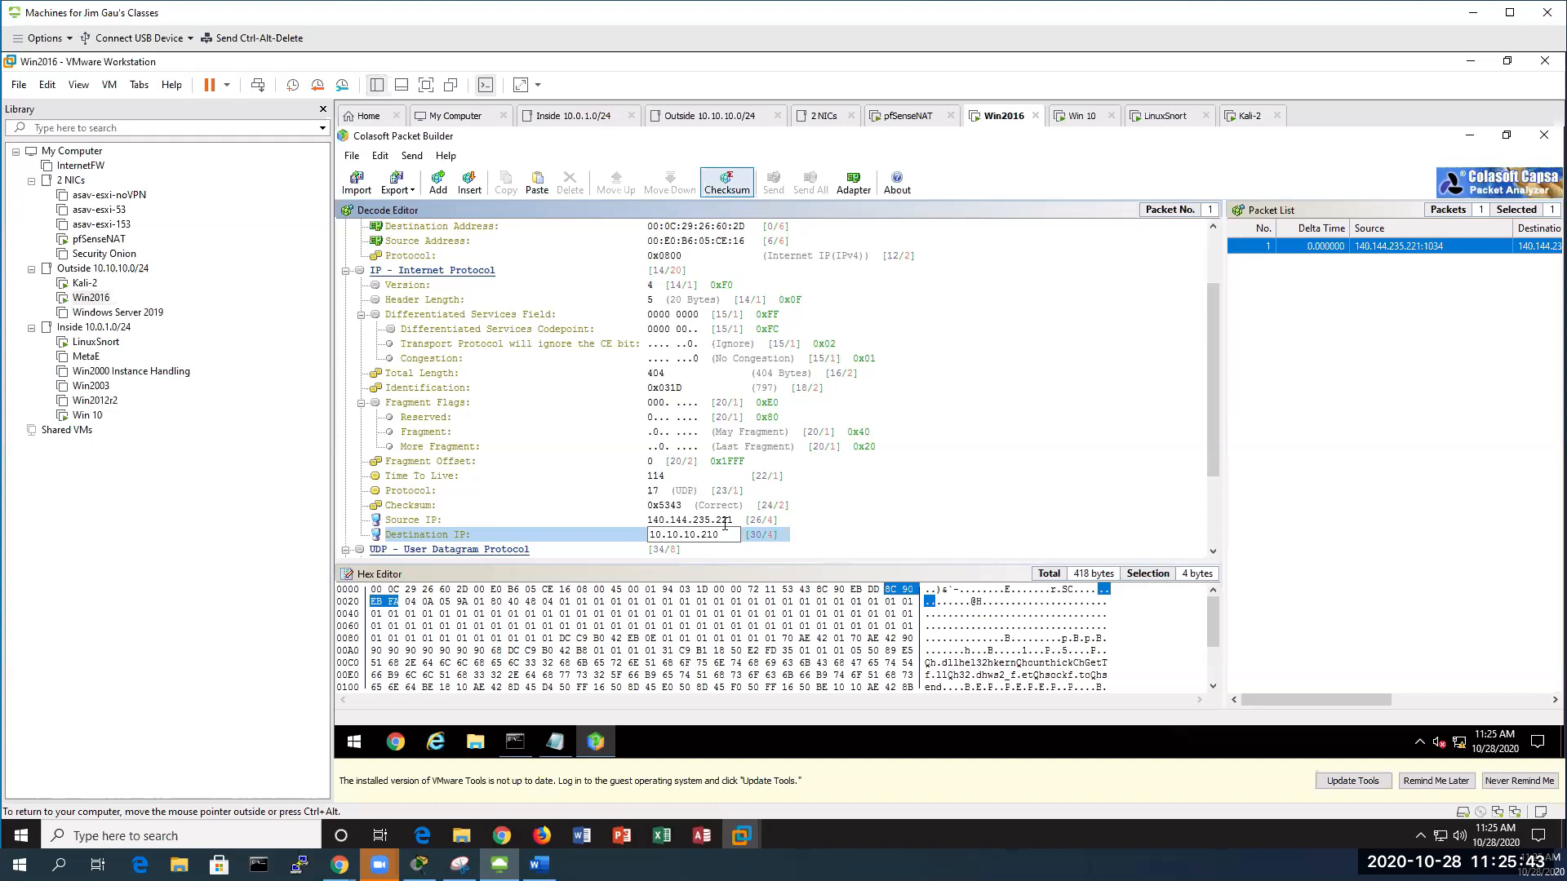
key(Return)
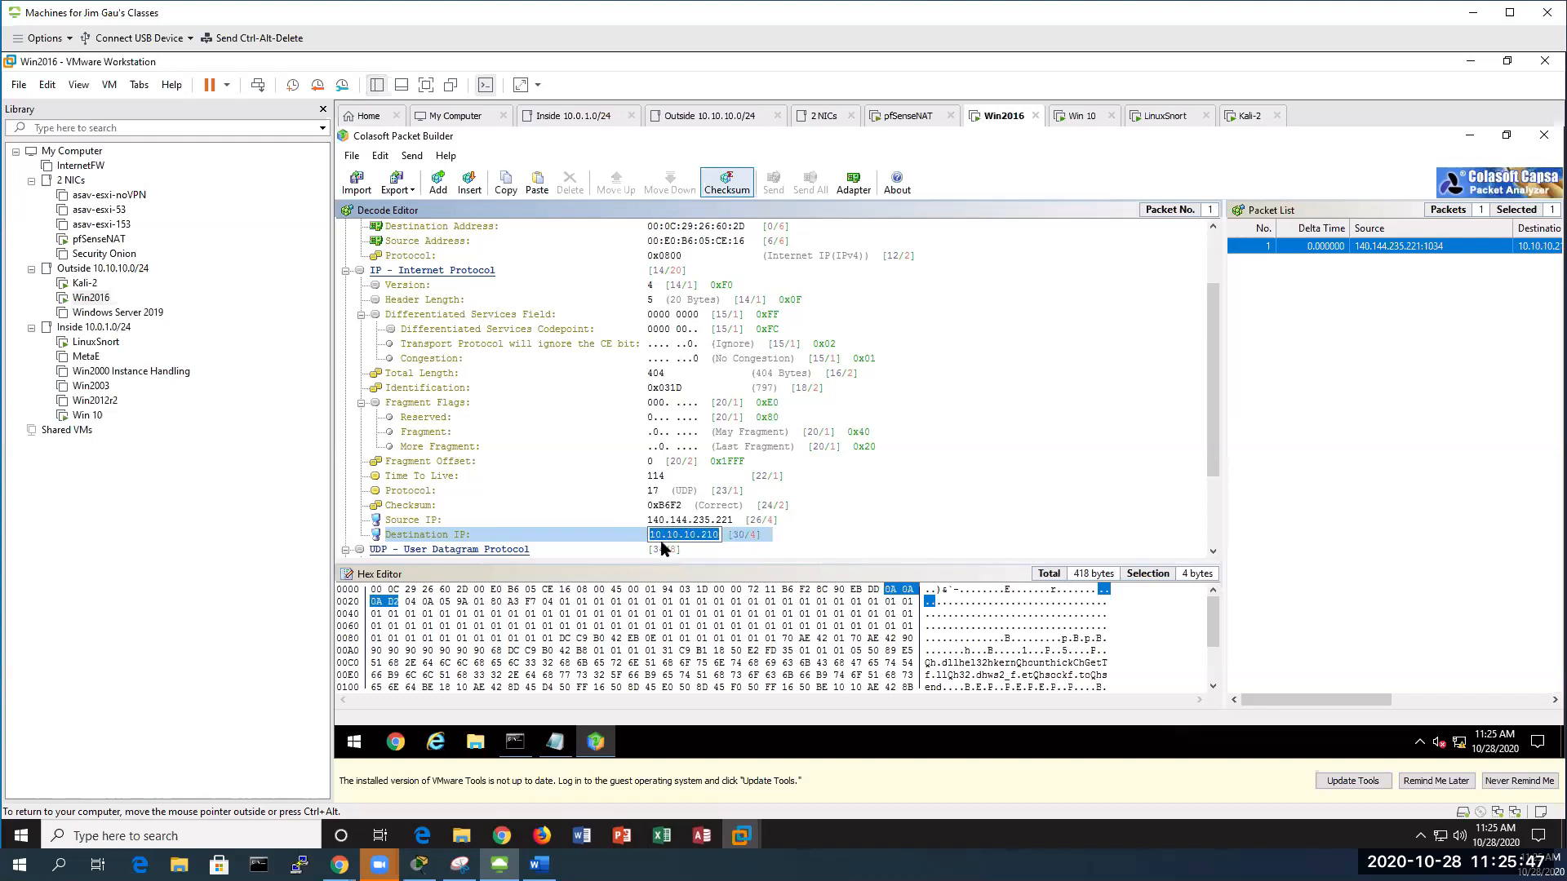
click(884, 505)
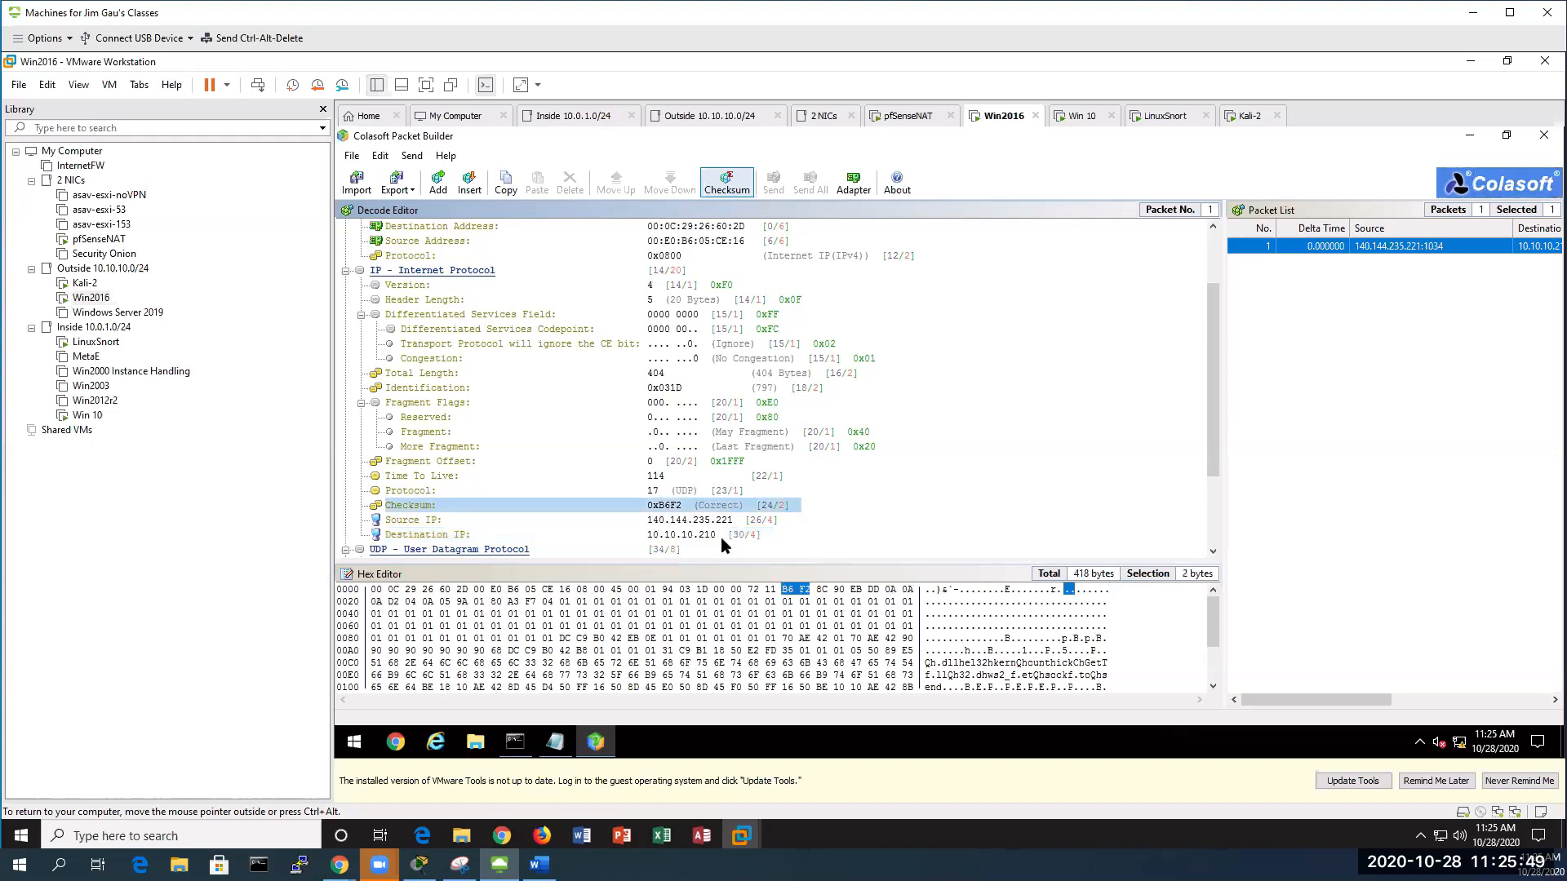
click(741, 535)
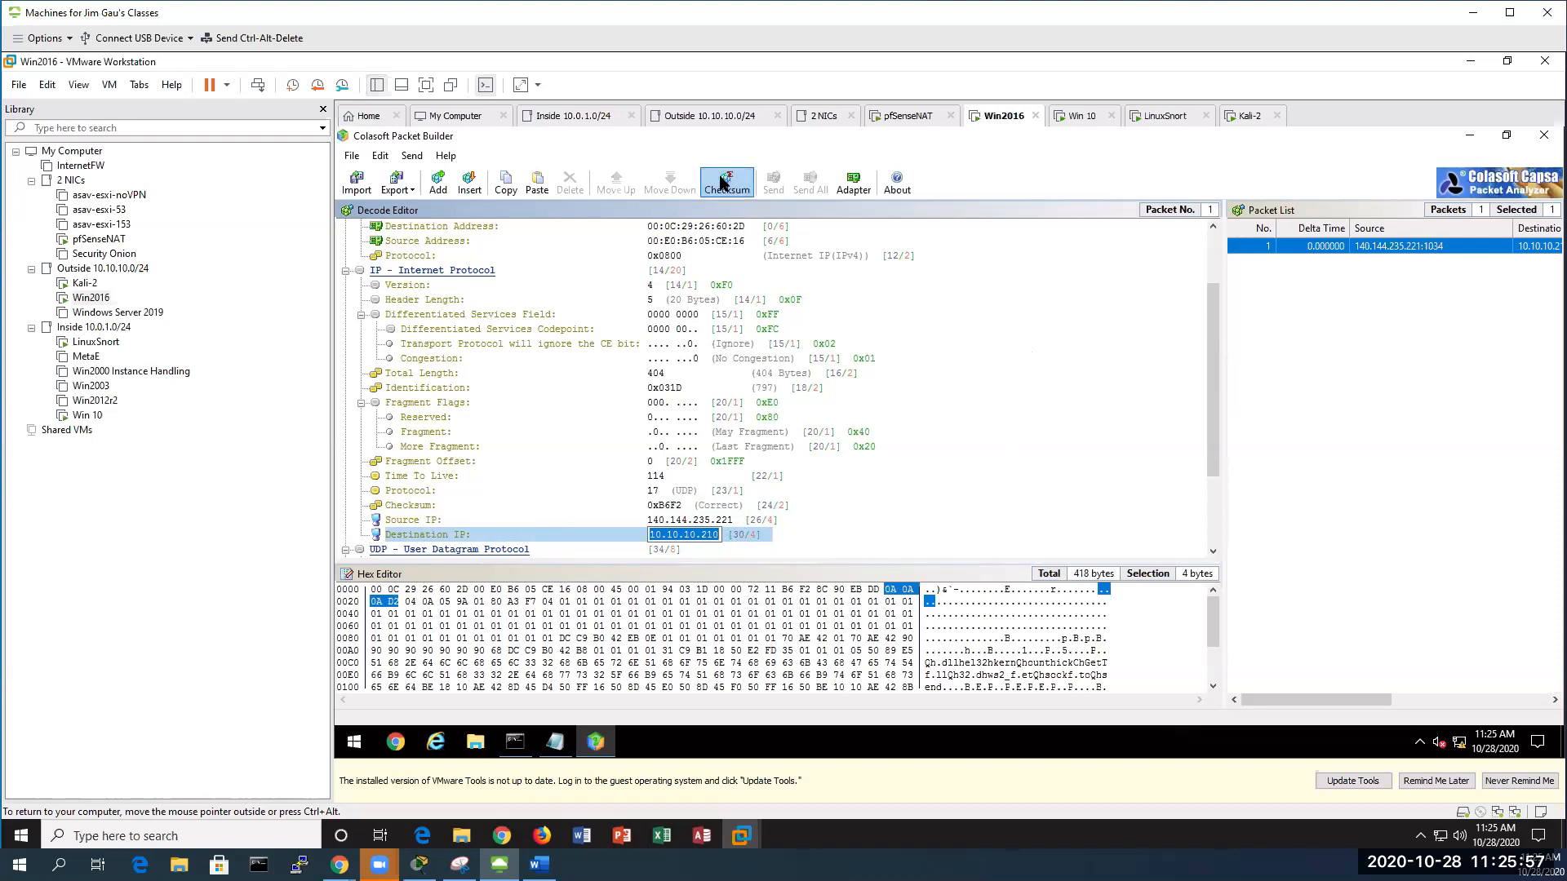
Choose the Intel gigabit adapter and loop-send the Slammer packet 3 times
click(854, 181)
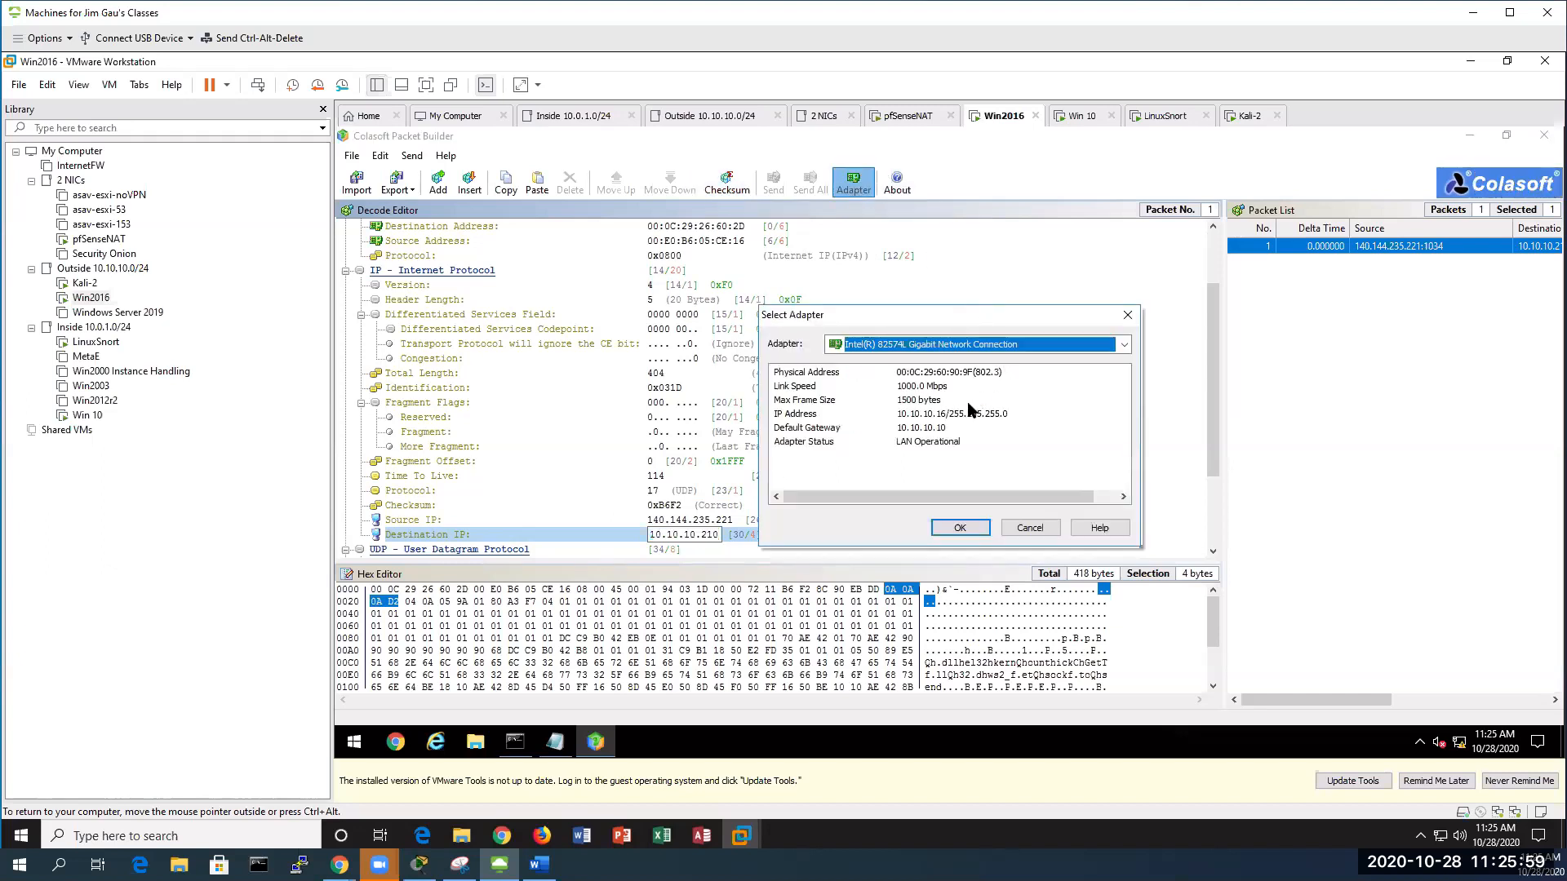
click(961, 528)
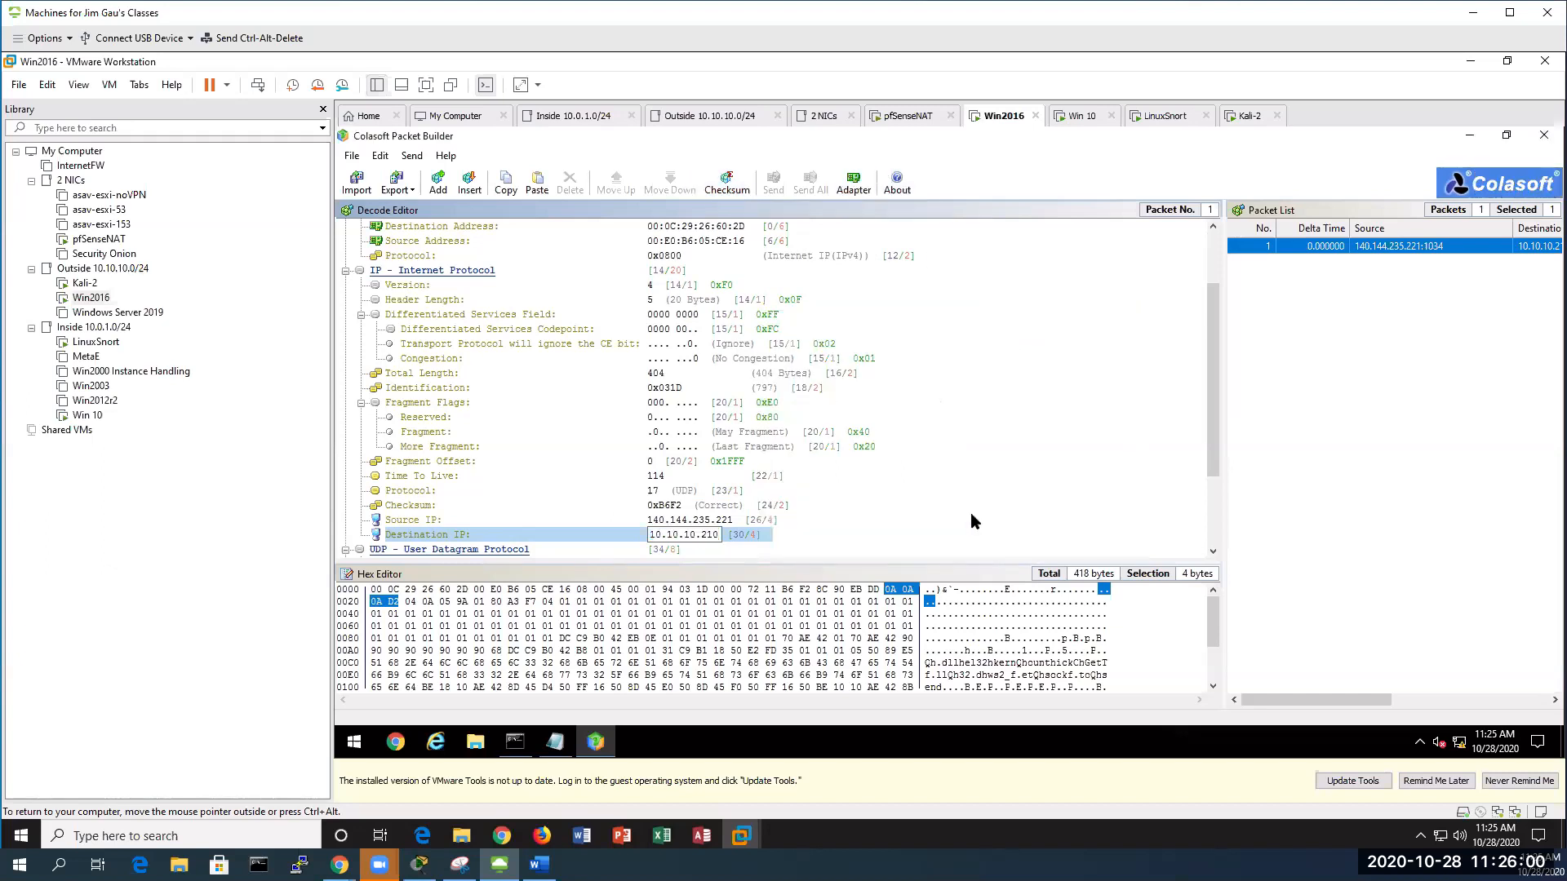
click(1267, 247)
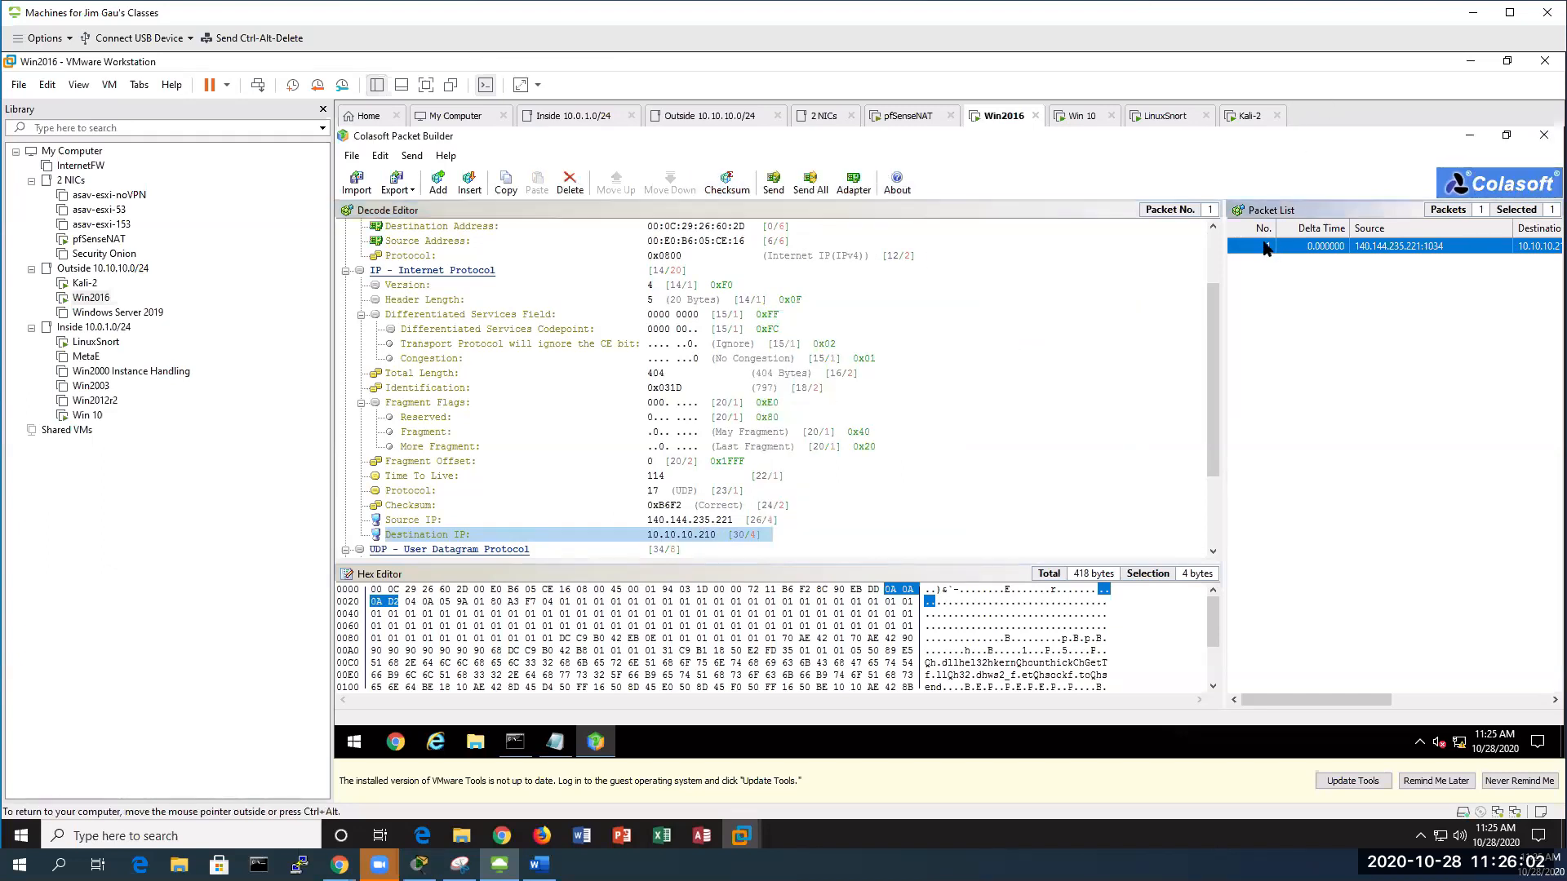
click(772, 183)
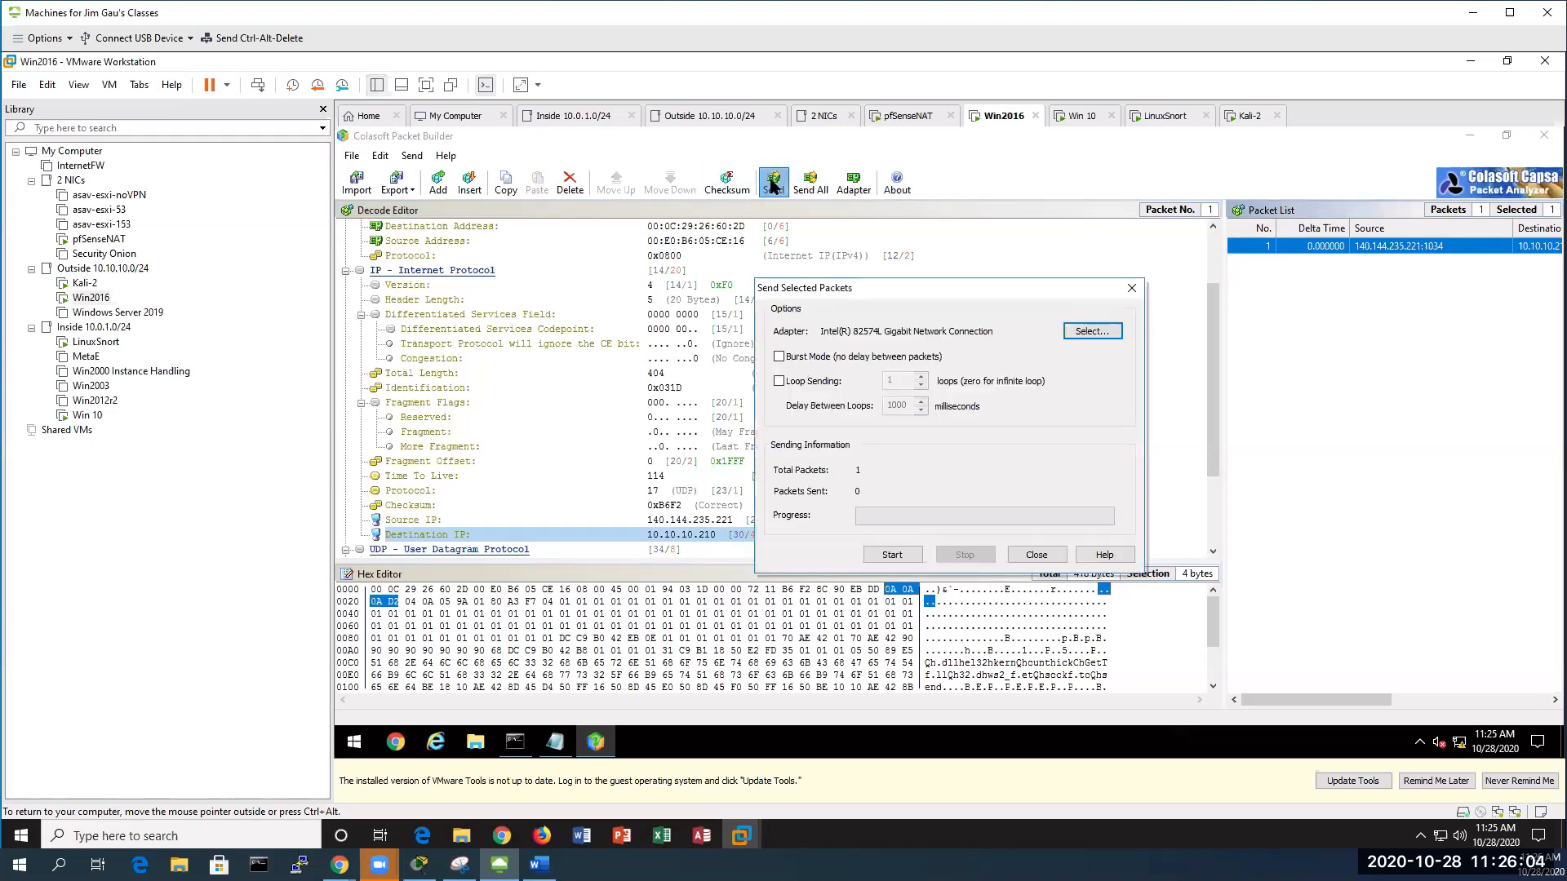
click(780, 382)
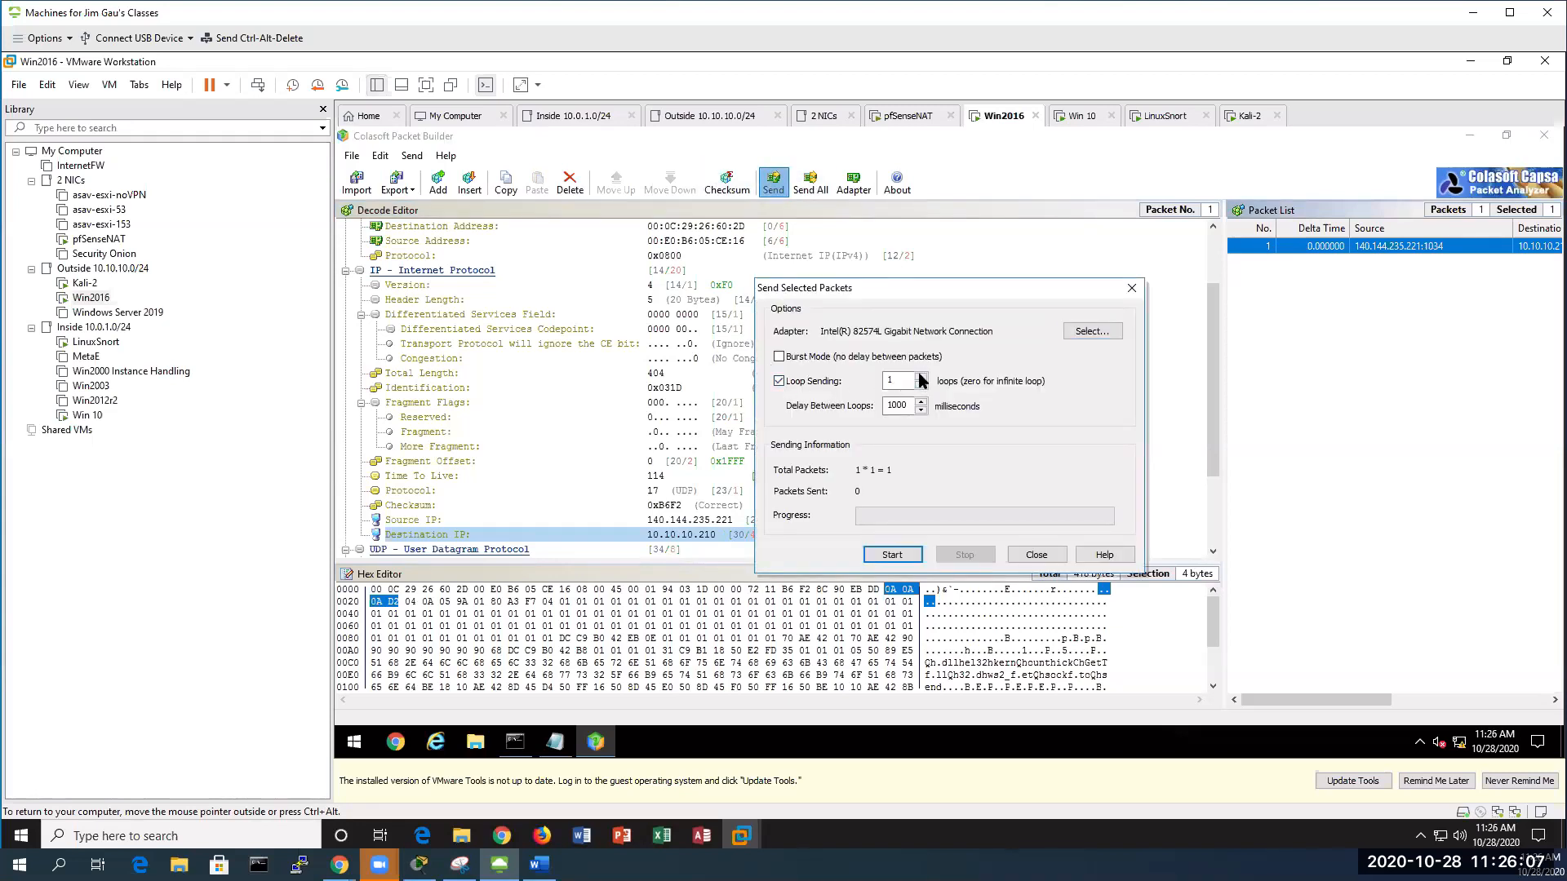
click(921, 377)
click(892, 554)
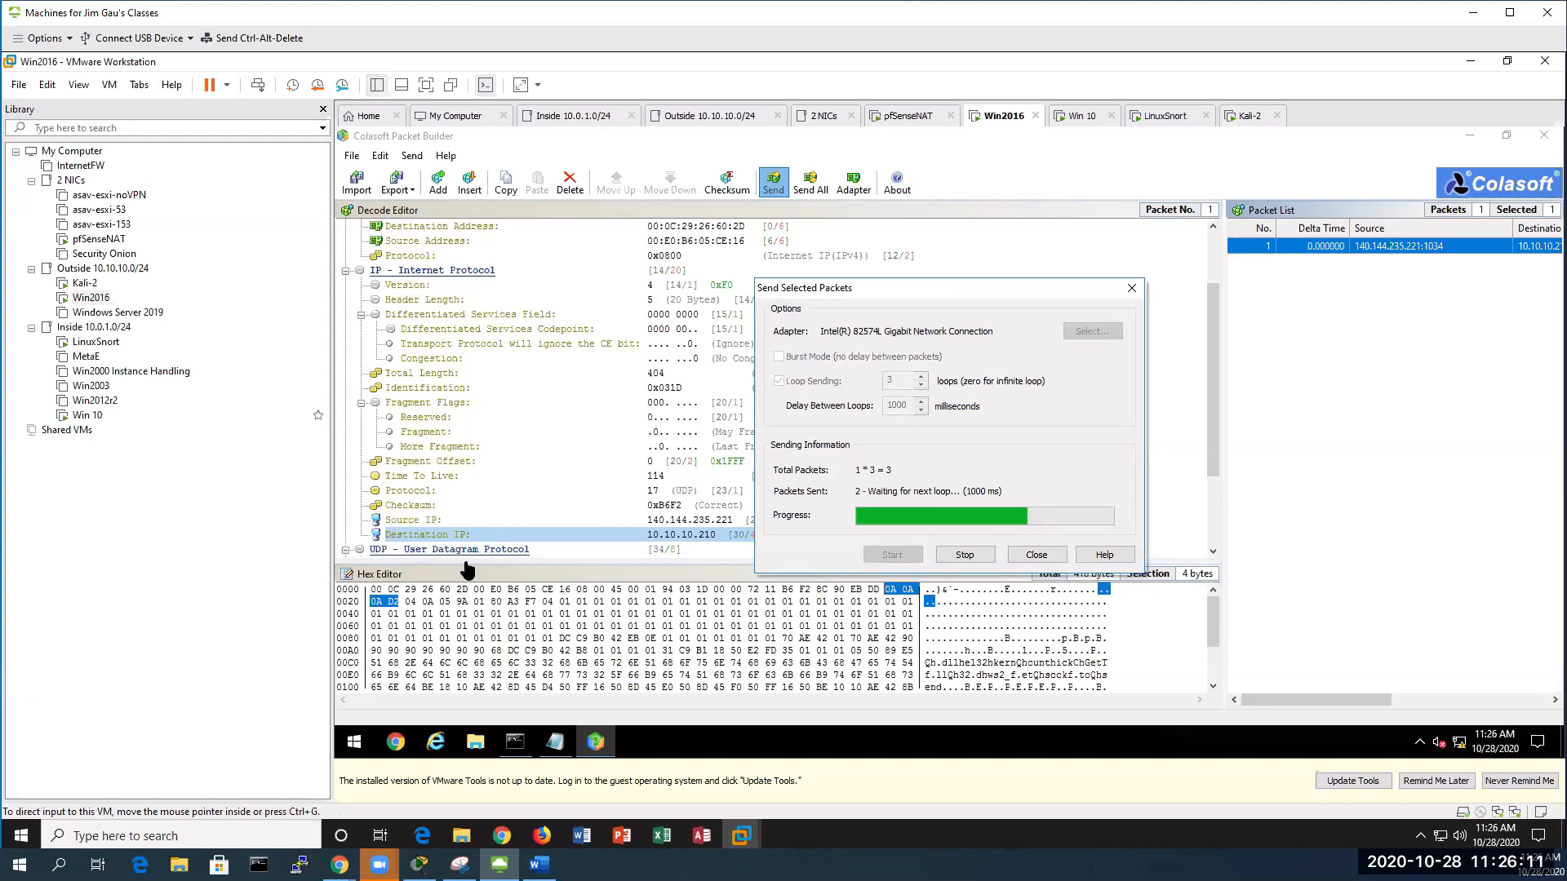
click(87, 415)
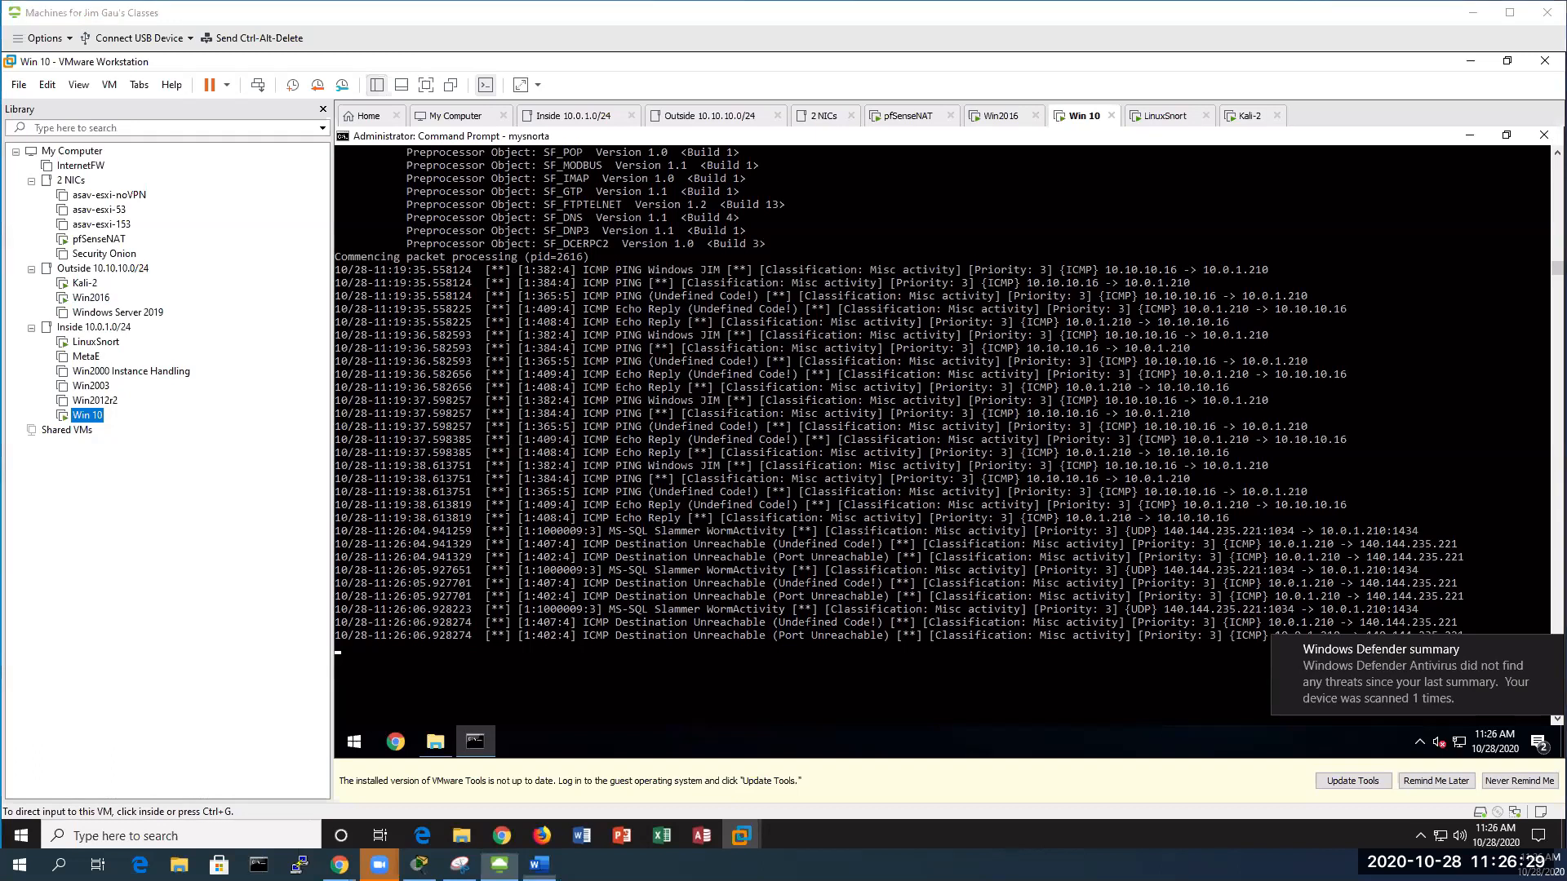
key(alt+Tab)
scroll(1187, 346, down, 5)
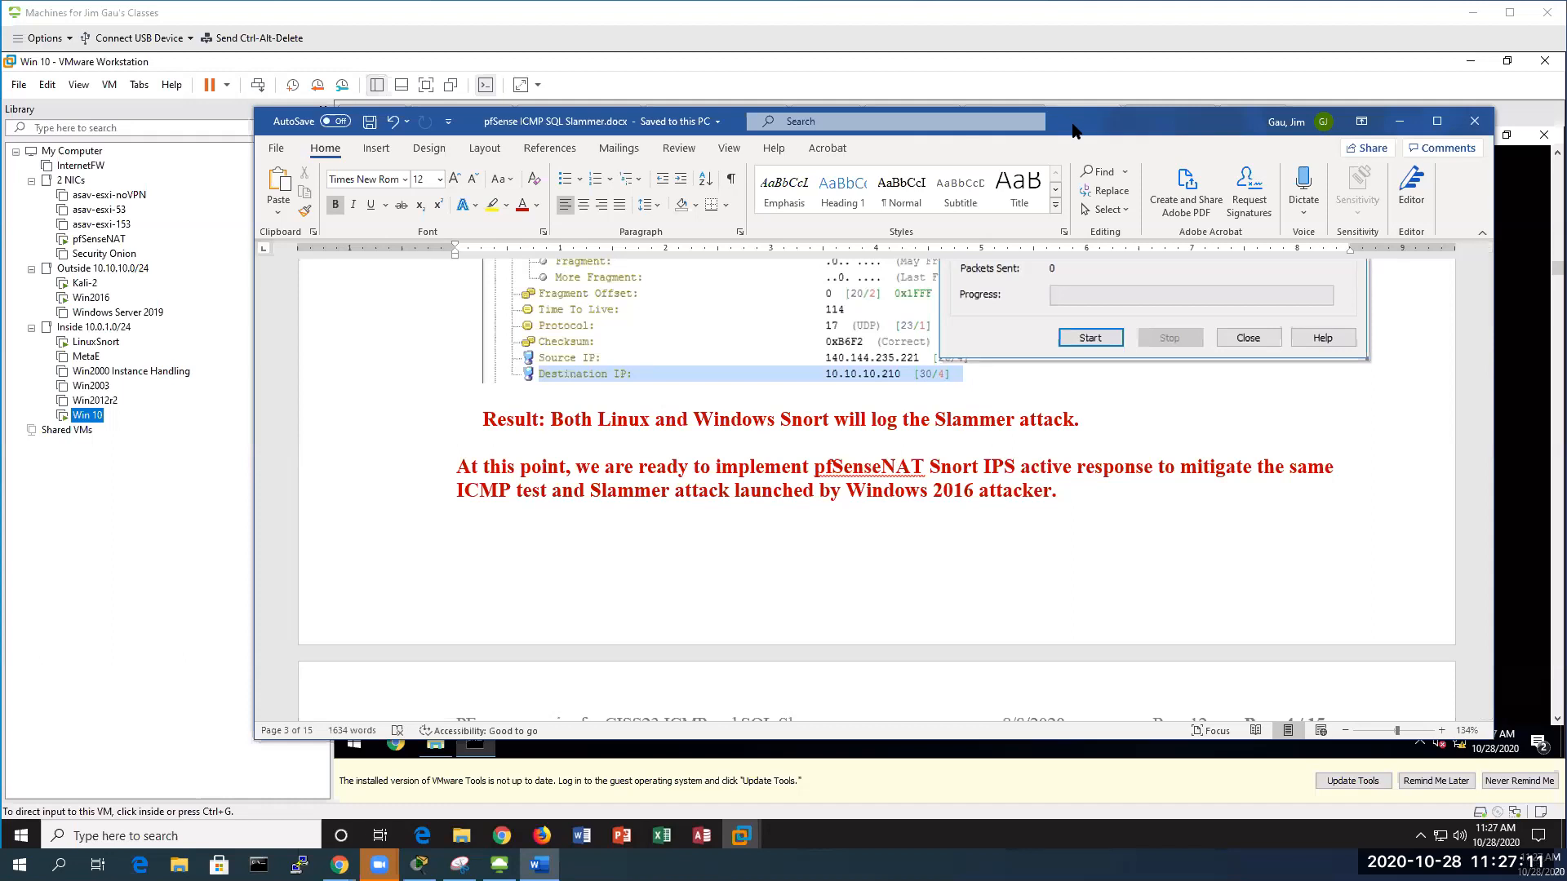
click(1400, 122)
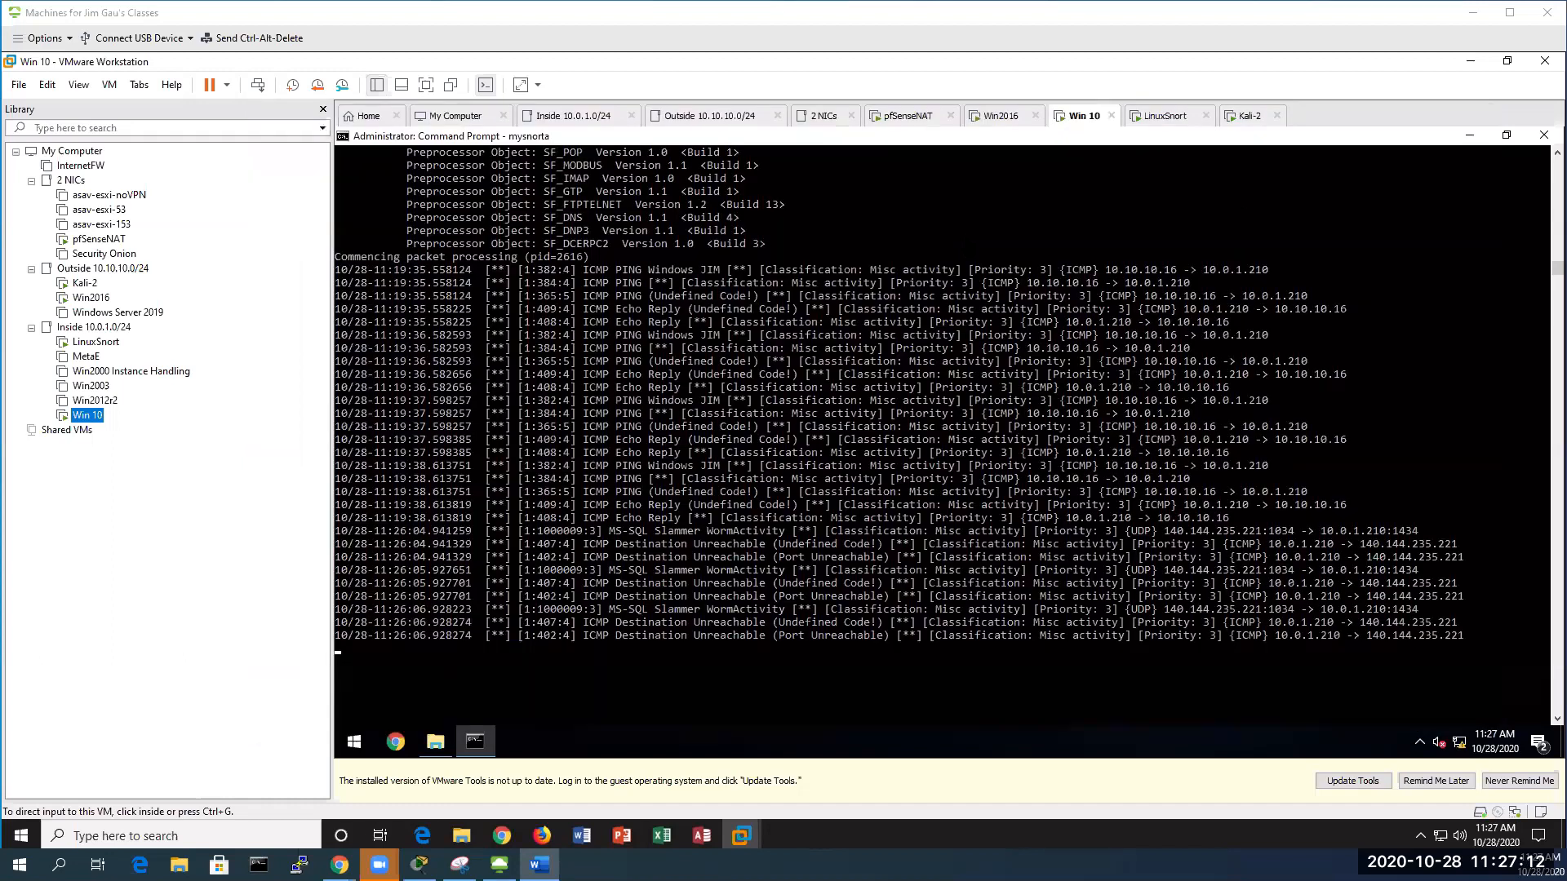
double_click(98, 344)
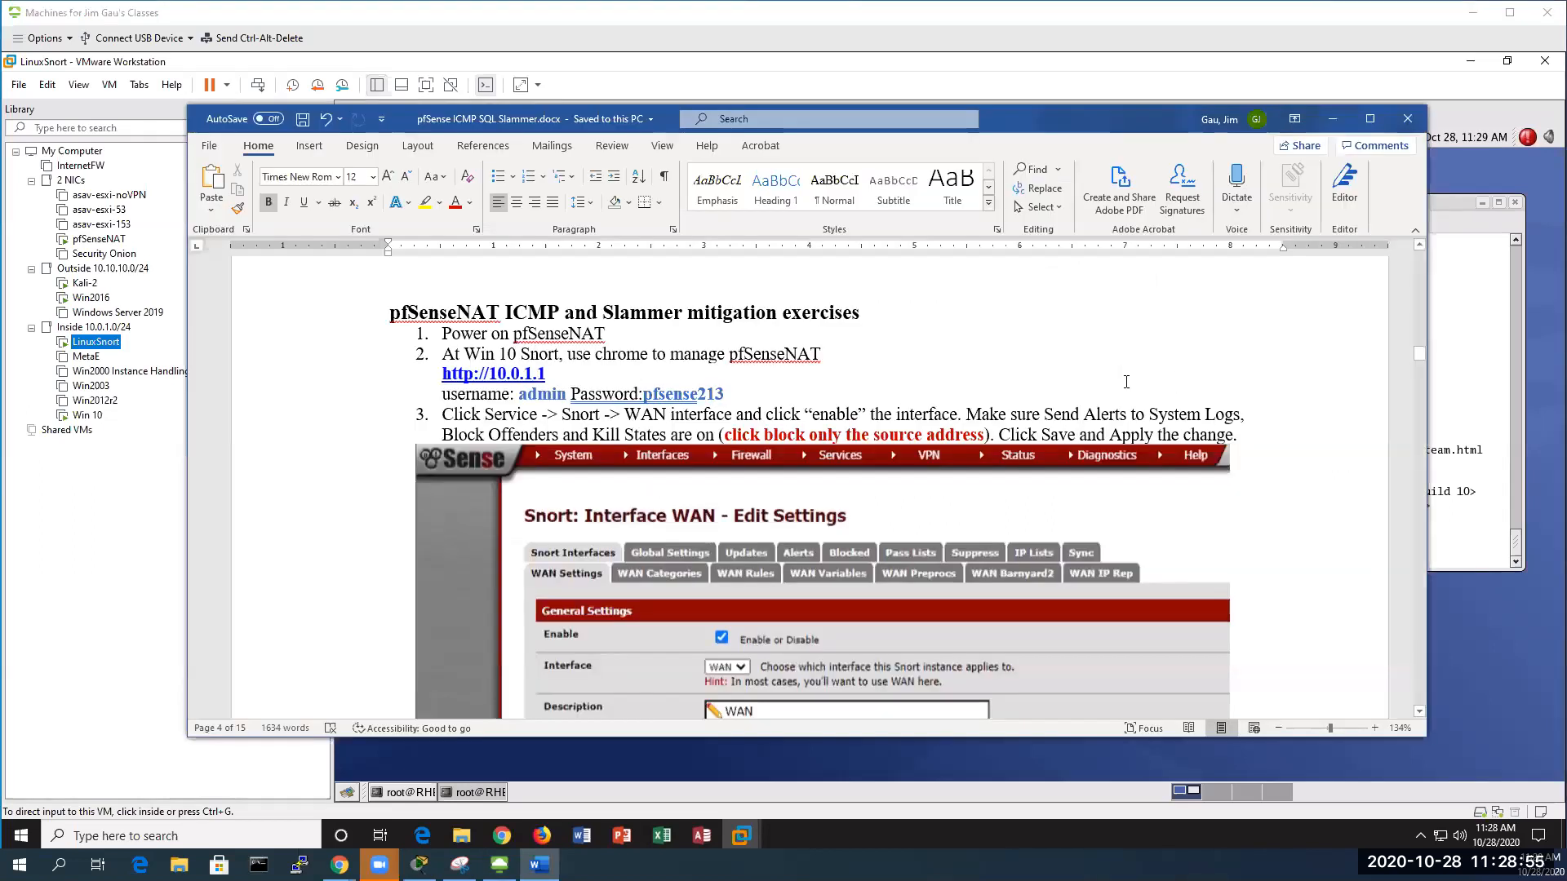
scroll(922, 365, up, 2)
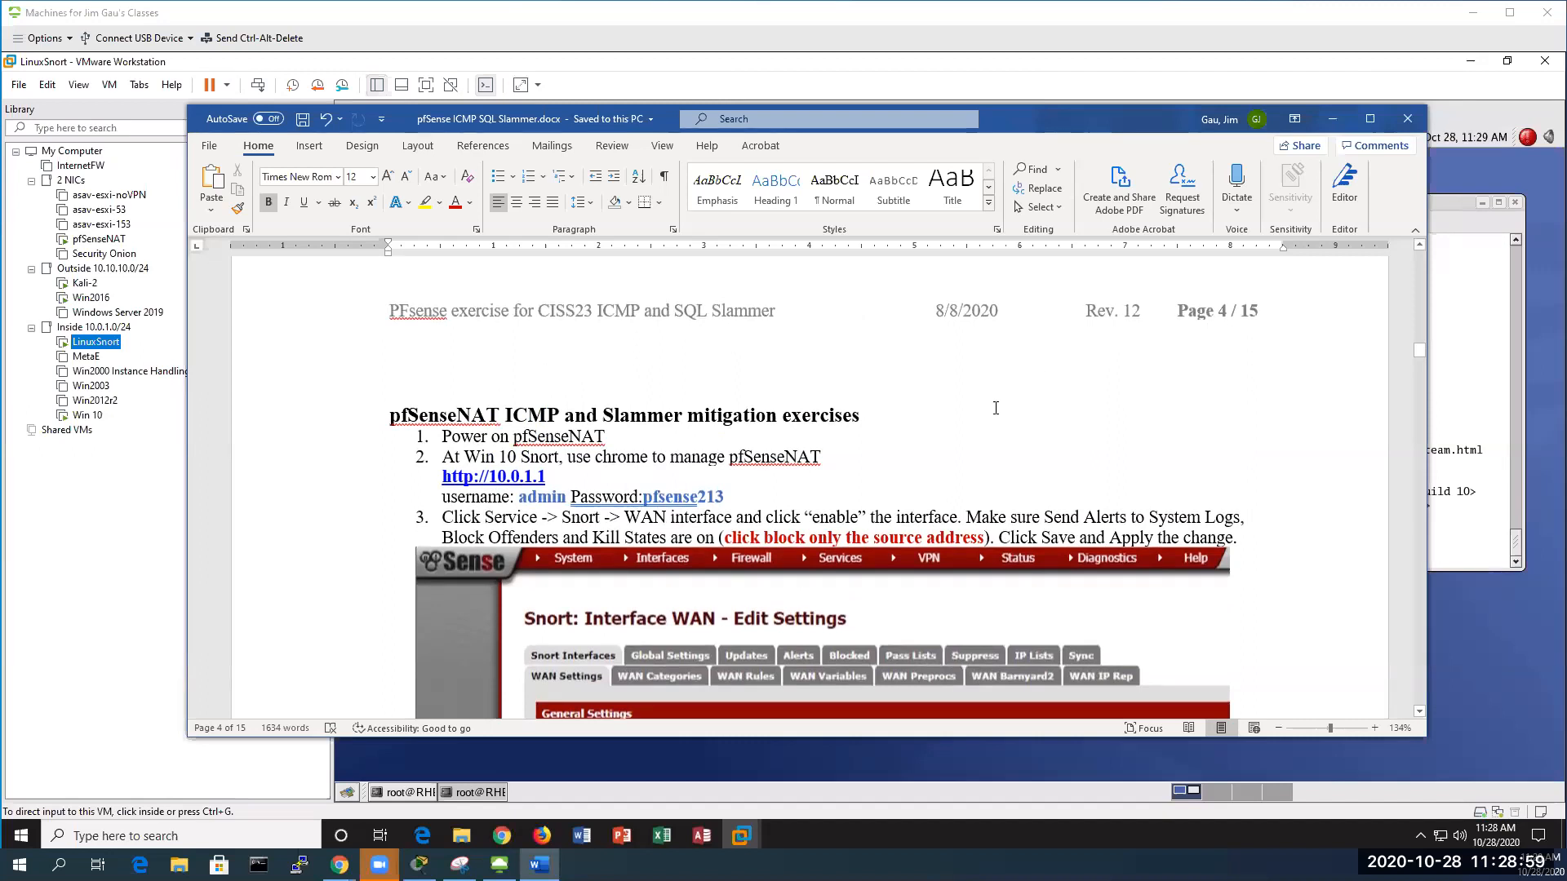
scroll(997, 408, down, 2)
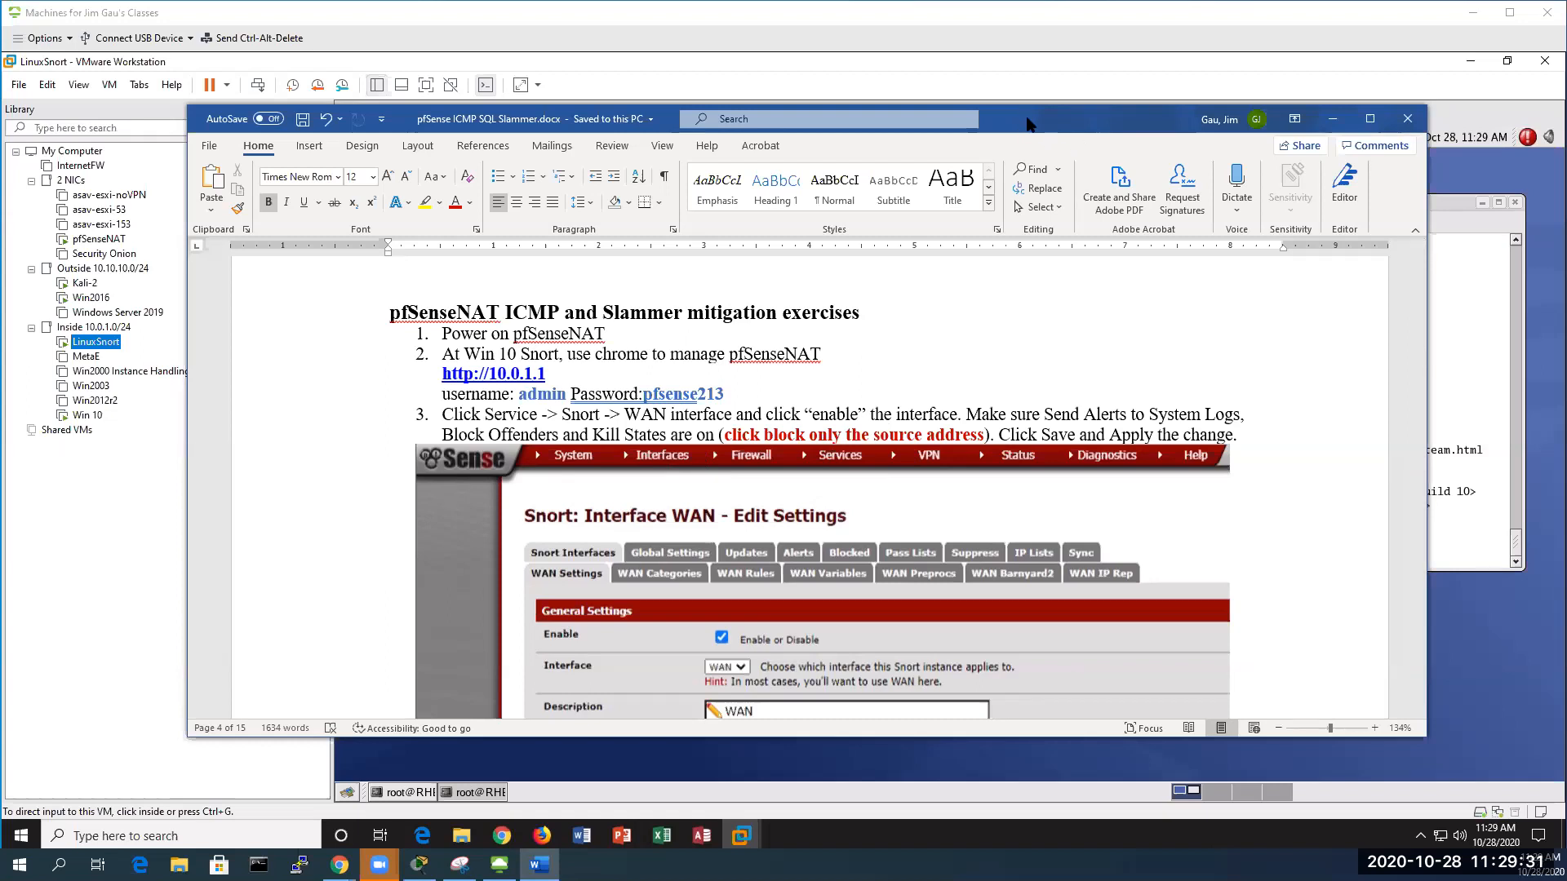
click(1332, 119)
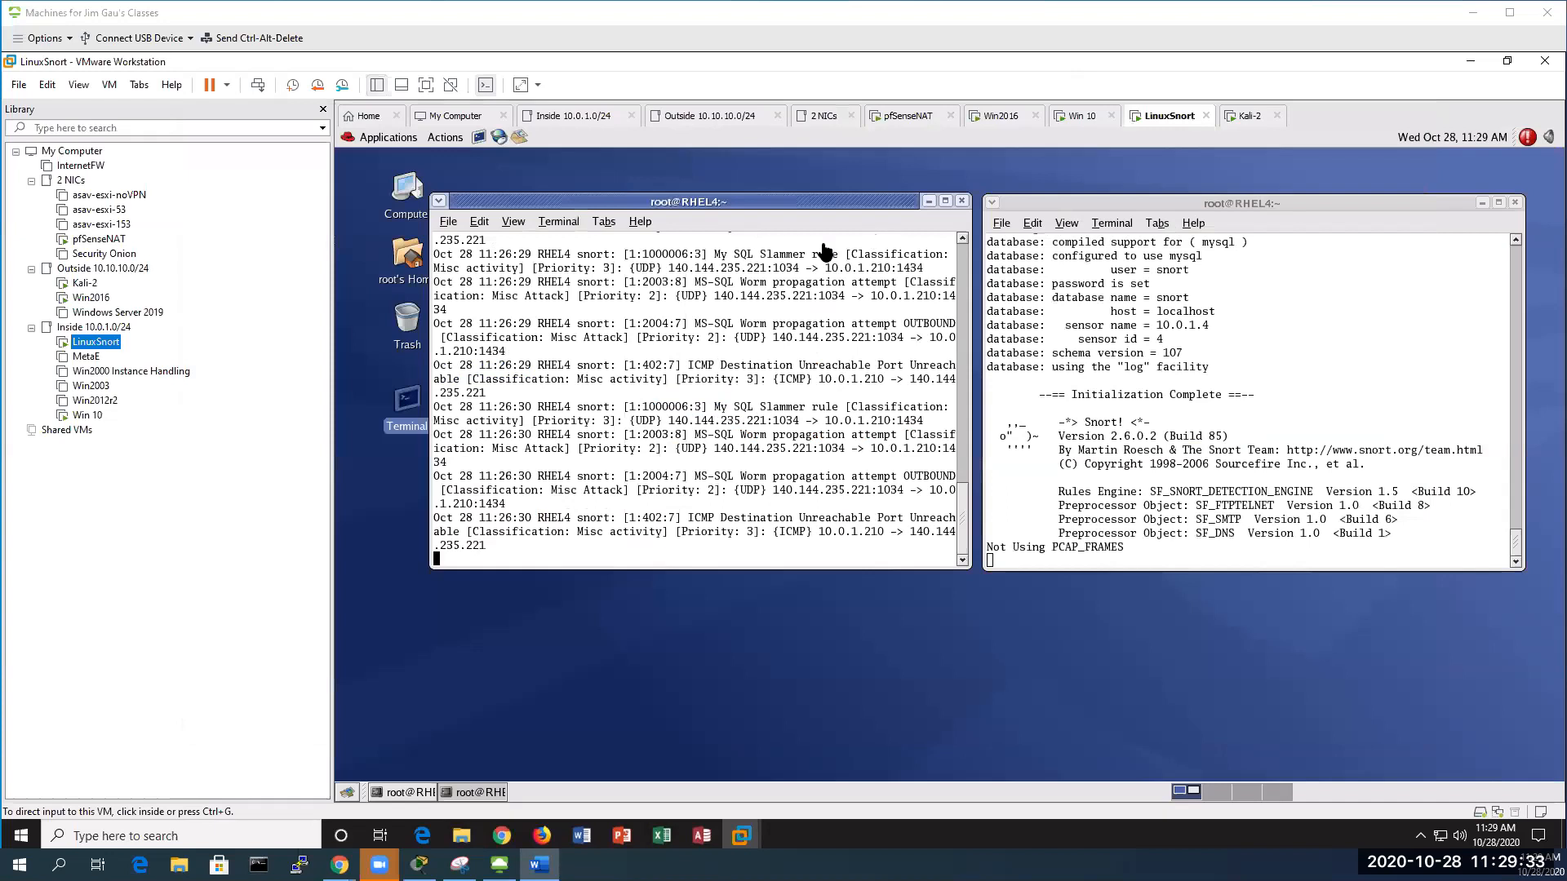
click(84, 416)
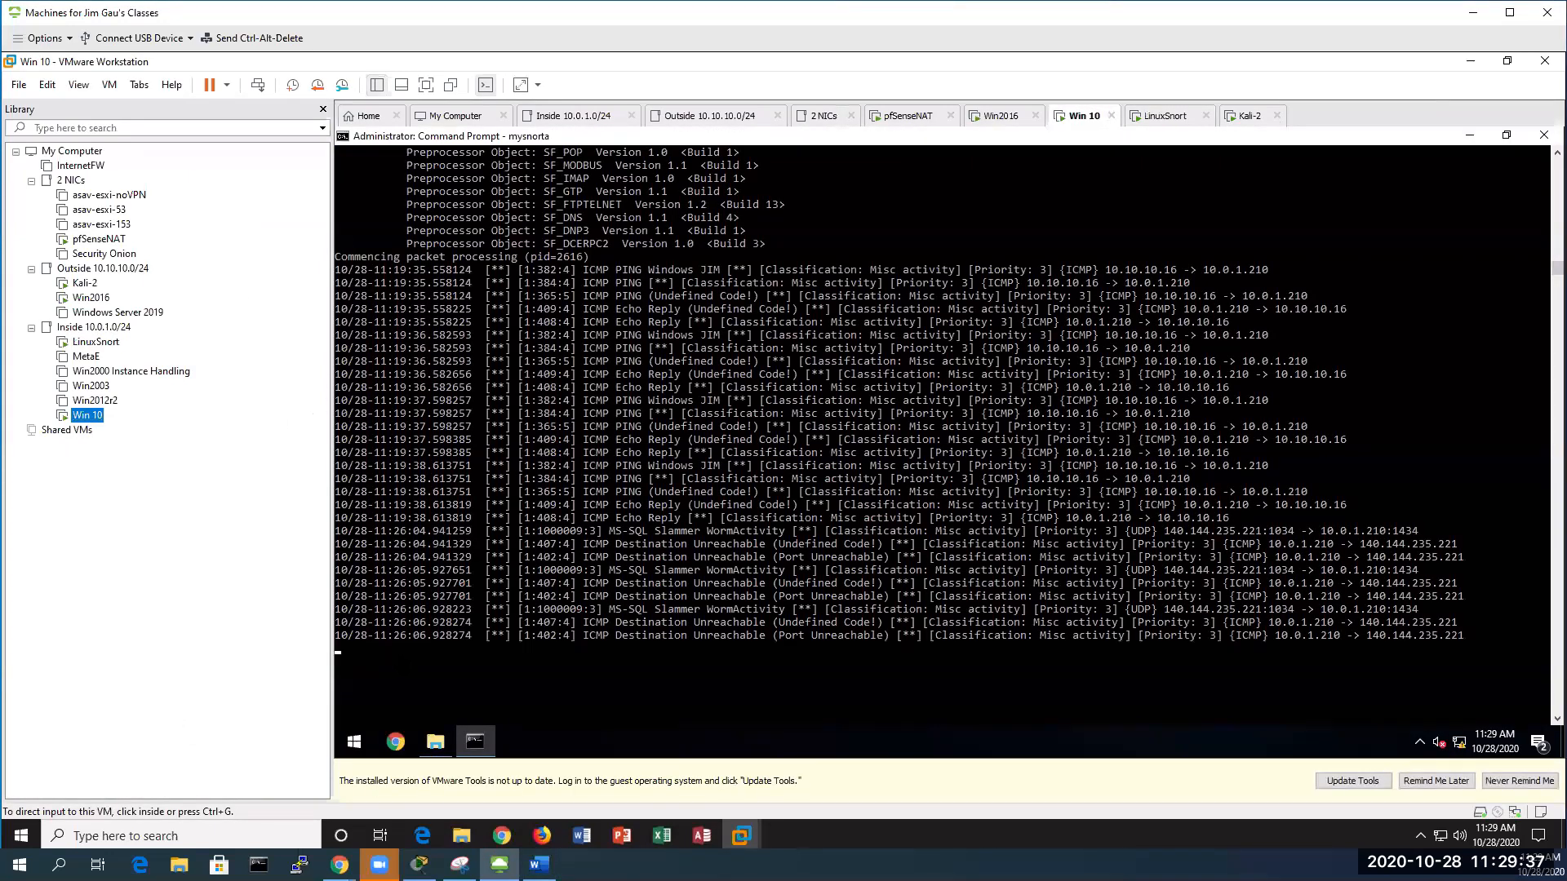
Launch Chrome in the Win 10 VM and browse to 10.0.1.1
click(395, 739)
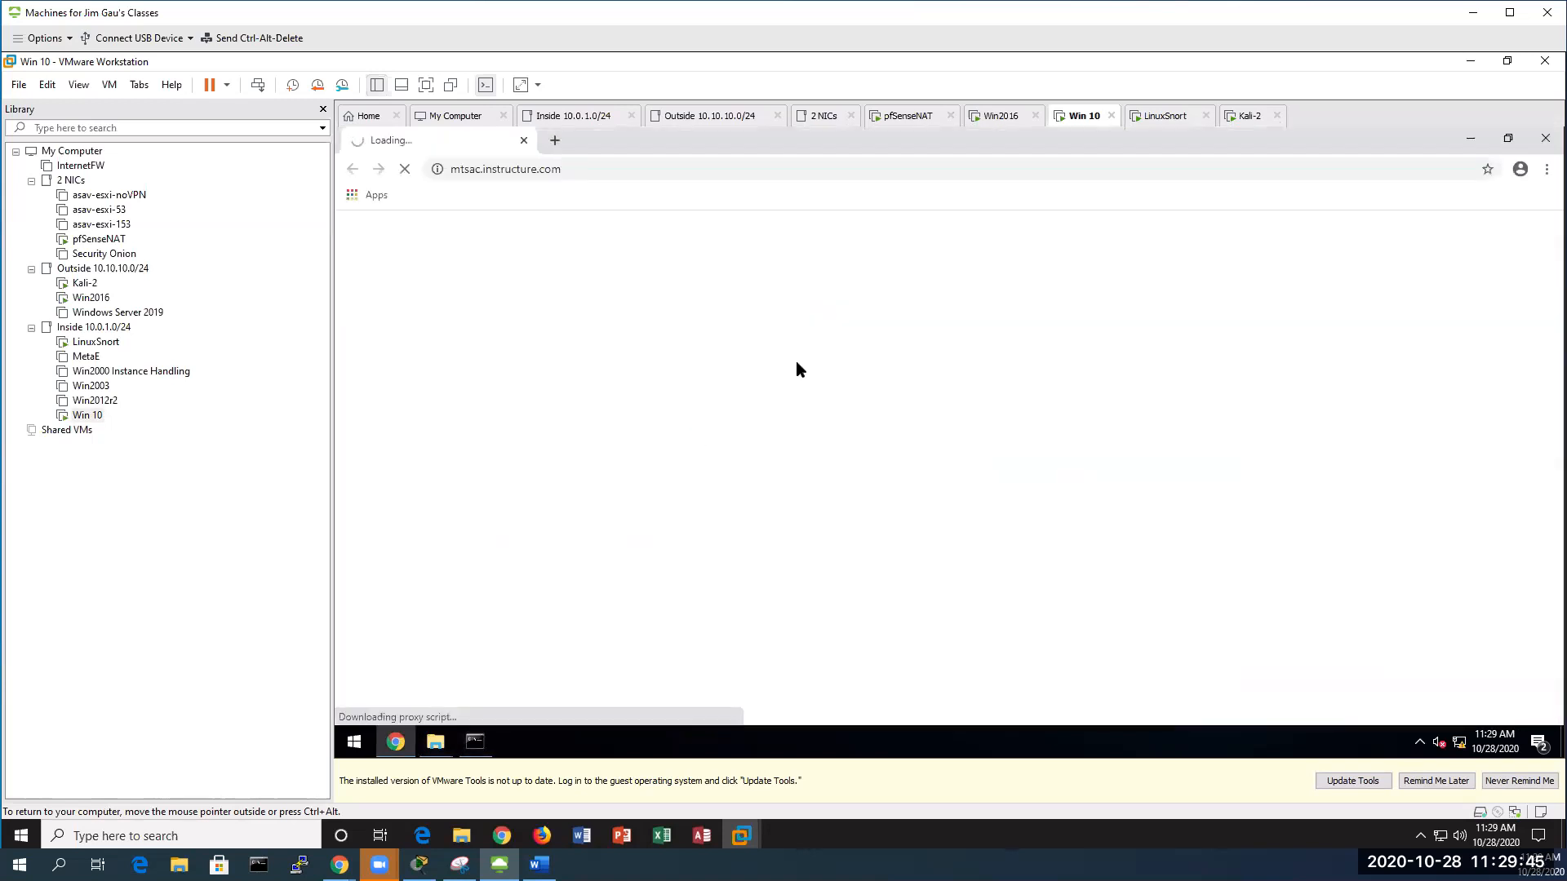
click(523, 140)
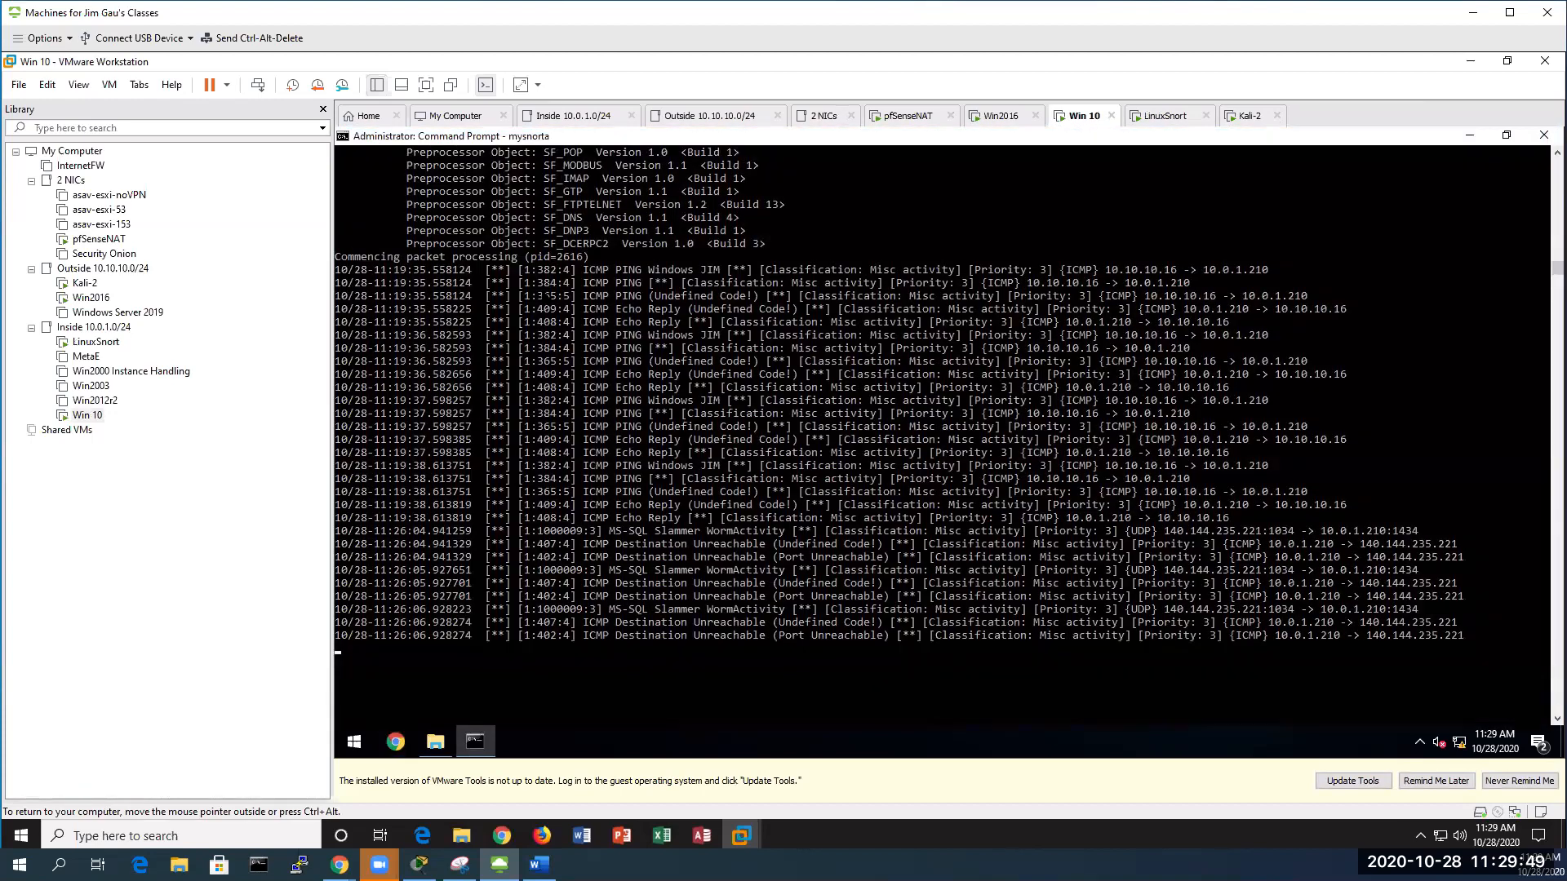
click(396, 741)
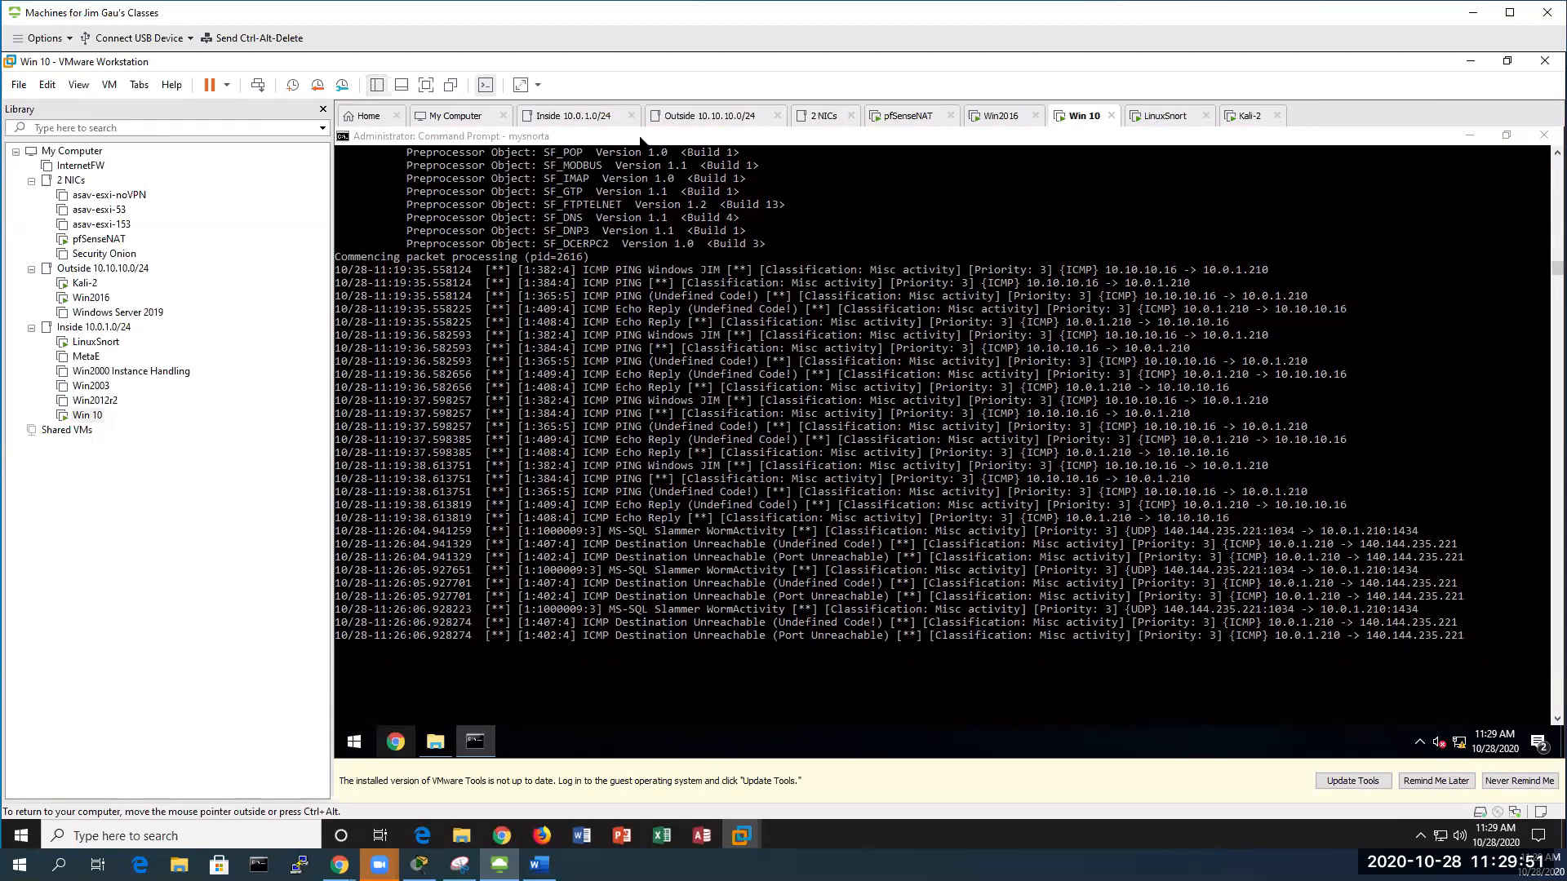
click(608, 175)
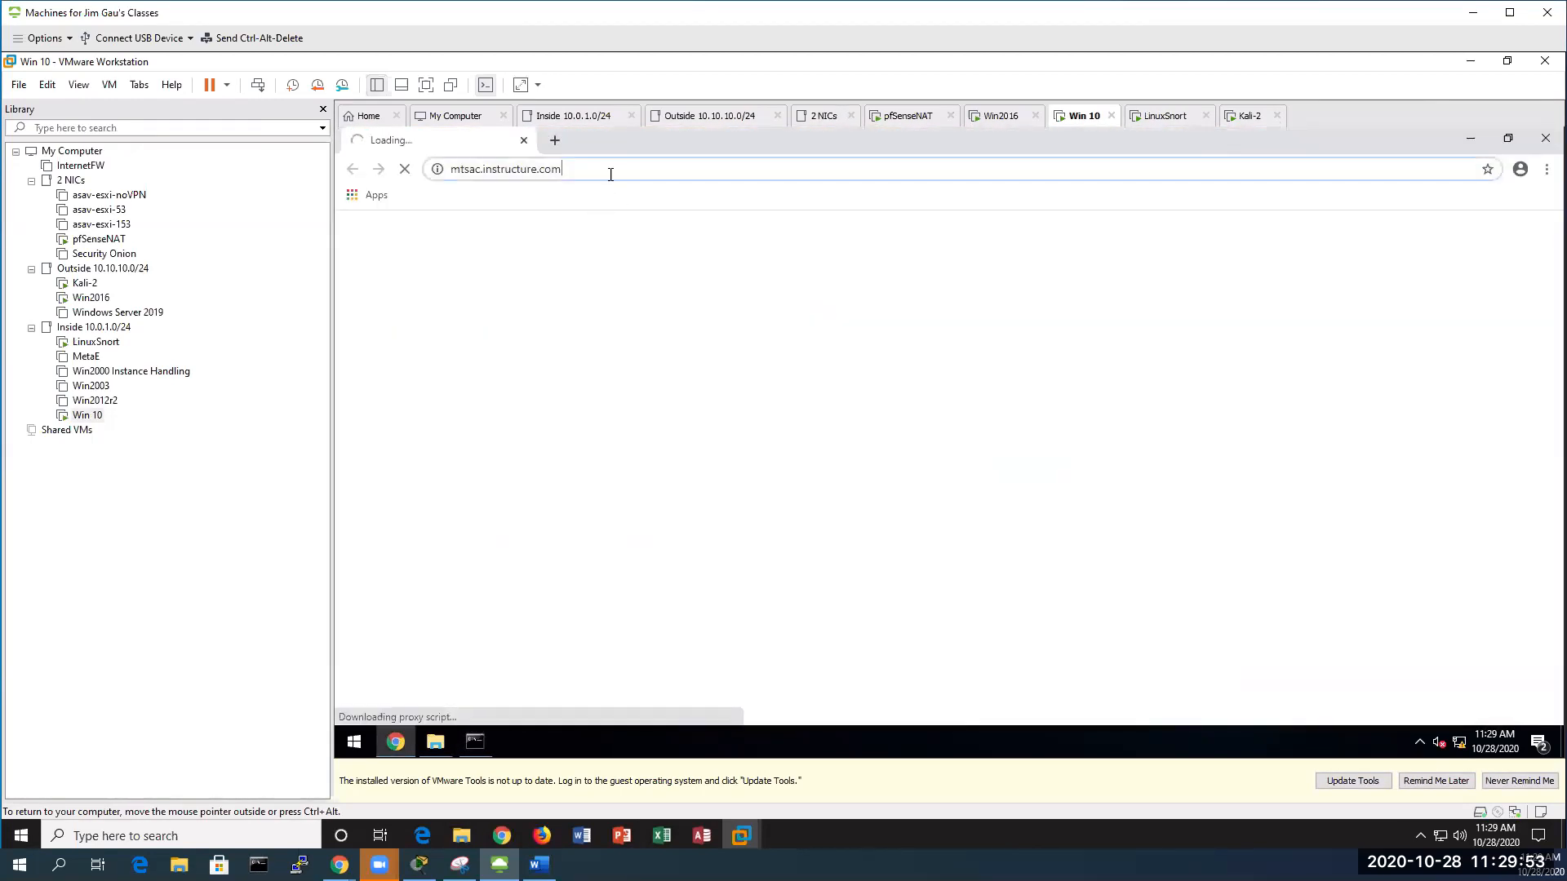
text(10.)
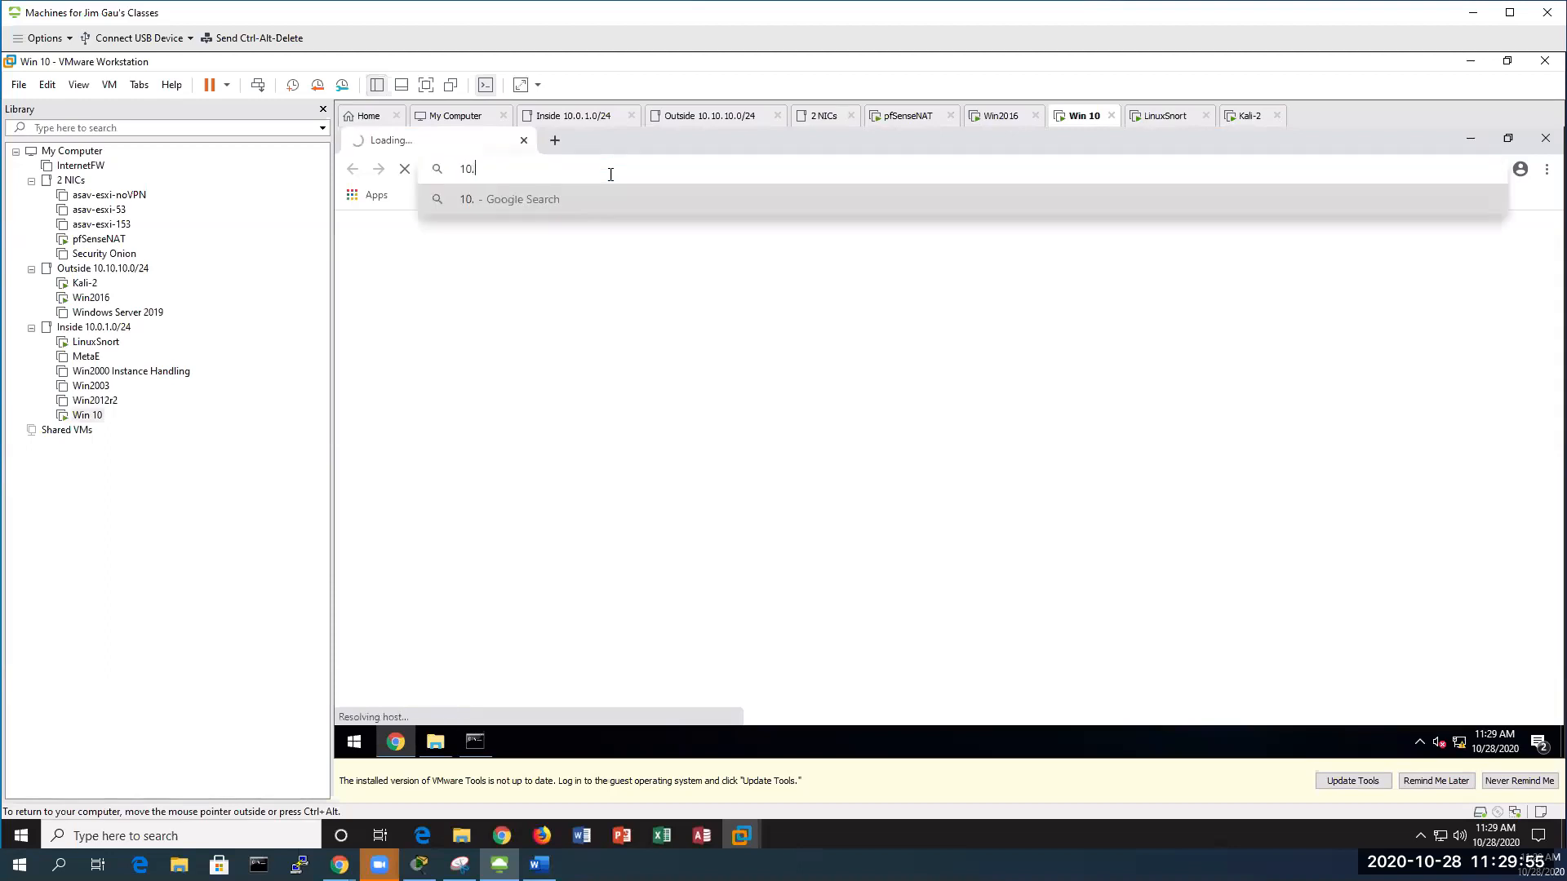
text(0.1.1)
key(Return)
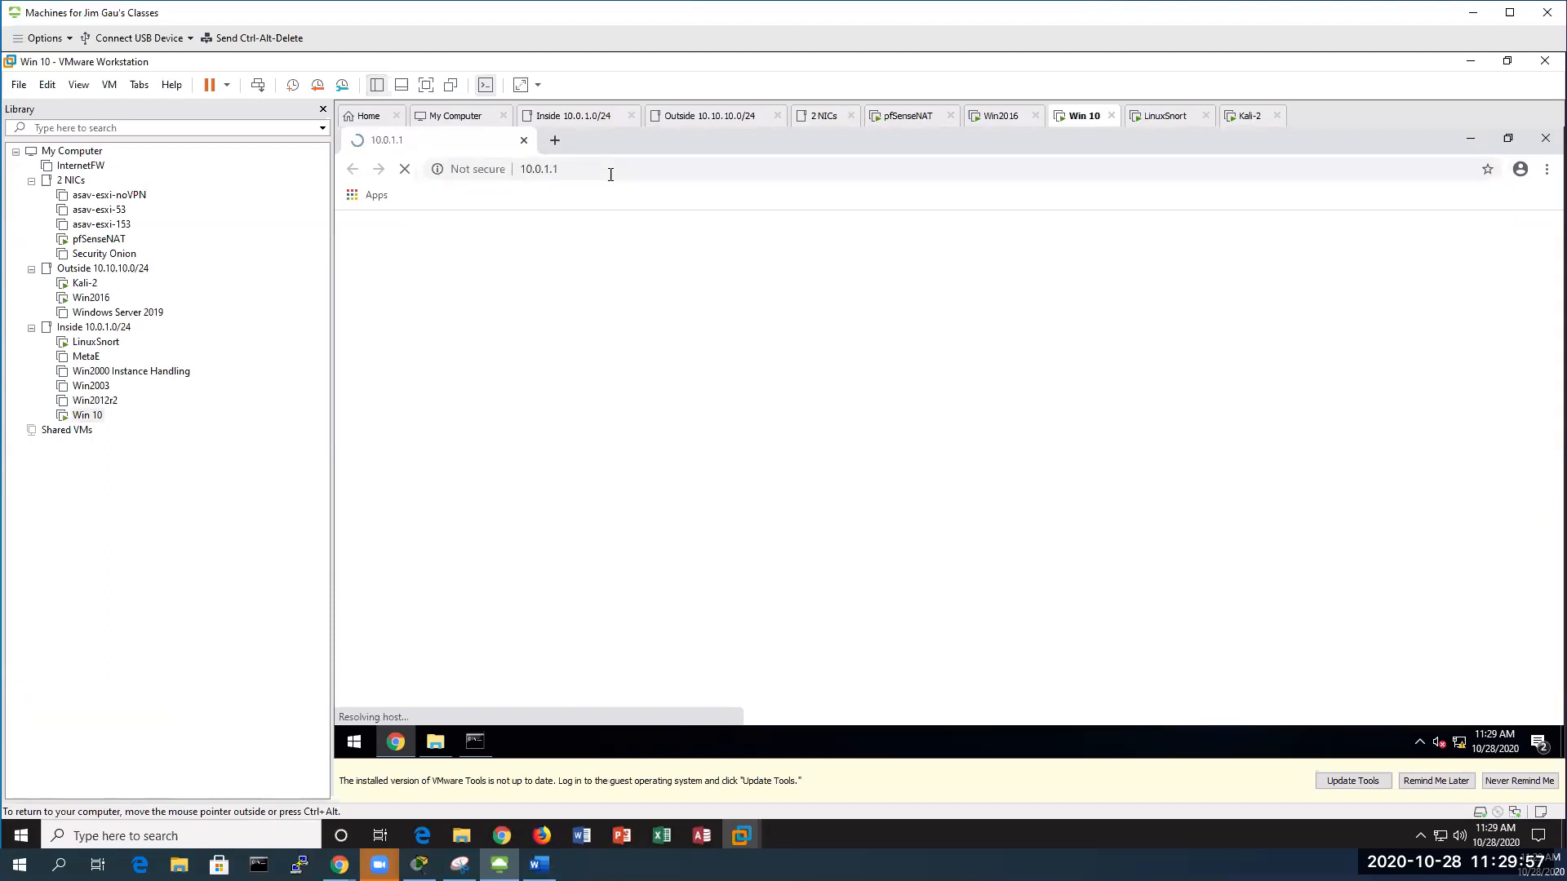
Log in to pfSense with the admin username and account password
text(admin)
key(Tab)
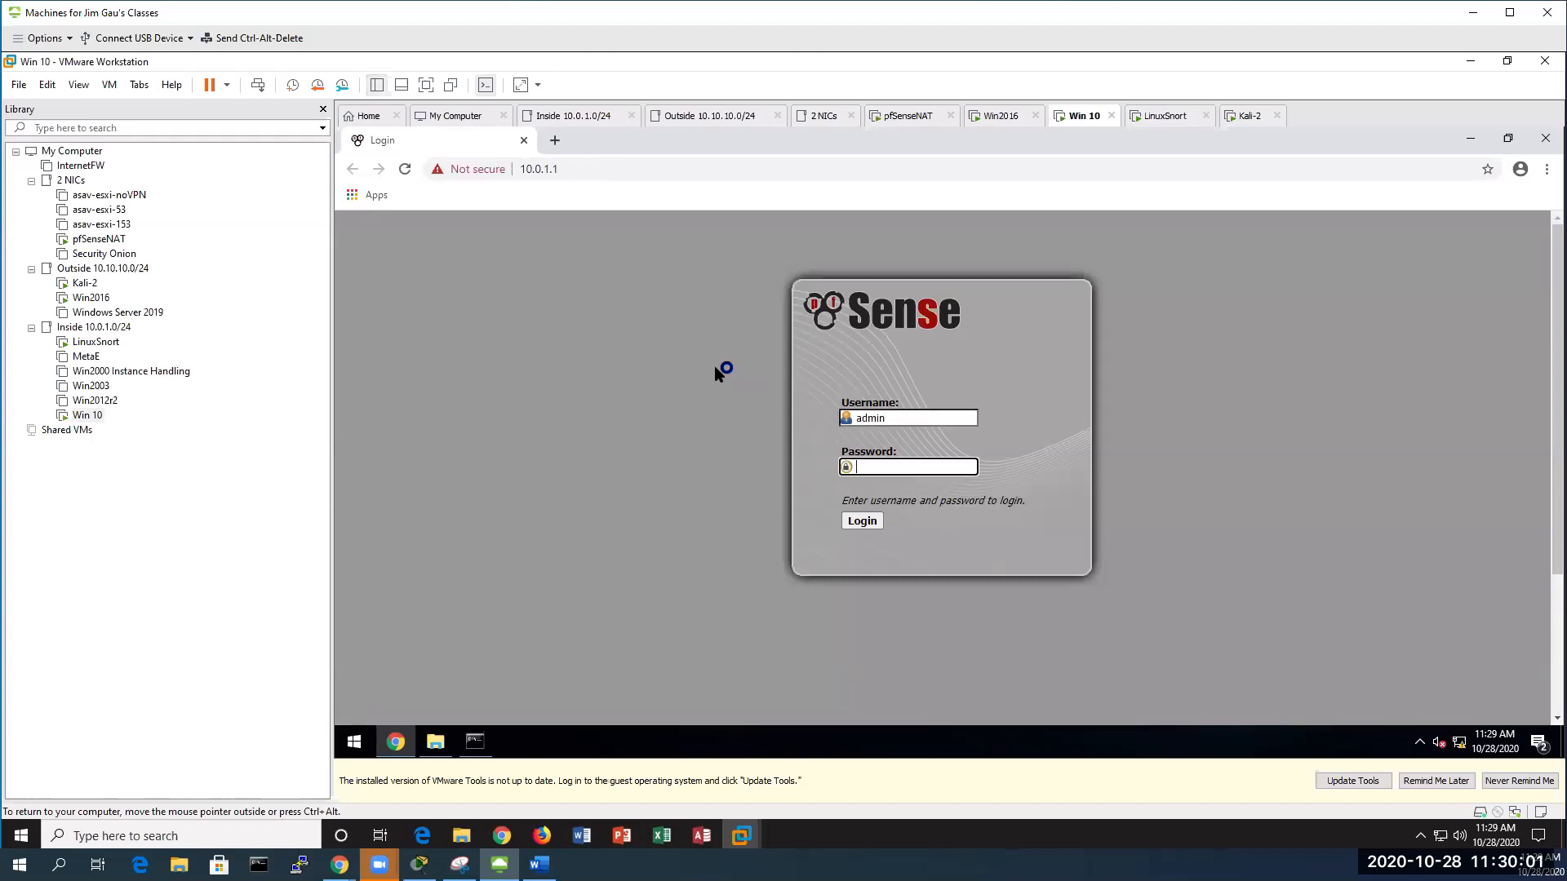
text(*******)
key(Return)
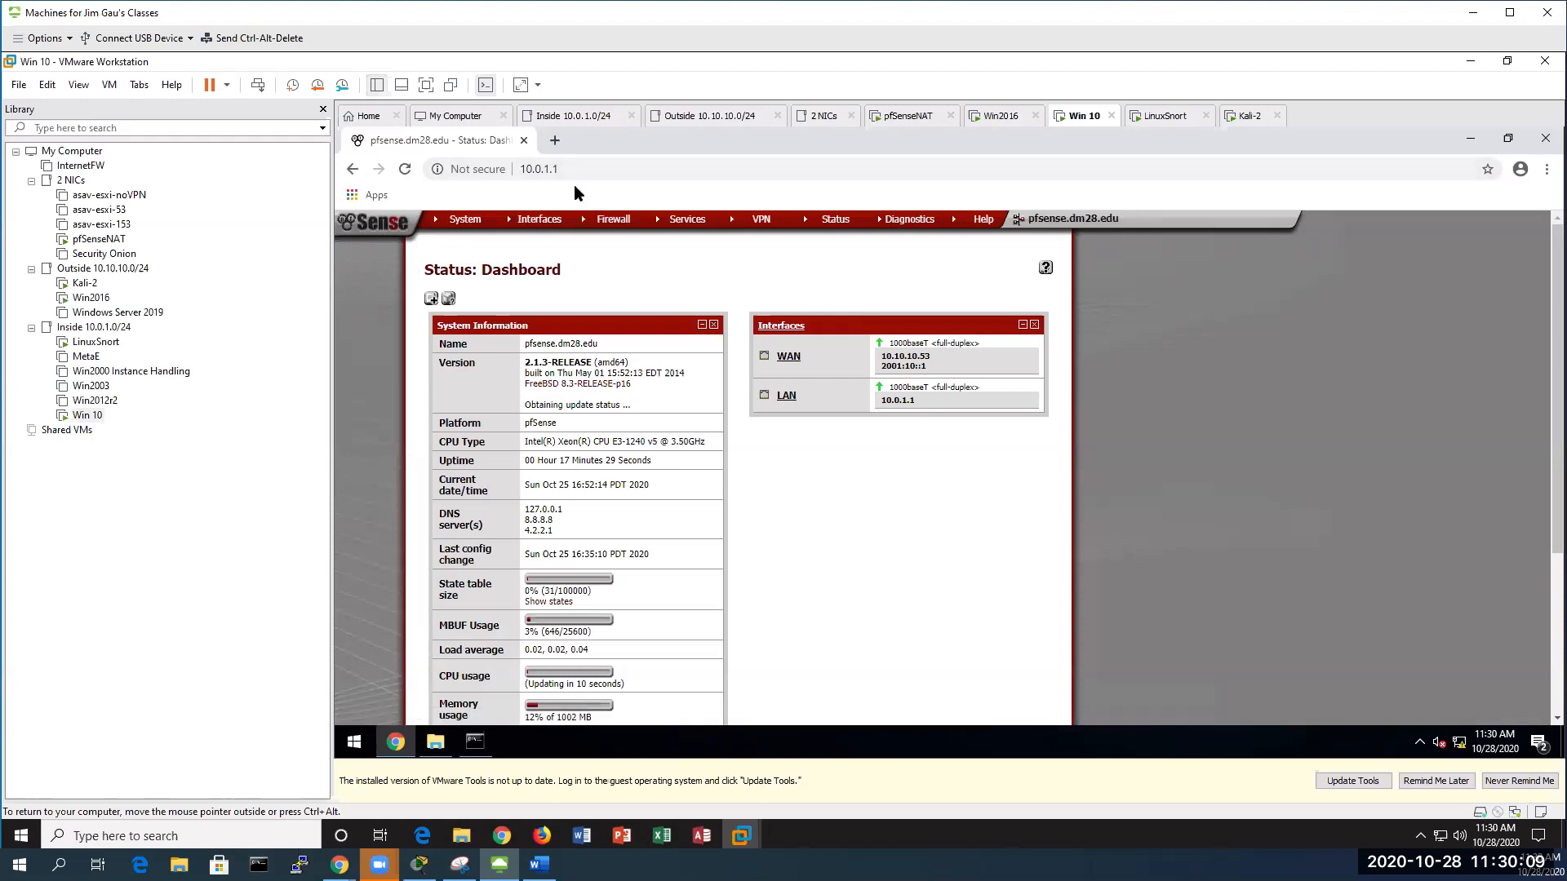
Load the pfSense dashboard at 10.0.1.1 in a second browser tab
click(554, 144)
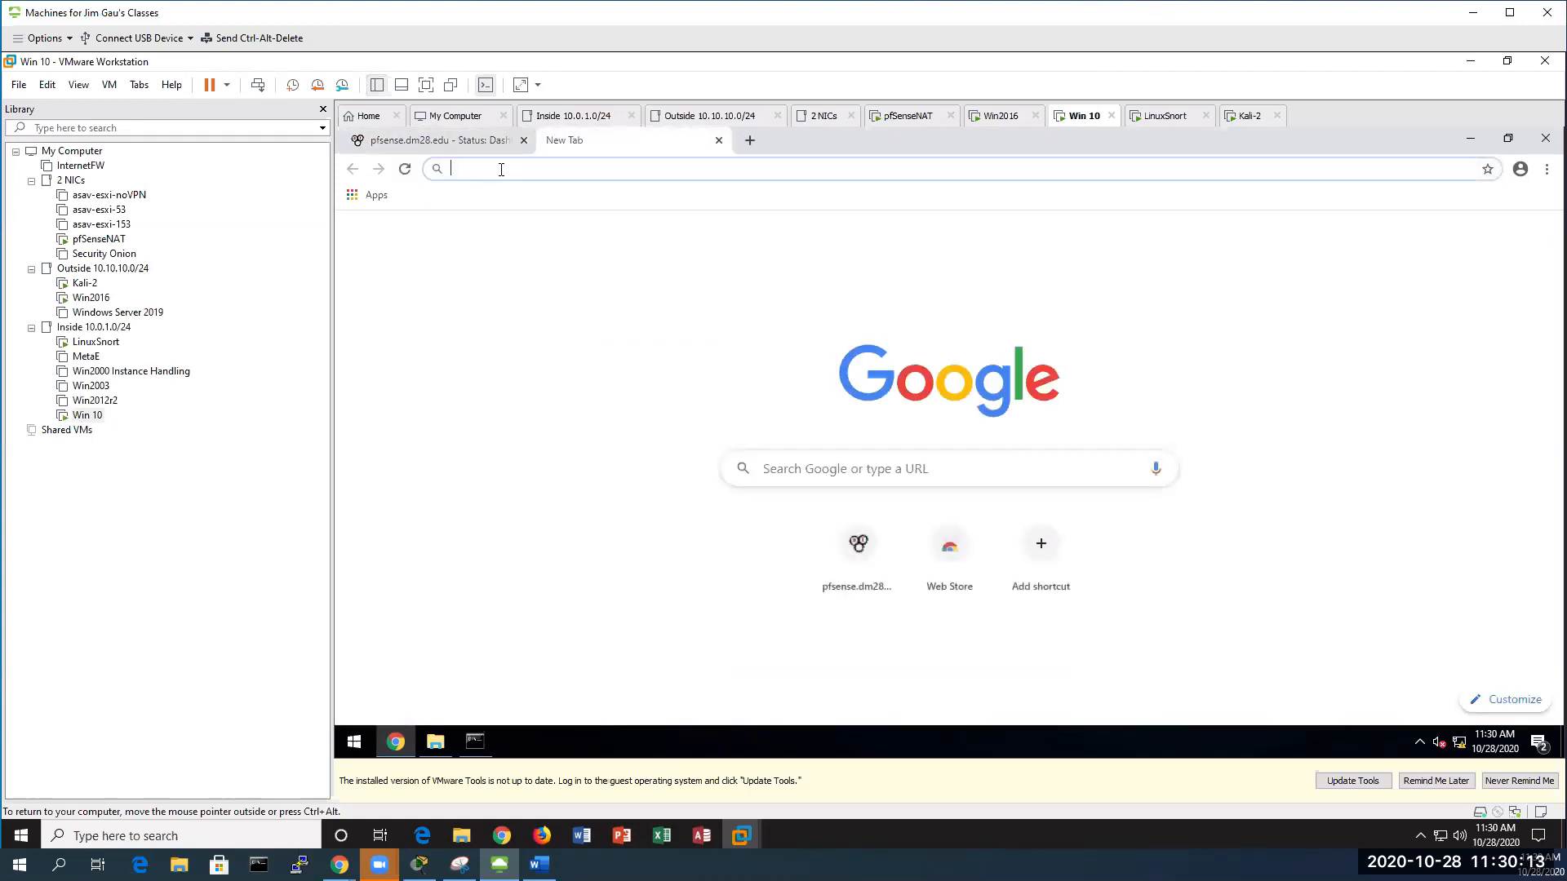
text(10.0.1.)
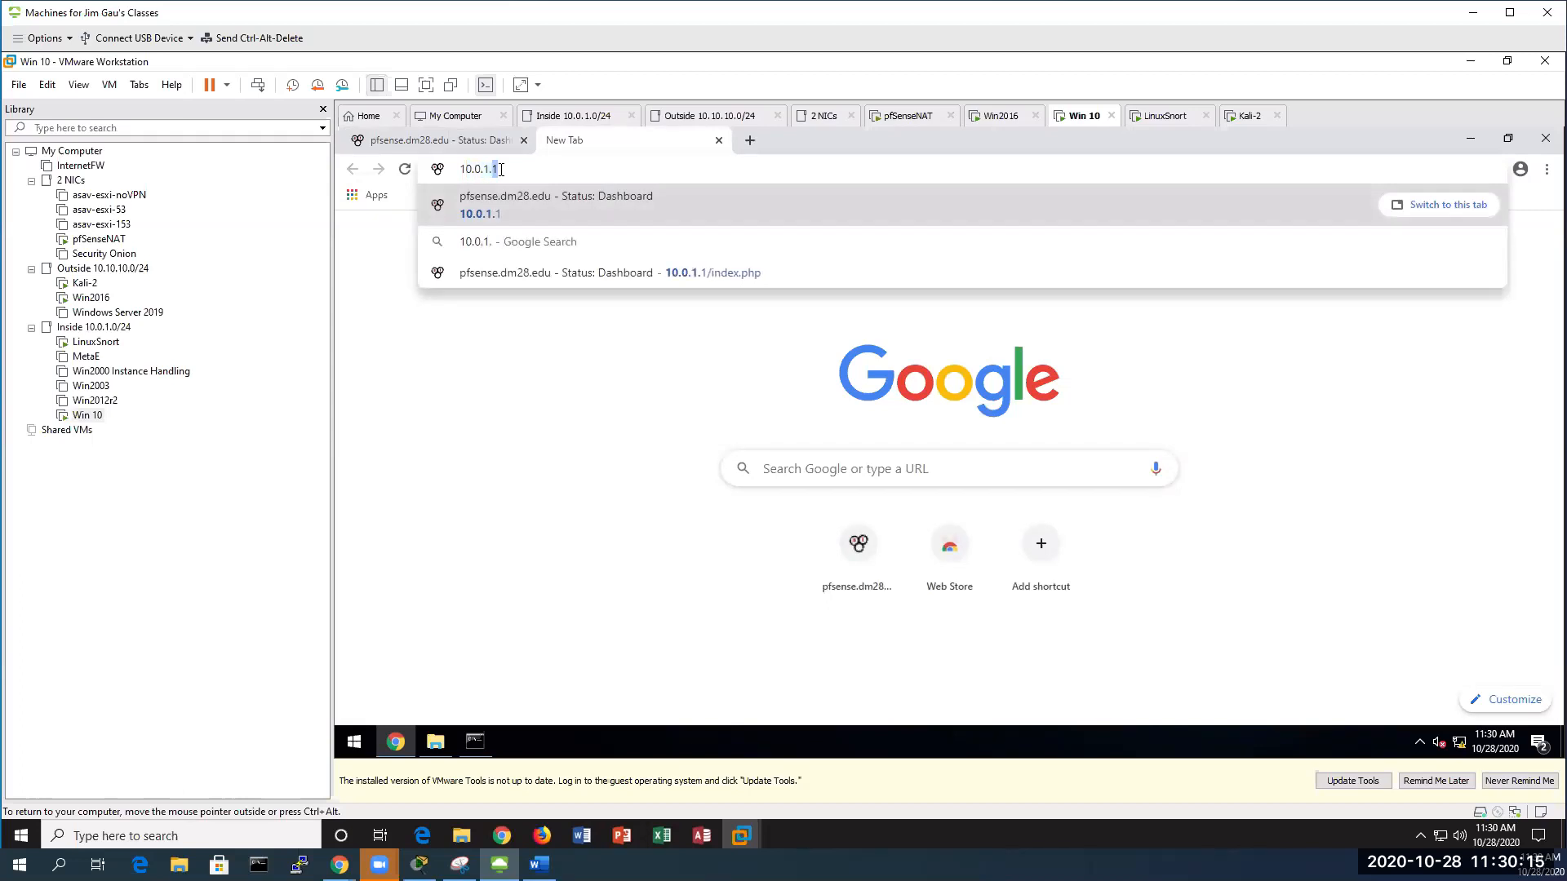
text(1)
key(Return)
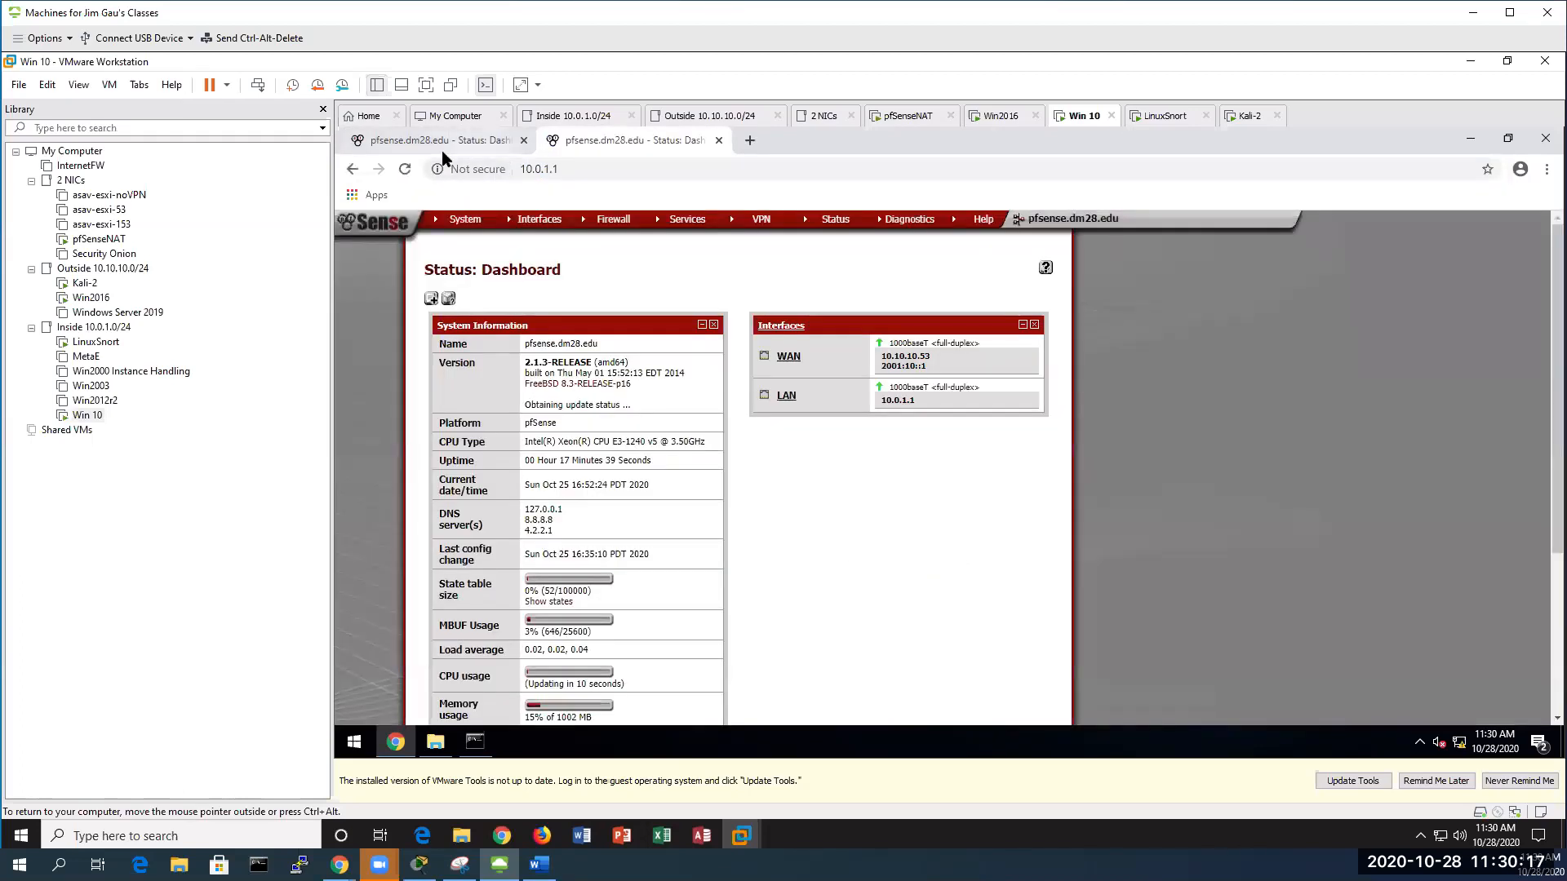
click(506, 146)
click(608, 142)
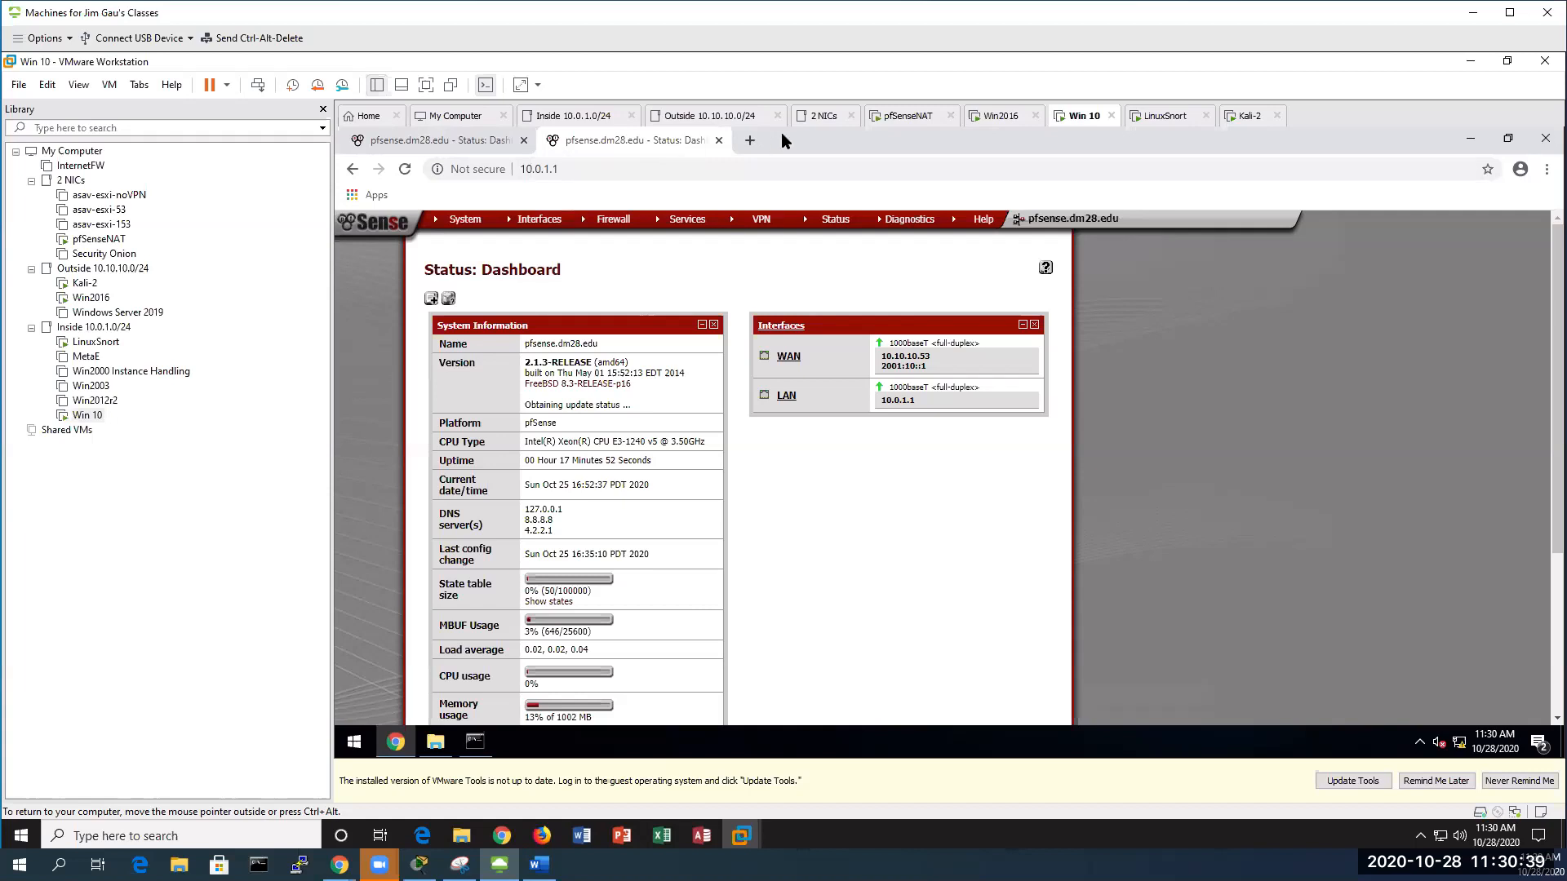
Open Services > Snort to show the Snort Interfaces page with WAN listed
mouse_move(692, 226)
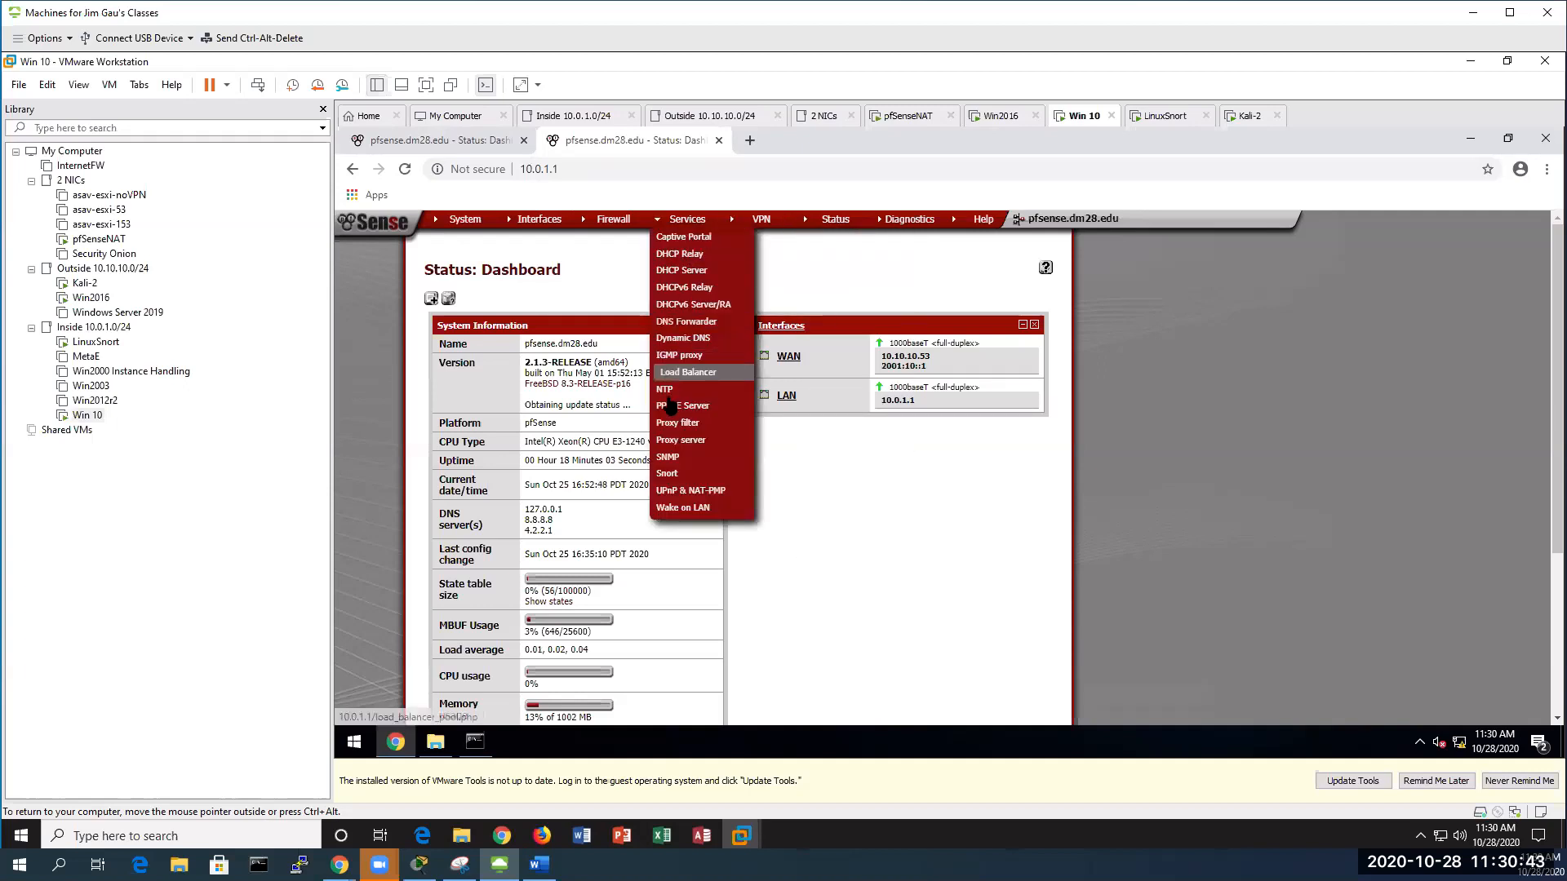
click(685, 476)
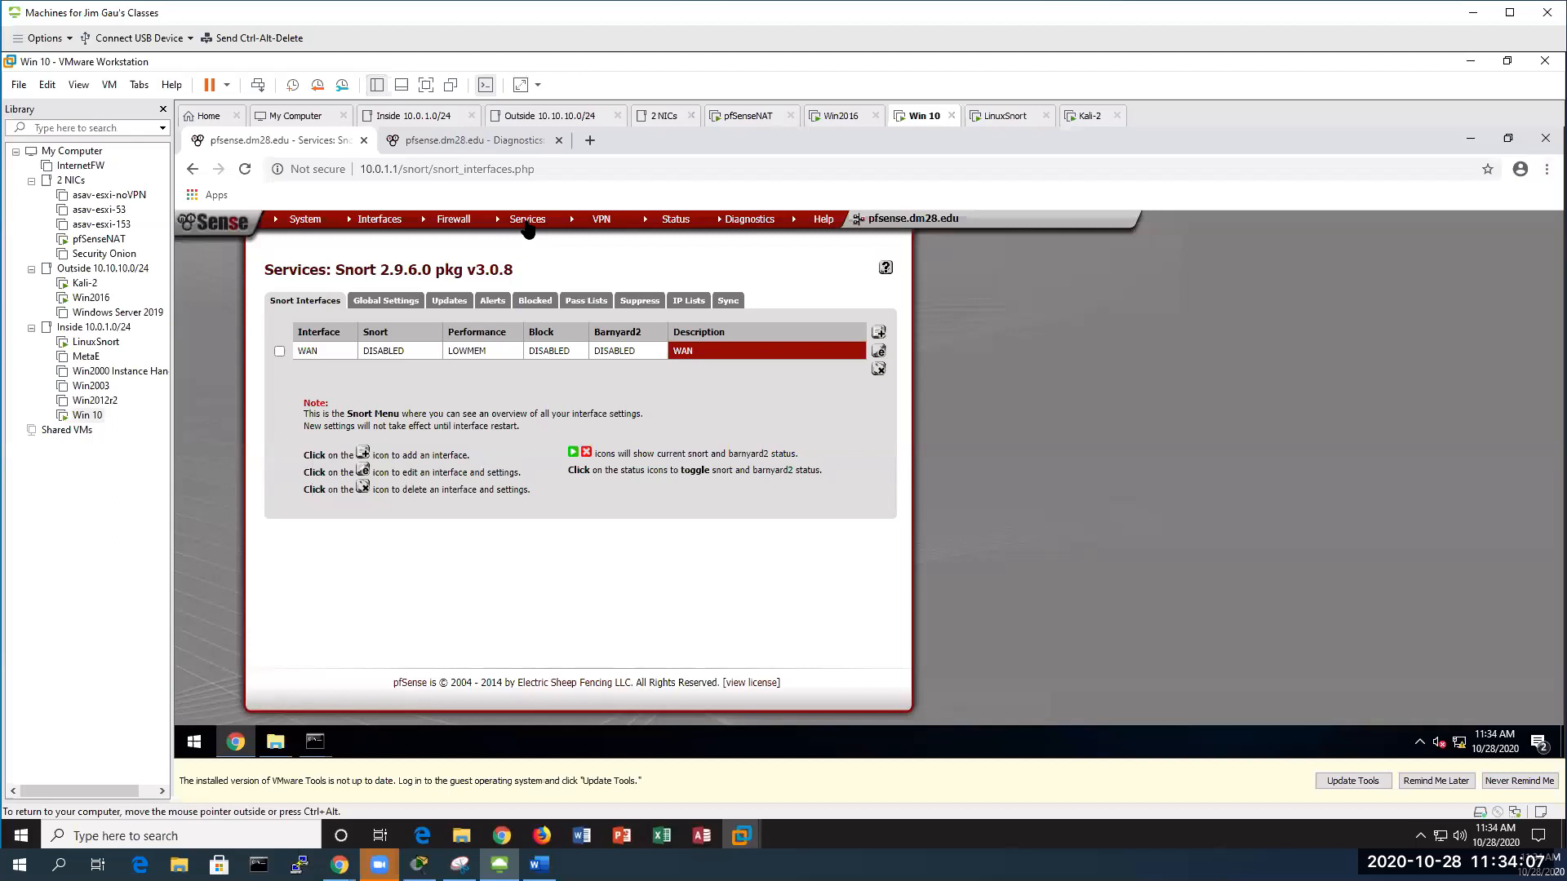
mouse_move(526, 222)
click(522, 473)
Enable Snort on WAN with system-log alerts, blocking source IPs and killing states, then save
click(879, 353)
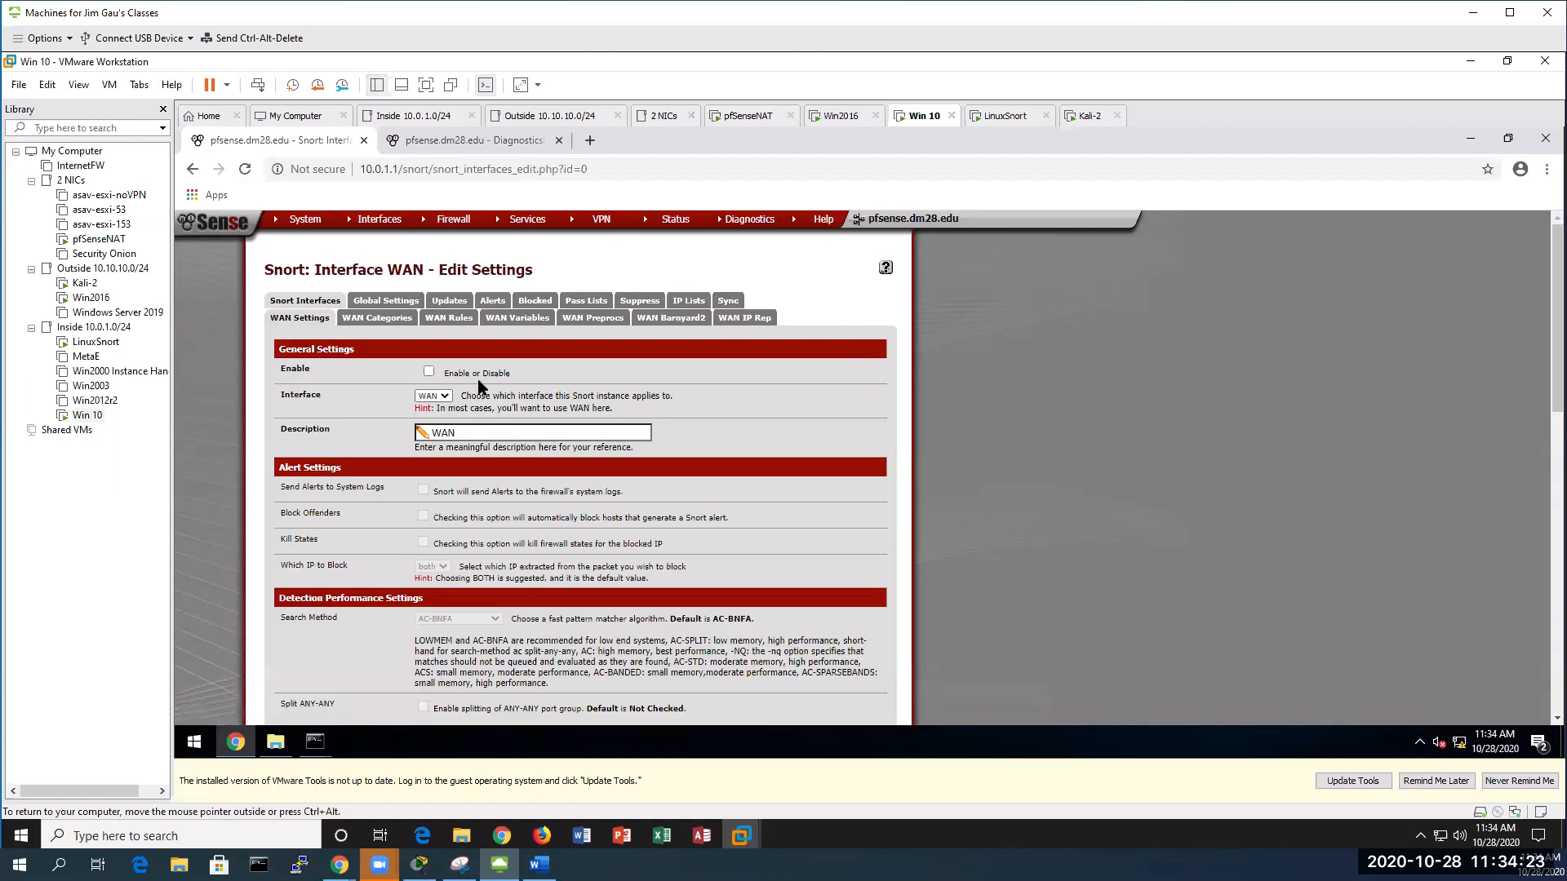
click(429, 372)
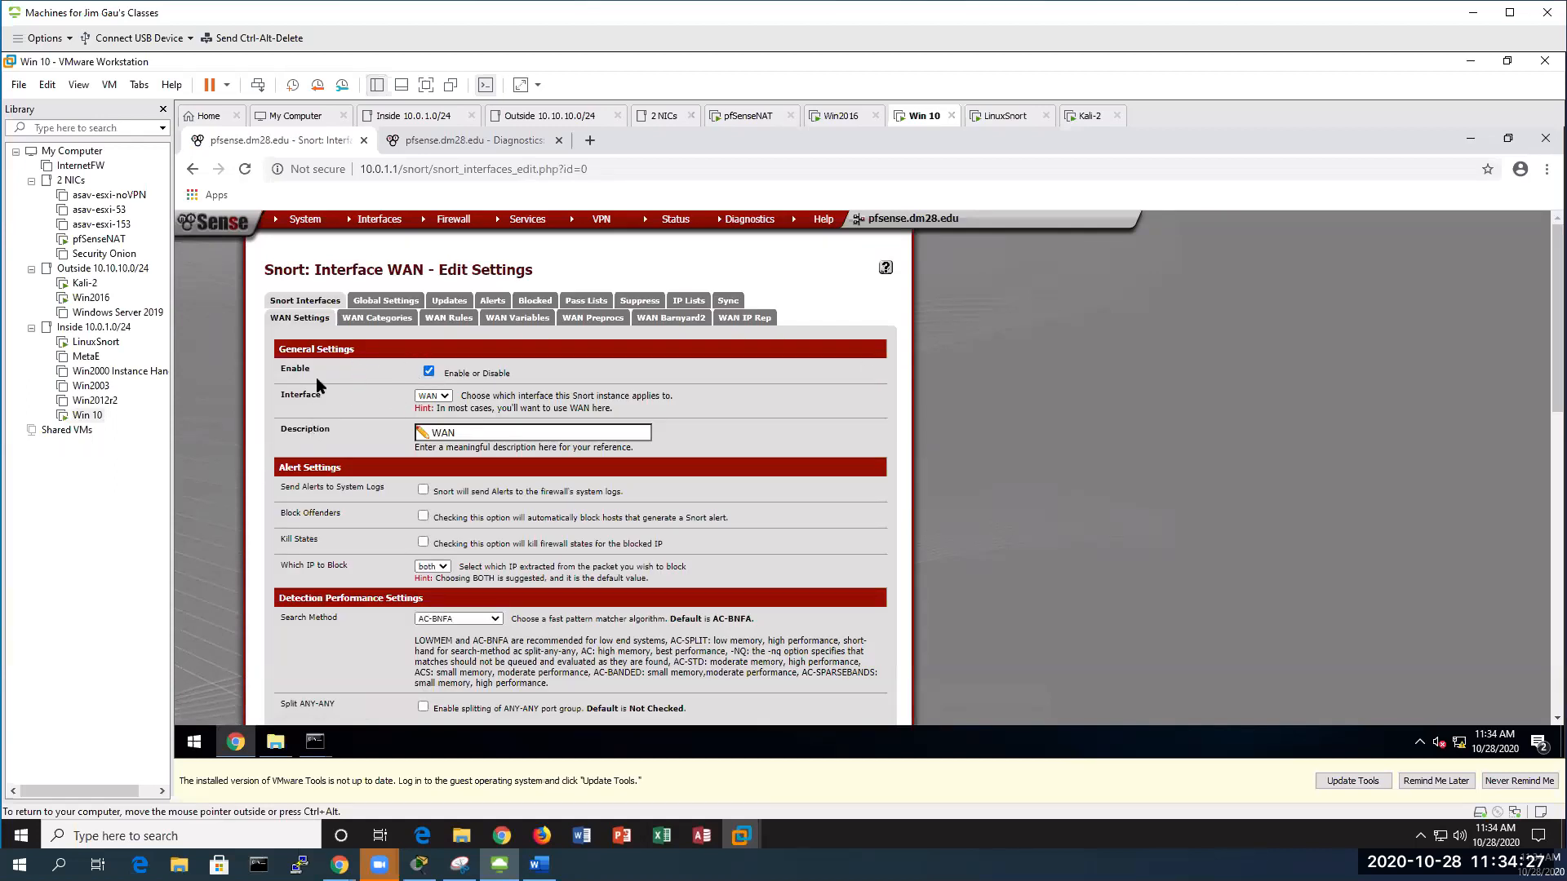
scroll(318, 383, down, 2)
scroll(320, 384, up, 2)
click(423, 488)
click(423, 516)
click(445, 569)
click(437, 583)
click(364, 535)
scroll(326, 523, down, 2)
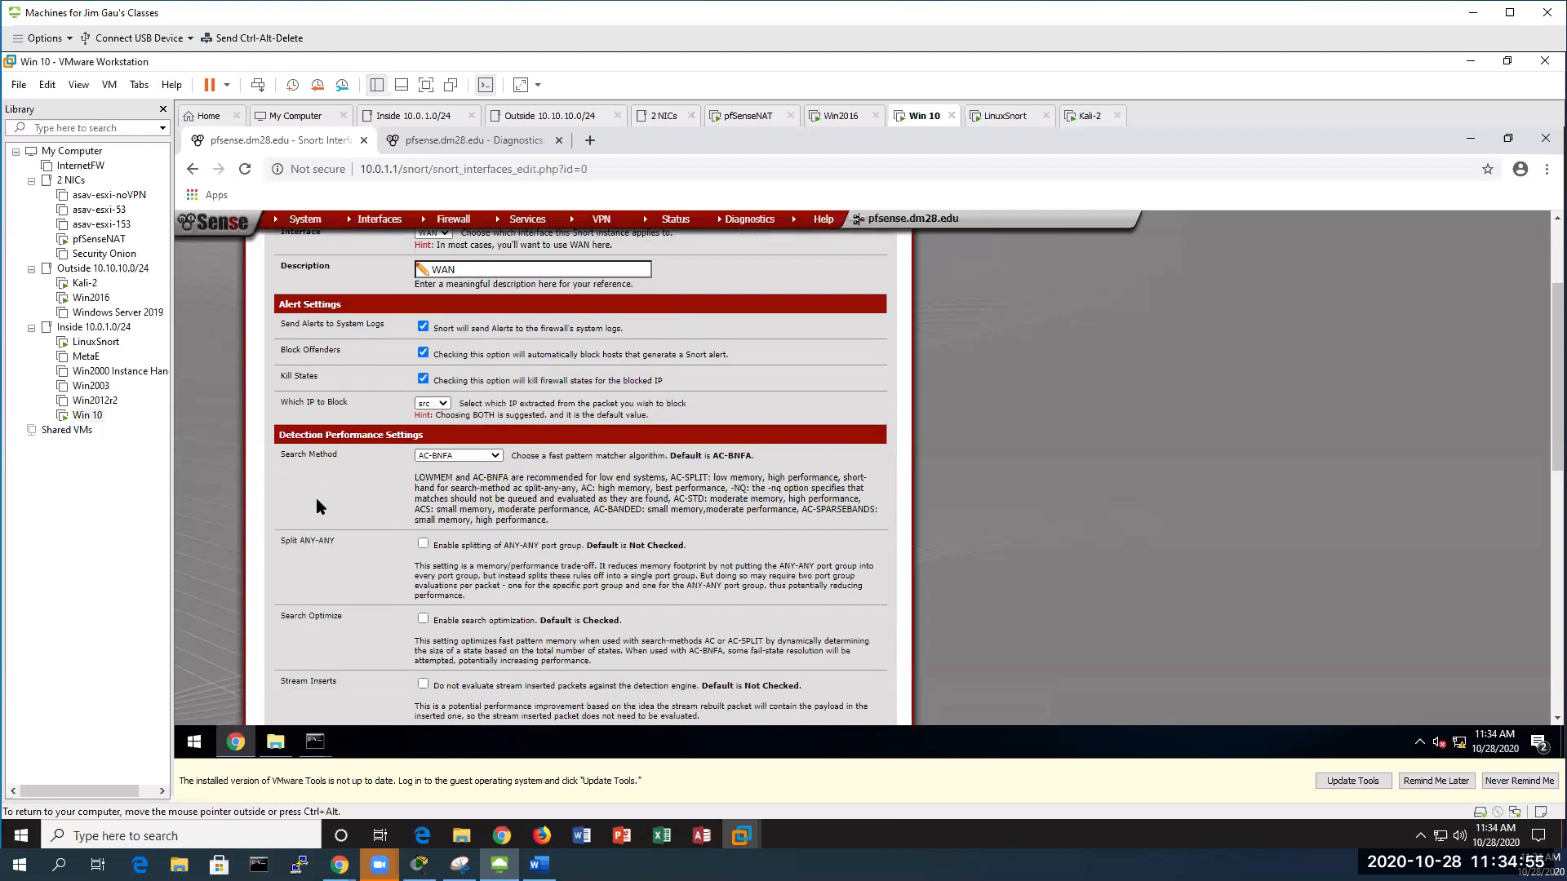
scroll(317, 502, down, 5)
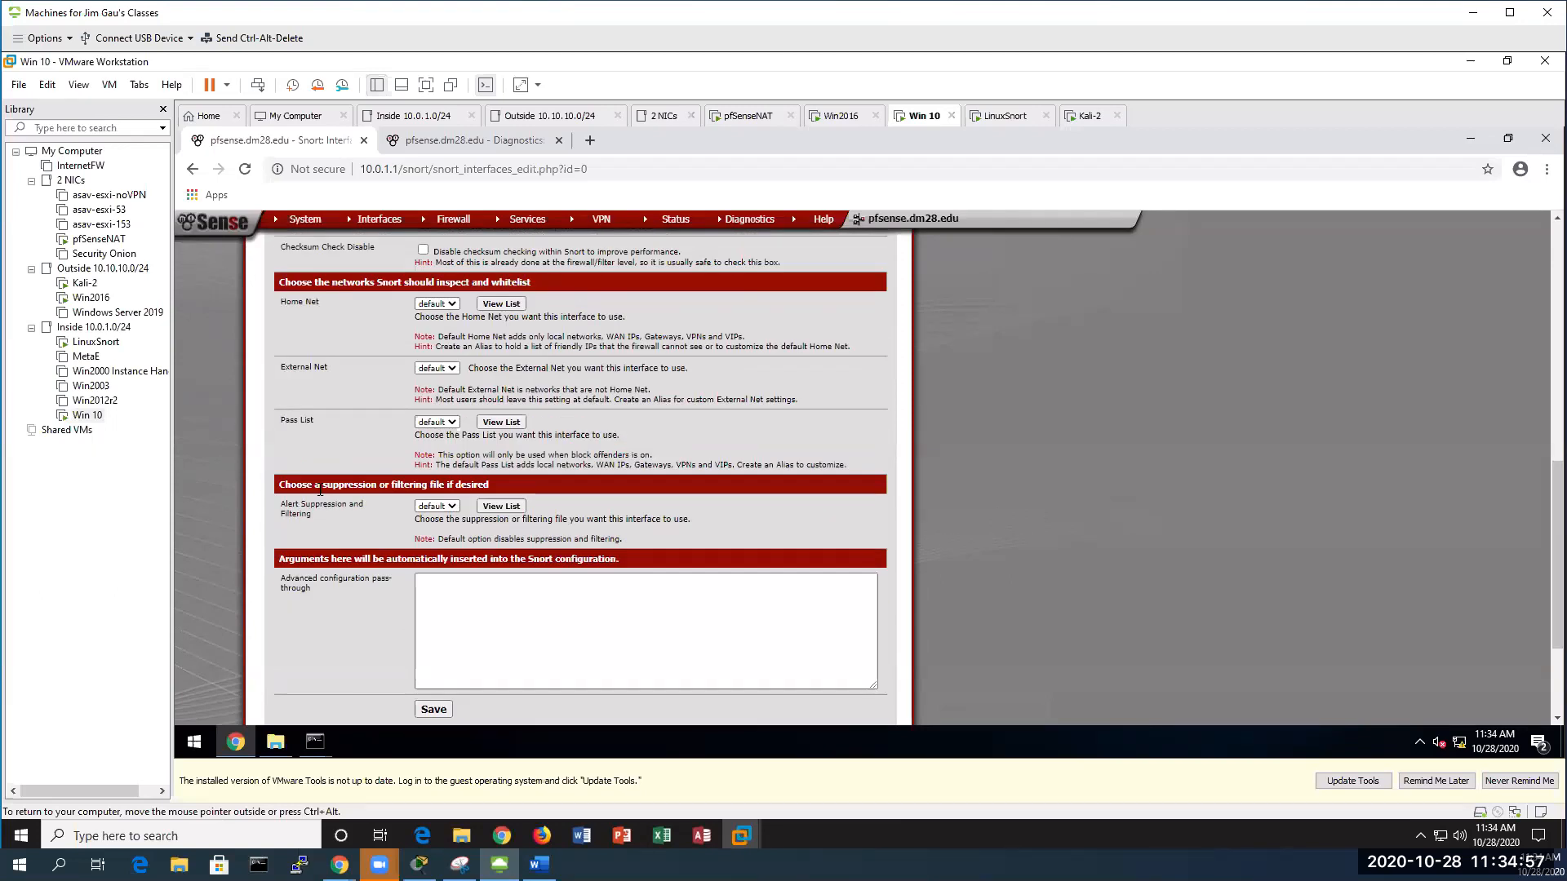
scroll(322, 506, down, 2)
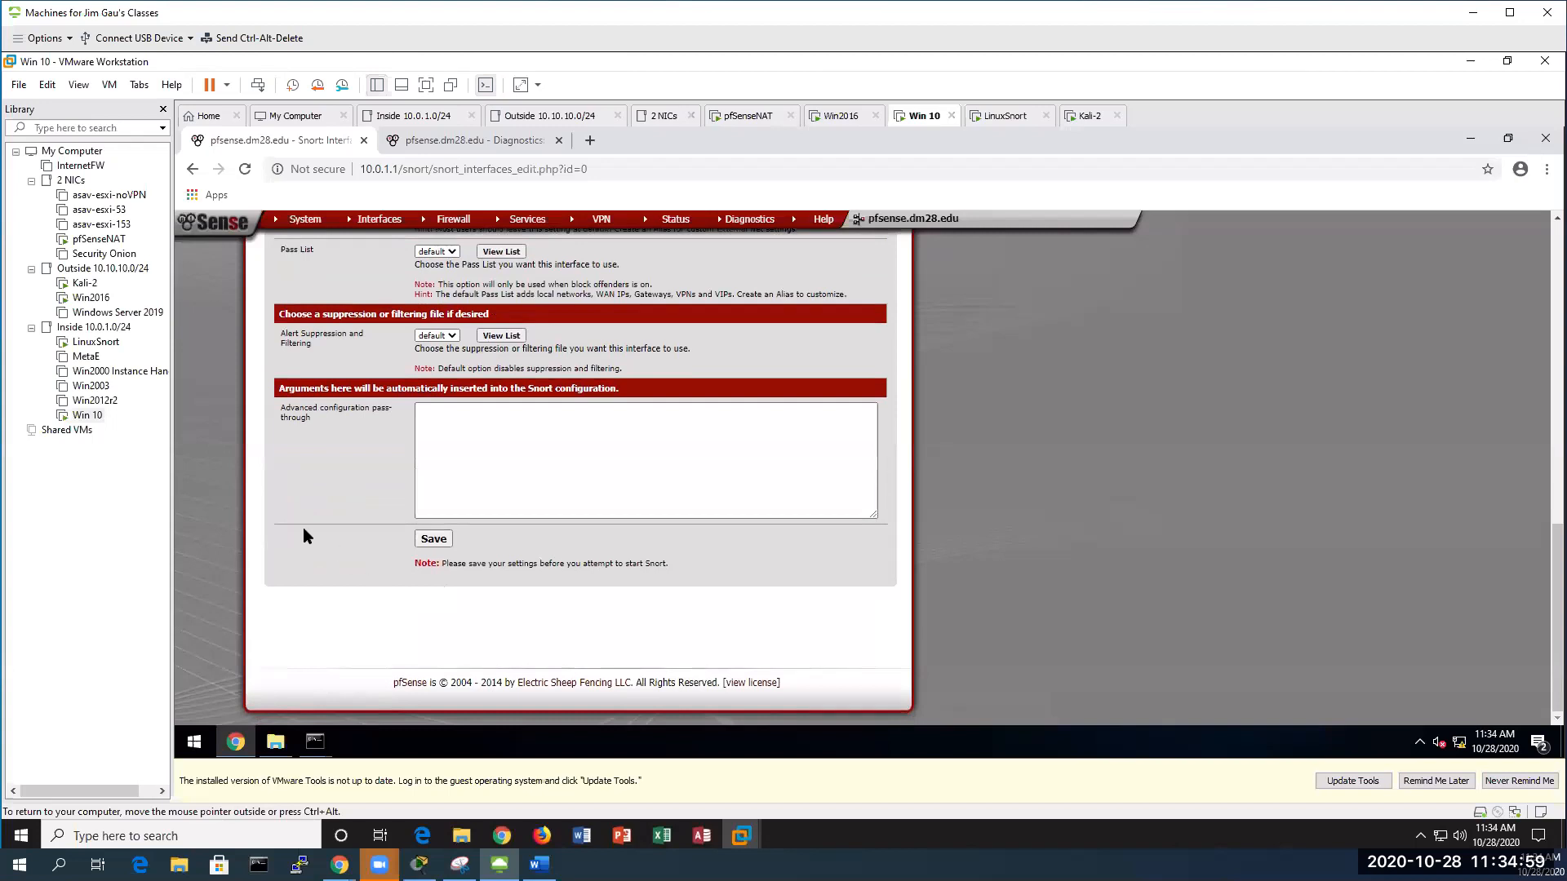
click(434, 539)
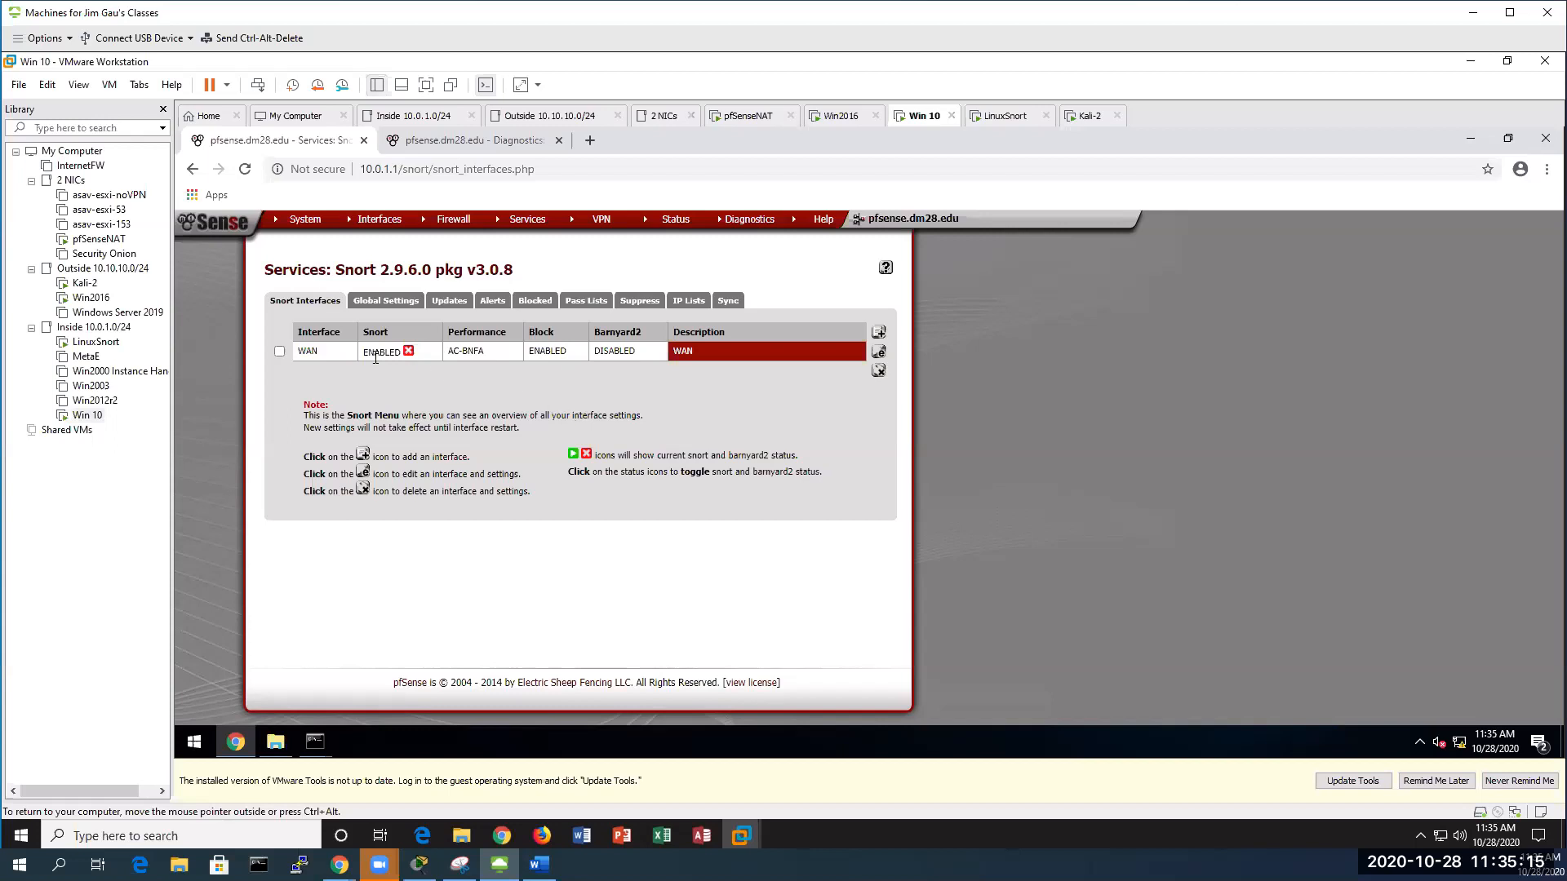
Load Status > Services, restart squid, and bring the Word exercise document forward
mouse_move(675, 233)
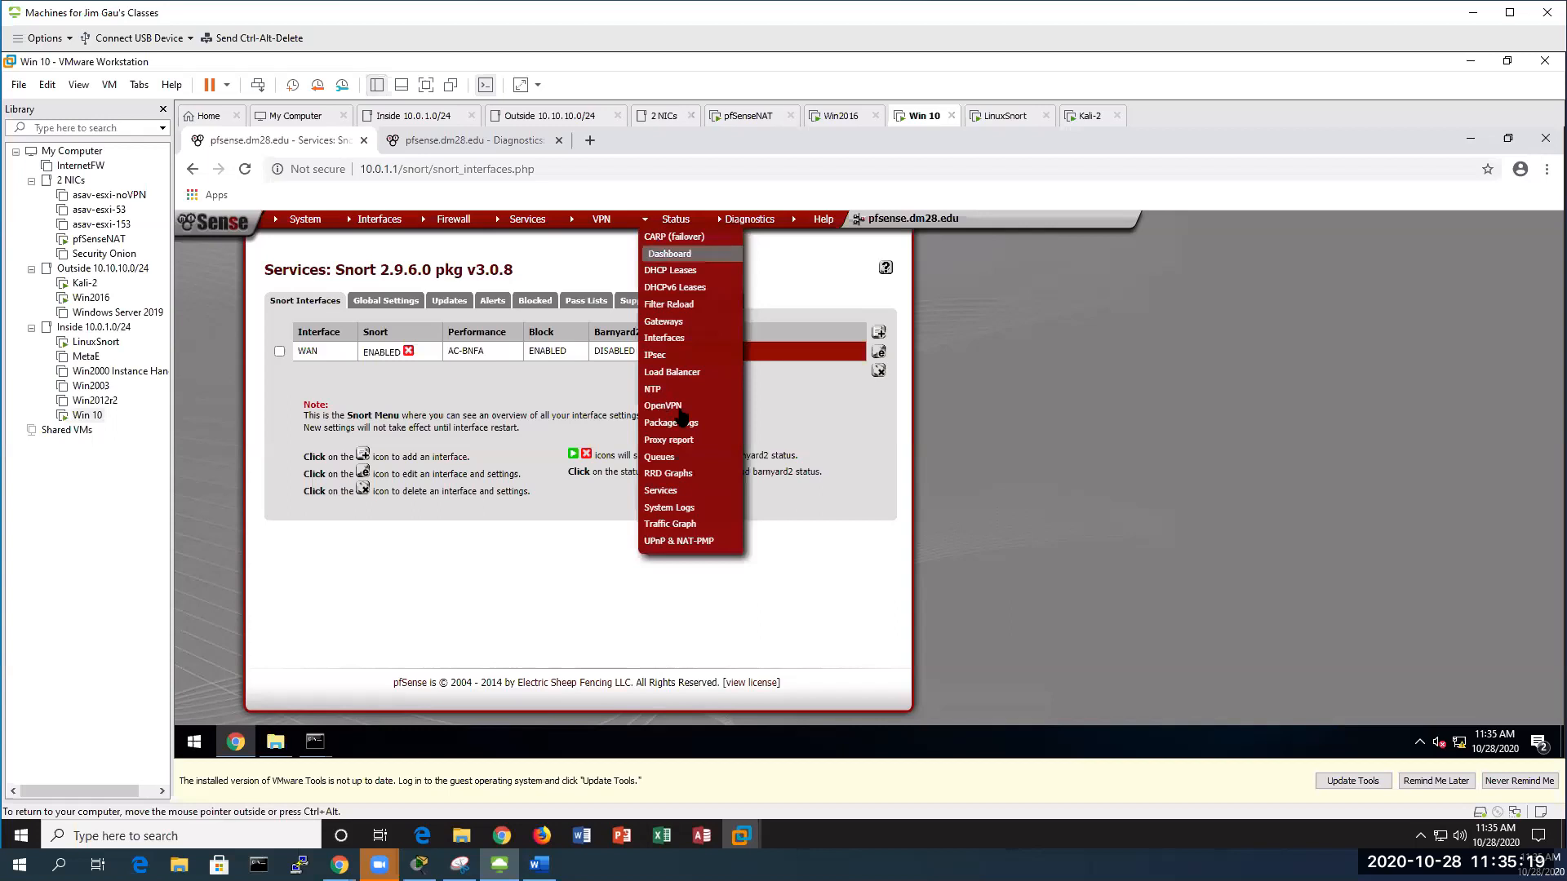
click(690, 491)
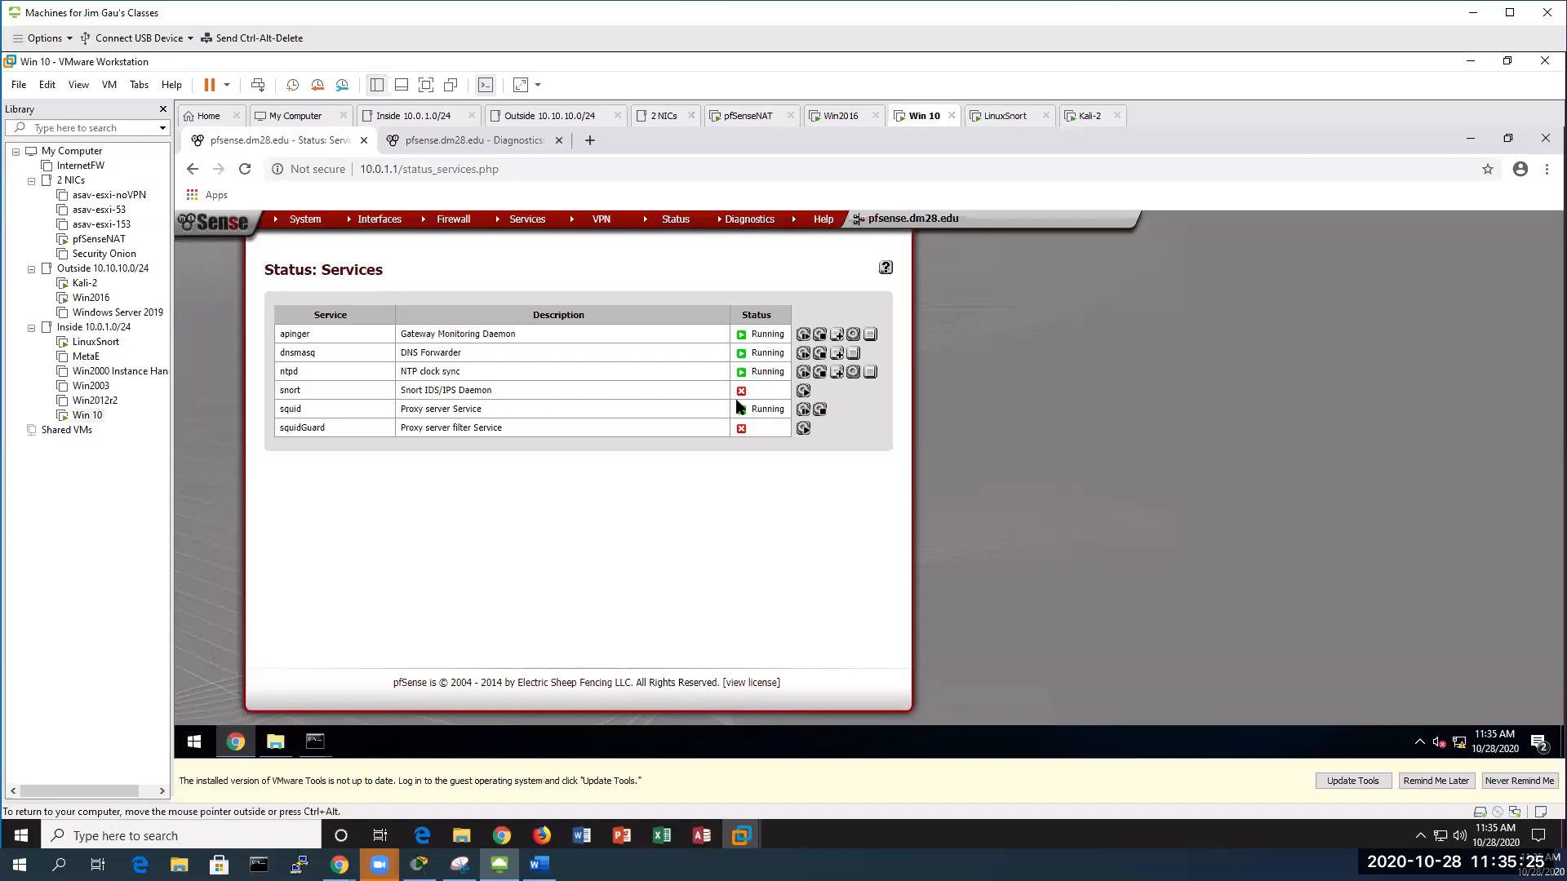
click(802, 408)
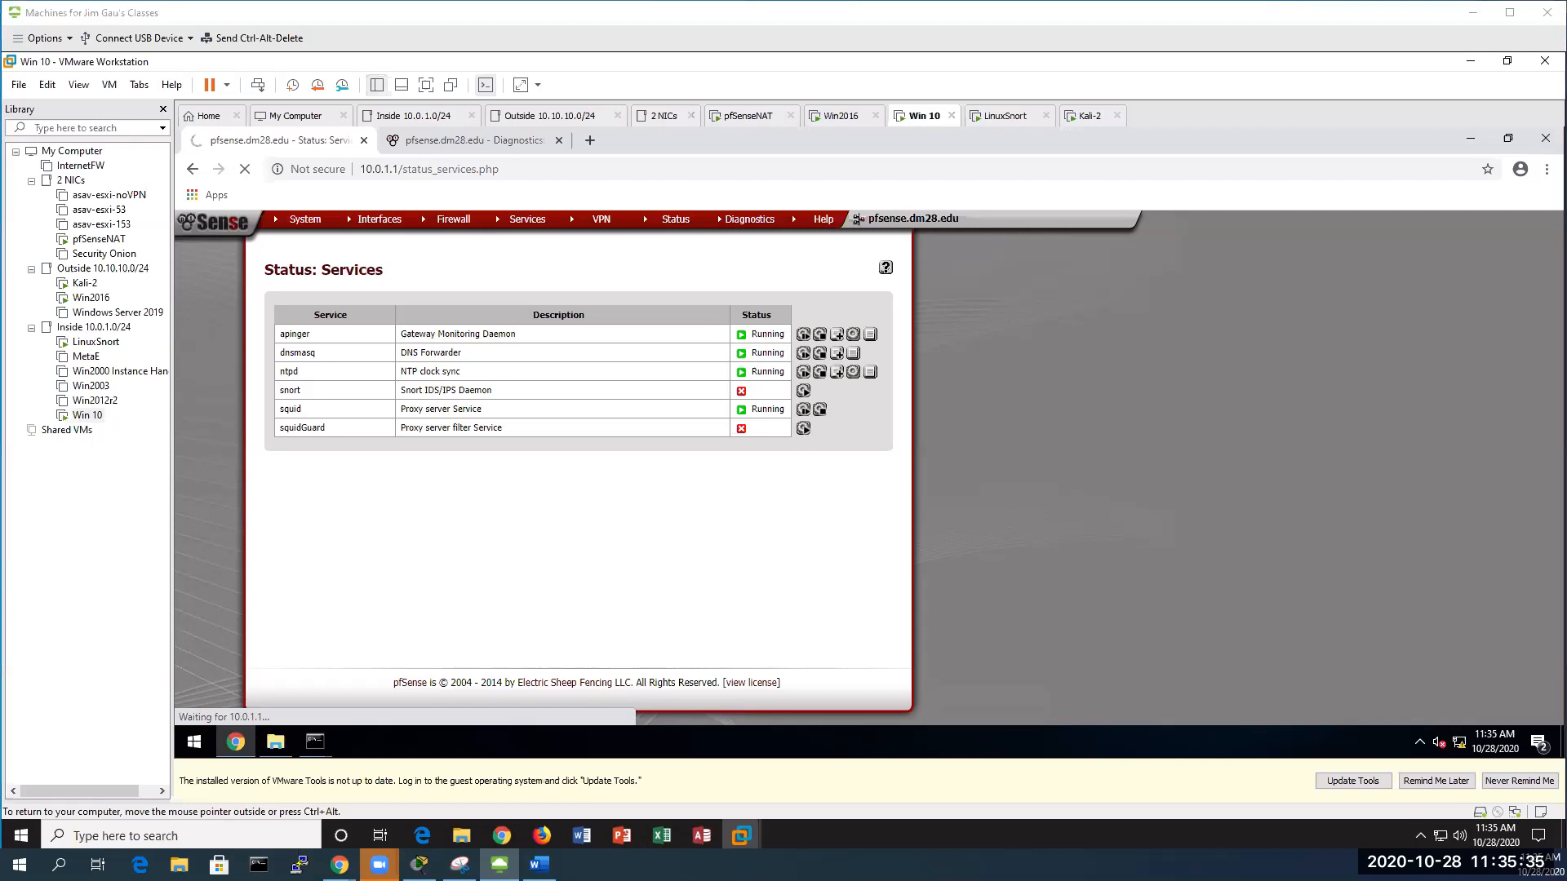
key(alt+Tab)
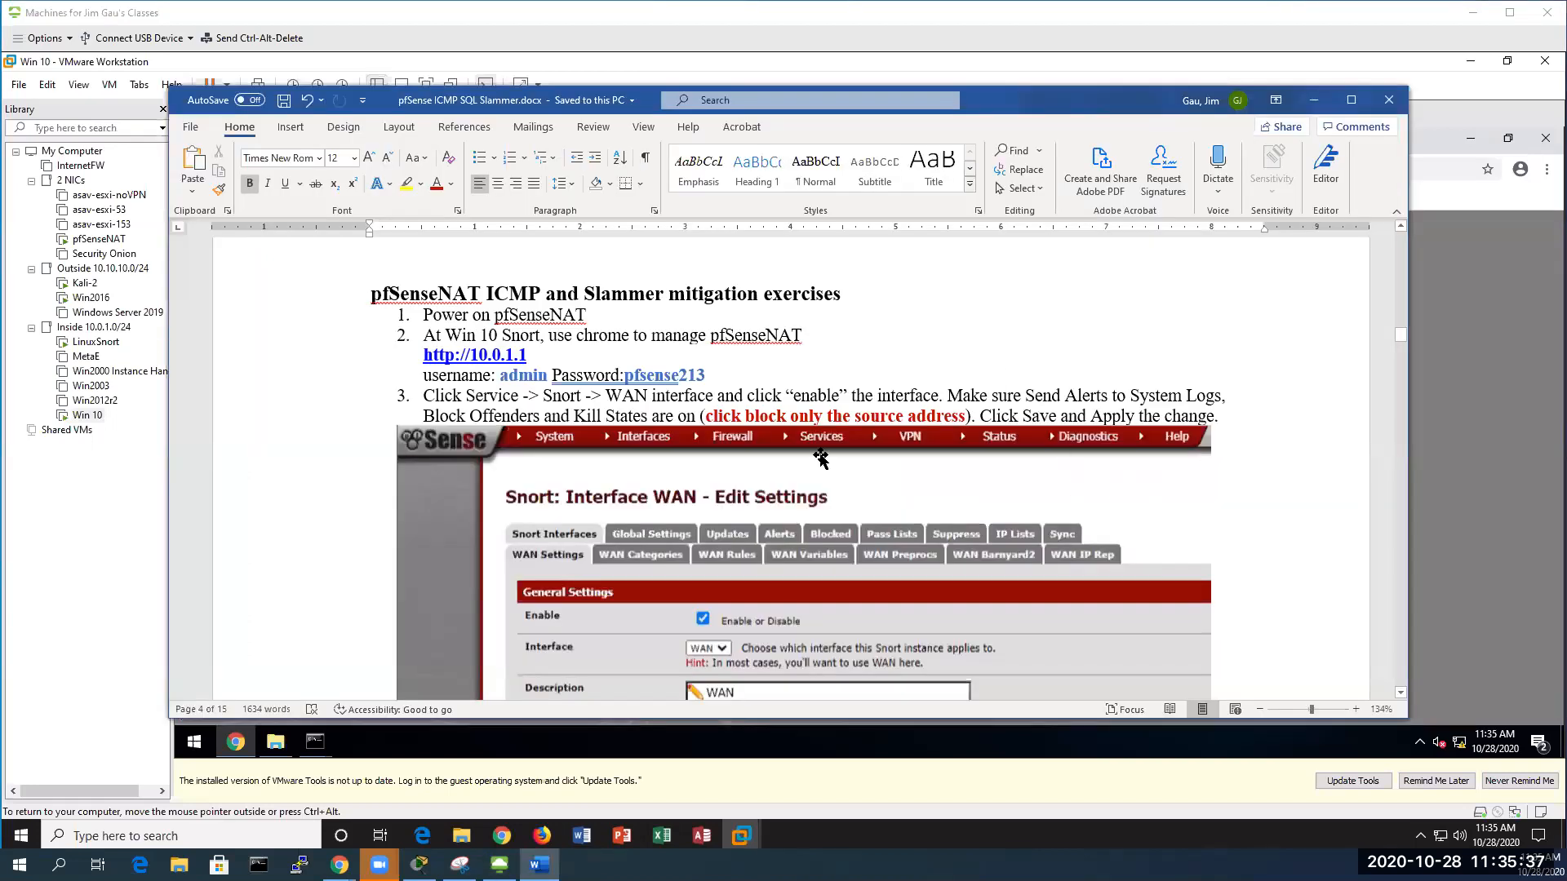
Read the Word guide down to steps 4–8 on page 5, then minimize it
scroll(715, 472, down, 3)
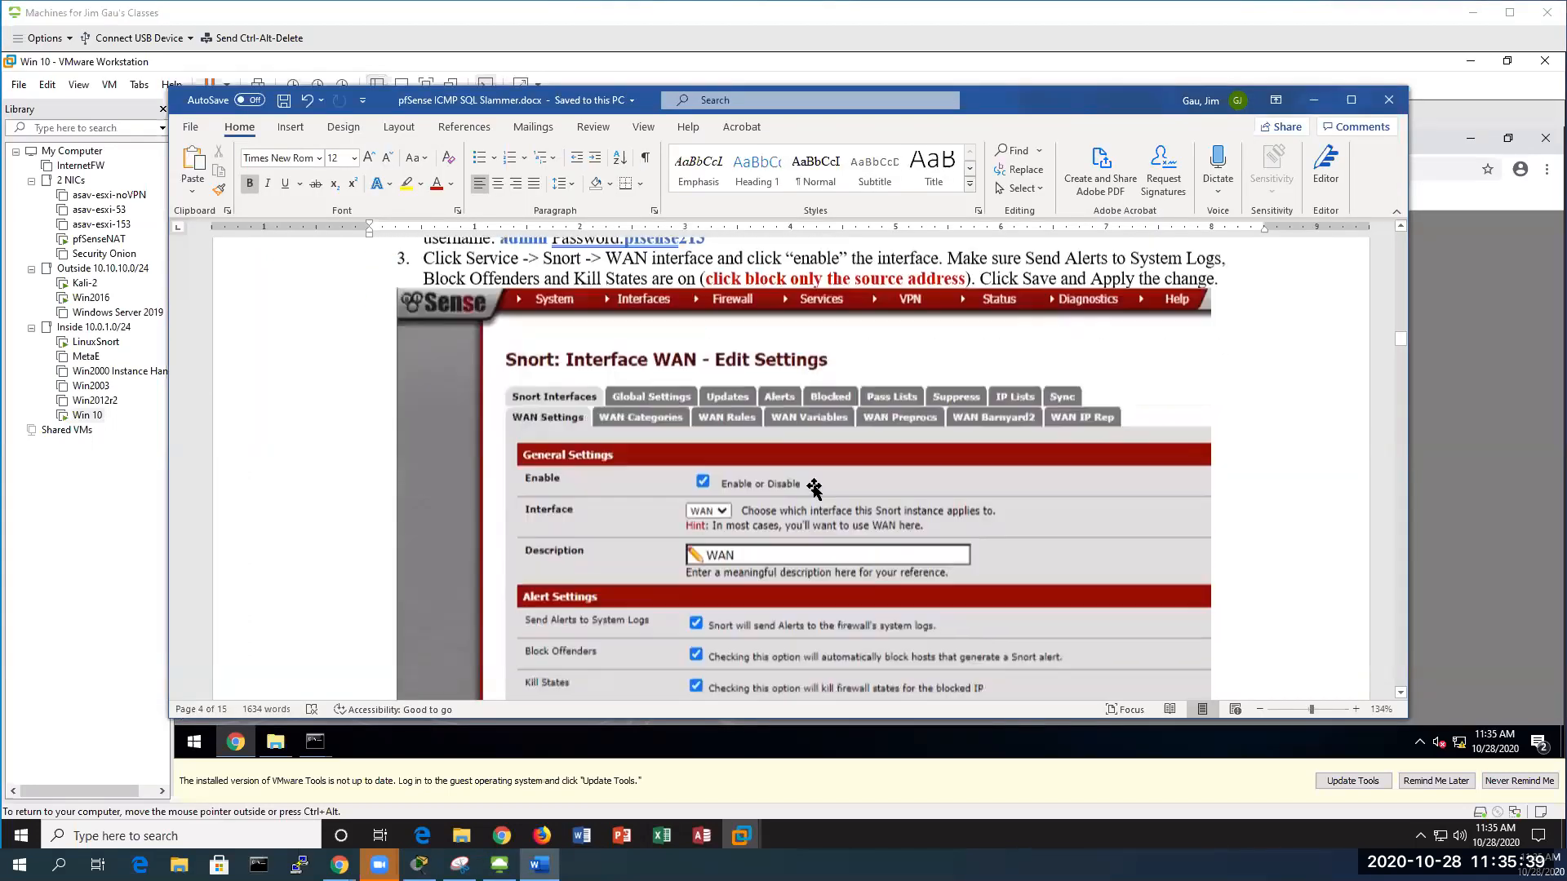
scroll(775, 425, down, 1)
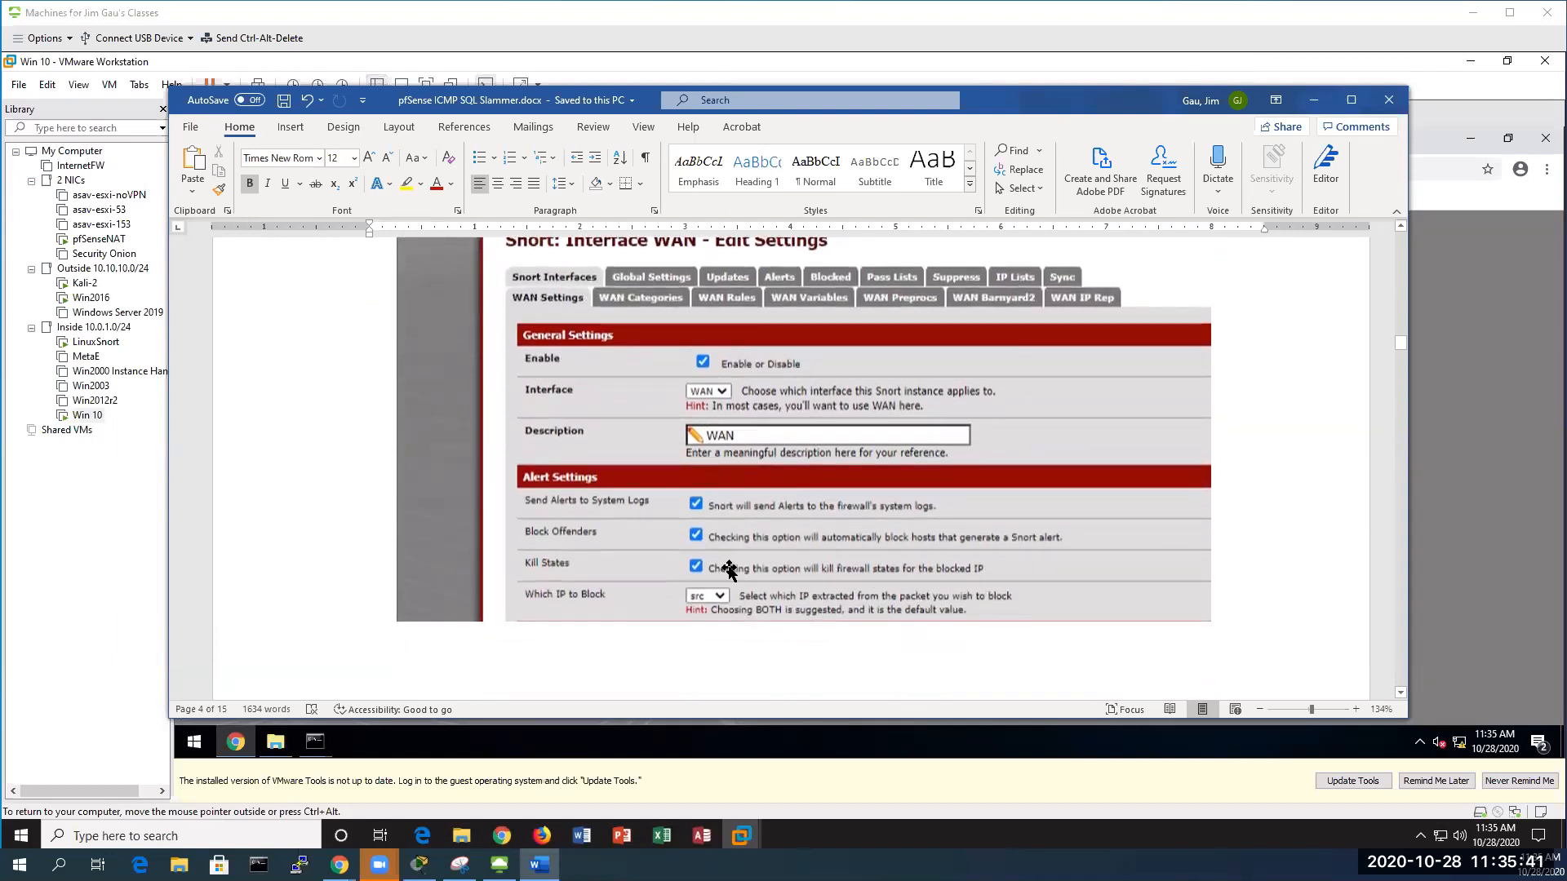
scroll(731, 555, down, 2)
scroll(740, 537, down, 4)
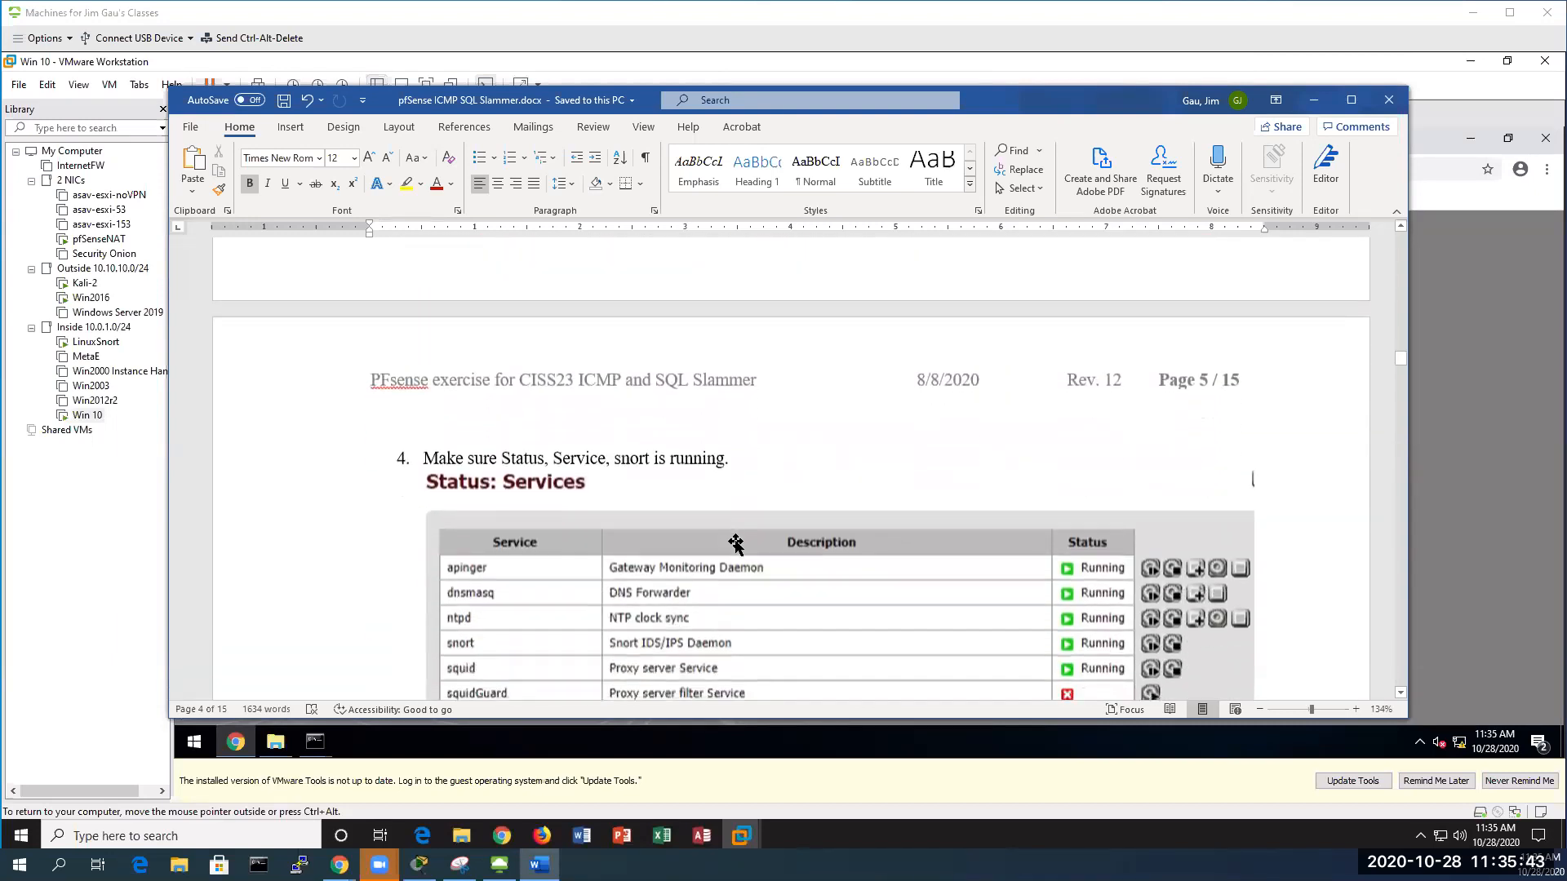
scroll(898, 372, up, 10)
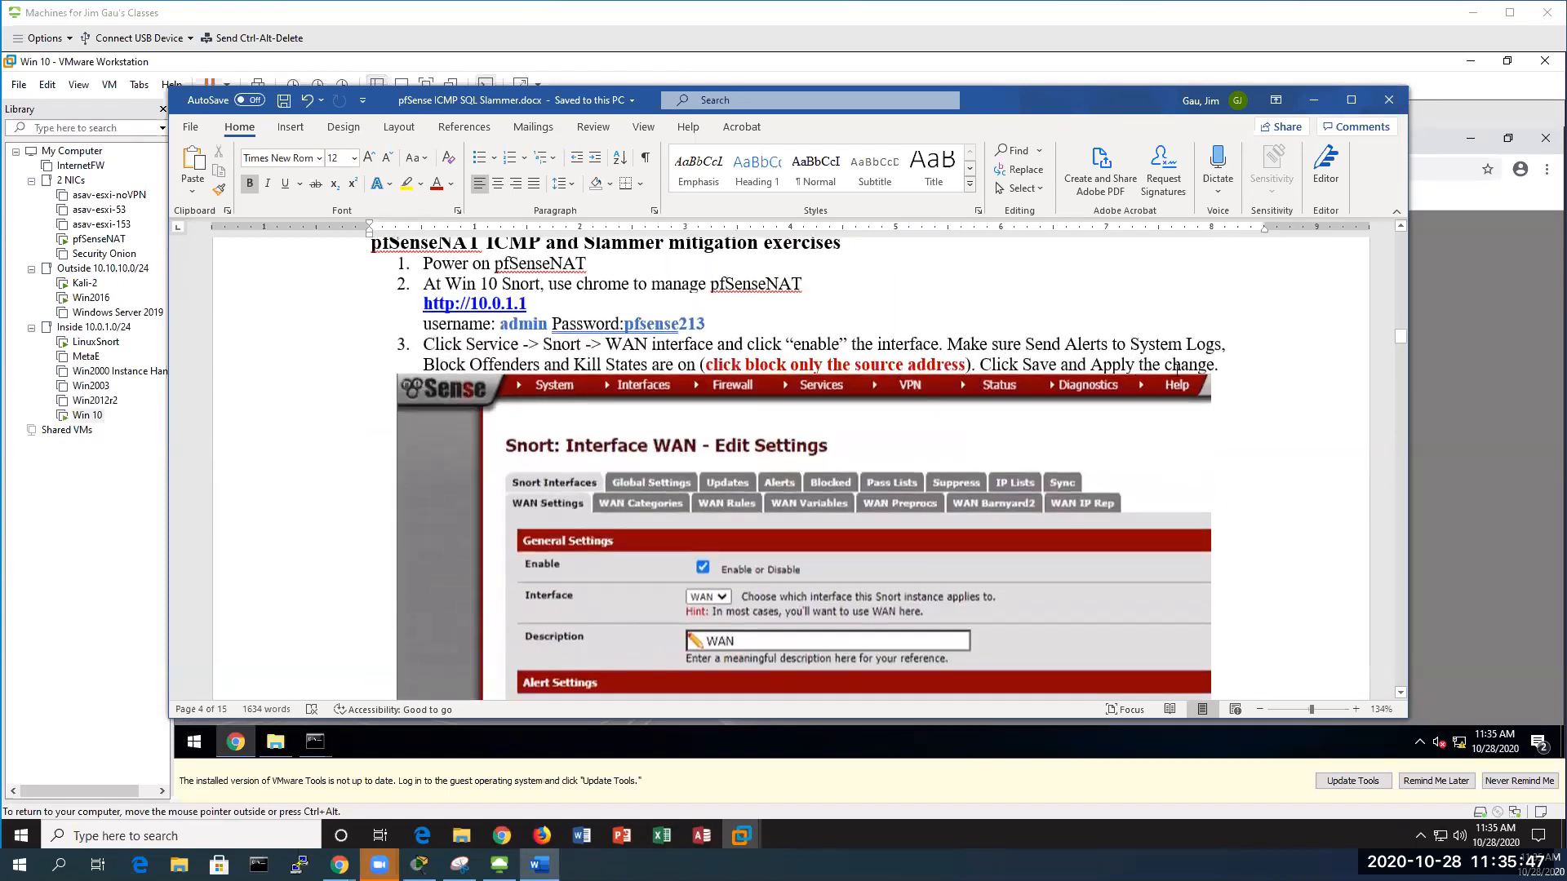
scroll(1105, 412, down, 2)
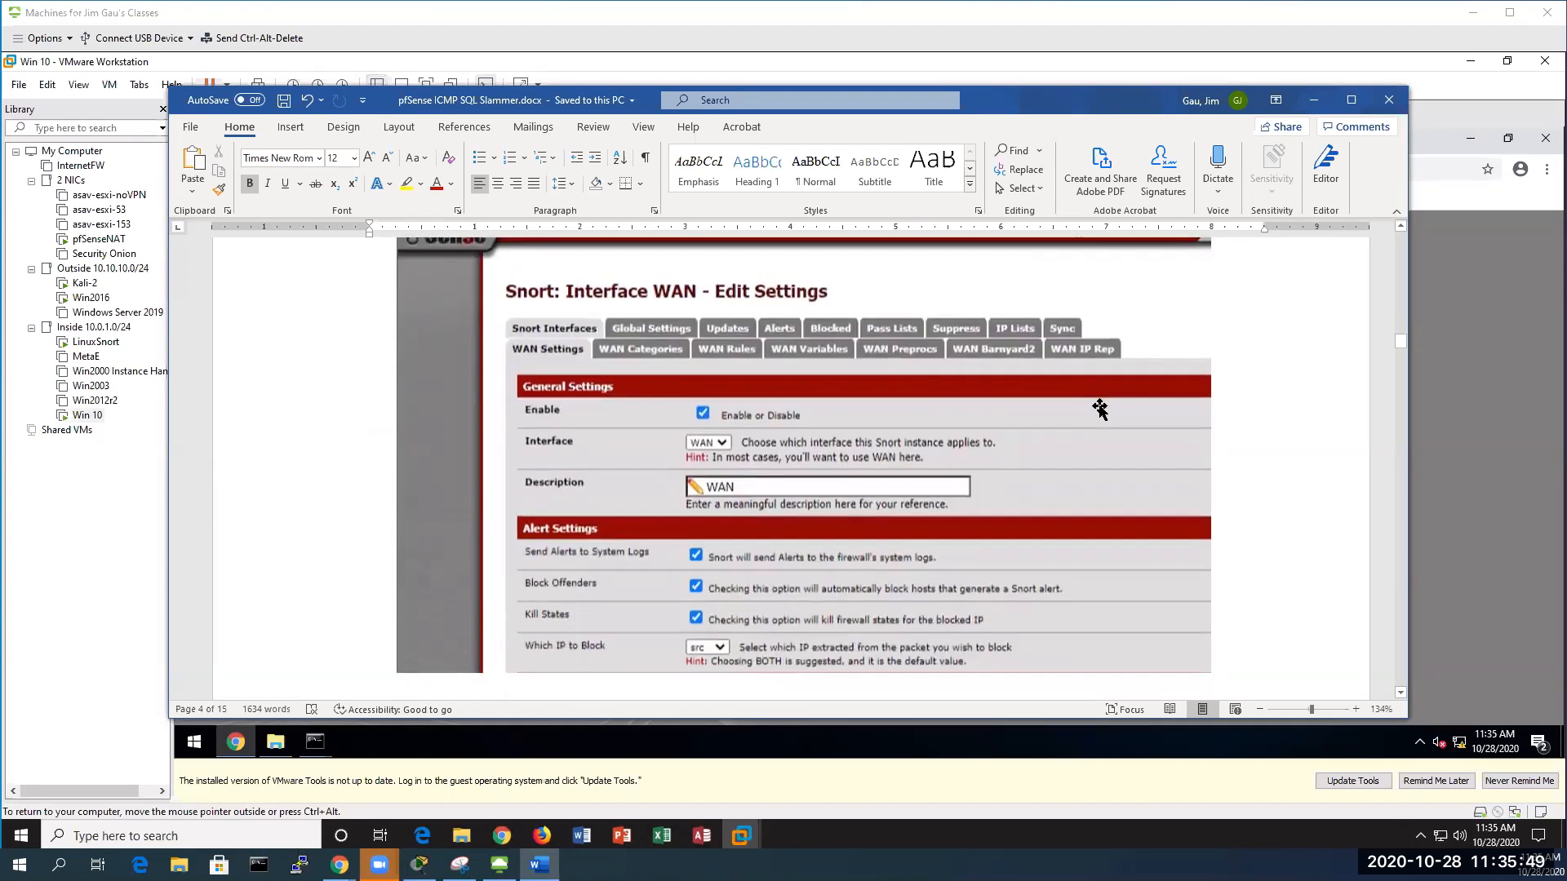
scroll(1100, 410, down, 7)
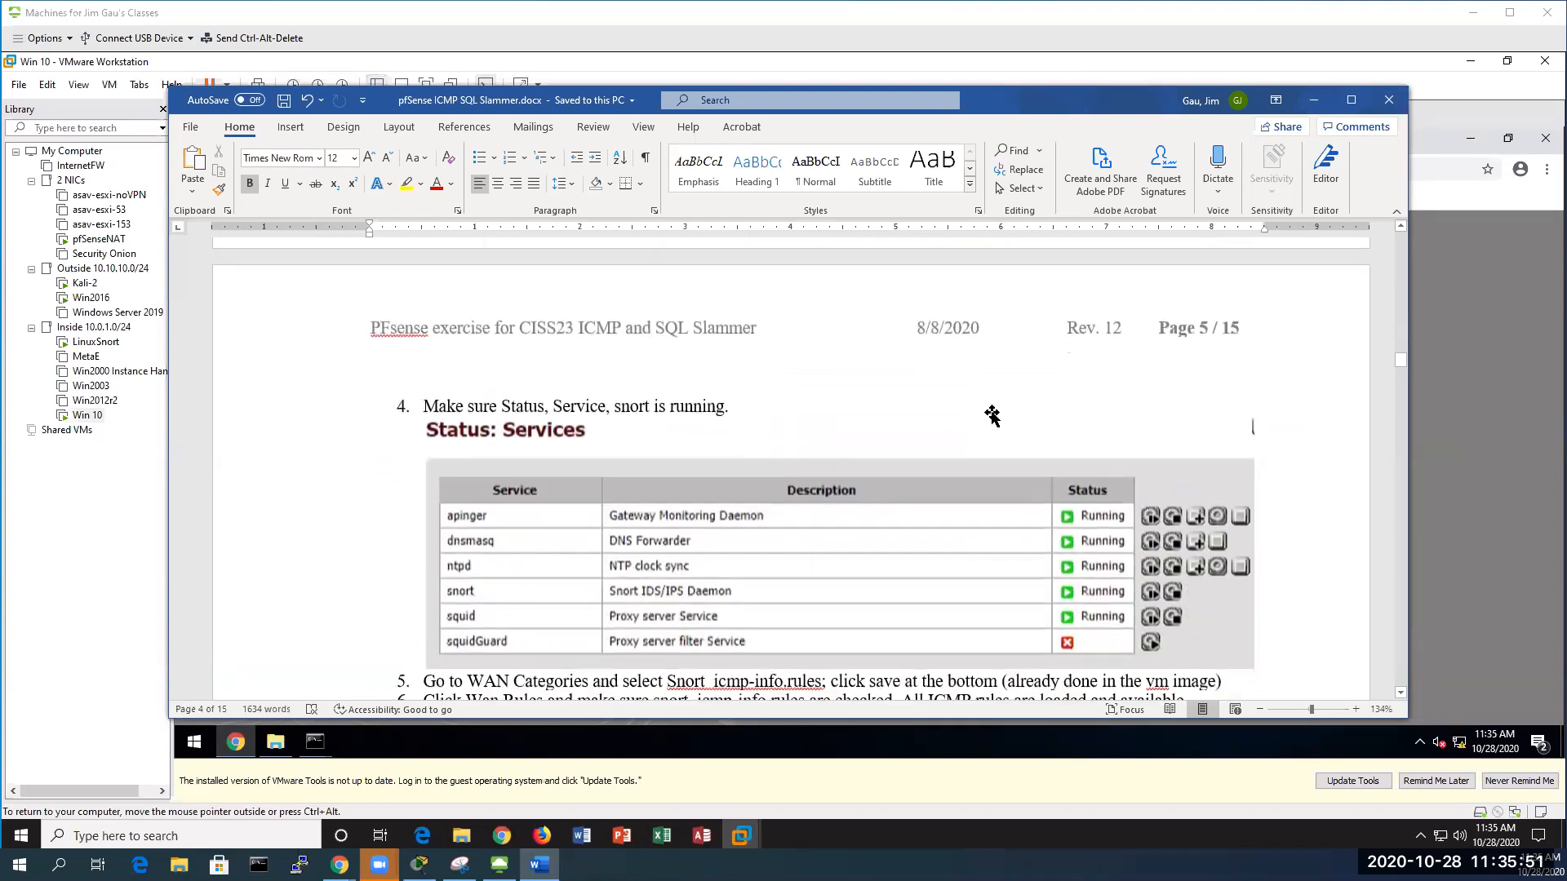
scroll(1086, 489, down, 1)
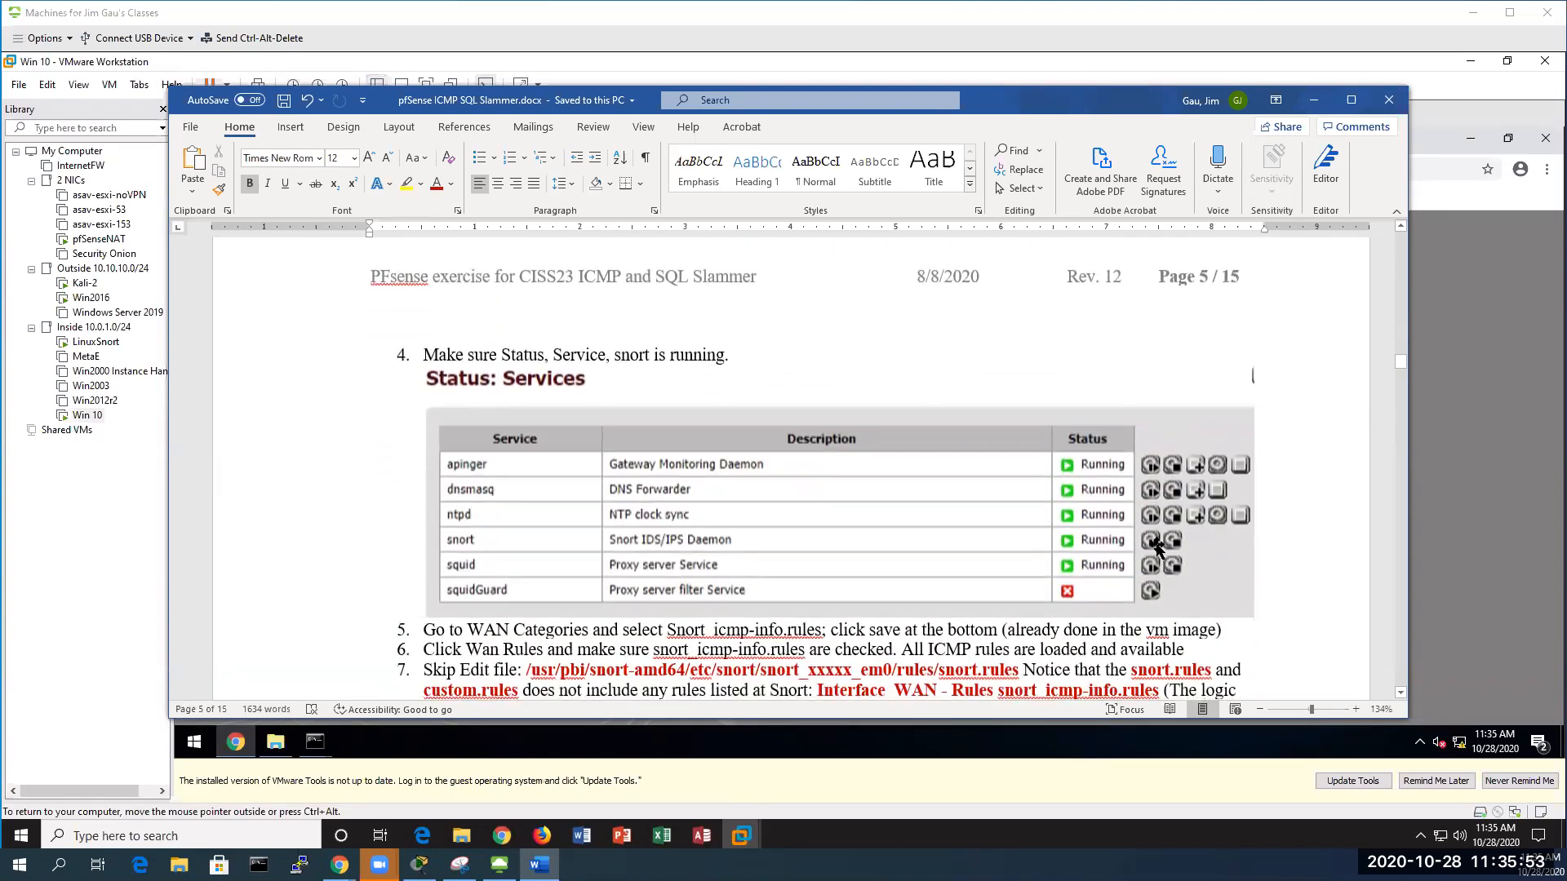
scroll(874, 516, down, 2)
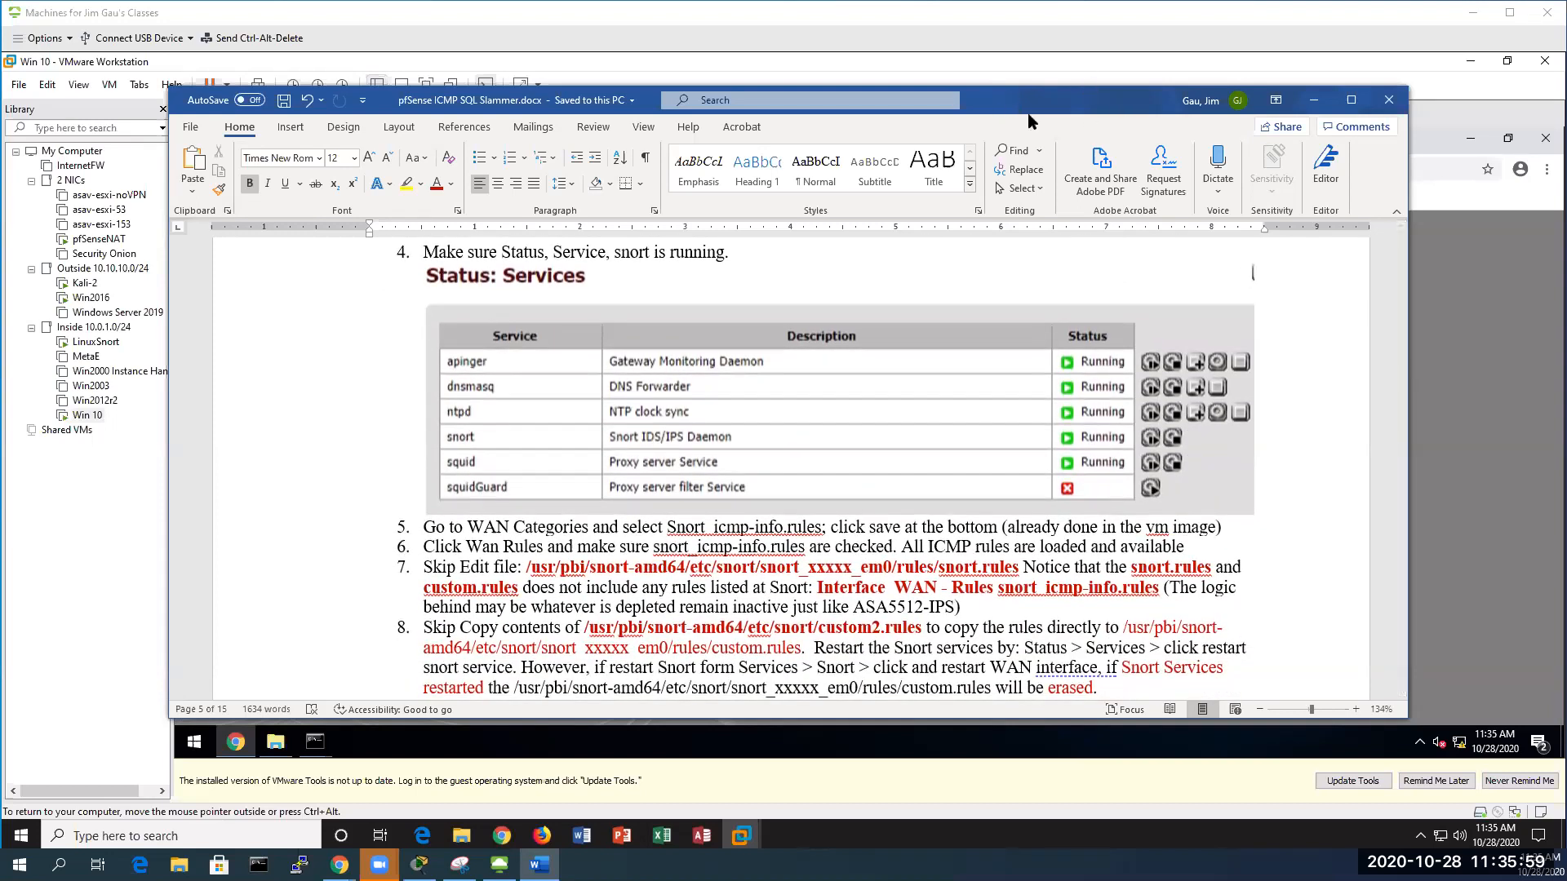
click(1313, 101)
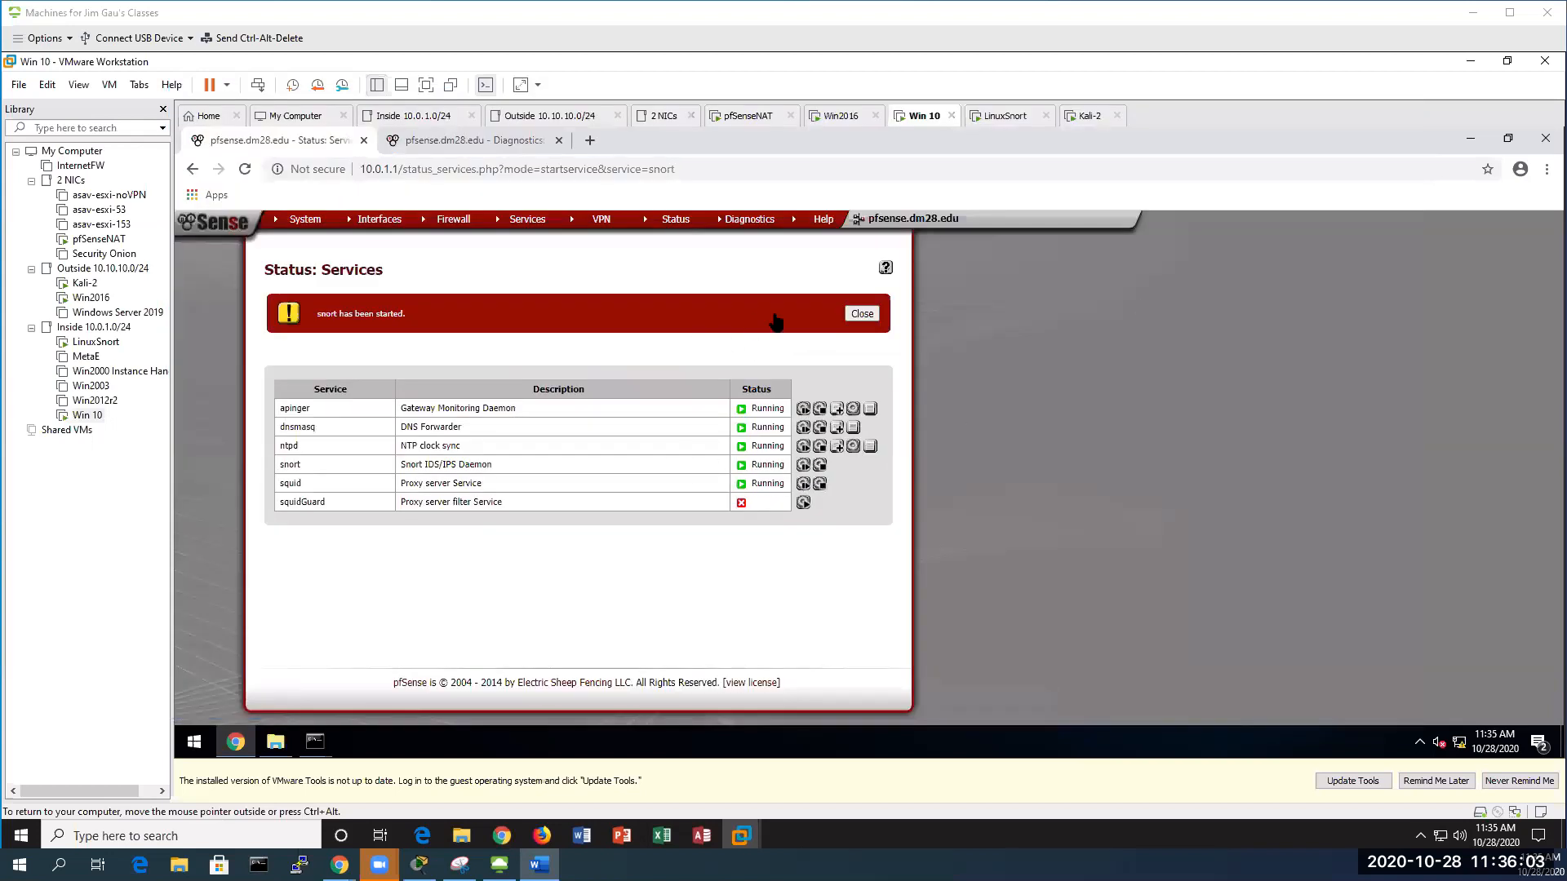
Dismiss the 'snort has been started' notice and return to the Snort Interfaces list under Services > Snort
click(861, 315)
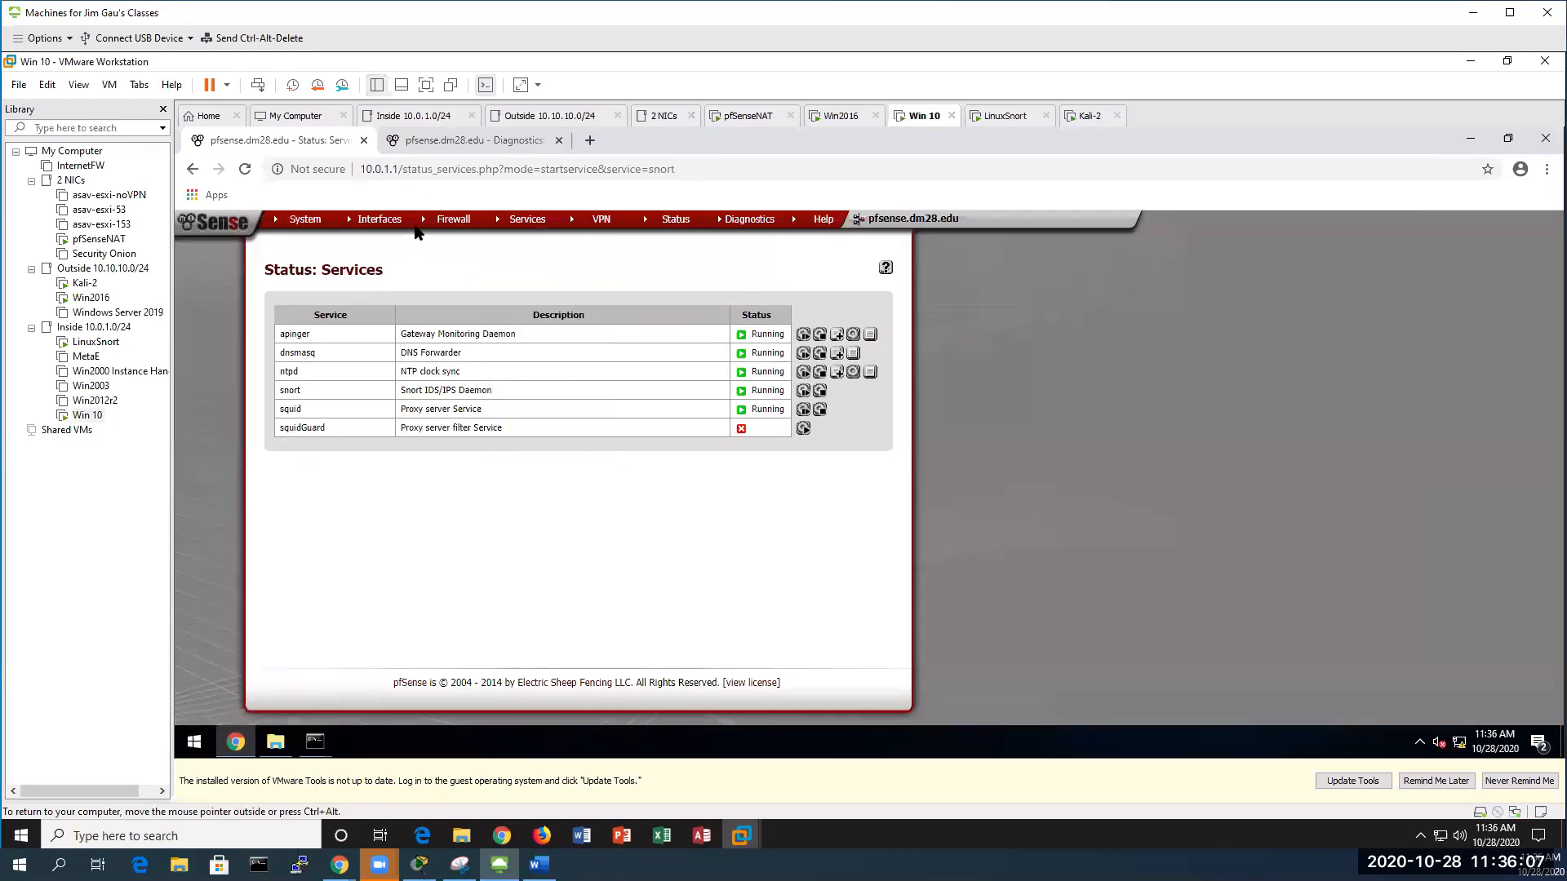
mouse_move(536, 230)
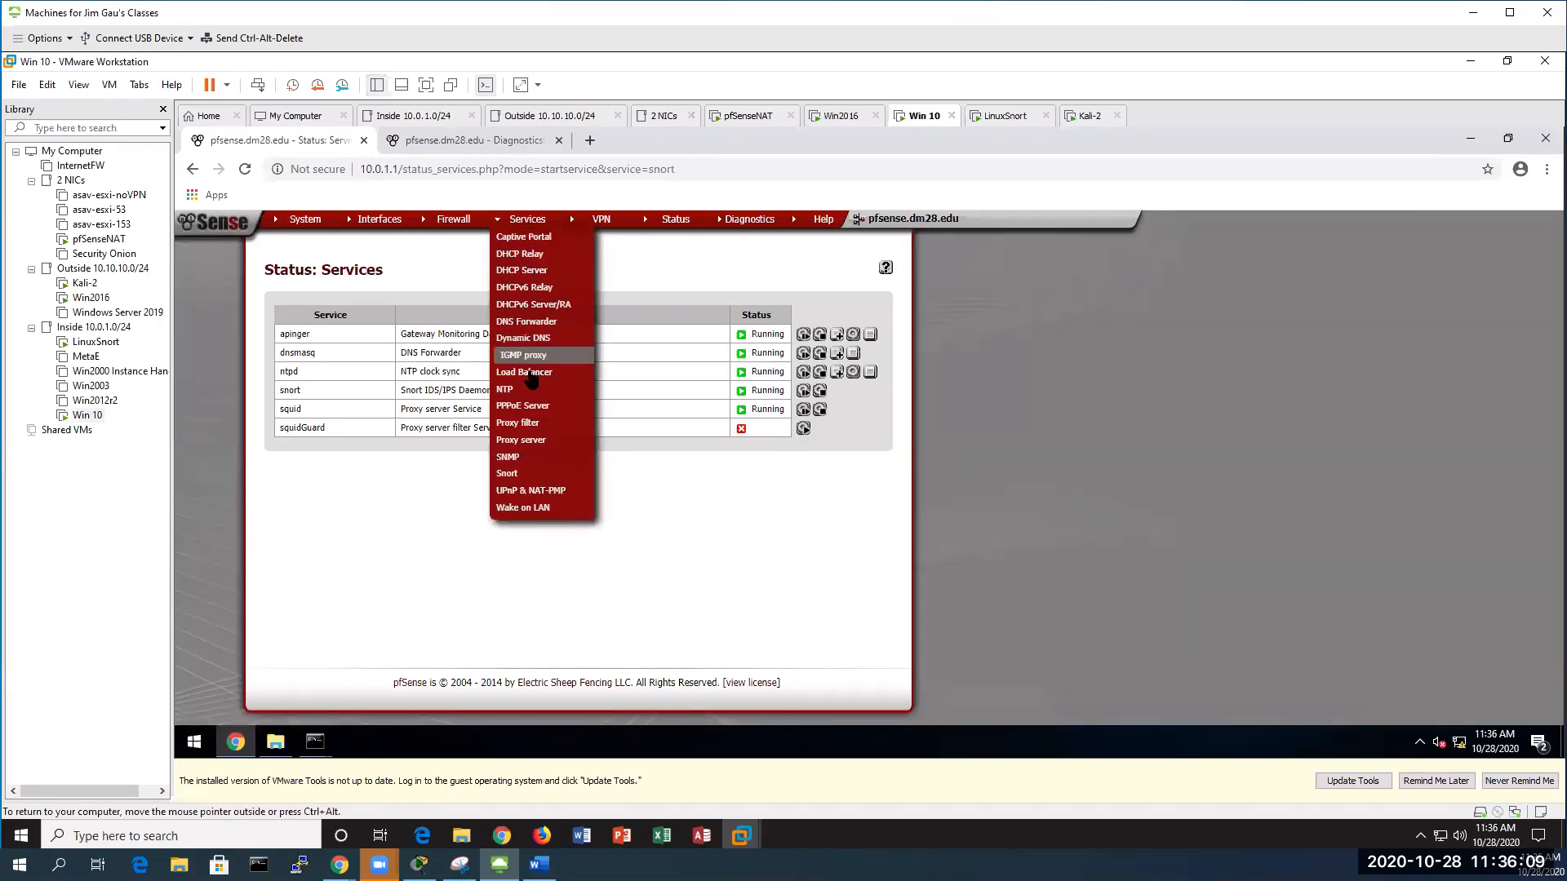
click(522, 476)
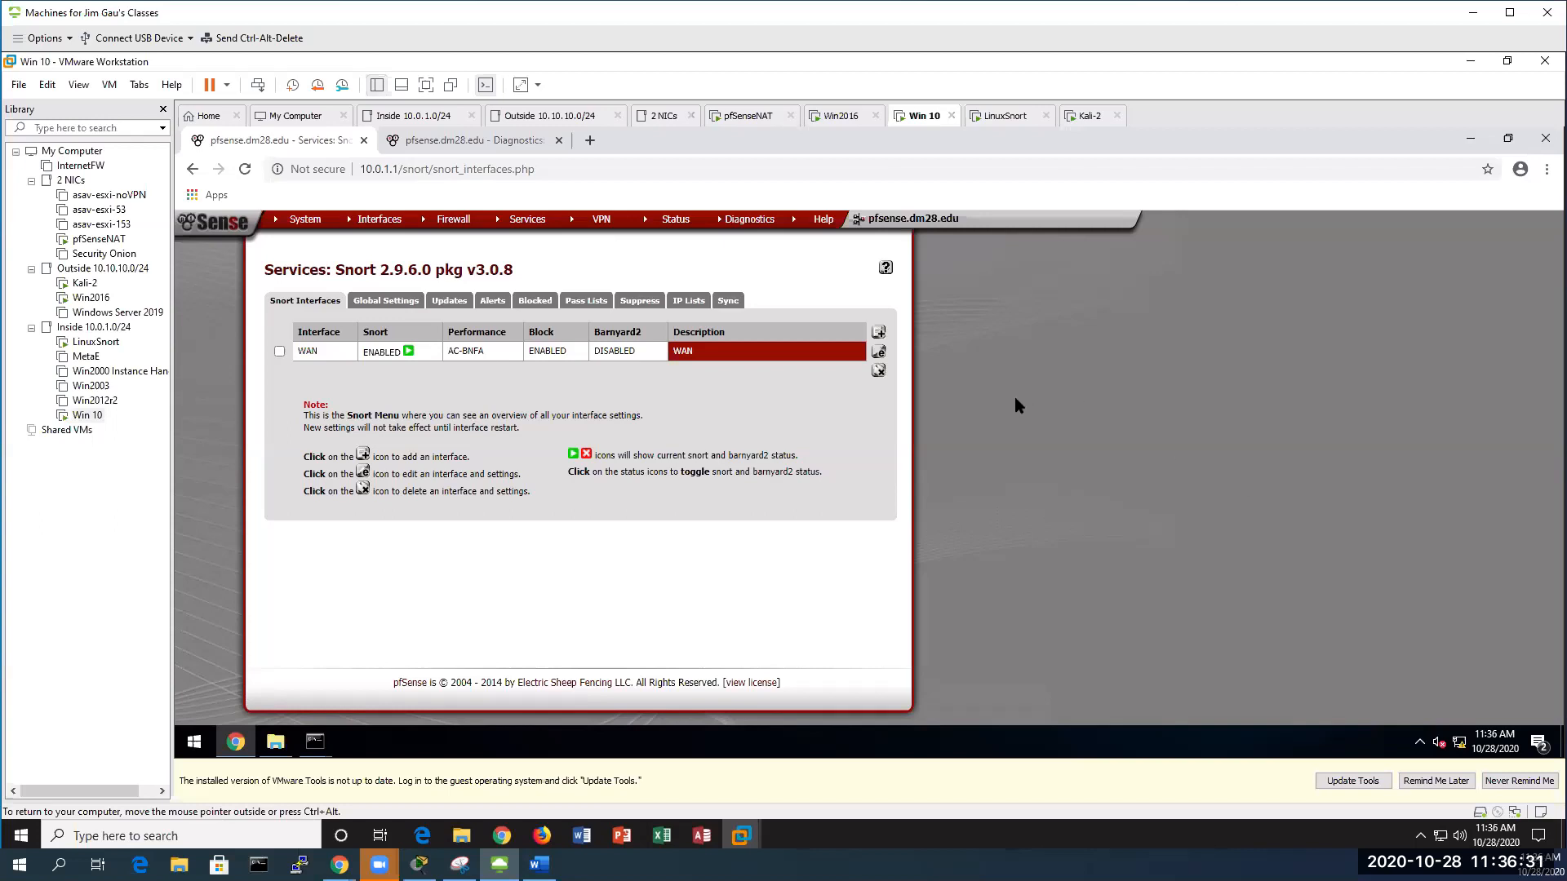
Check the WAN interface's Blocked hosts list, then go back to the Snort interfaces overview
click(879, 357)
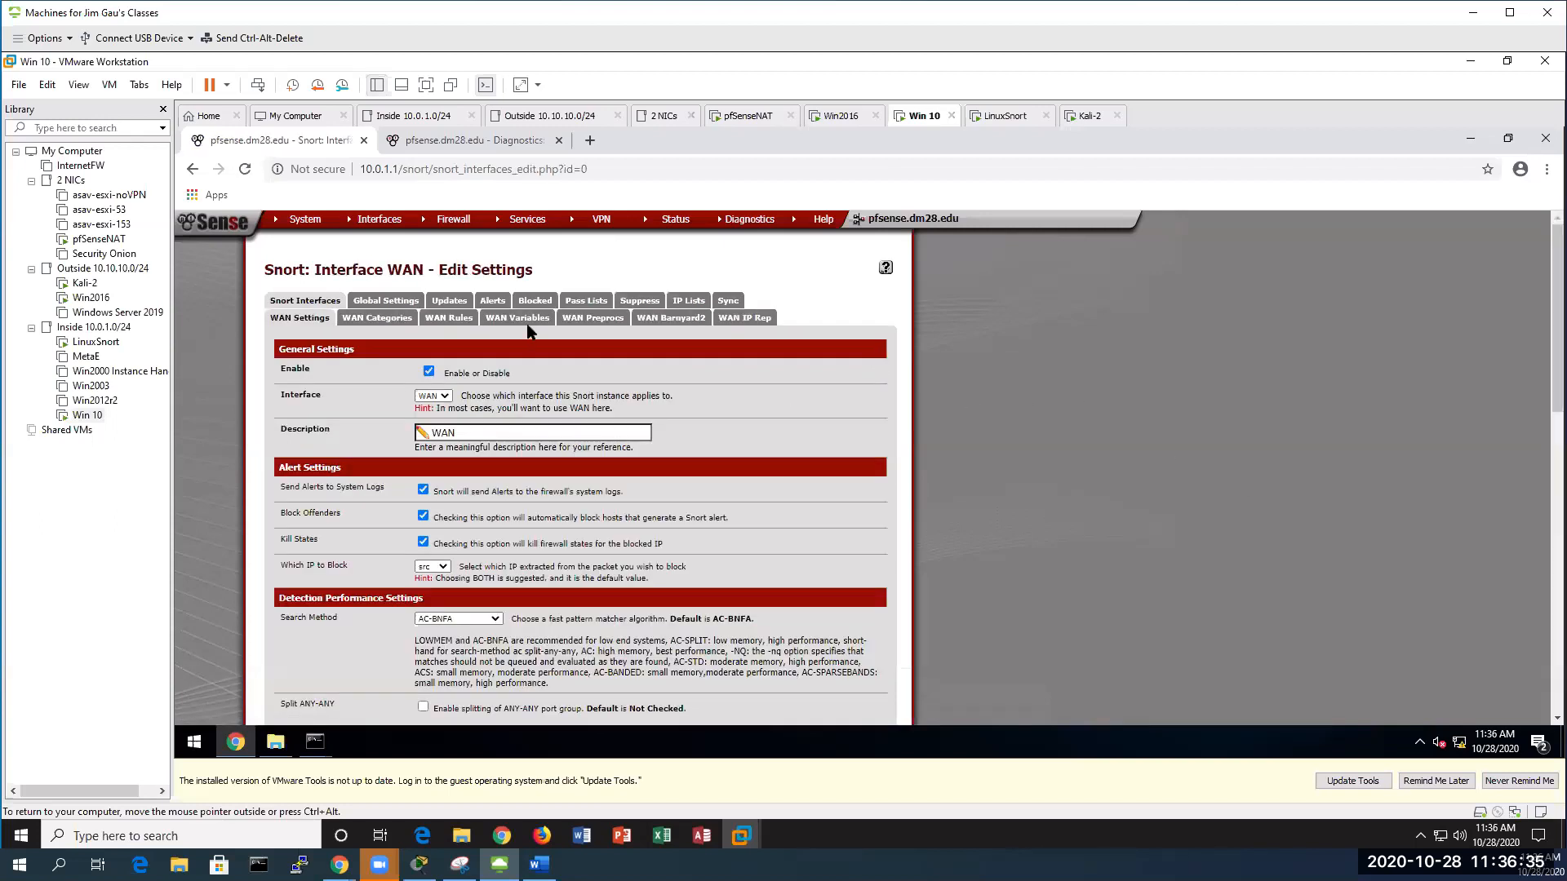
click(536, 301)
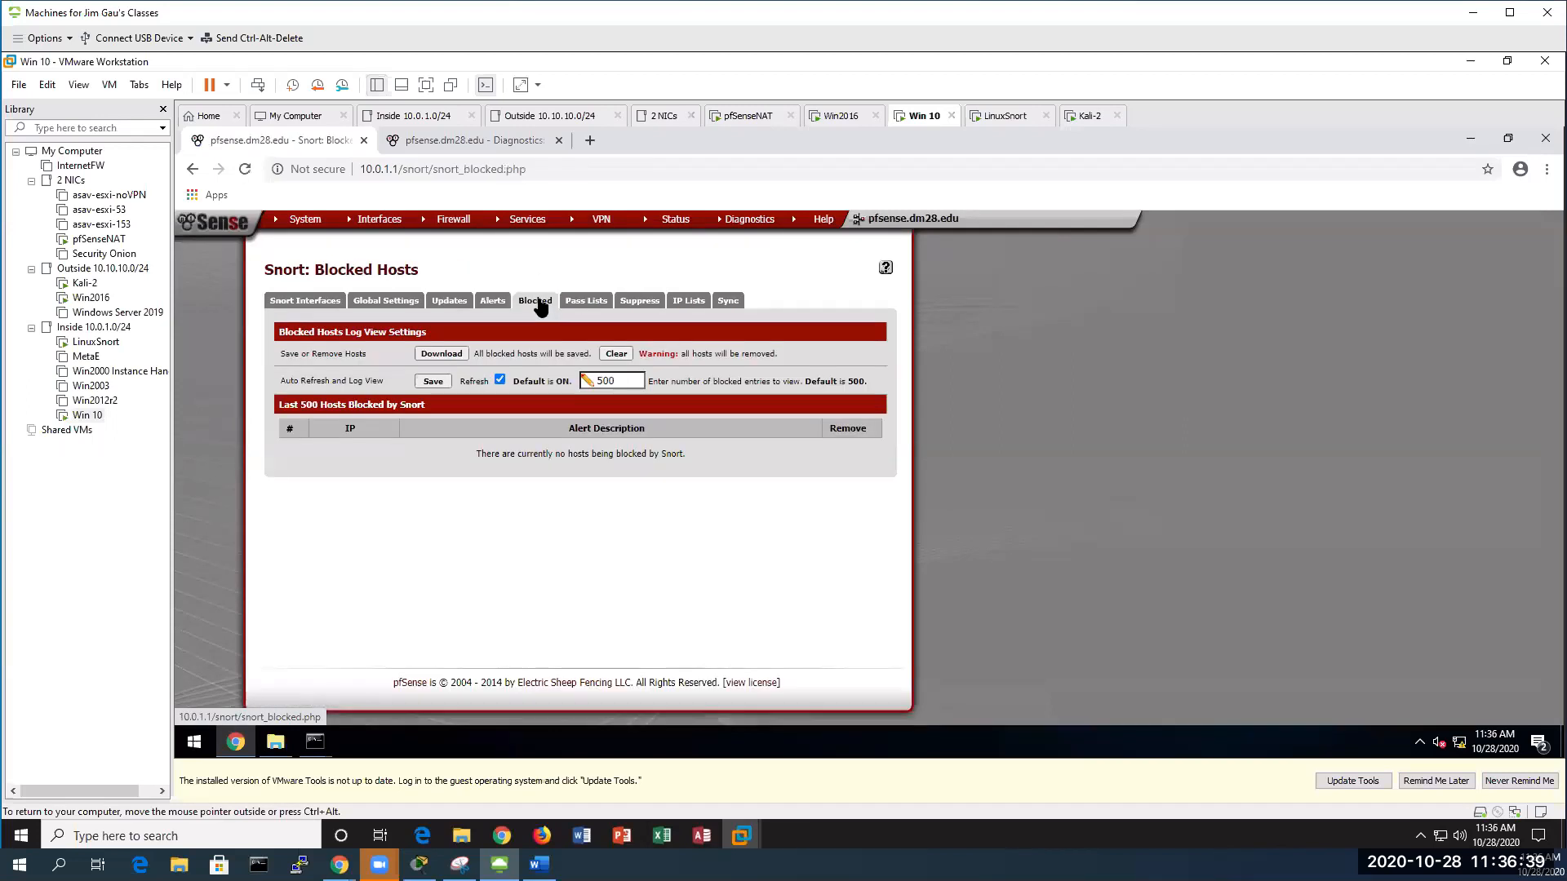
click(308, 302)
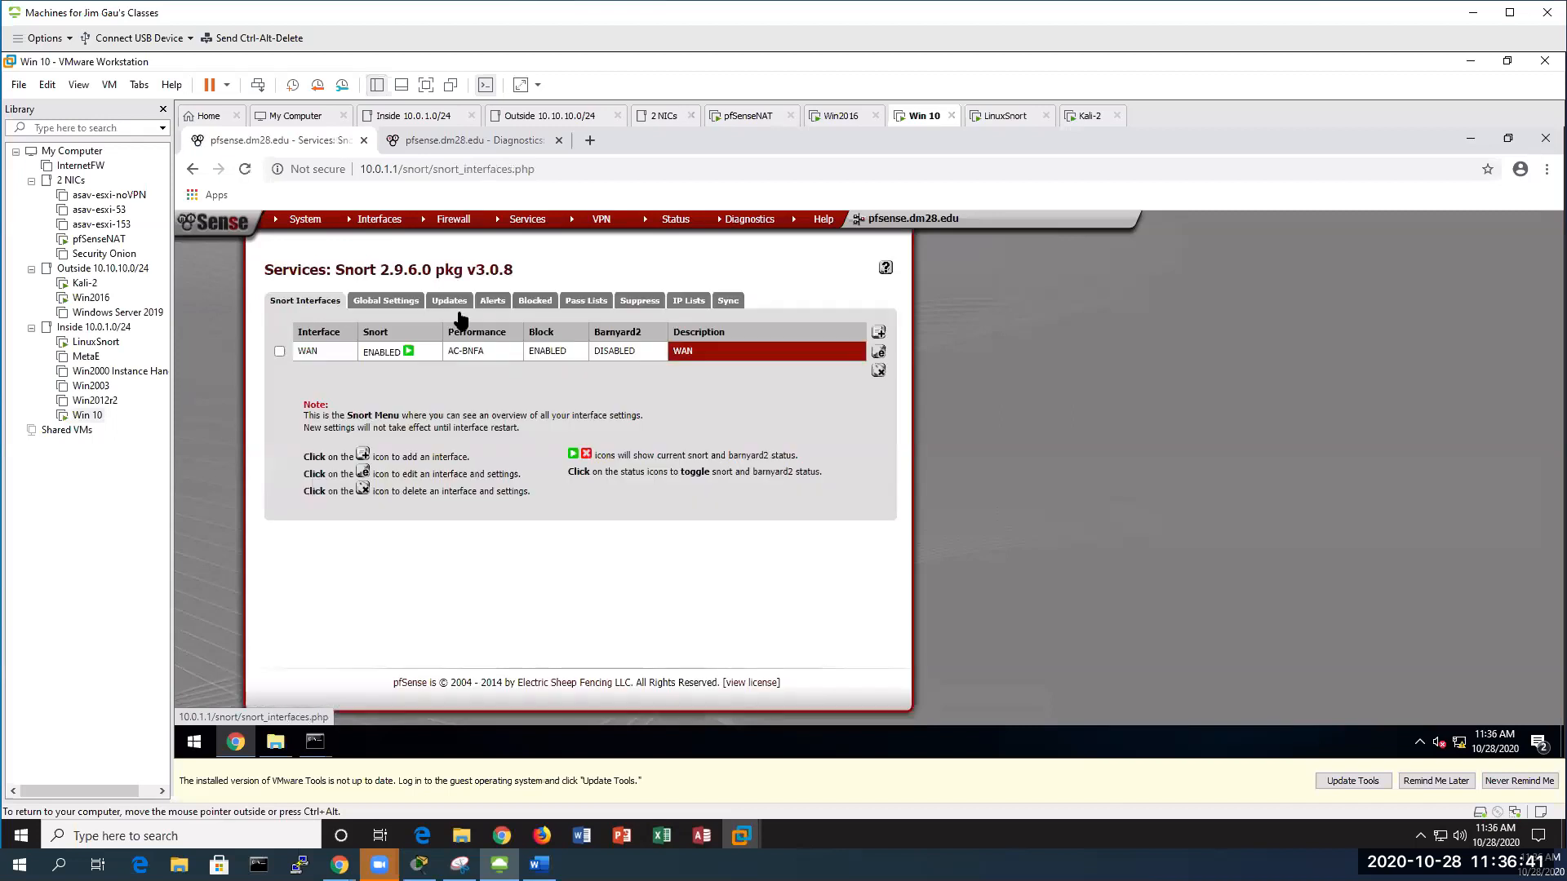
Confirm snort_icmp-info.rules is checked in WAN Categories, then bring up the Word guide's steps 5–10
click(879, 353)
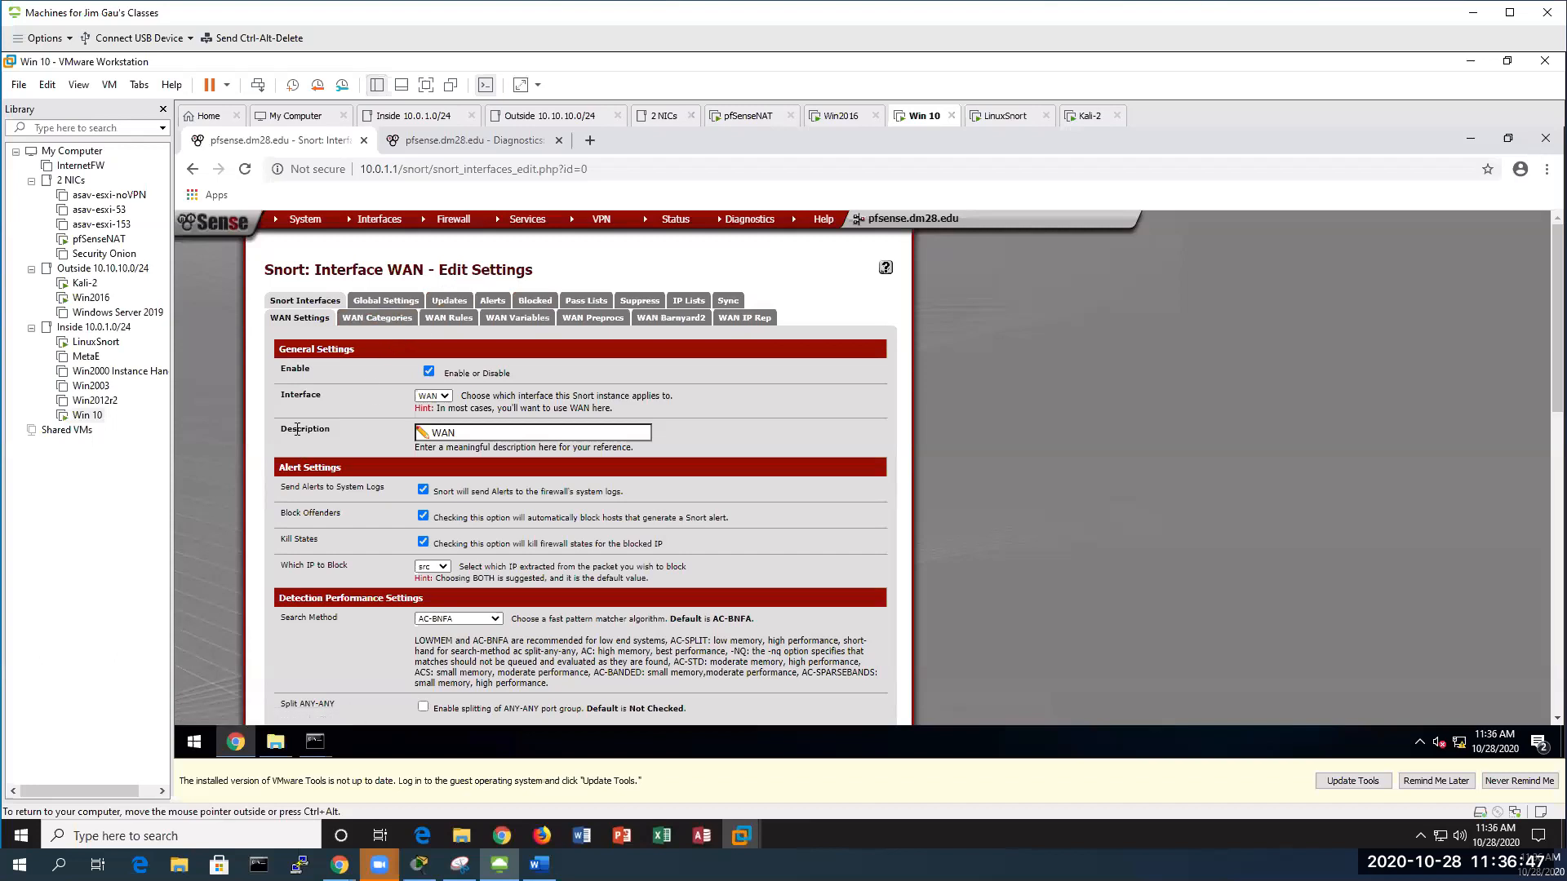
click(365, 323)
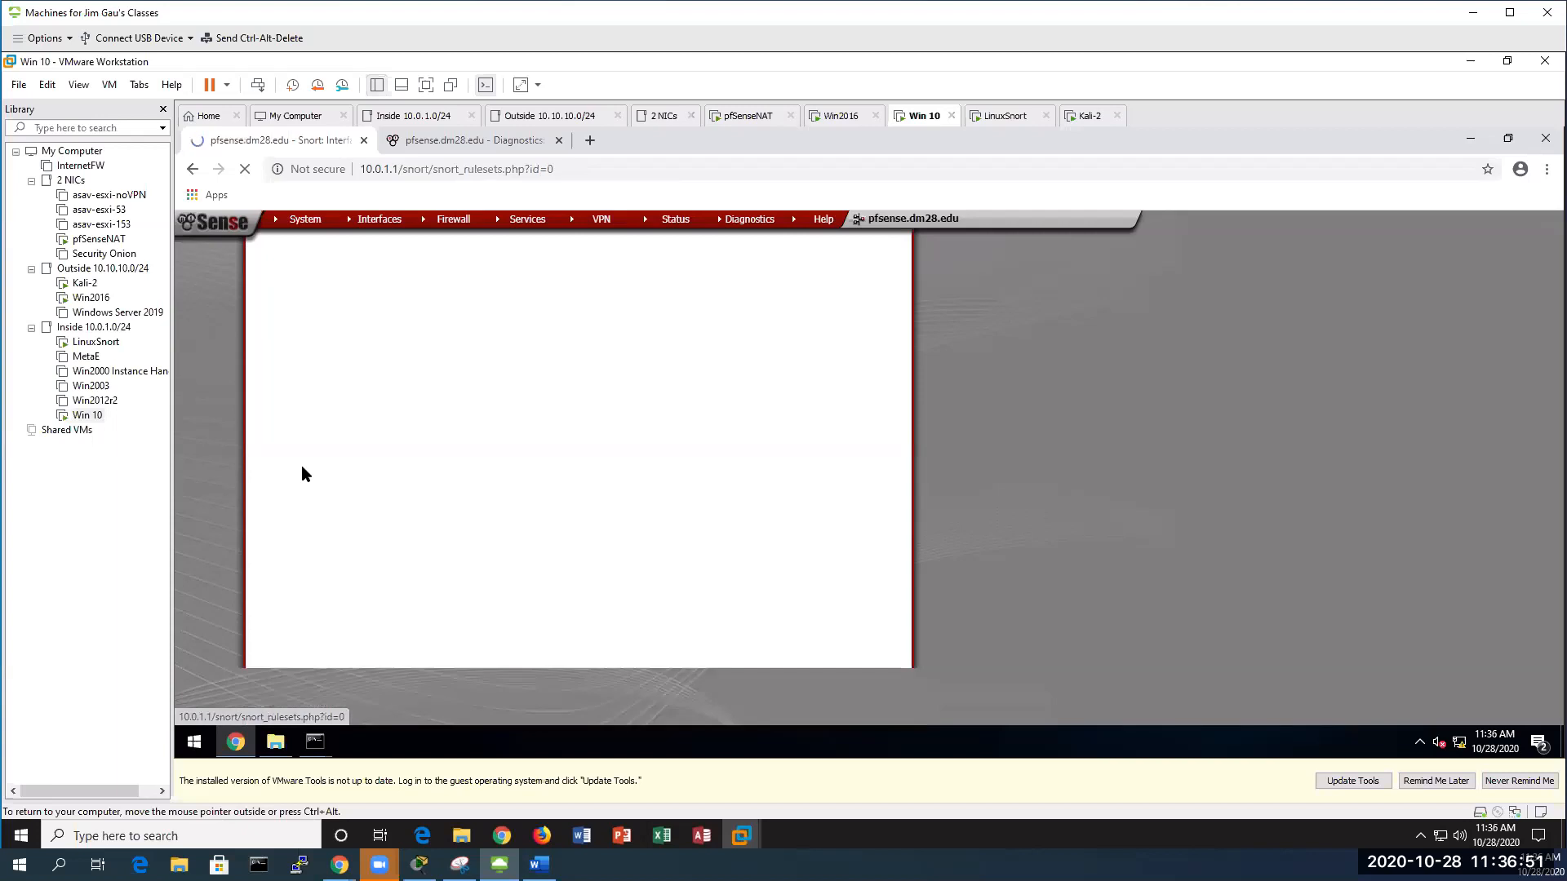
scroll(304, 472, down, 10)
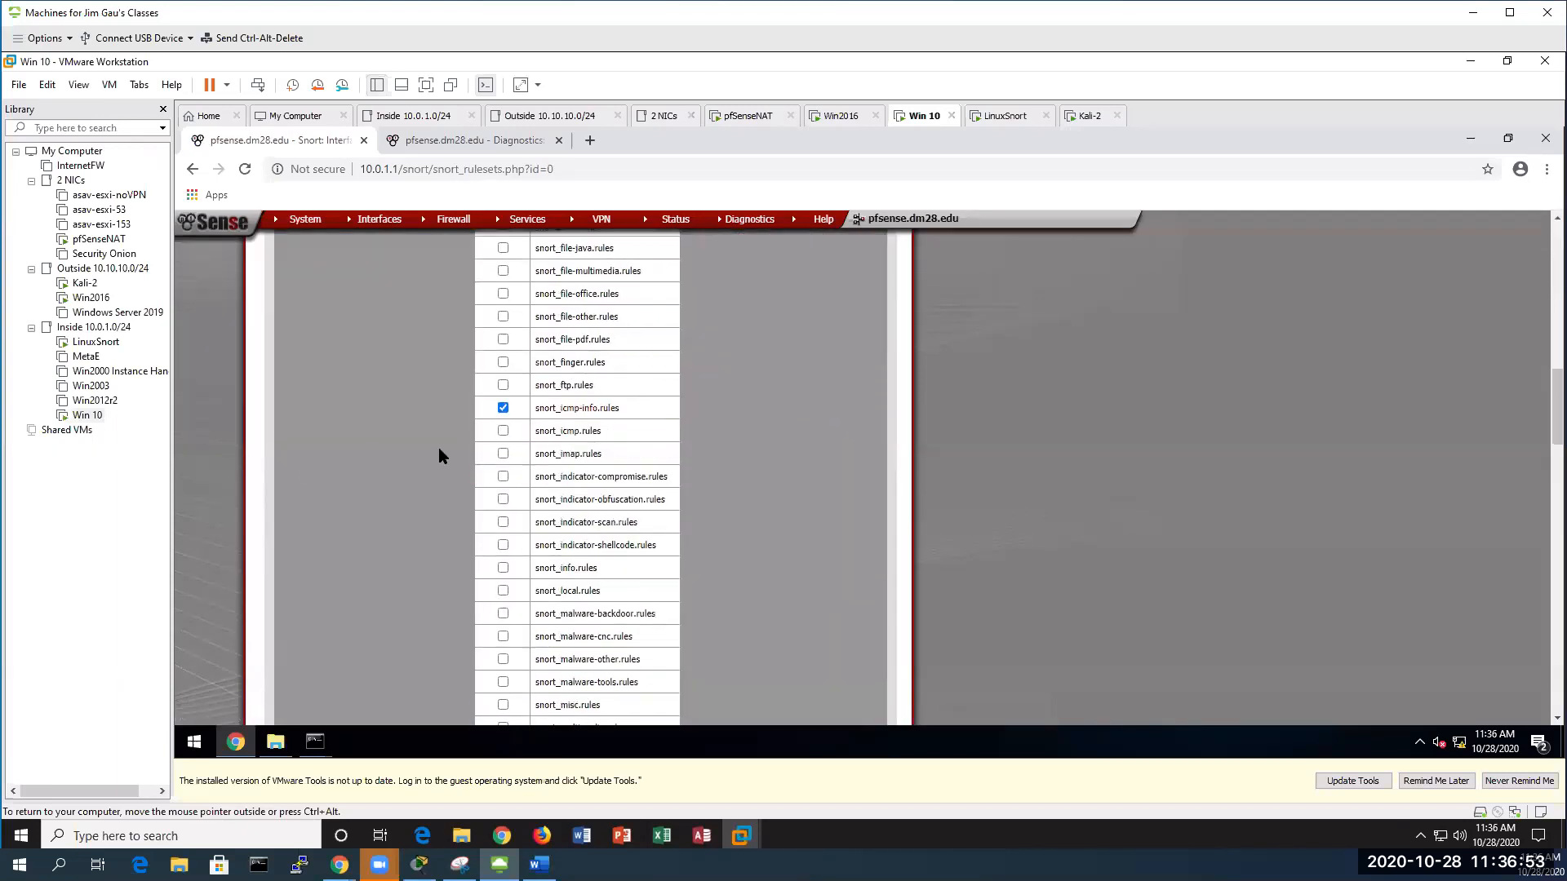
scroll(416, 447, up, 8)
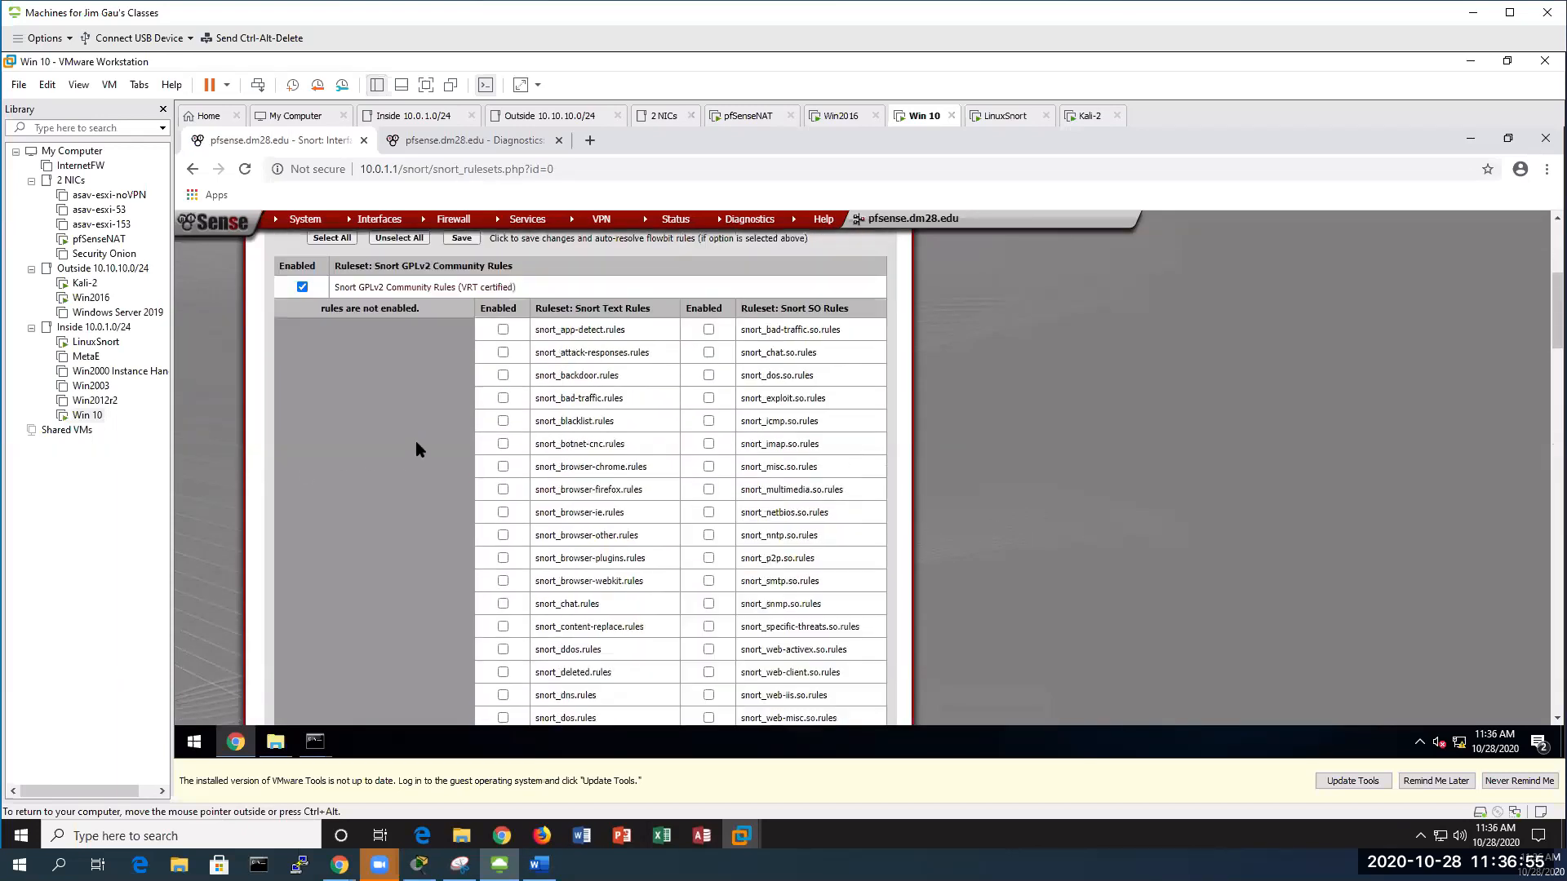
scroll(416, 449, up, 4)
scroll(470, 419, down, 2)
scroll(470, 419, down, 4)
scroll(466, 421, up, 6)
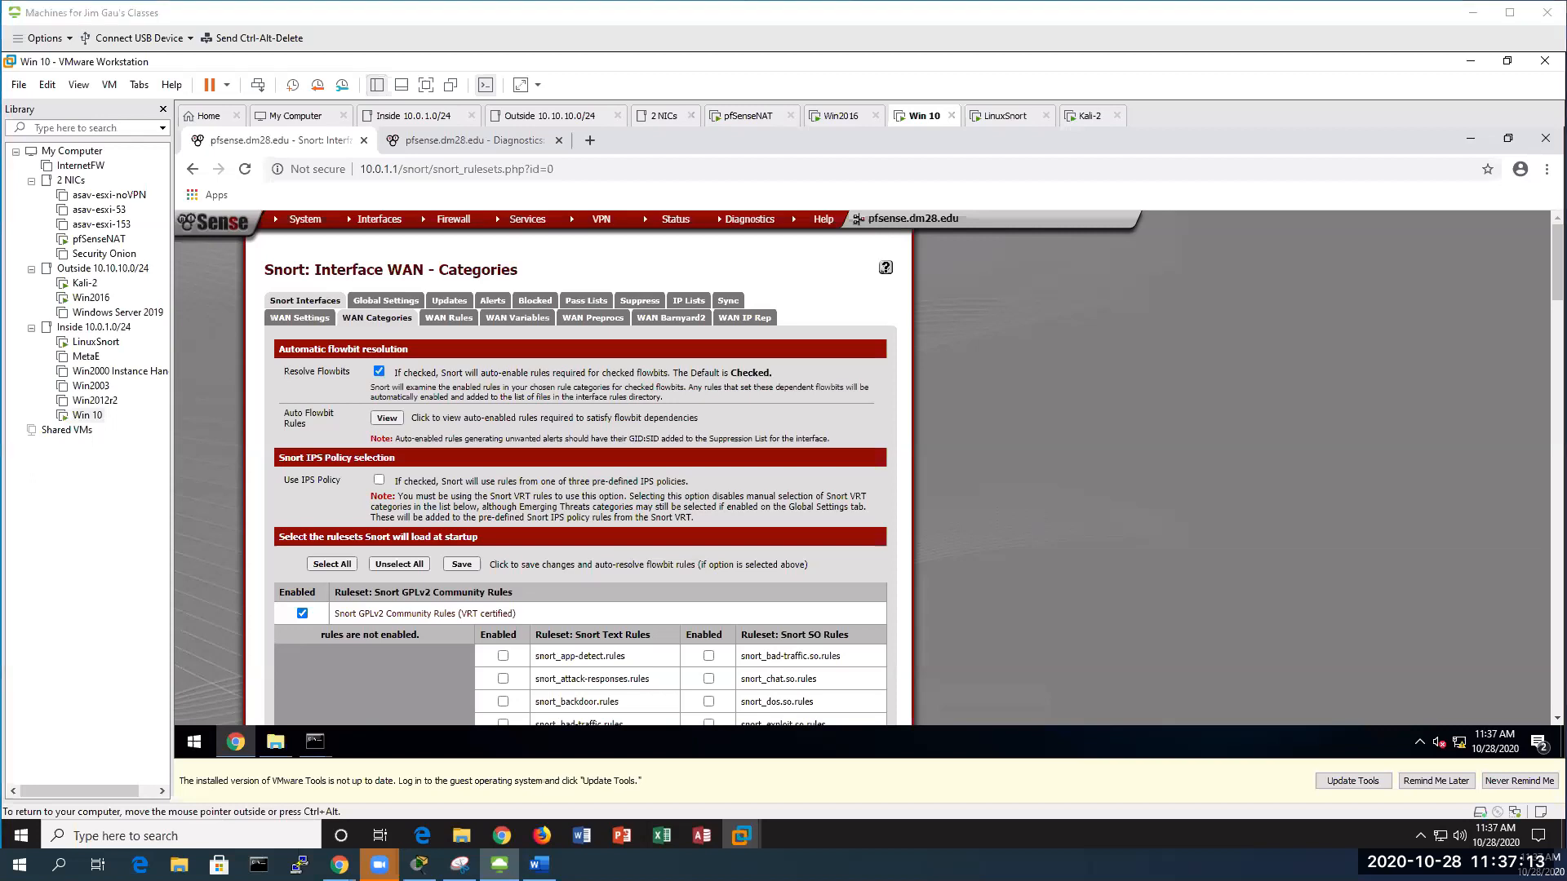
key(alt+Tab)
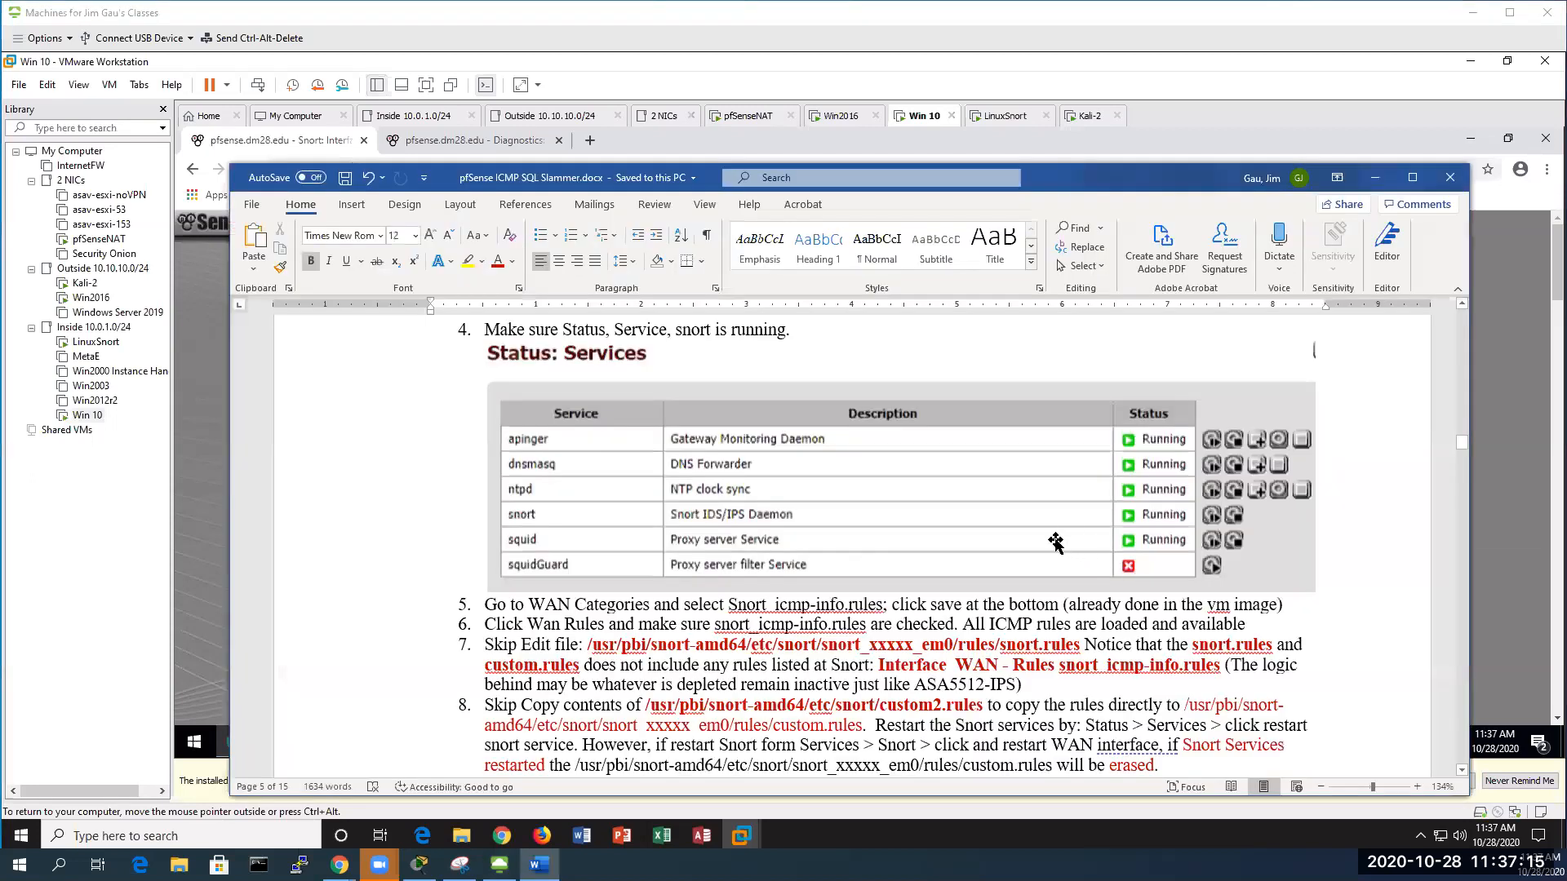
scroll(974, 602, down, 3)
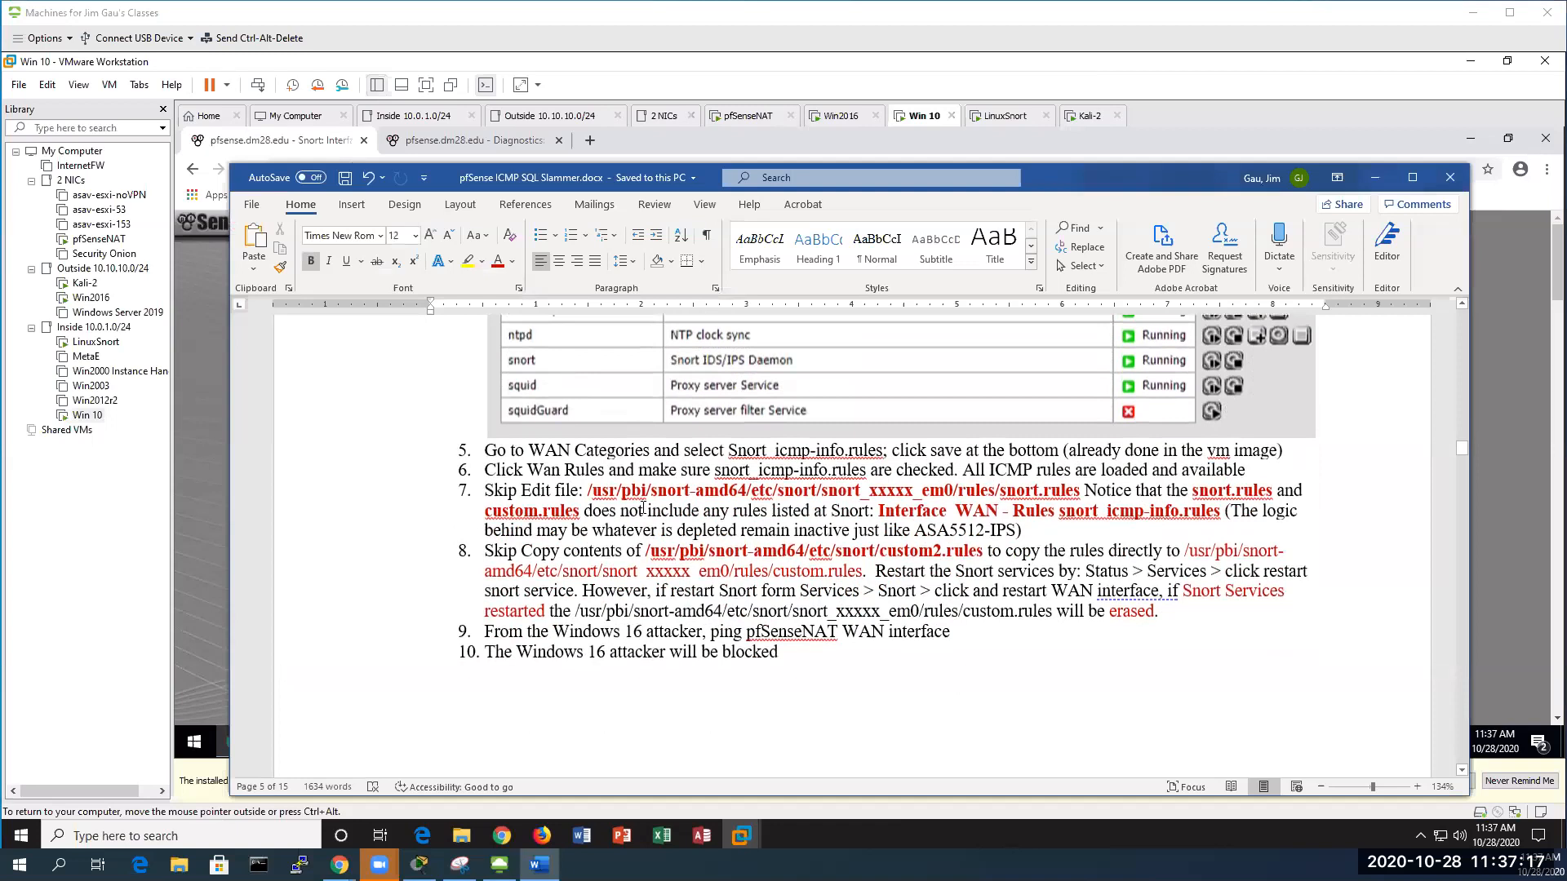
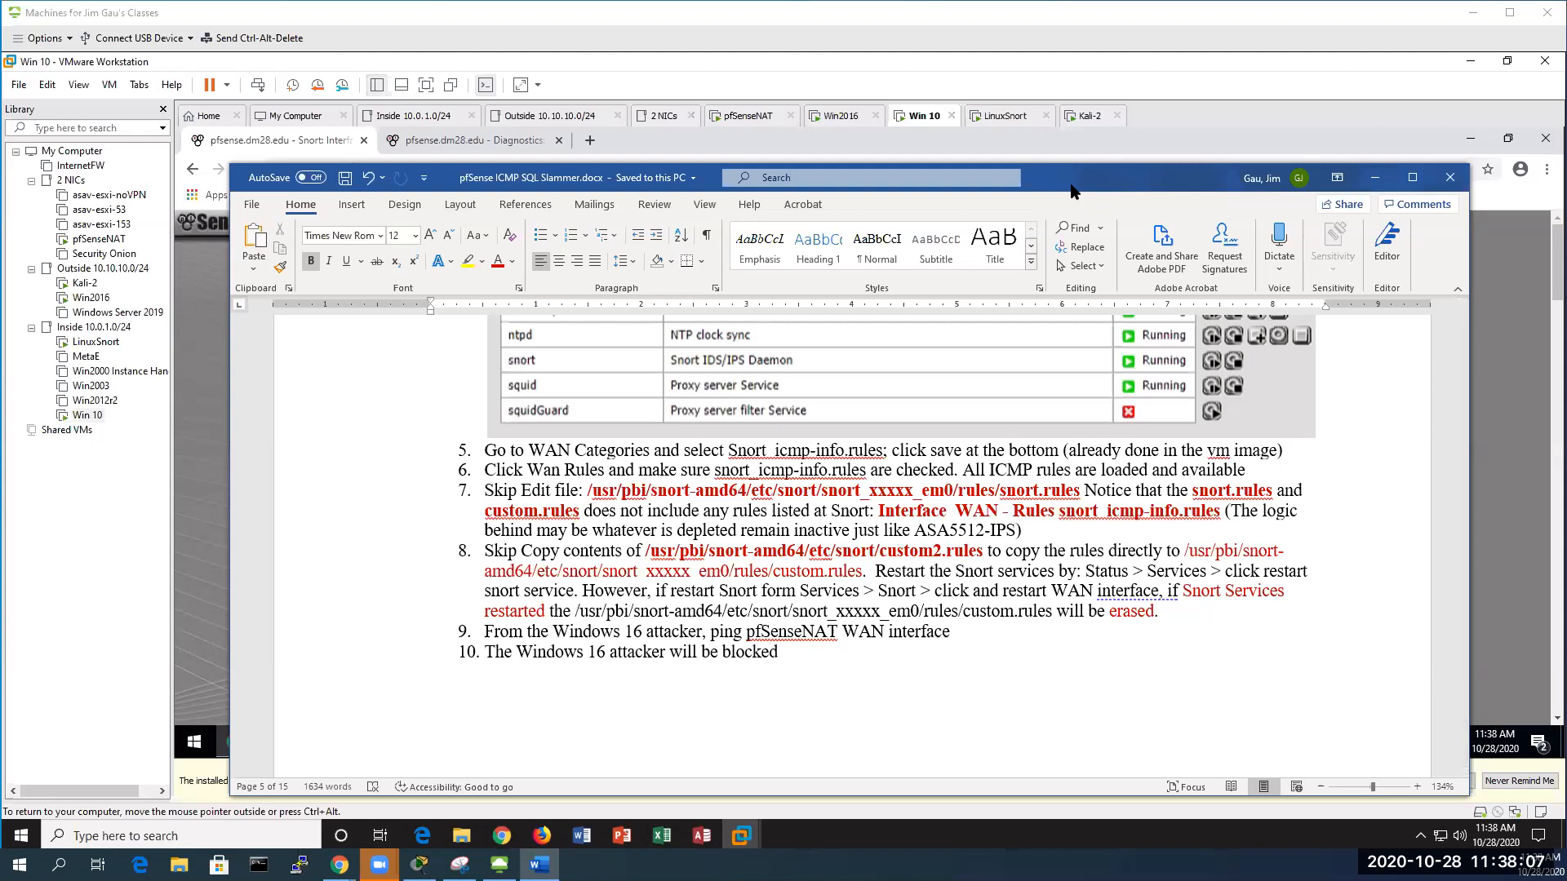
Minimize the Word notes and bring pfSense's Diagnostics Edit File page forward in the Win 10 browser
click(1375, 178)
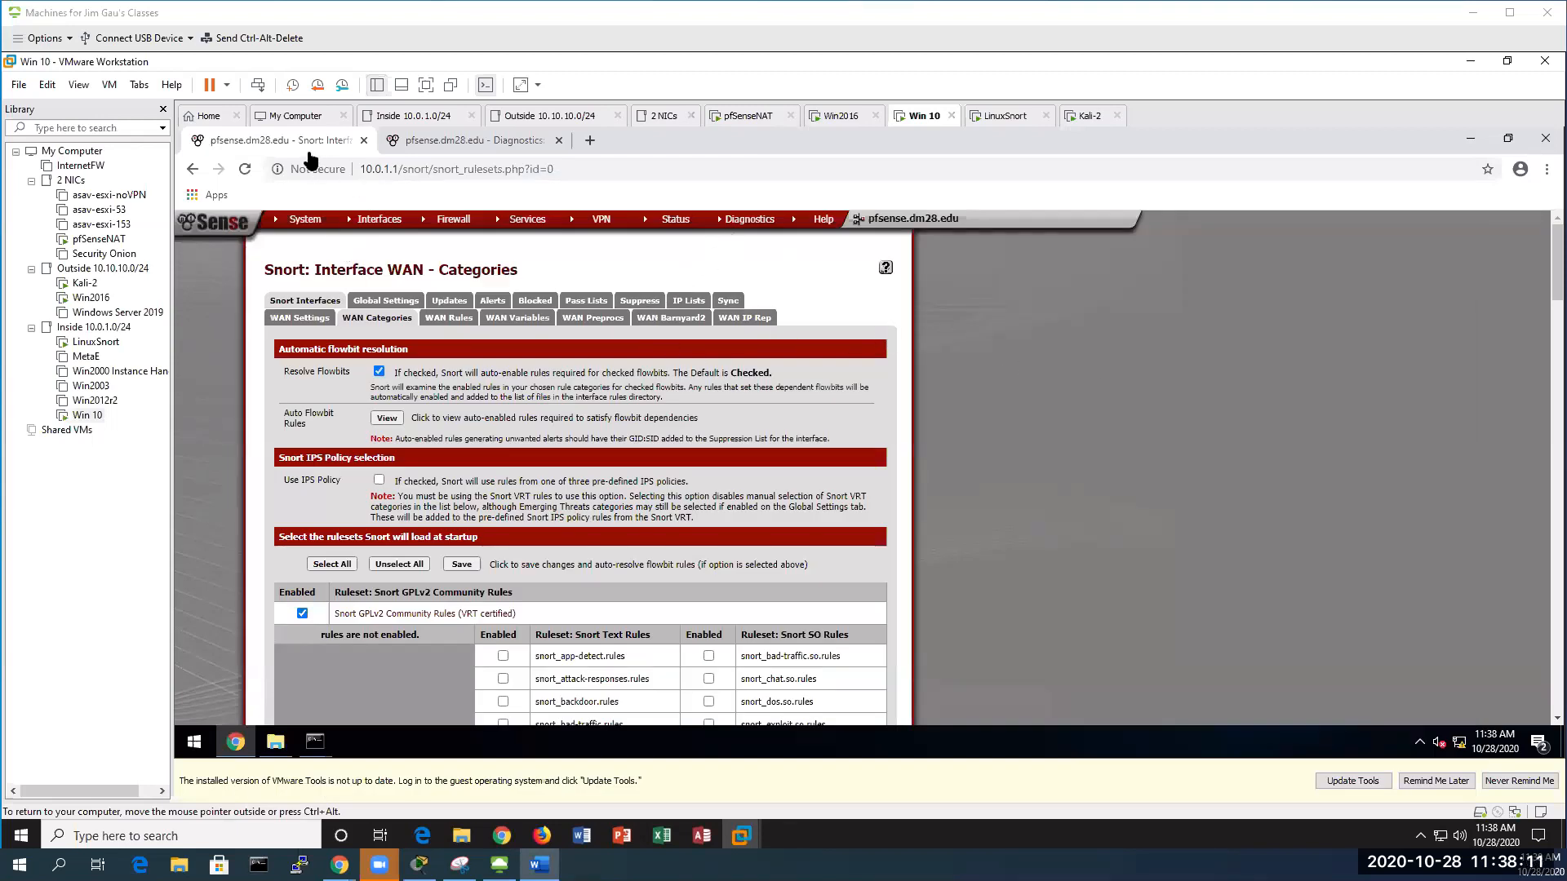
click(448, 144)
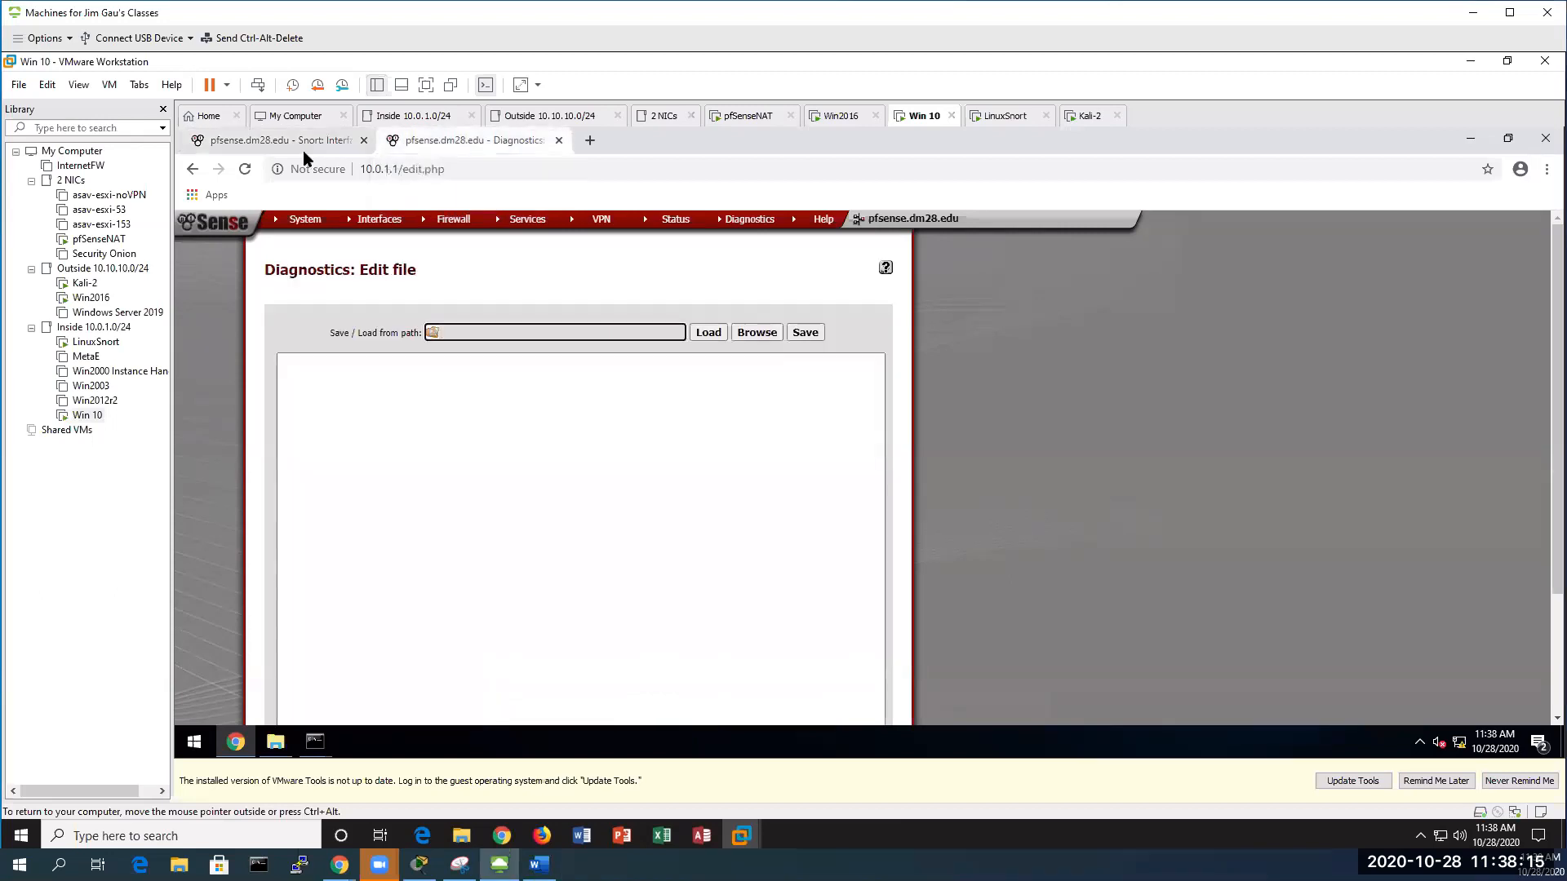
click(276, 145)
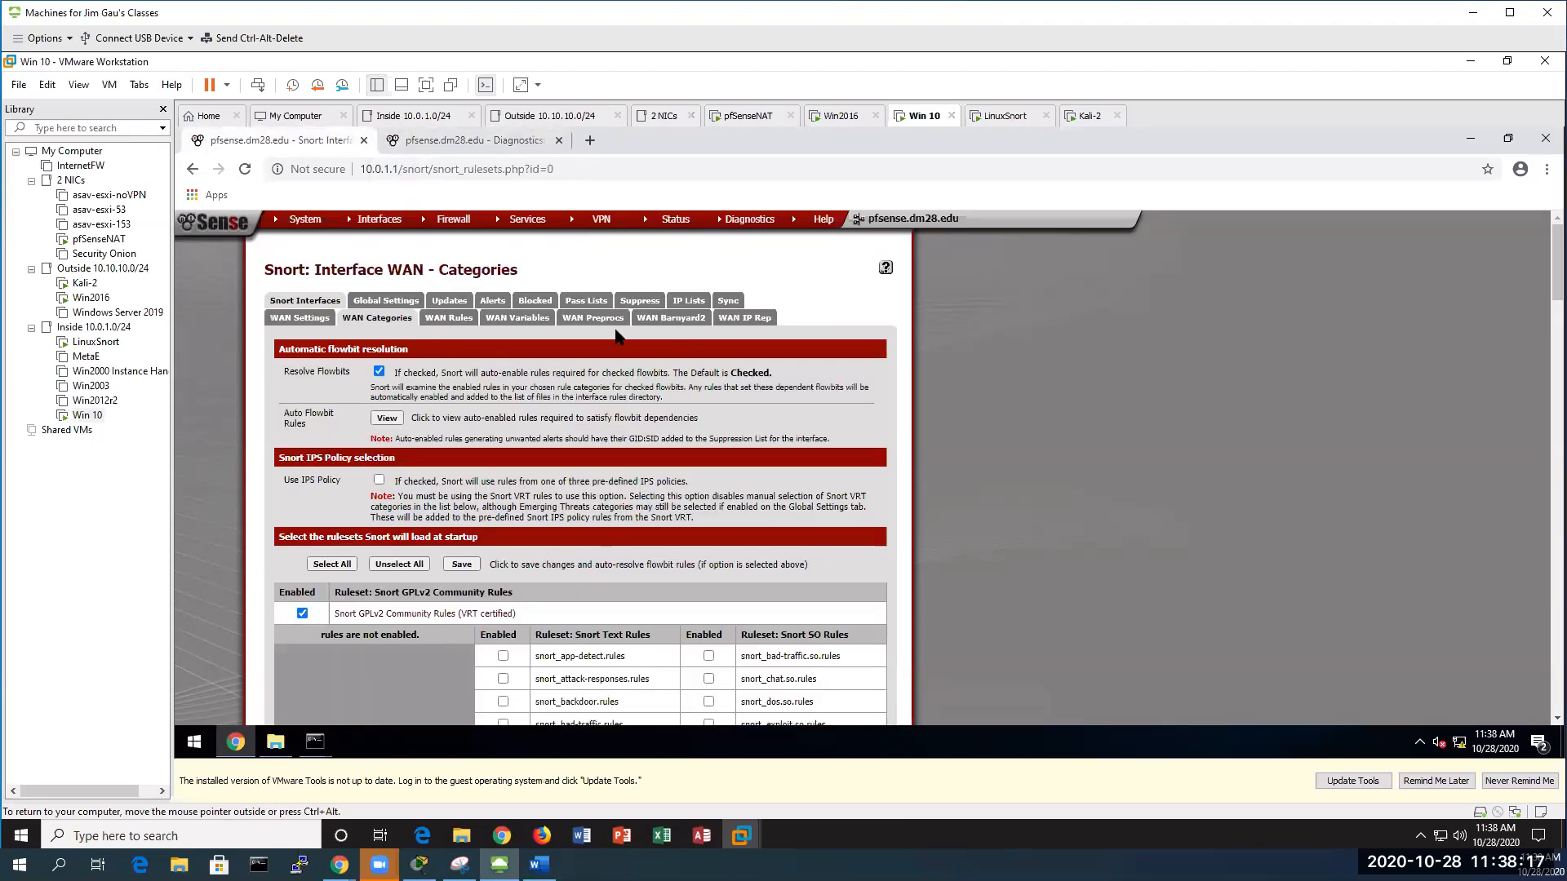
click(471, 146)
mouse_move(752, 234)
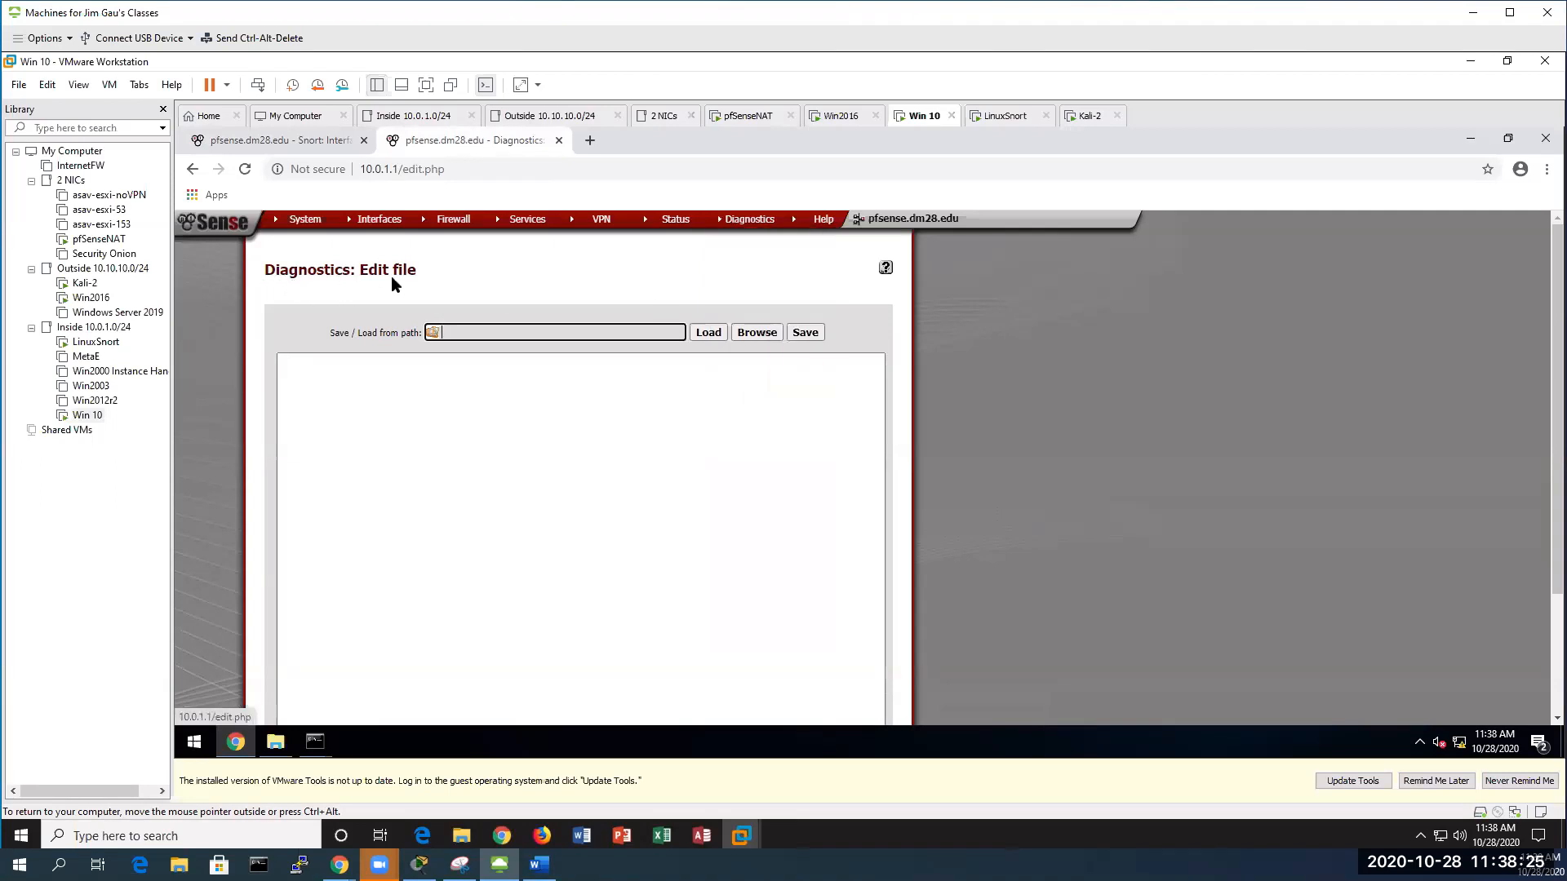
Browse the firewall's file system to /usr/pbi/snort-amd64/etc/snort/snort_48633_em0
click(755, 335)
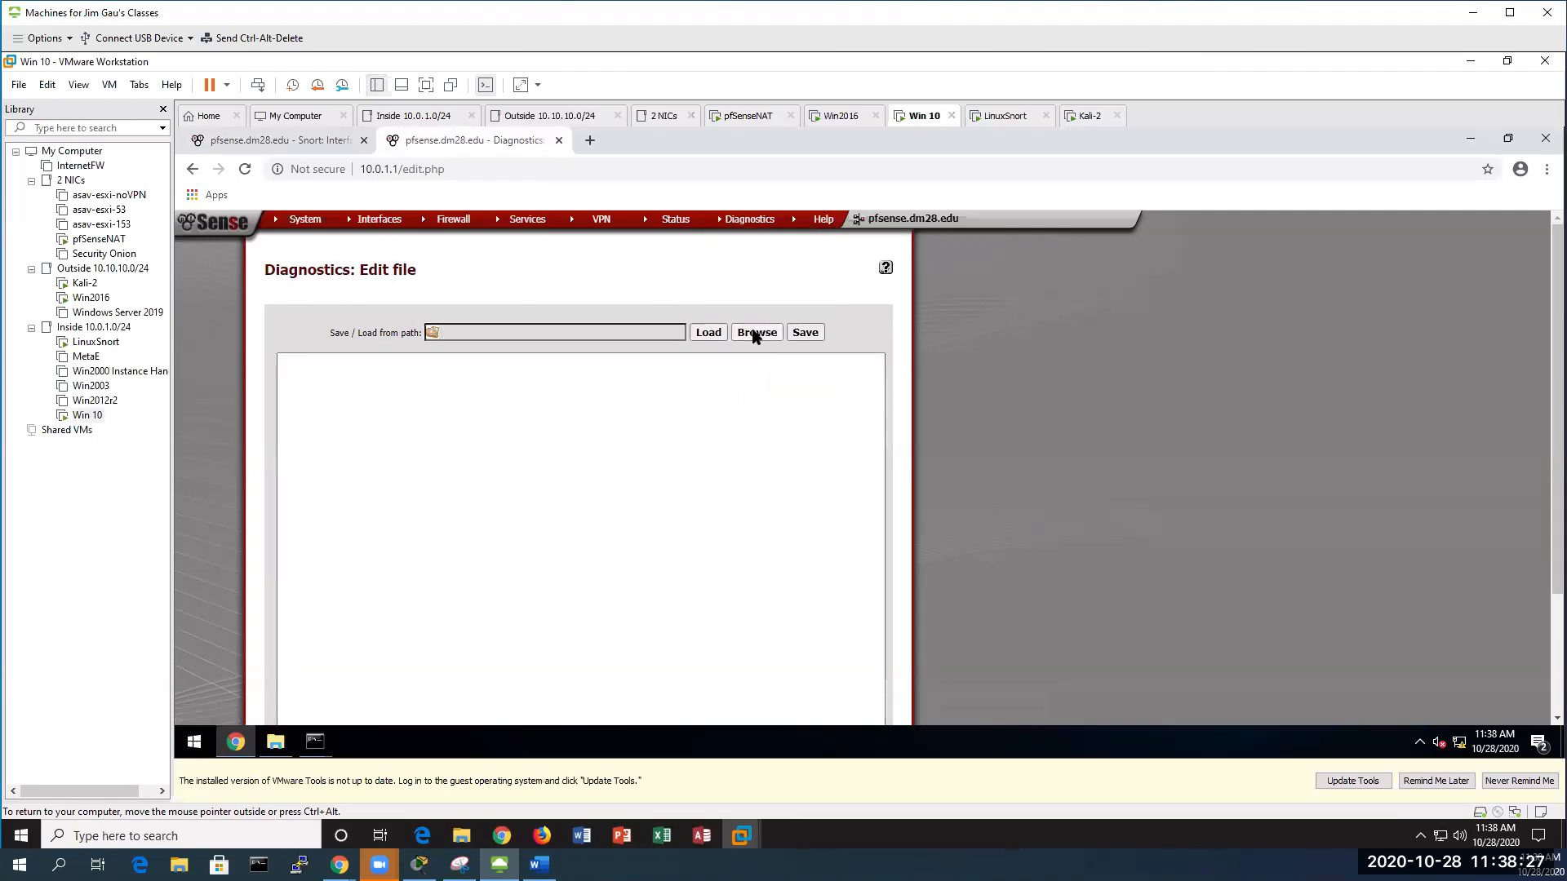
scroll(571, 497, down, 3)
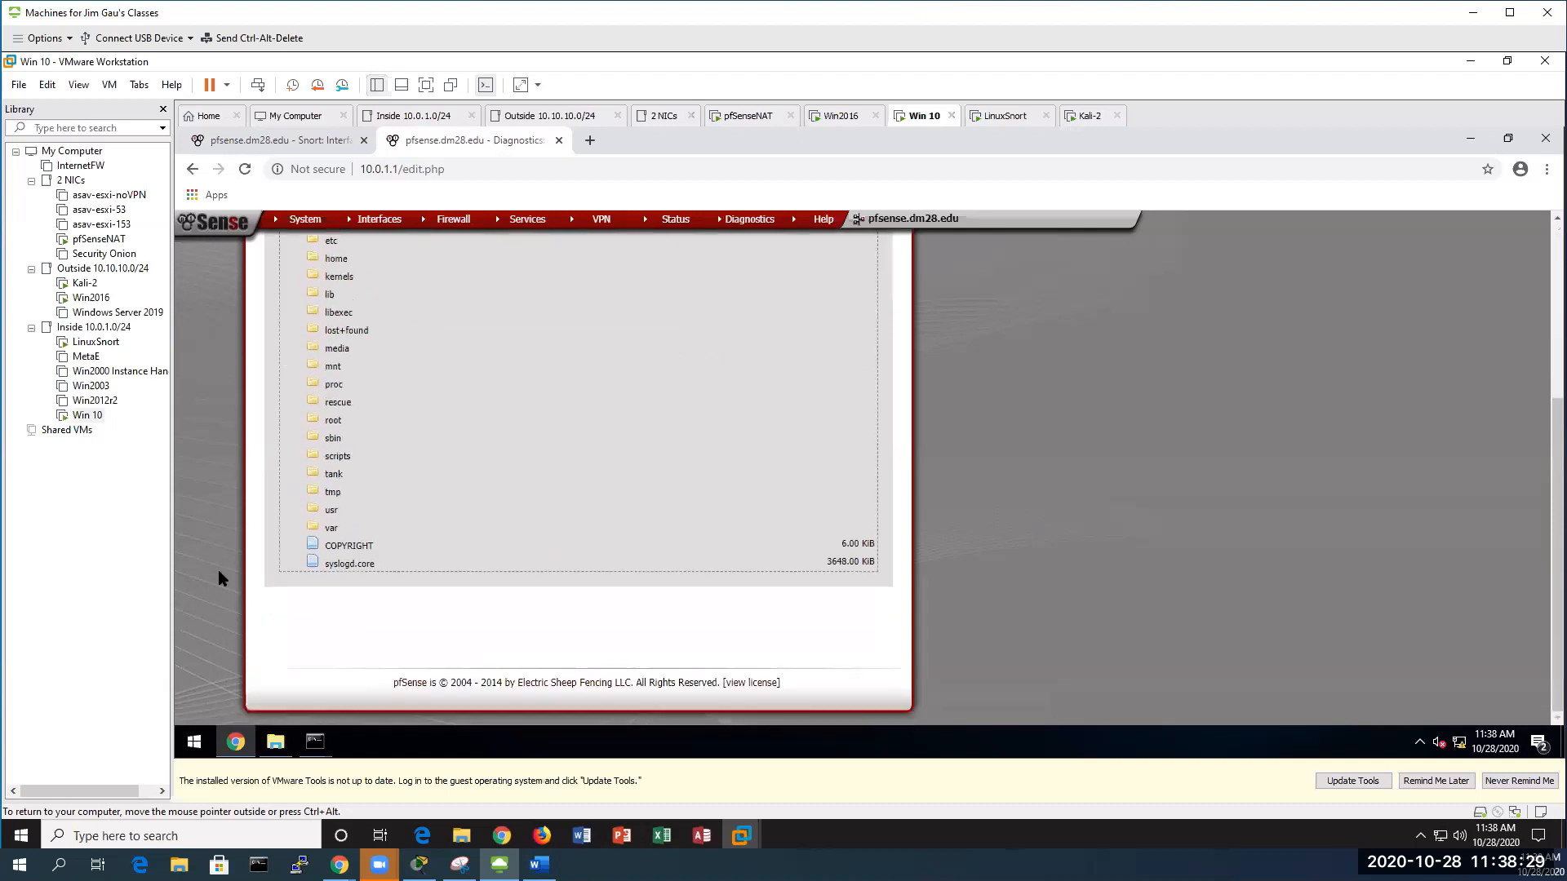
click(329, 512)
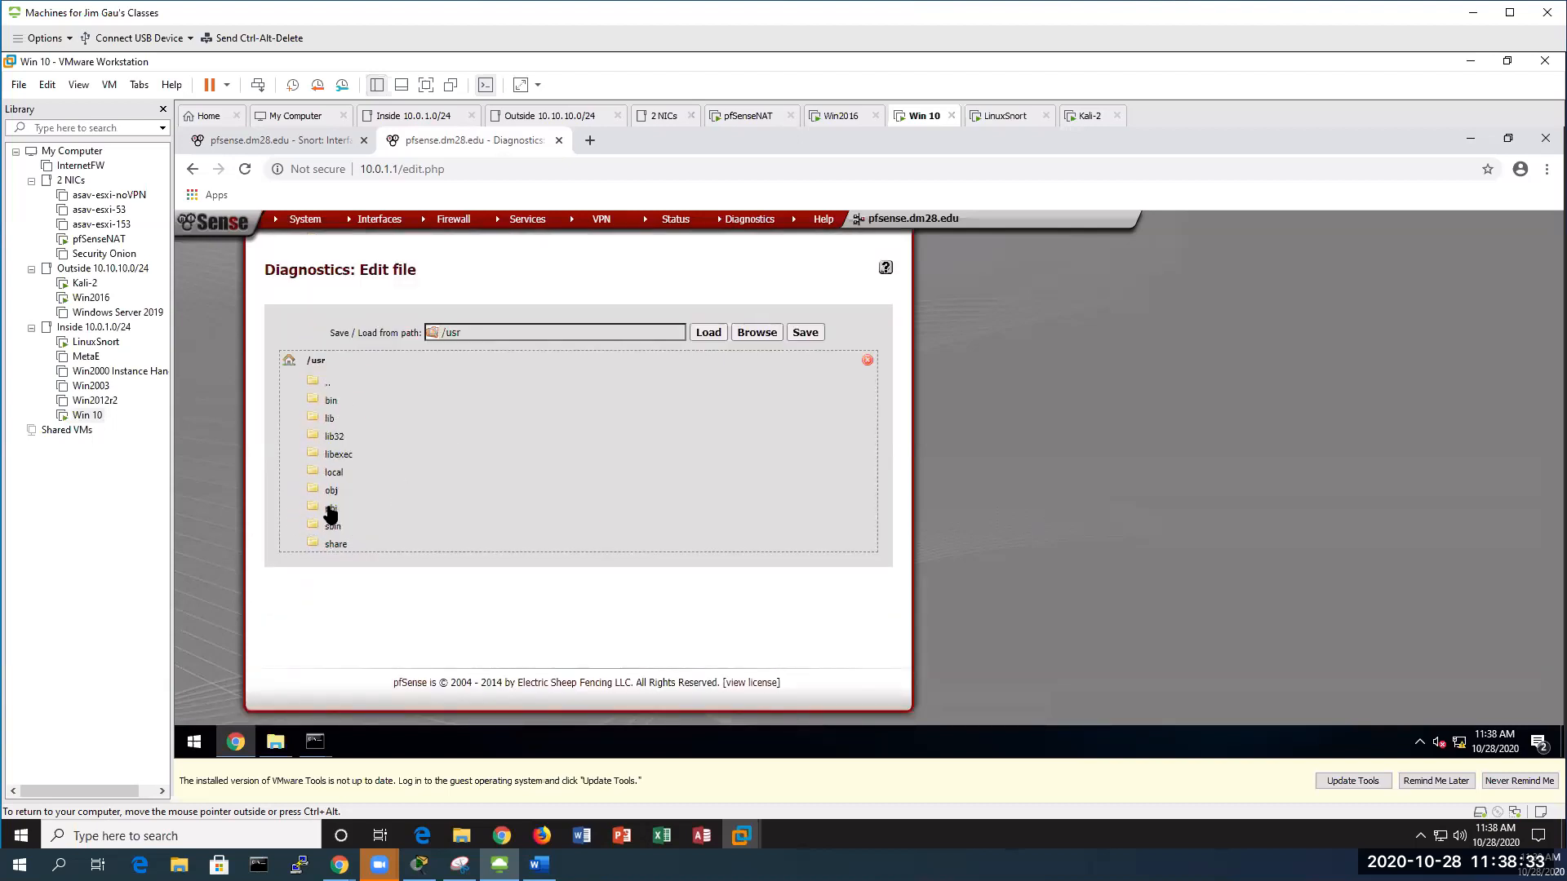
click(331, 510)
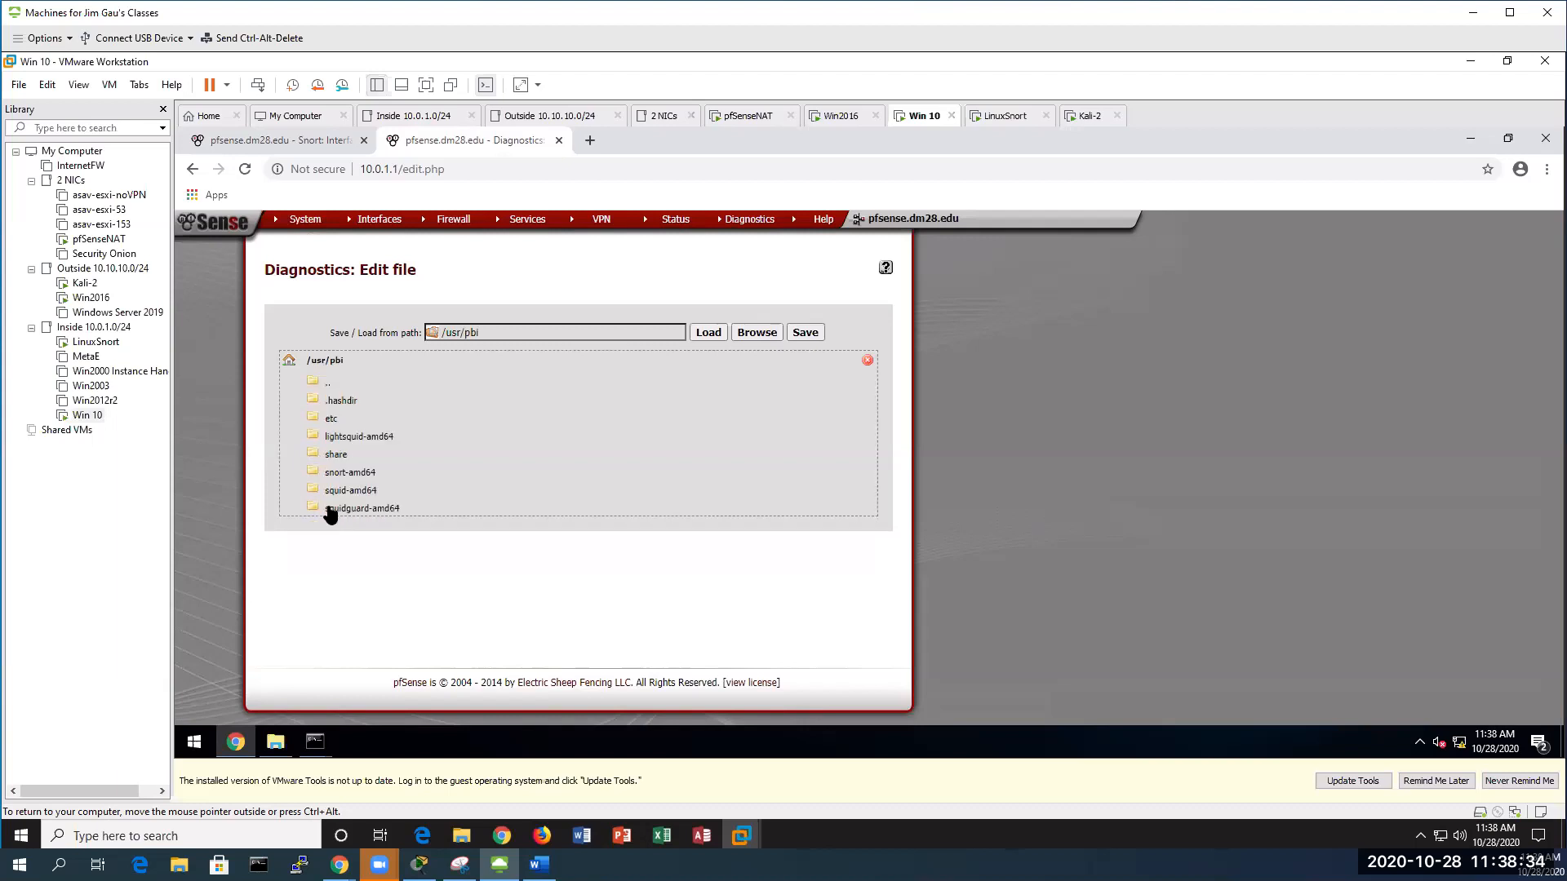
click(362, 473)
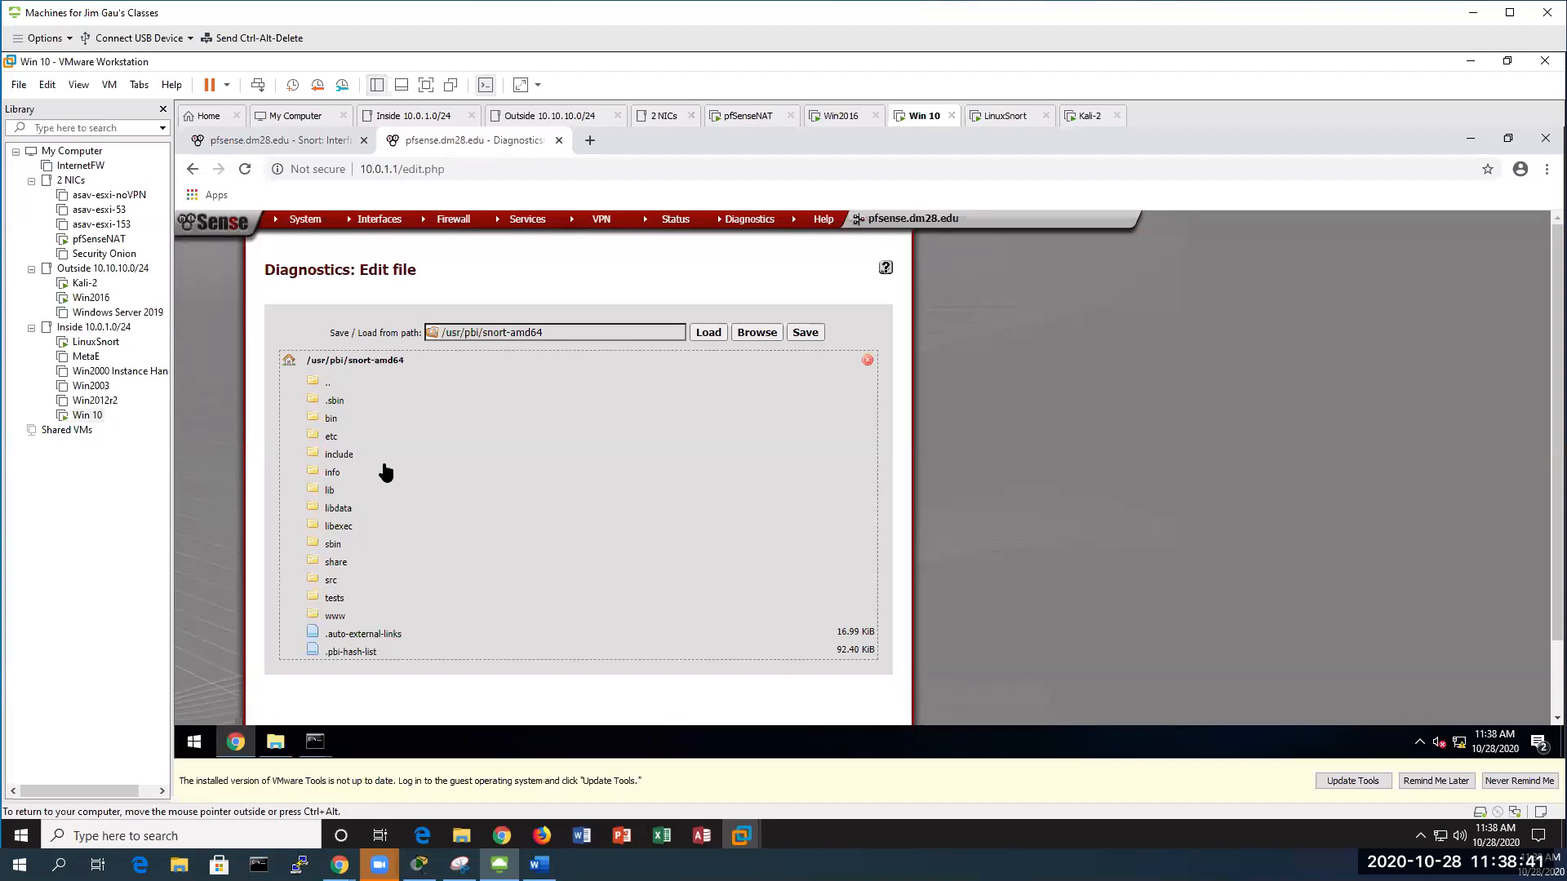
click(324, 439)
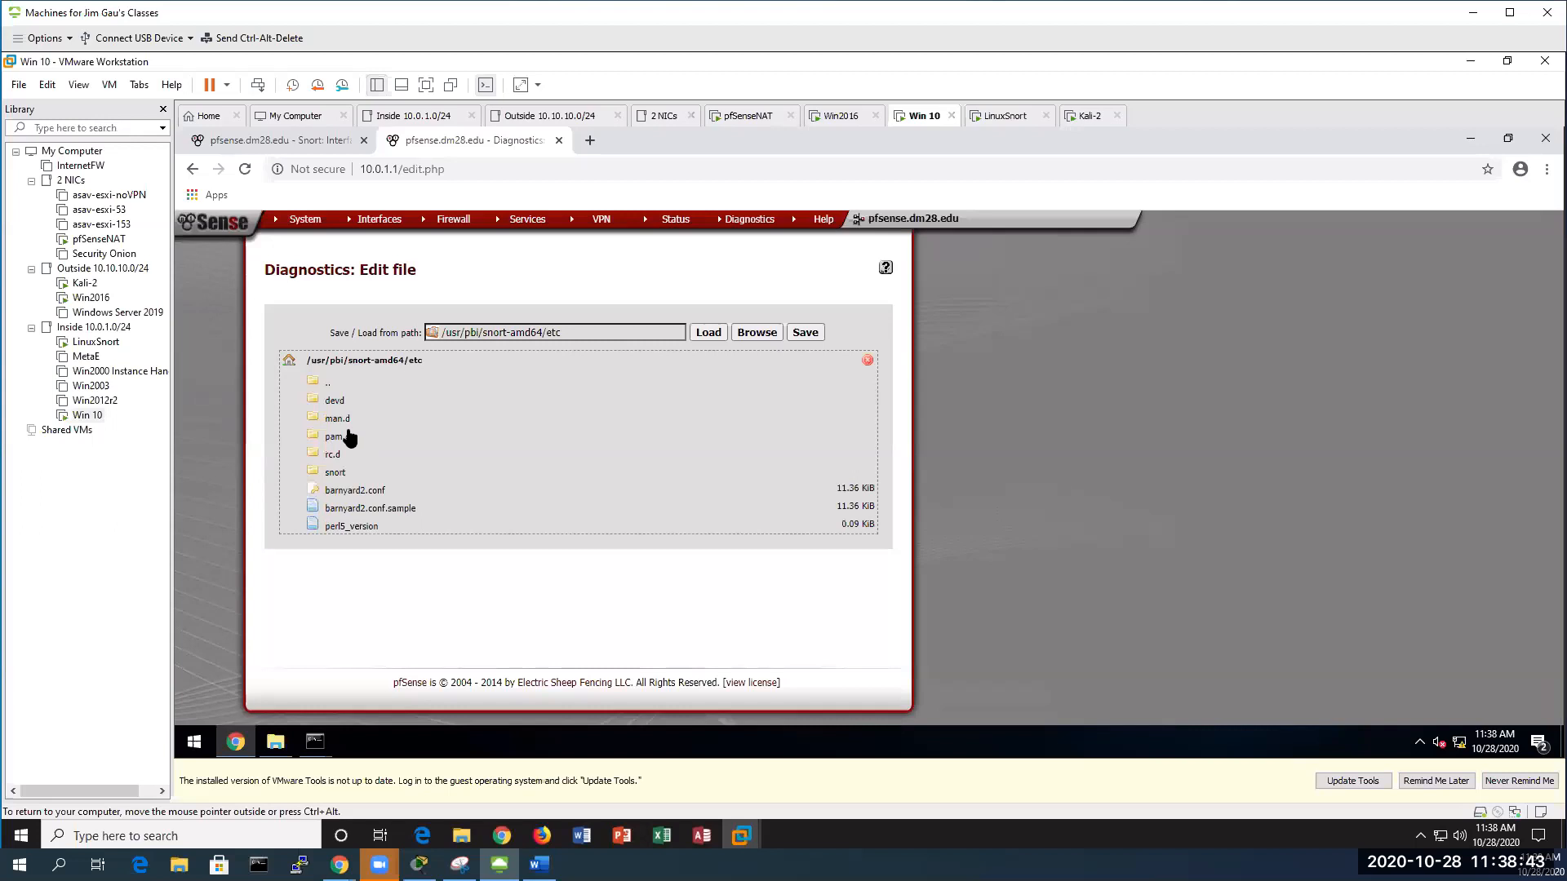
click(334, 473)
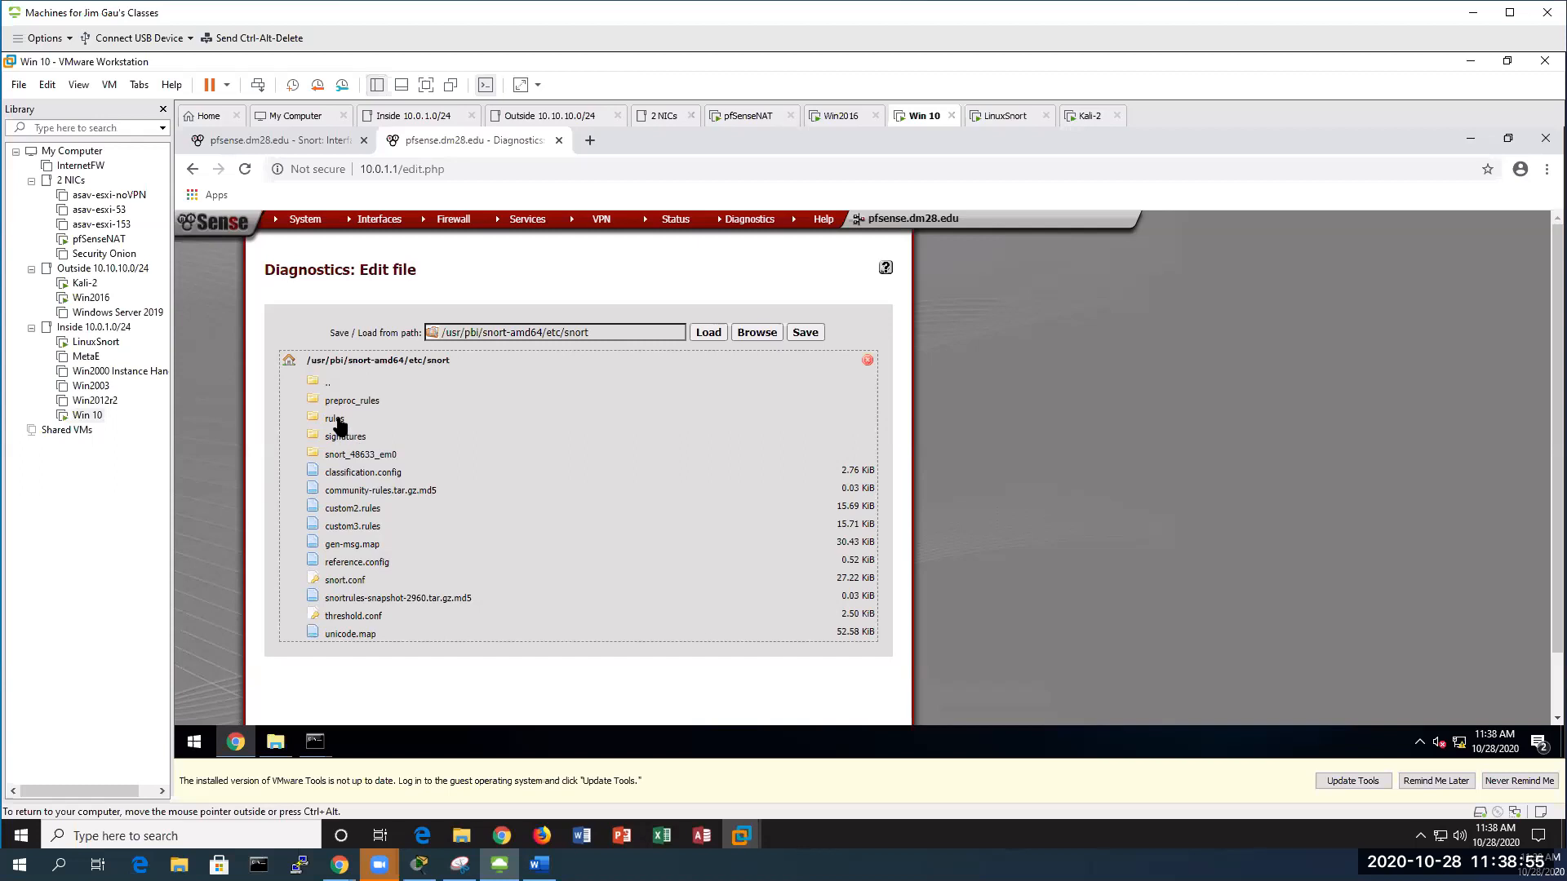
click(367, 457)
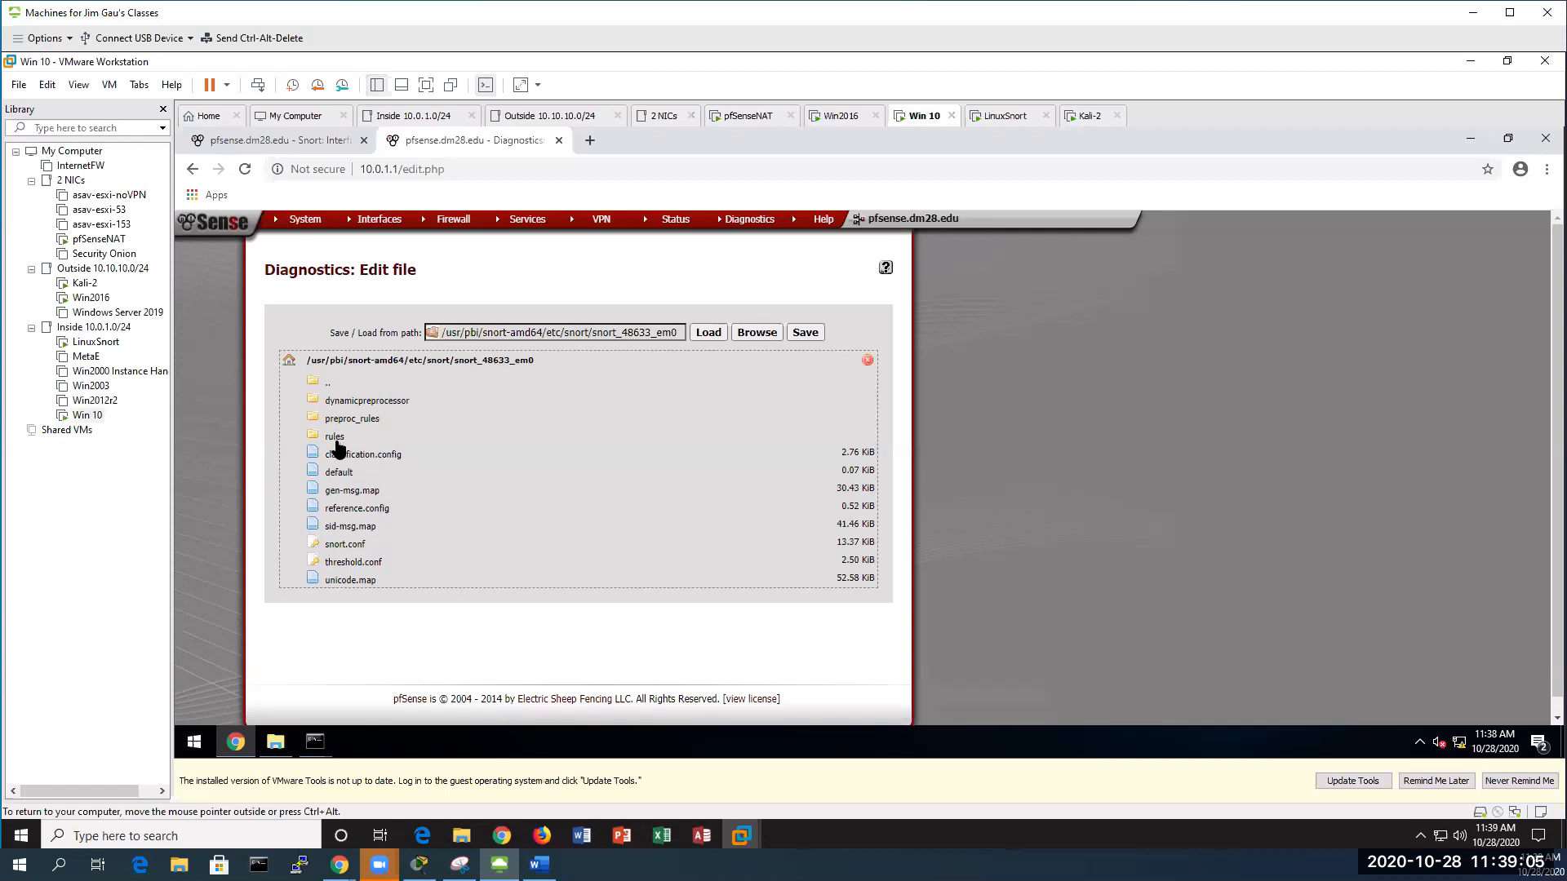
Load snort.conf to see 8.8.8.8 in HOME_NET, then browse into the rules subfolder
click(340, 545)
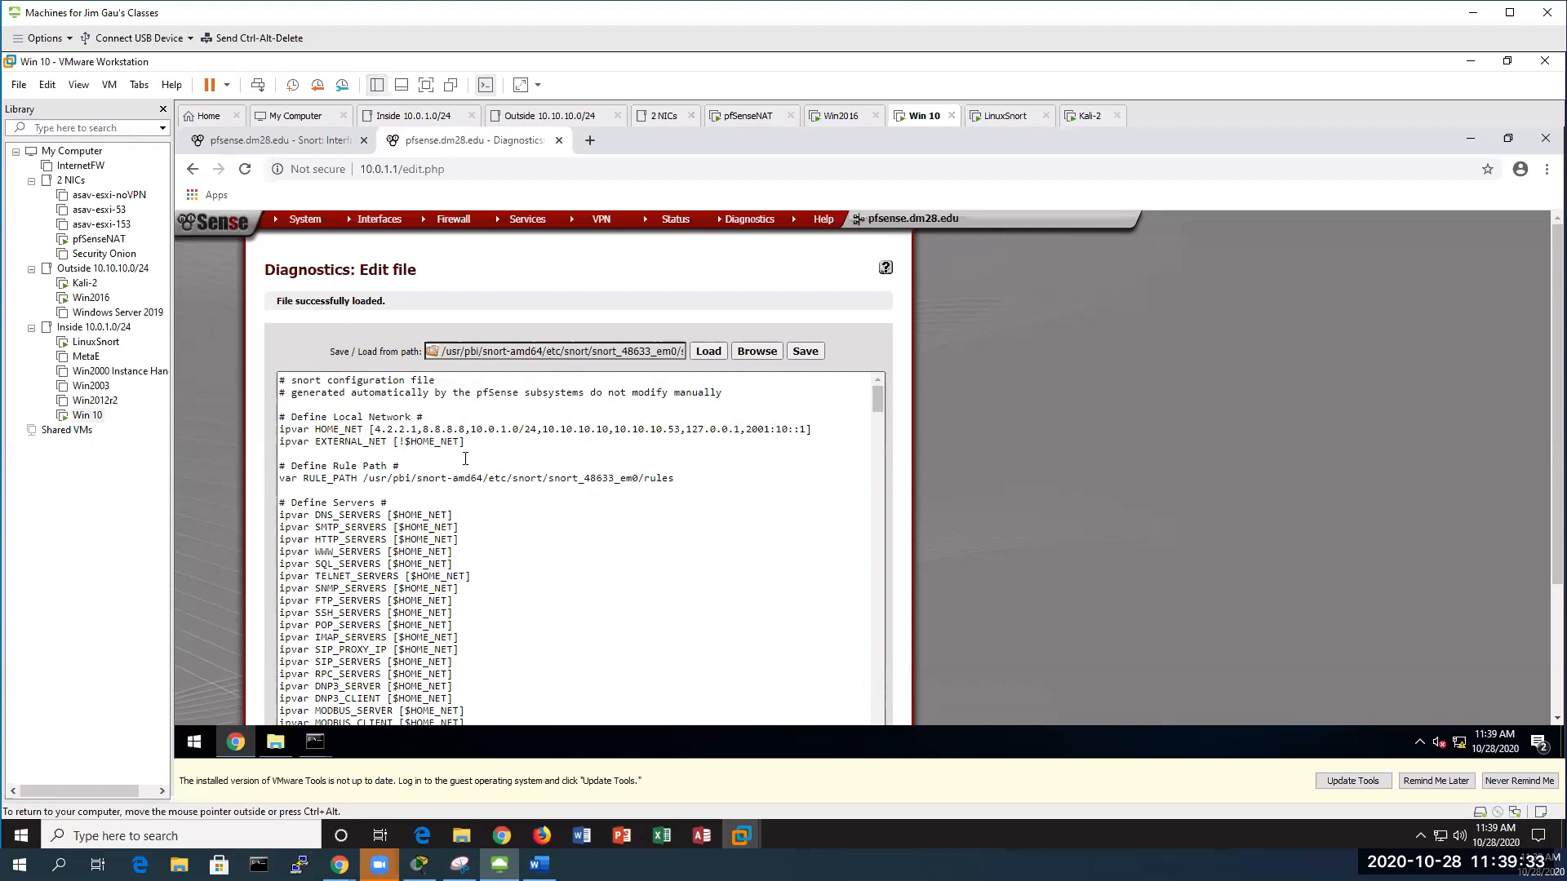
click(752, 354)
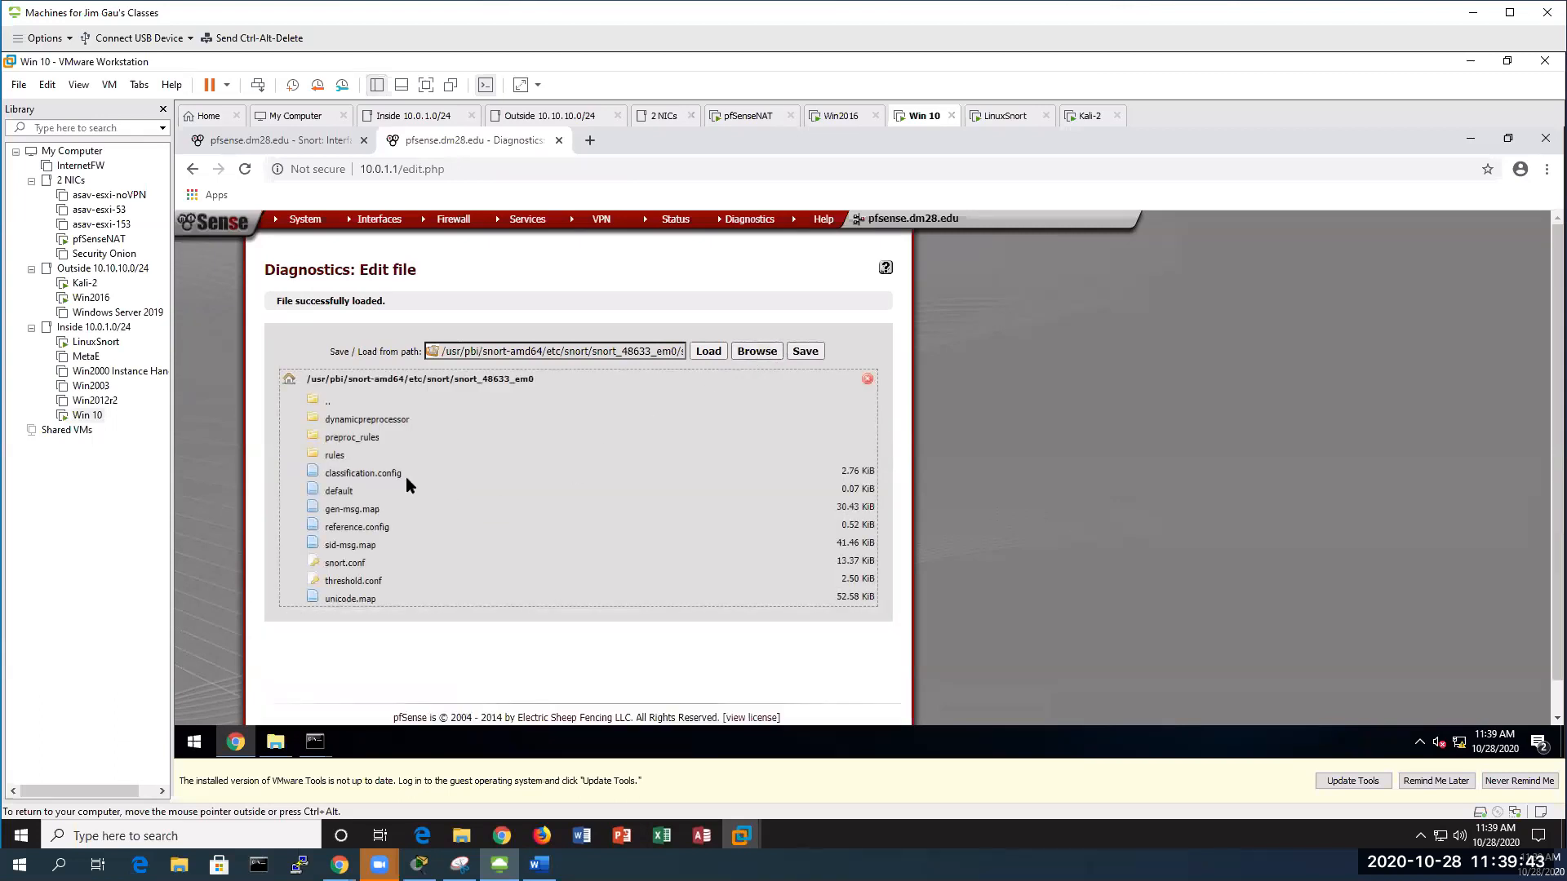
click(334, 455)
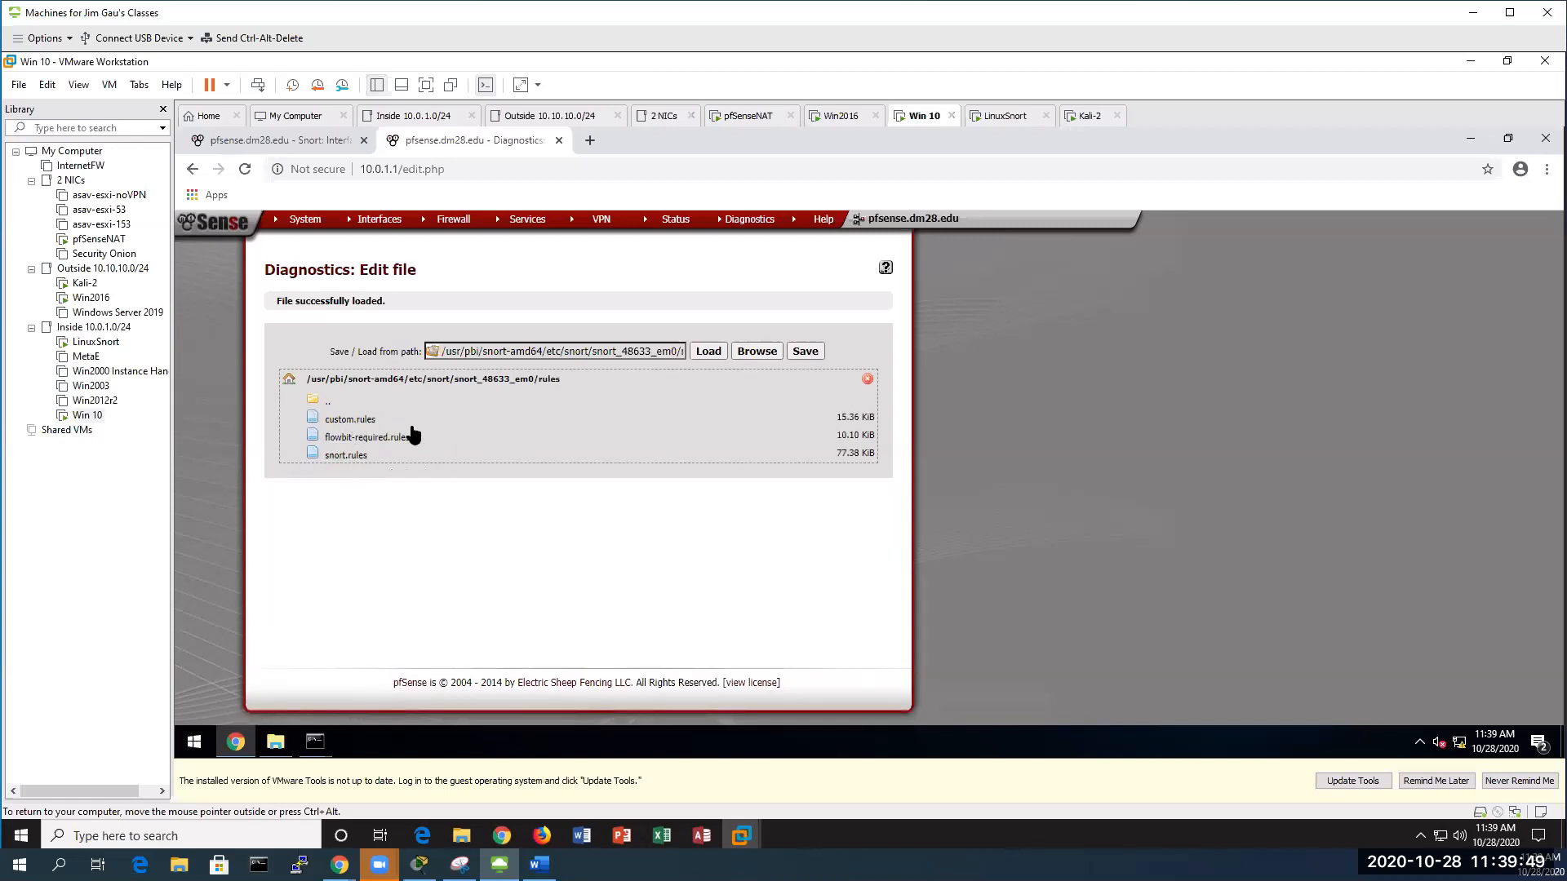
Load custom.rules, highlight its MS-SQL Slammer WormActivity rule message, then return to Snort WAN Categories
click(357, 420)
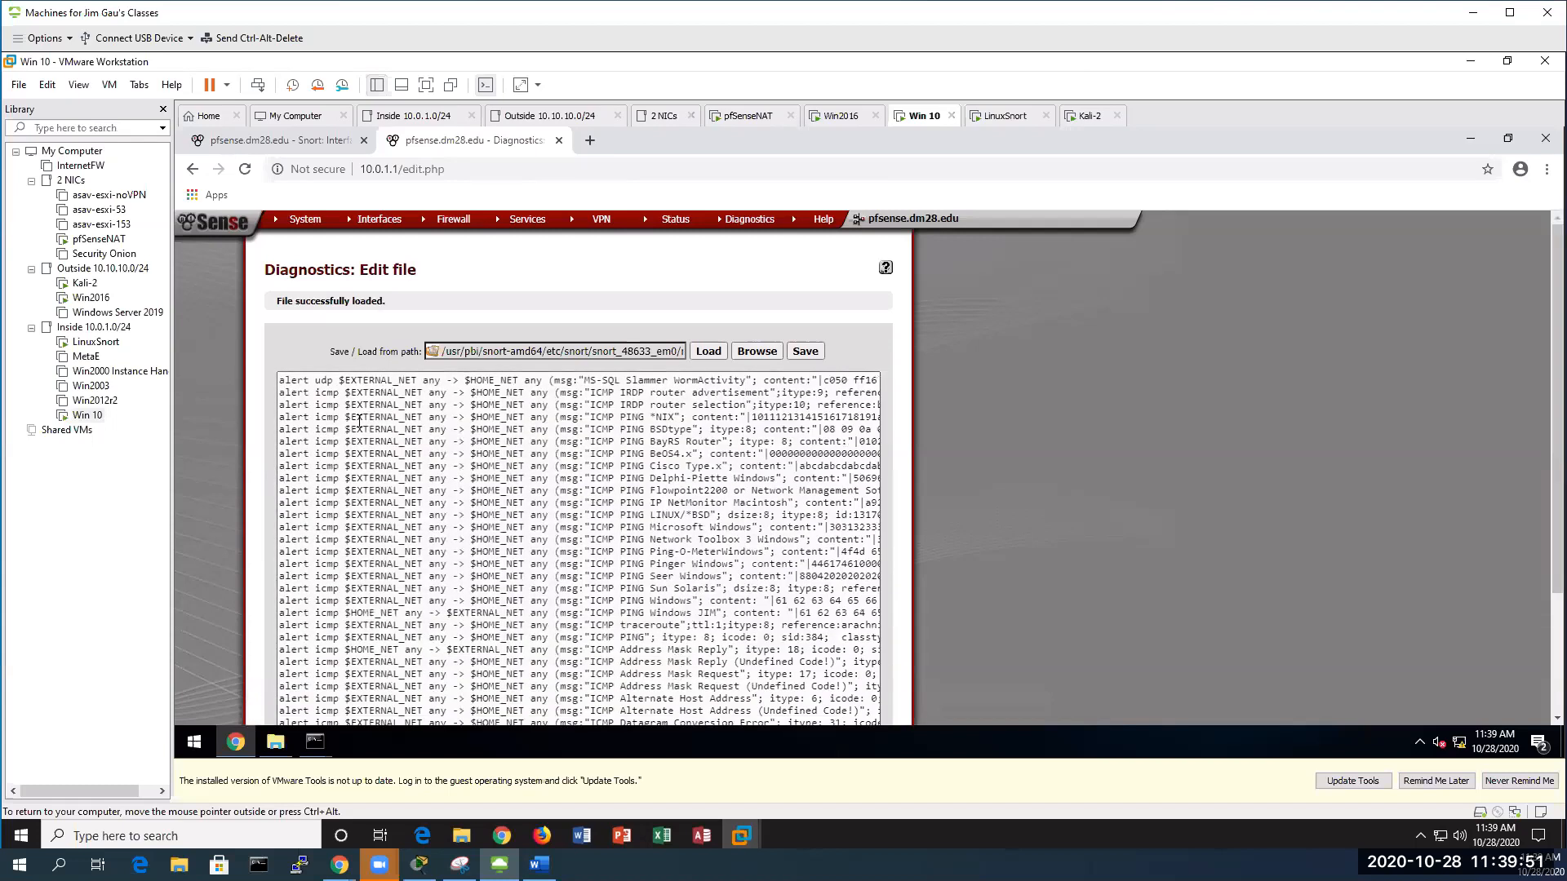
drag(583, 381, 757, 381)
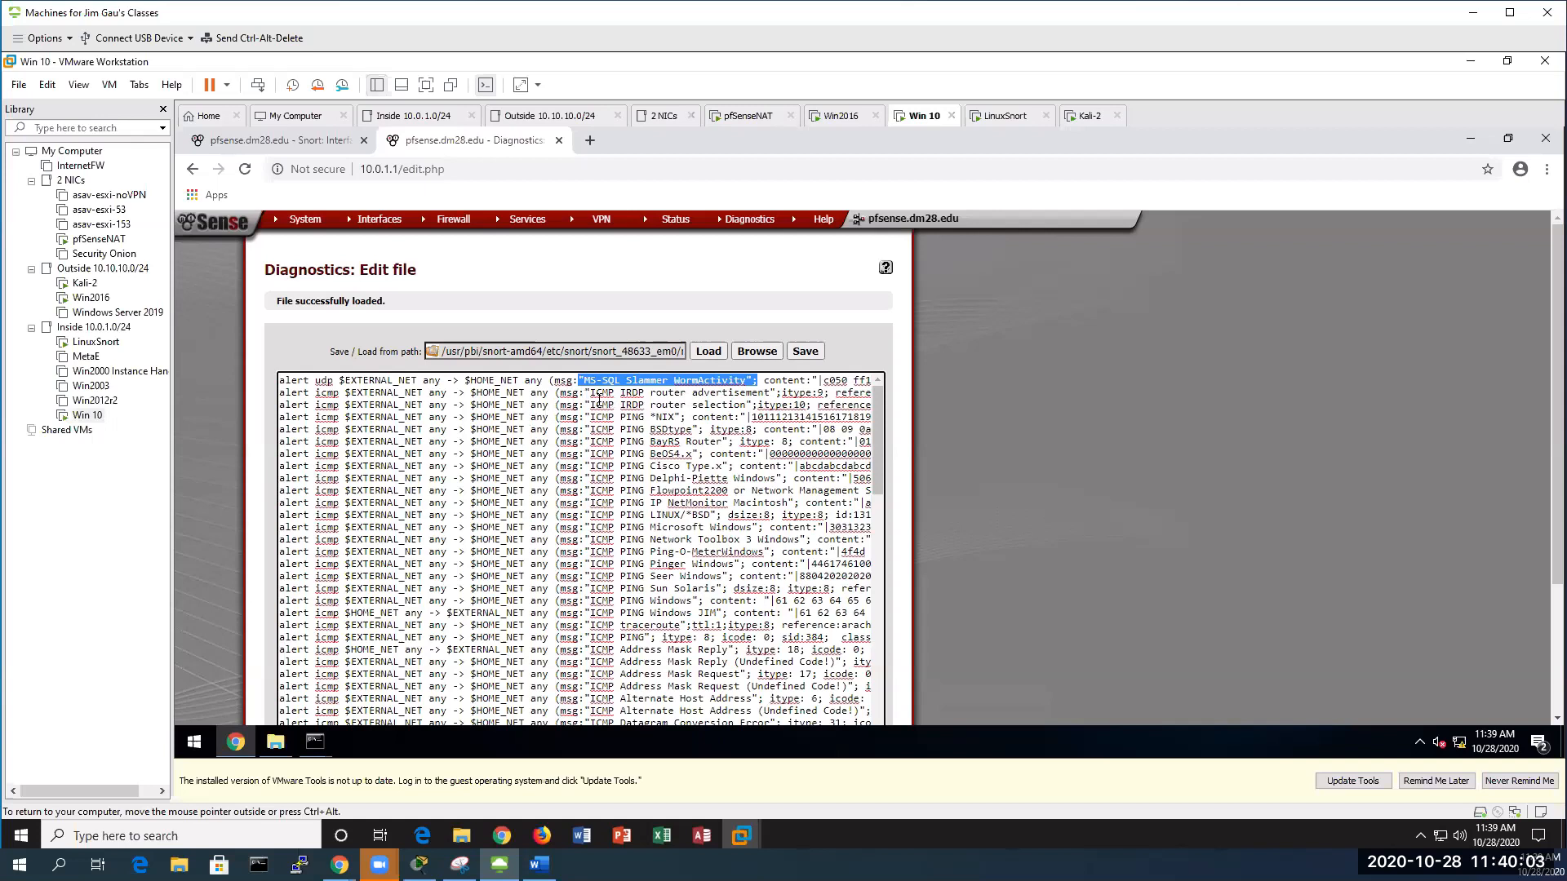
click(480, 417)
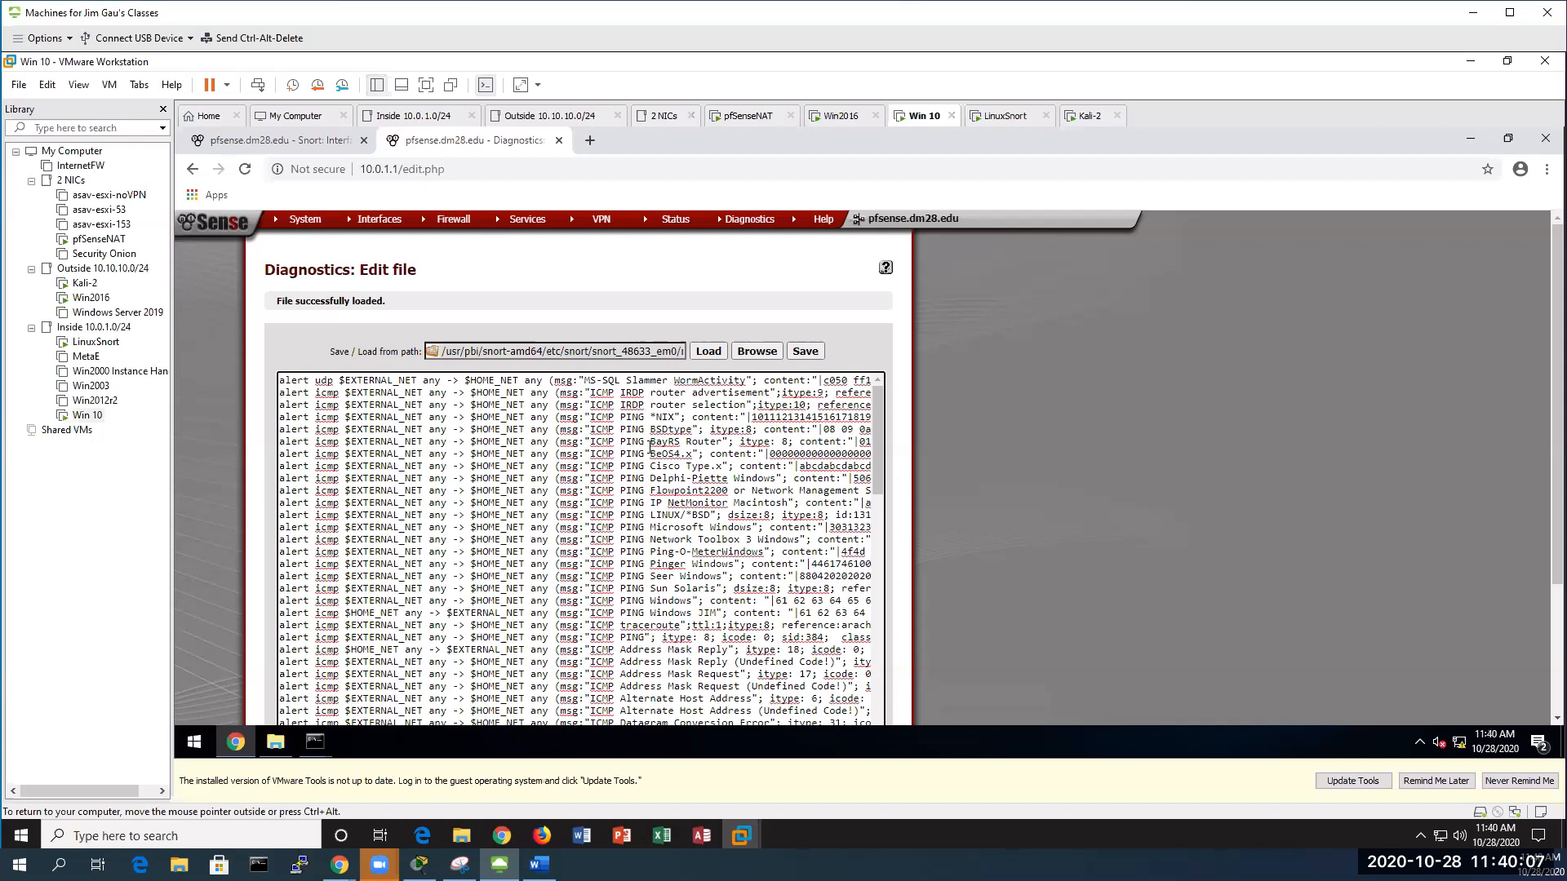
click(753, 352)
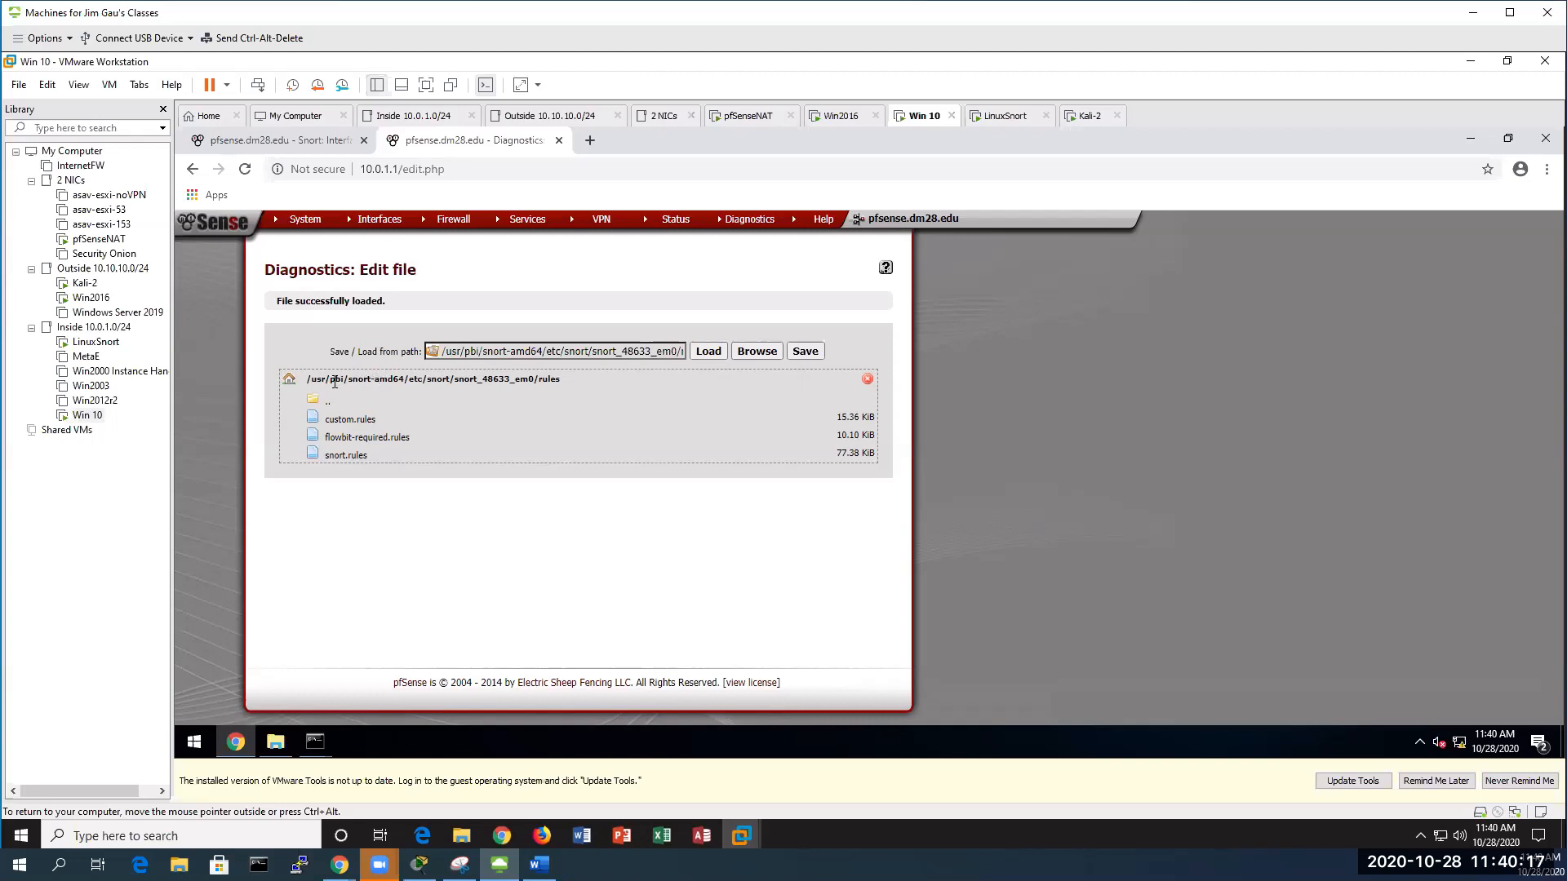
click(279, 143)
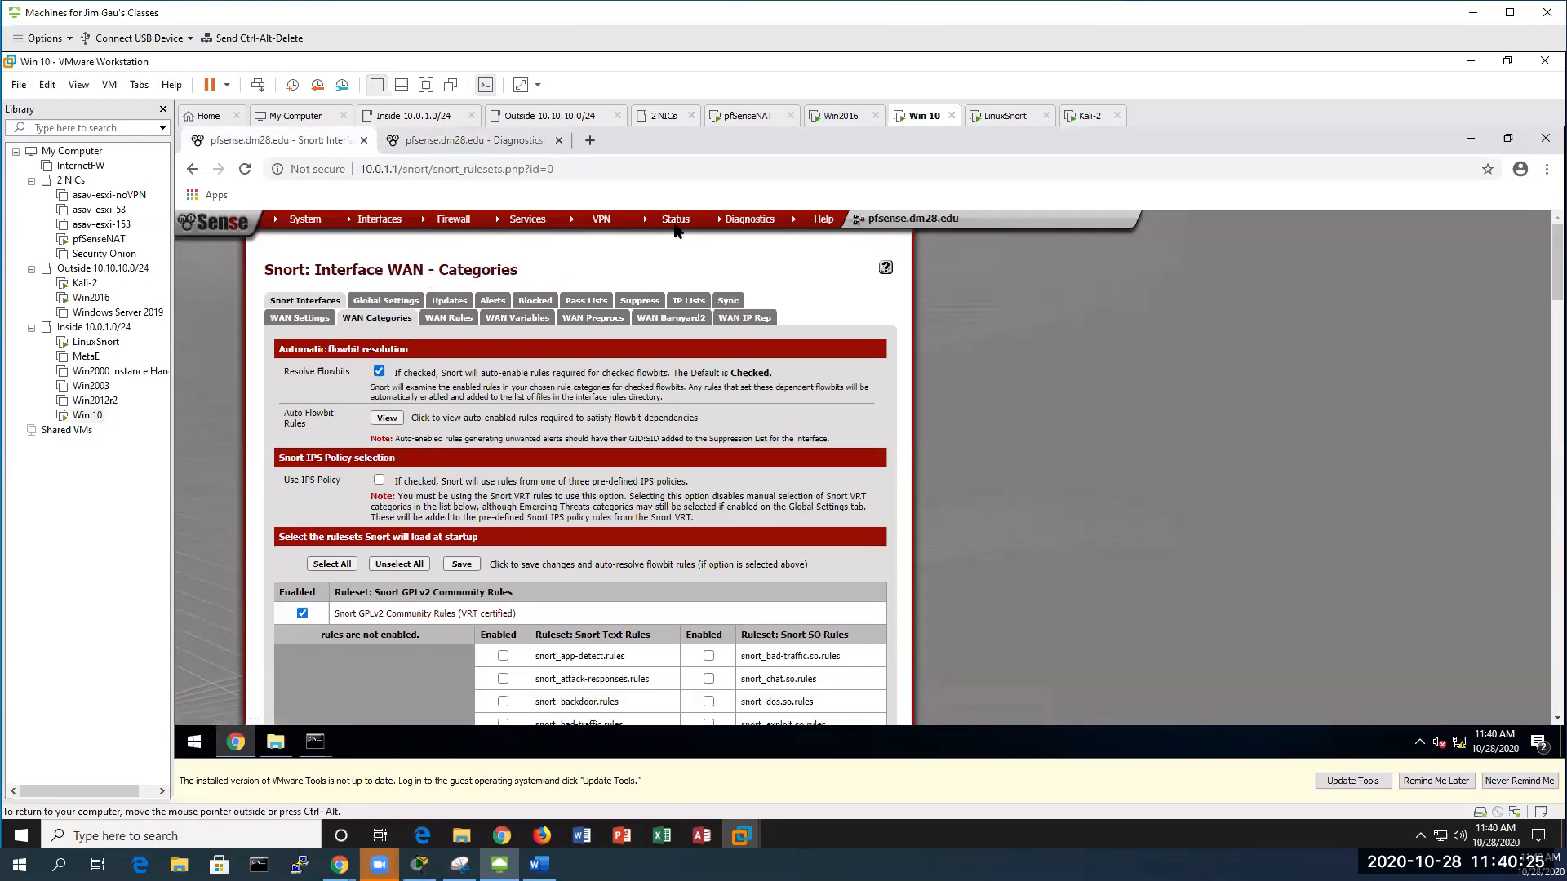
On the Win2016 VM, run ping 10.10.10.53 in the Command Prompt
mouse_move(682, 227)
double_click(90, 299)
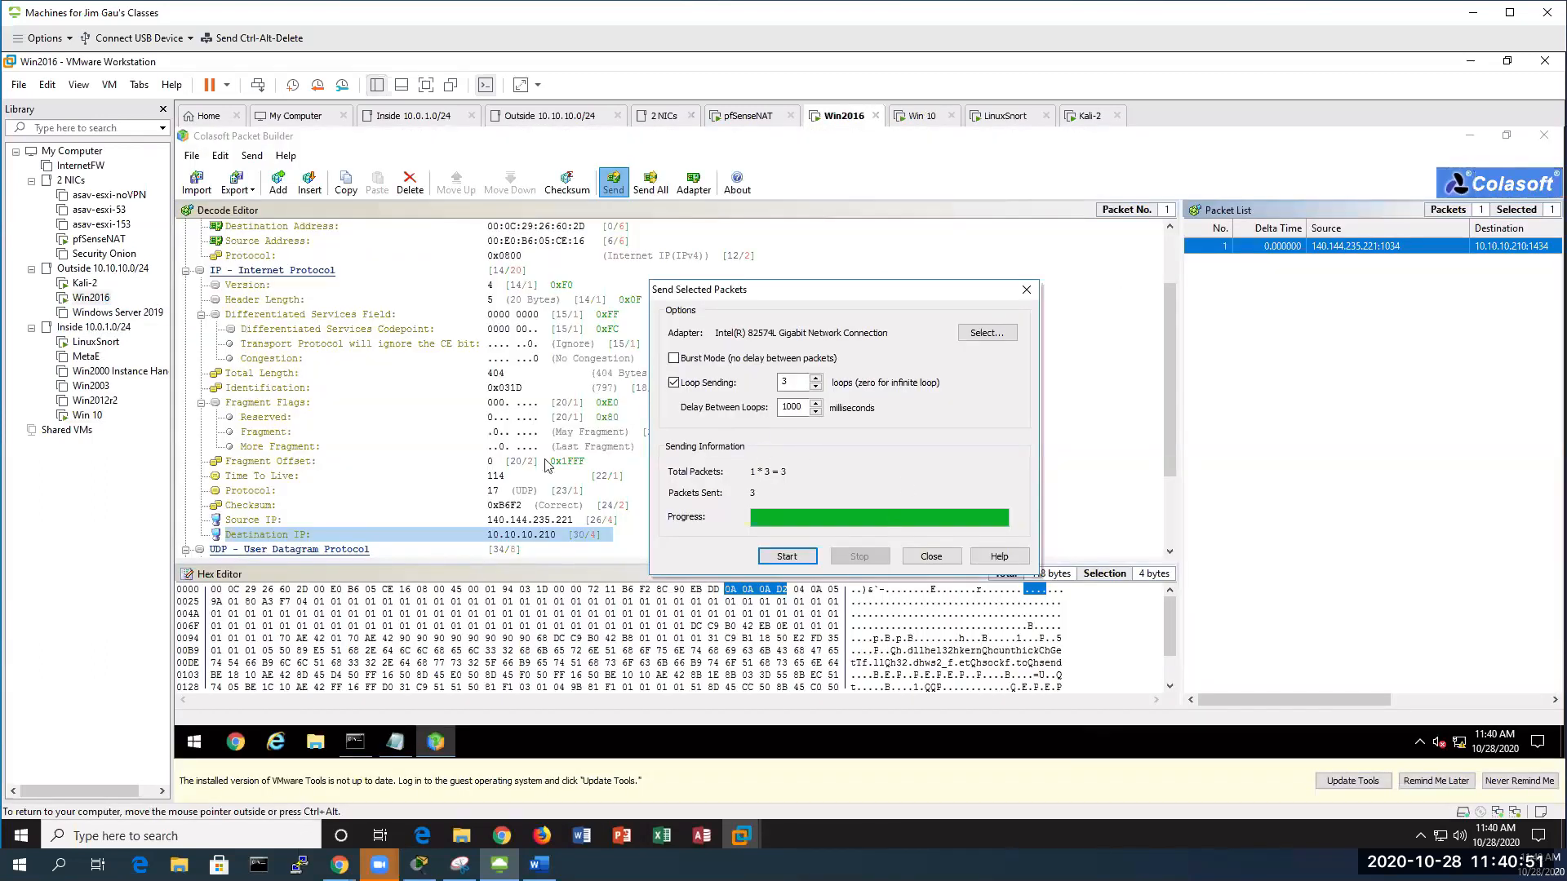
click(346, 748)
click(595, 460)
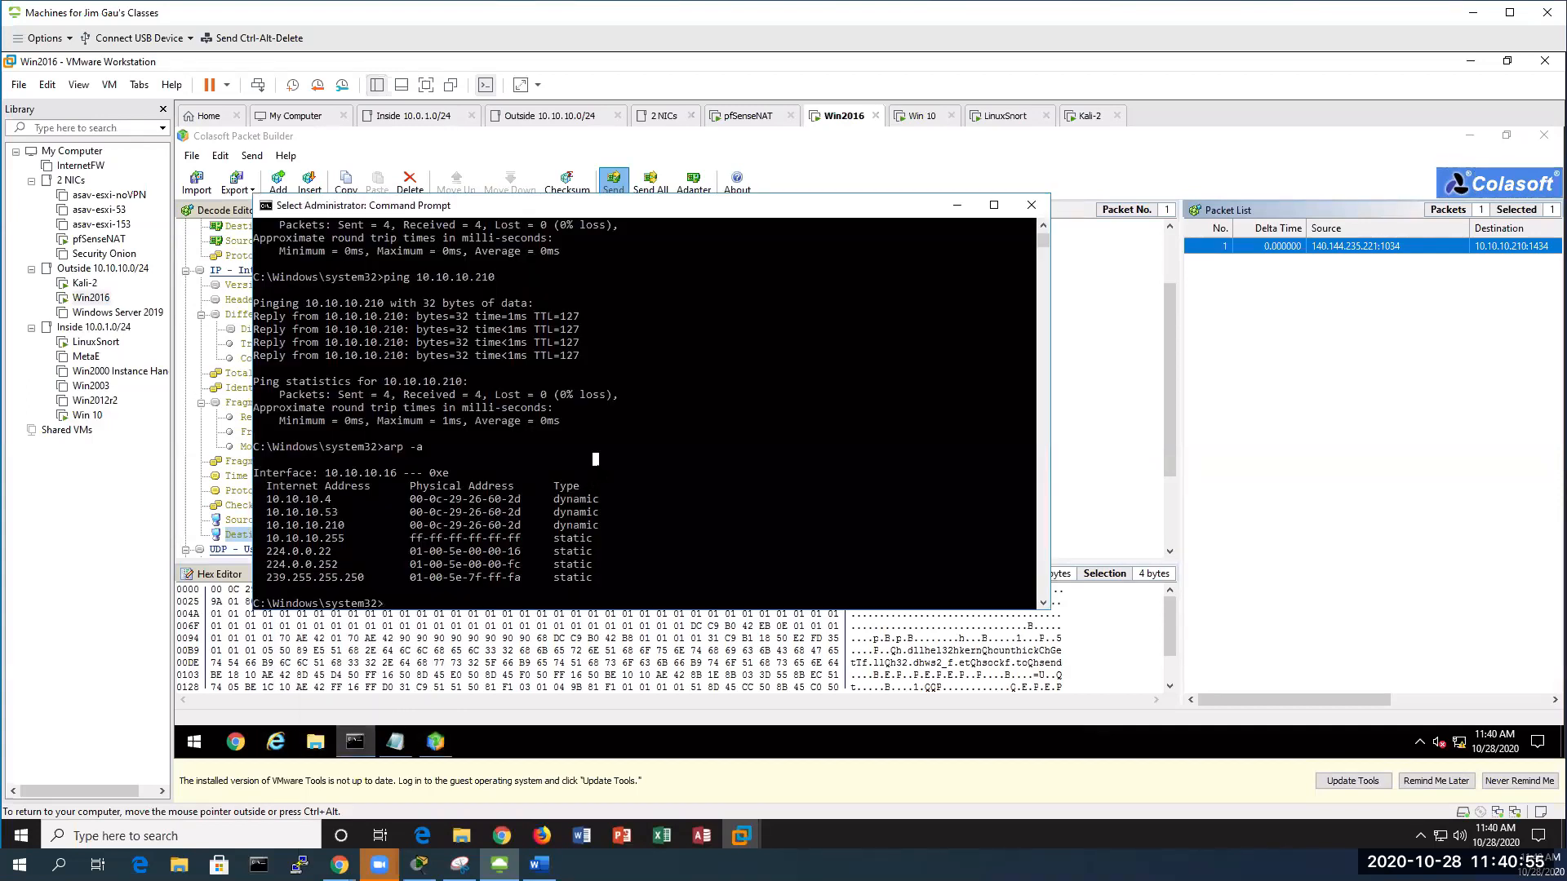
text(ping)
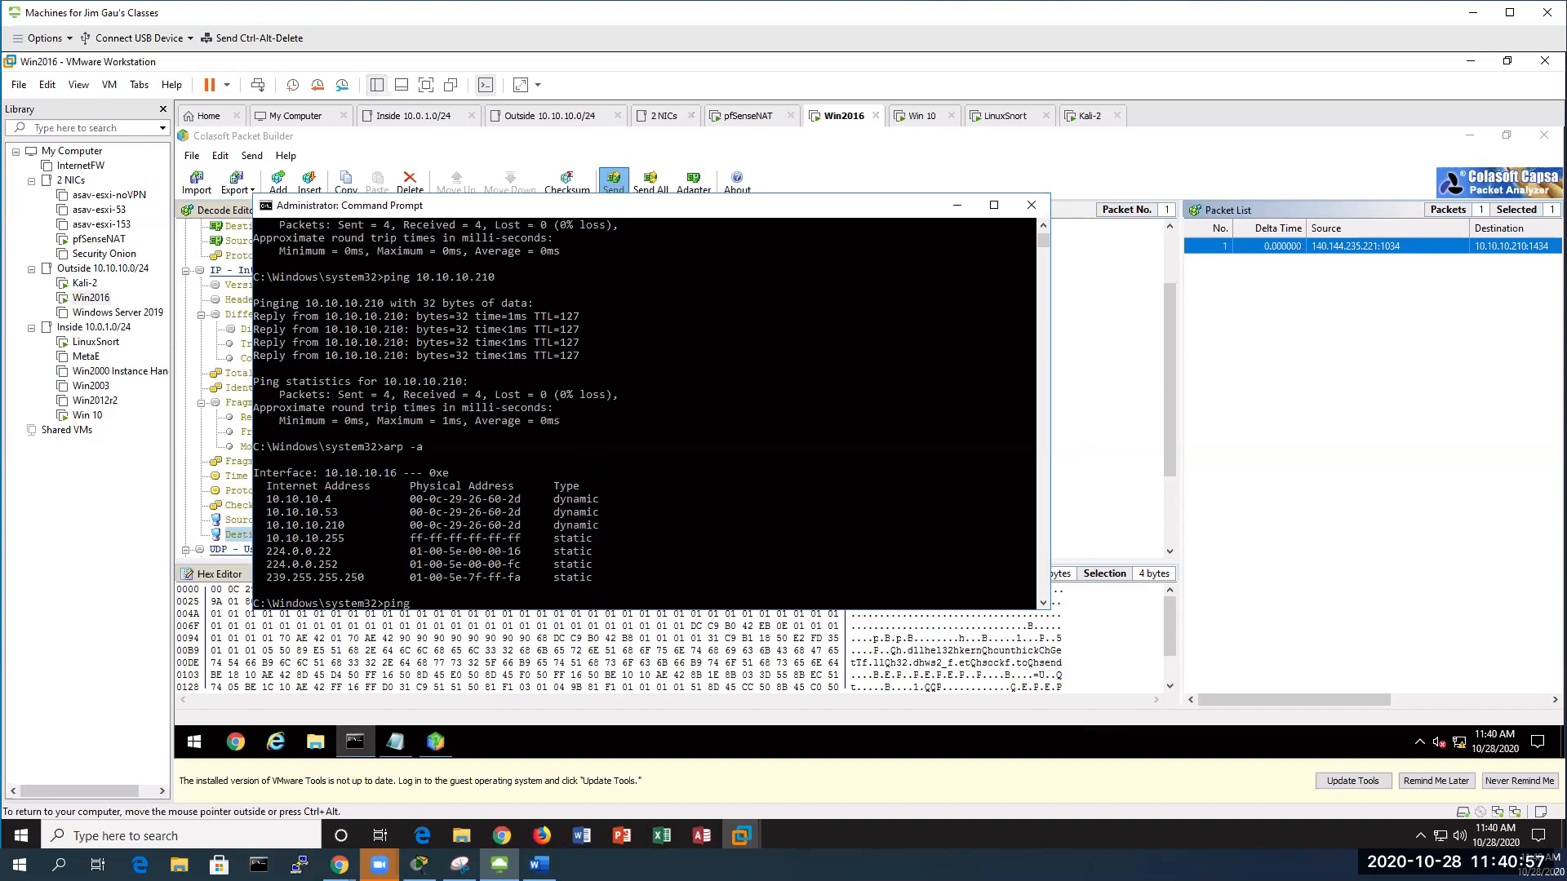
text( 10.10.10.53)
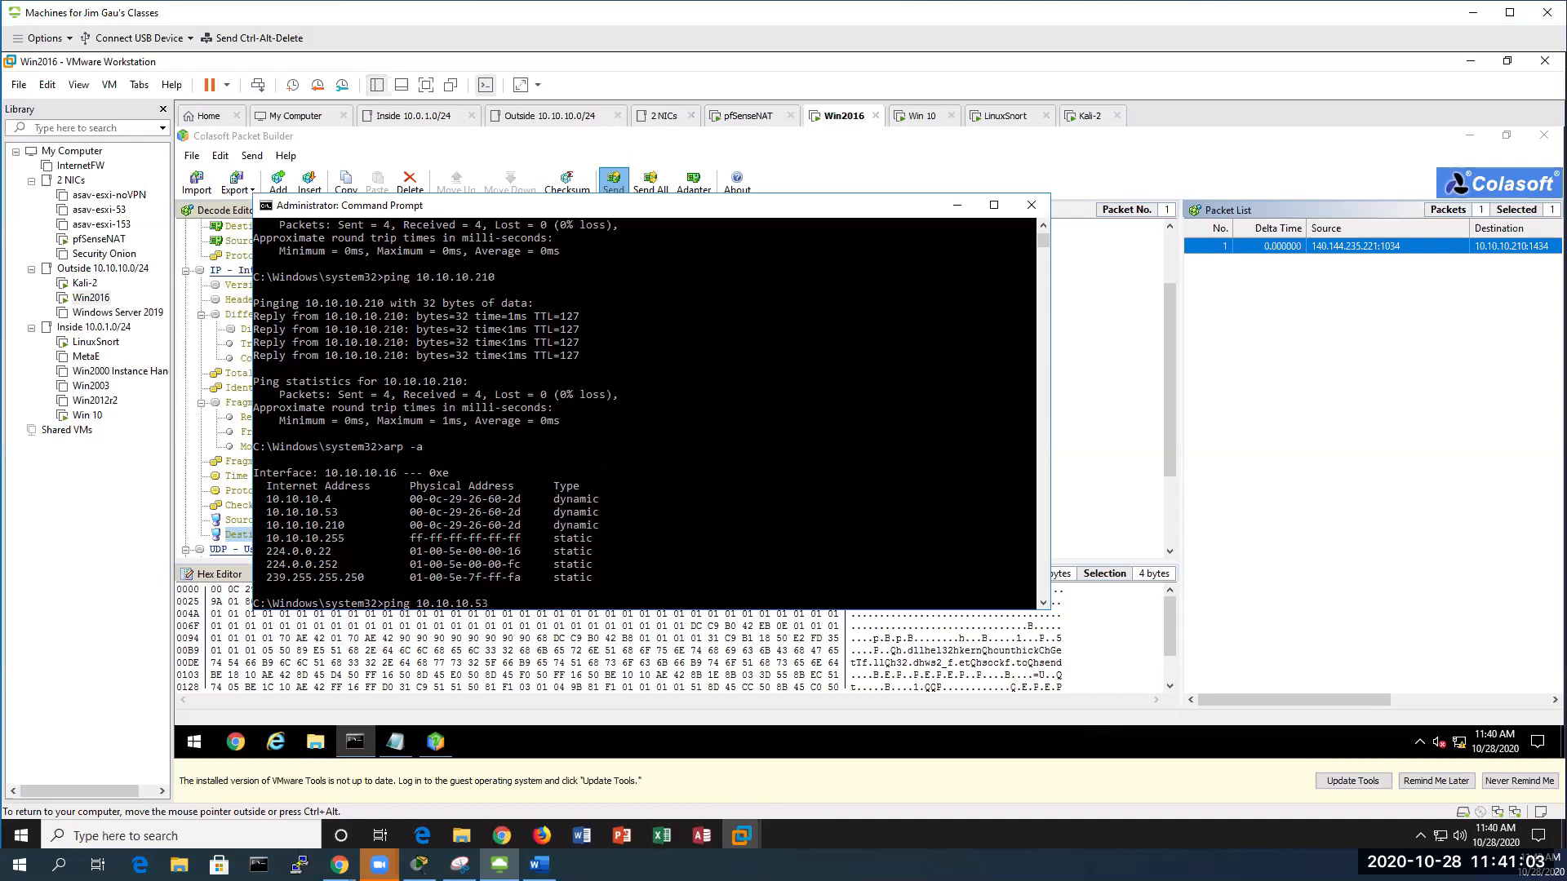
scroll(645, 408, up, 4)
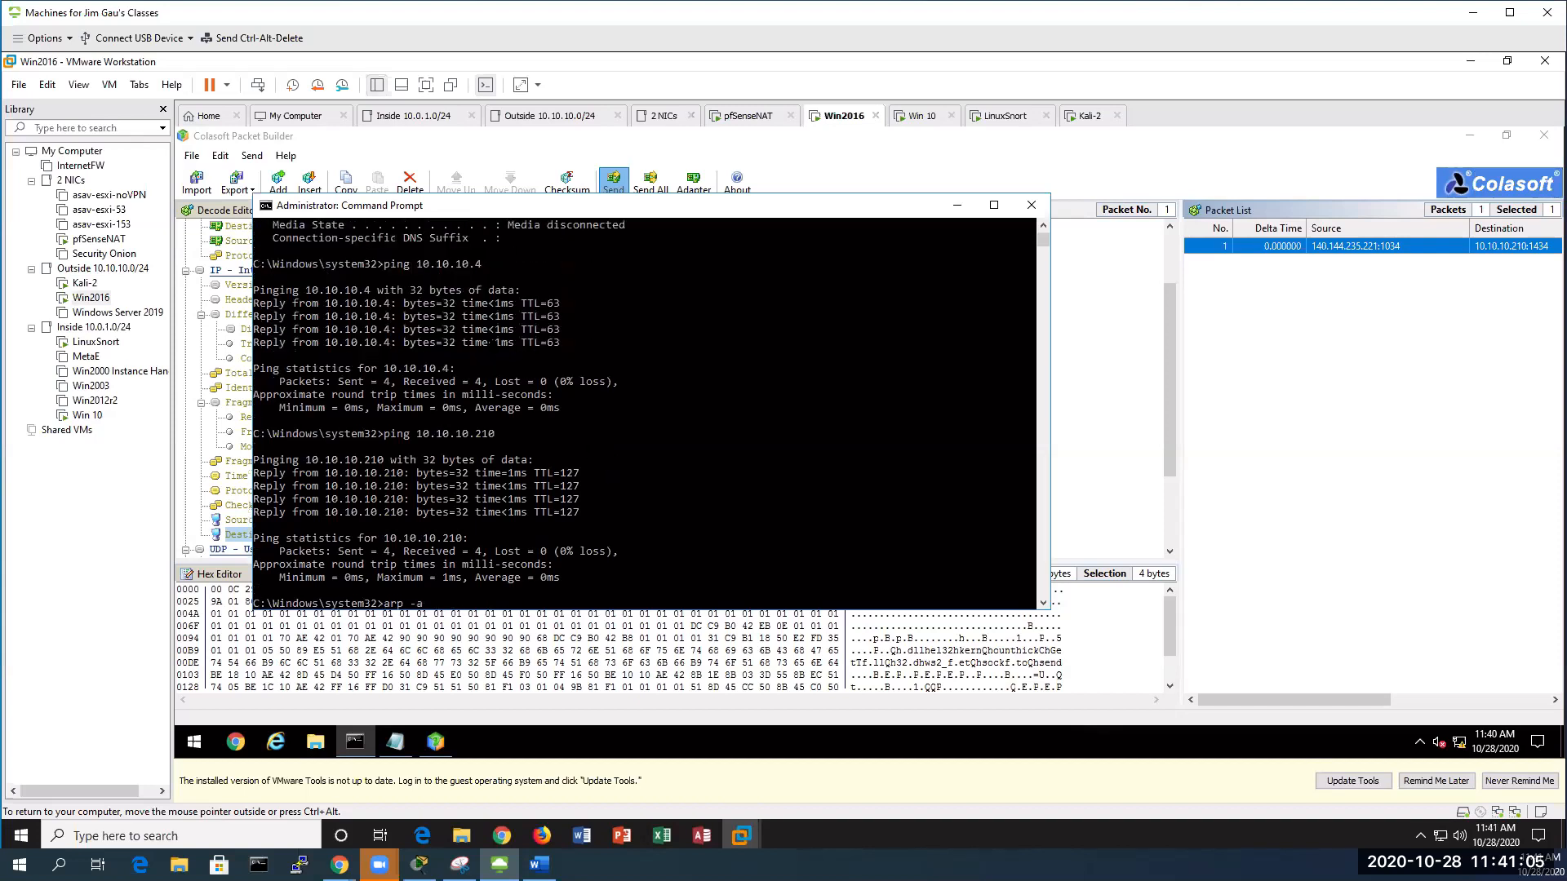
scroll(645, 408, up, 7)
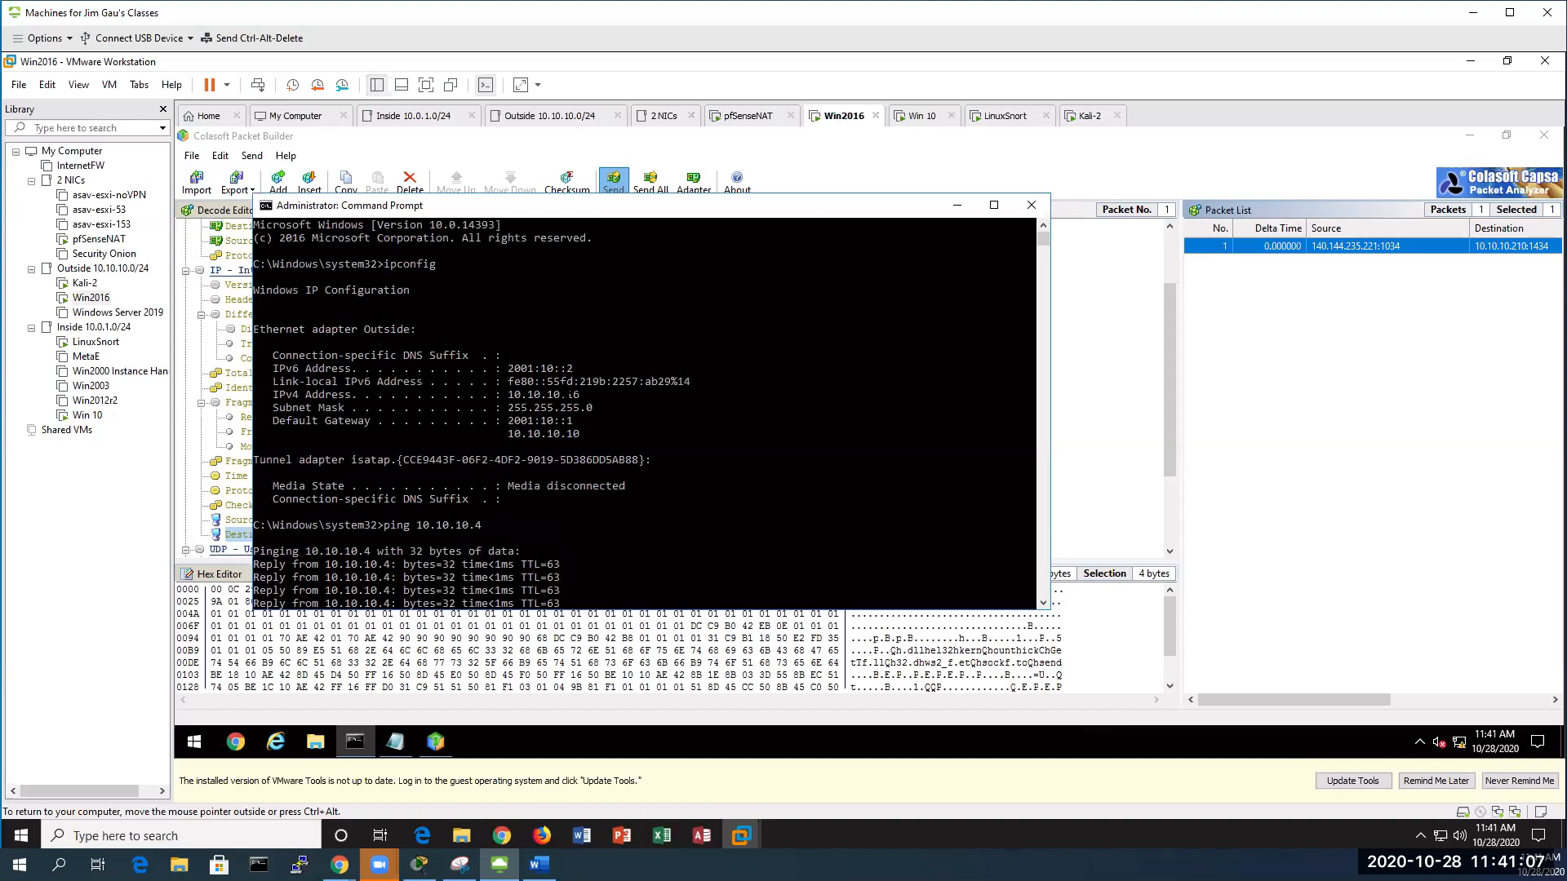
scroll(644, 408, down, 11)
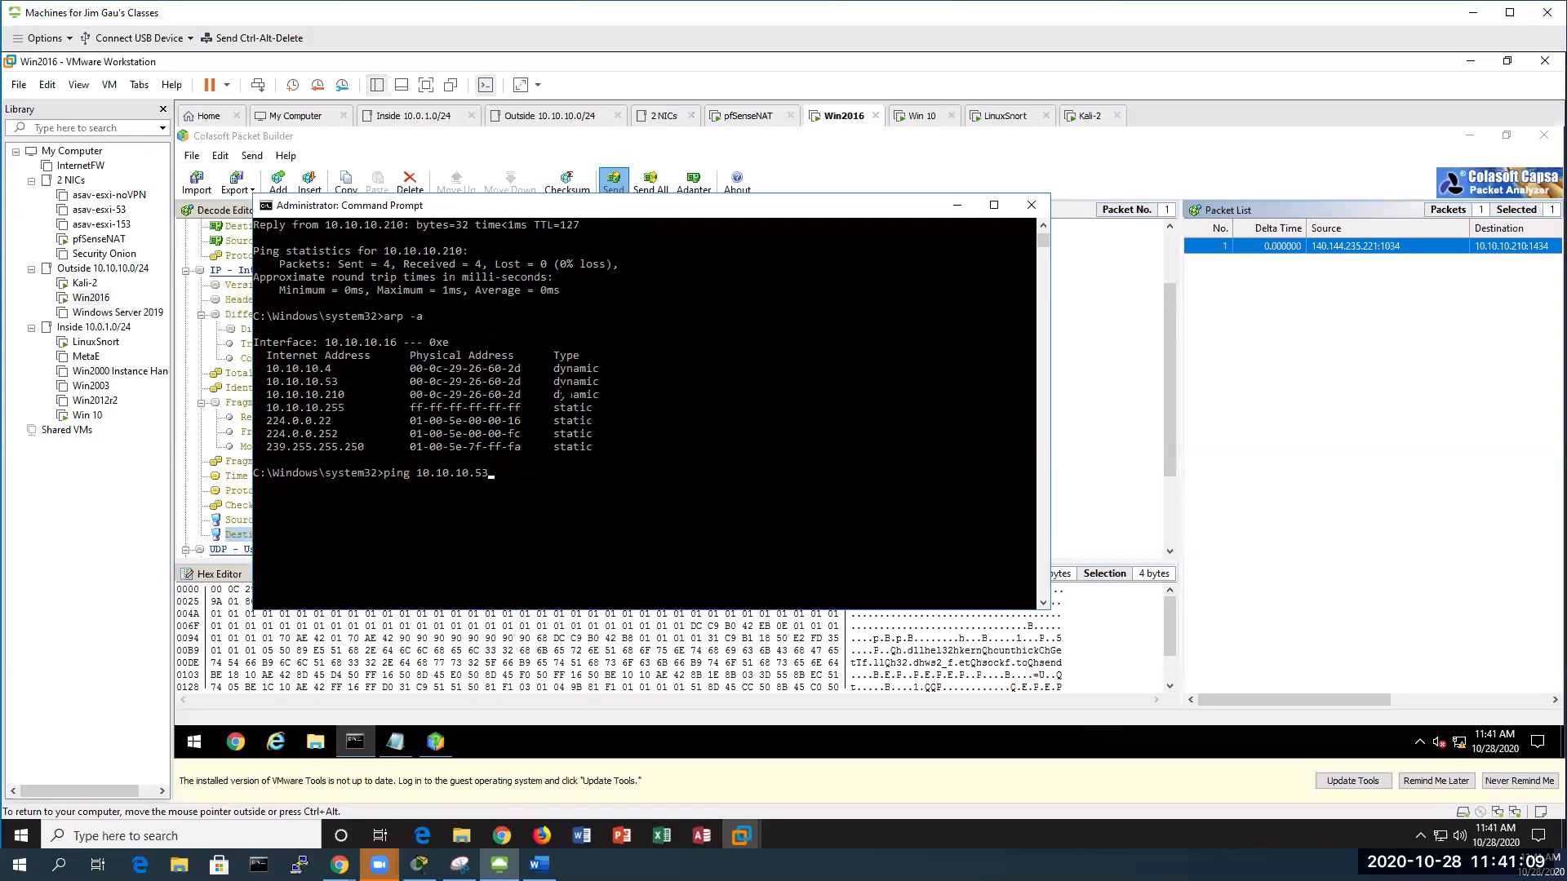
scroll(644, 408, up, 4)
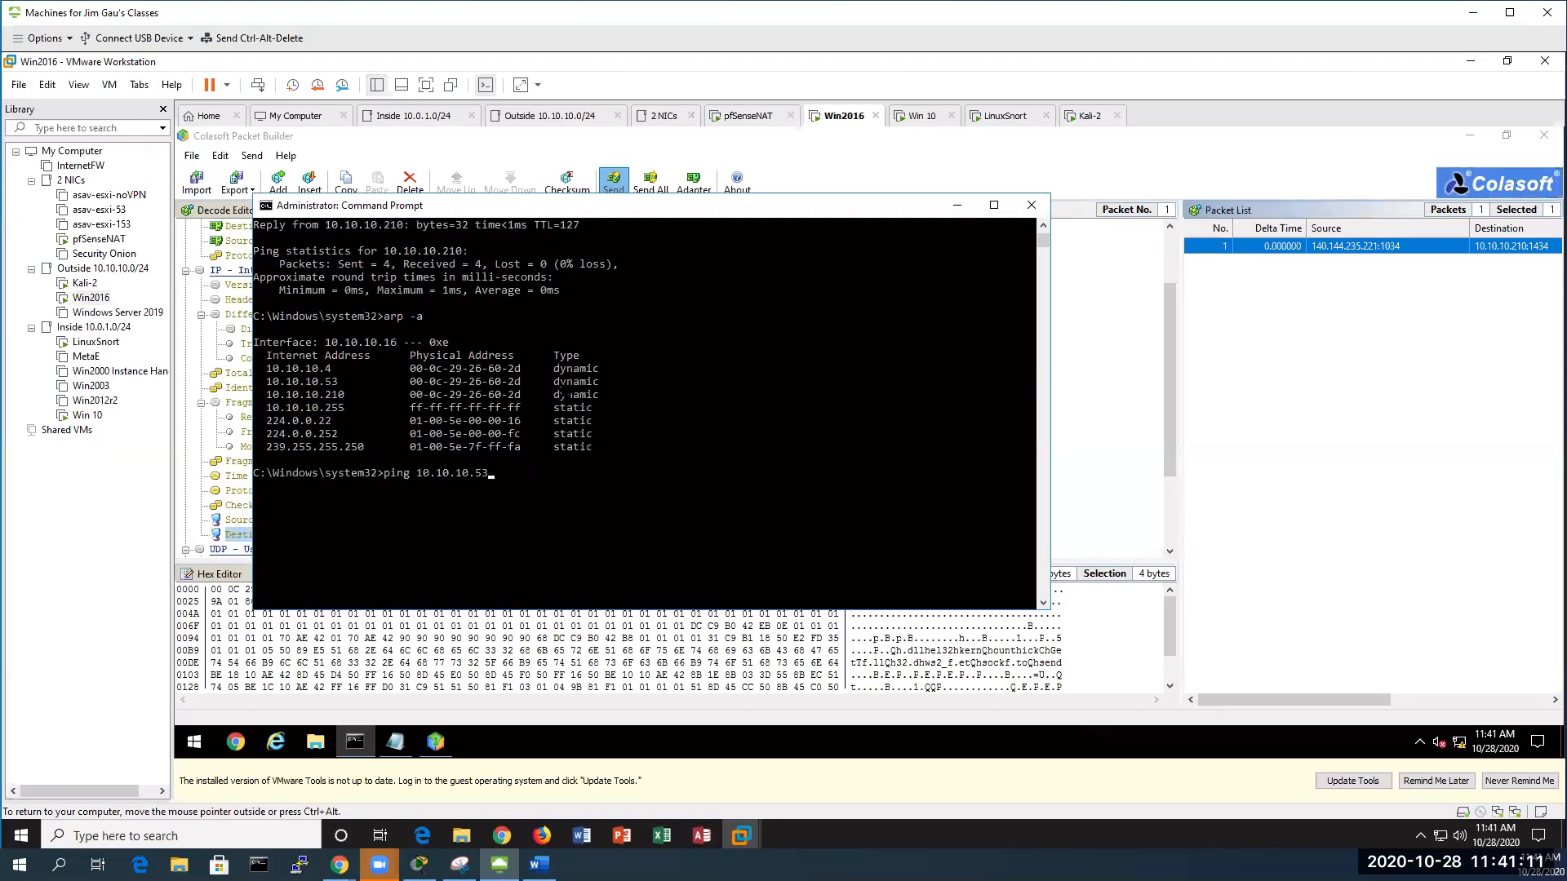
key(Return)
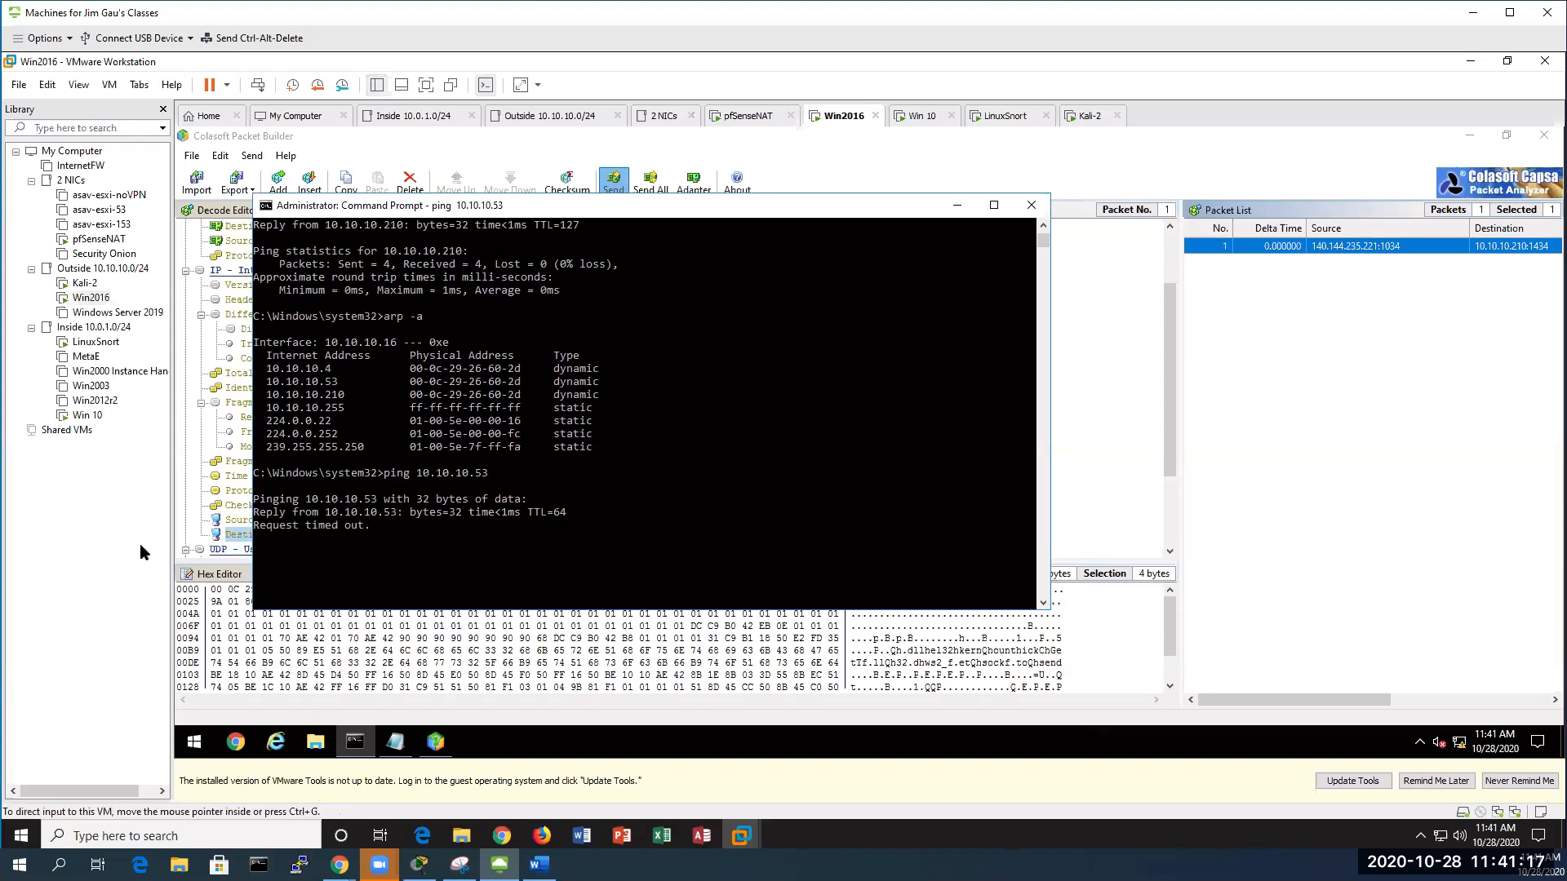
On Win 10, check Snort's Blocked Hosts showing 10.10.10.16 blocked, then switch to Win2016
click(85, 417)
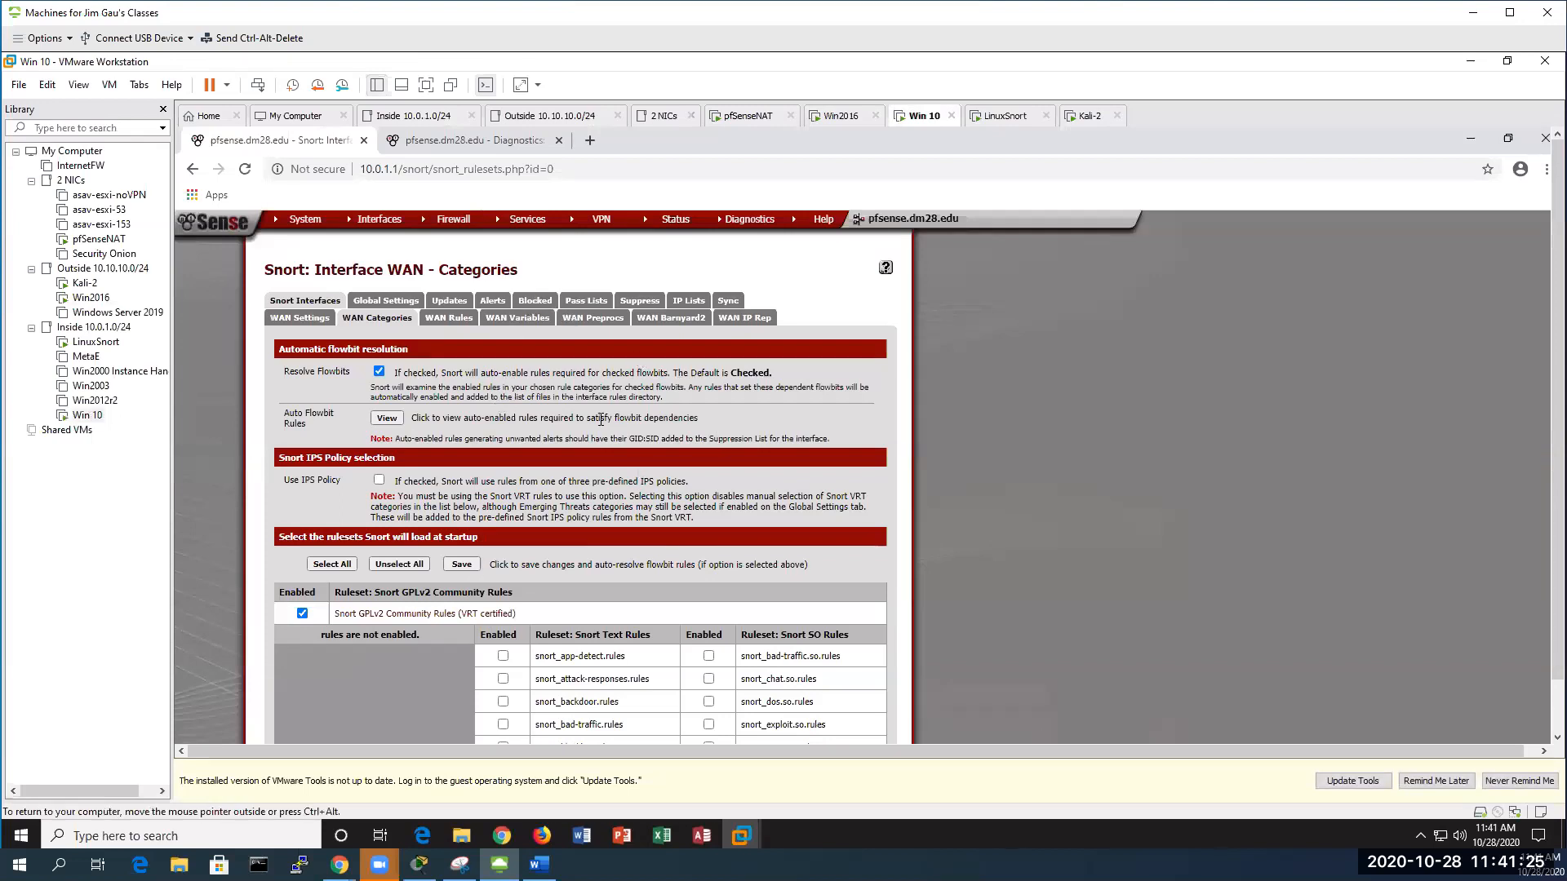
click(536, 300)
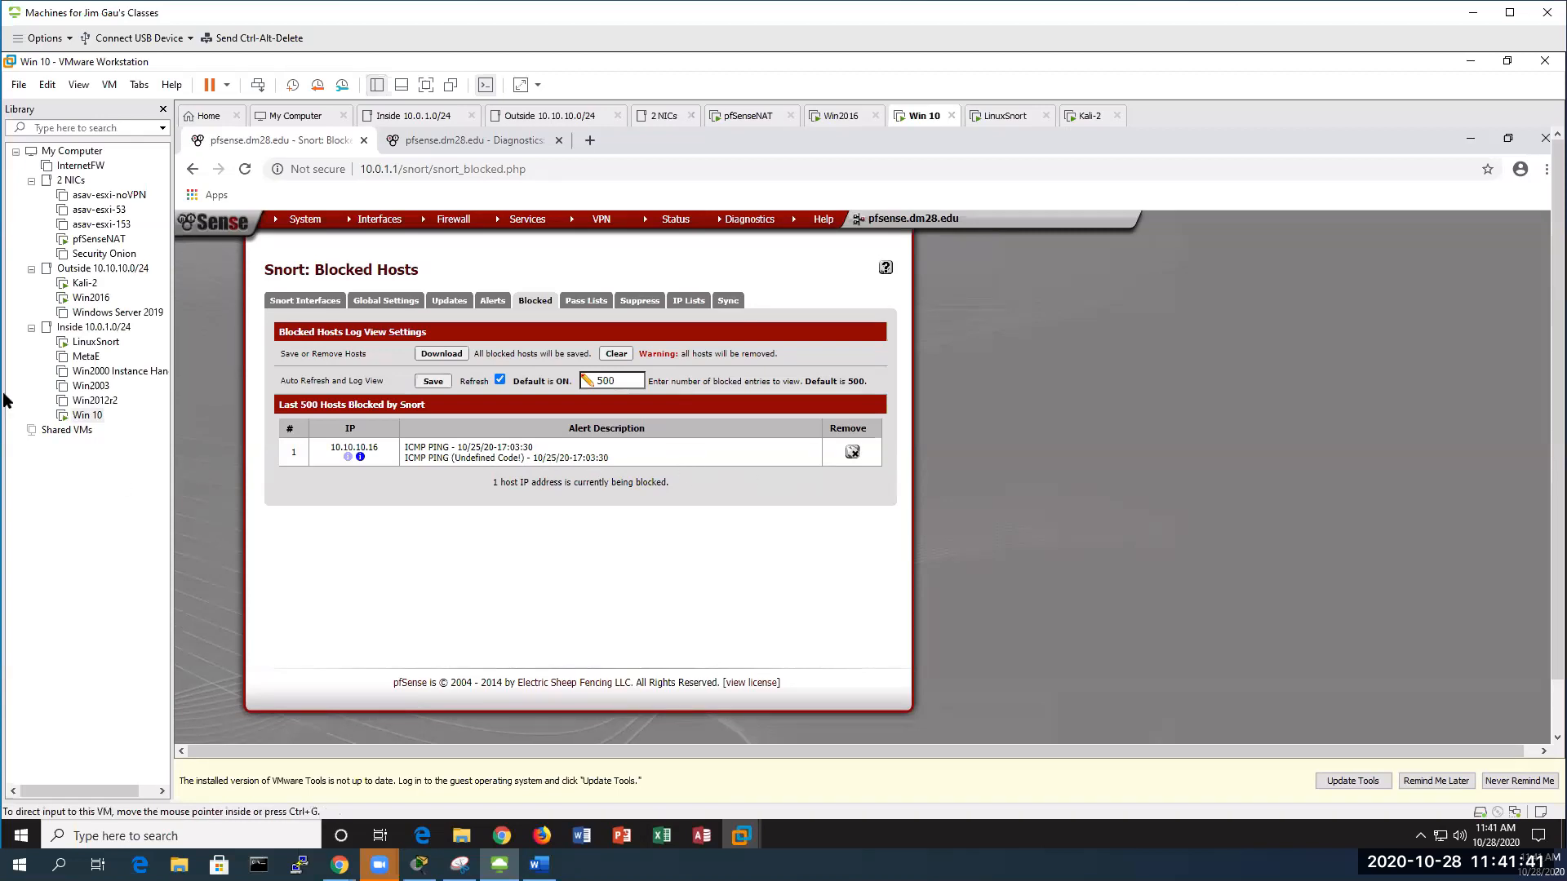
double_click(97, 297)
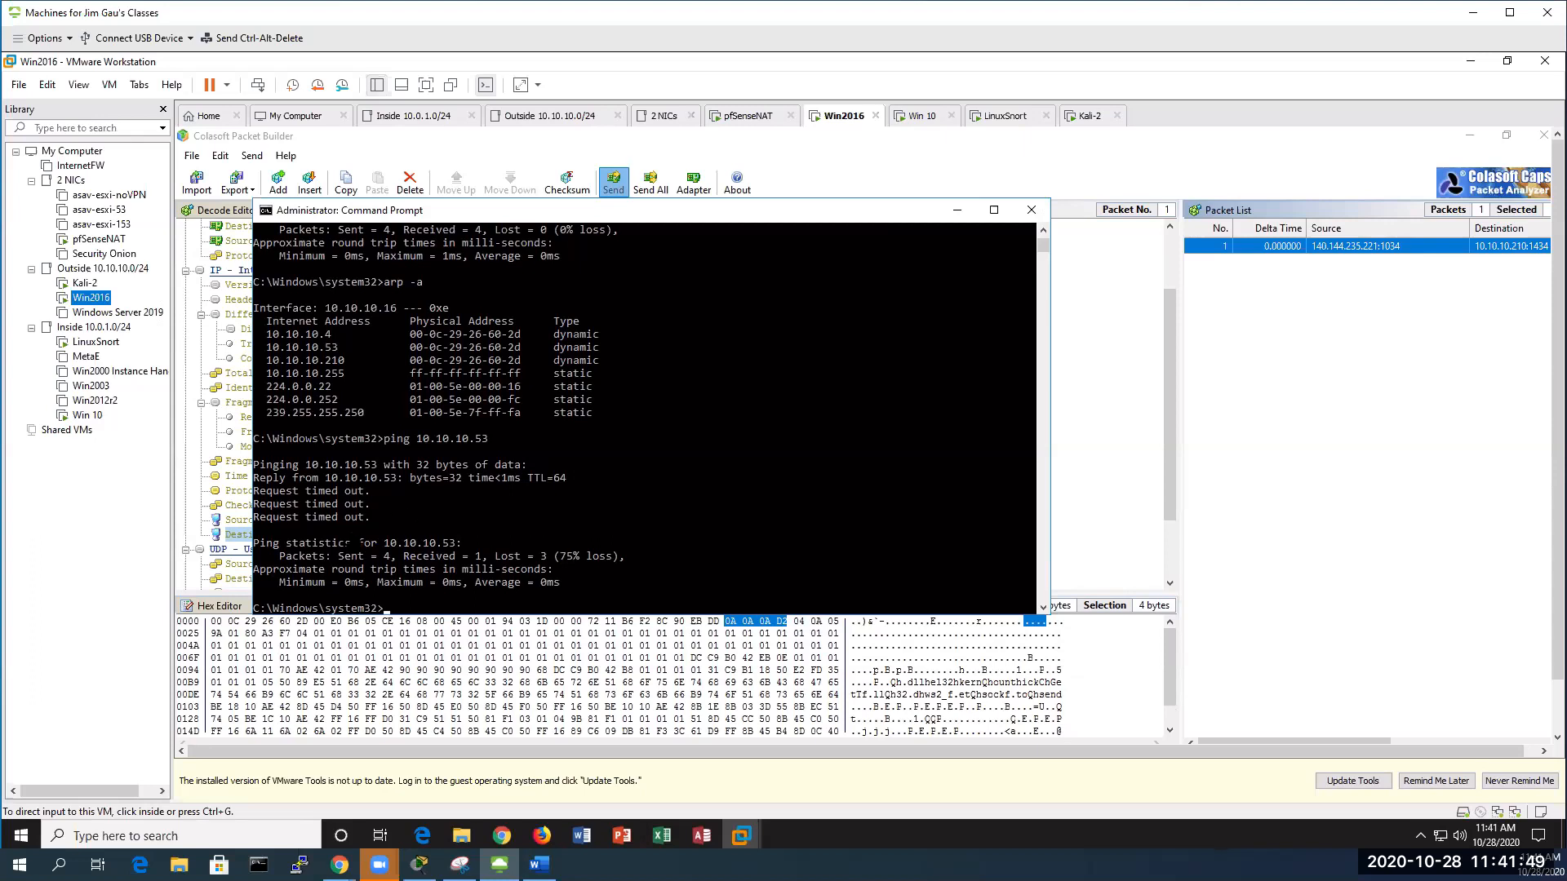
Unblock 10.10.10.16 in Snort's Blocked Hosts, then ping 10.10.10.210 from Win2016
click(81, 416)
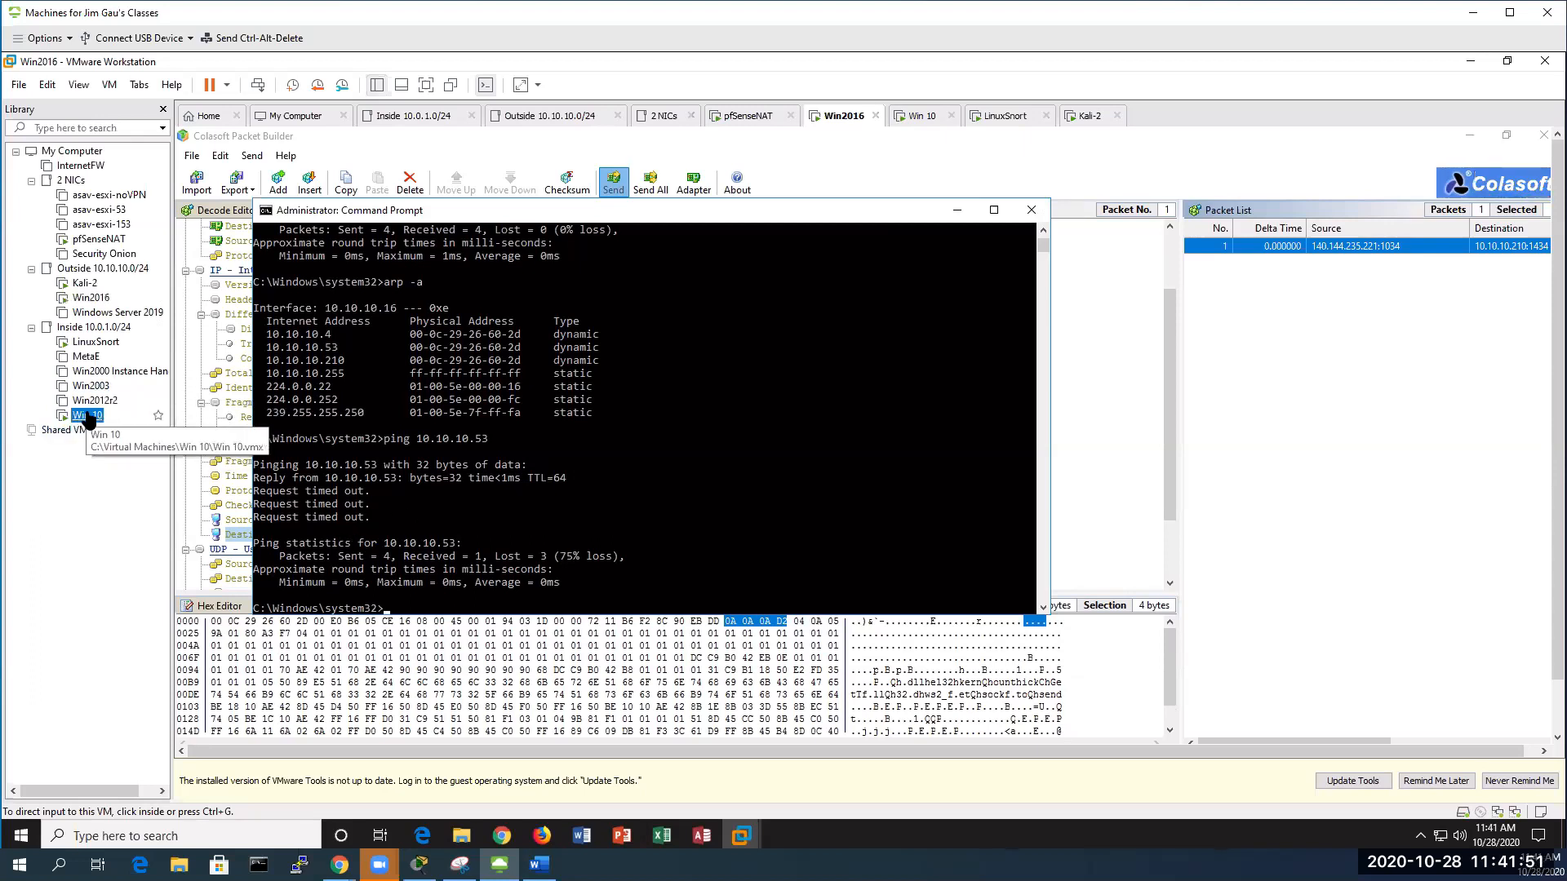
click(852, 453)
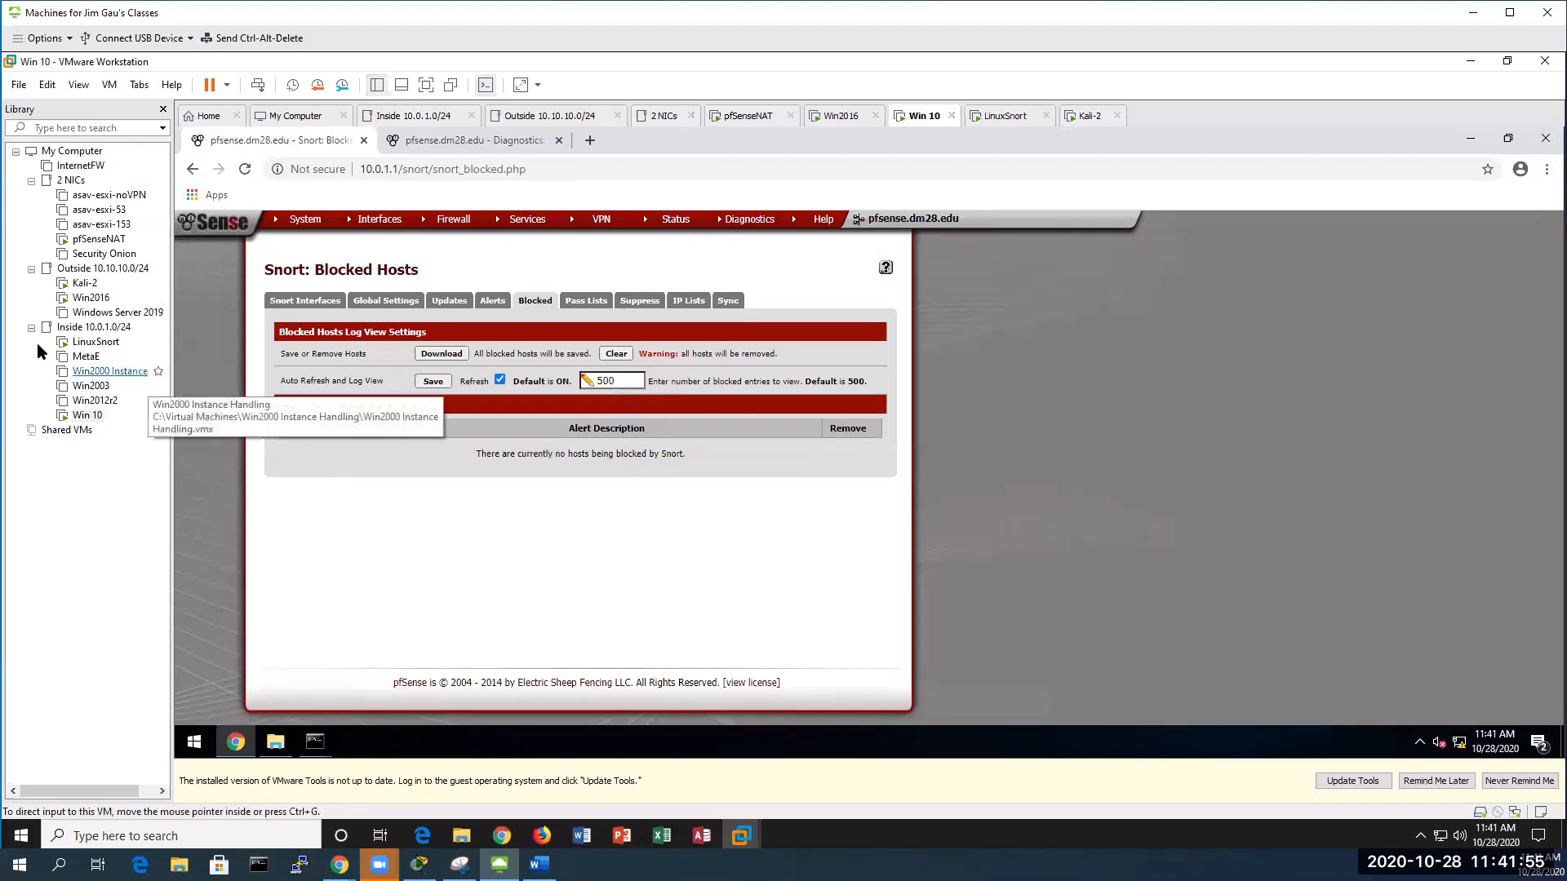
click(85, 298)
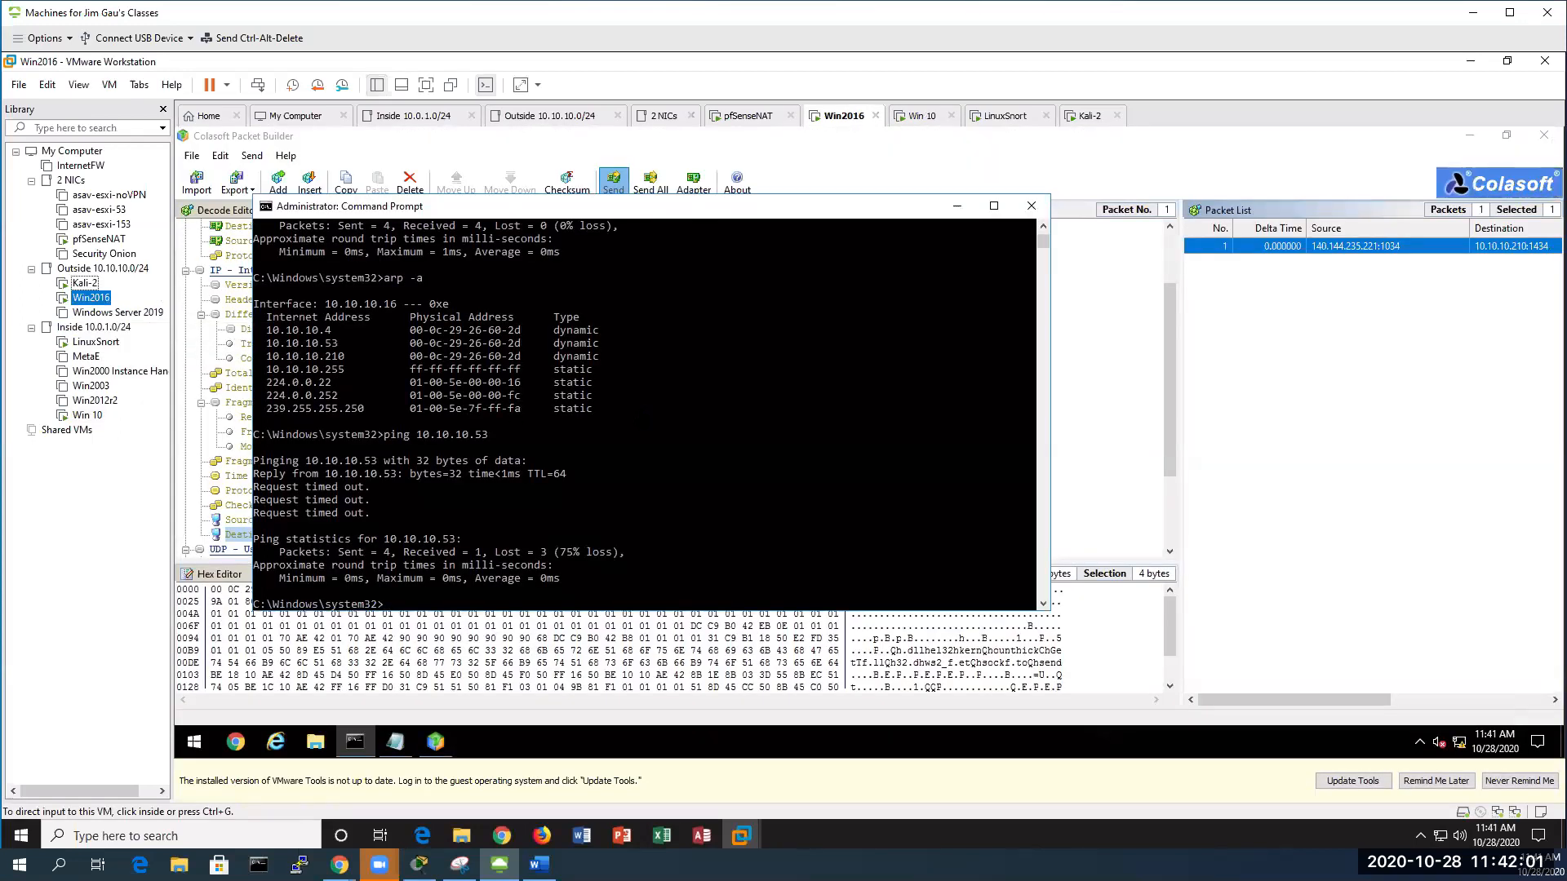
click(571, 457)
key(Up)
key(BackSpace)
key(BackSpace)
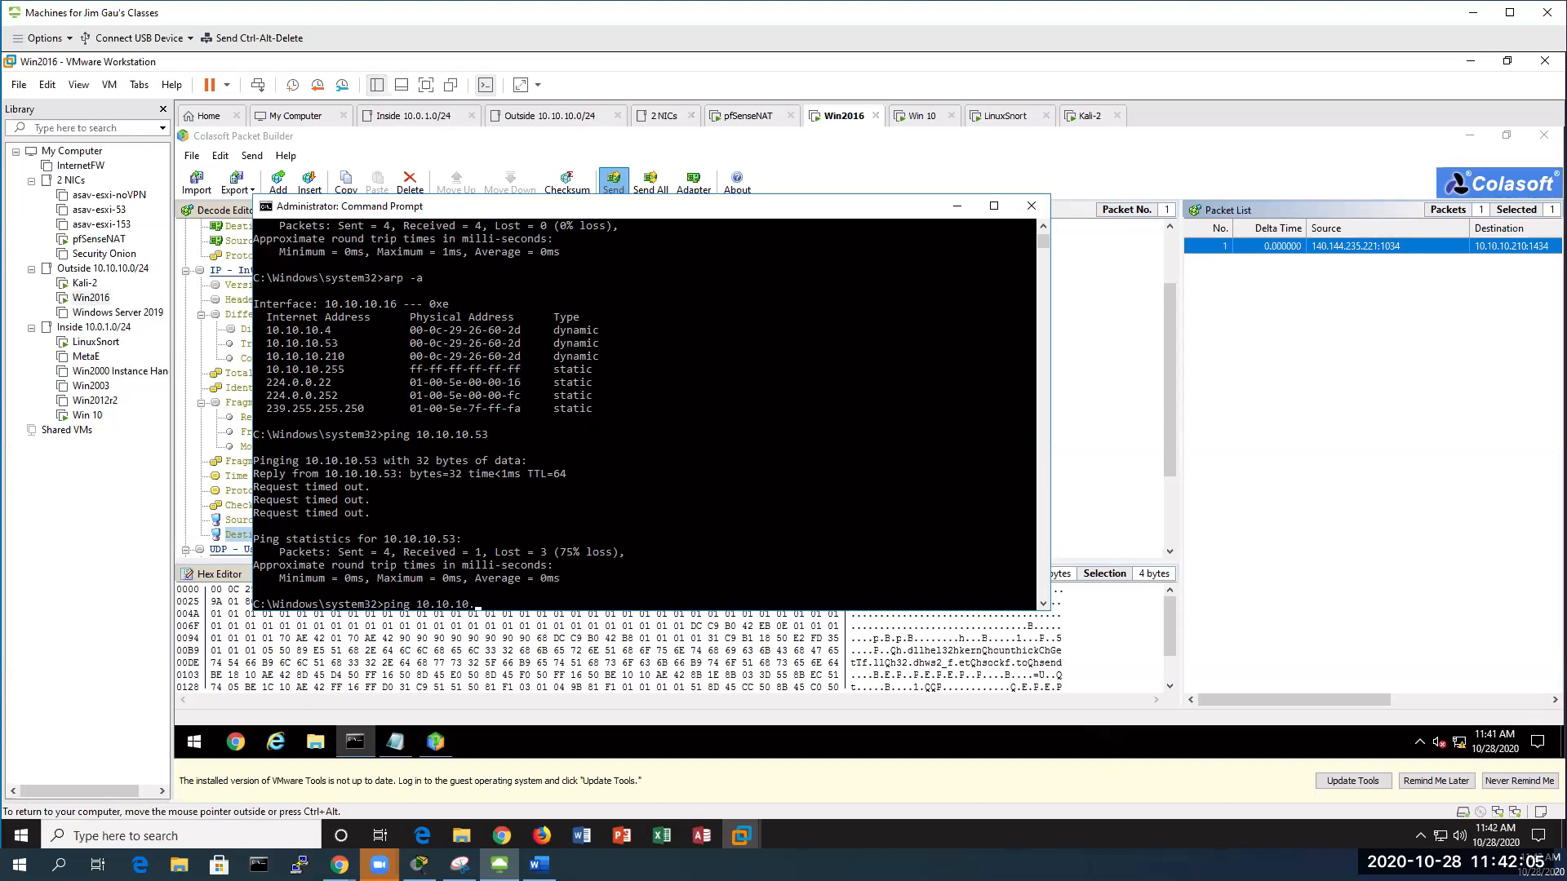
text(210)
key(Return)
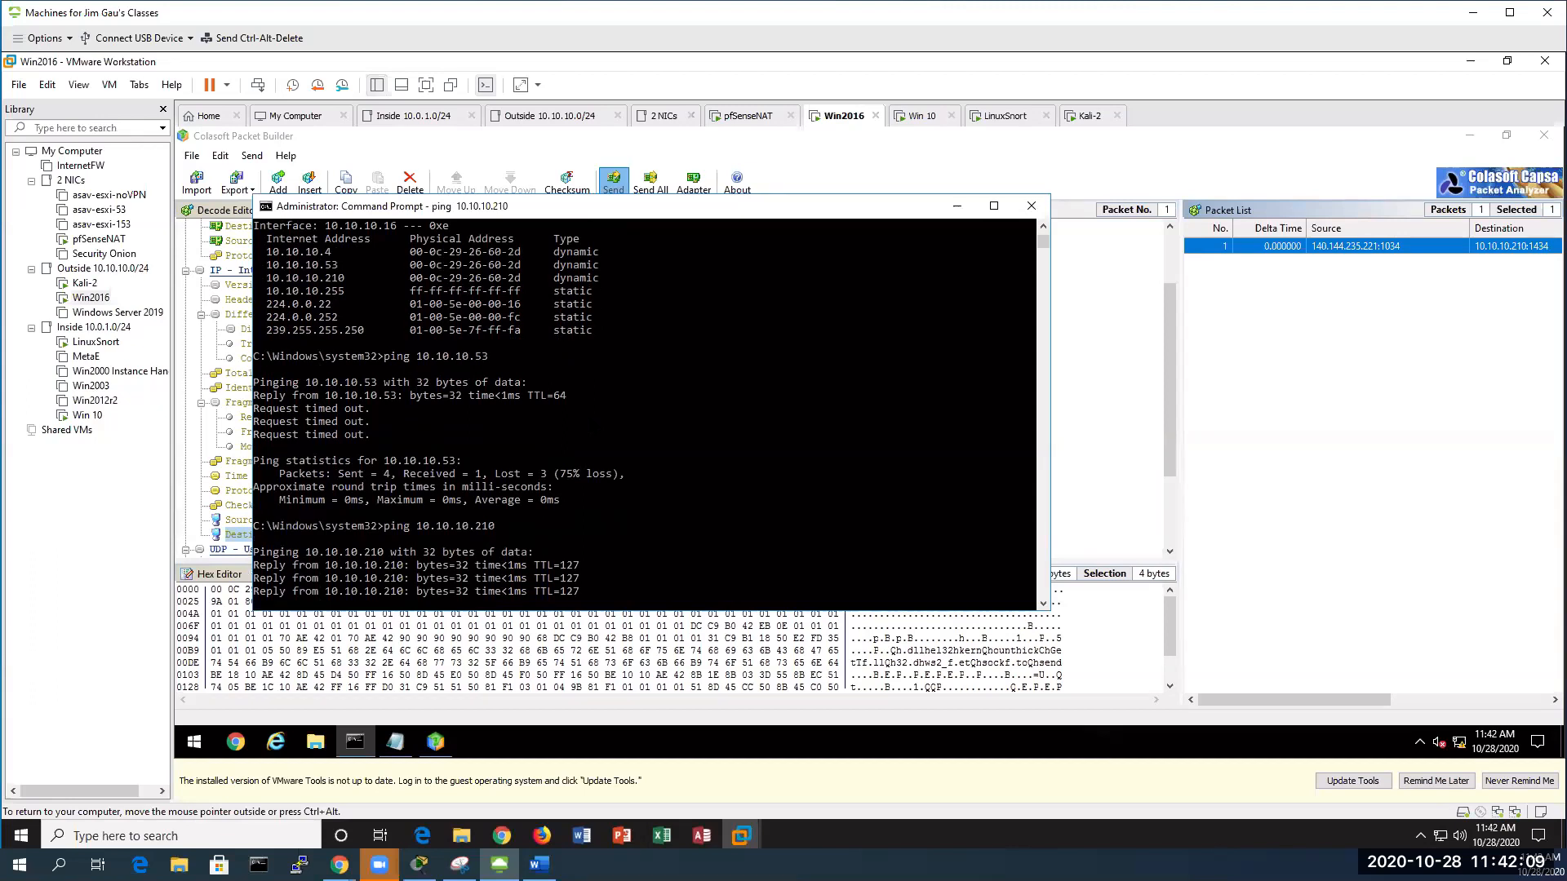
Ping 10.10.10.4 from Win2016 and confirm Win 10's Blocked Hosts list is empty
key(Up)
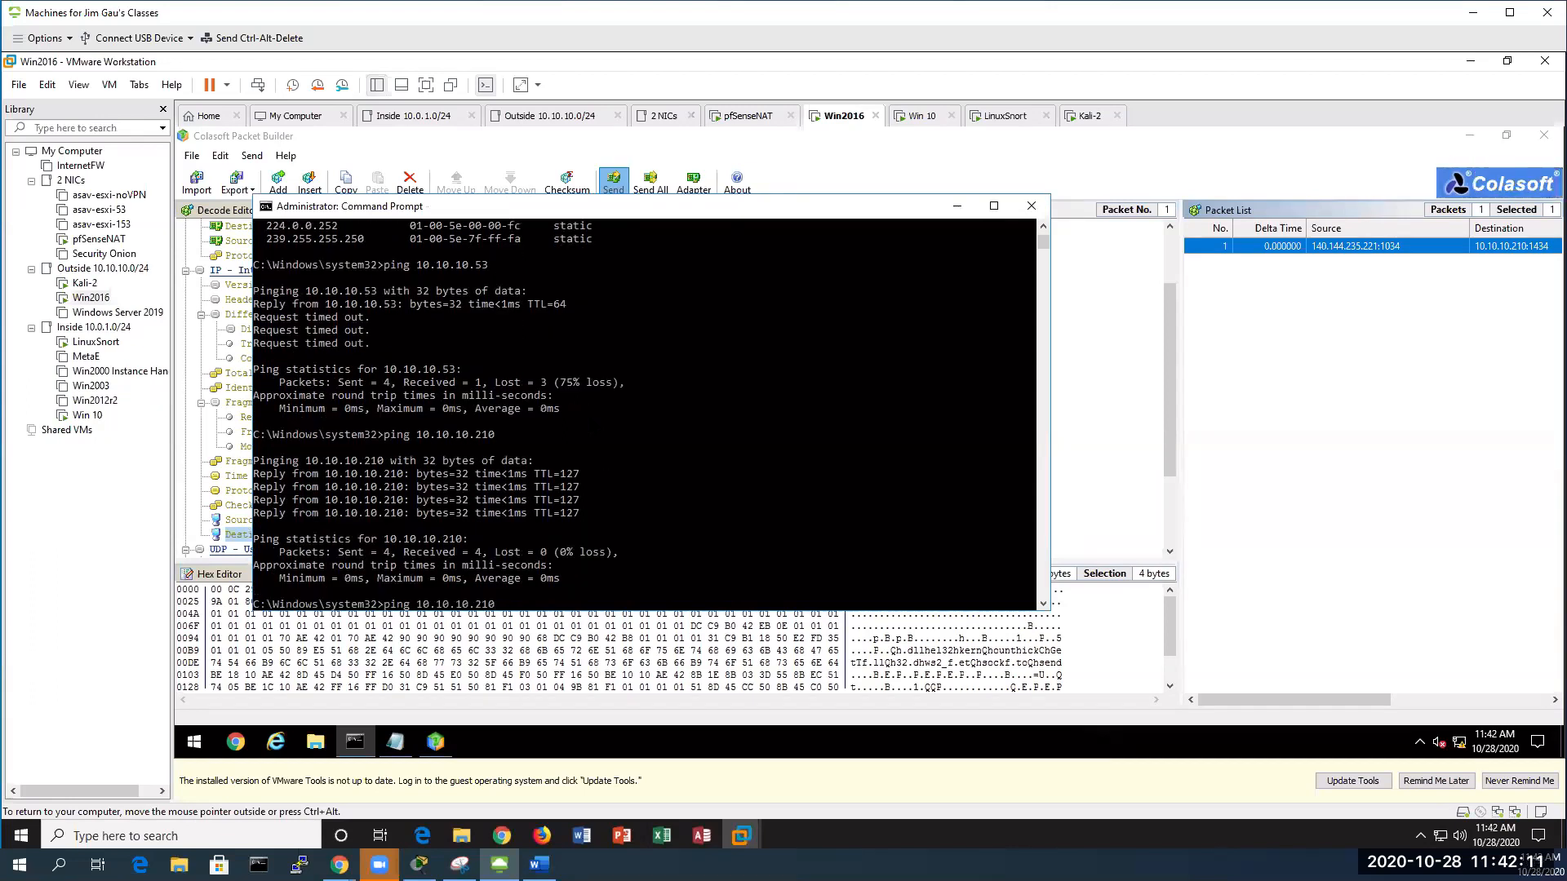
key(BackSpace)
key(BackSpace)
key(BackSpace)
text(4)
key(Return)
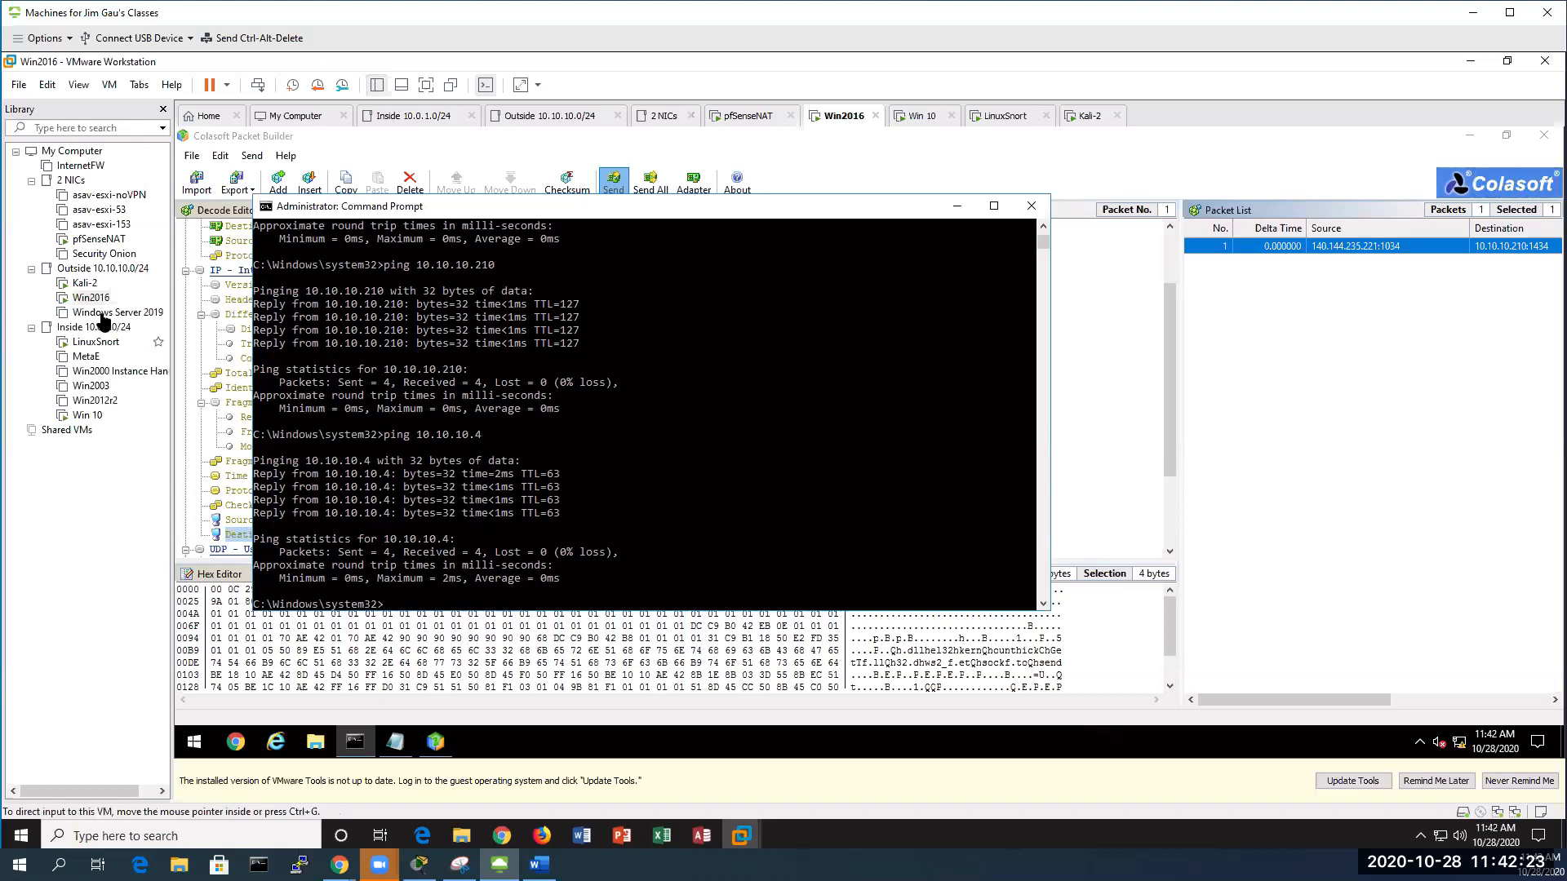
click(86, 416)
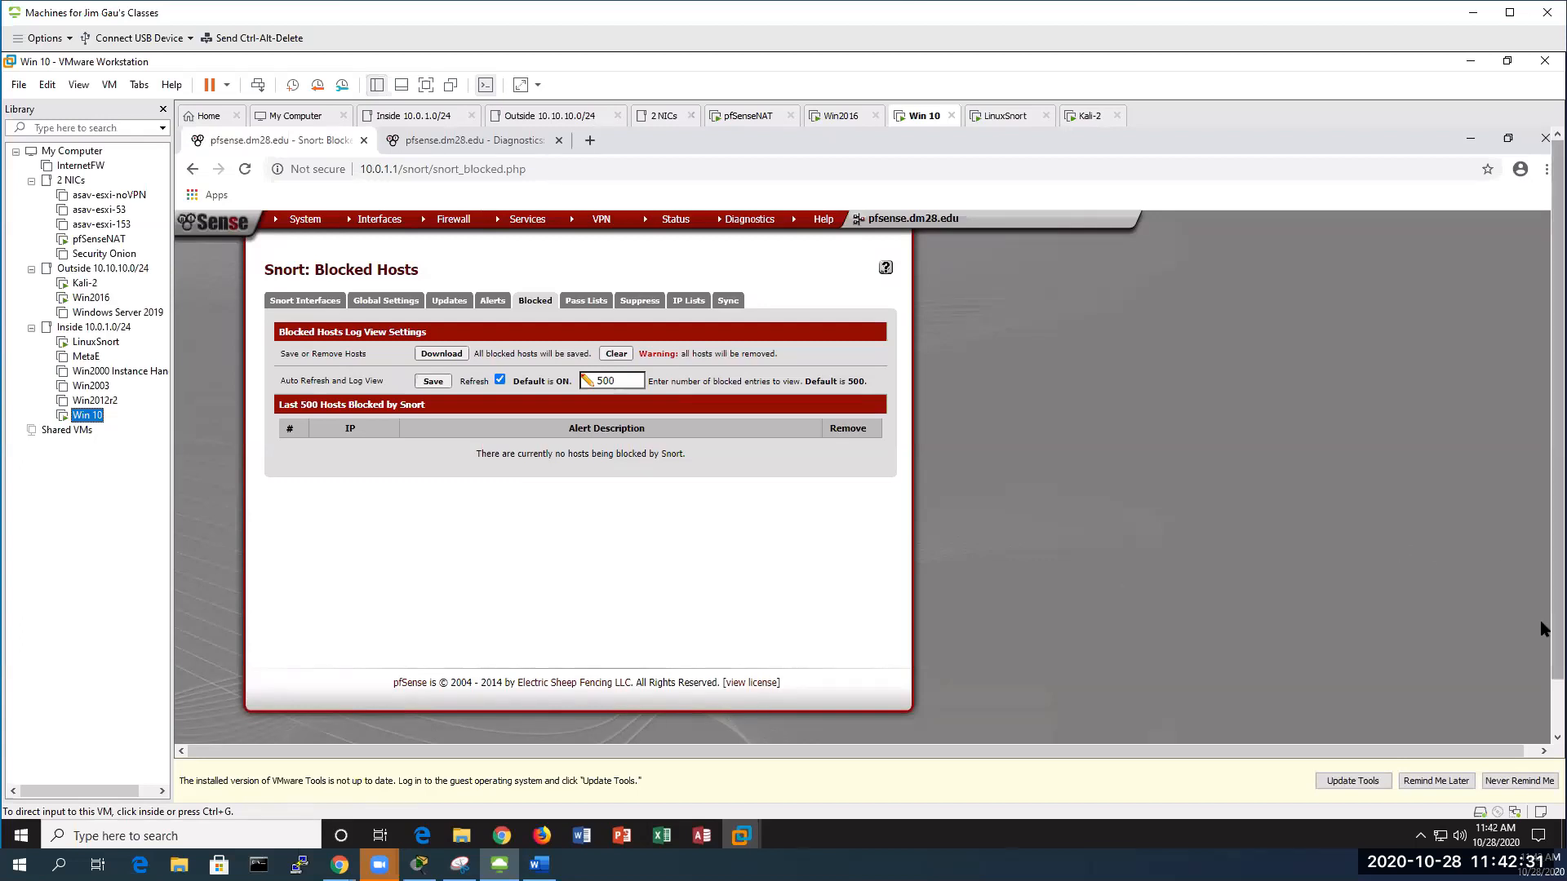
Stop the running Snort job with Ctrl+C and restart it with mysnorta
drag(1556, 628, 1556, 690)
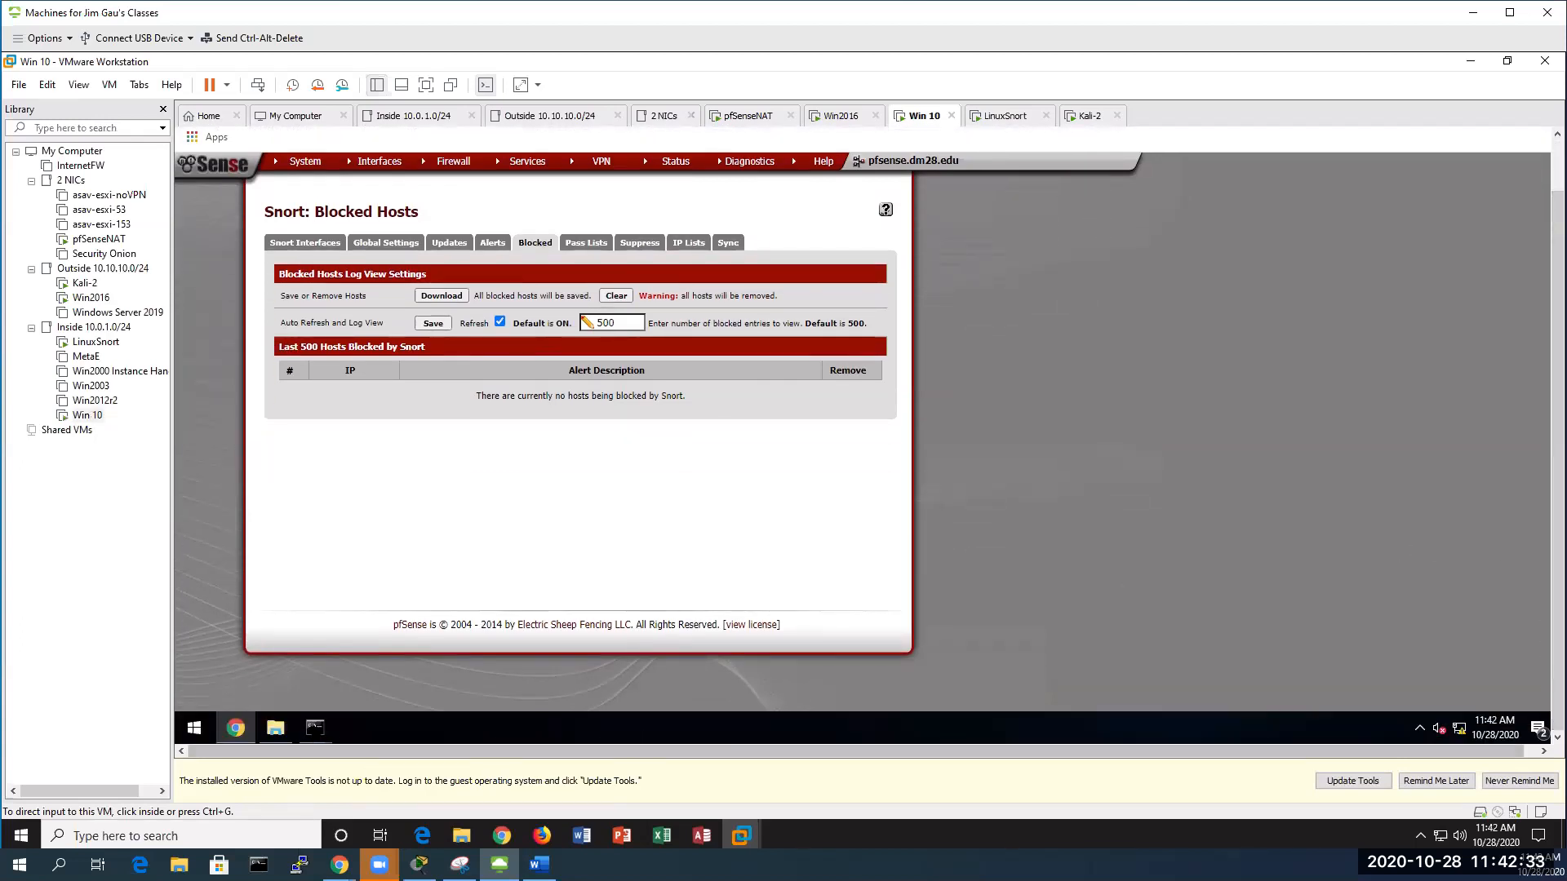
mouse_move(314, 728)
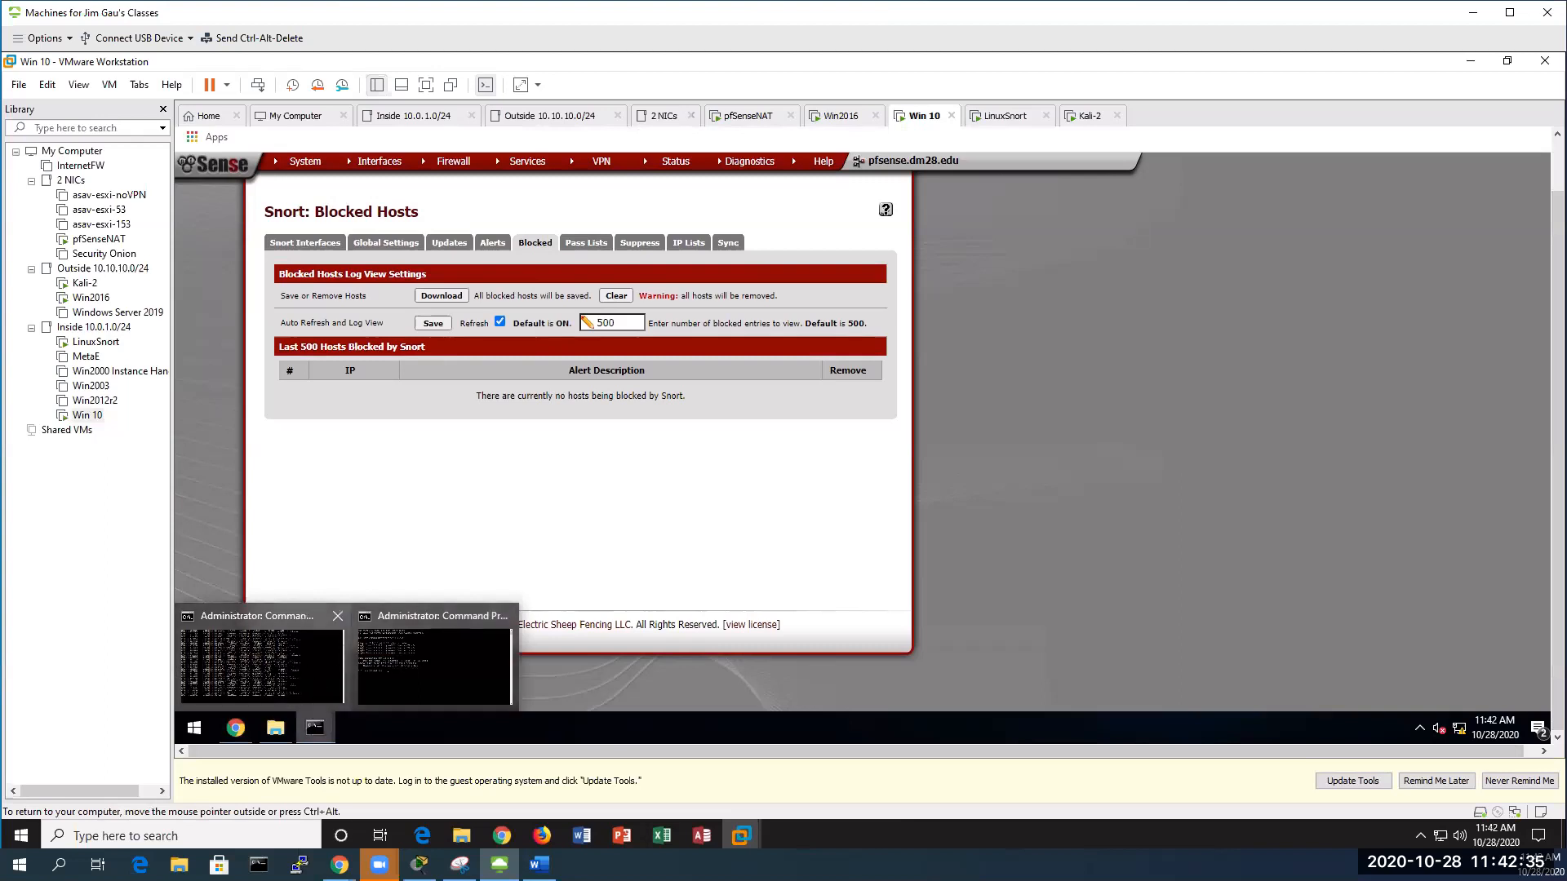
click(262, 663)
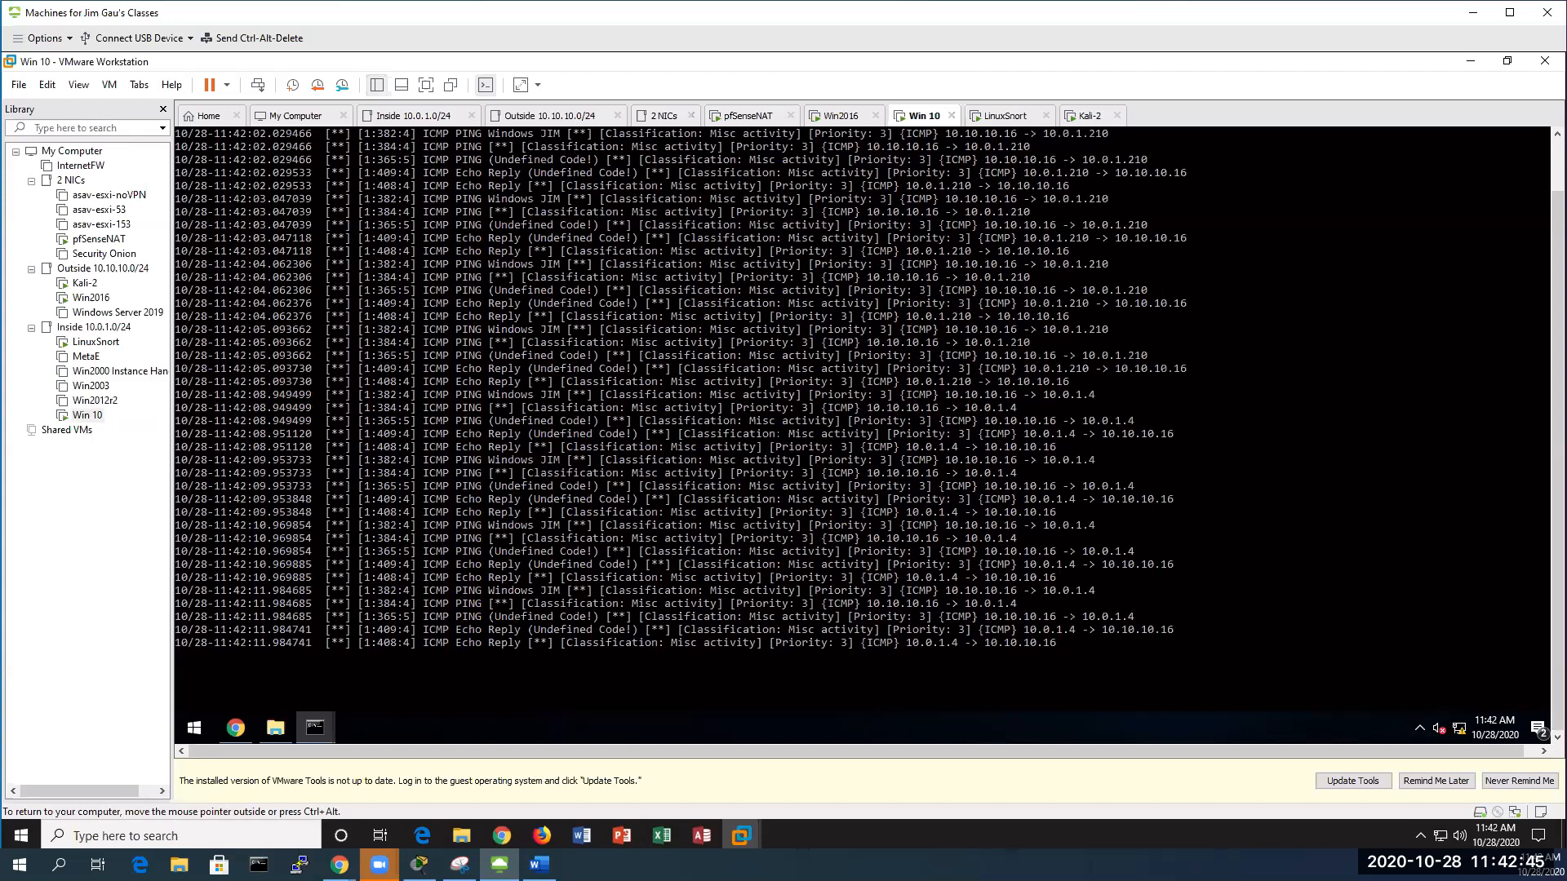
key(ctrl+c)
key(Return)
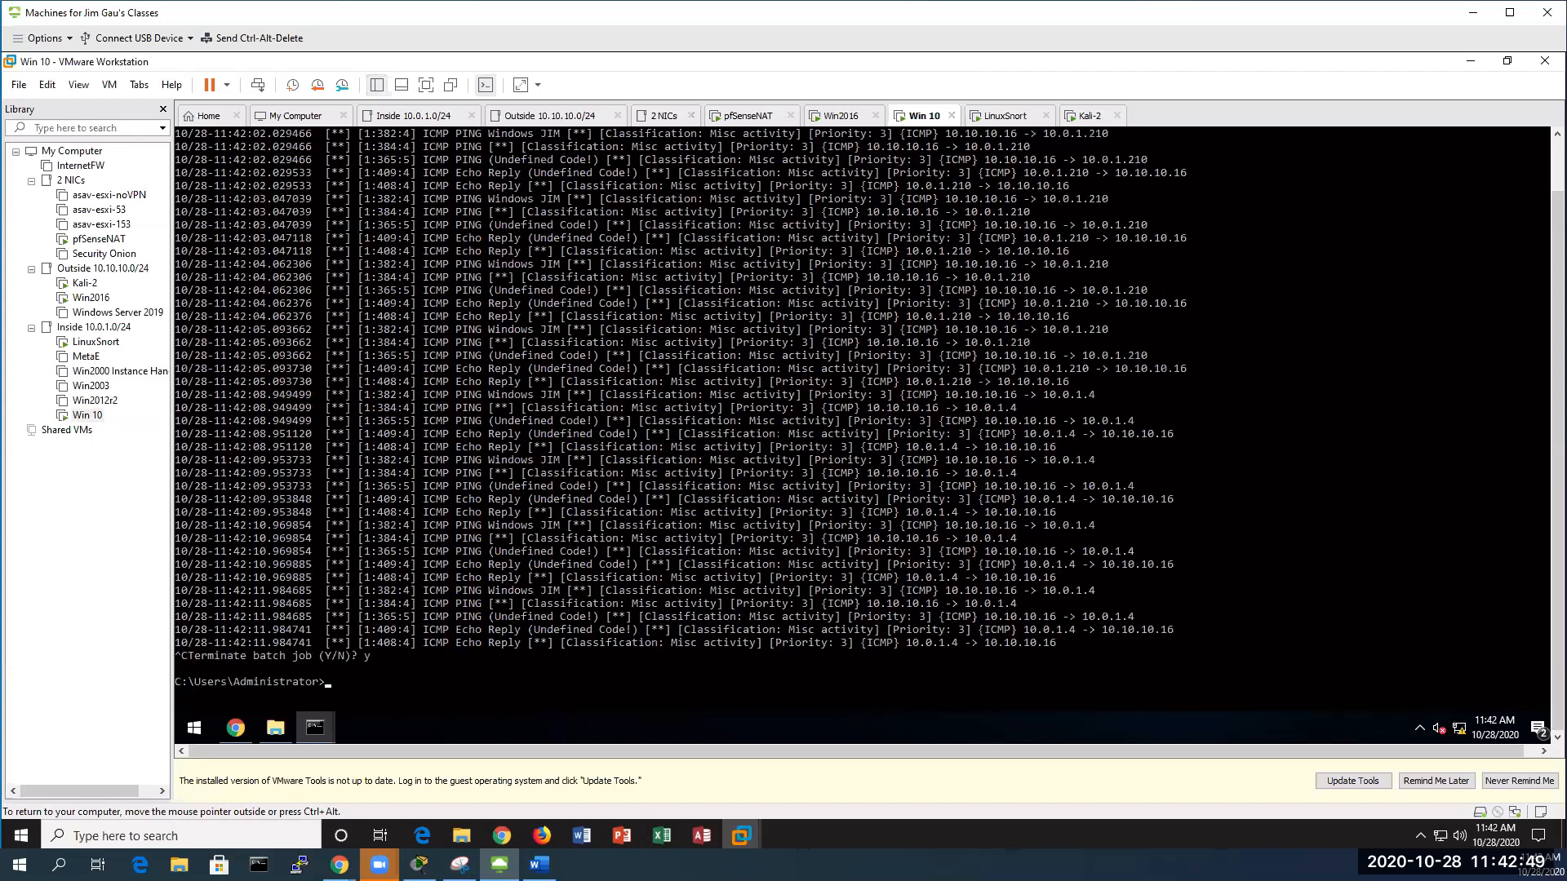
key(BackSpace)
text(mysnorta)
key(Return)
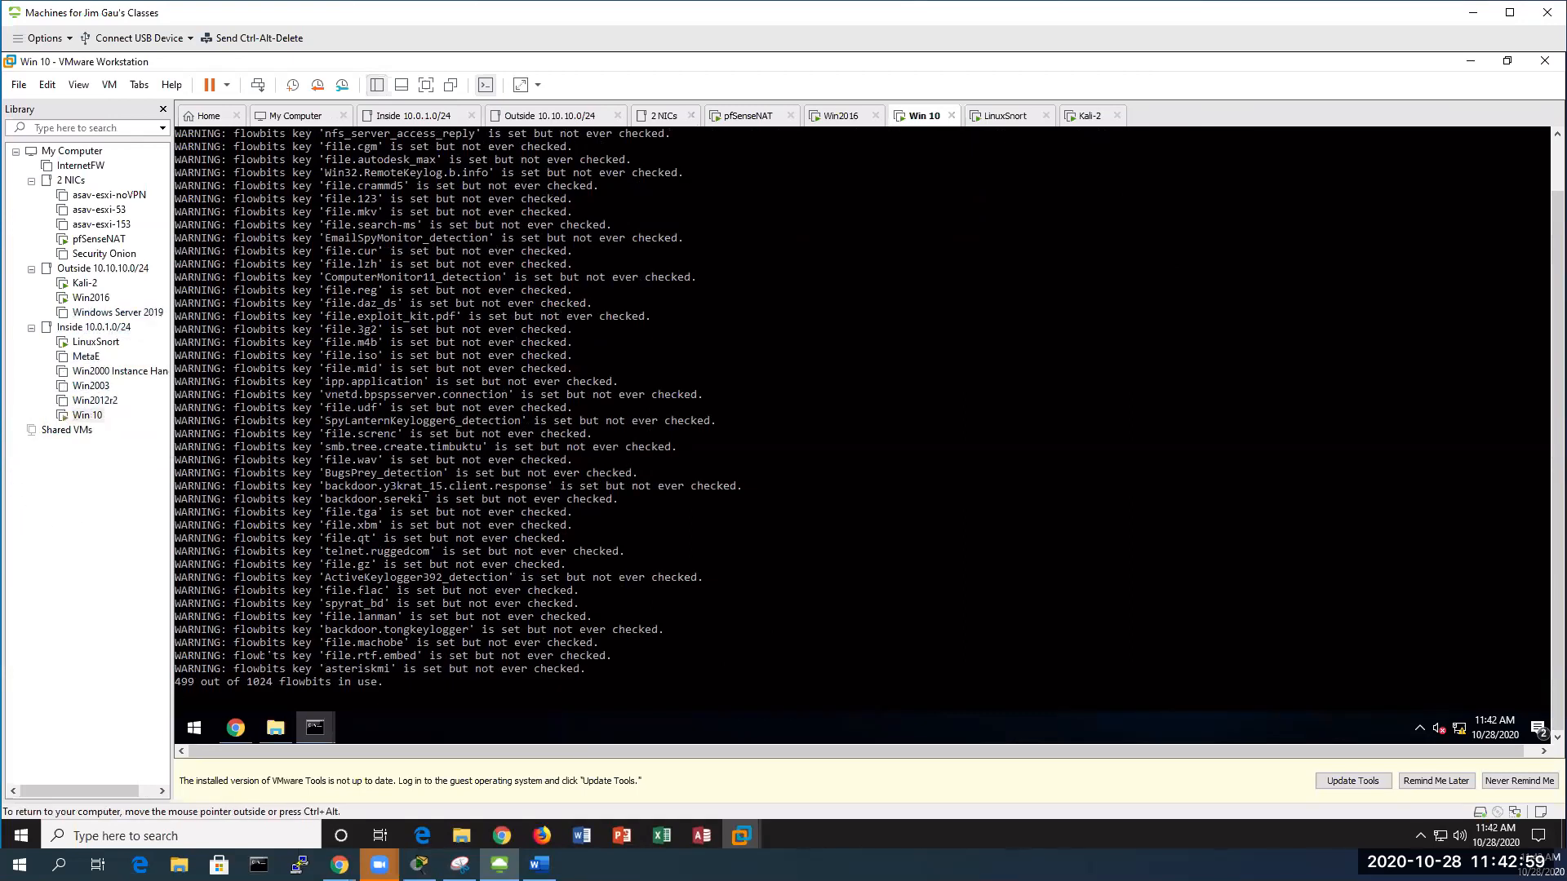
Reload pfSense's Blocked Hosts page, confirming the resubmit, then switch to the Word lab notes
click(235, 727)
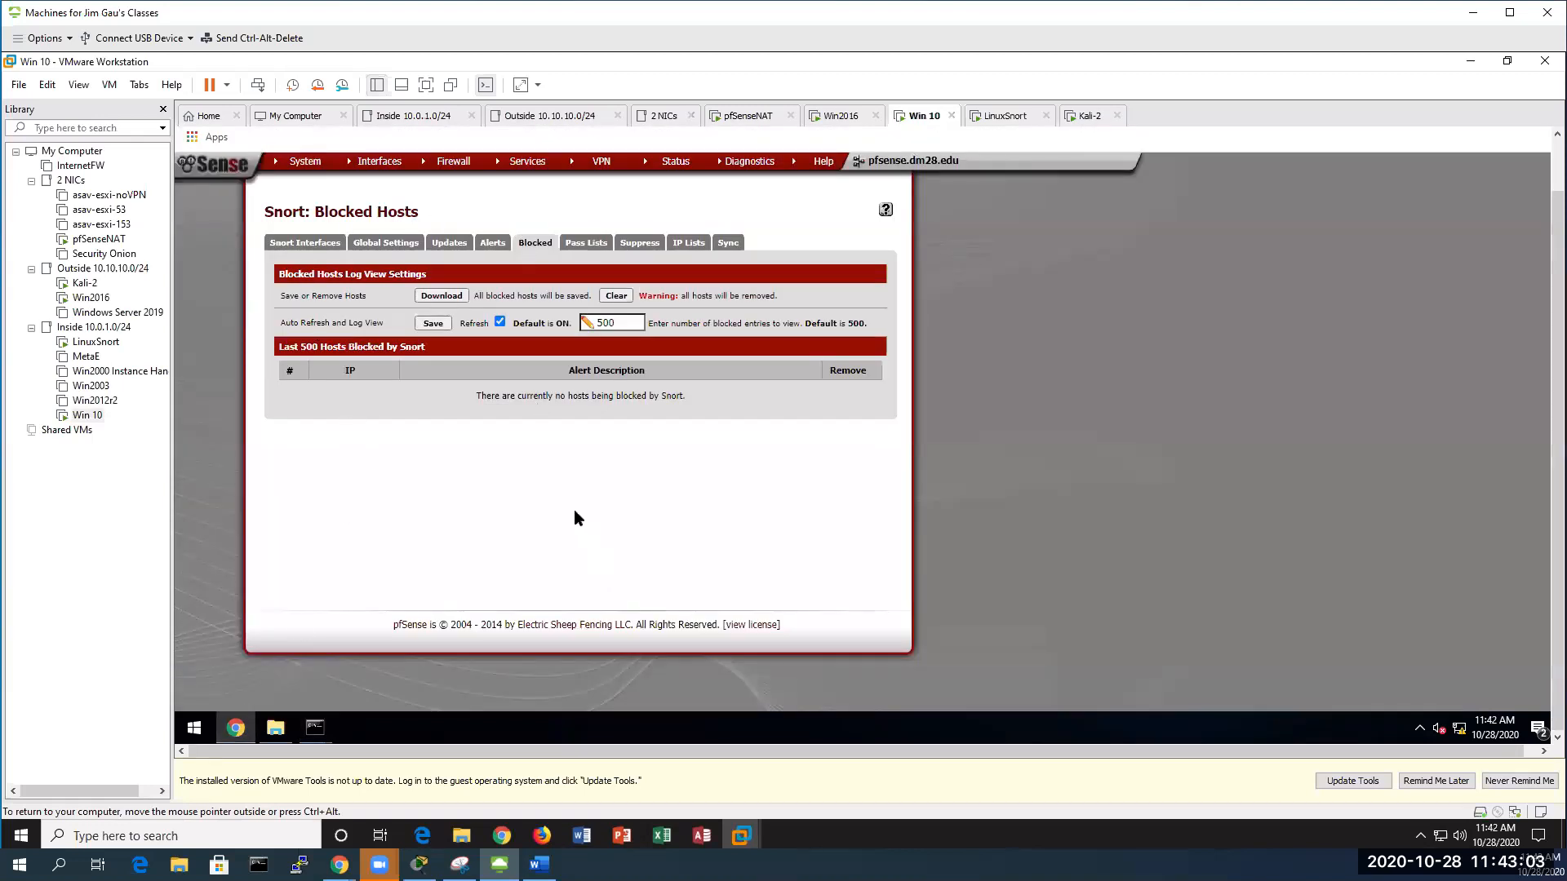
key(F5)
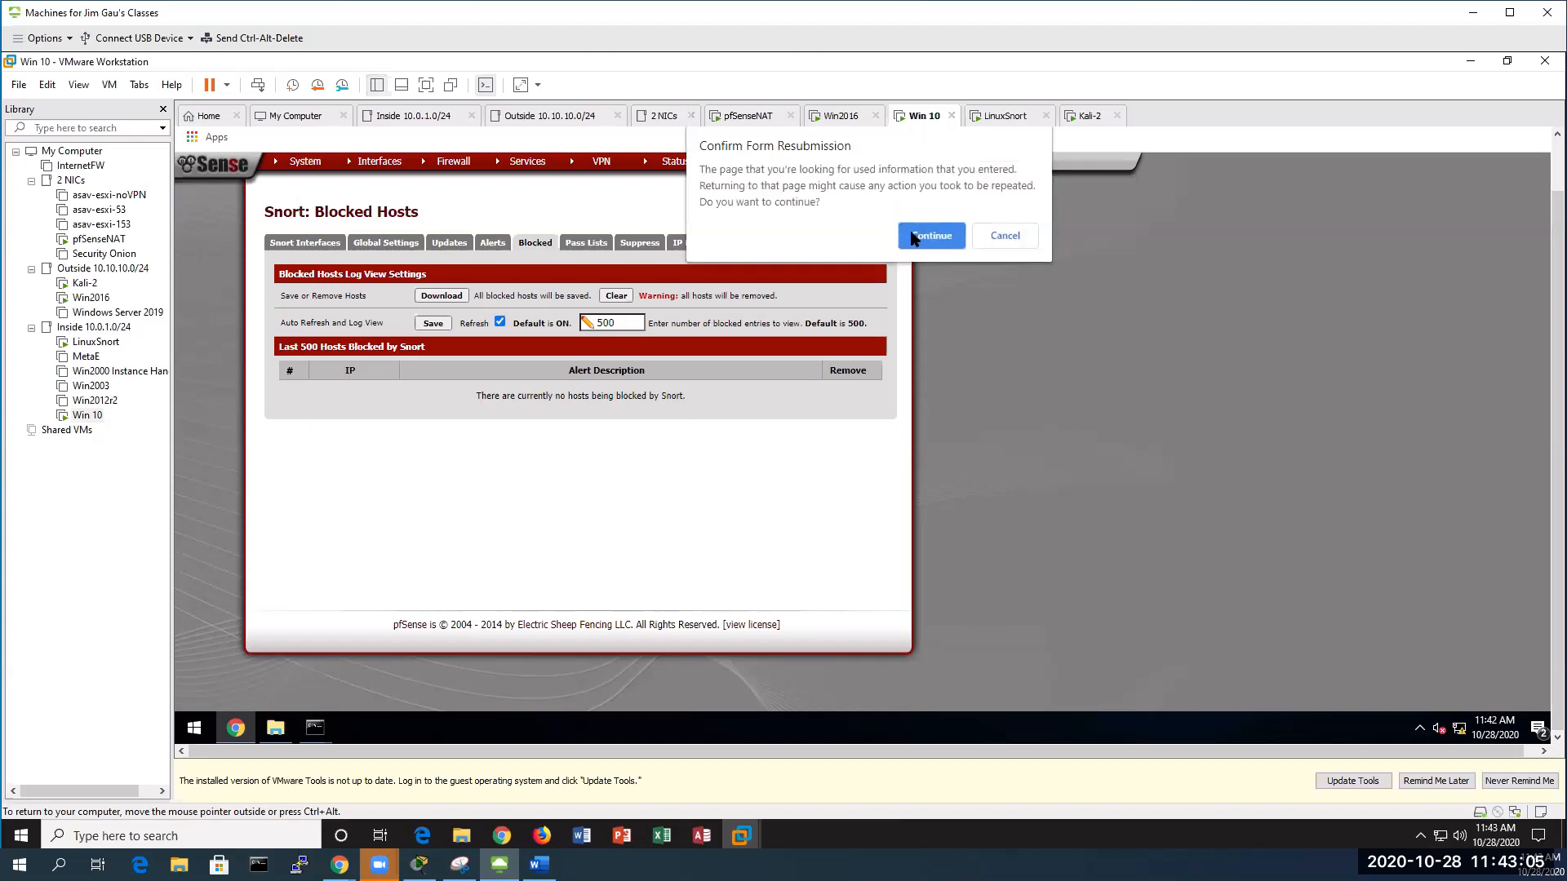
click(930, 237)
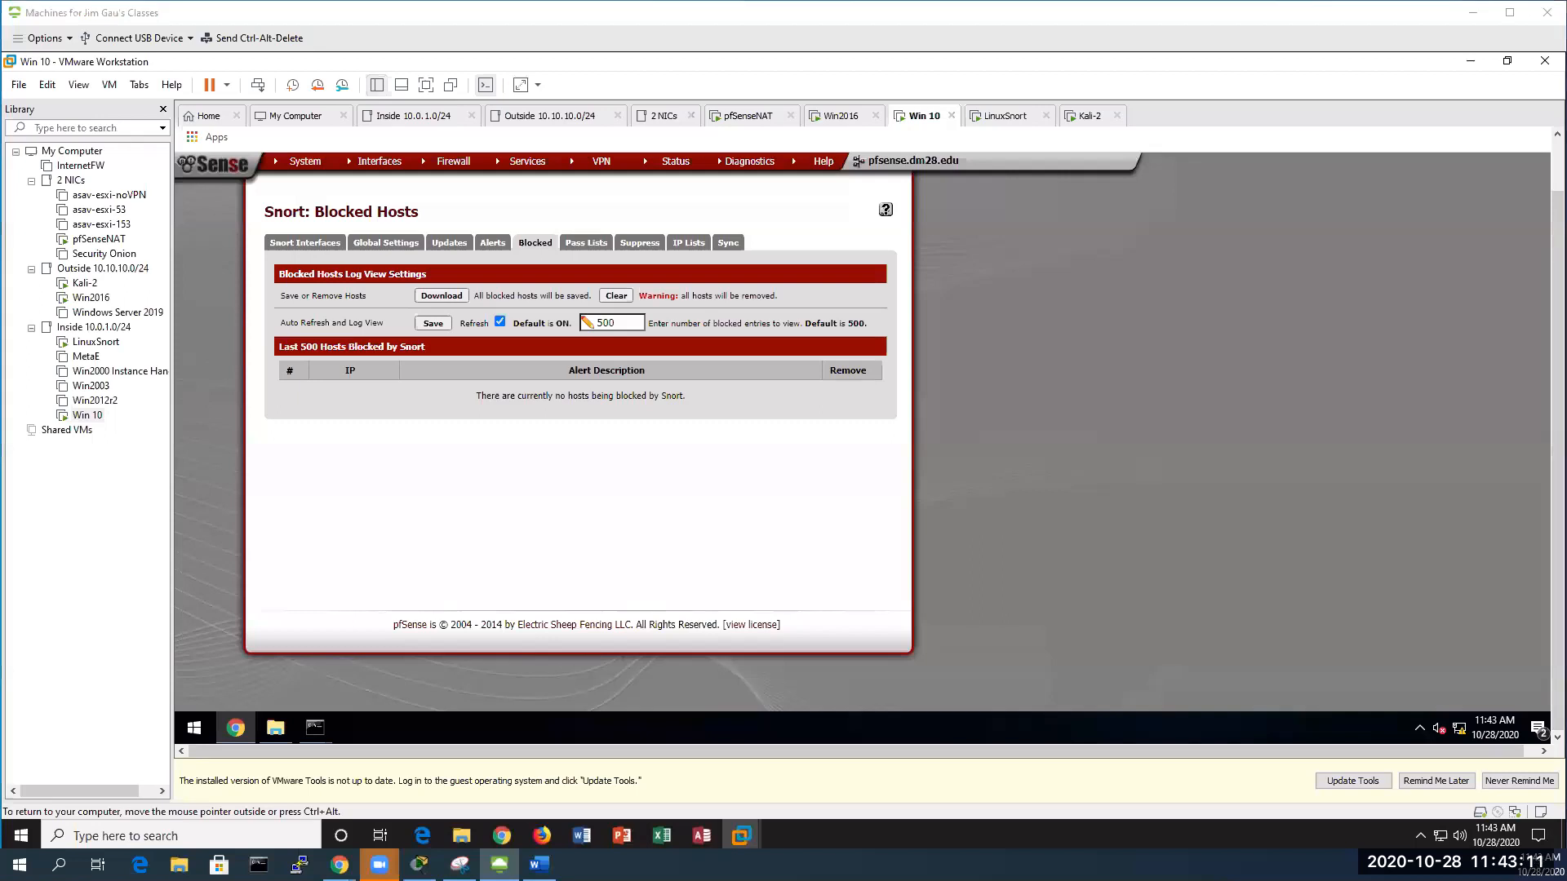
key(alt+Tab)
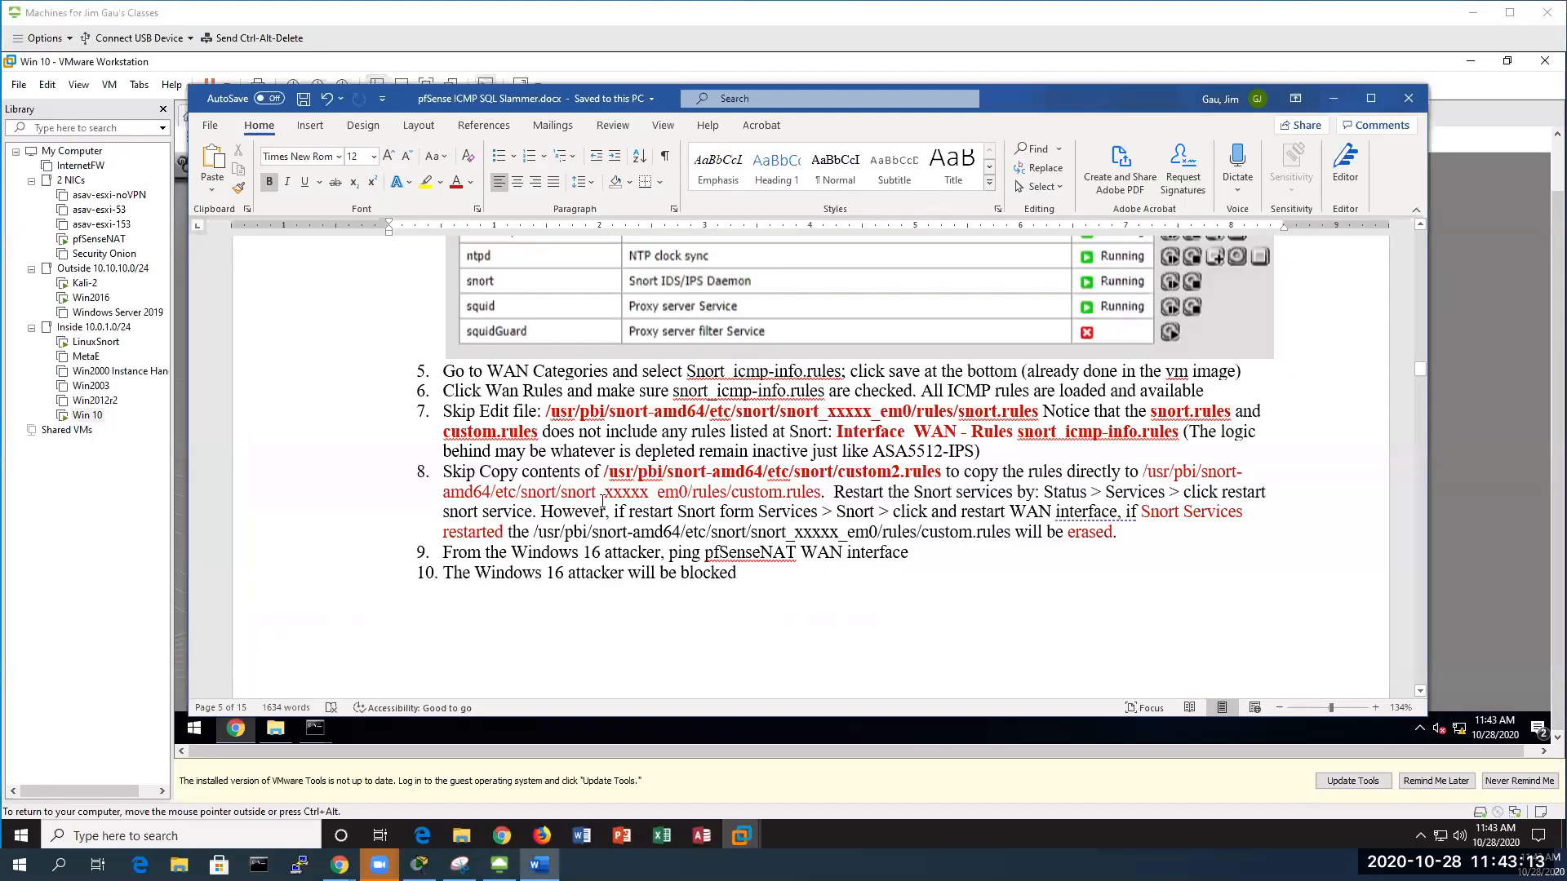
Scroll the lab notes to step 12 and highlight the Diagnostics line and 10.10.10.53 in HOME_NET
scroll(603, 500, down, 1)
scroll(719, 521, down, 2)
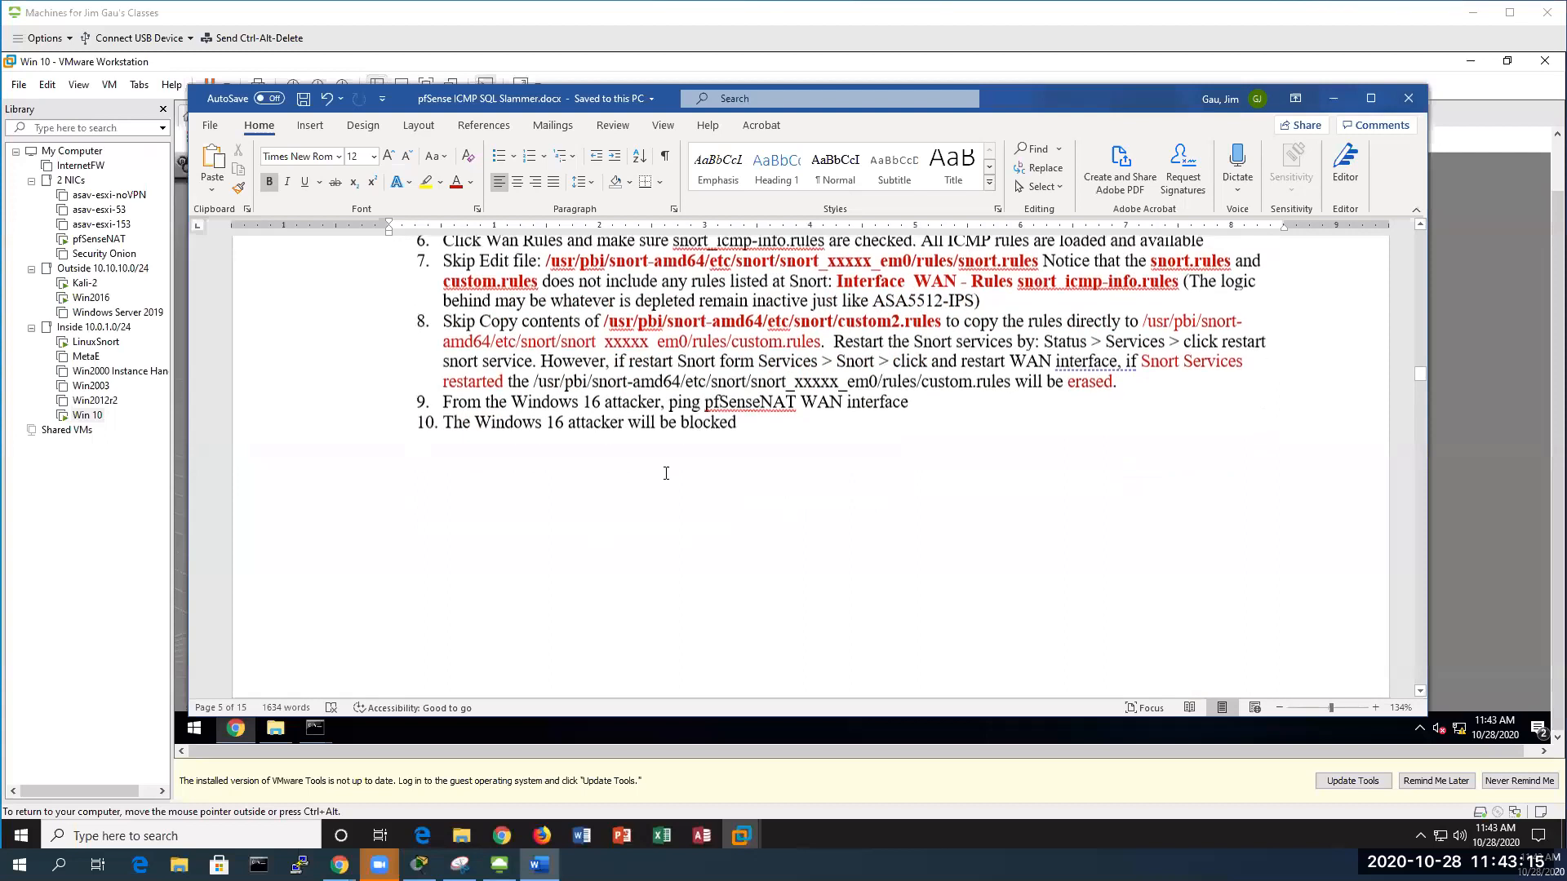
scroll(684, 434, down, 8)
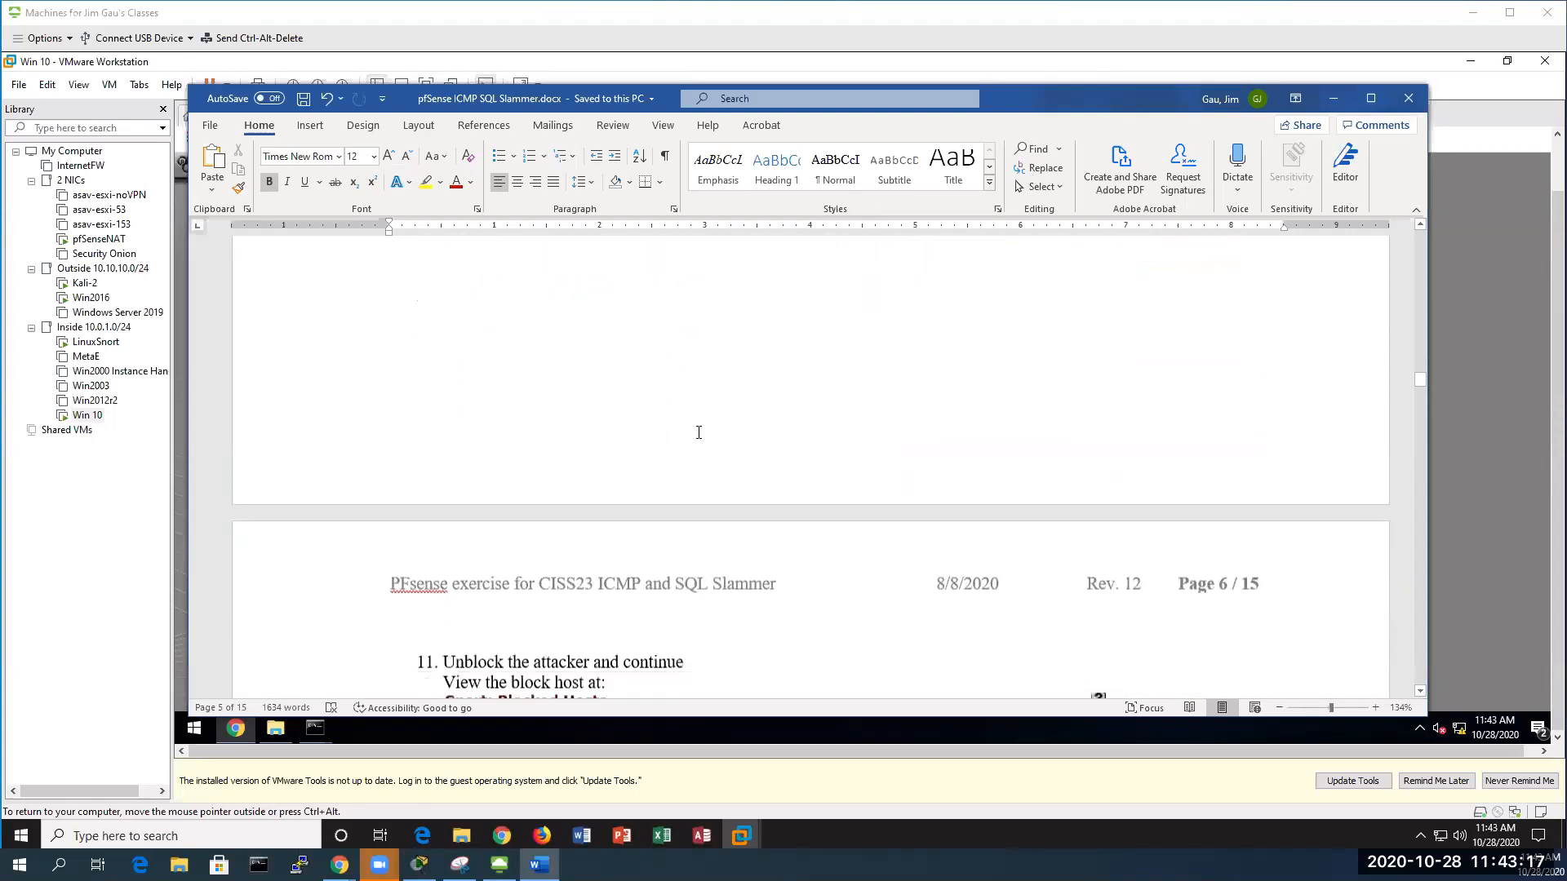
scroll(698, 433, down, 2)
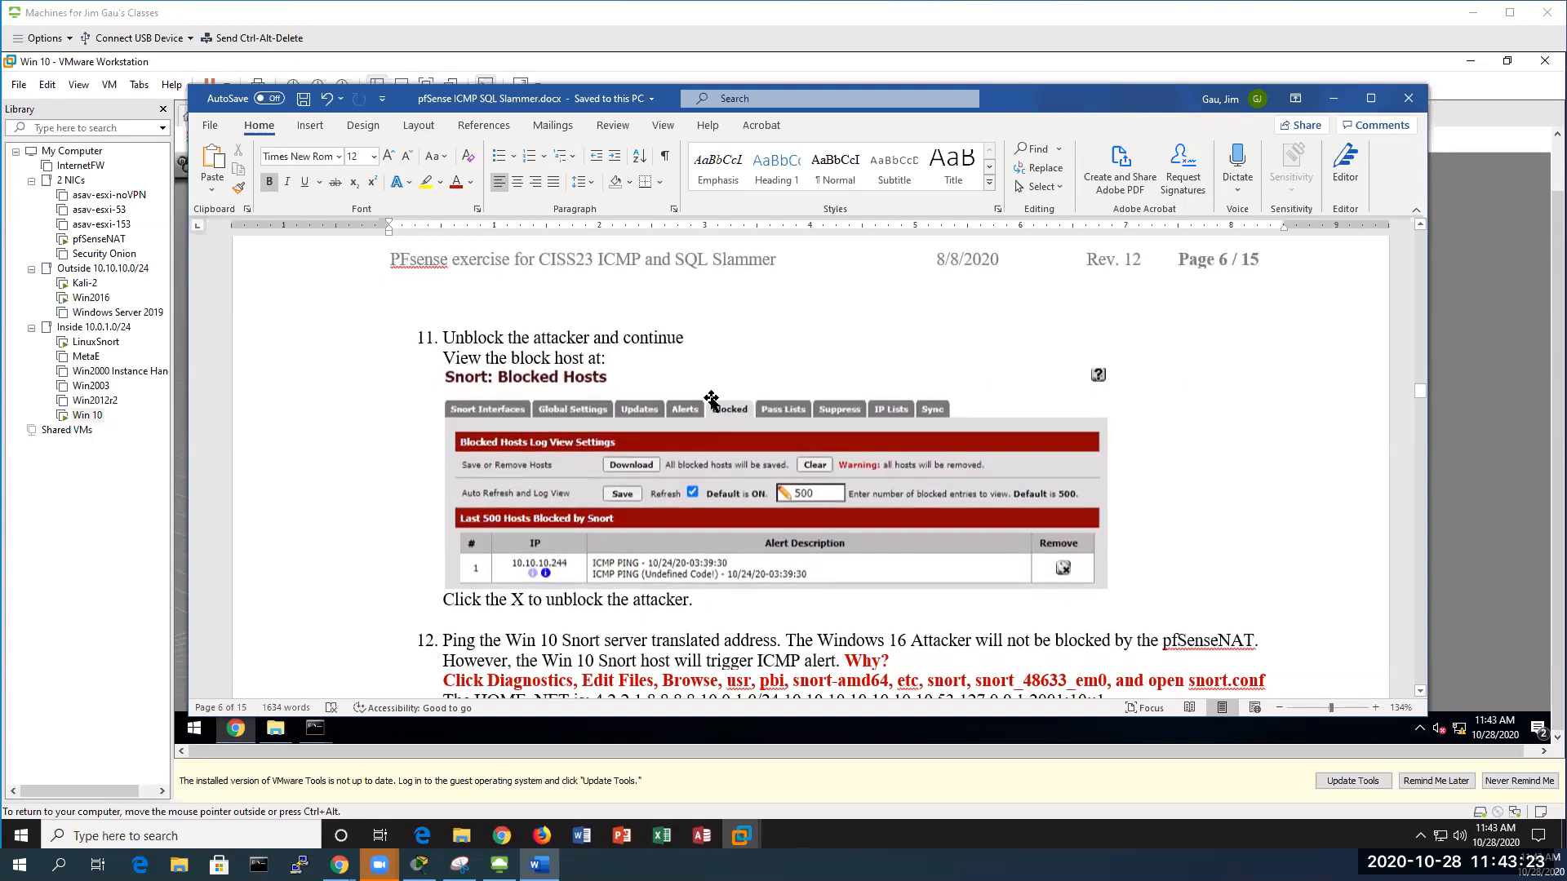
scroll(620, 310, down, 1)
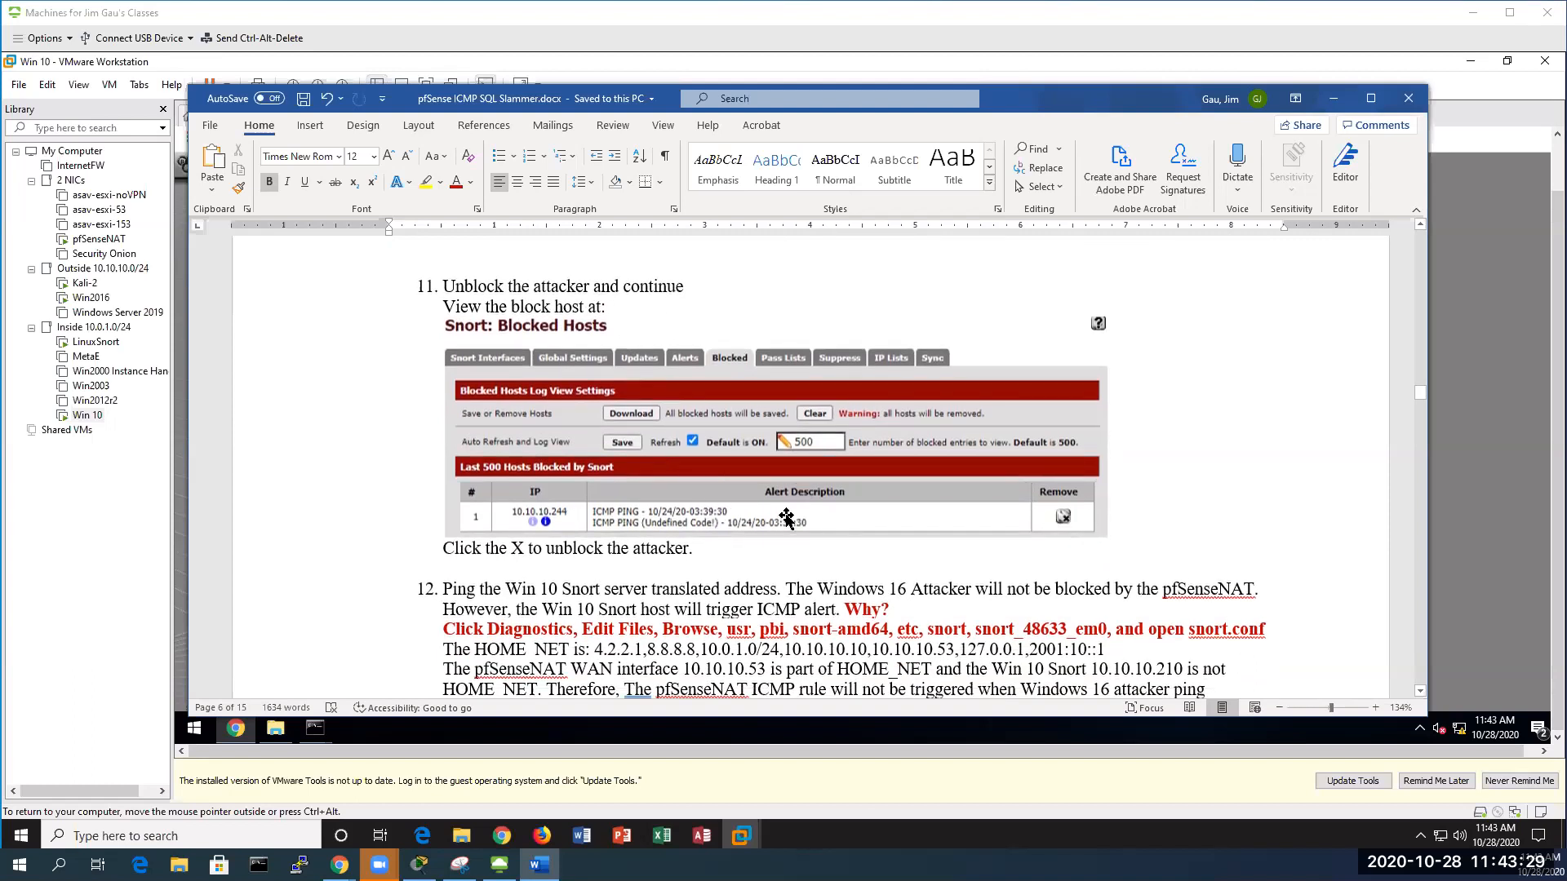
scroll(769, 490, down, 3)
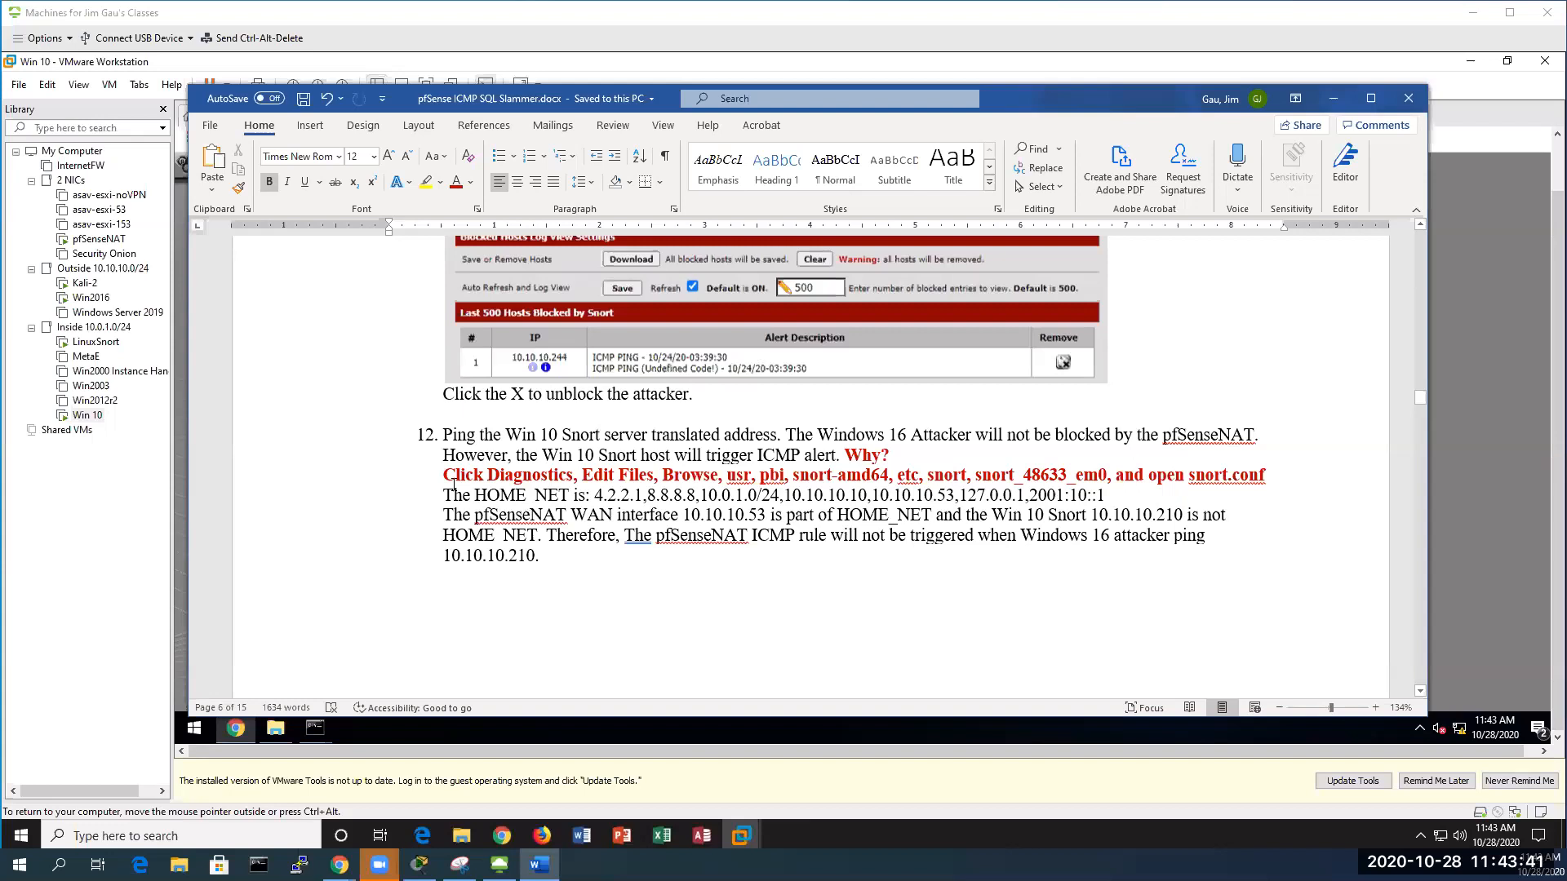
drag(458, 476, 1263, 475)
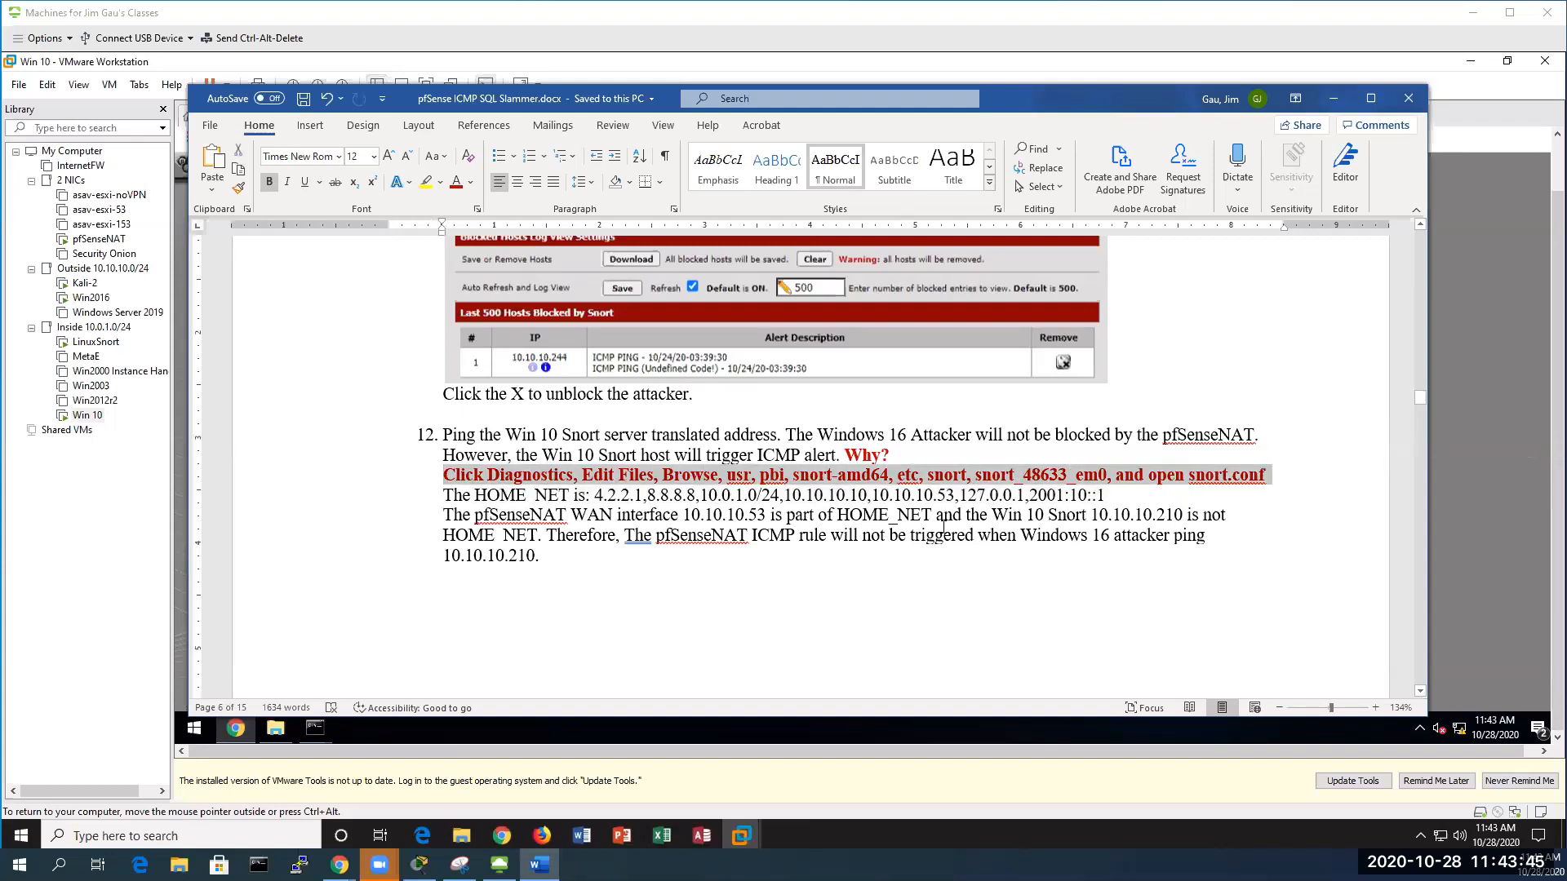
drag(954, 495, 871, 496)
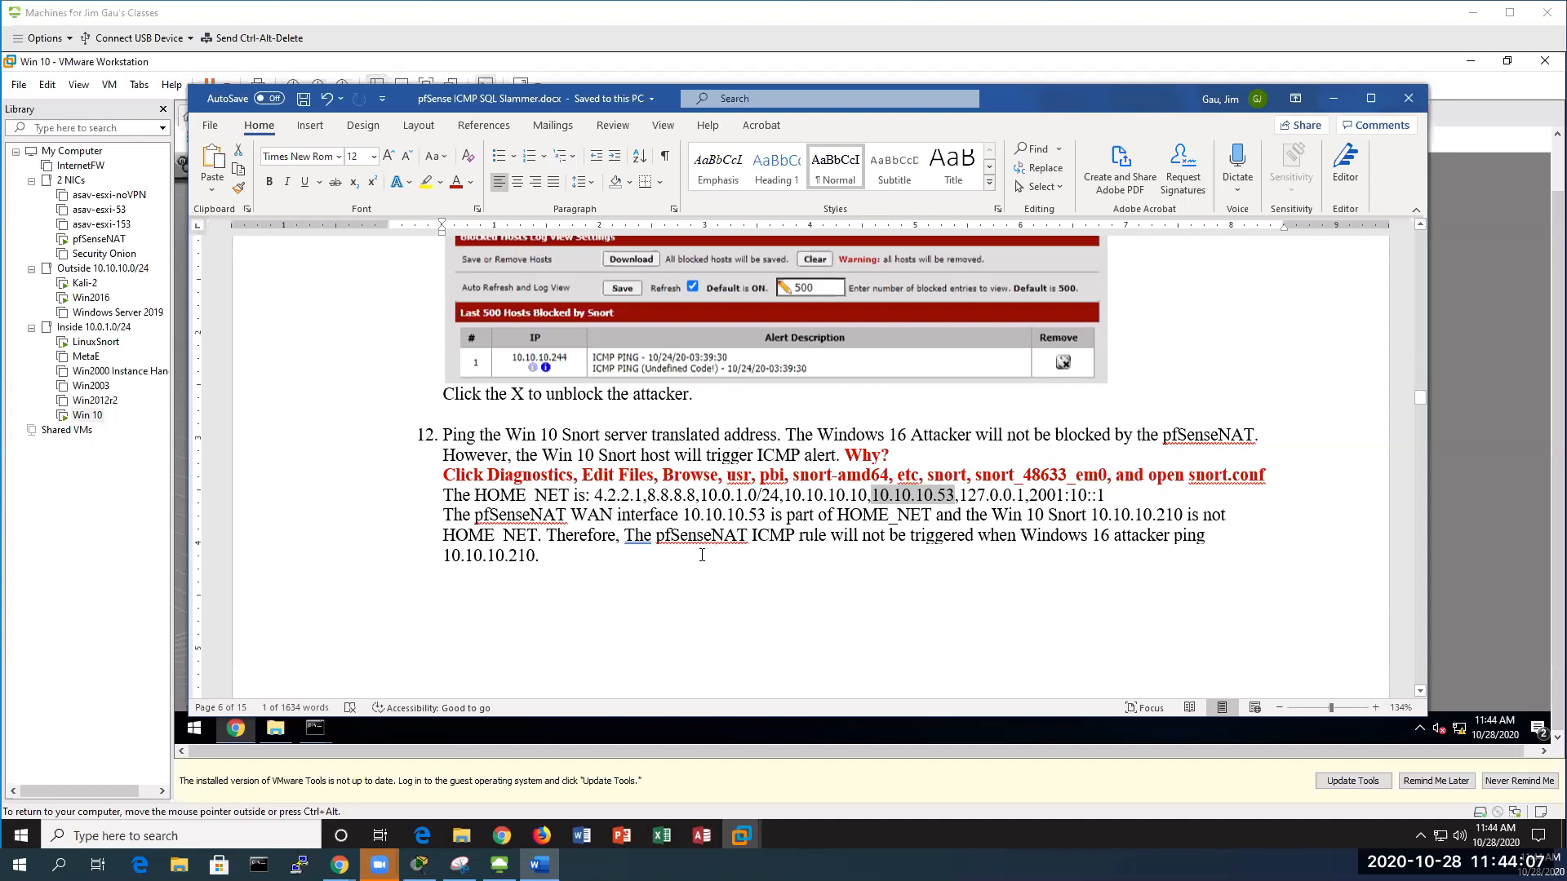
scroll(698, 555, down, 10)
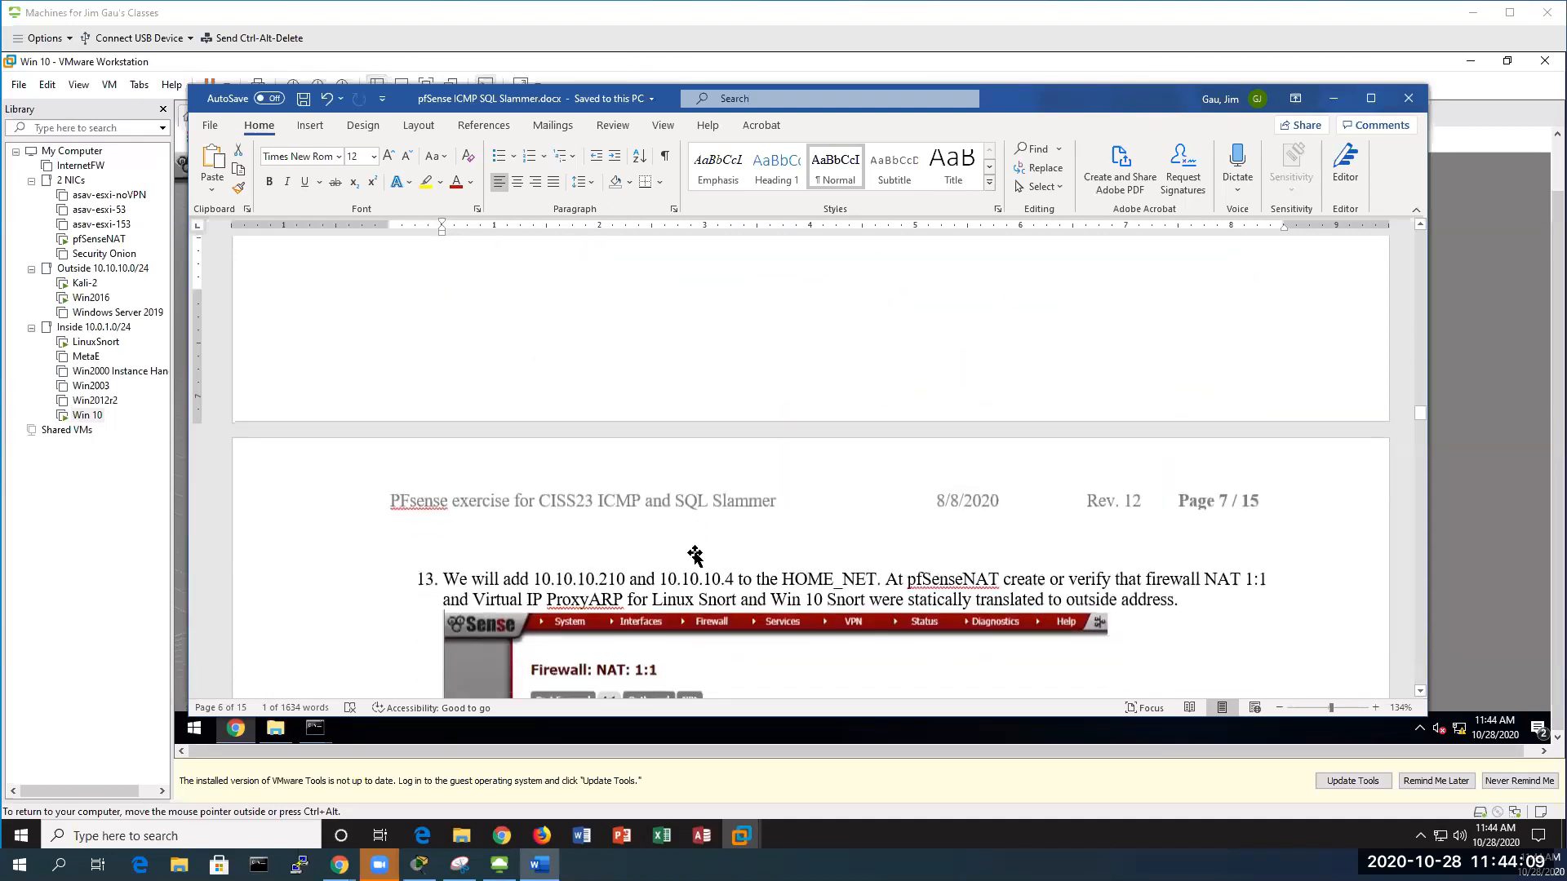
scroll(695, 556, down, 3)
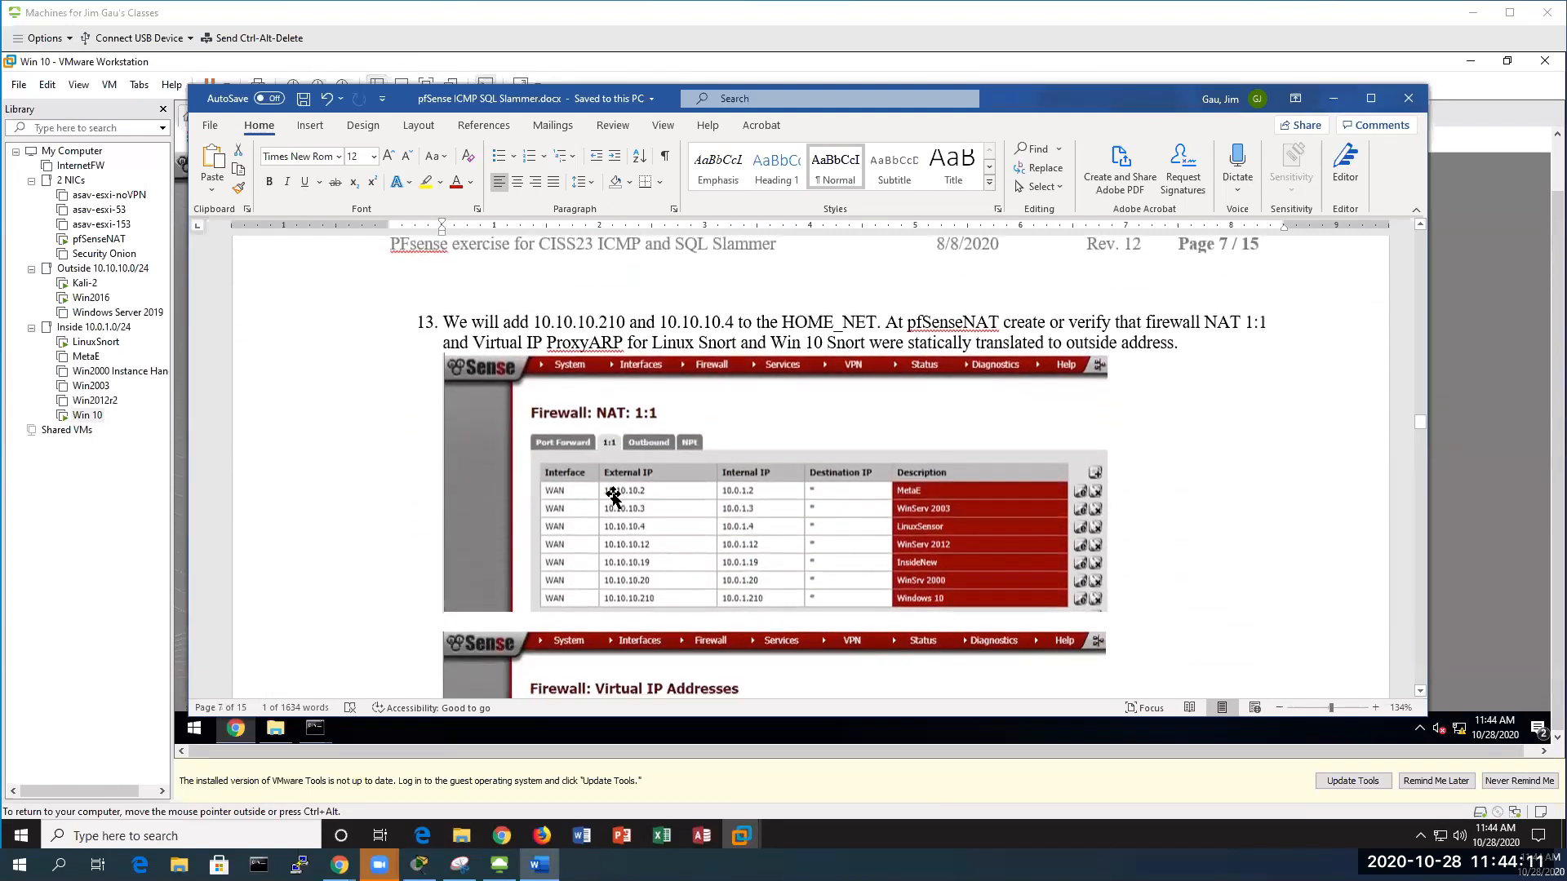
scroll(657, 487, down, 1)
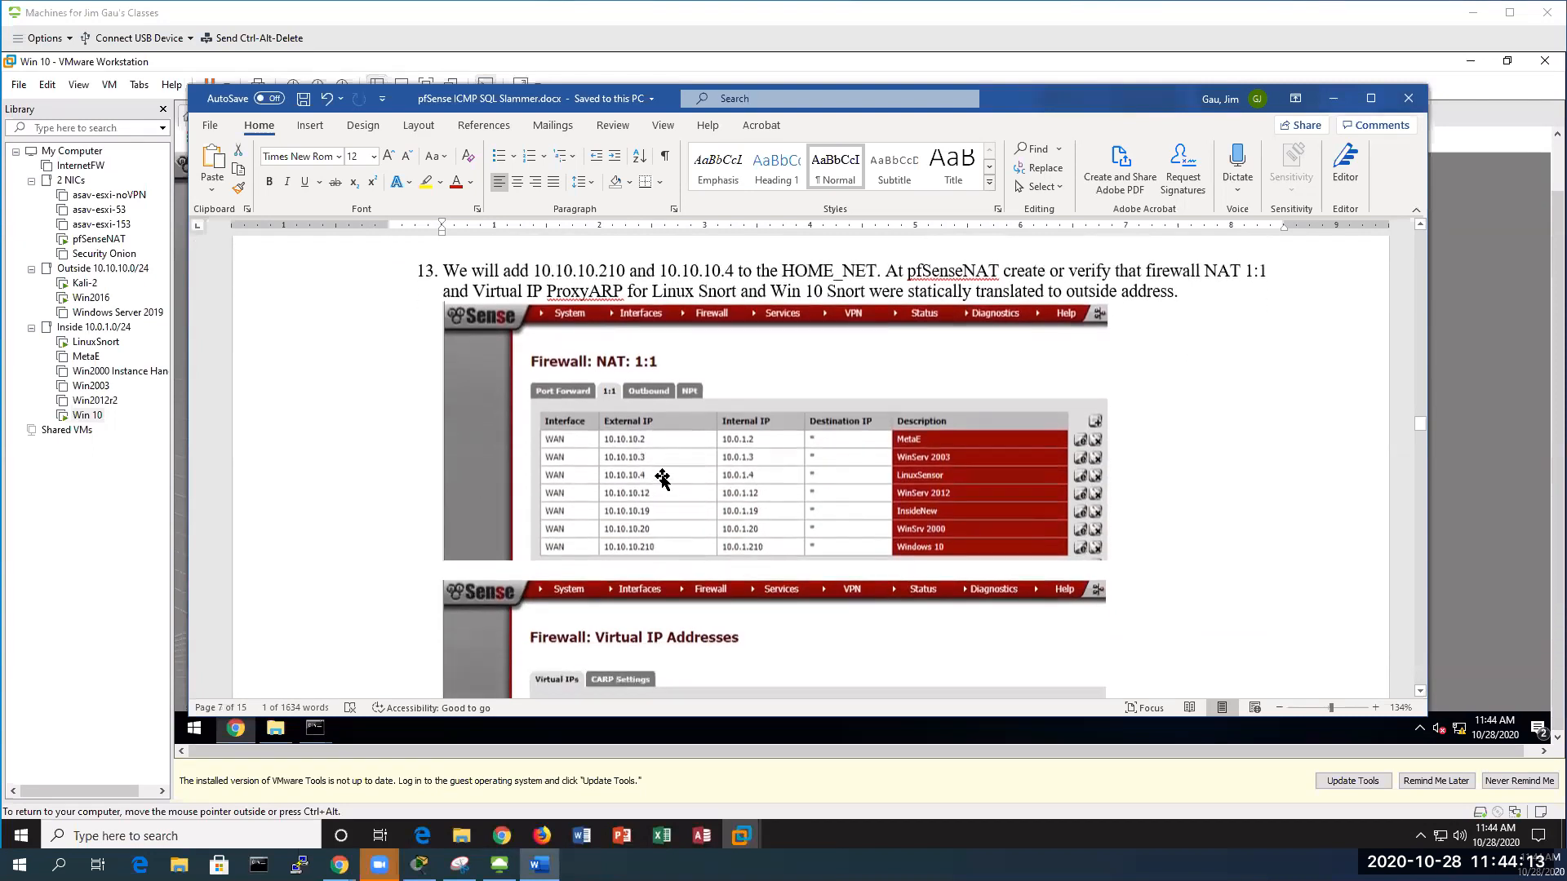
scroll(613, 457, down, 1)
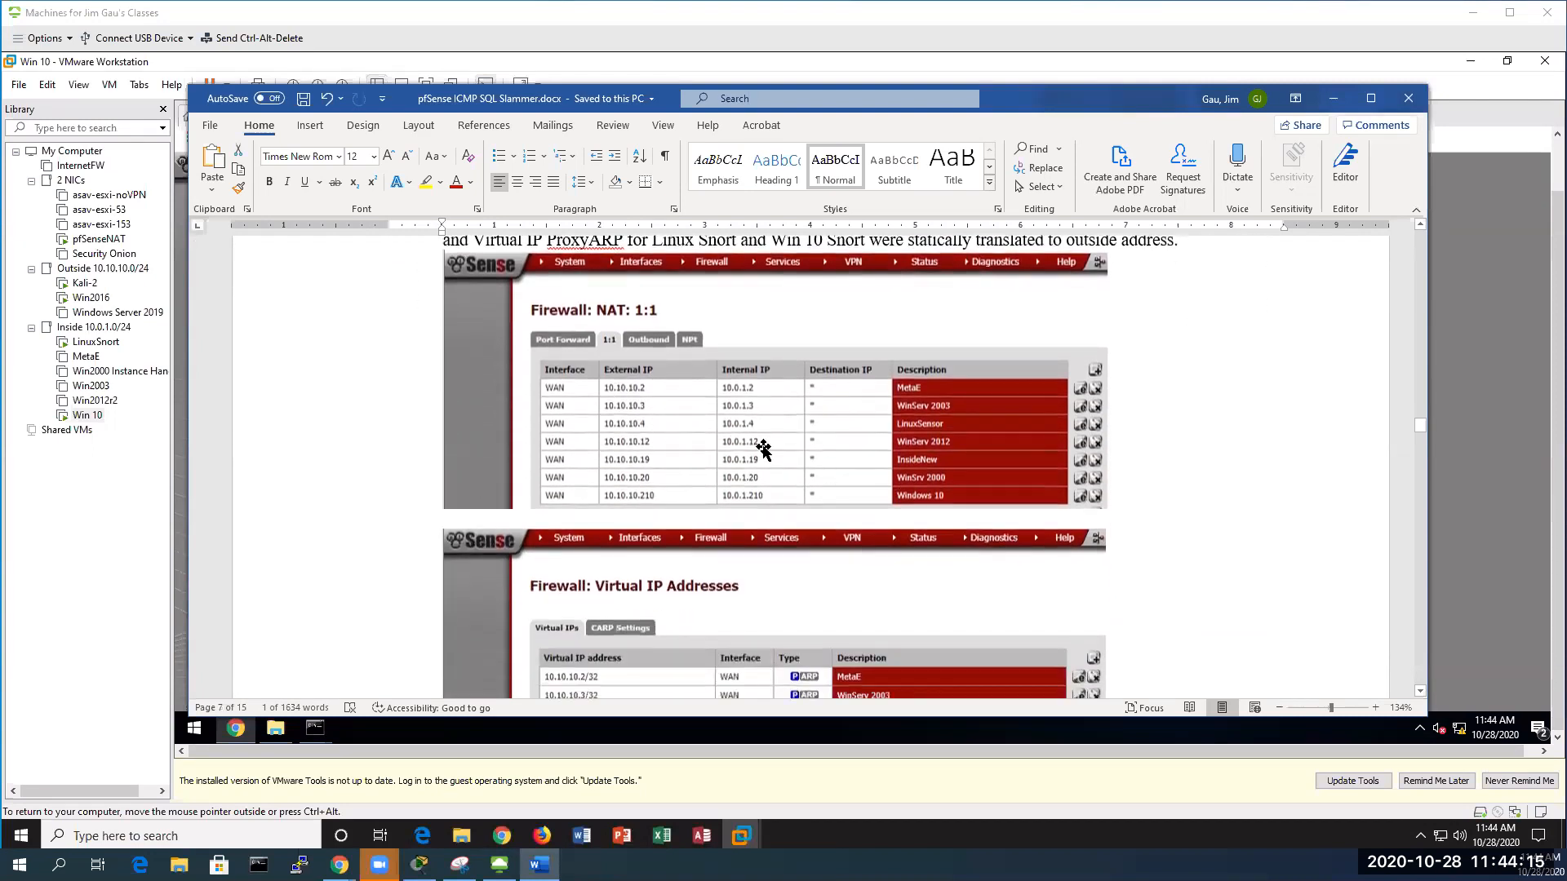
scroll(481, 377, up, 1)
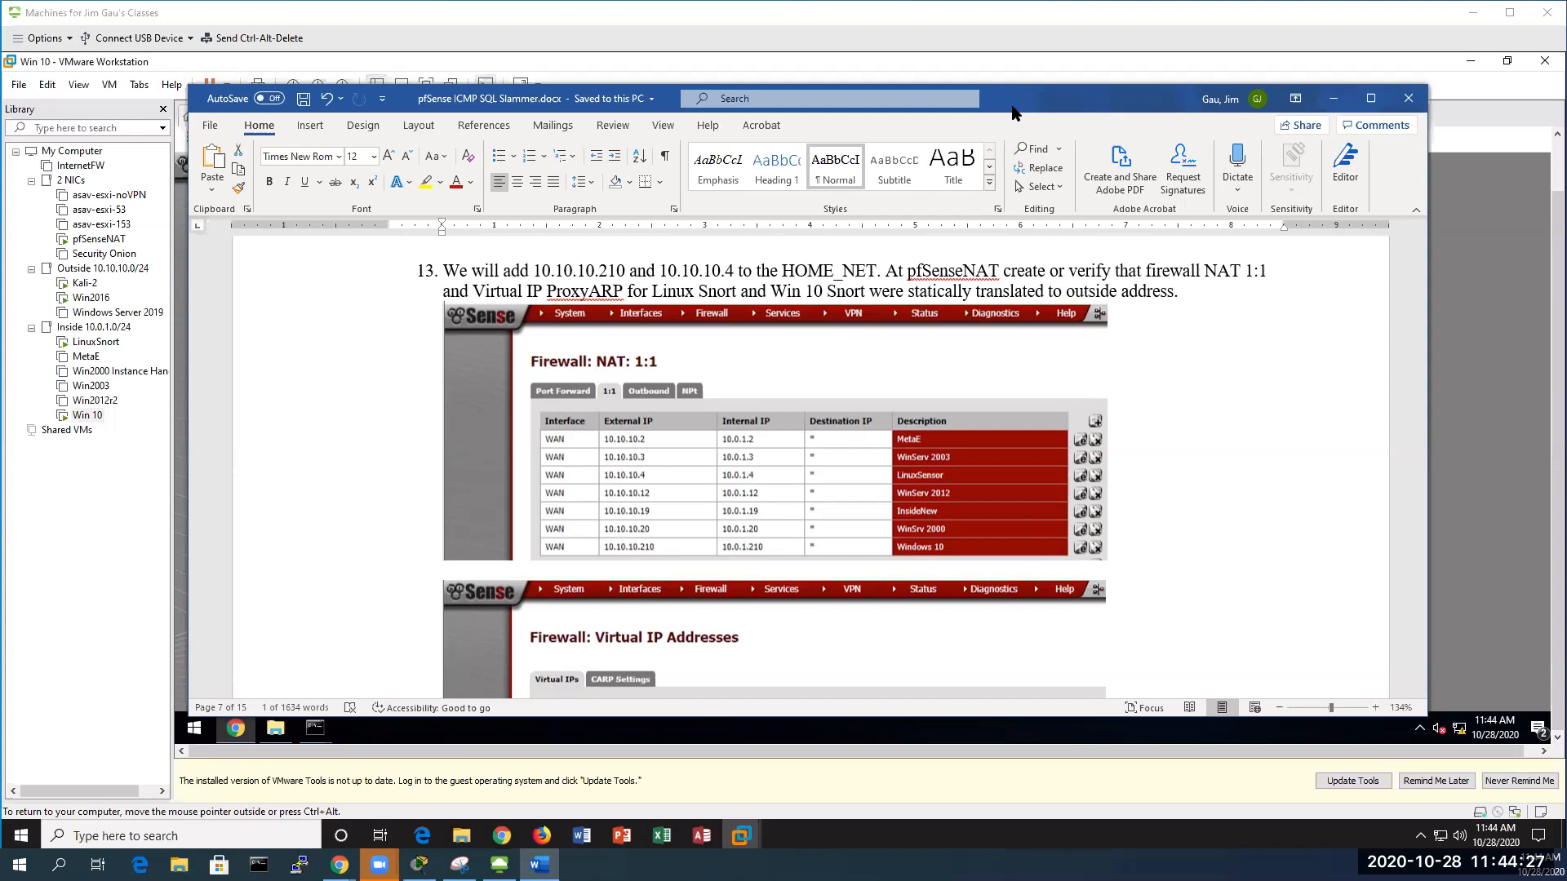
Minimize Word, review pfSense's 1:1 NAT mappings, then view the Firewall Virtual IP list
click(1333, 99)
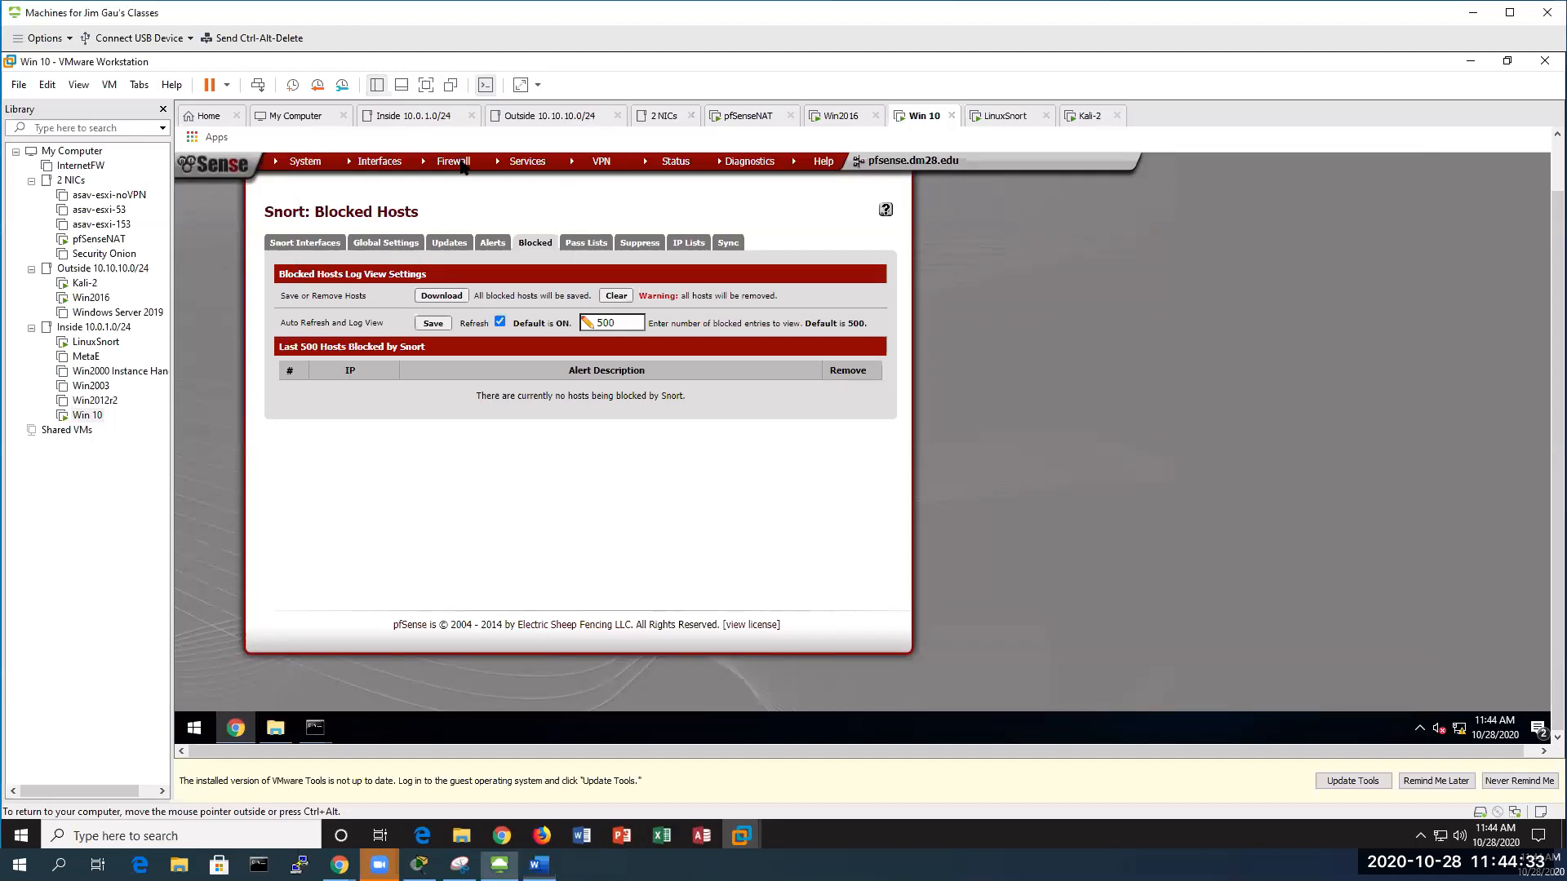
mouse_move(463, 167)
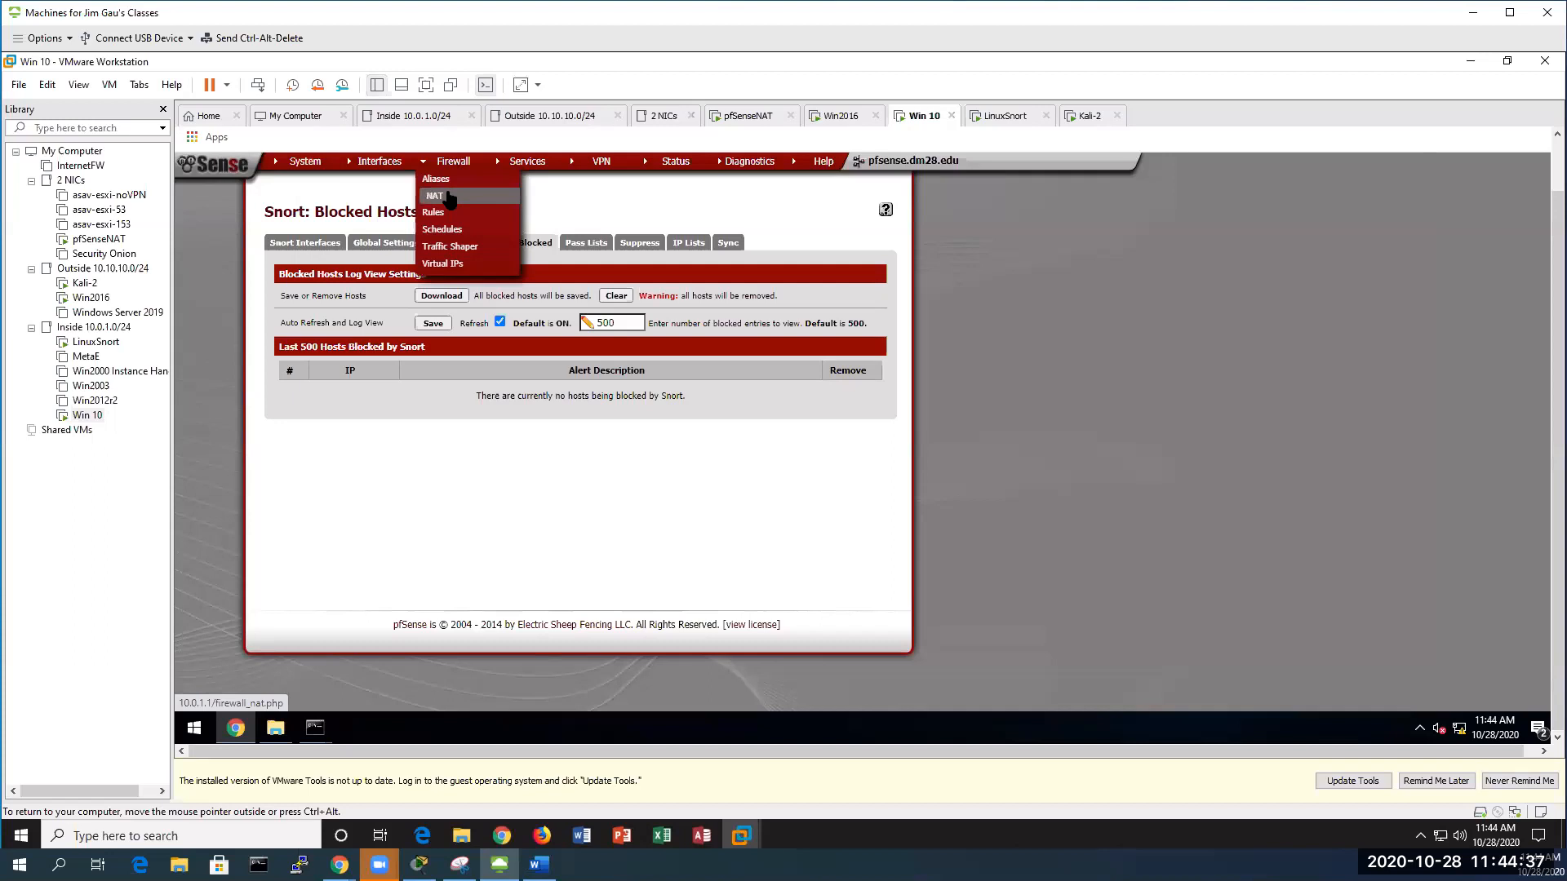
click(435, 196)
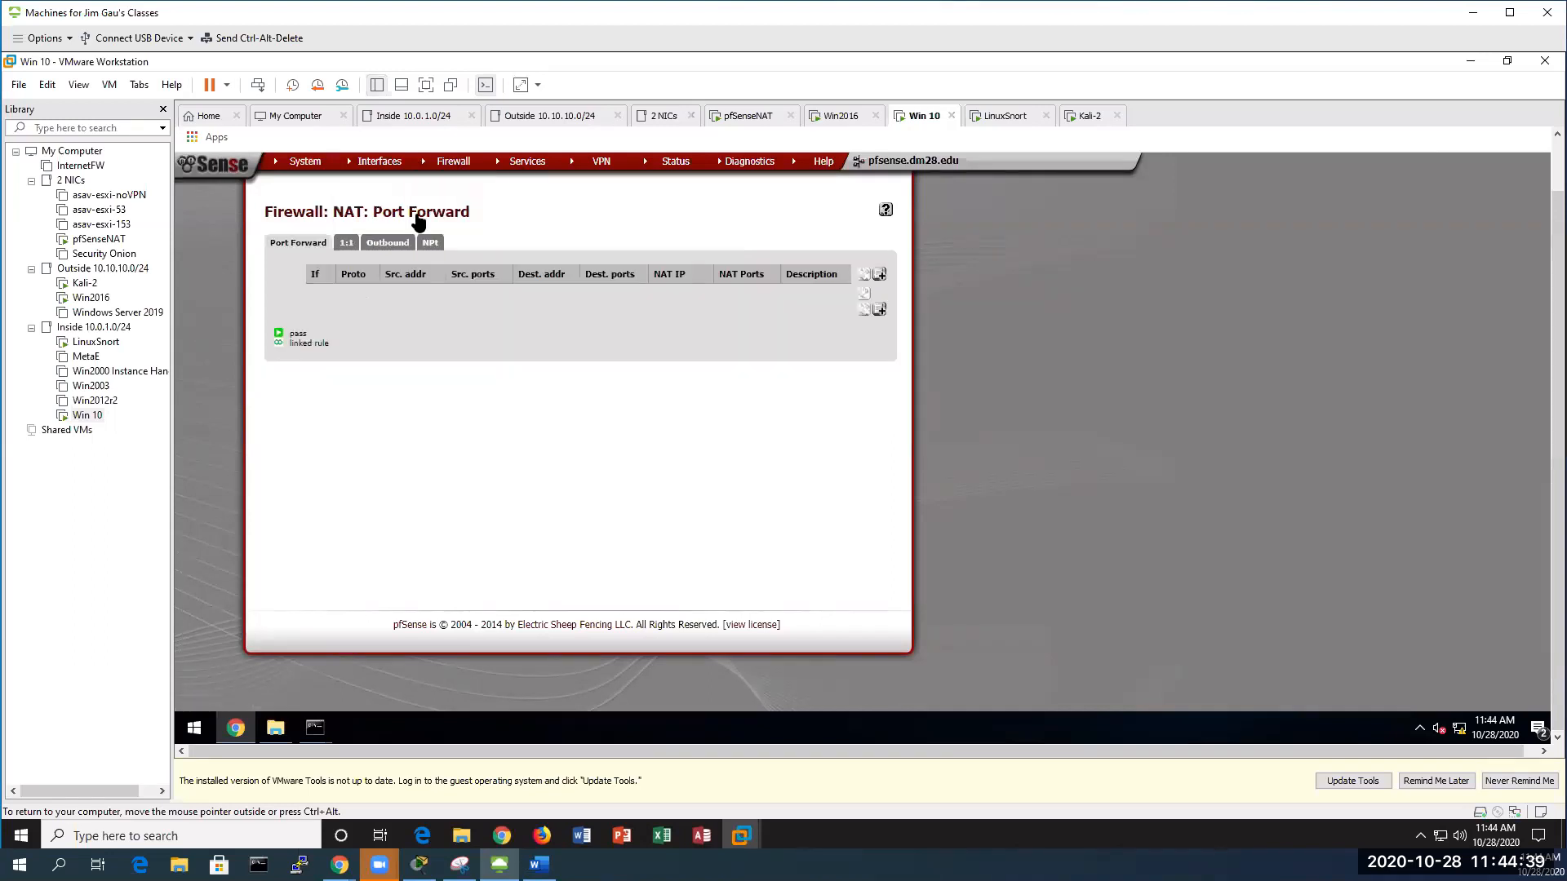
click(347, 245)
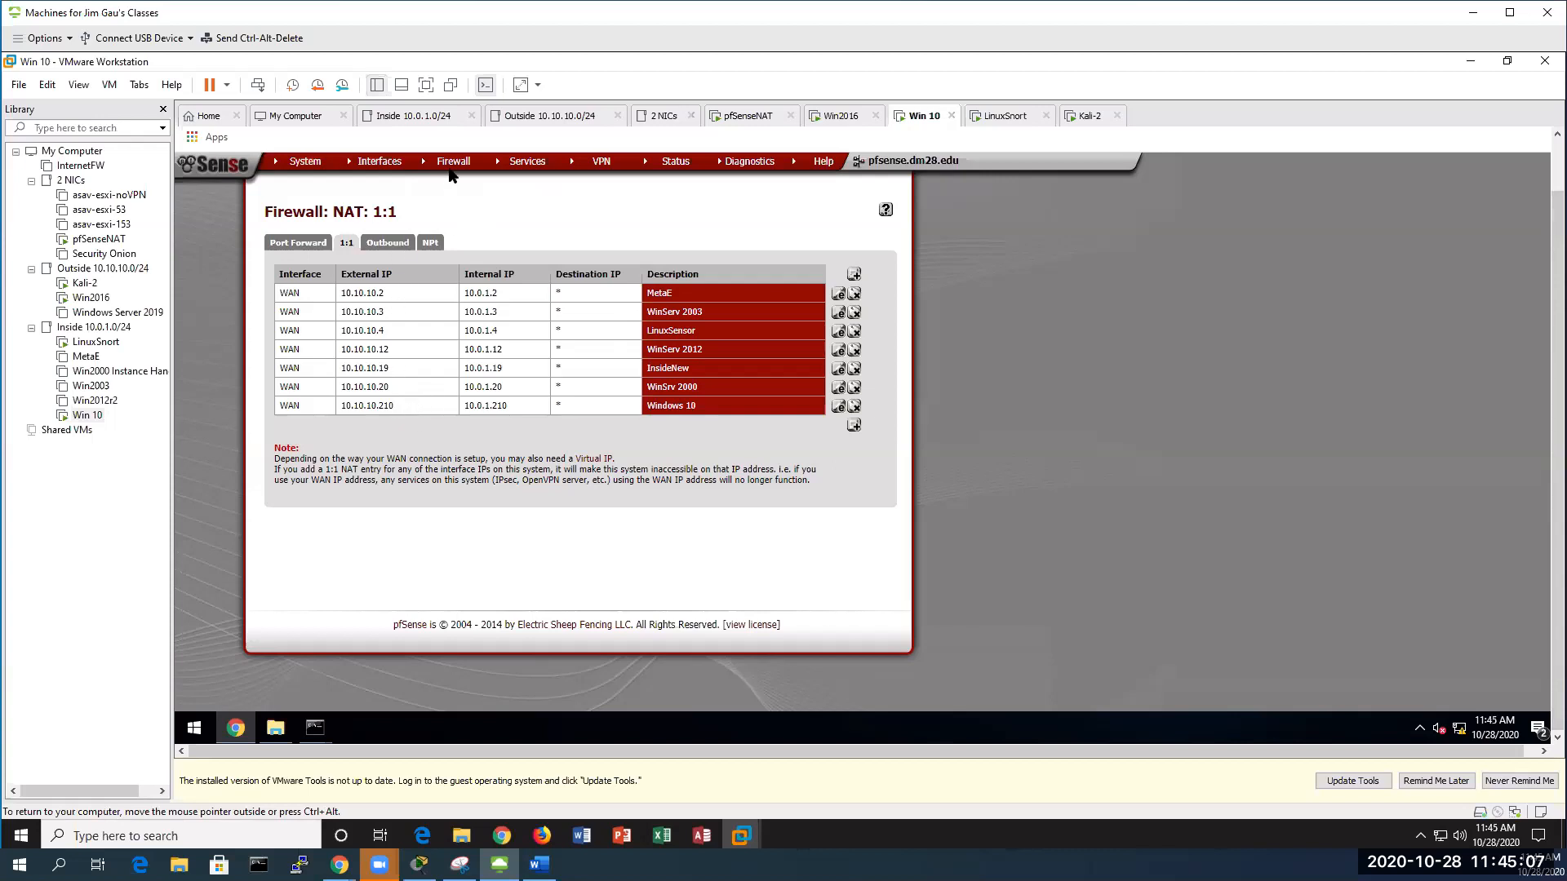
mouse_move(460, 170)
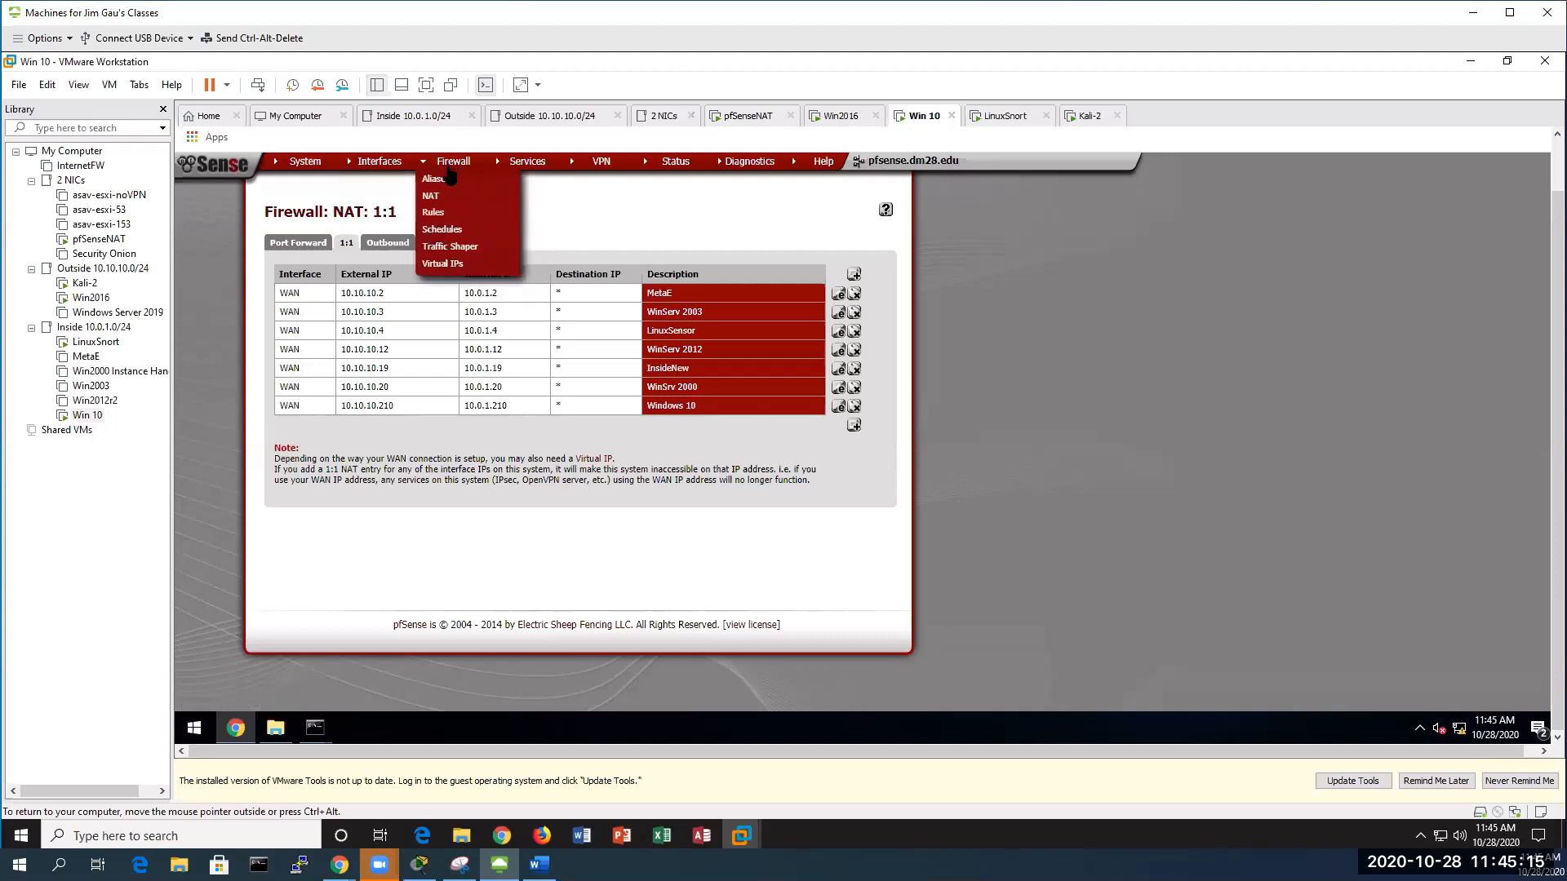
click(451, 266)
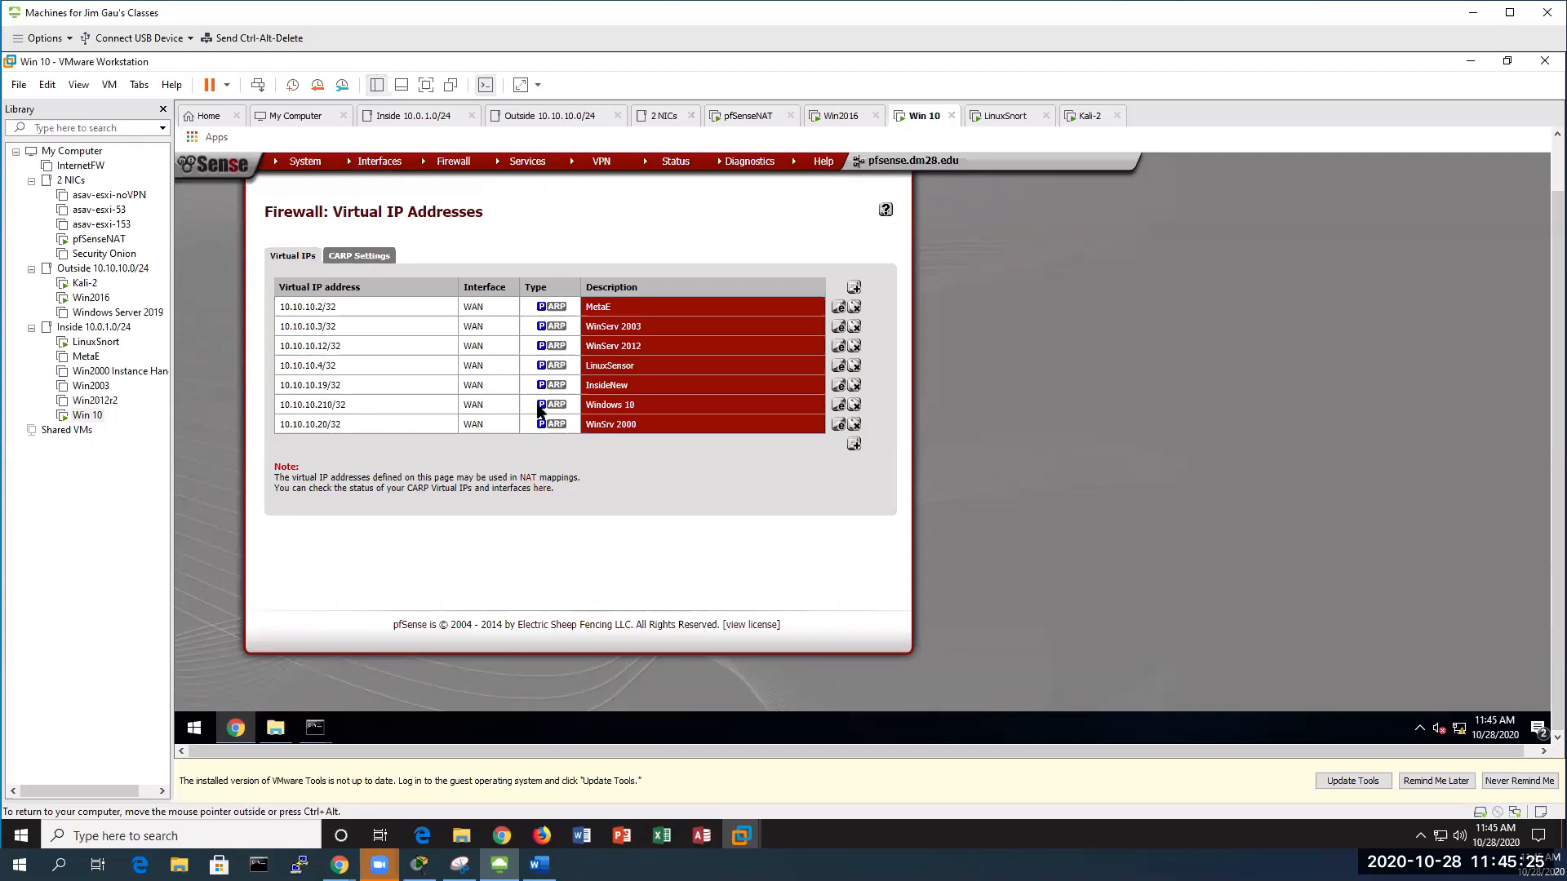
Edit the 10.10.10.210/32 Windows 10 Proxy ARP entry in the Virtual IP list
click(839, 406)
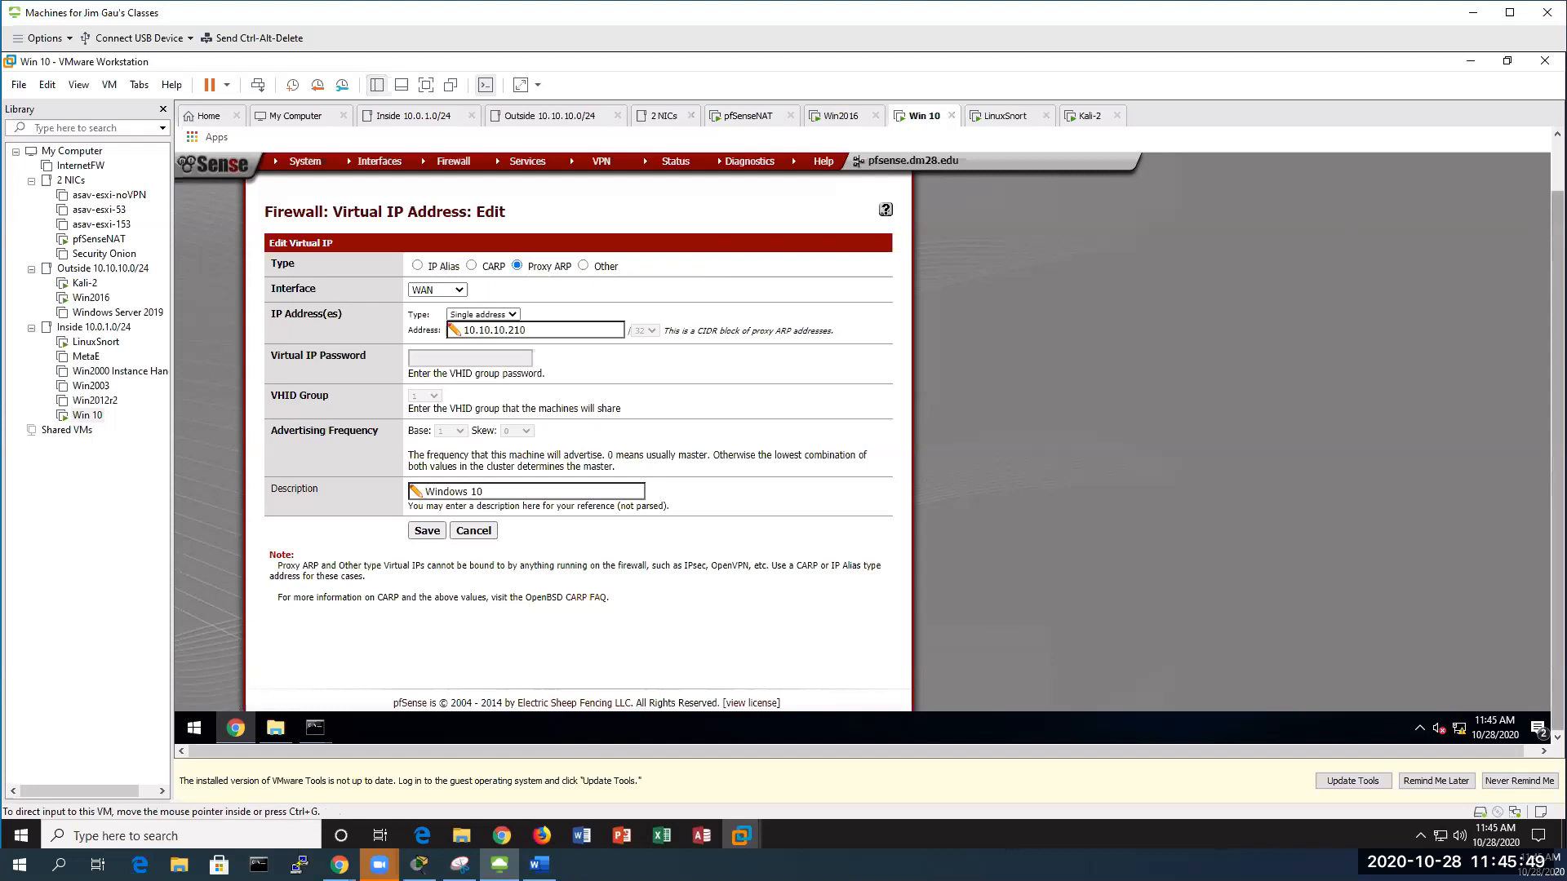
Bring the Word lab notes back and scroll to page 9's saved AdditionalHomeNet alias and Pass Lists instructions
key(alt+Tab)
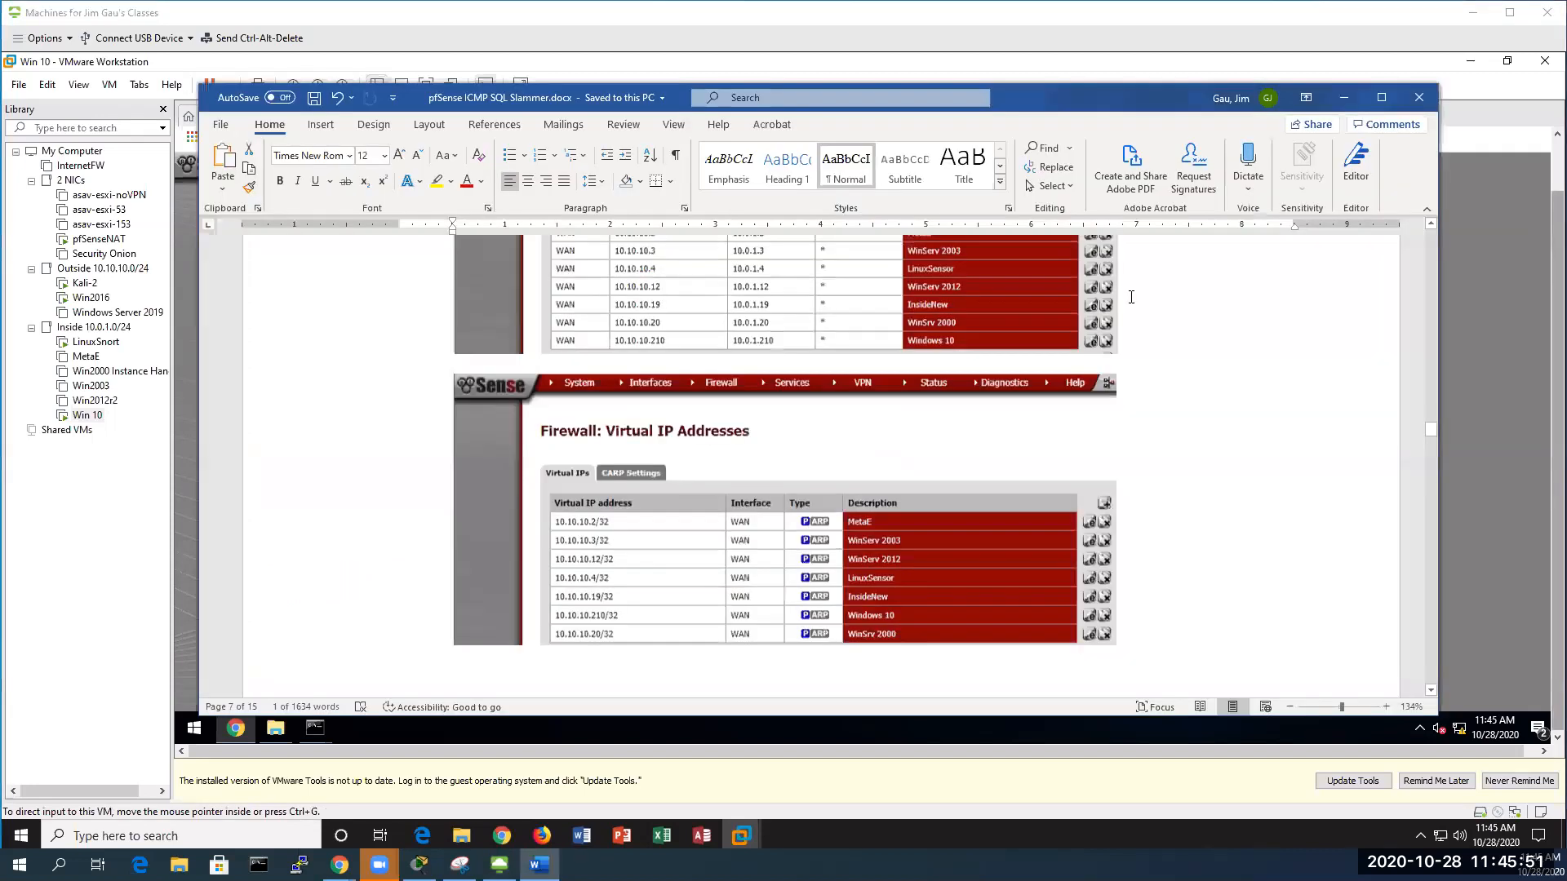
scroll(1193, 441, down, 5)
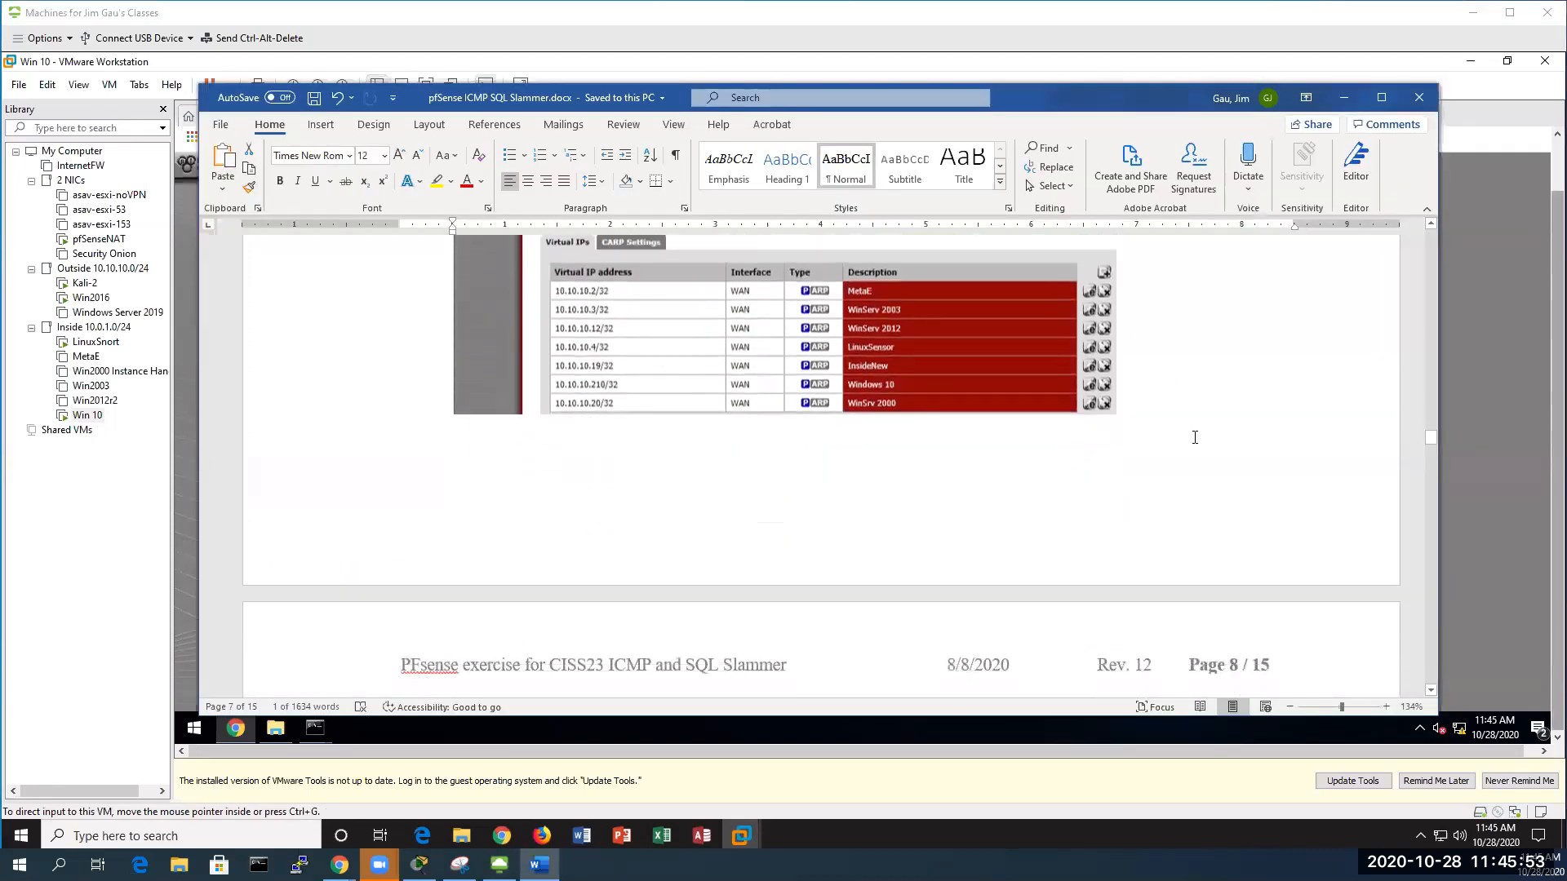
scroll(1192, 437, down, 6)
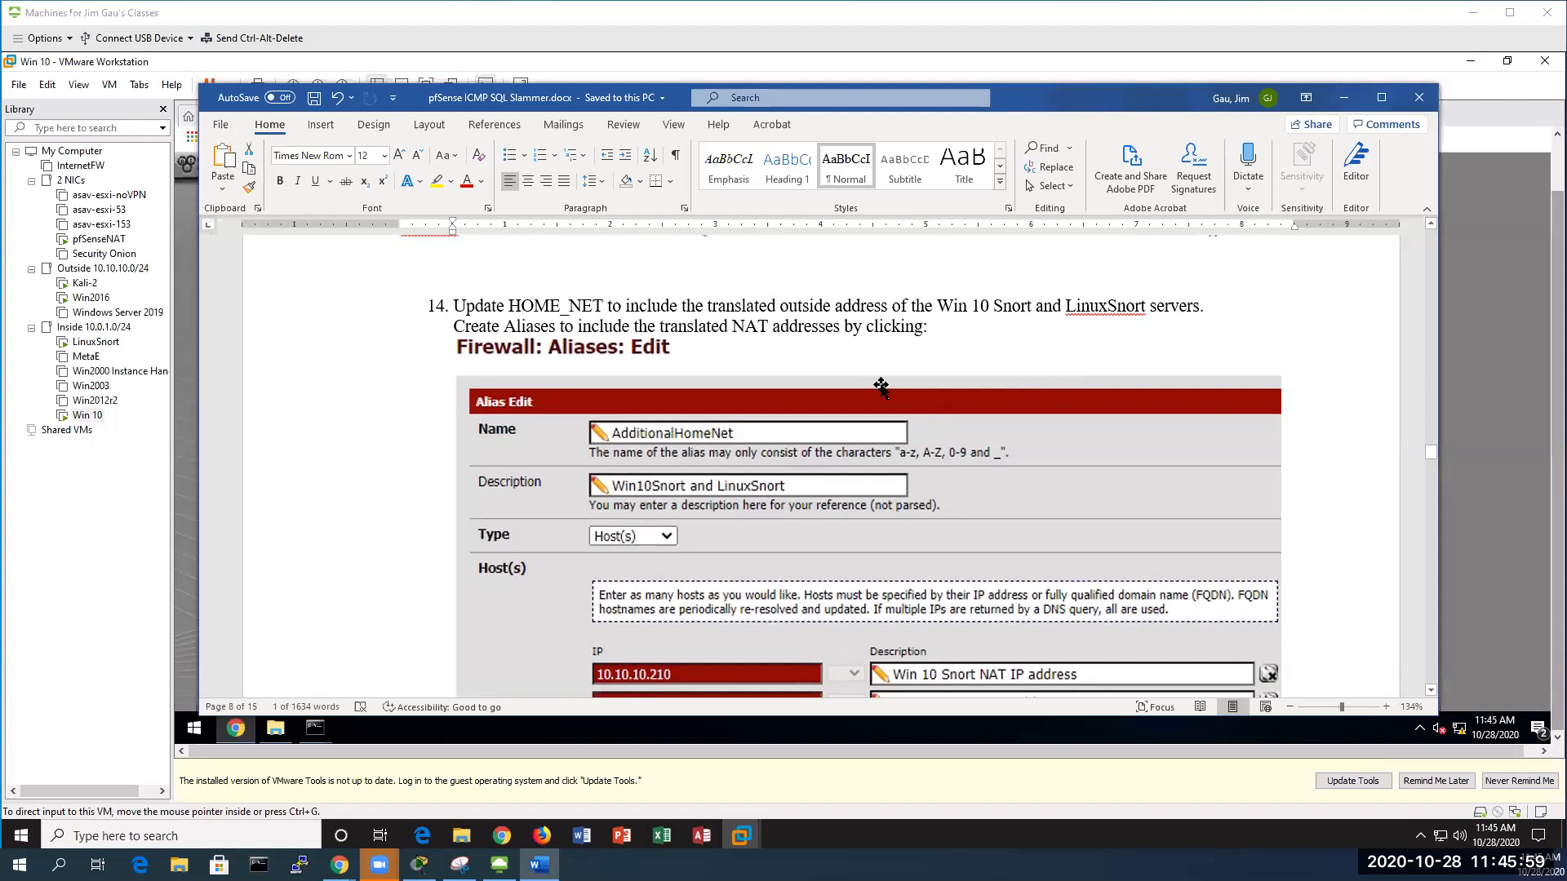
scroll(879, 382, down, 1)
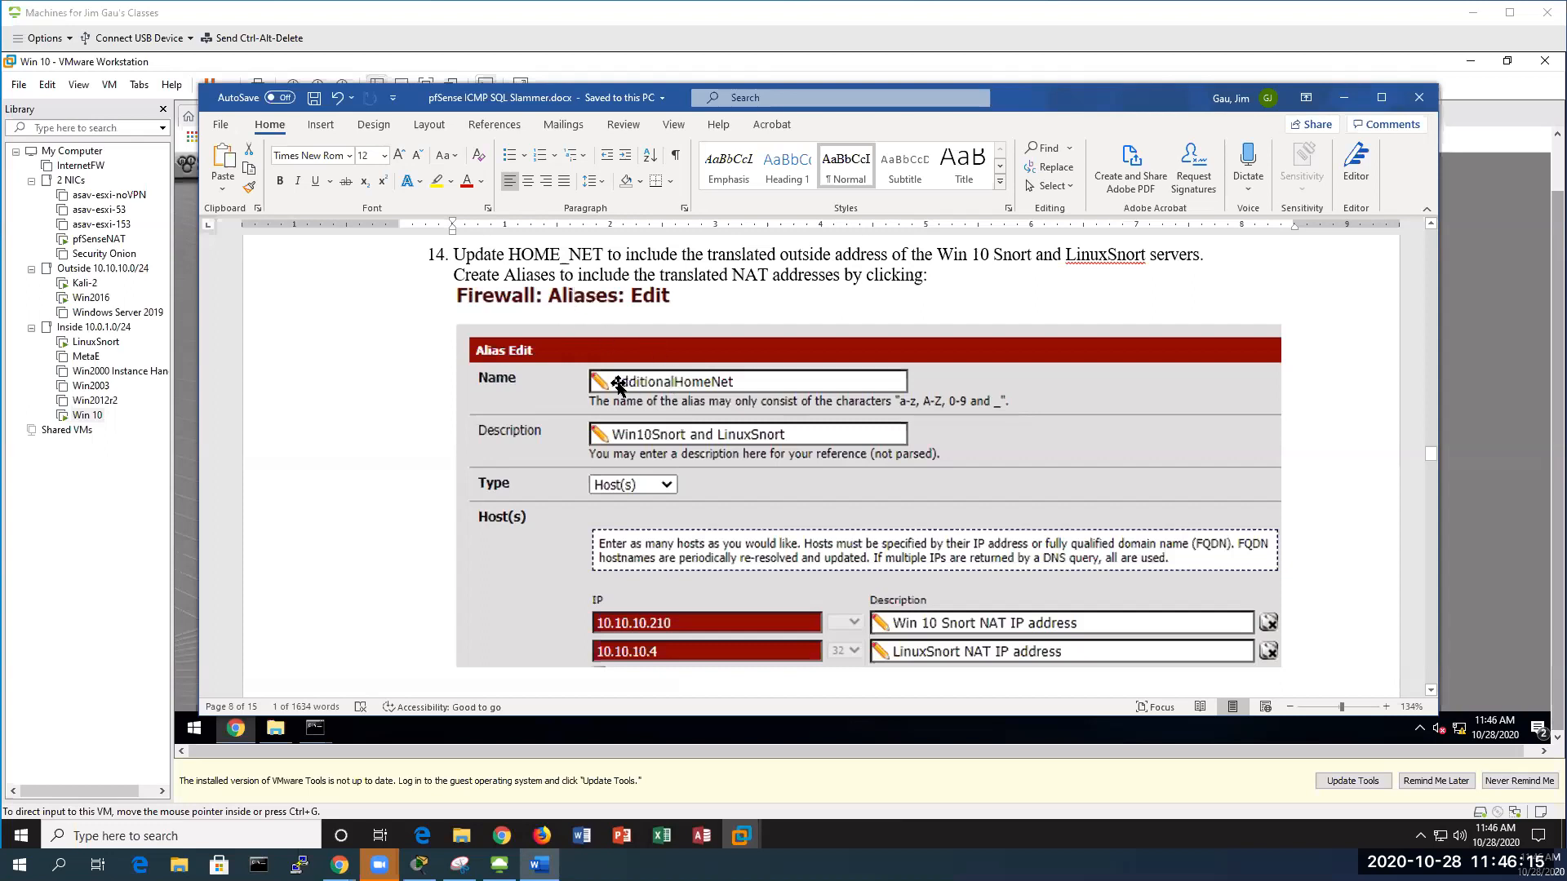
scroll(752, 432, down, 1)
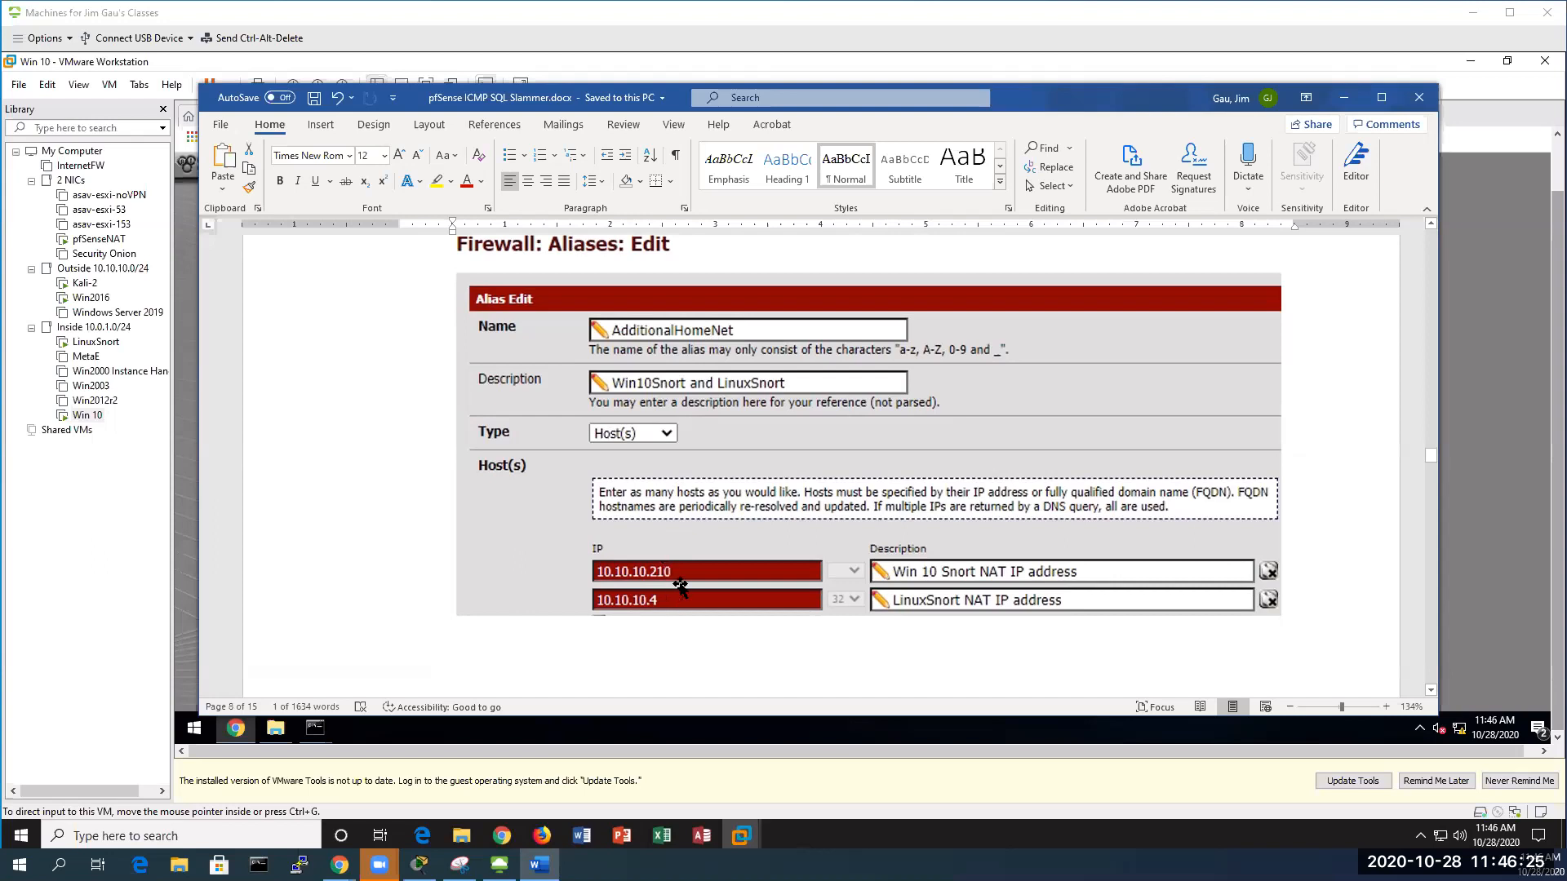
scroll(703, 334, down, 5)
Read through the Snort Pass List screenshot, then minimize Word to return to the pfSense 10.10.10.210 virtual IP page
scroll(705, 333, down, 5)
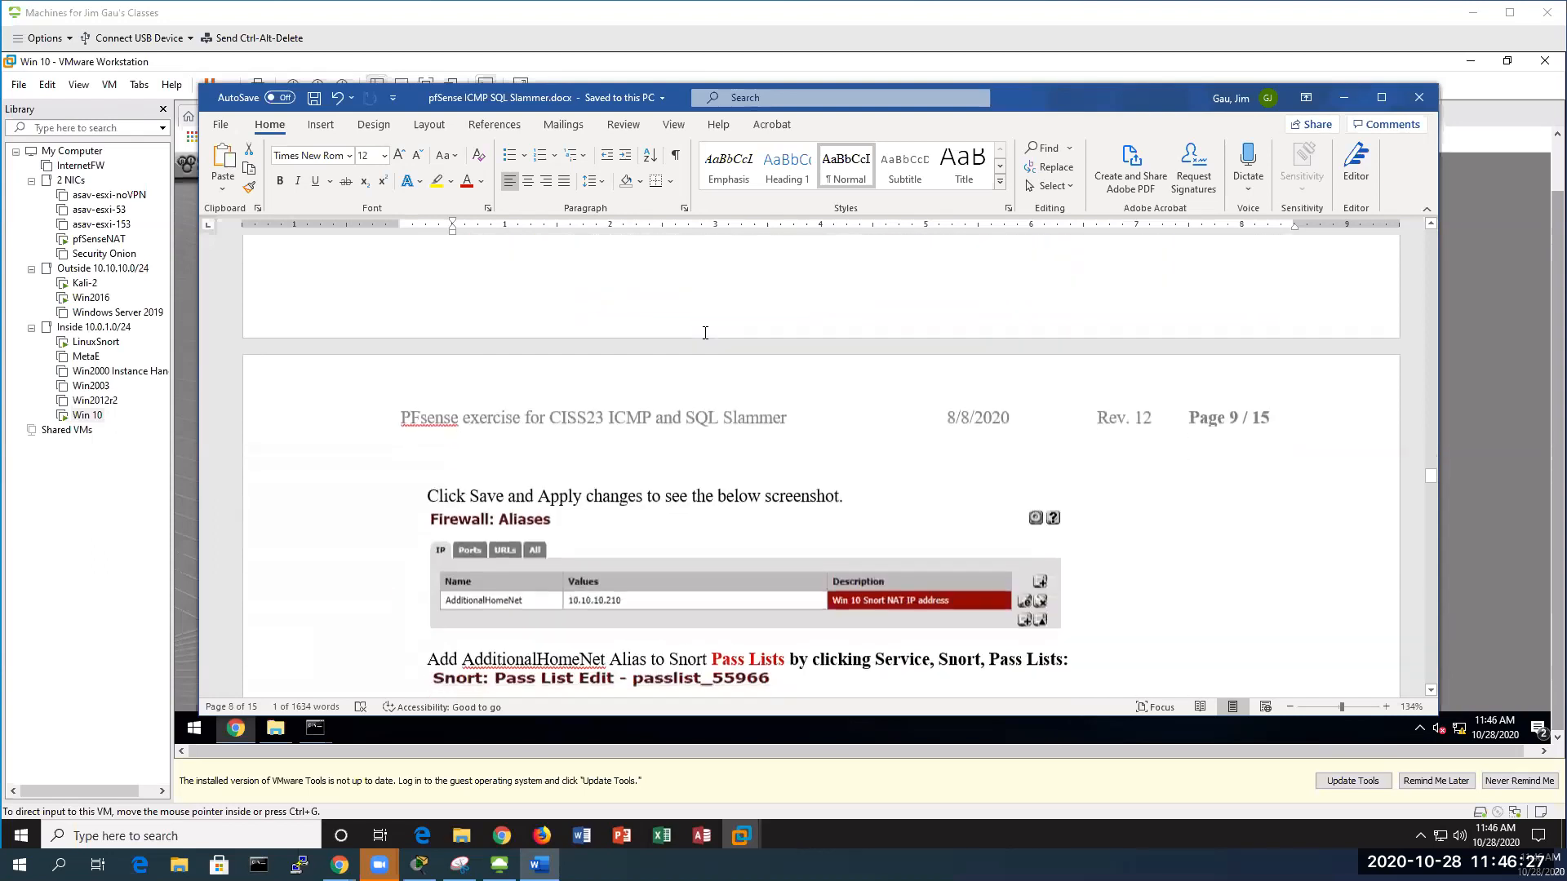
scroll(695, 346, up, 1)
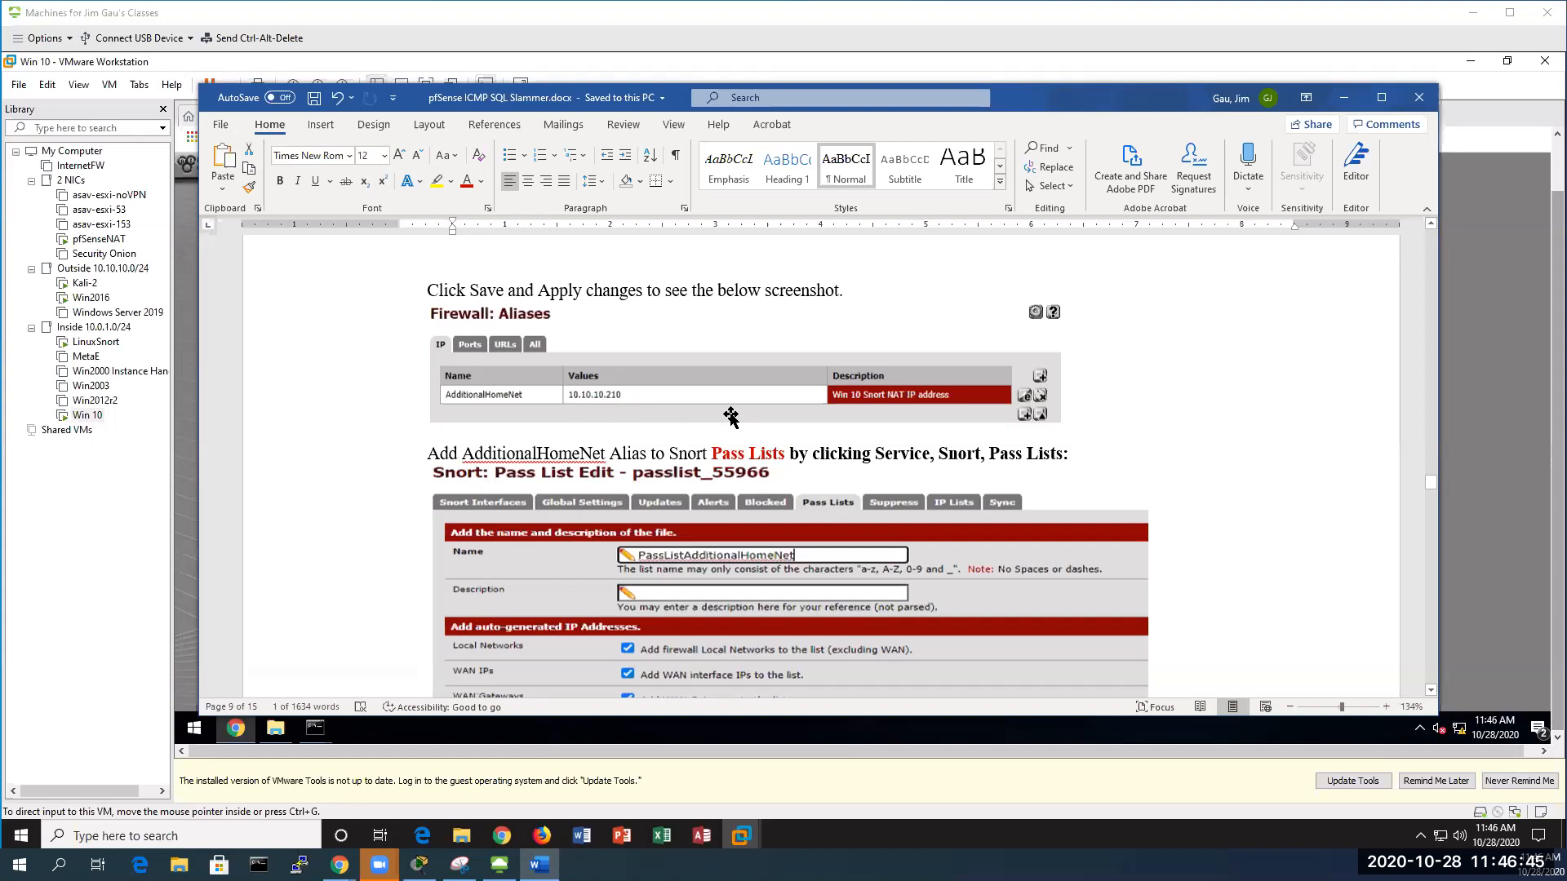
scroll(731, 417, down, 1)
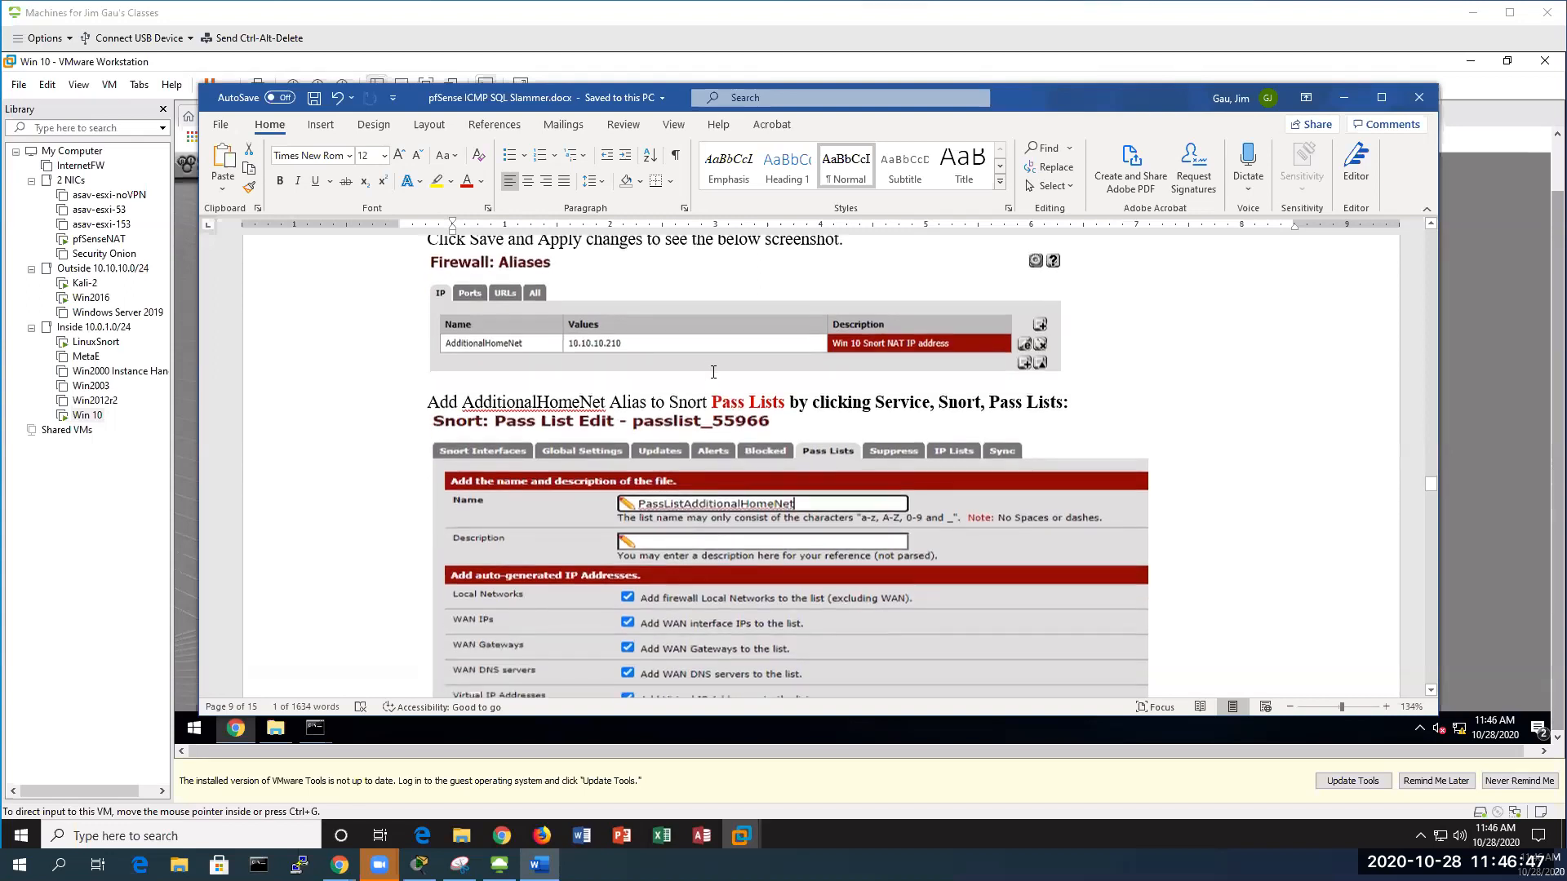
scroll(711, 374, down, 1)
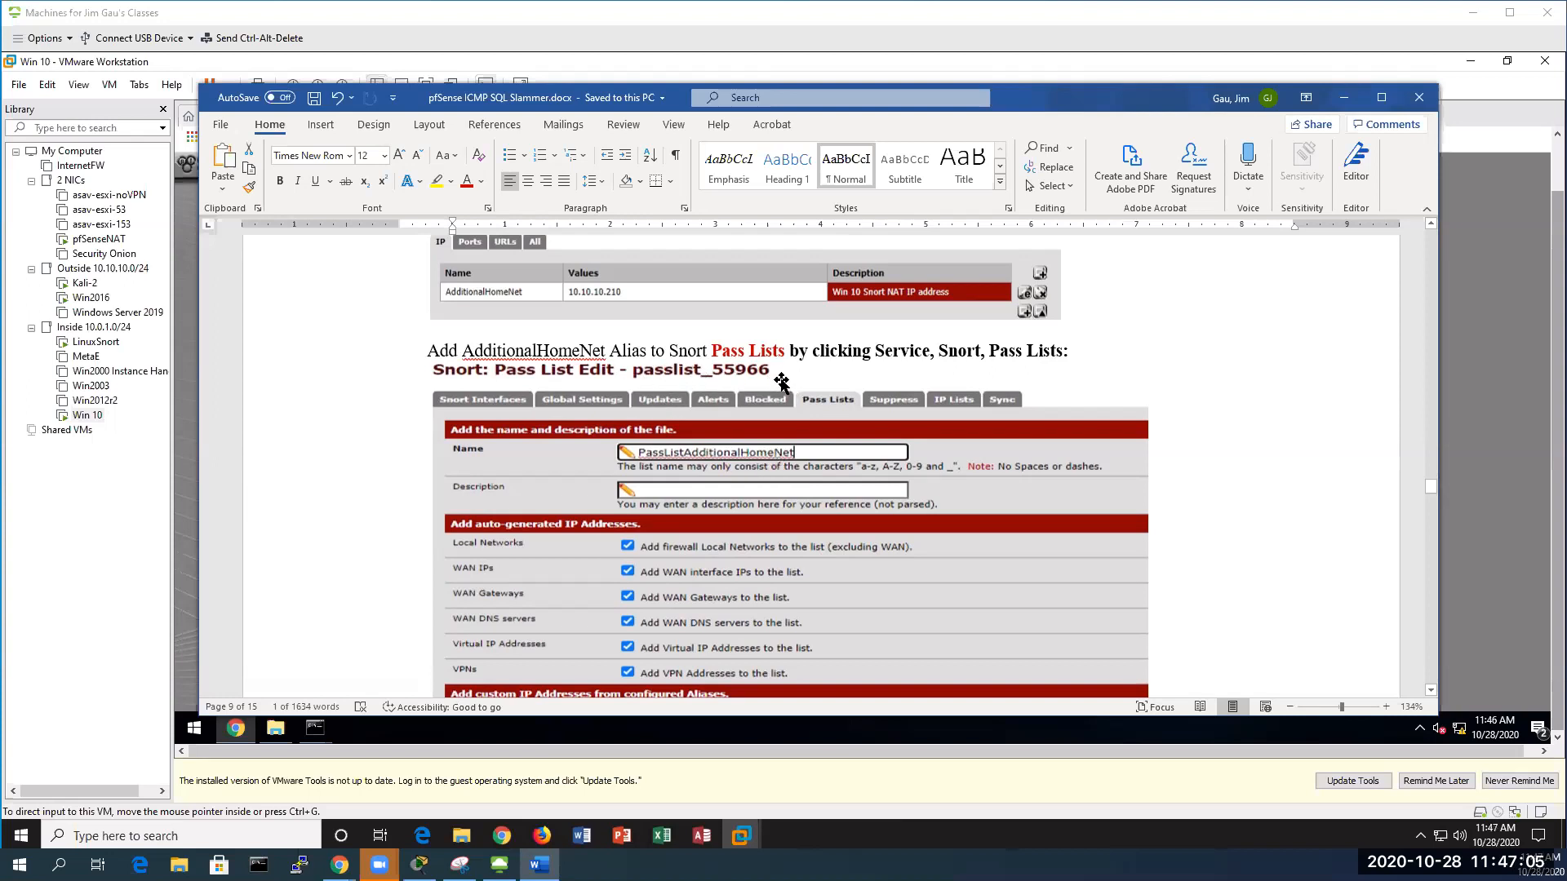
scroll(699, 514, down, 2)
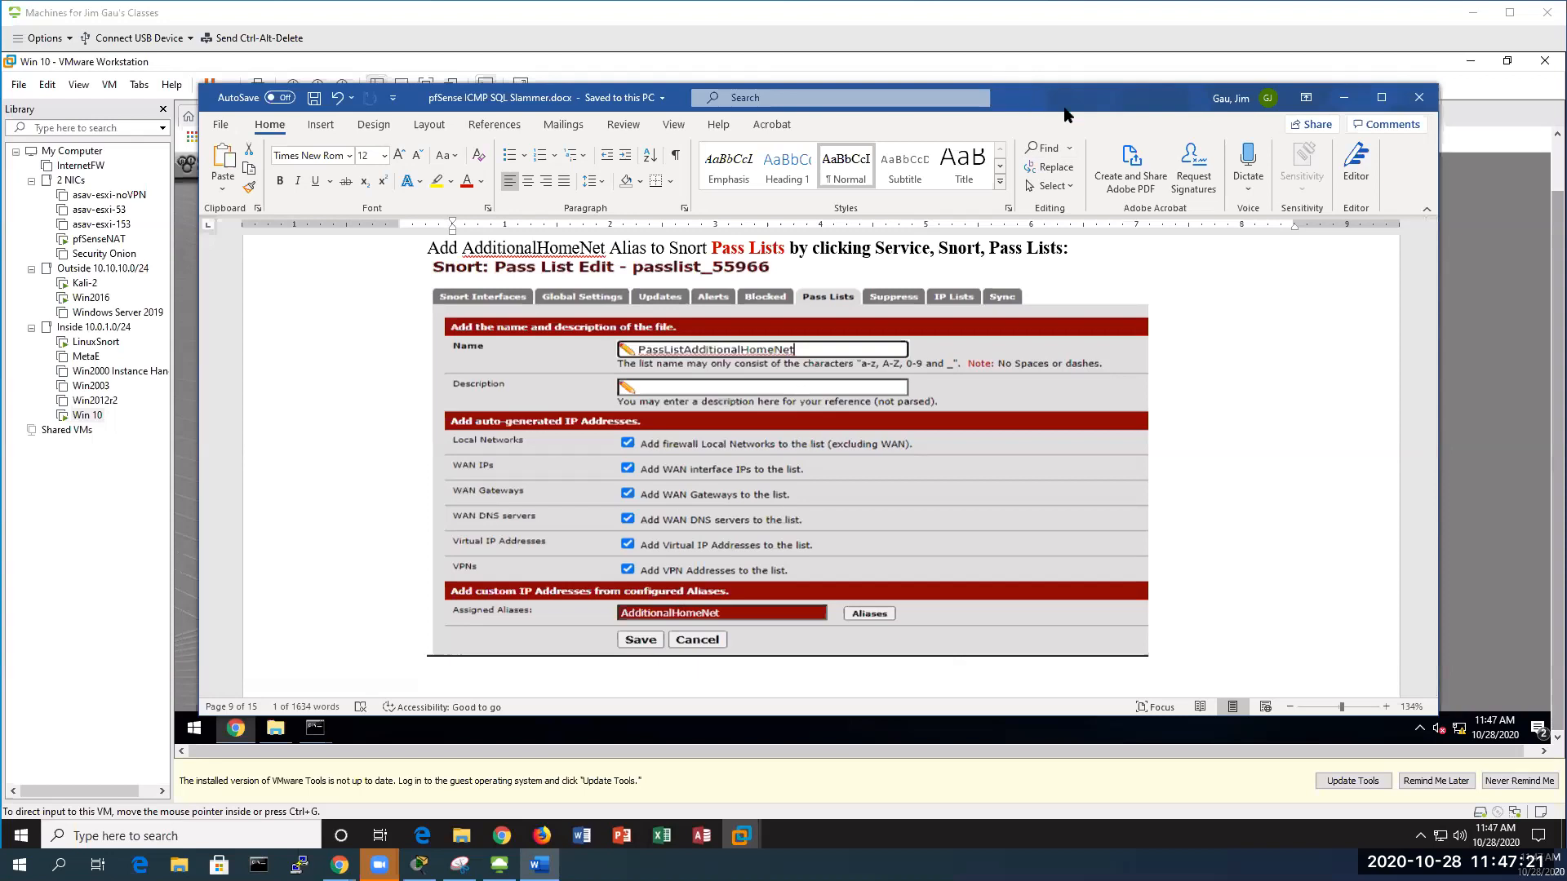
click(1344, 98)
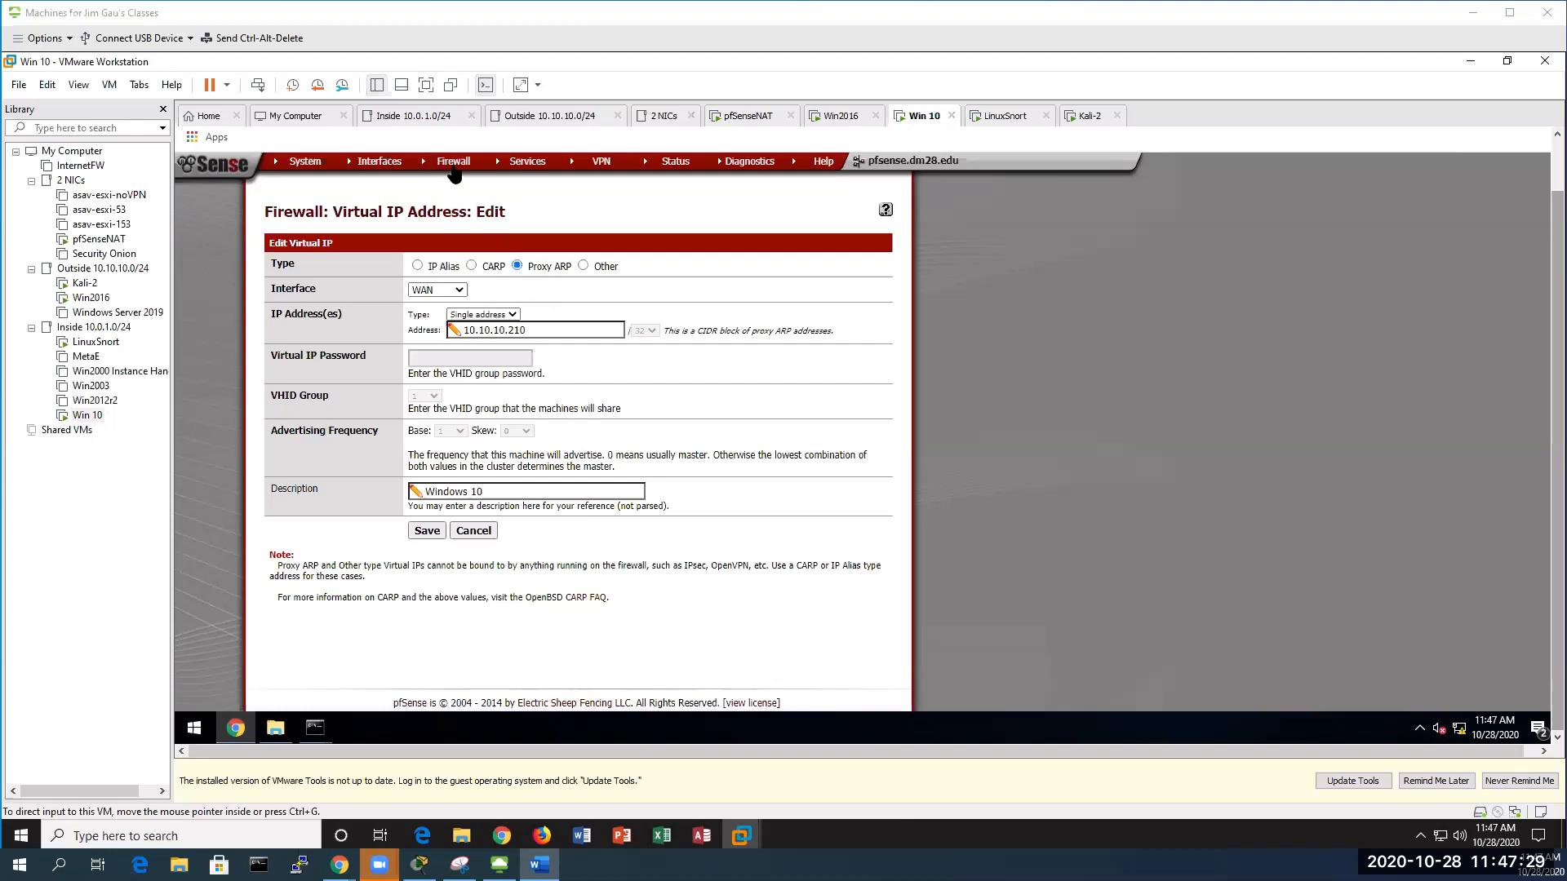
Under Firewall > Aliases, add a new alias named AdditionalHomeNet
mouse_move(453, 166)
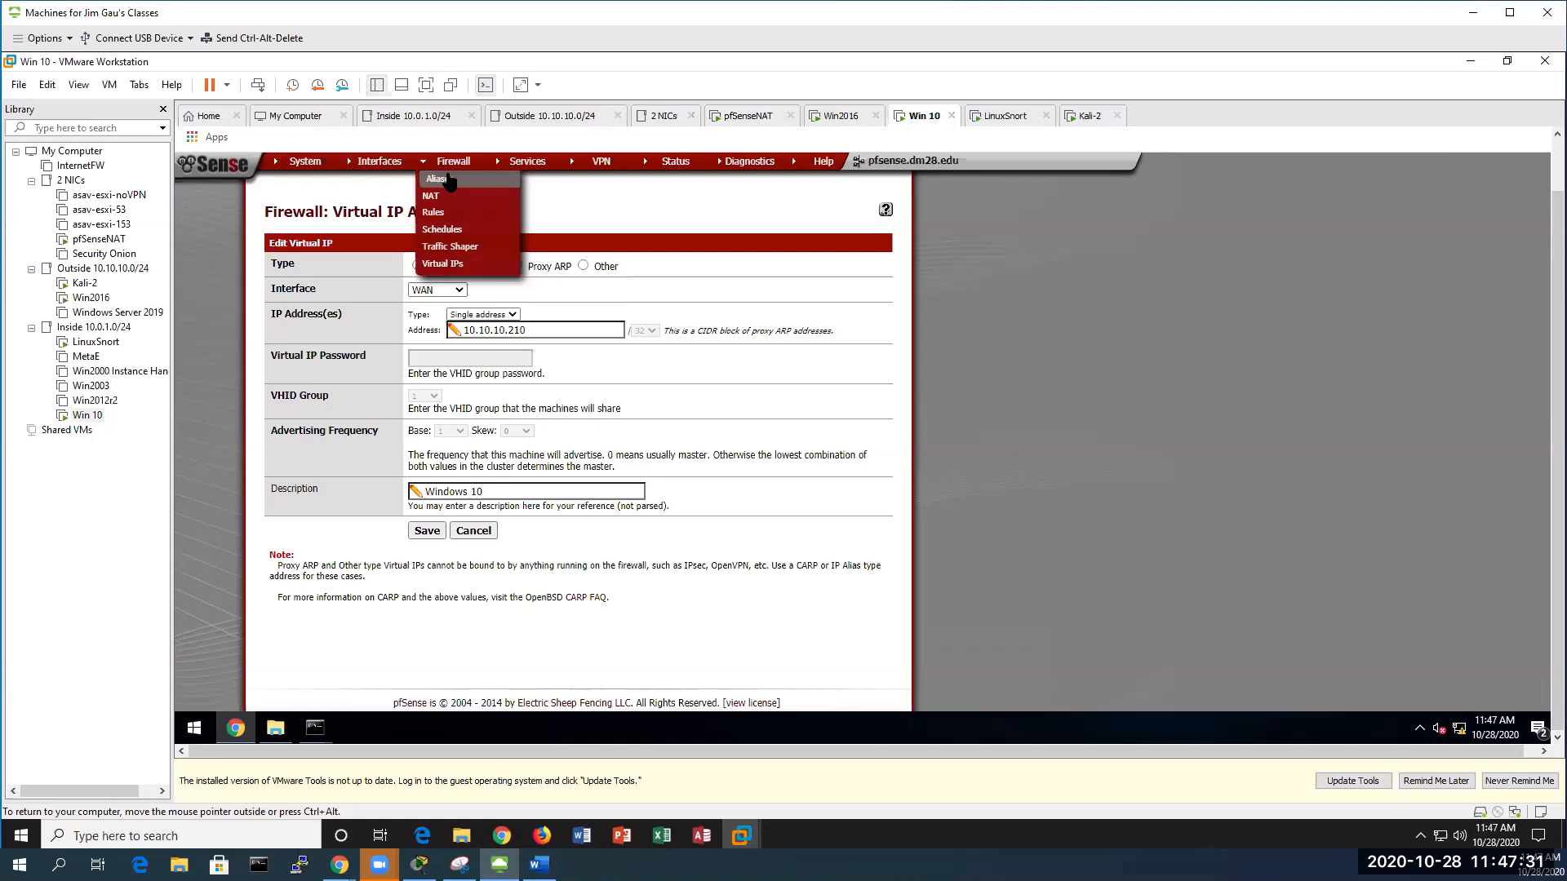
click(449, 181)
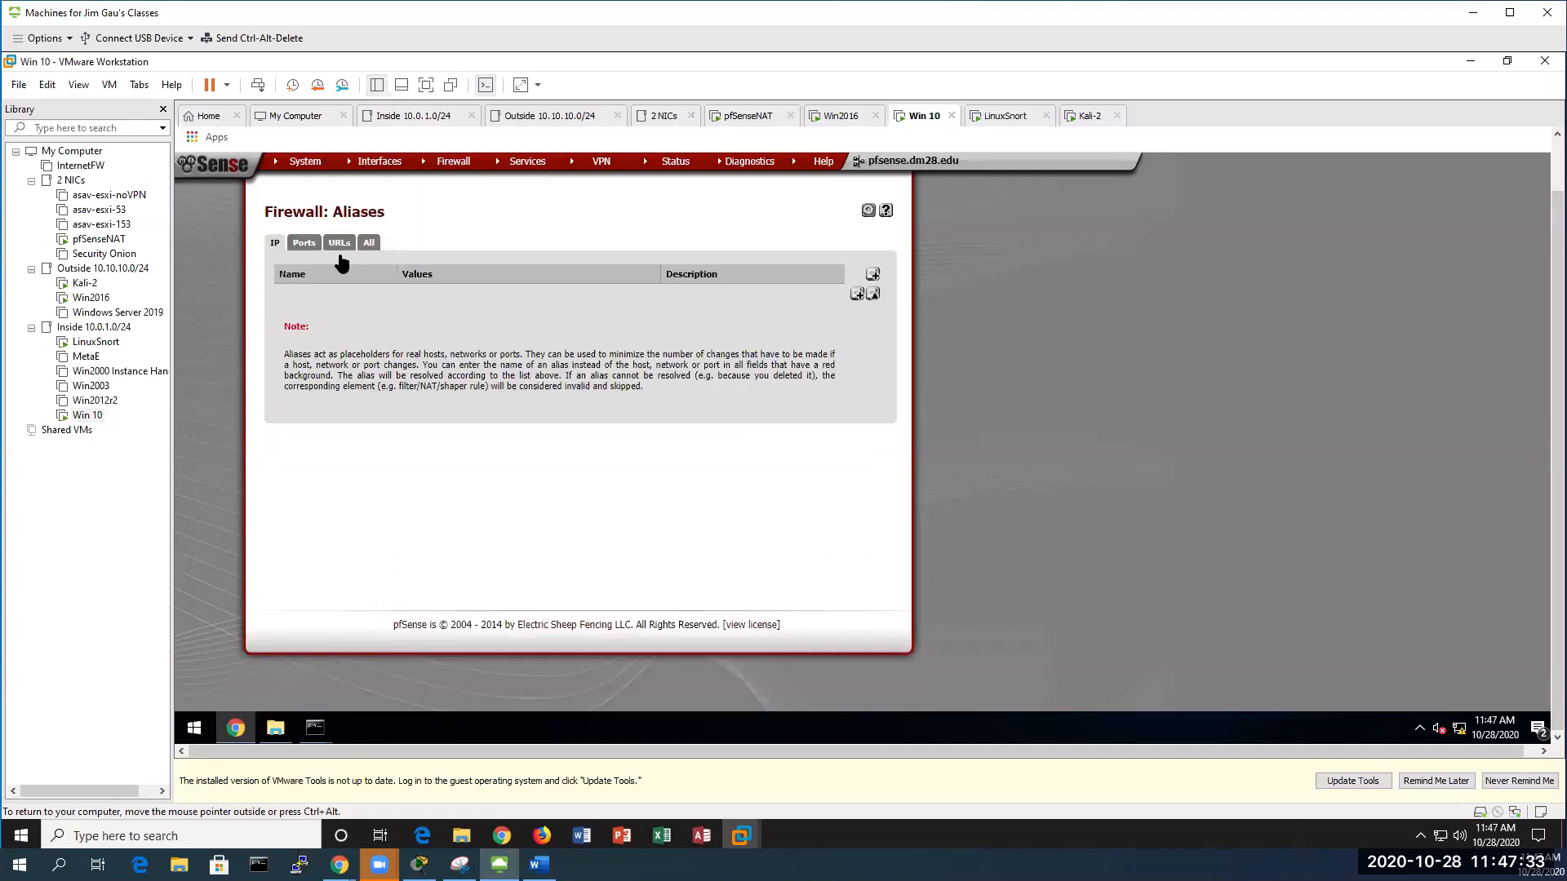
click(856, 295)
click(445, 276)
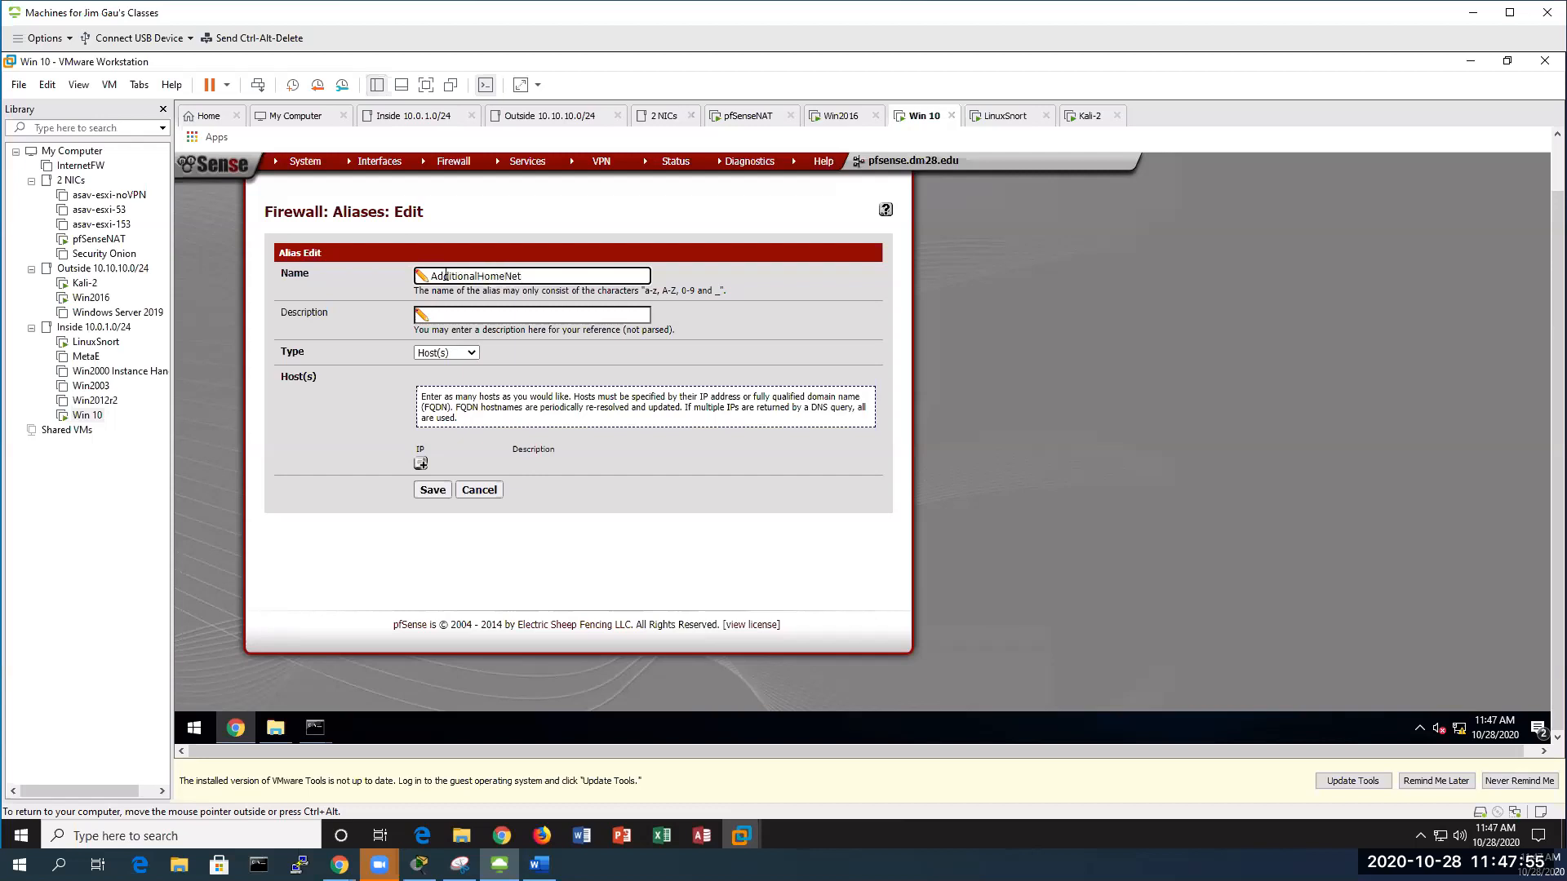
Describe the alias as 'Win 10 and Linux Snort' and add host 10.10.10.210 labelled 'Win 10'
click(468, 318)
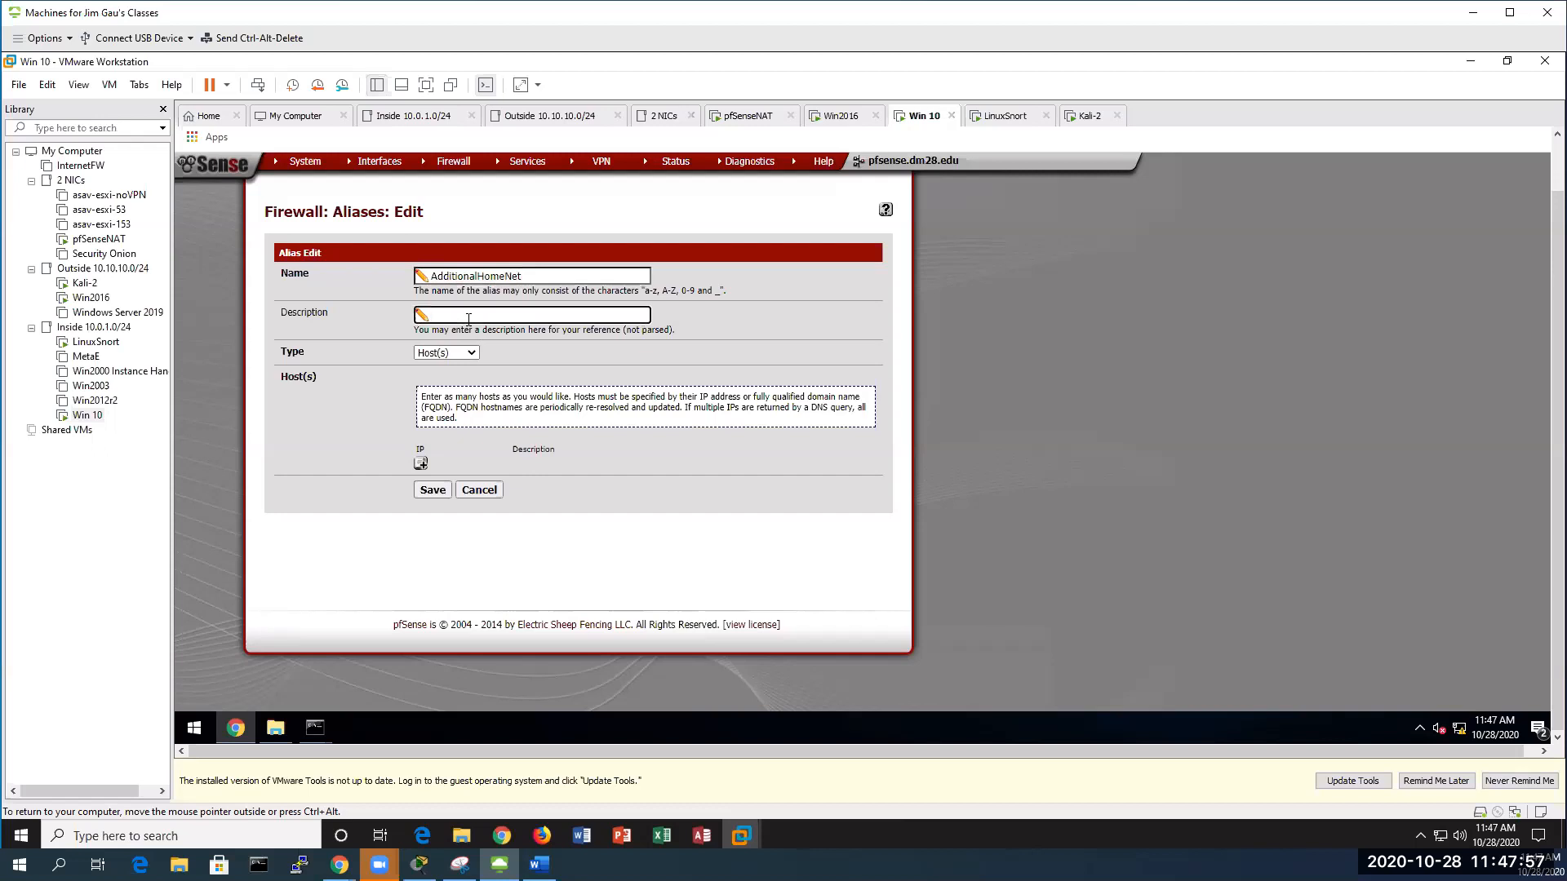
text(Win 10 and Linux Snort)
click(421, 464)
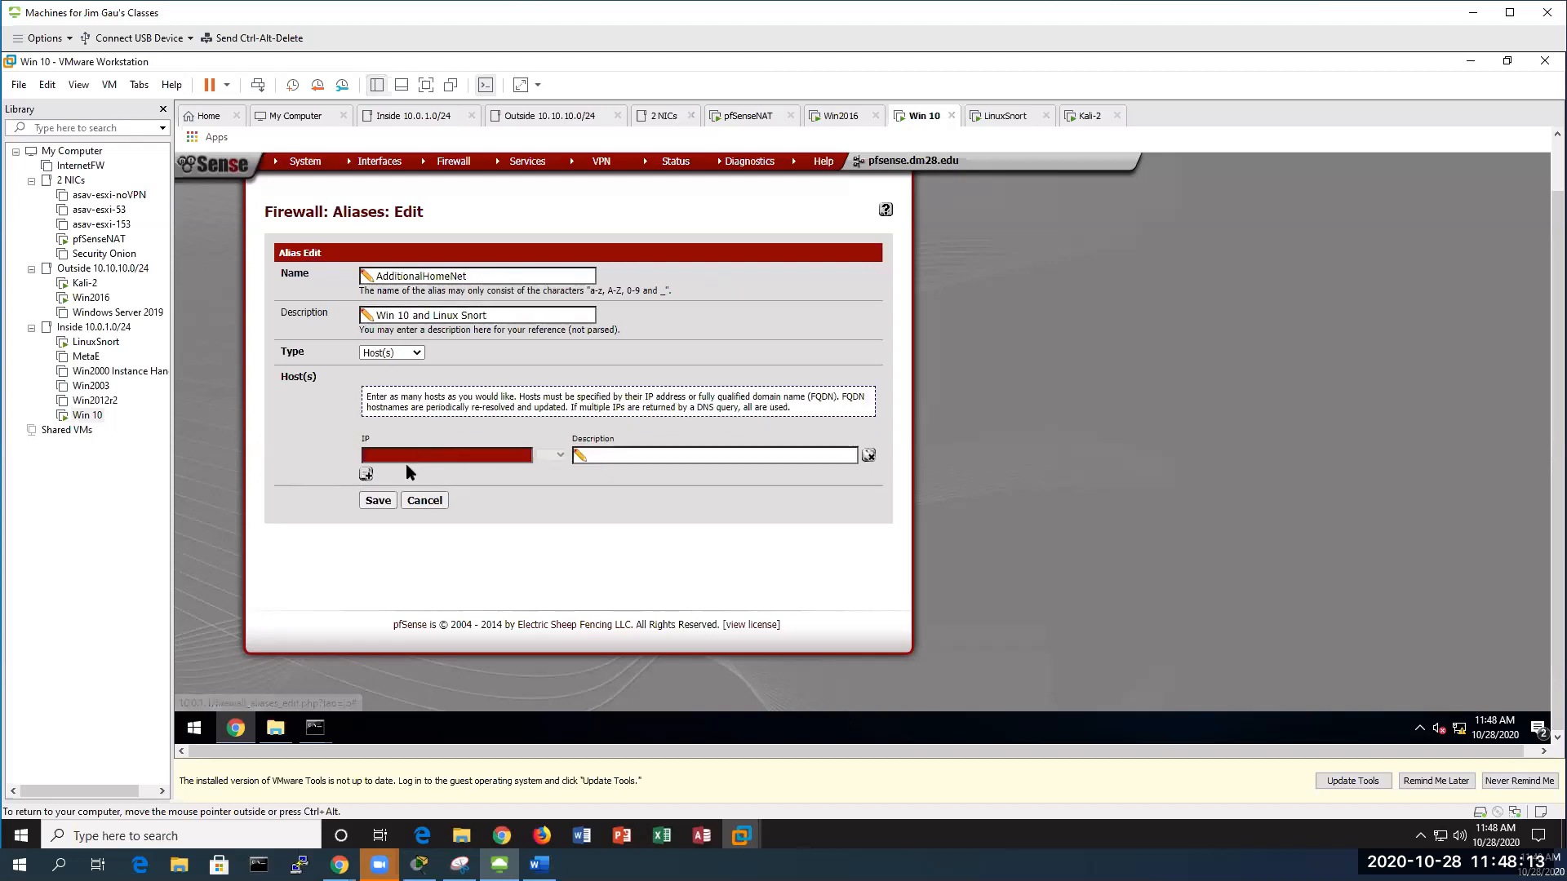
text(10)
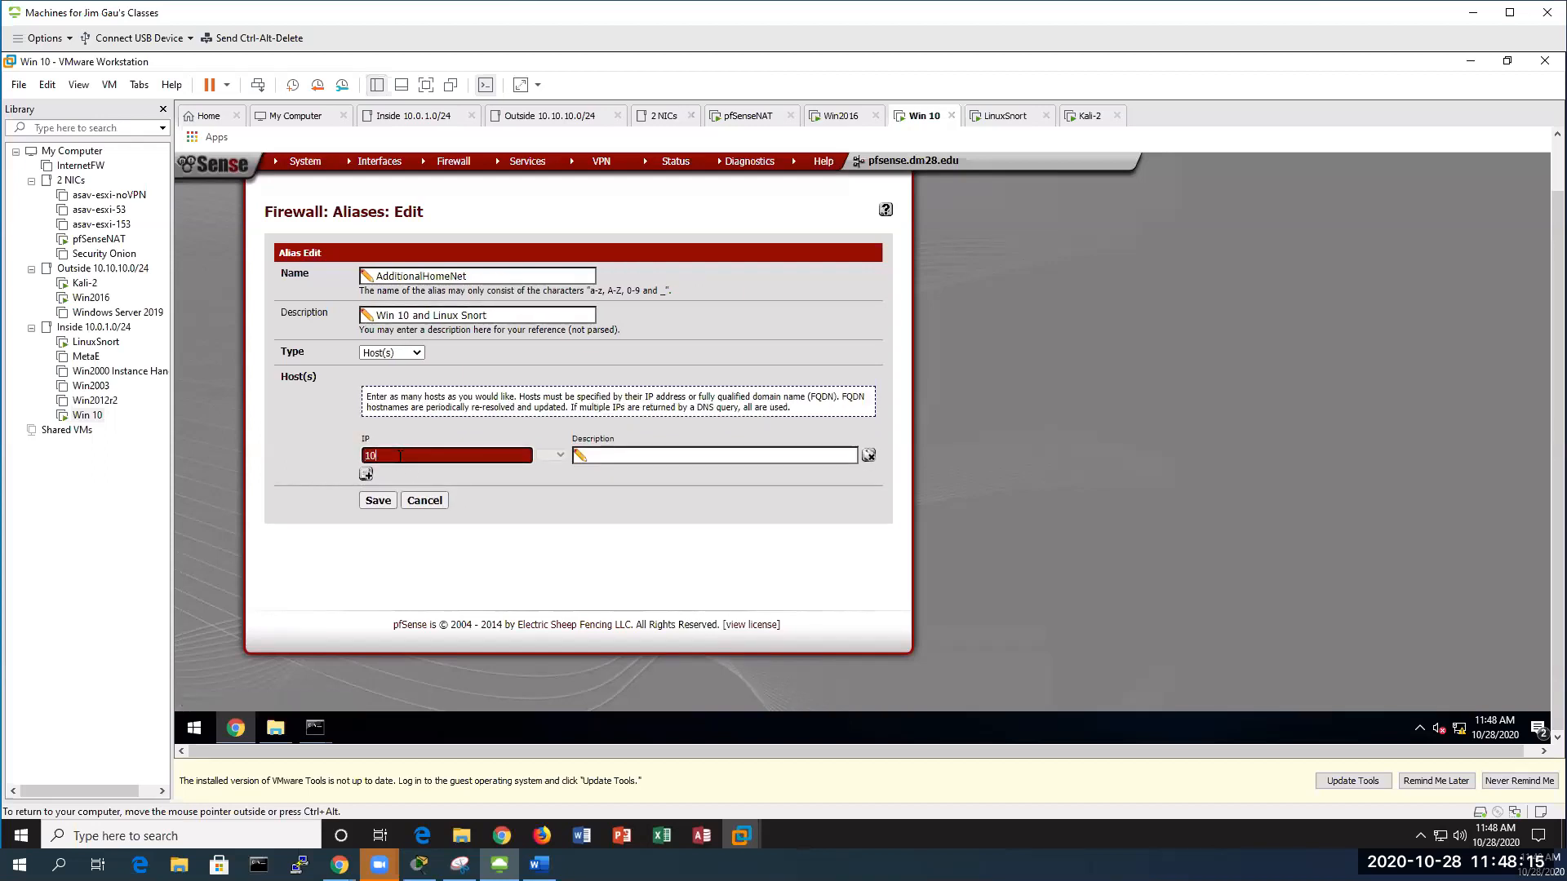
text(.10.10.210)
click(652, 455)
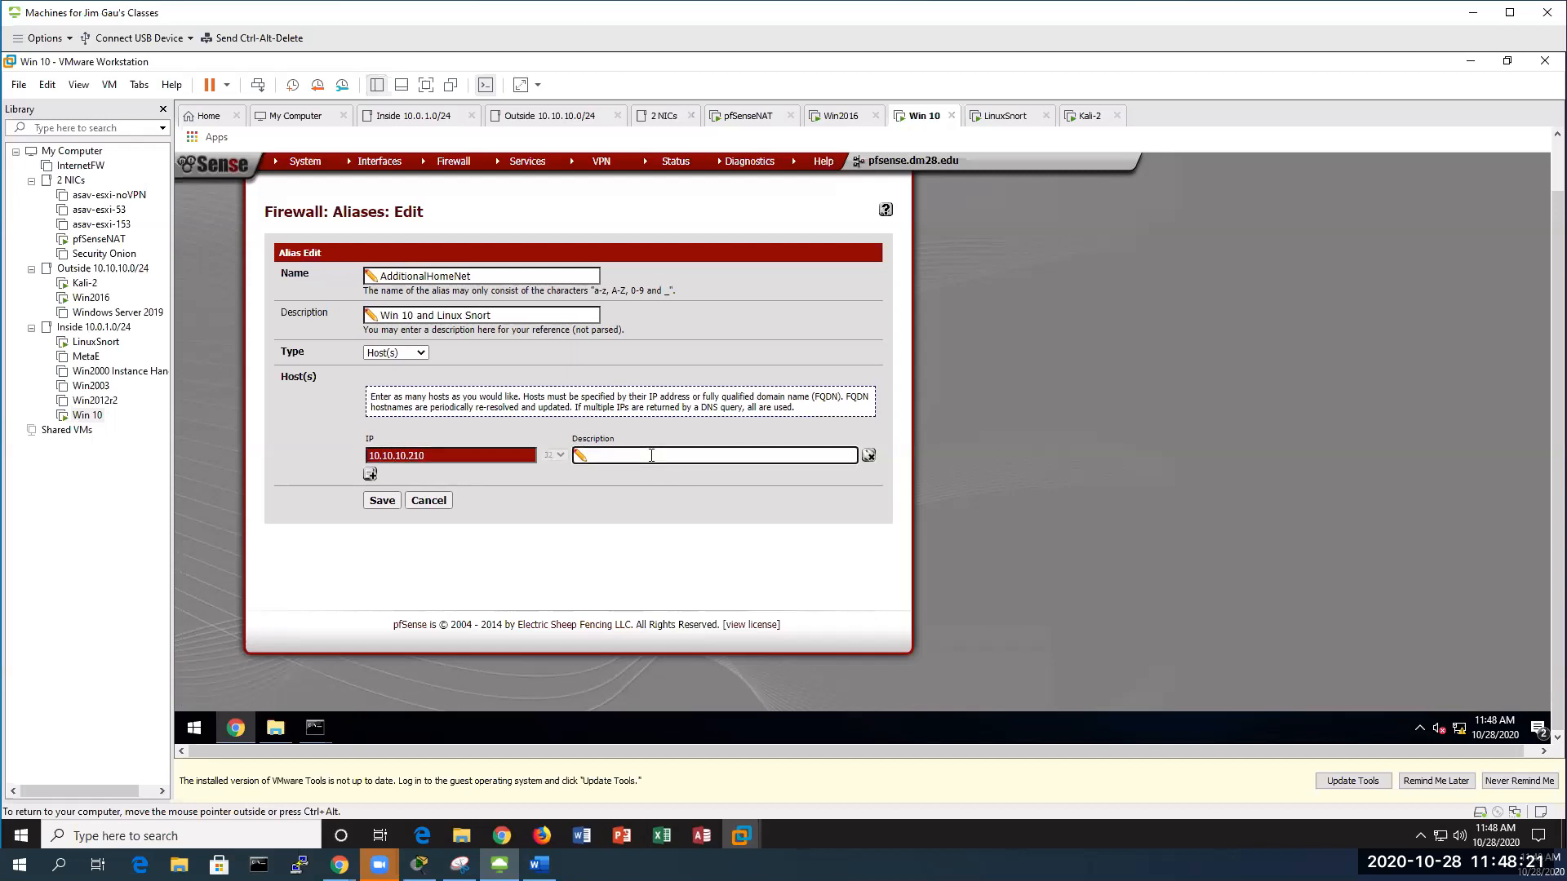
text(WIn)
key(BackSpace)
text(in 10)
Add a second host 10.10.10.4 labelled 'LinuxSnort' and save the alias
click(370, 474)
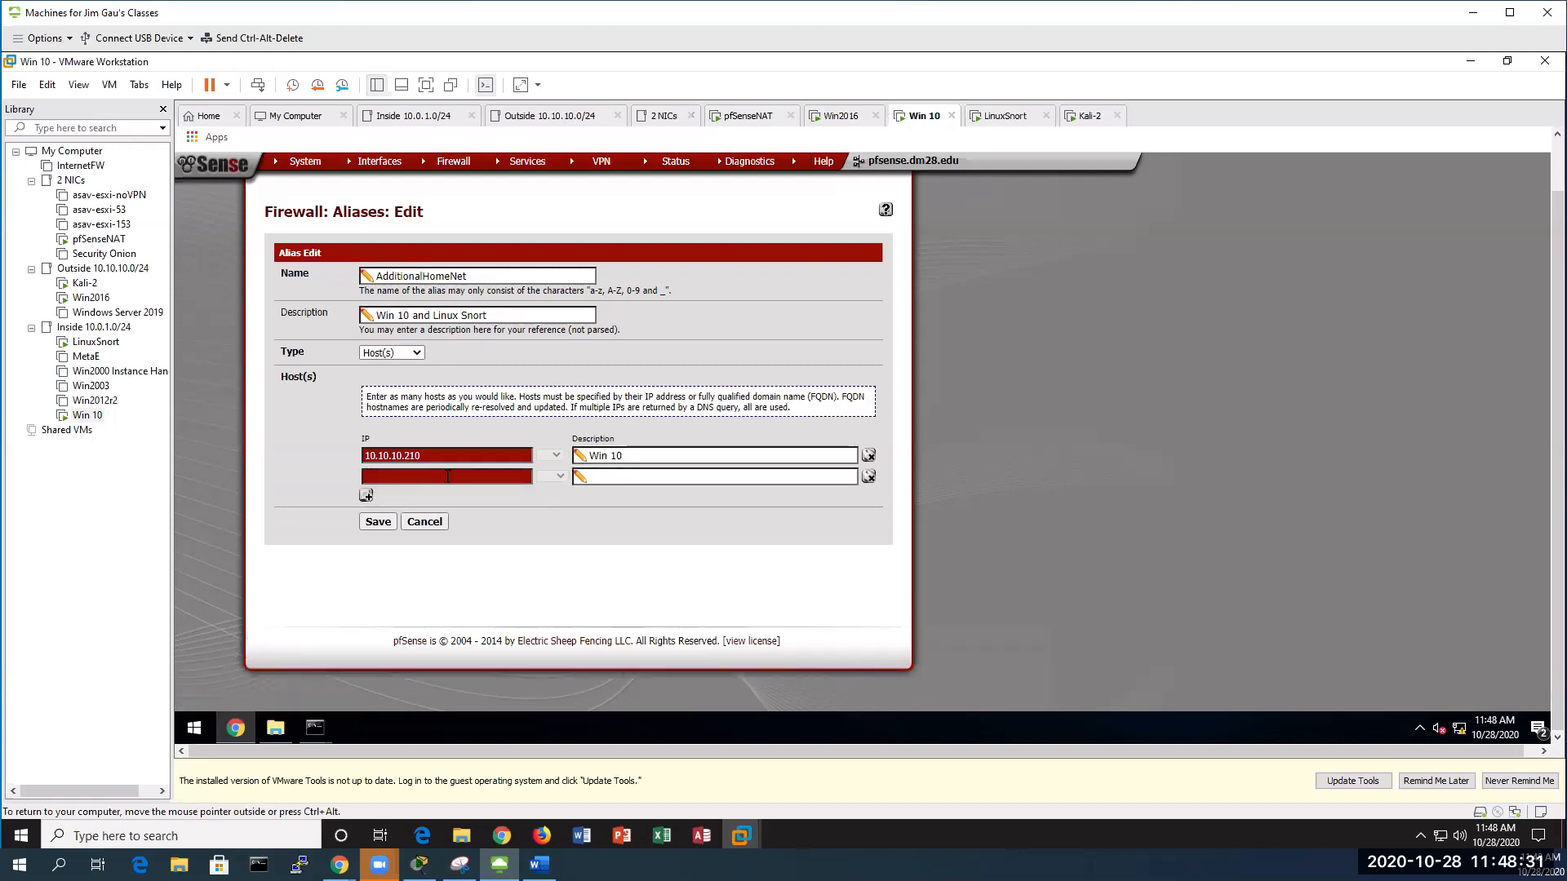
click(417, 480)
text(10.10.10.4)
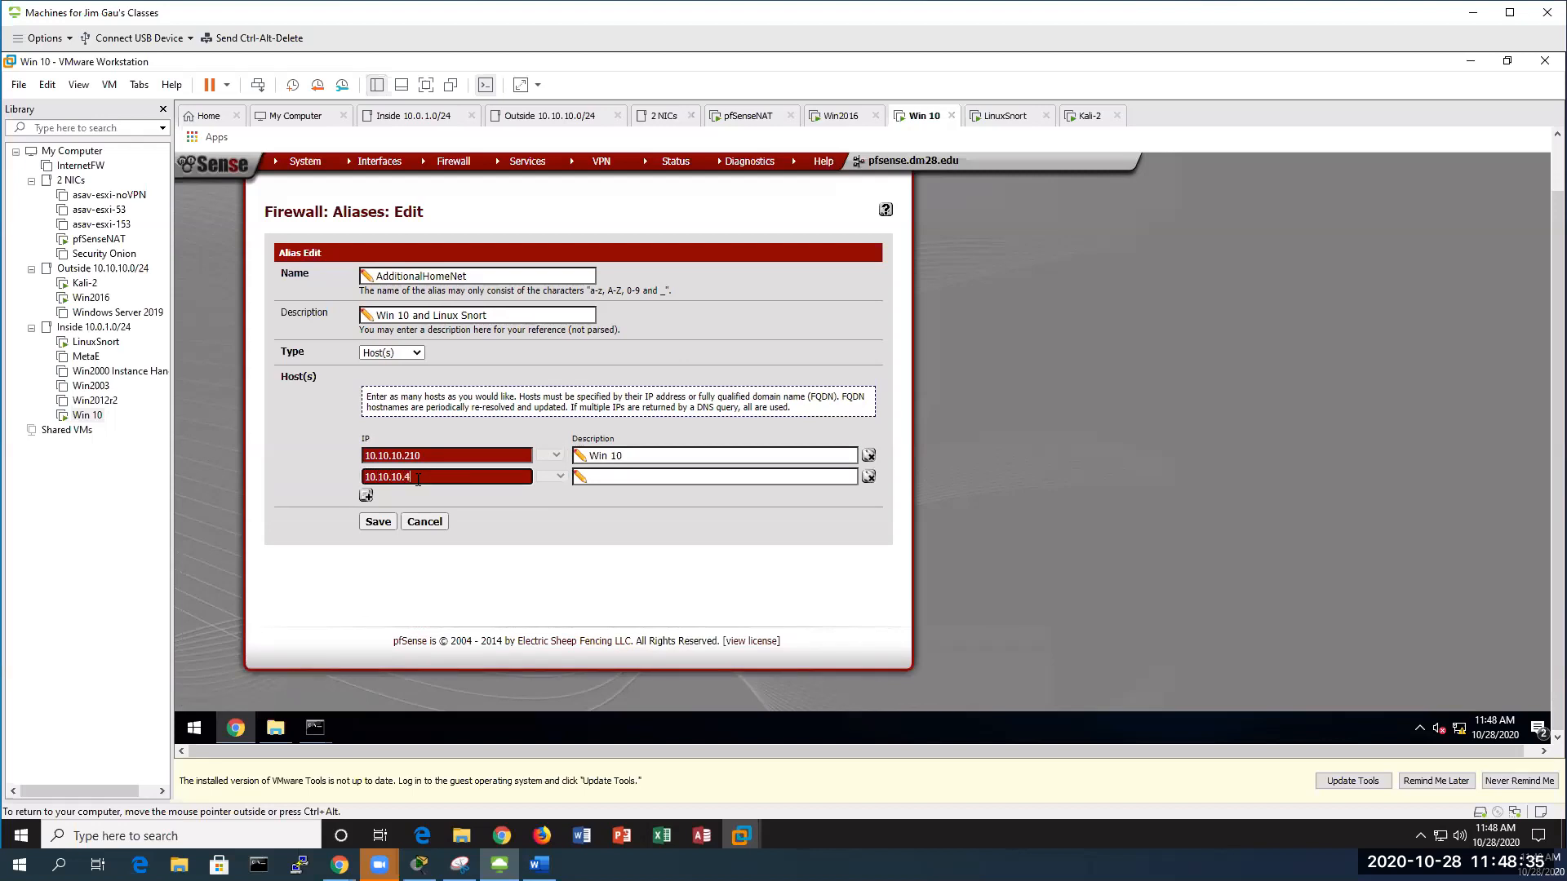
key(Tab)
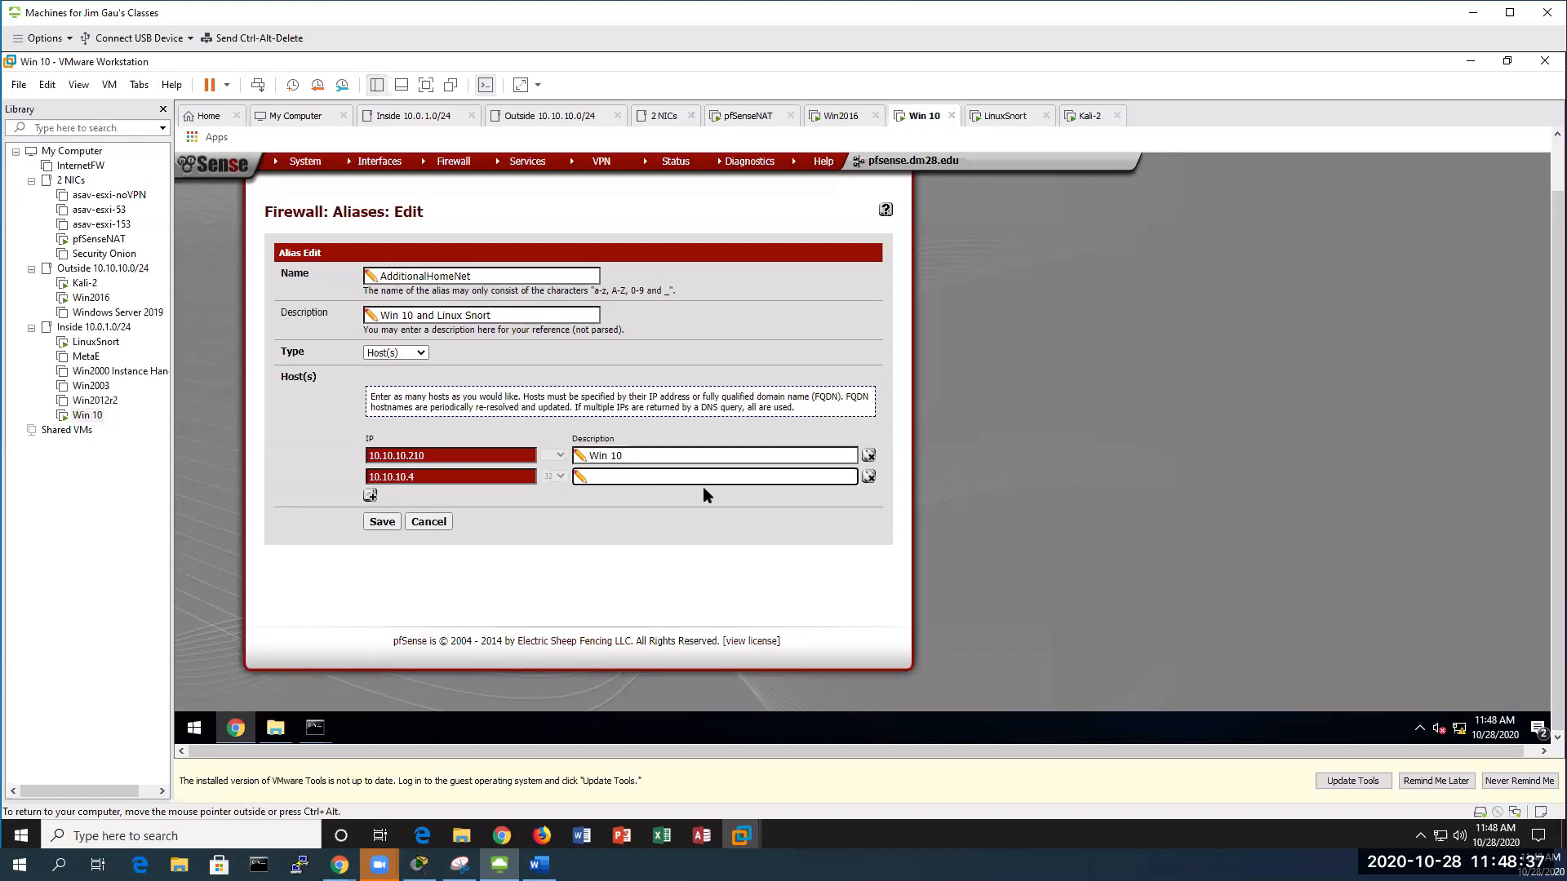
text(Sno)
key(BackSpace)
key(BackSpace)
key(BackSpace)
text(LinuxSnort)
click(388, 524)
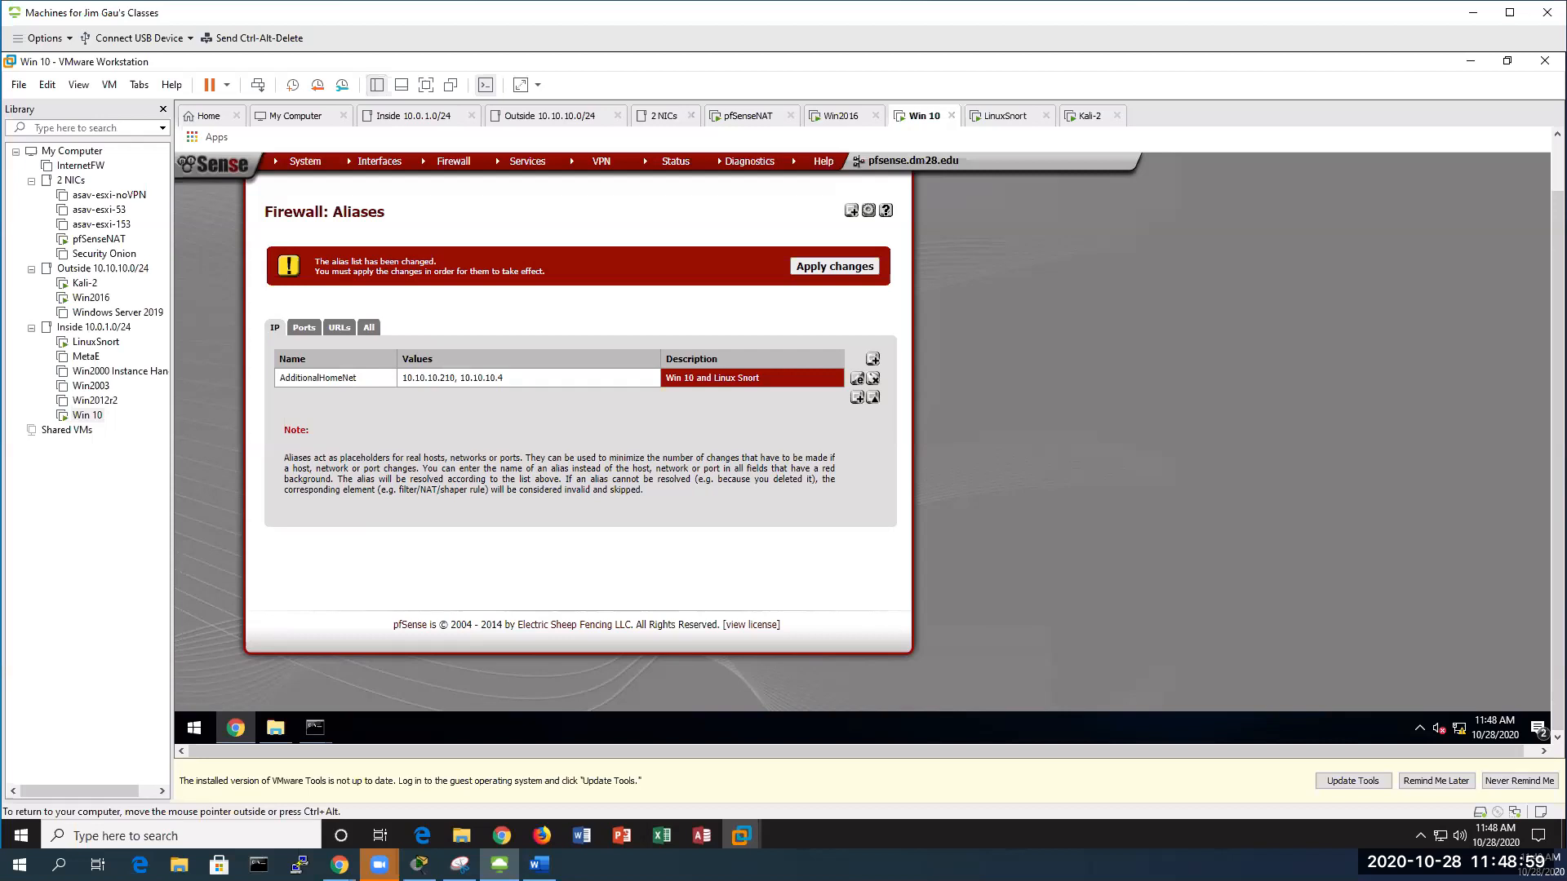
Check the lab guide, then apply the pending AdditionalHomeNet alias changes and dismiss the success message
key(alt+Tab)
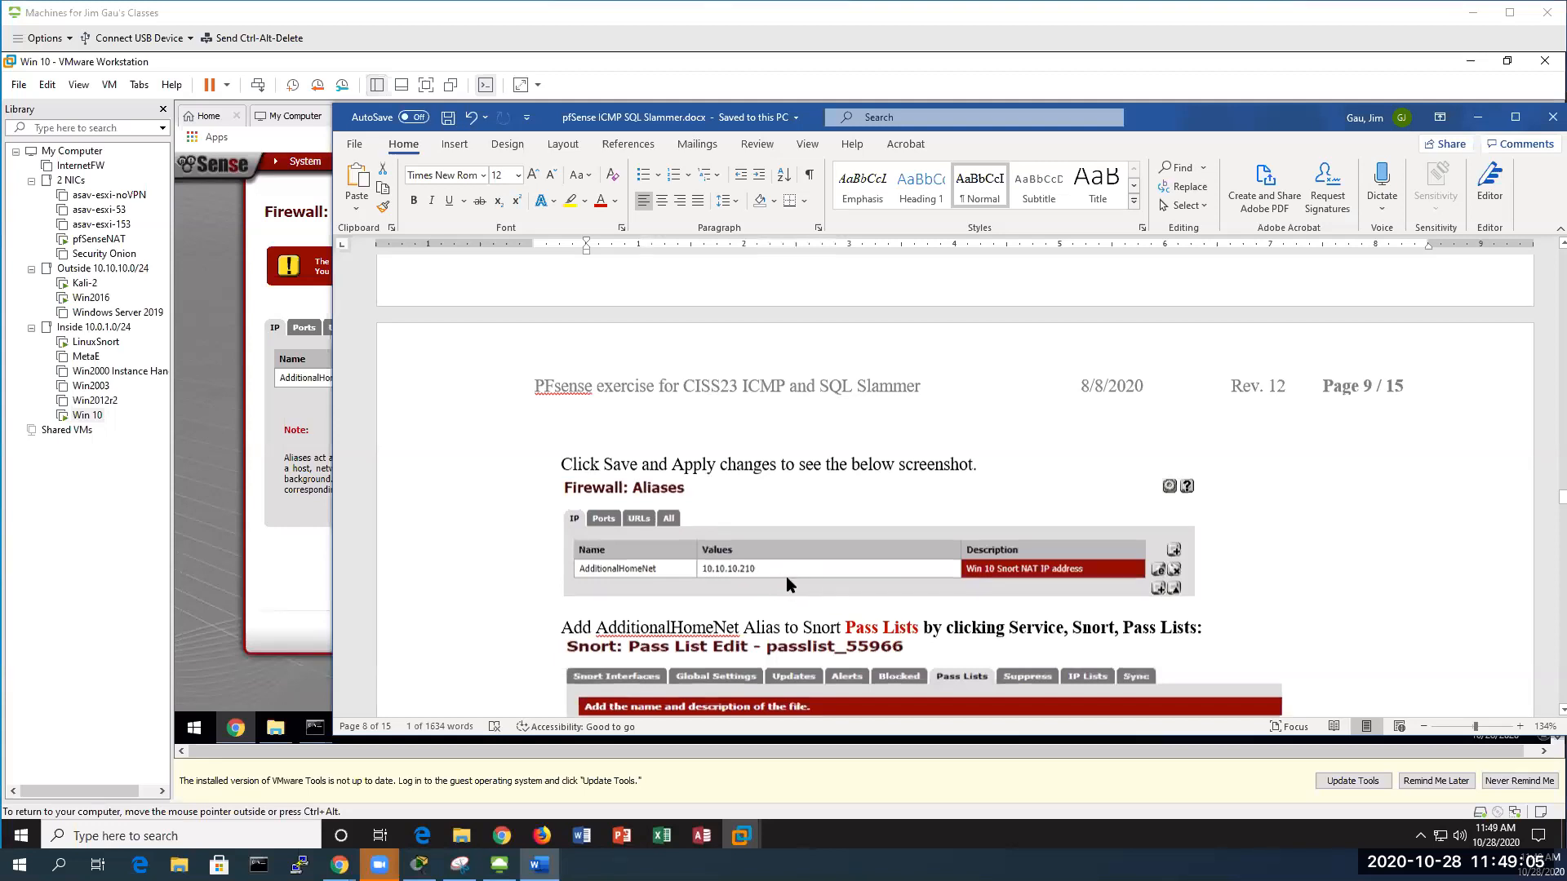
scroll(777, 581, up, 2)
scroll(779, 581, down, 2)
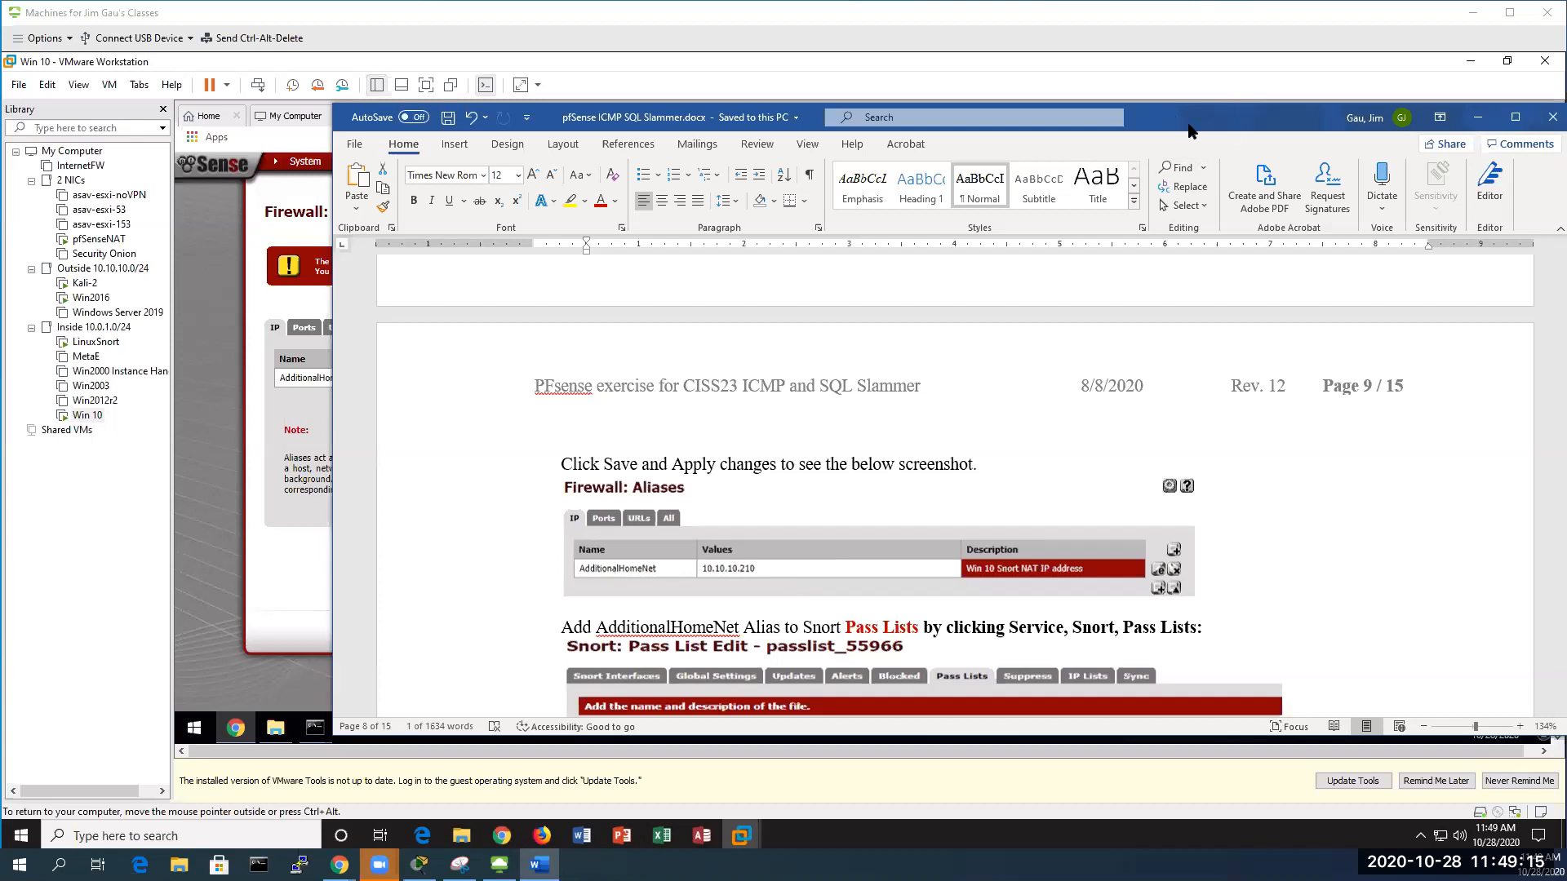
click(1478, 118)
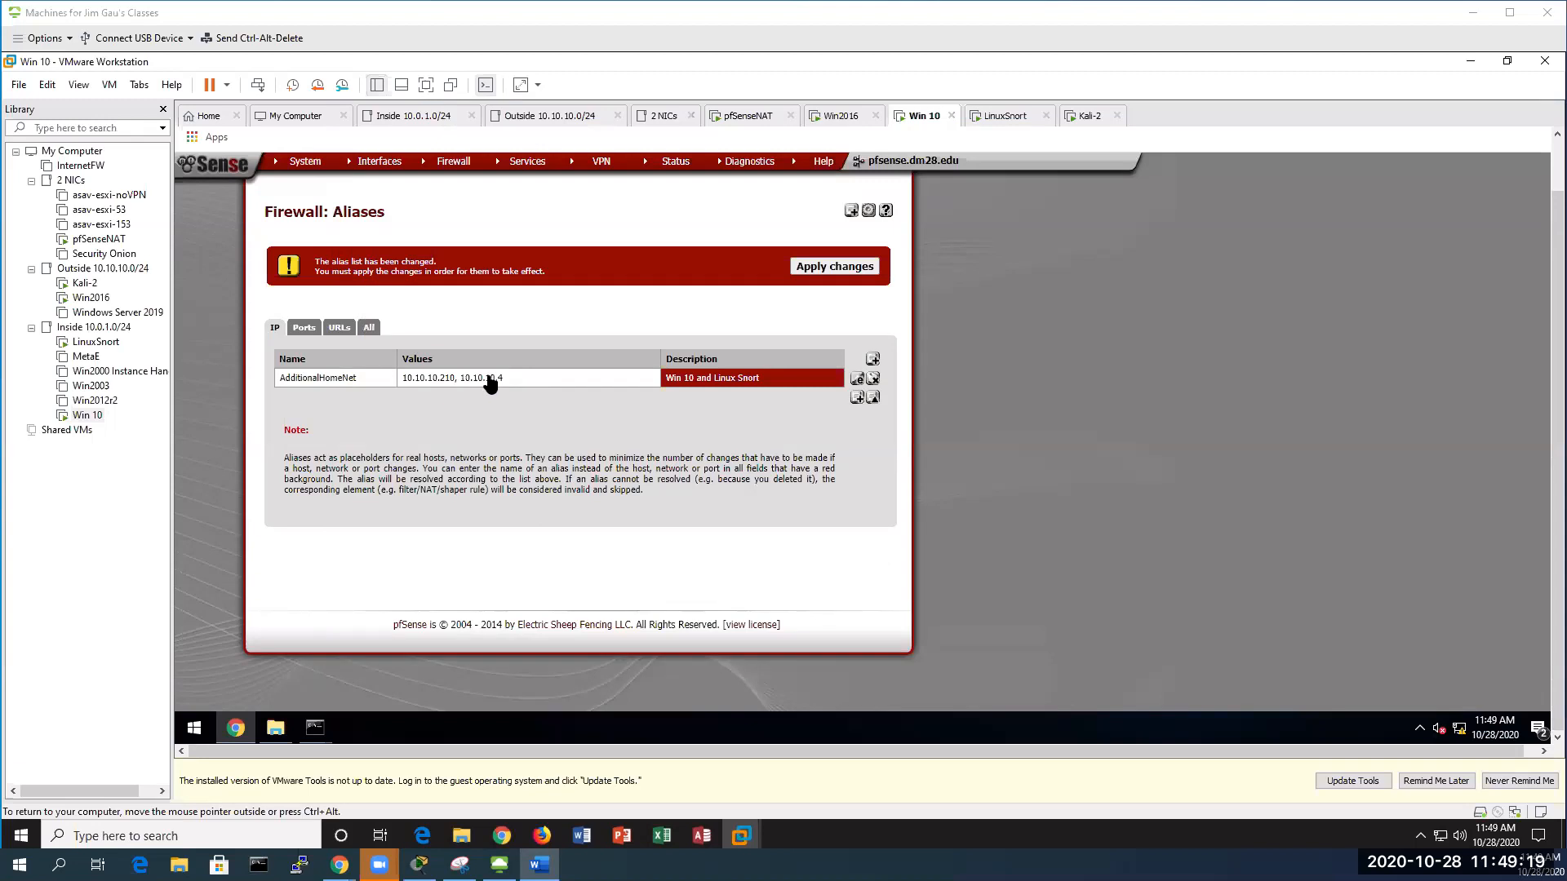
click(822, 268)
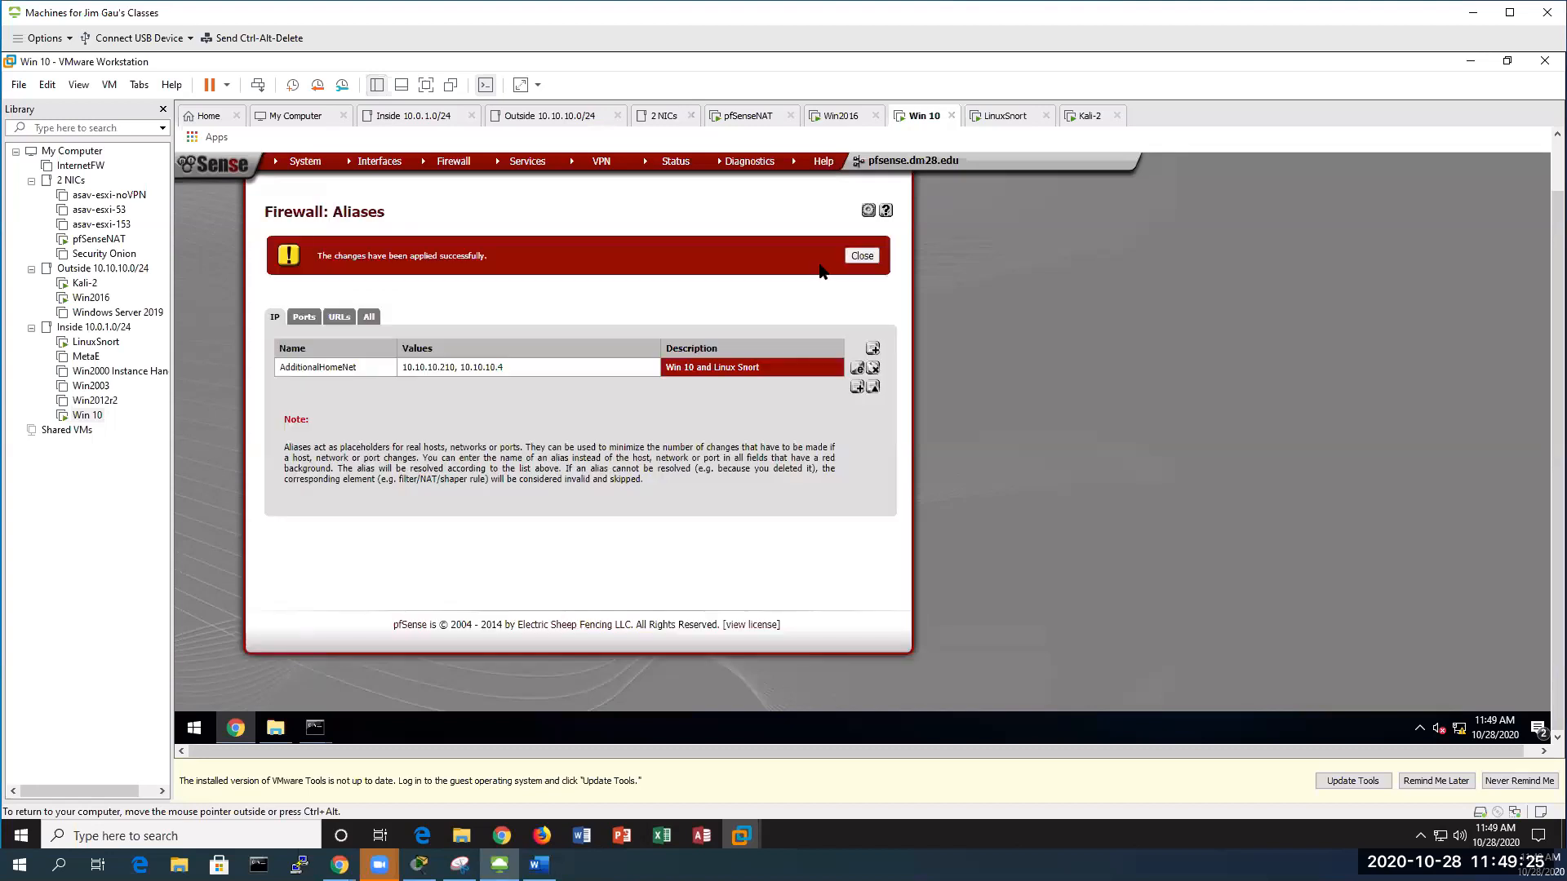
click(861, 254)
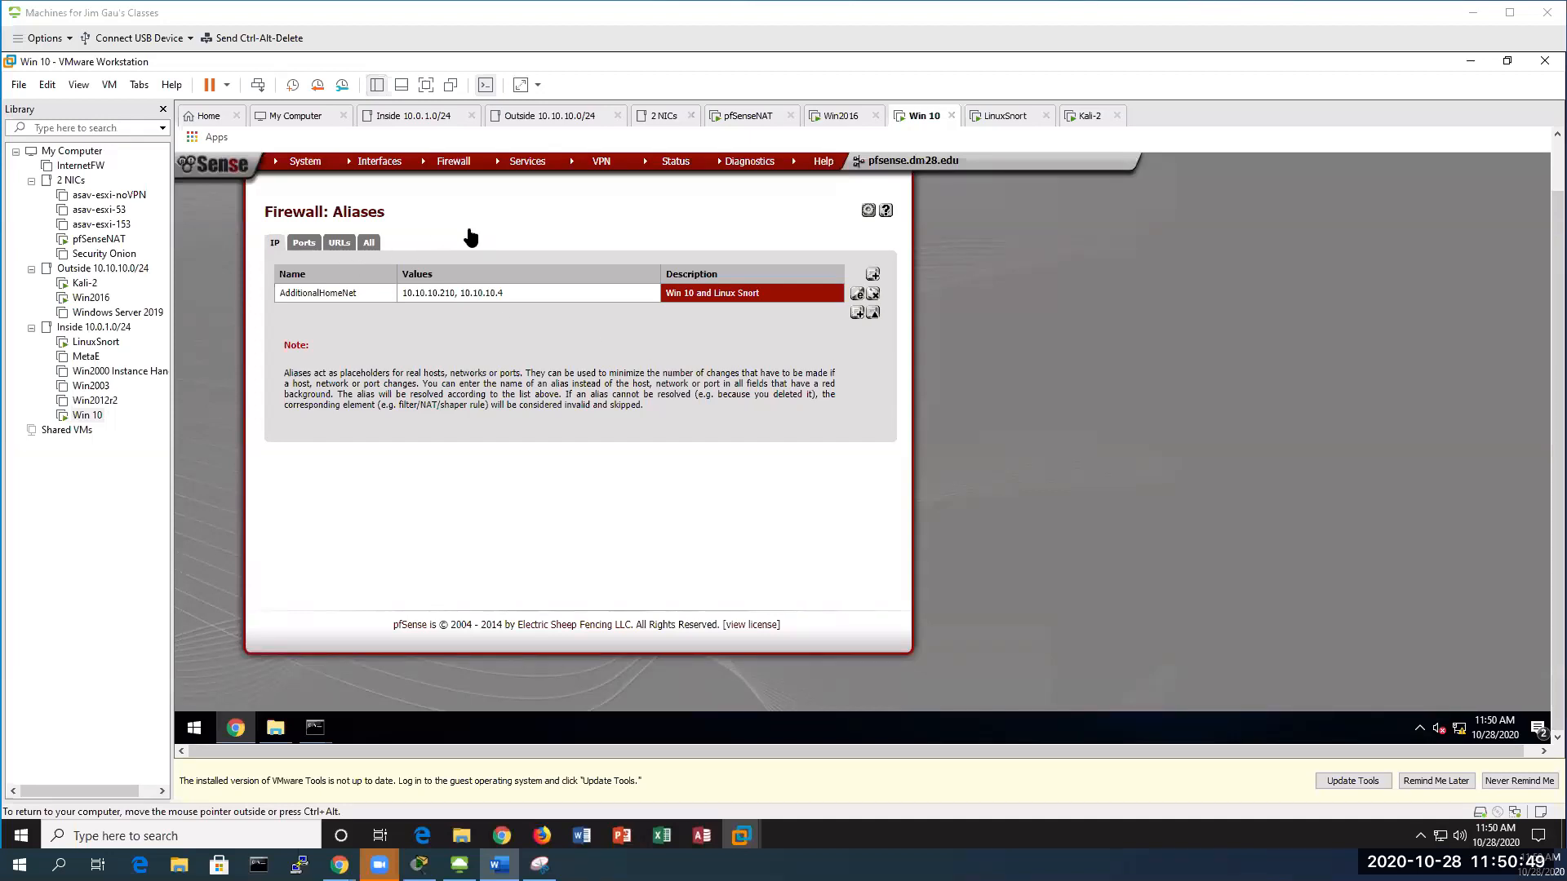
Start a new pass list named PassListAdditionalHomeNet on Snort's WAN interface and show its alias choices
click(529, 168)
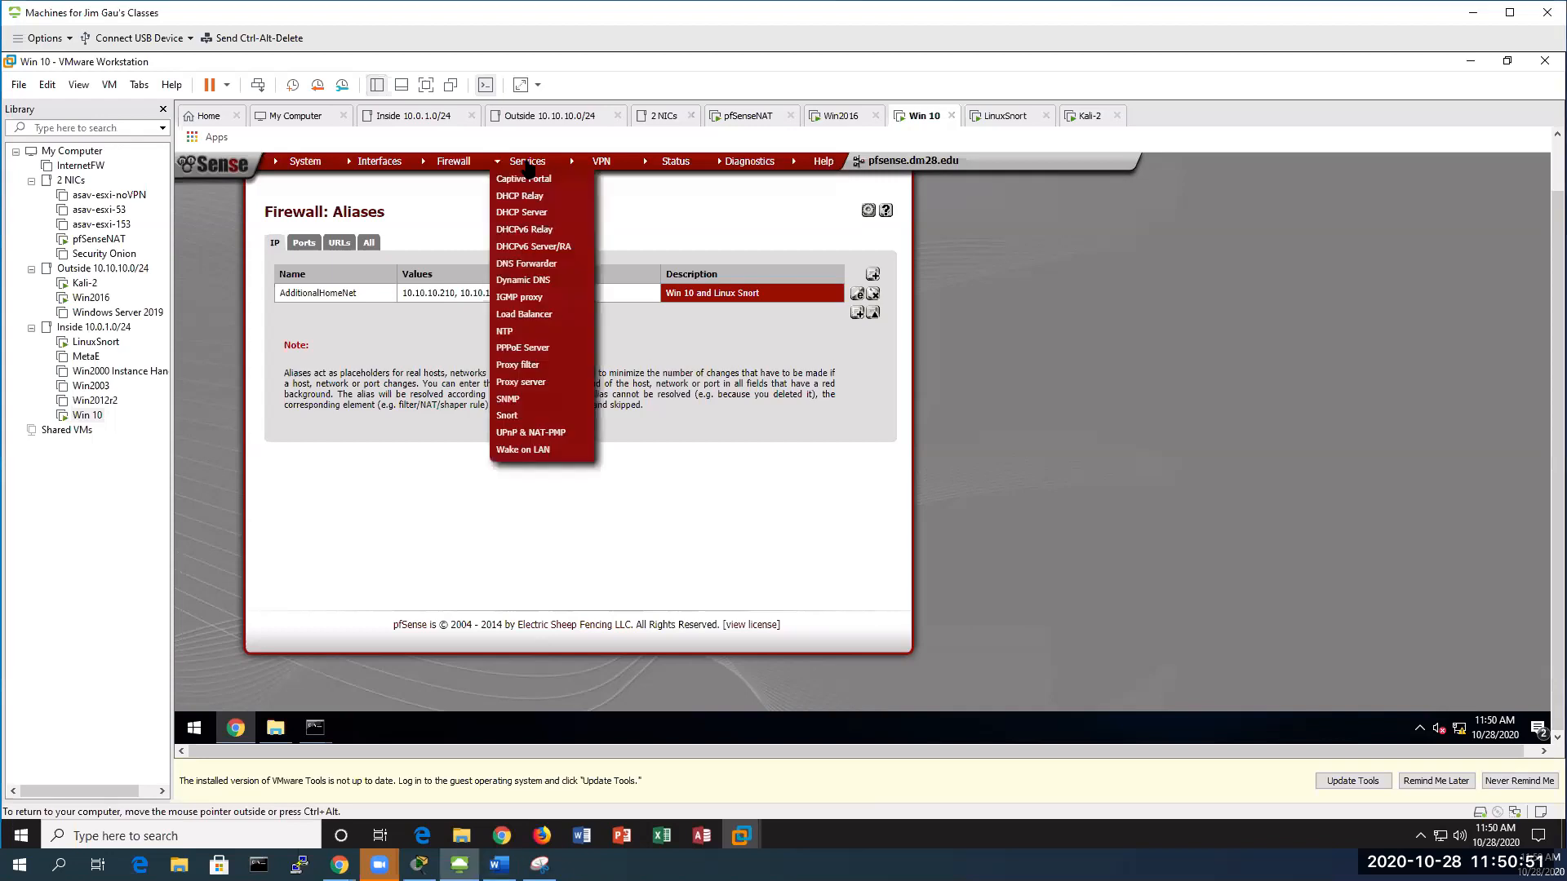
click(522, 416)
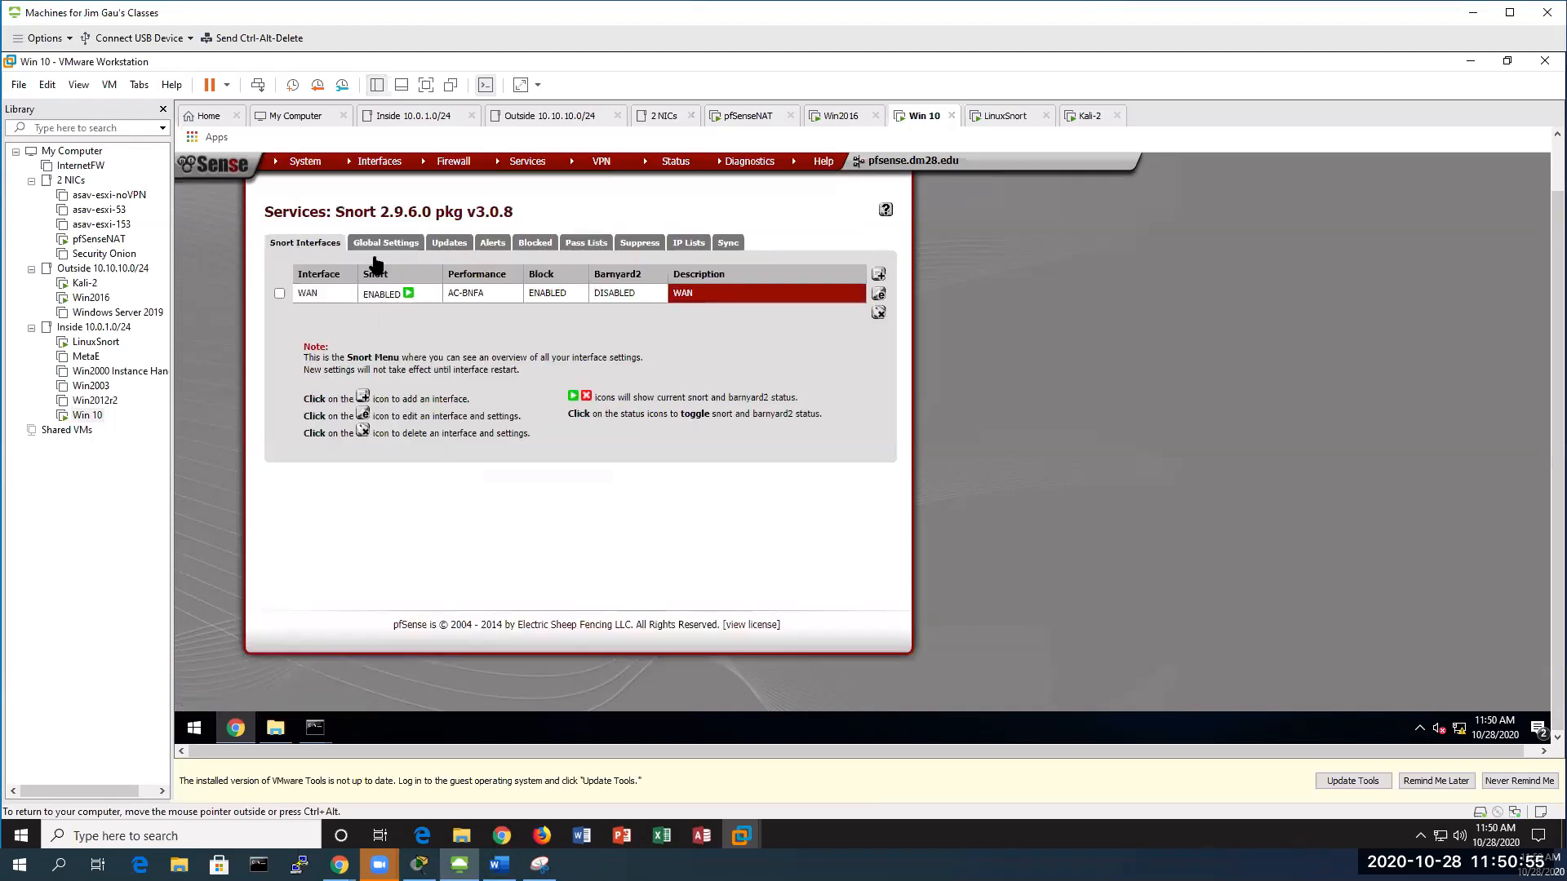
click(878, 294)
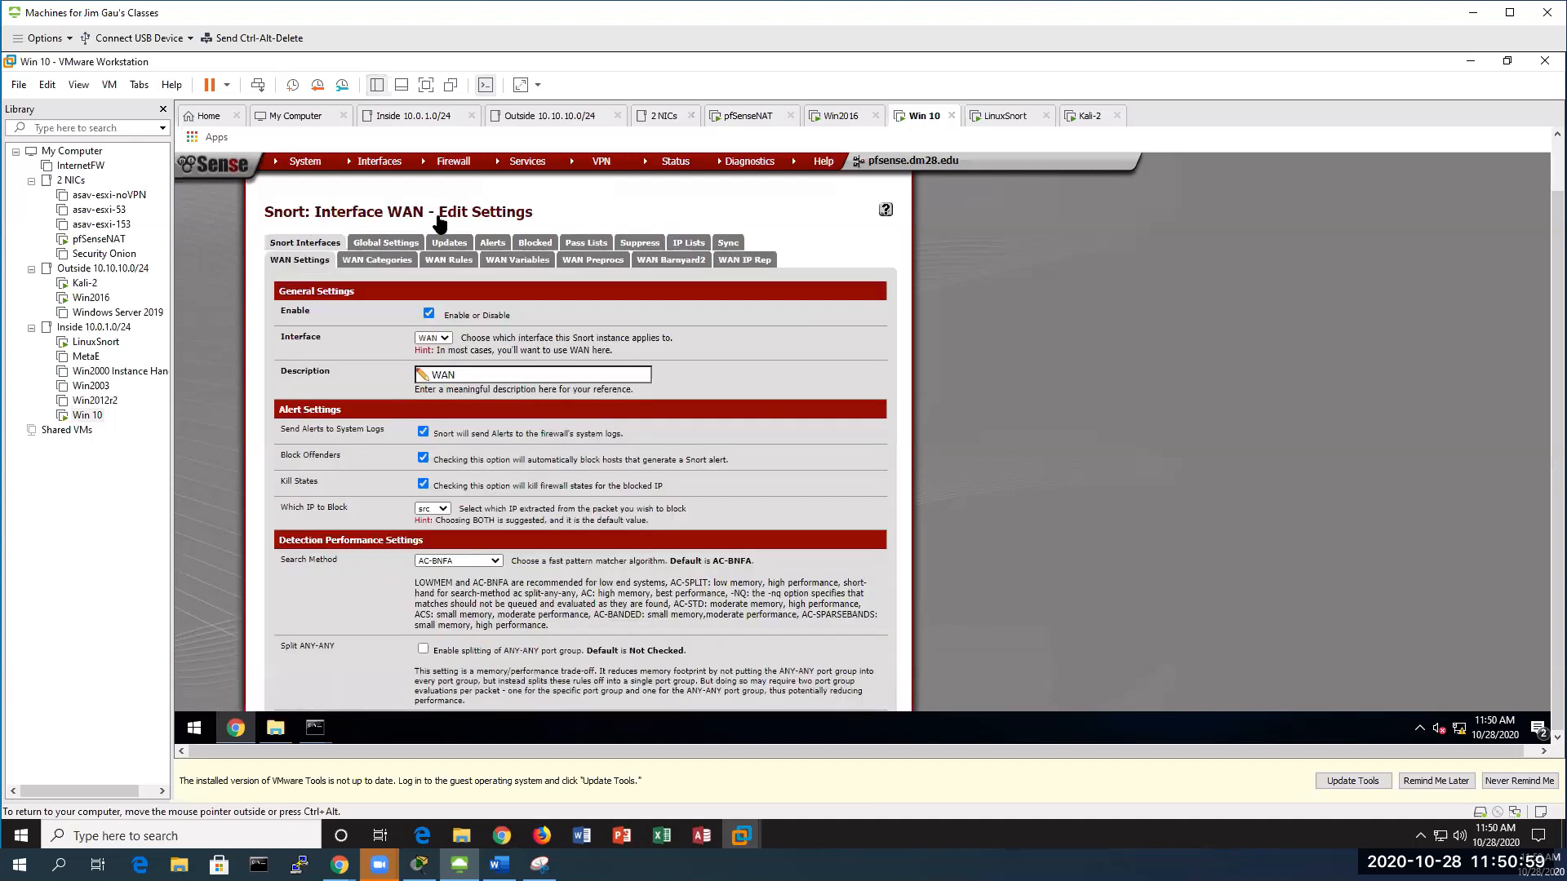
click(588, 243)
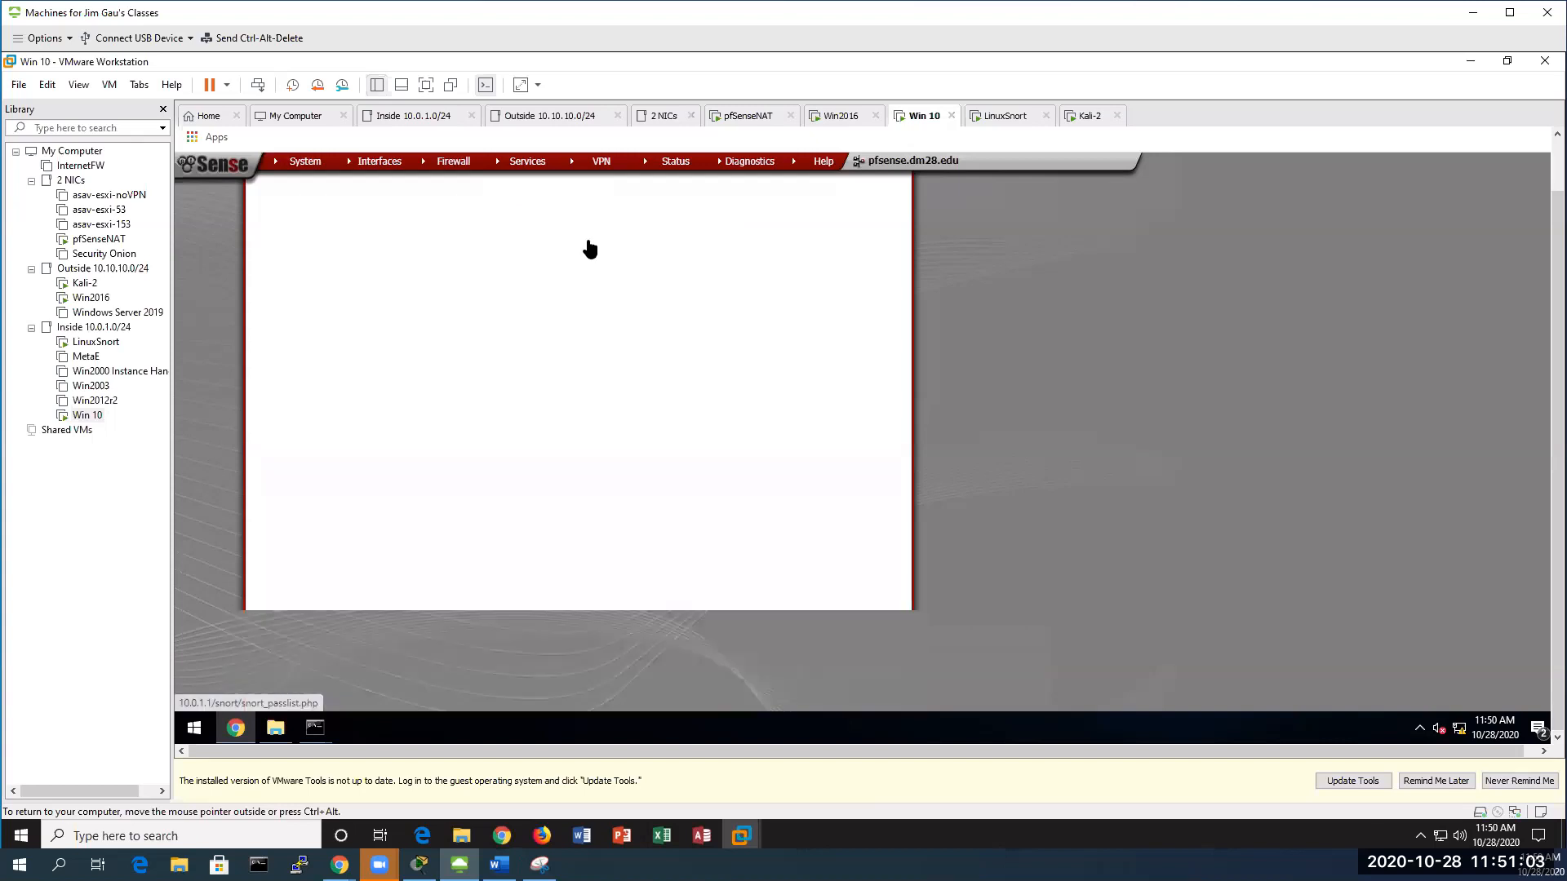
click(871, 295)
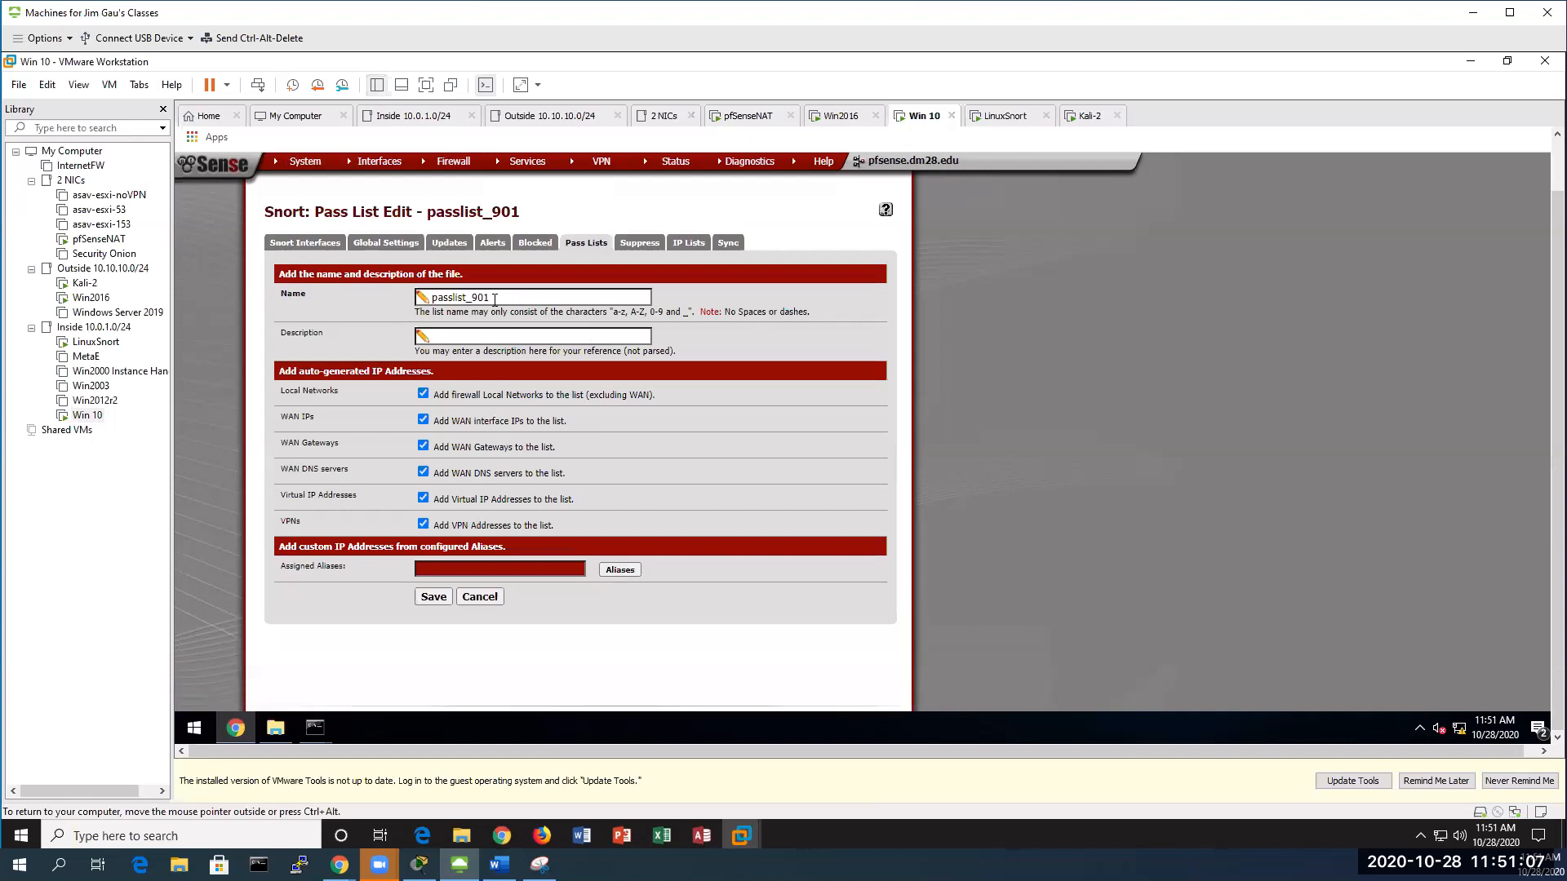
drag(512, 299, 376, 296)
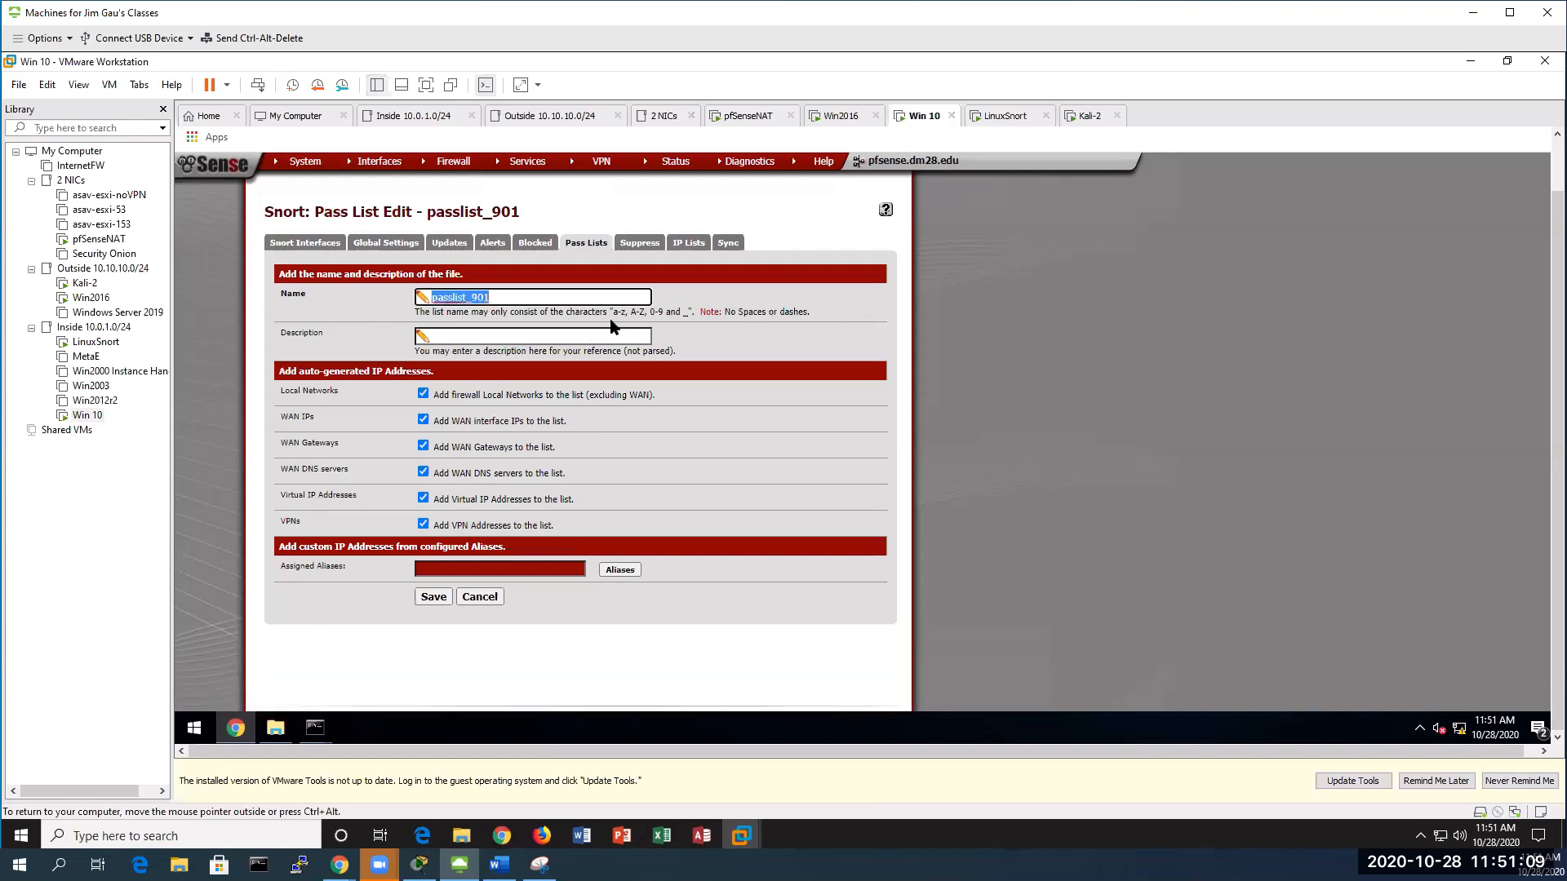
text(PassListAdditionalHomeNet)
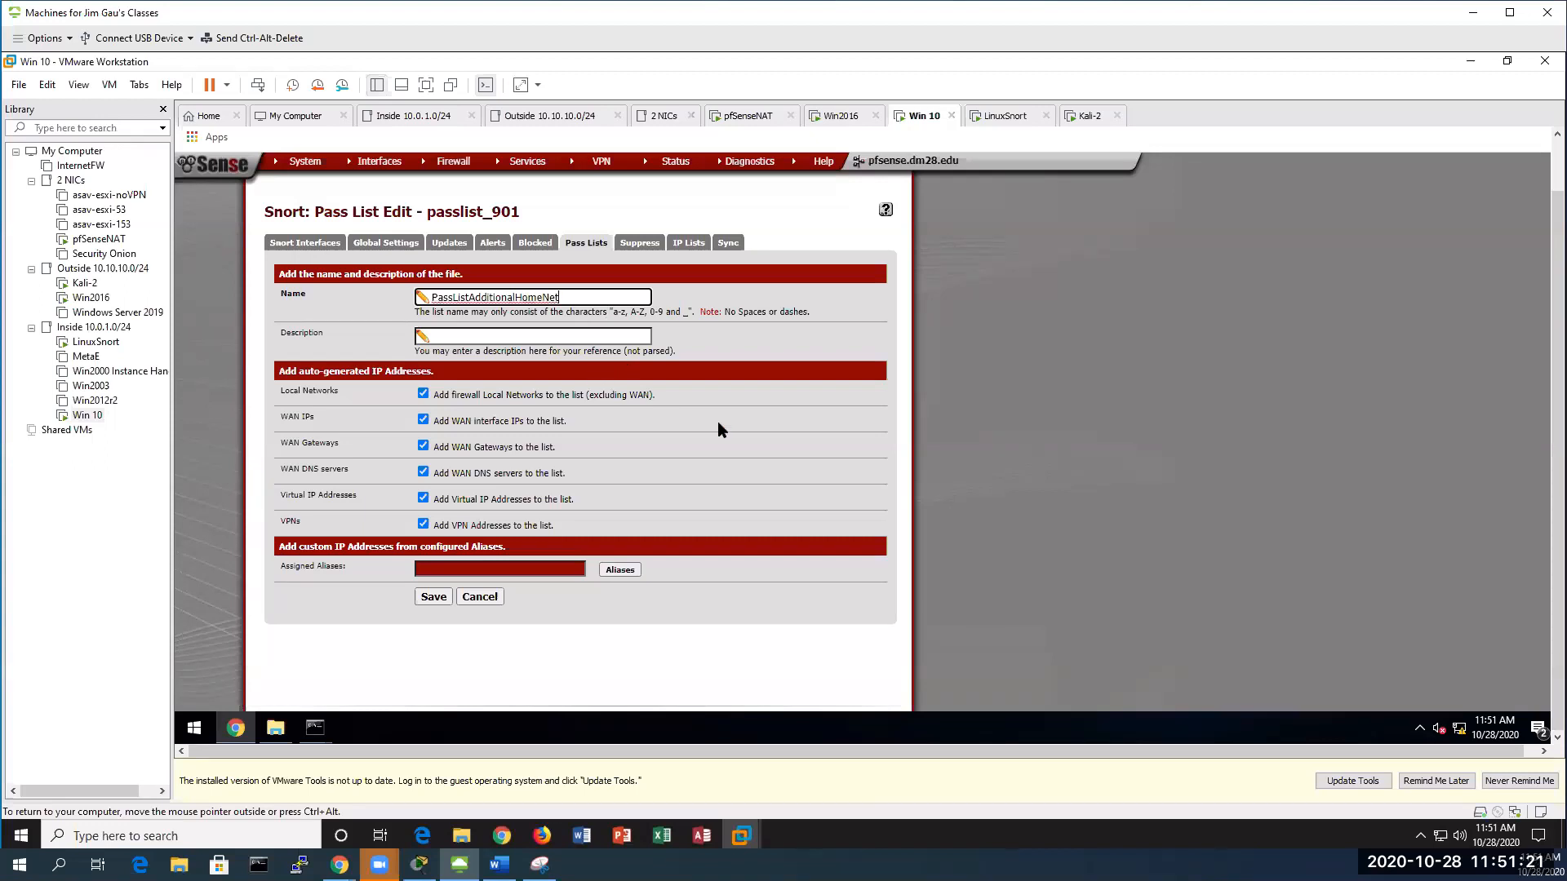
click(617, 570)
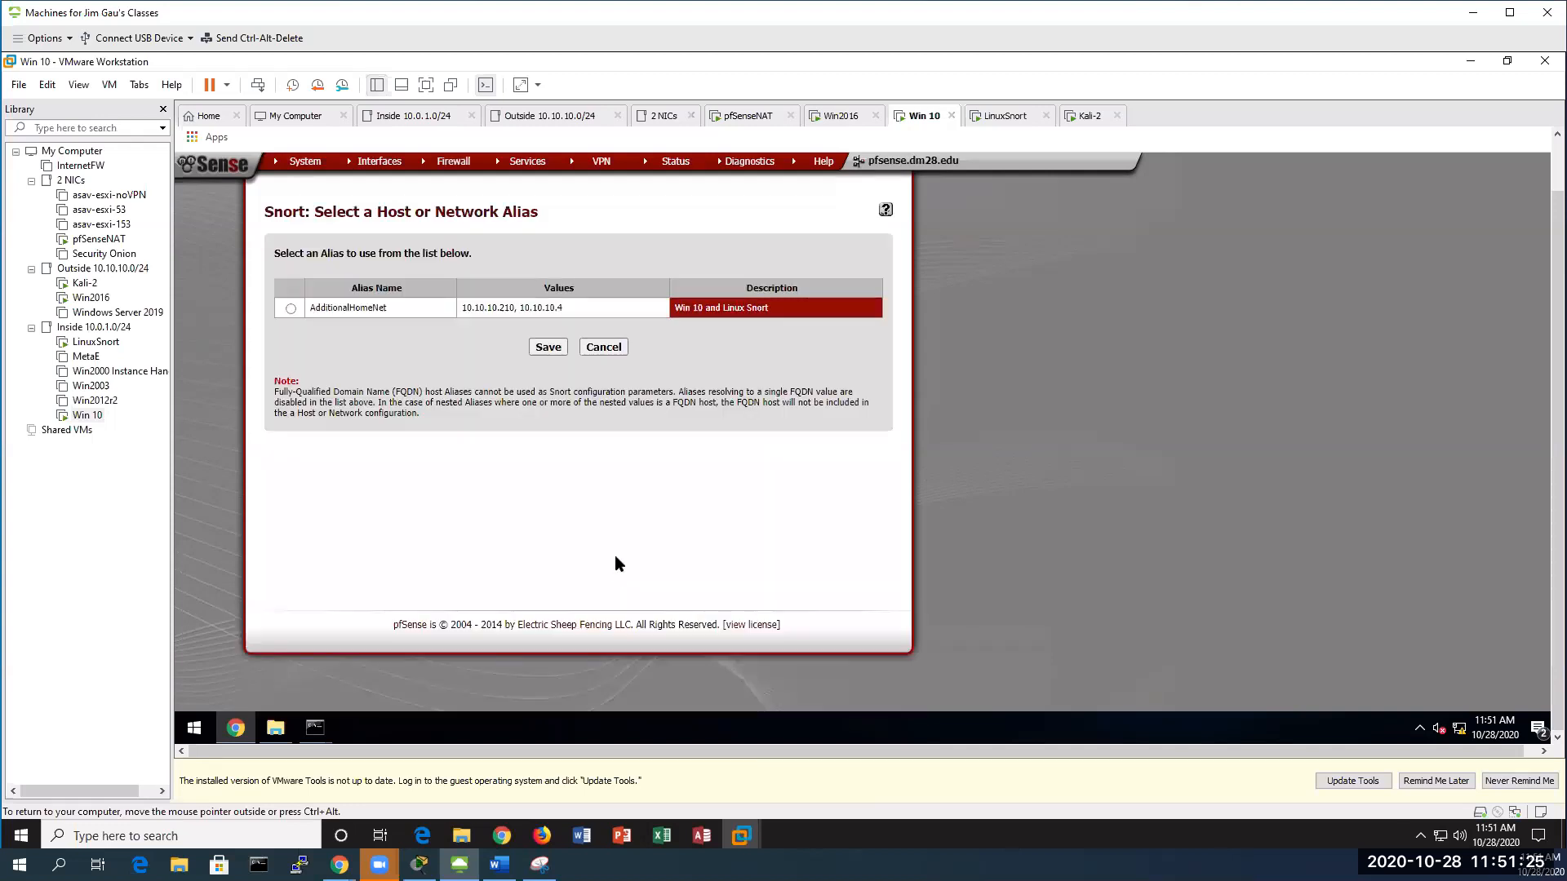
Assign the AdditionalHomeNet alias, re-enter the name PassListAdditionalHomeNet, and save the pass list
click(292, 308)
click(548, 348)
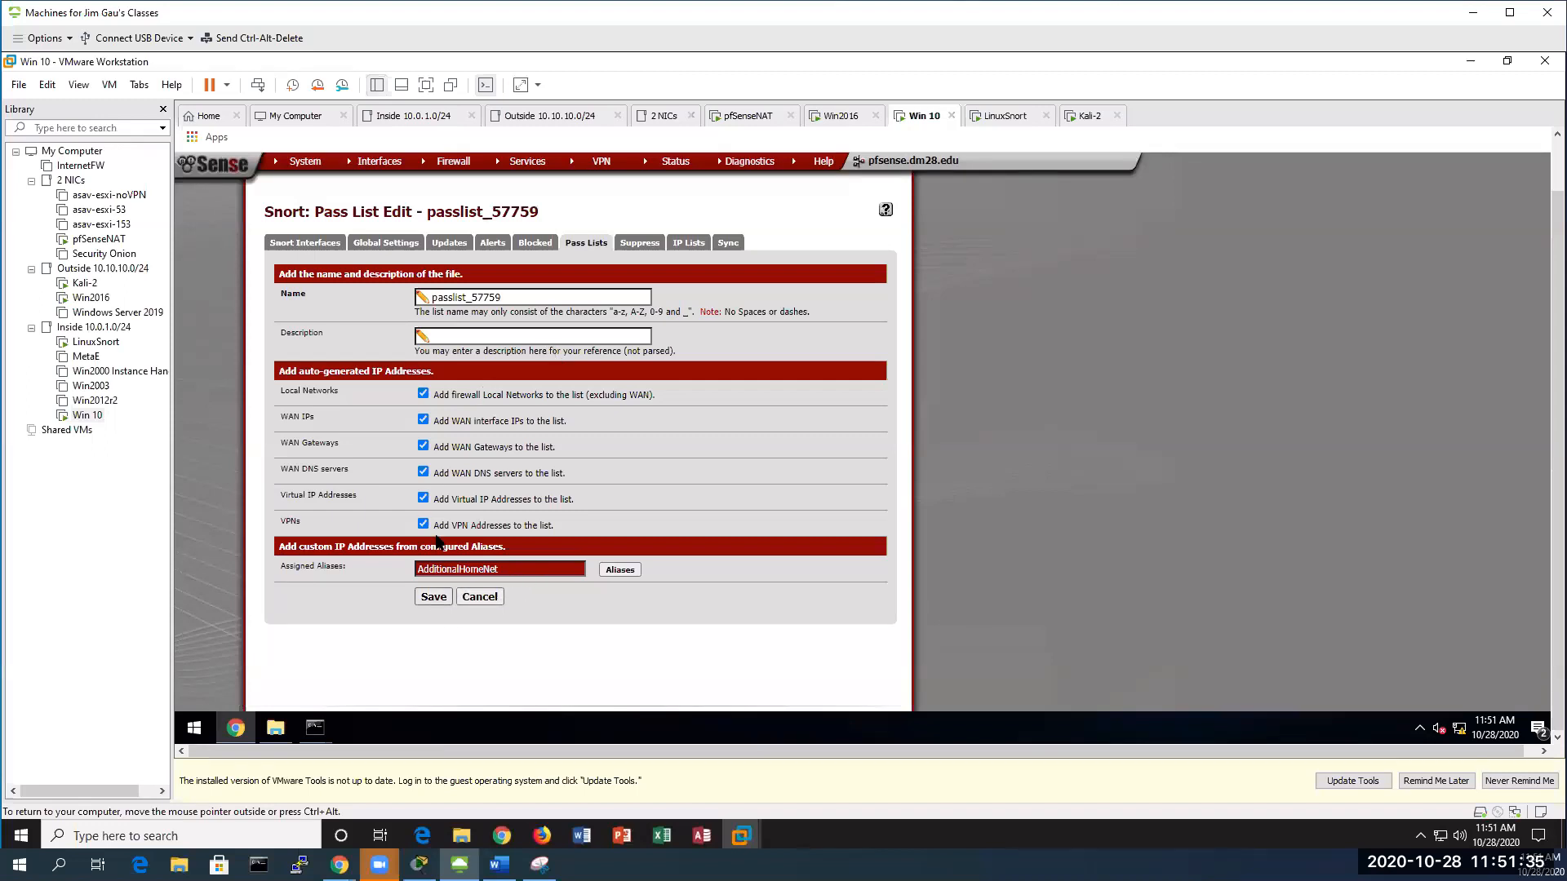
drag(511, 298, 426, 301)
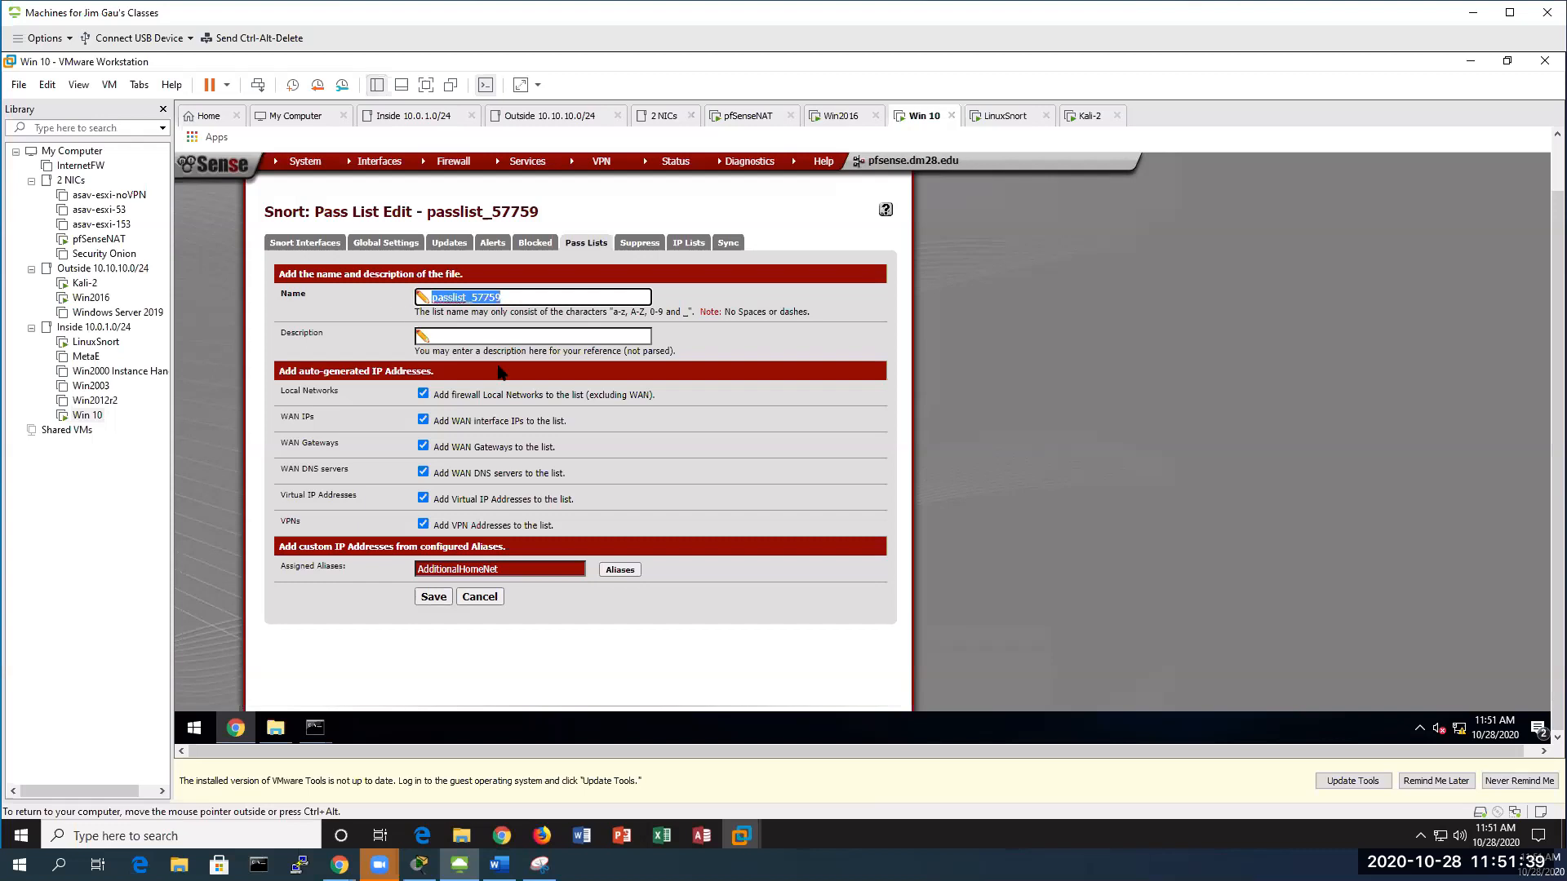
text(PassListAdditionalHomeNet)
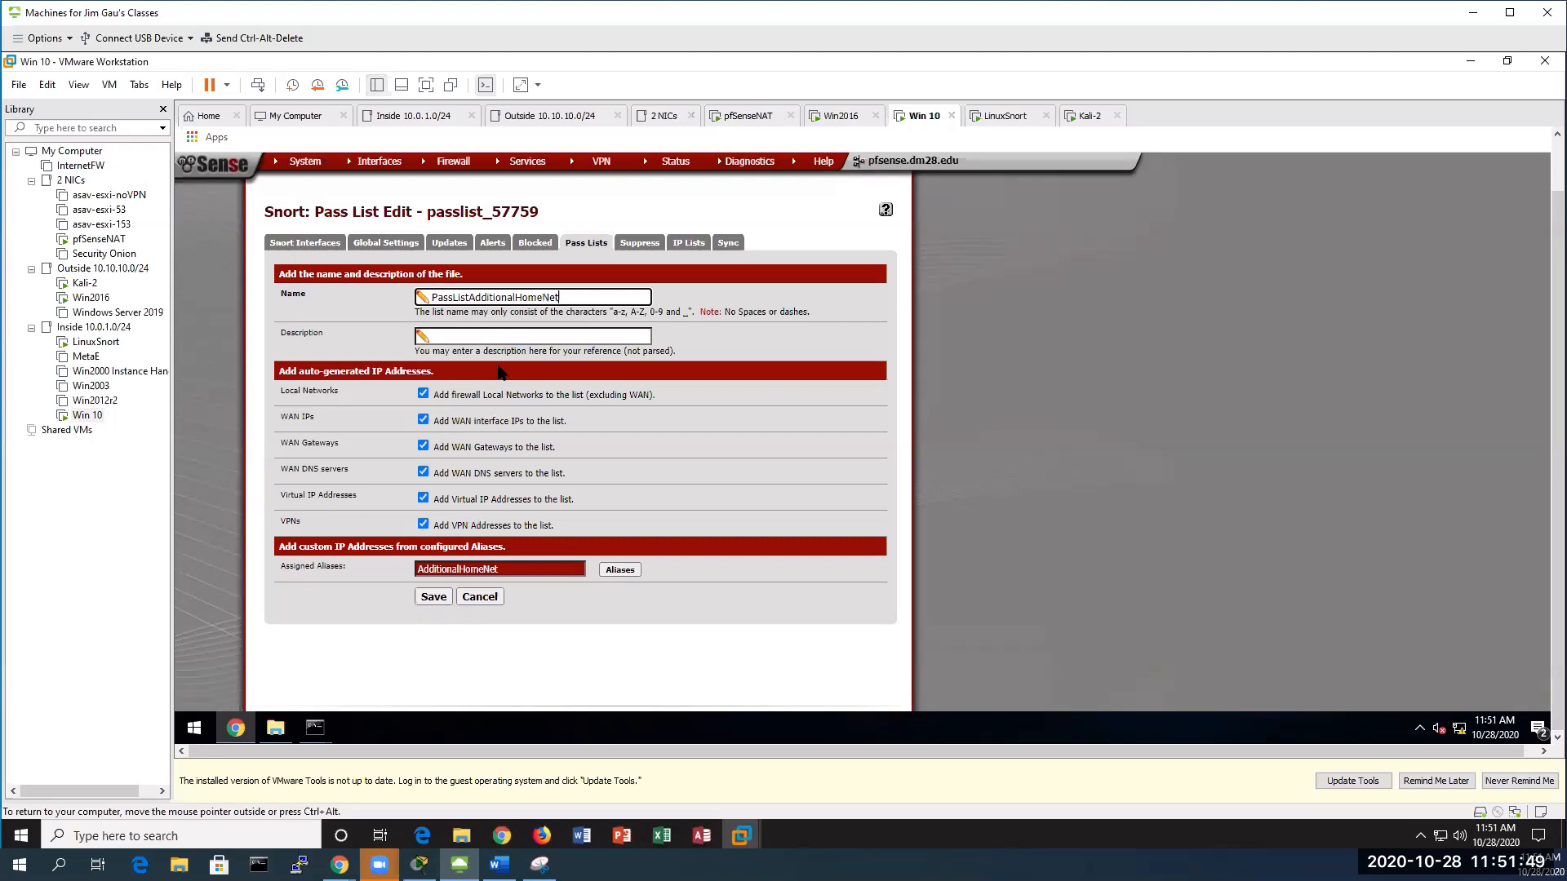
click(423, 597)
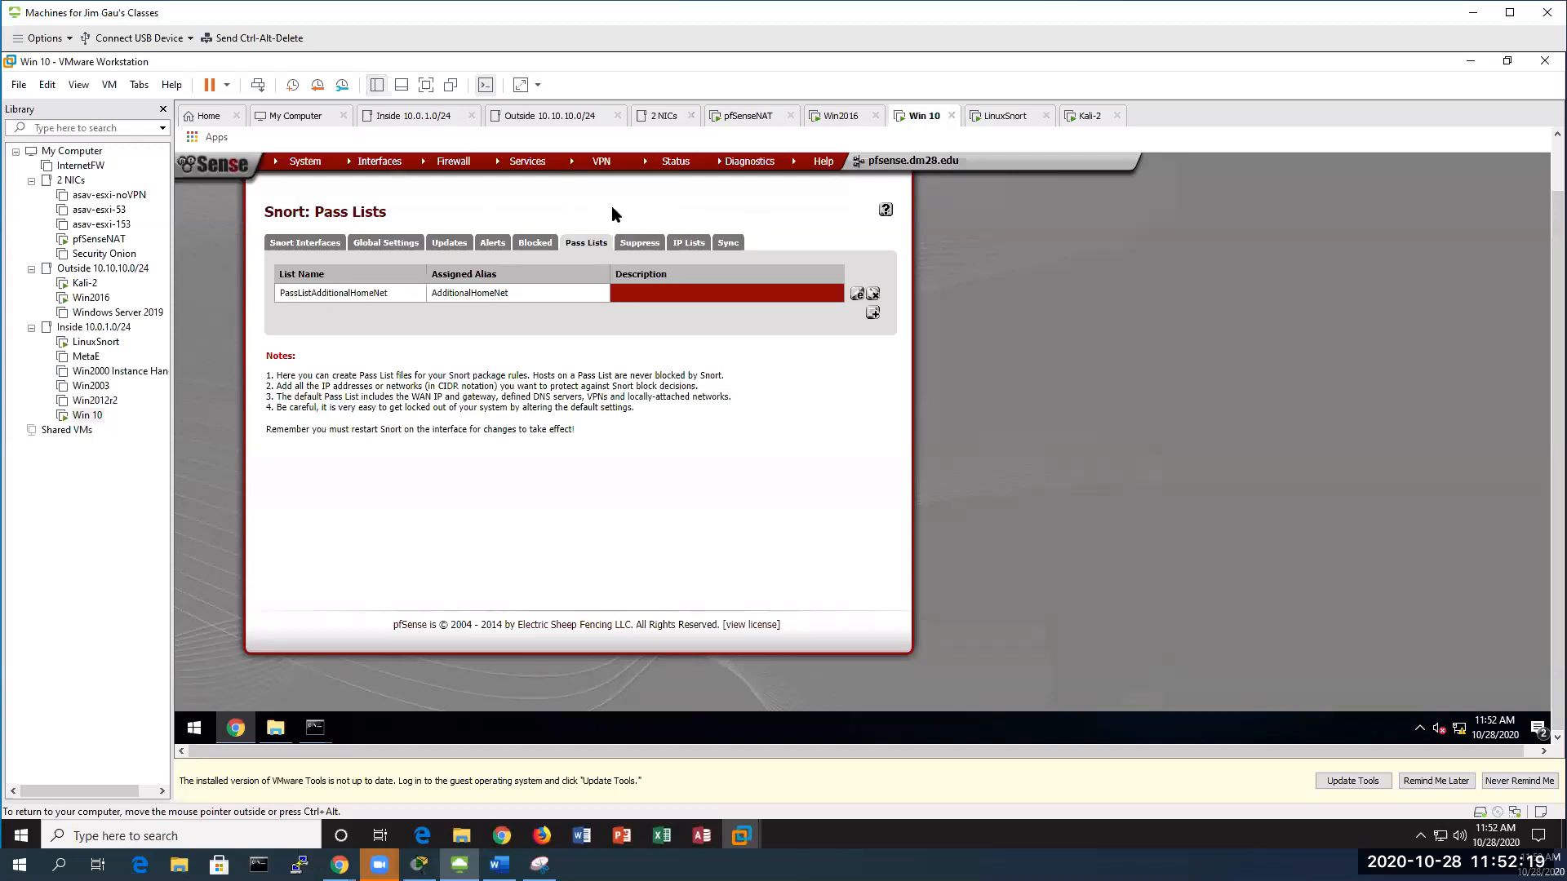
Inspect the Snort WAN interface's default Home Net address list, confirming it includes 8.8.8.8
click(303, 242)
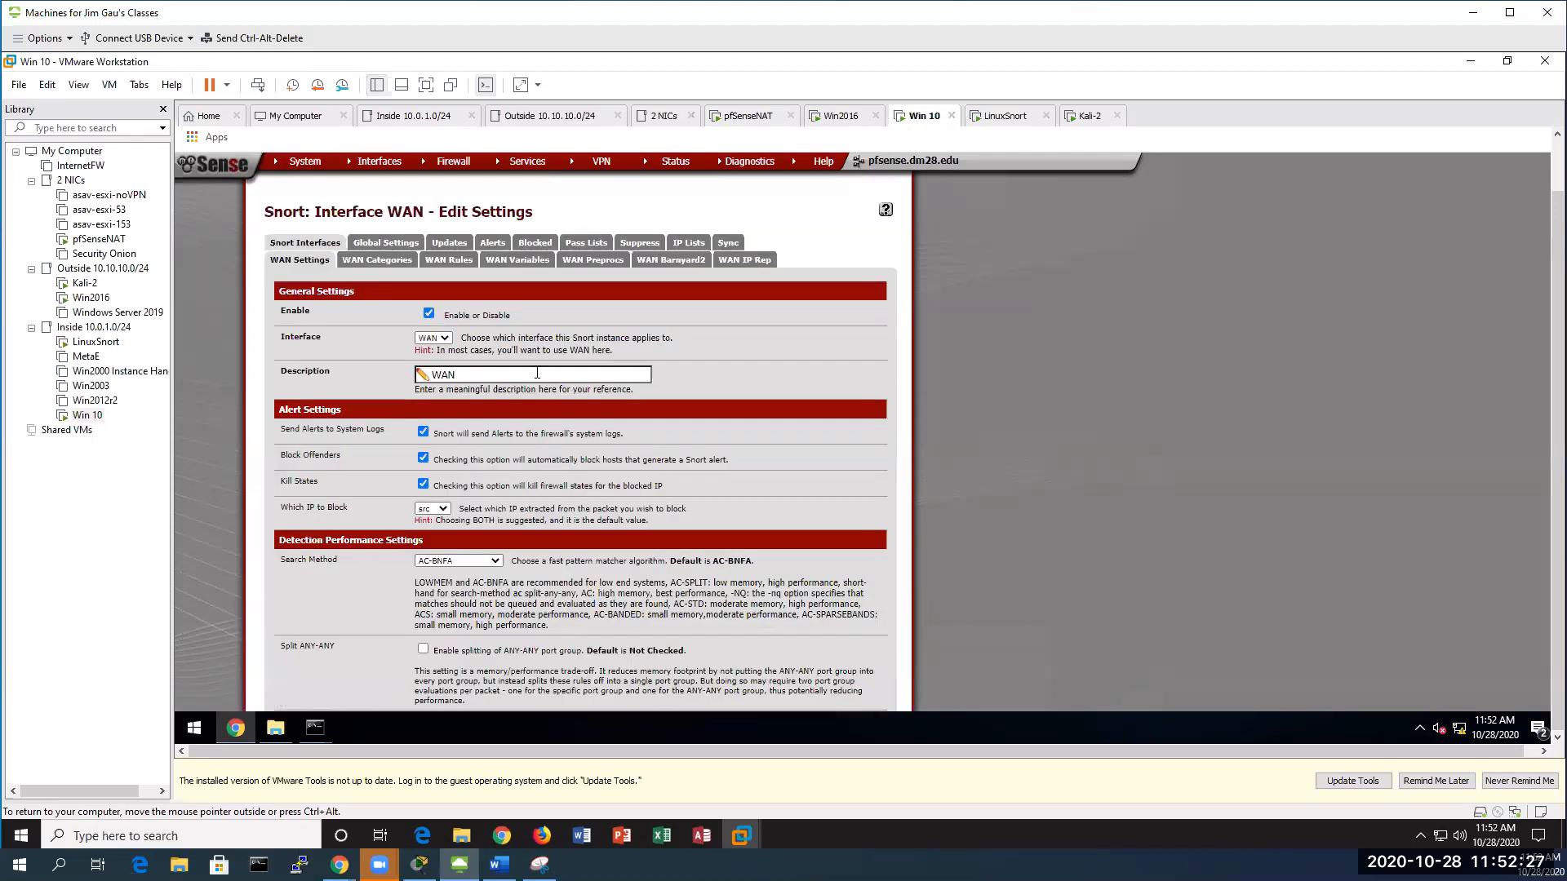
scroll(766, 403, down, 4)
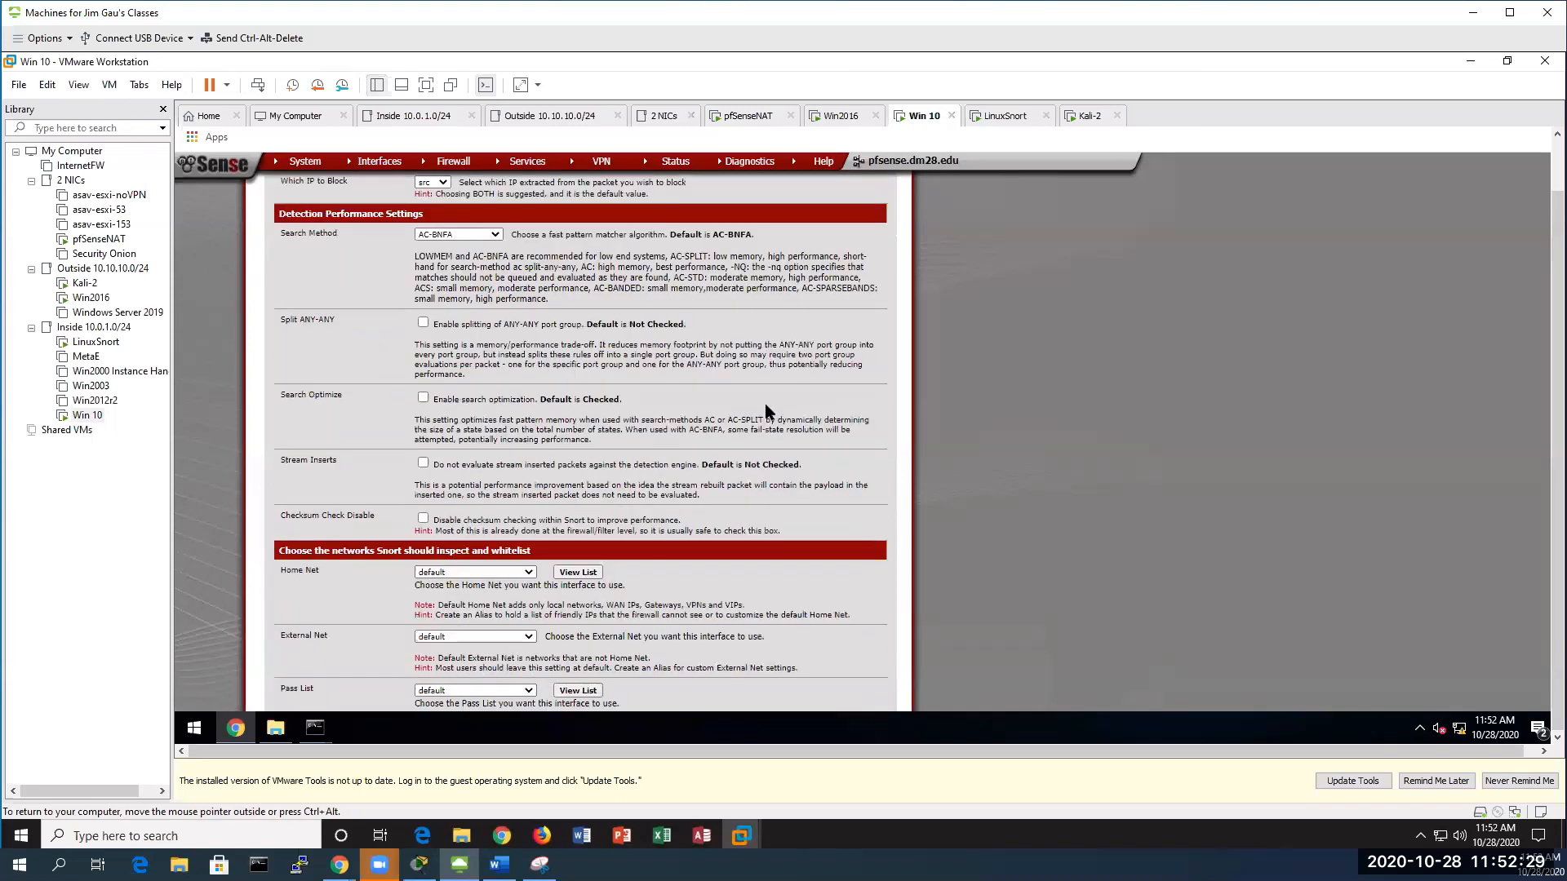
scroll(766, 403, down, 2)
scroll(765, 411, up, 6)
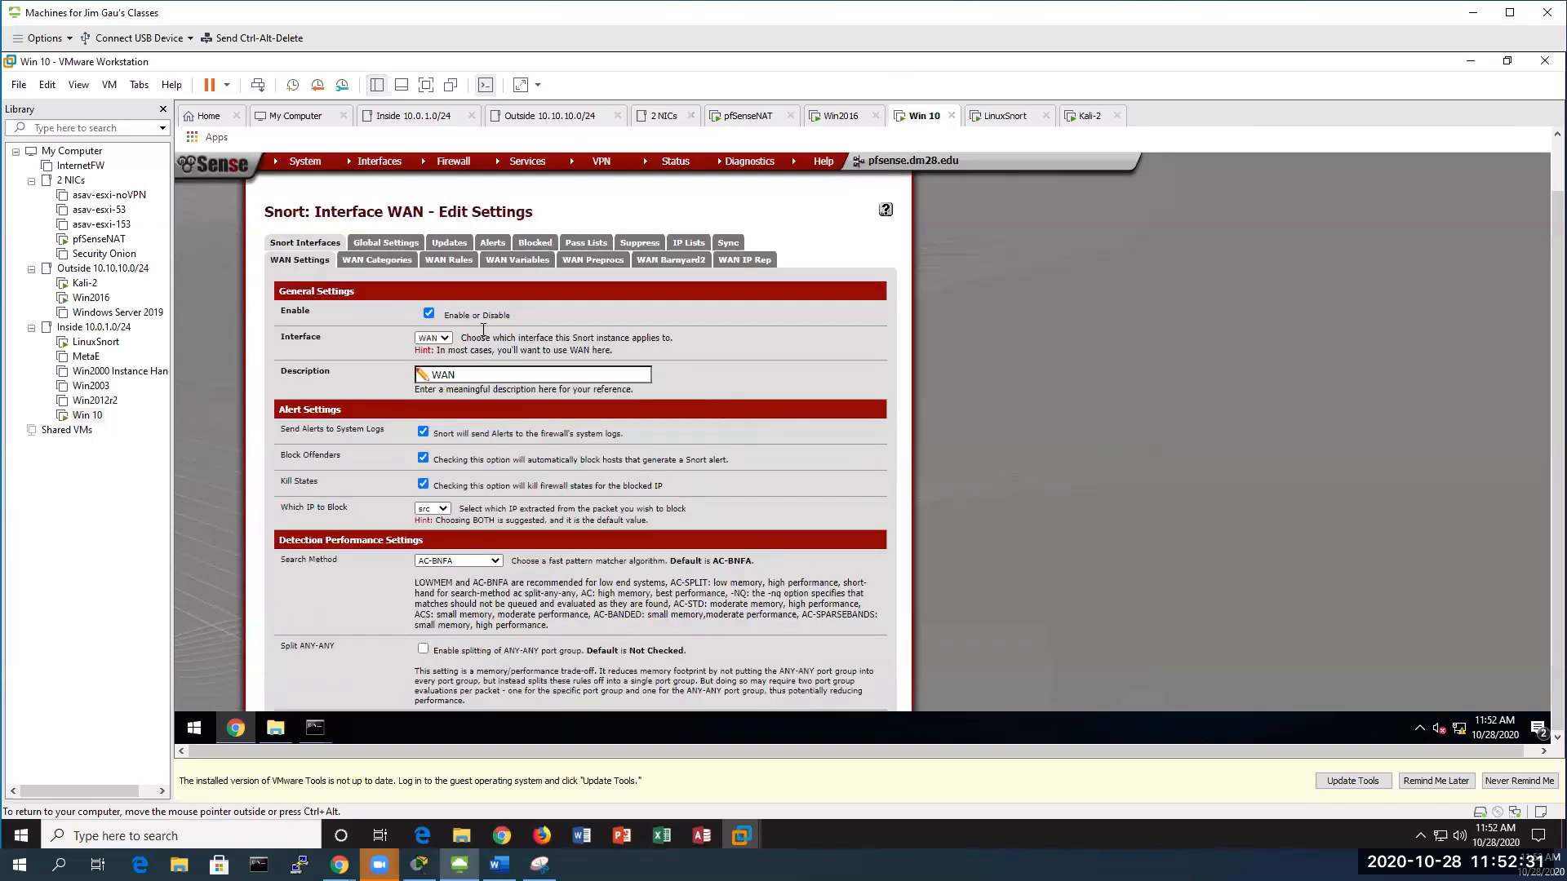
scroll(464, 451, down, 5)
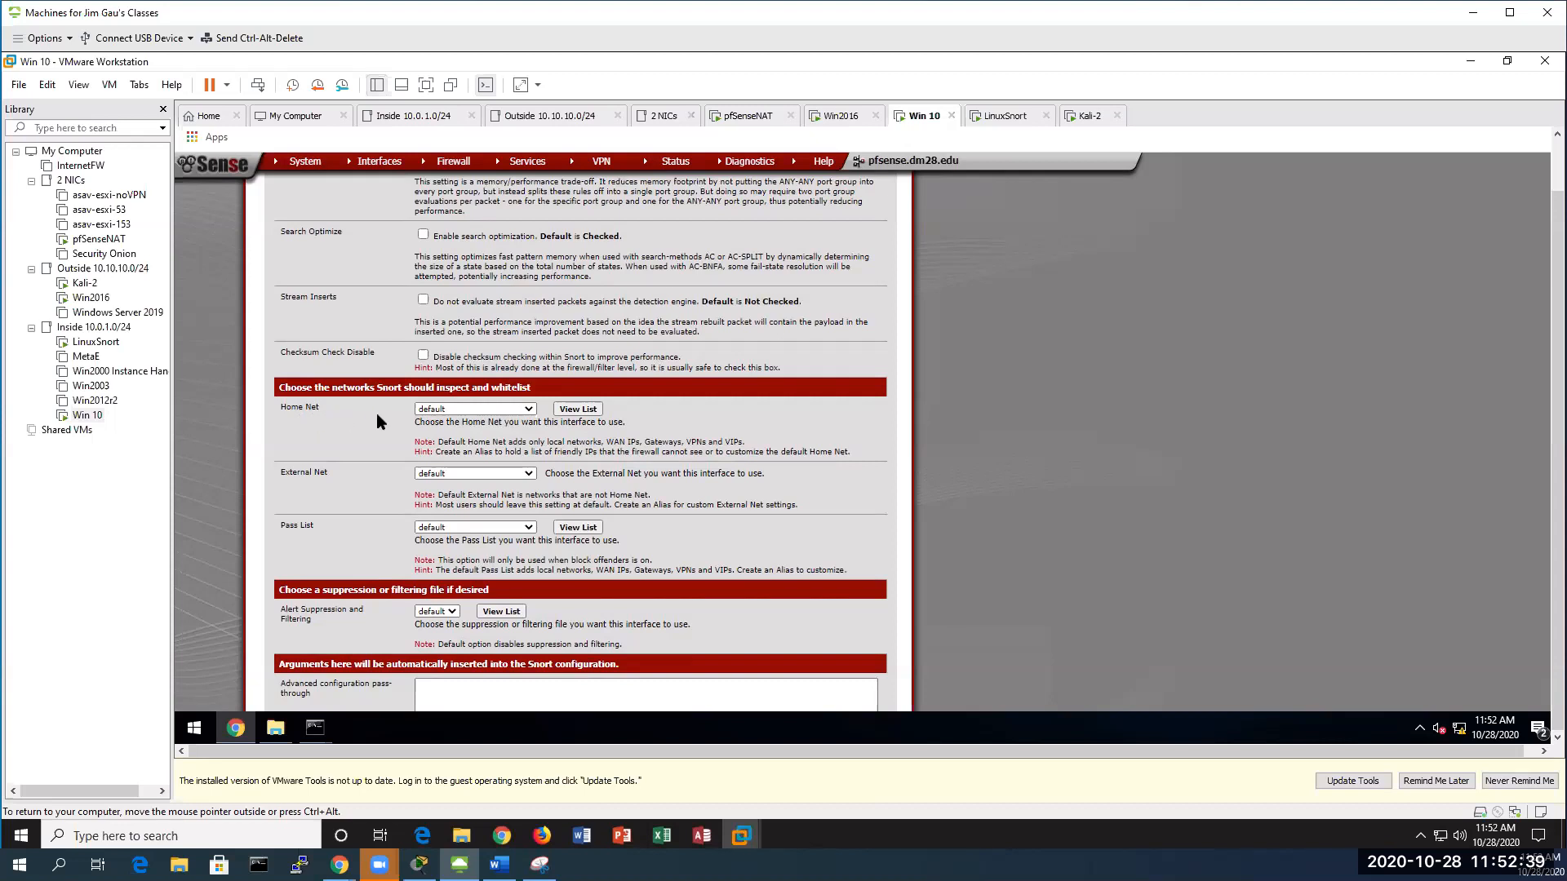
click(563, 410)
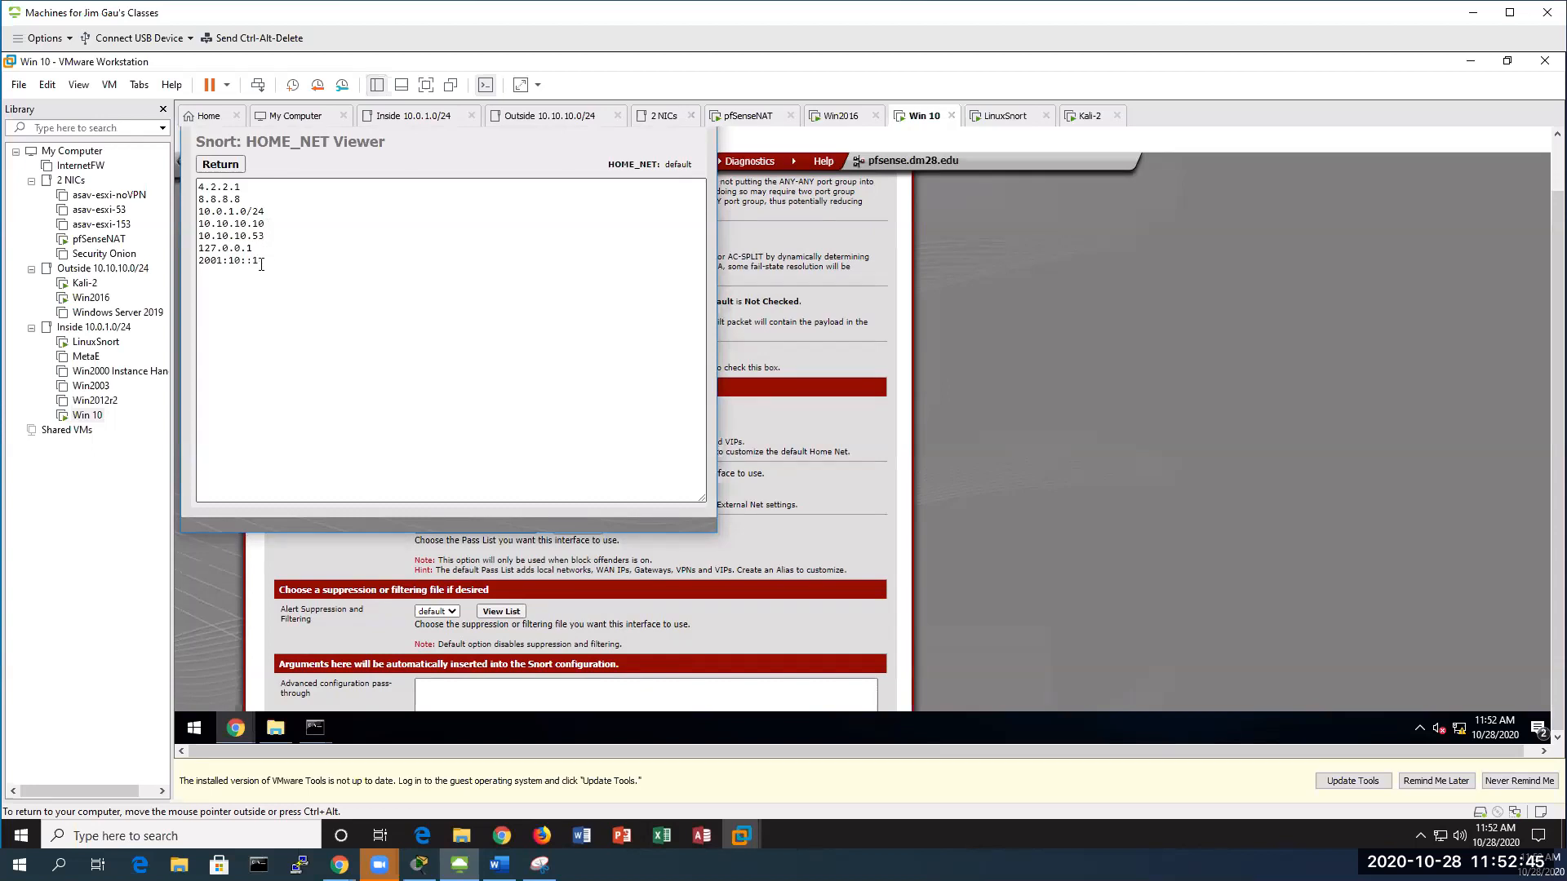
key(ctrl+a)
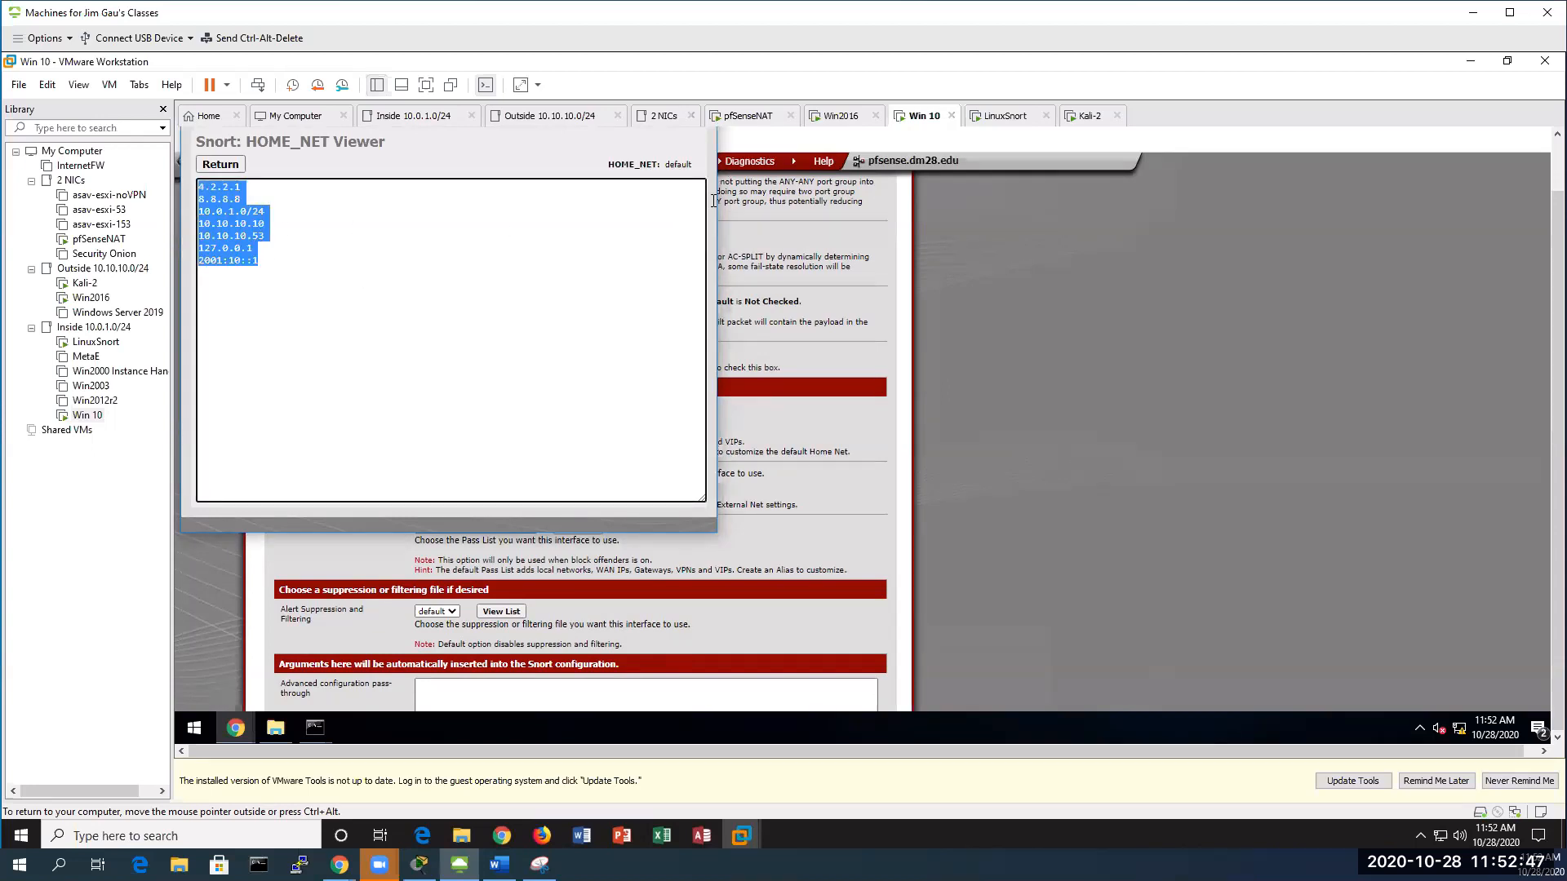
click(1049, 297)
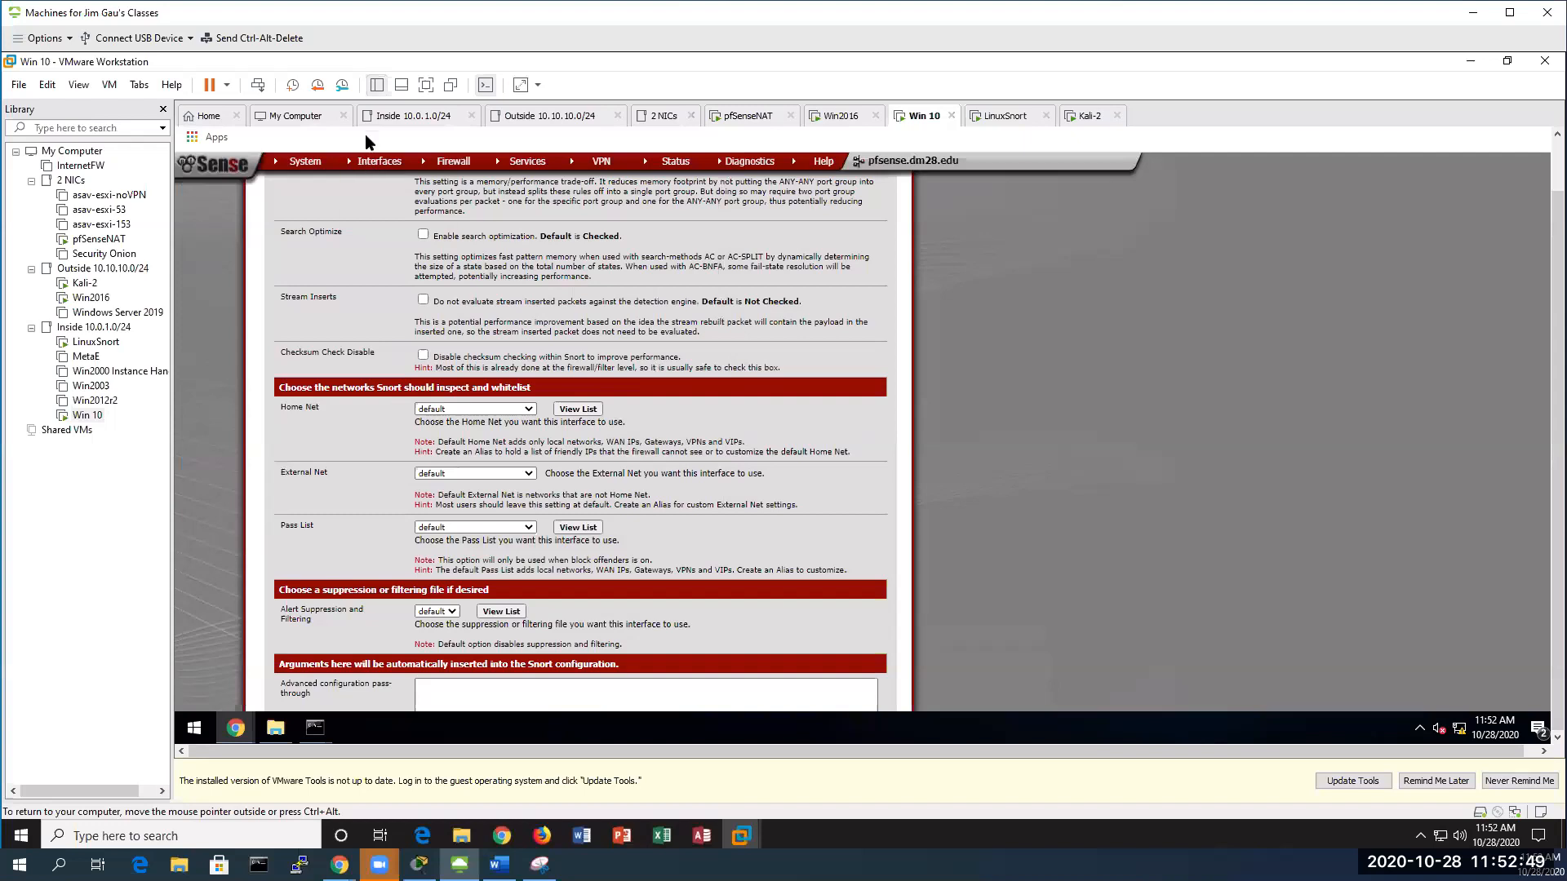
scroll(1137, 370, up, 3)
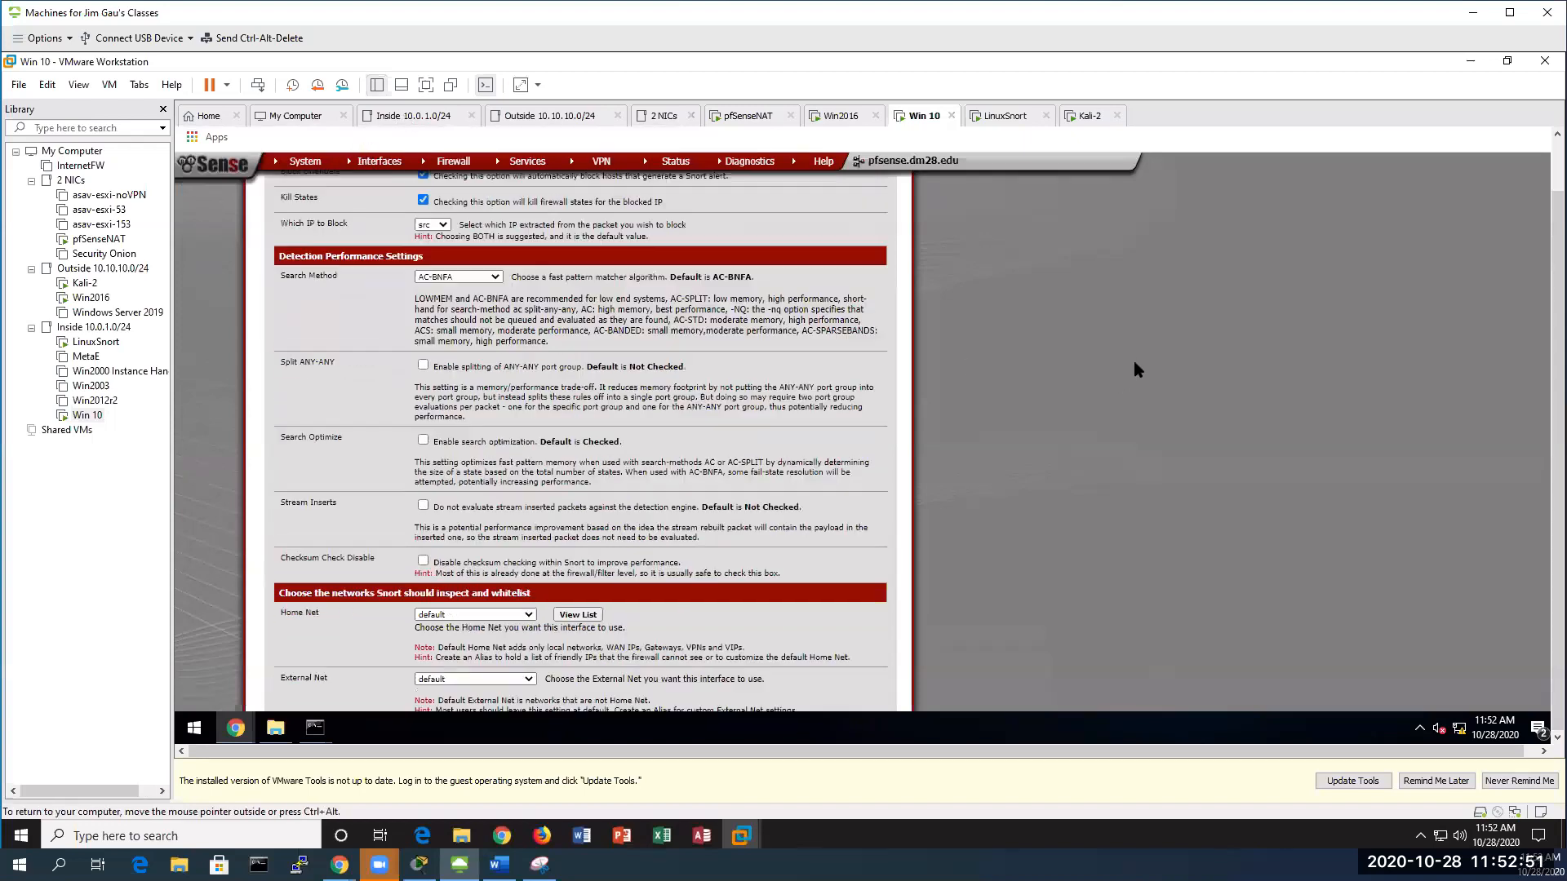
scroll(1136, 369, up, 4)
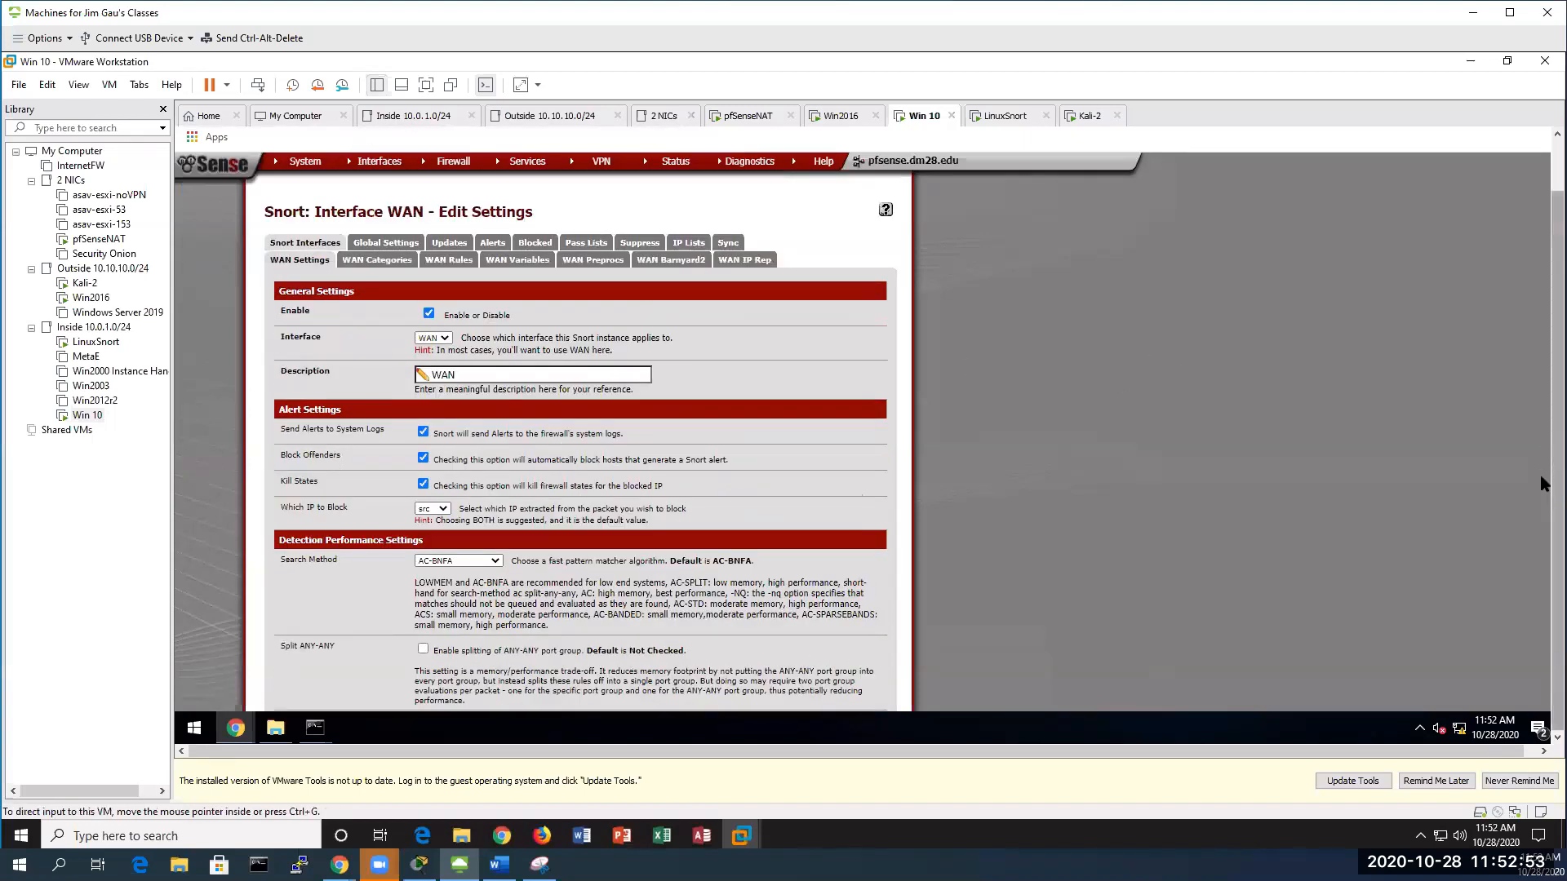
drag(1540, 479, 1541, 420)
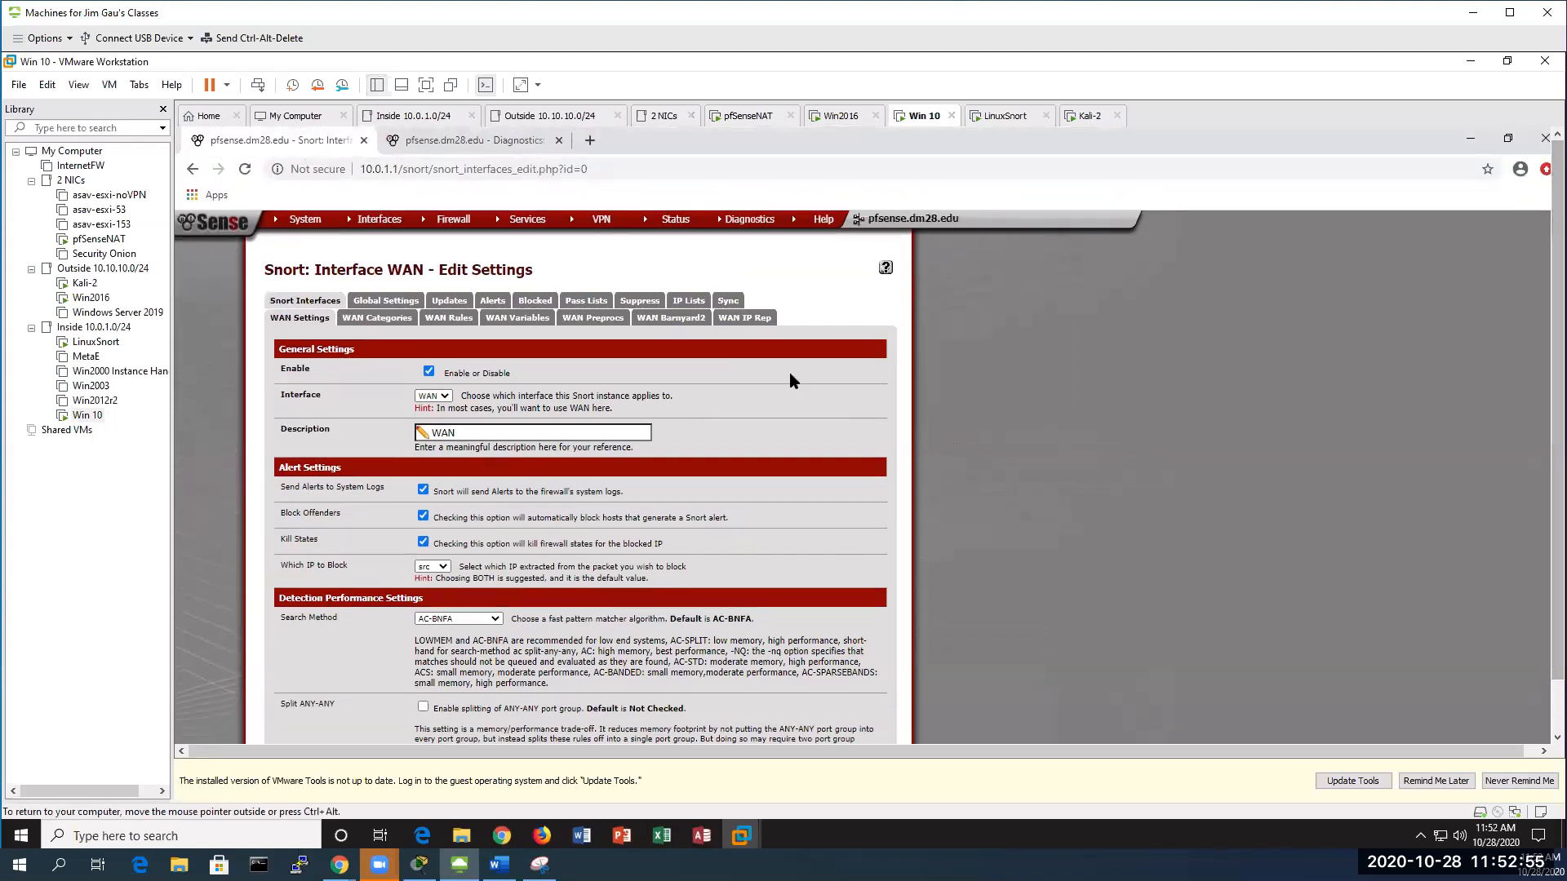
Open snort.conf in the snort_48633_em0 folder, inspect its HOME_NET lines, and return to the folder listing
click(435, 140)
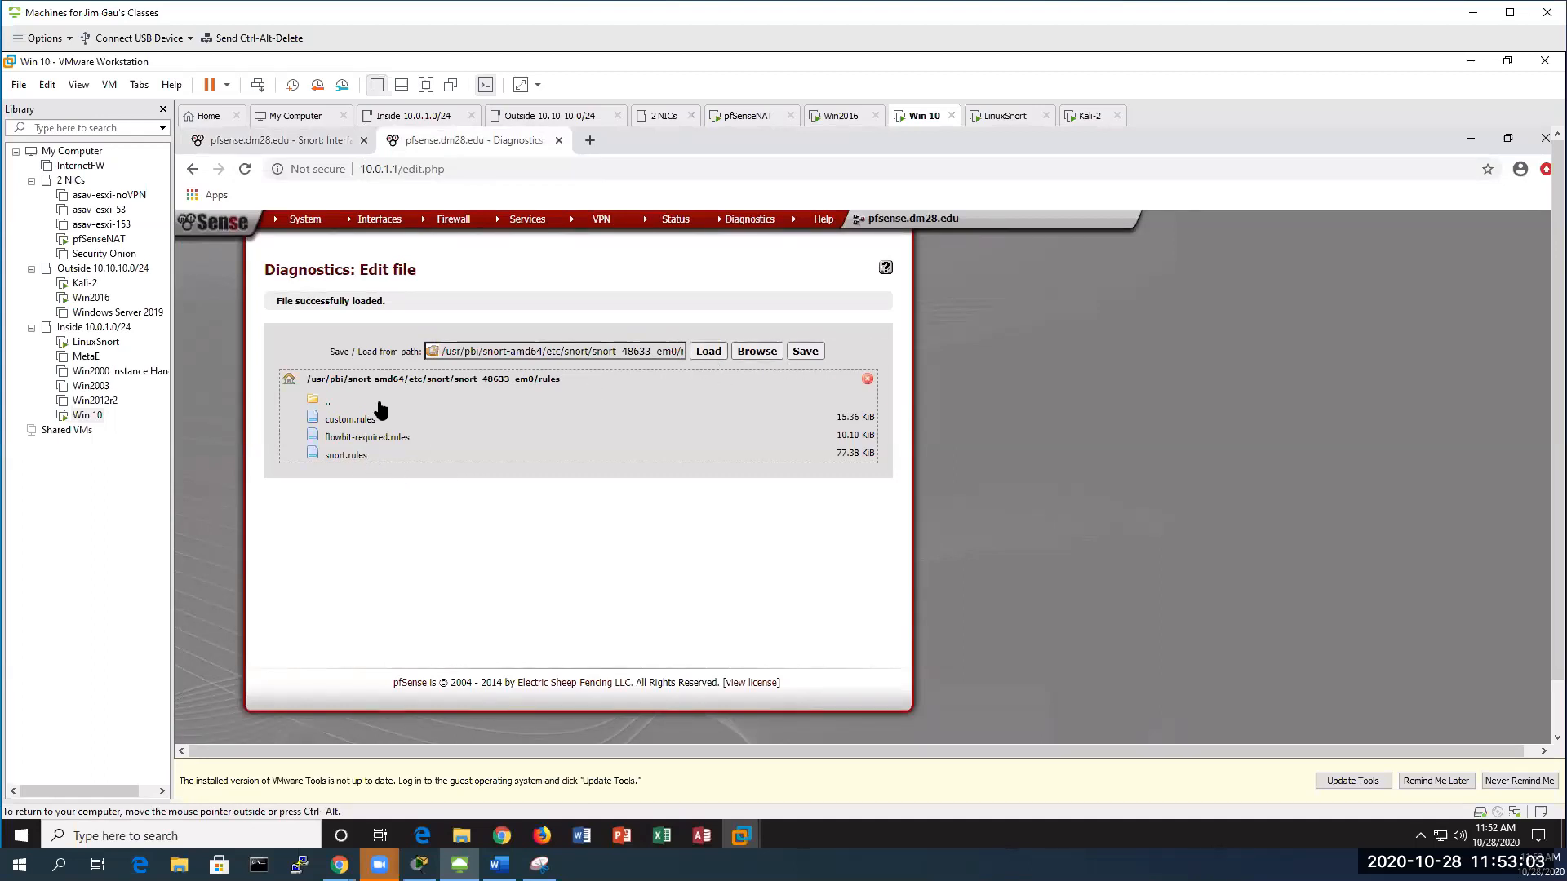
click(322, 404)
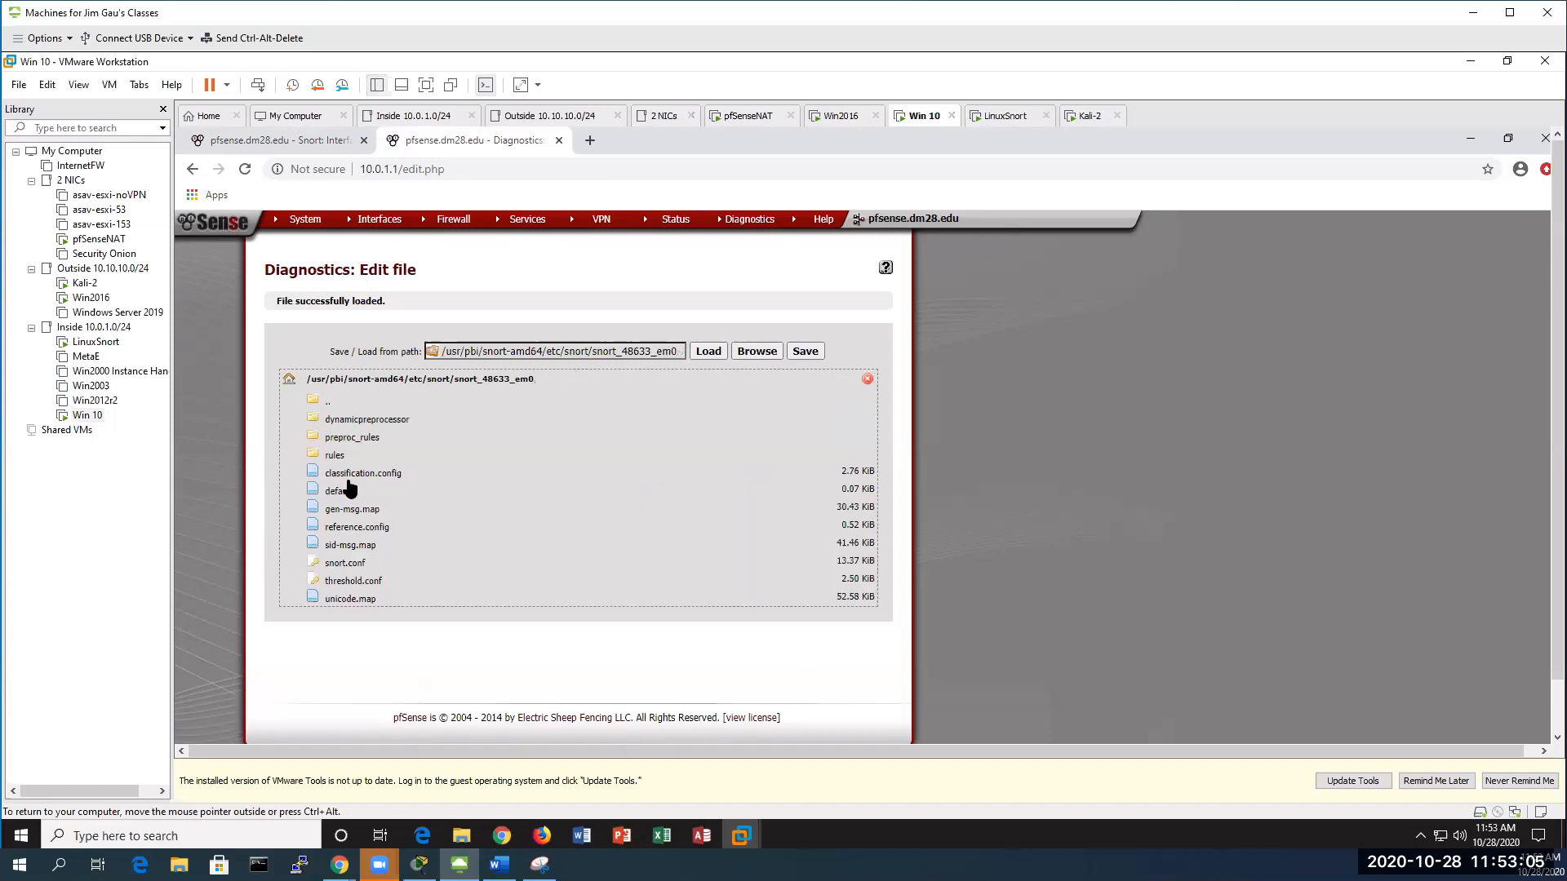
click(344, 563)
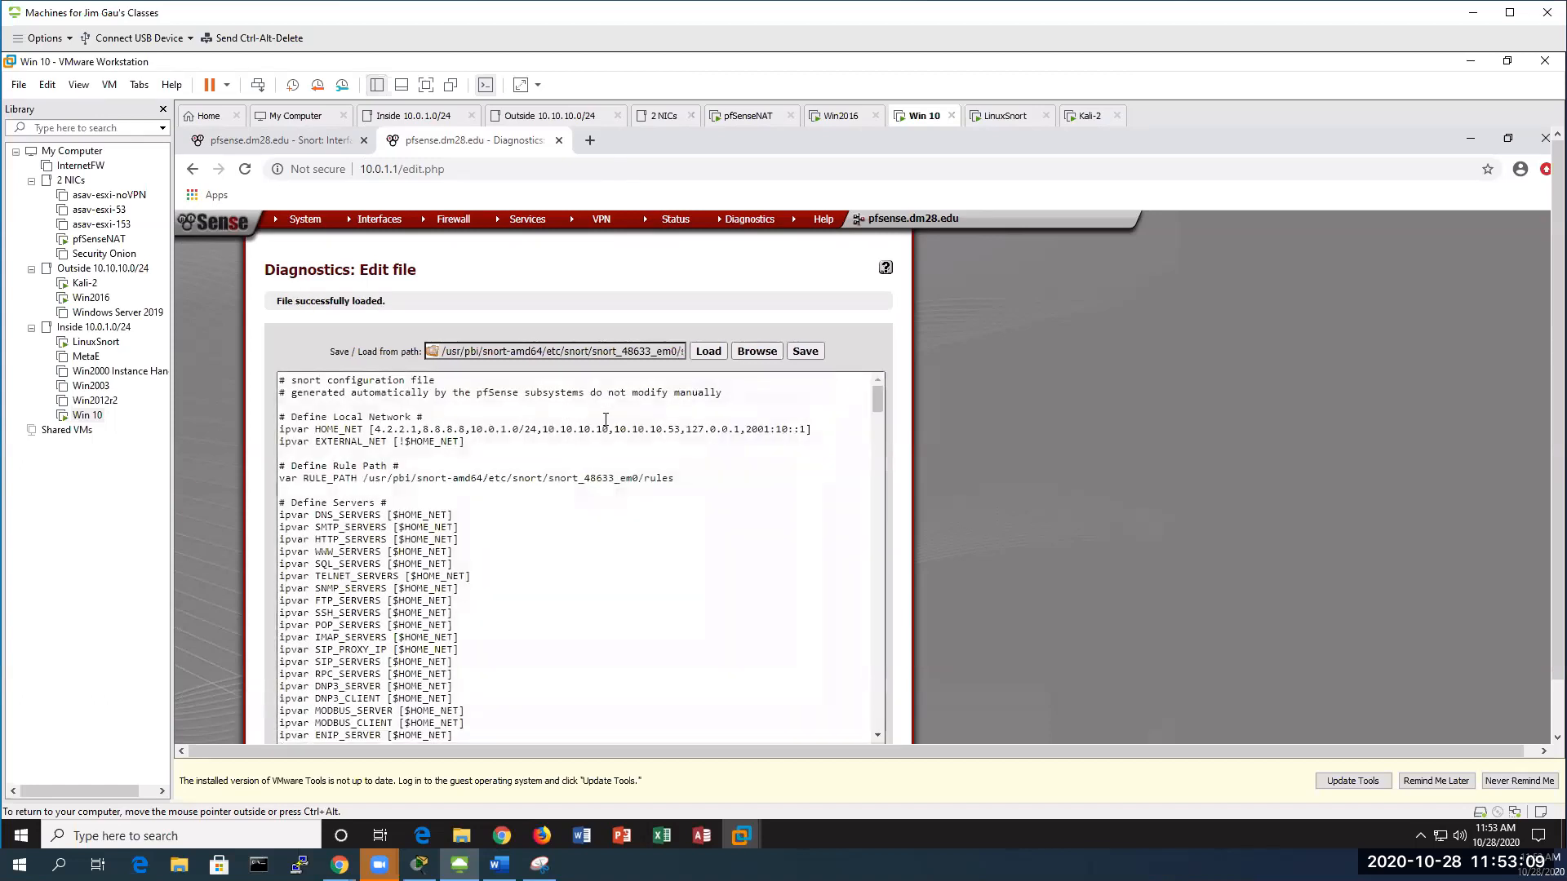
drag(803, 428, 248, 429)
click(466, 430)
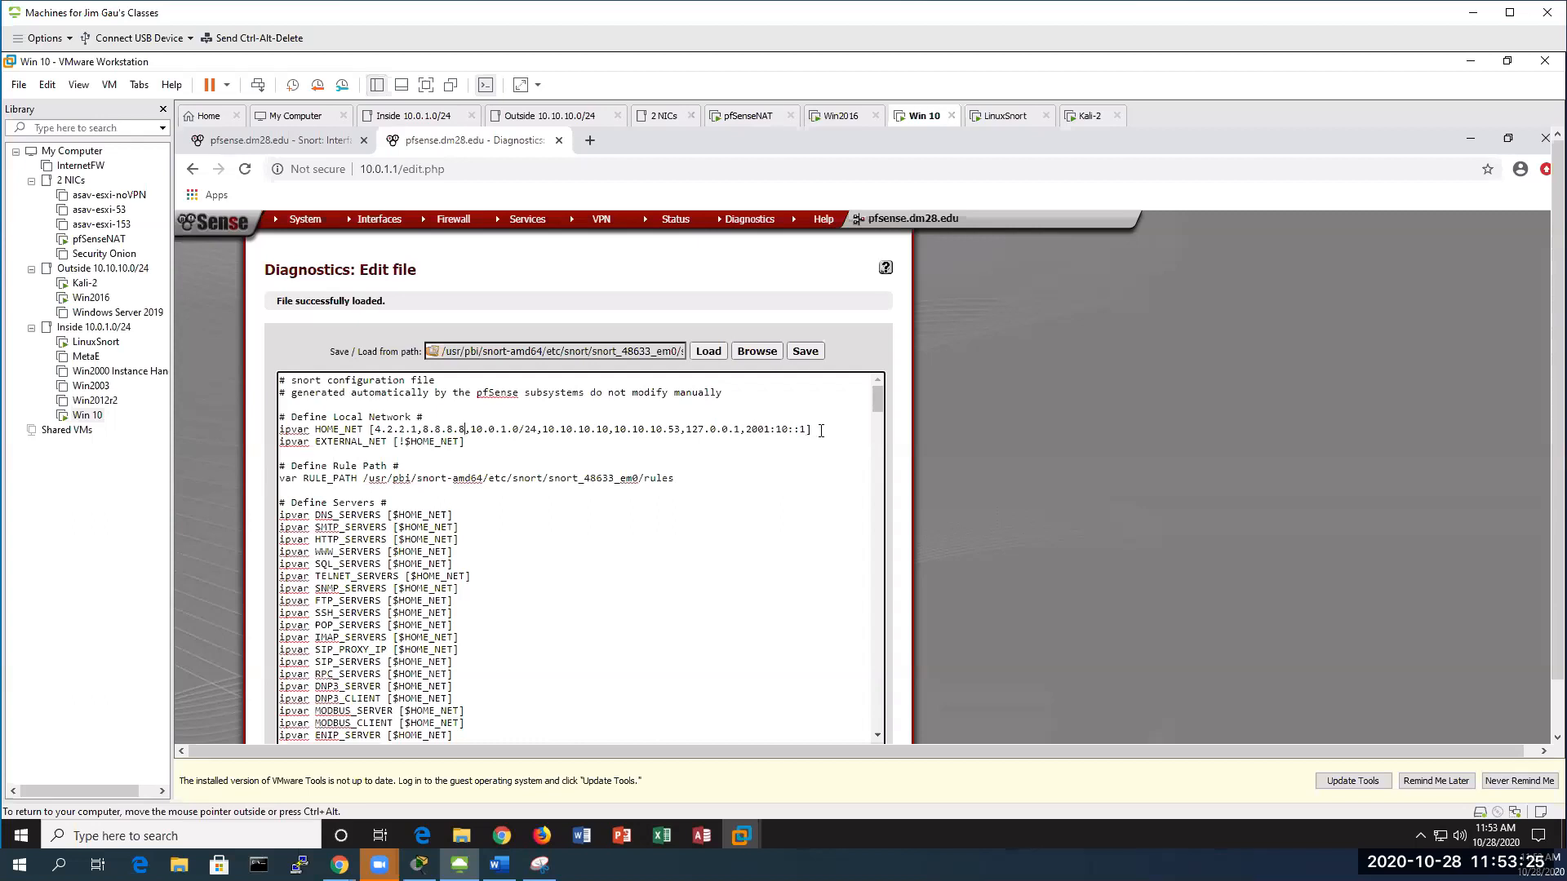
drag(812, 430, 280, 431)
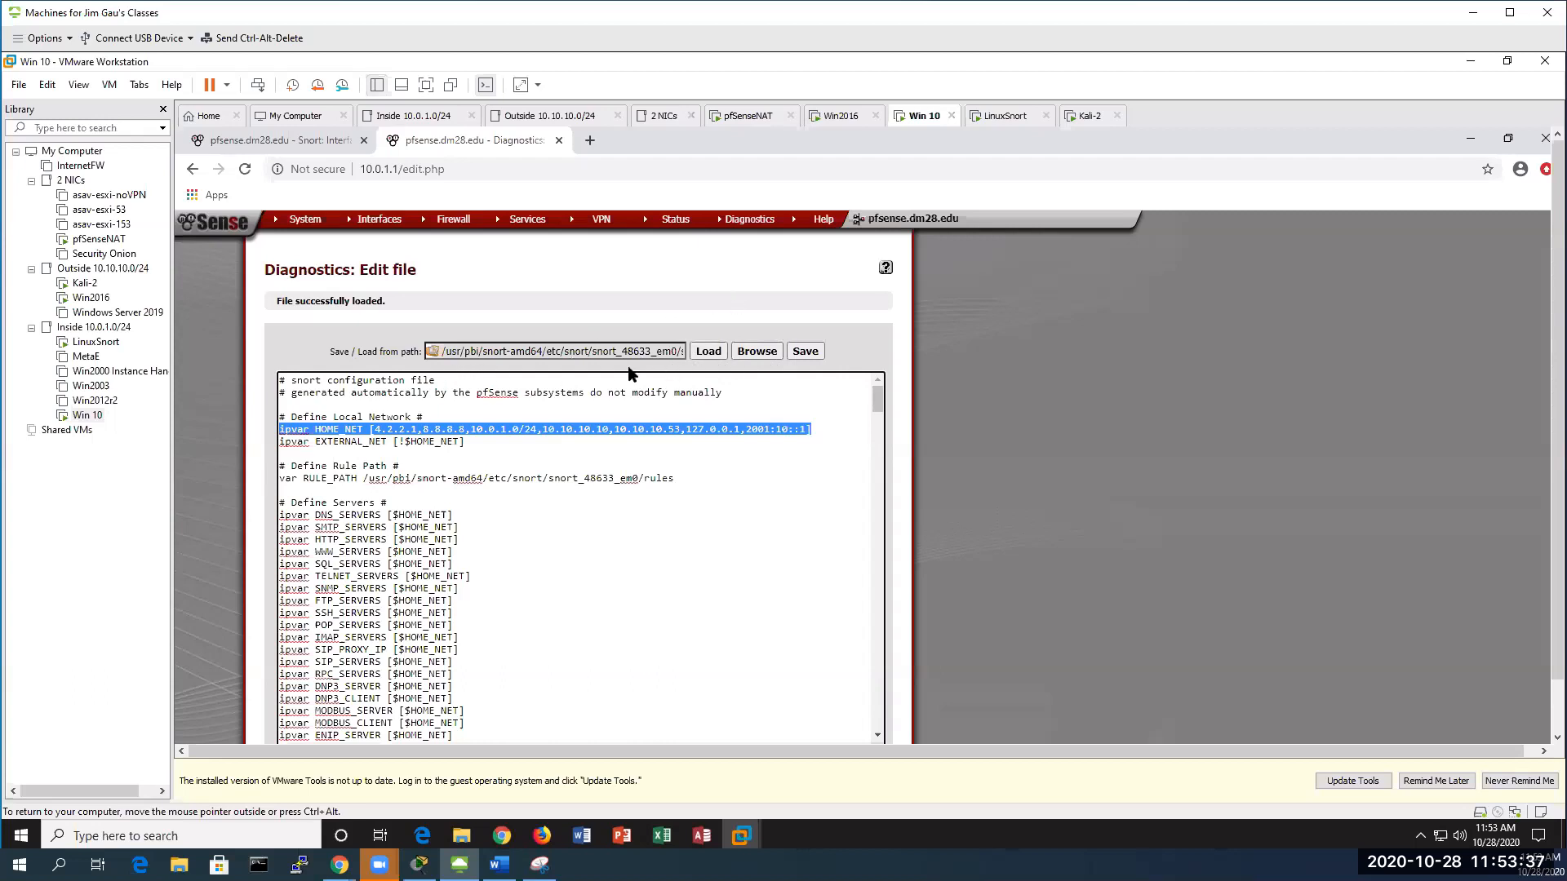
click(757, 351)
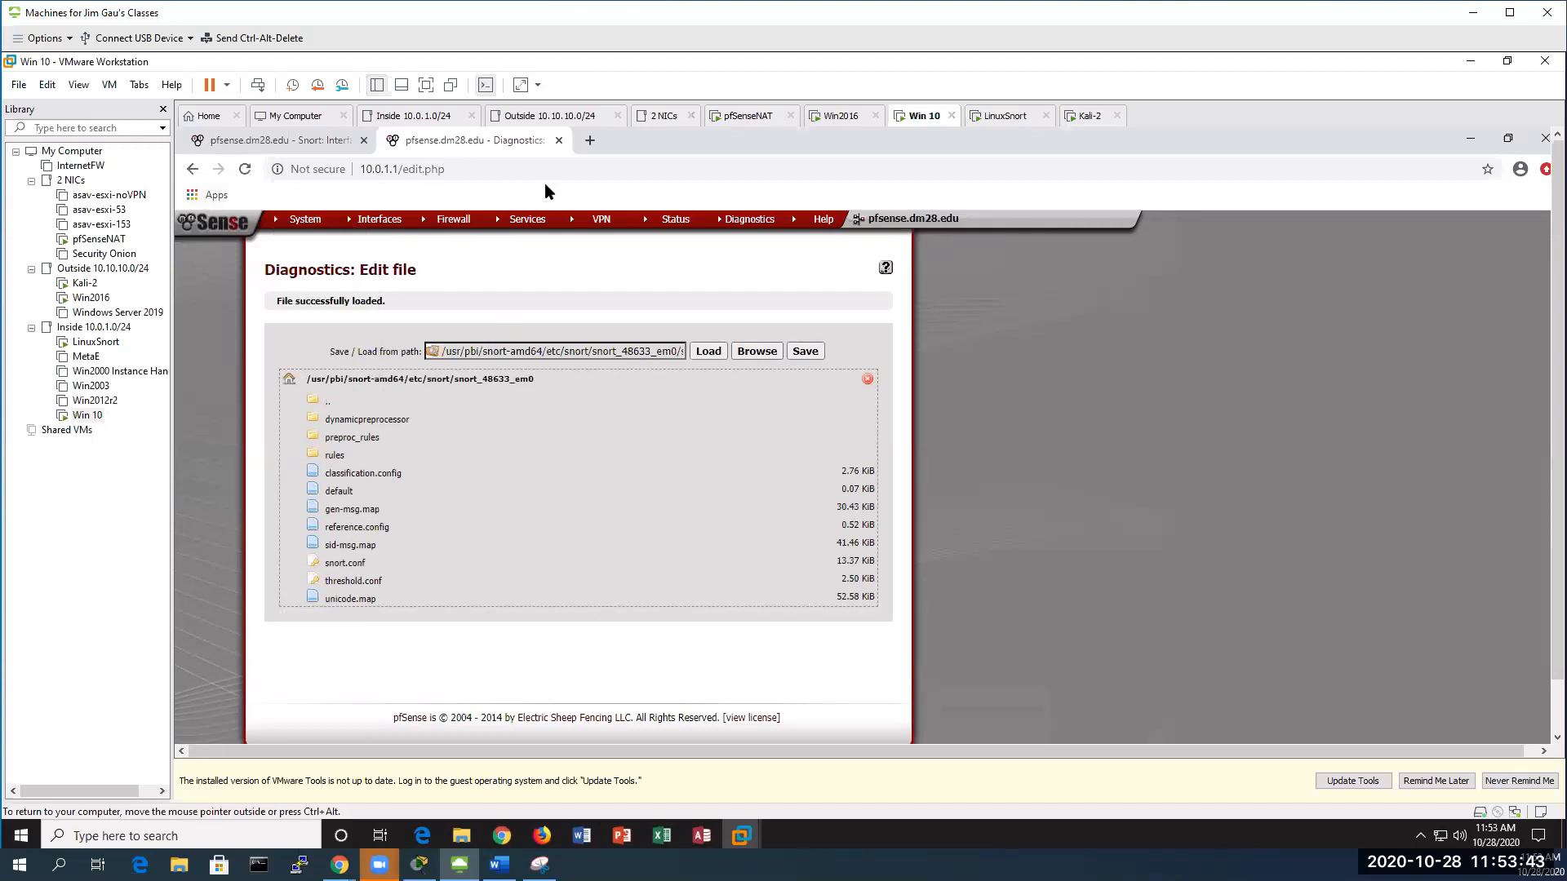
Set the Snort WAN interface's Home Net to PassListAdditionalHomeNet
click(283, 136)
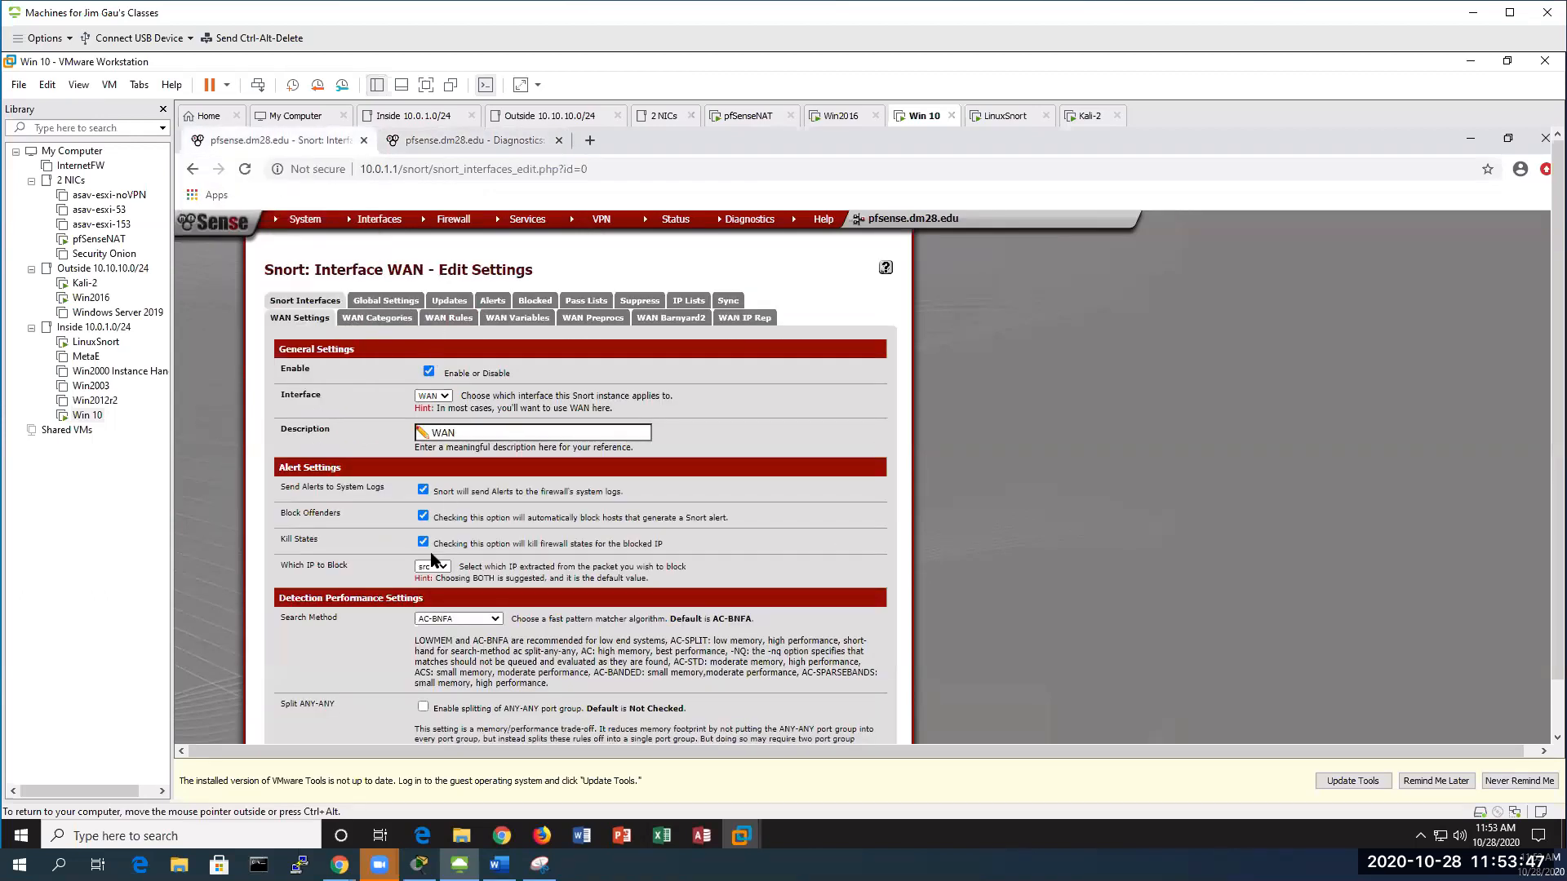
scroll(441, 516, down, 6)
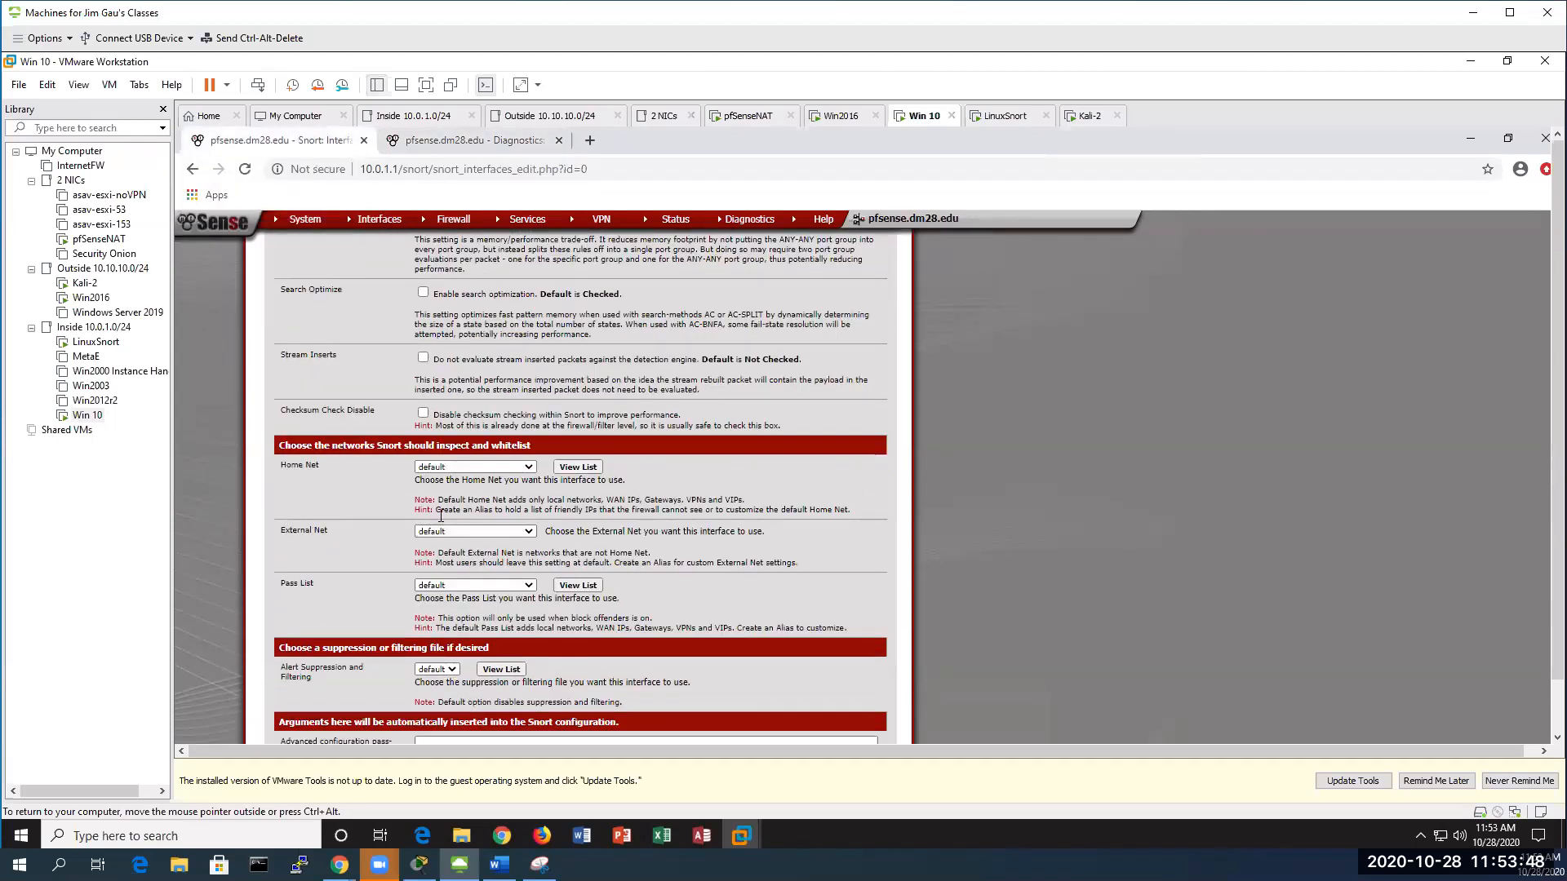
click(528, 468)
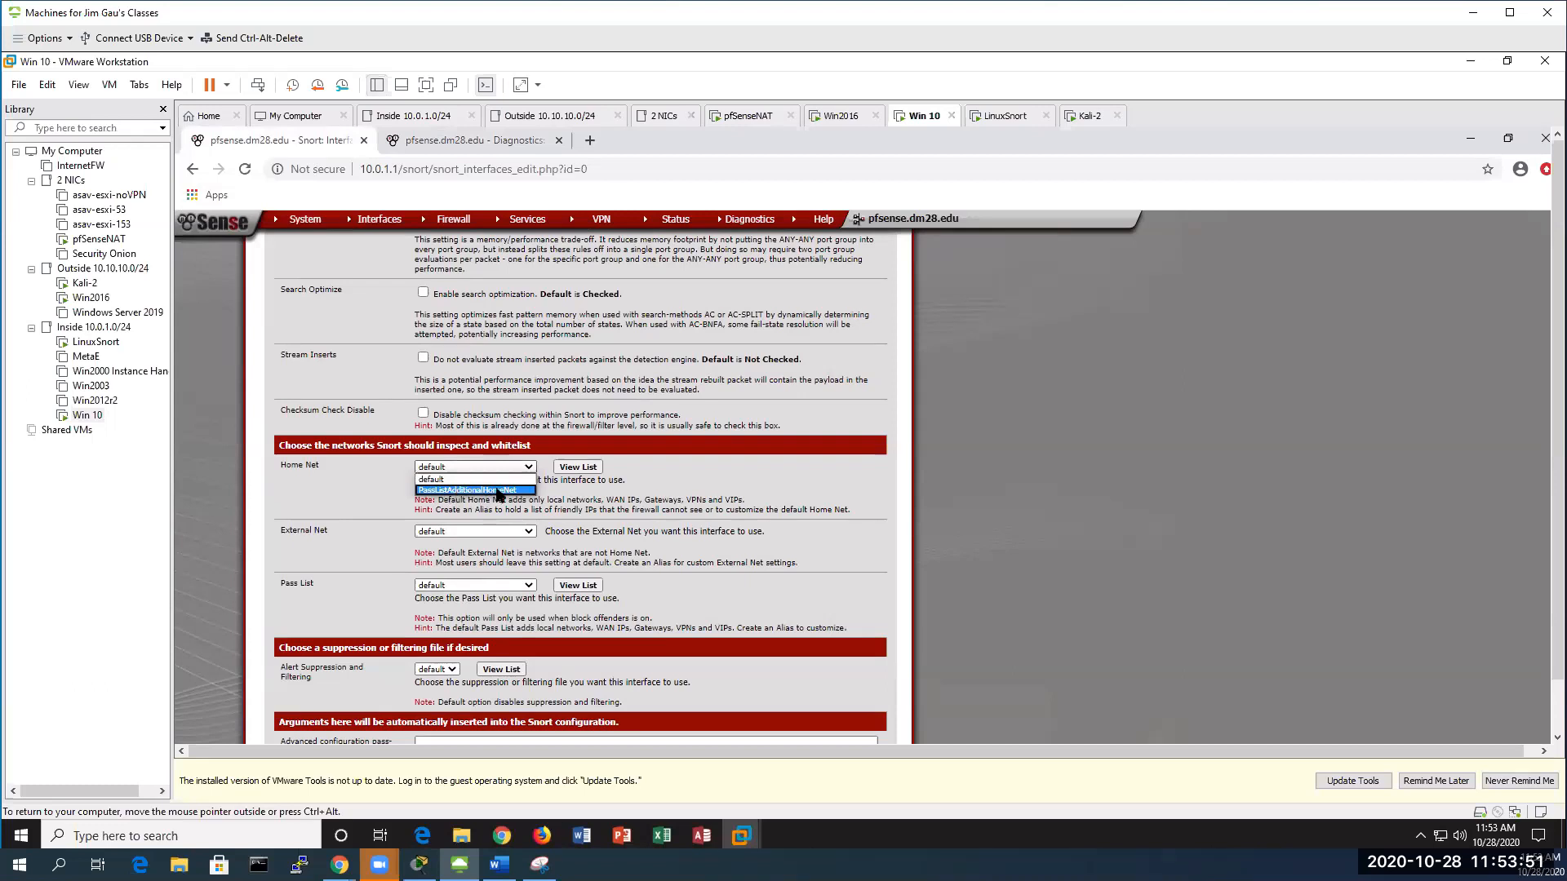
click(518, 491)
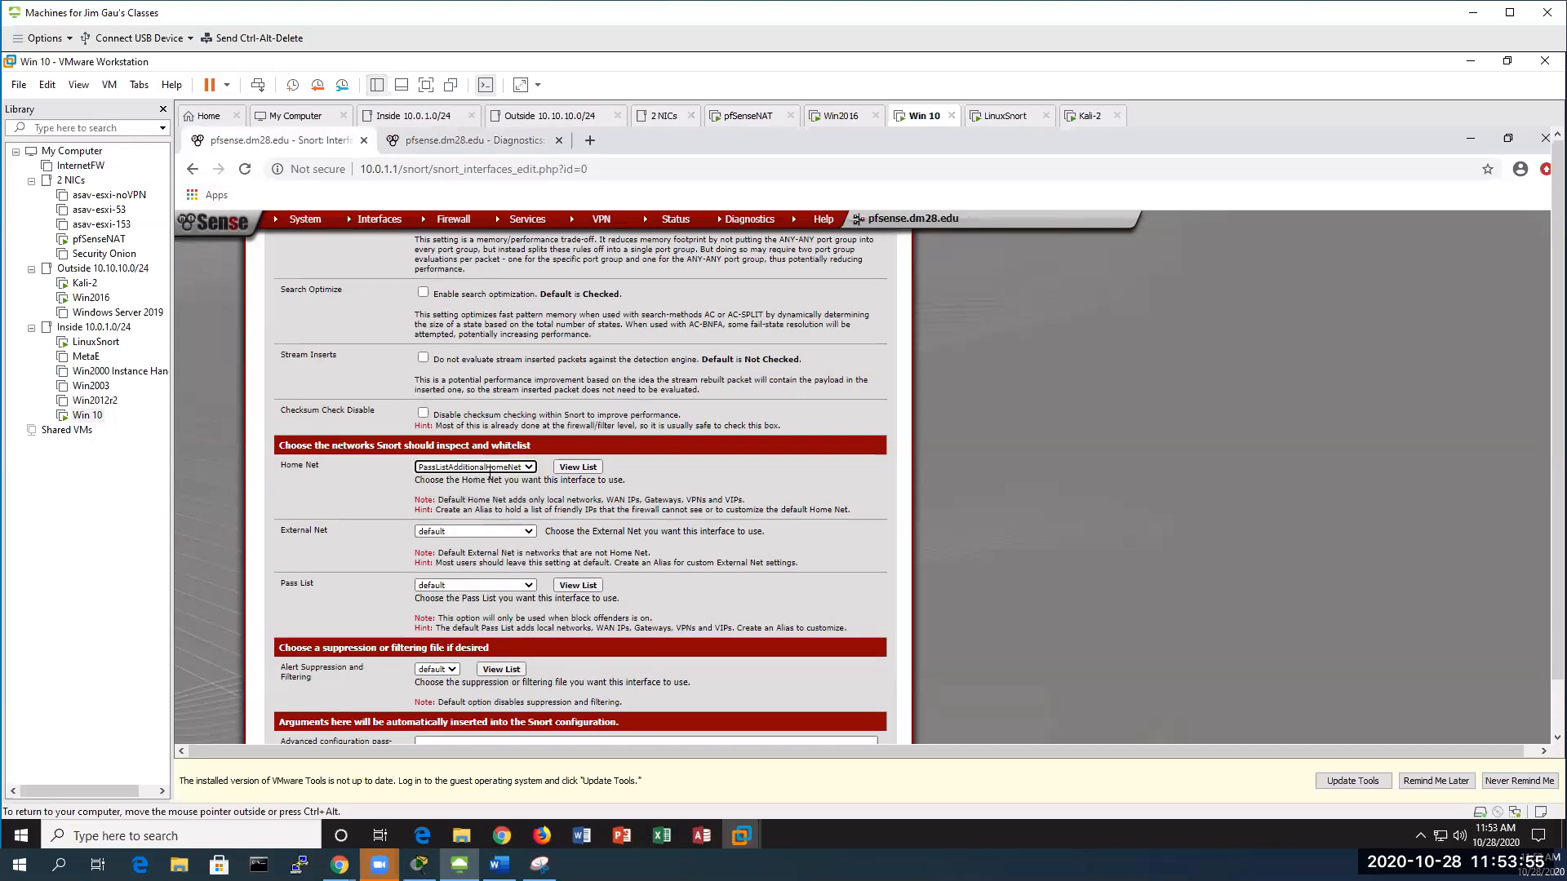
Confirm the Home Net list includes 10.10.10.210 and 10.10.10.4, then save the WAN settings
click(578, 467)
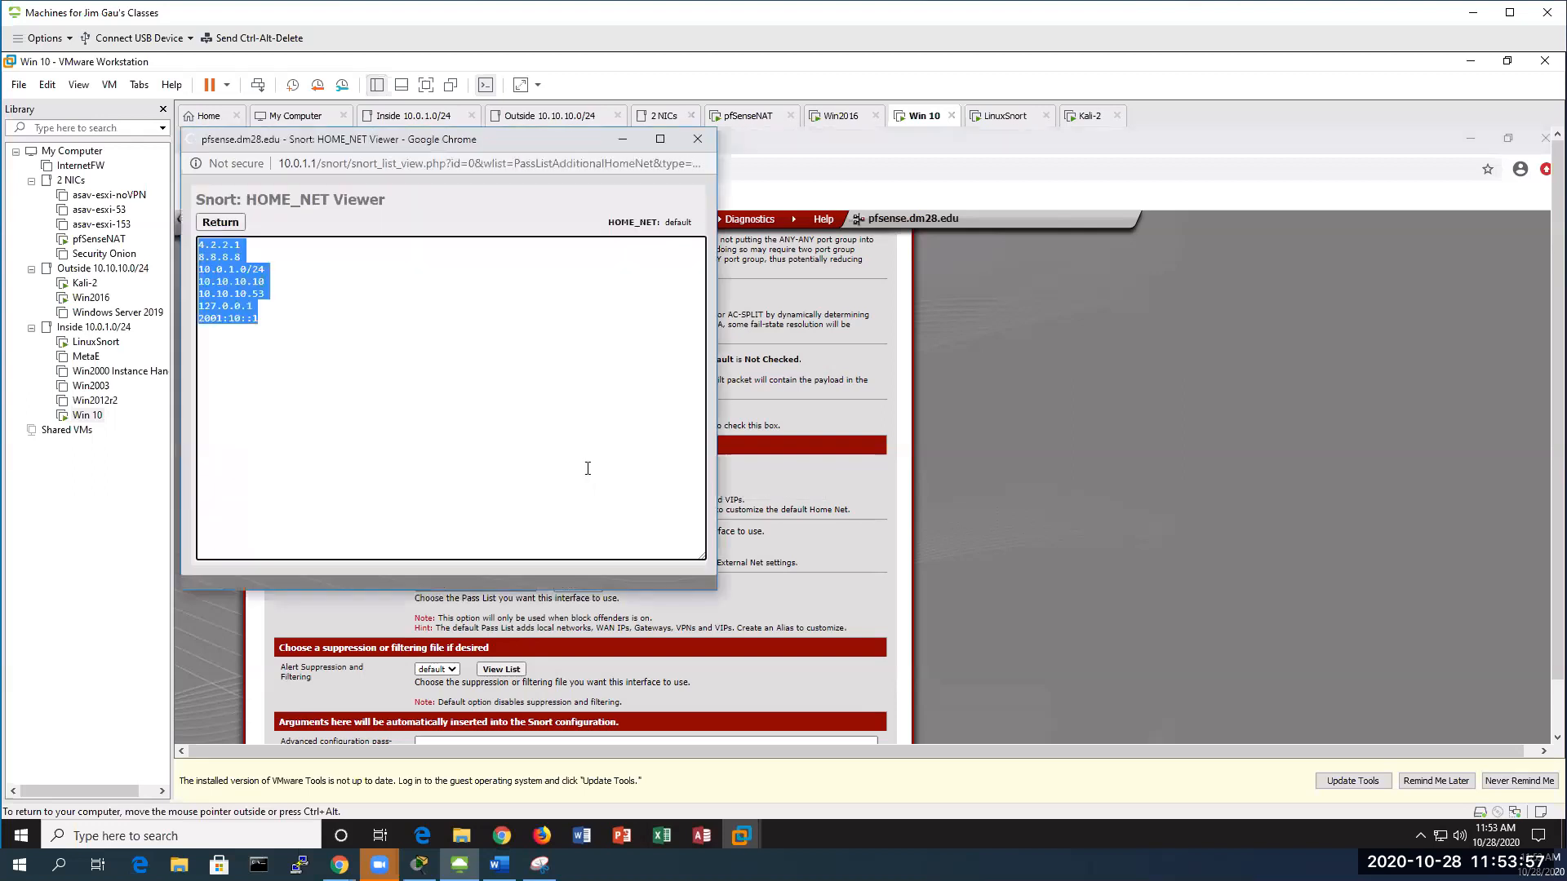
drag(279, 315, 199, 243)
click(278, 333)
drag(277, 333, 256, 320)
click(276, 292)
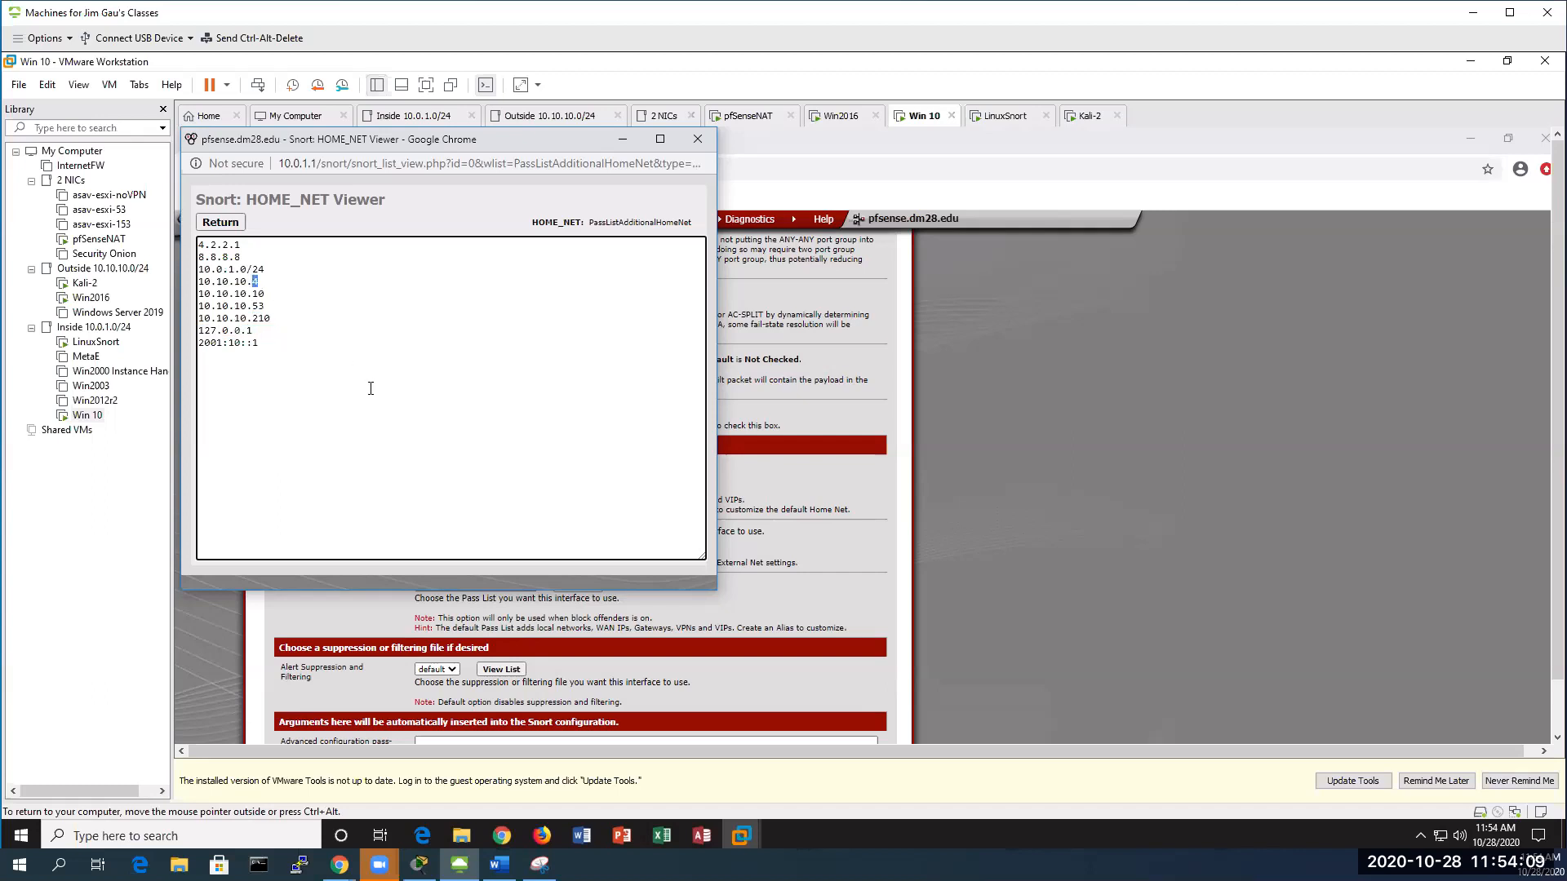
click(698, 139)
scroll(487, 454, down, 4)
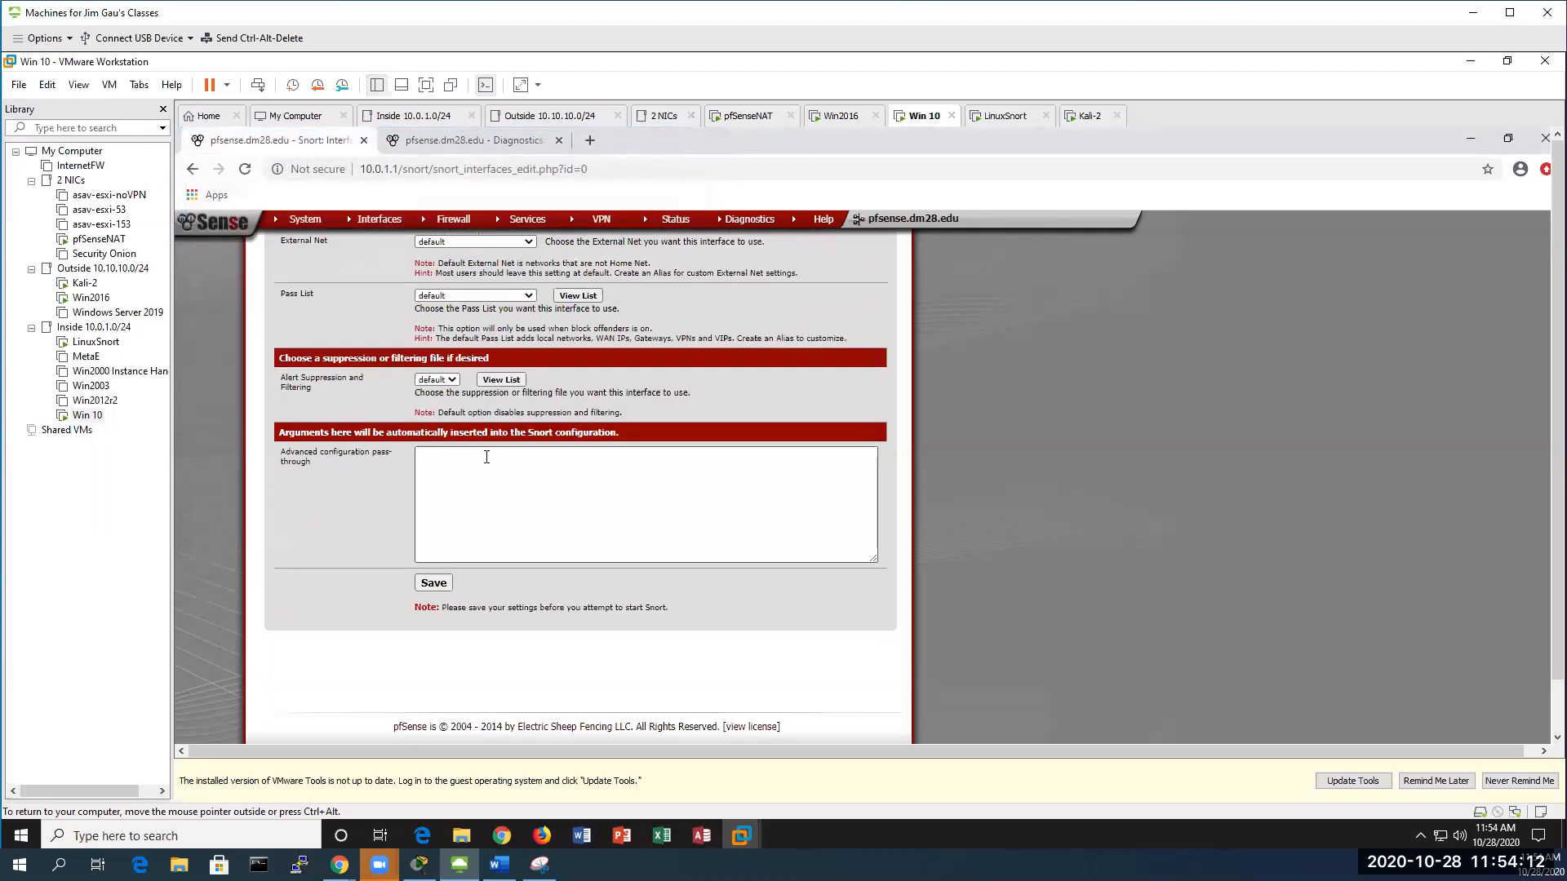
click(441, 582)
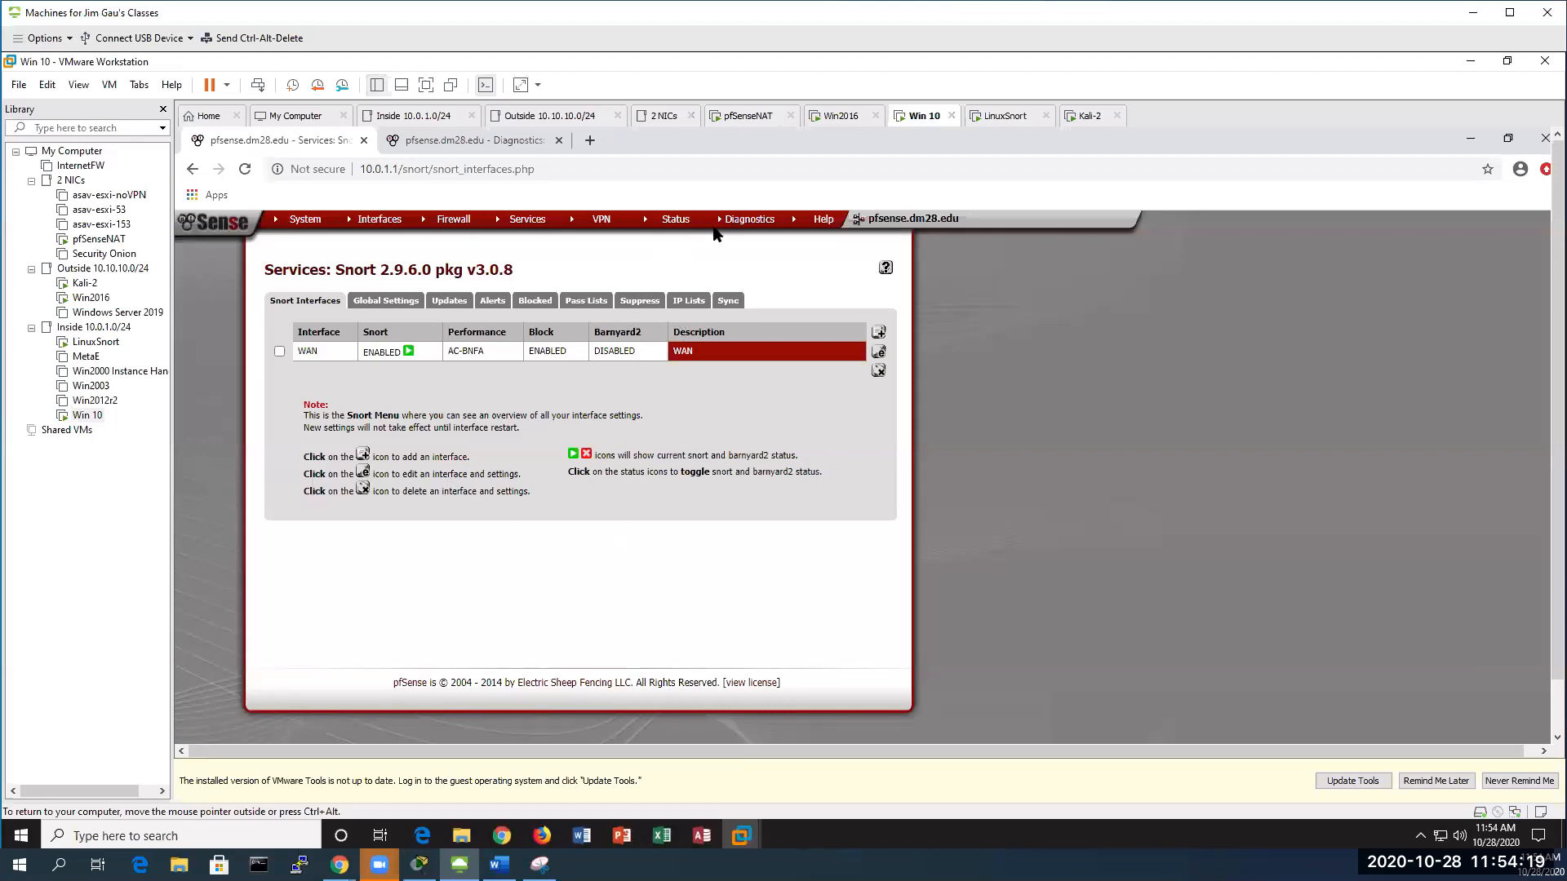
Reload snort.conf and highlight the new HOME_NET entries 10.10.10.210 and 10.10.10.4
click(450, 143)
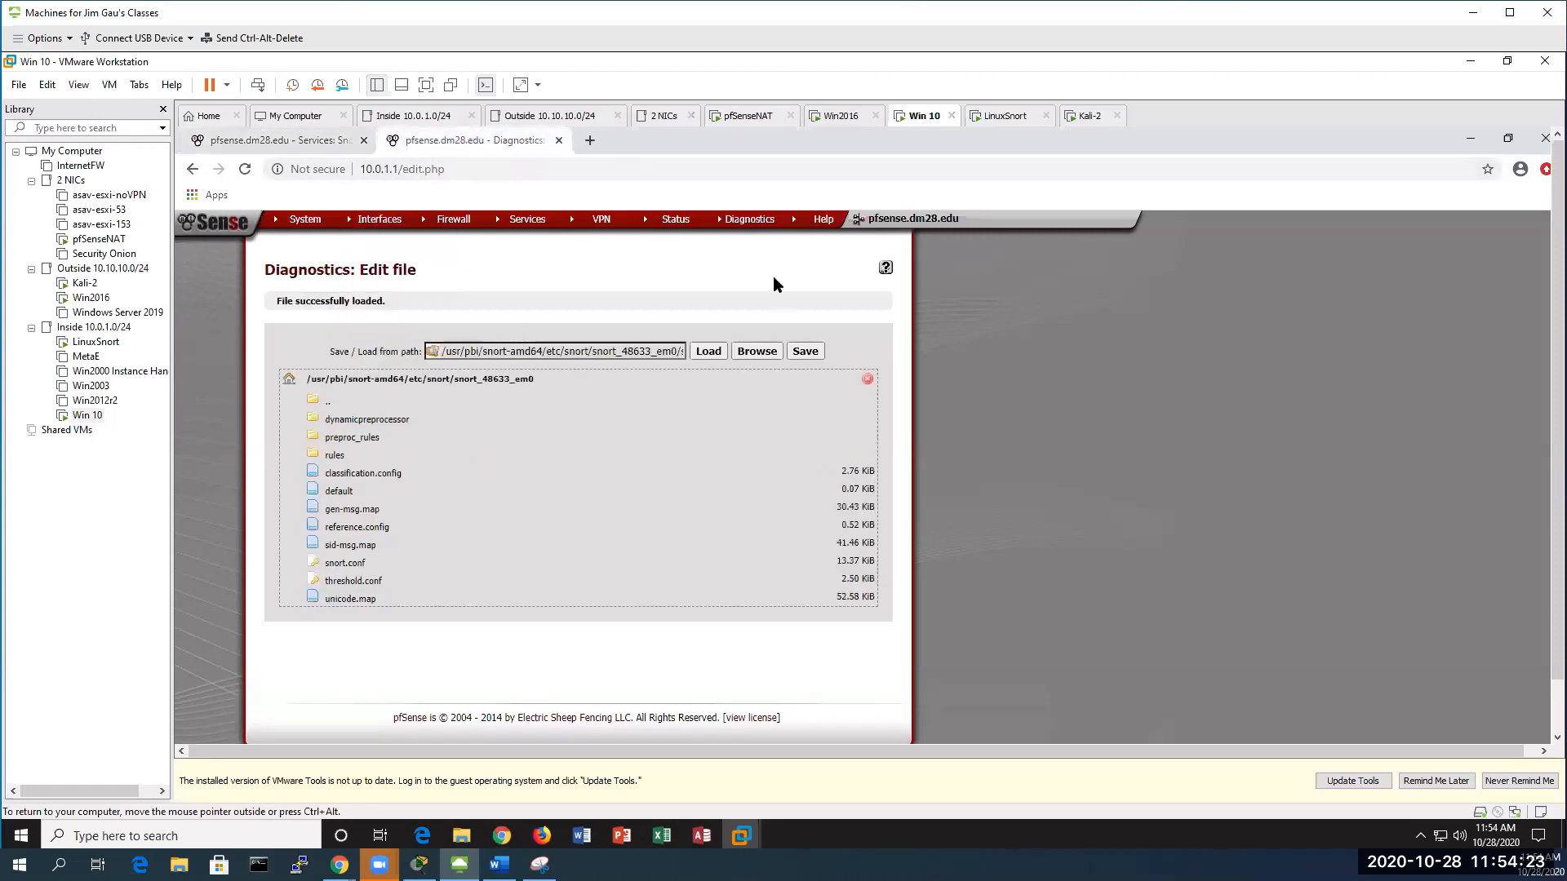
click(341, 563)
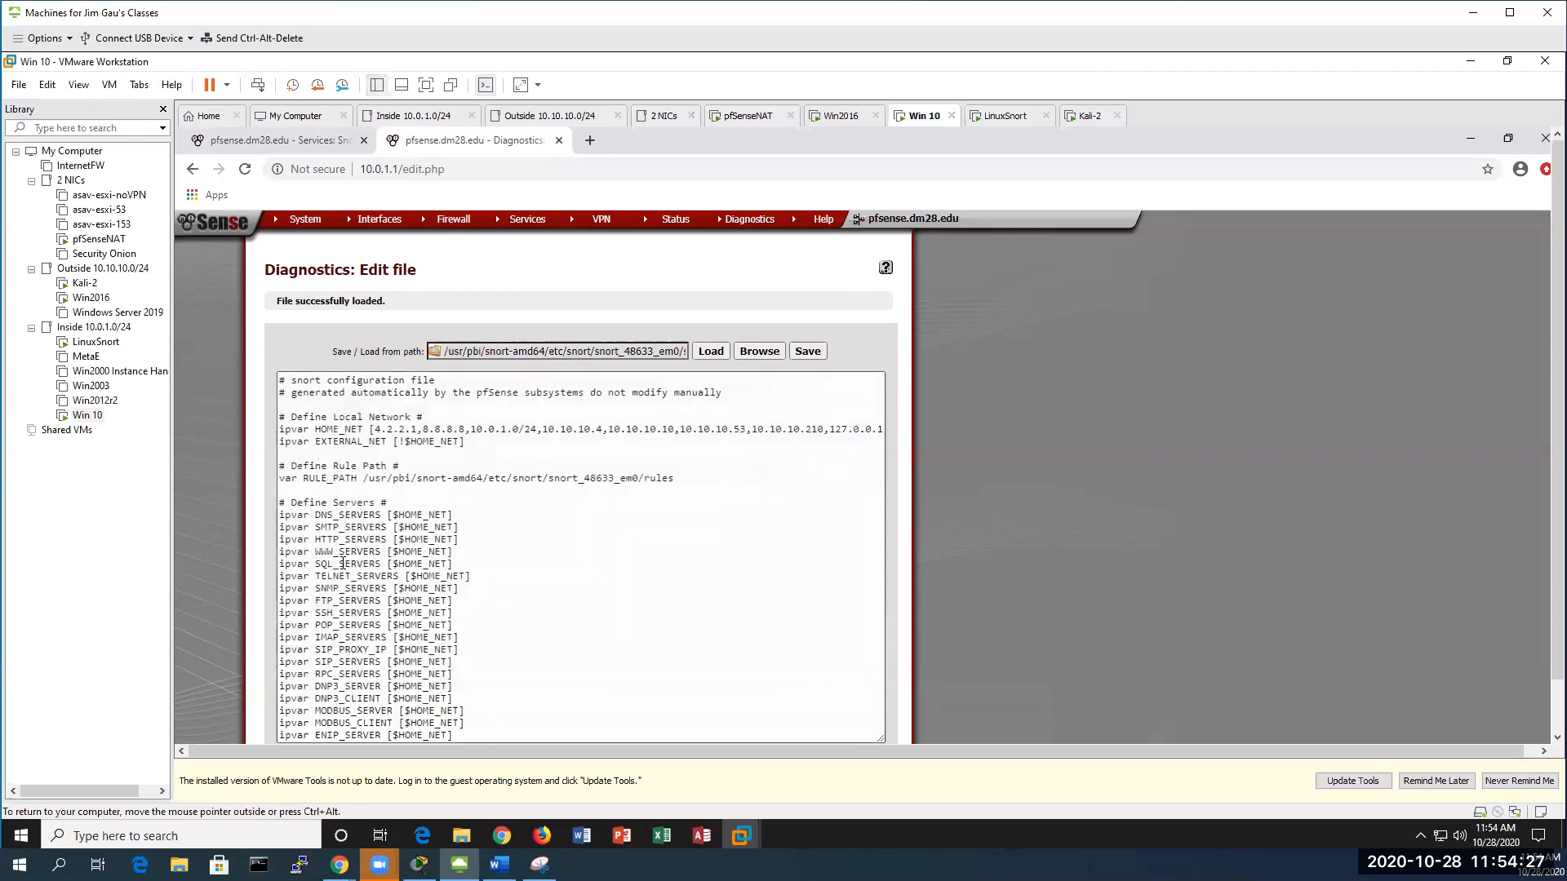
drag(804, 429, 829, 428)
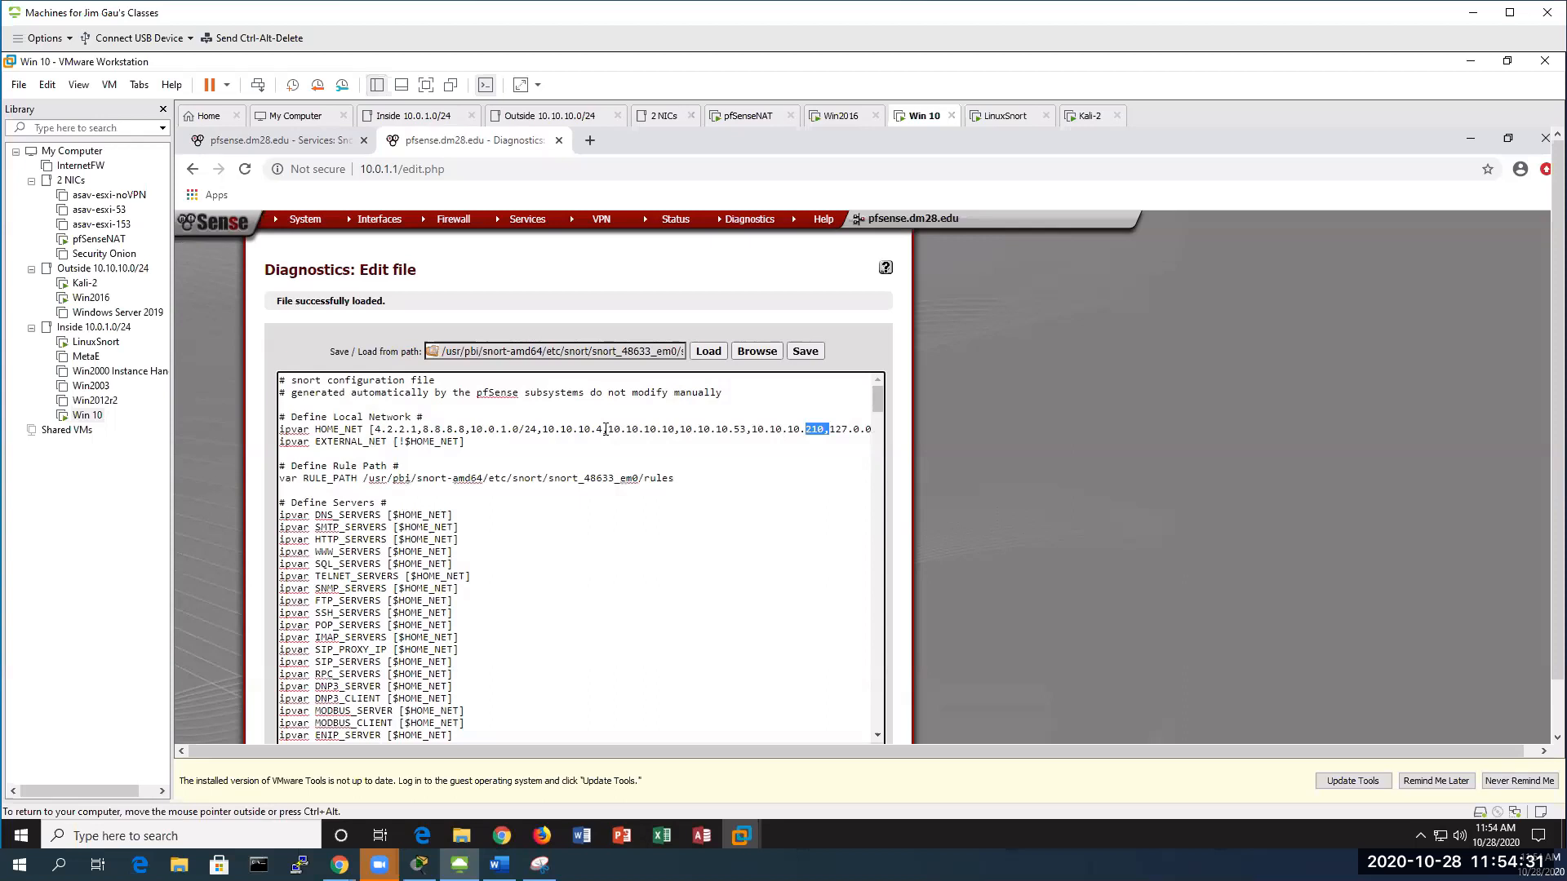
drag(603, 429, 590, 429)
Rerun the ping to 10.10.10.210 from Win2016, then return to the Win 10 VM
click(758, 353)
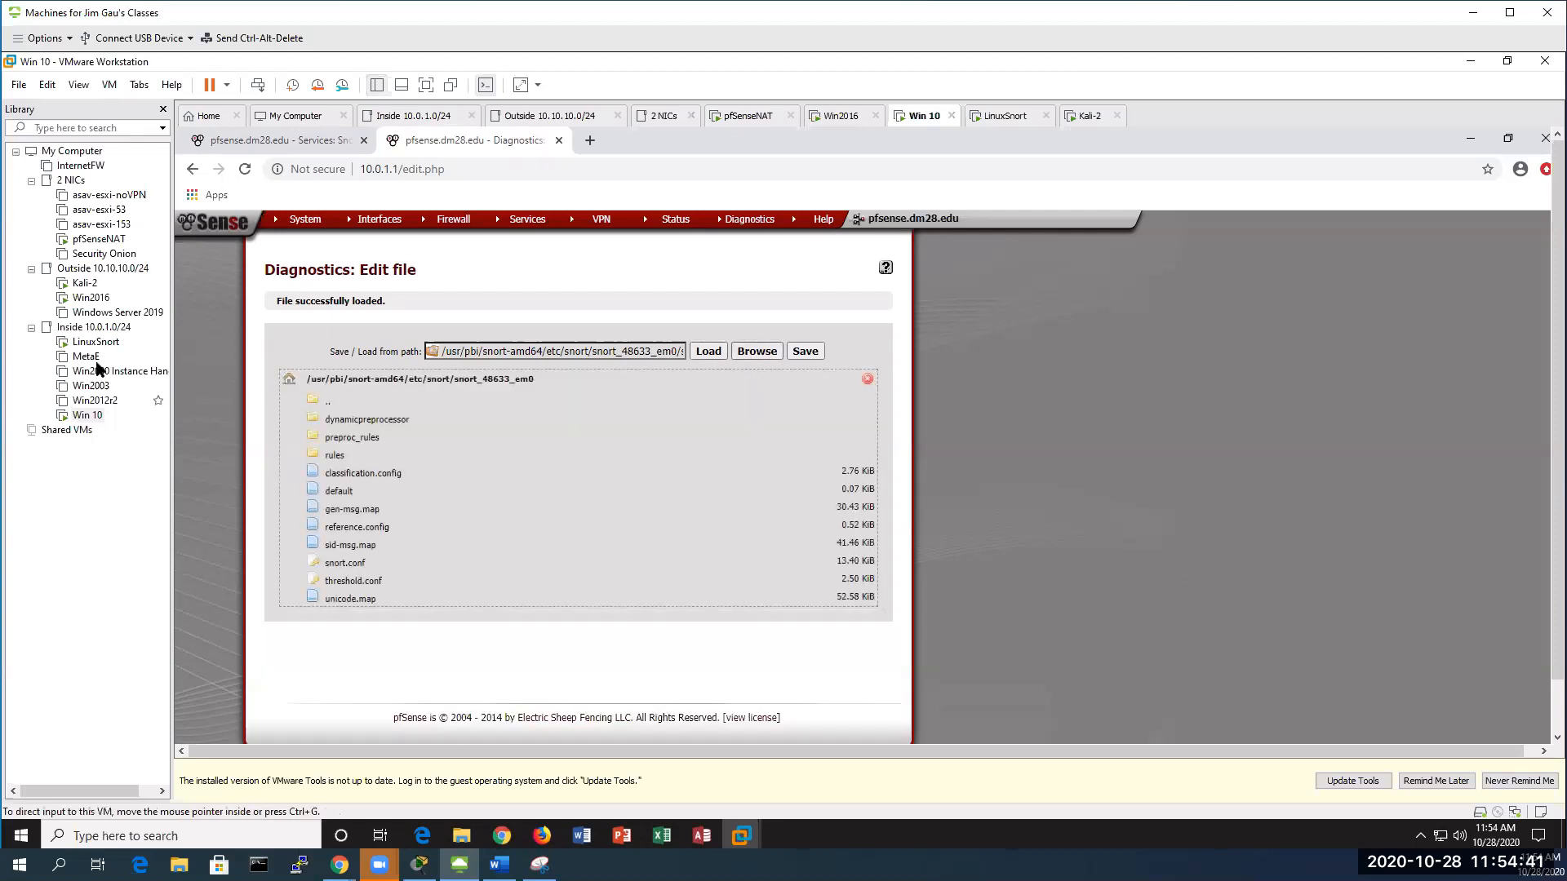
click(90, 297)
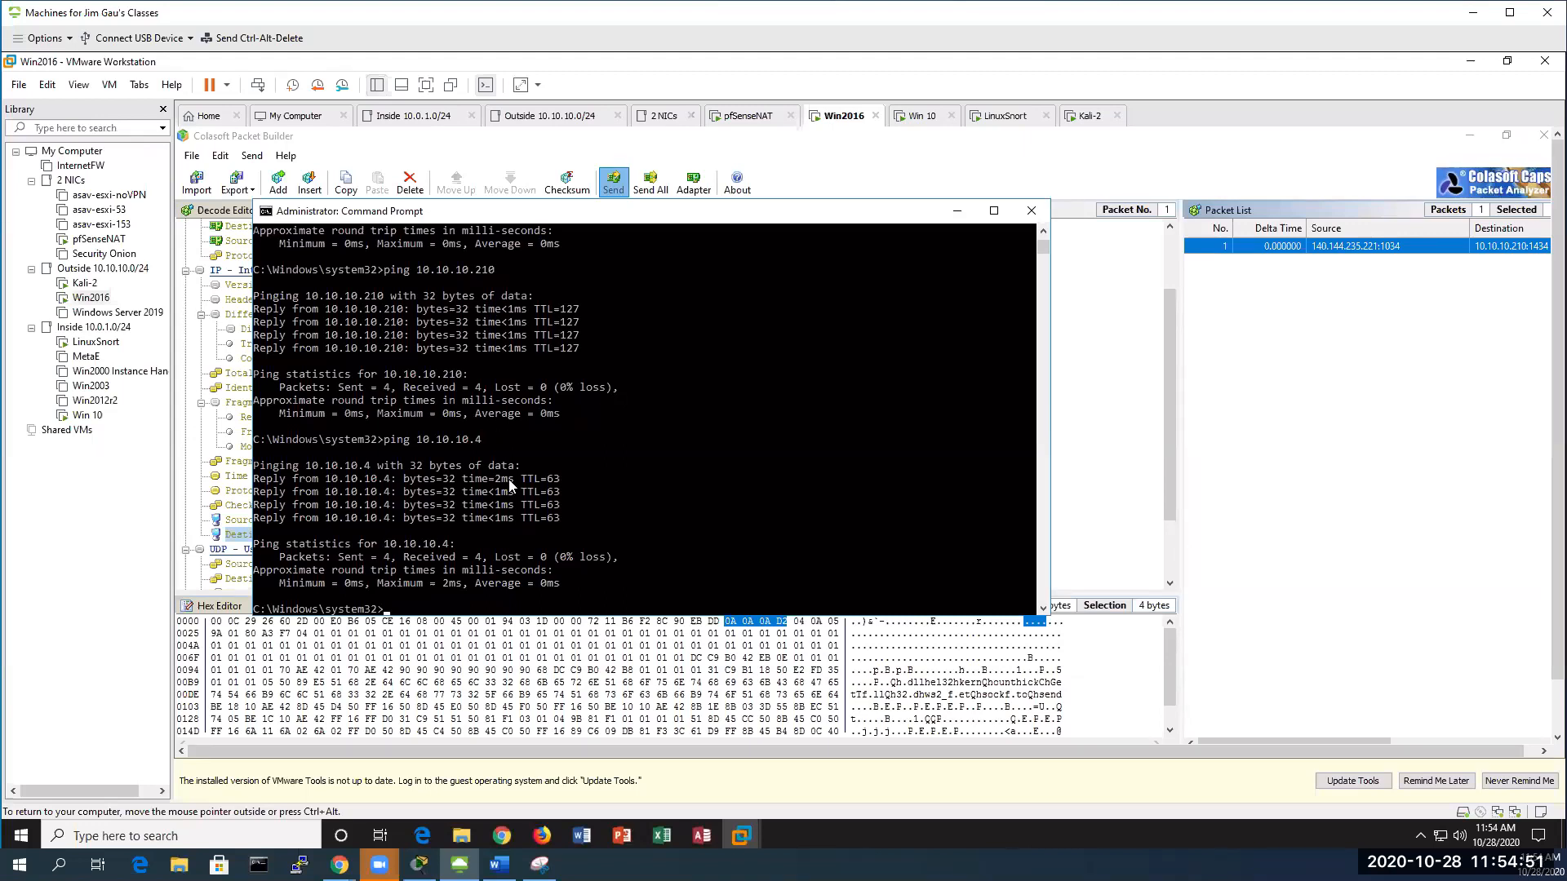
key(Up)
key(Up)
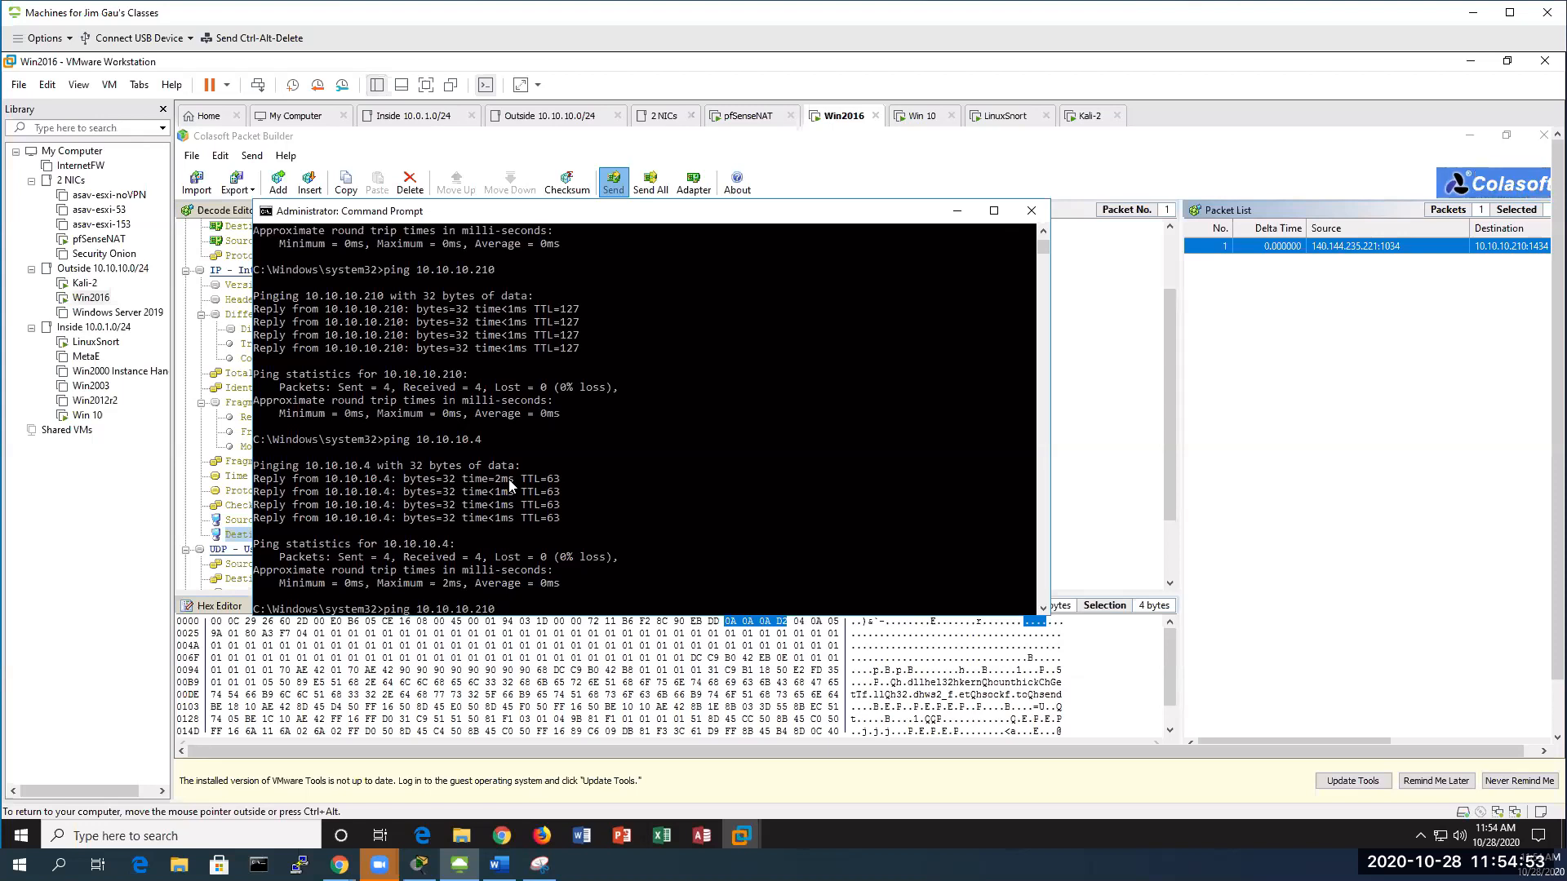
key(Return)
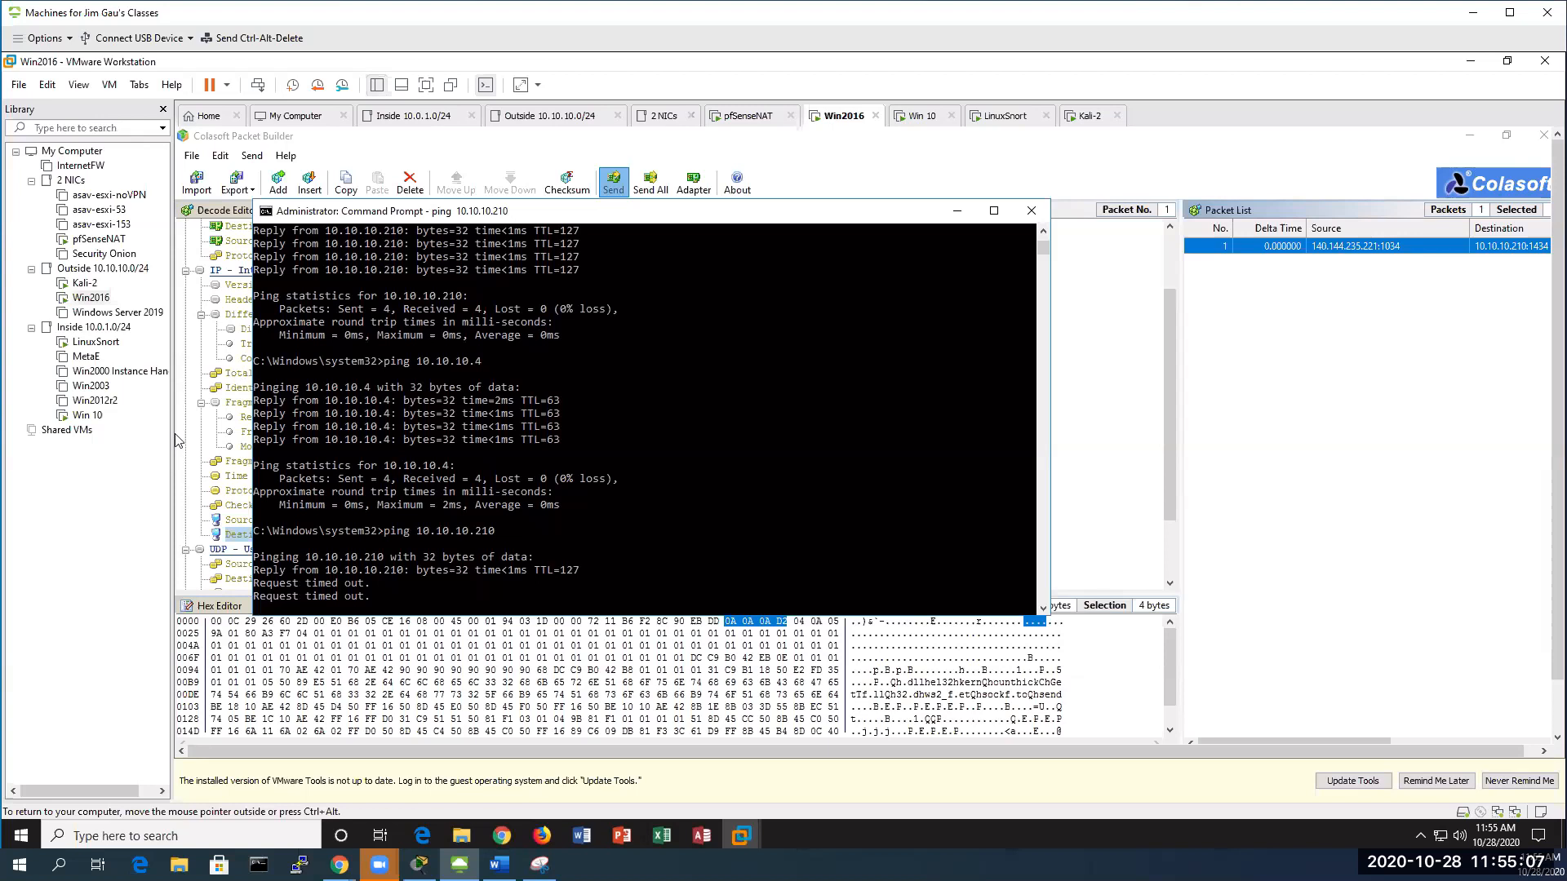
click(88, 417)
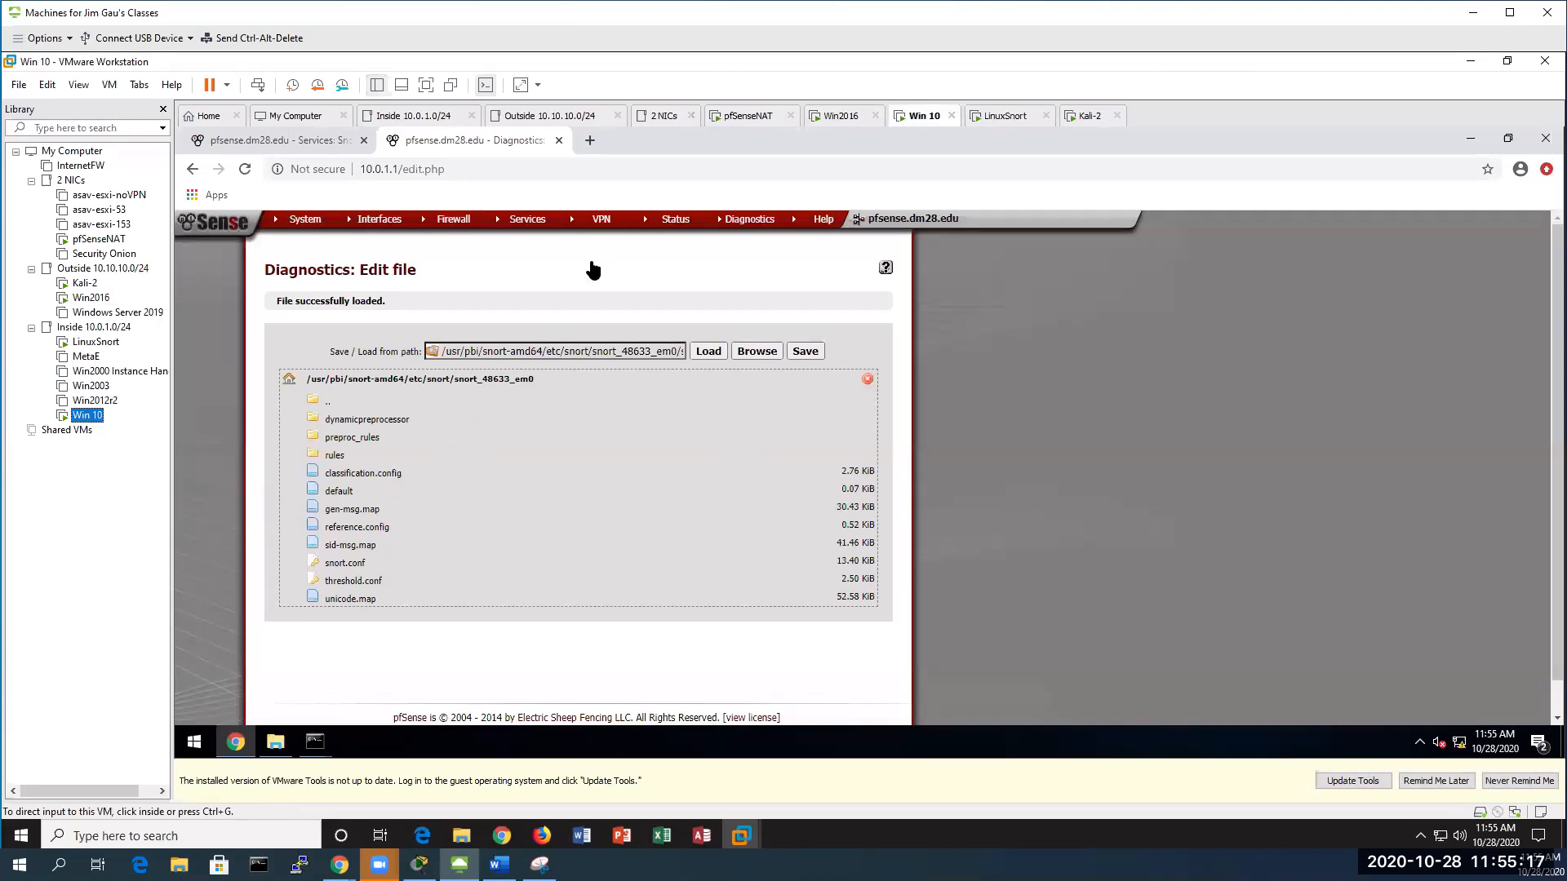
Check pfSense's Blocked Hosts list, then bring up Win 10's mysnorta Snort console showing ICMP PING alerts
click(307, 144)
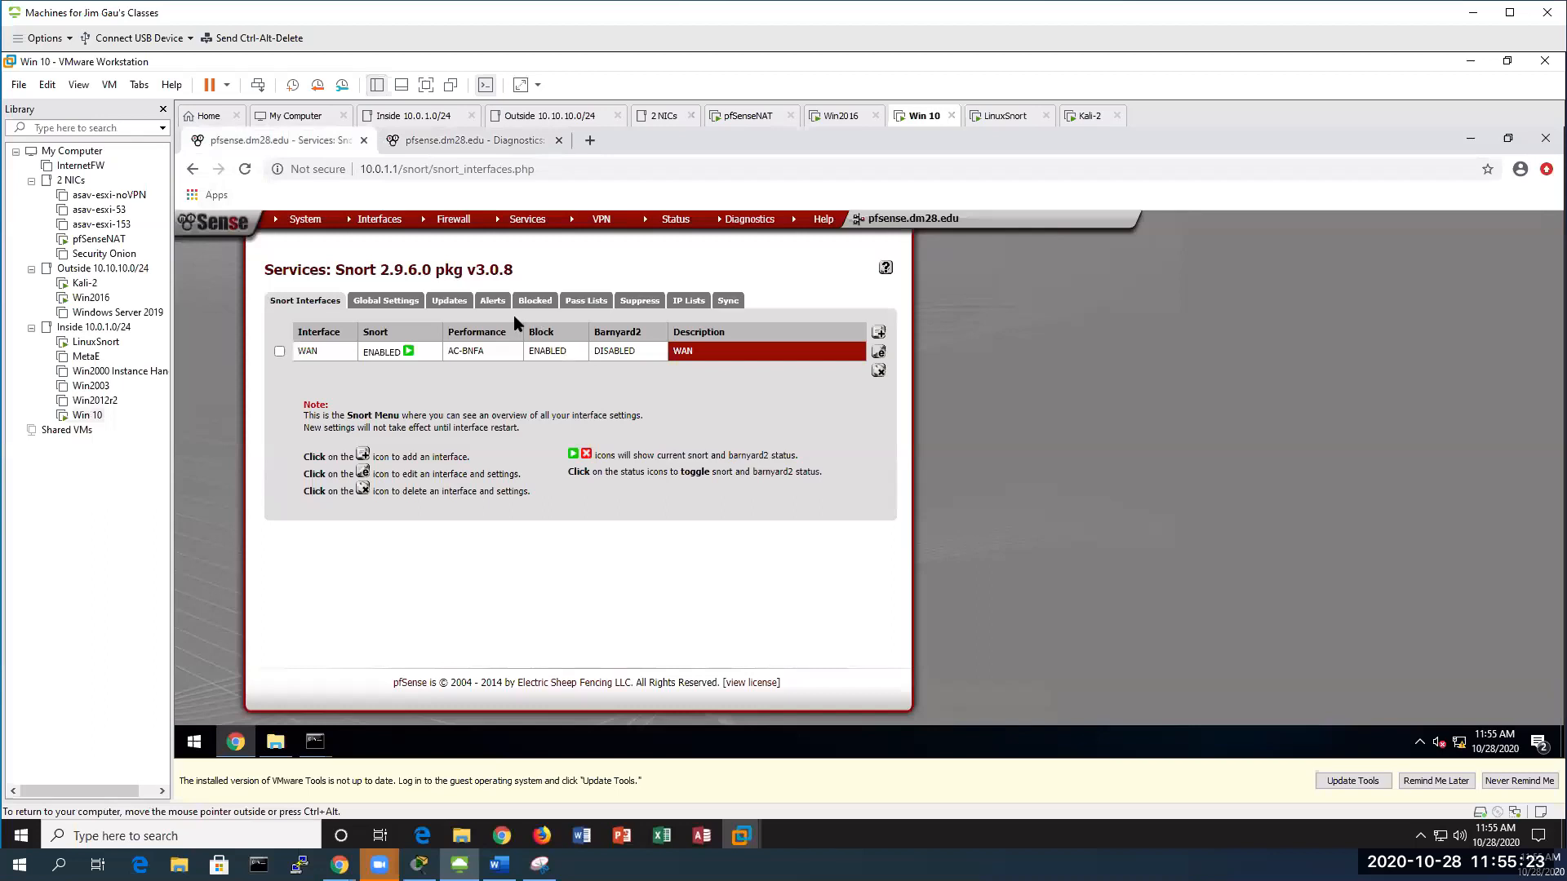
click(535, 301)
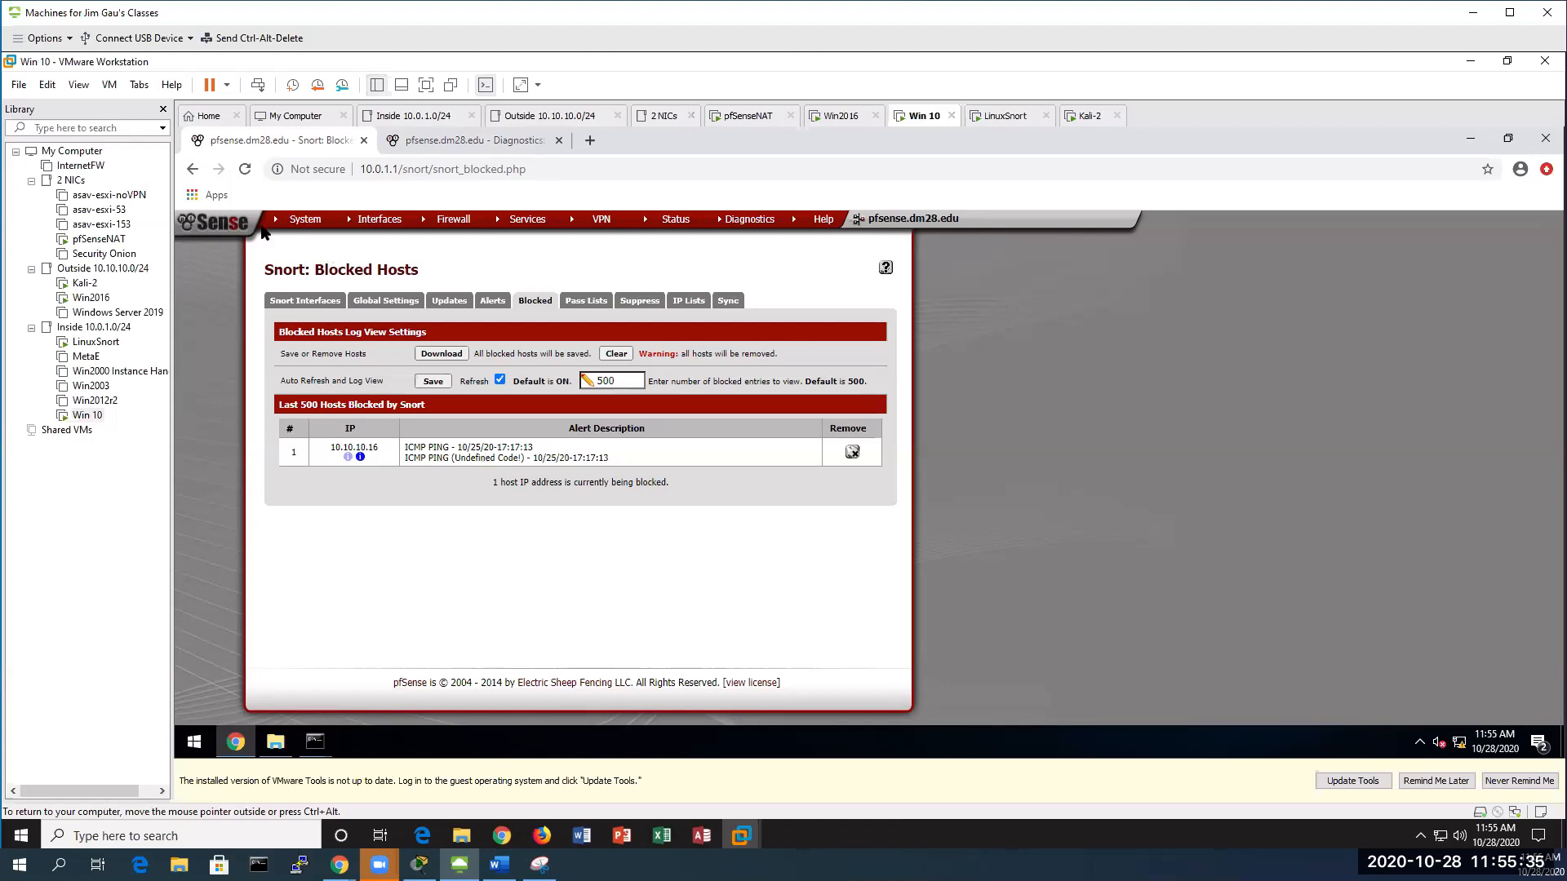
click(90, 416)
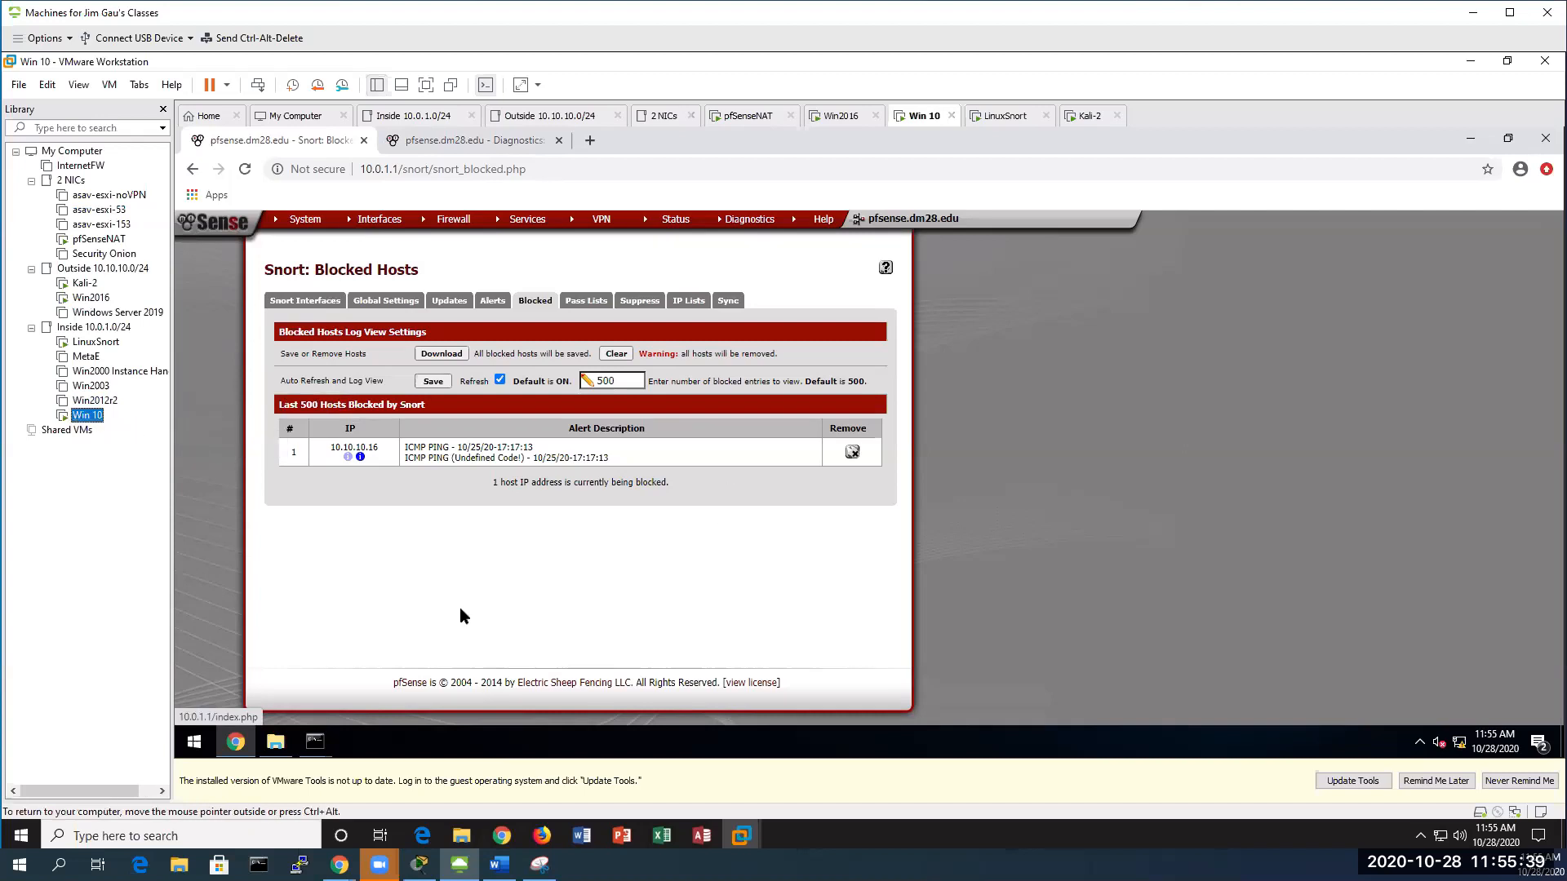
click(315, 741)
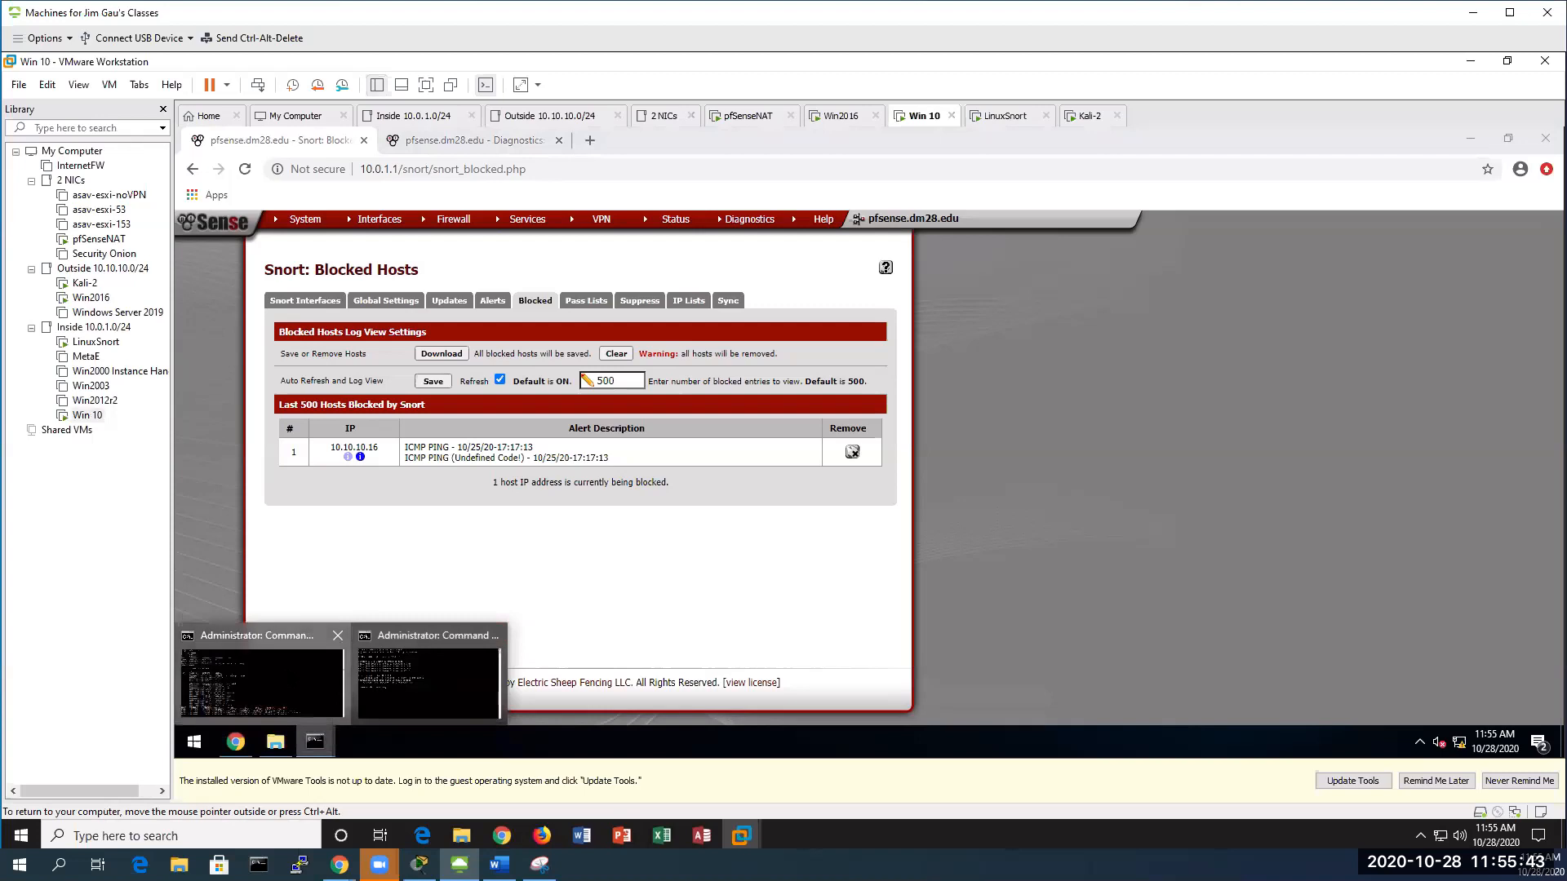
click(262, 681)
scroll(681, 433, down, 4)
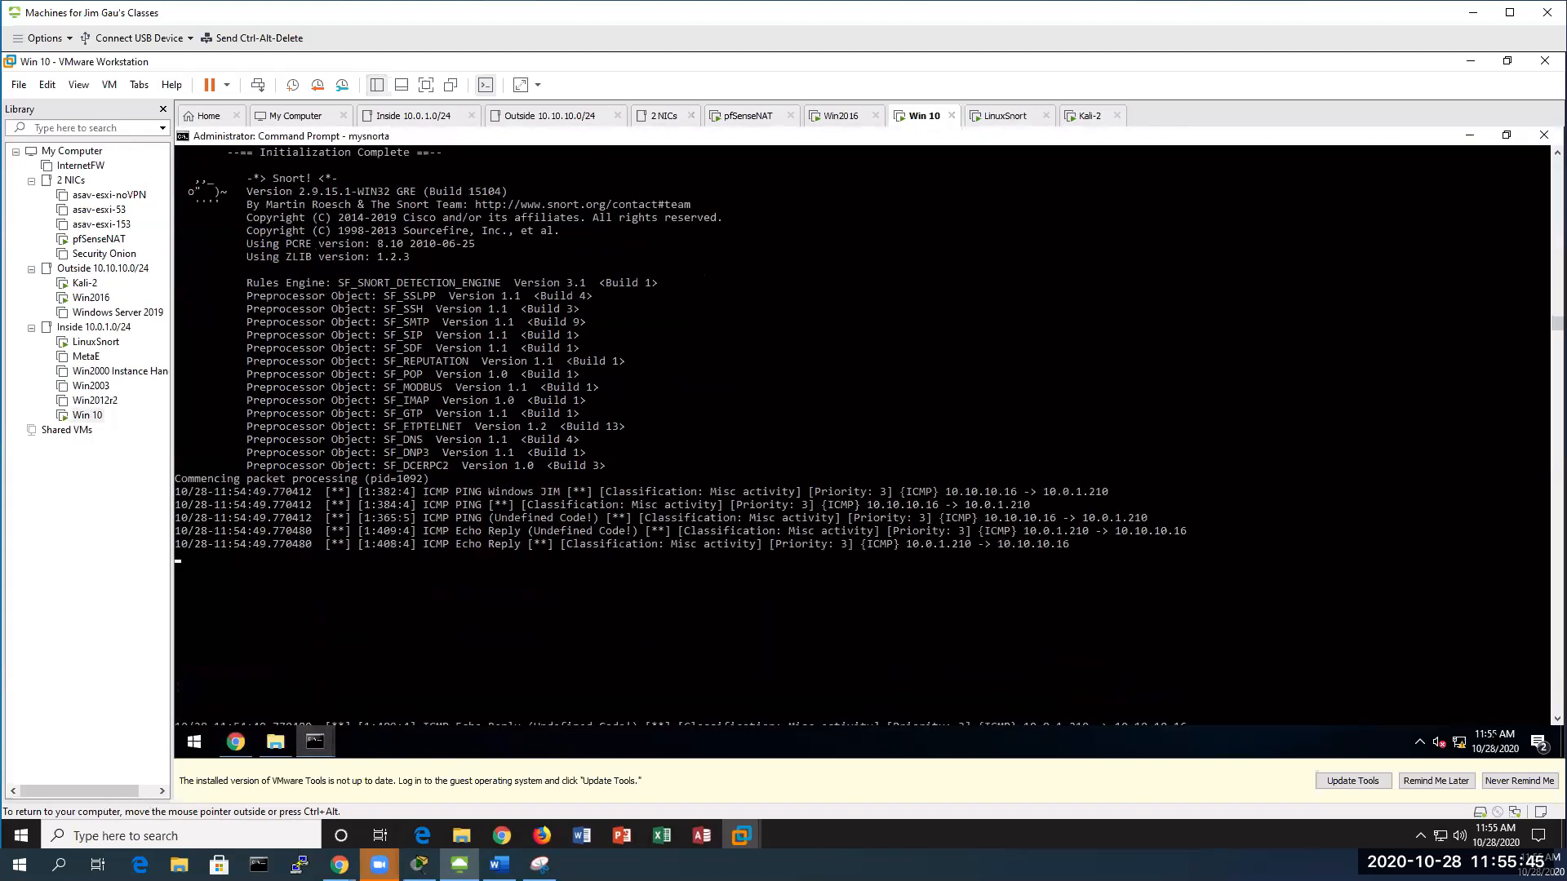
Glance at the pfSenseNAT console, then remove 10.10.10.16 from the Snort Blocked Hosts list
scroll(862, 433, down, 1)
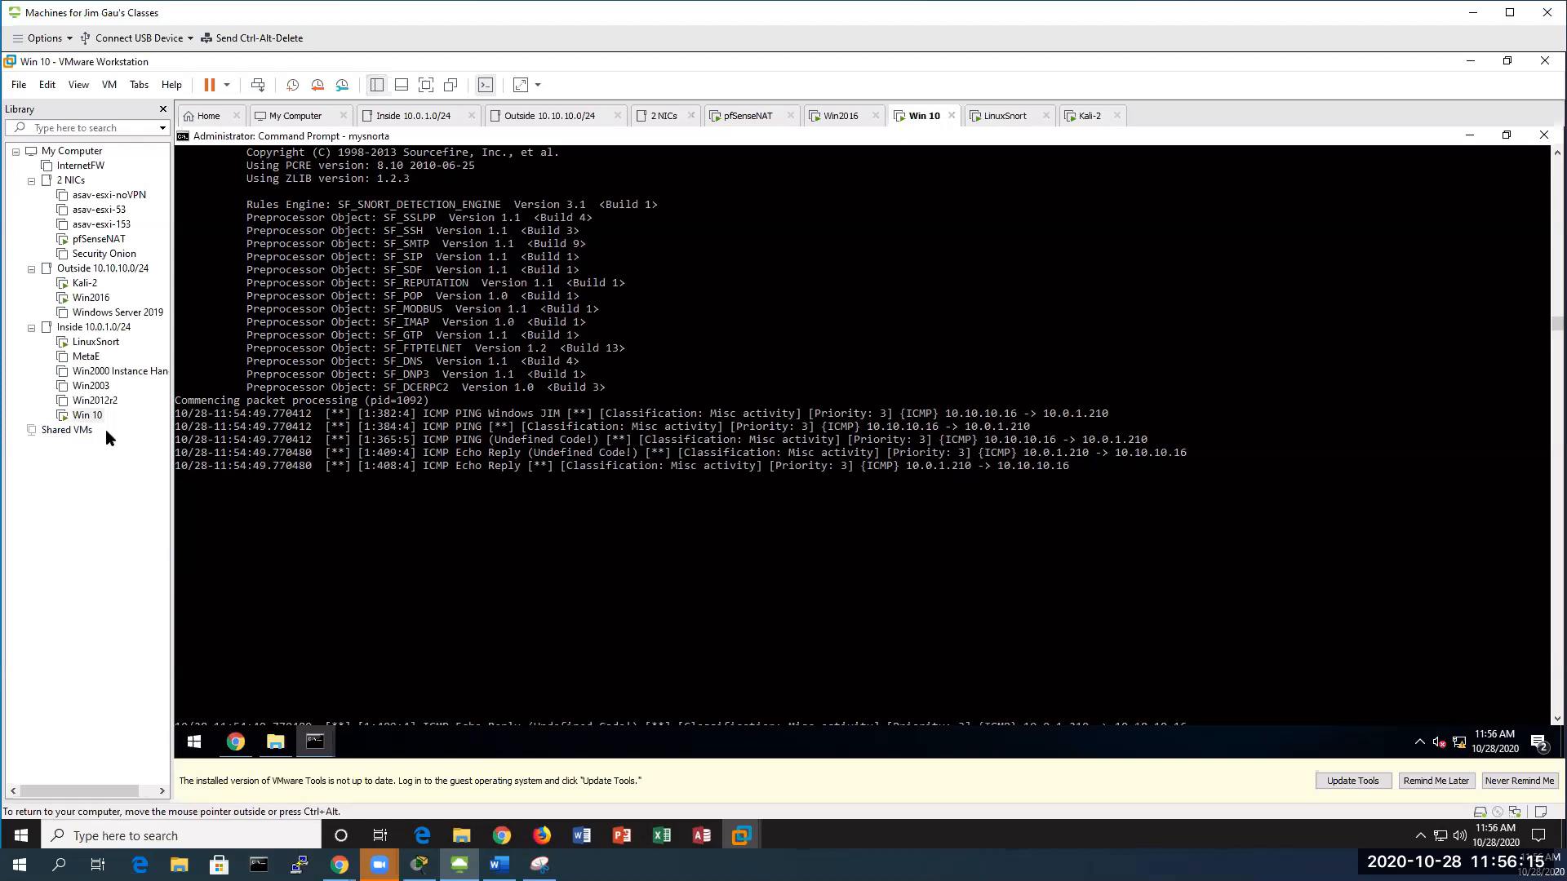
click(99, 240)
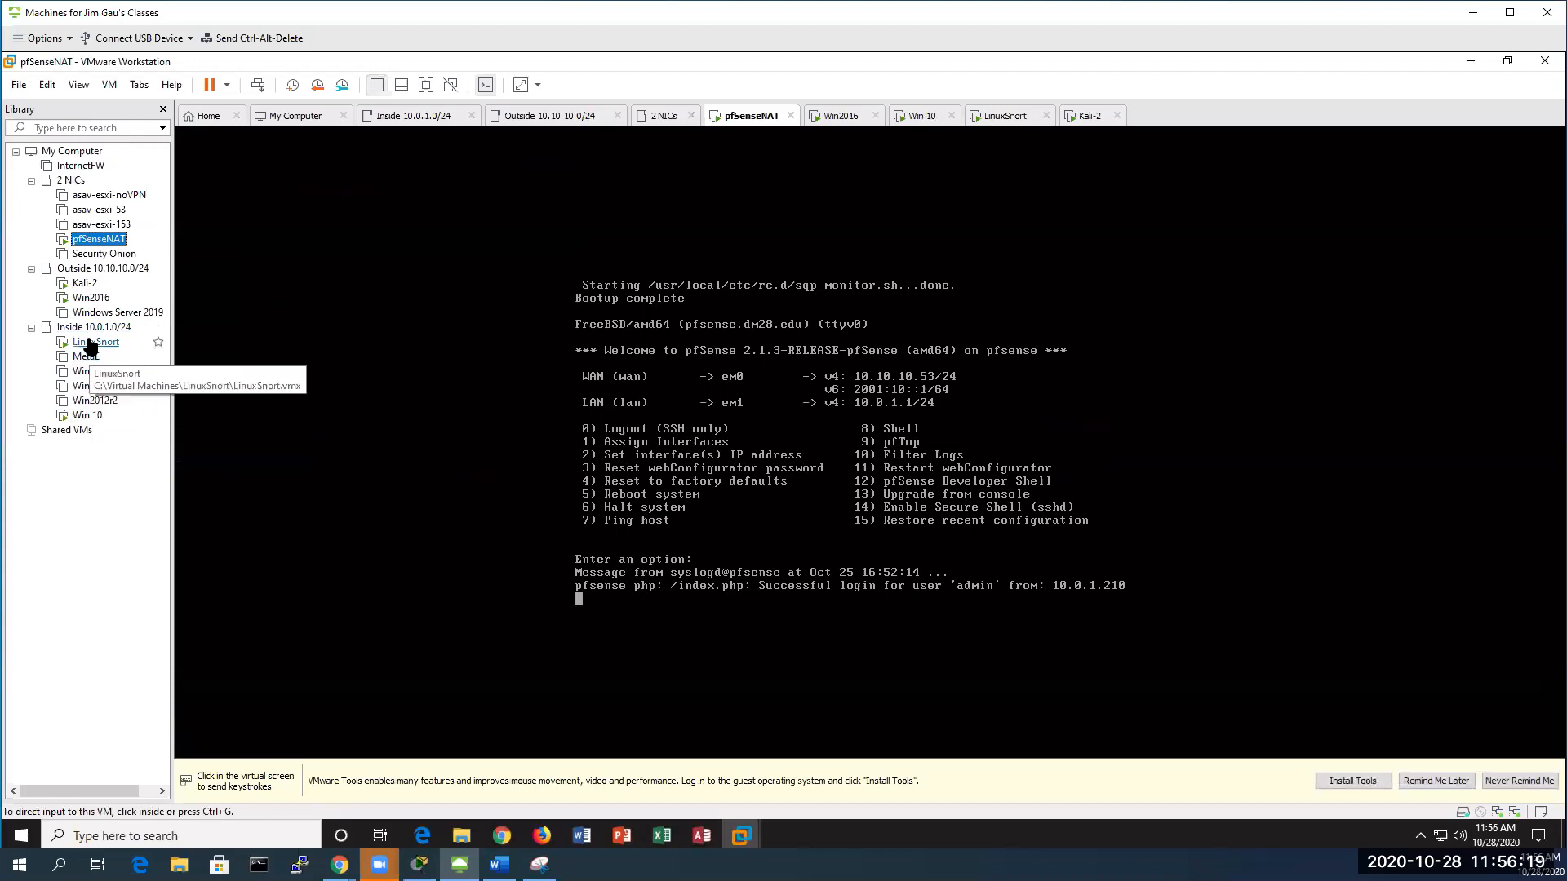
click(87, 416)
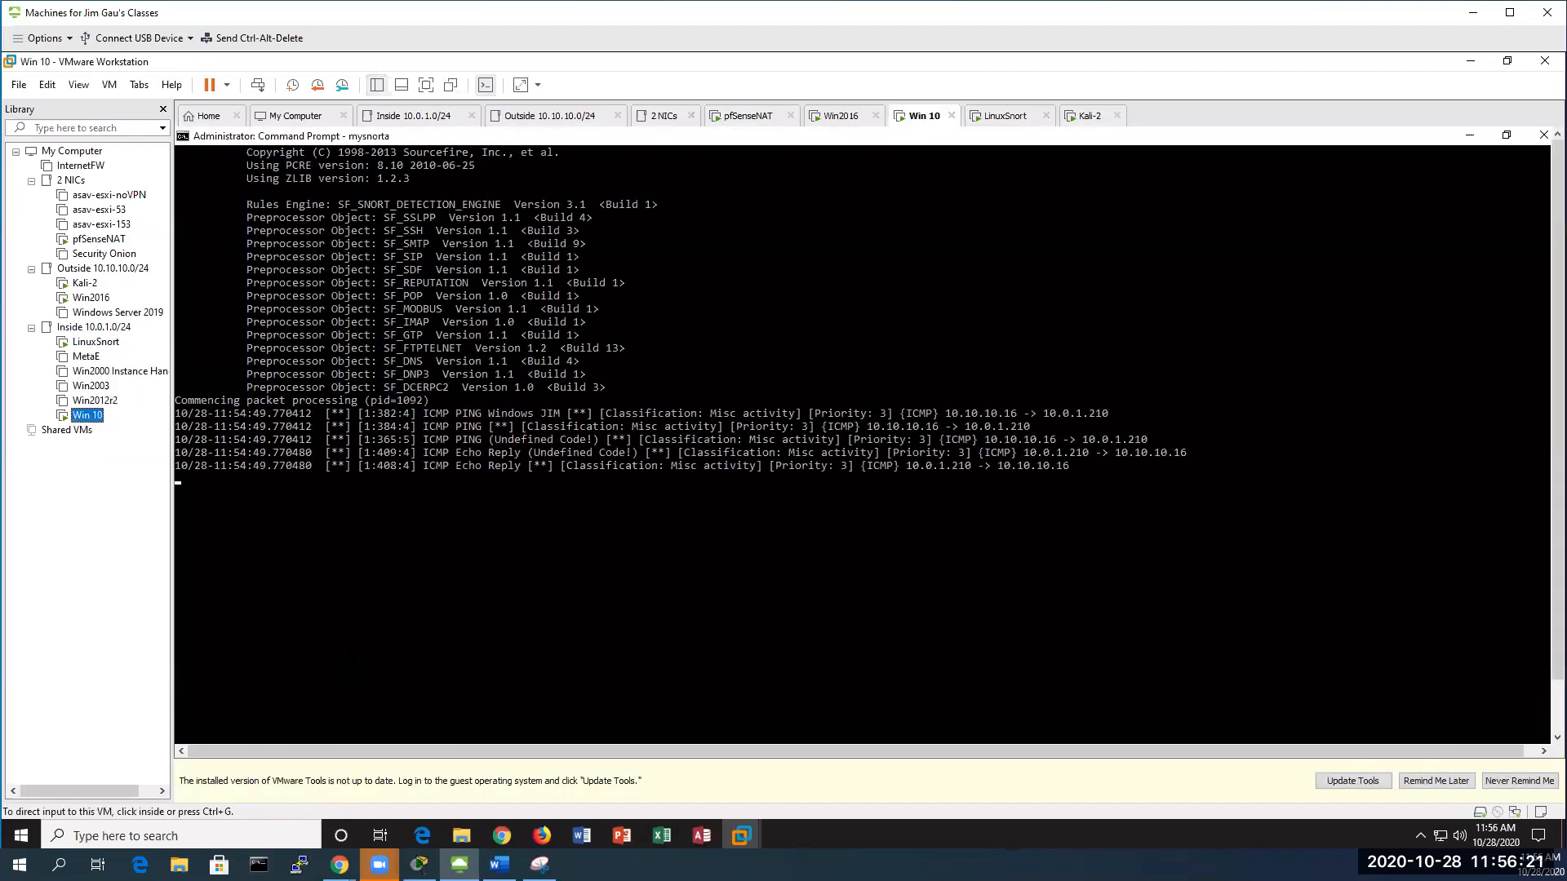
drag(1557, 419, 1557, 471)
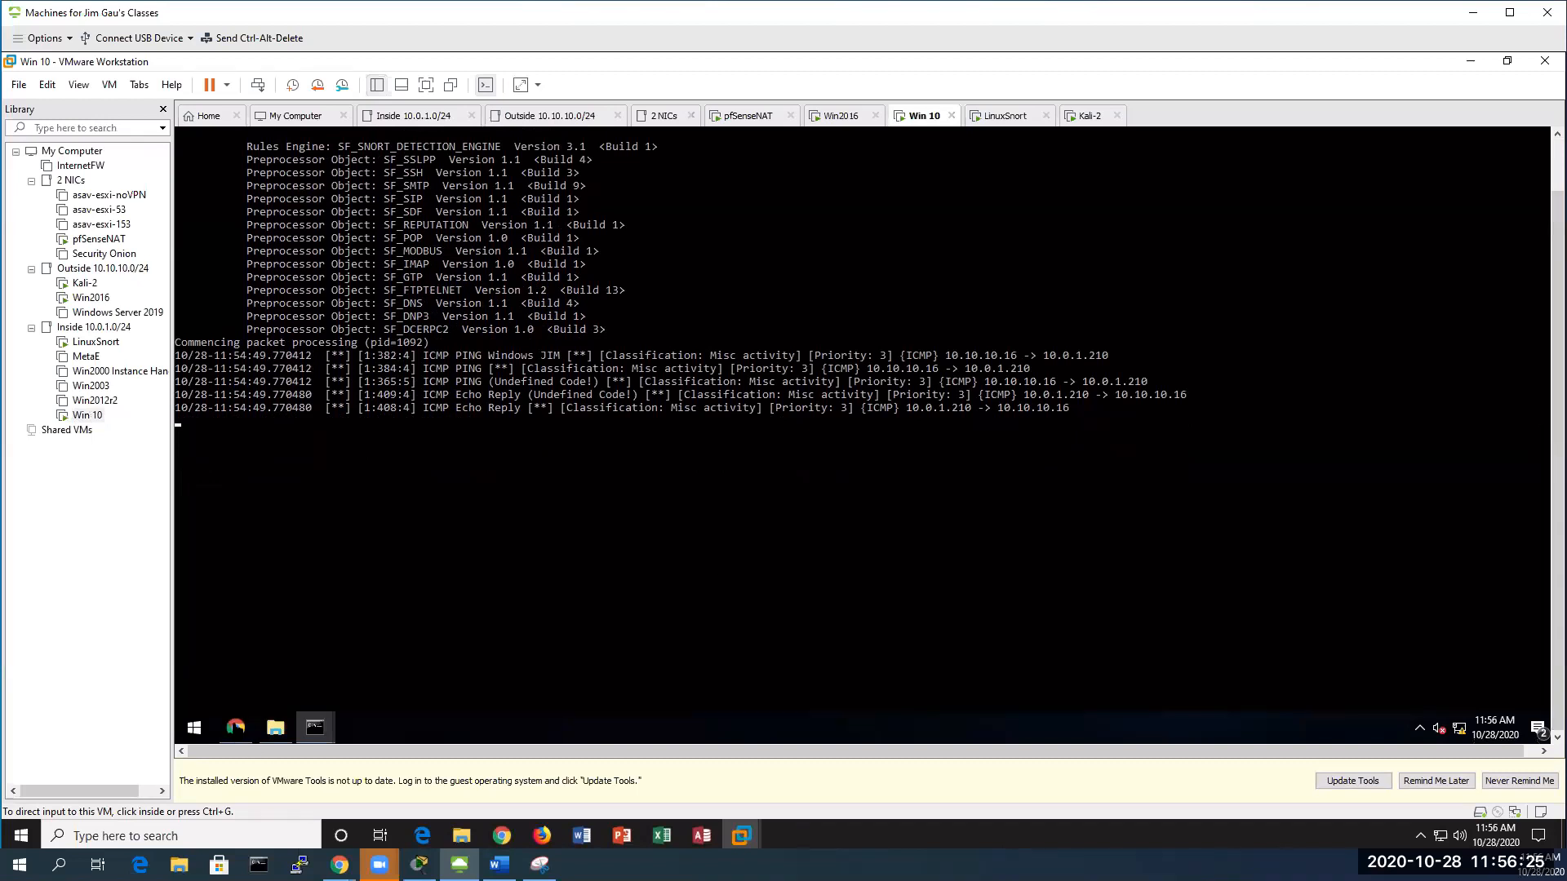
click(234, 729)
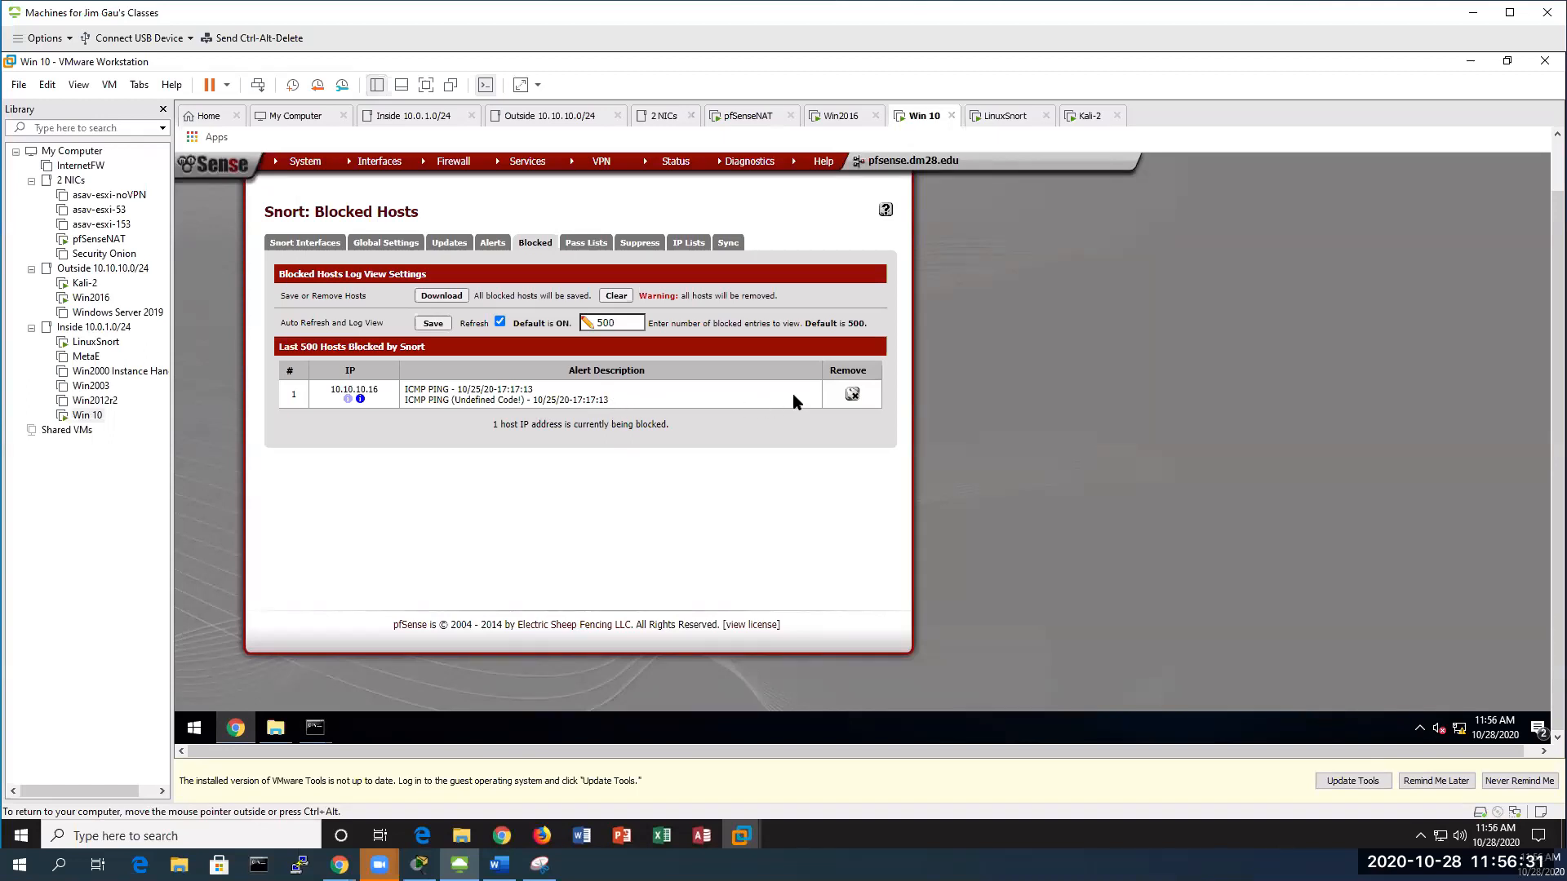
click(852, 395)
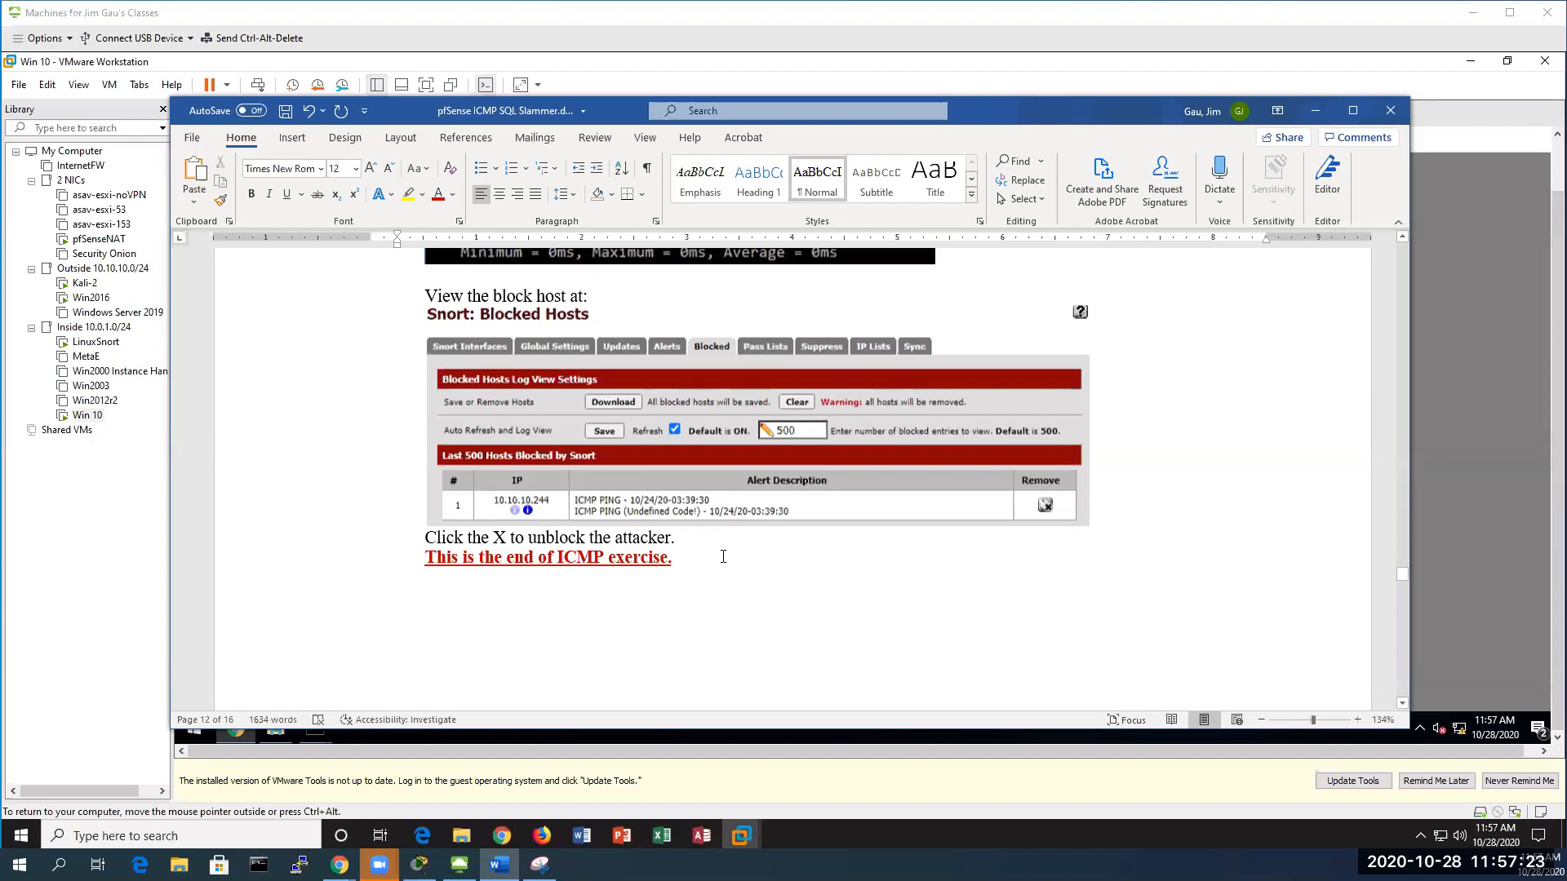
Scroll the Word lab notes to steps 17–20 on the Slammer test, then minimize Word
scroll(751, 562, down, 5)
scroll(752, 563, down, 3)
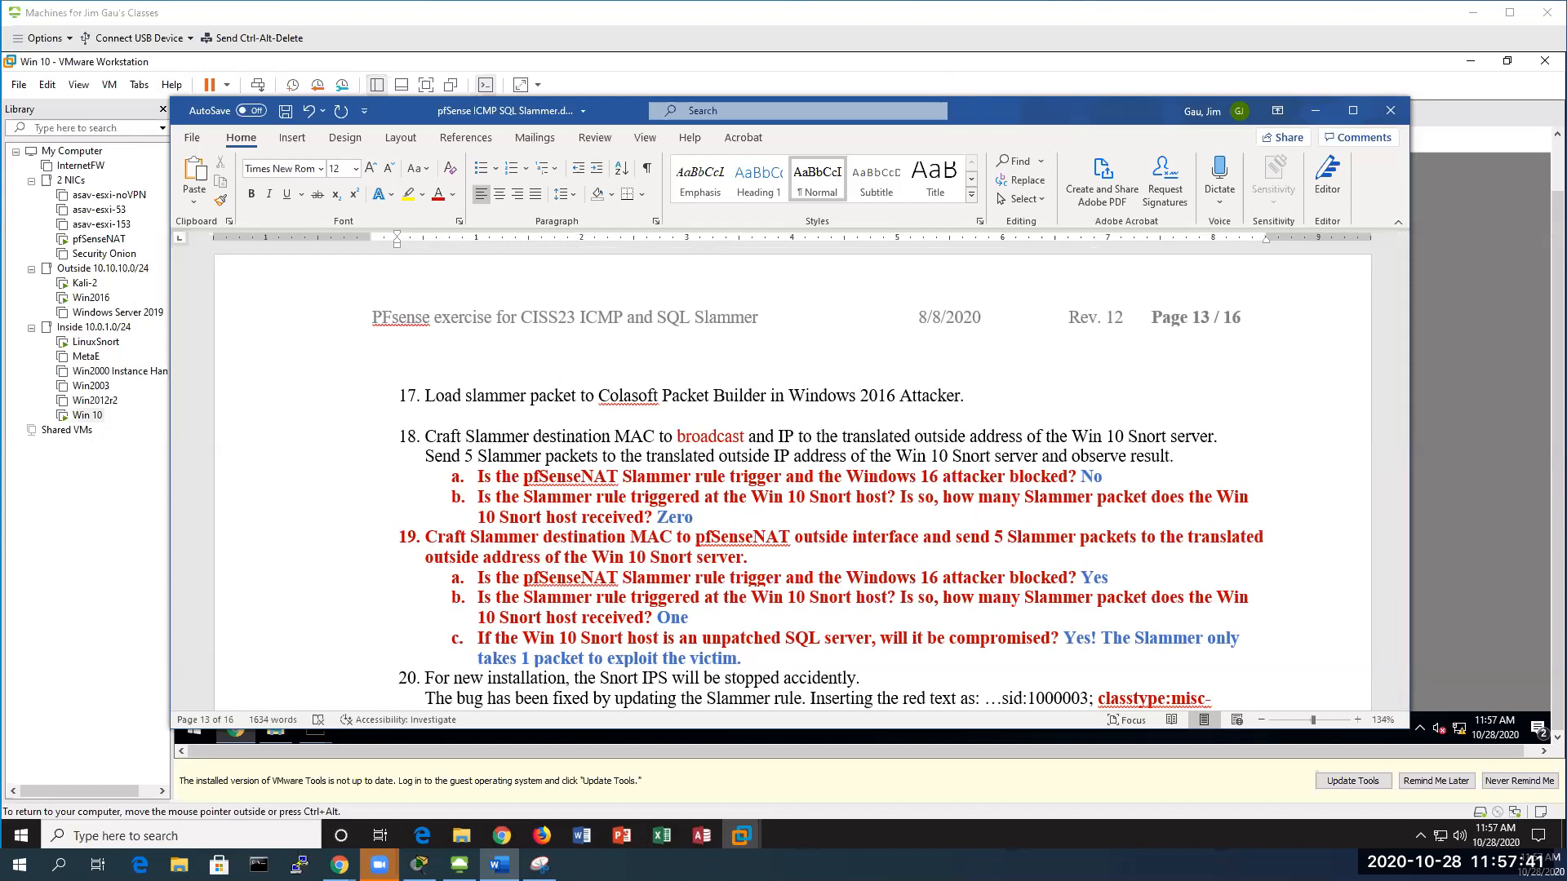
click(1315, 111)
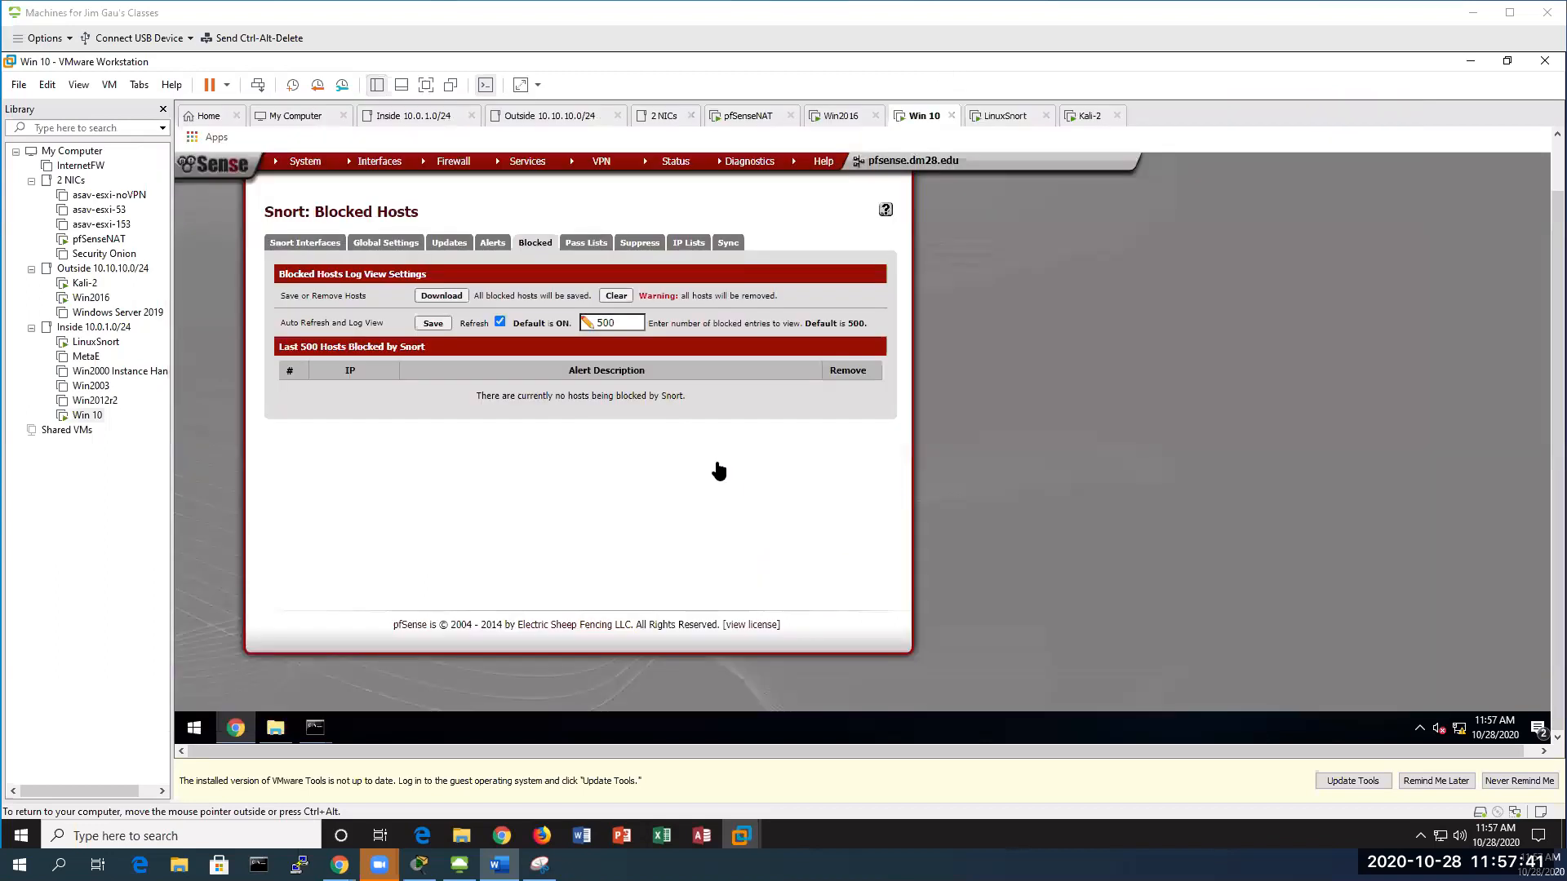
On Win2016, set the Slammer packet's destination MAC to FF:FF:FF:FF:FF:FF
click(90, 299)
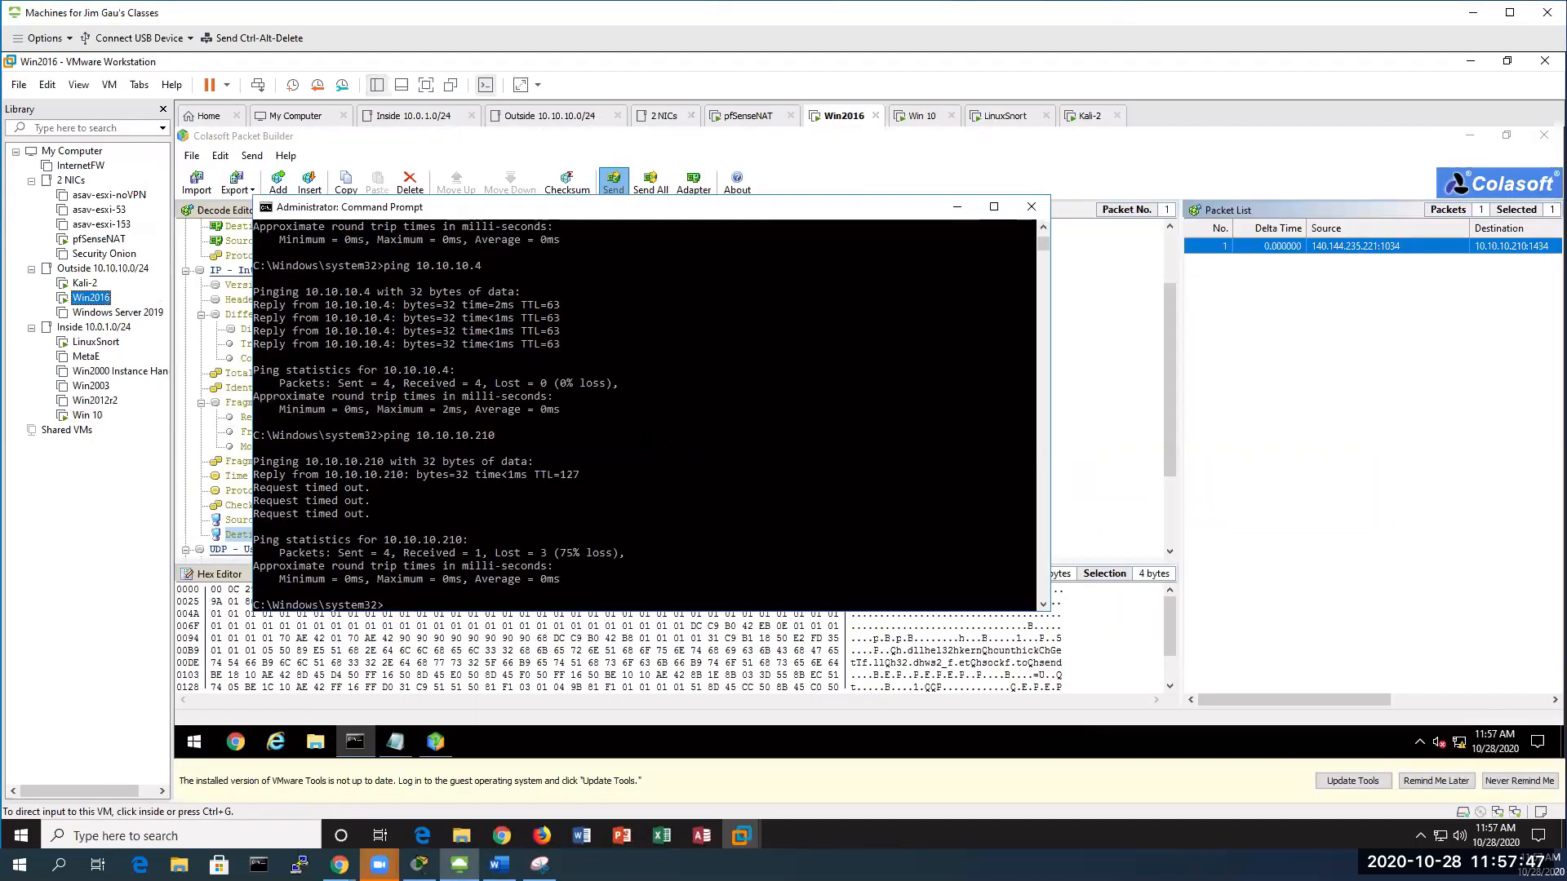
click(956, 210)
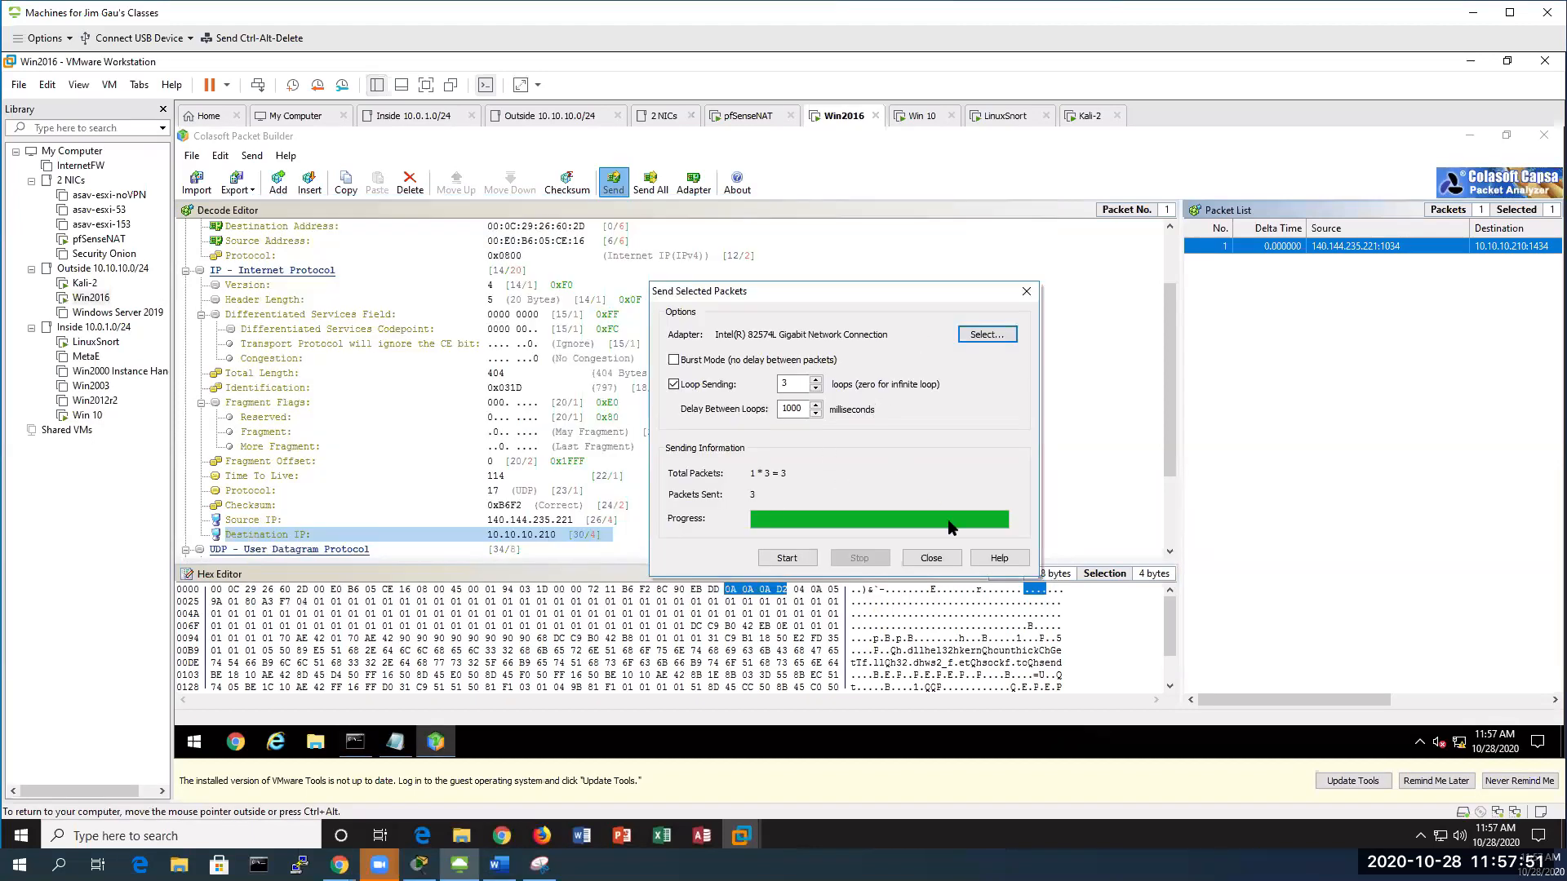
click(930, 558)
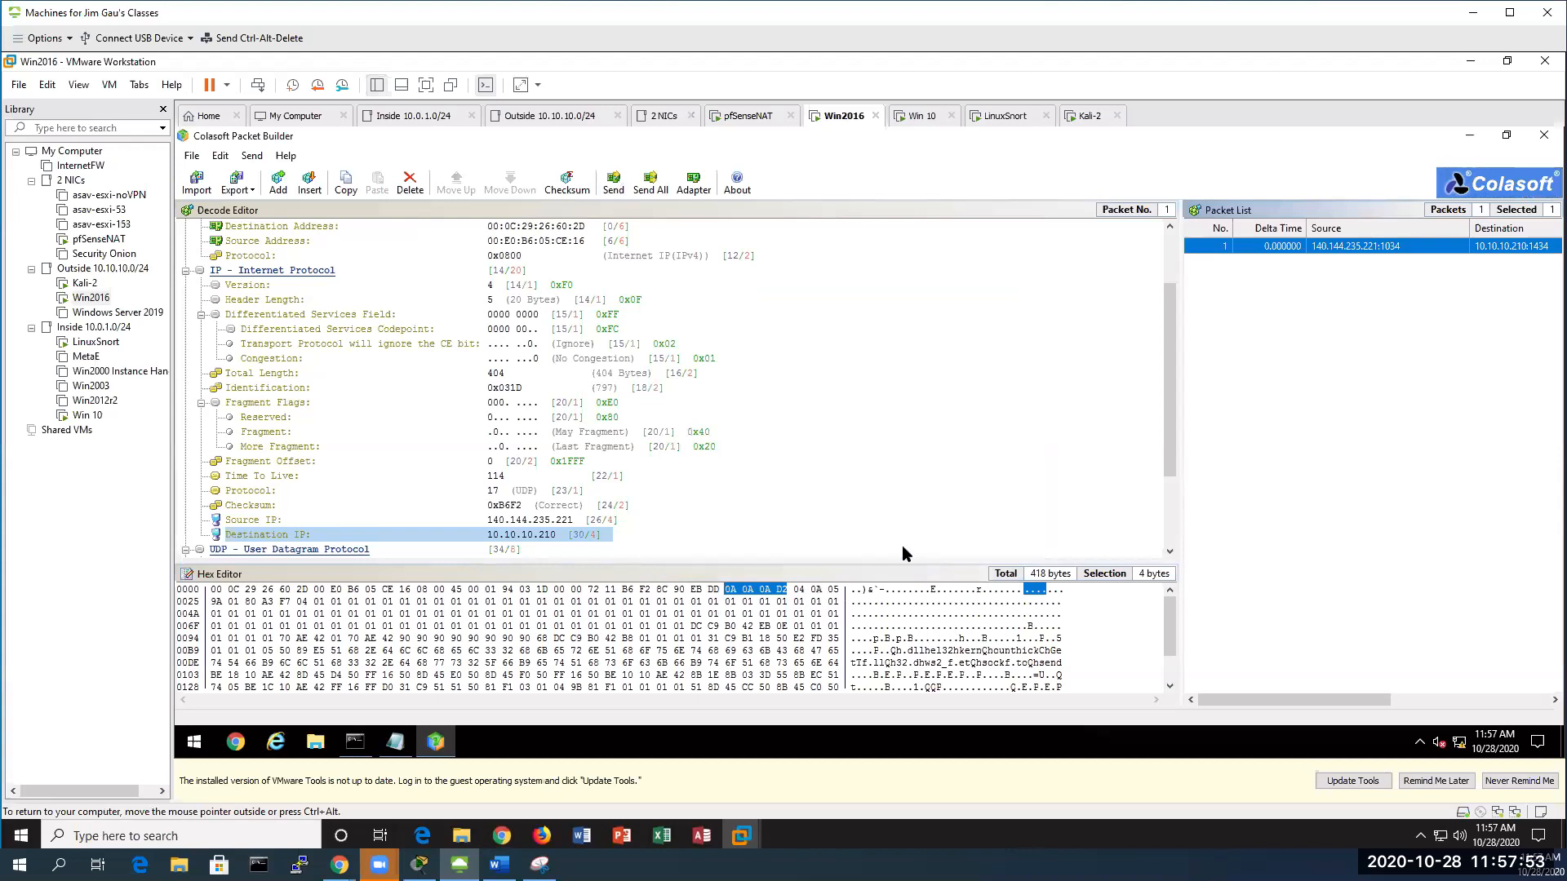
scroll(796, 441, up, 2)
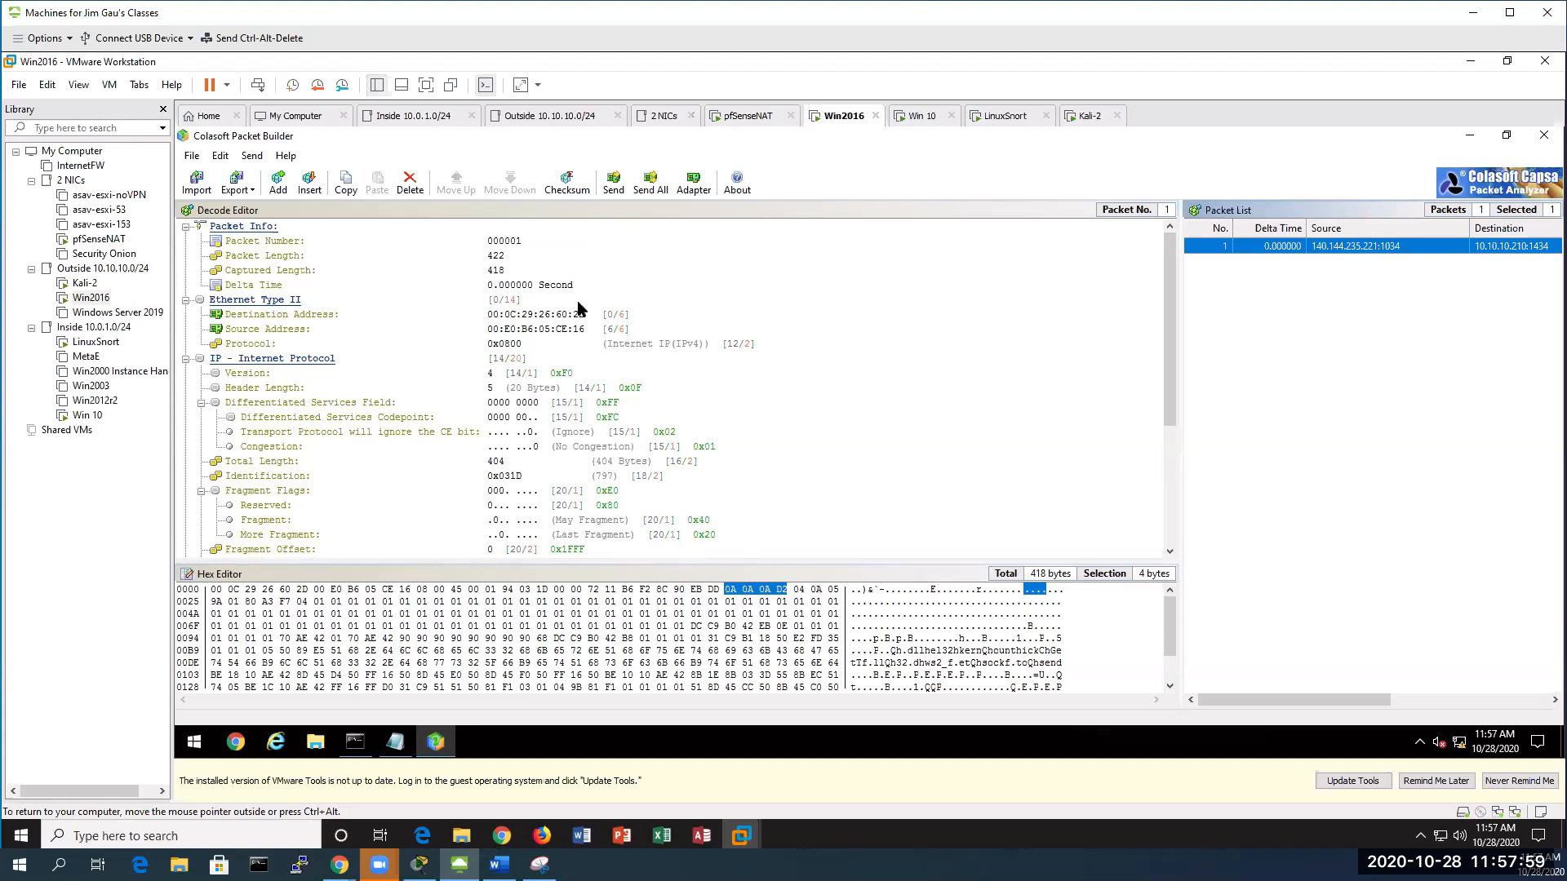
click(608, 316)
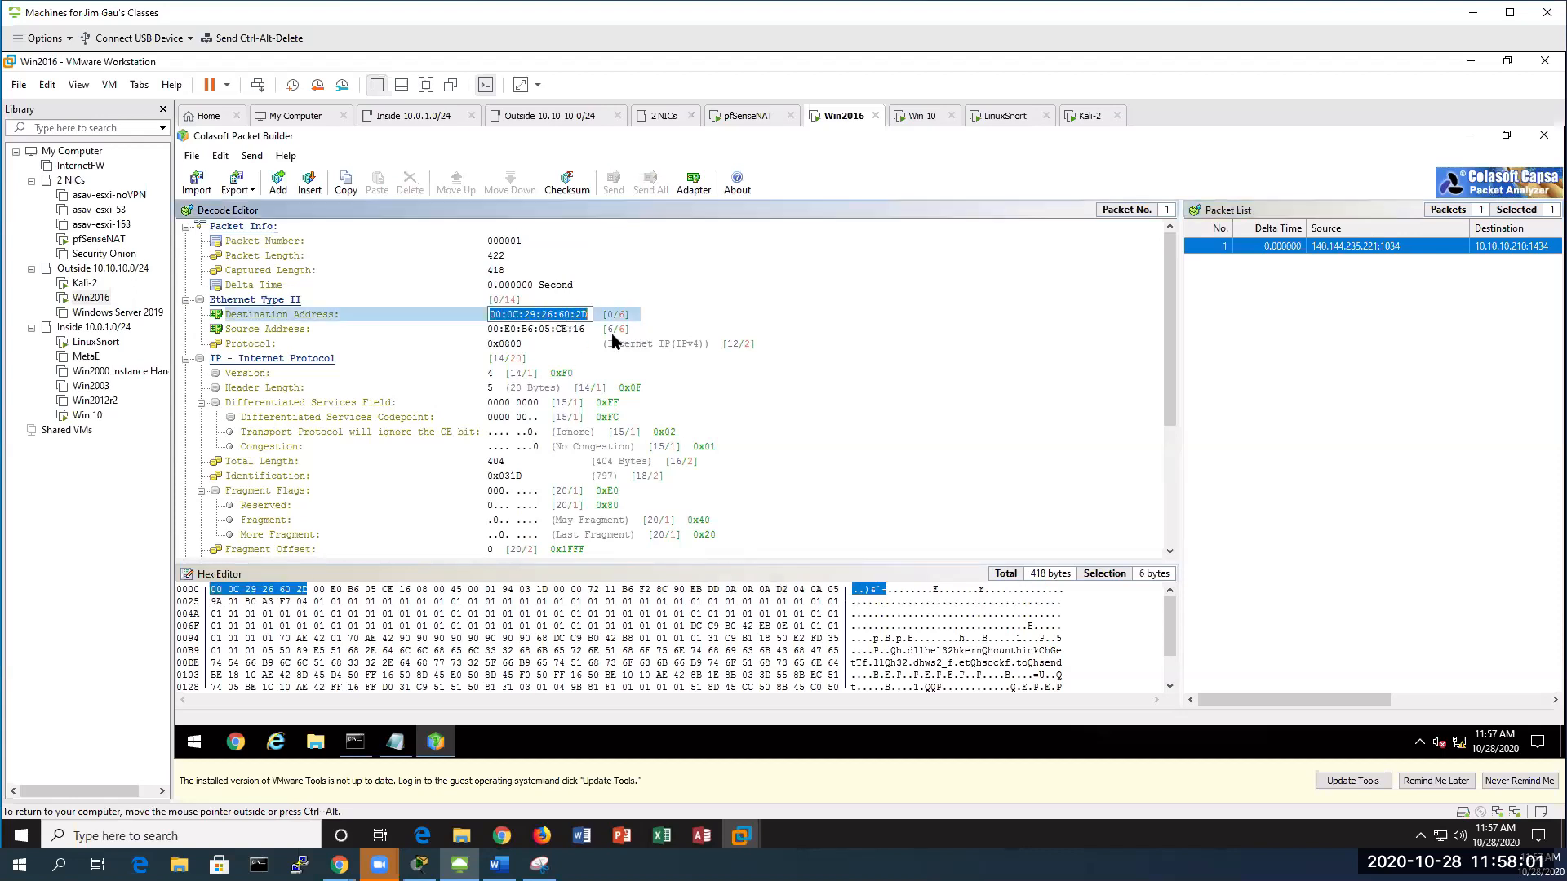
text(ff)
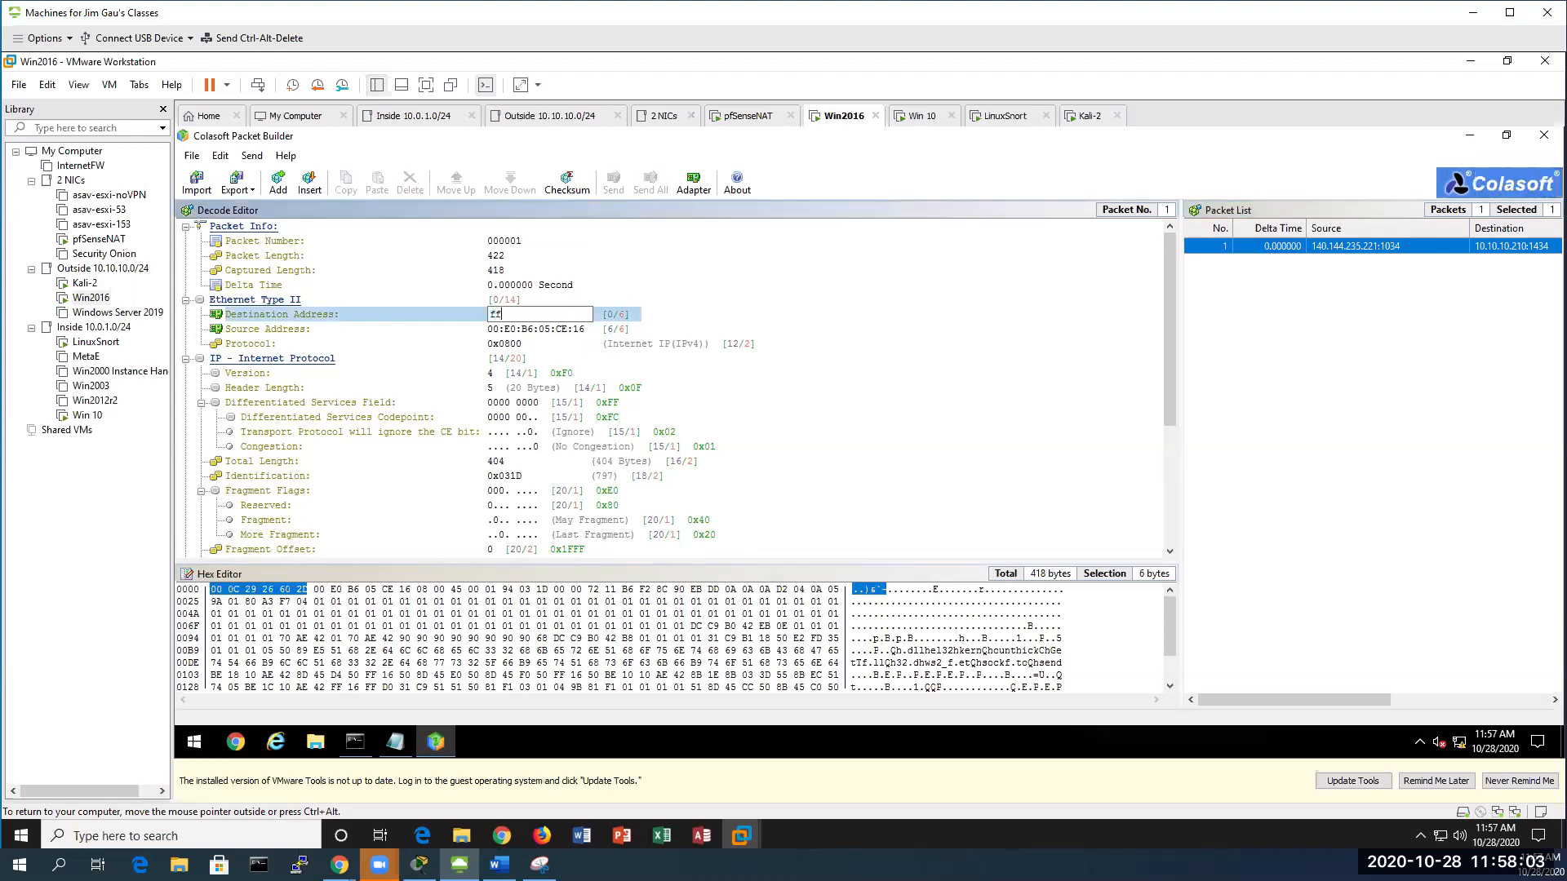
text(:ff:ff:ff:ff:ff)
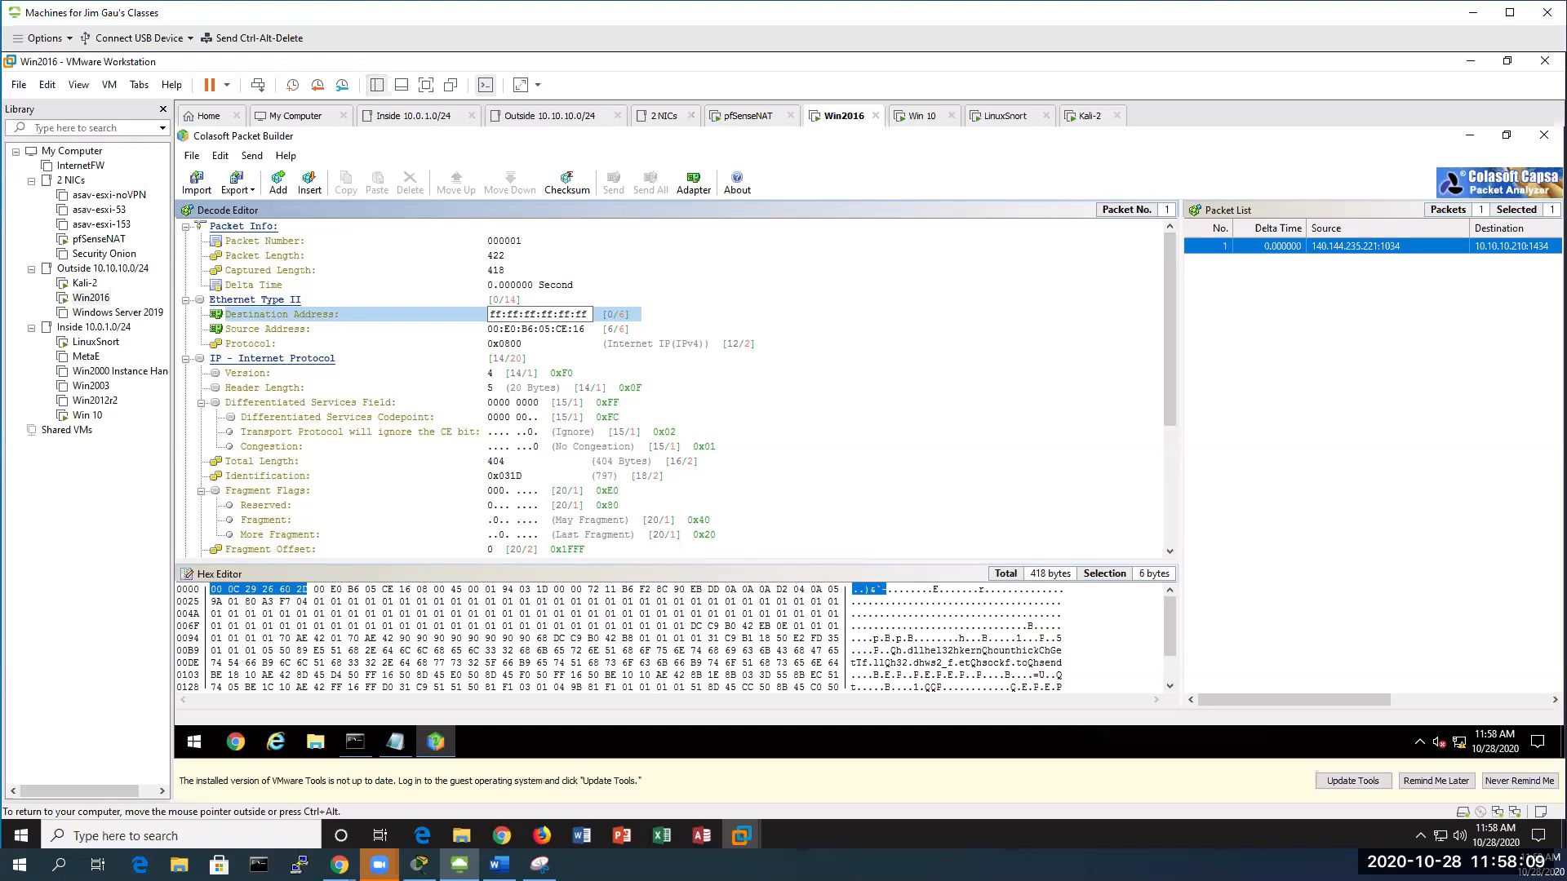
key(Return)
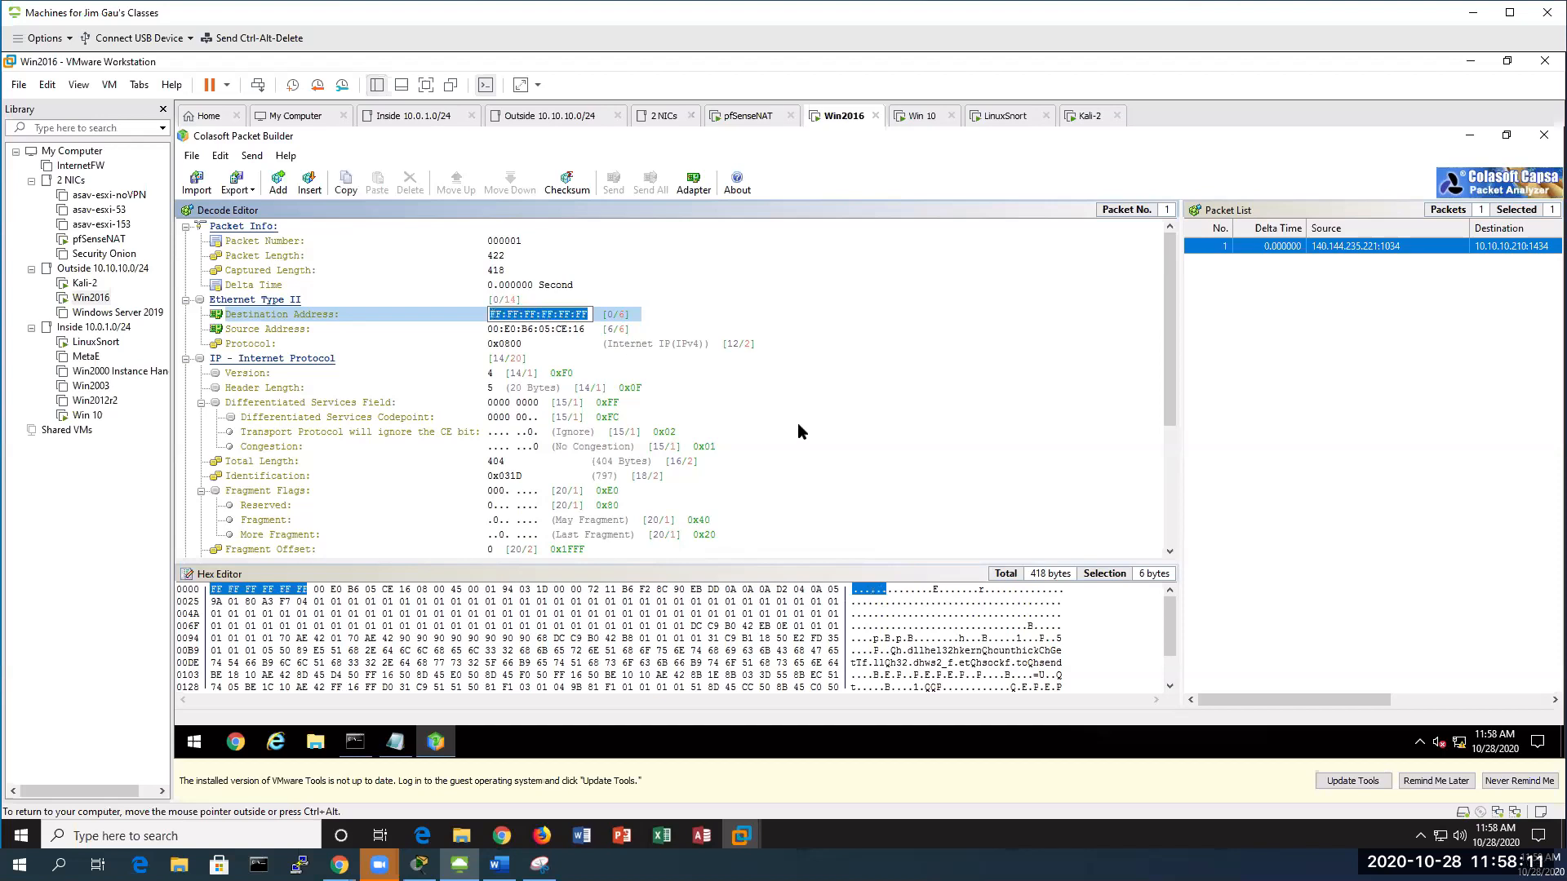
Recalculate the checksum and send the packet four times with Loop Sending, then view Win 10
scroll(797, 422, down, 2)
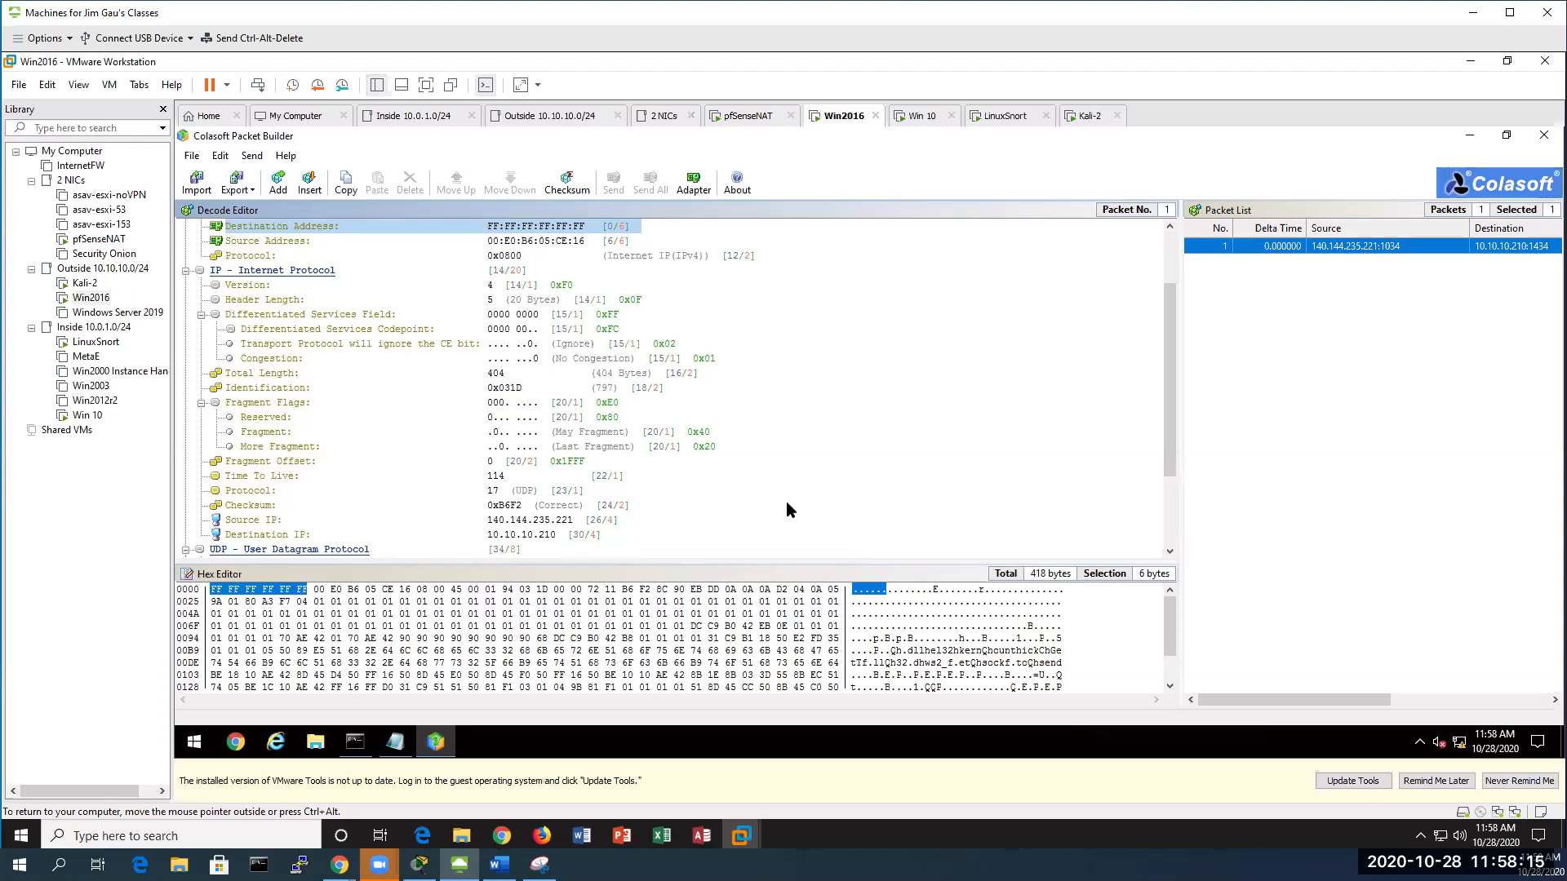
click(568, 182)
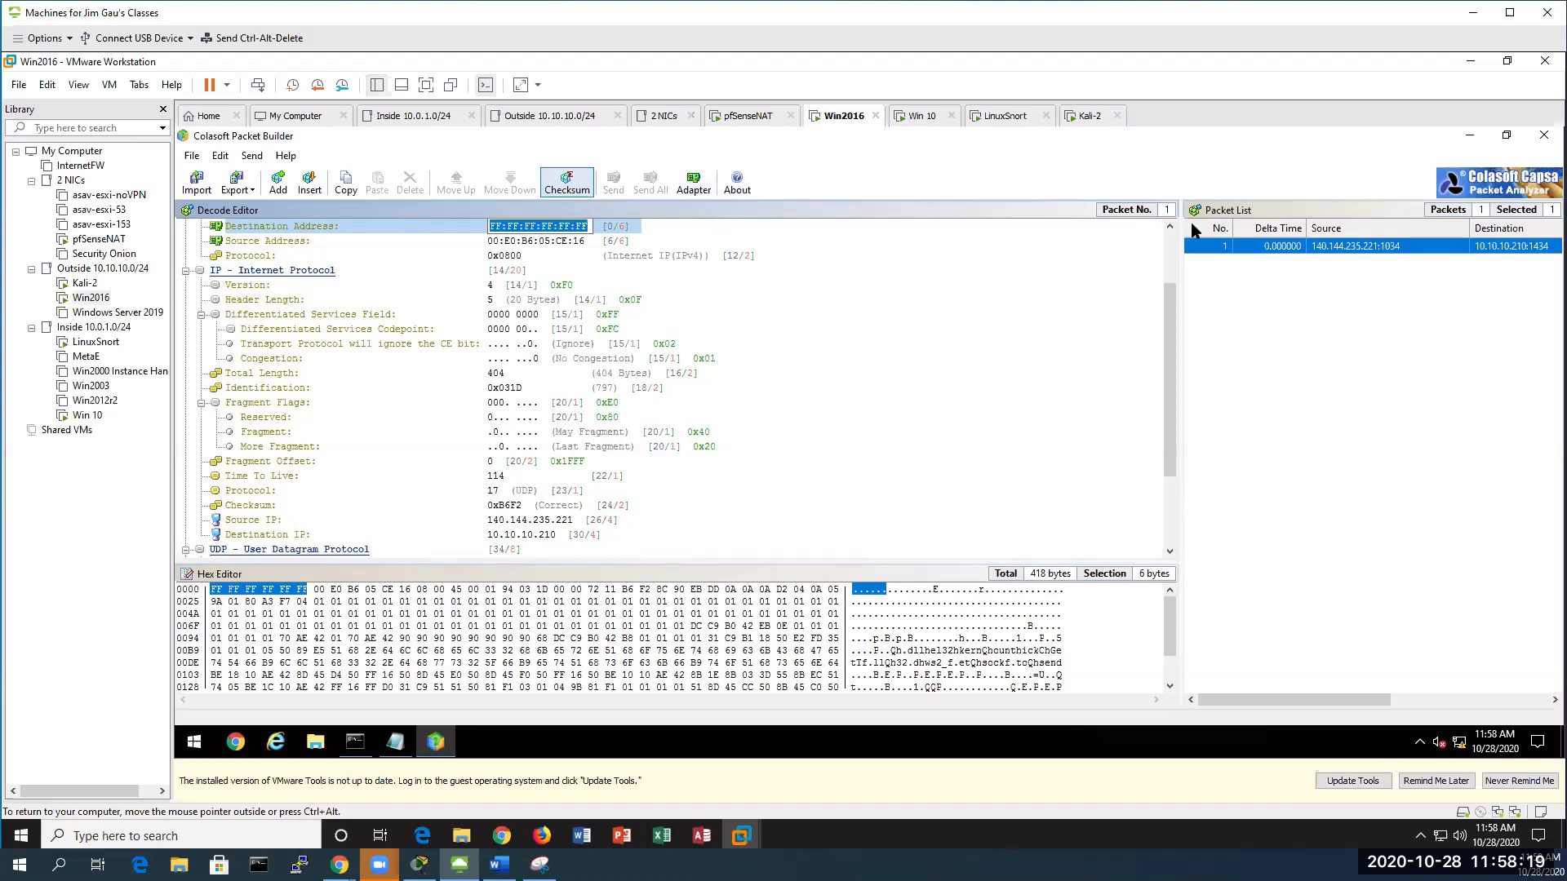
click(1228, 246)
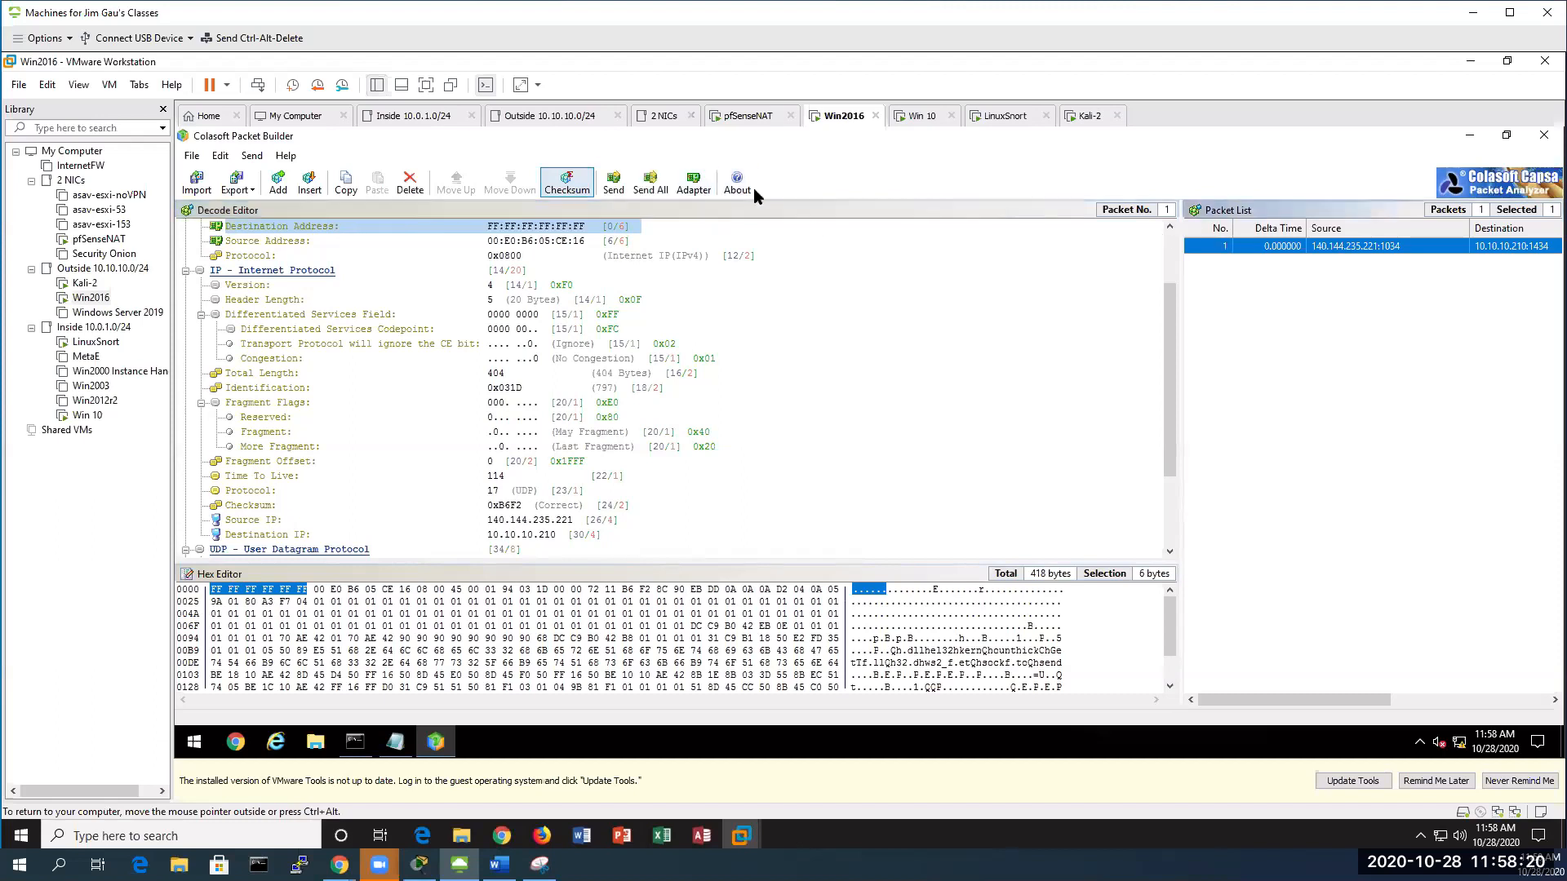
click(614, 181)
click(699, 381)
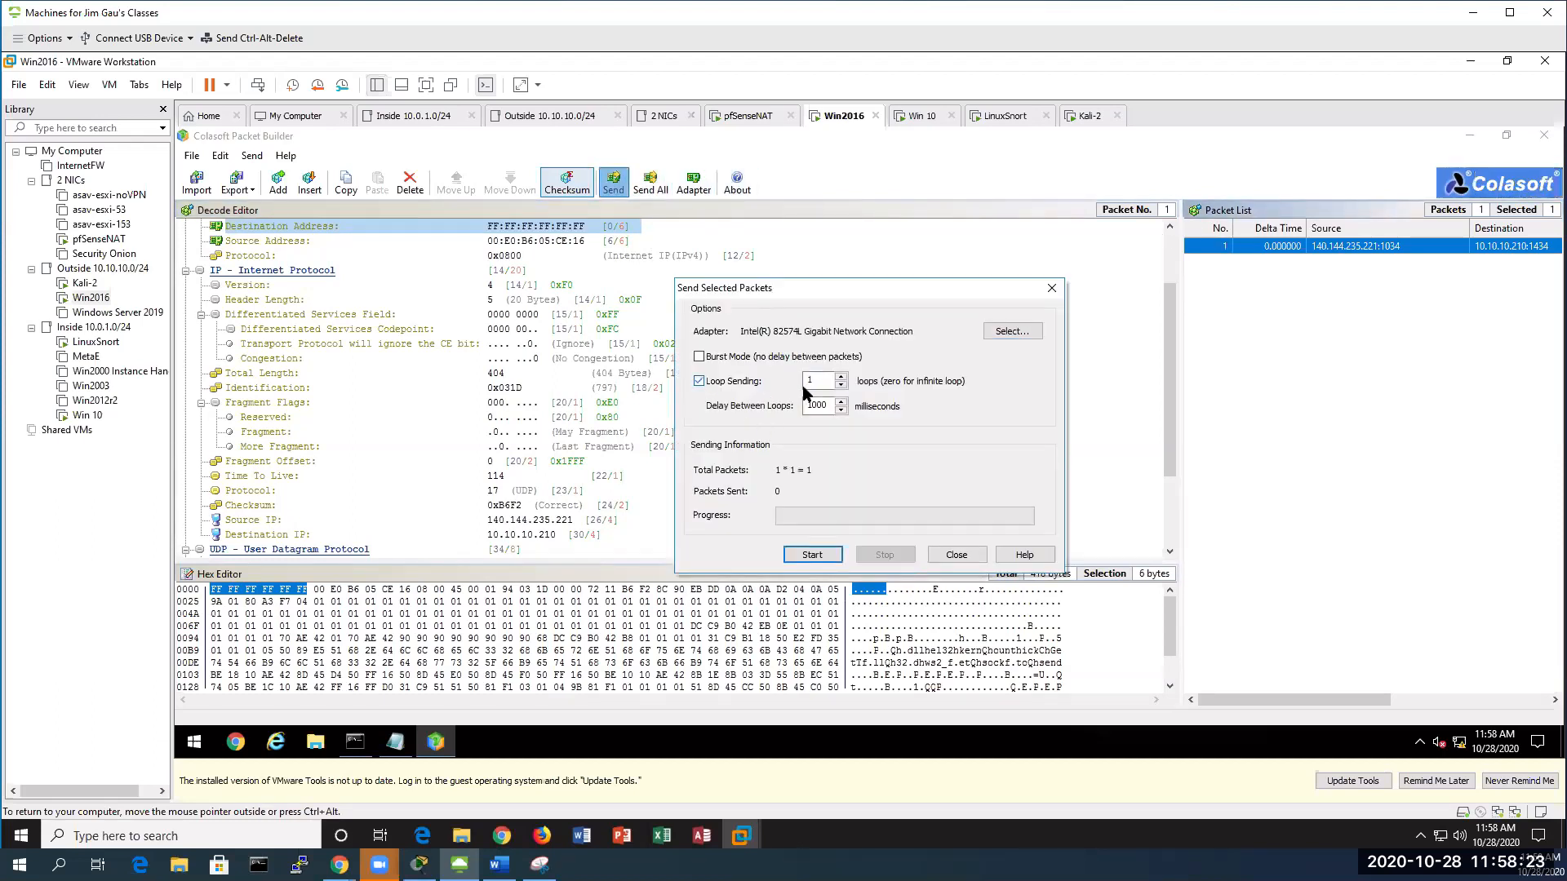
click(841, 377)
click(841, 377)
click(812, 555)
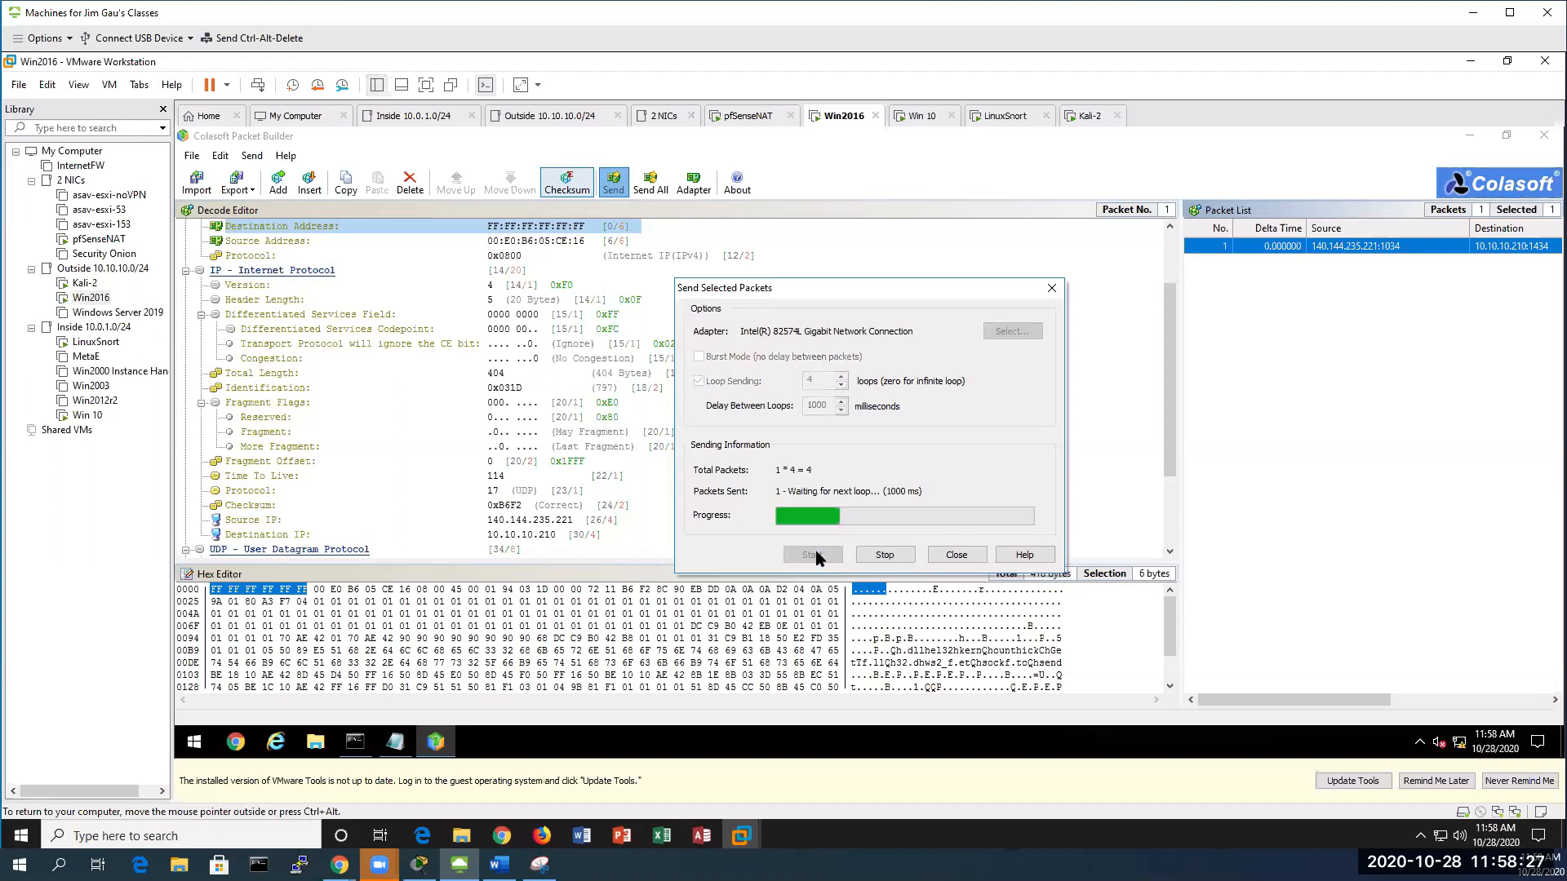
click(90, 416)
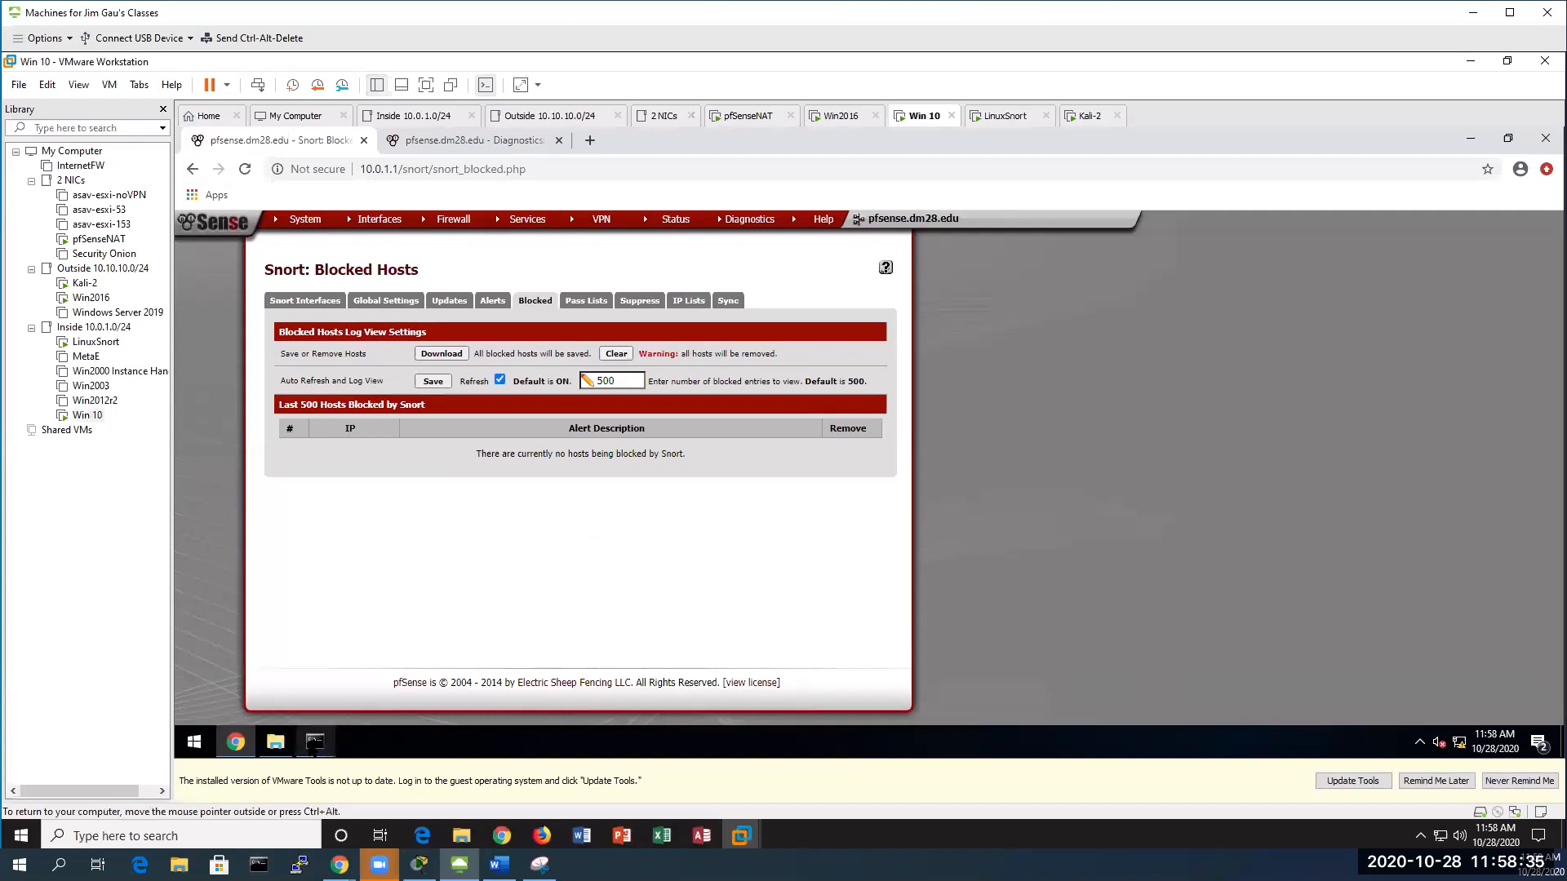
Bring up Win 10's mysnorta Snort console to check for Slammer alerts
mouse_move(314, 744)
mouse_move(429, 681)
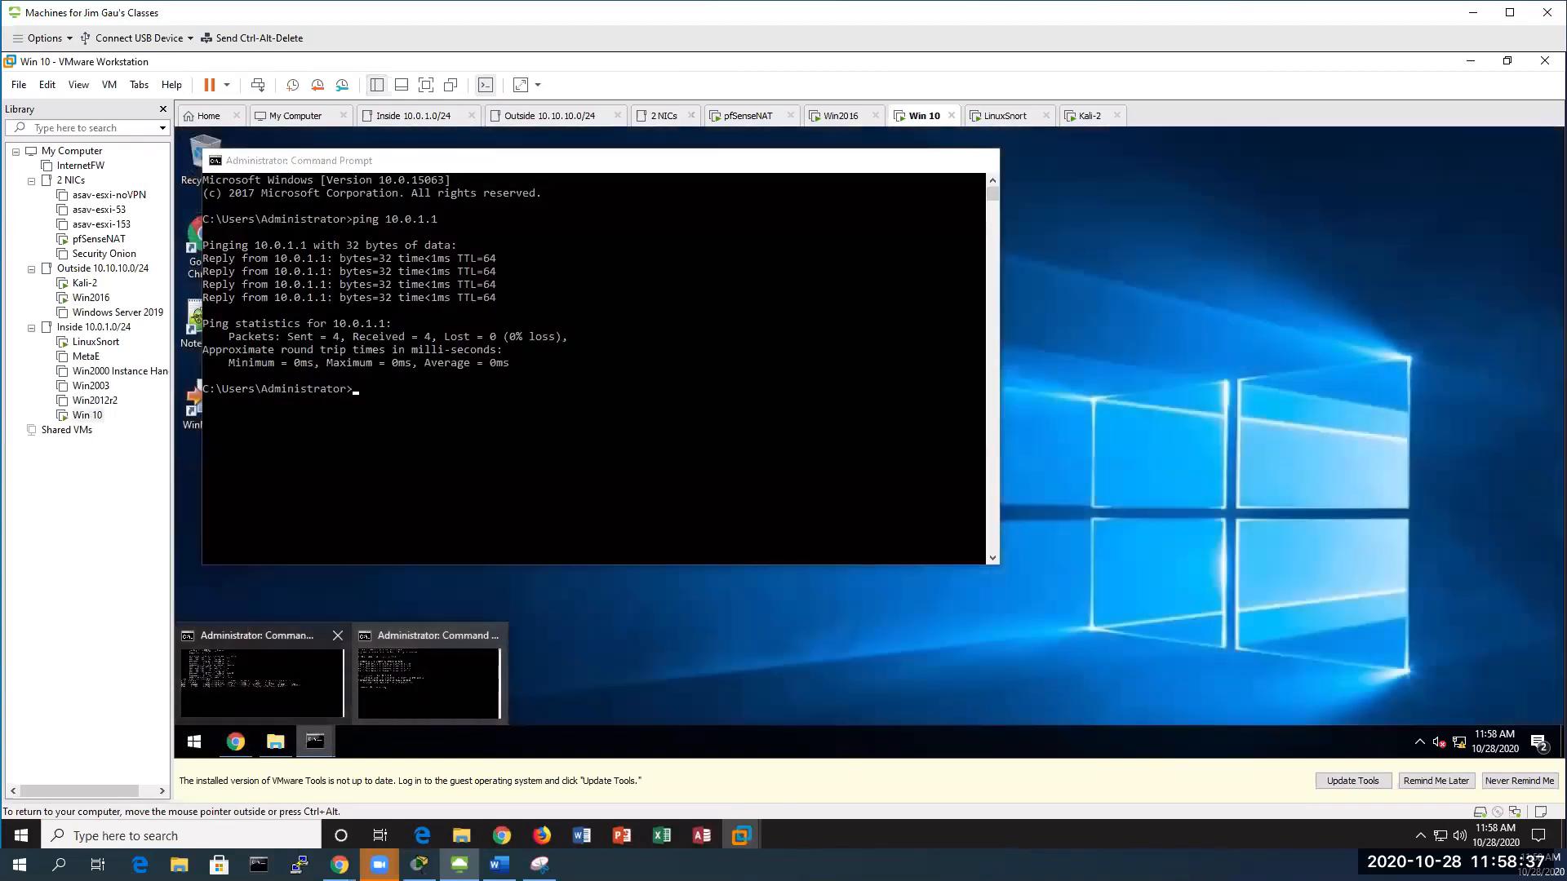
click(261, 681)
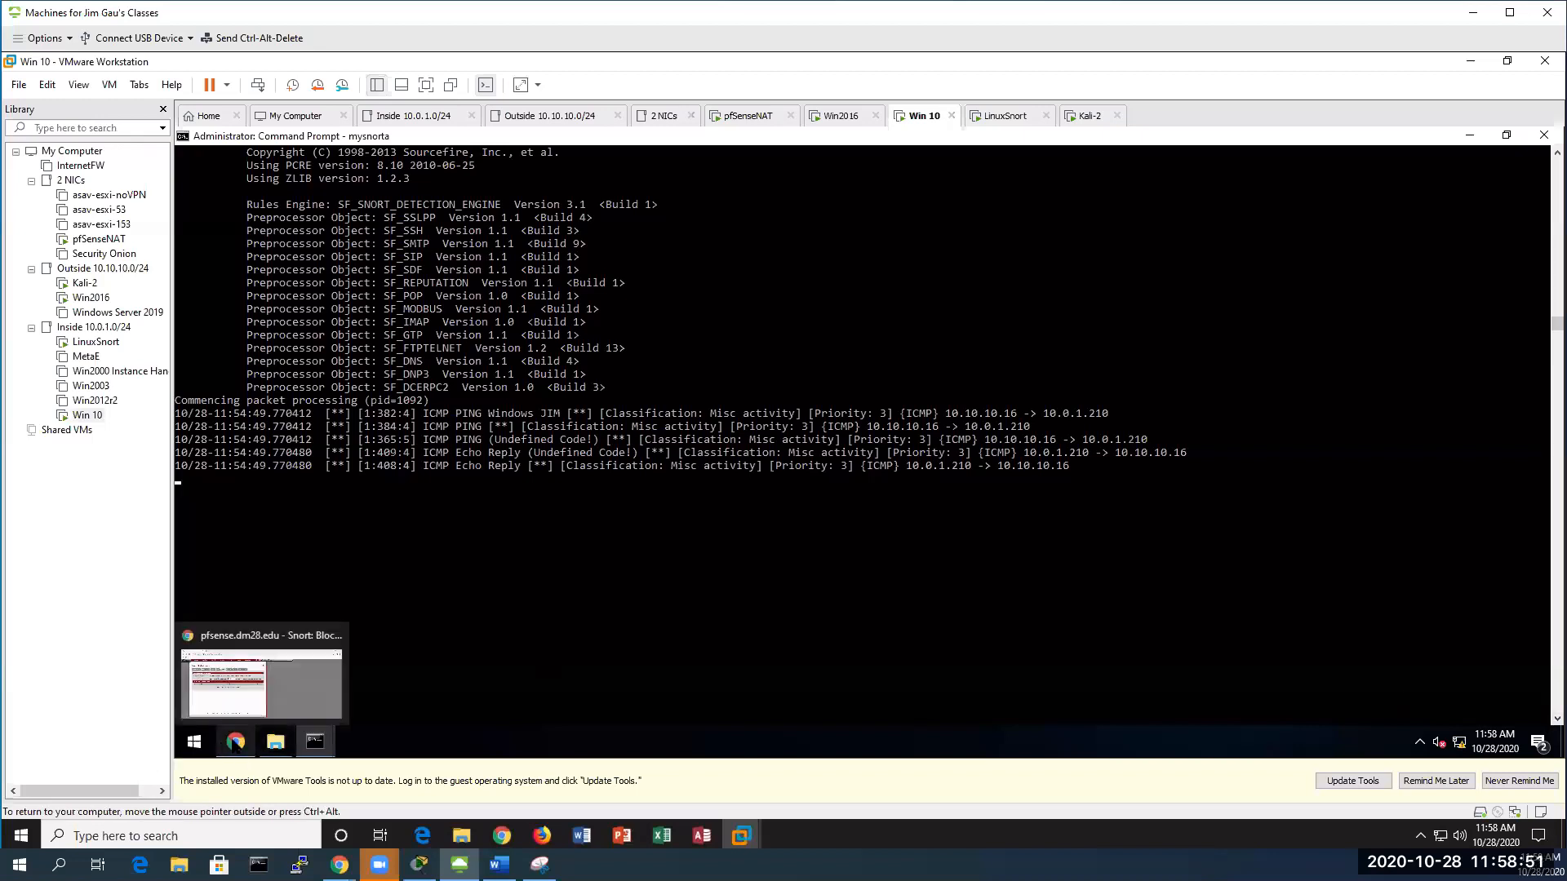
Unblock 140.144.235.221 on pfSense's Blocked Hosts page and bring the Snort console forward
click(236, 741)
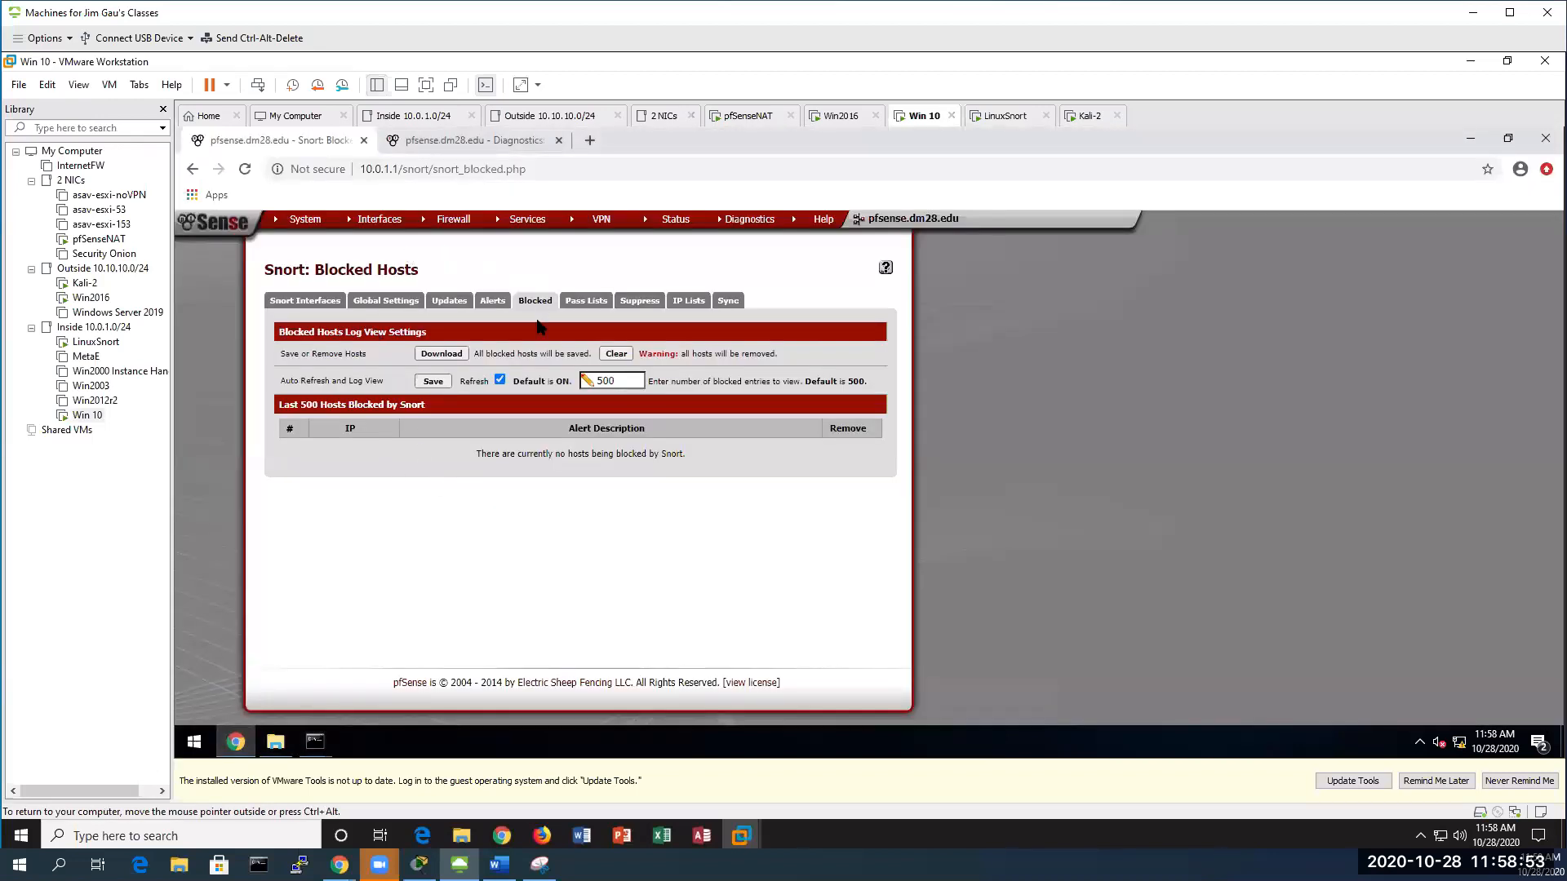
click(489, 301)
click(535, 301)
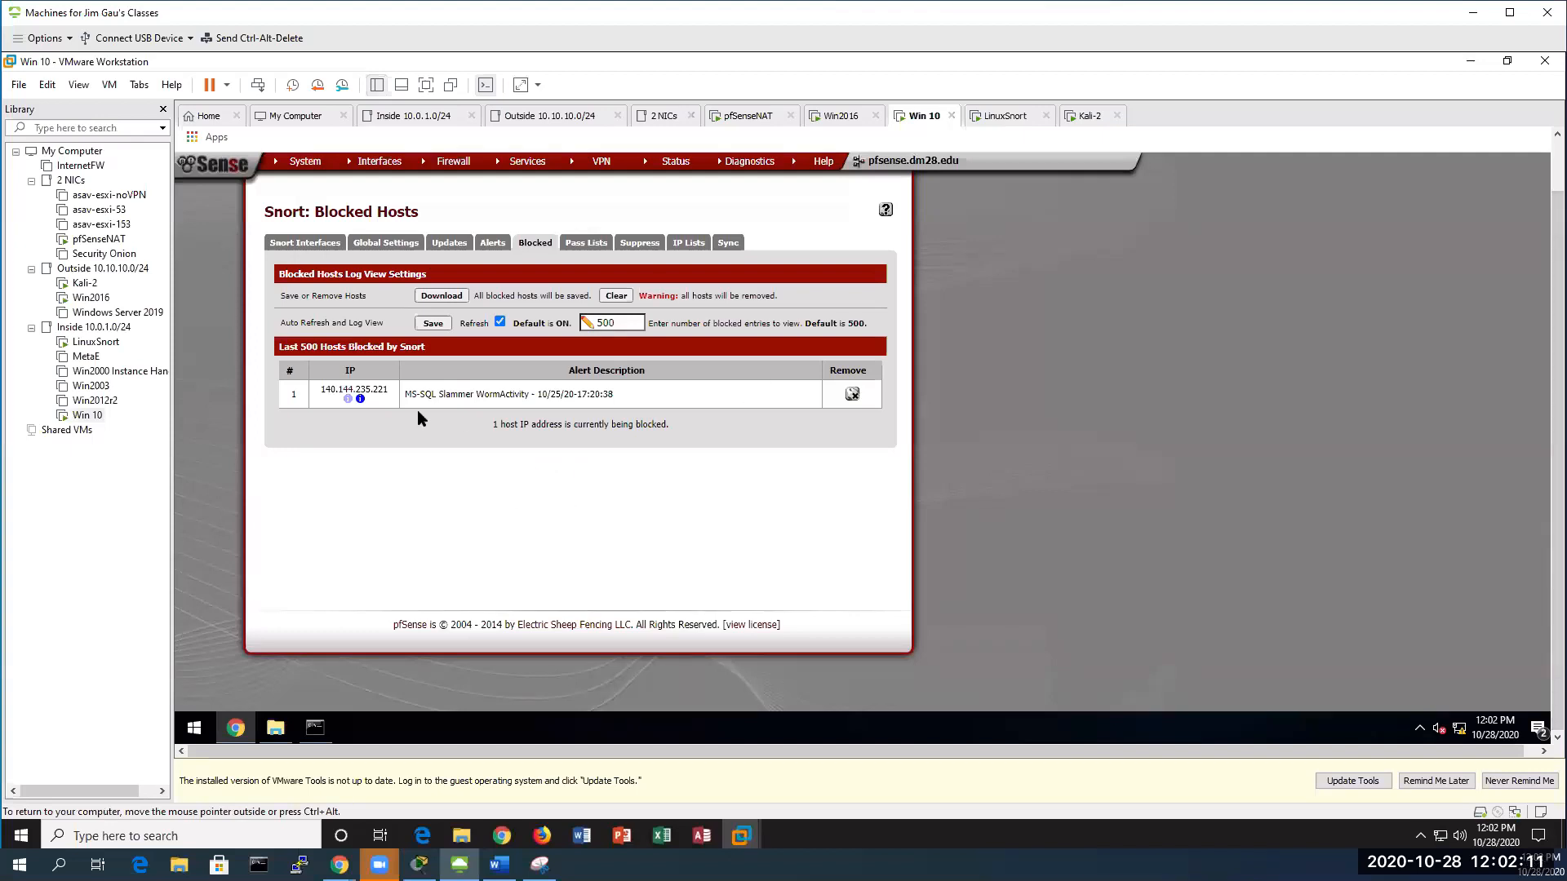
click(852, 394)
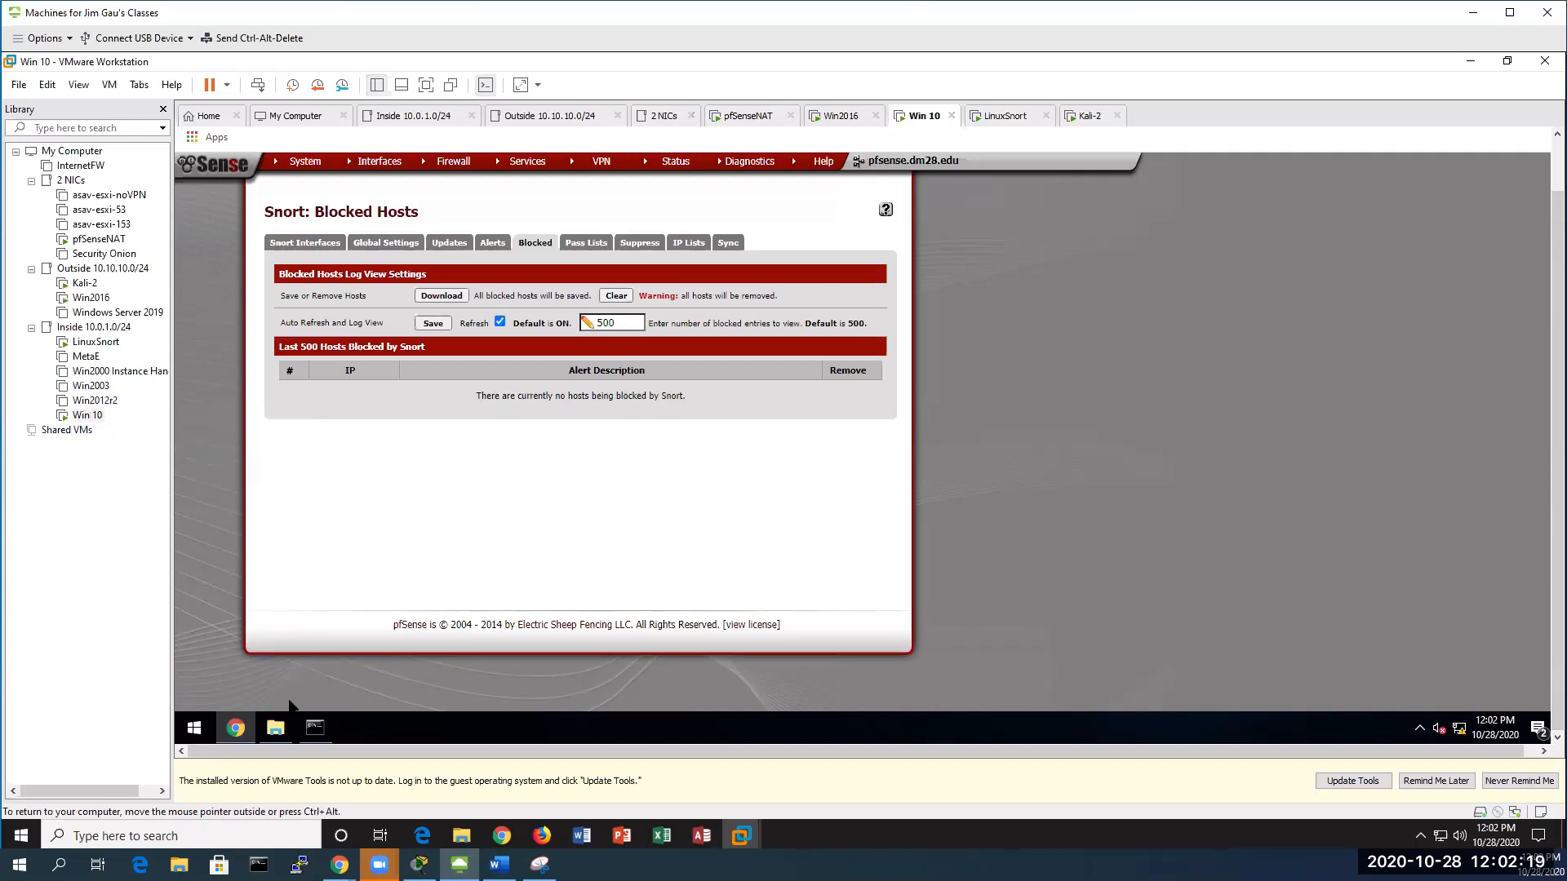
click(315, 728)
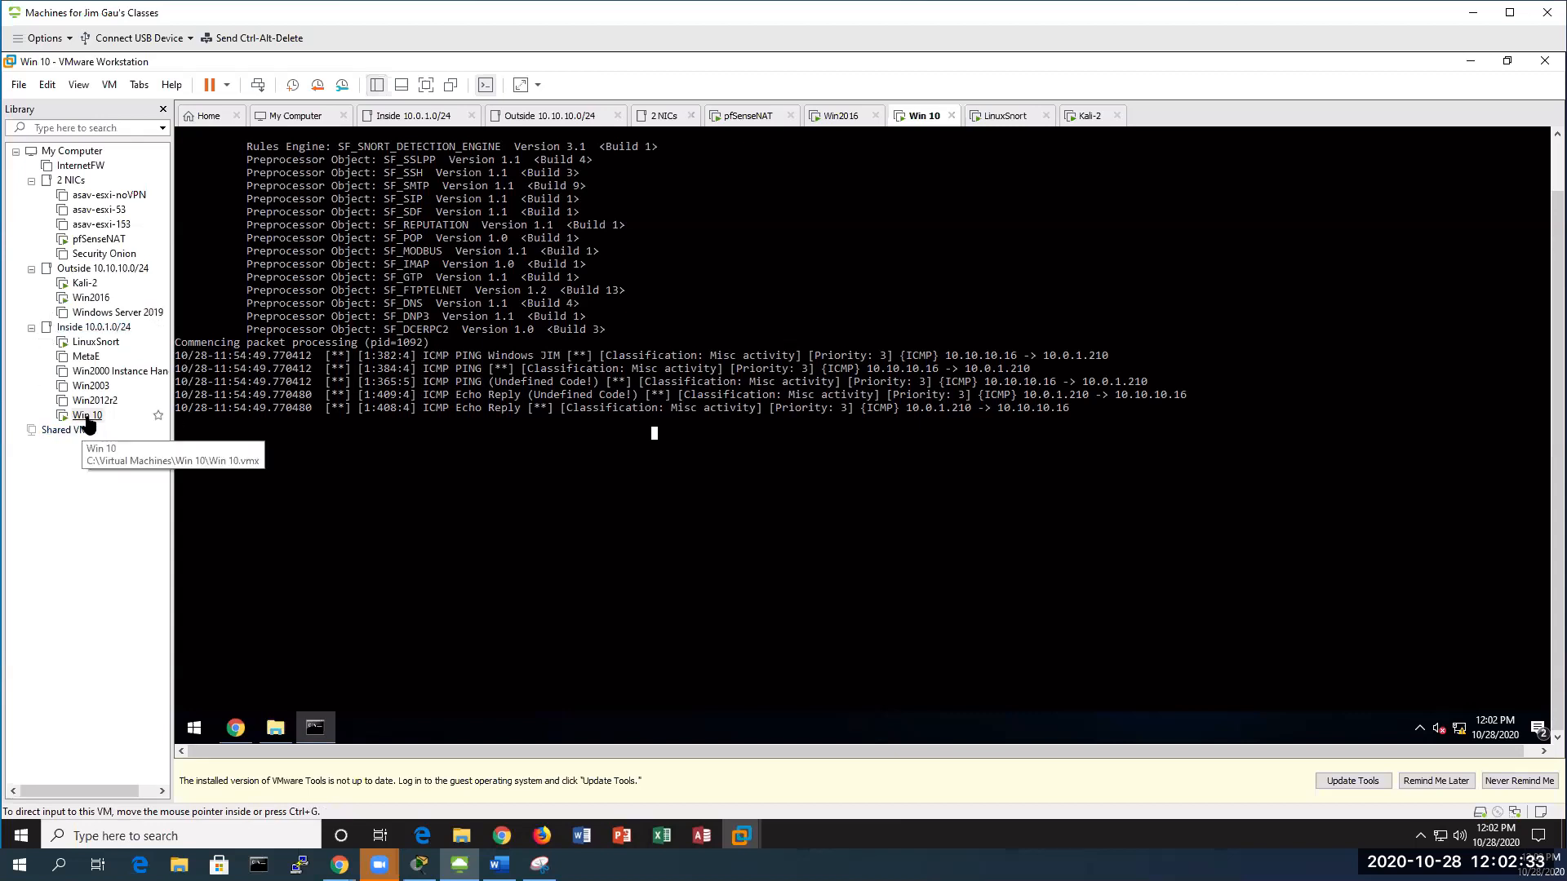
On Win2016, dismiss the send window and start clearing the broadcast destination MAC
click(92, 298)
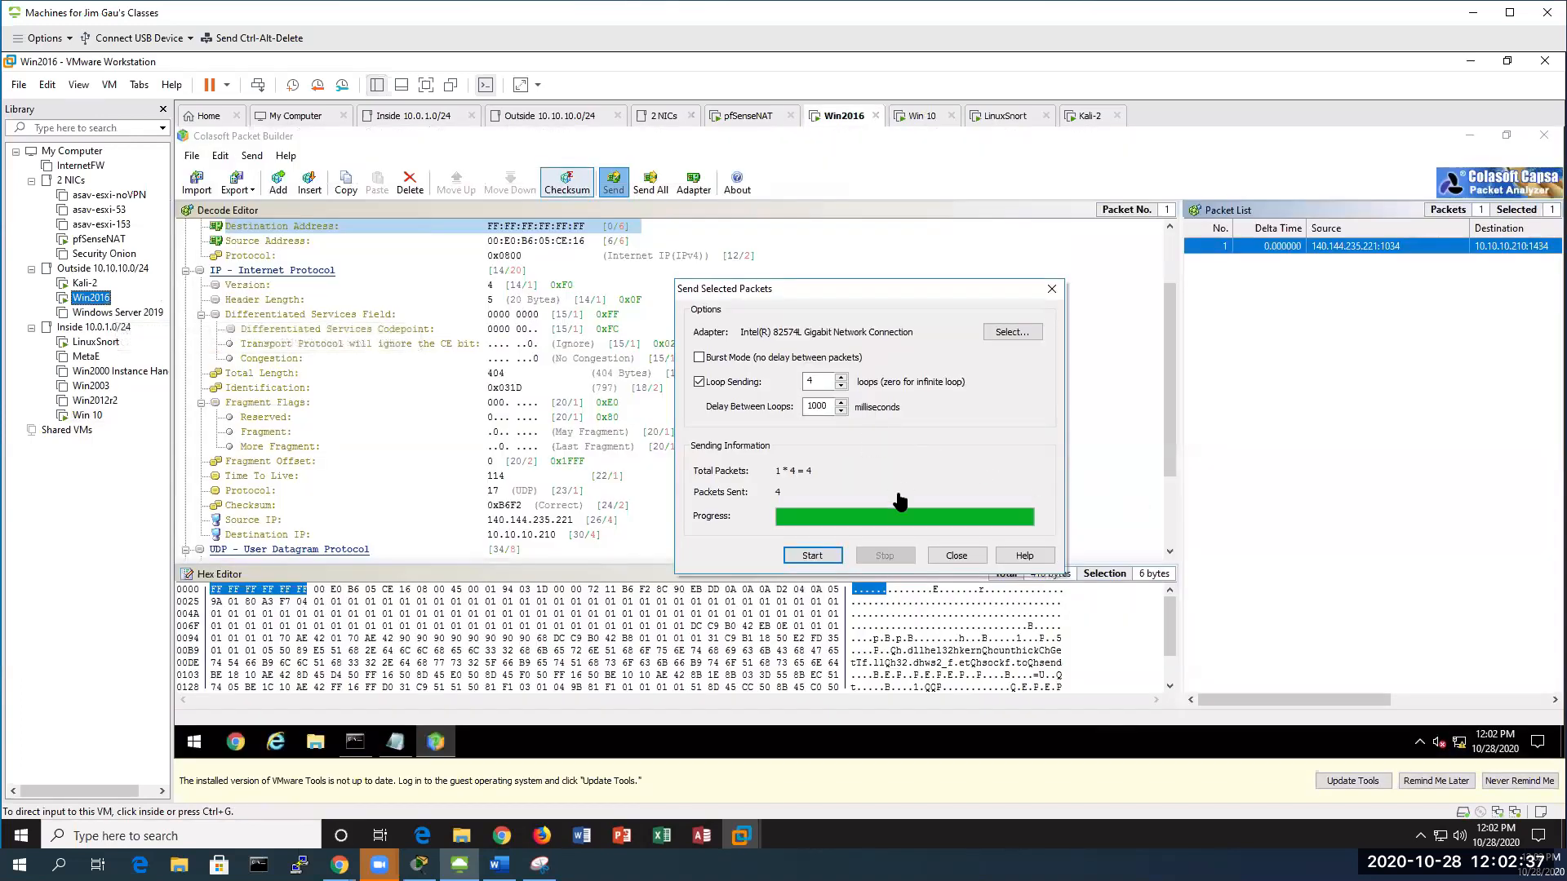
click(956, 555)
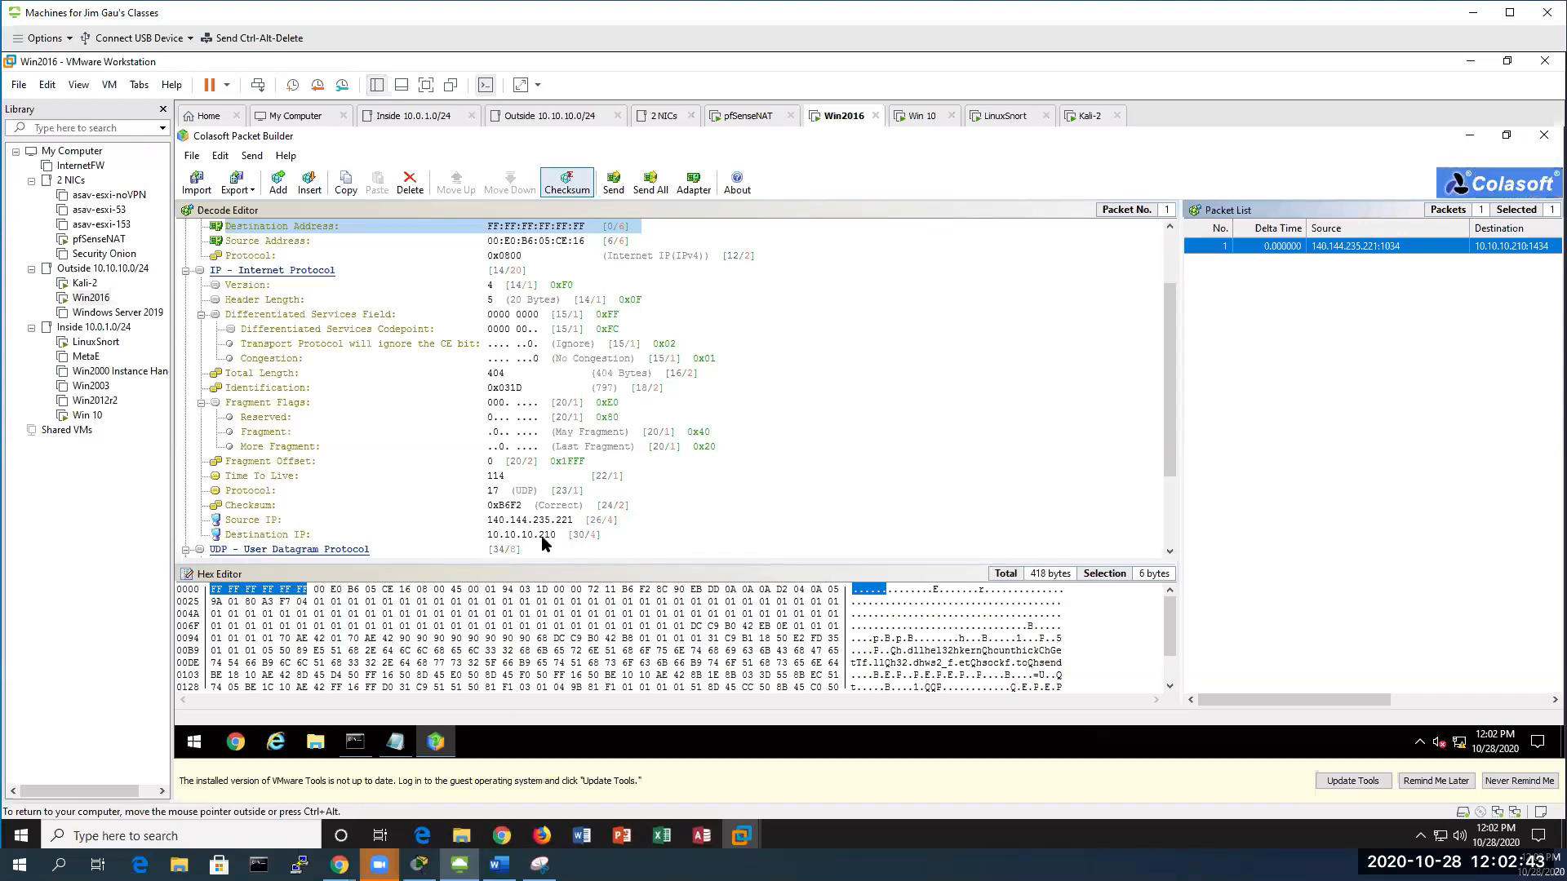
click(583, 228)
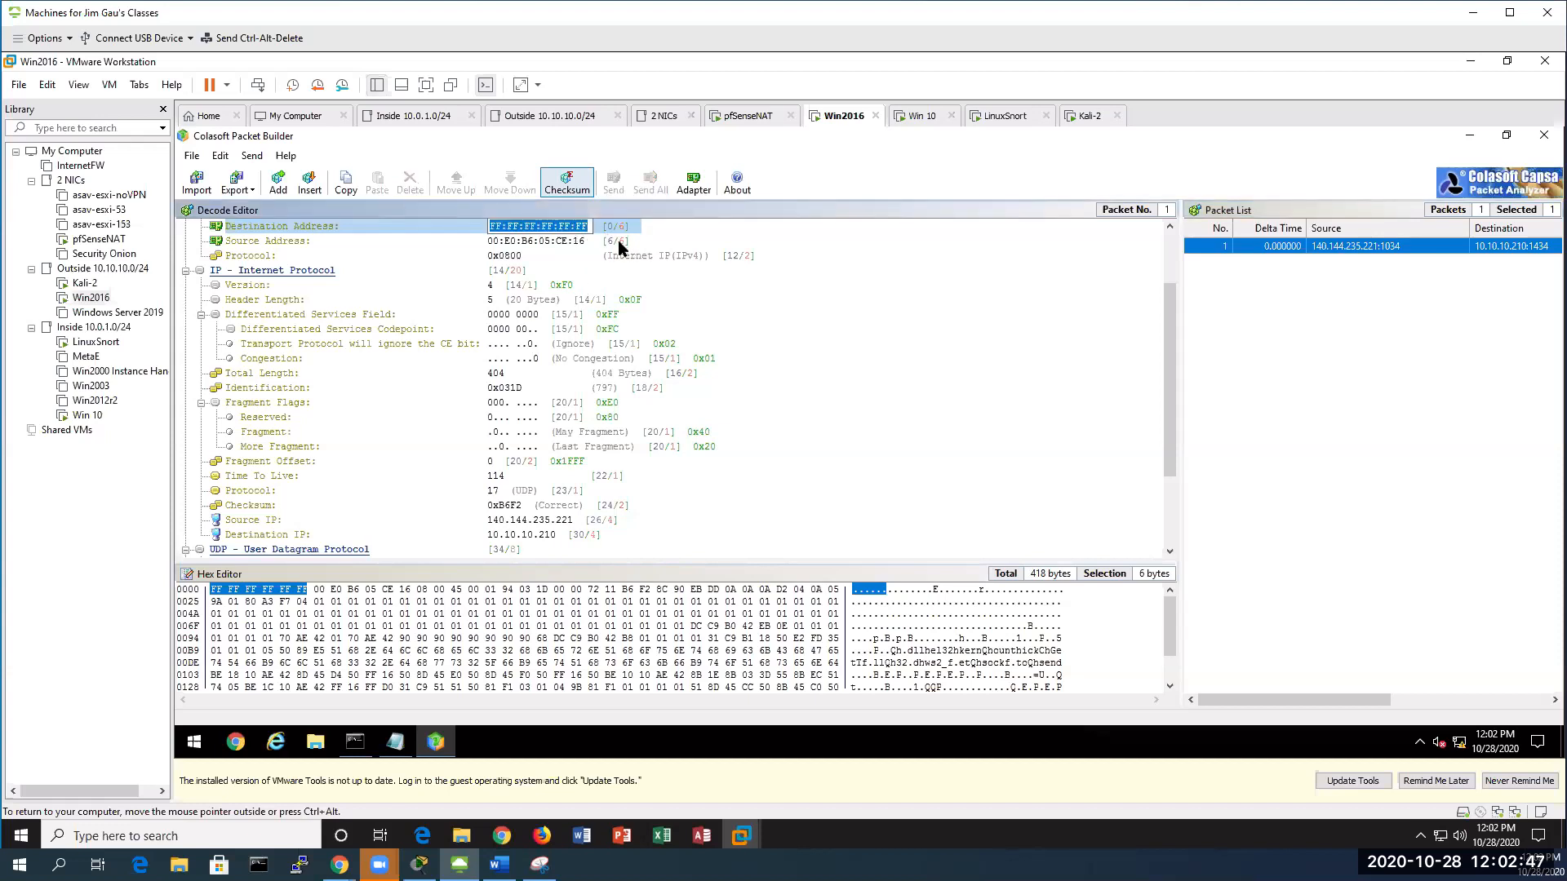
key(BackSpace)
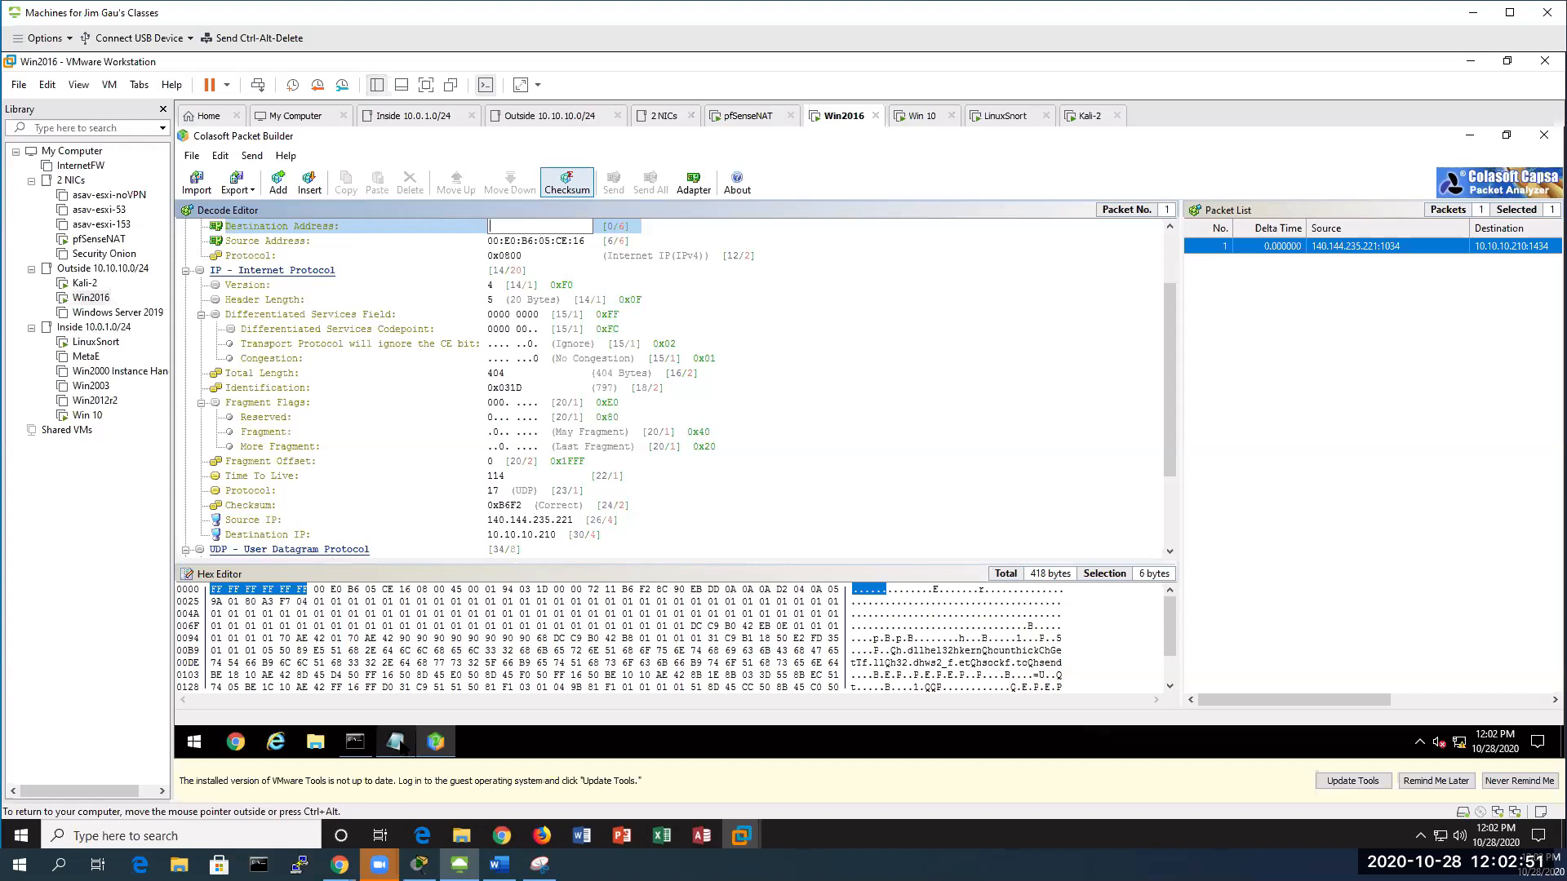
click(395, 741)
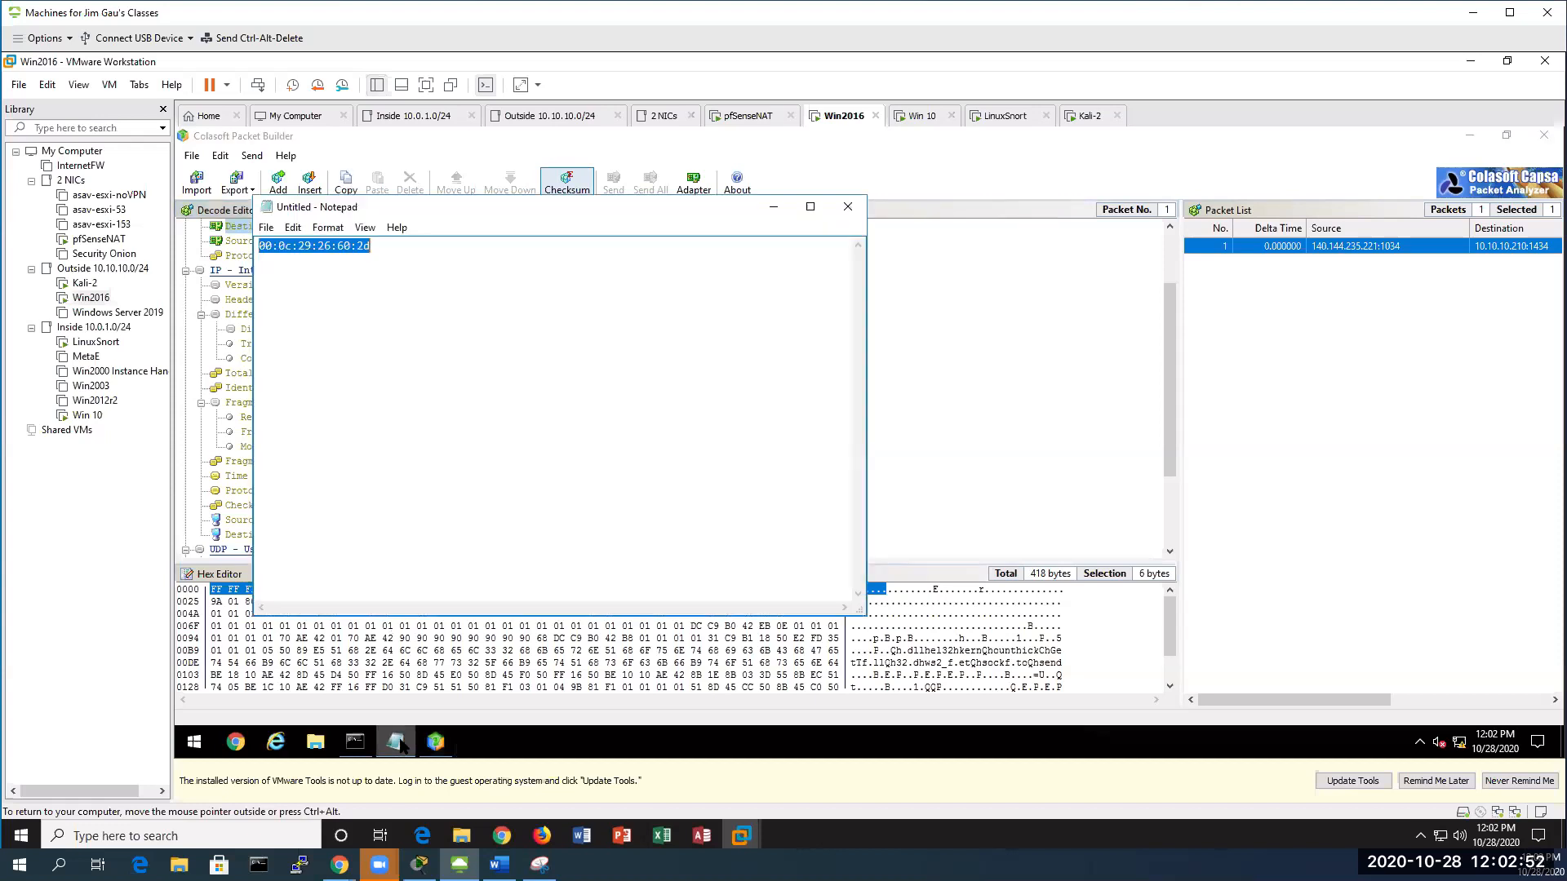
click(295, 228)
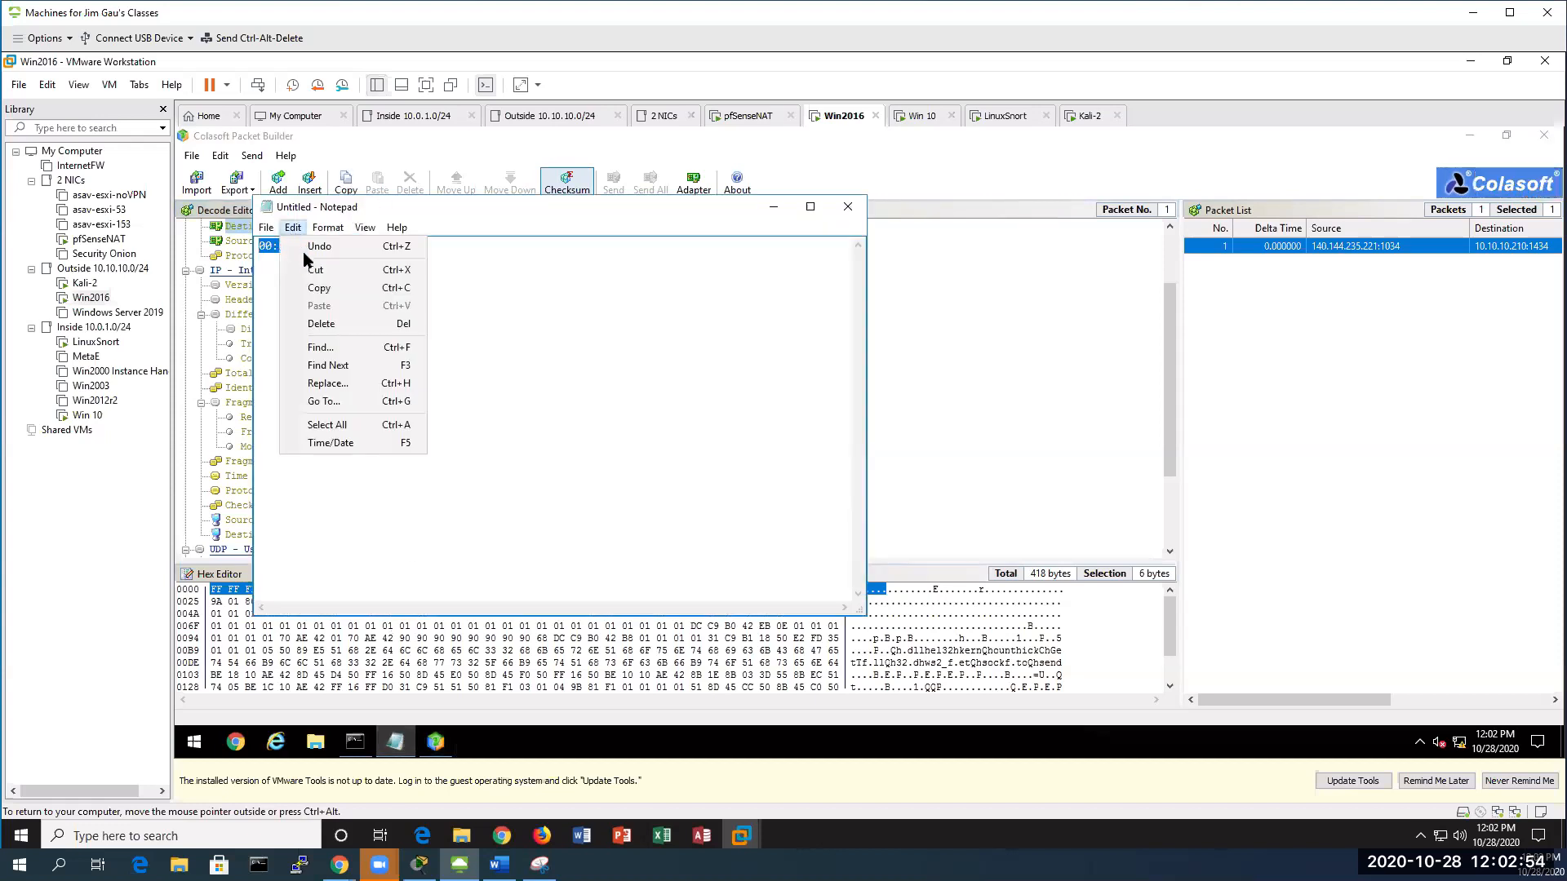
click(913, 296)
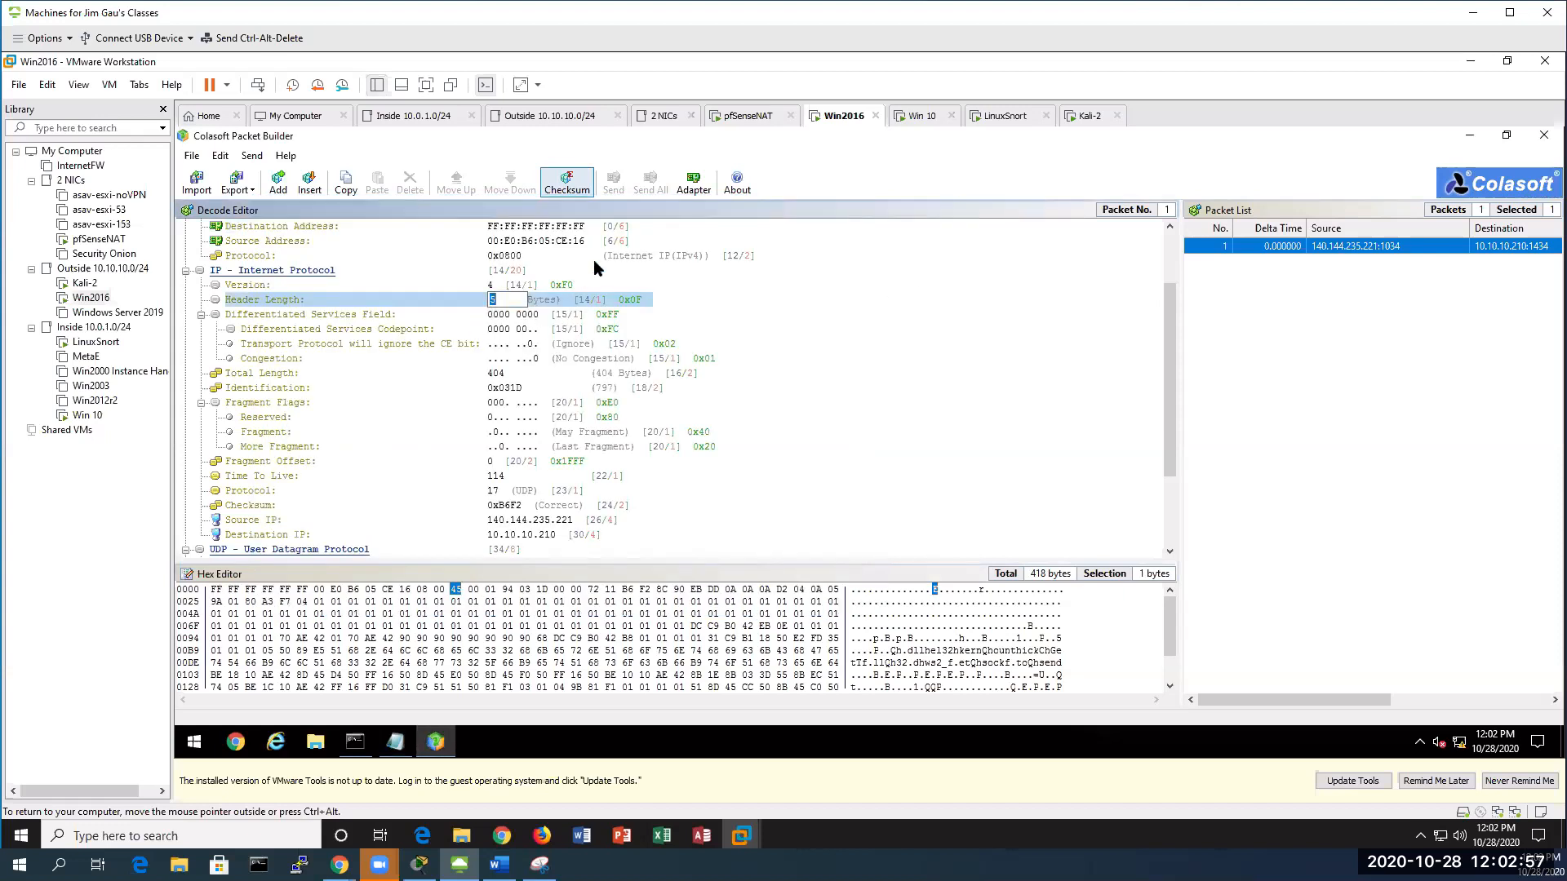
Clear the destination MAC field and copy 00:0c:29:26:60:2d from the Notepad notes
click(782, 344)
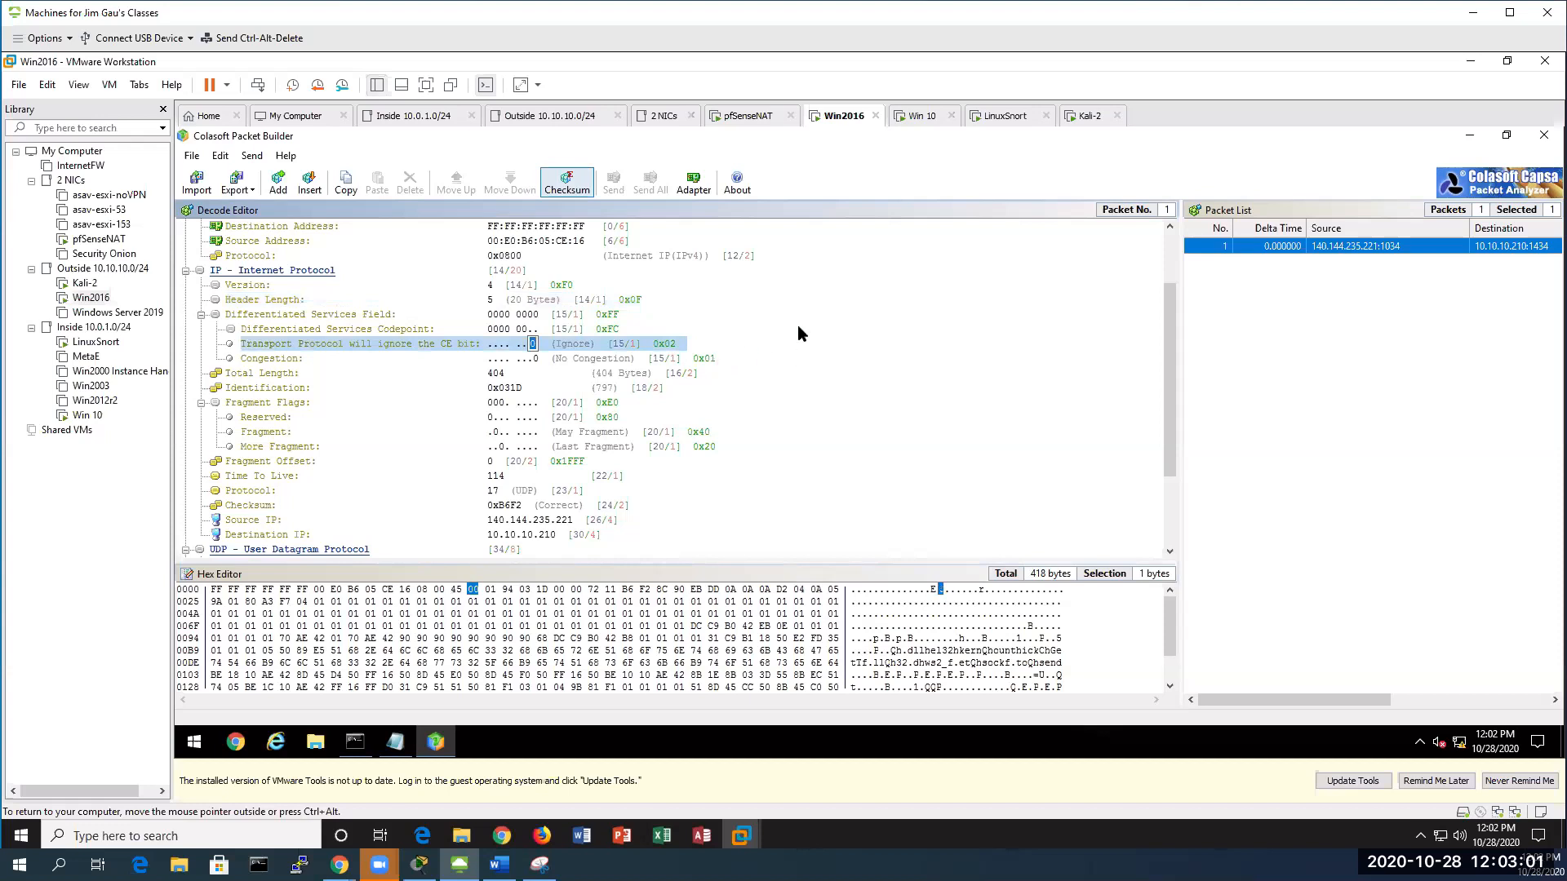
click(567, 226)
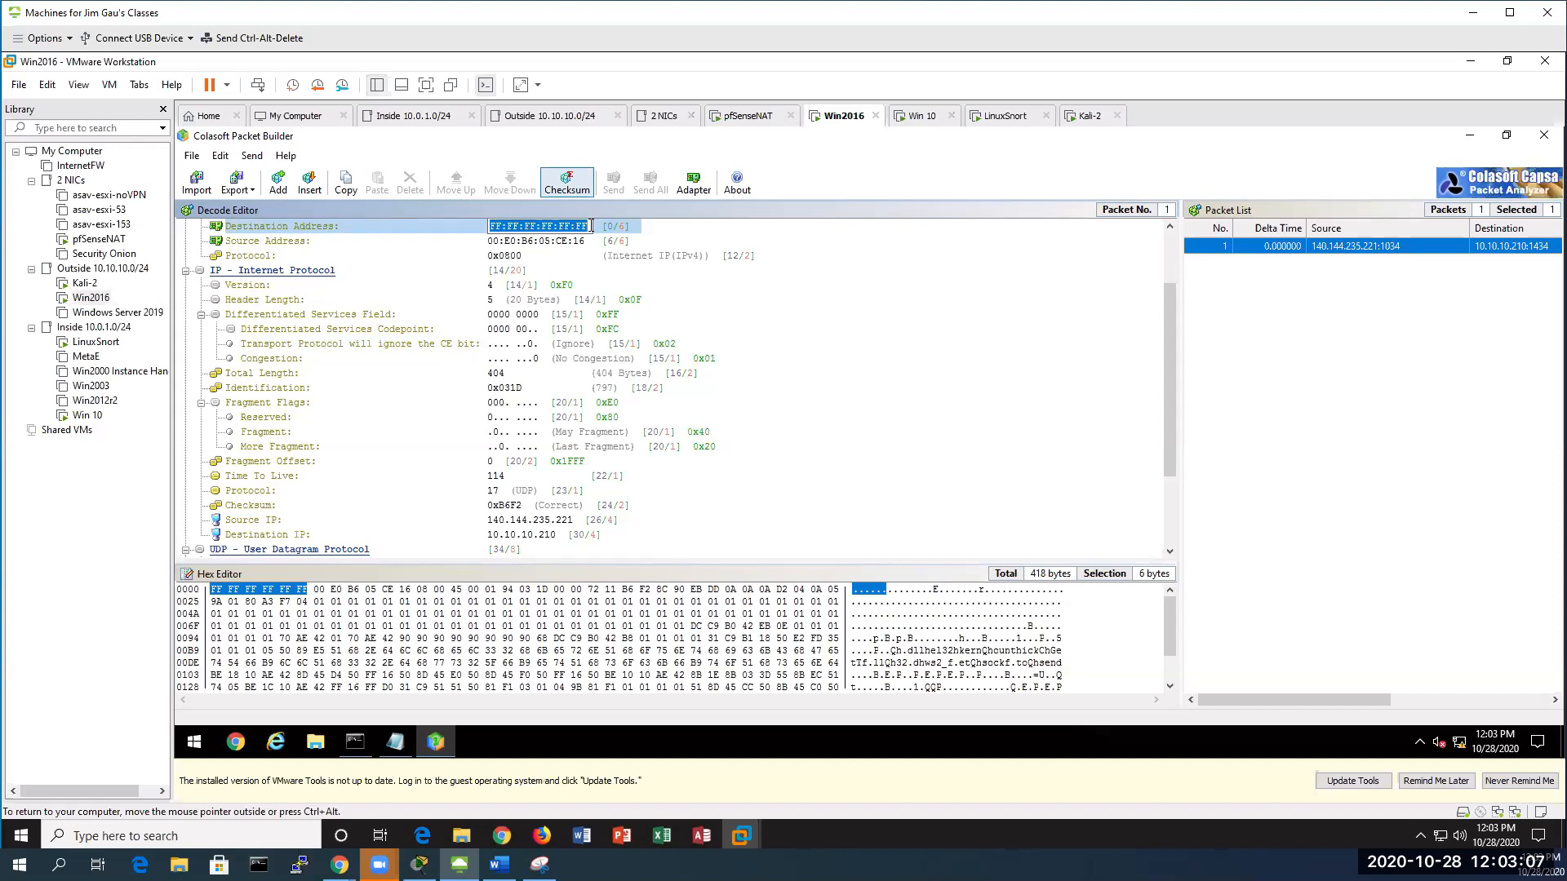
key(BackSpace)
right_click(530, 226)
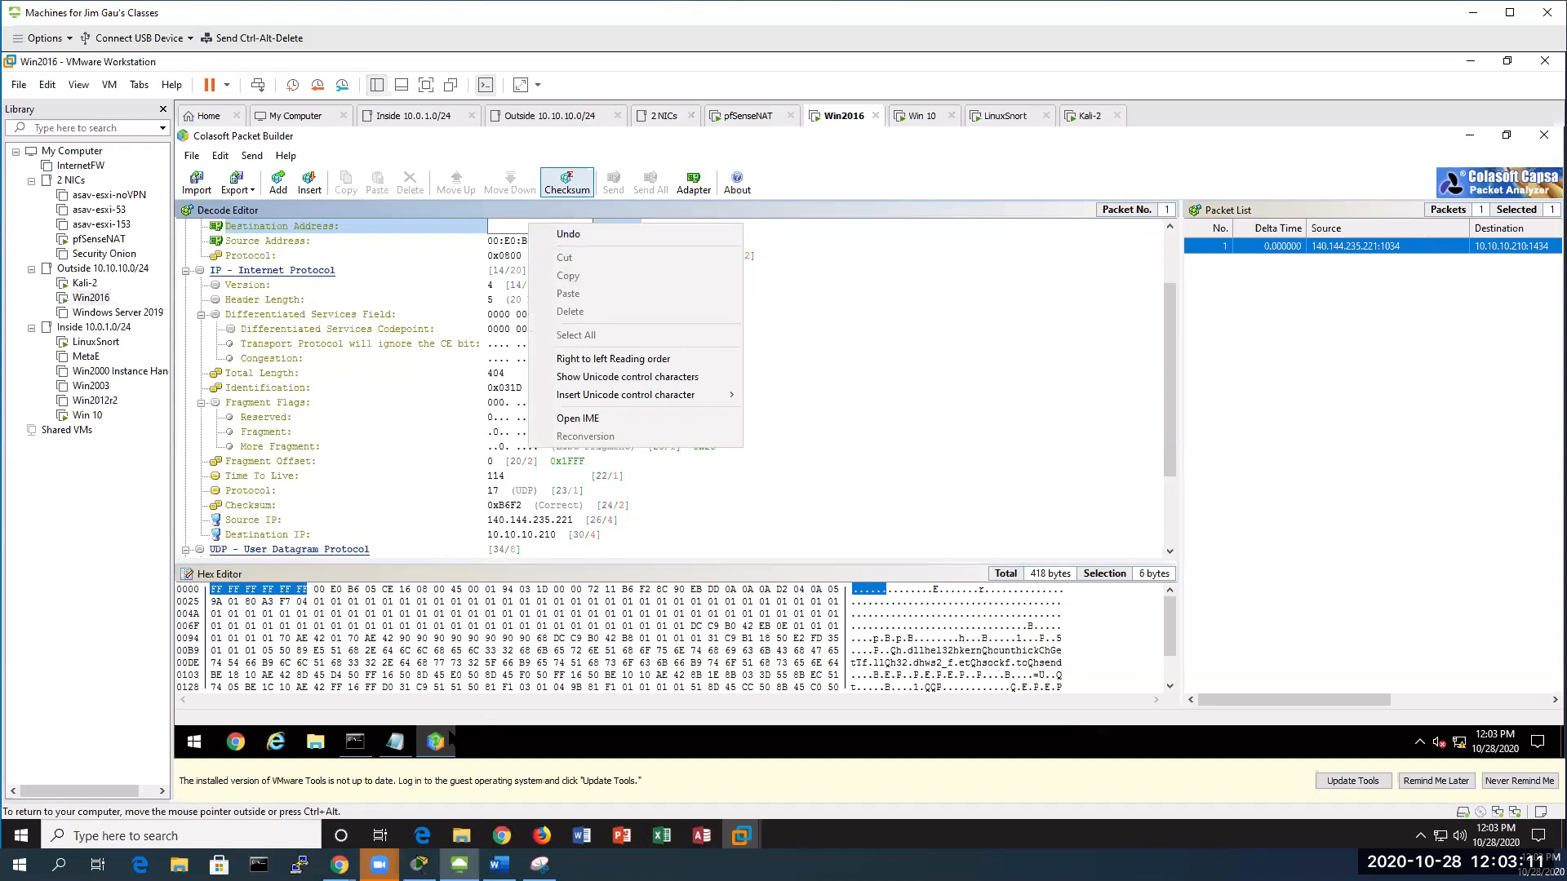
click(395, 740)
drag(377, 247, 258, 247)
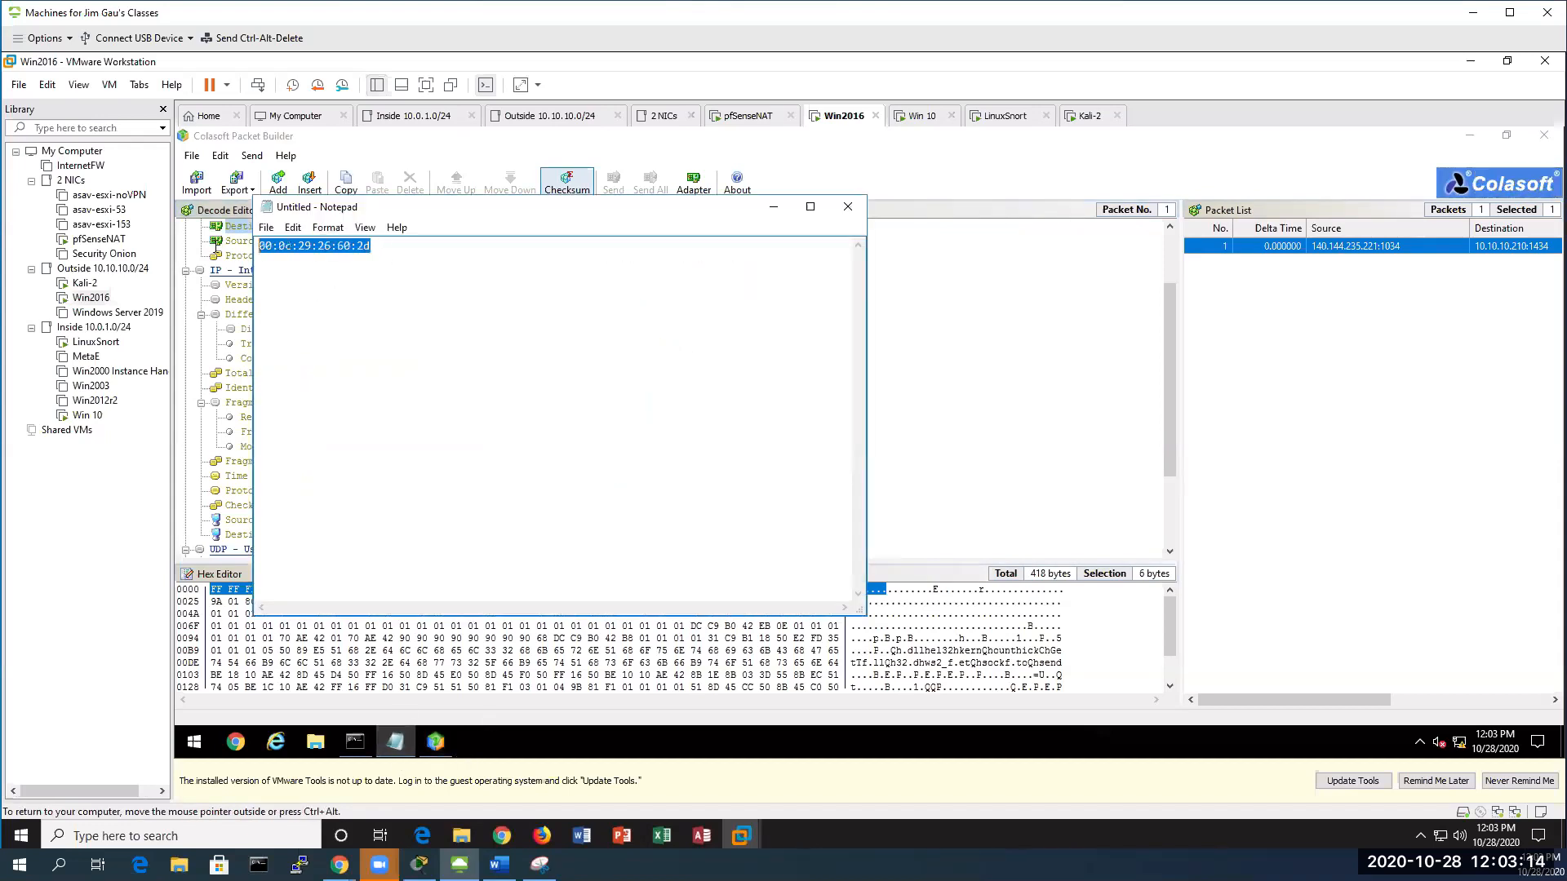
right_click(307, 255)
click(362, 306)
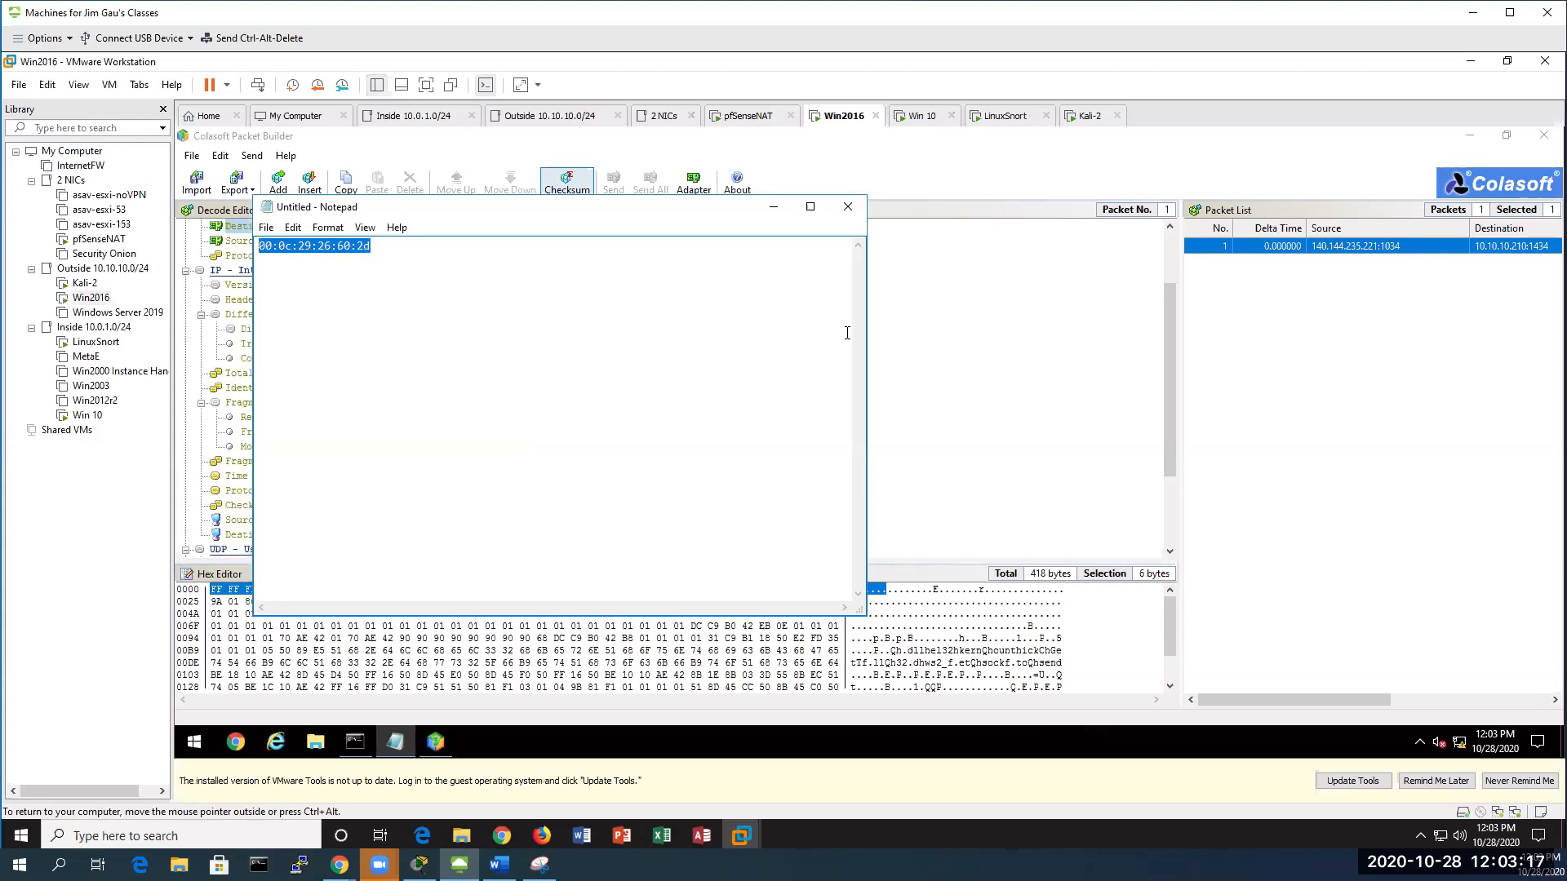
Paste 00:0C:29:26:60:2D over the broadcast destination MAC and reselect the Slammer packet
click(914, 350)
click(548, 226)
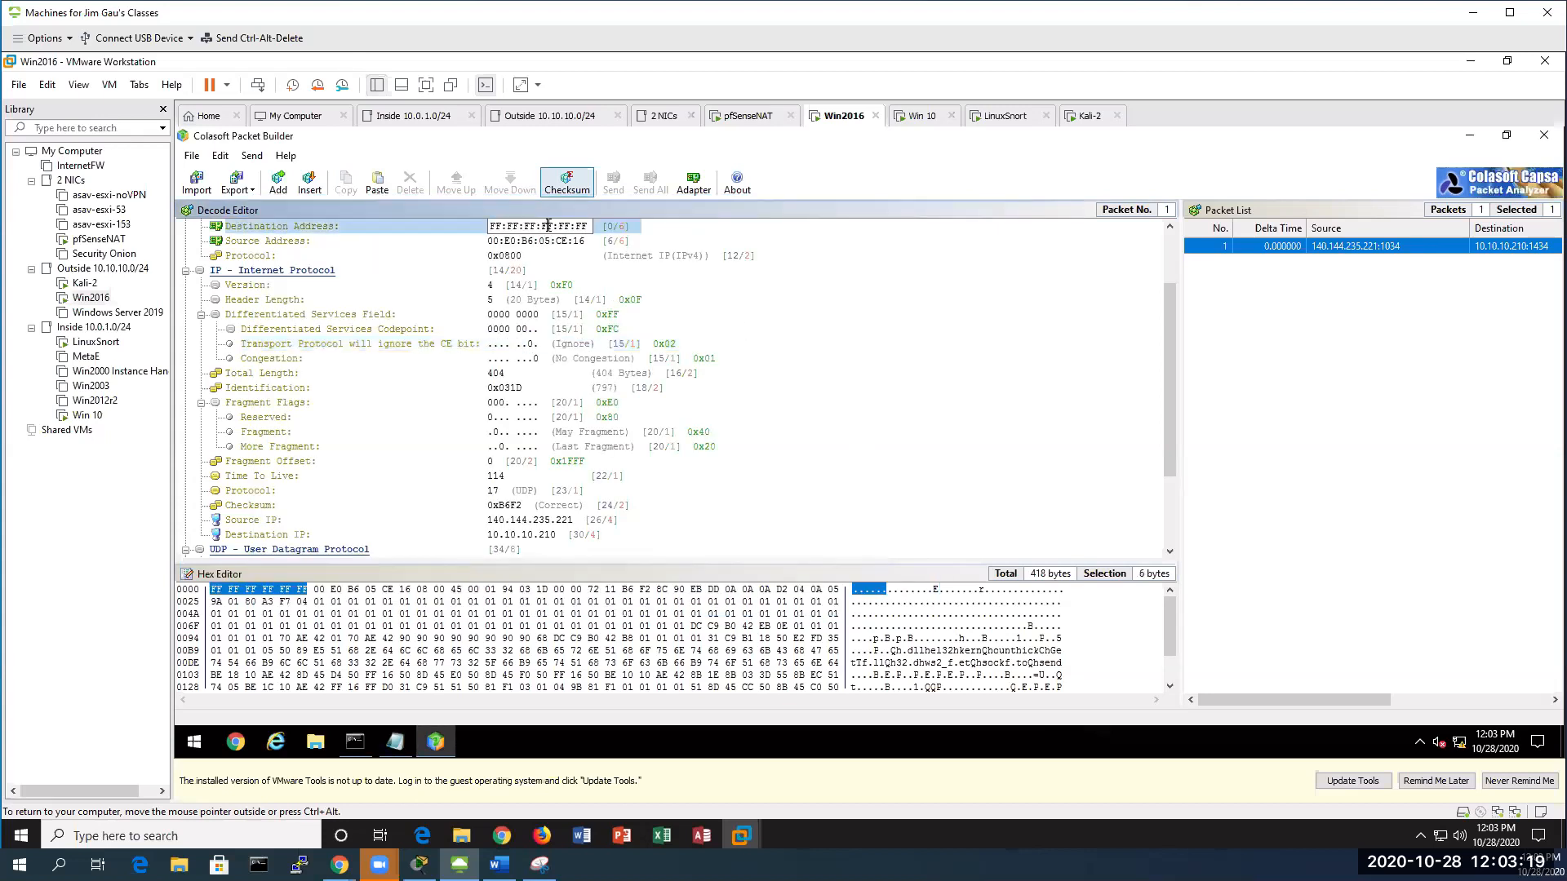
drag(576, 225, 391, 217)
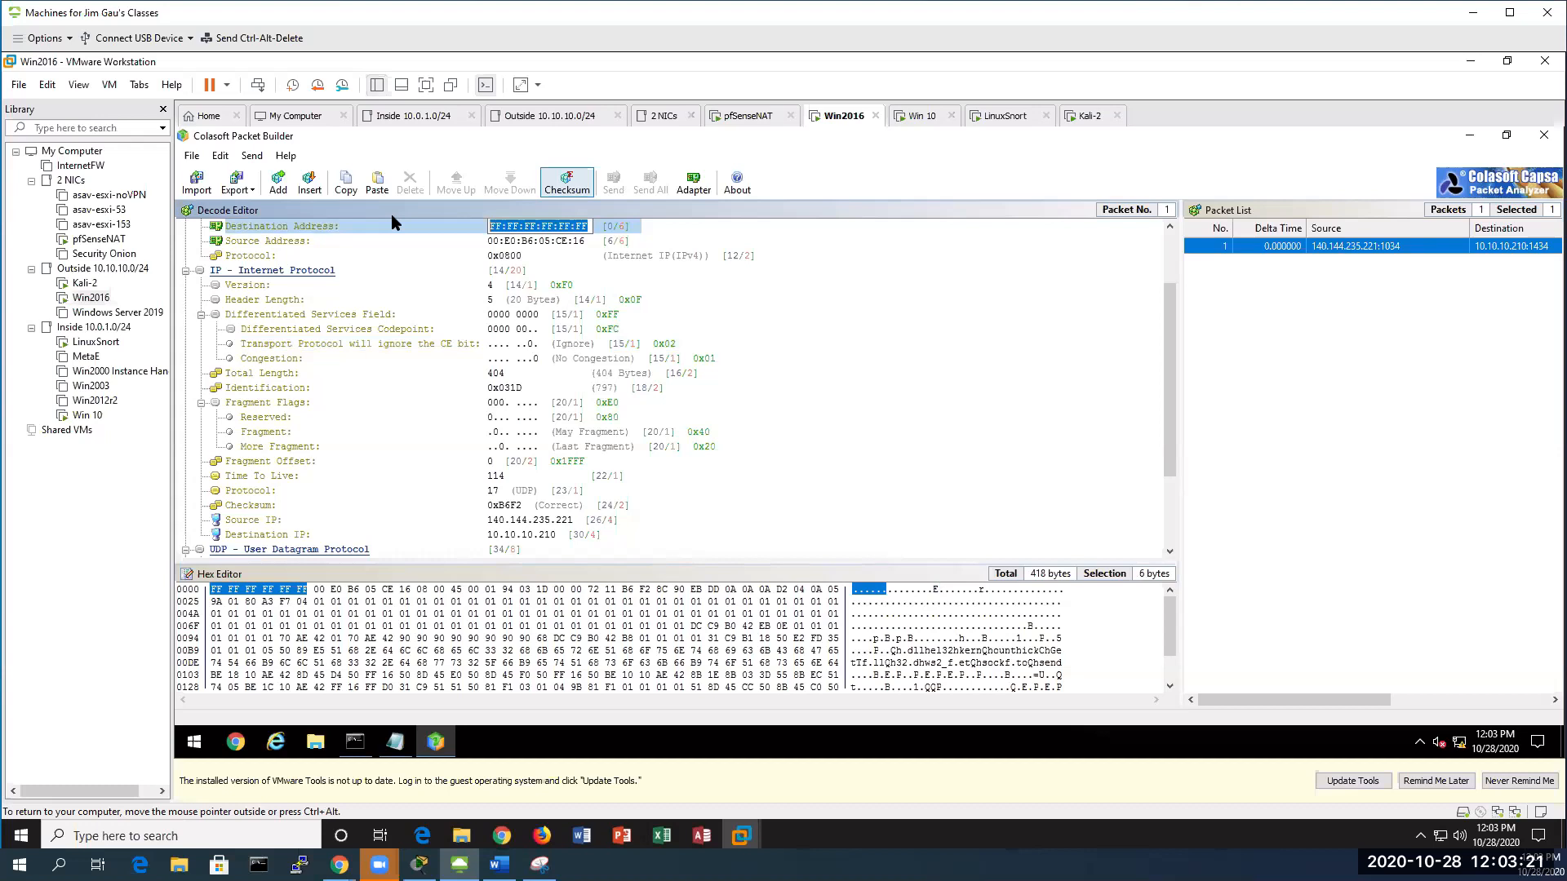
key(ctrl+v)
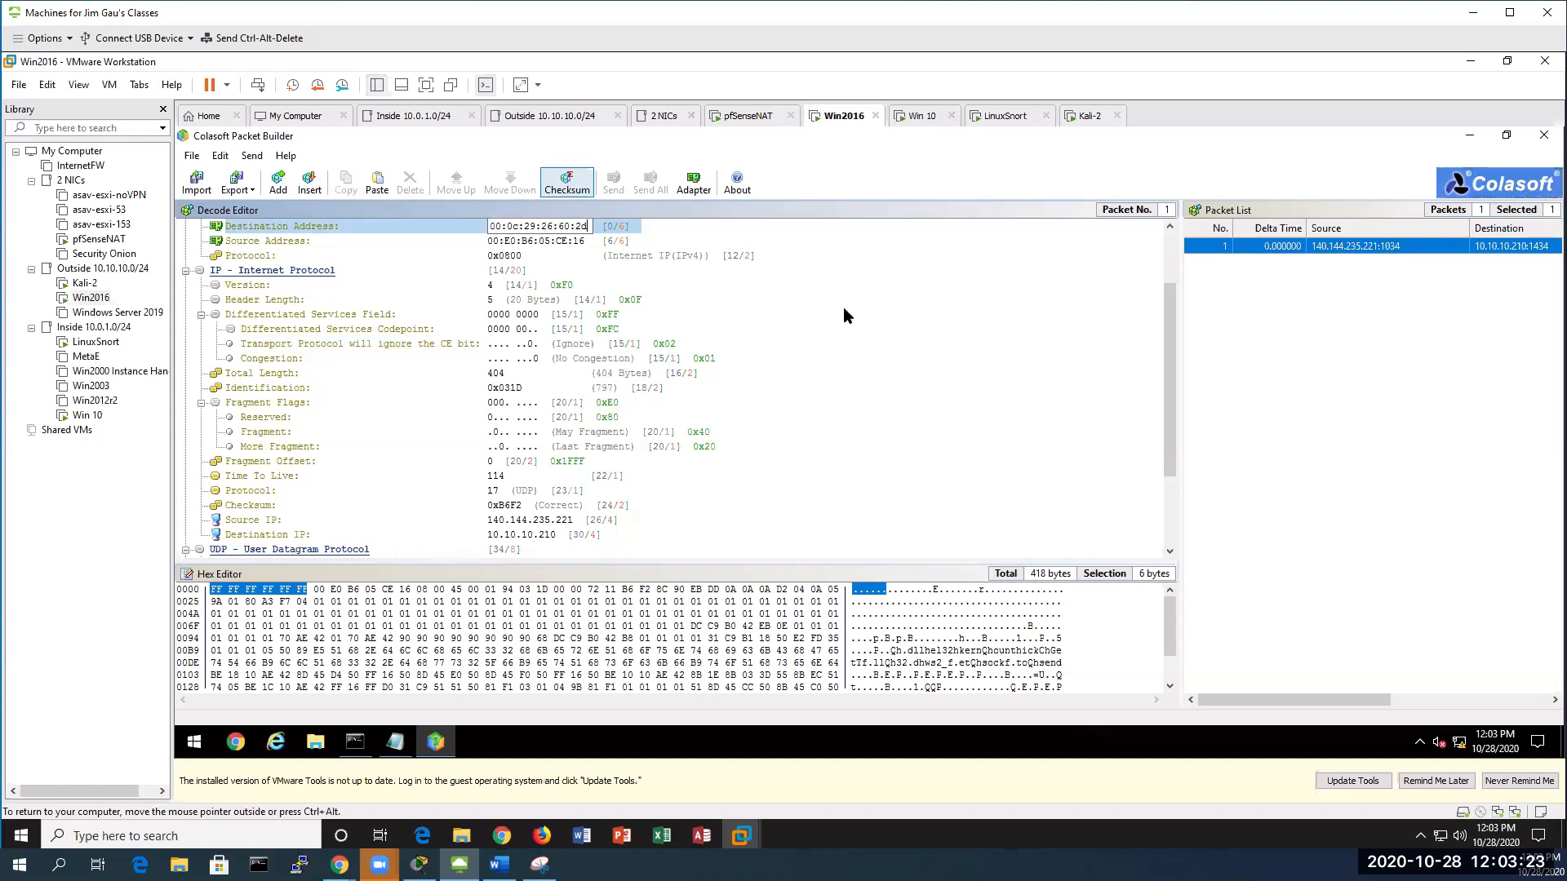
key(Return)
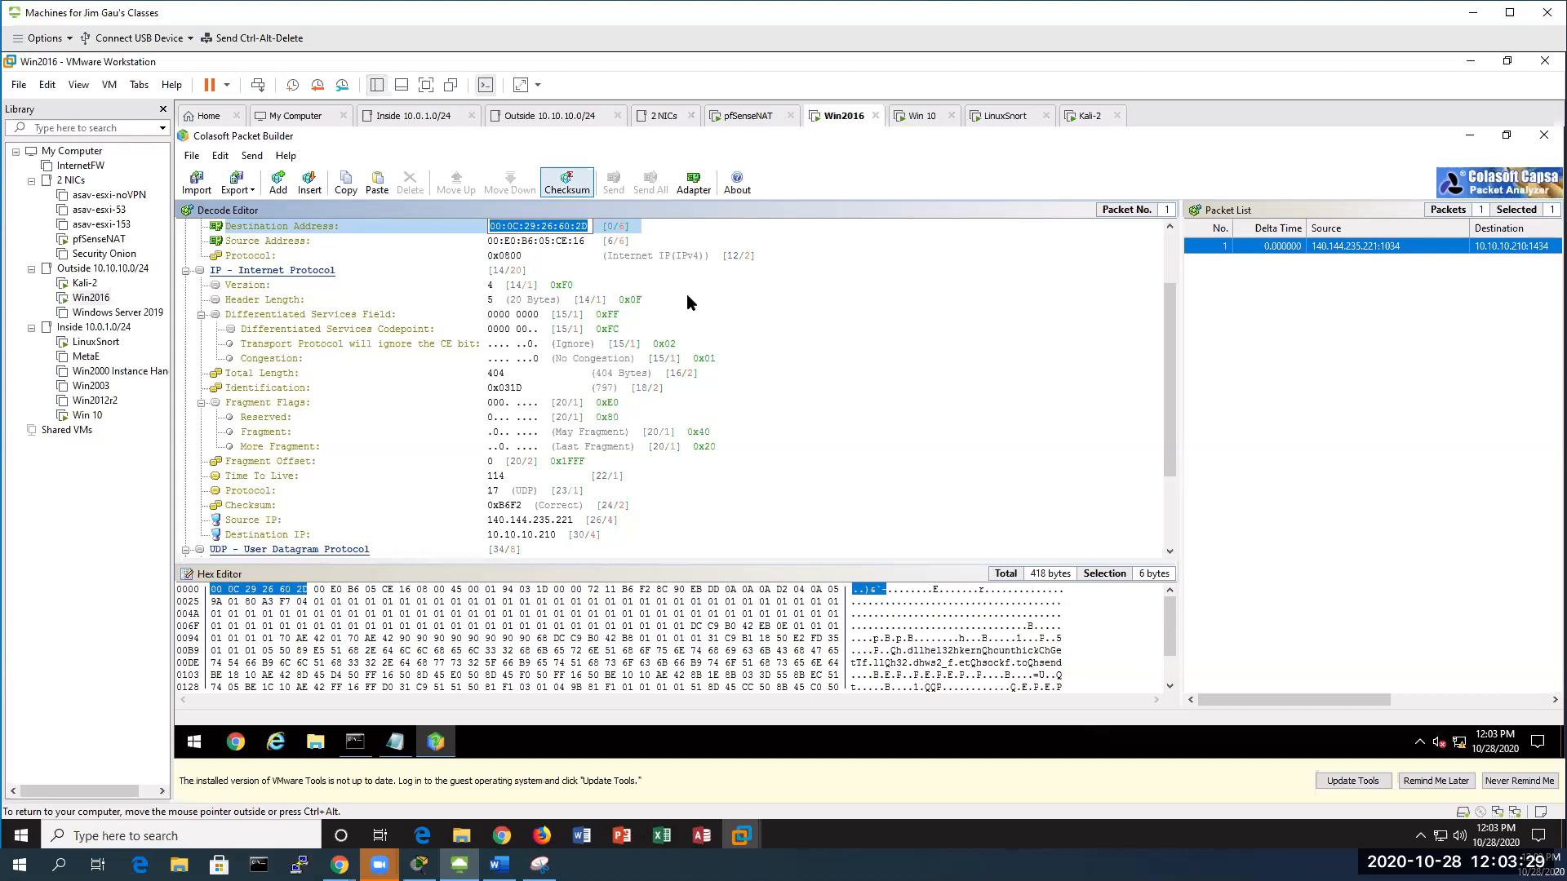
click(875, 317)
click(585, 226)
click(1234, 247)
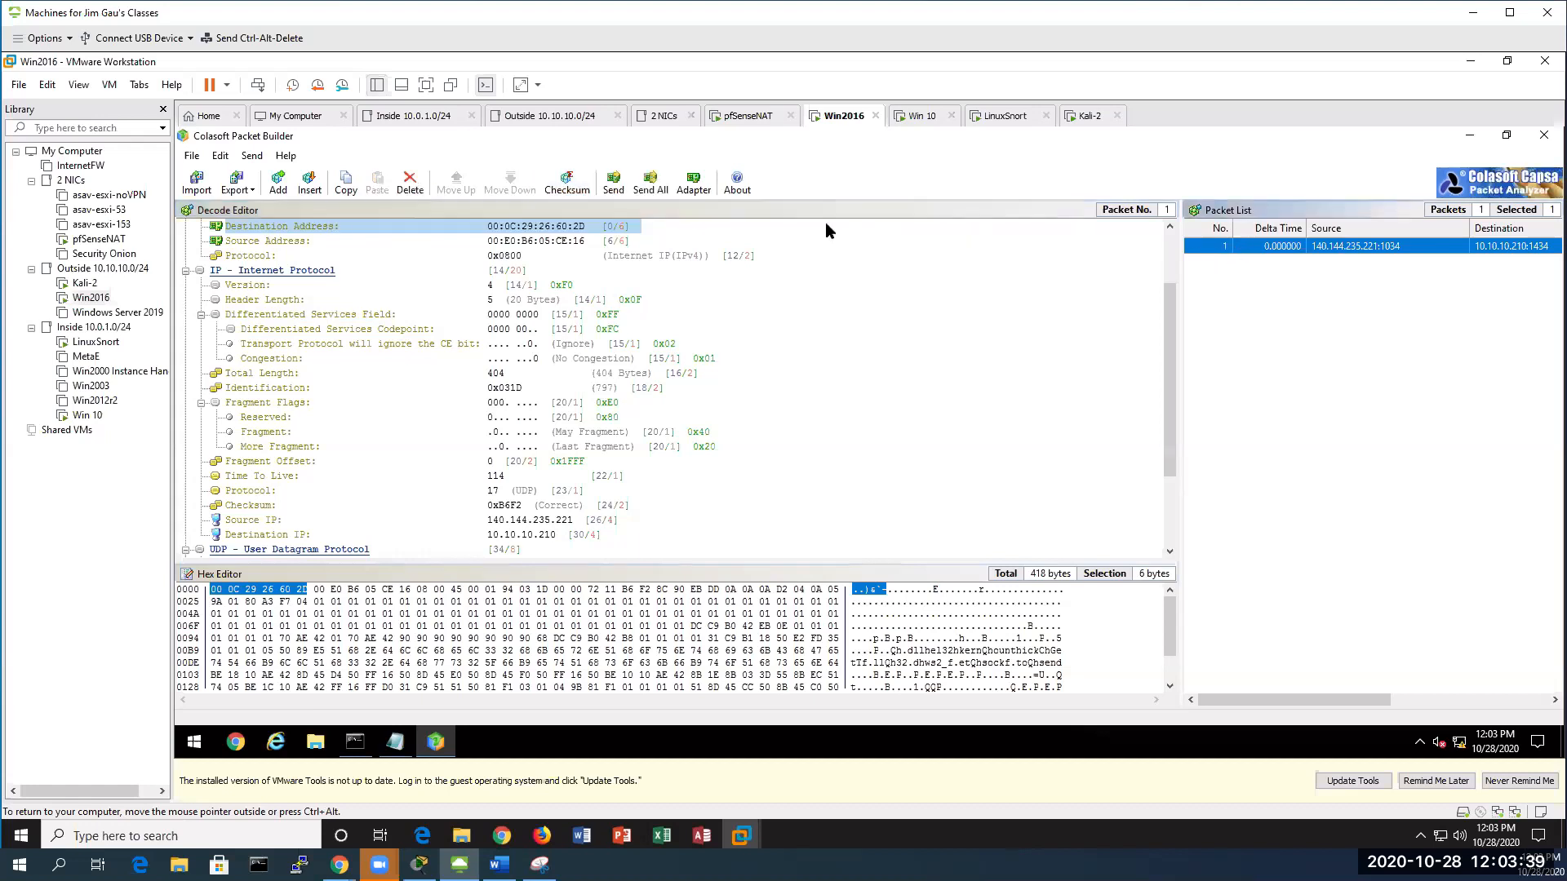
Send the Slammer packet five times using Loop Sending set to 5
click(610, 181)
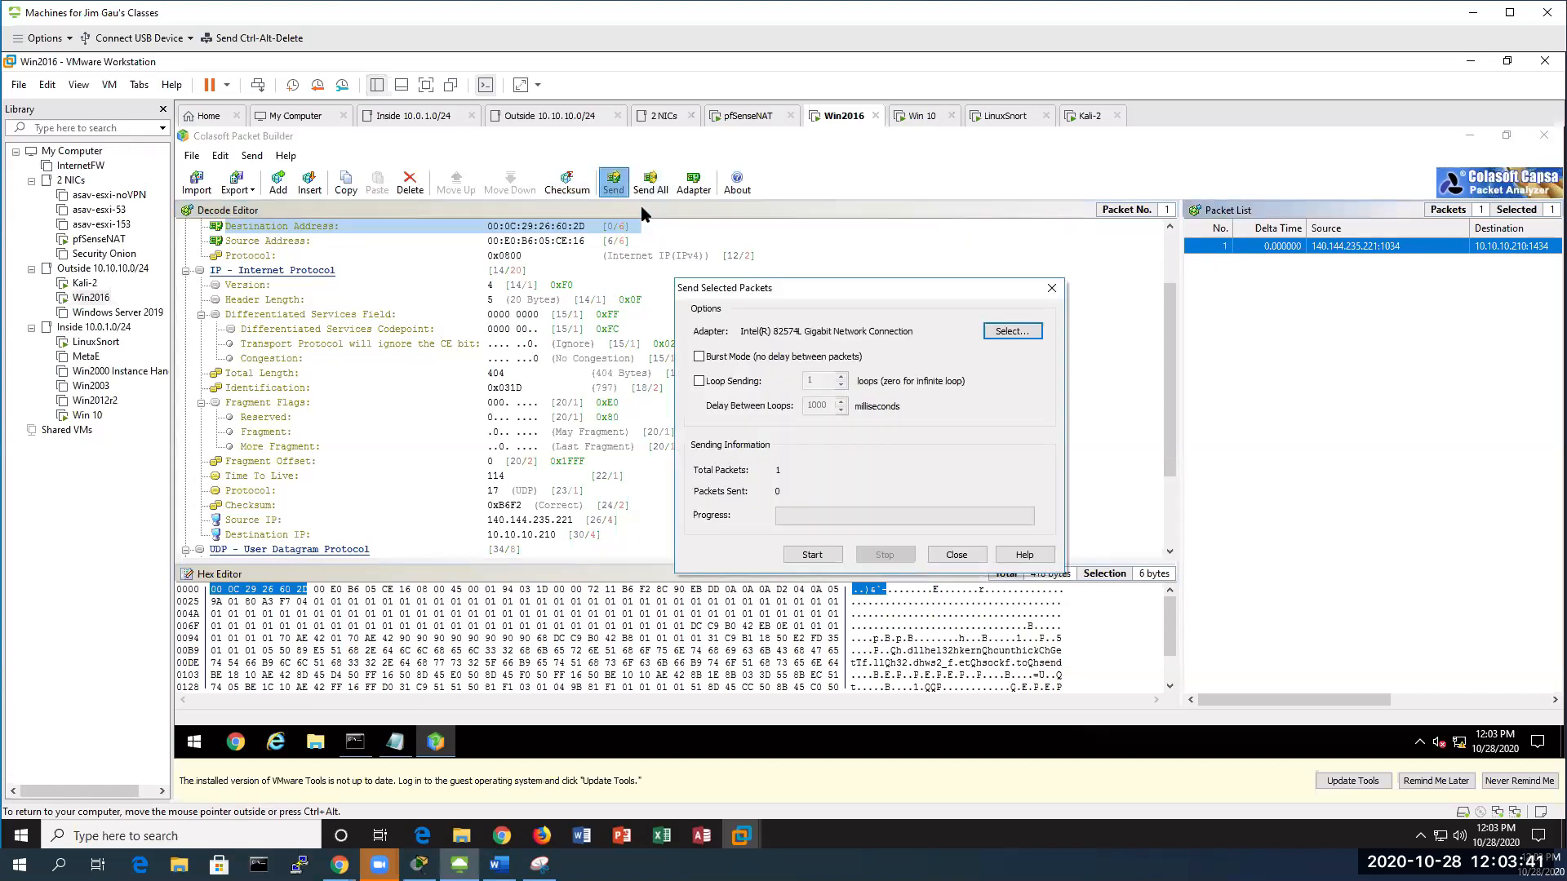
click(699, 381)
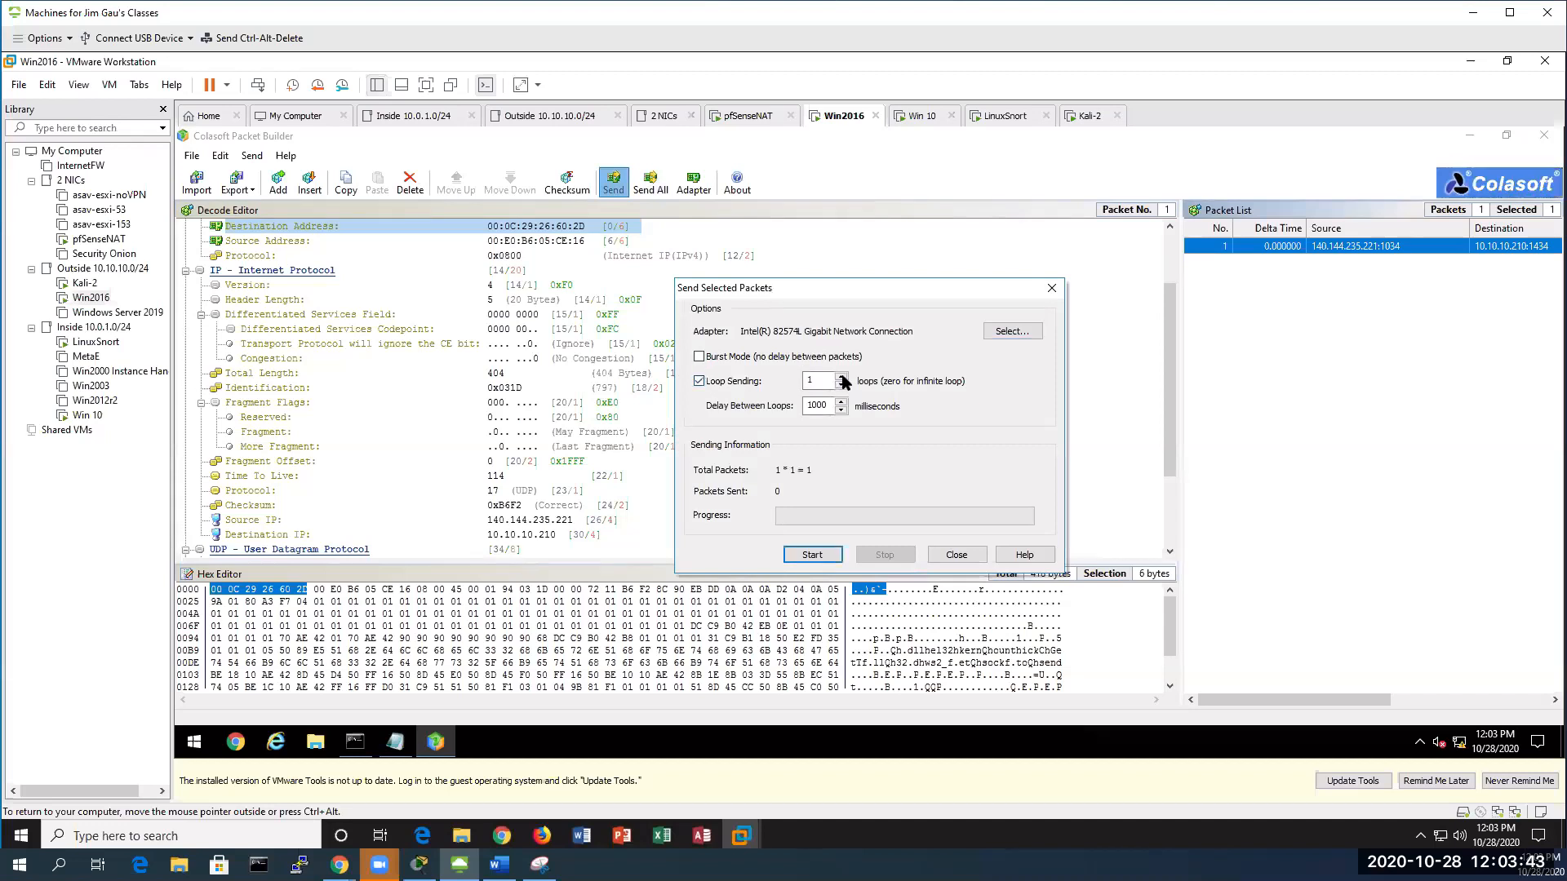
click(841, 377)
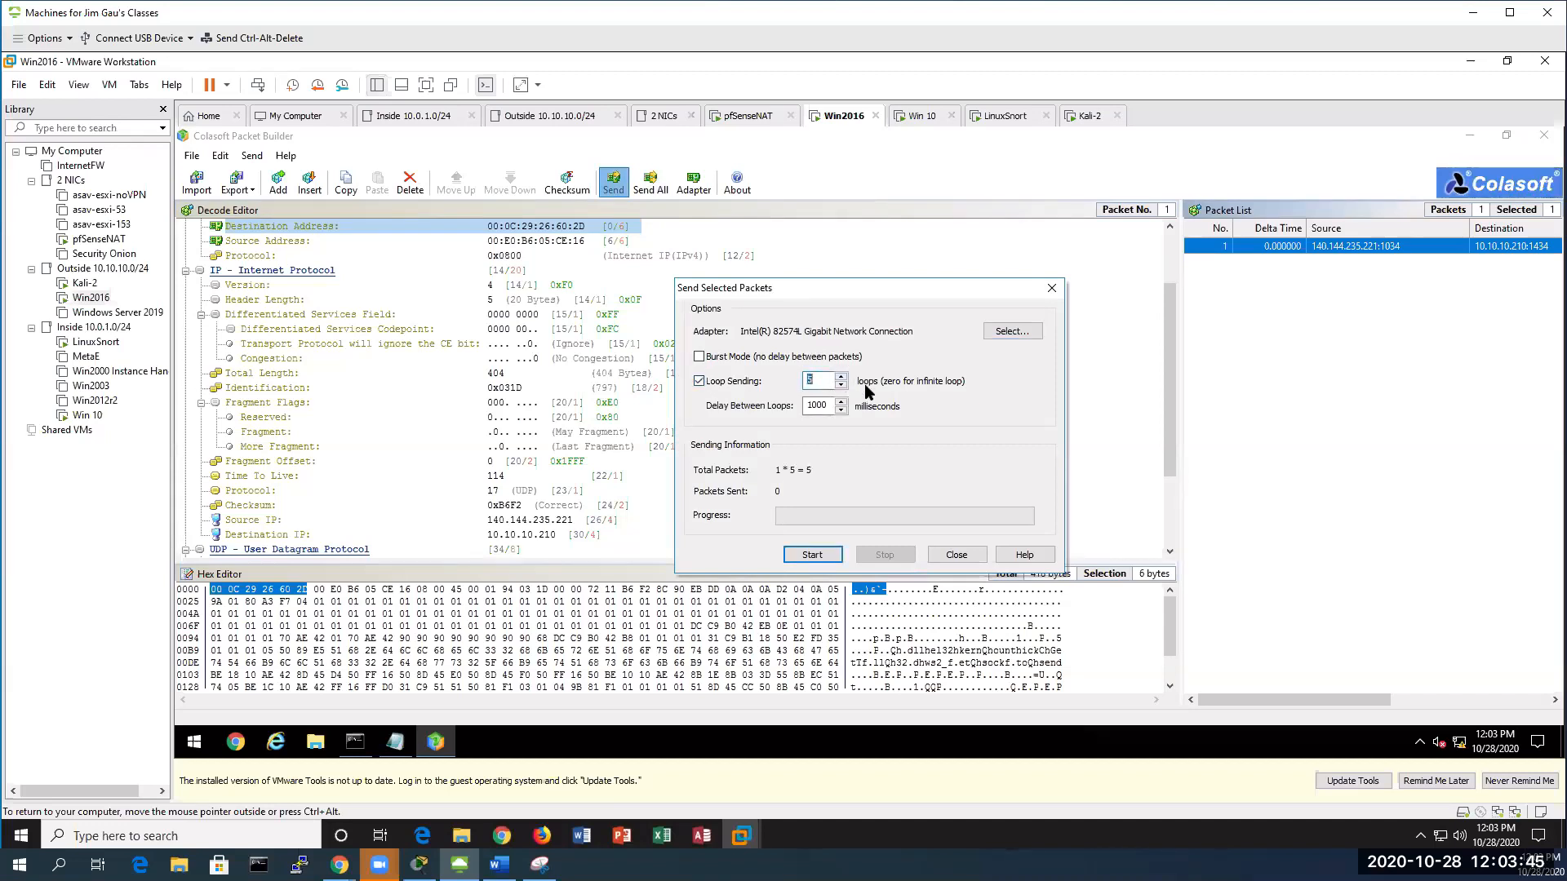
click(812, 555)
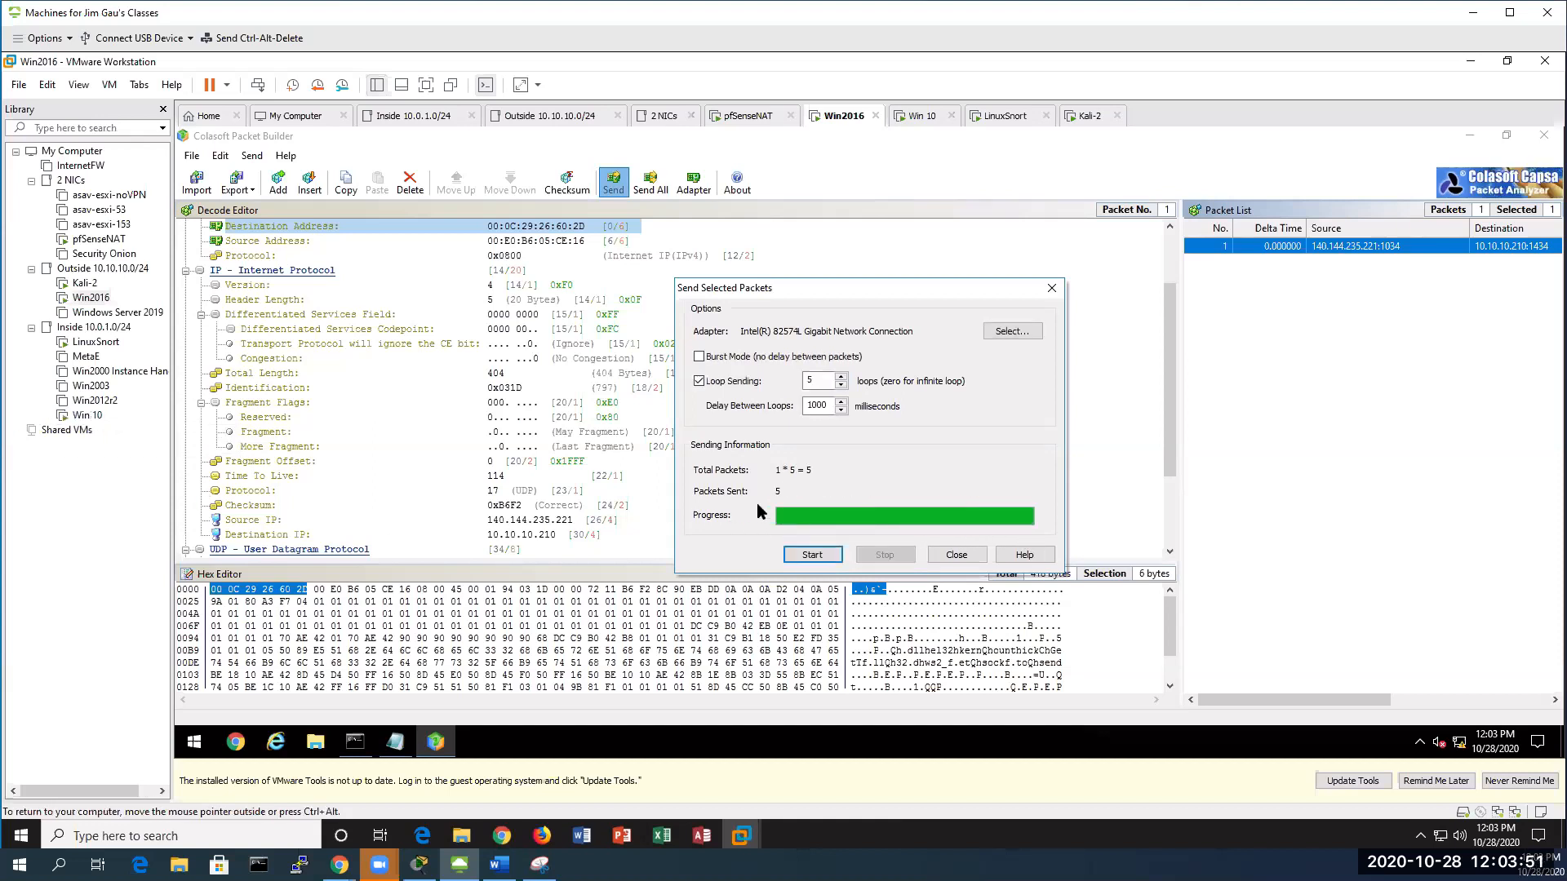
click(86, 415)
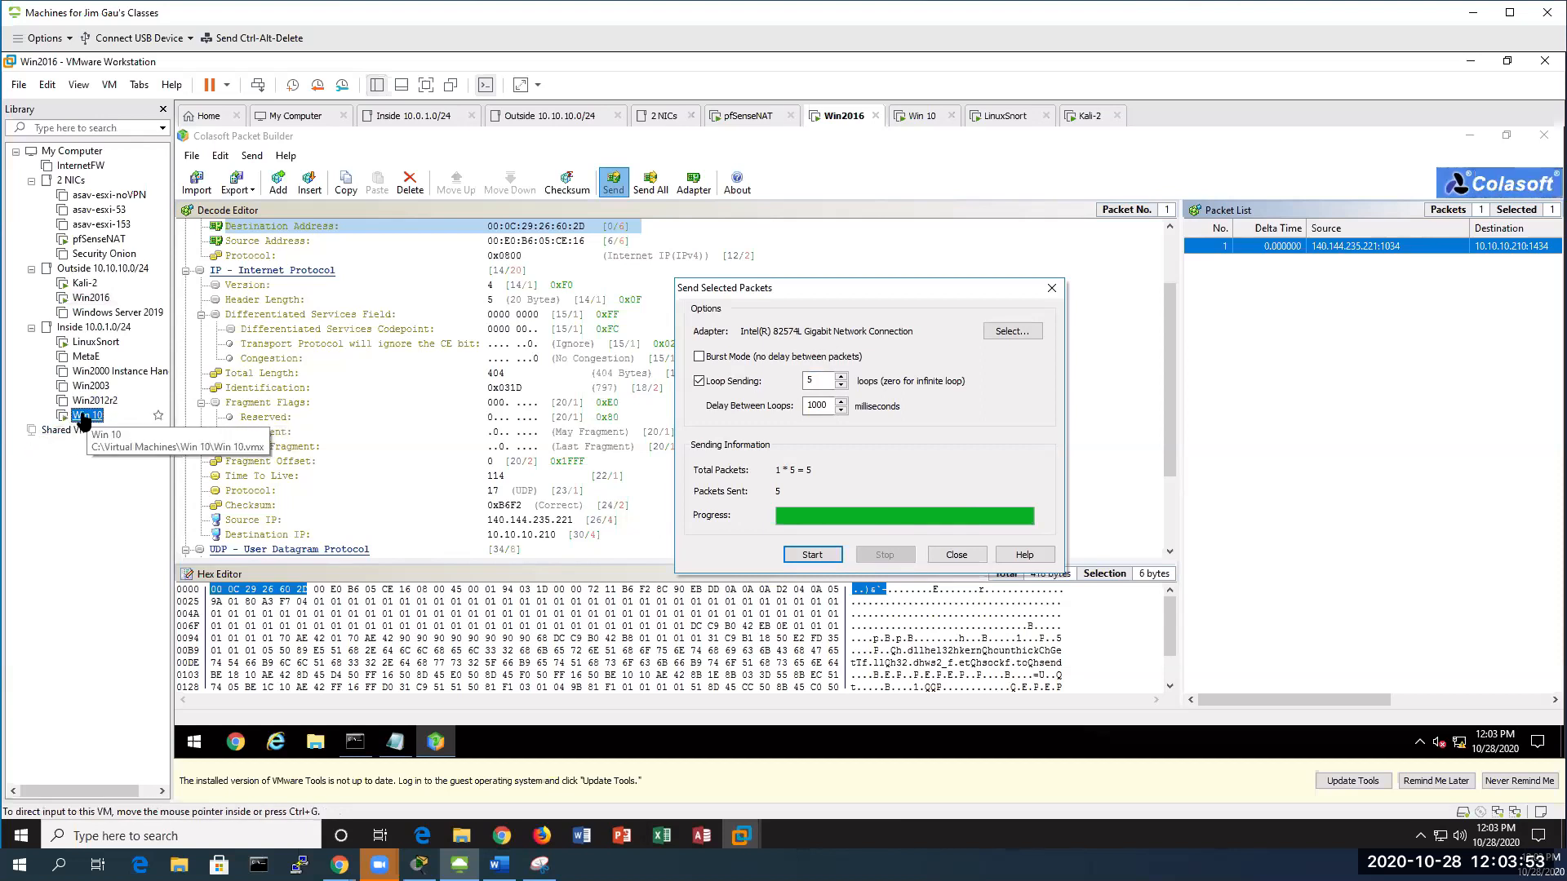
Resume Win 10's Snort console to reveal the new Slammer alert from 140.144.235.221
click(506, 516)
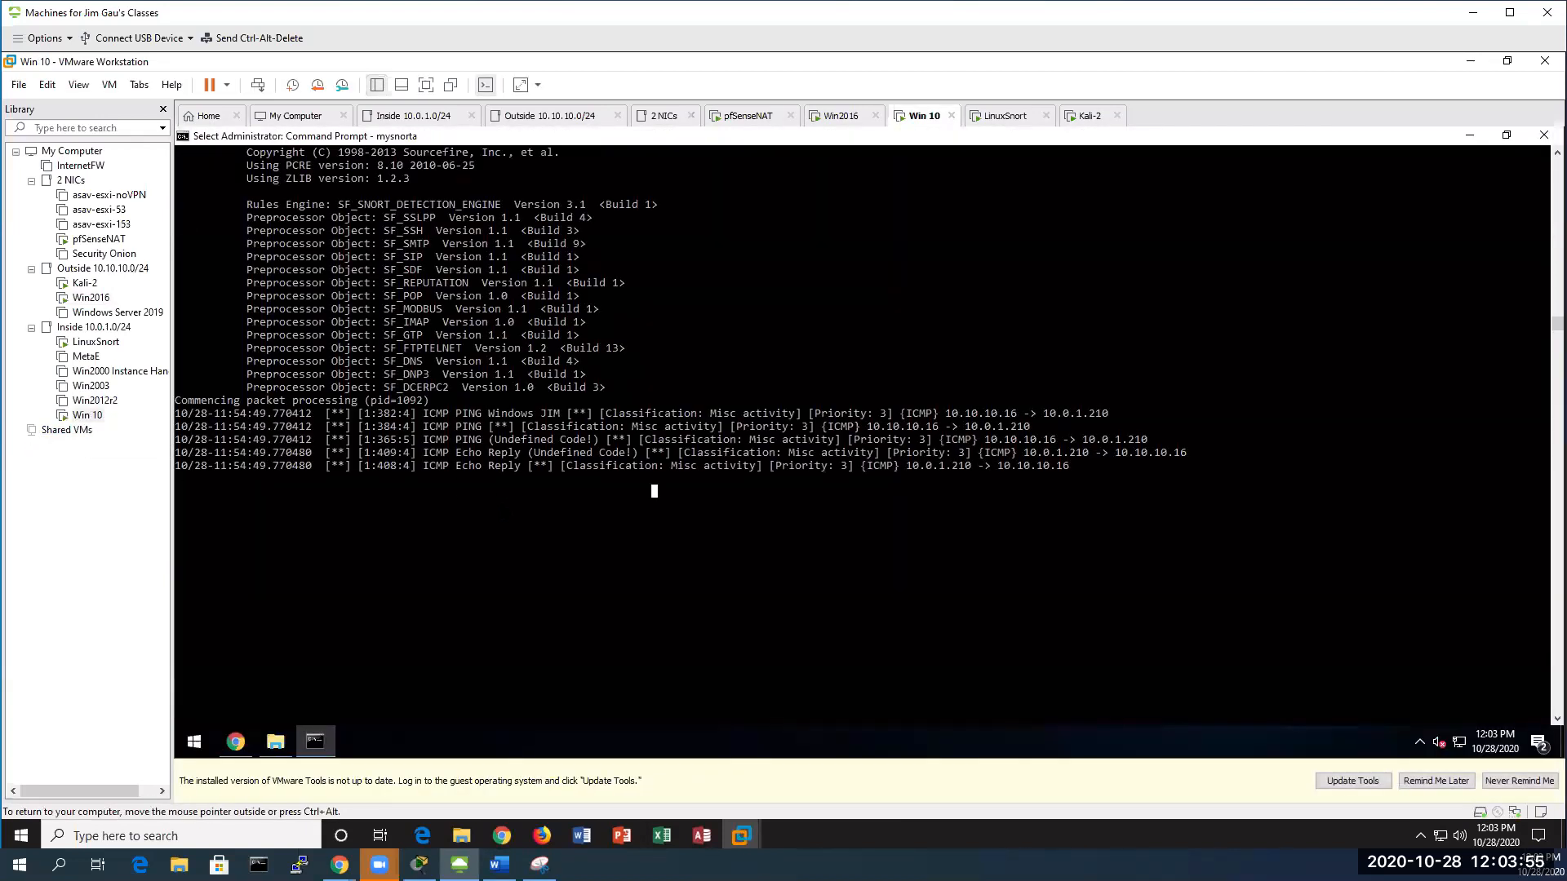
key(Return)
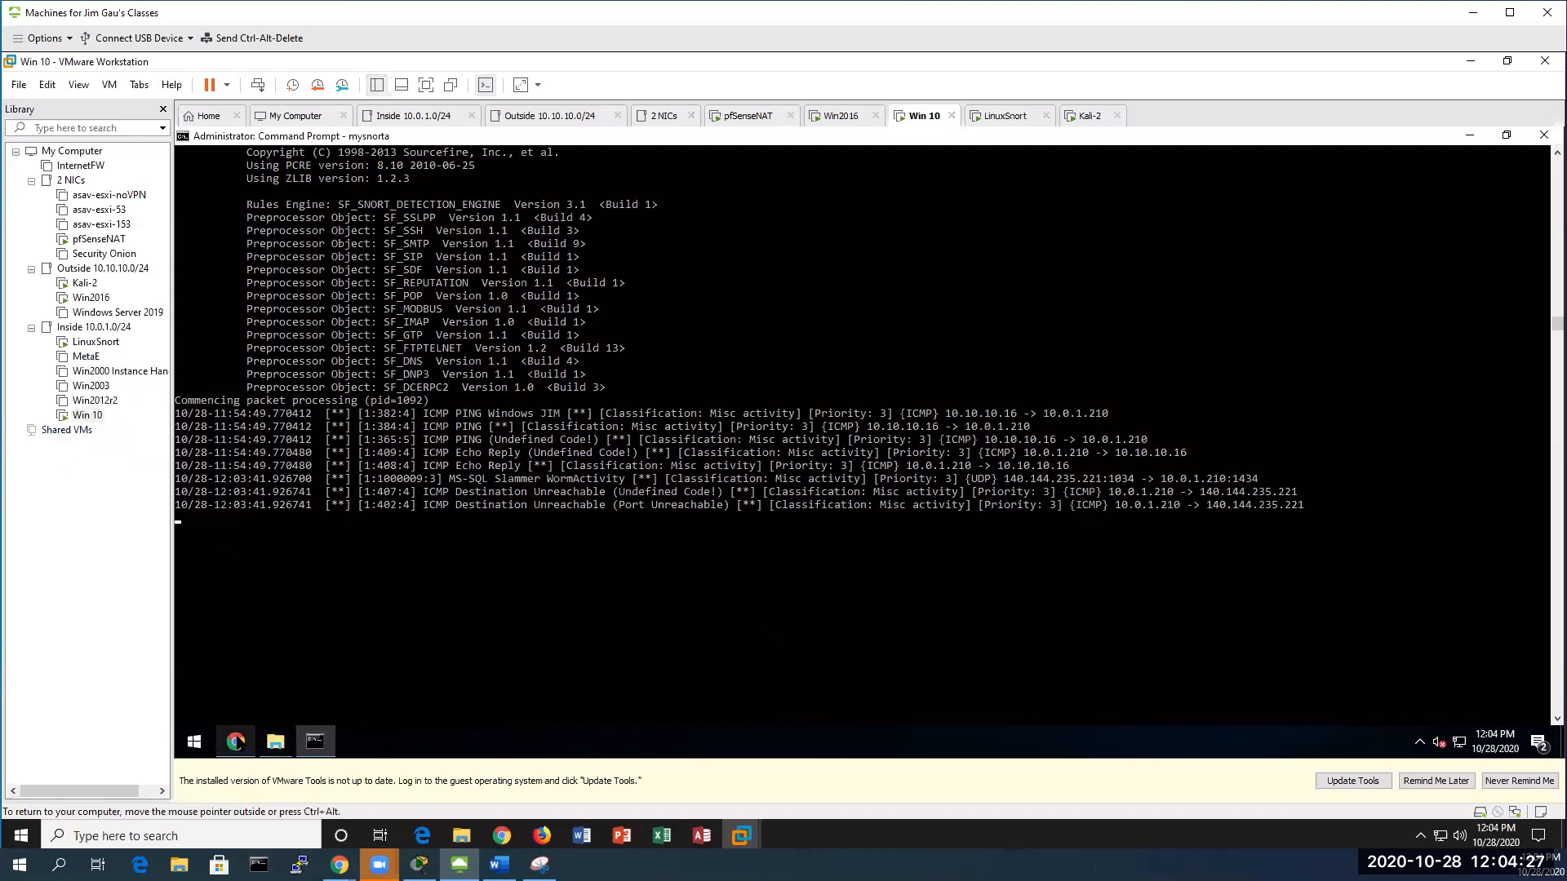
click(235, 741)
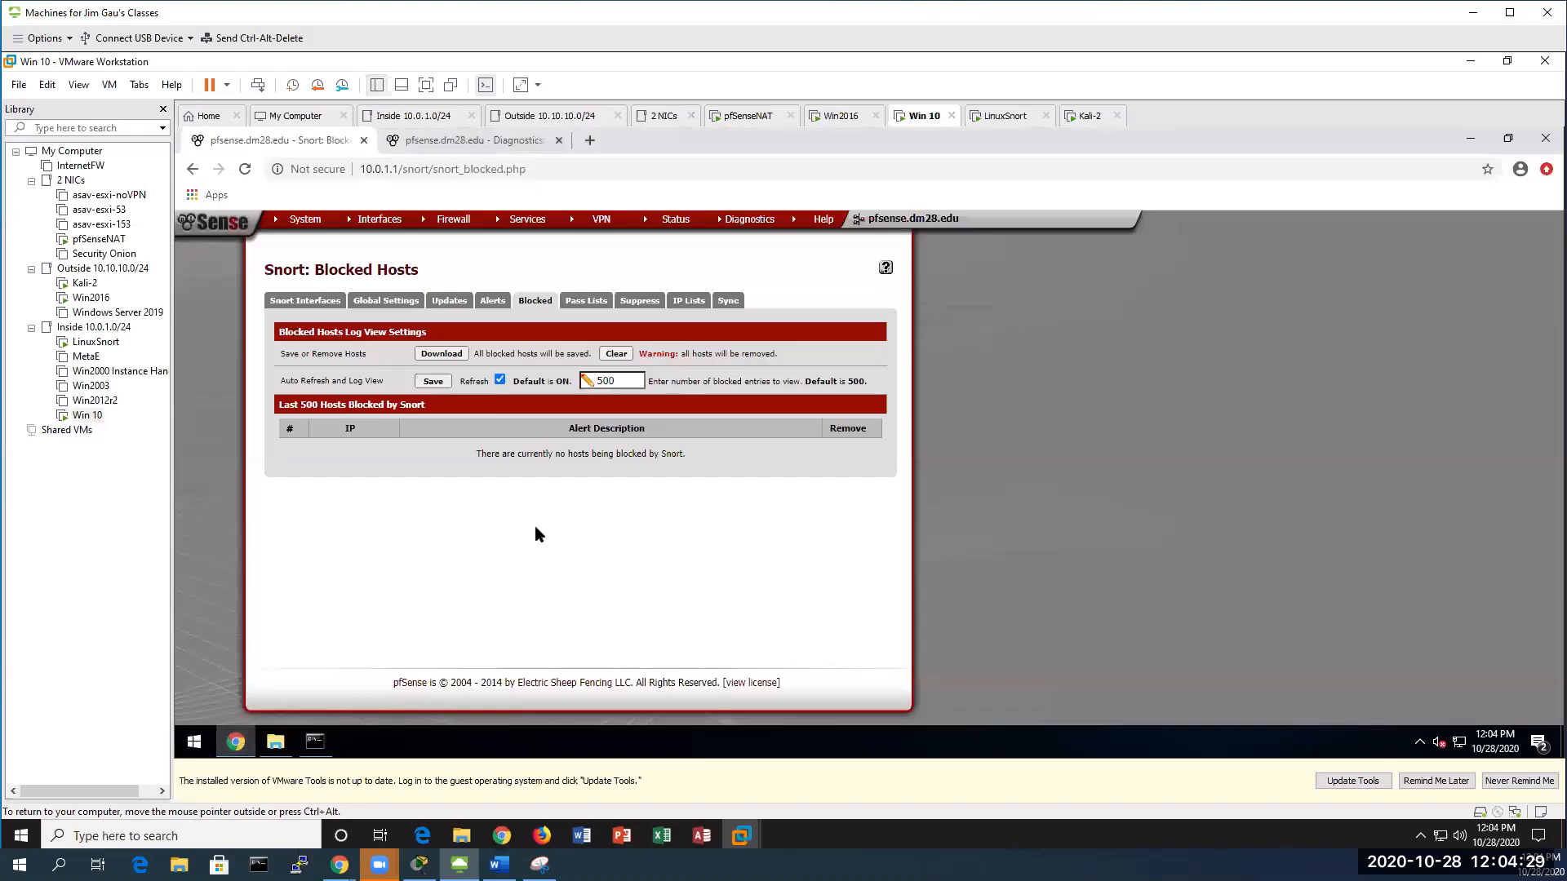
Reload Snort's Blocked Hosts page and check the Alerts tab for the Slammer entries
key(F5)
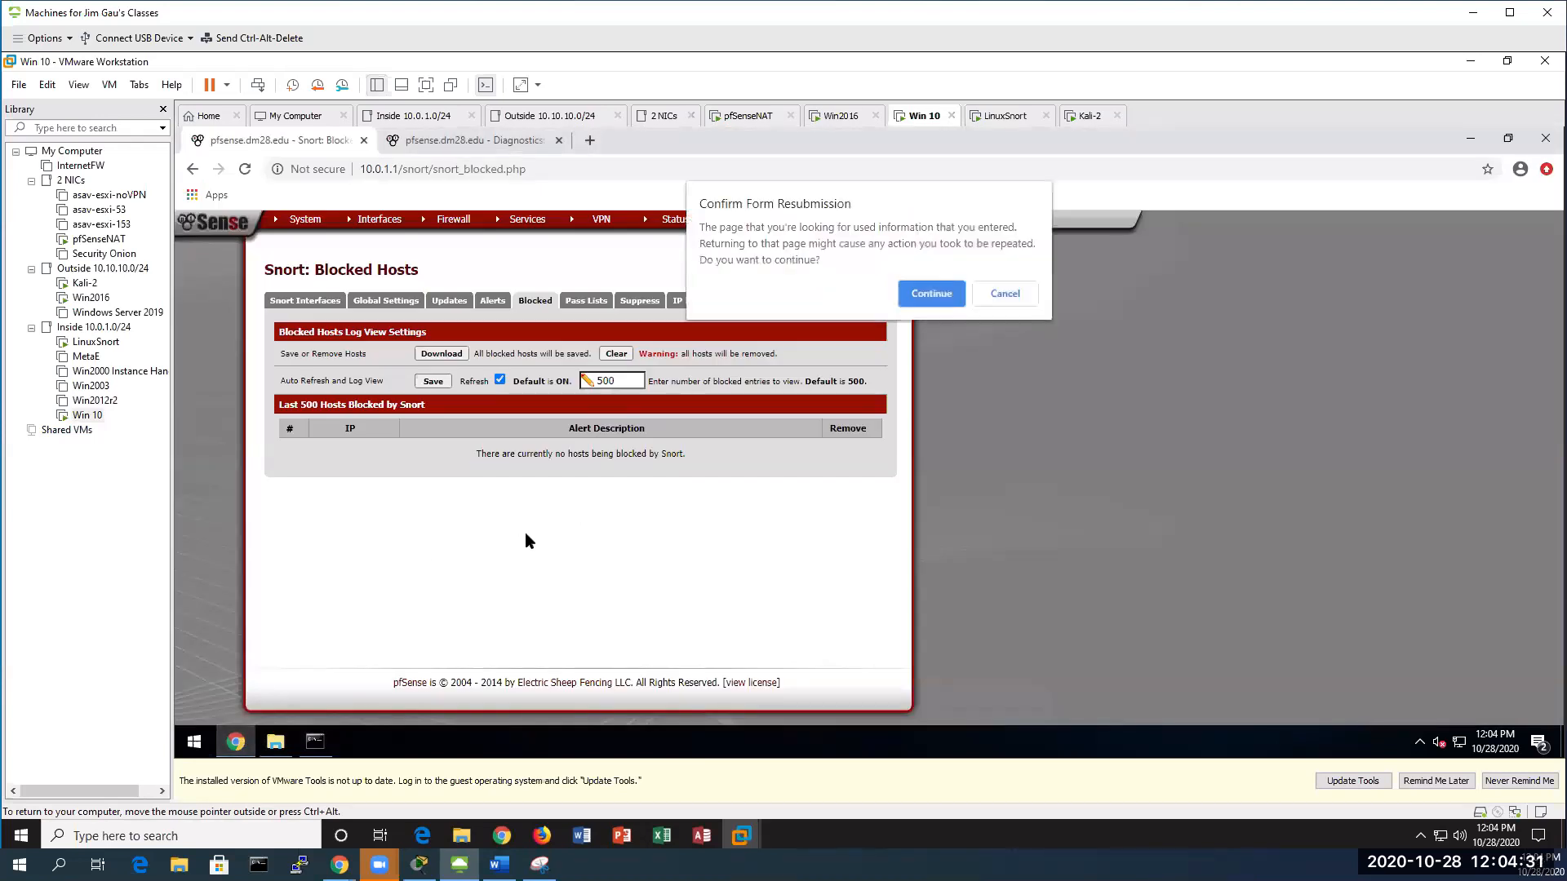
click(932, 294)
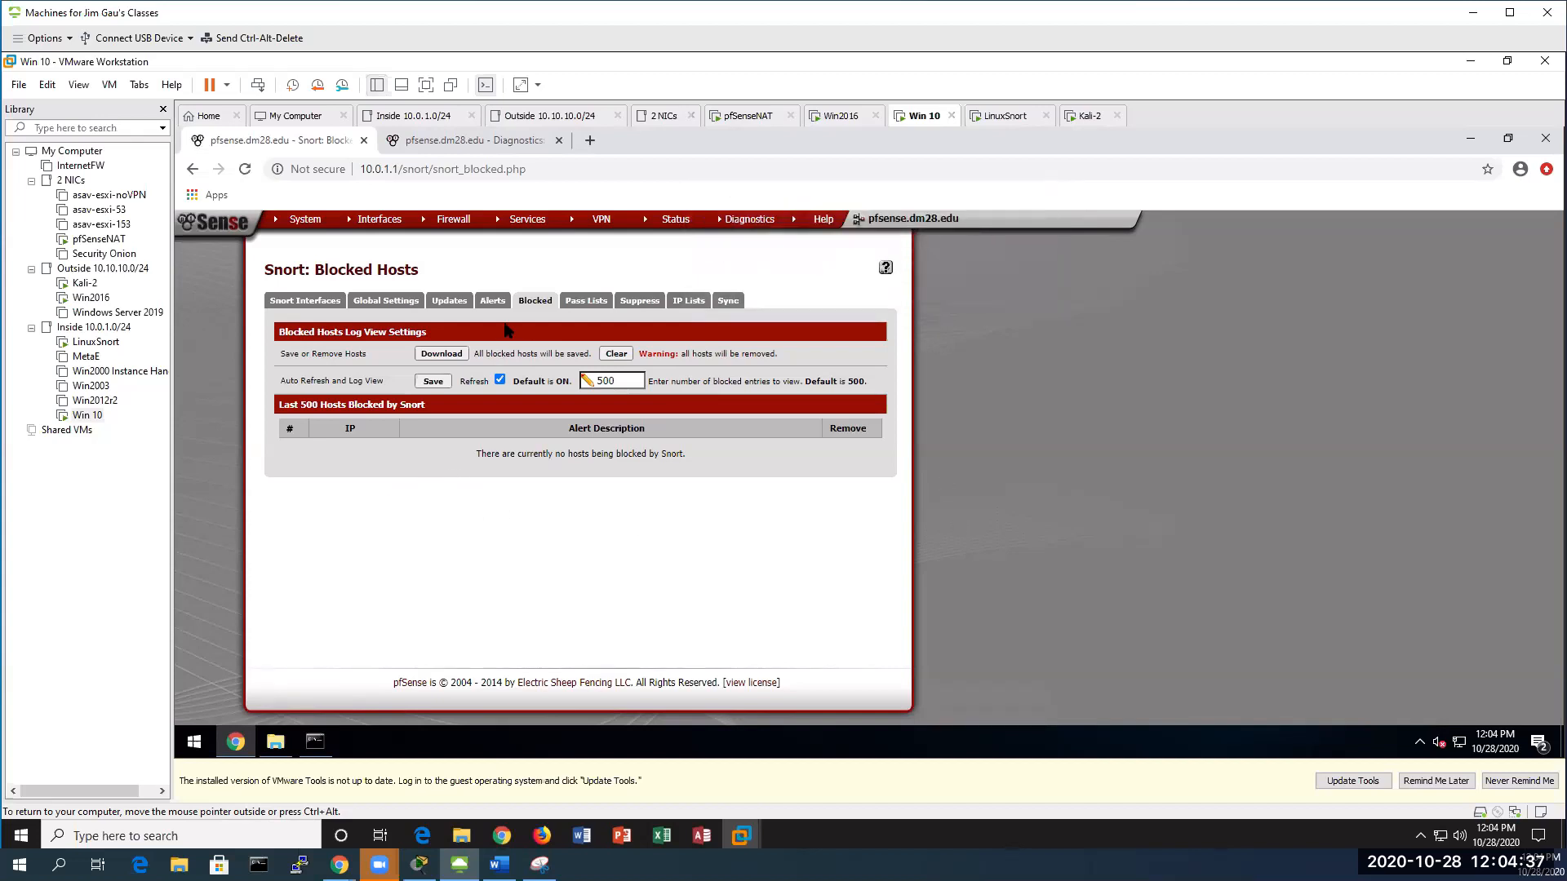
click(494, 302)
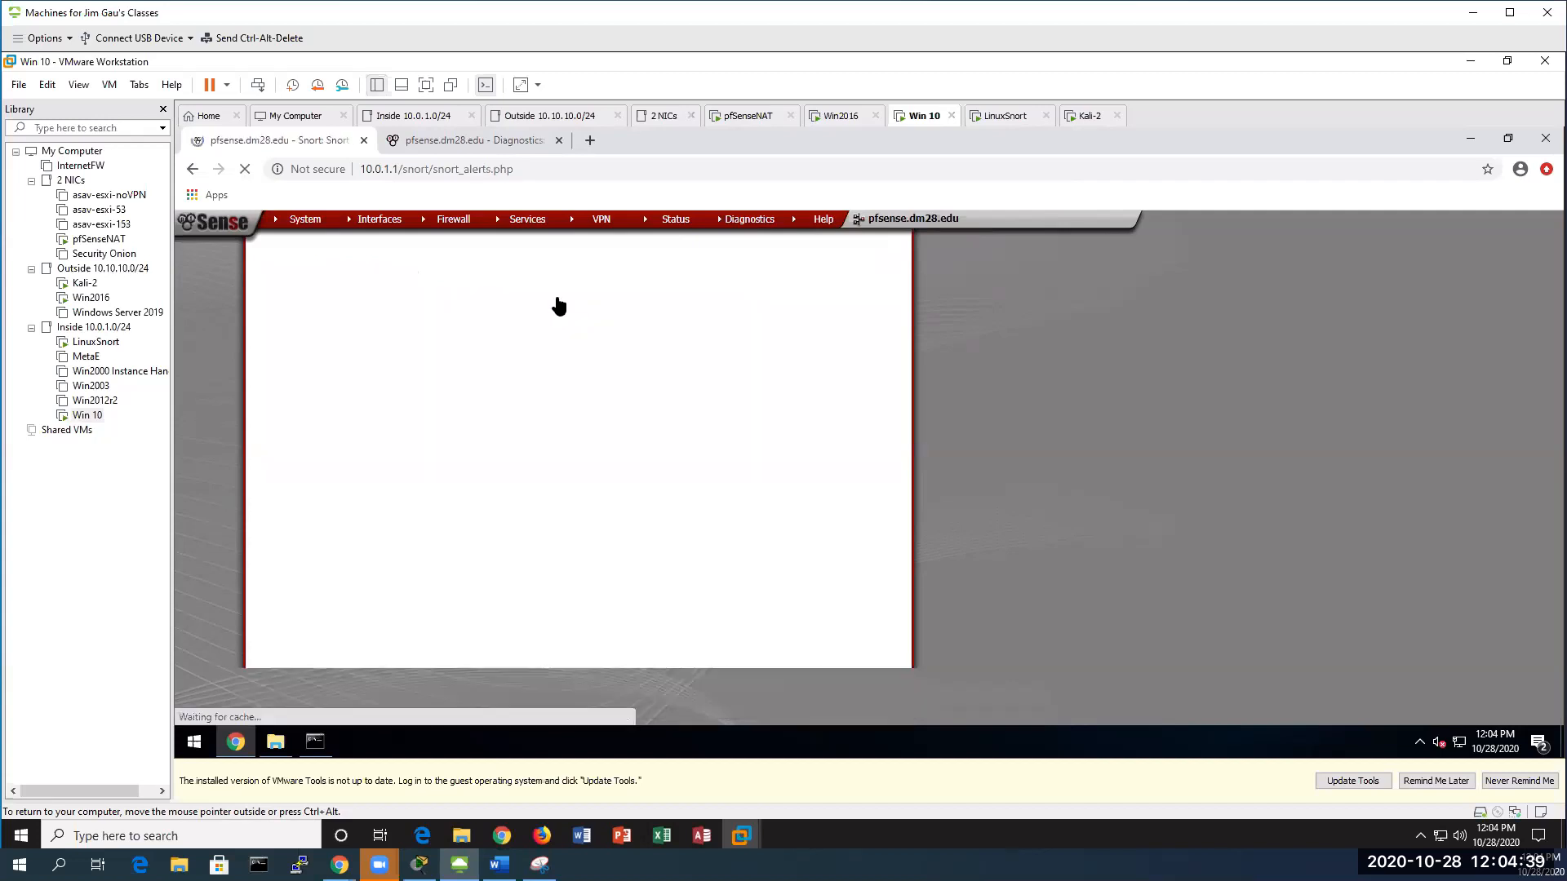
click(536, 304)
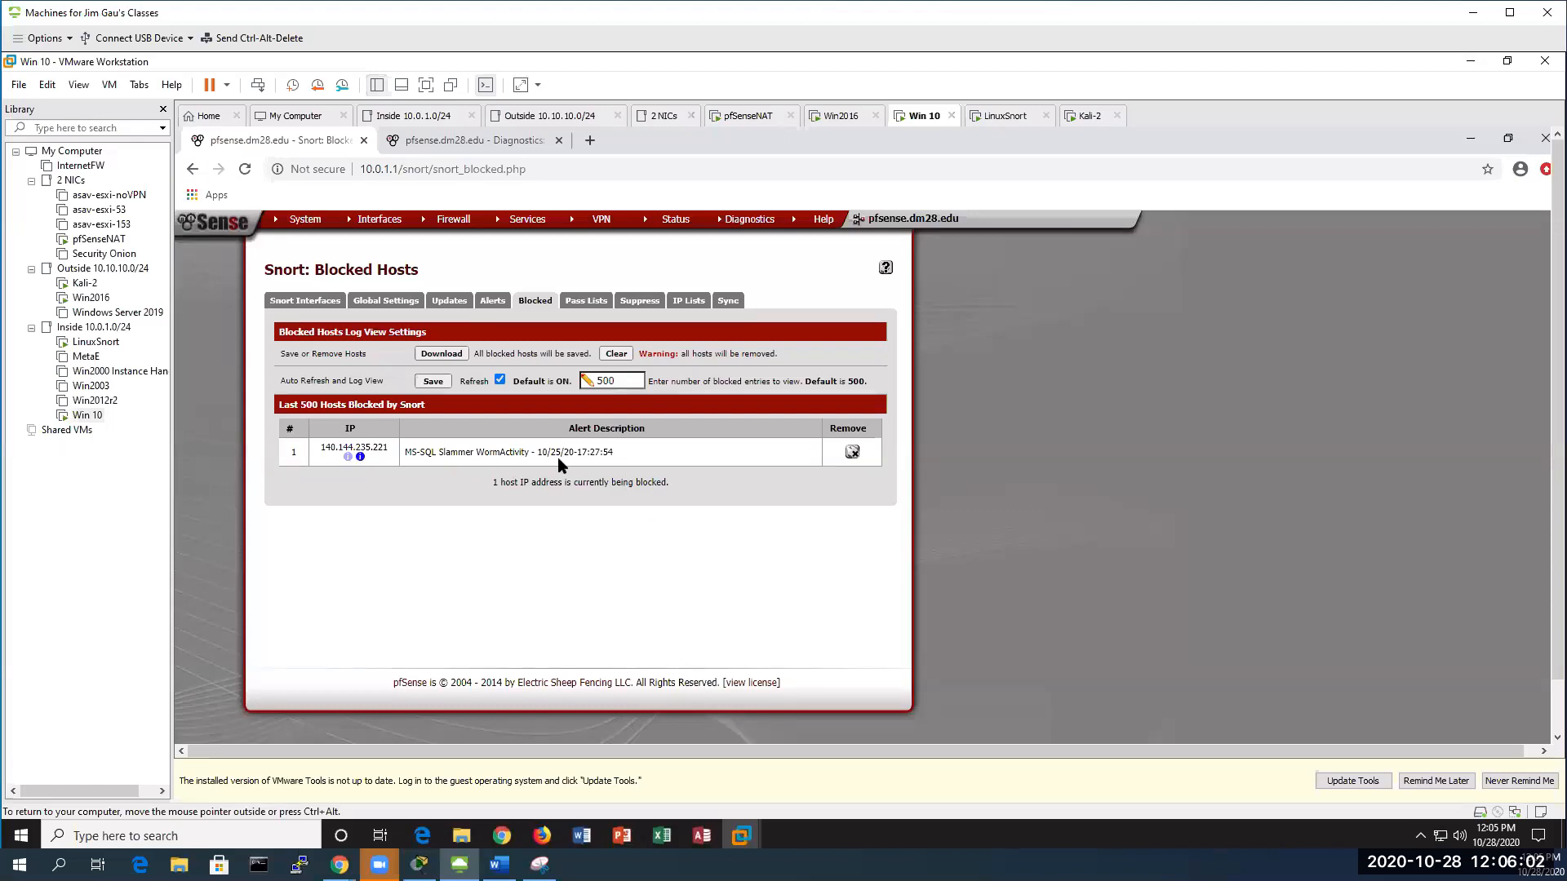
click(493, 300)
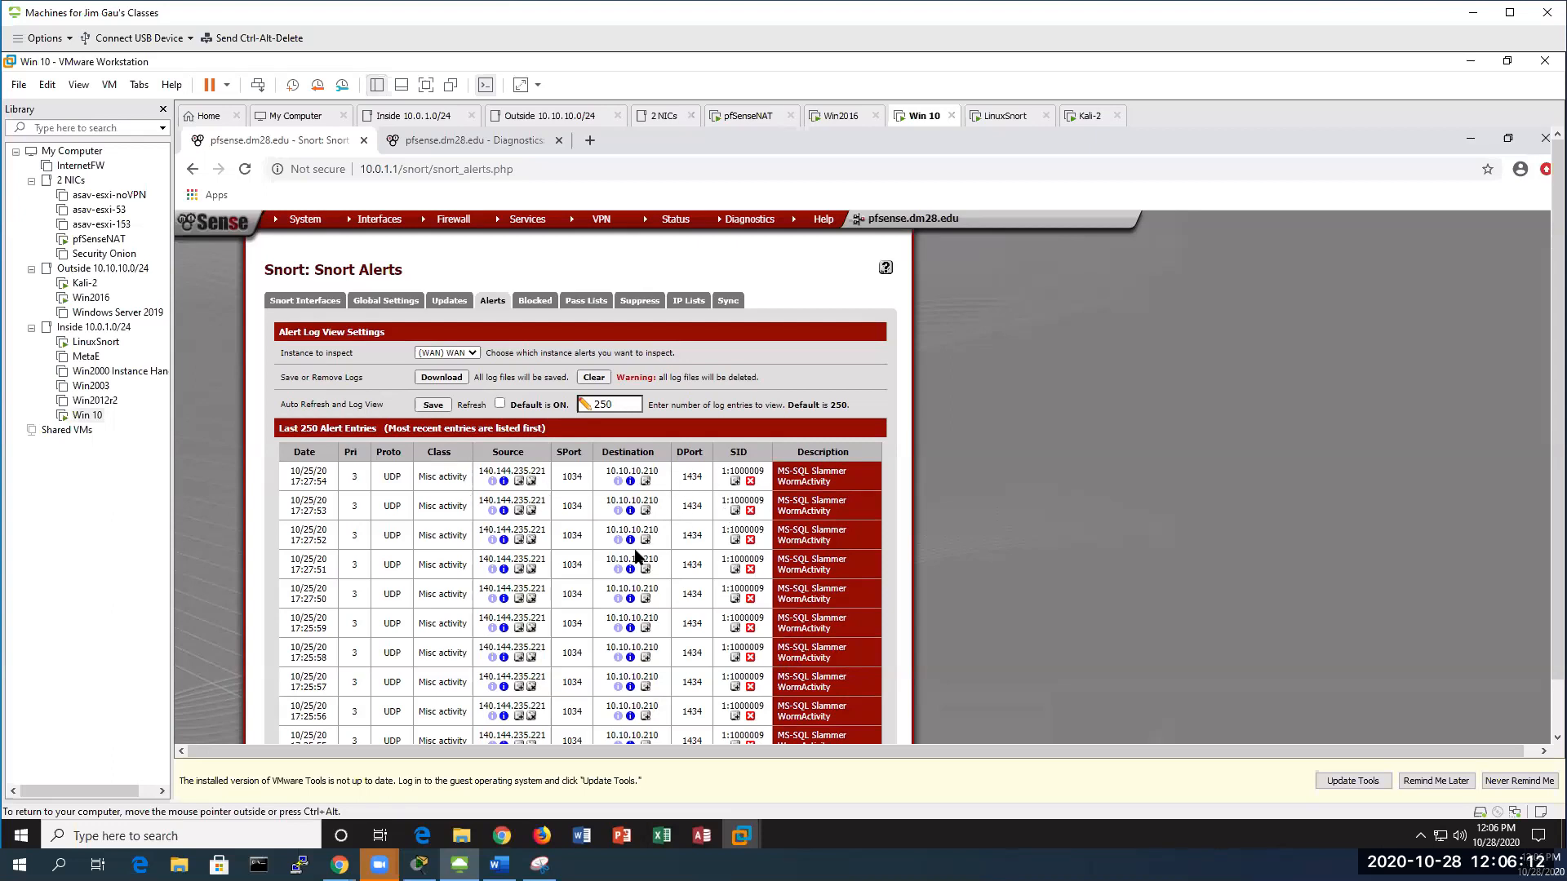
Back on the Blocked tab, unblock 140.144.235.221 and bring the lab document forward
click(532, 304)
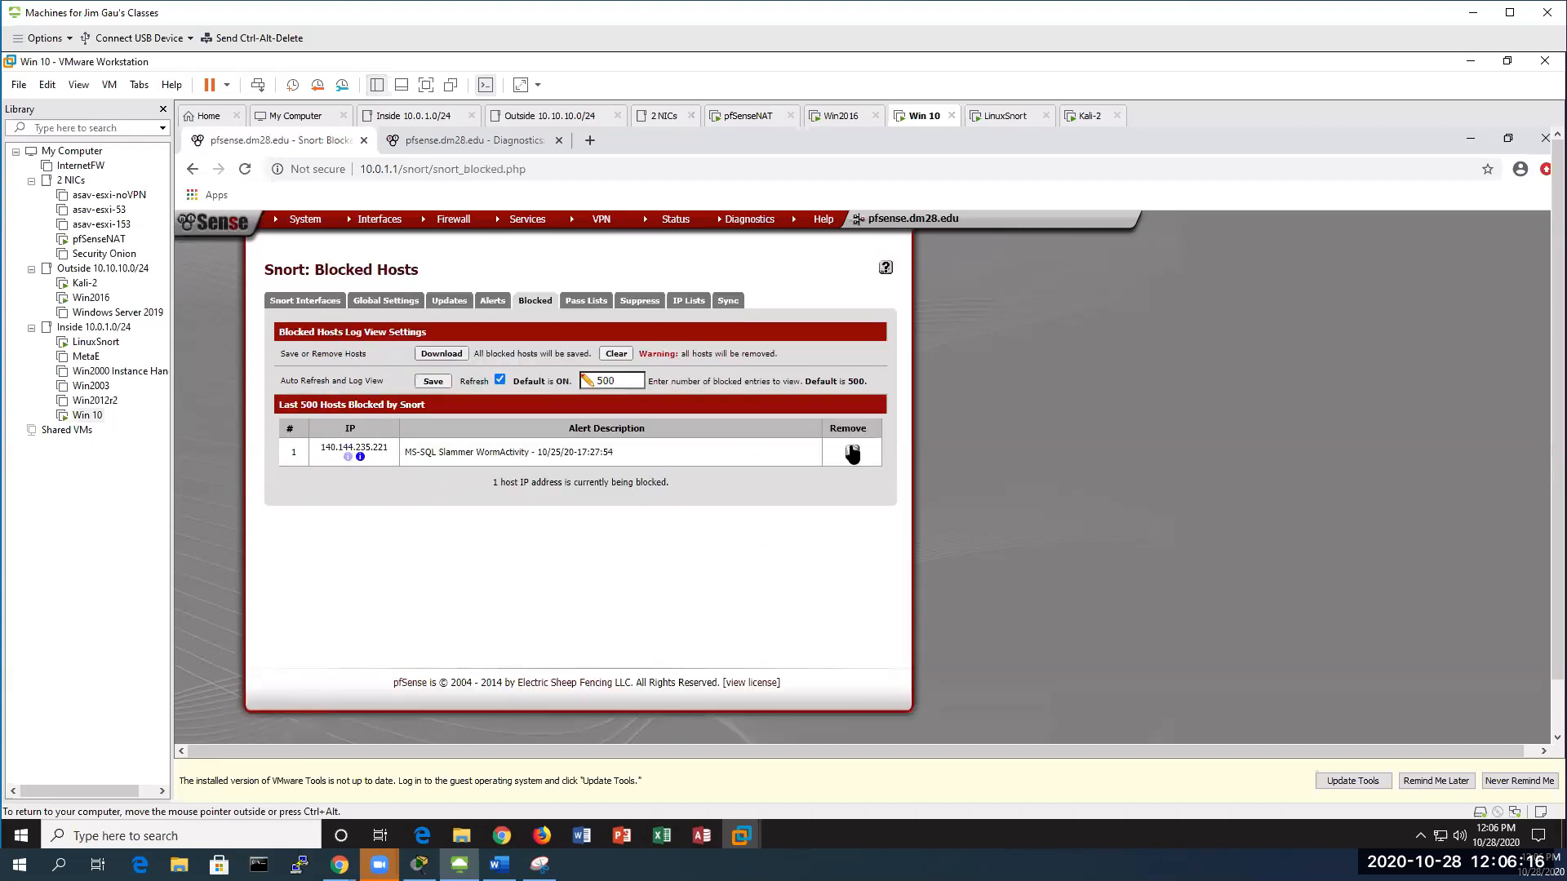
click(852, 454)
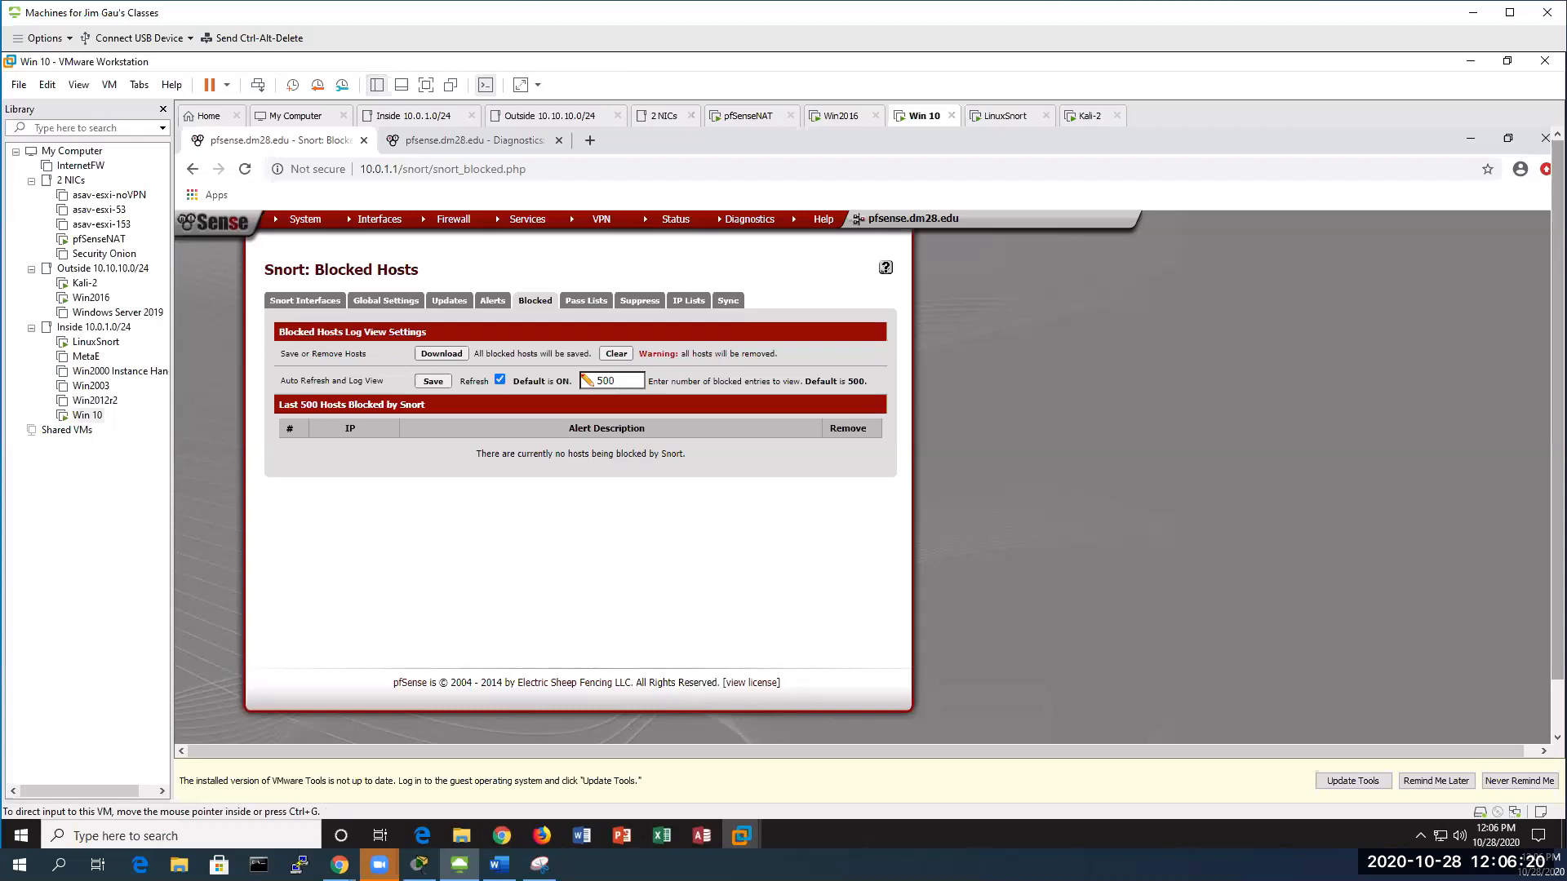
key(alt+Tab)
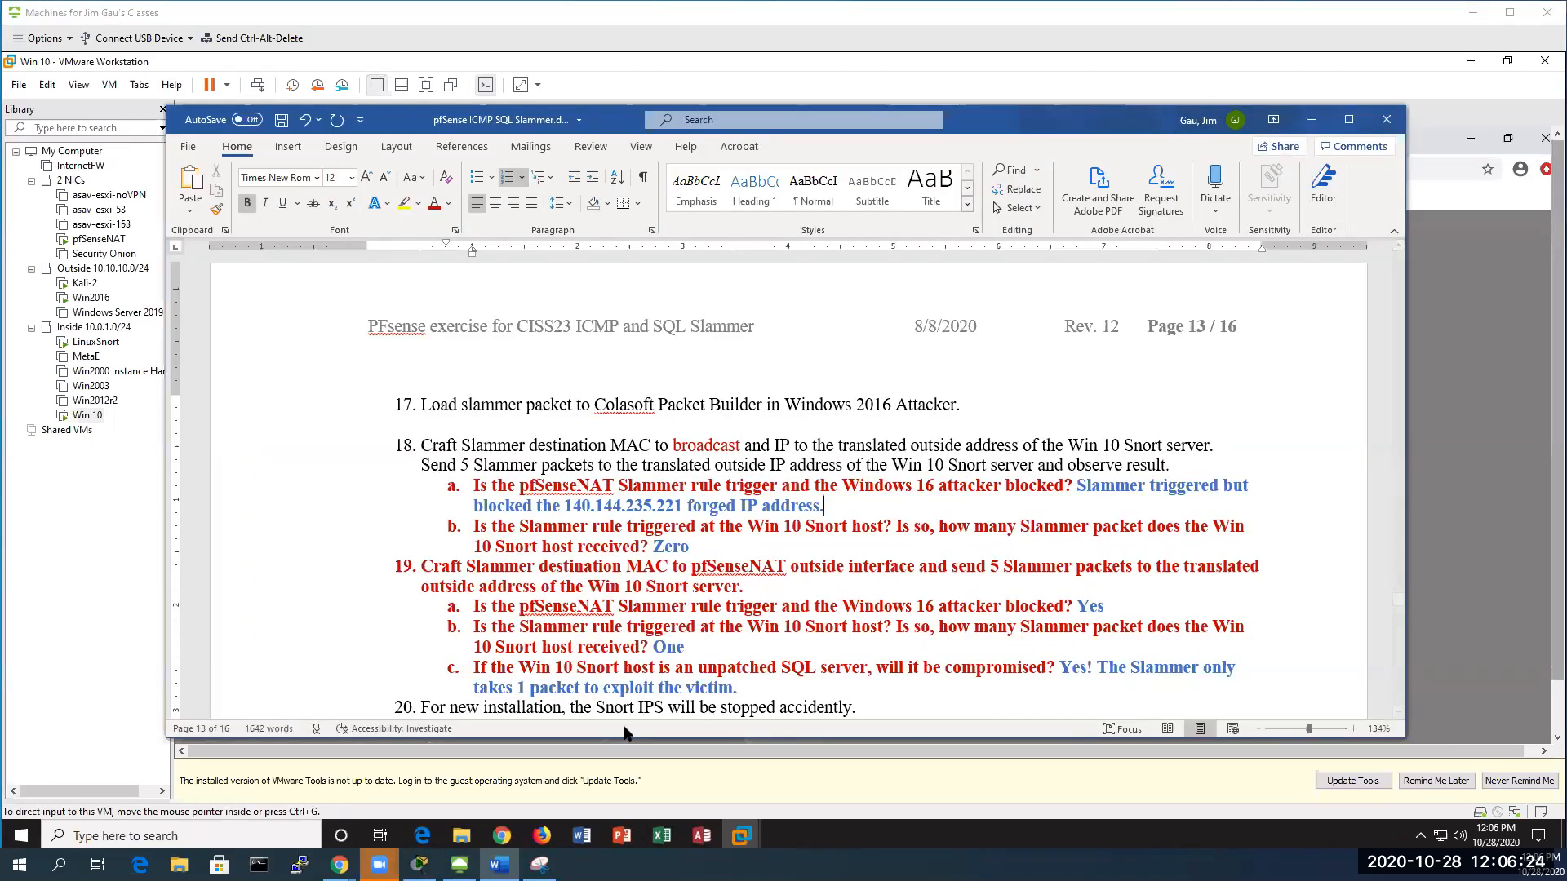
Scroll the handout to steps 20–26, highlight item 19b's Slammer rule question, then minimize Word
scroll(590, 542, down, 5)
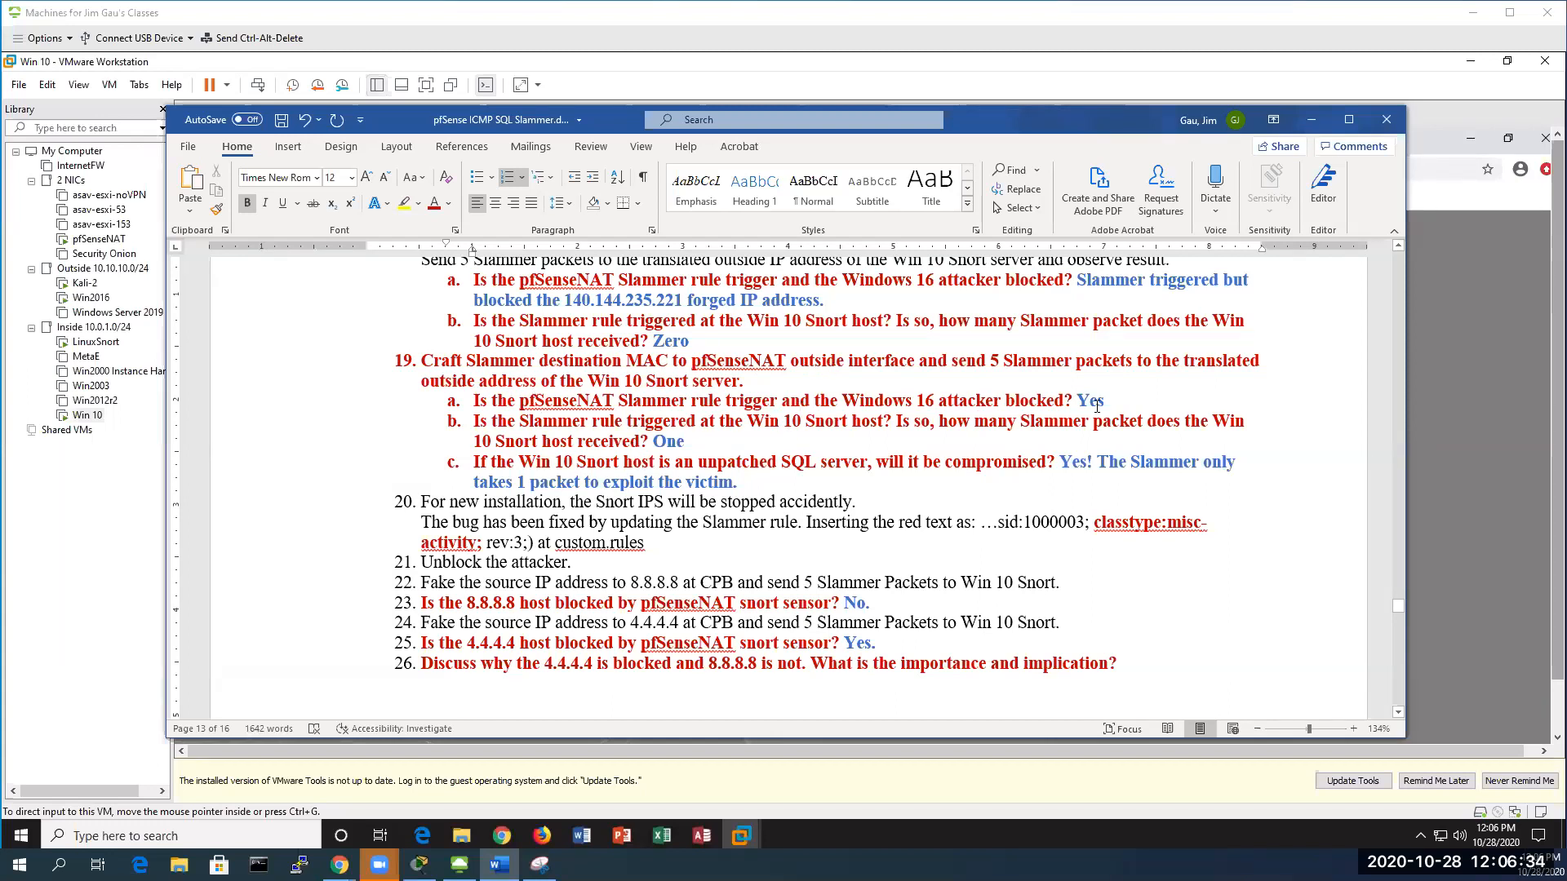
scroll(1103, 401, down, 1)
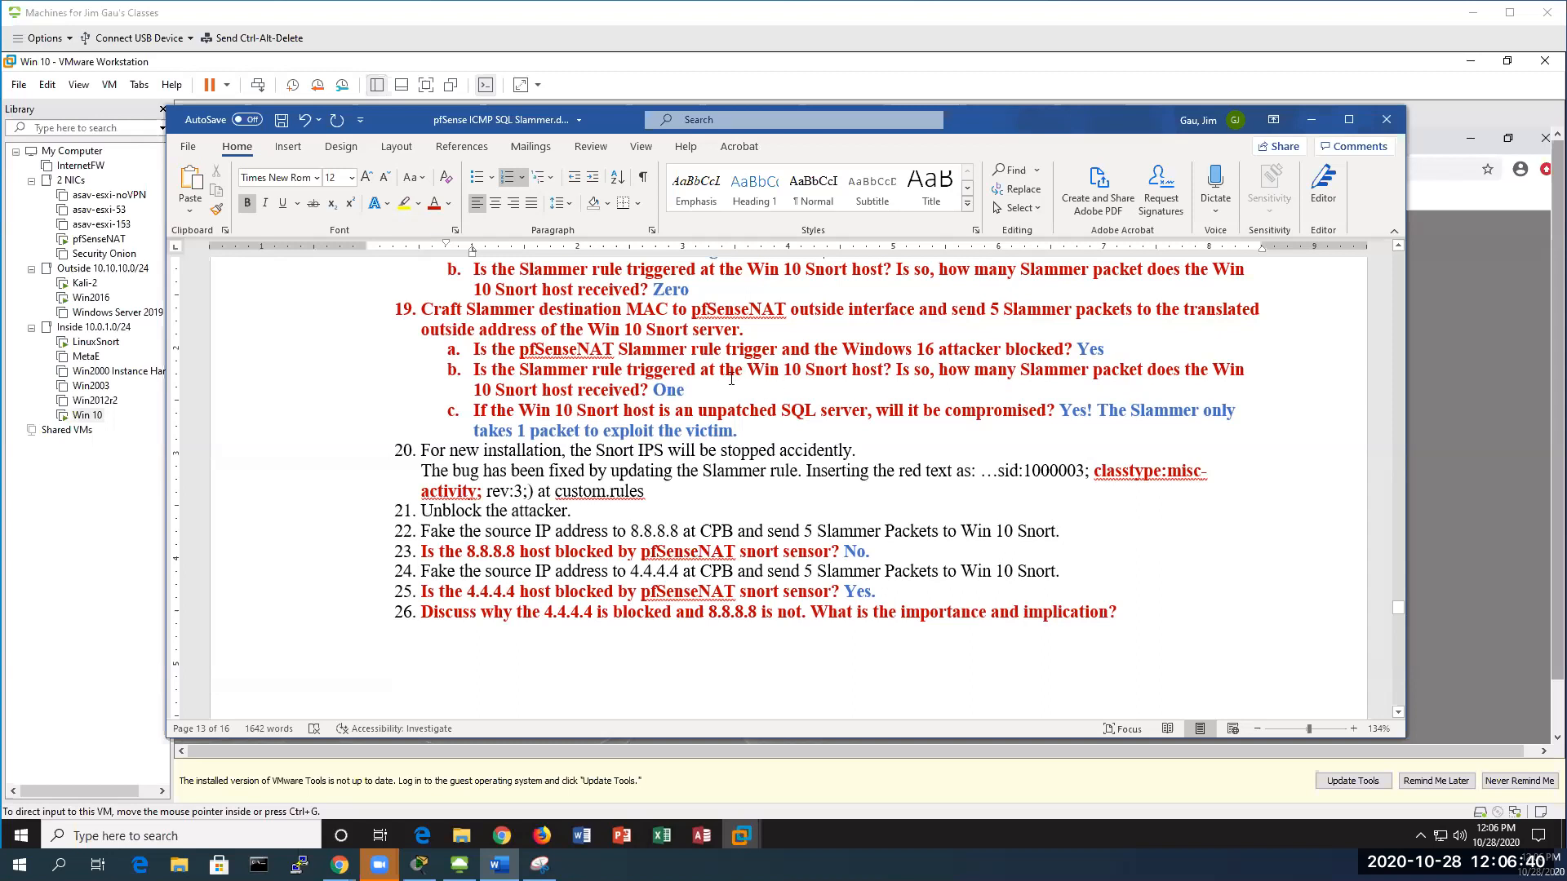
drag(520, 369, 829, 374)
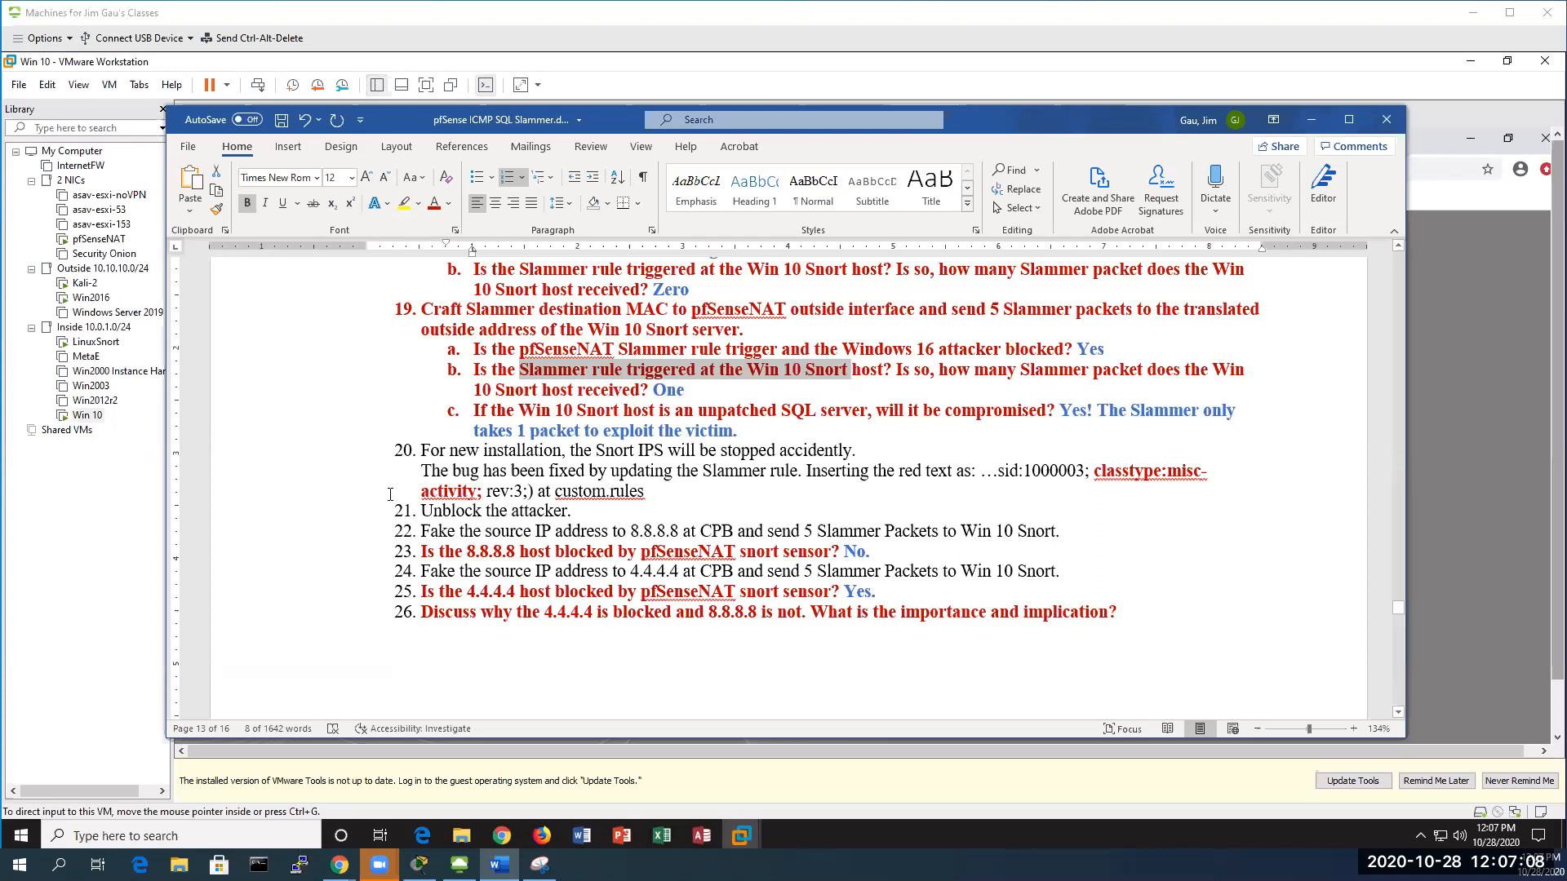
click(85, 418)
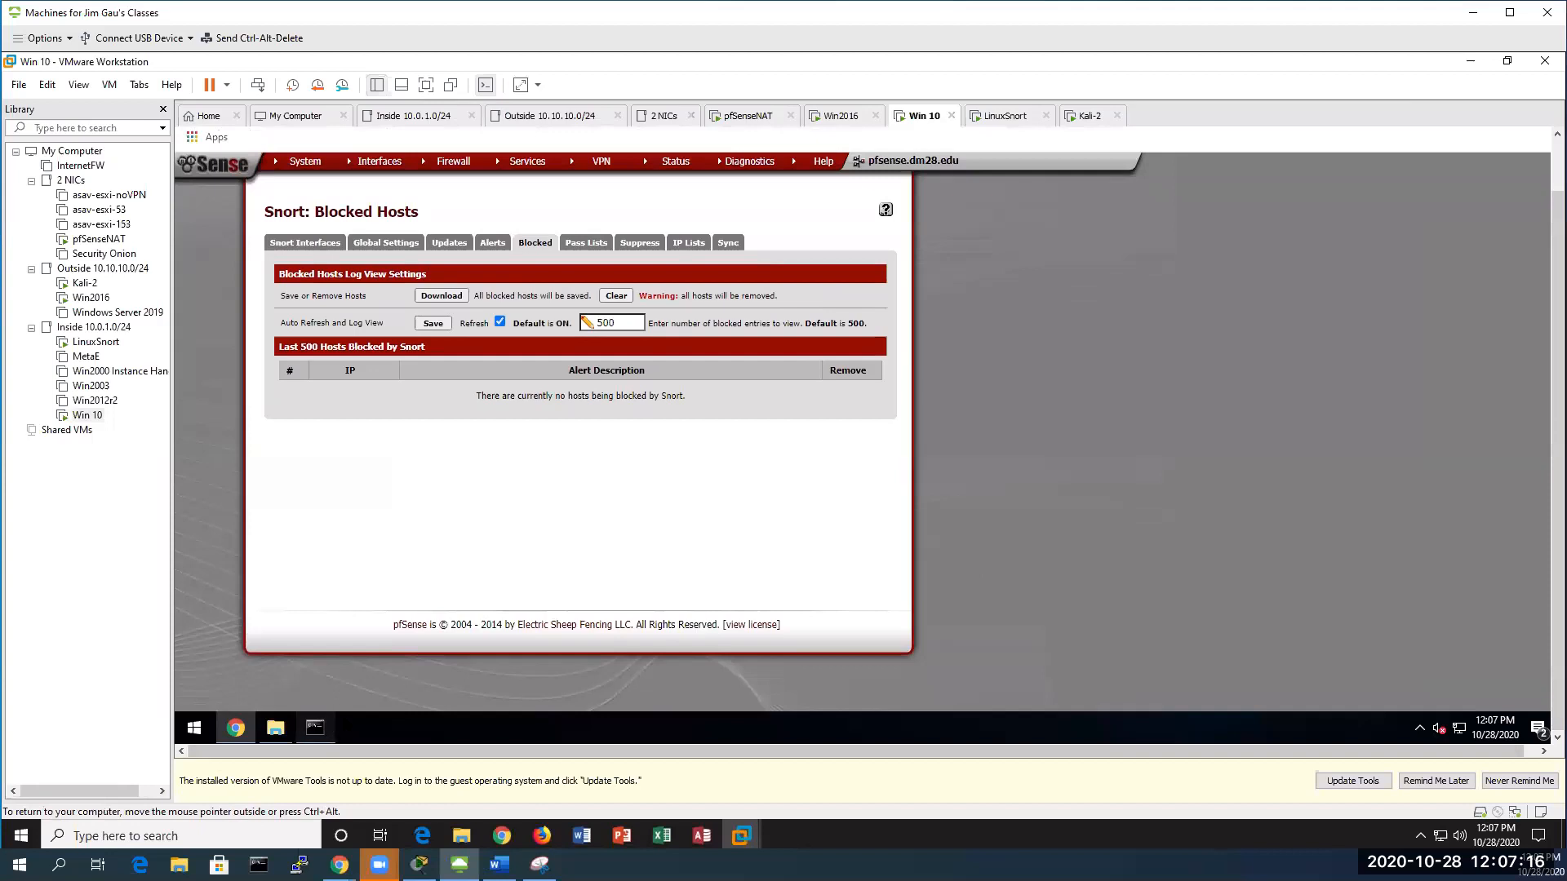
Open C:\Snort\log\snort.log.1603910576 with Wireshark.exe from the Program Files Wireshark folder
click(315, 727)
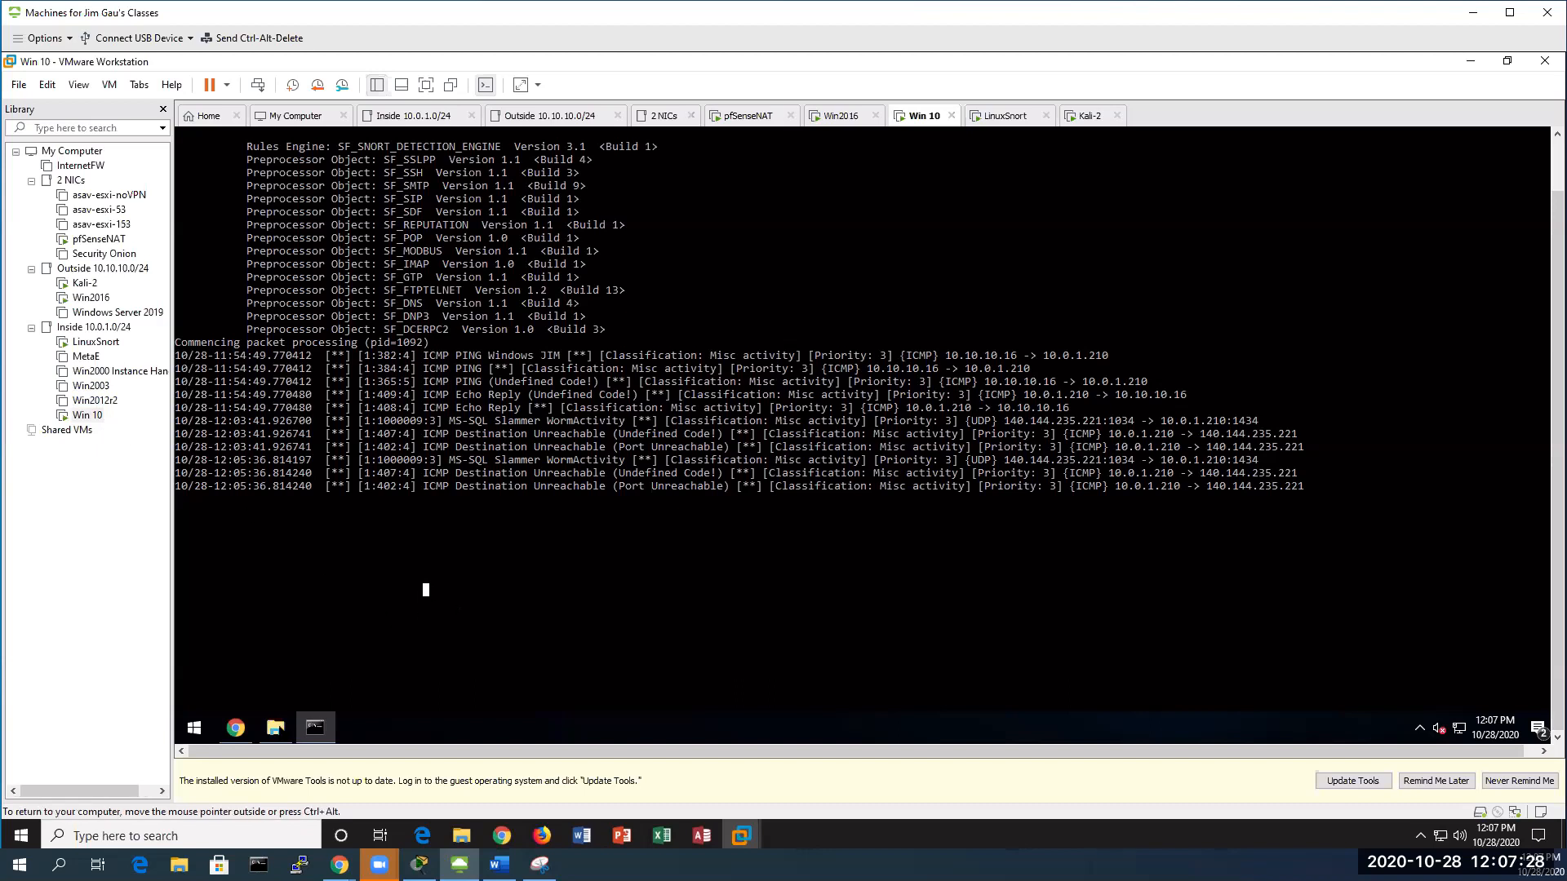
click(275, 727)
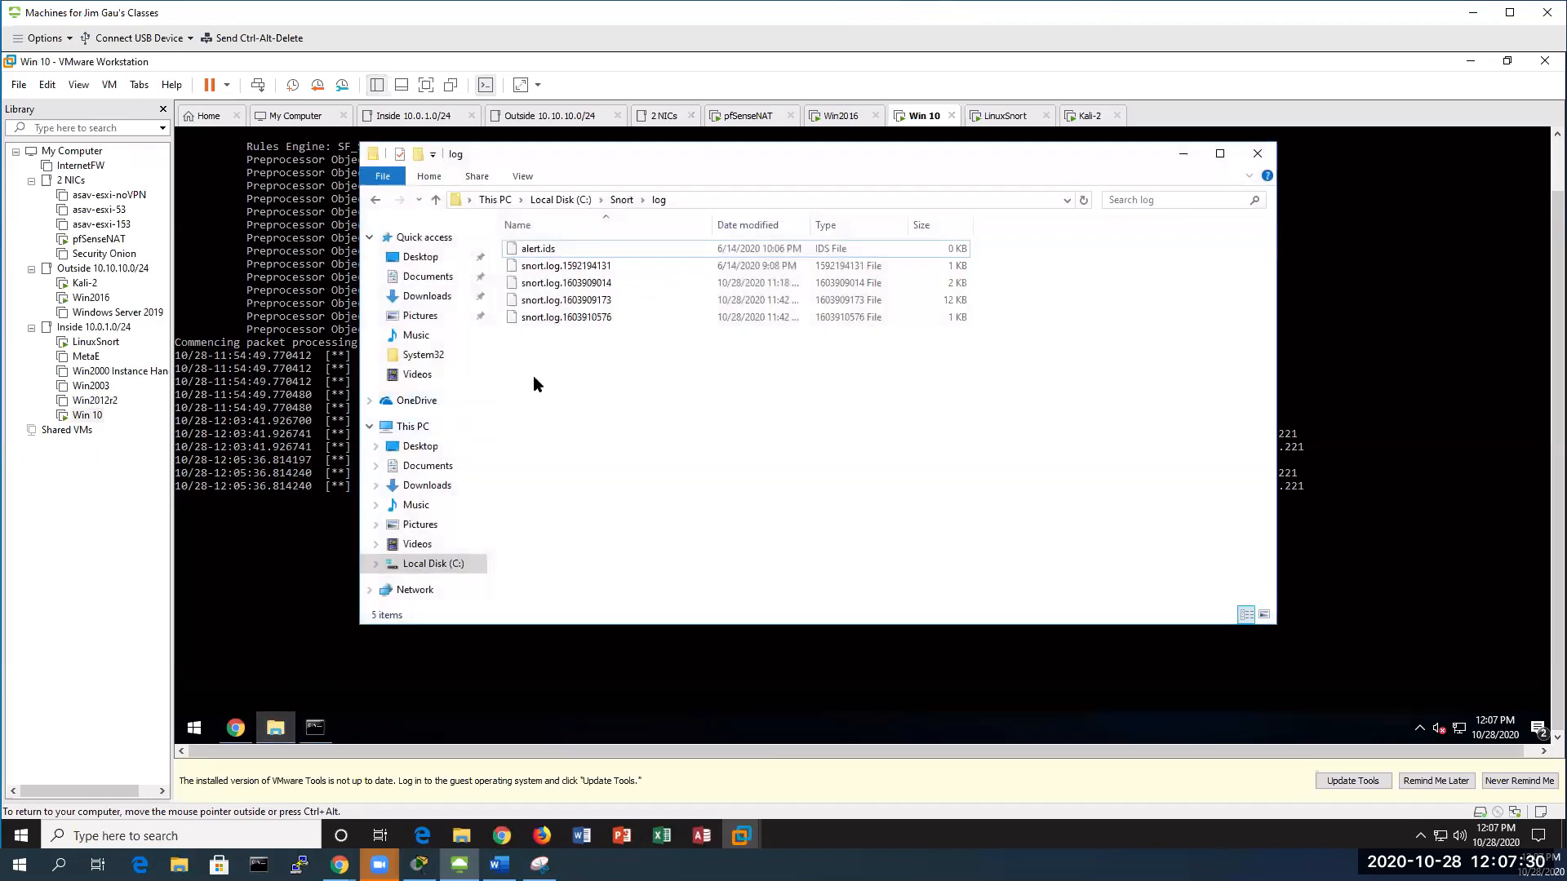
click(592, 318)
right_click(643, 321)
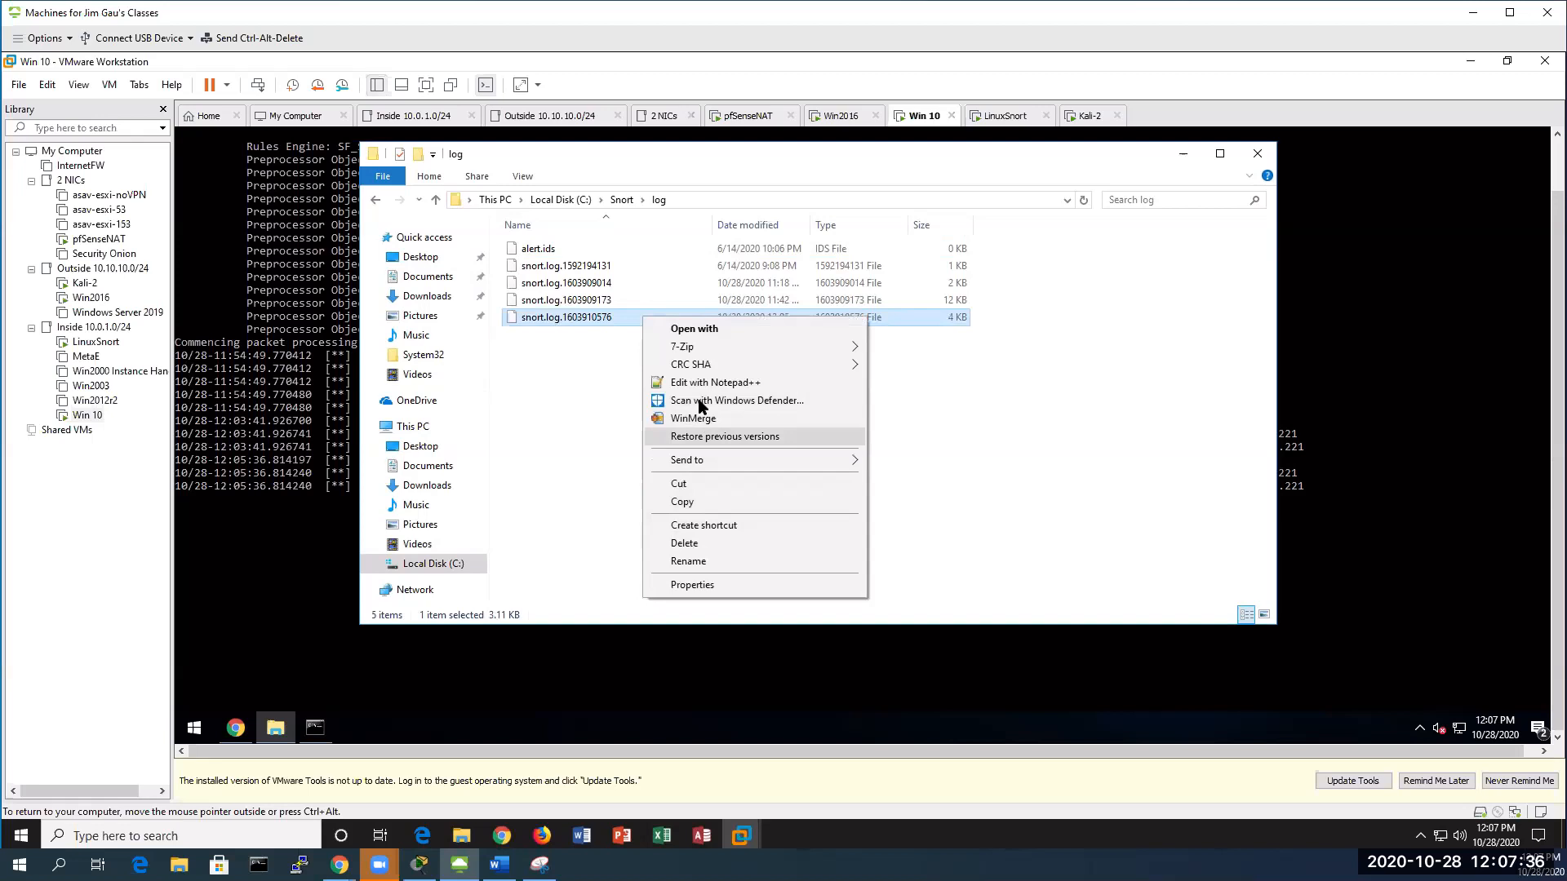
click(721, 331)
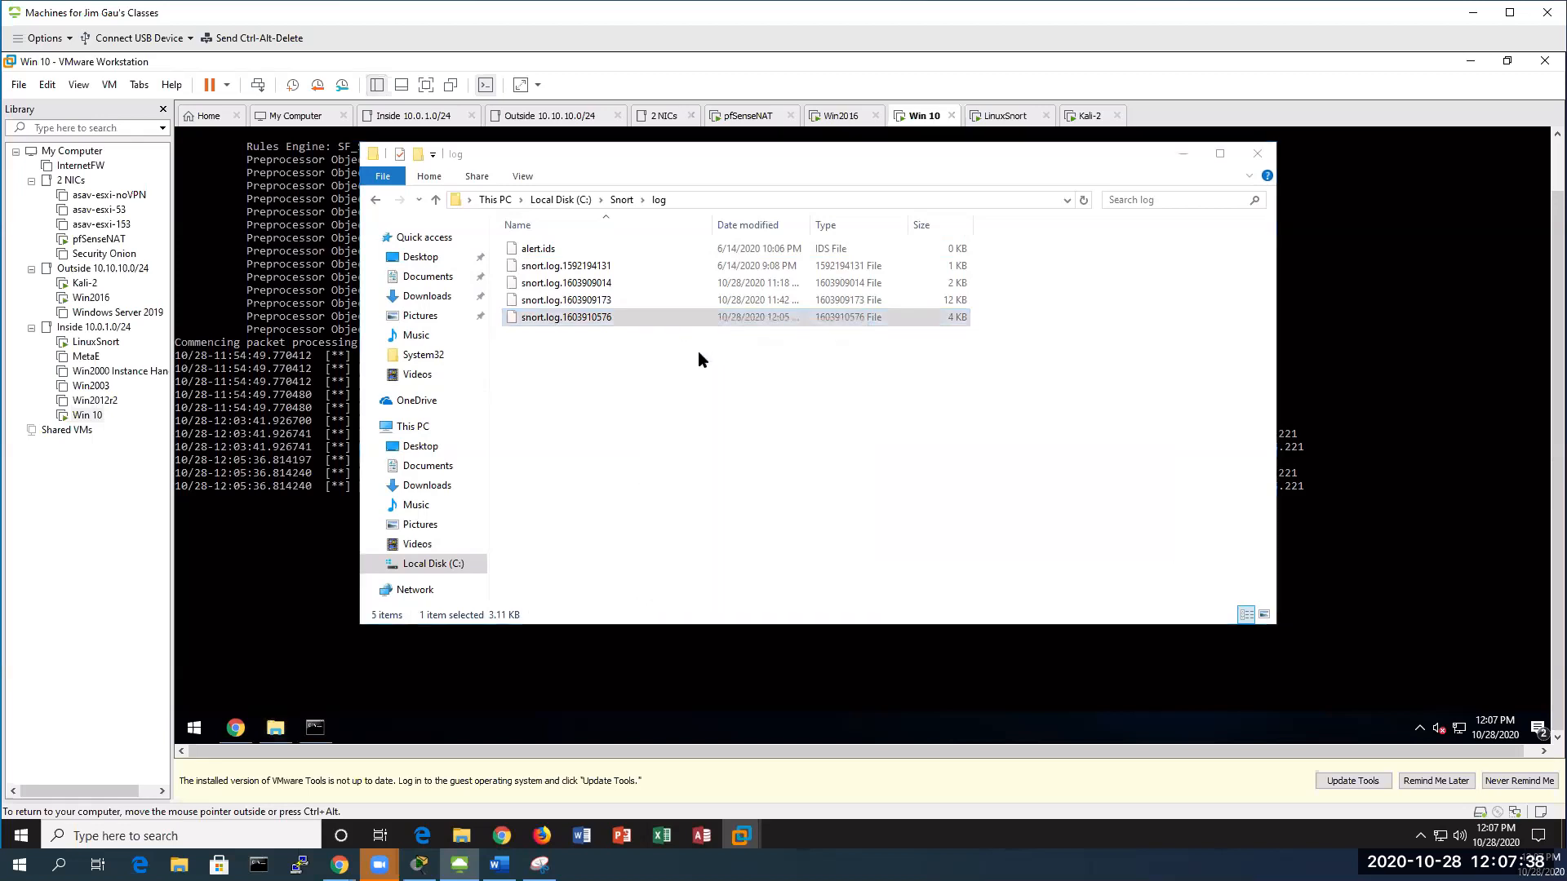
click(767, 346)
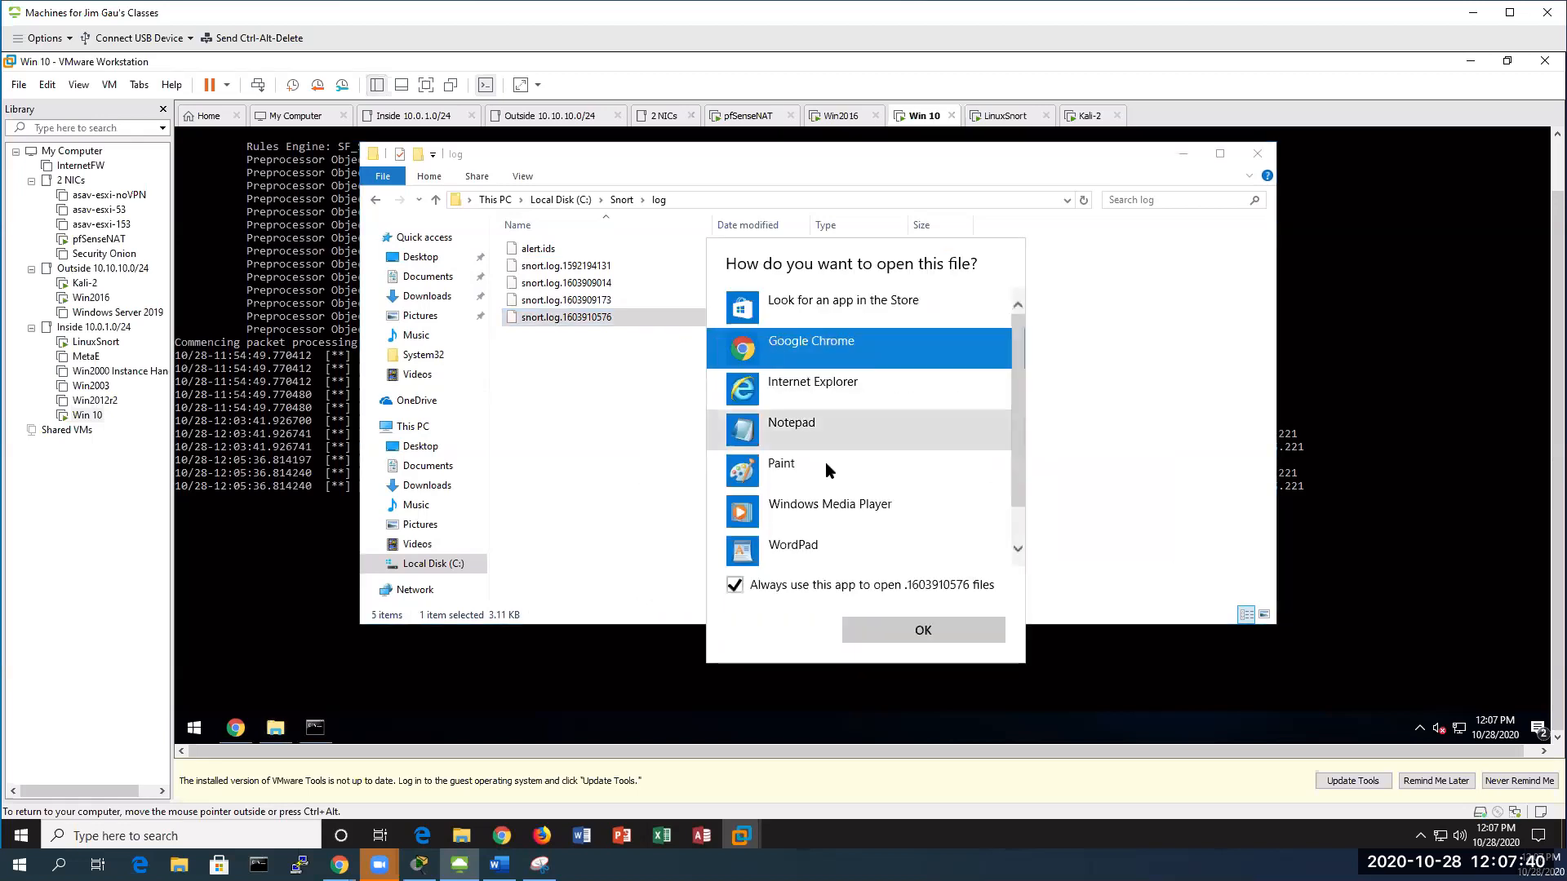
scroll(821, 461, down, 1)
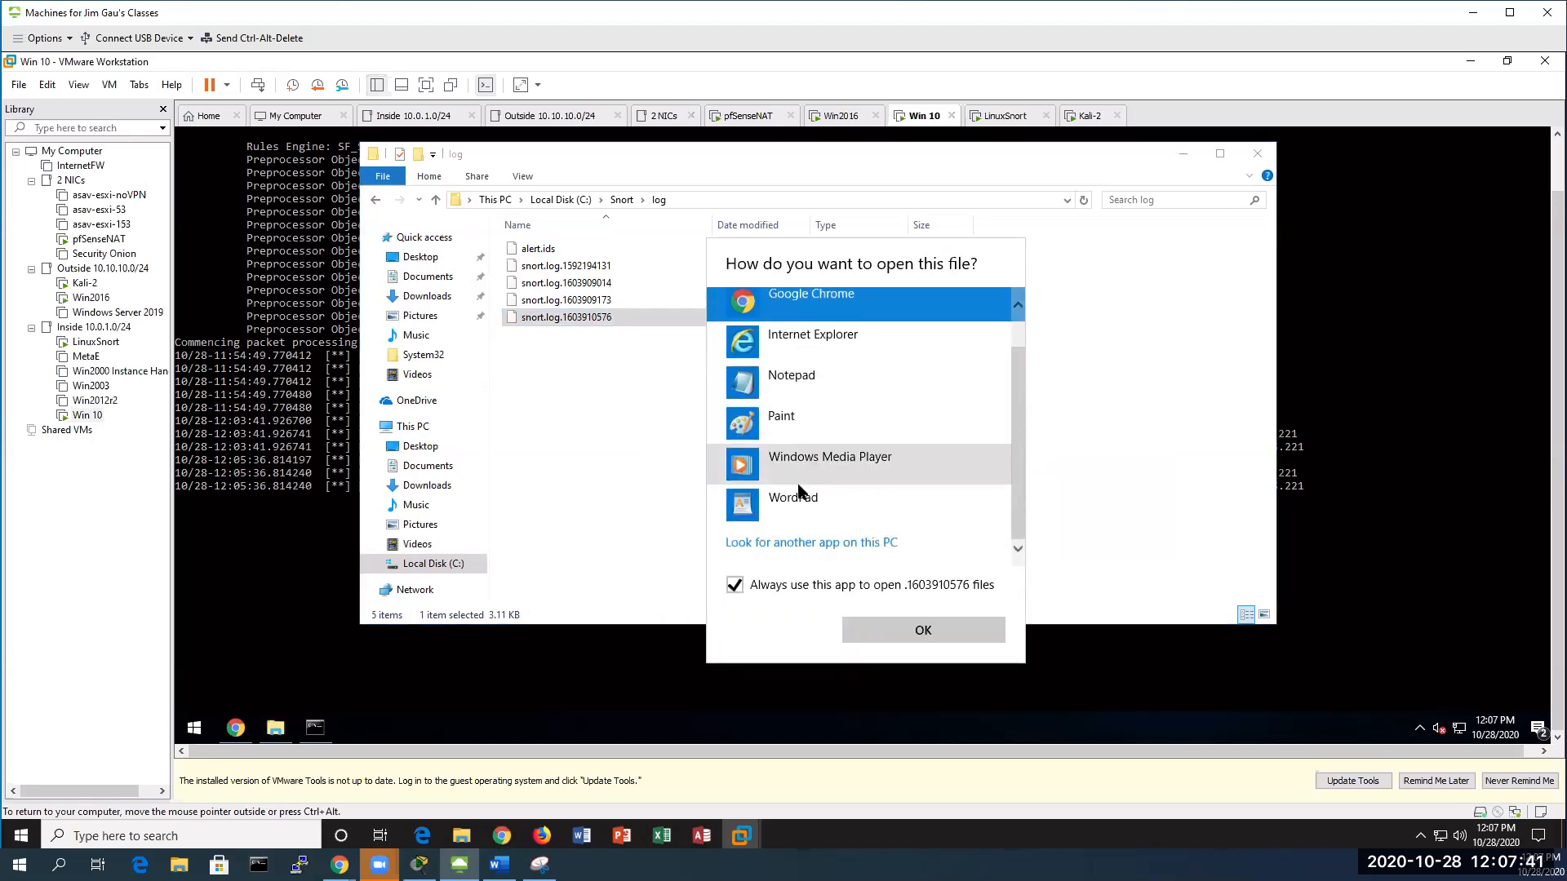
click(808, 542)
scroll(643, 416, down, 3)
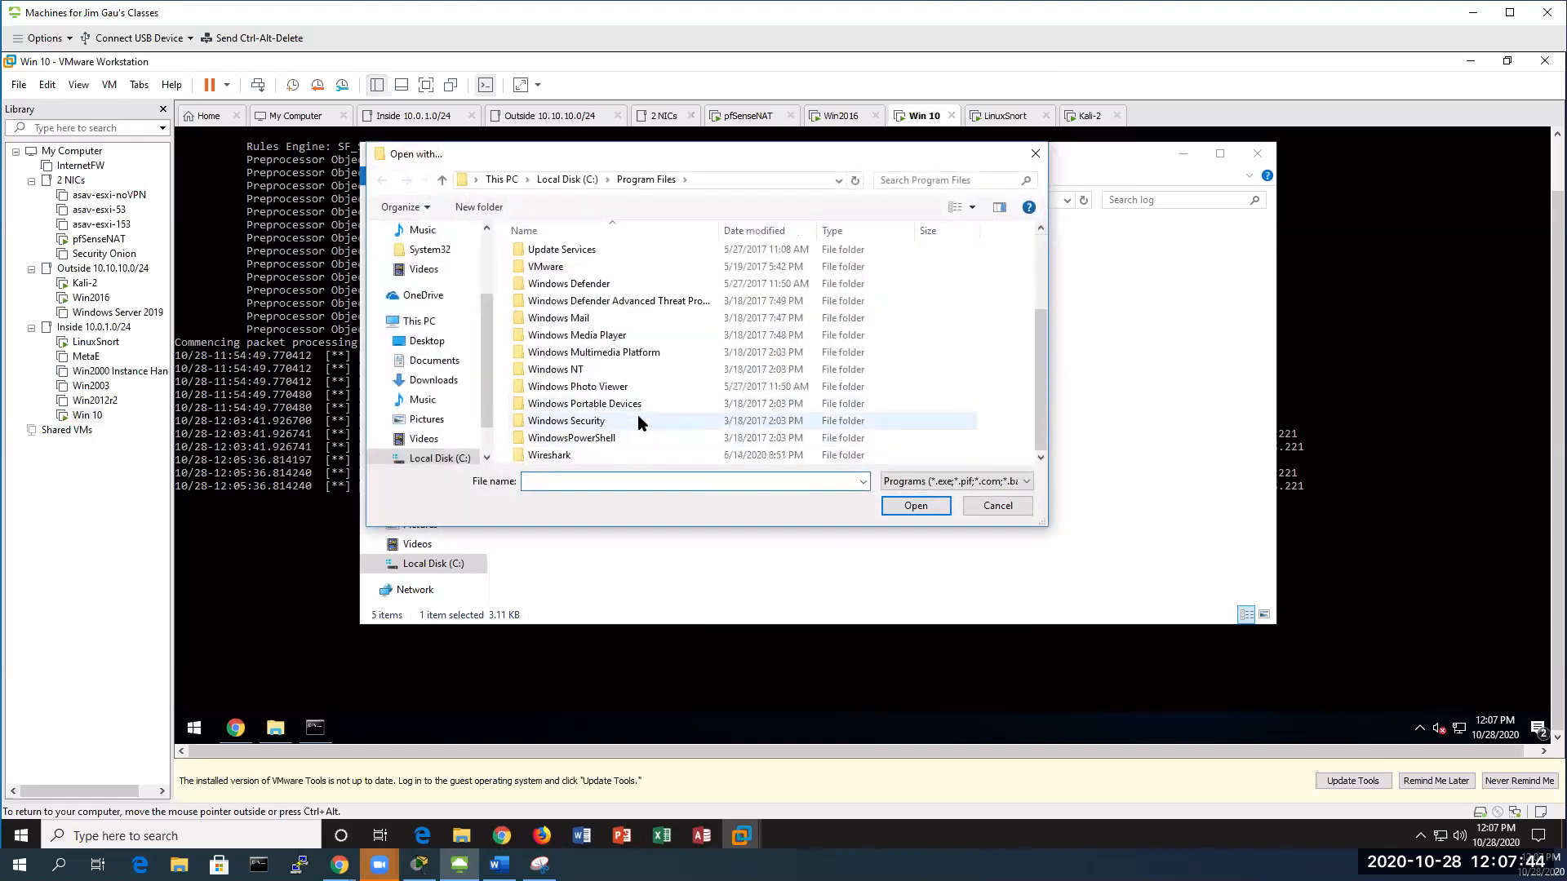
double_click(600, 454)
scroll(629, 433, down, 15)
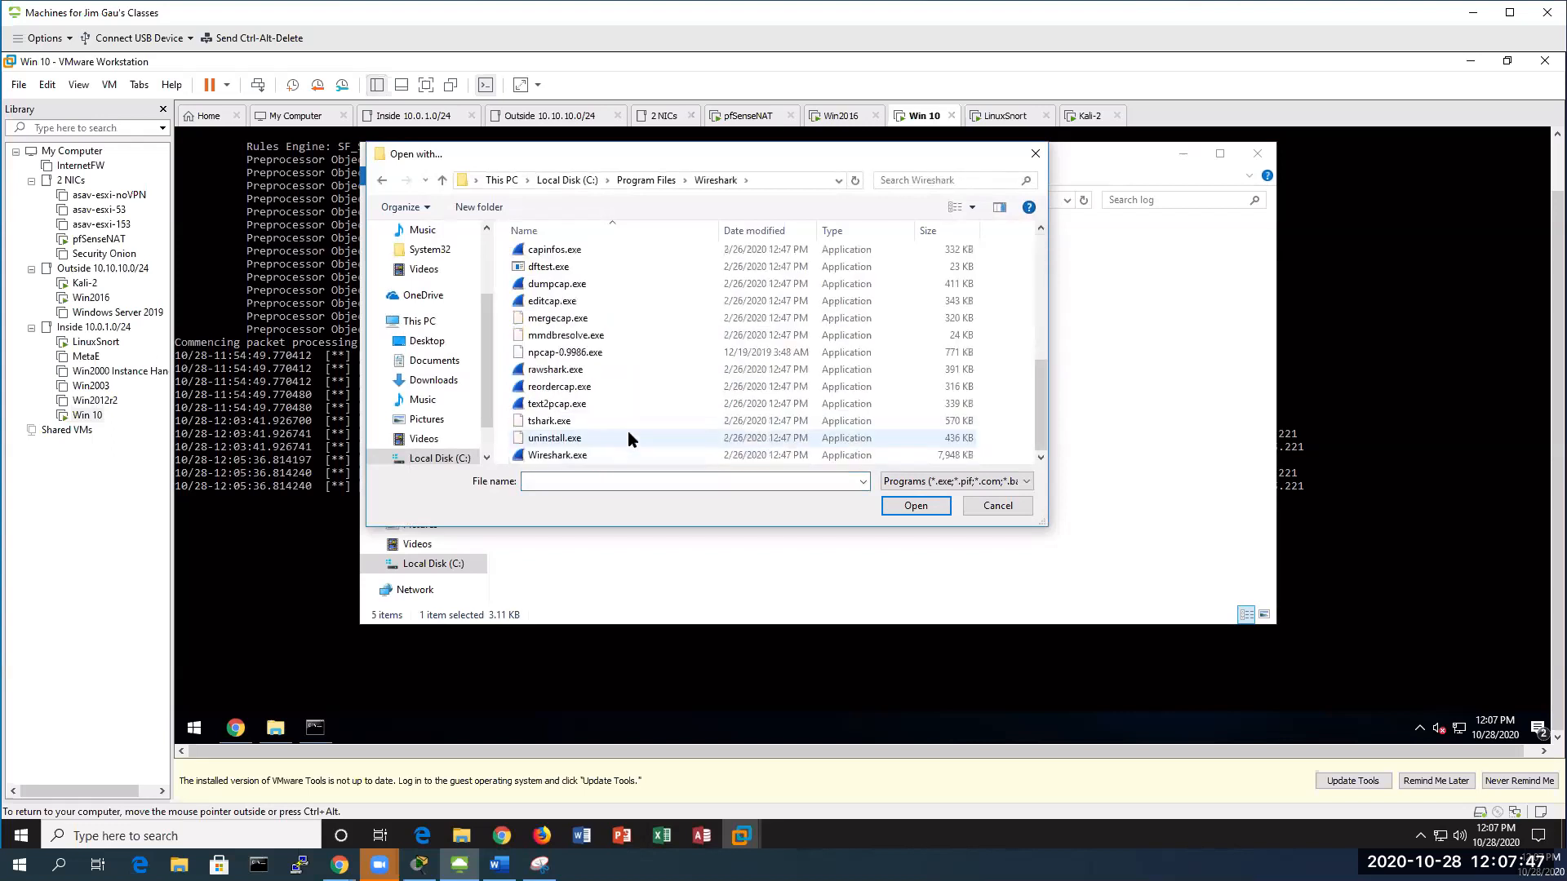
double_click(561, 454)
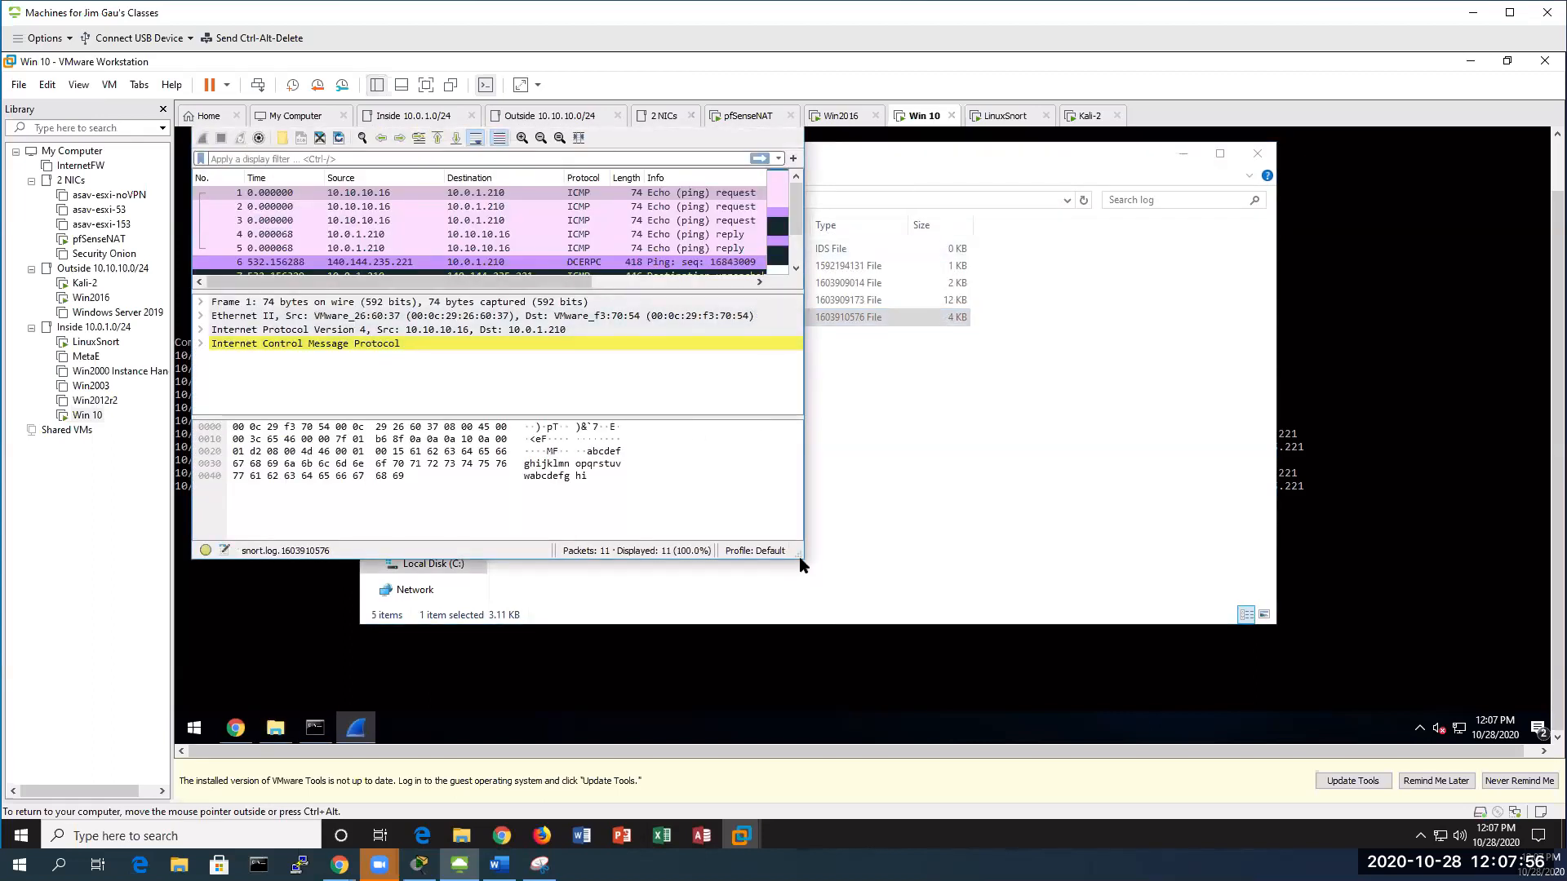
Enlarge Wireshark and inspect frame 9's DCERPC Slammer payload in detail and hex
drag(800, 556, 1242, 698)
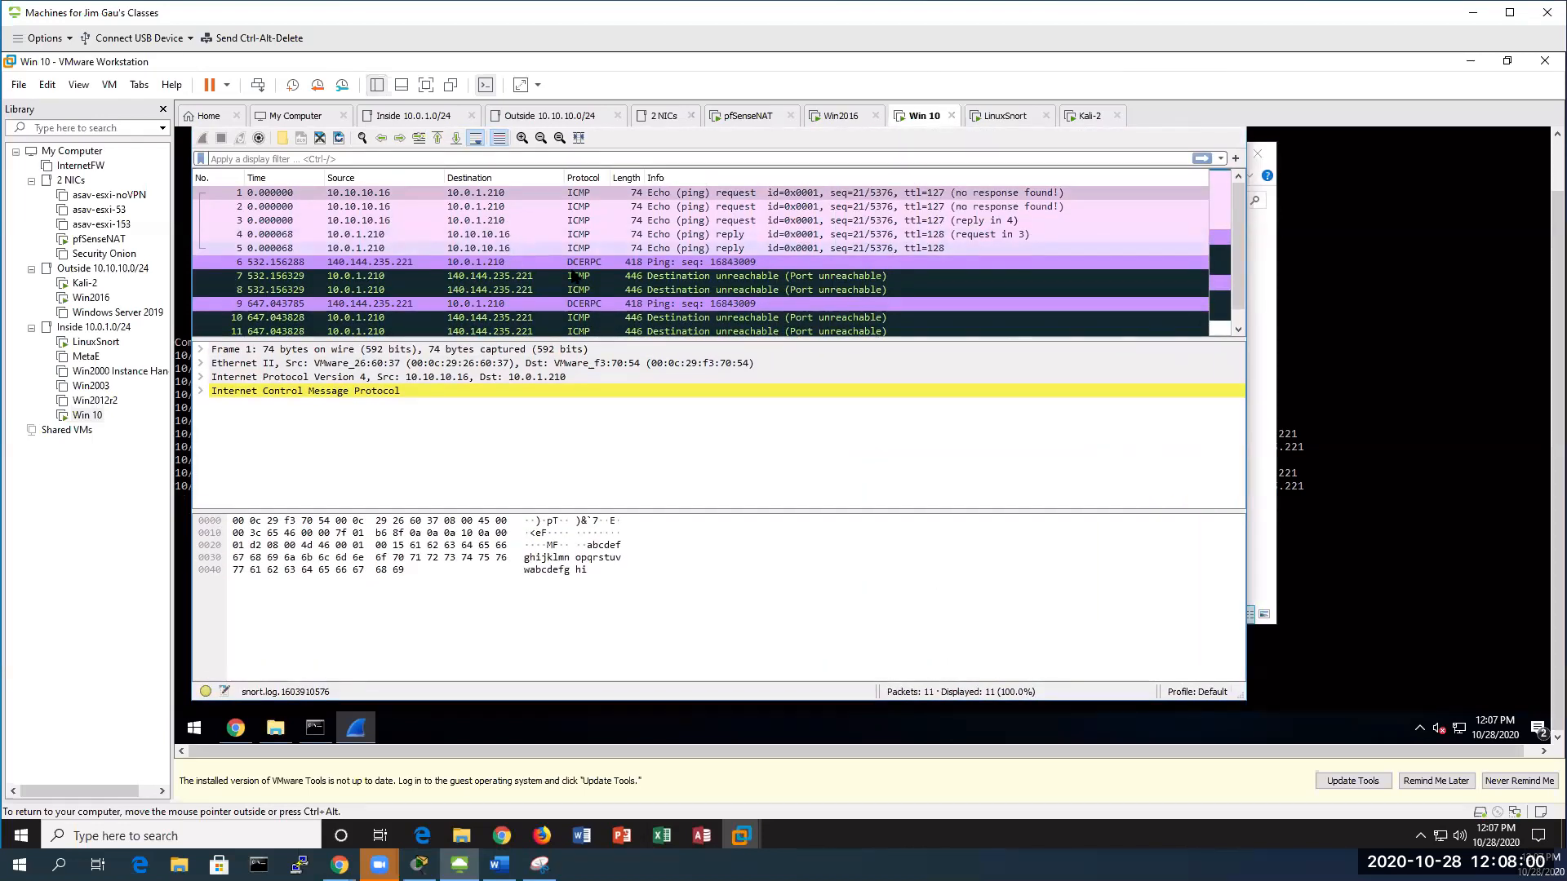
click(618, 303)
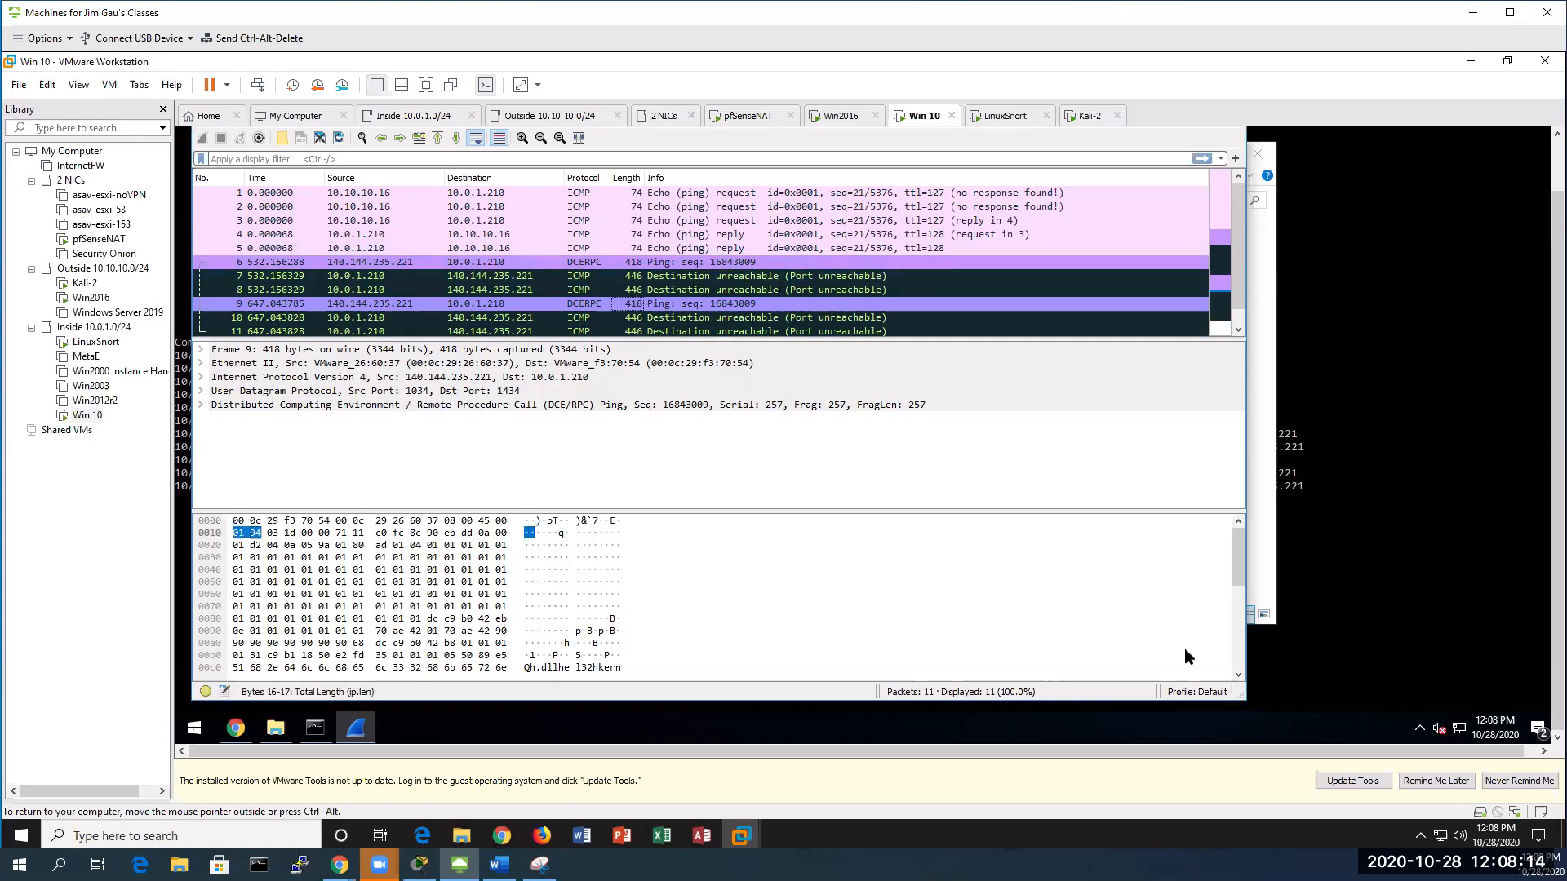
click(273, 558)
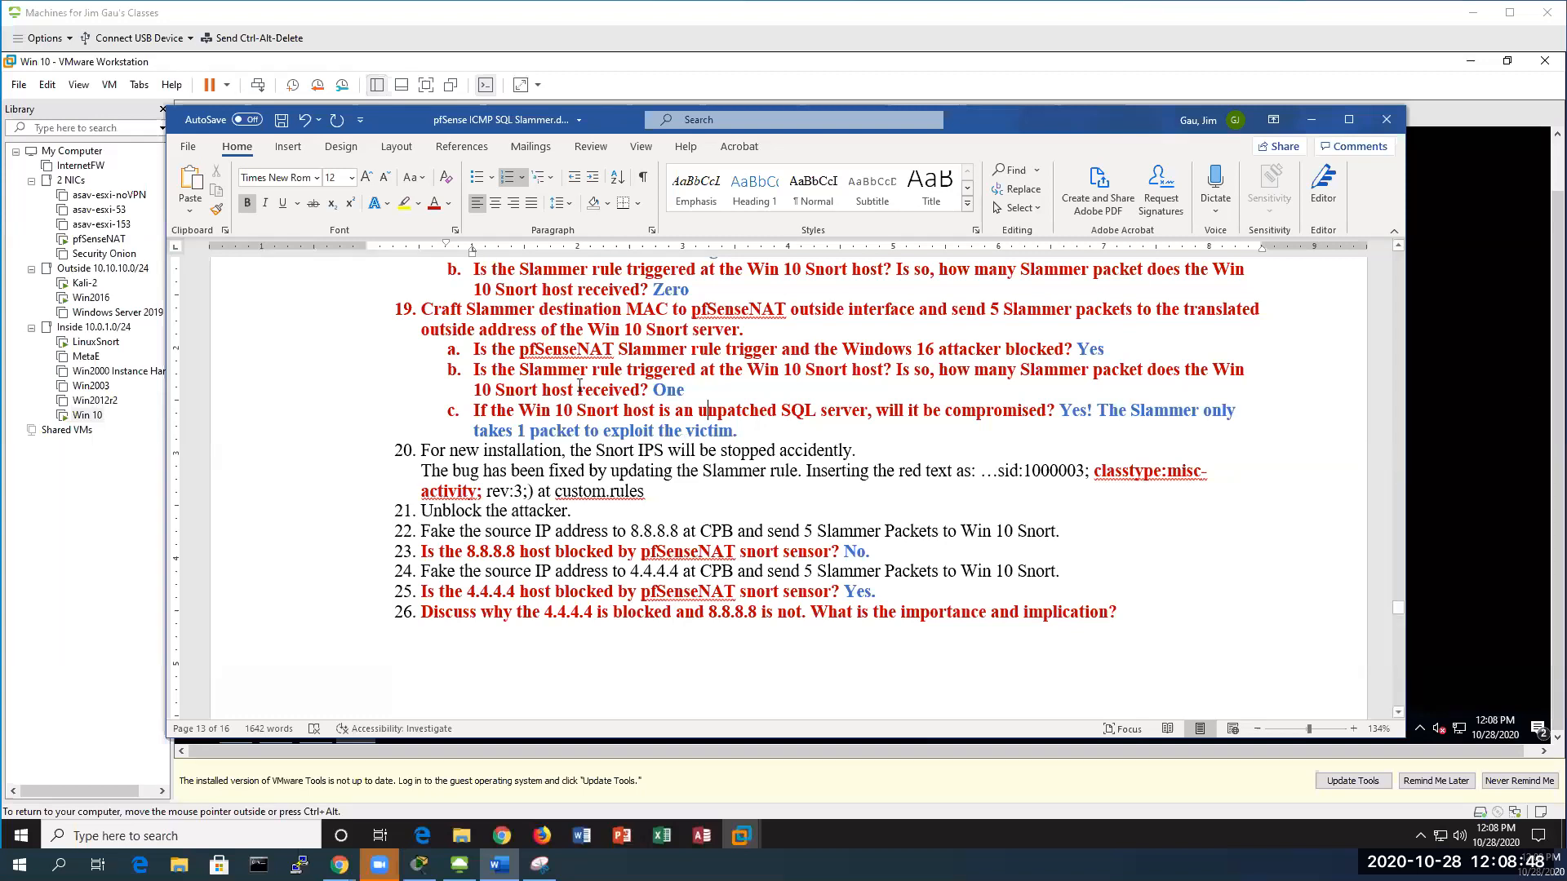
Read item 19c and item 20's classtype:misc-activity text in Word, then switch to Win2016
drag(475, 411, 989, 411)
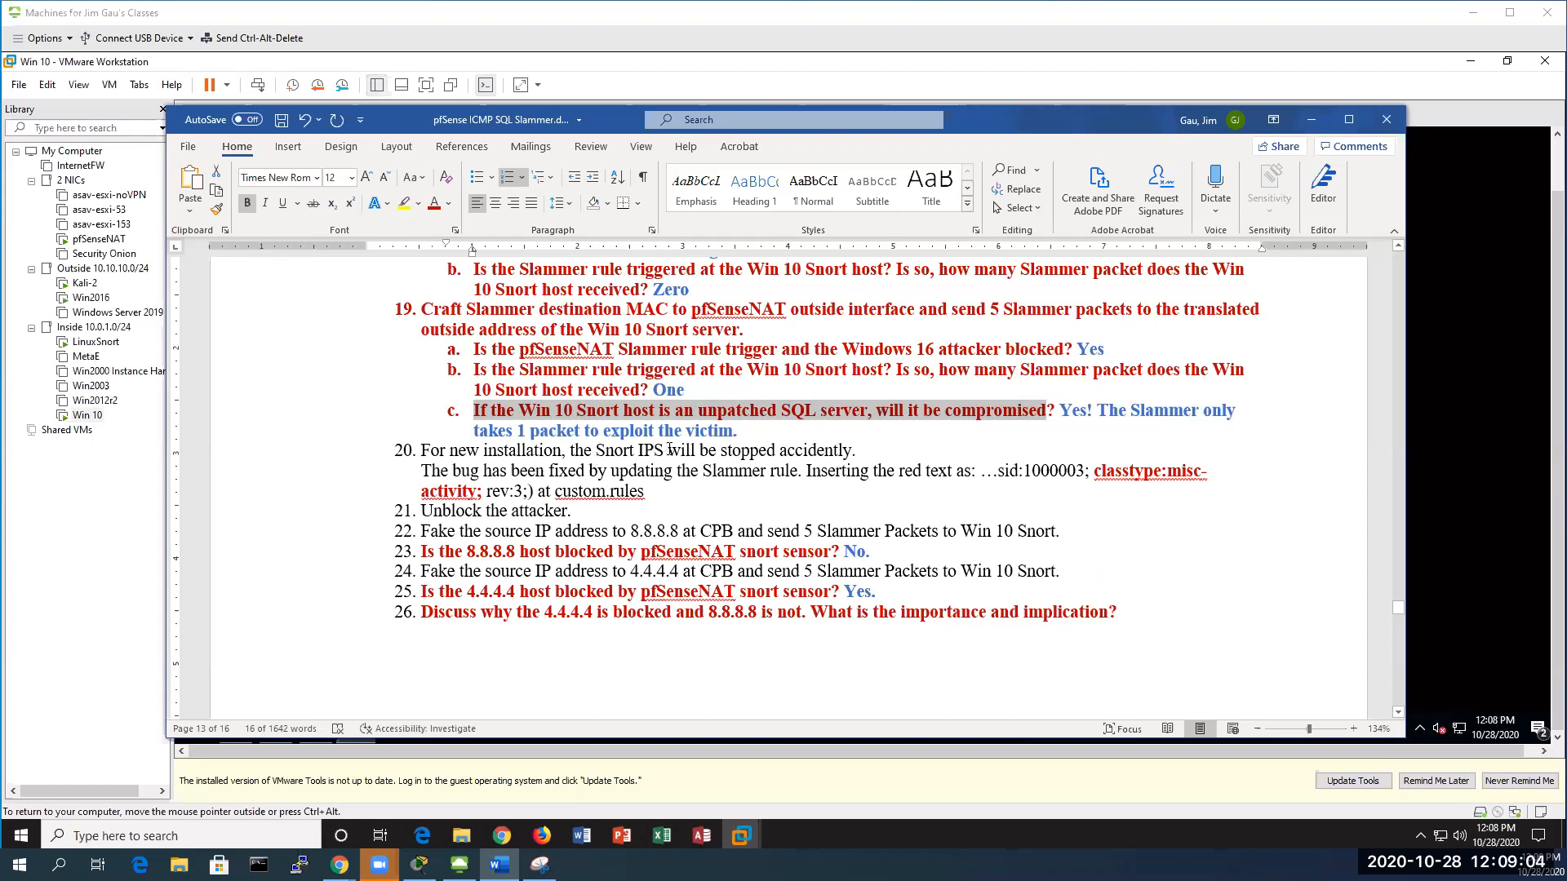
click(750, 438)
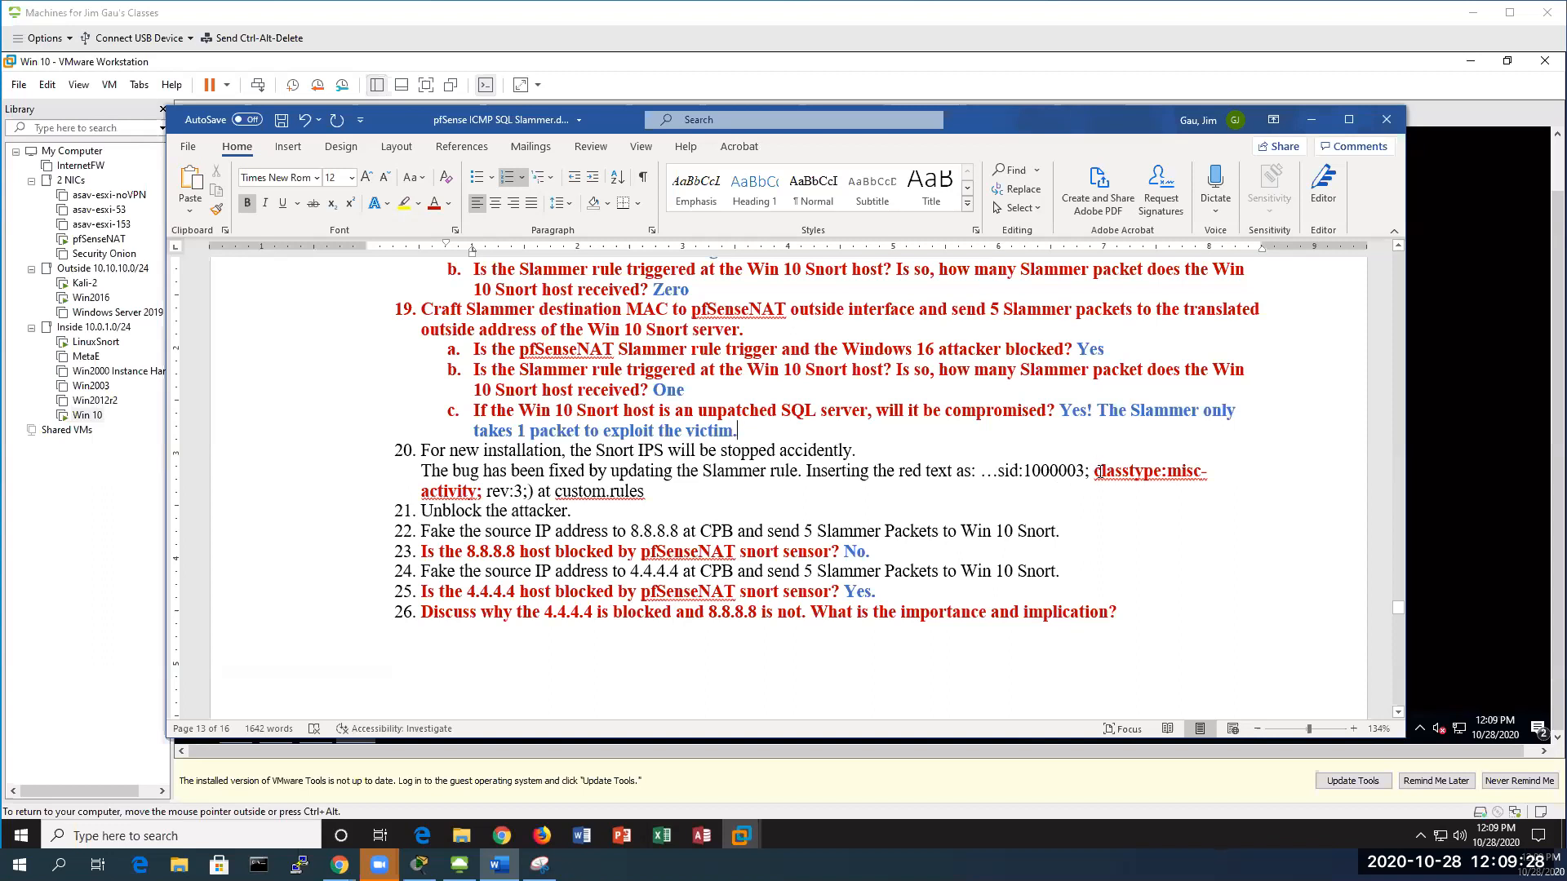
drag(1095, 472, 1194, 478)
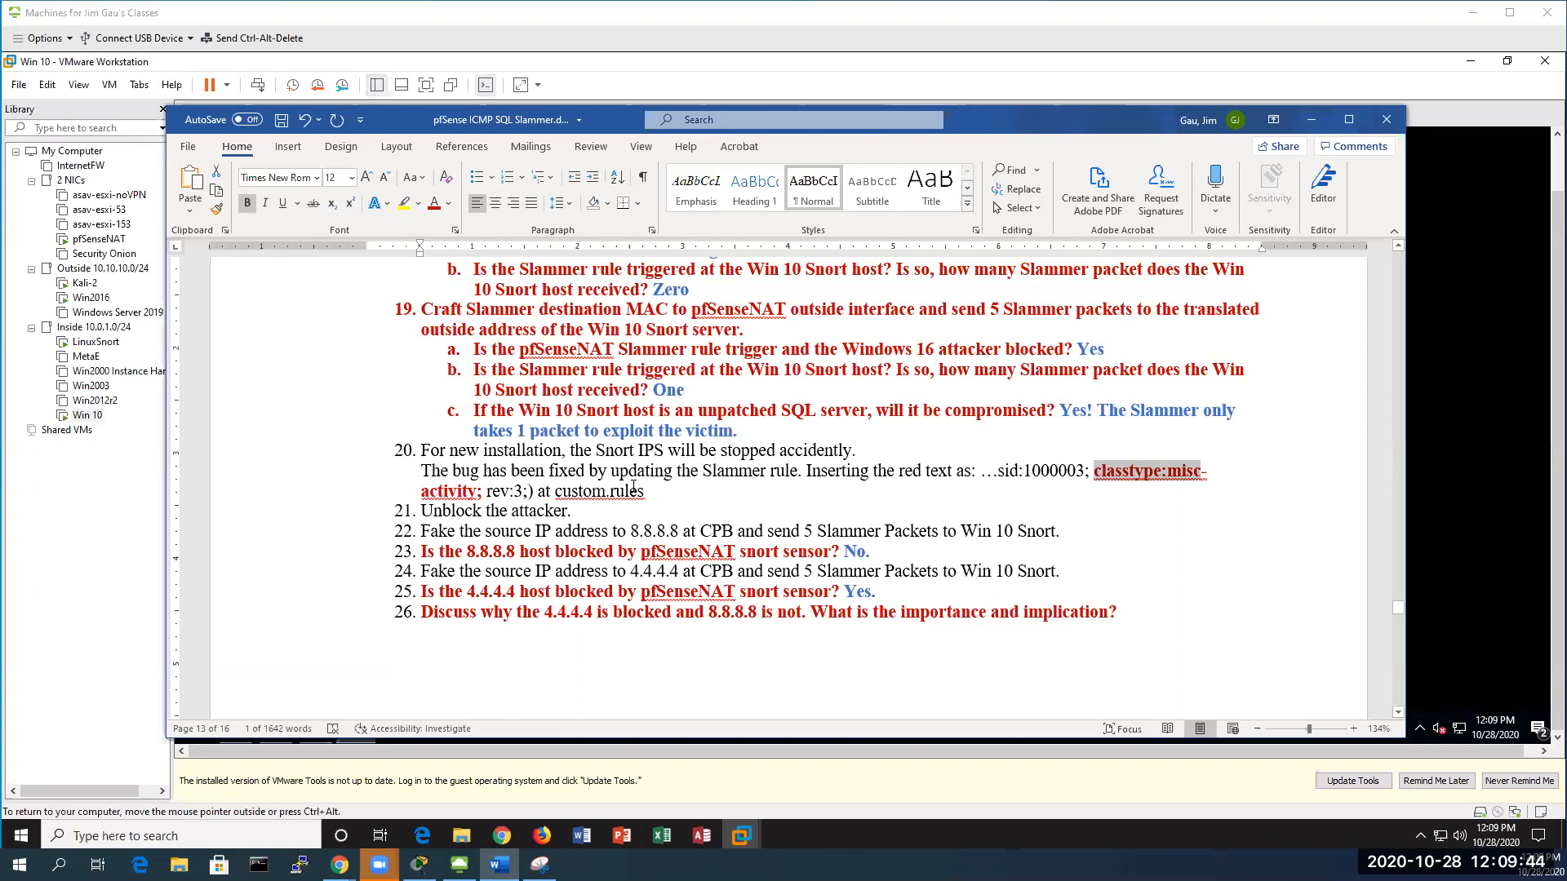
scroll(447, 471, down, 1)
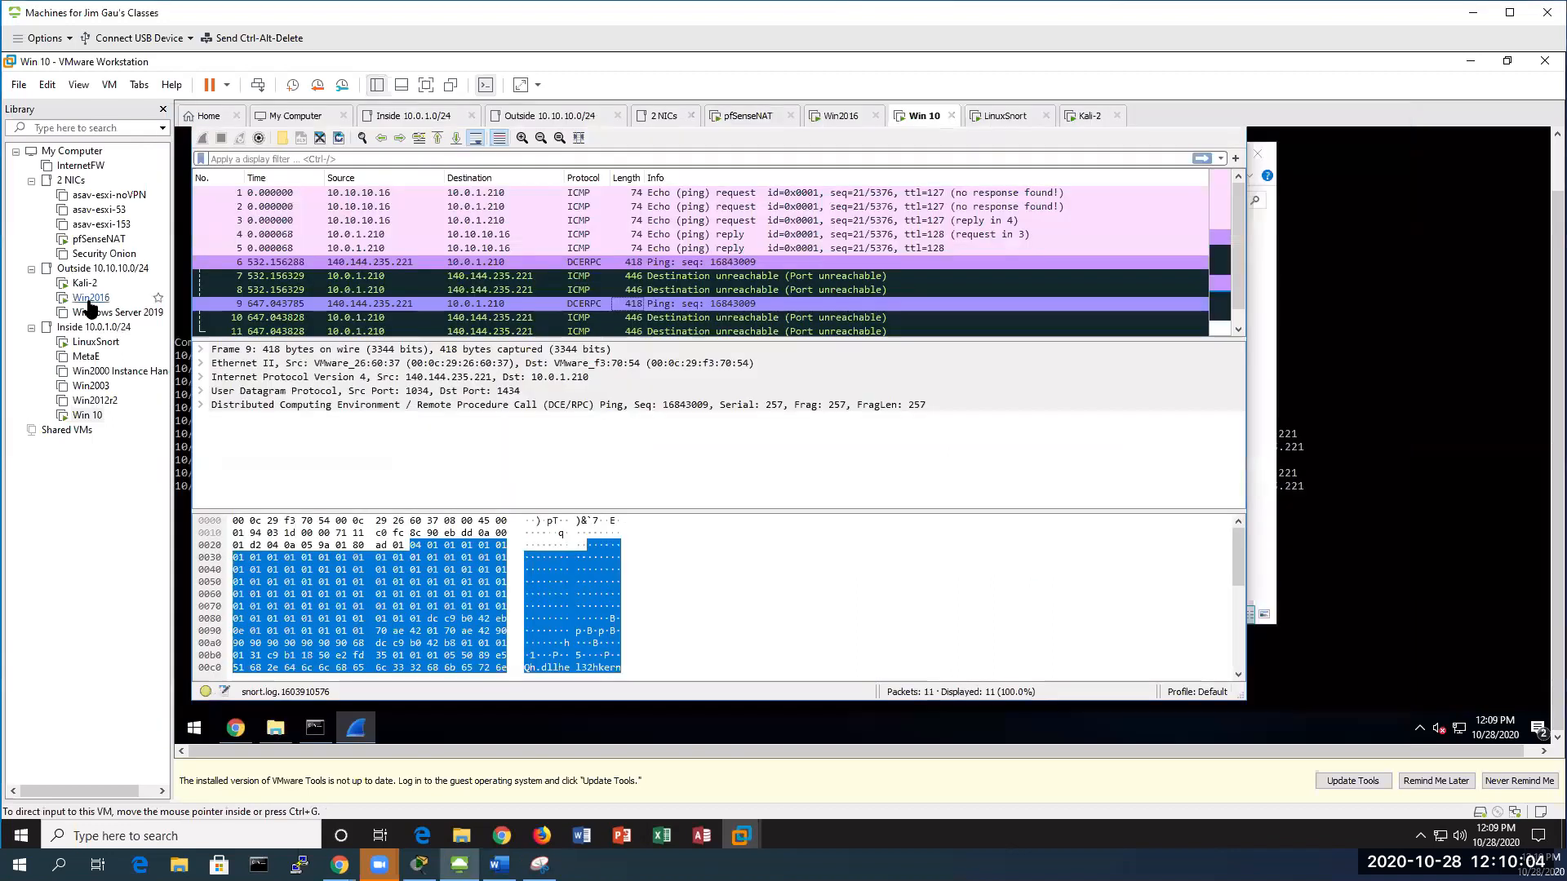
click(87, 298)
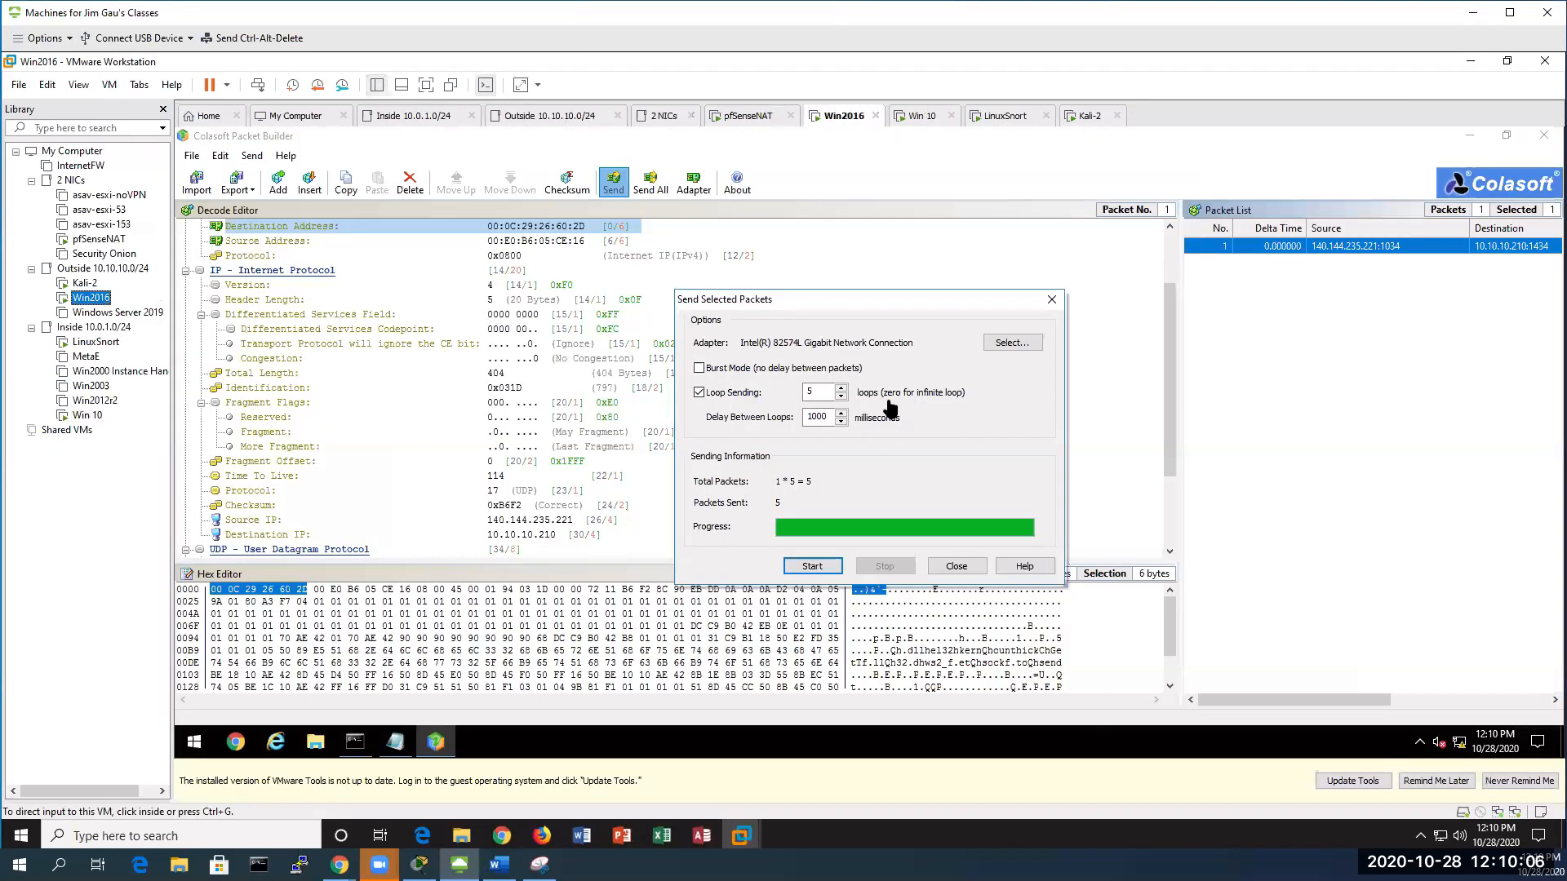
Change the Slammer packet's source IP to 8.8.8.8 and recalculate its checksum
click(952, 564)
scroll(604, 518, down, 3)
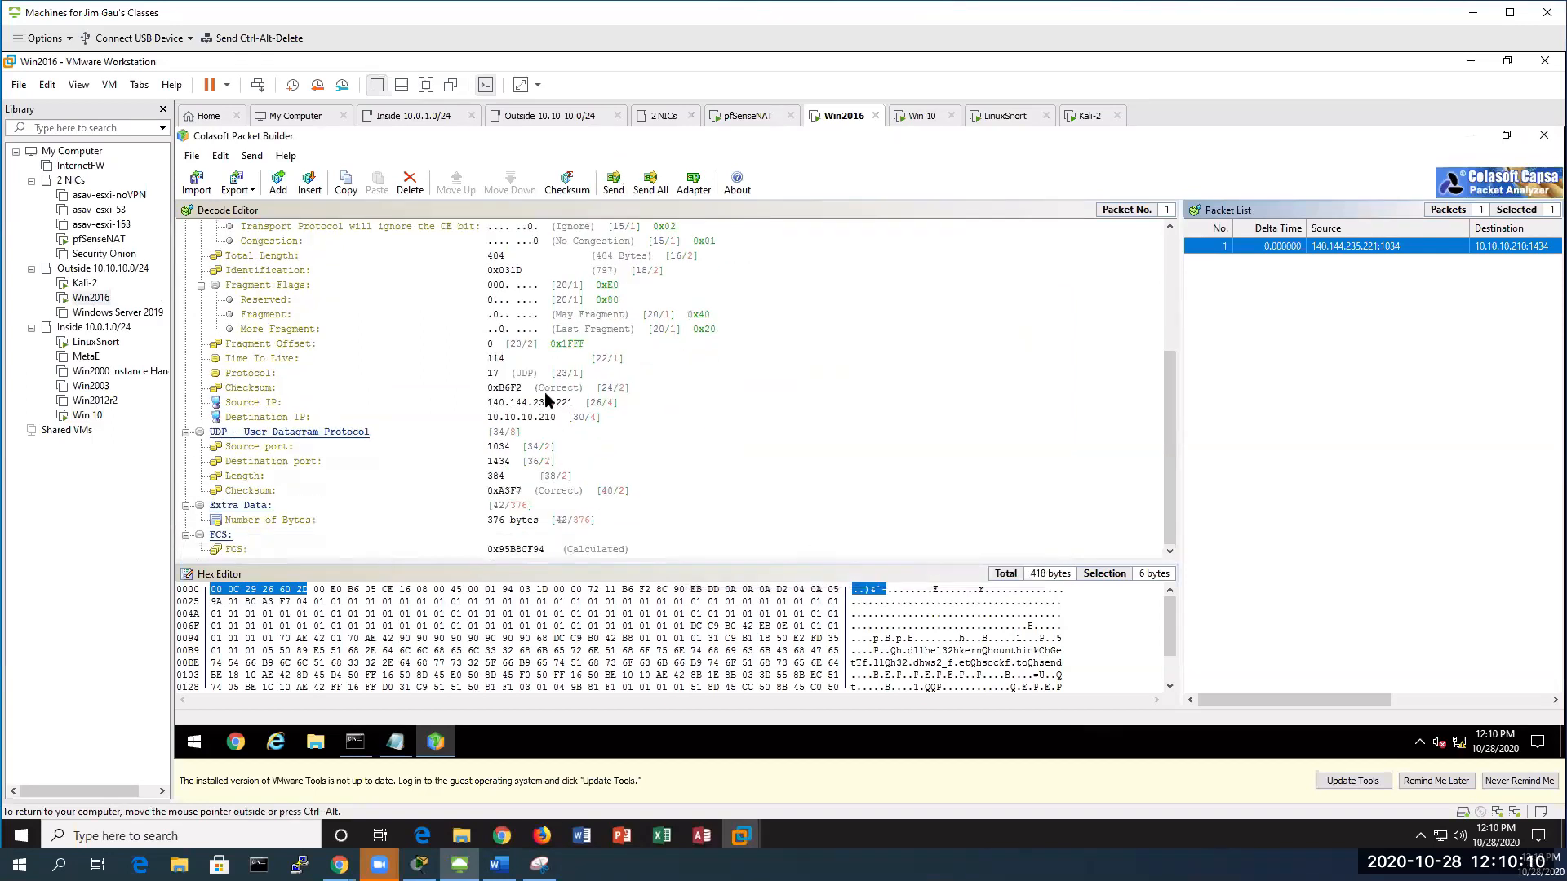
click(546, 403)
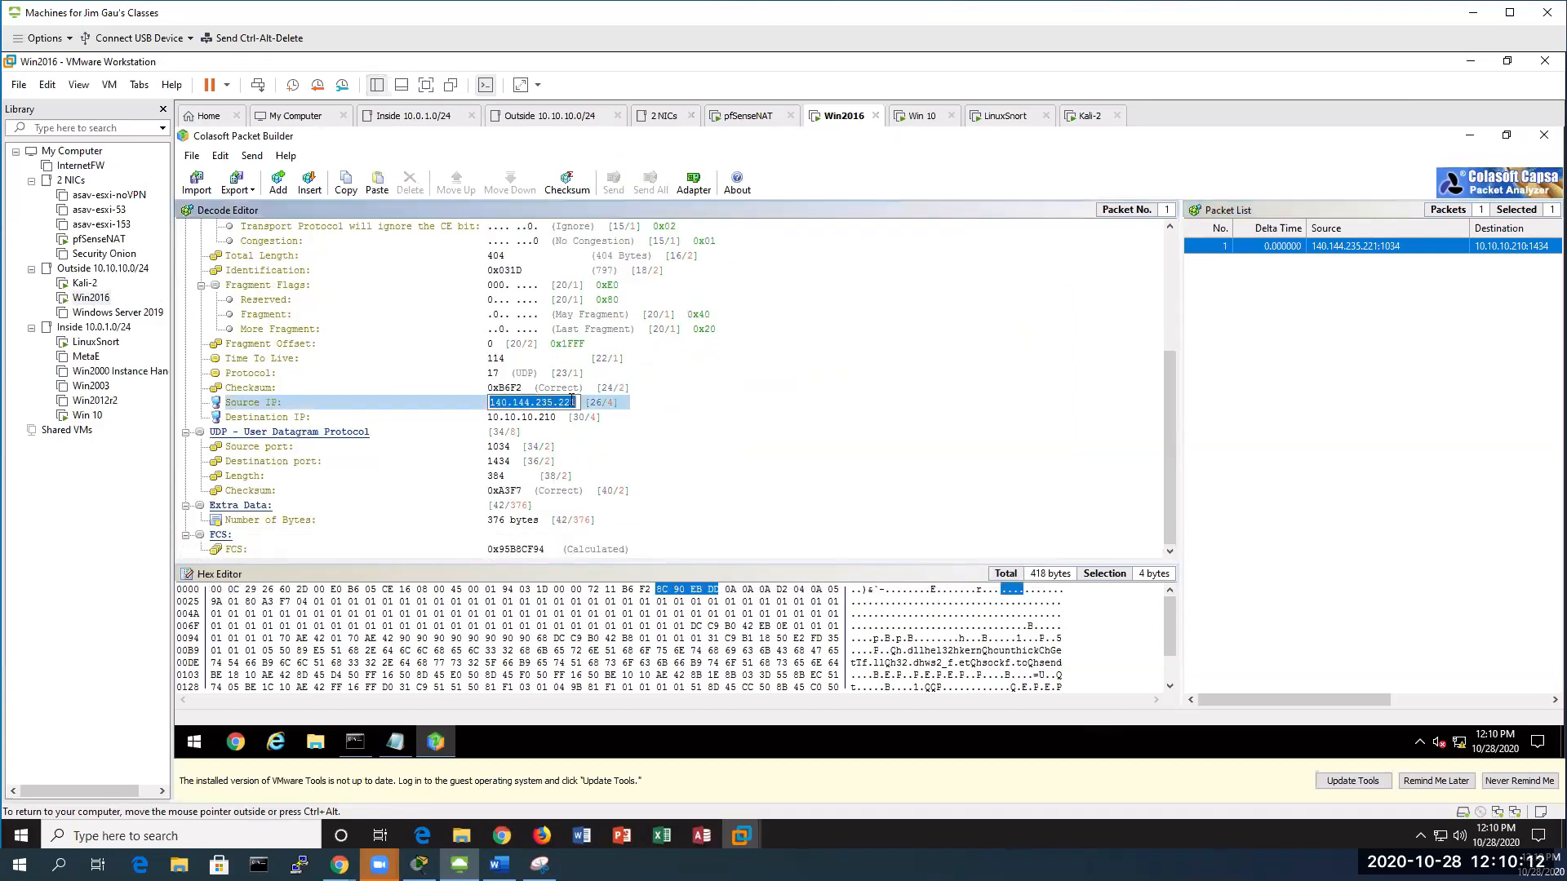
text(8.8.8.8)
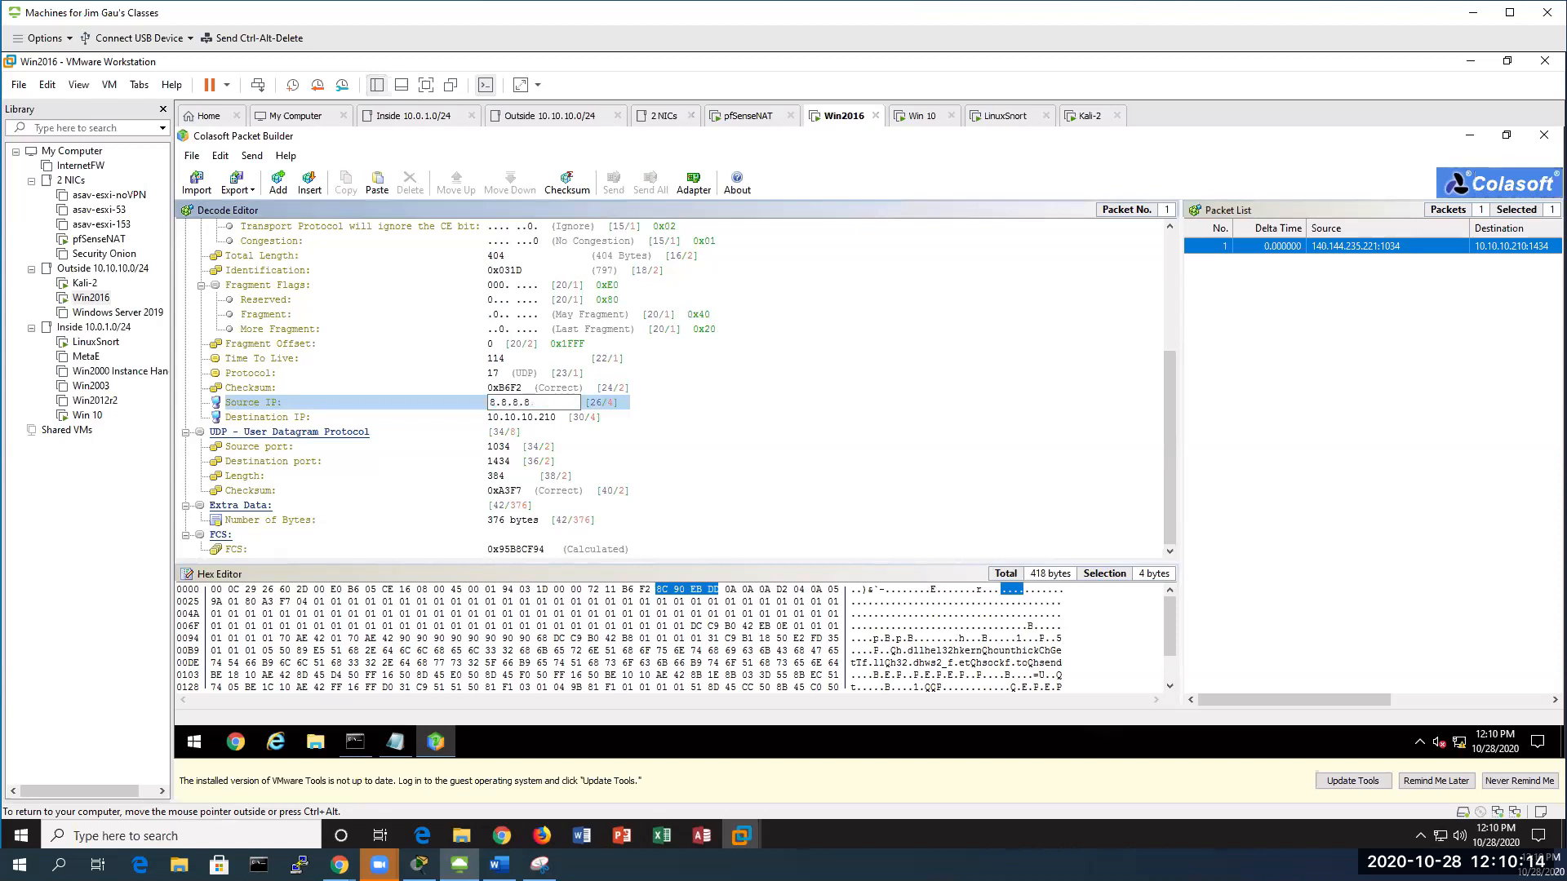
key(Return)
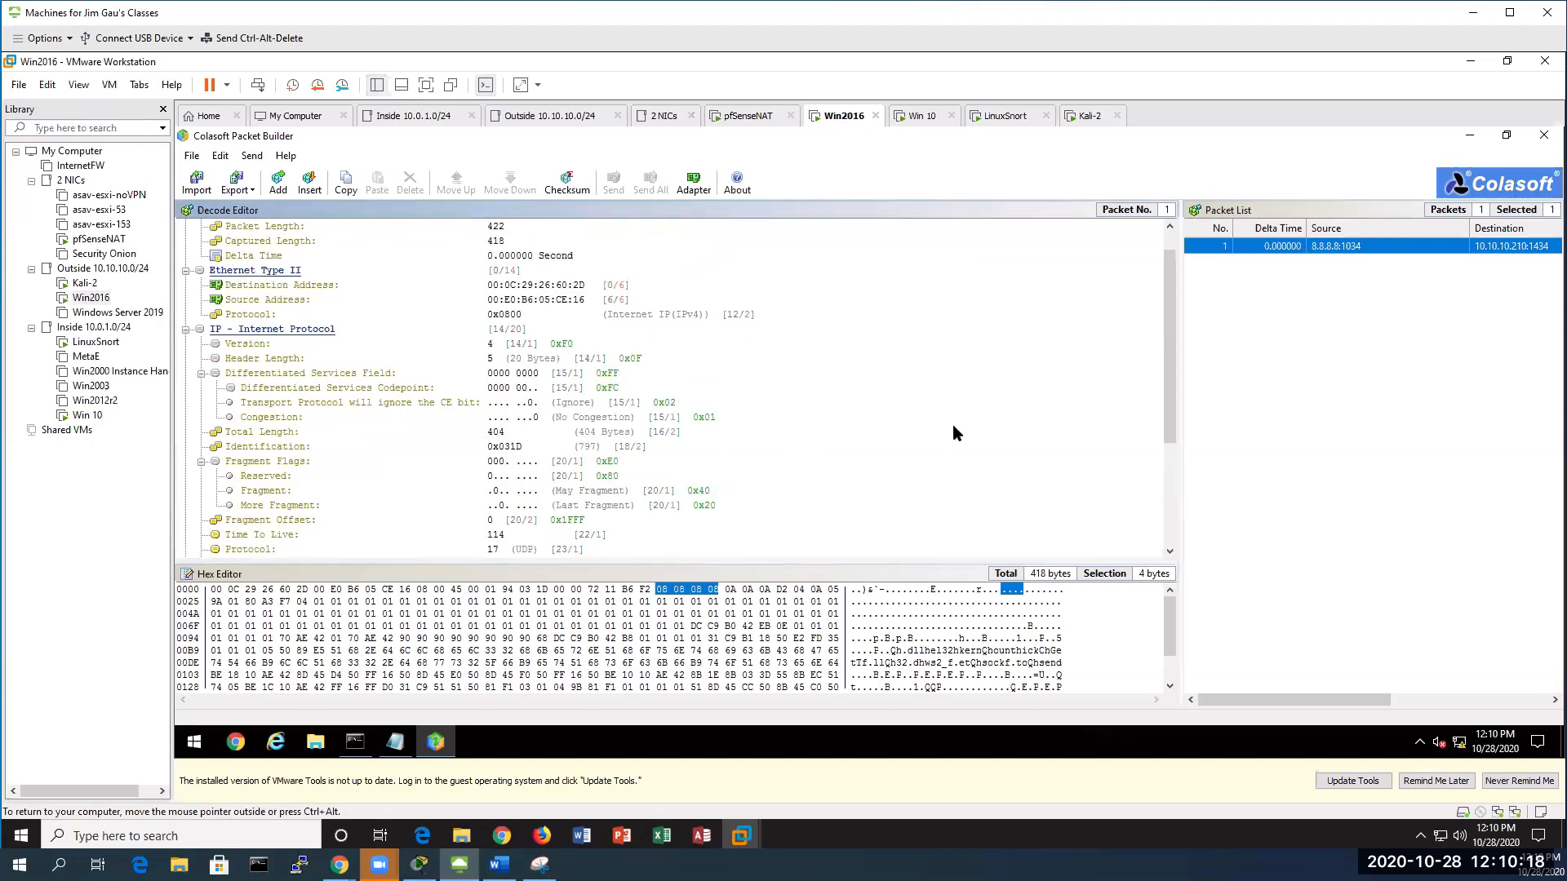
click(568, 188)
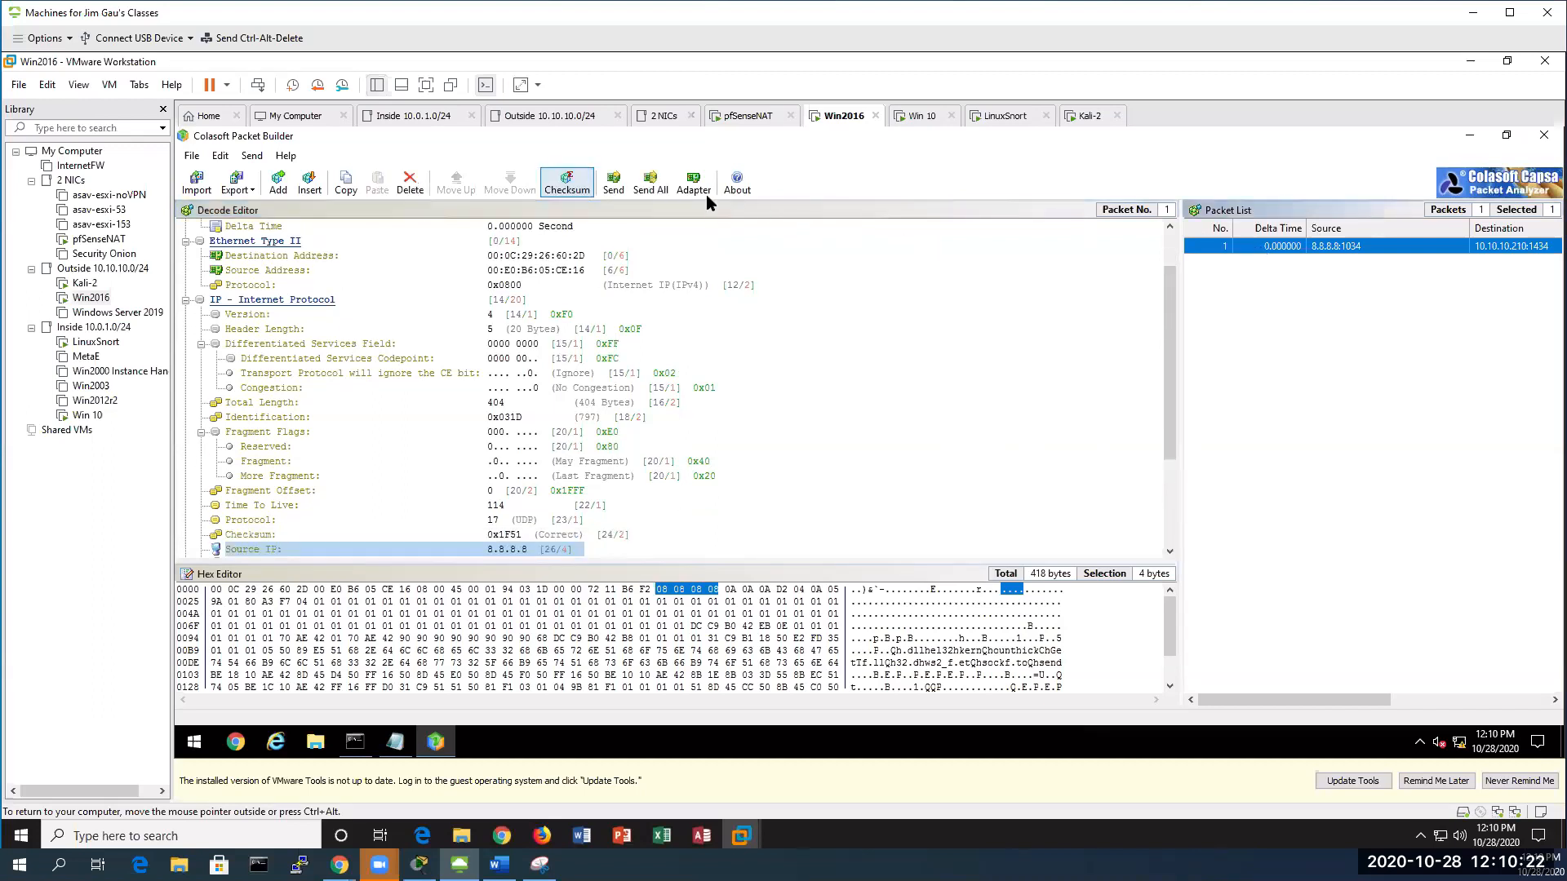
Send the spoofed packet with loop sending set to 5, then return to Win 10
click(613, 183)
click(699, 381)
click(840, 378)
click(841, 378)
click(841, 378)
click(841, 378)
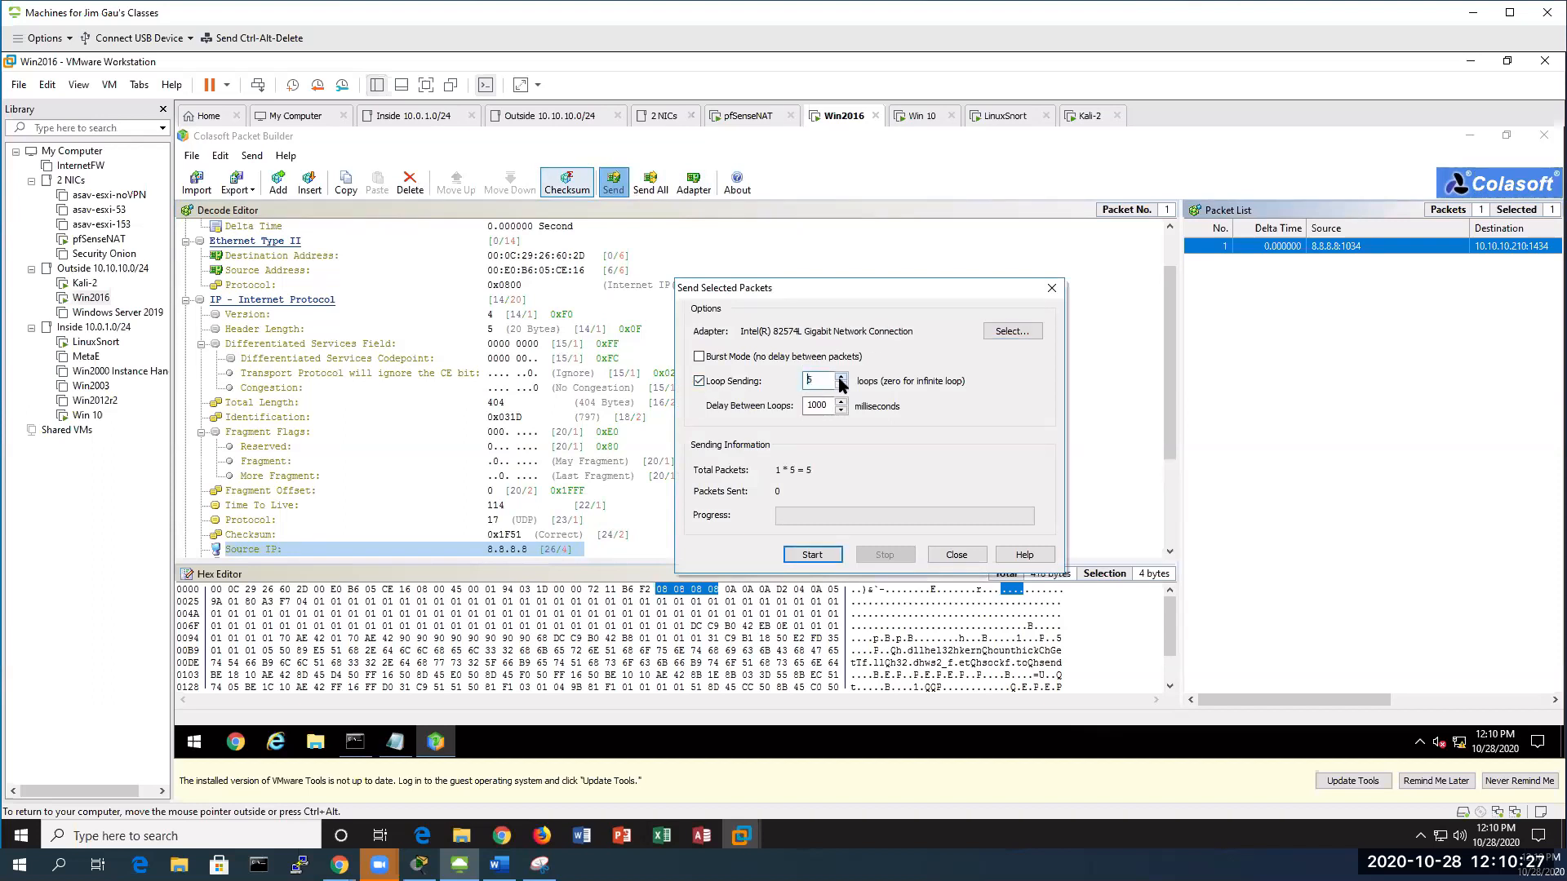
click(812, 555)
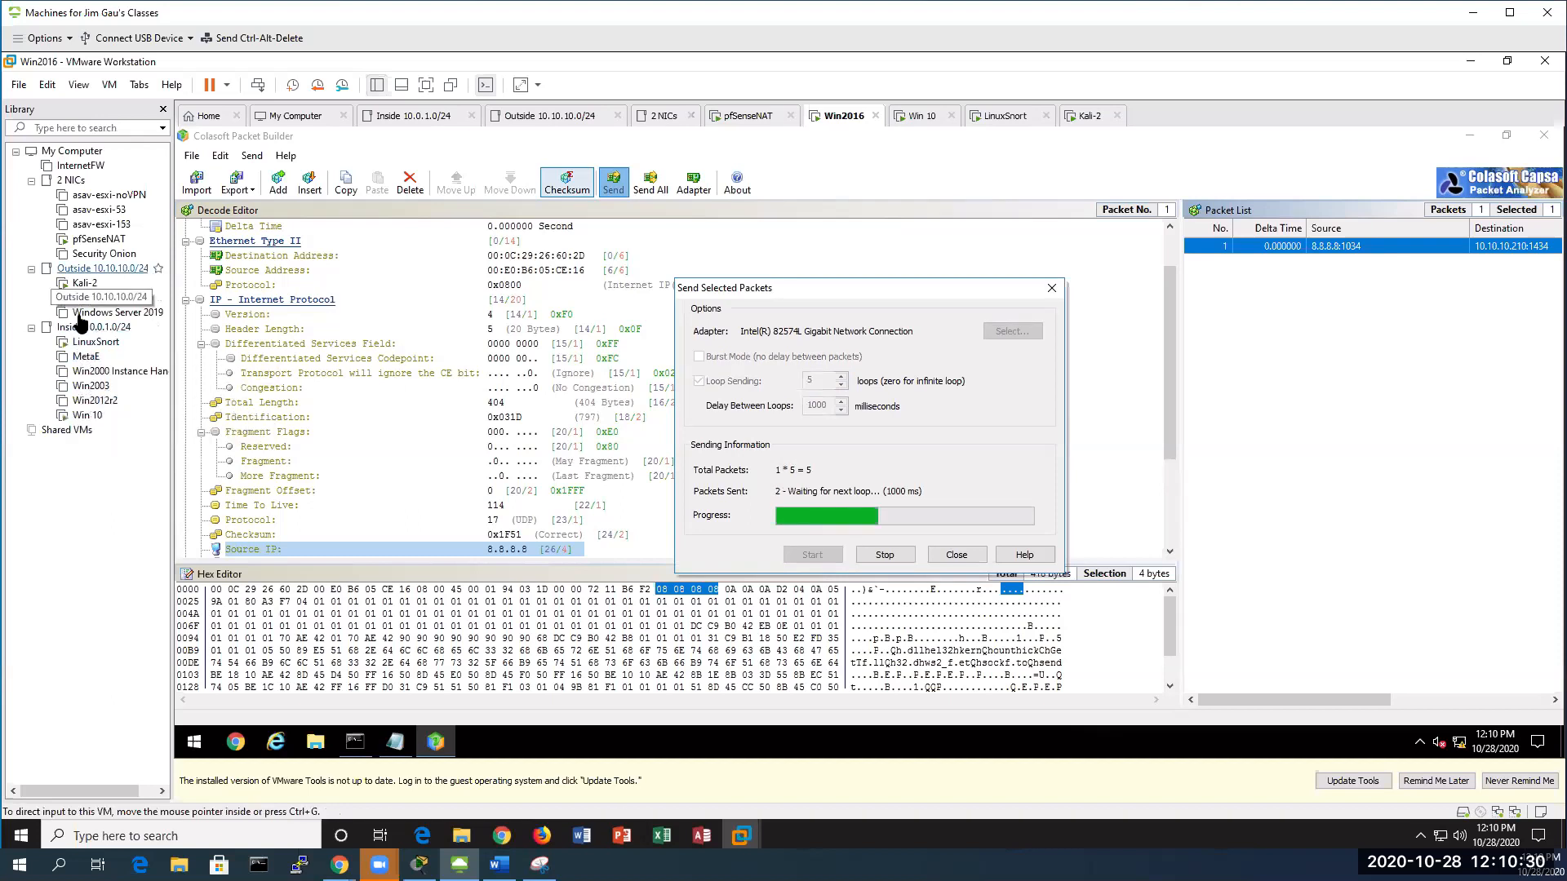
click(88, 417)
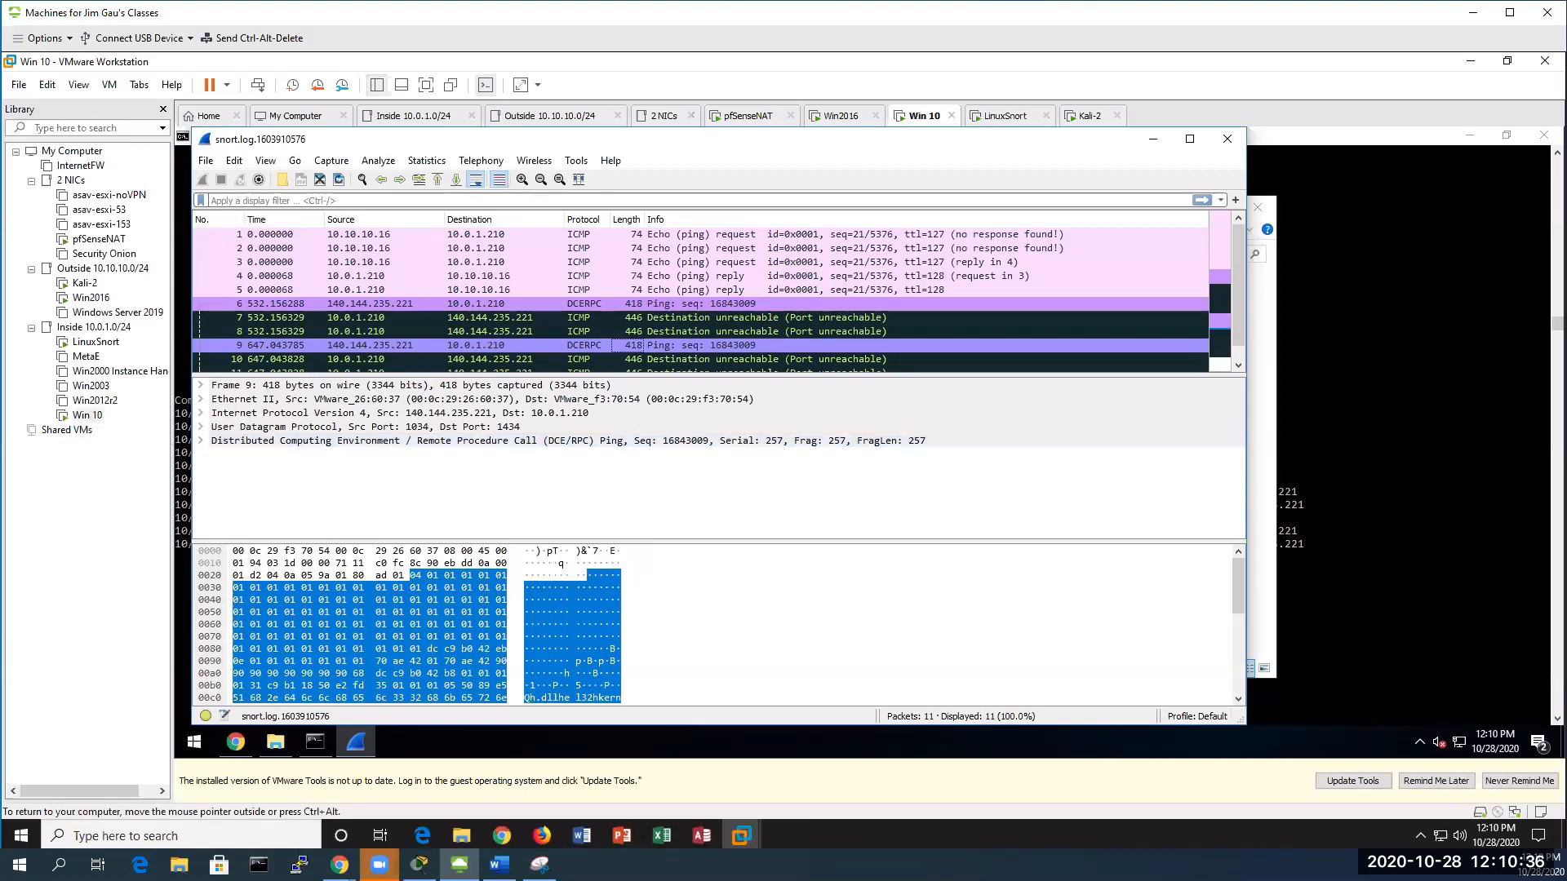
Exit Select mode in the Snort console so the 8.8.8.8 Slammer alerts print, then return to pfSense
click(425, 648)
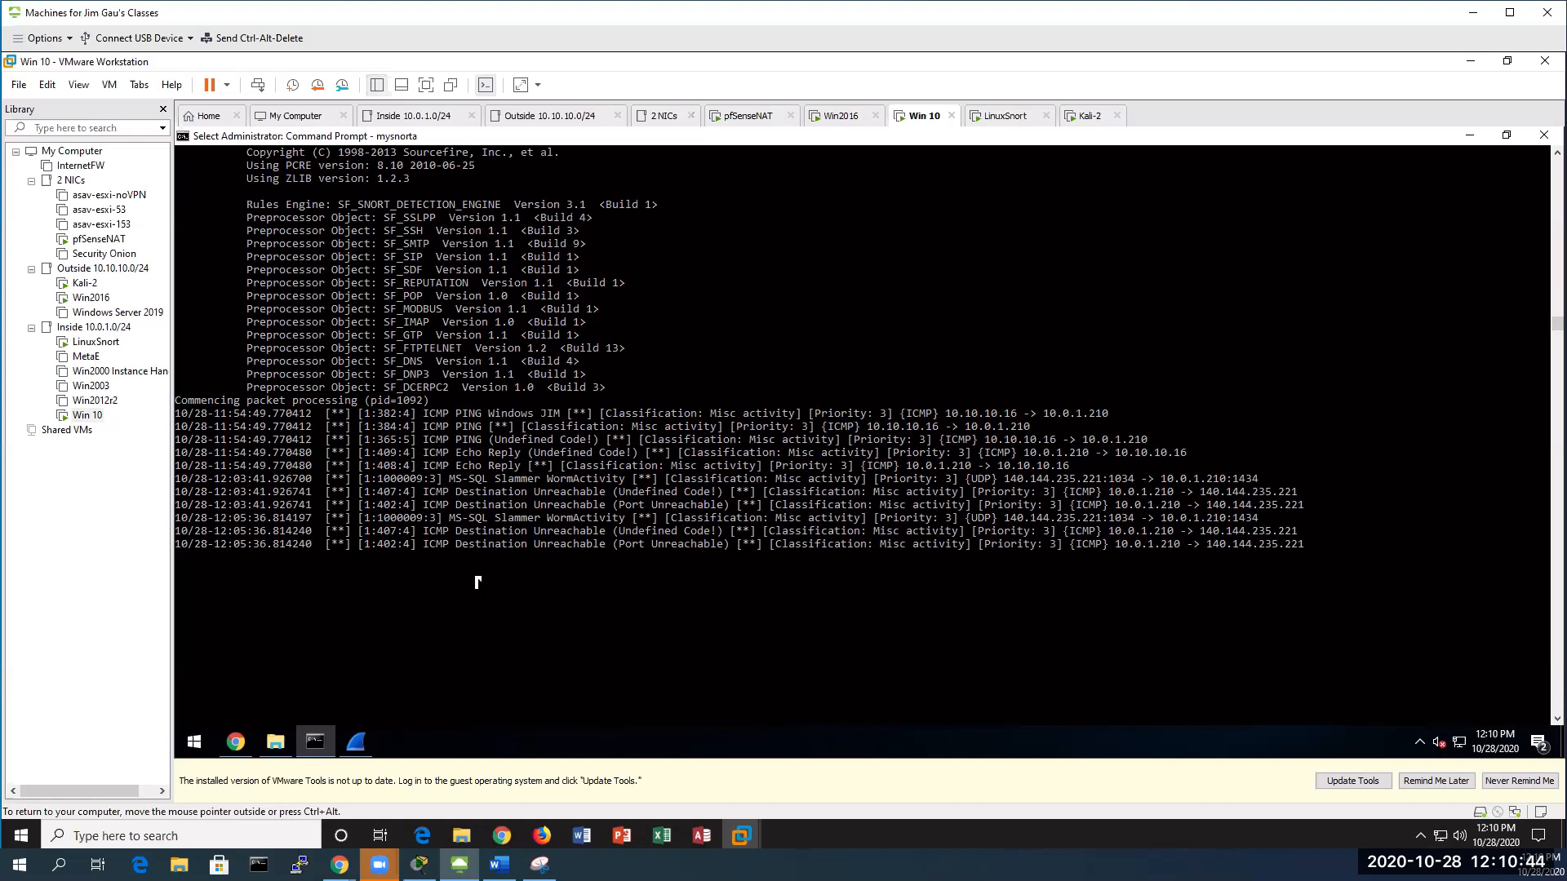
key(Return)
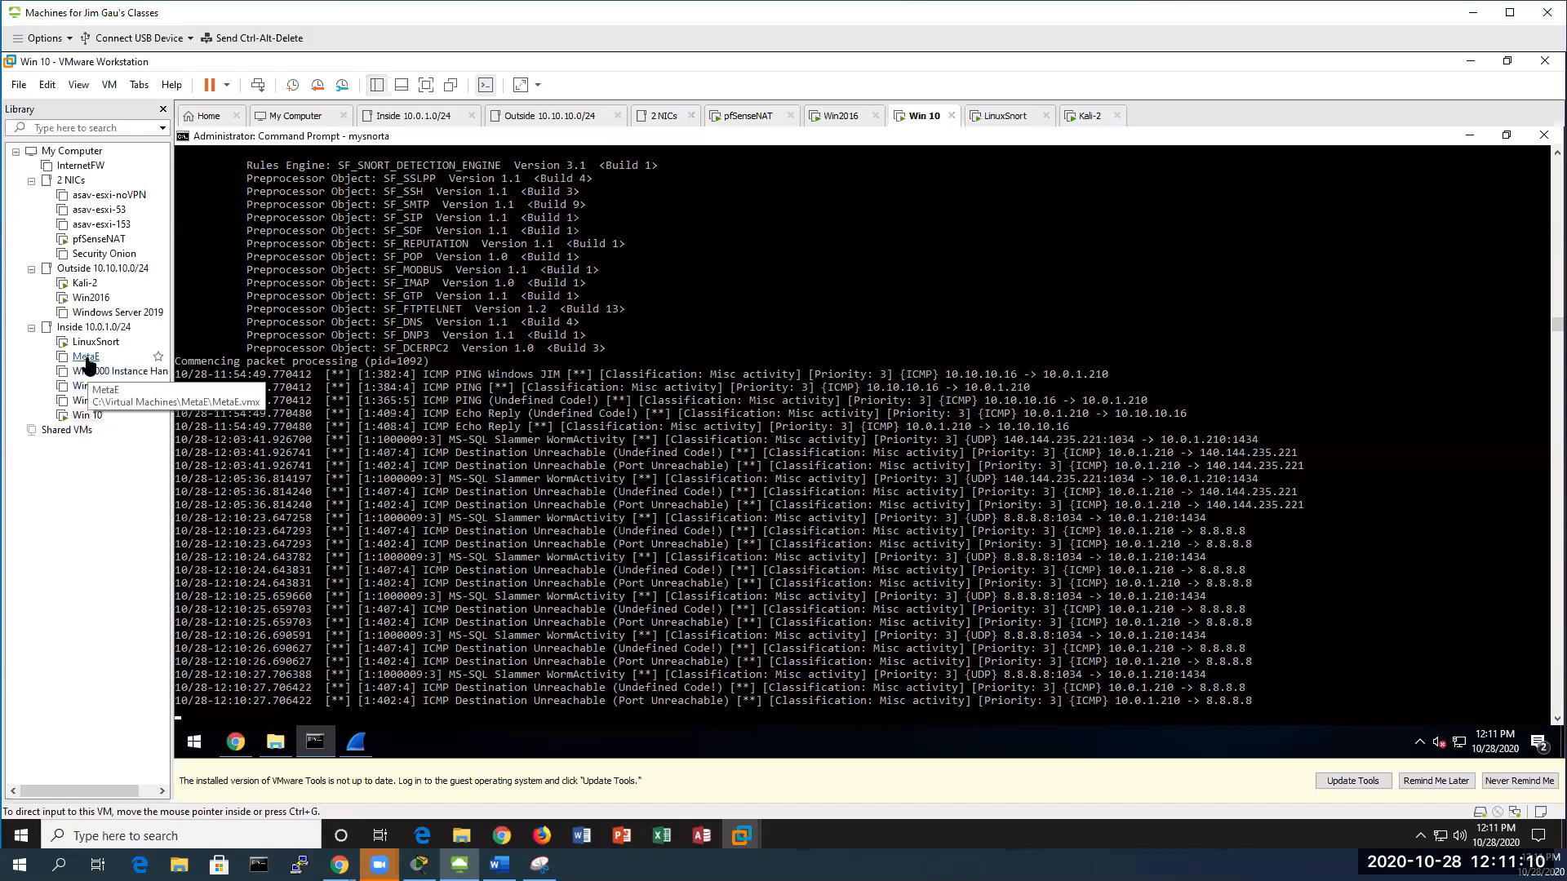
click(86, 416)
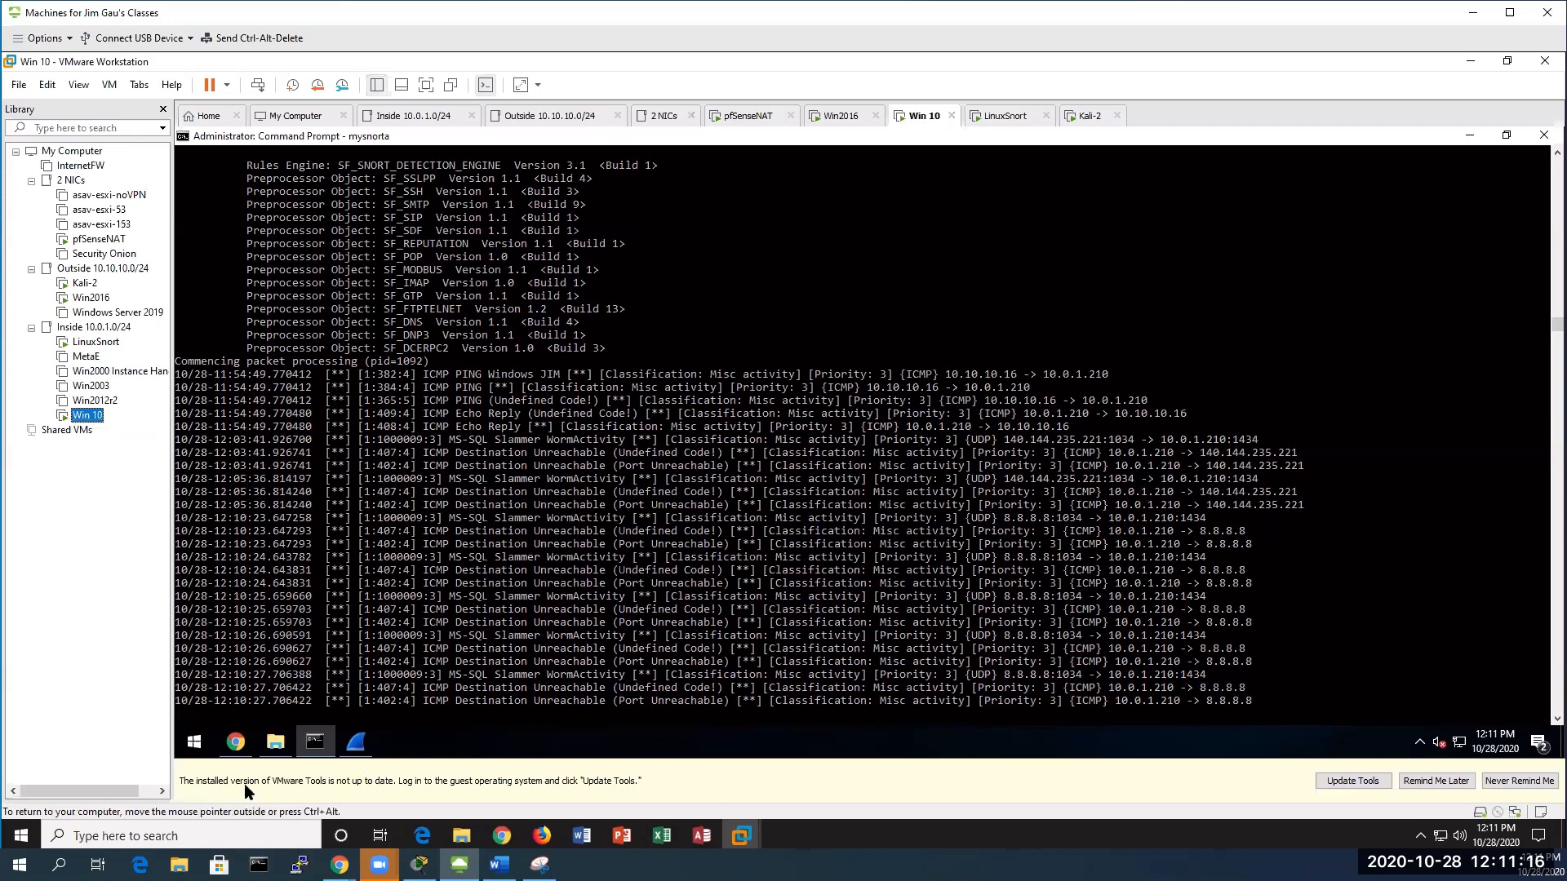
click(231, 746)
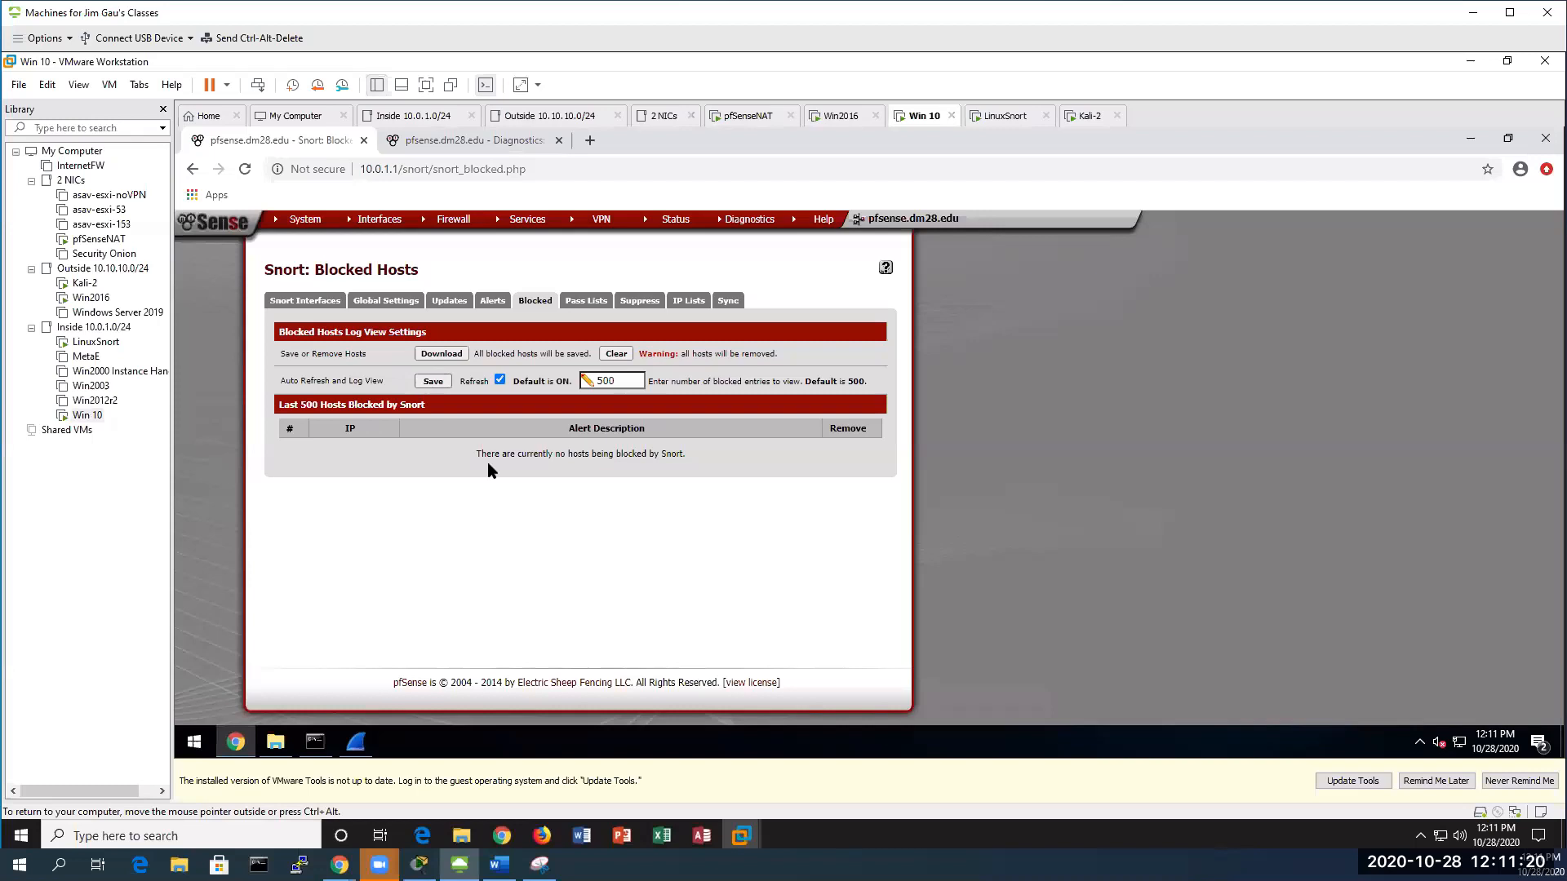
Review Snort's Alerts tab, then confirm the Blocked tab lists no blocked hosts
click(494, 300)
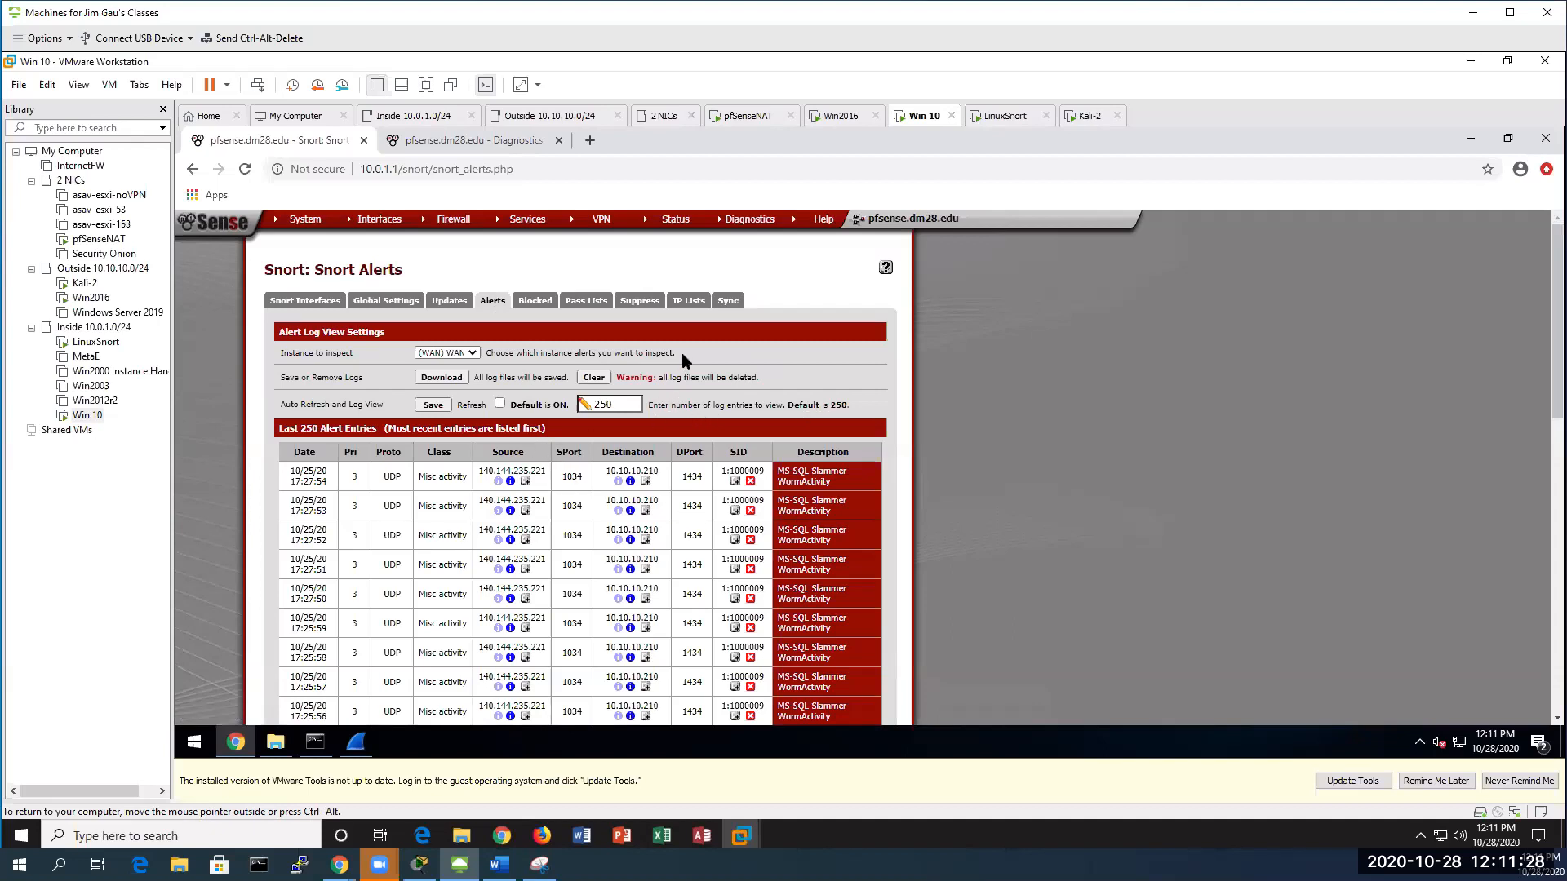
click(535, 302)
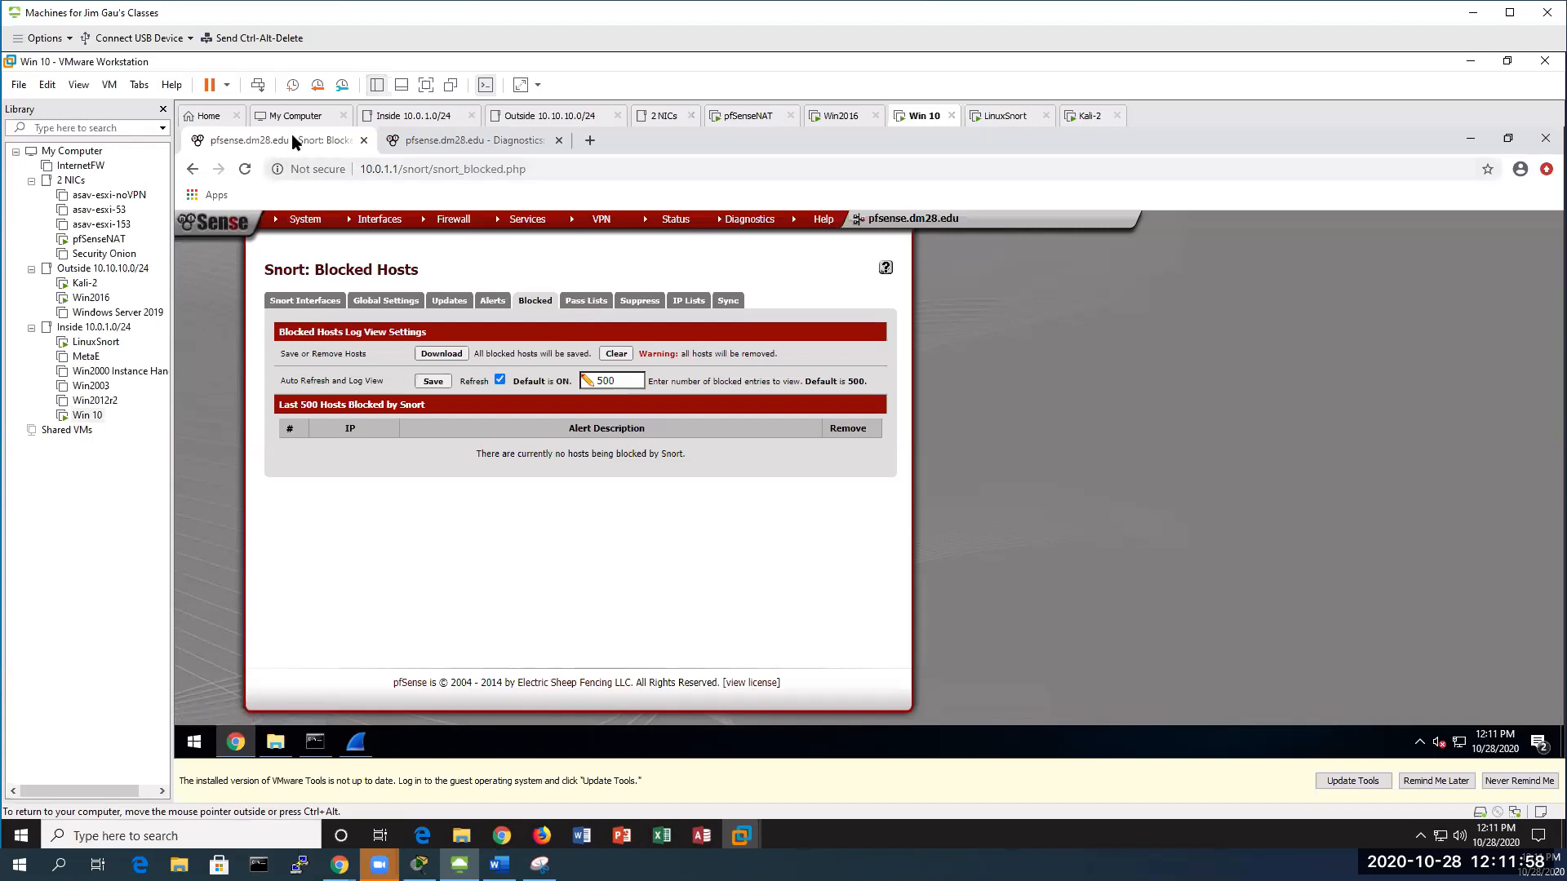
Load snort.conf in Edit File and highlight 8.8.8.8 and 4.2.2.1 in the HOME_NET line
click(473, 141)
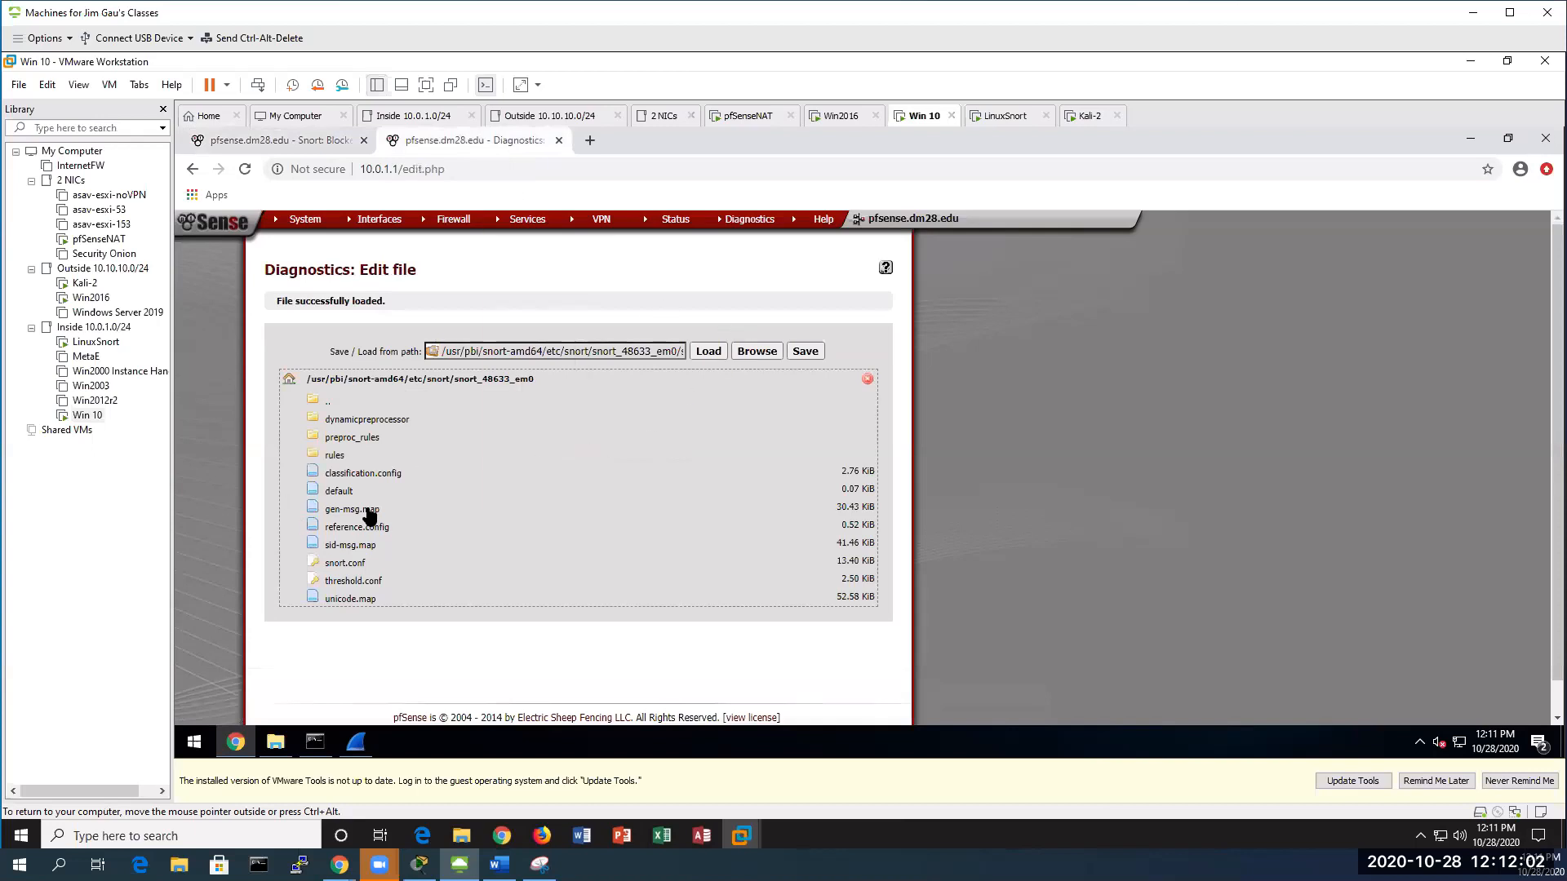
click(351, 564)
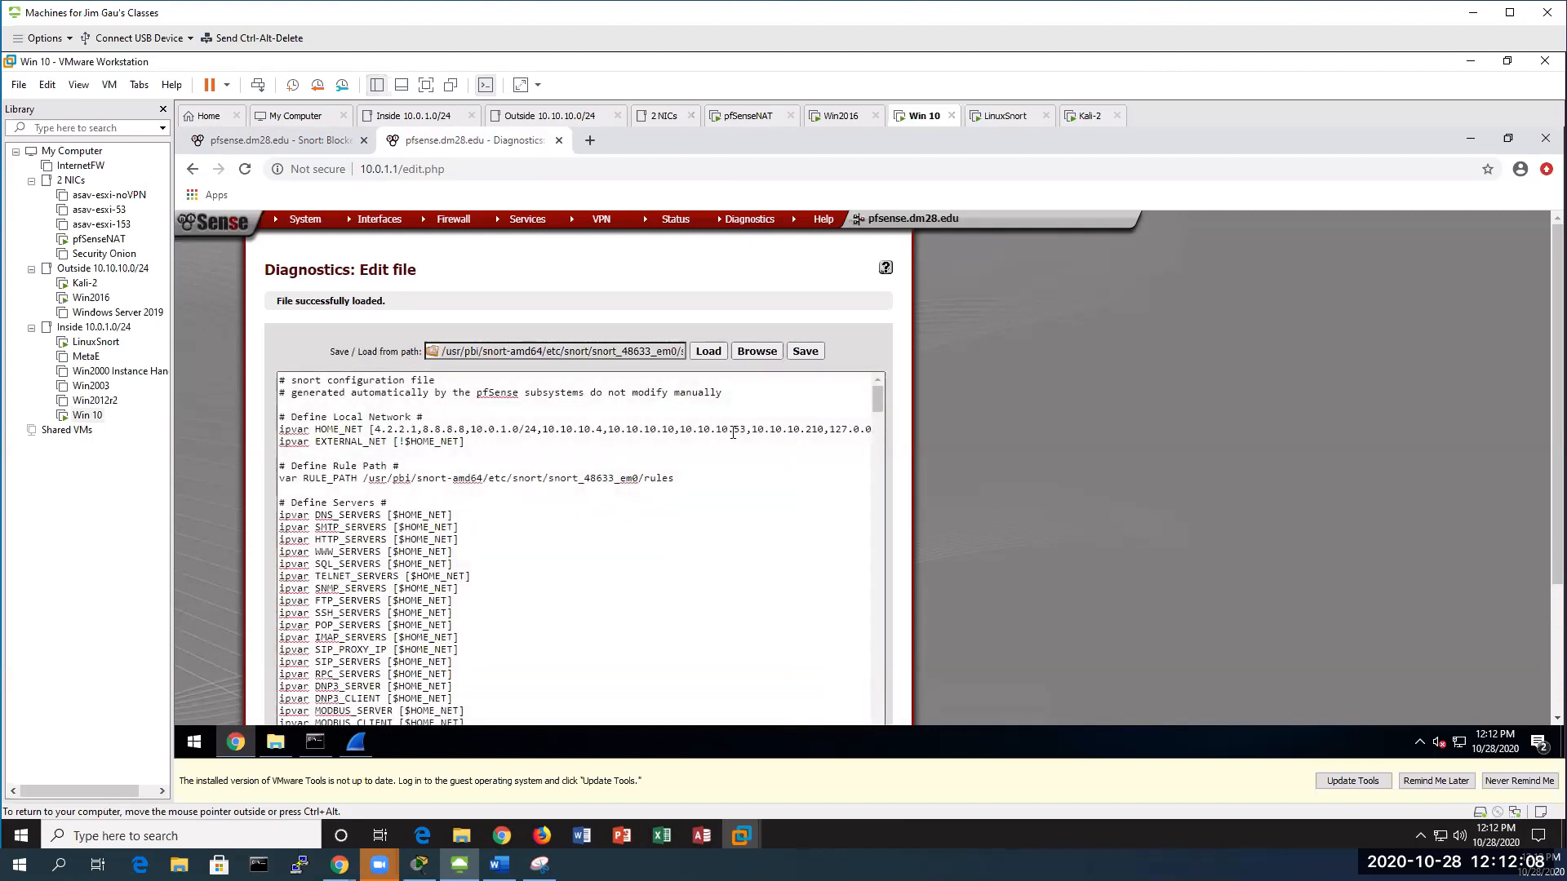
drag(423, 429, 466, 426)
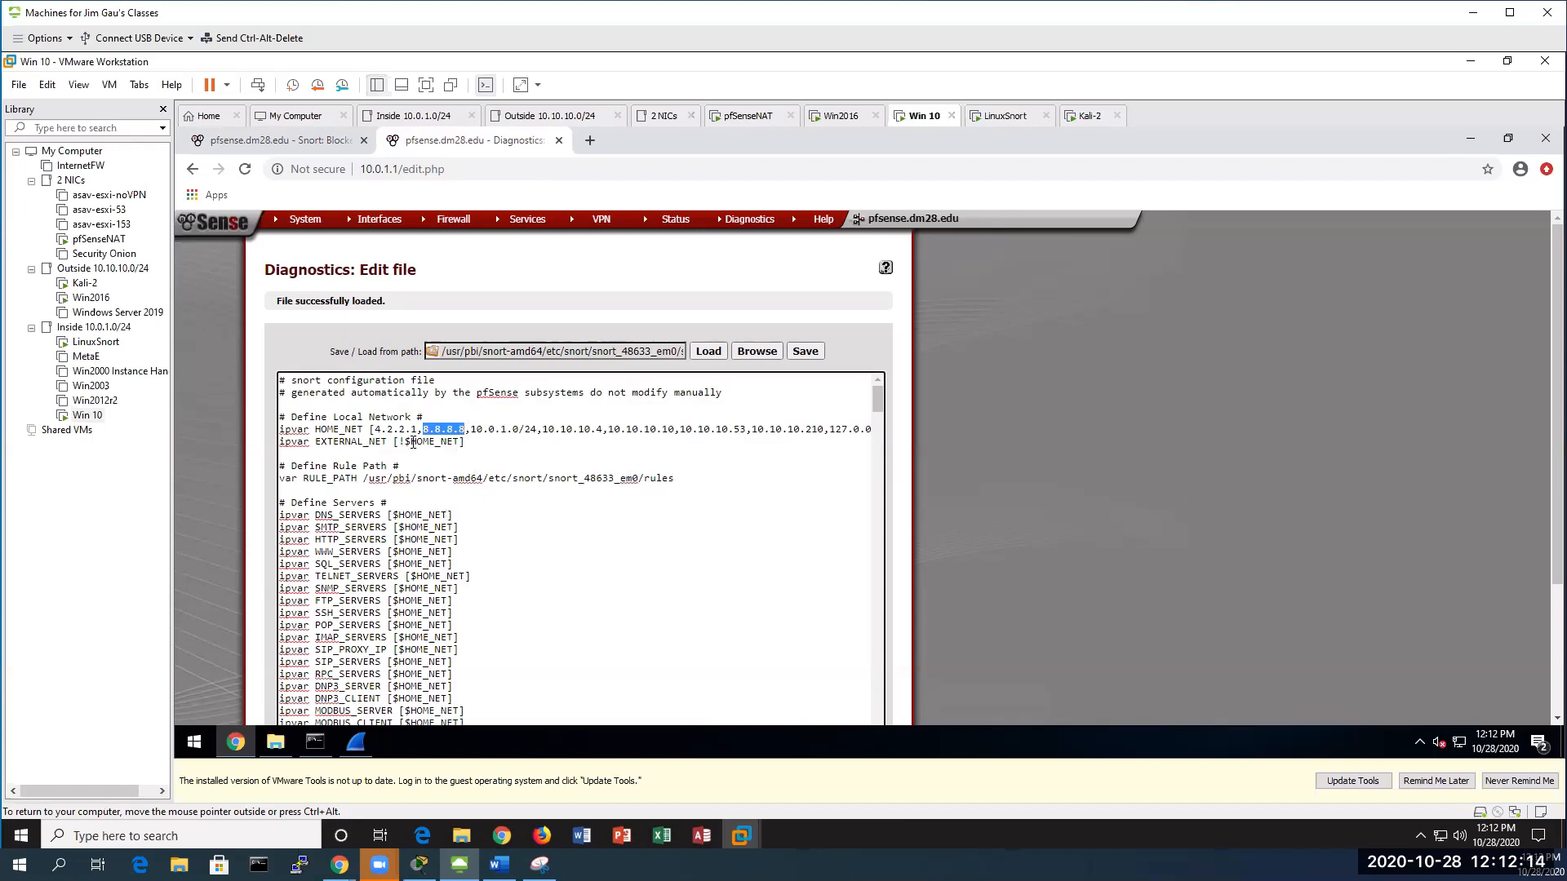
drag(370, 430, 416, 435)
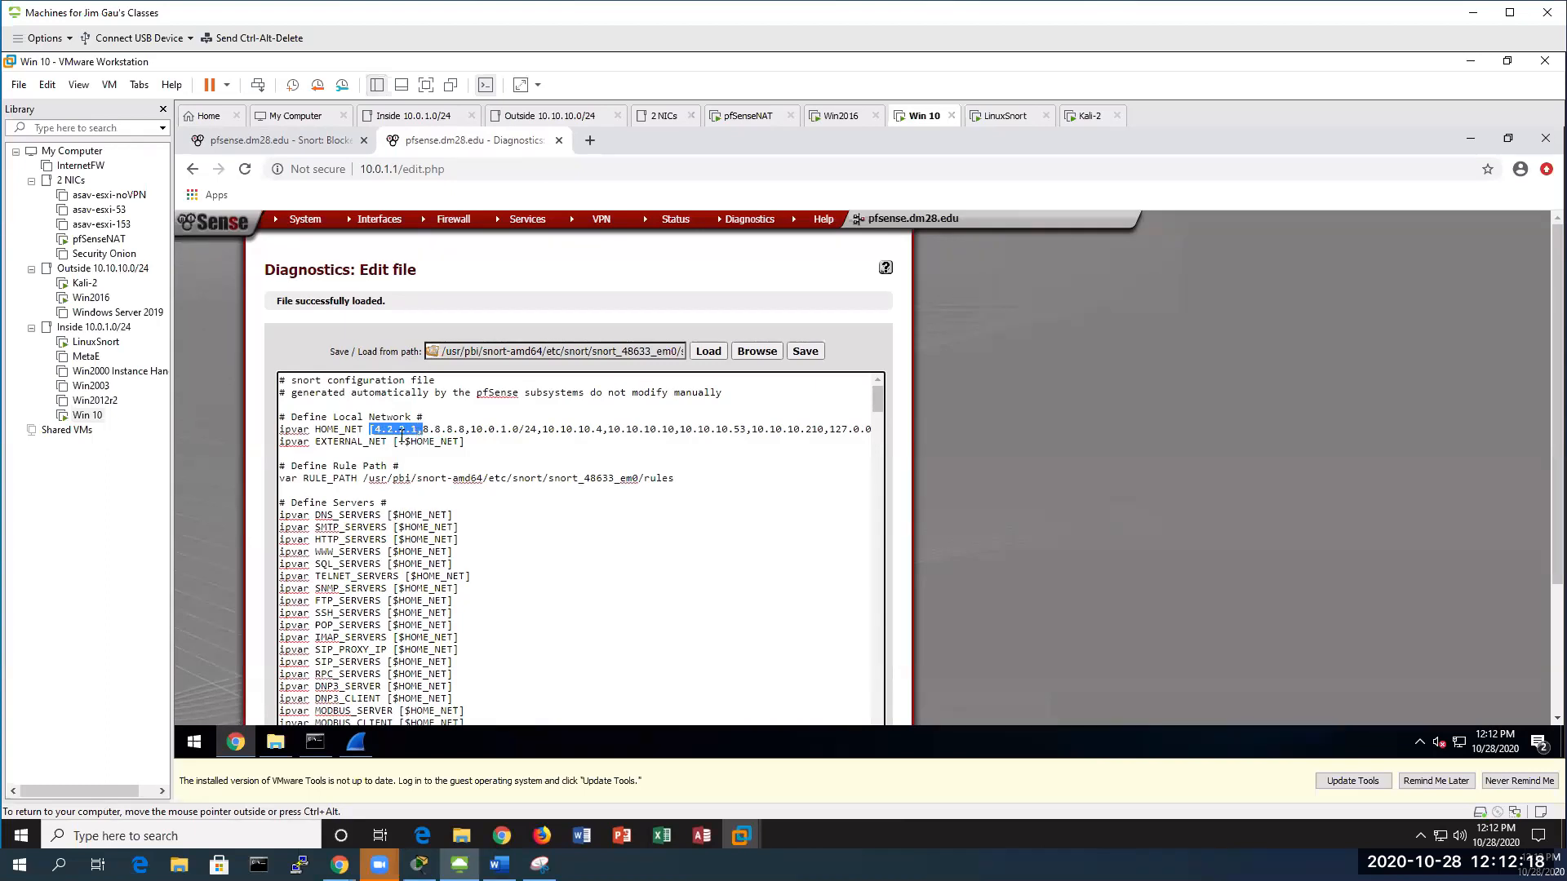
drag(431, 439, 419, 439)
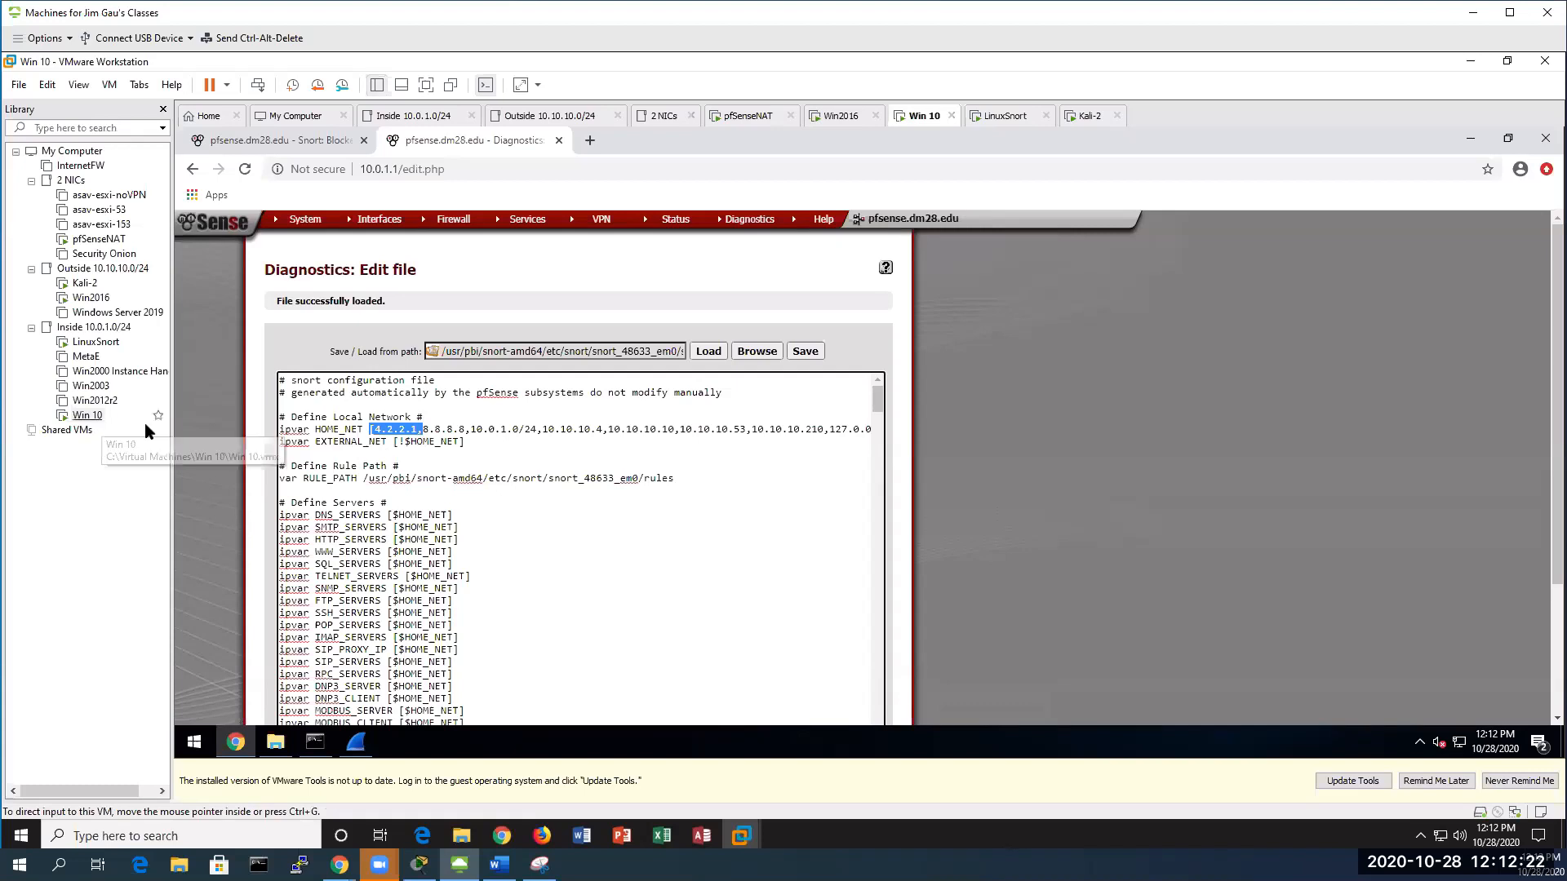
click(756, 351)
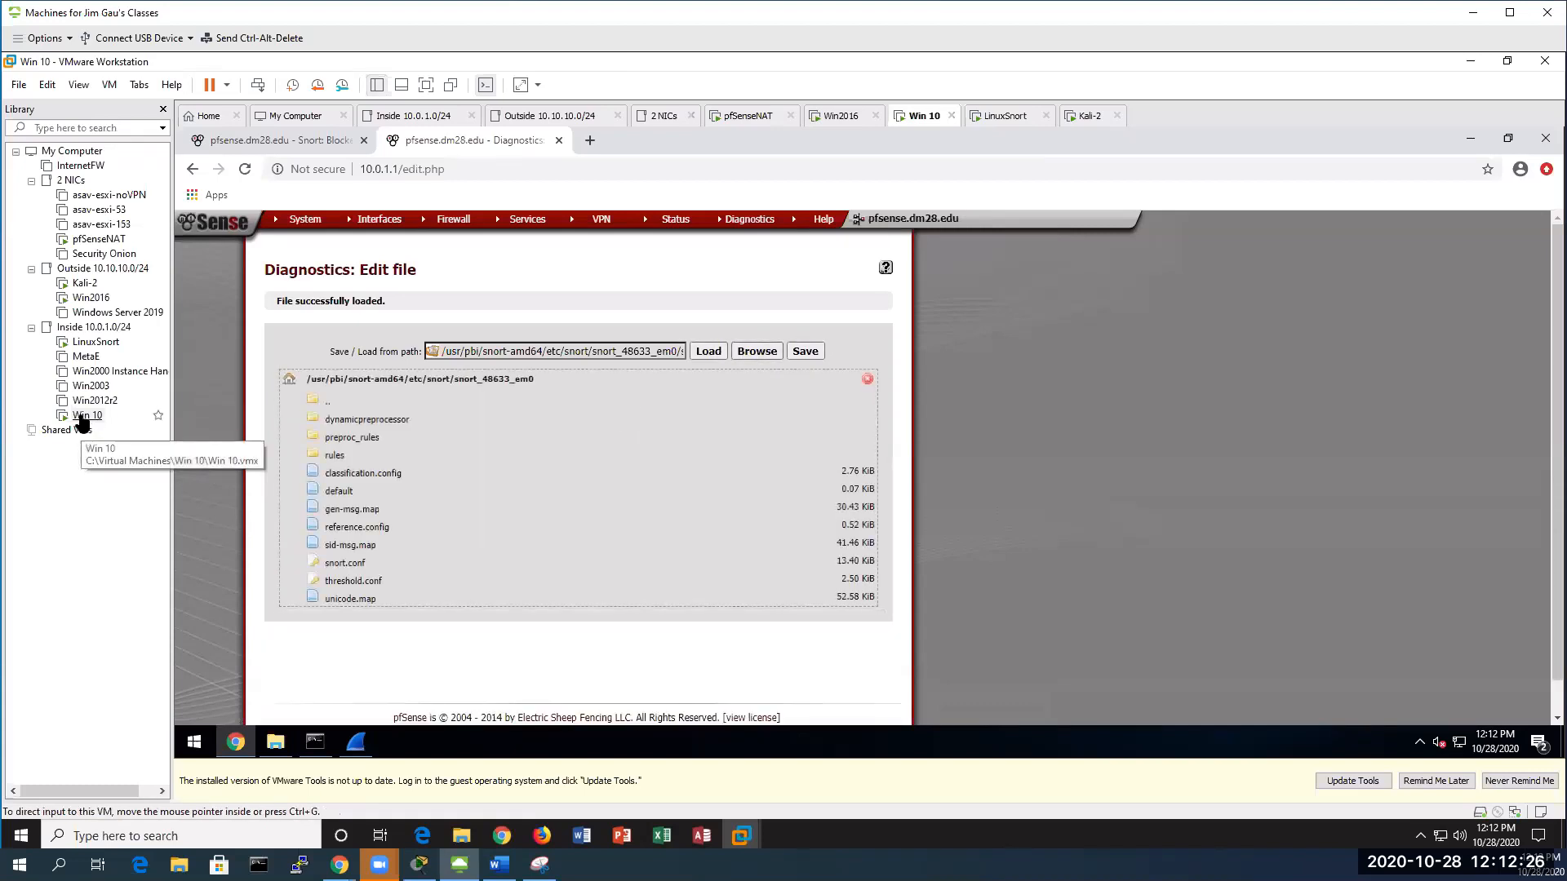
click(91, 298)
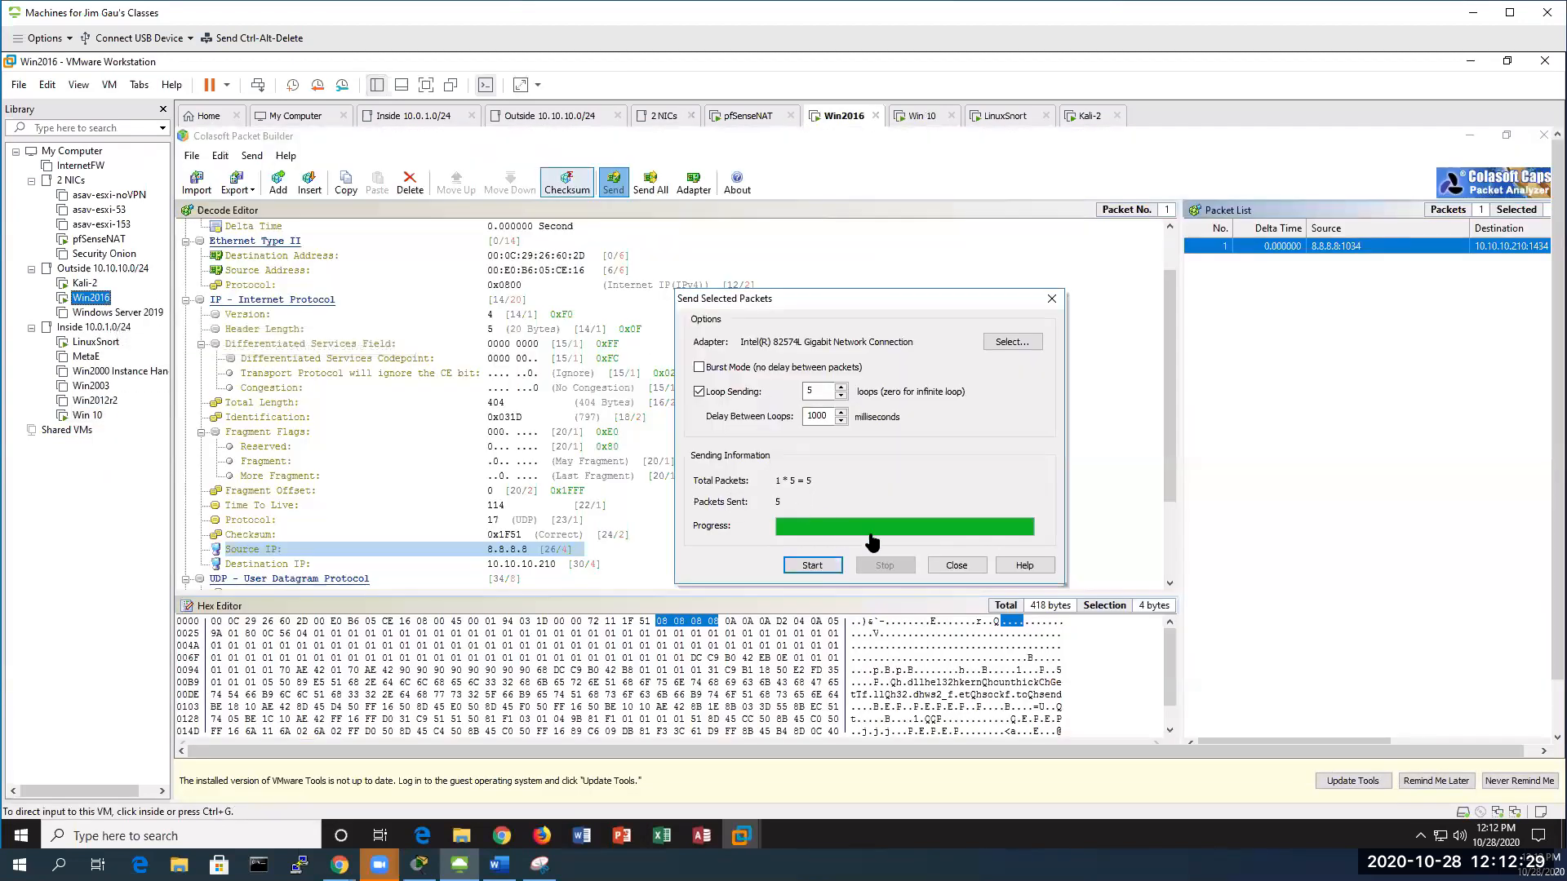
Change the Slammer packet's source IP to 4.4.4.4
click(960, 565)
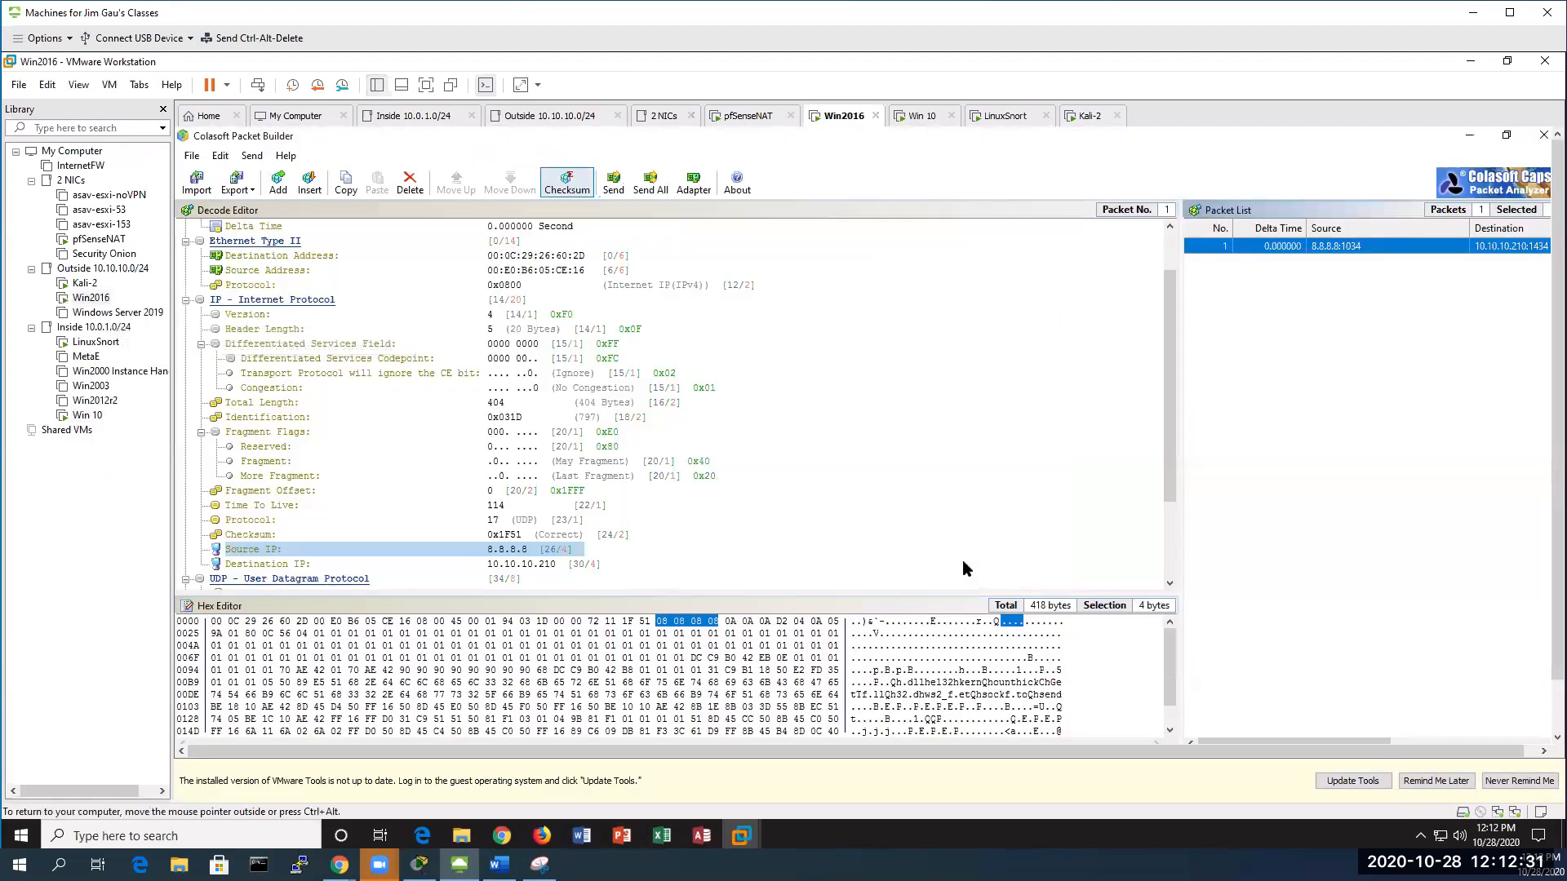
click(522, 550)
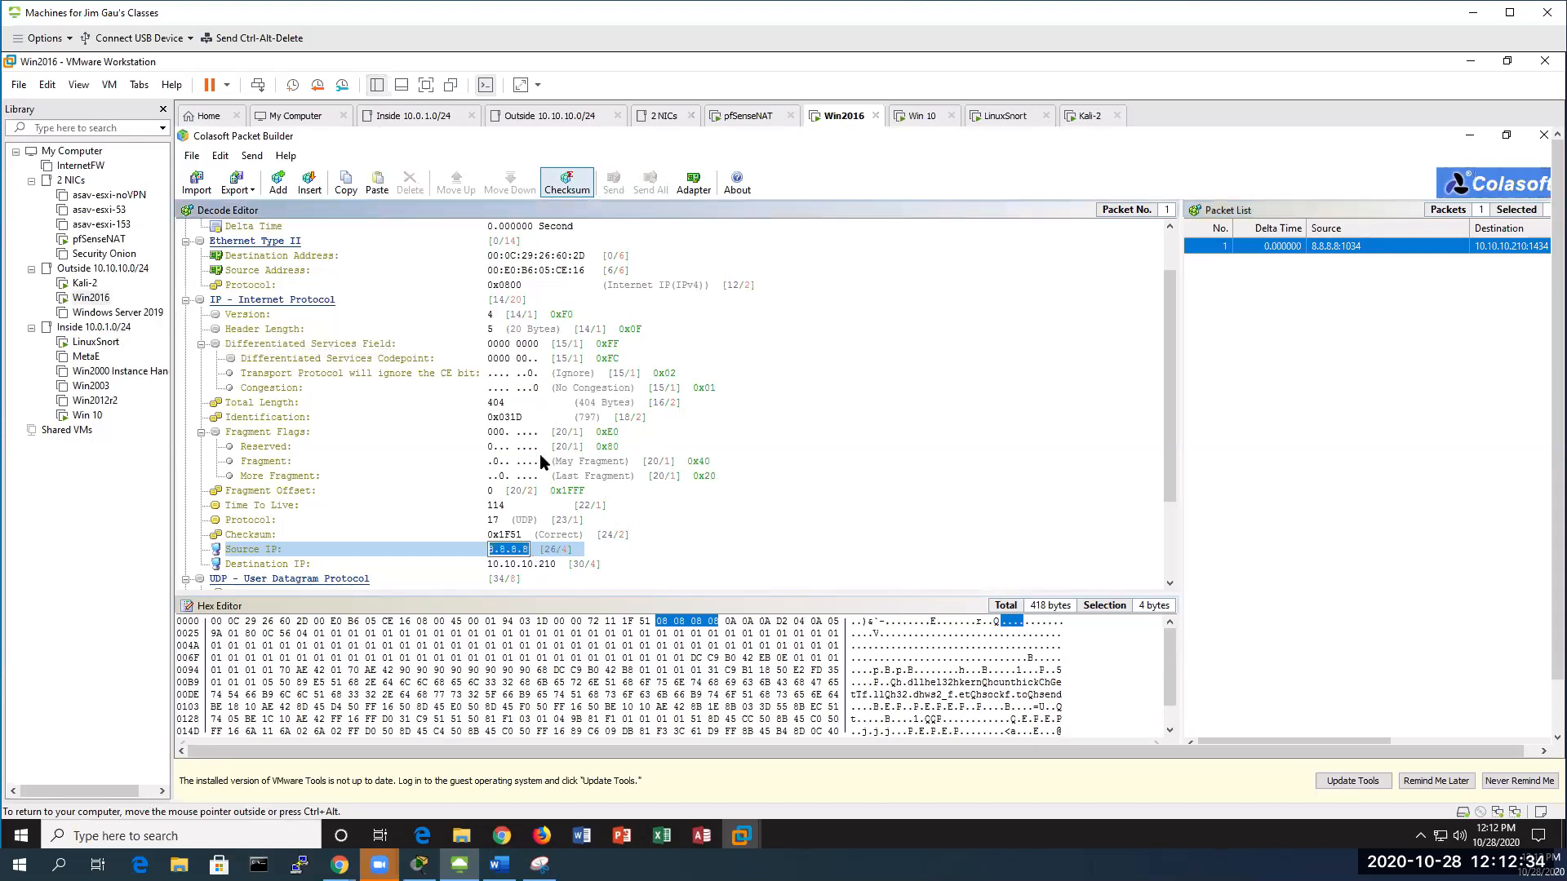
text(4.4.4.4)
key(Return)
click(1264, 246)
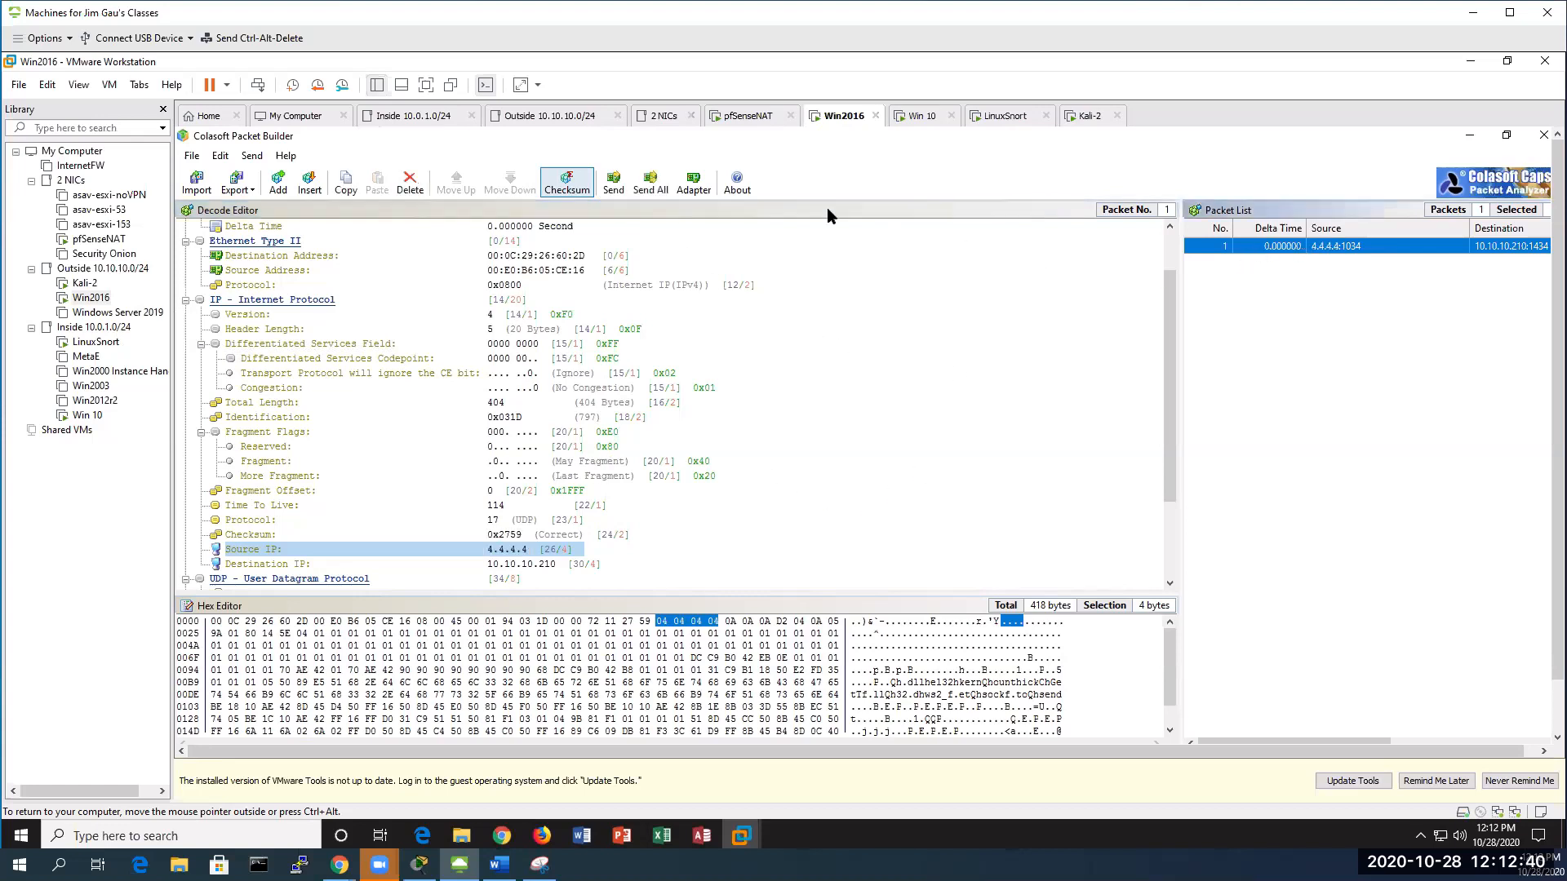
Send the 4.4.4.4 packet with loop sending set to 5, then return to Win 10
click(620, 183)
click(698, 402)
click(841, 398)
click(842, 398)
click(841, 398)
click(841, 399)
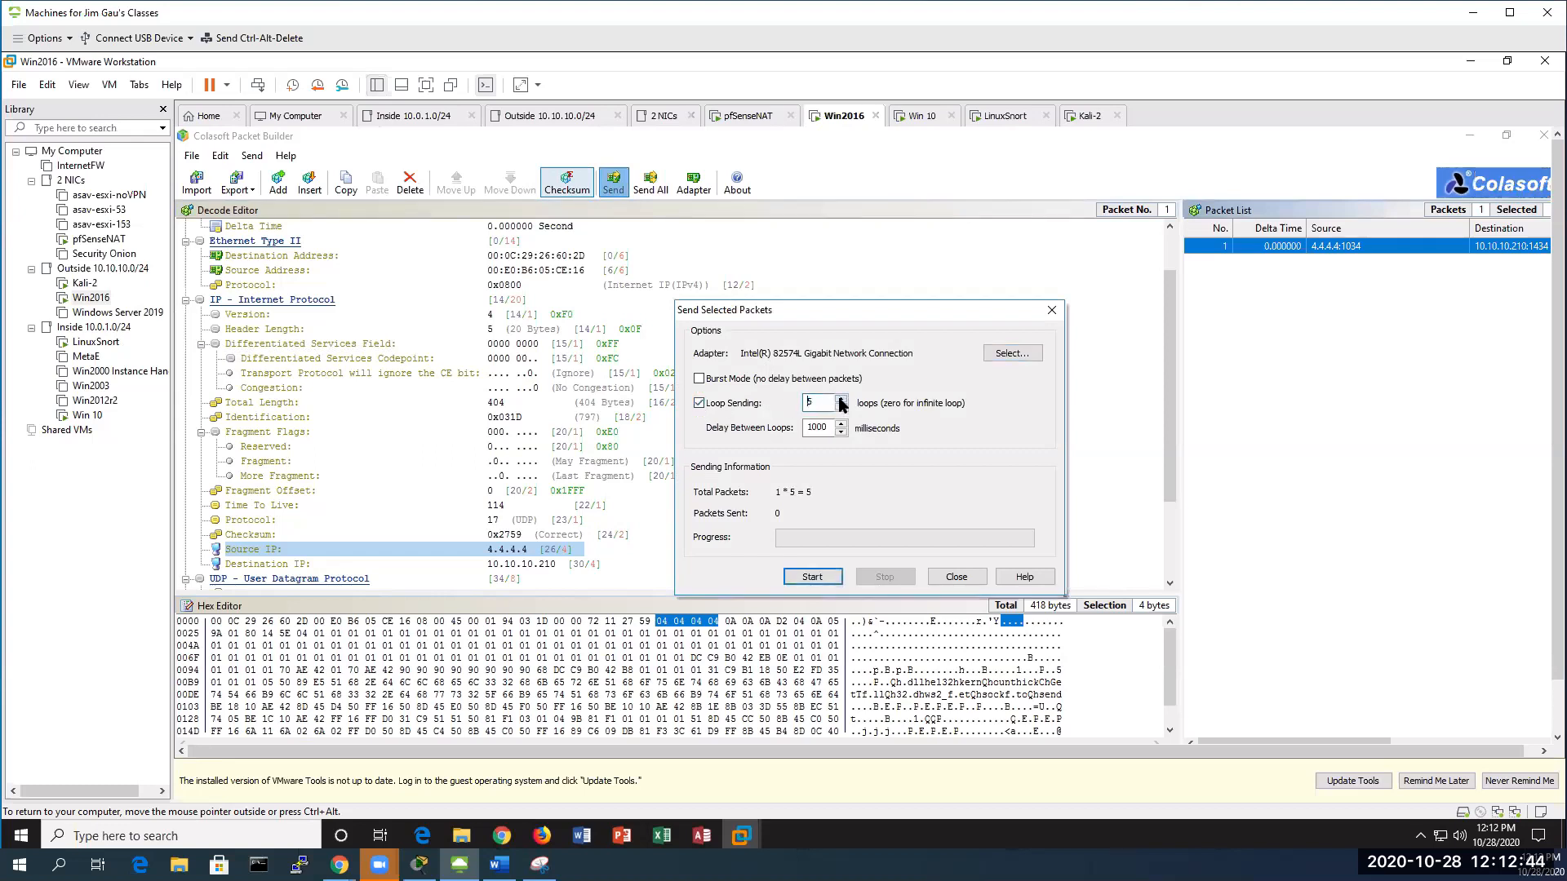
click(812, 577)
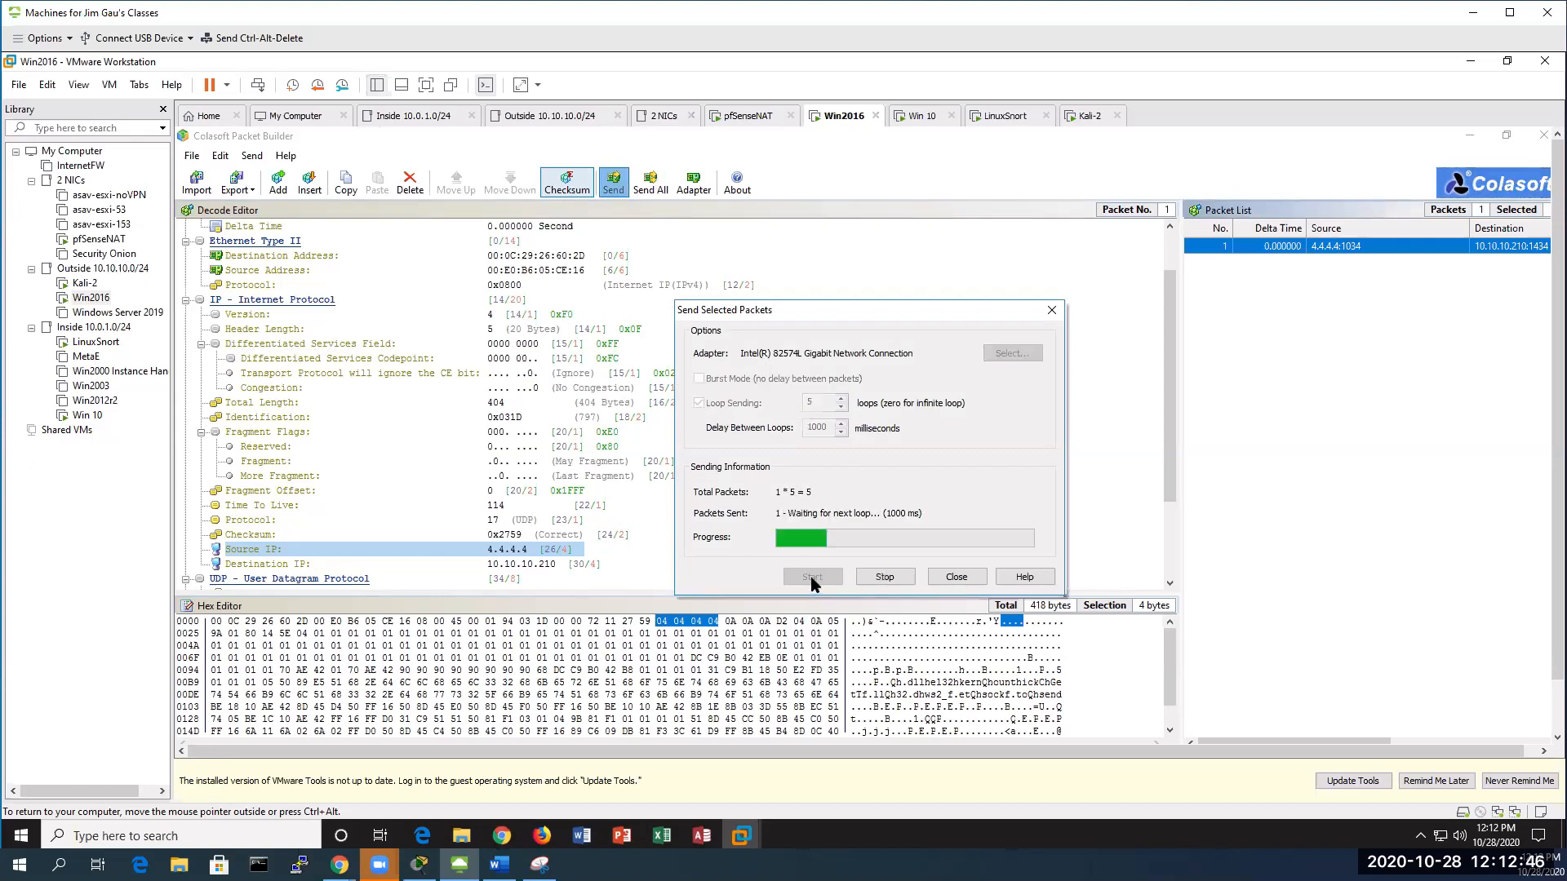
click(84, 420)
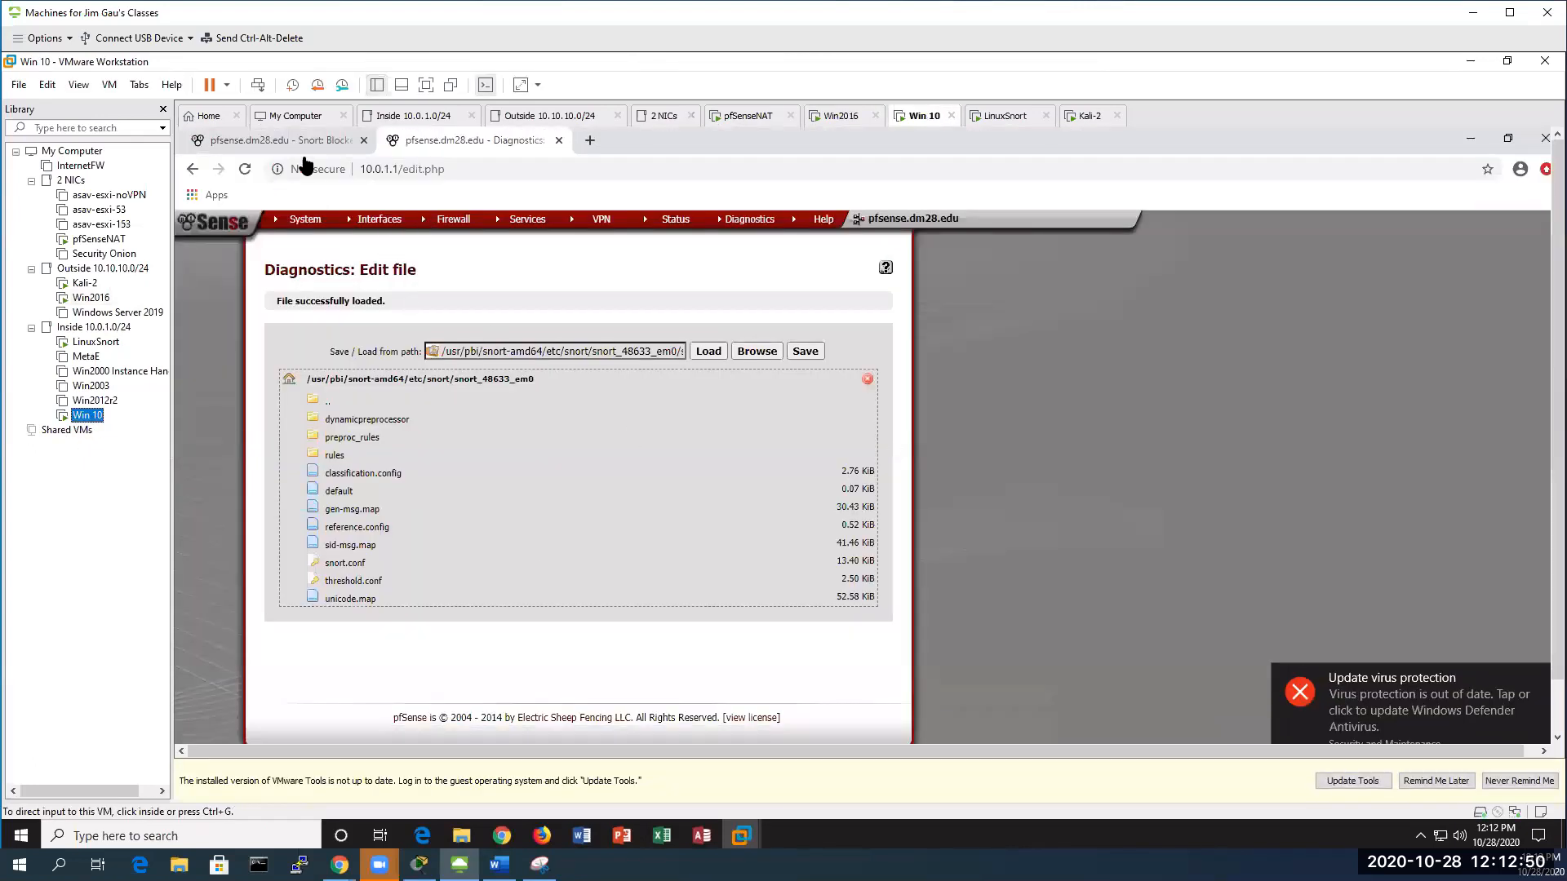
In pfSense Snort, check Alerts and Blocked Hosts to confirm 4.4.4.4 is blocked for MS-SQL Slammer
click(306, 142)
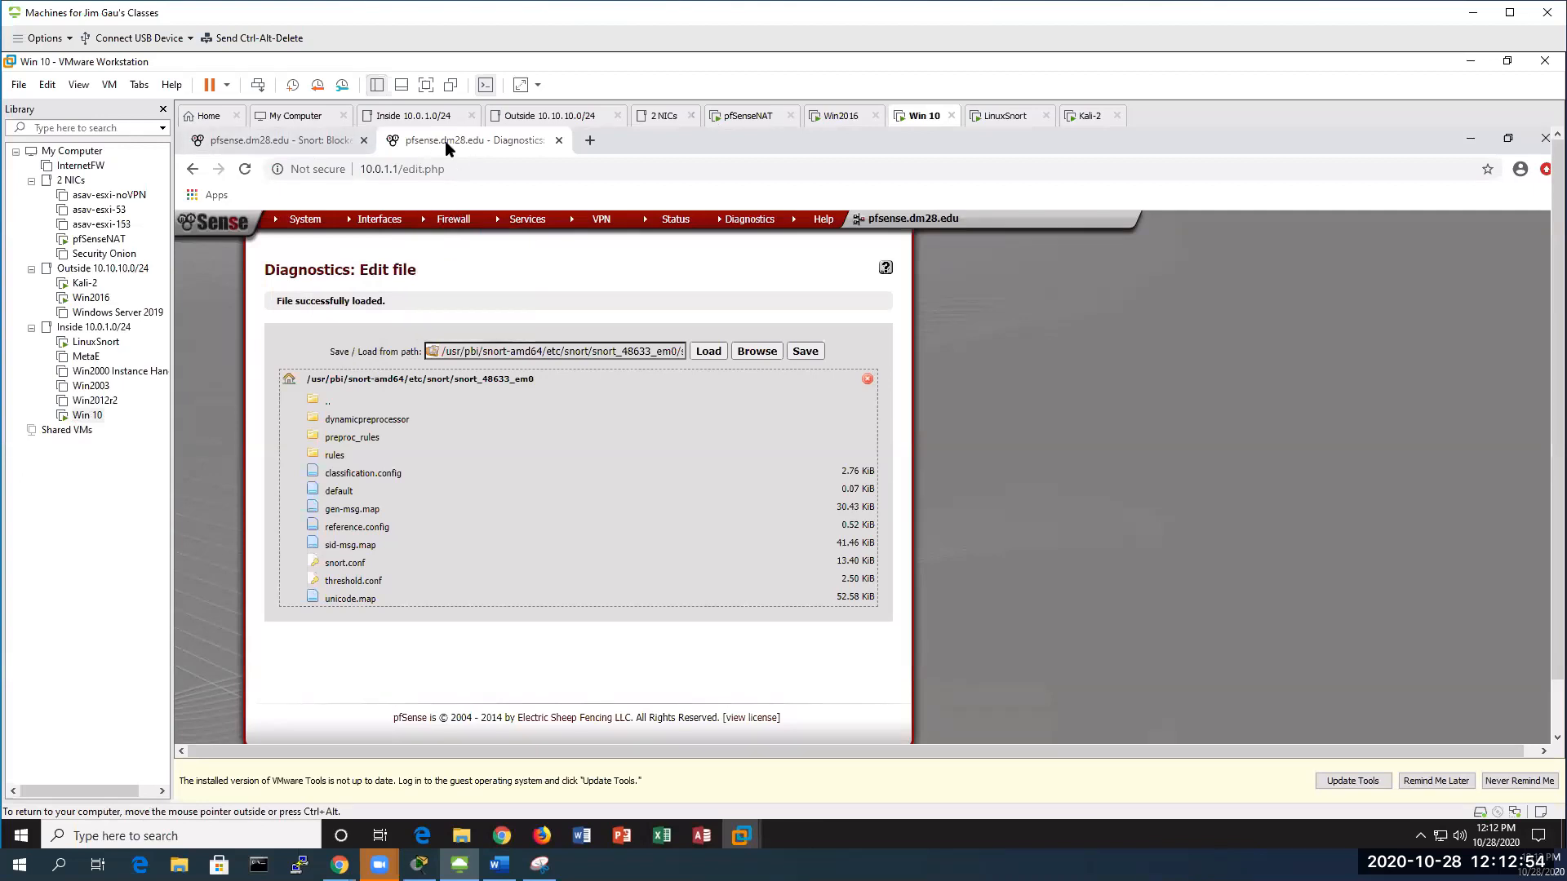
click(307, 142)
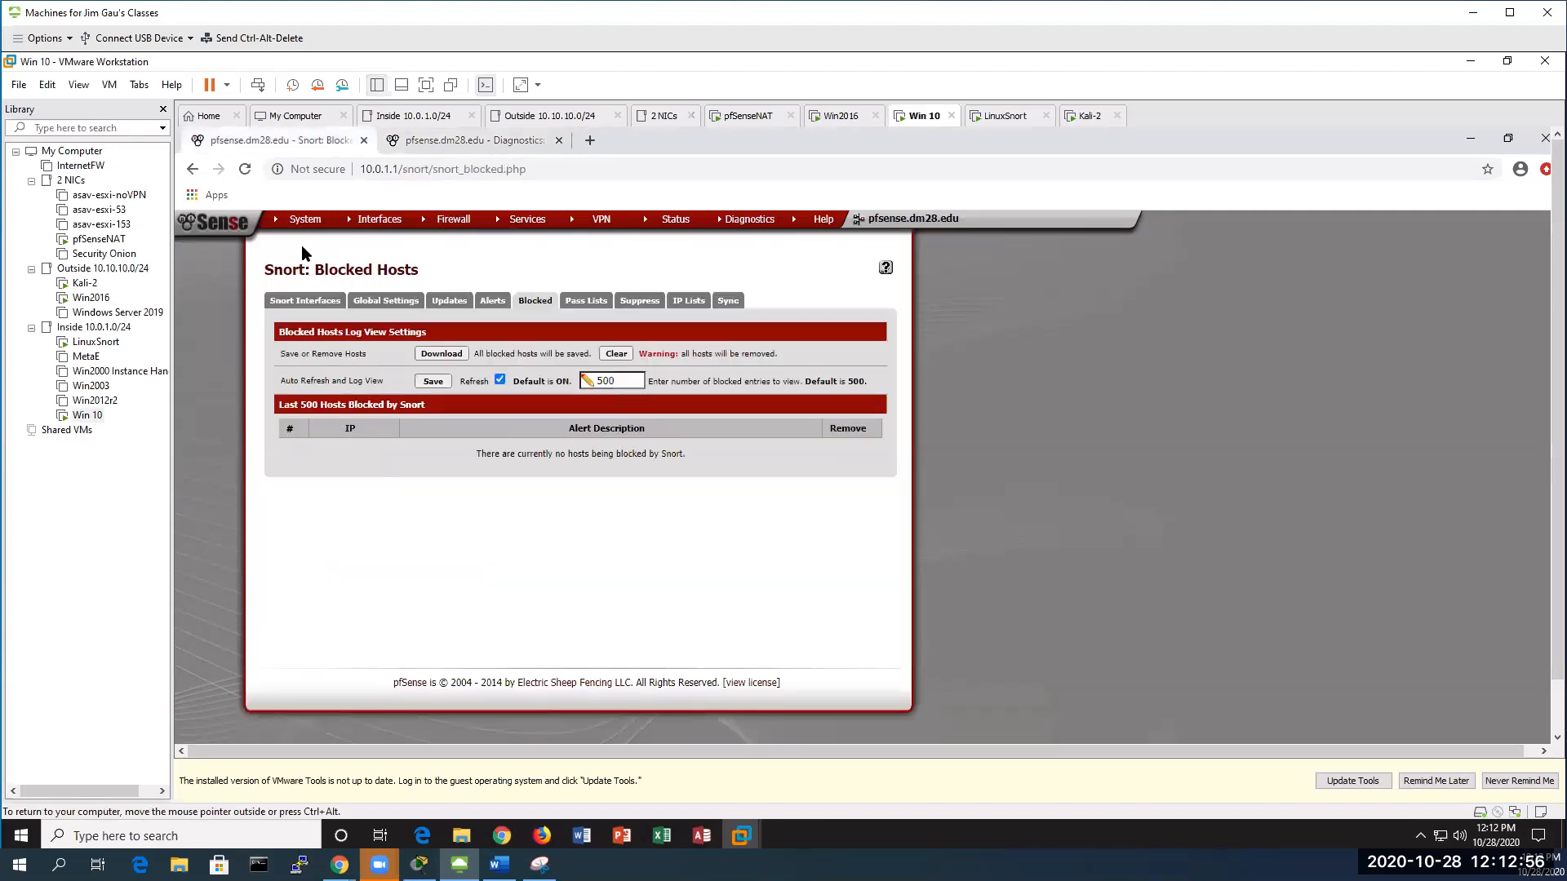
click(492, 301)
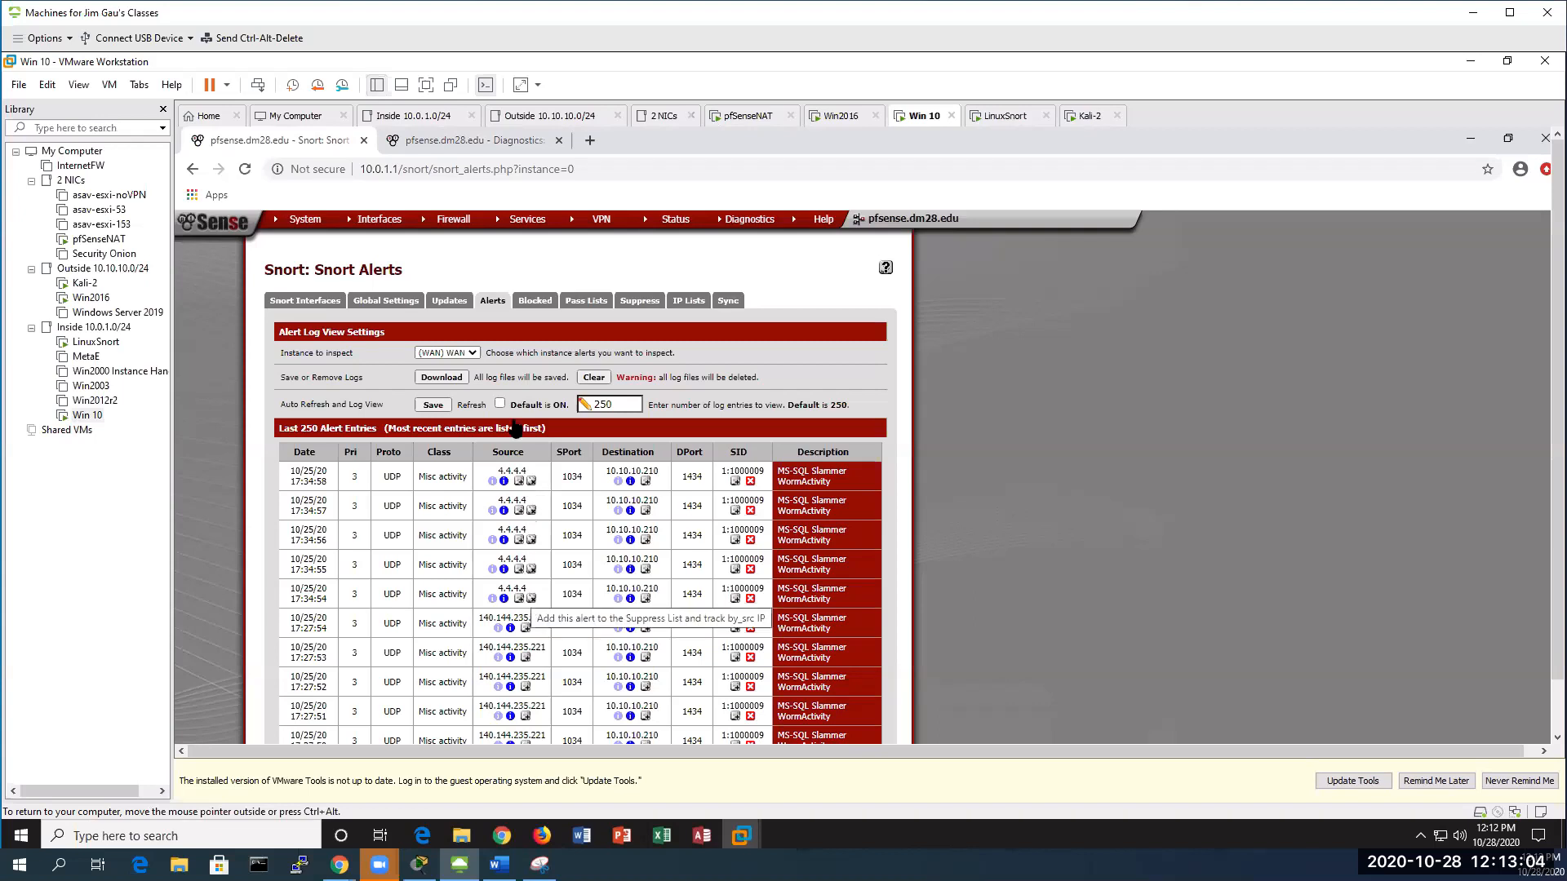
click(535, 301)
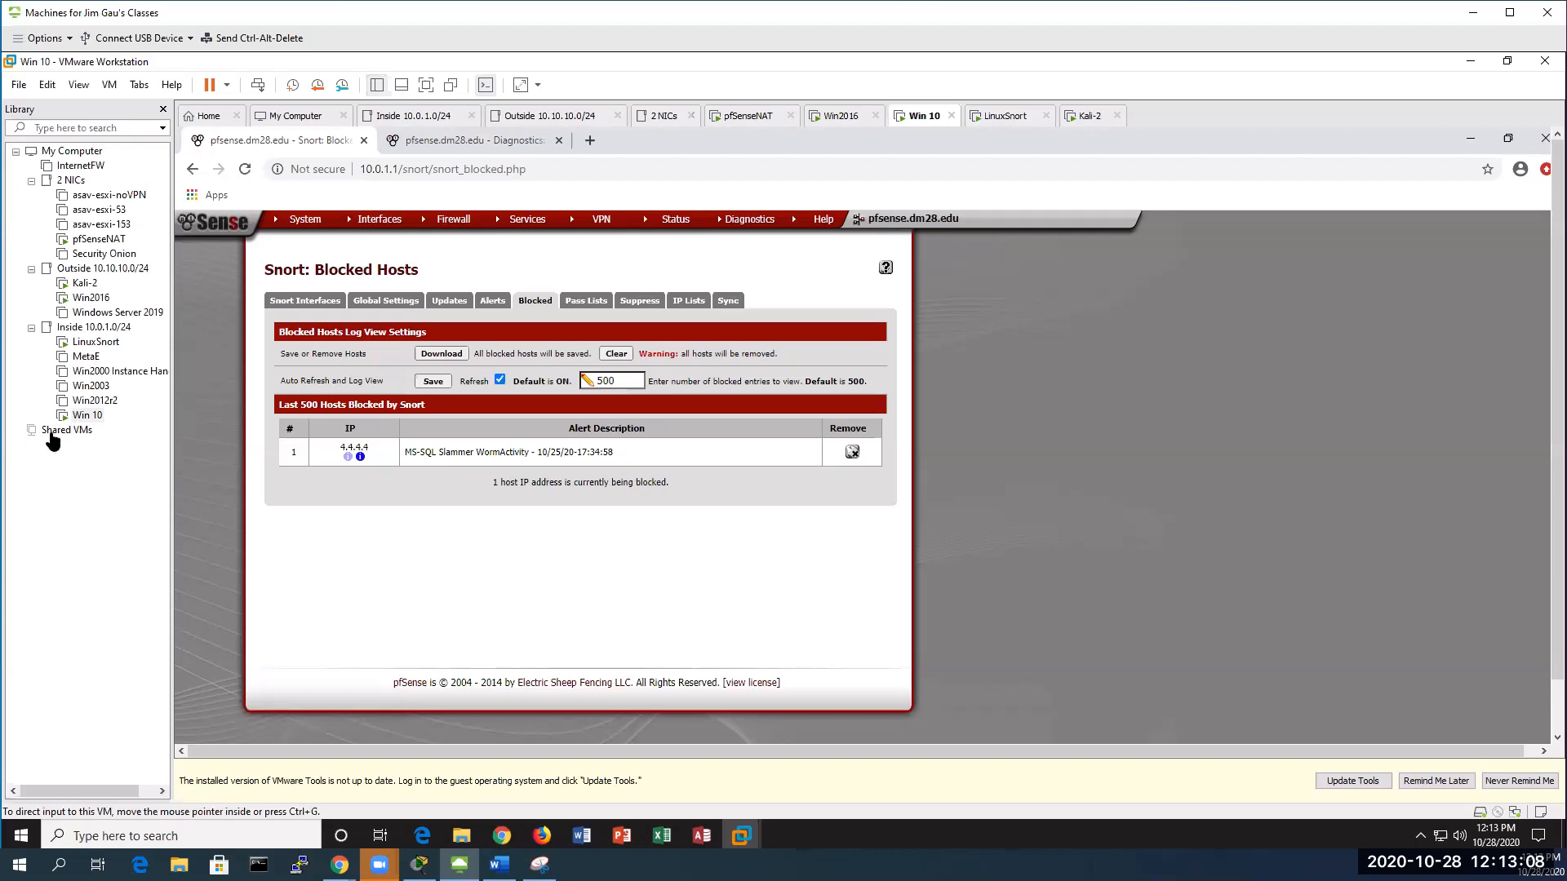
click(92, 428)
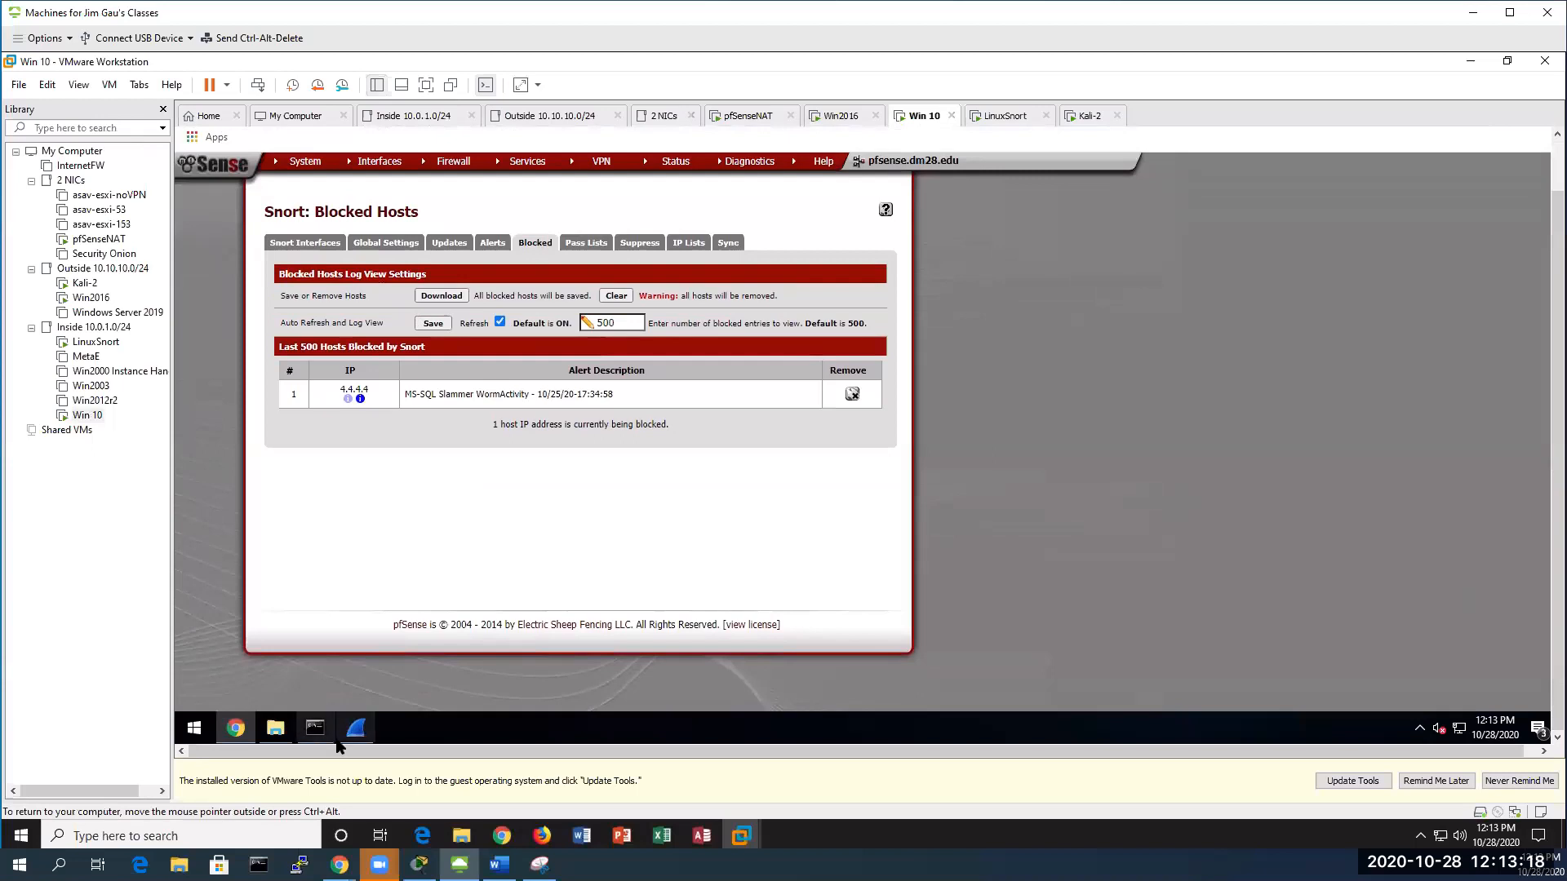
Close the earlier Wireshark snort log capture
click(355, 728)
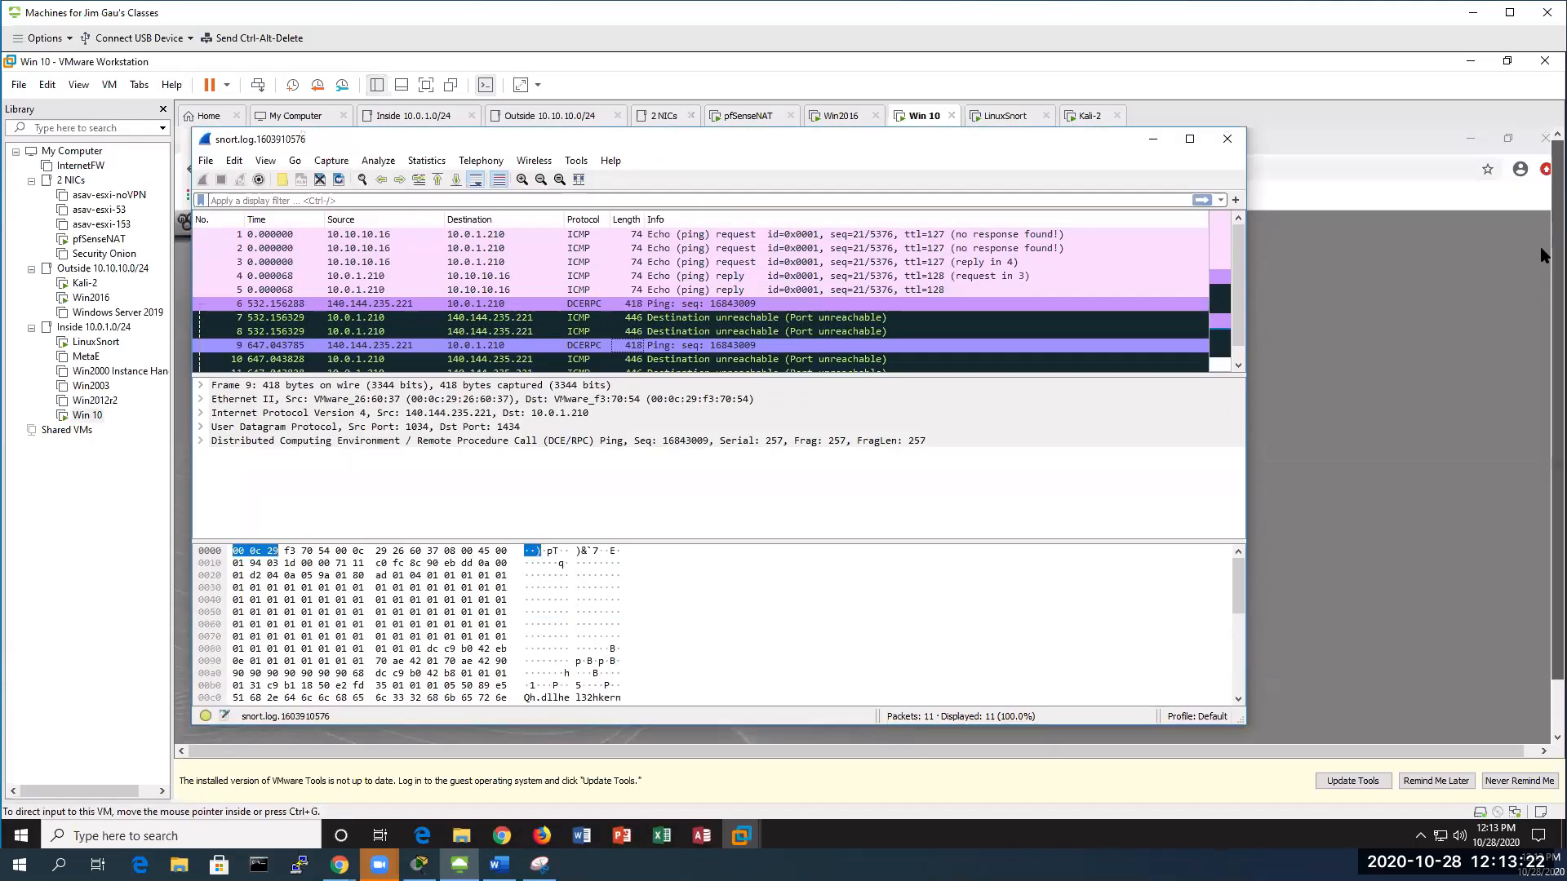
click(1226, 139)
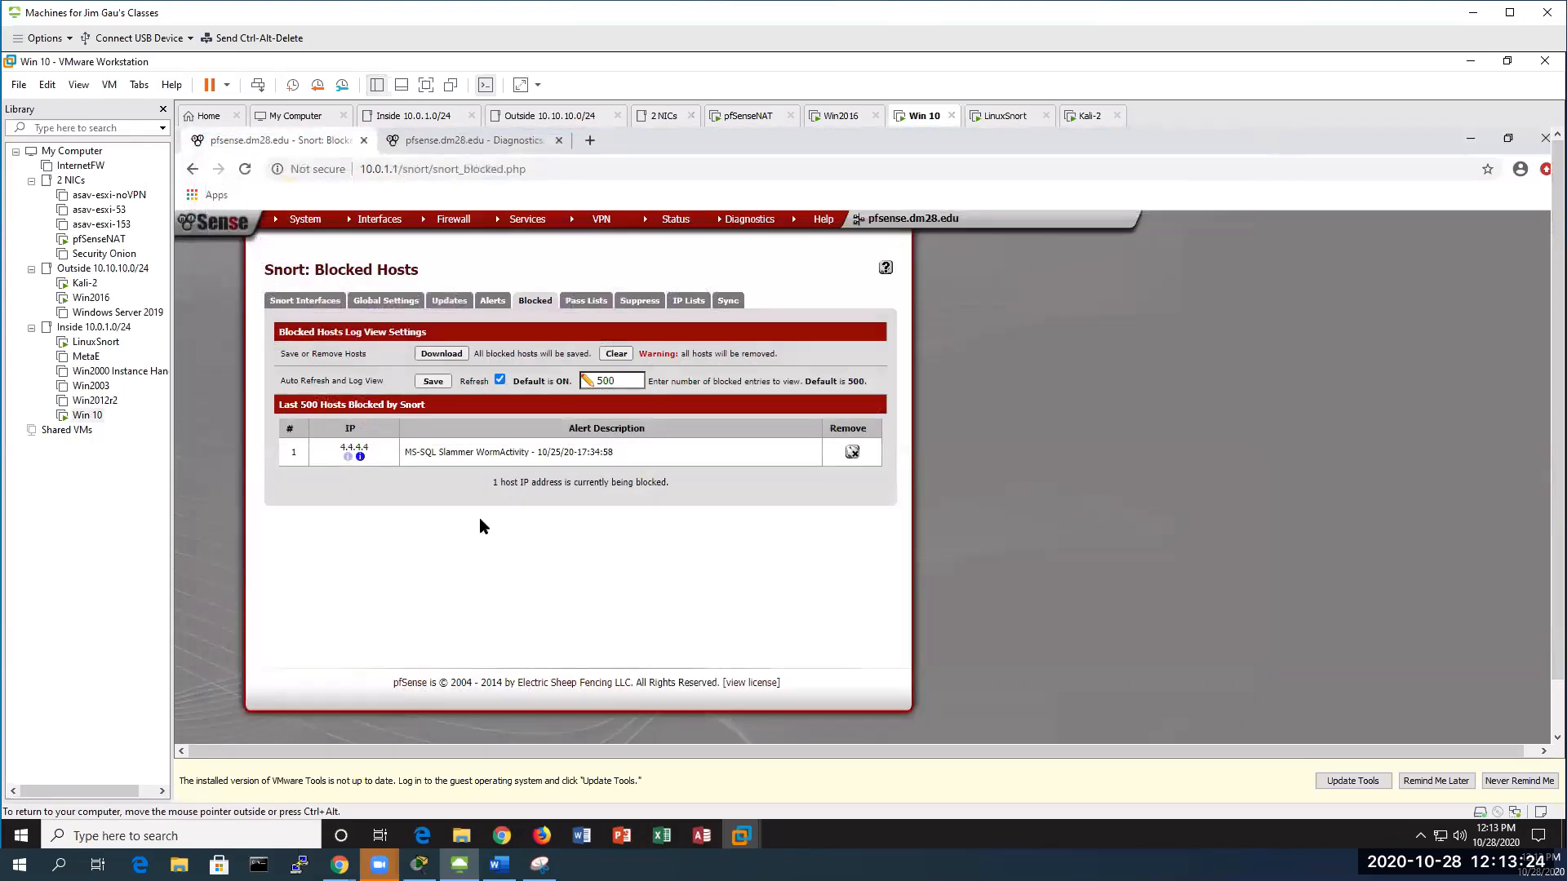
click(461, 836)
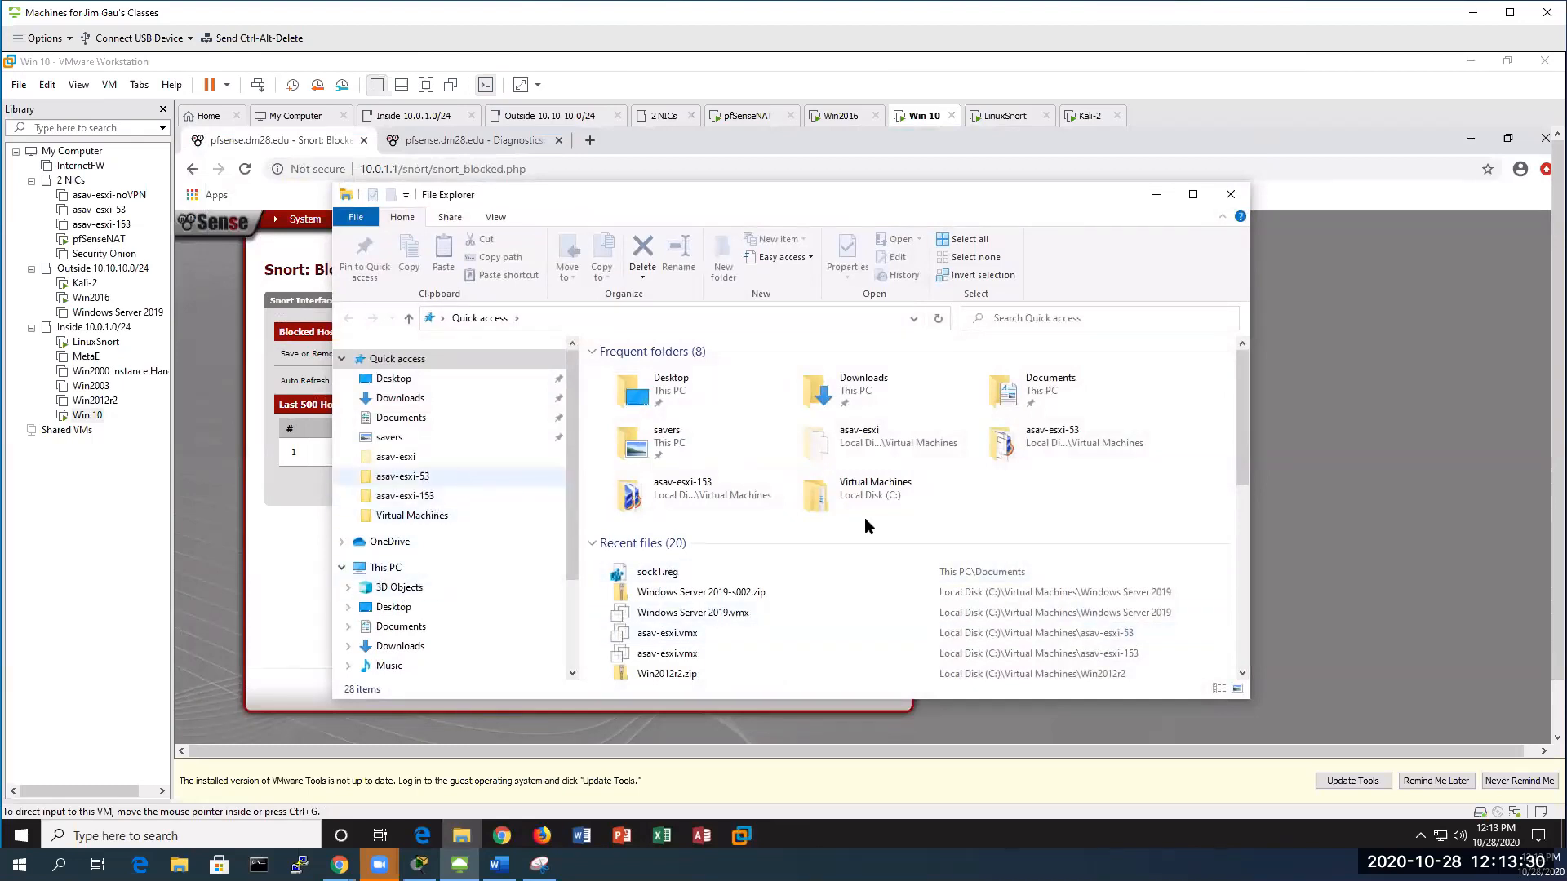
Open snort.log.1603910576 from C:\Snort\log in Wireshark
click(1156, 195)
drag(1555, 548, 1531, 635)
click(276, 727)
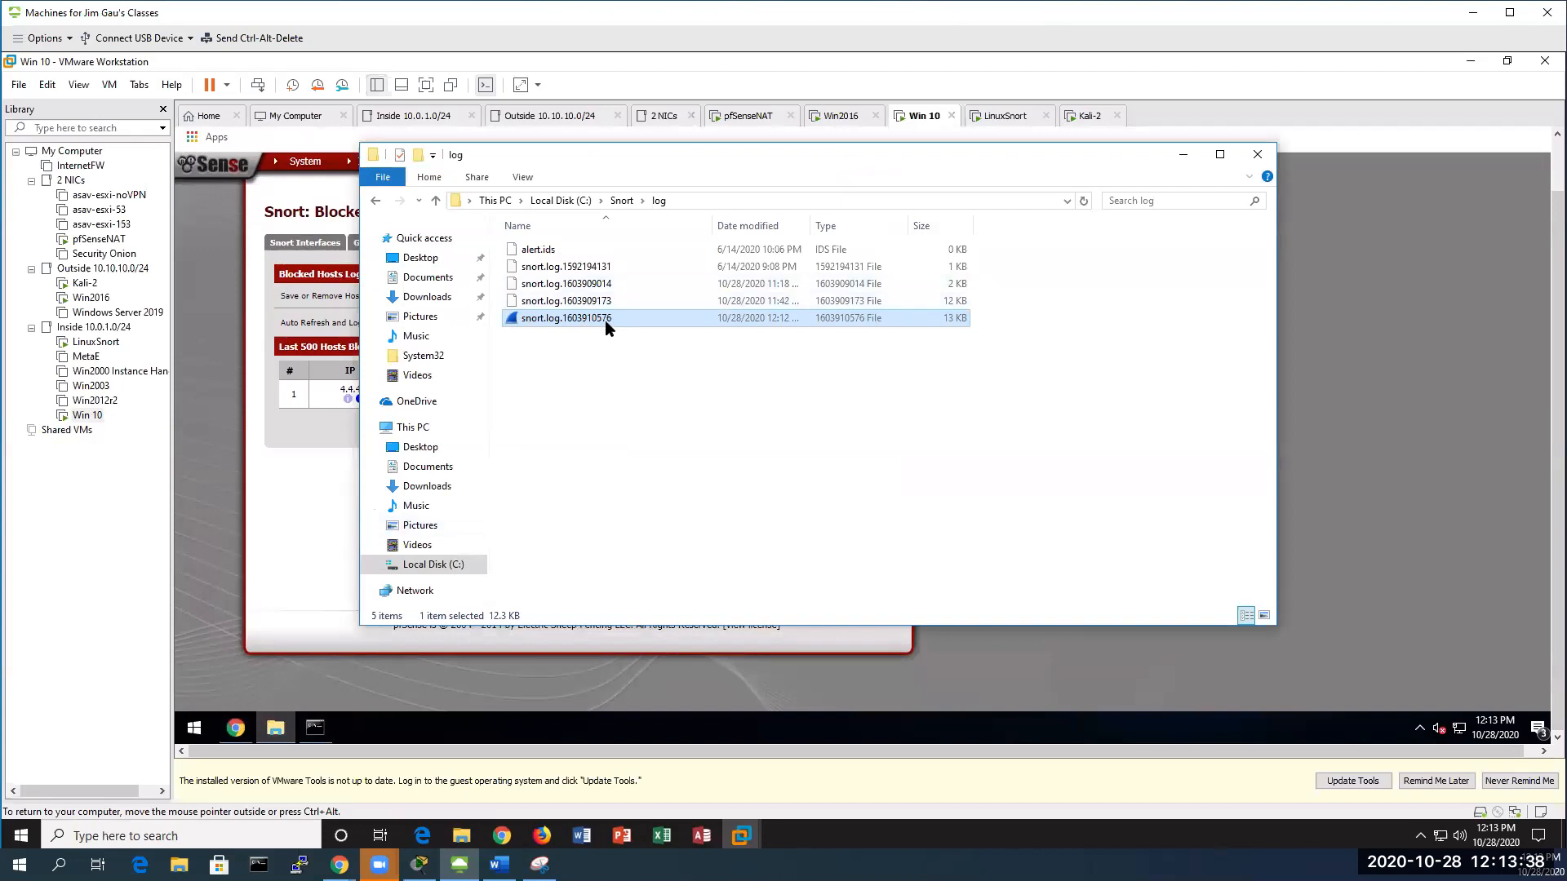
double_click(619, 318)
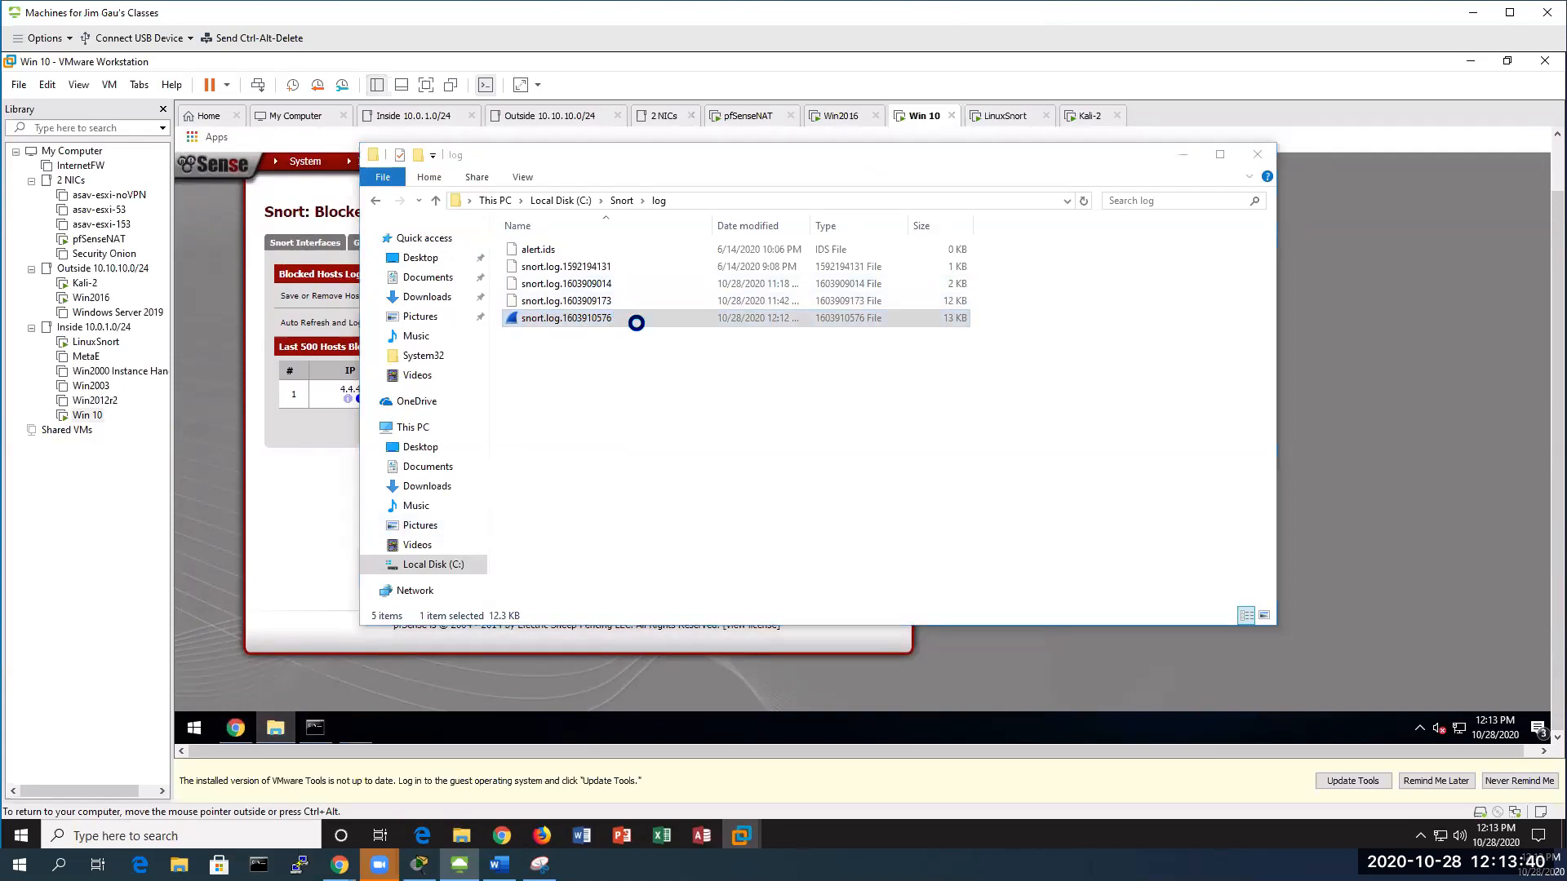
Enlarge the packet list and inspect Slammer packets 27–30 from 8.8.8.8 and 4.4.4.4
drag(752, 318, 738, 464)
scroll(671, 382, down, 4)
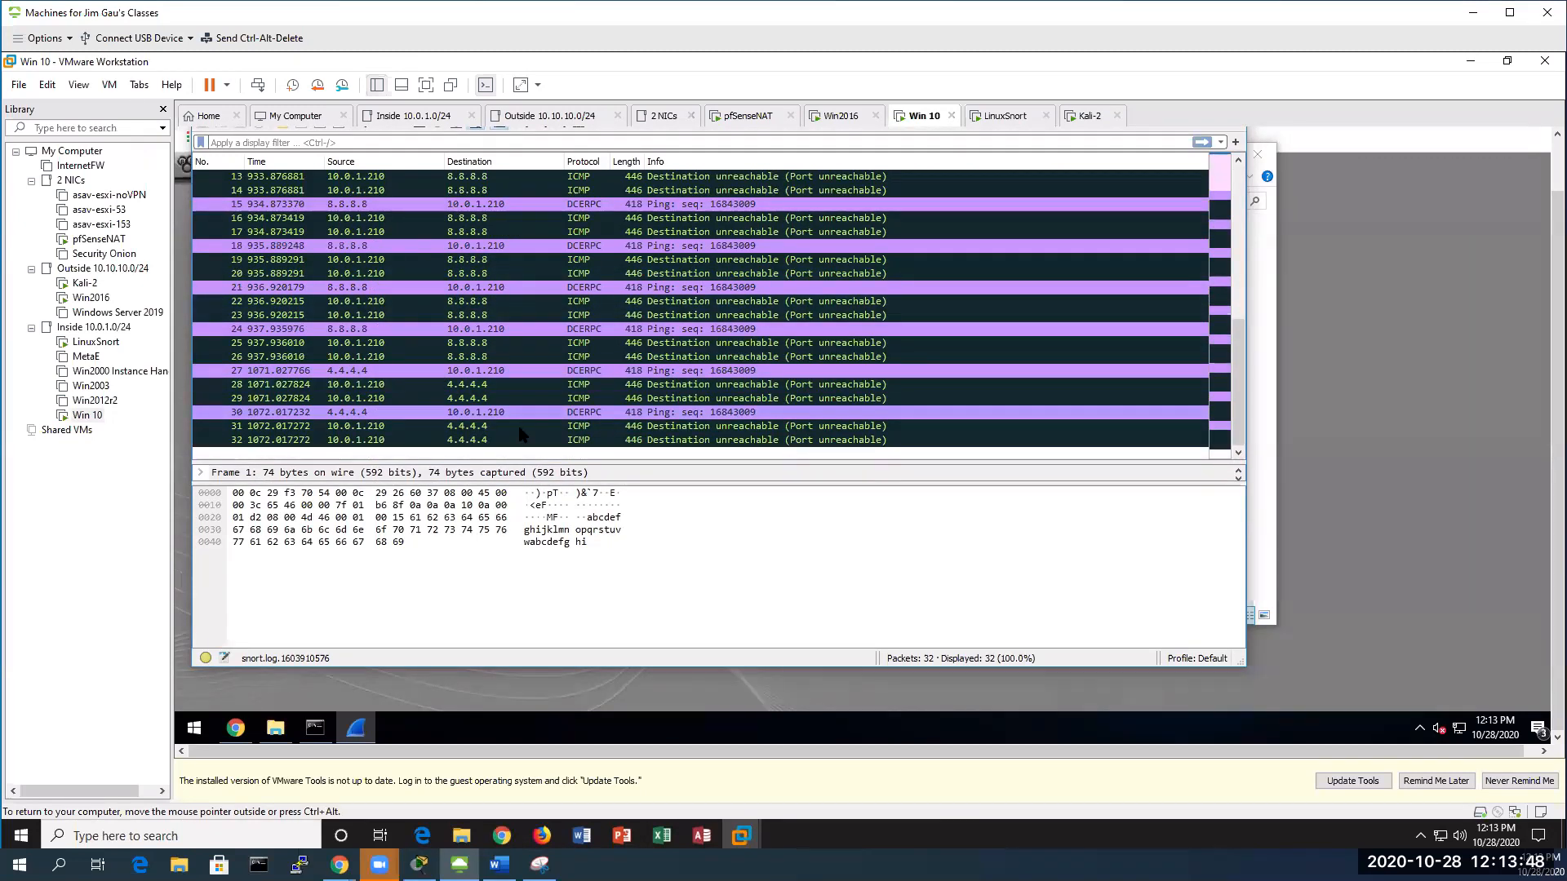
click(567, 384)
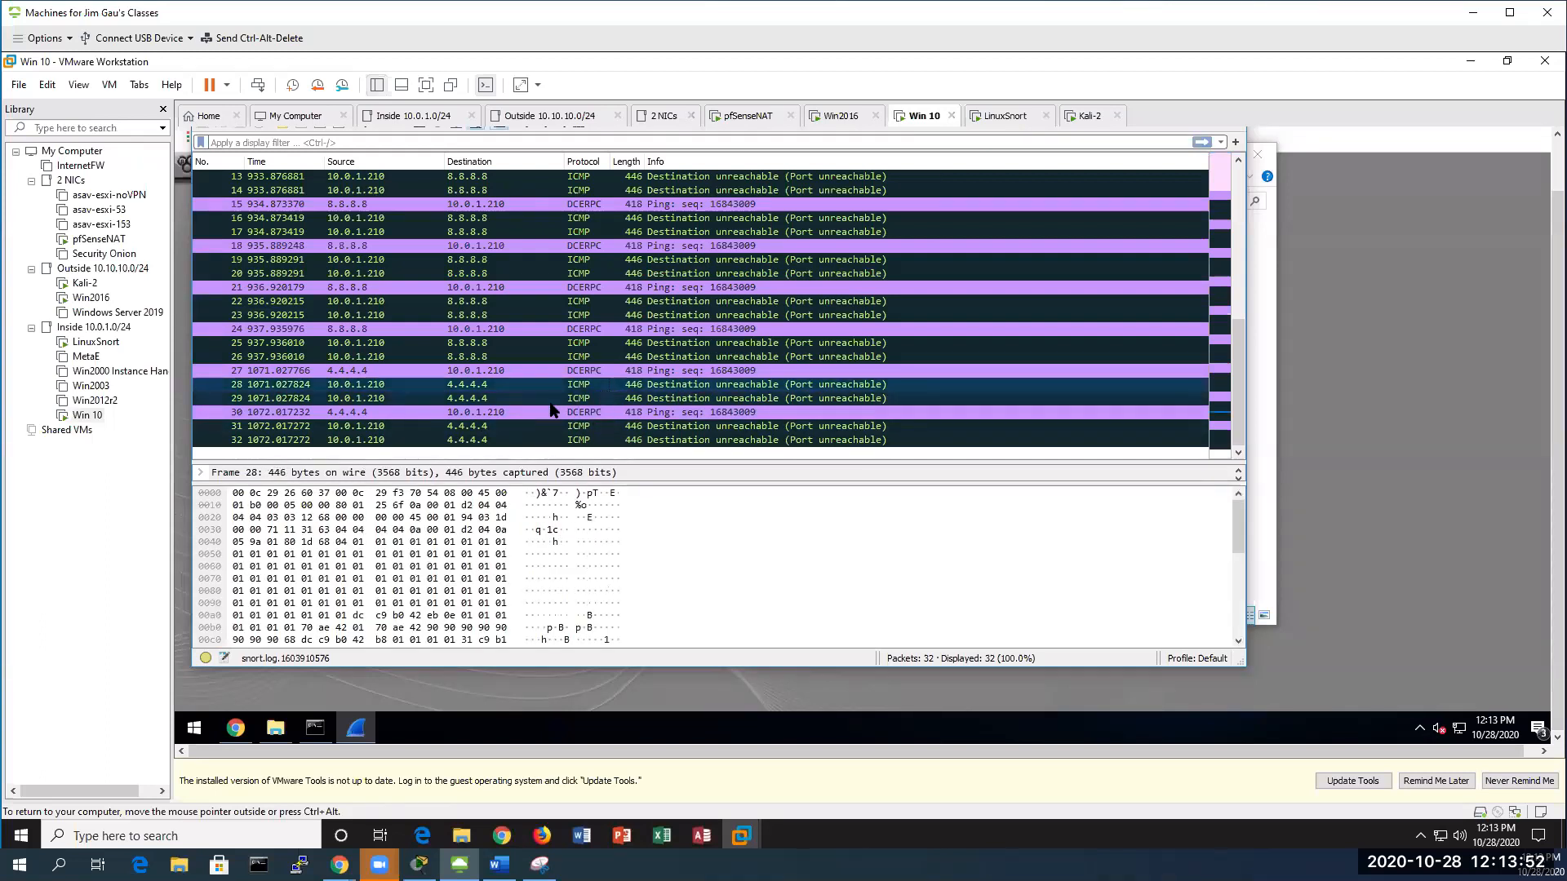
click(555, 398)
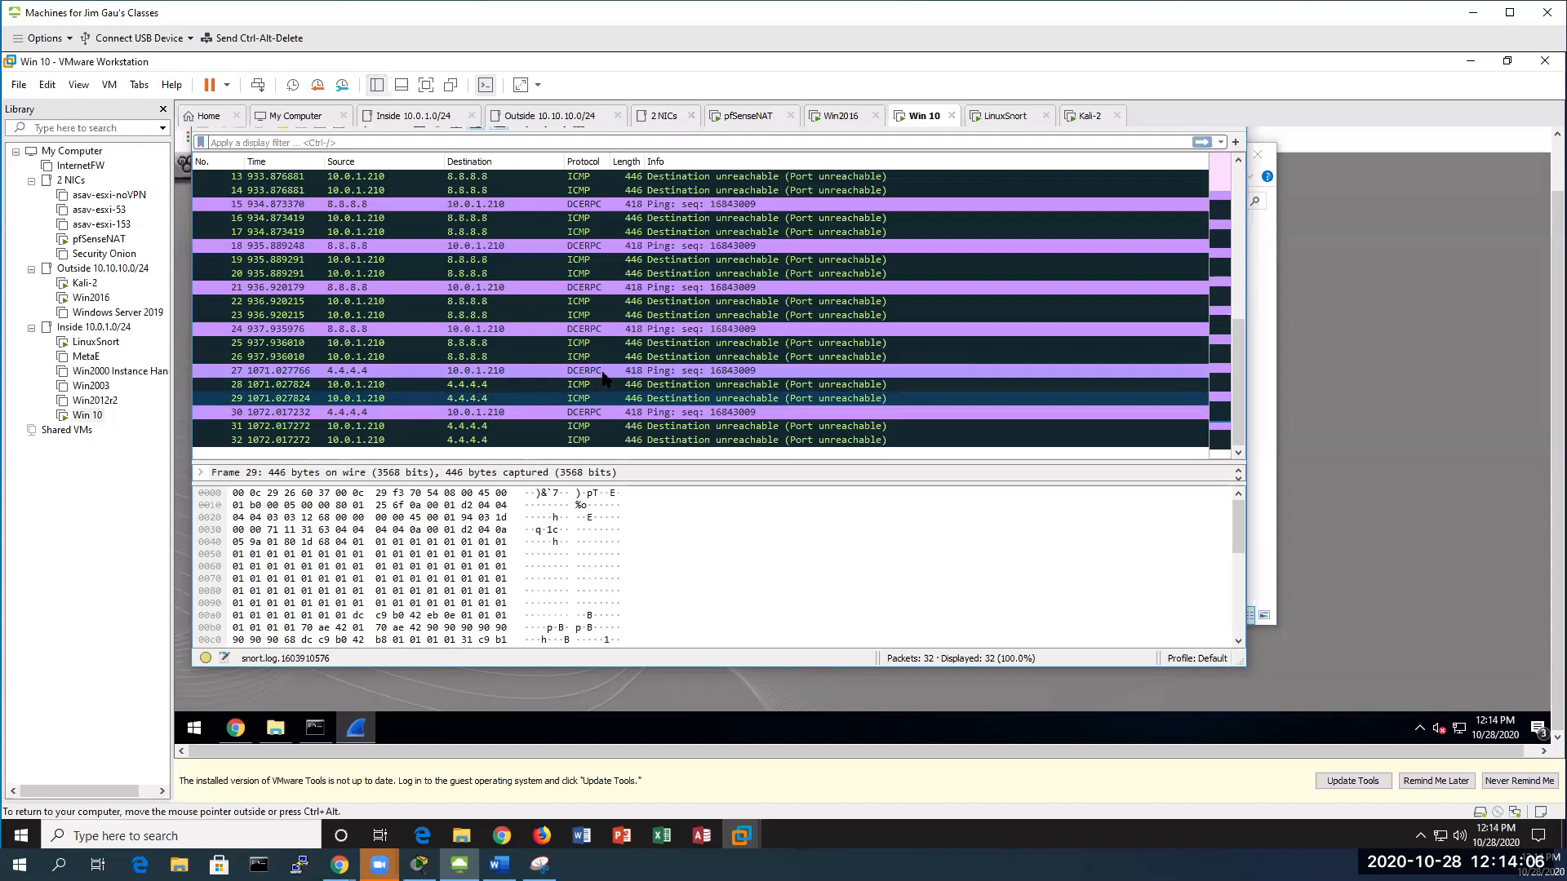
click(532, 372)
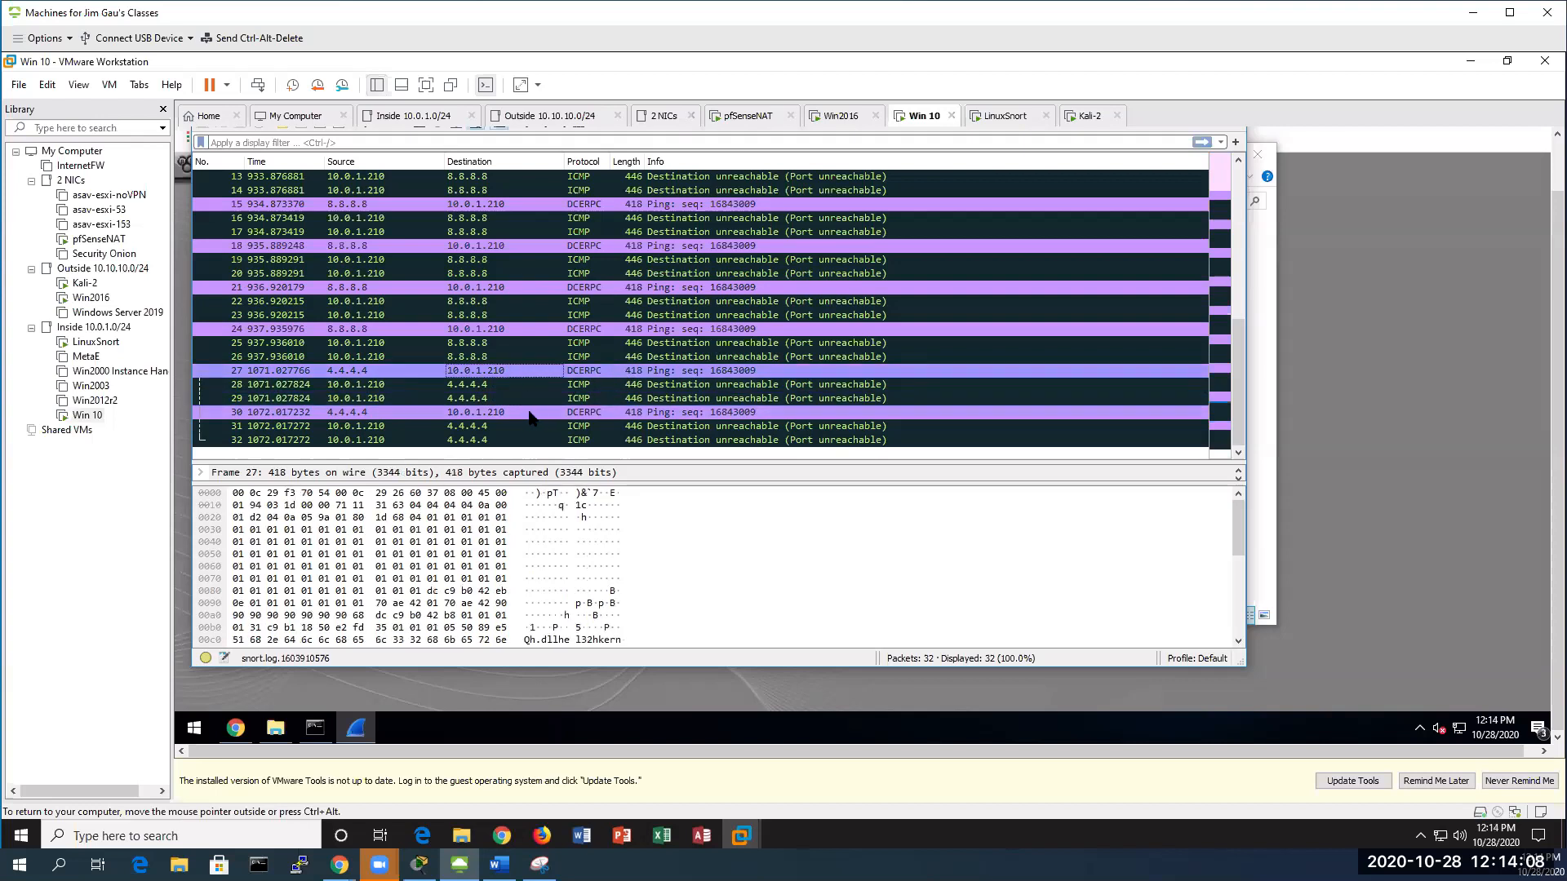
click(531, 415)
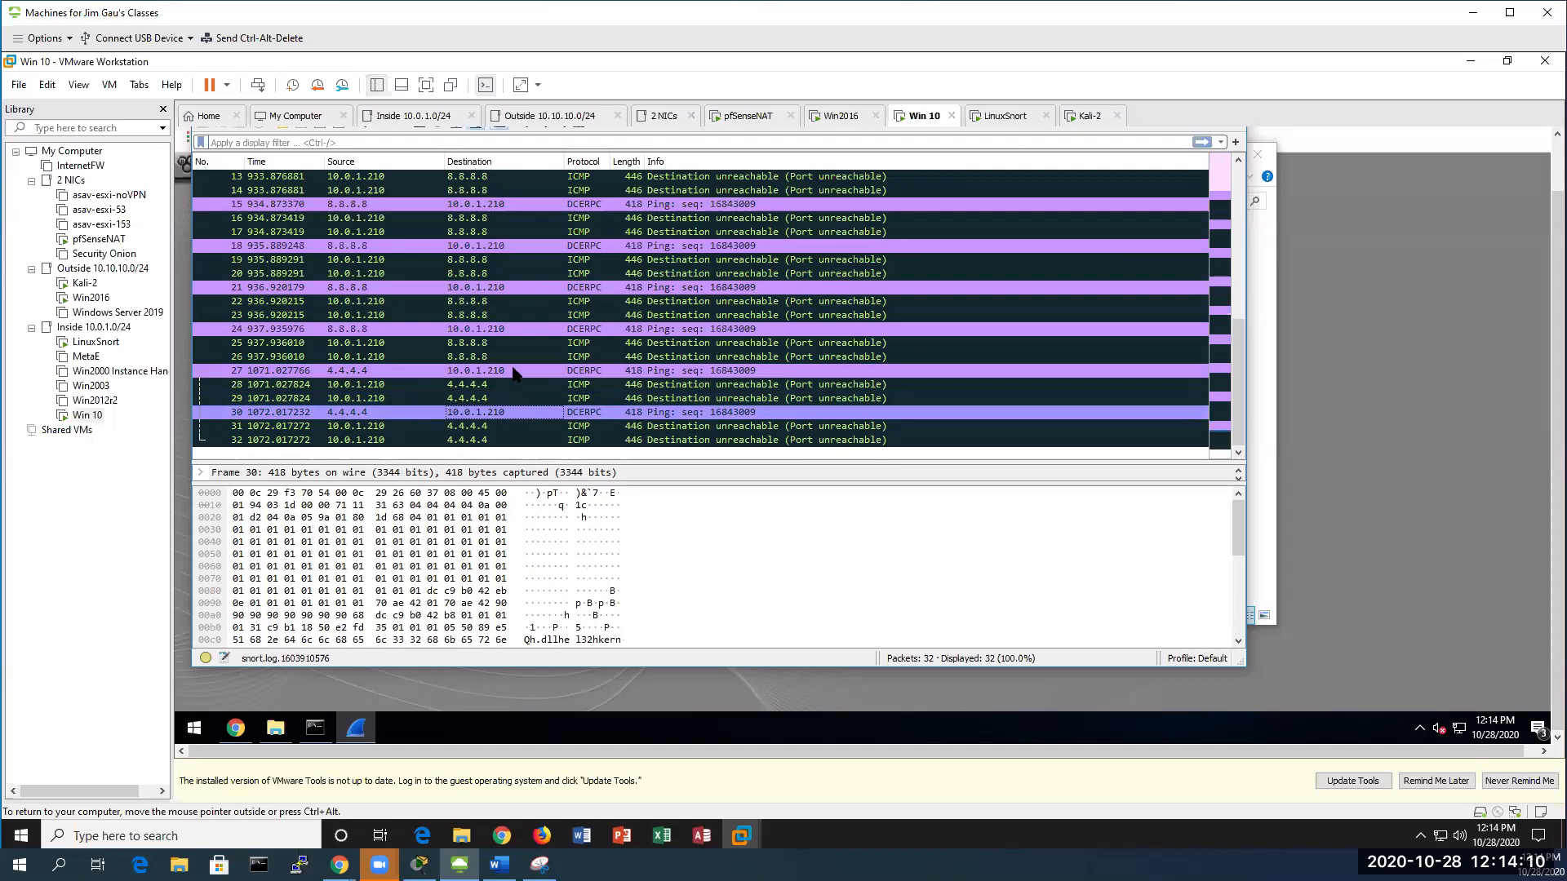
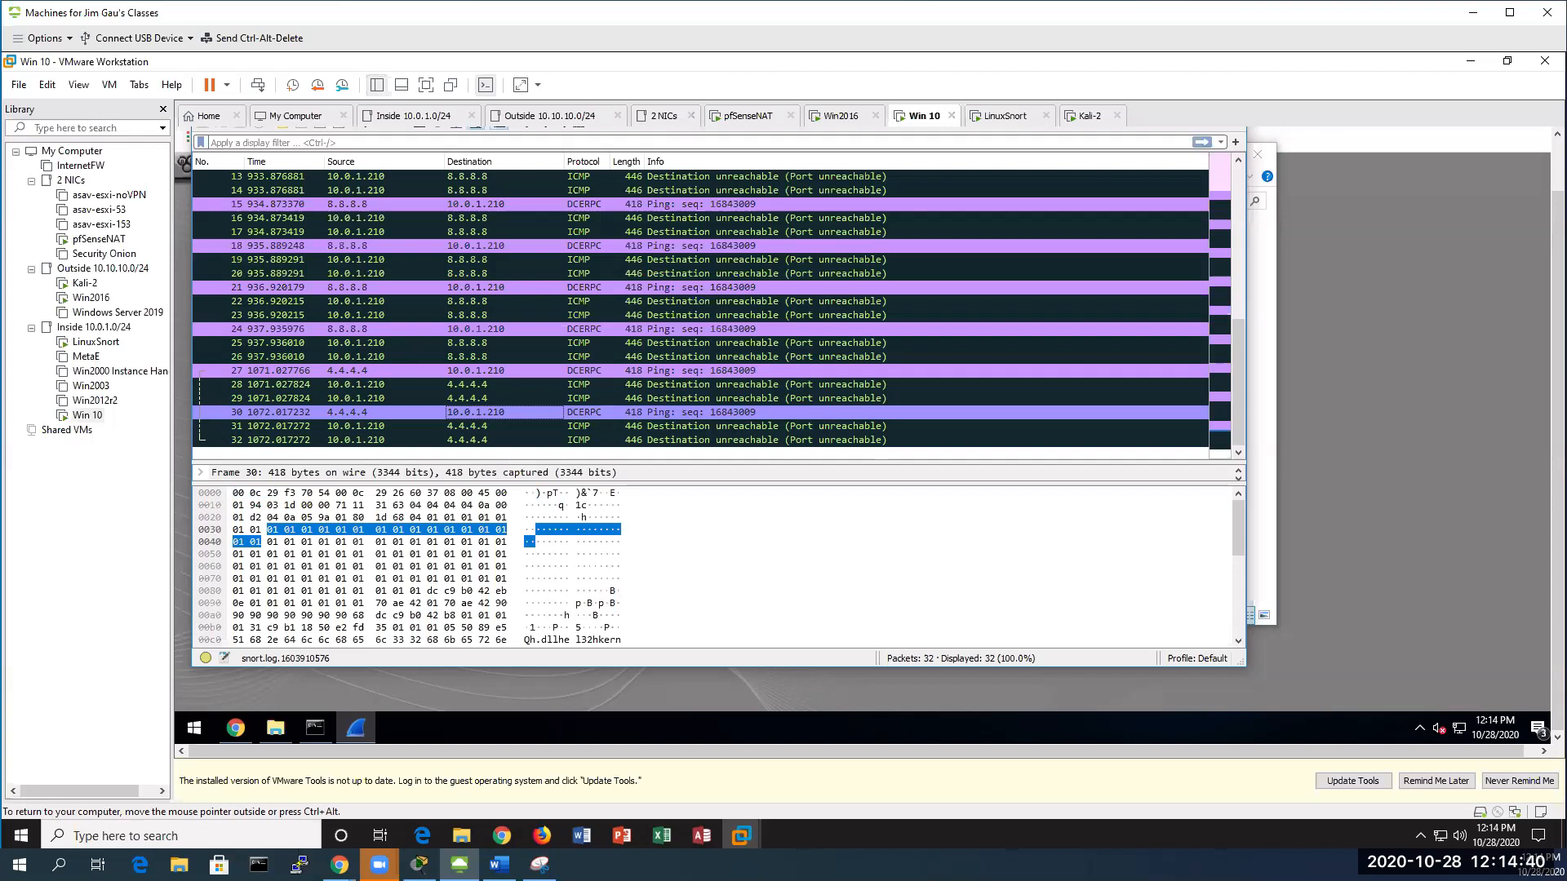
Bring the pfSense ICMP SQL Slammer lab document in Word to the front
key(alt+Tab)
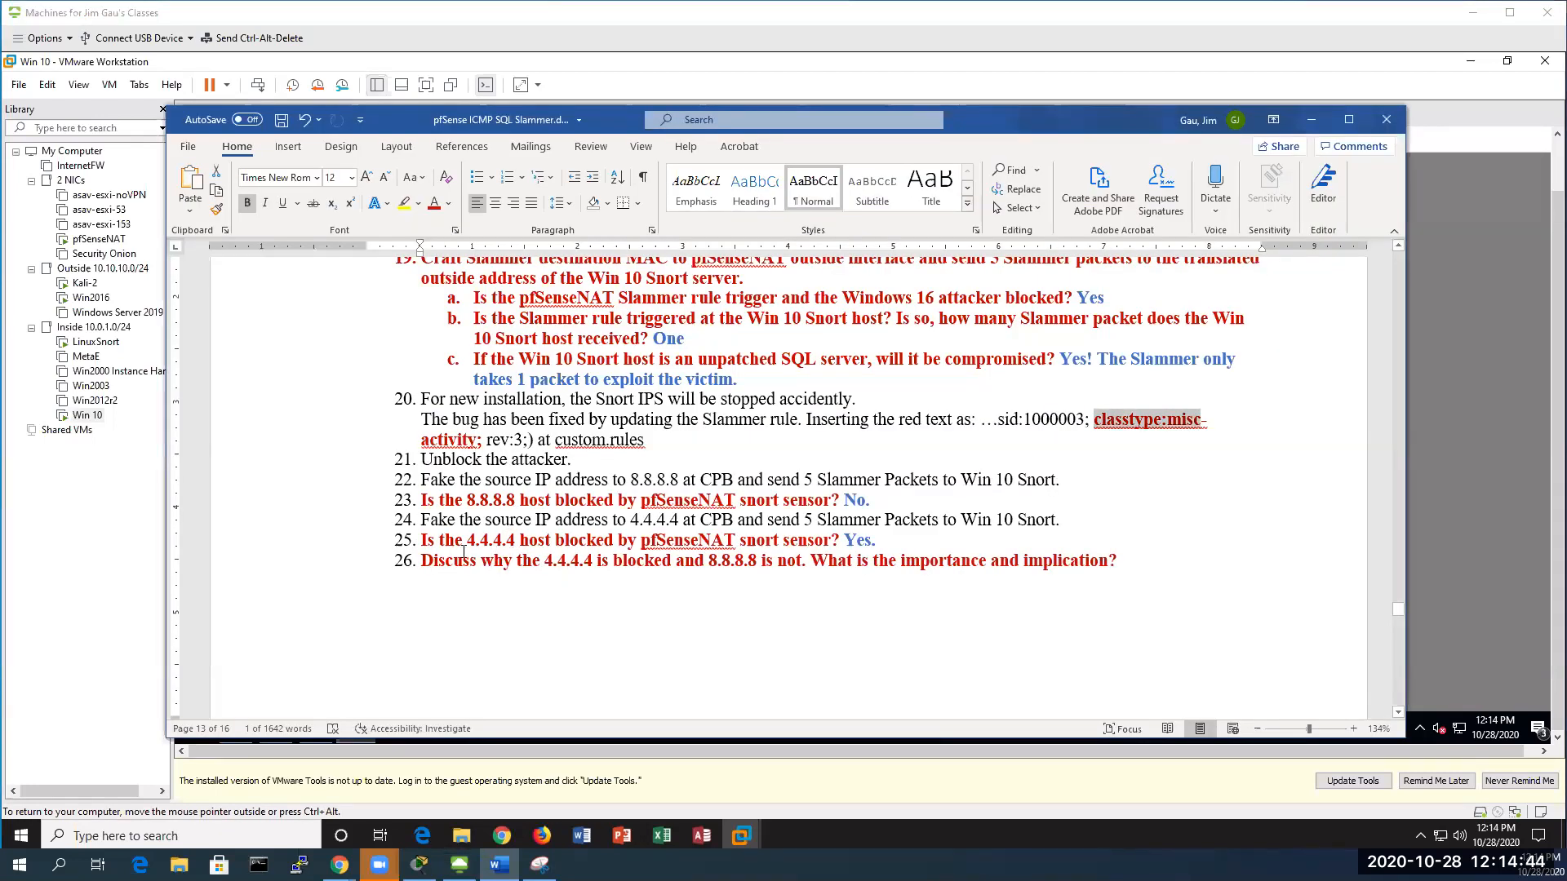
Select the text of question 26 and scroll down through page 14
click(525, 560)
drag(422, 561, 1130, 569)
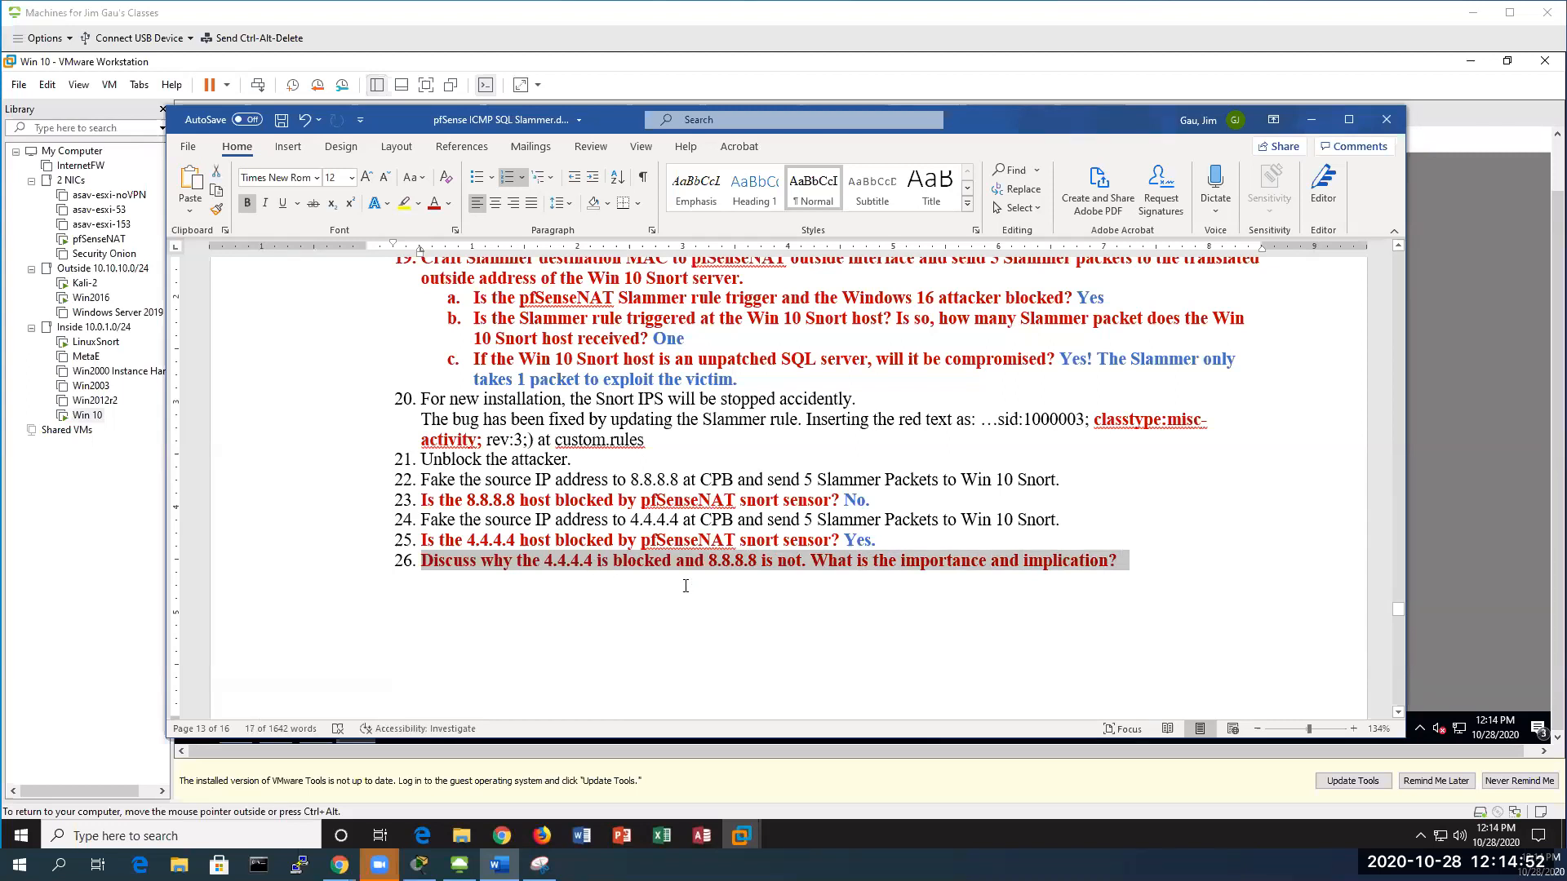
scroll(685, 585, down, 5)
scroll(685, 586, down, 6)
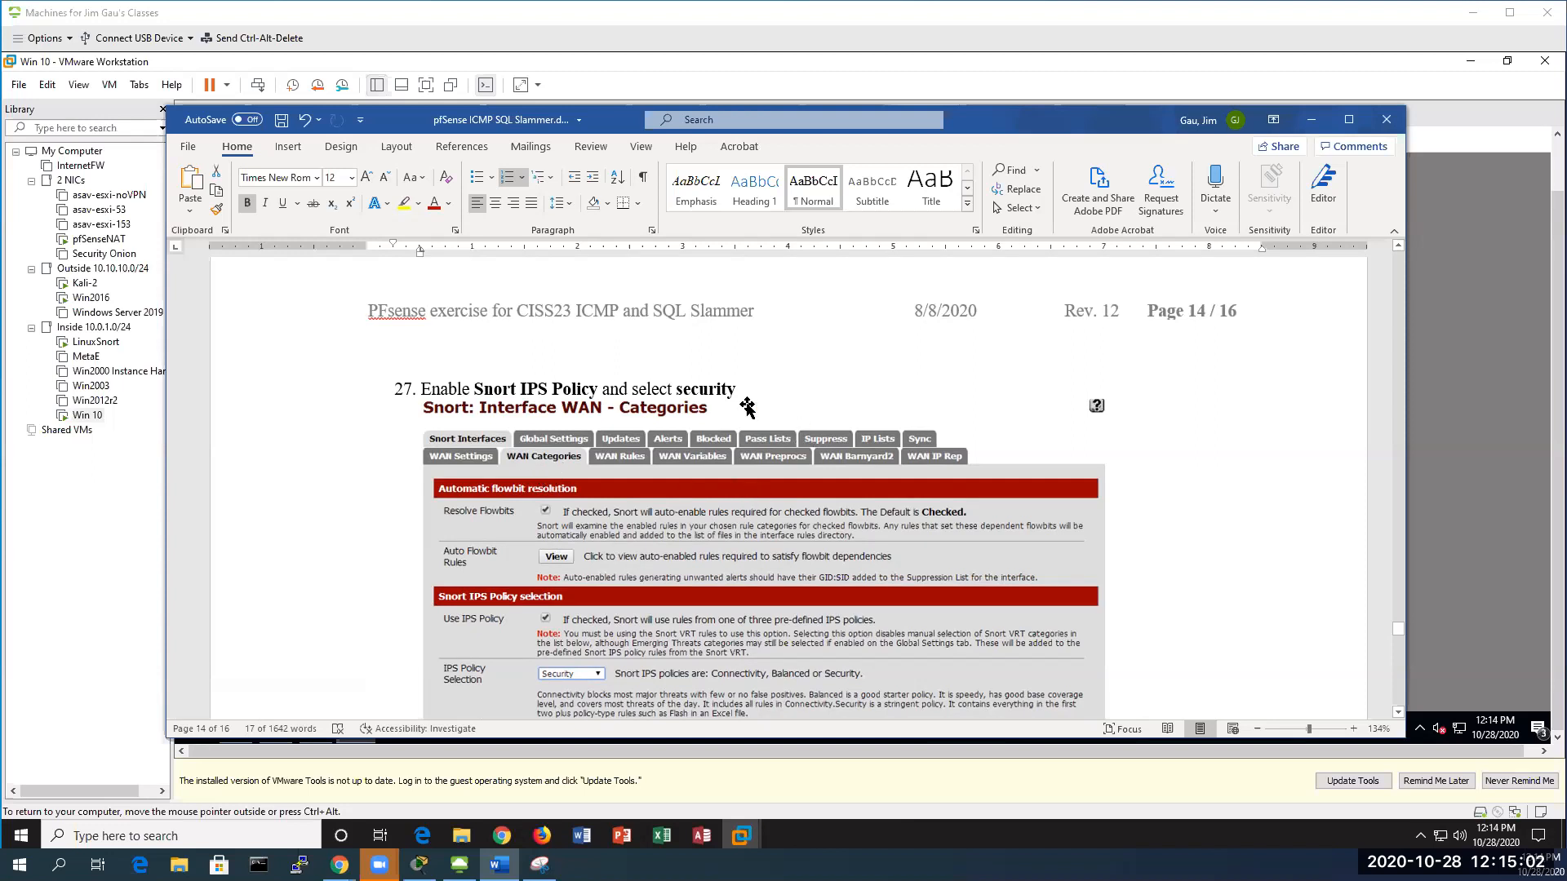
scroll(751, 433, down, 1)
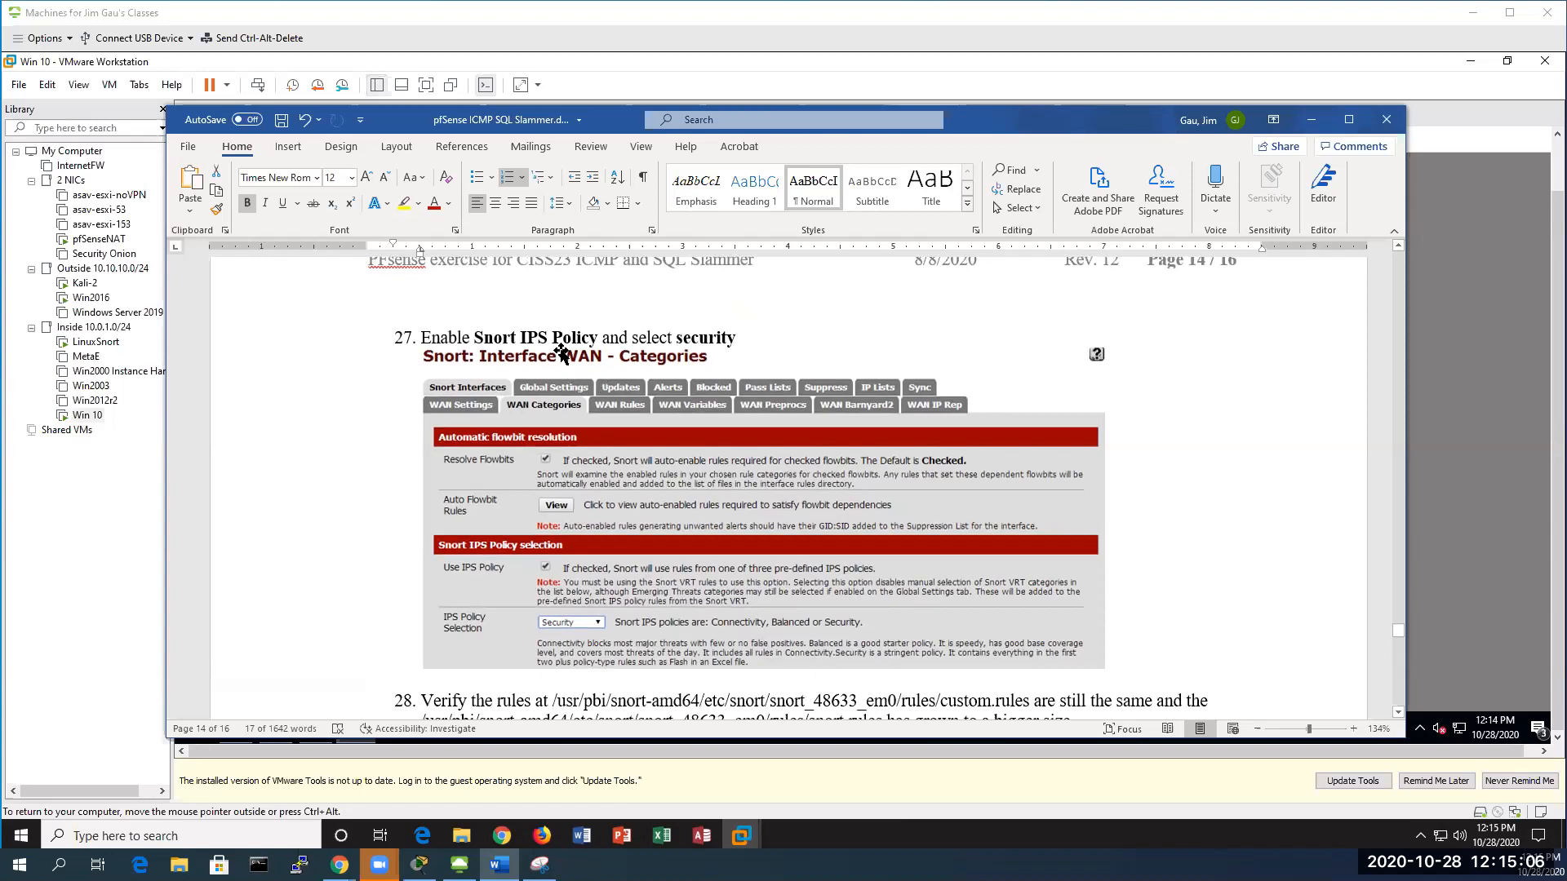
scroll(630, 417, up, 3)
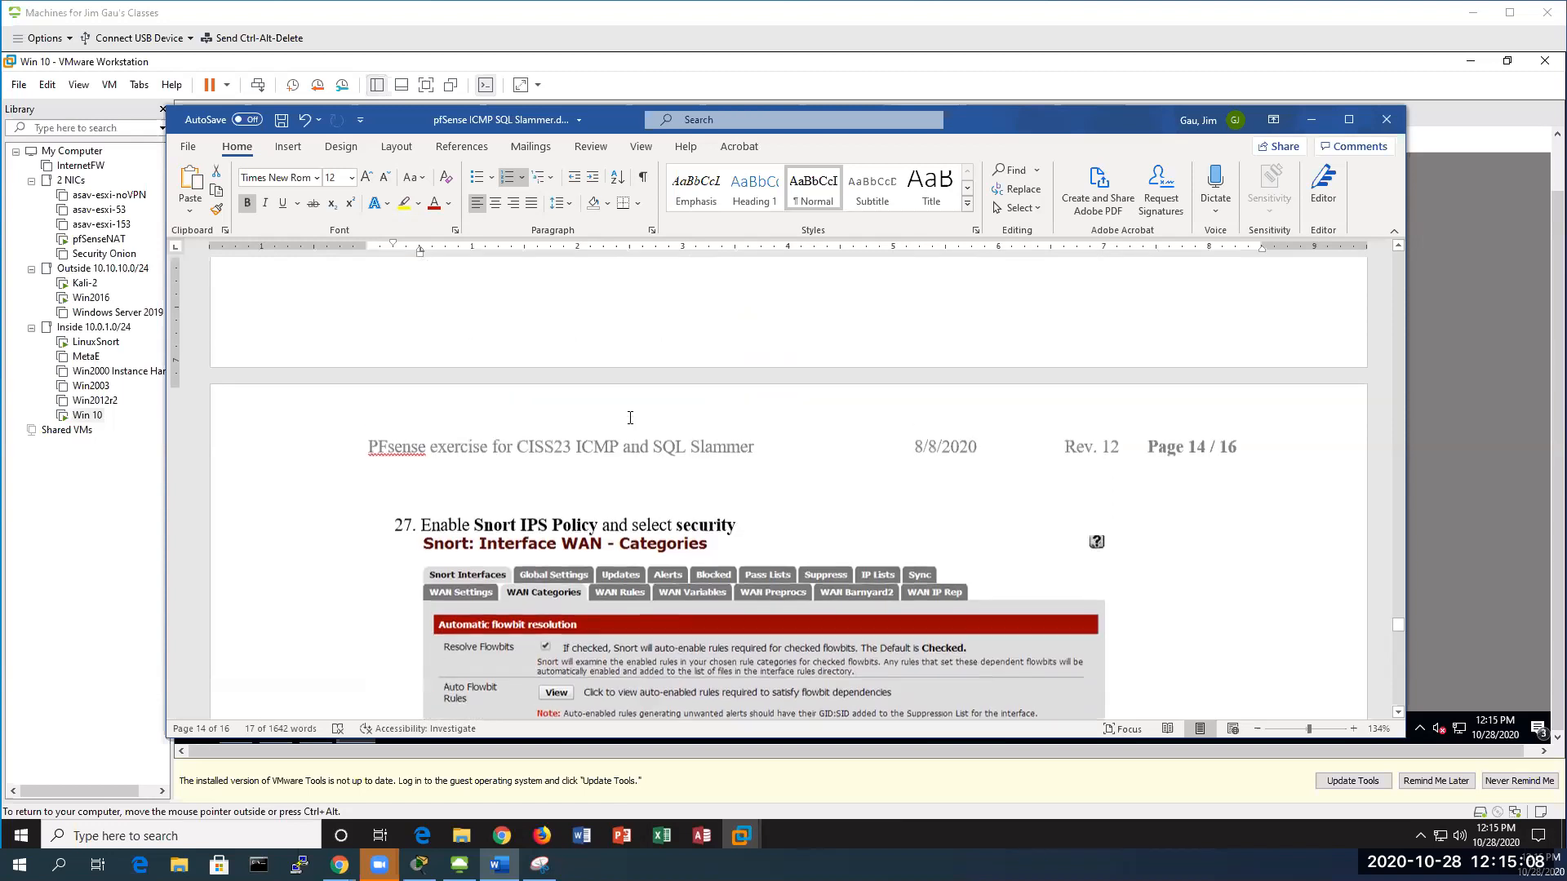
scroll(629, 417, up, 2)
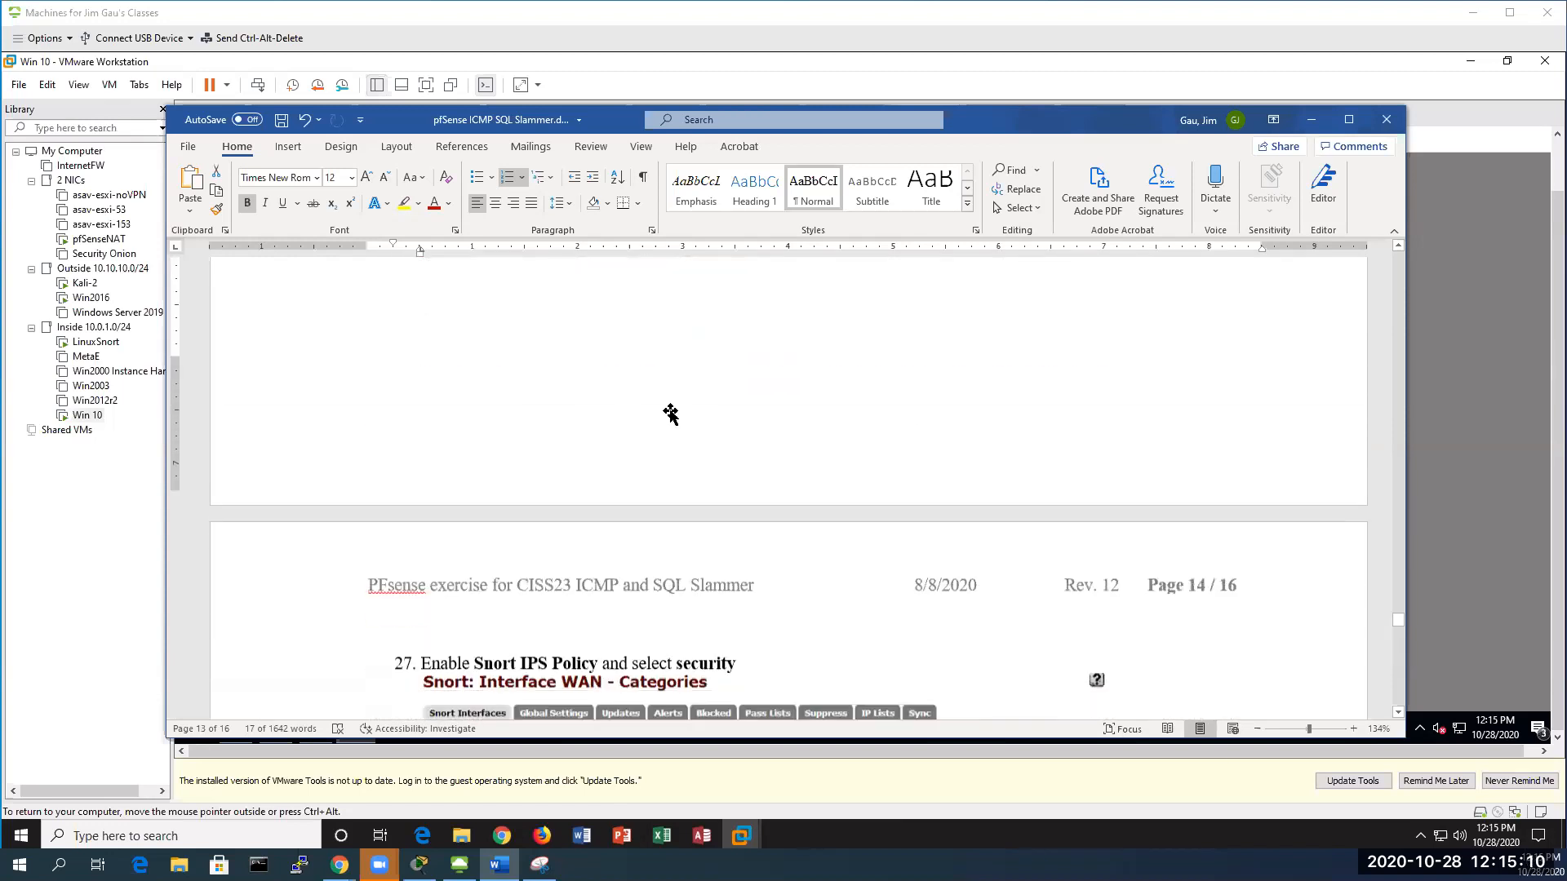
scroll(670, 414, down, 5)
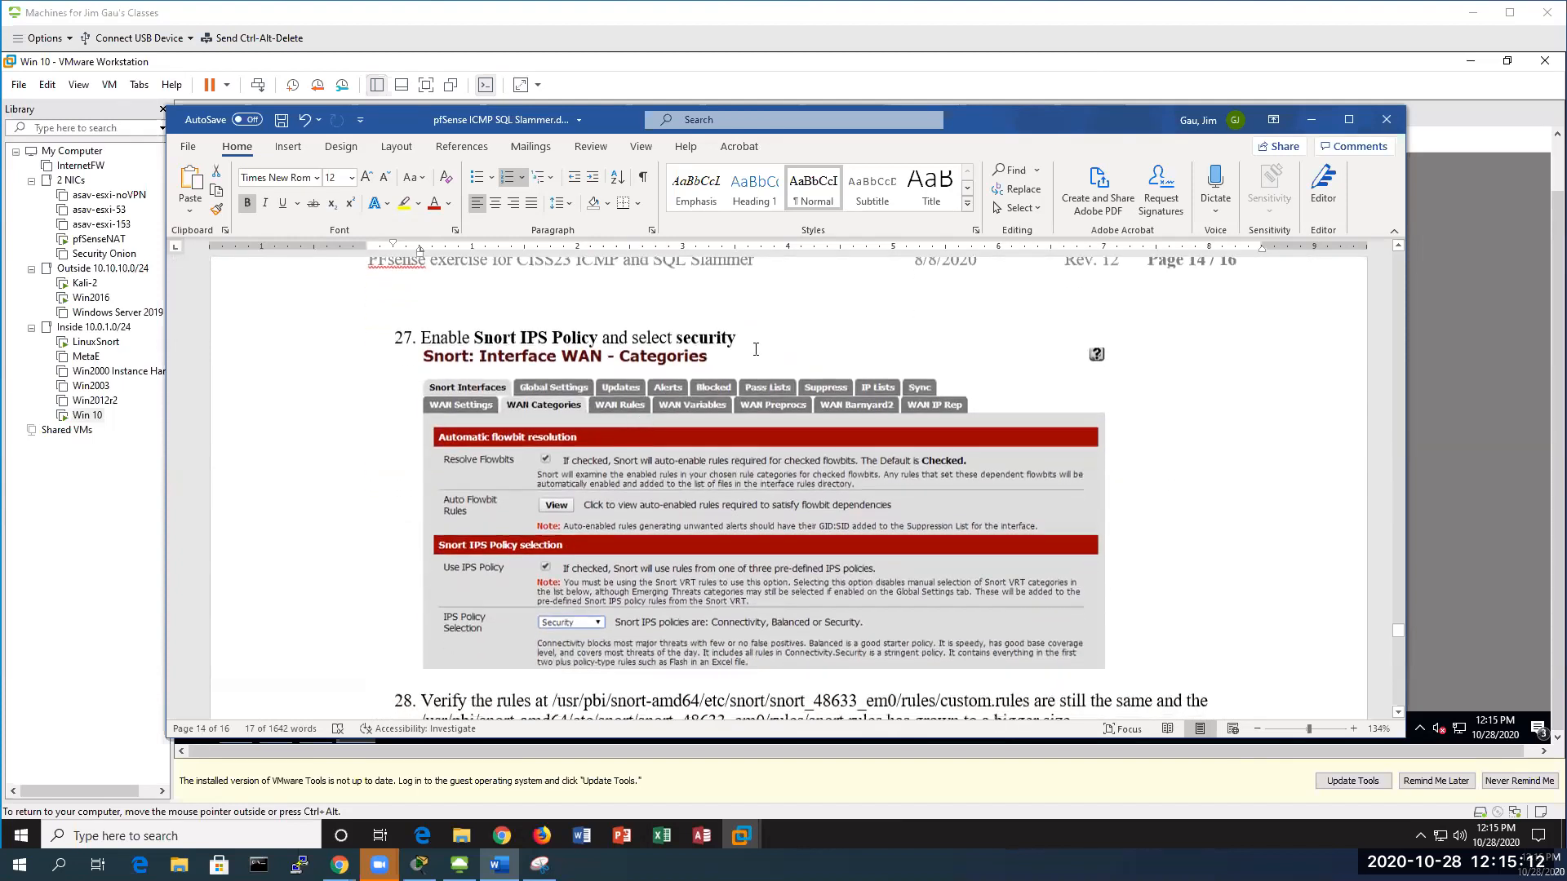
Clear the selection and read steps 27–28 on the Snort IPS Security policy and rules file sizes
click(757, 346)
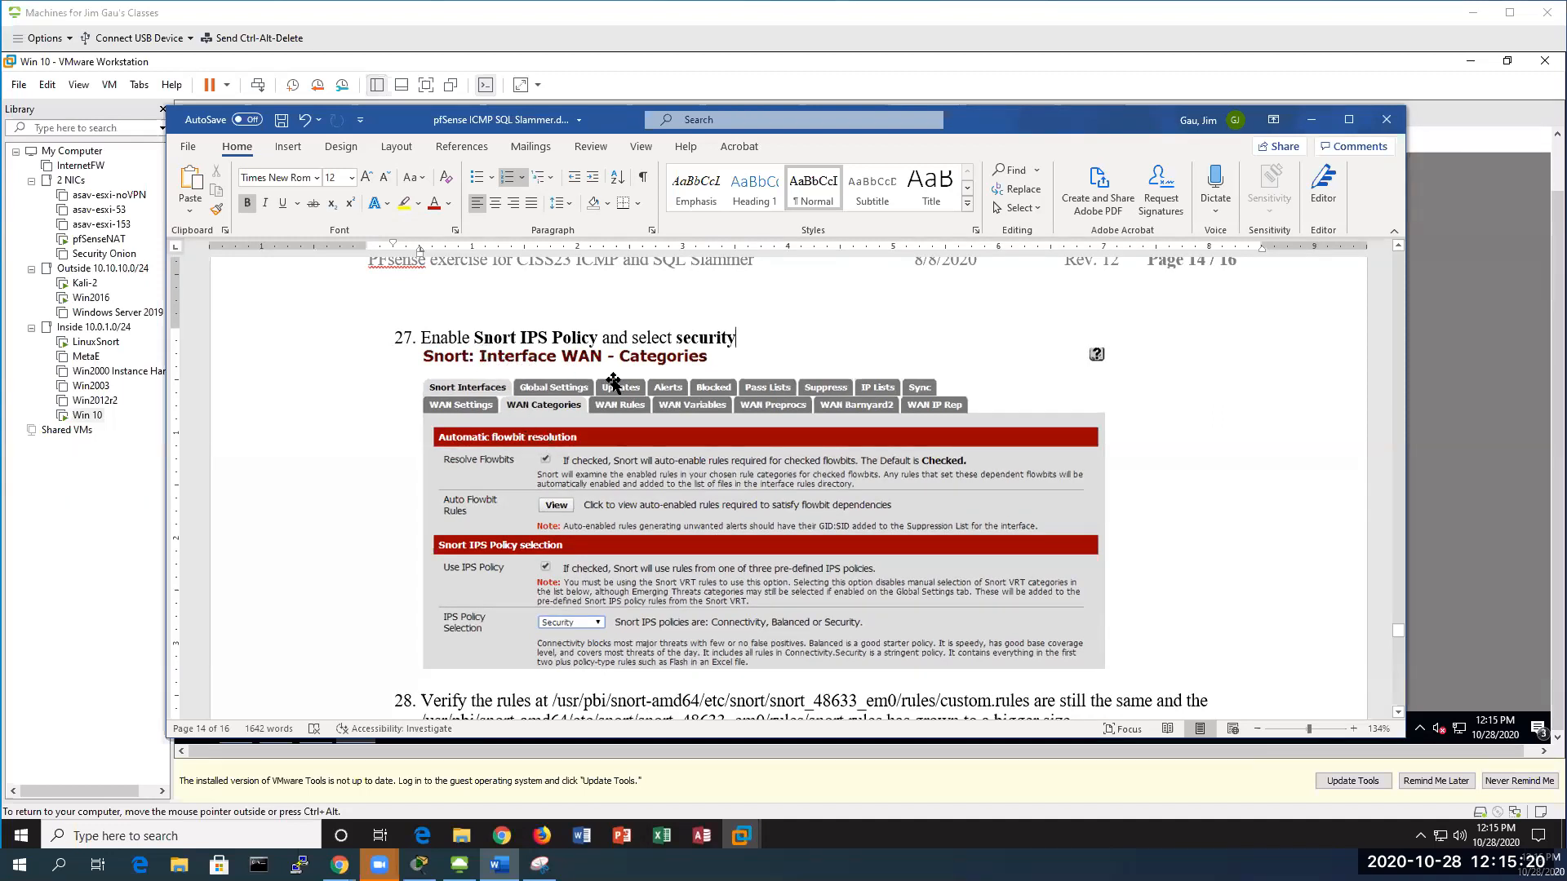
scroll(610, 404, down, 1)
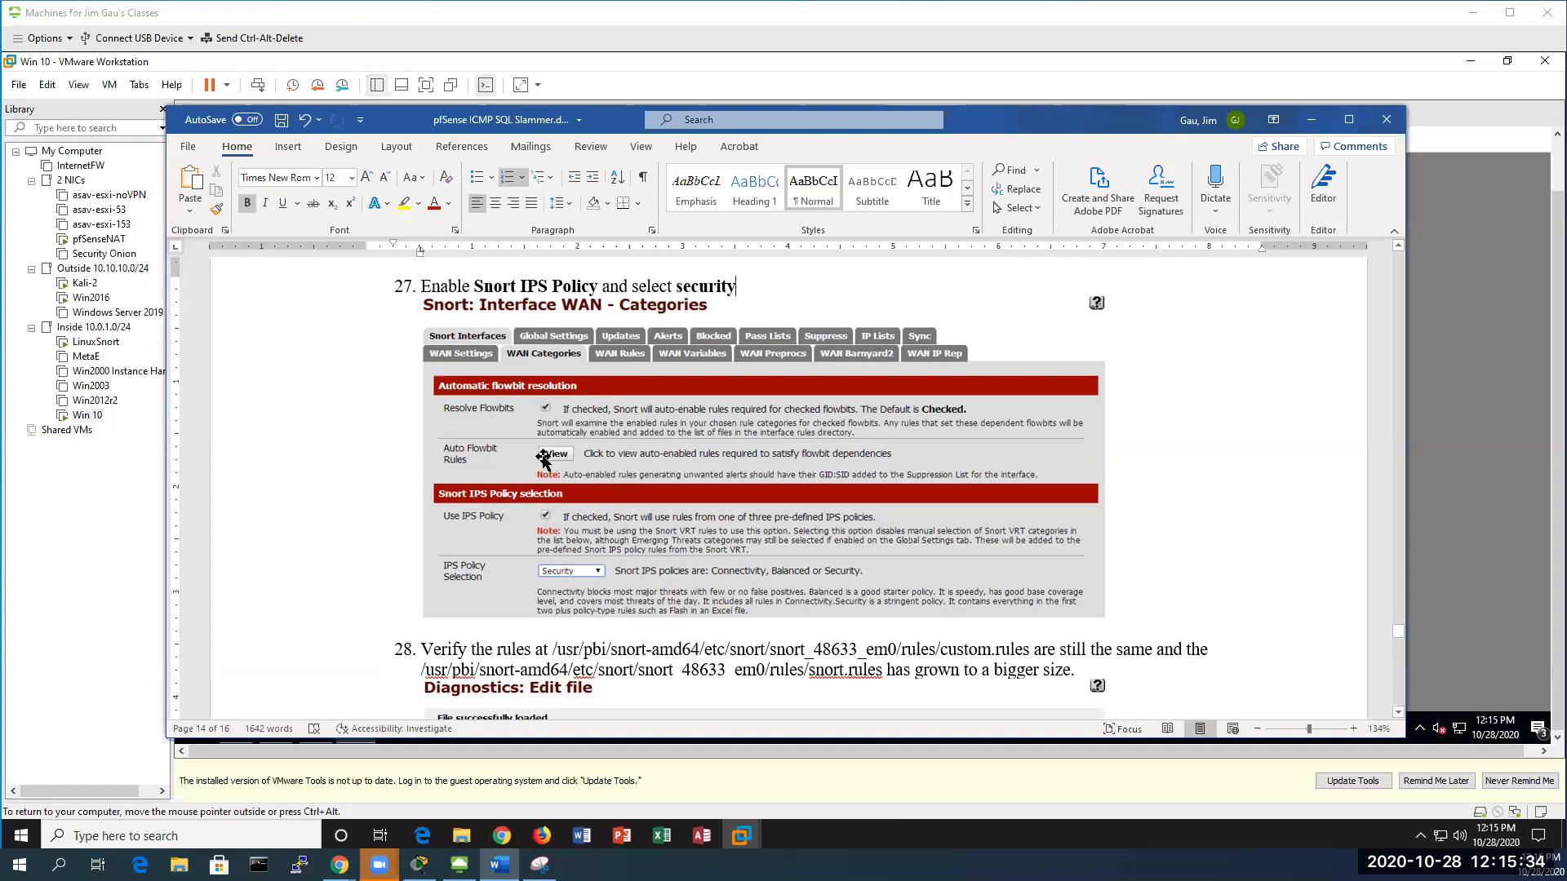
scroll(591, 478, down, 5)
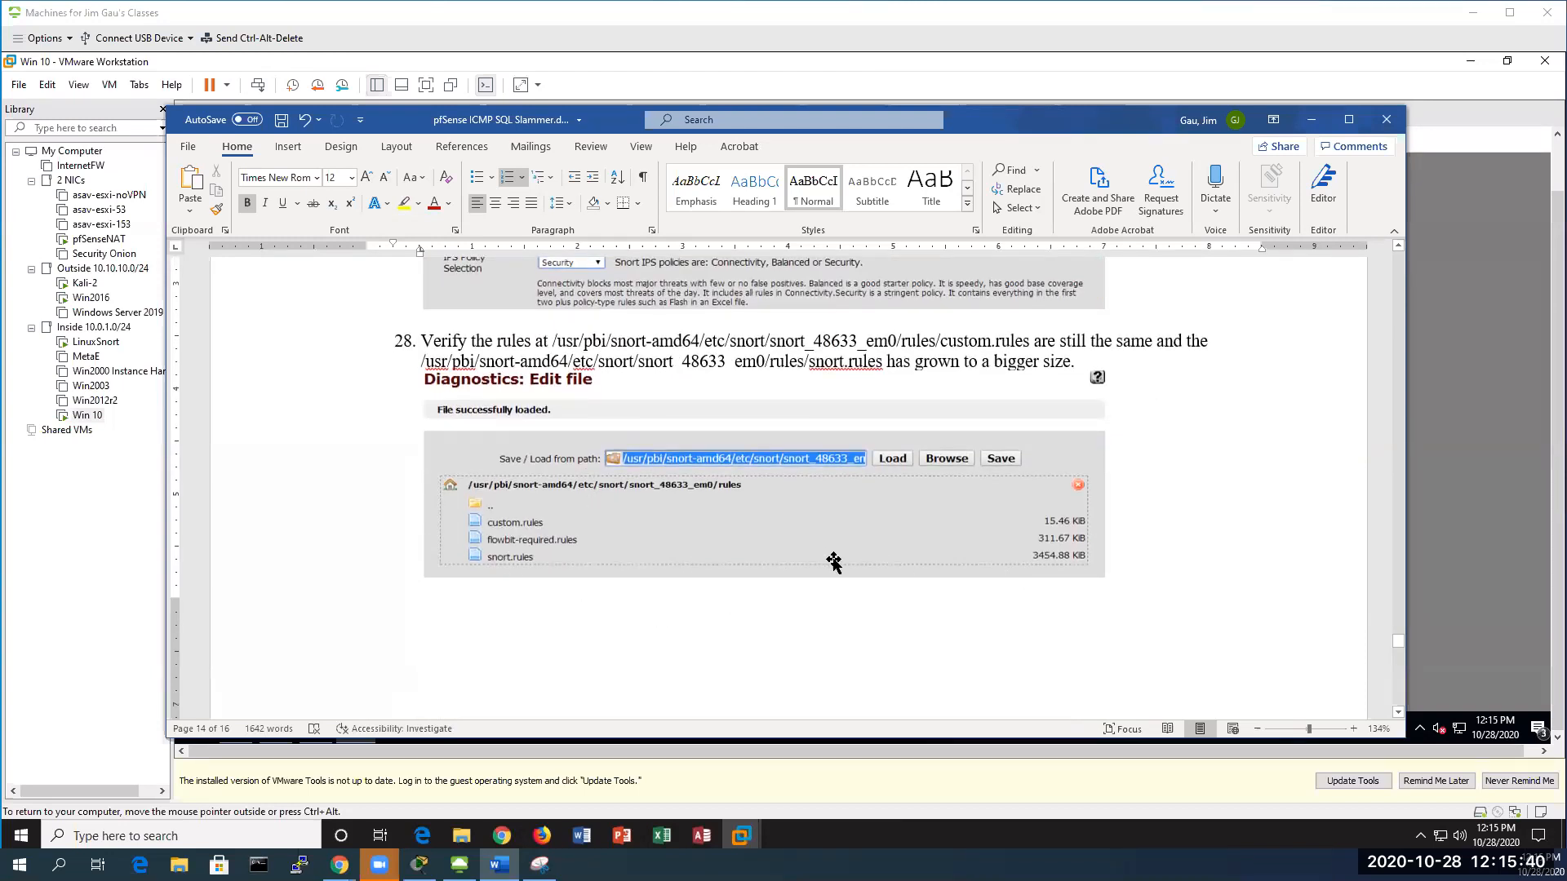
scroll(783, 561, up, 3)
scroll(832, 562, up, 2)
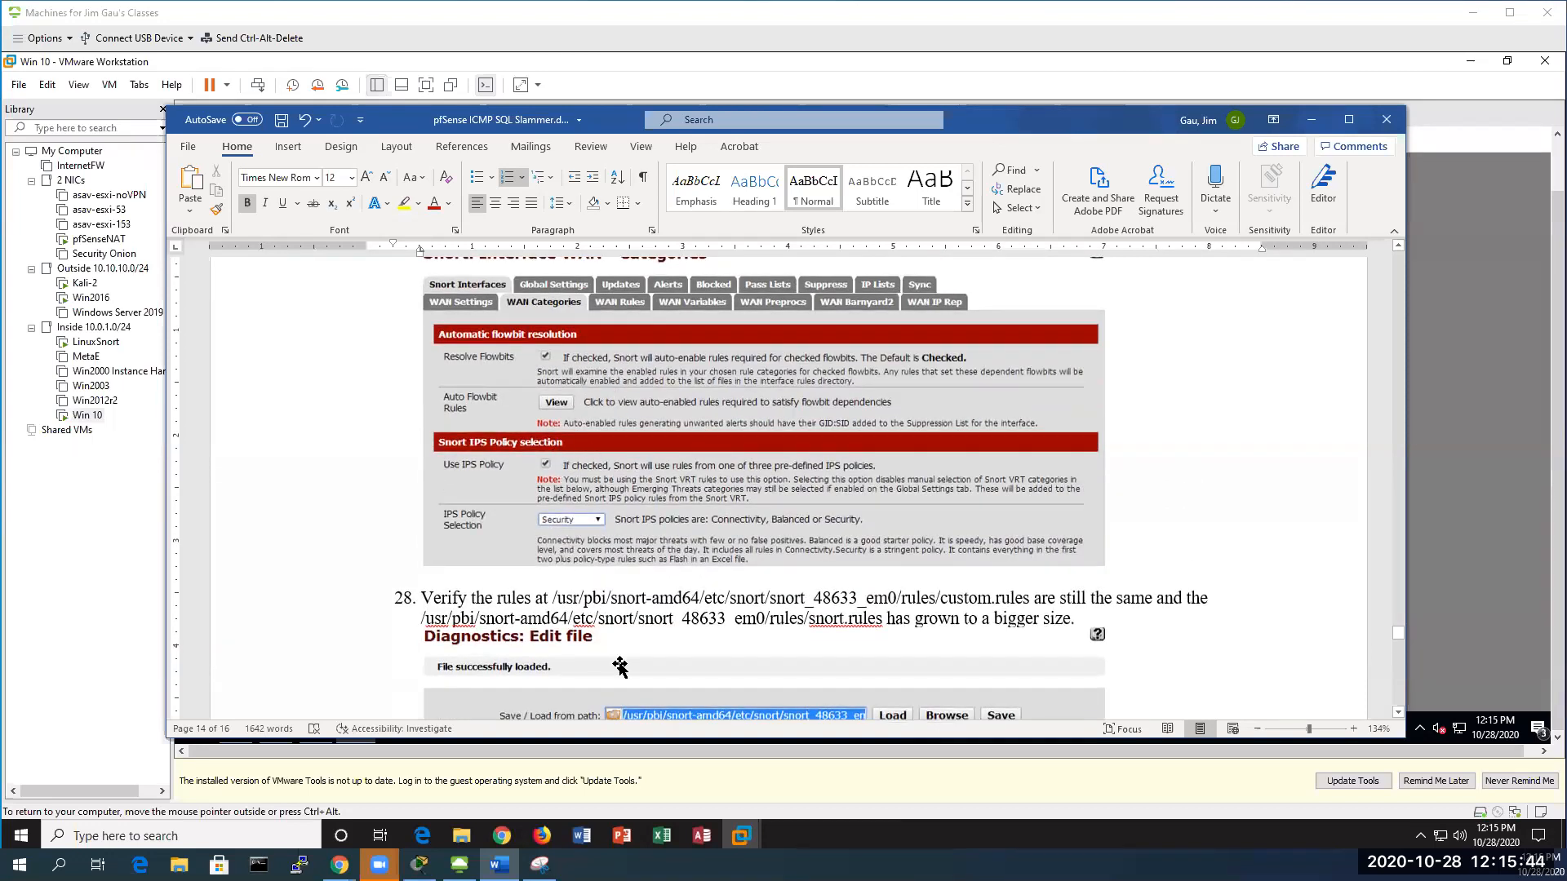
scroll(608, 659, down, 3)
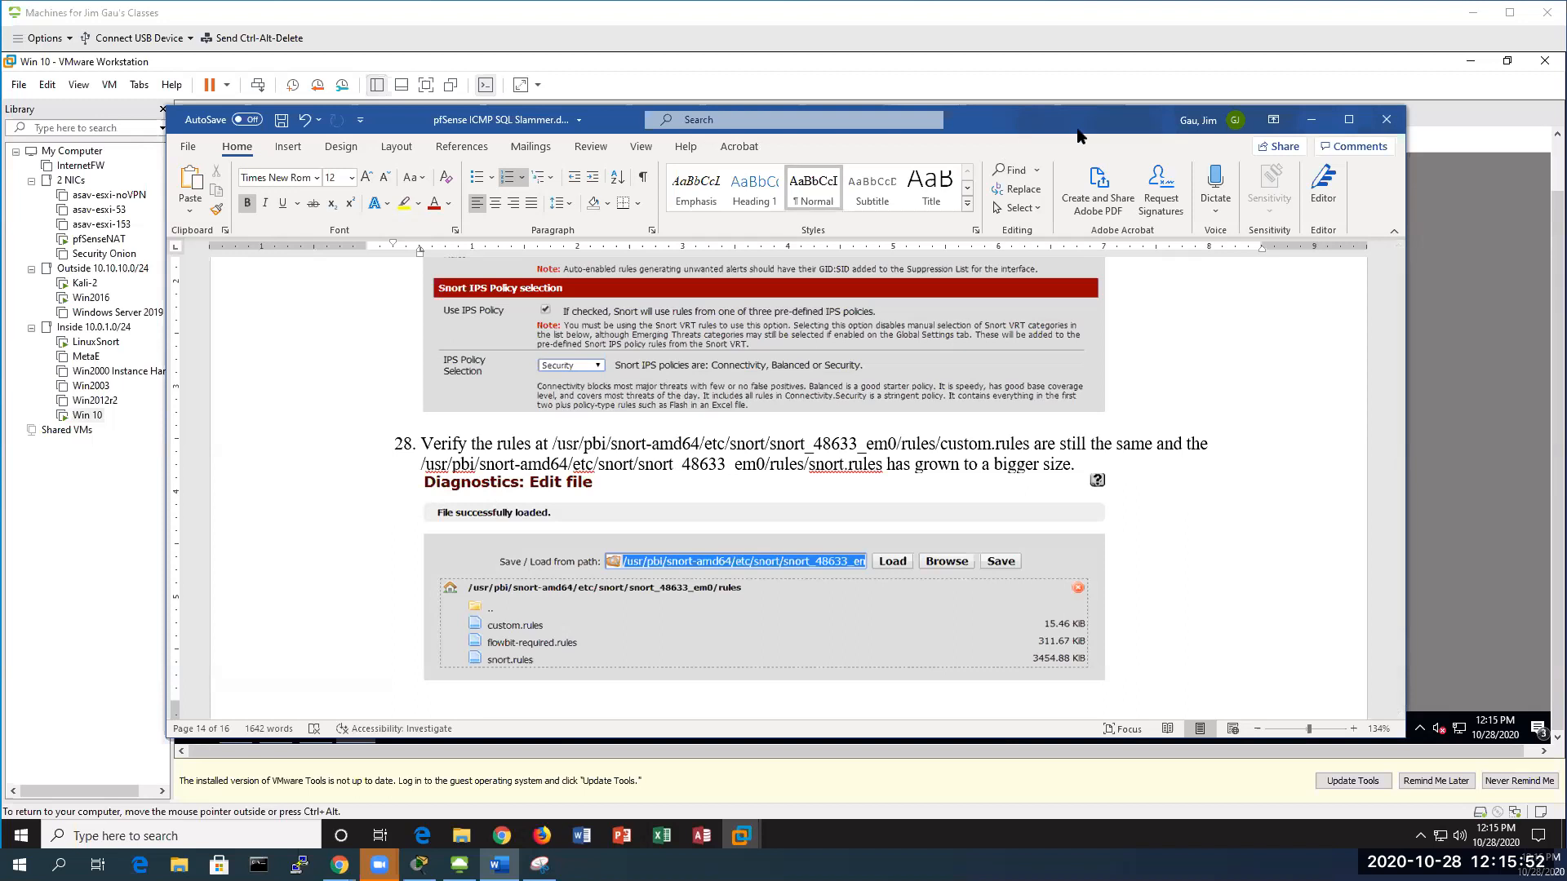
In the Windows 10 VM, close Wireshark and the Snort log folder window
click(1454, 189)
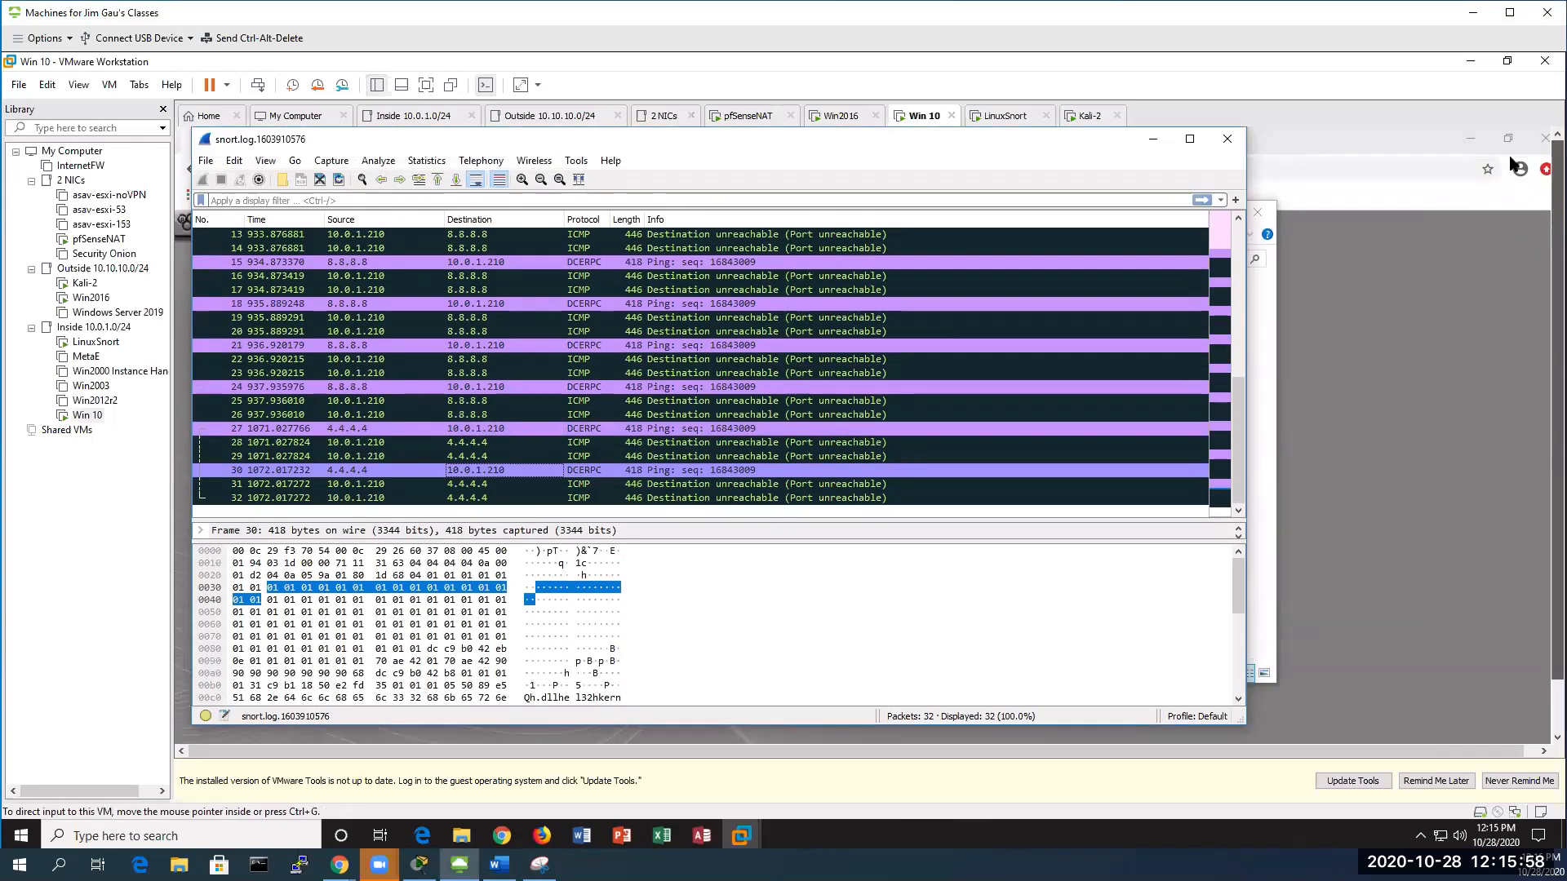
click(1226, 141)
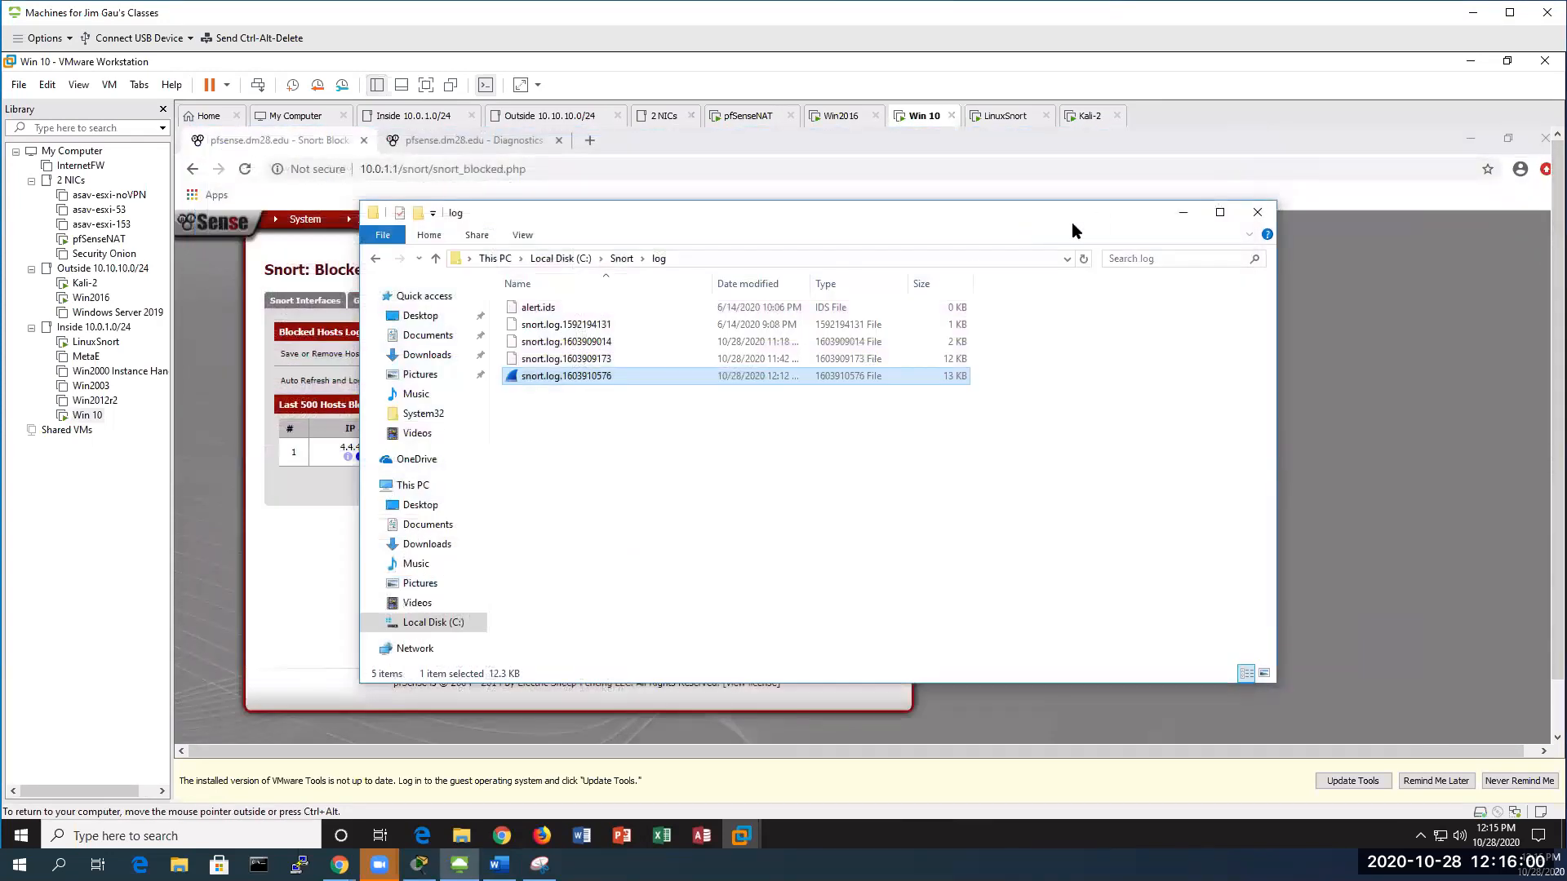
click(1257, 213)
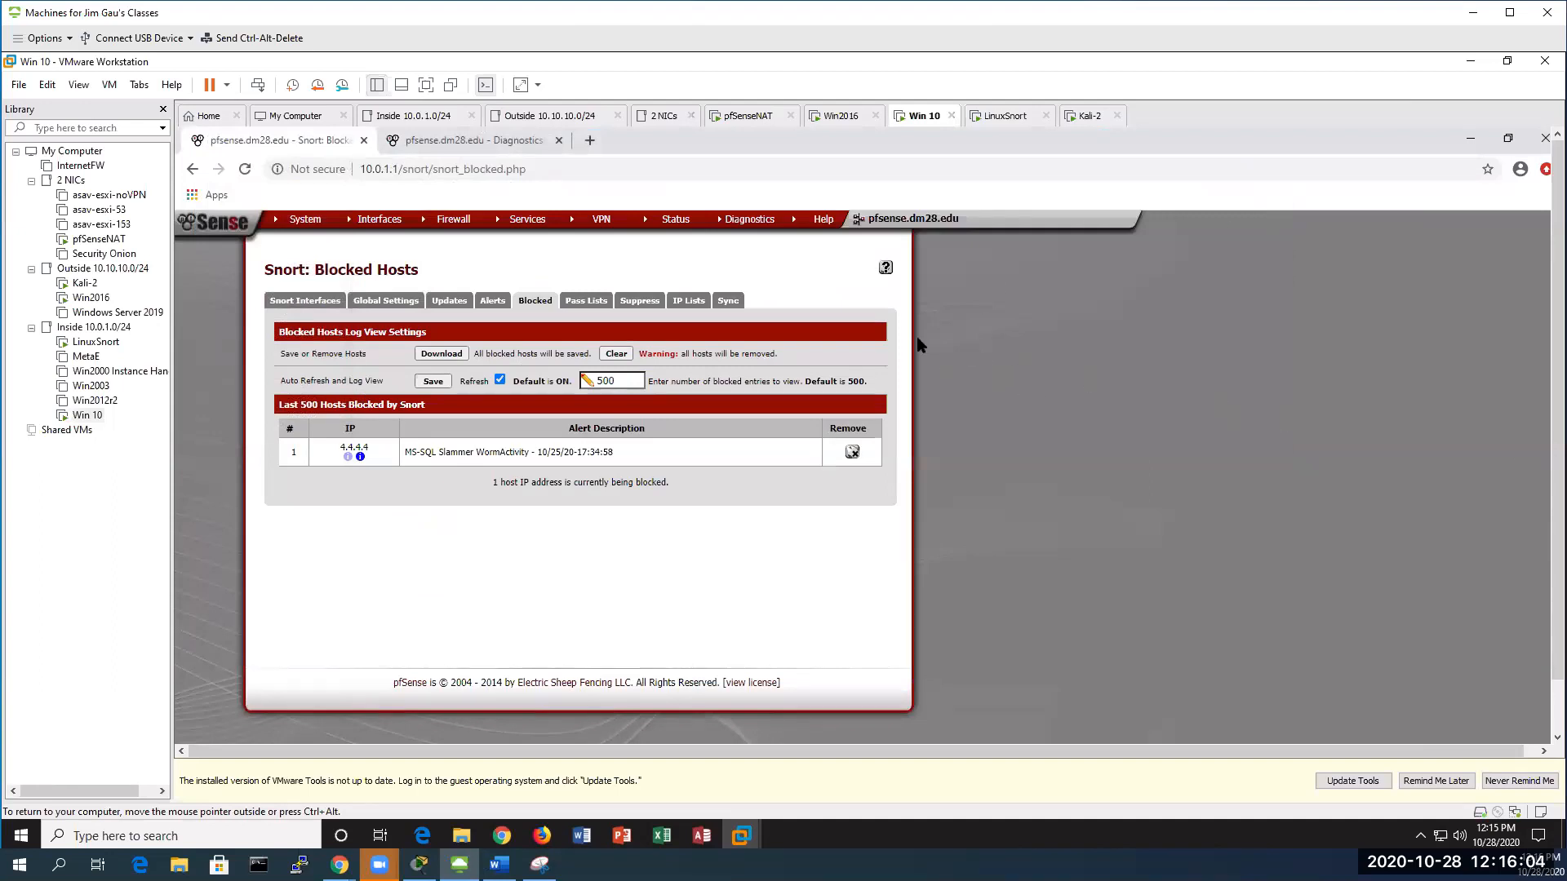
Check the rules folder sizes (snort.rules 77.38 KiB), then return to Snort Blocked Hosts
click(431, 144)
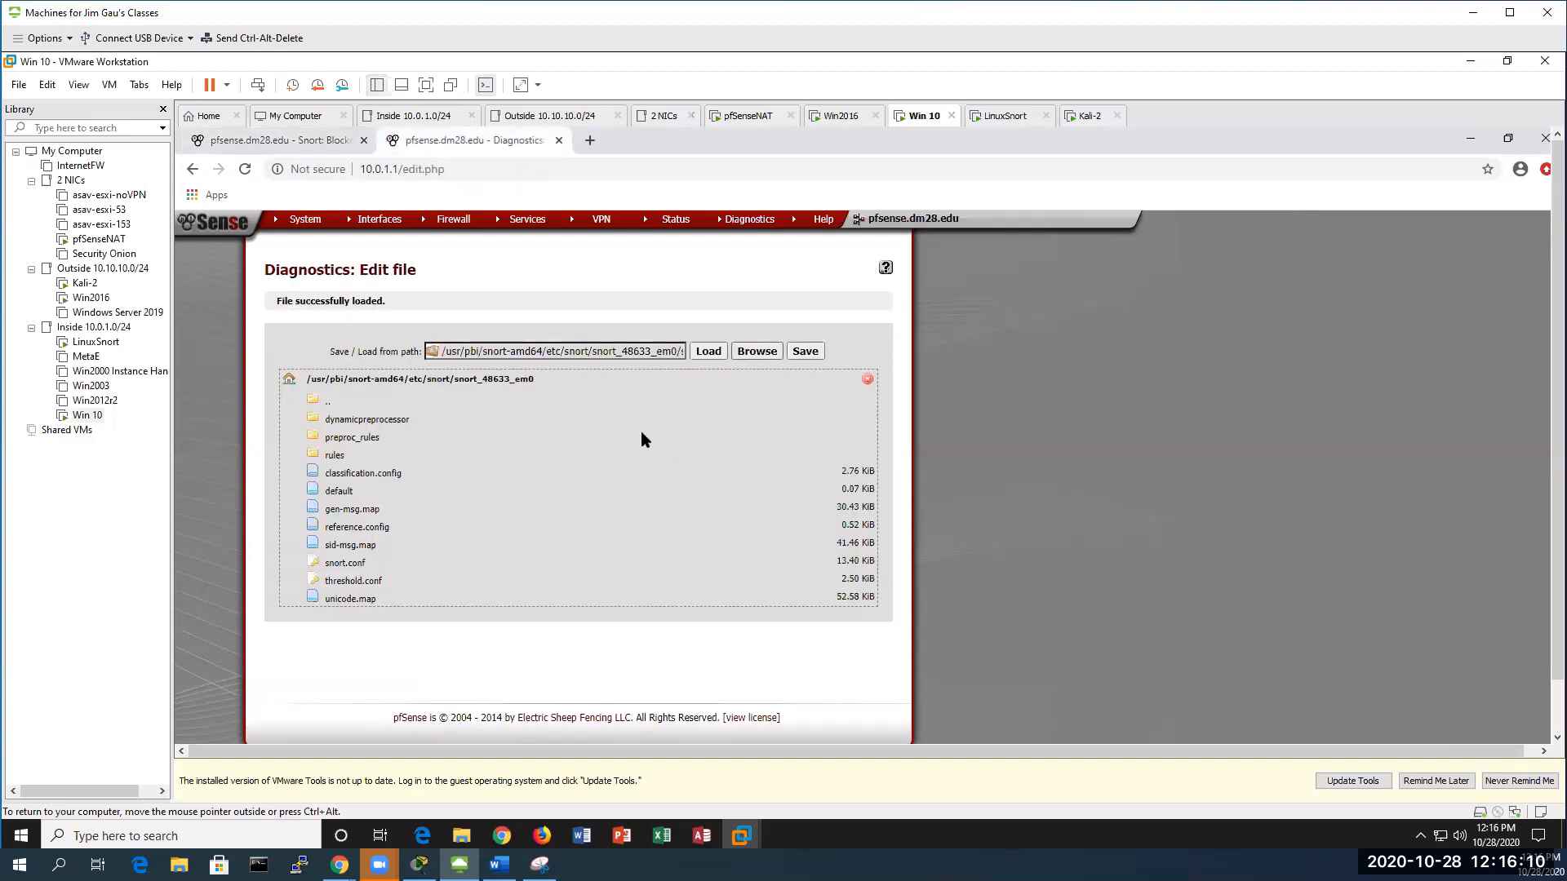
click(335, 455)
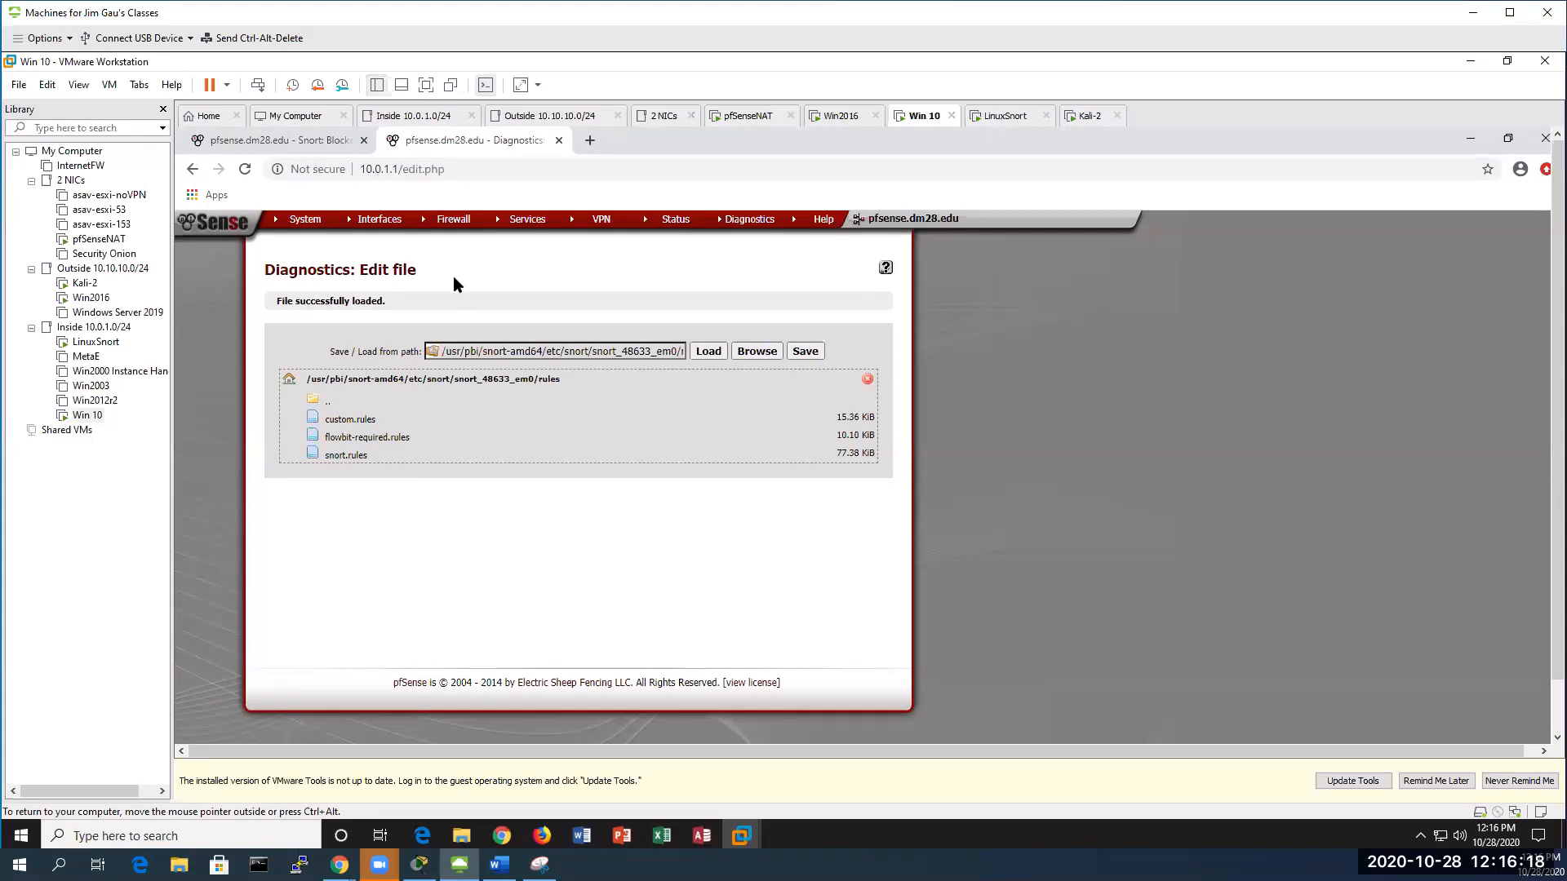
click(291, 136)
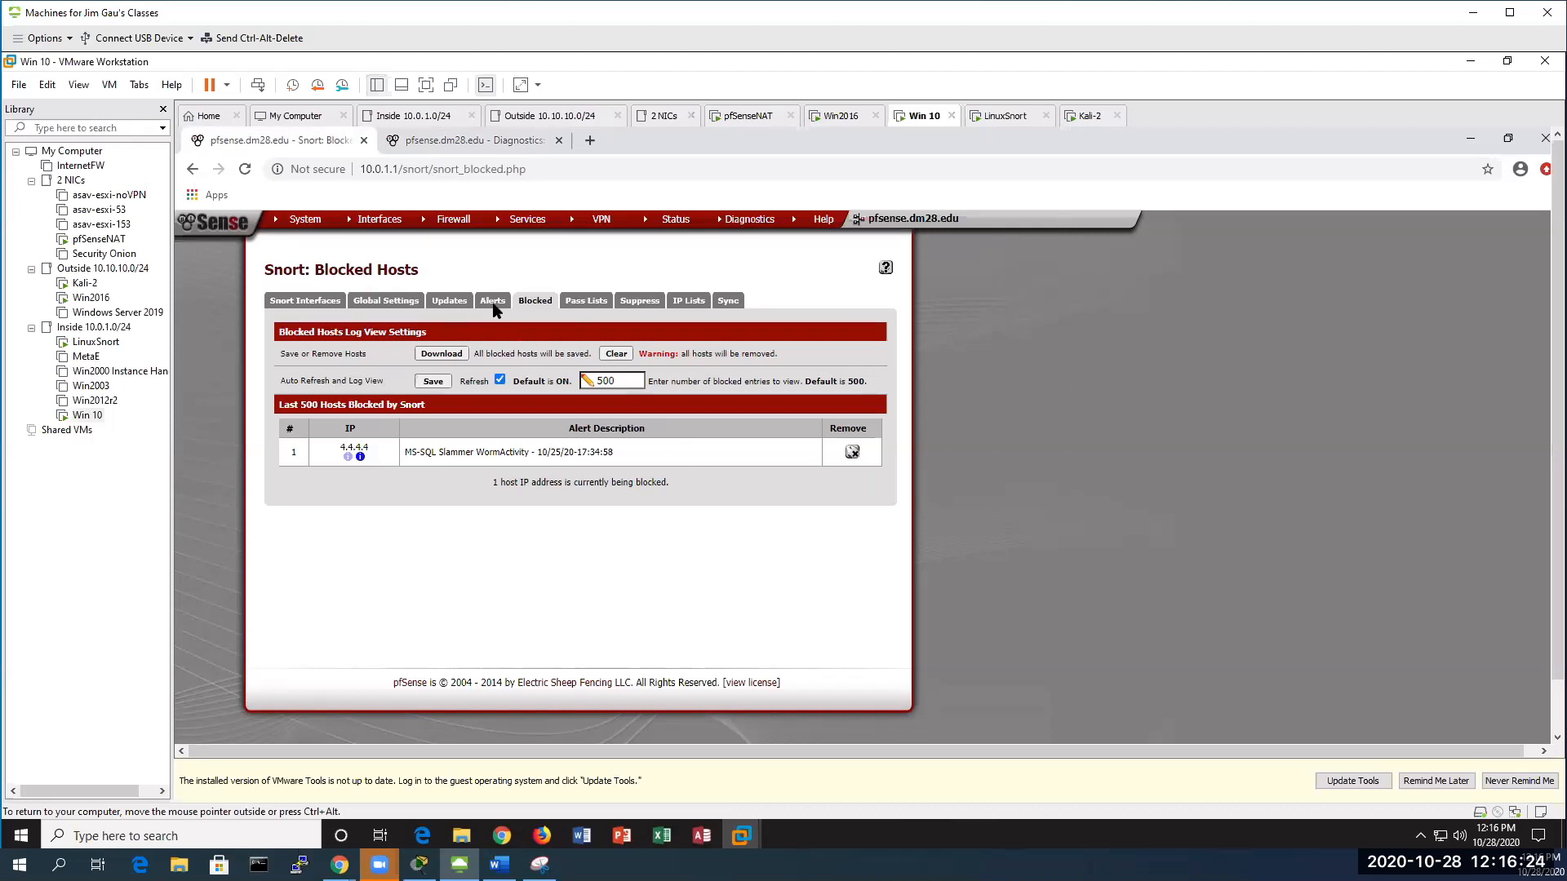
Go to the WAN interface's Snort rule categories
click(317, 301)
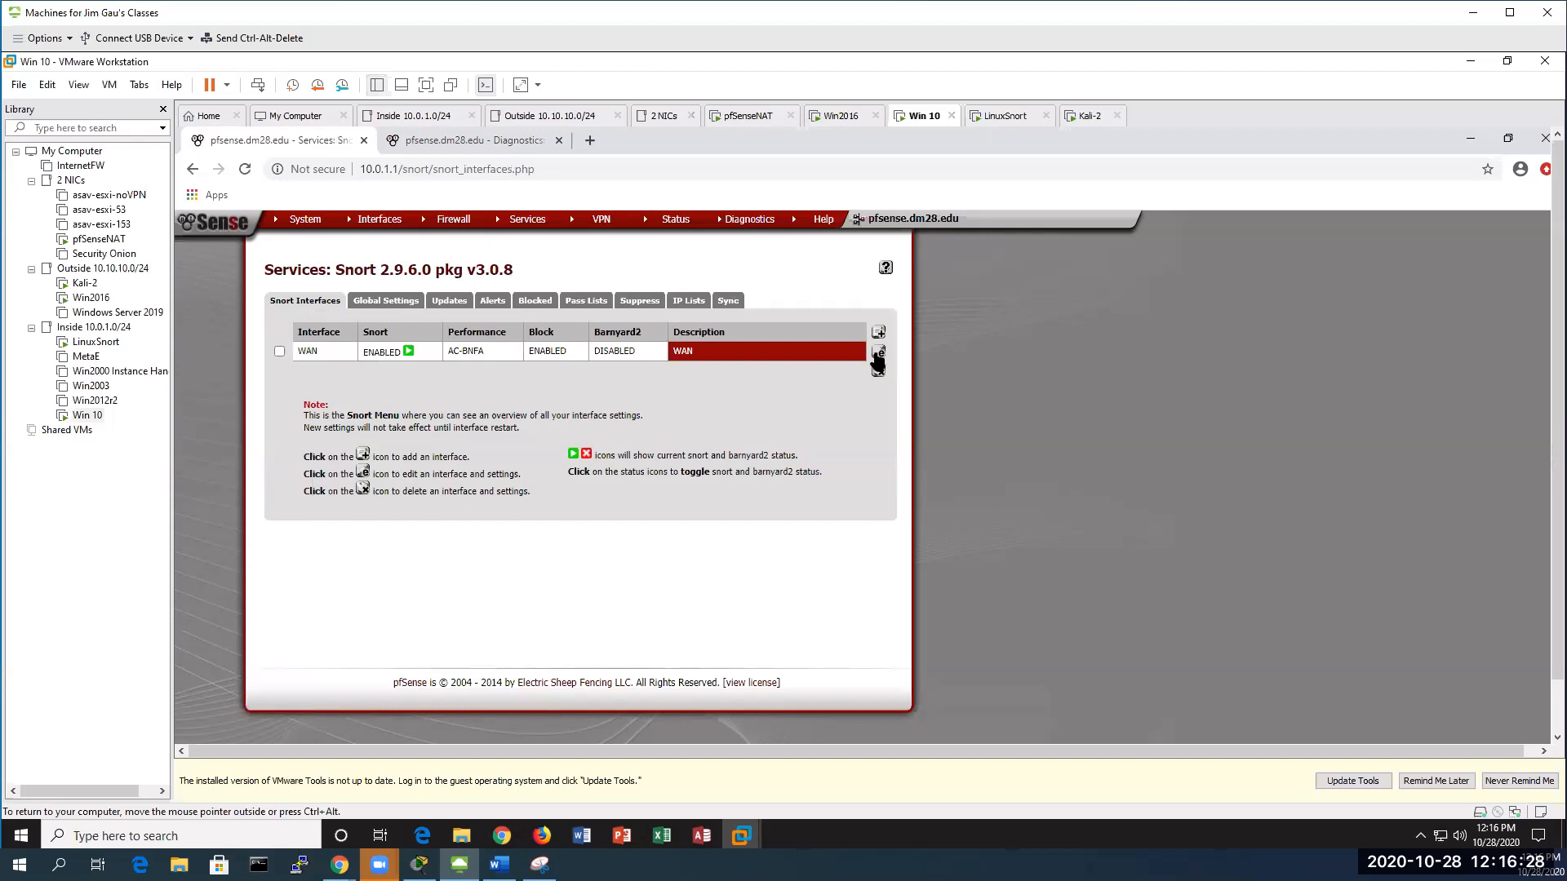
click(878, 353)
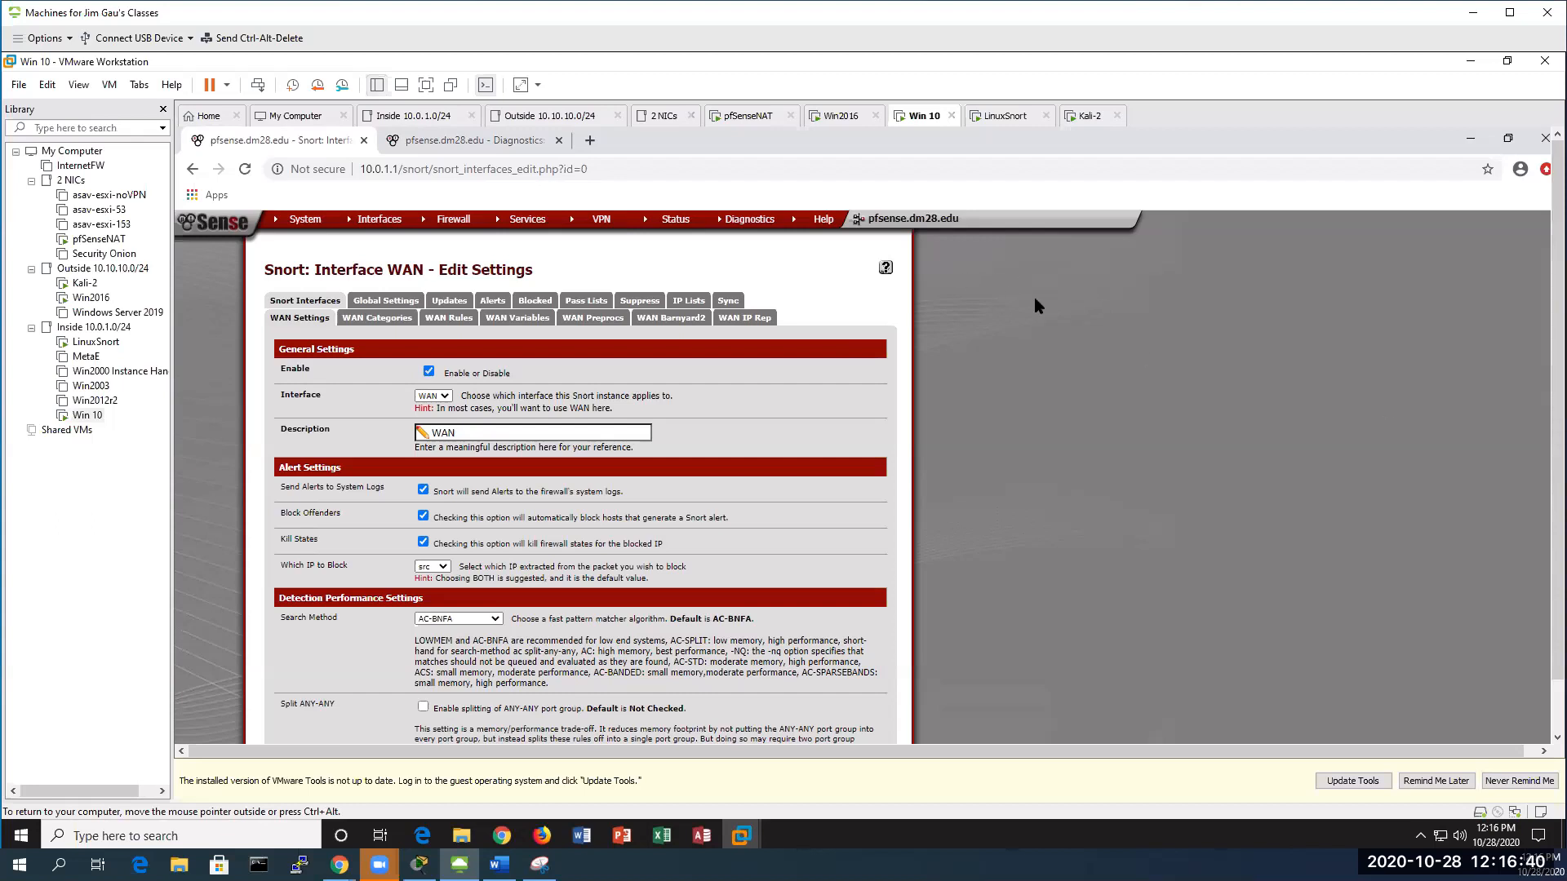
click(372, 321)
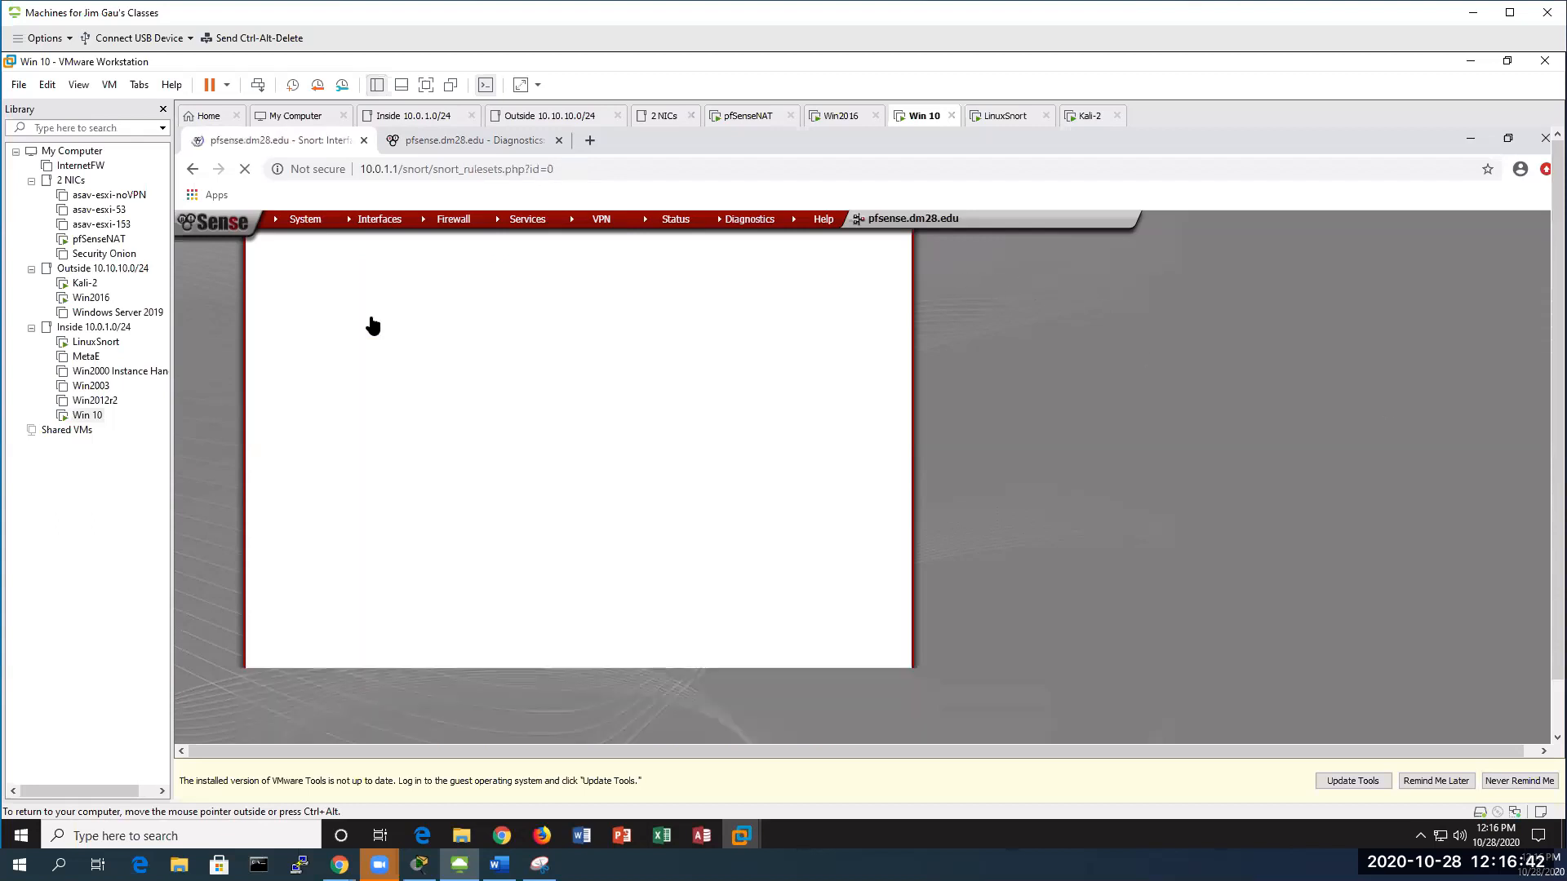
scroll(579, 429, down, 2)
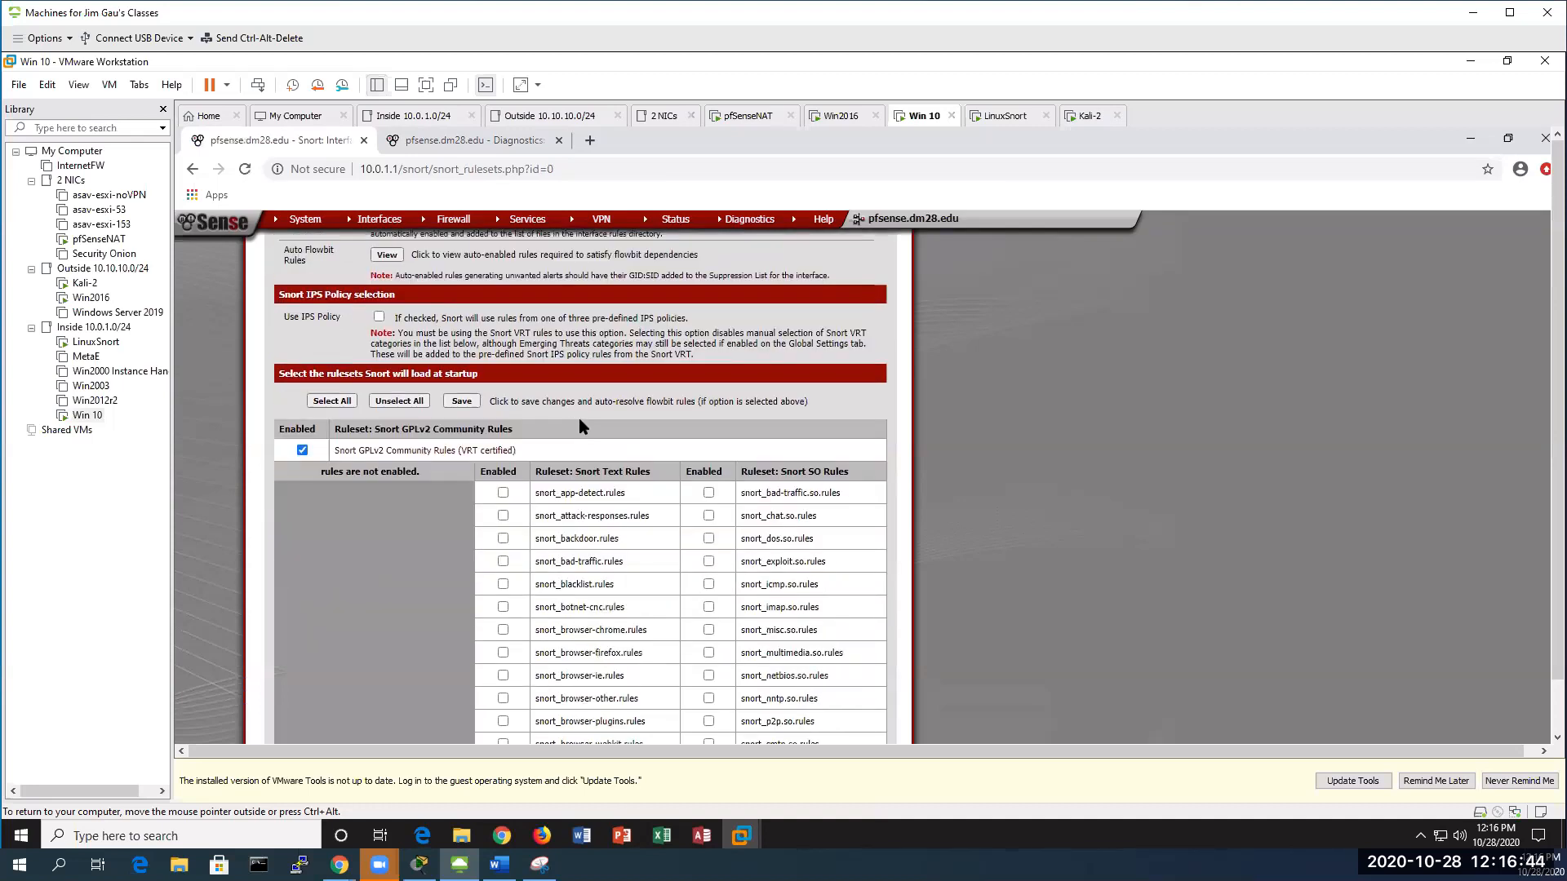
scroll(581, 426, up, 2)
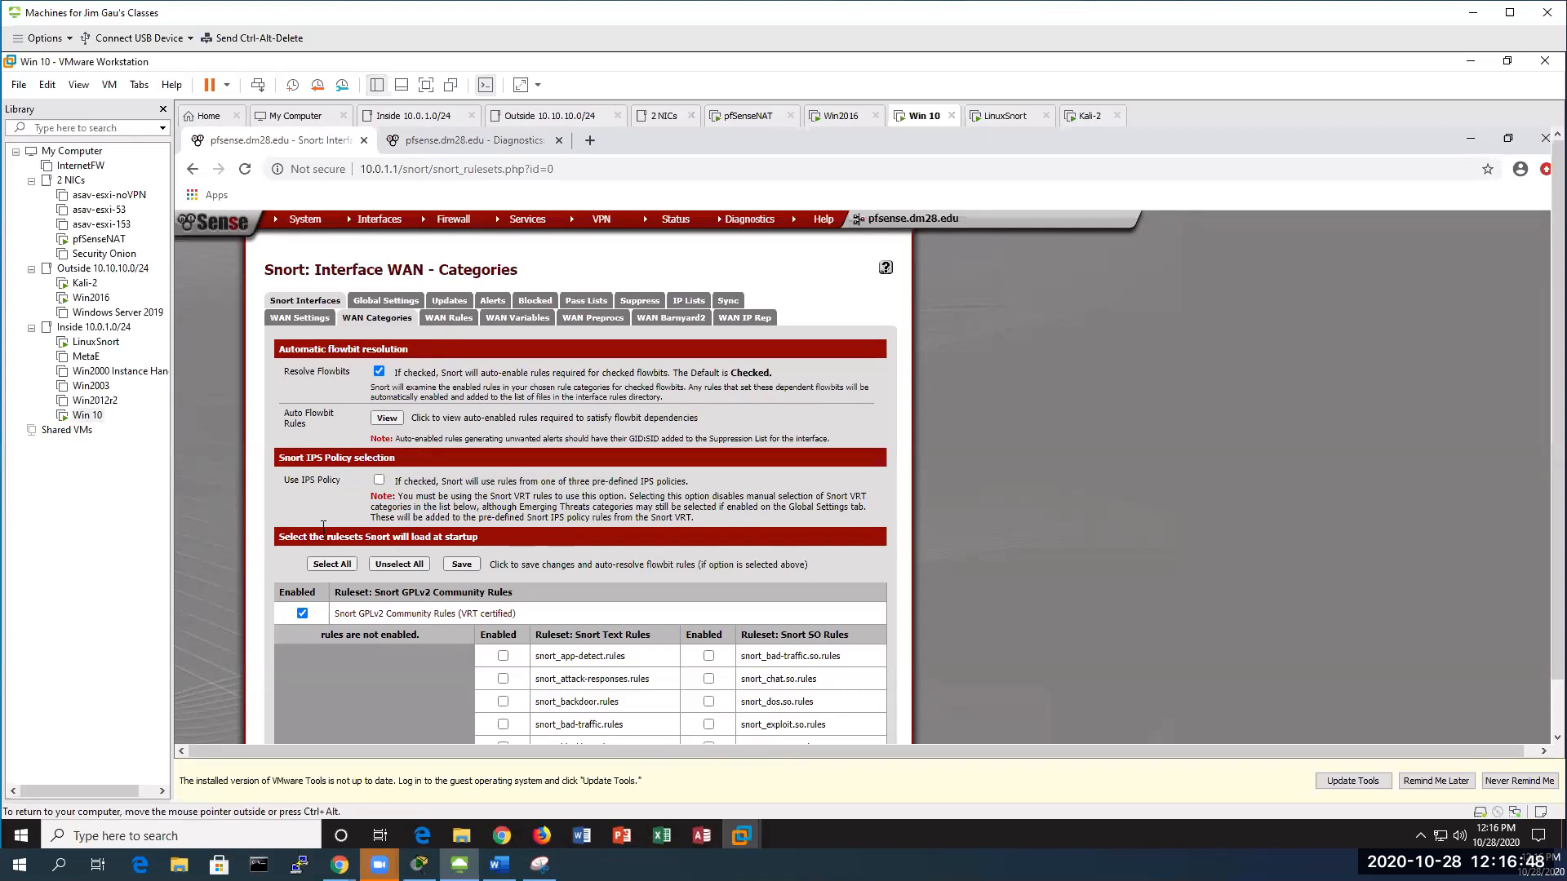
Enable Use IPS Policy with the Security policy and save the WAN categories
click(380, 482)
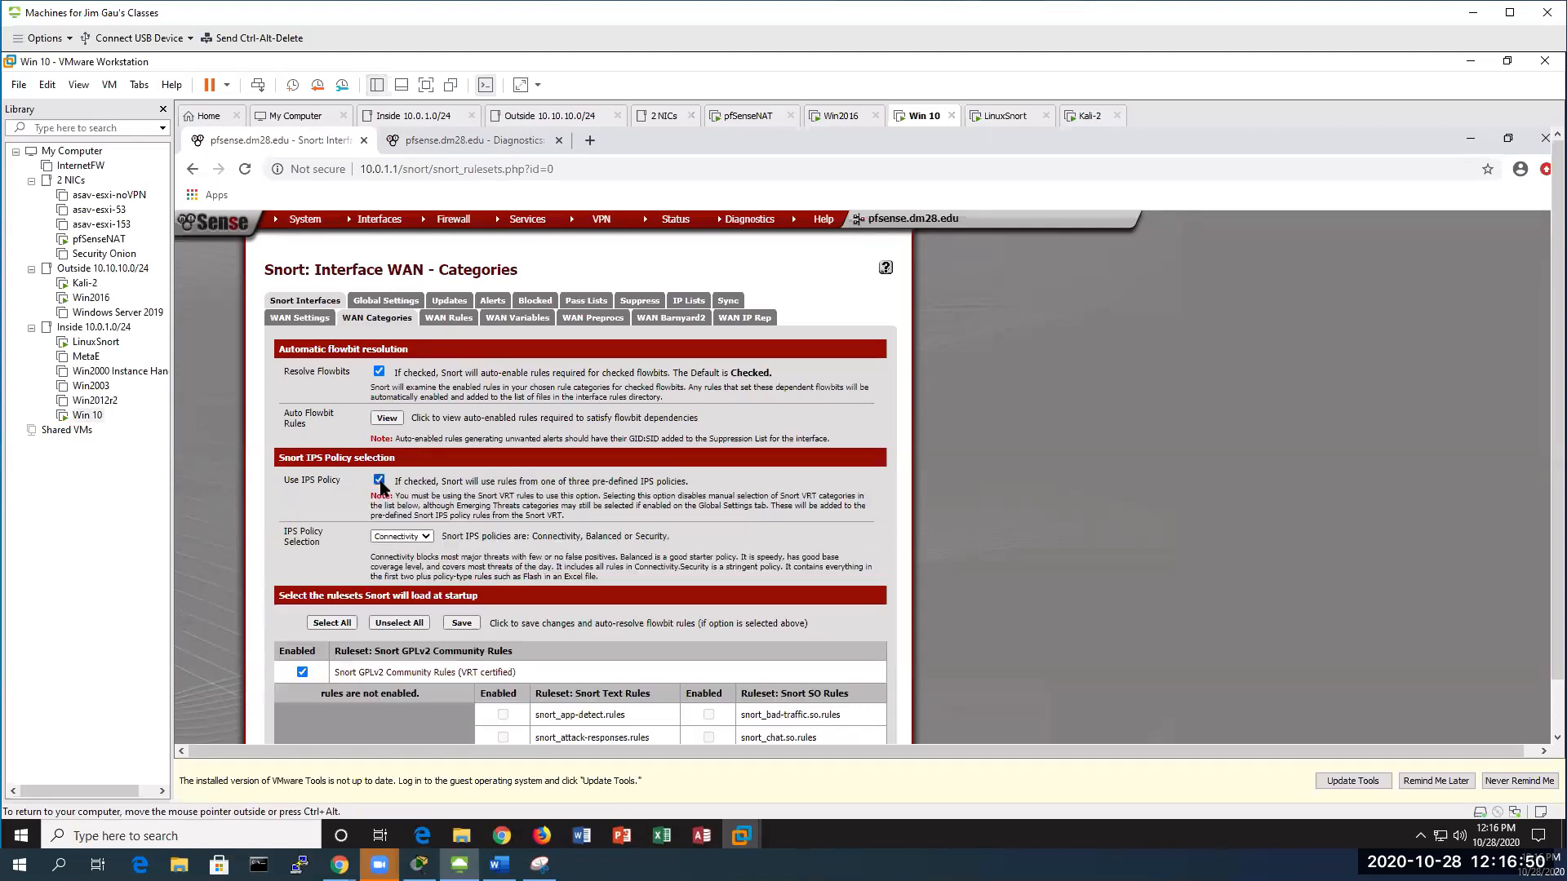
scroll(511, 534, down, 2)
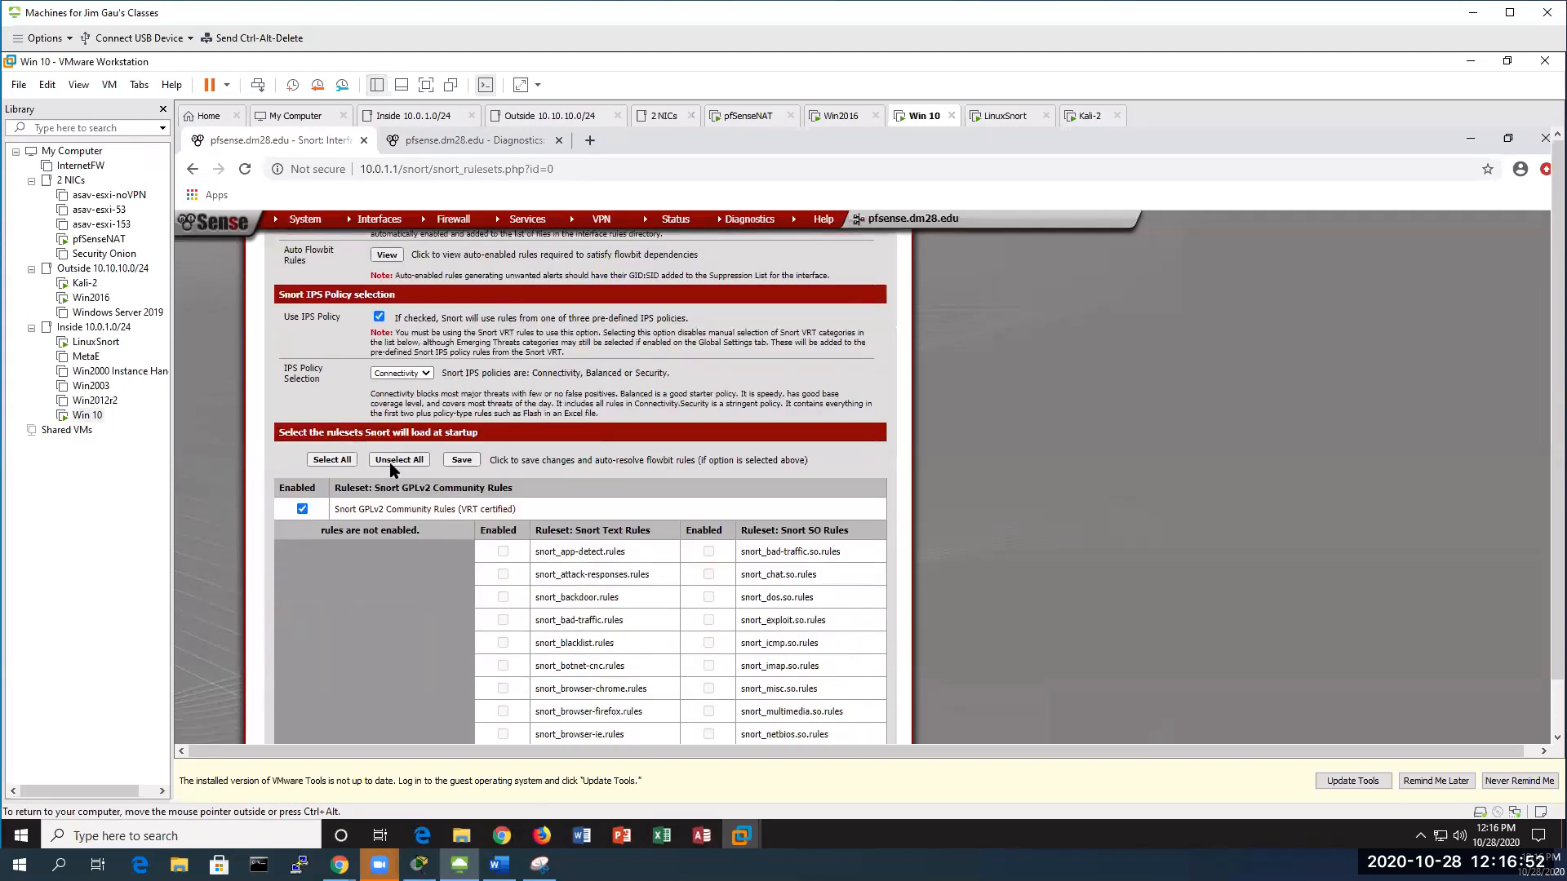
click(426, 374)
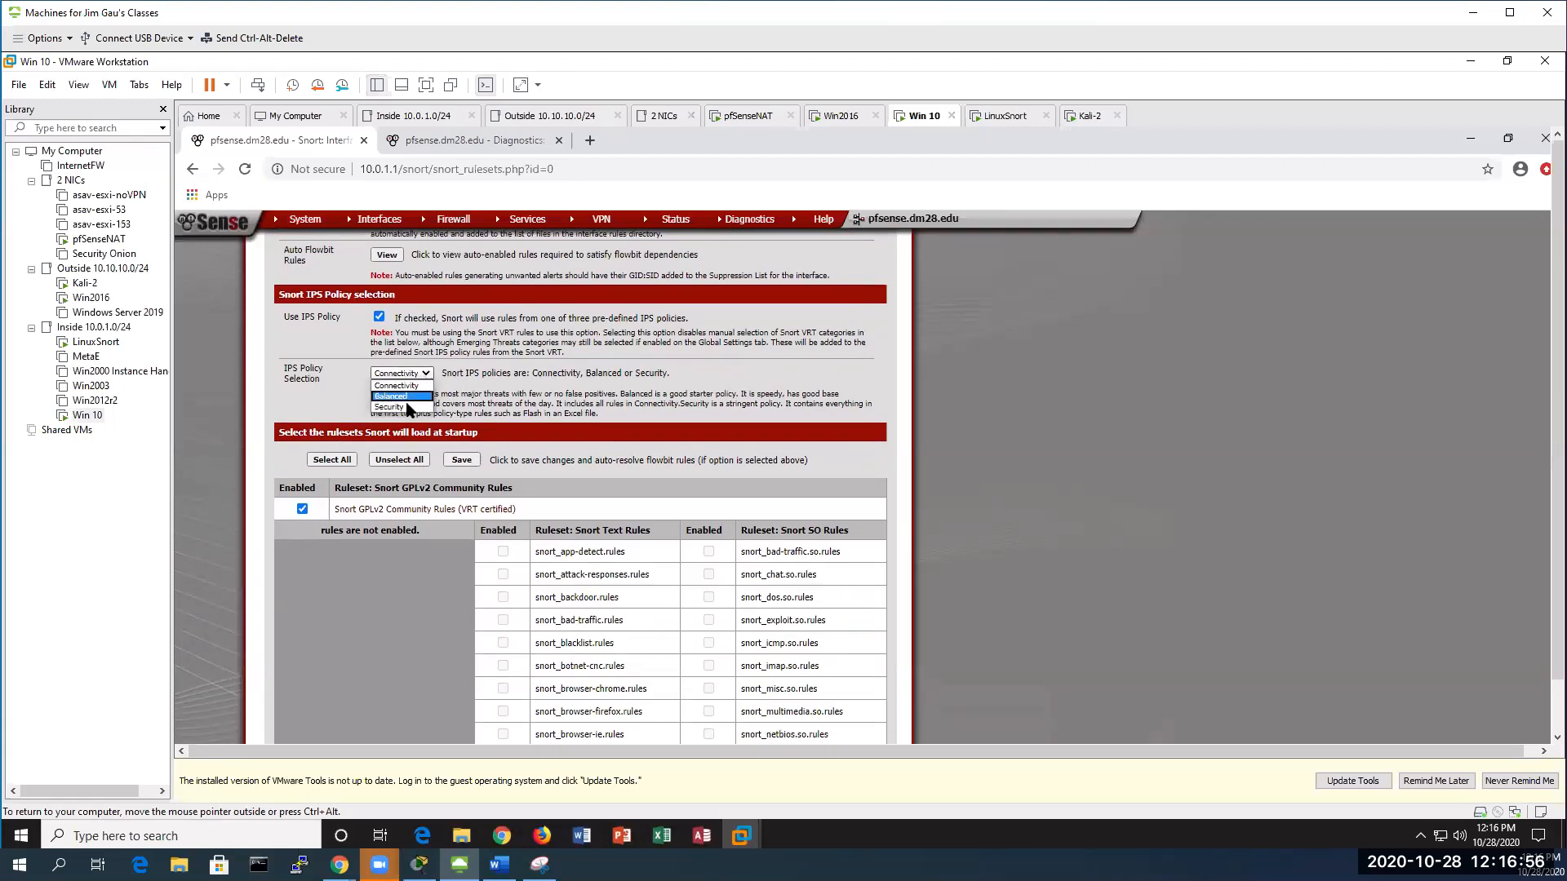
click(406, 407)
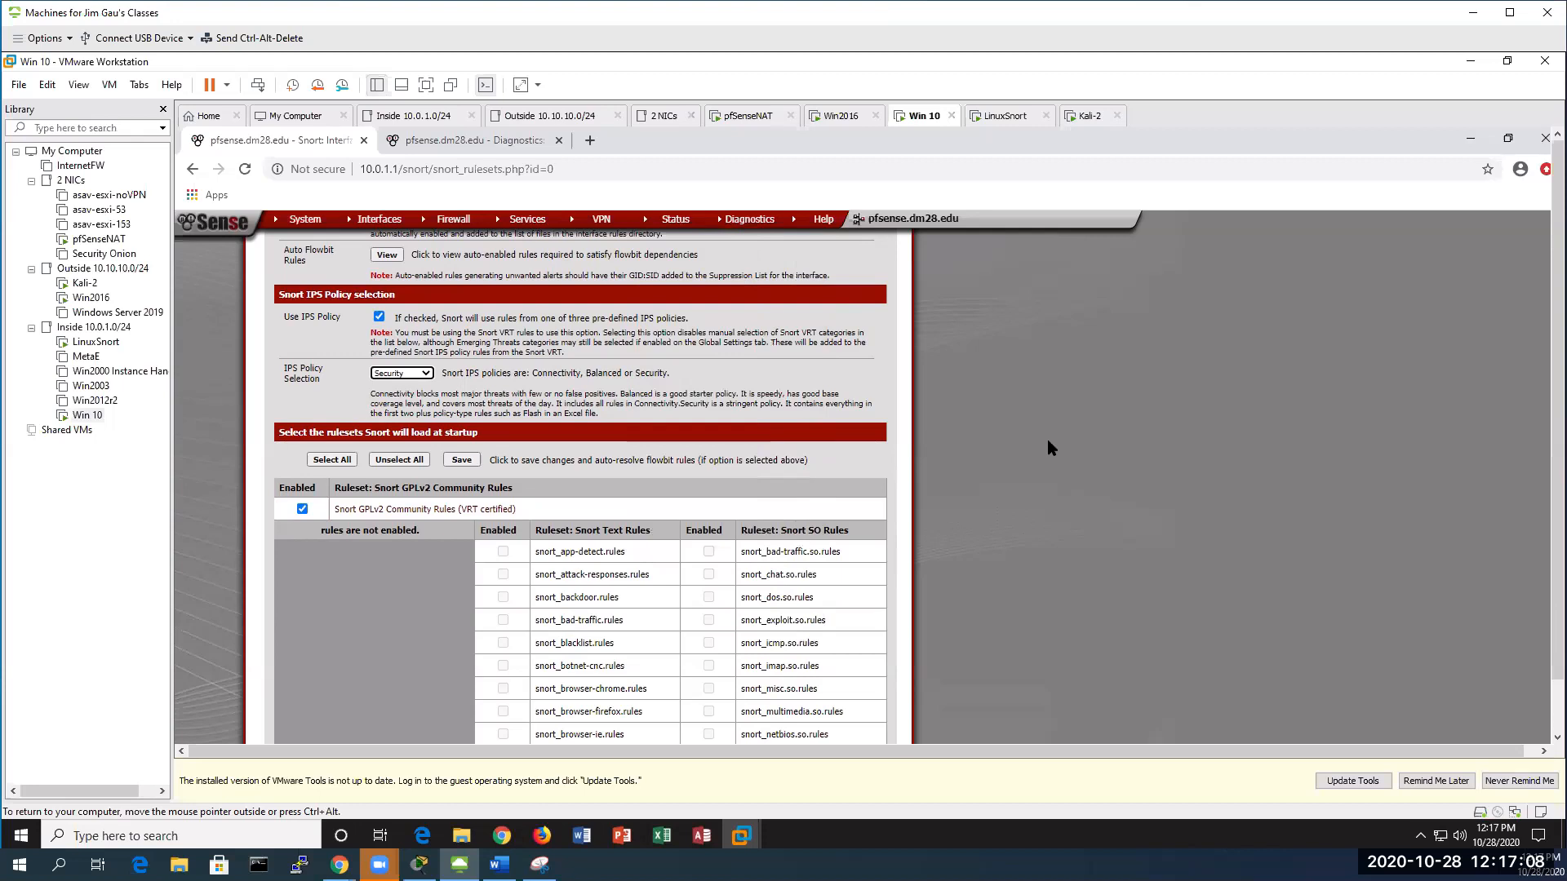
scroll(967, 478, down, 3)
scroll(1021, 483, down, 3)
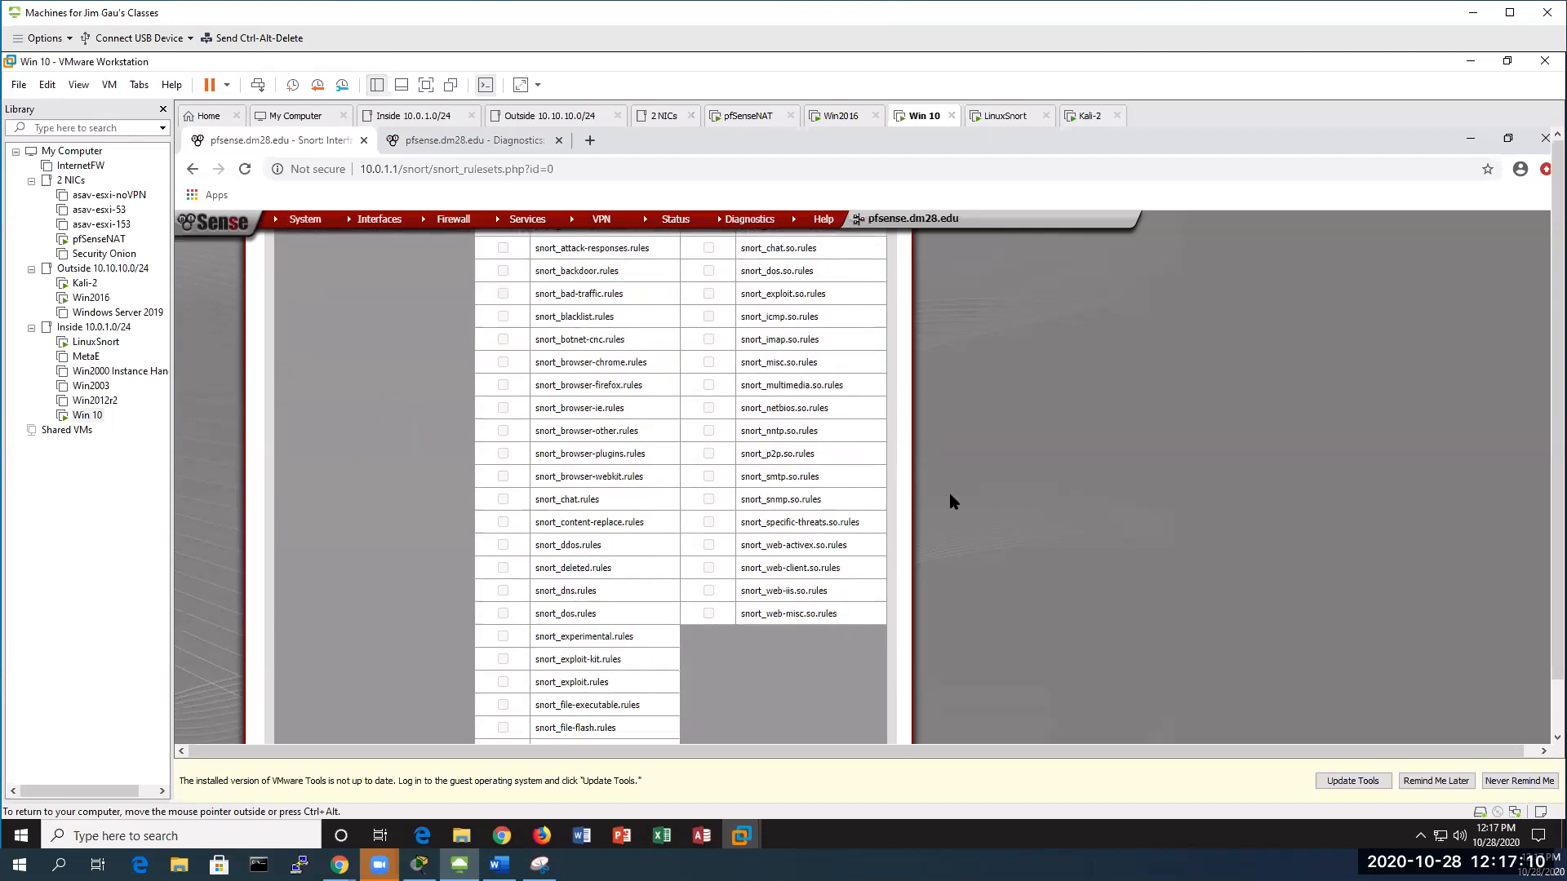
scroll(953, 489, down, 15)
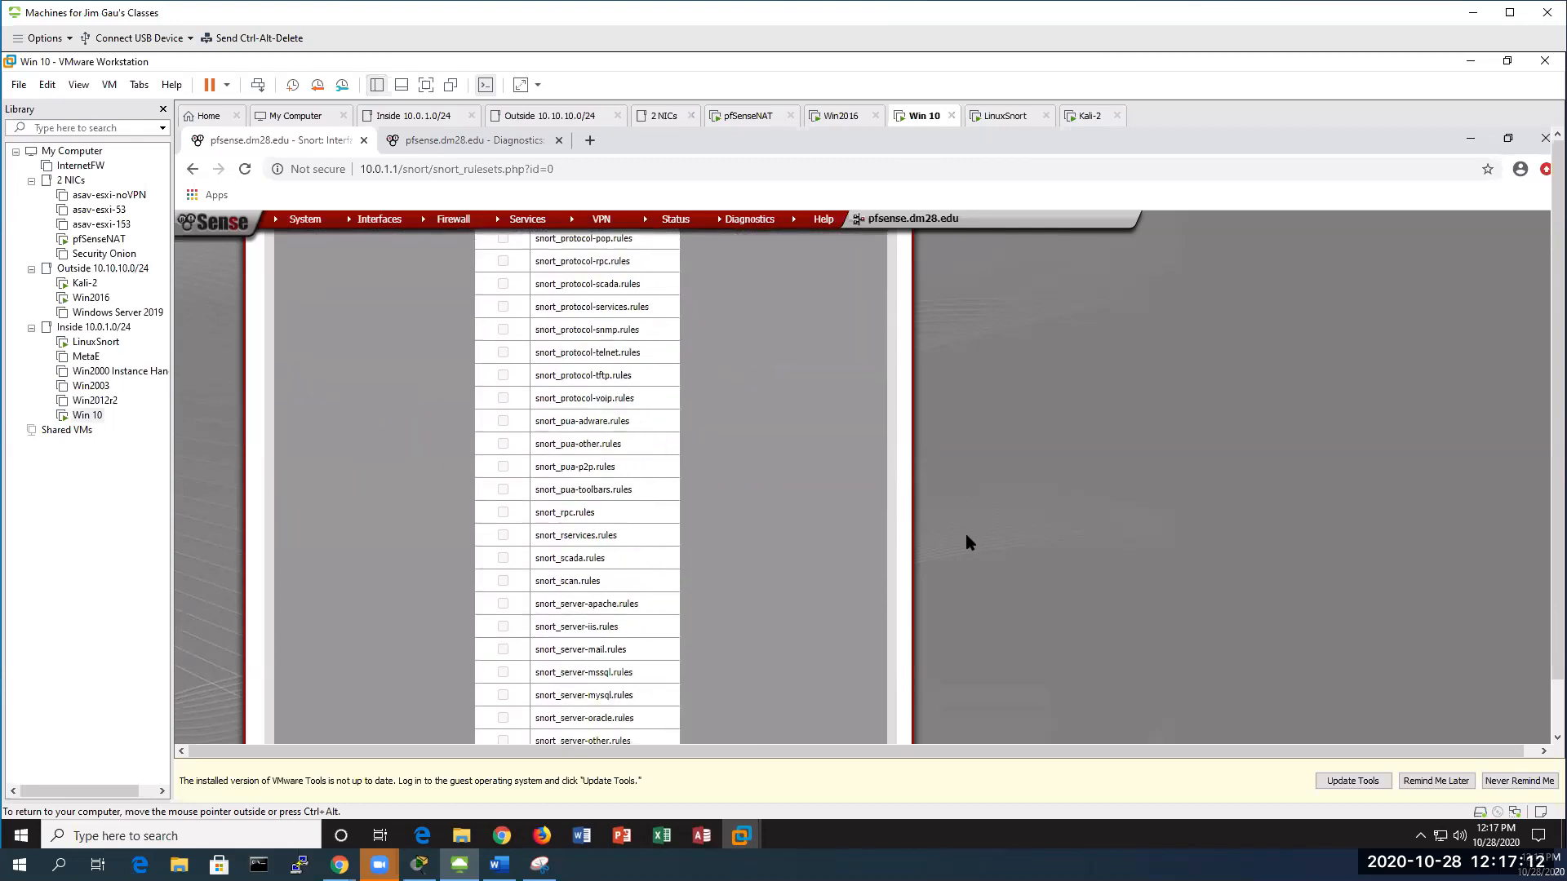
scroll(988, 526, down, 3)
click(580, 609)
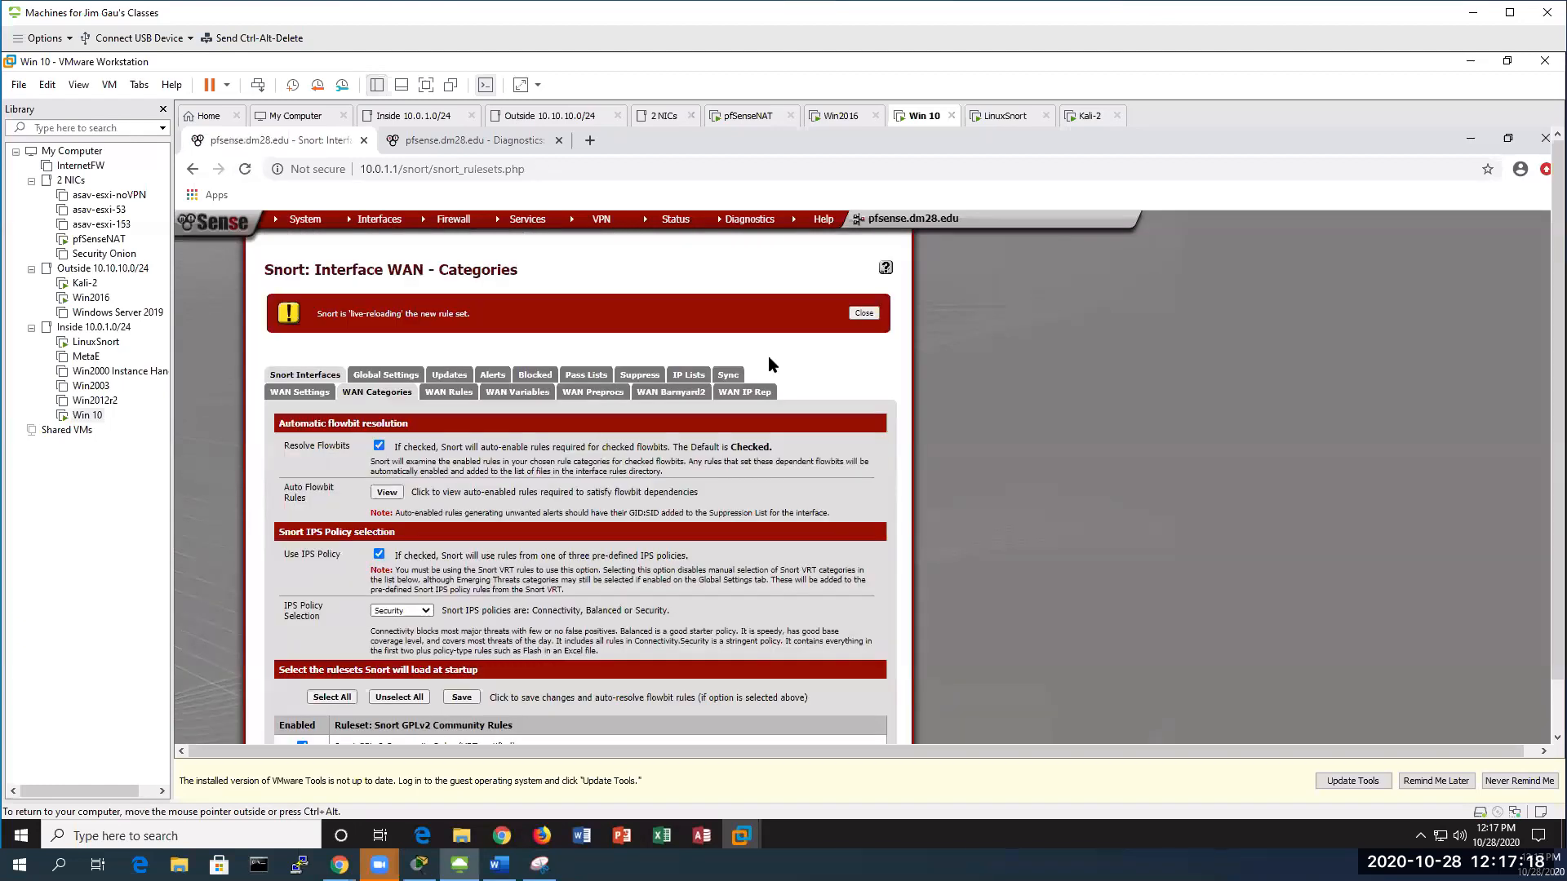
Dismiss the reload notice and refresh the rules folder, showing snort.rules at 3454.88 KiB, then return to Word
click(863, 313)
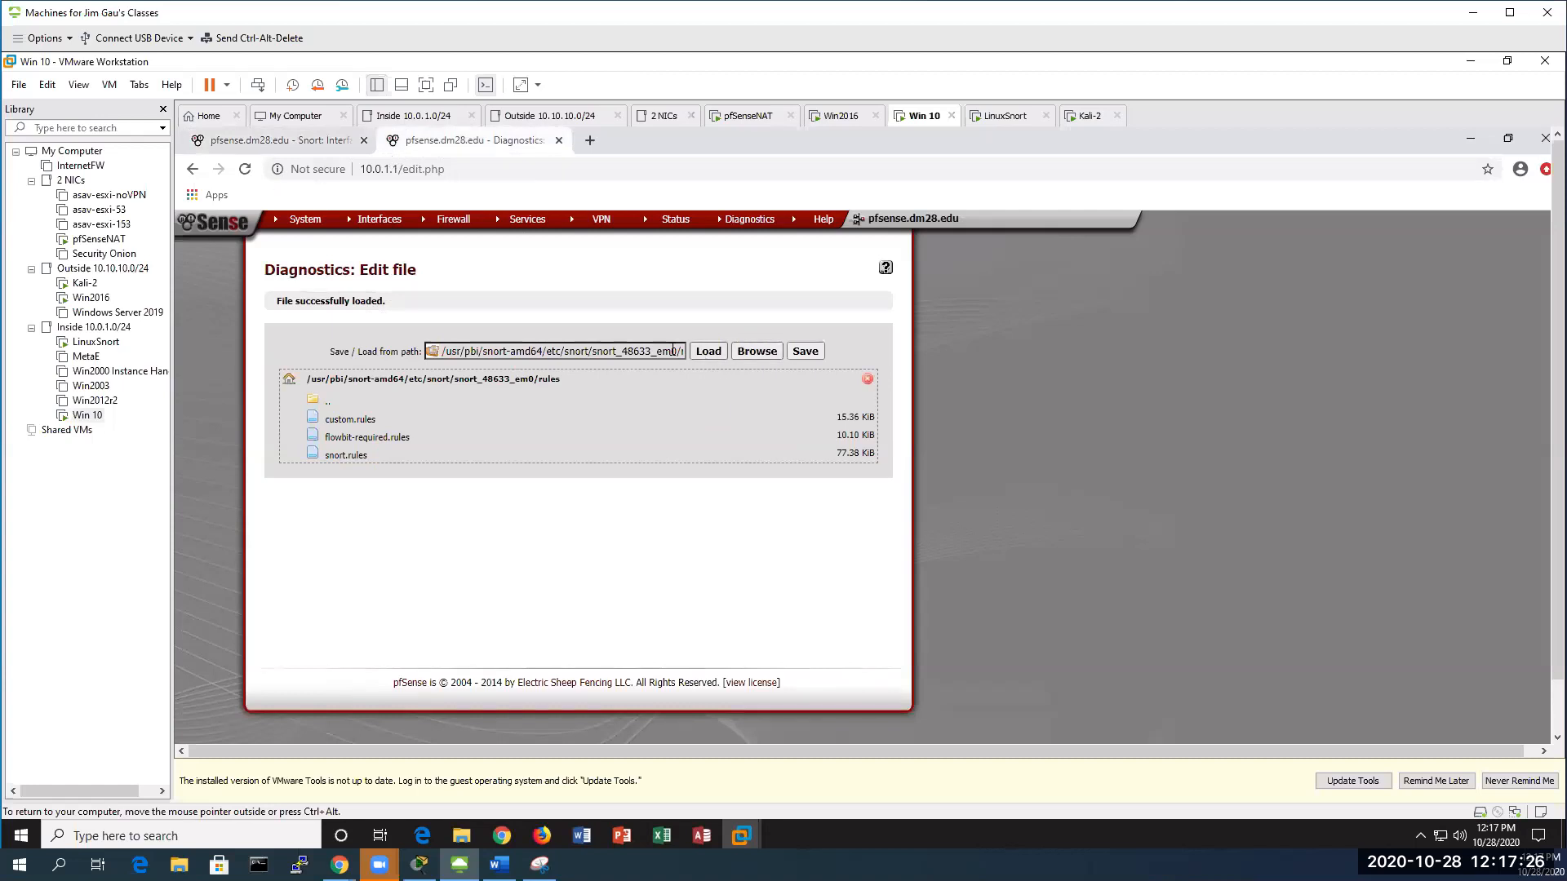
click(759, 353)
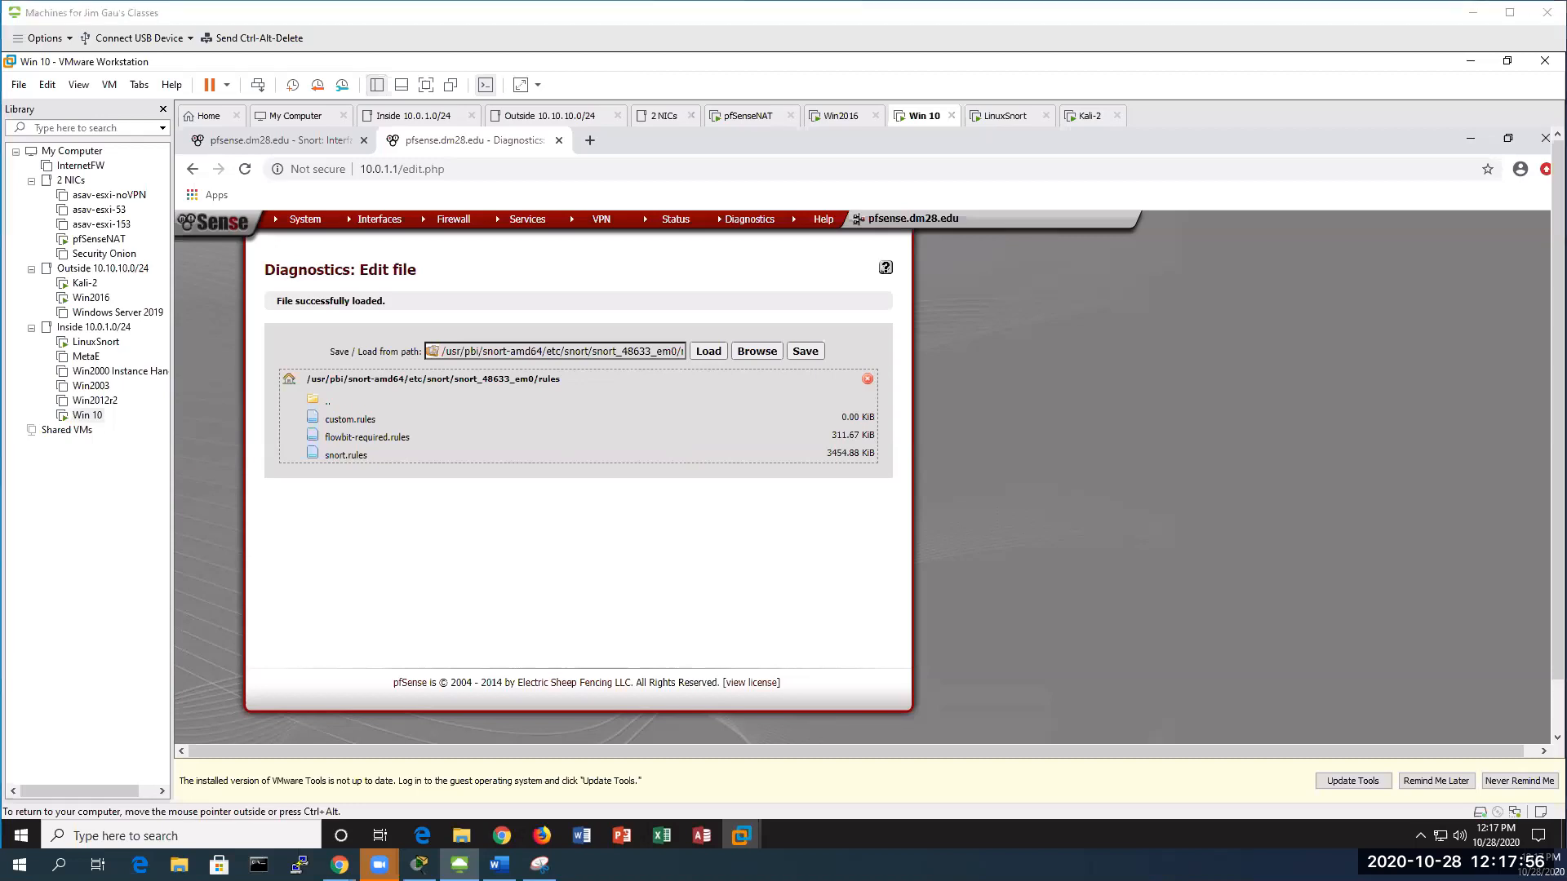
key(alt+Tab)
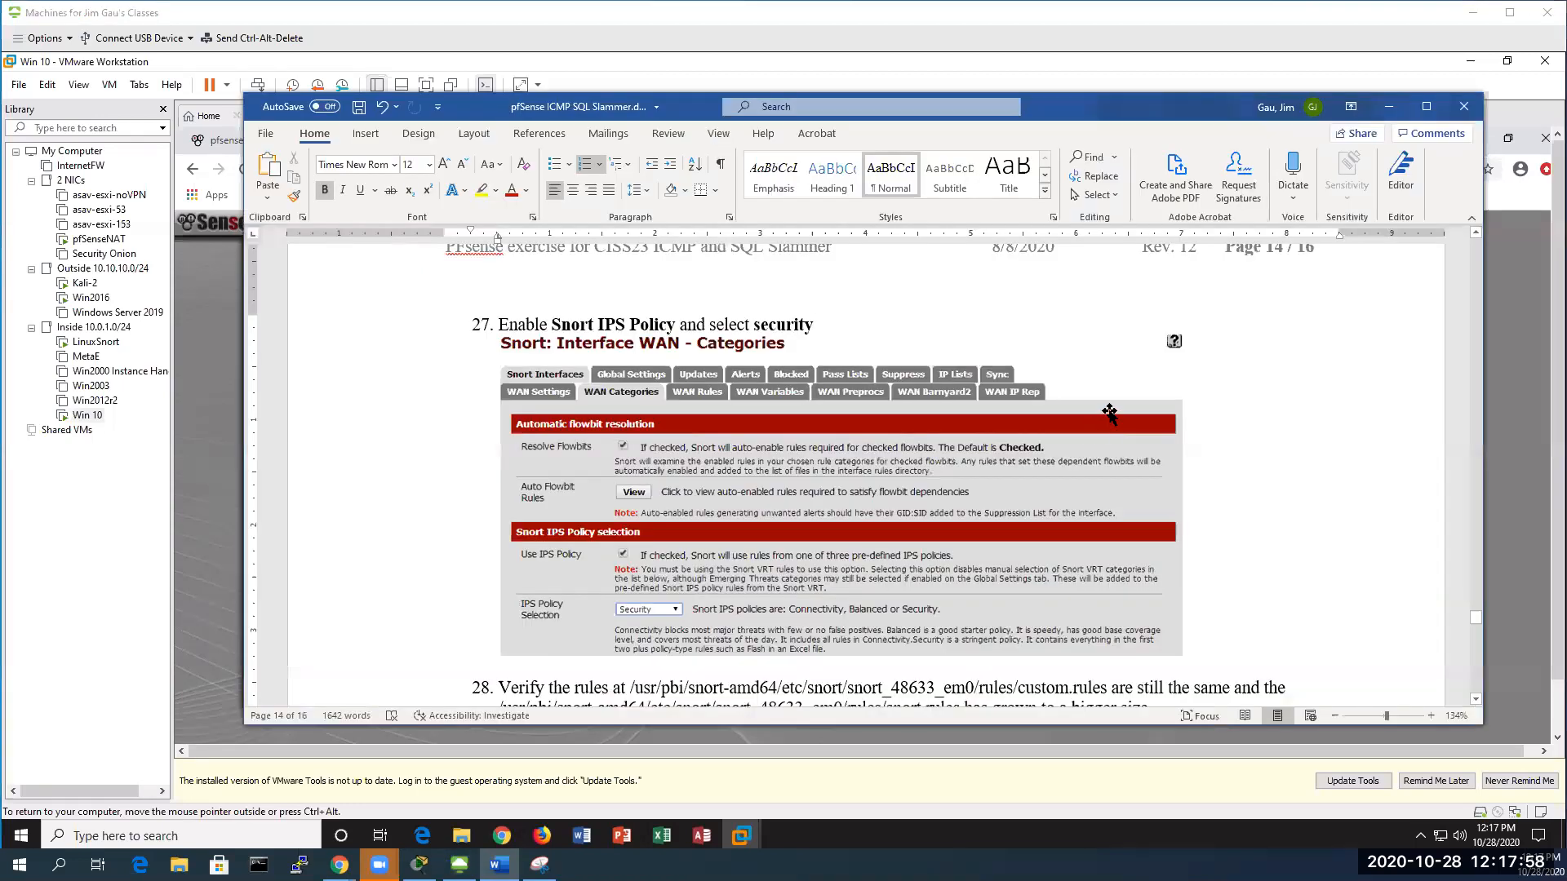
Read down to step 29, highlight 'Hail Mary', and minimize the Word guide
scroll(1110, 413, down, 2)
scroll(1110, 413, down, 4)
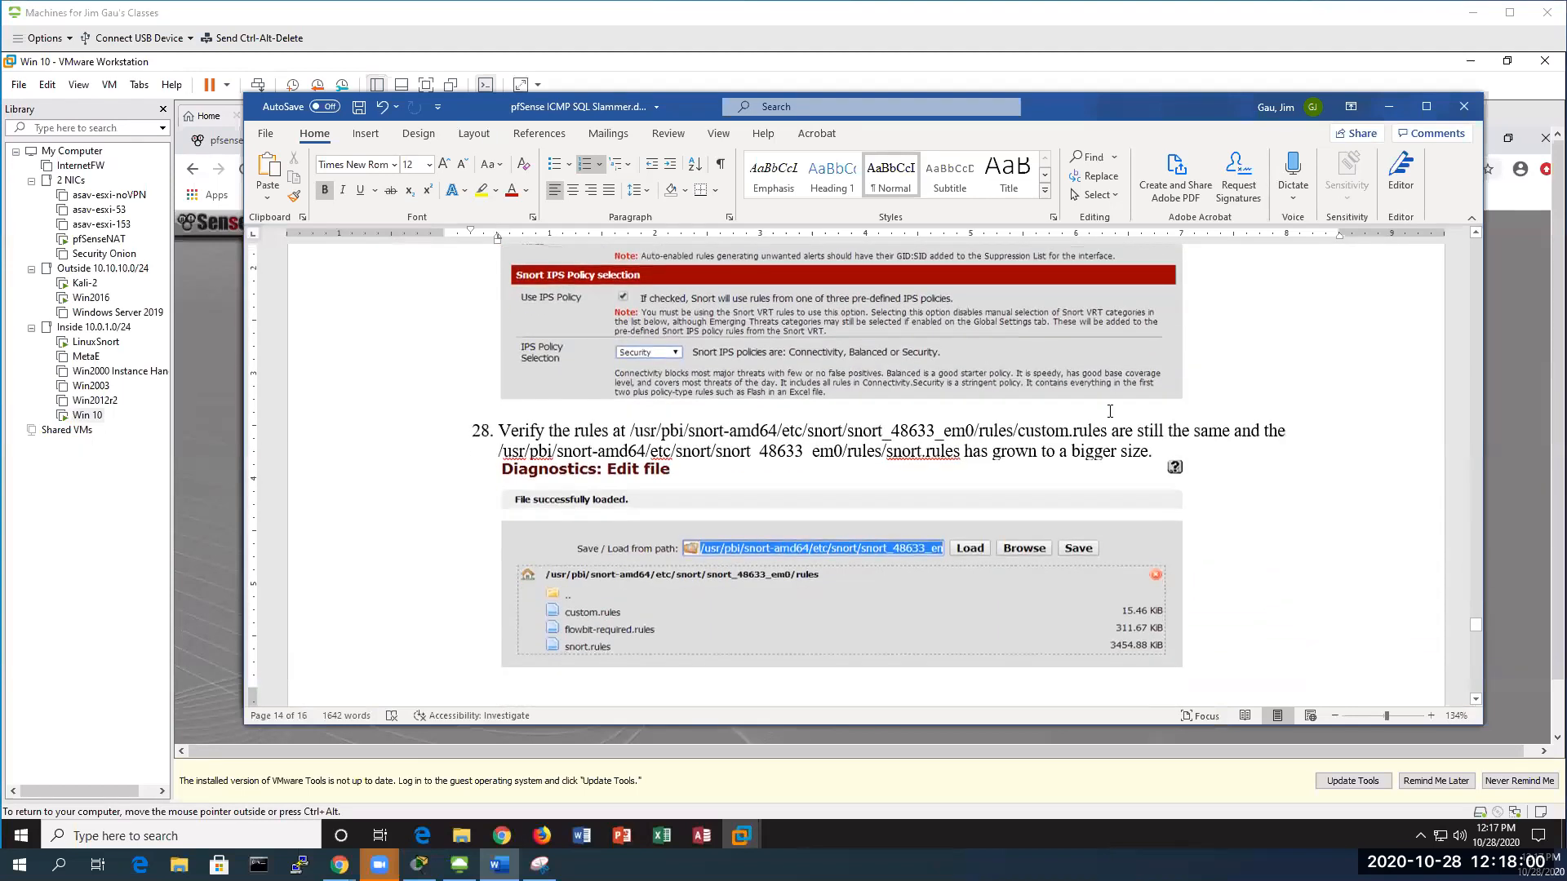
scroll(1110, 413, down, 3)
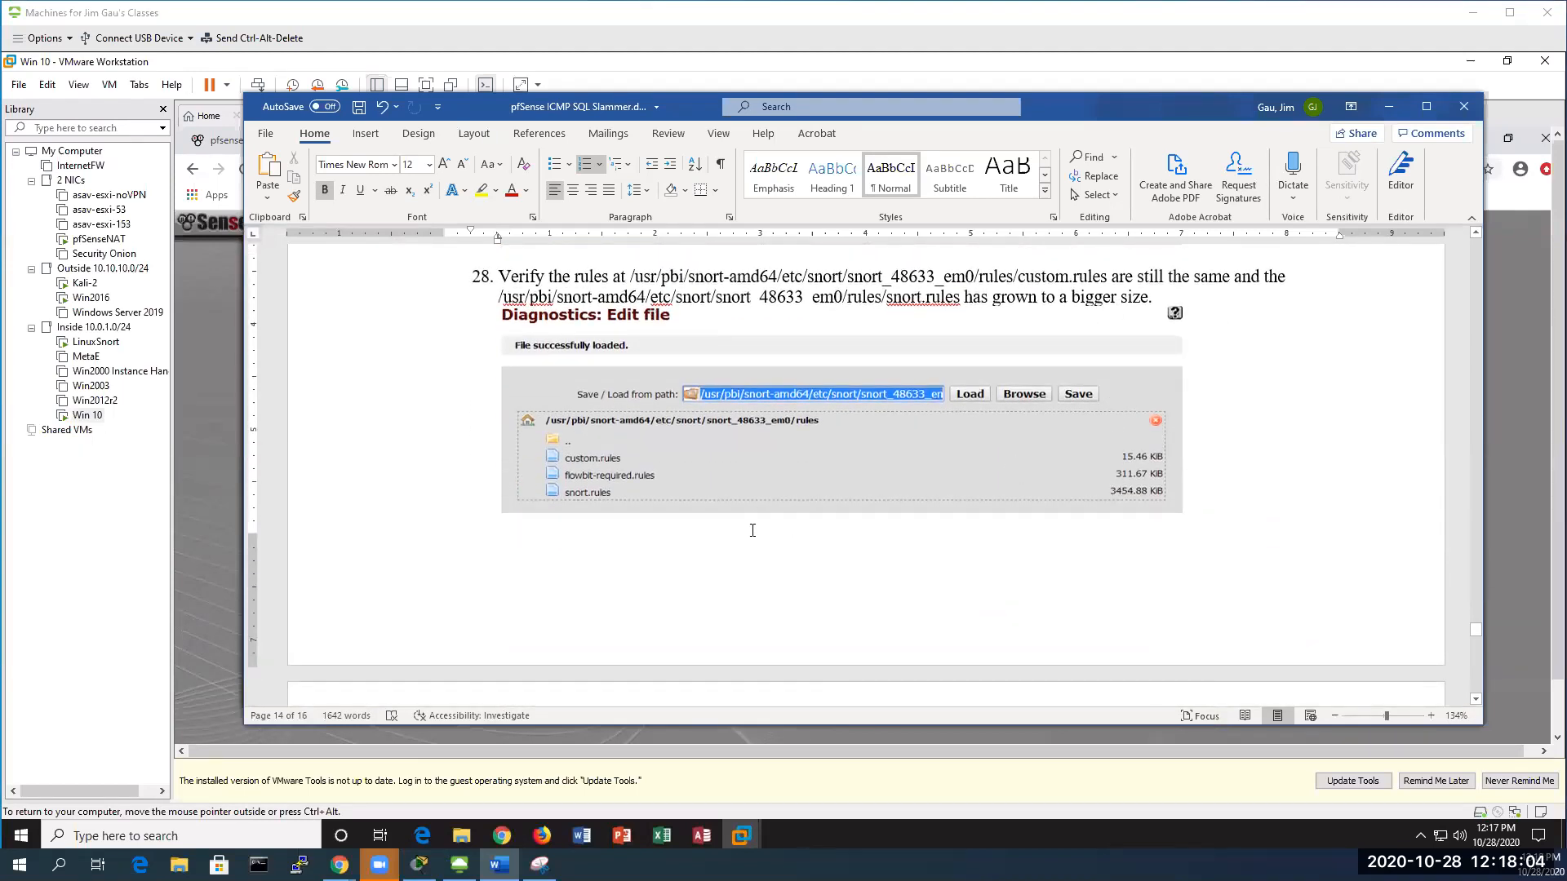
scroll(742, 535, down, 2)
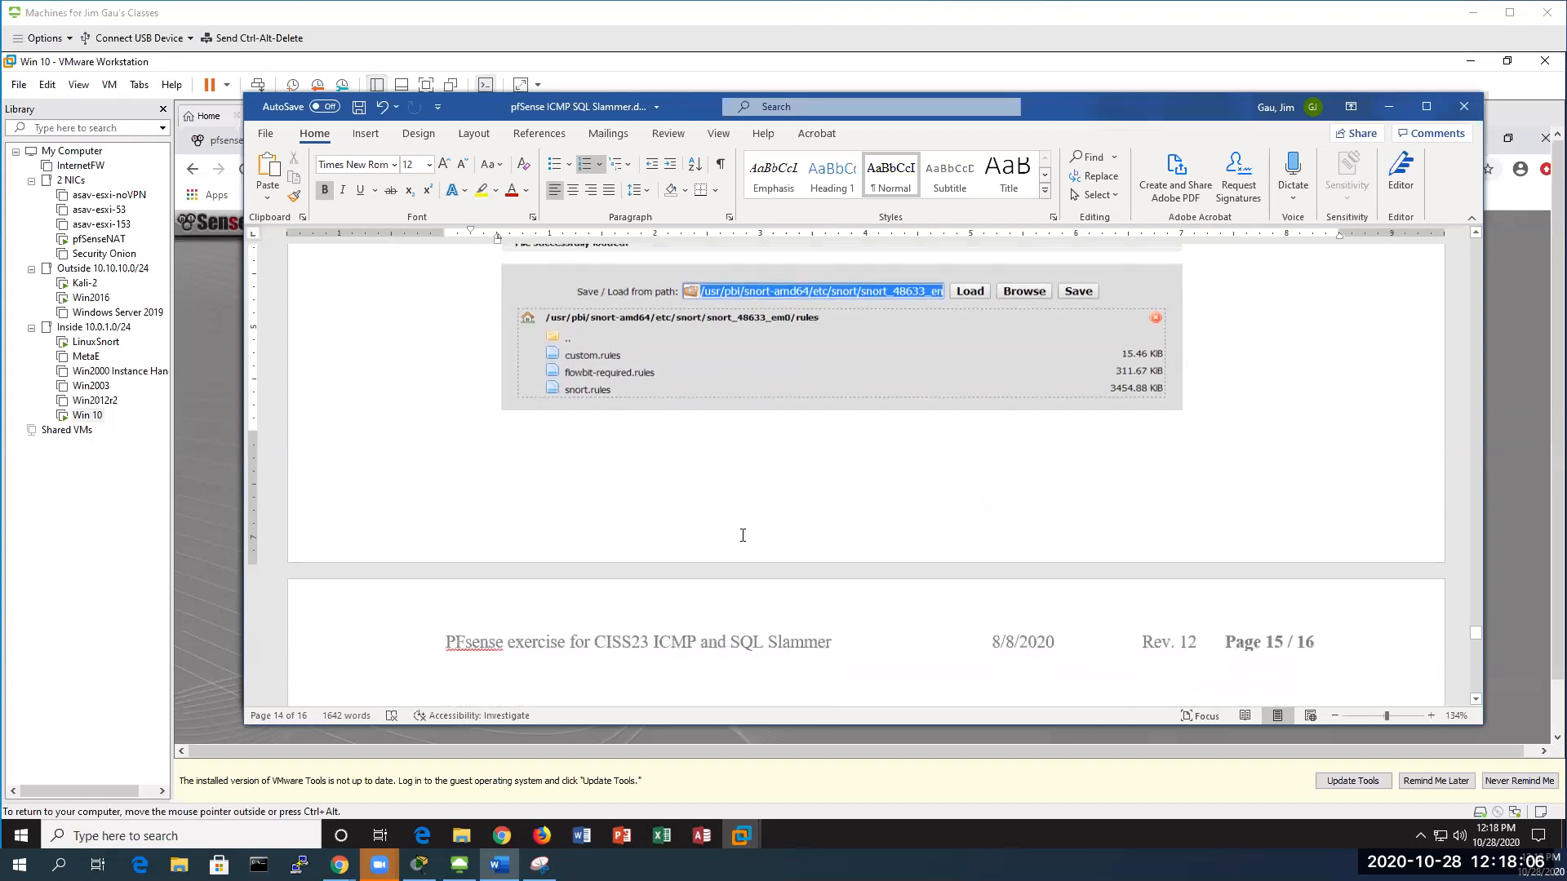
scroll(743, 535, up, 4)
scroll(742, 536, down, 8)
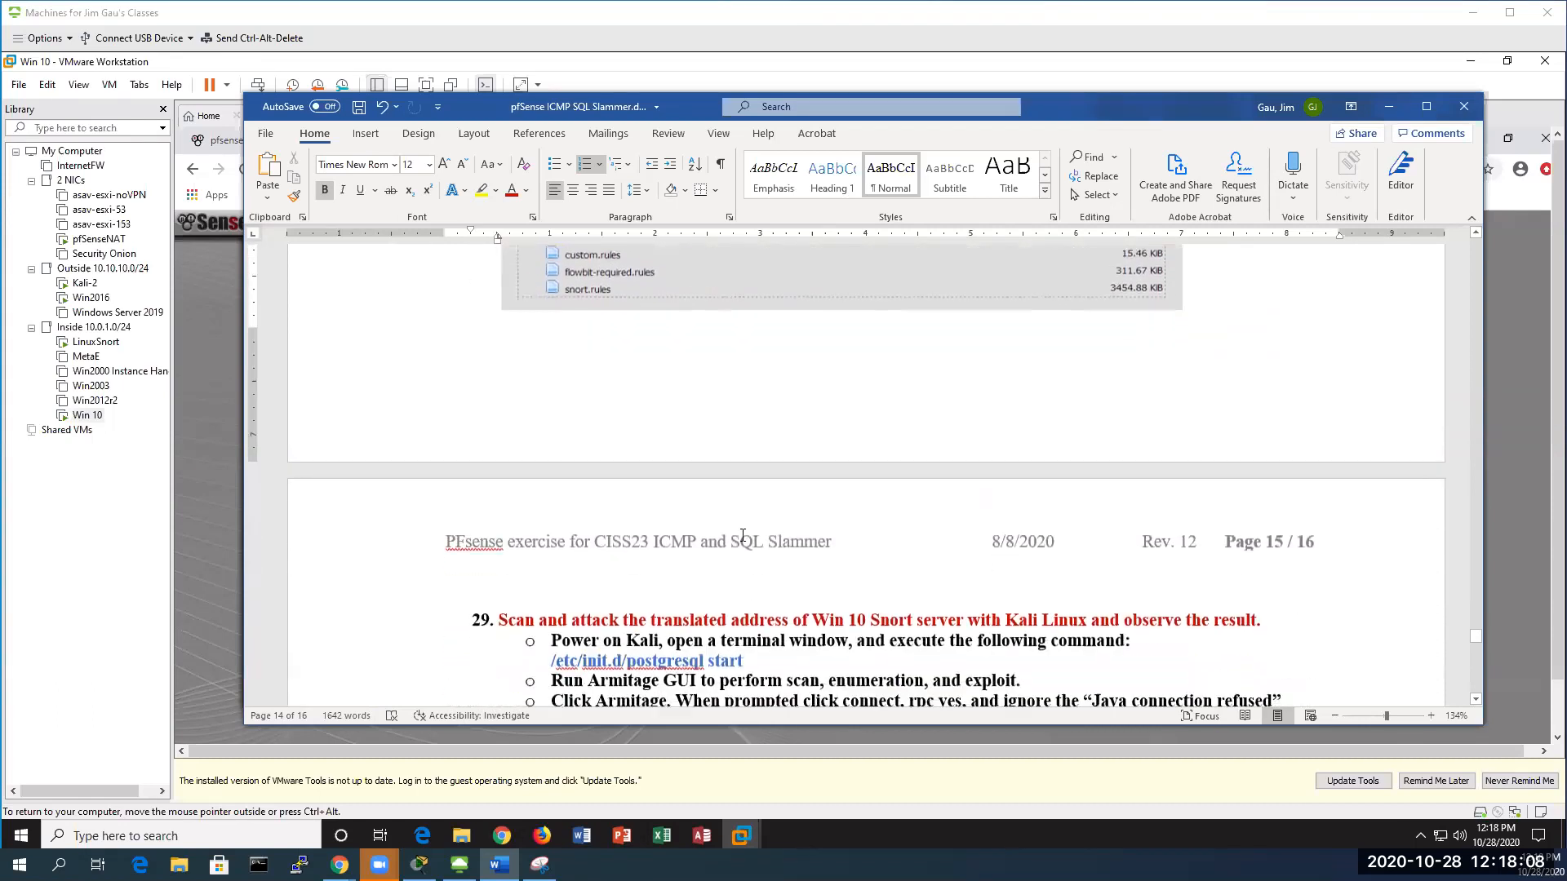
scroll(742, 536, down, 4)
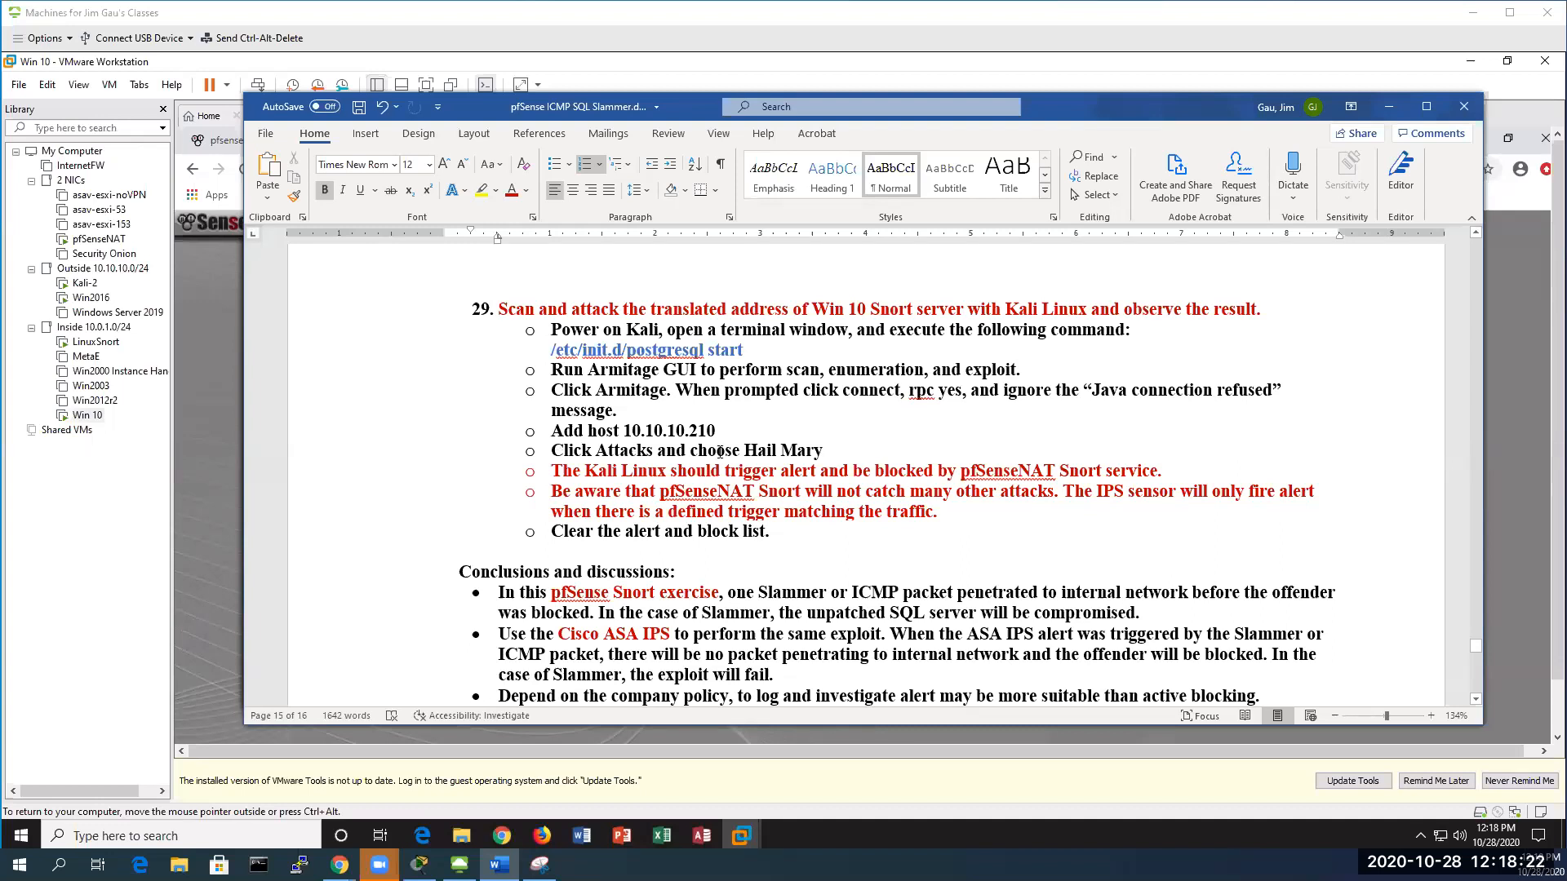
drag(744, 450, 822, 449)
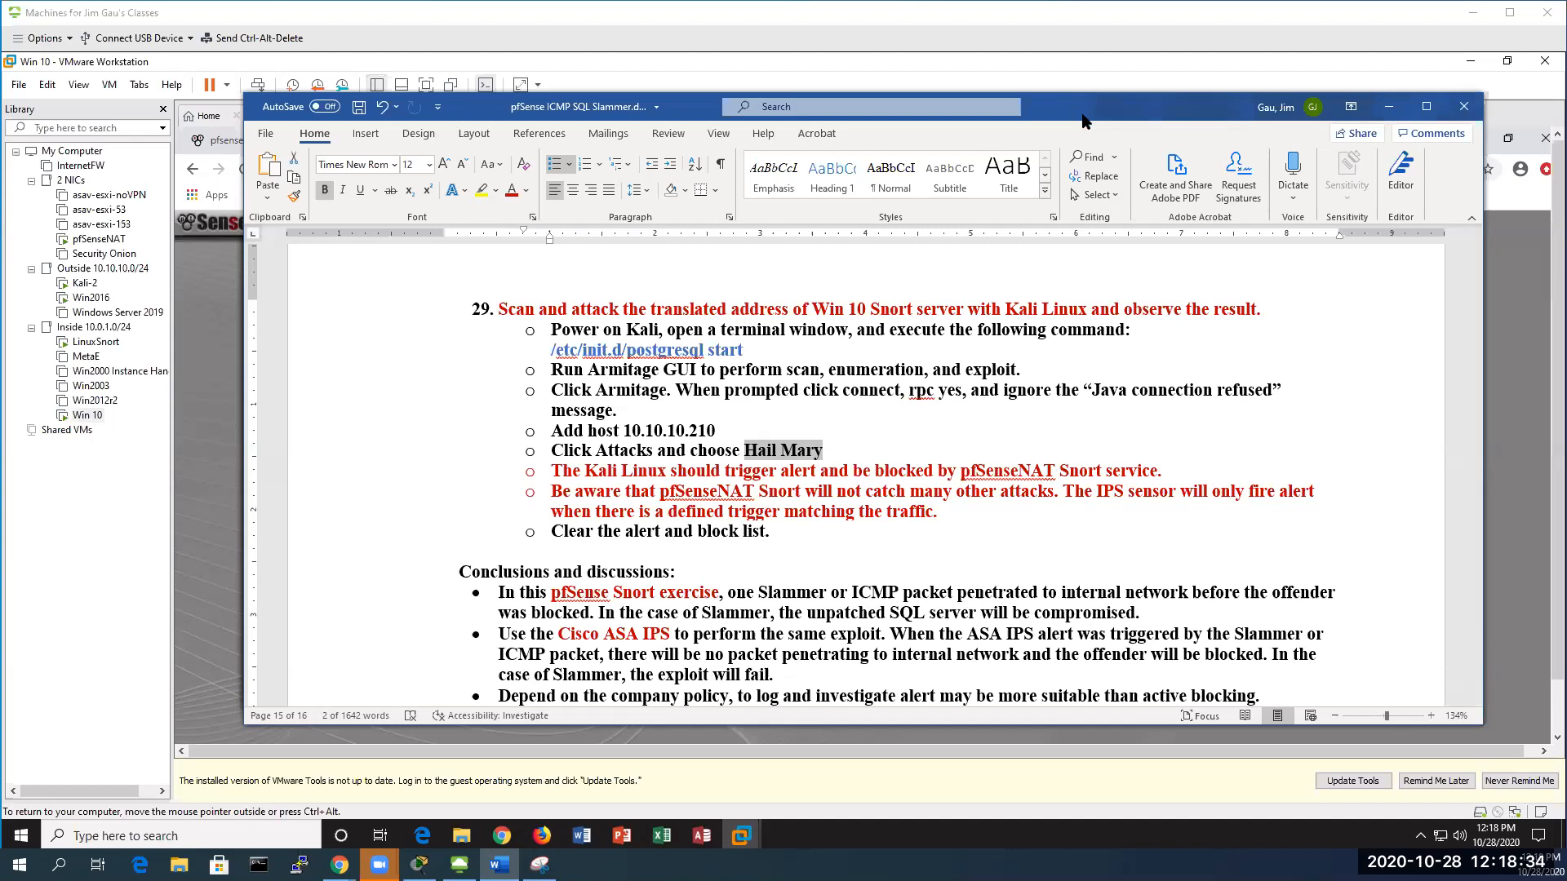
click(1389, 107)
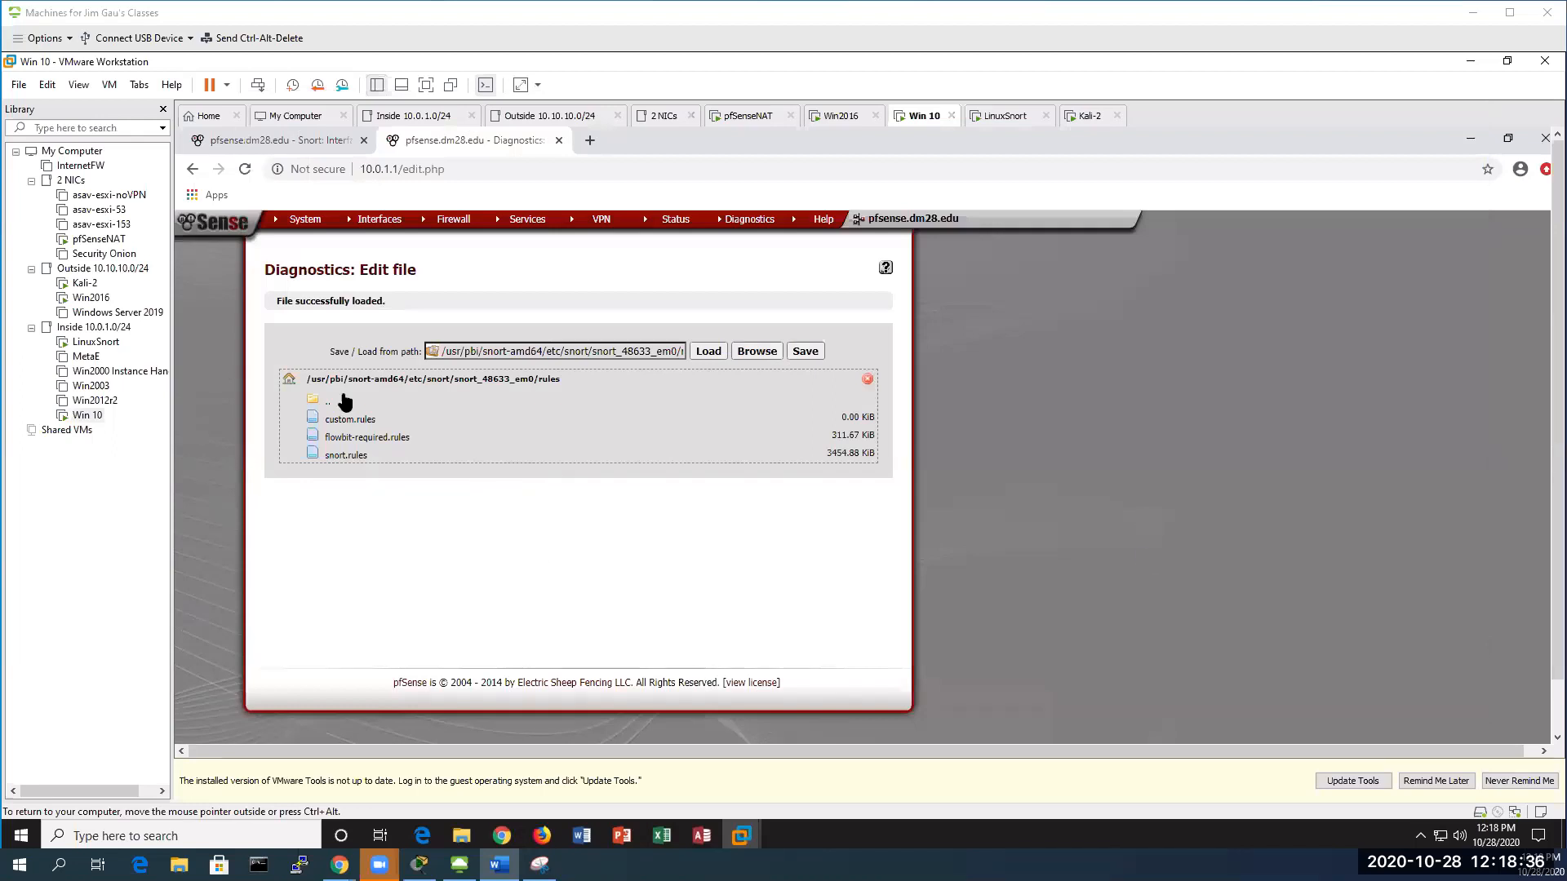
Open the Kali-2 VM, send Ctrl+Alt+Del, and log in as root with the account password
double_click(82, 283)
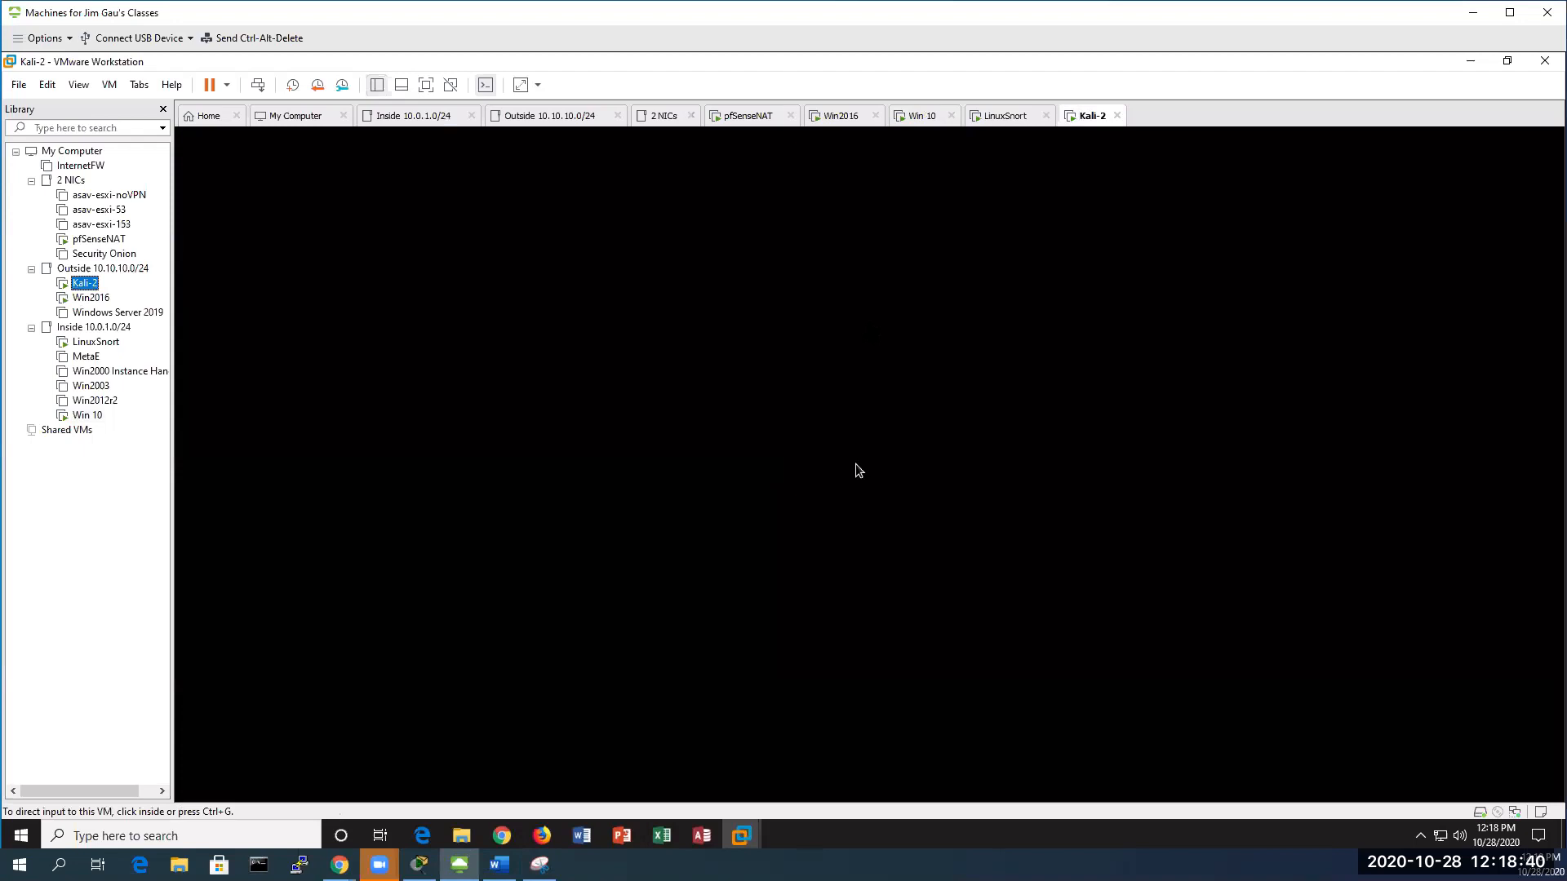
click(855, 464)
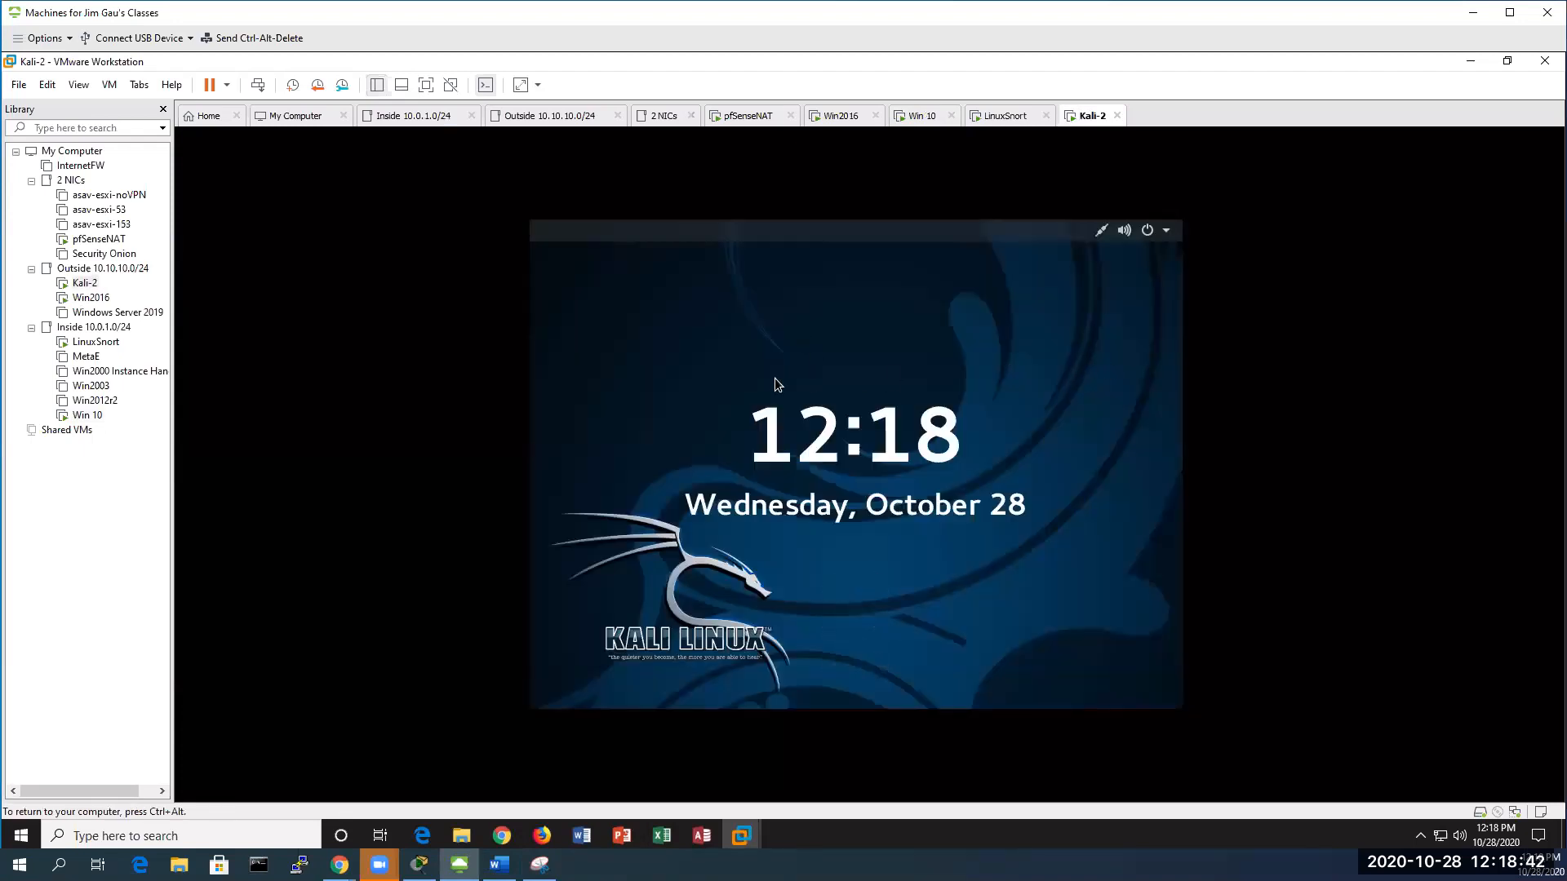
right_click(85, 284)
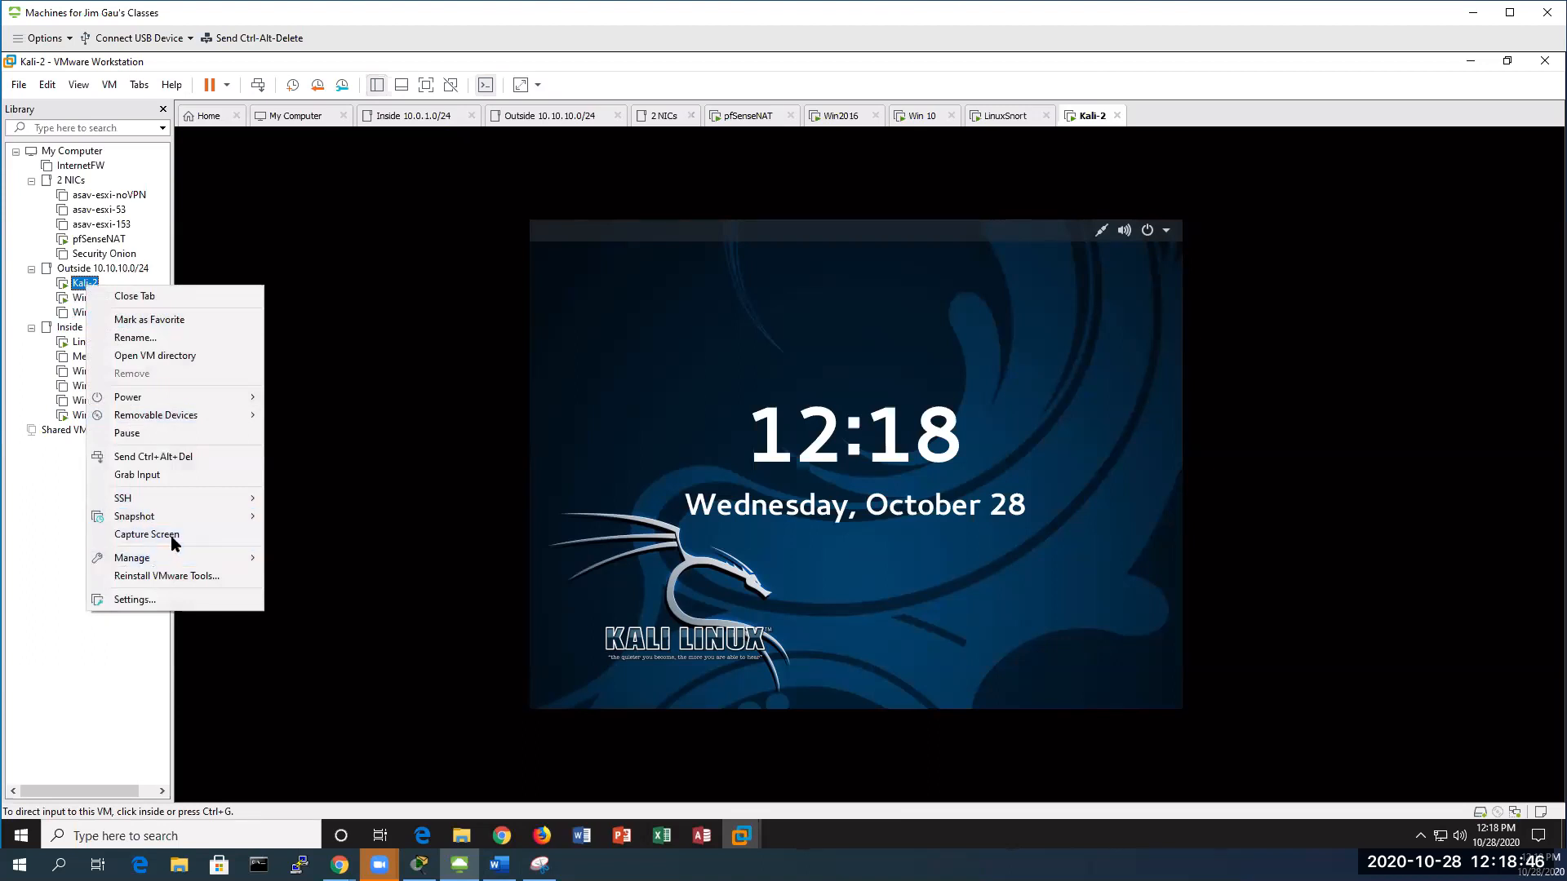
click(184, 457)
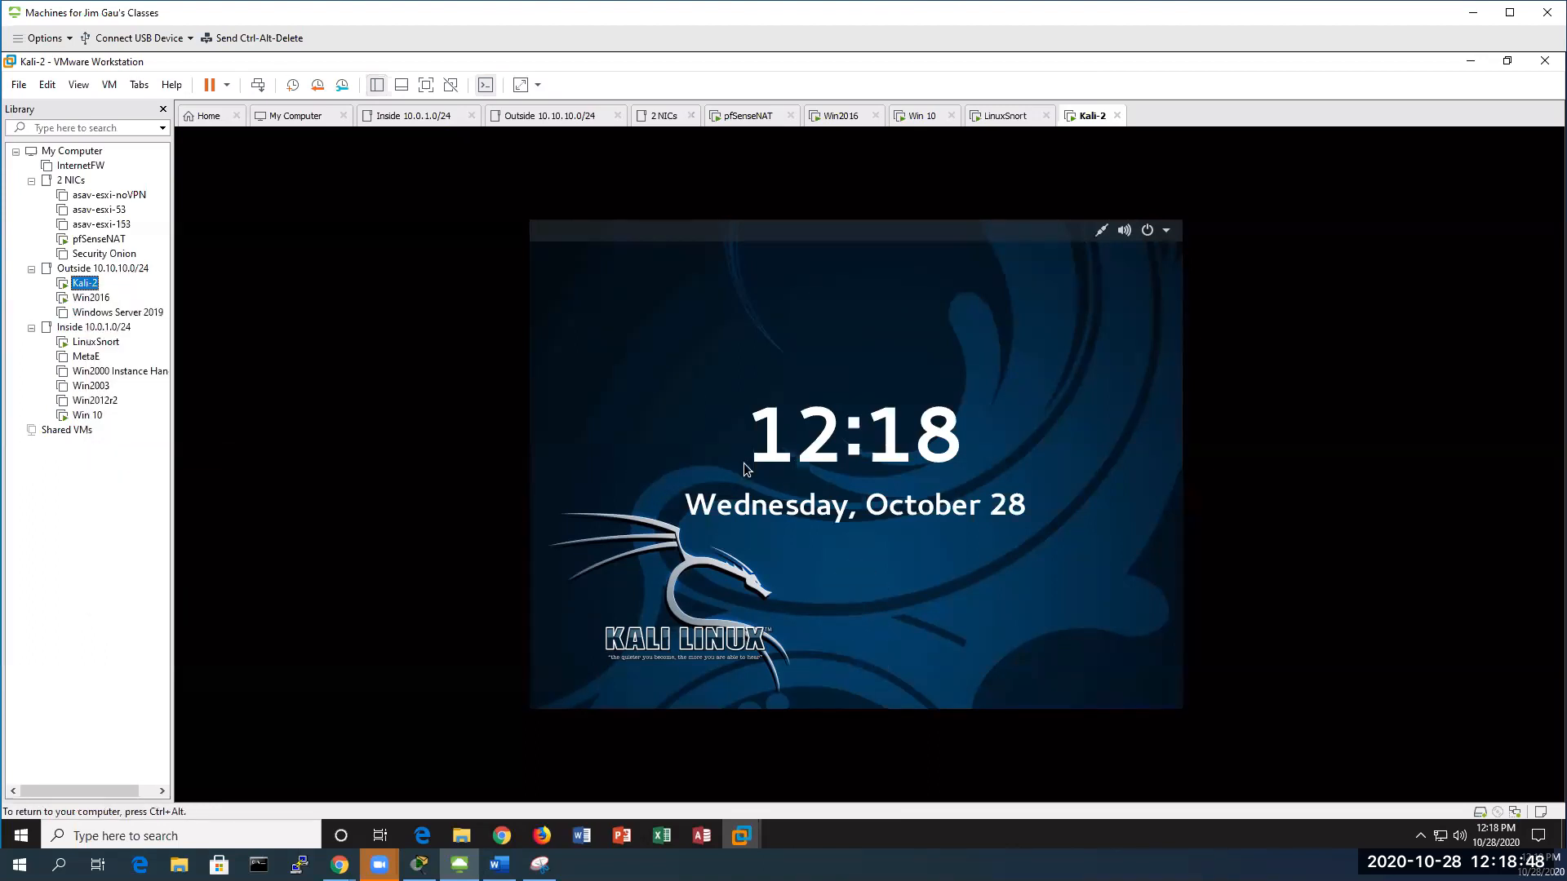
key(Return)
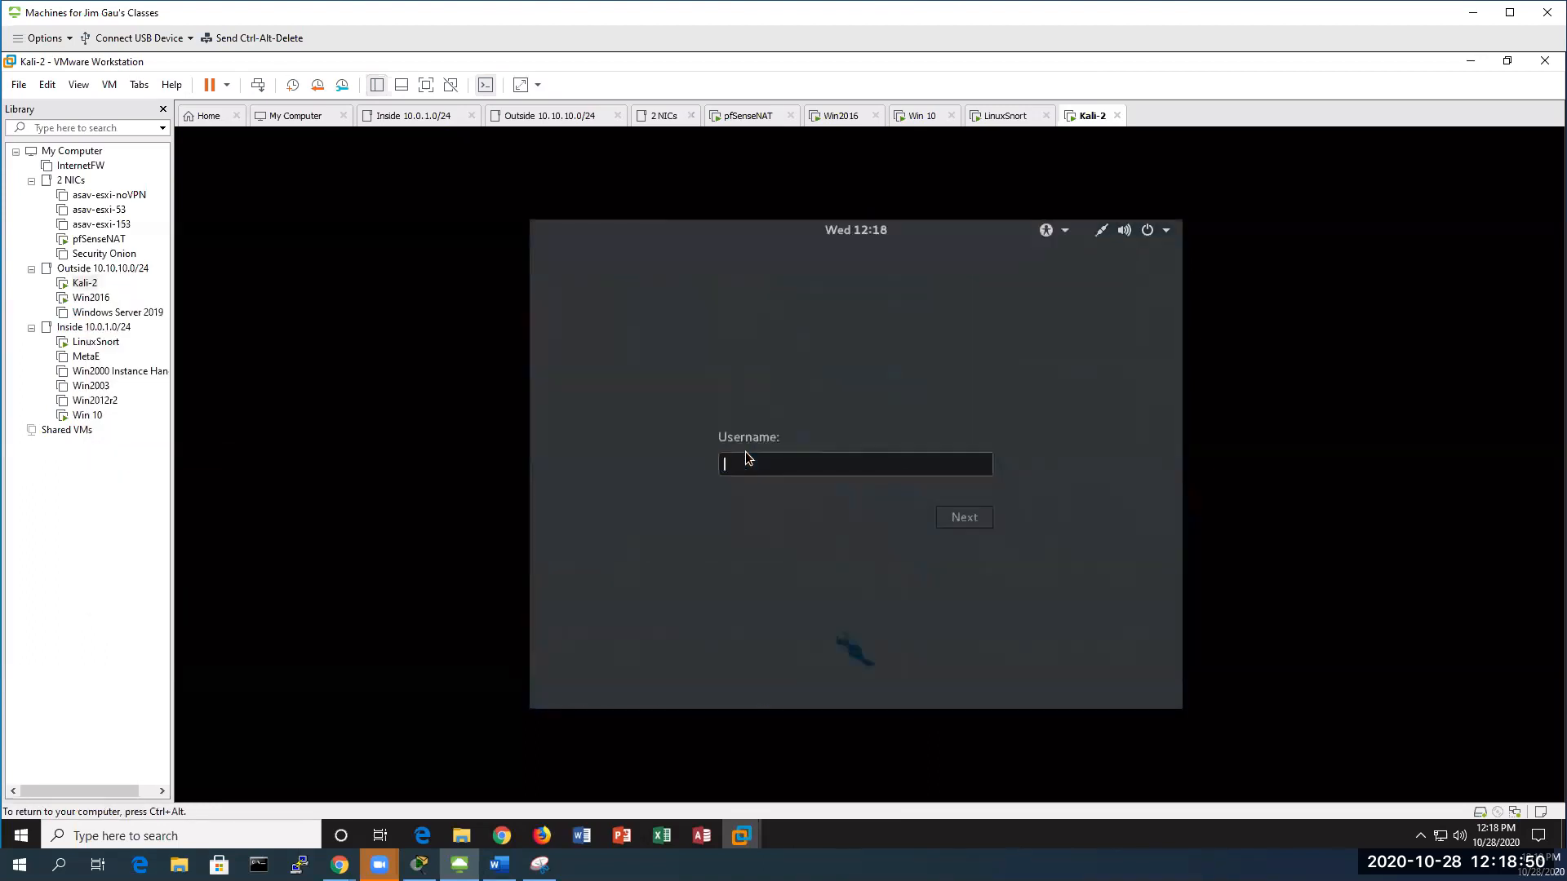
text(root)
key(Return)
text(••••••••••)
key(Return)
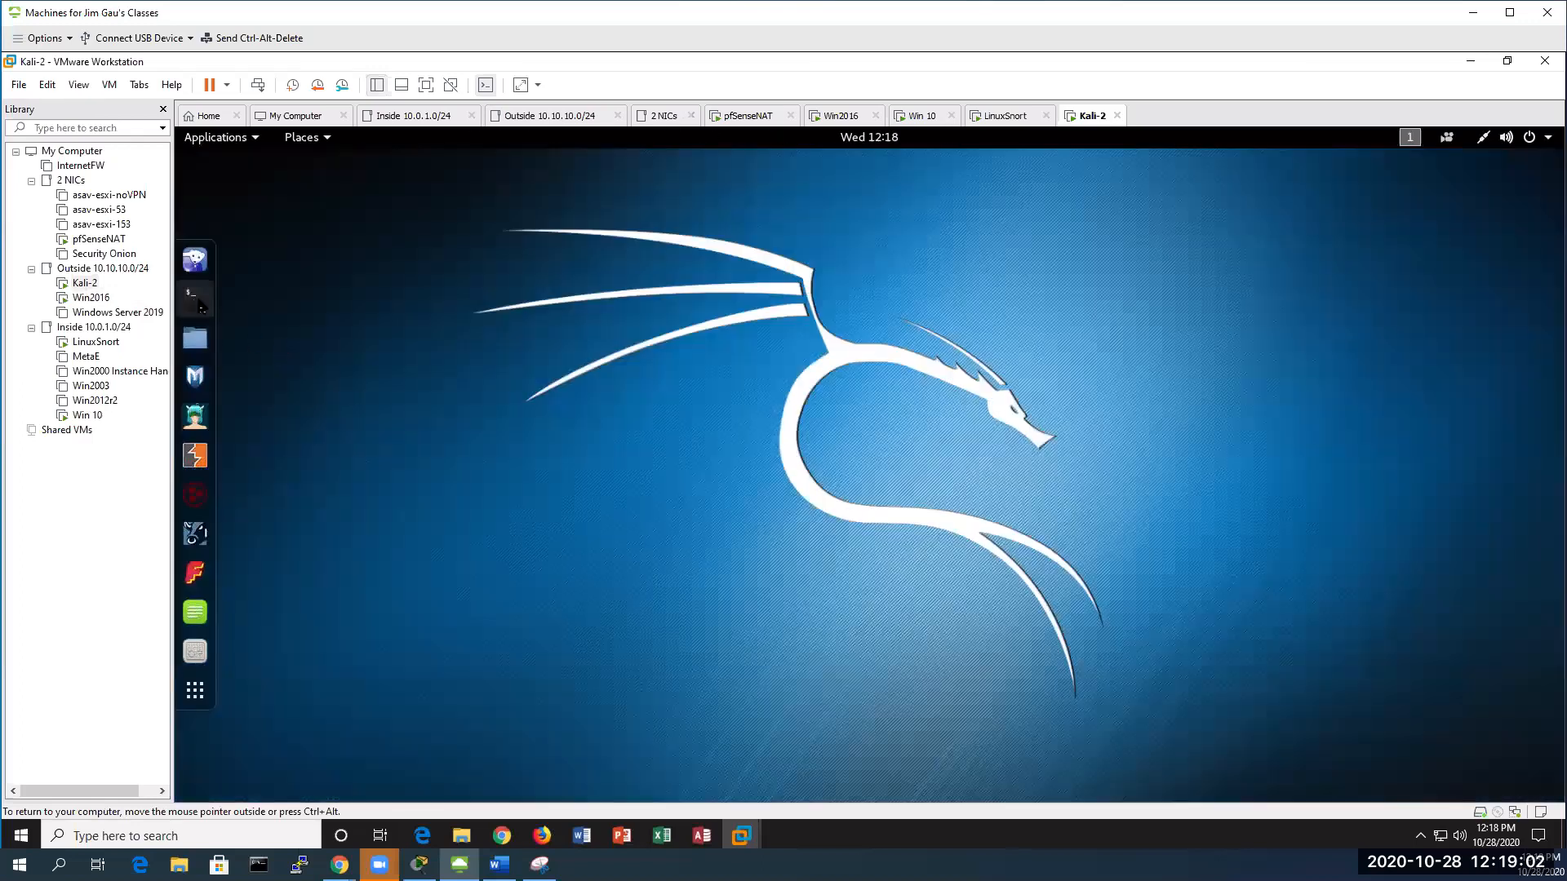
Run /etc/init.d/postgresql start in a Kali terminal
click(195, 295)
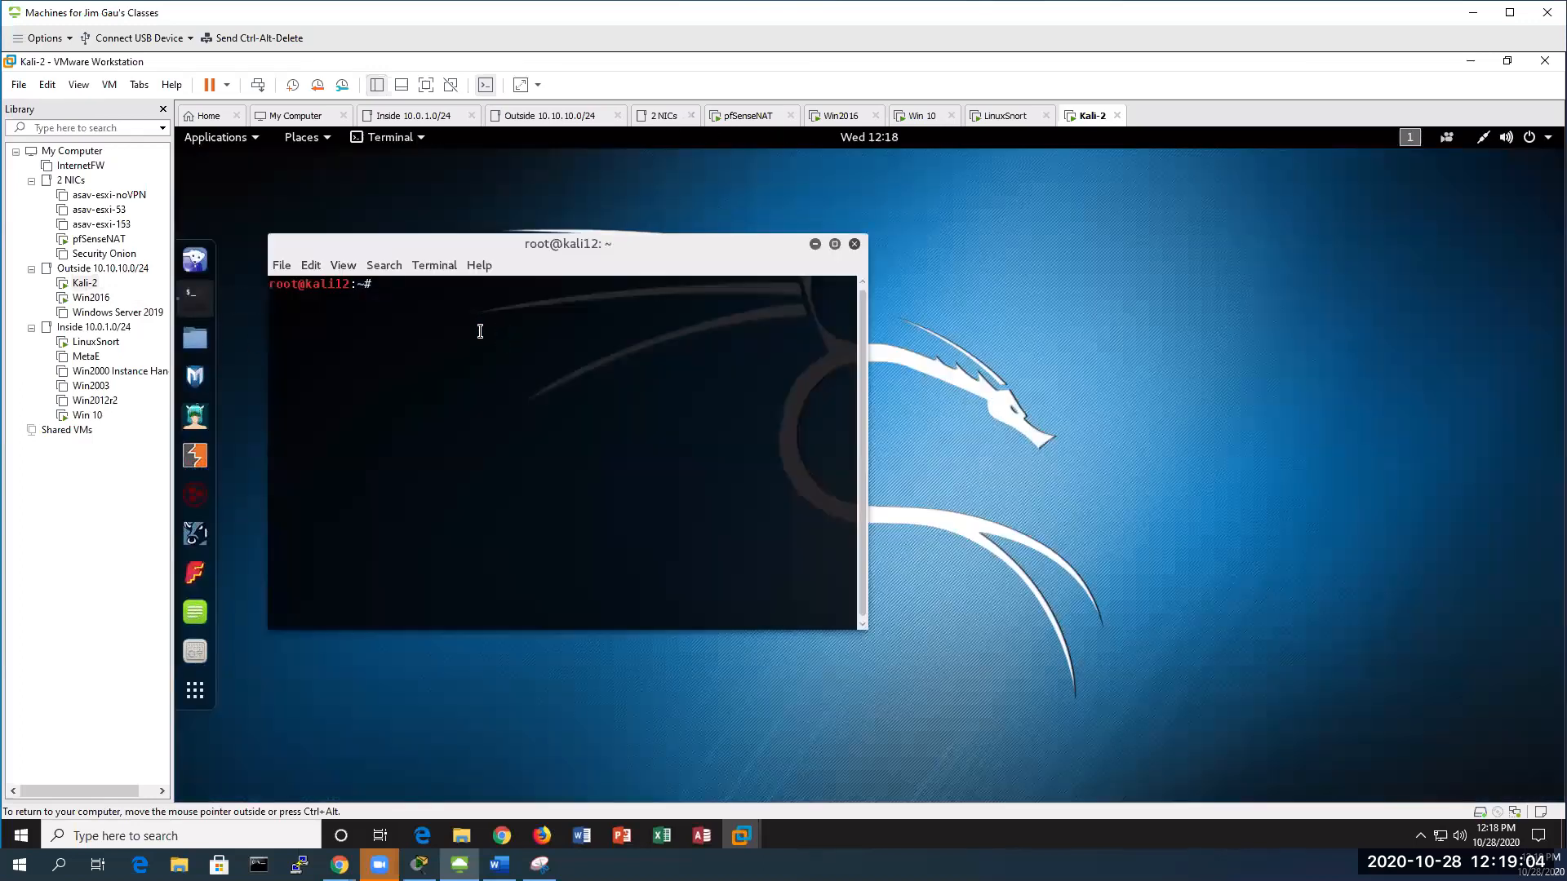
text(/etc/)
text(init.d)
text(/pre)
text(g)
key(BackSpace)
key(BackSpace)
key(BackSpace)
text(ost)
key(Tab)
text(start)
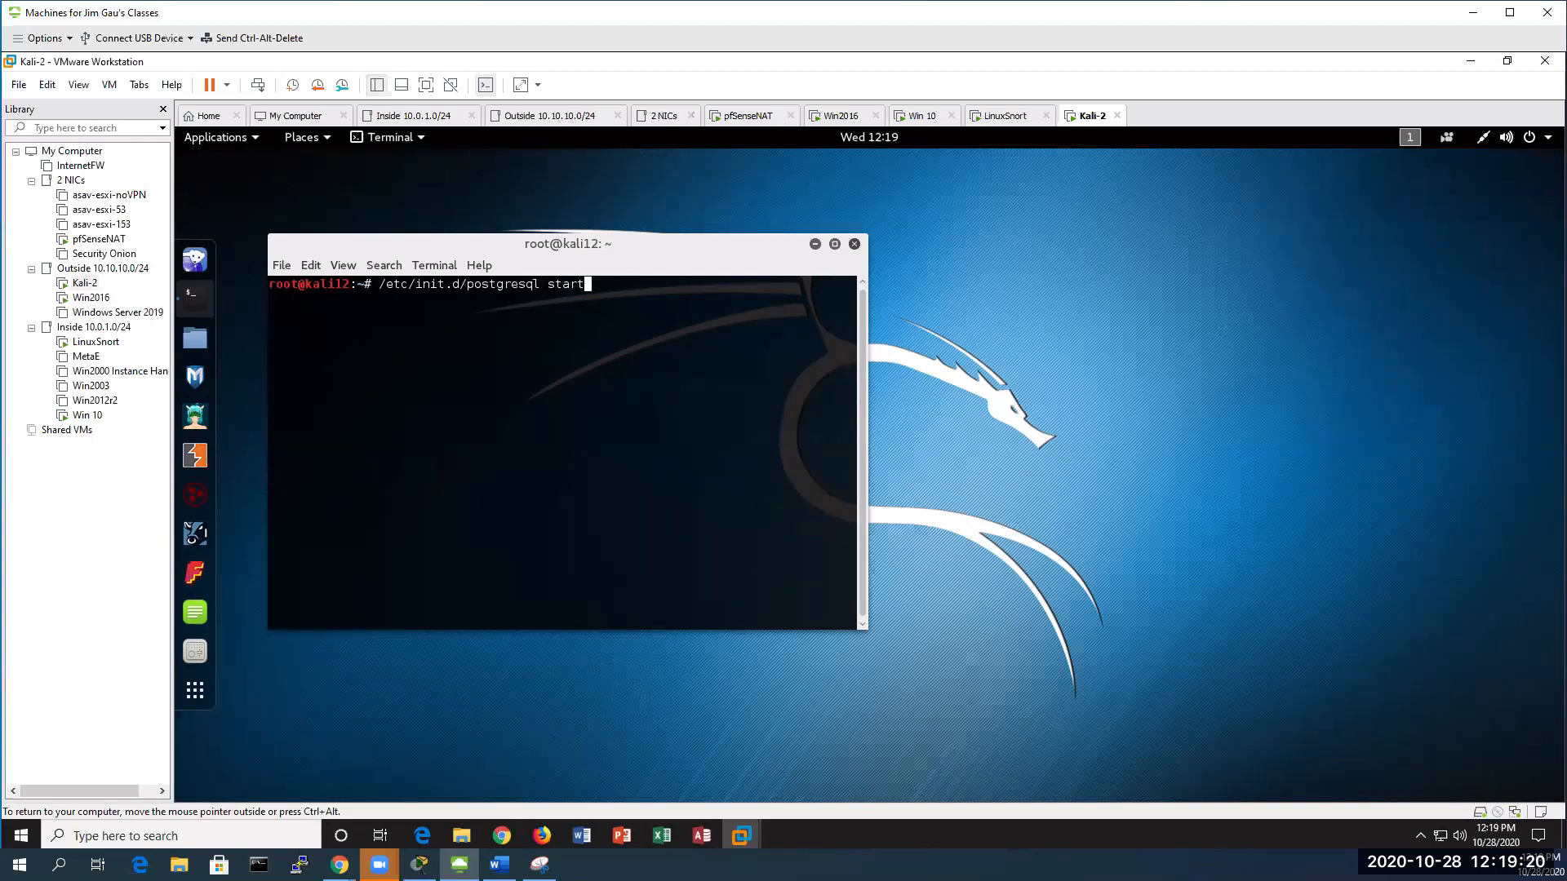
key(Return)
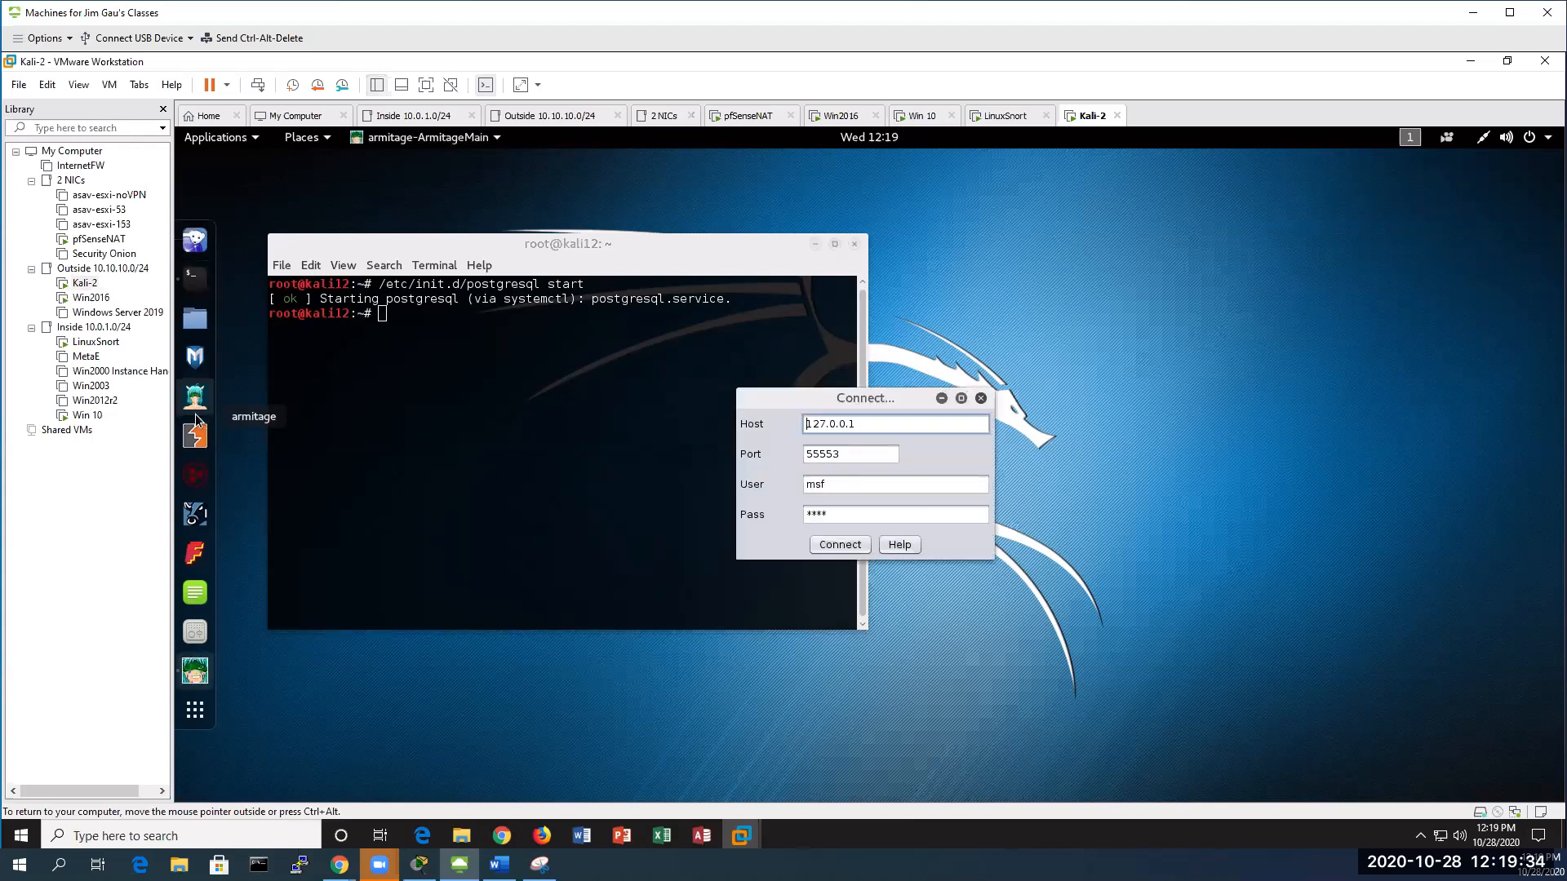
Connect Armitage to Metasploit on 127.0.0.1:55553, starting its RPC server, and open Hosts > Add Hosts
click(844, 546)
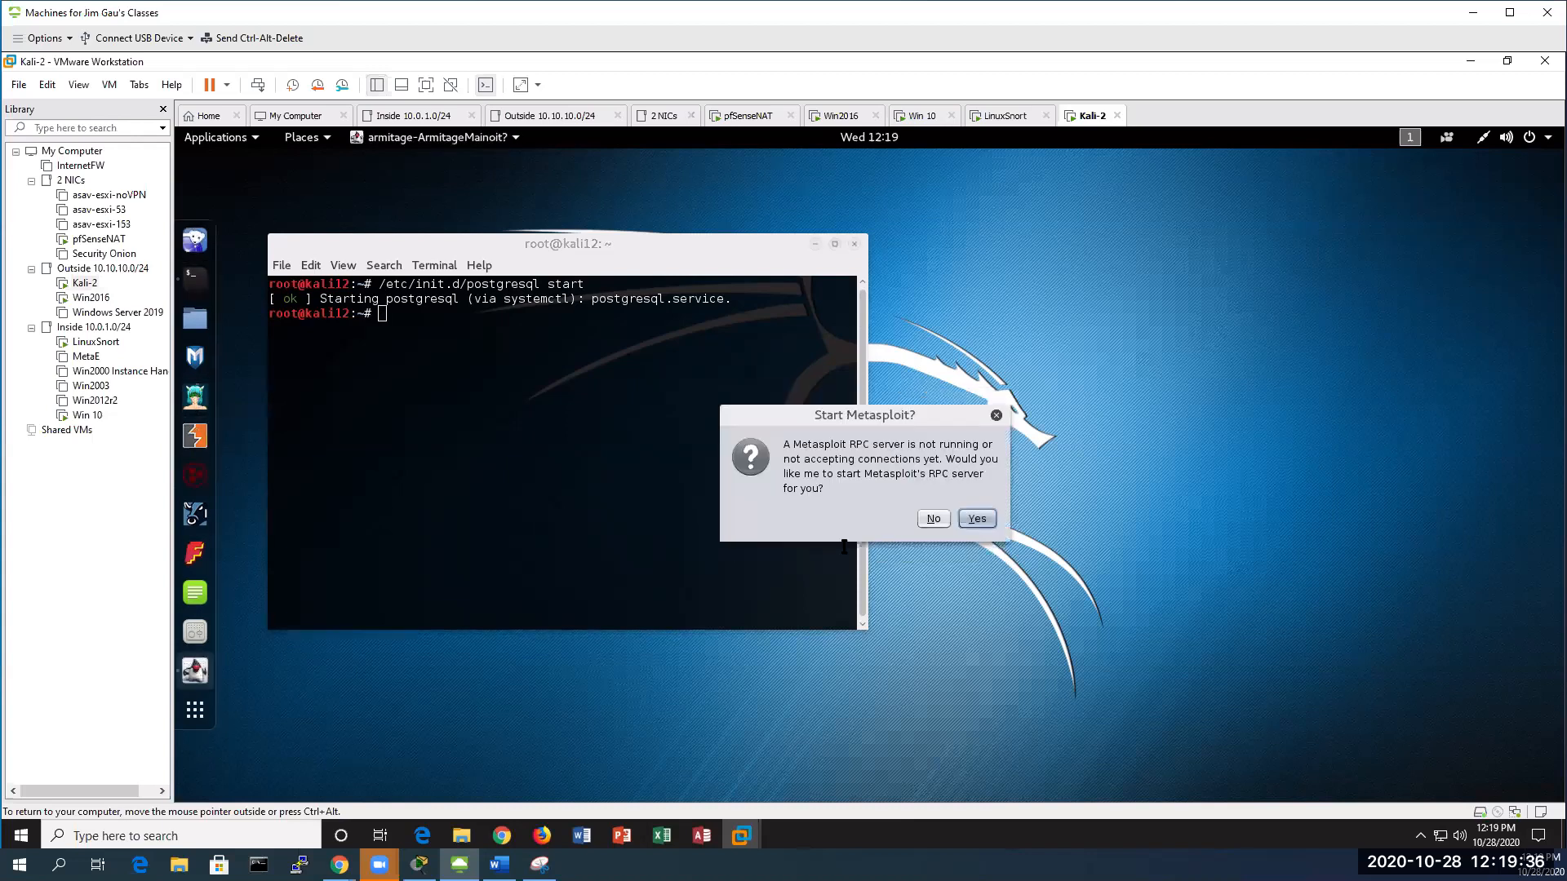
click(980, 519)
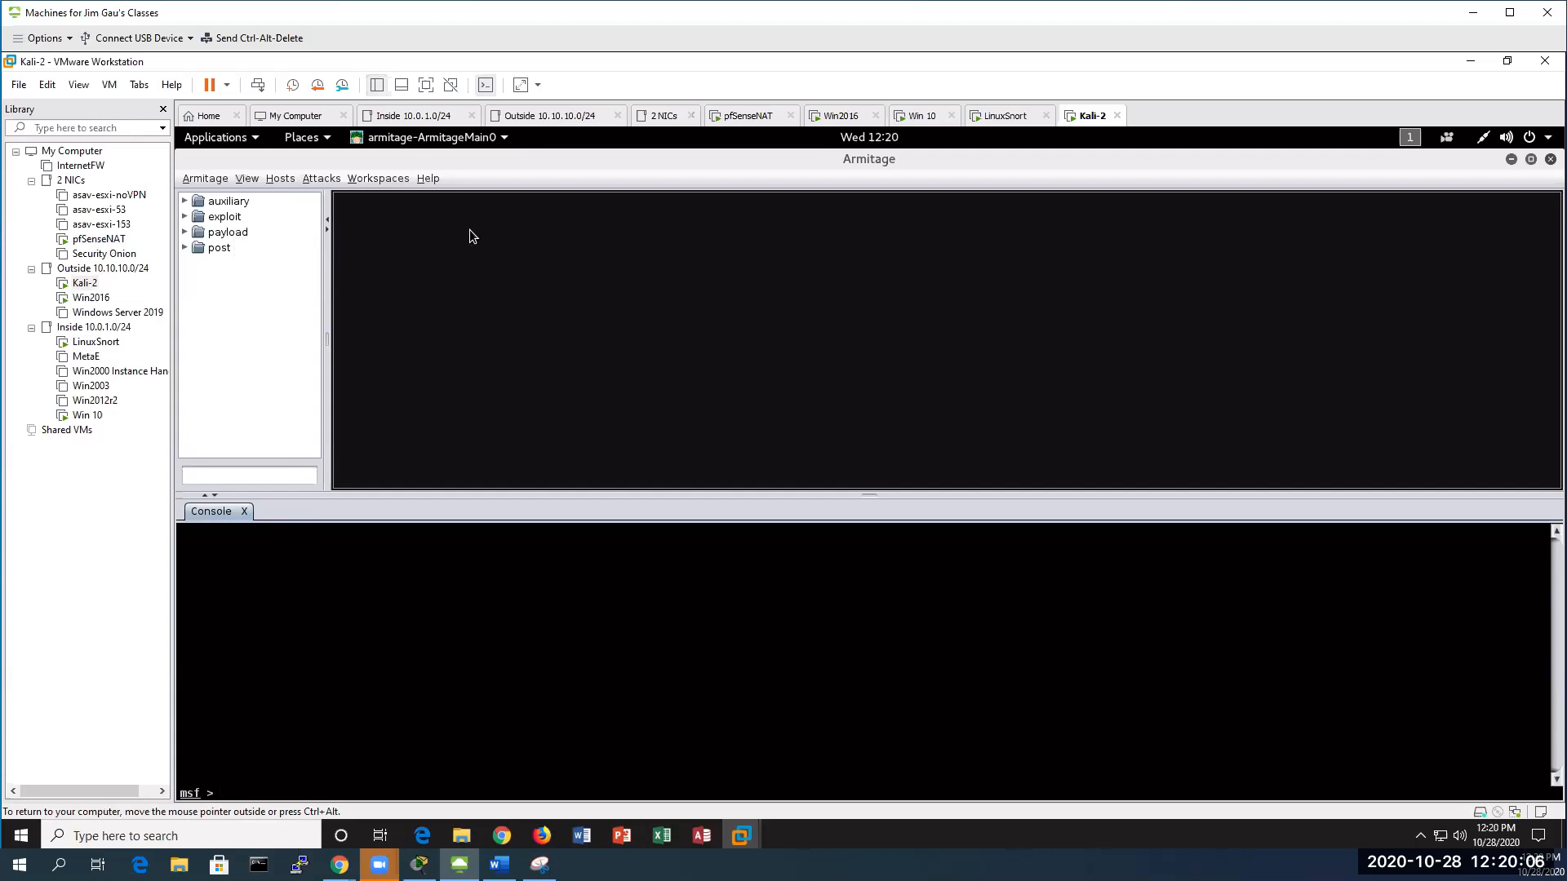
click(282, 179)
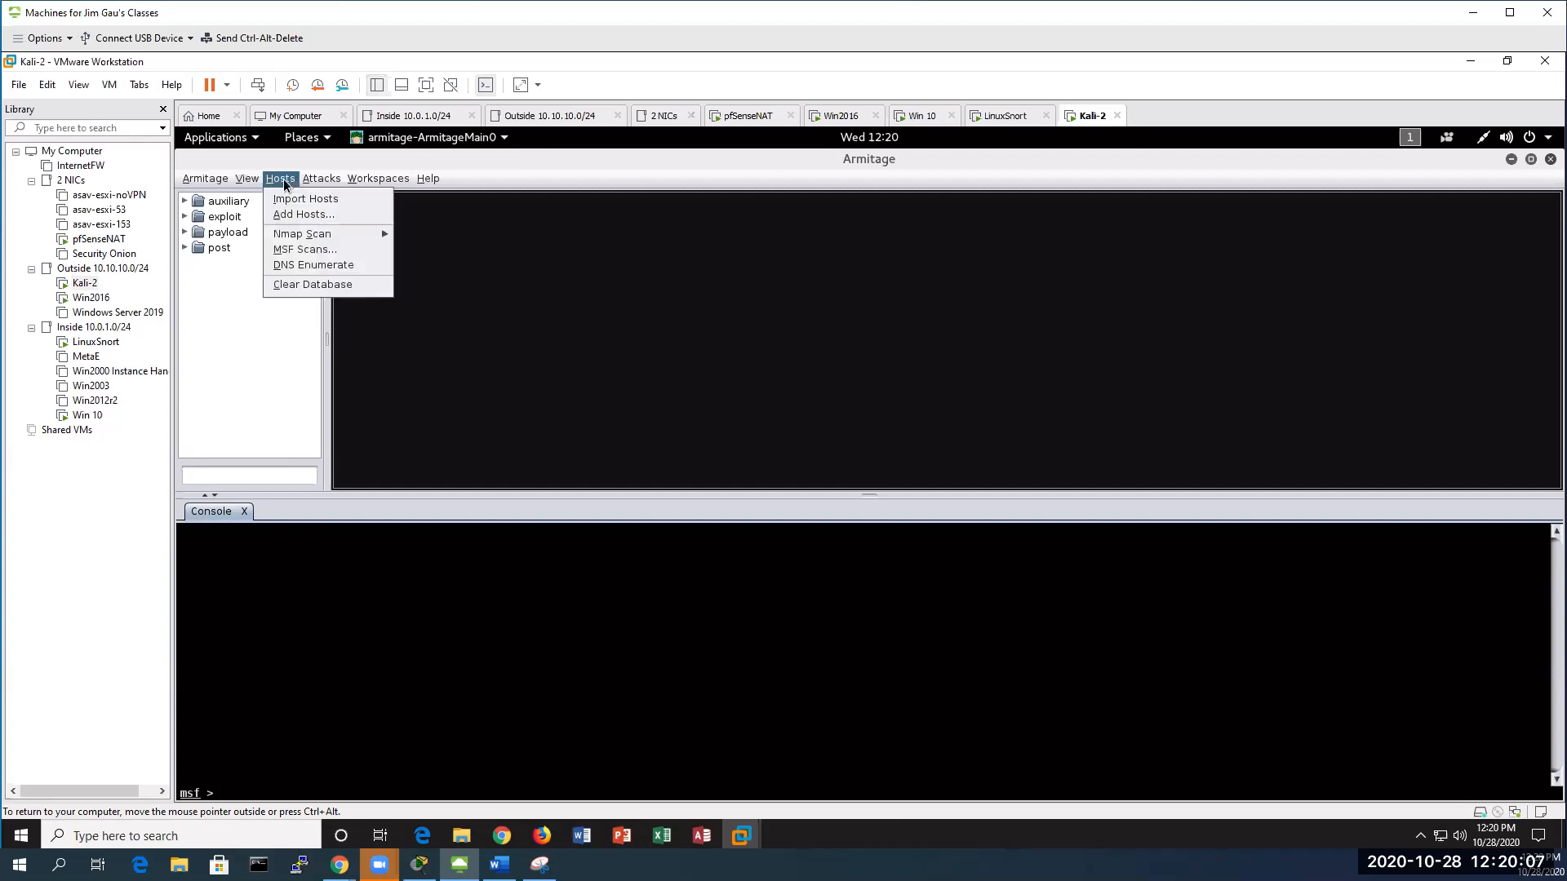
click(320, 216)
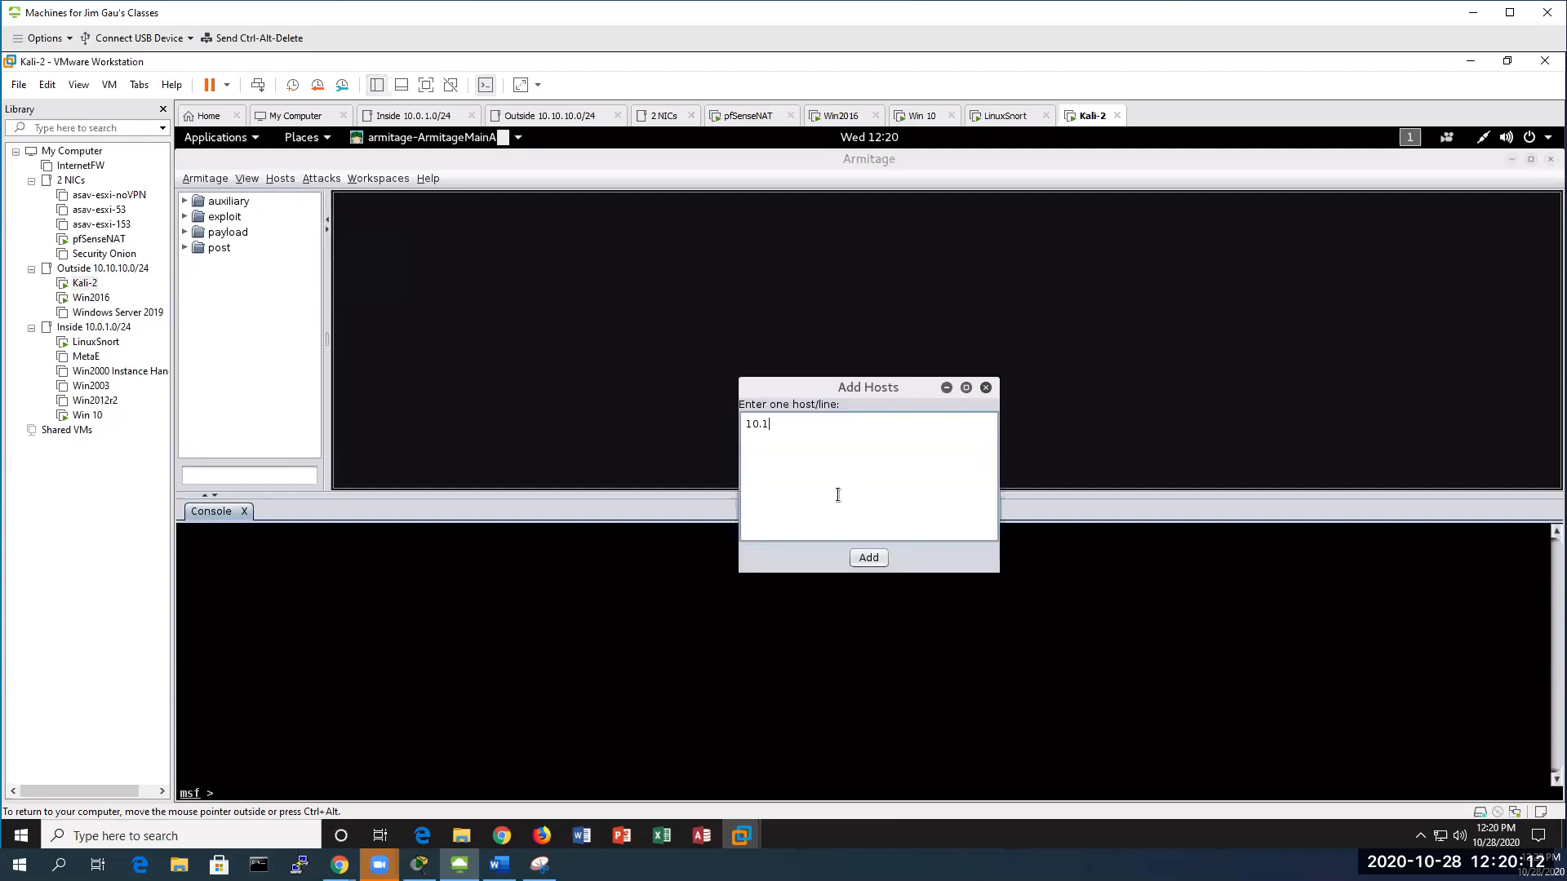
Enter 10.10.10.210 as the target host in Armitage's Add Hosts dialog
text(10.10.10.210)
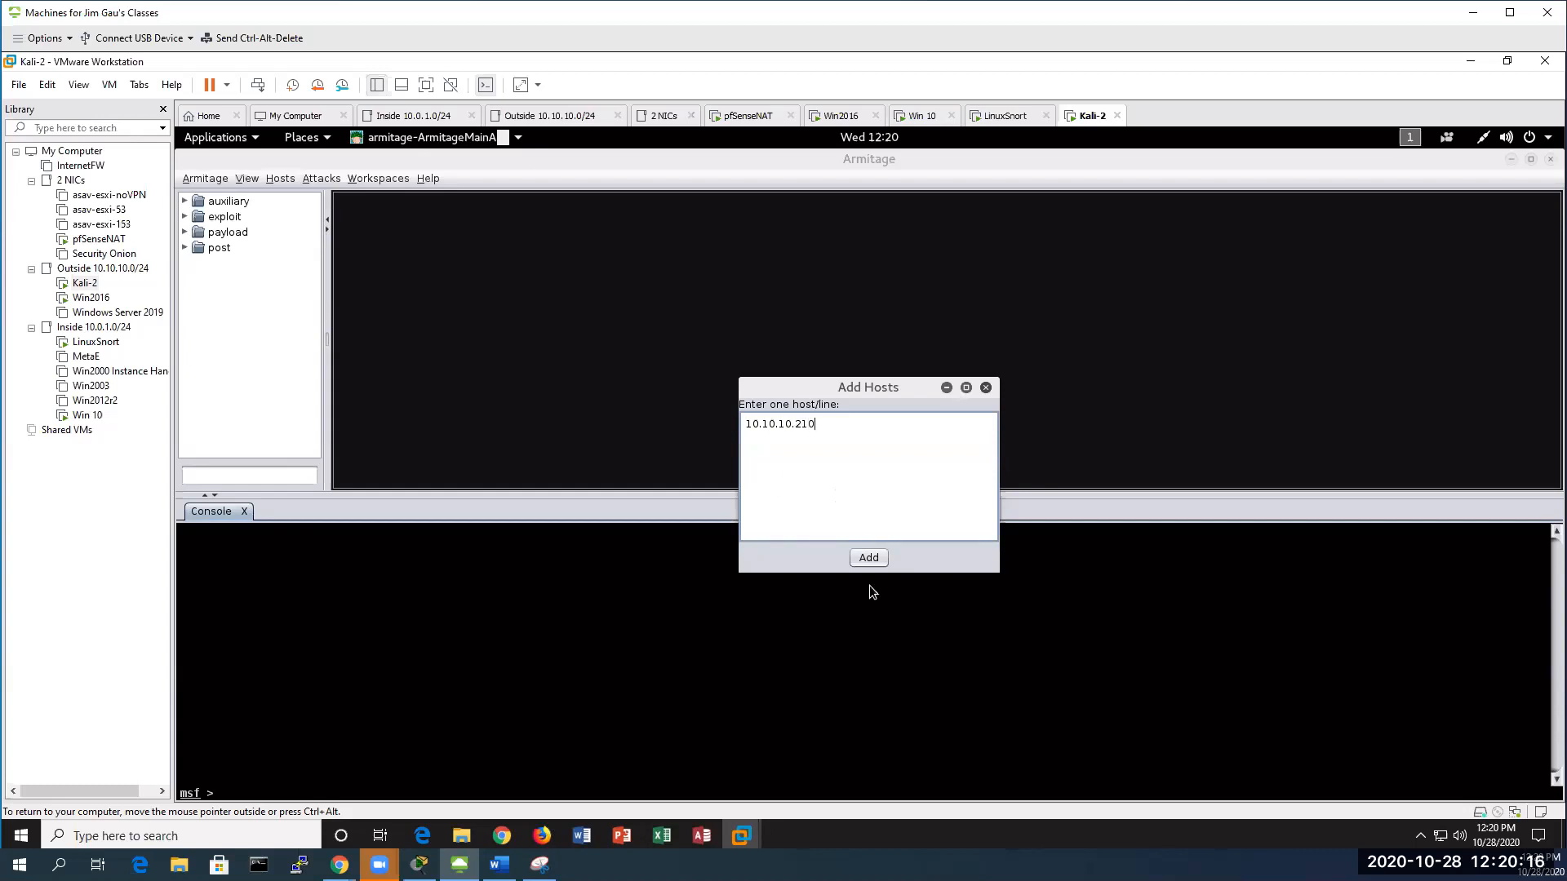
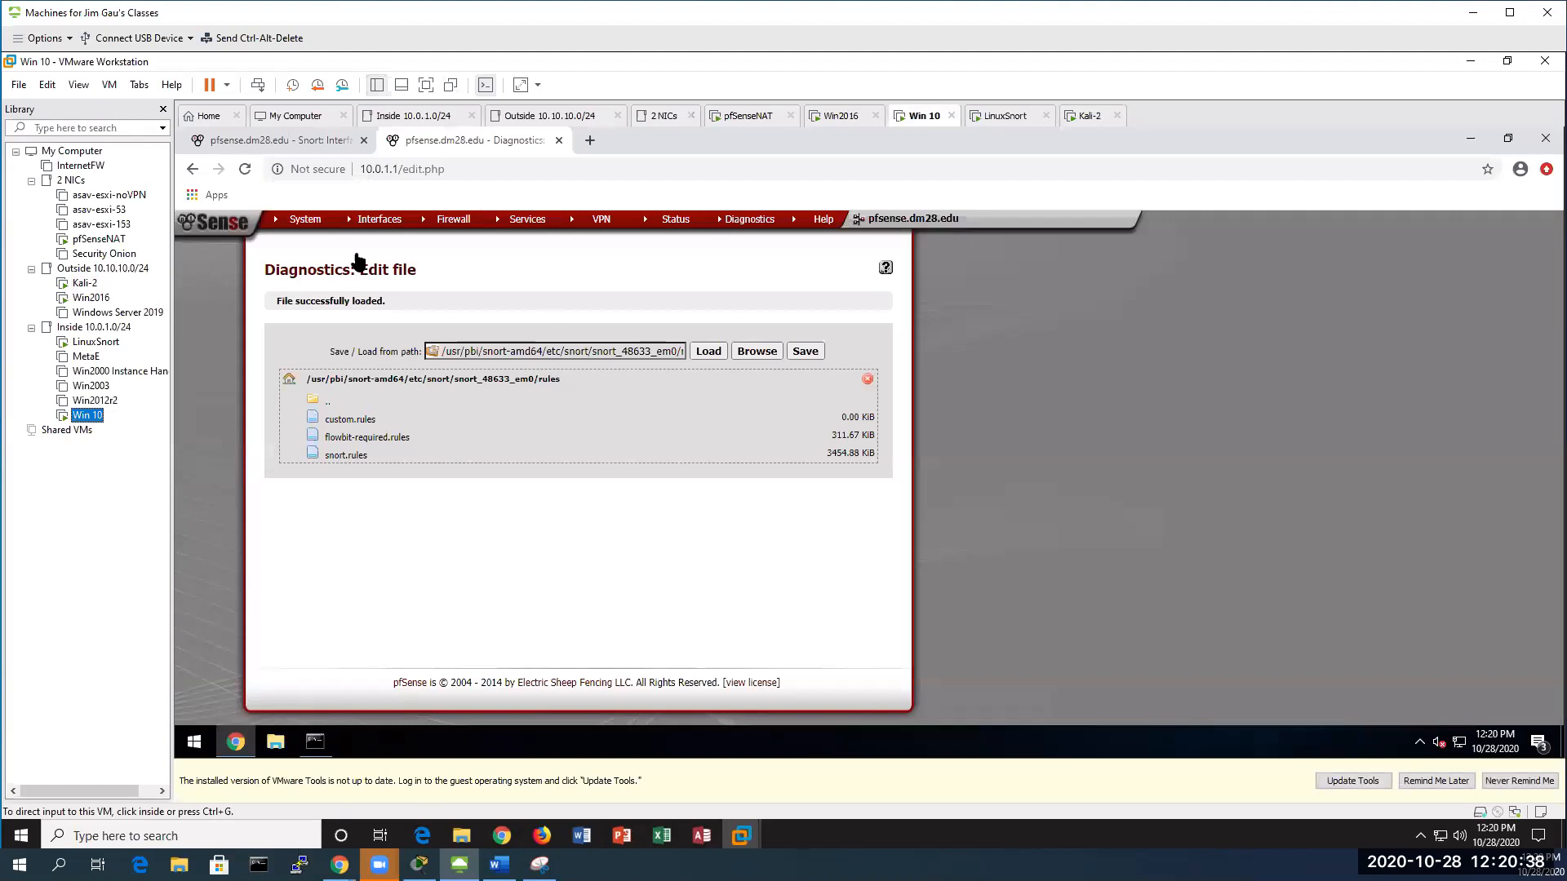
In the Win 10 VM, open Snort's Blocked hosts list to see 4.4.4.4 blocked for MS-SQL Slammer Worm Activity
click(315, 136)
click(293, 143)
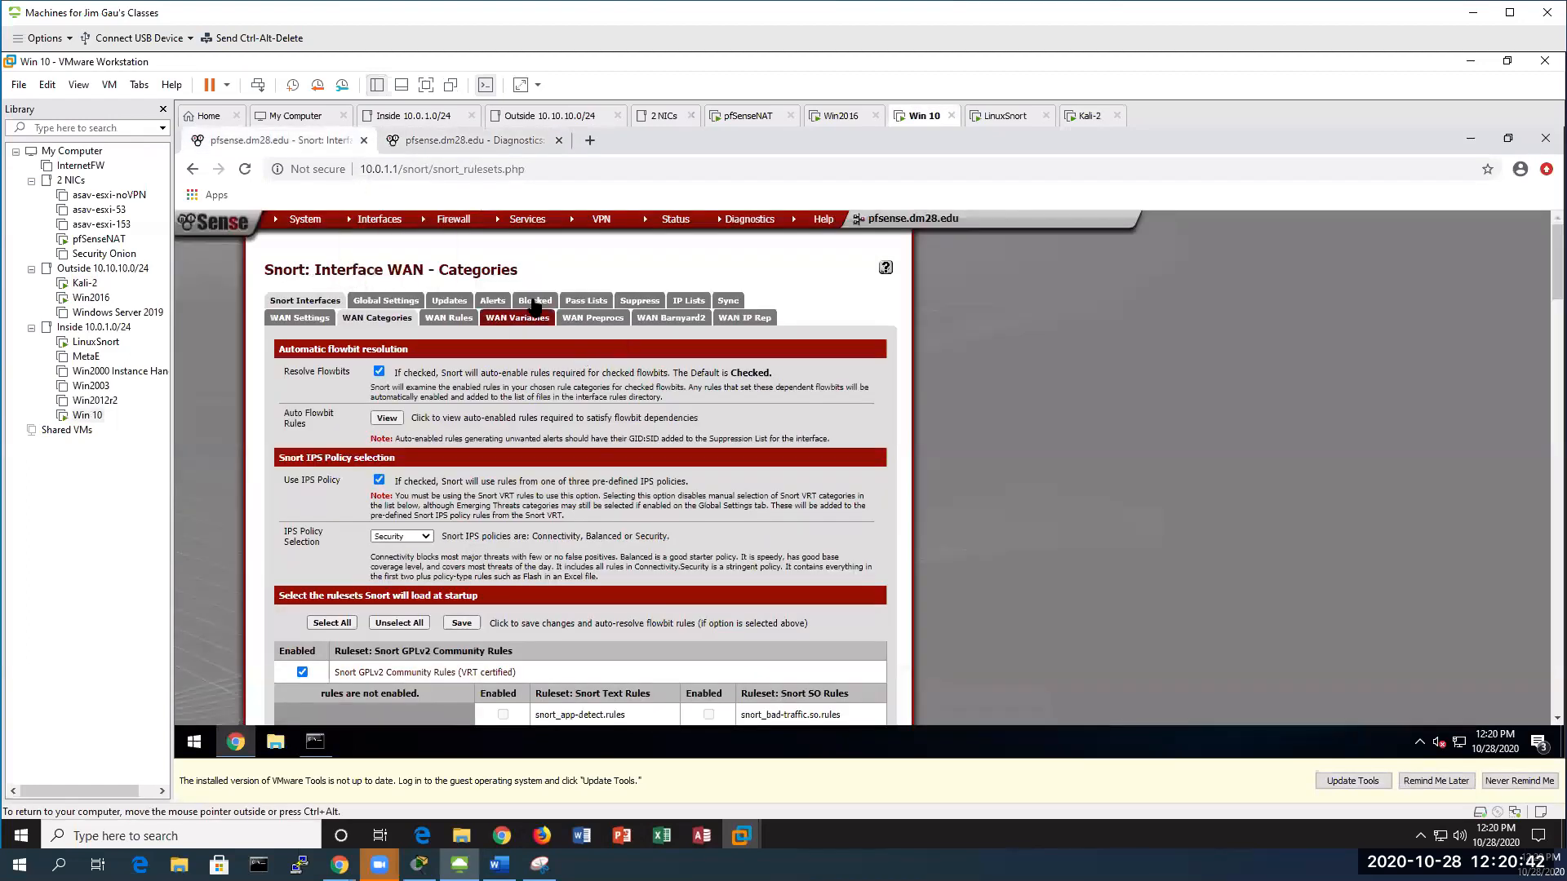
click(541, 304)
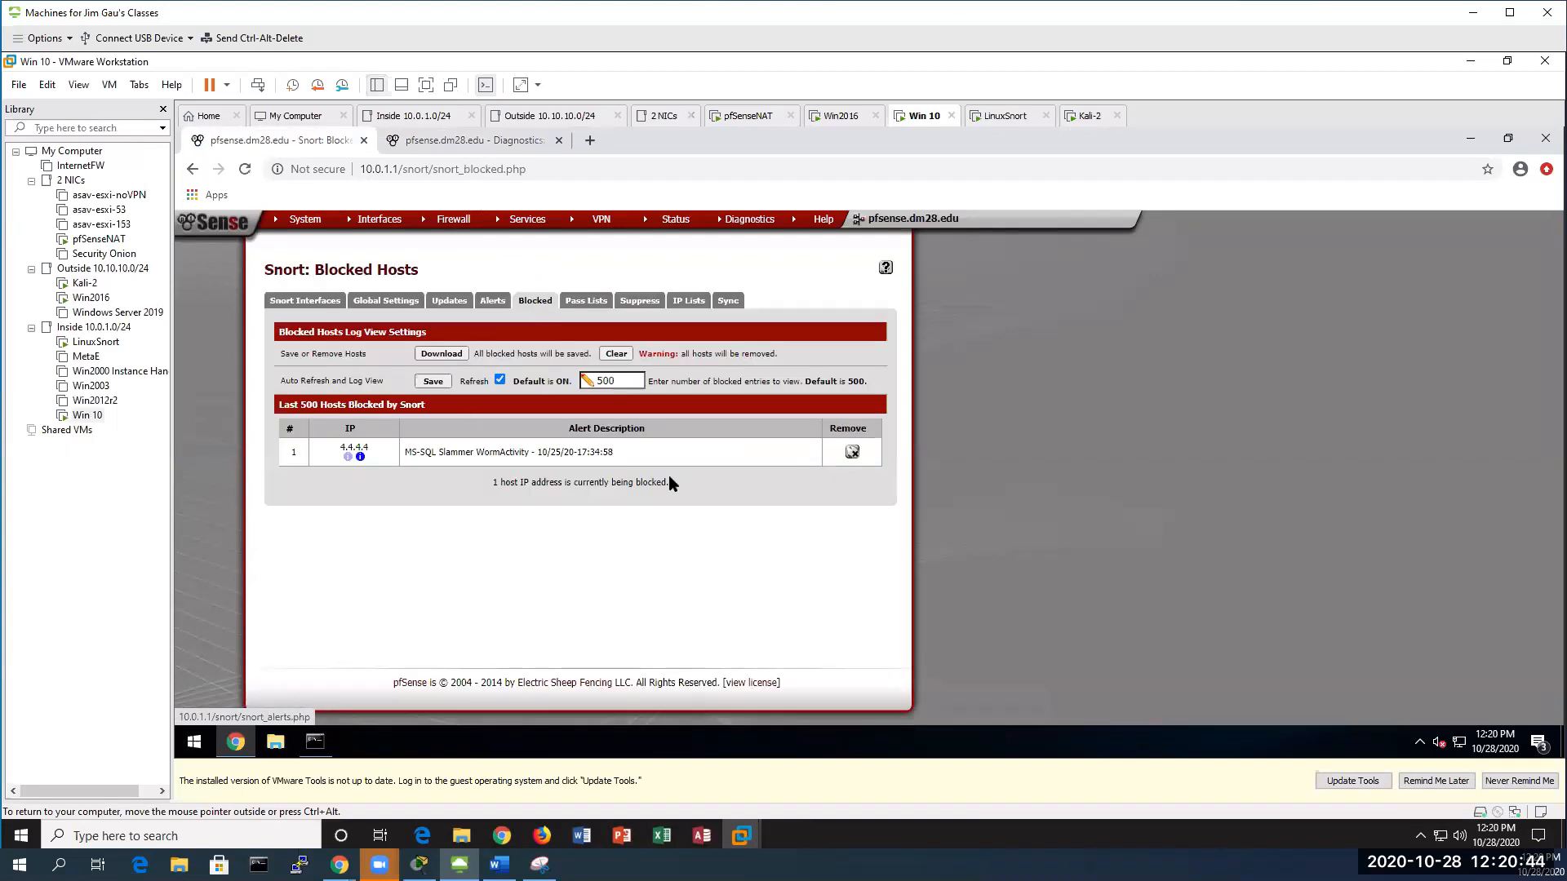
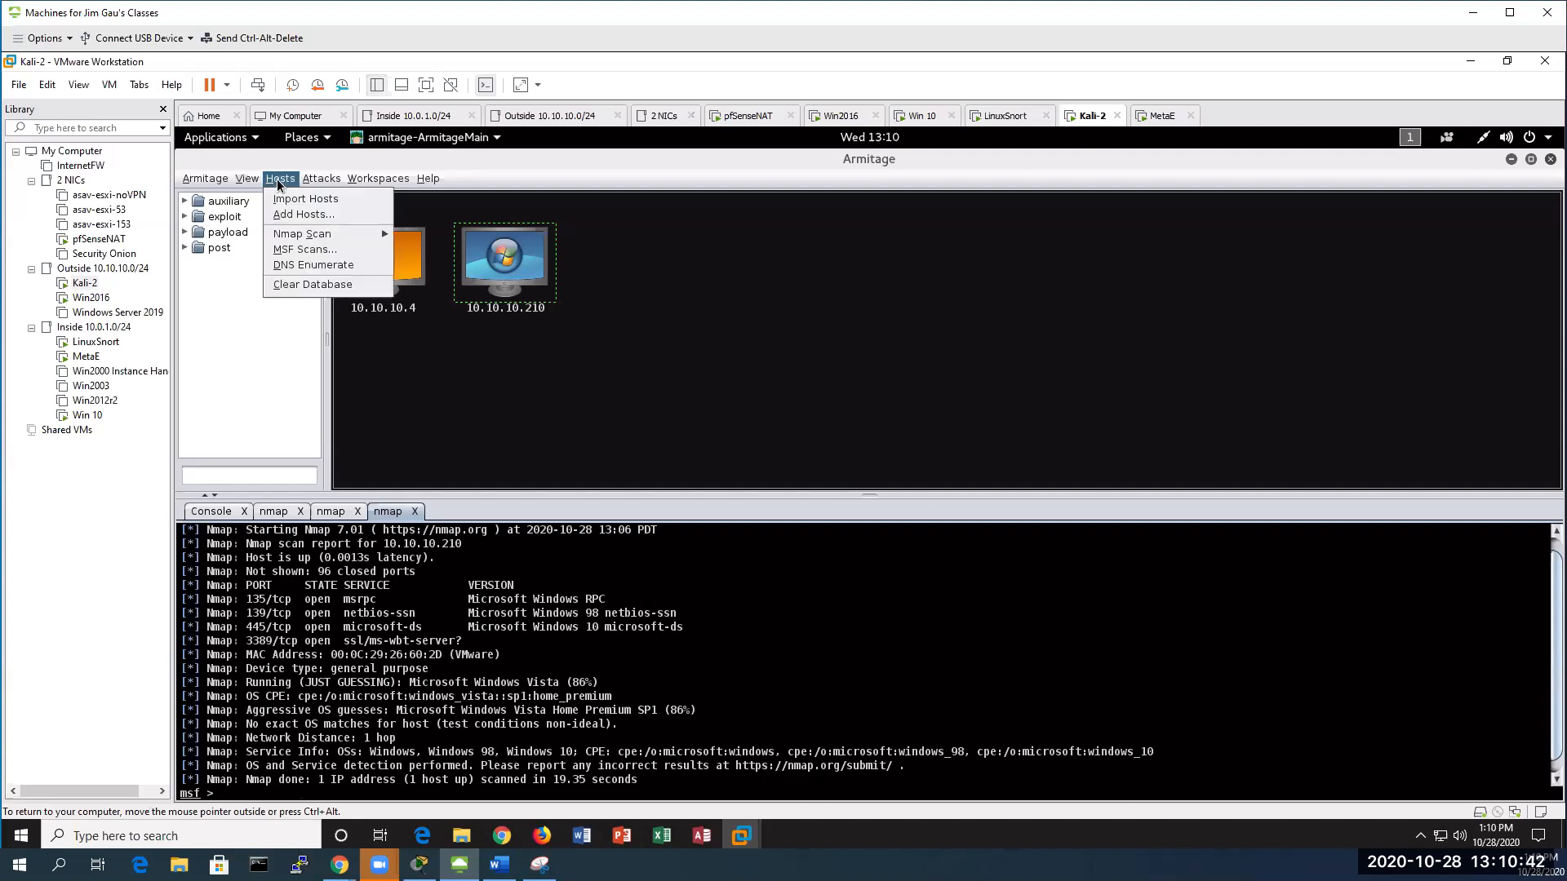
mouse_move(315, 235)
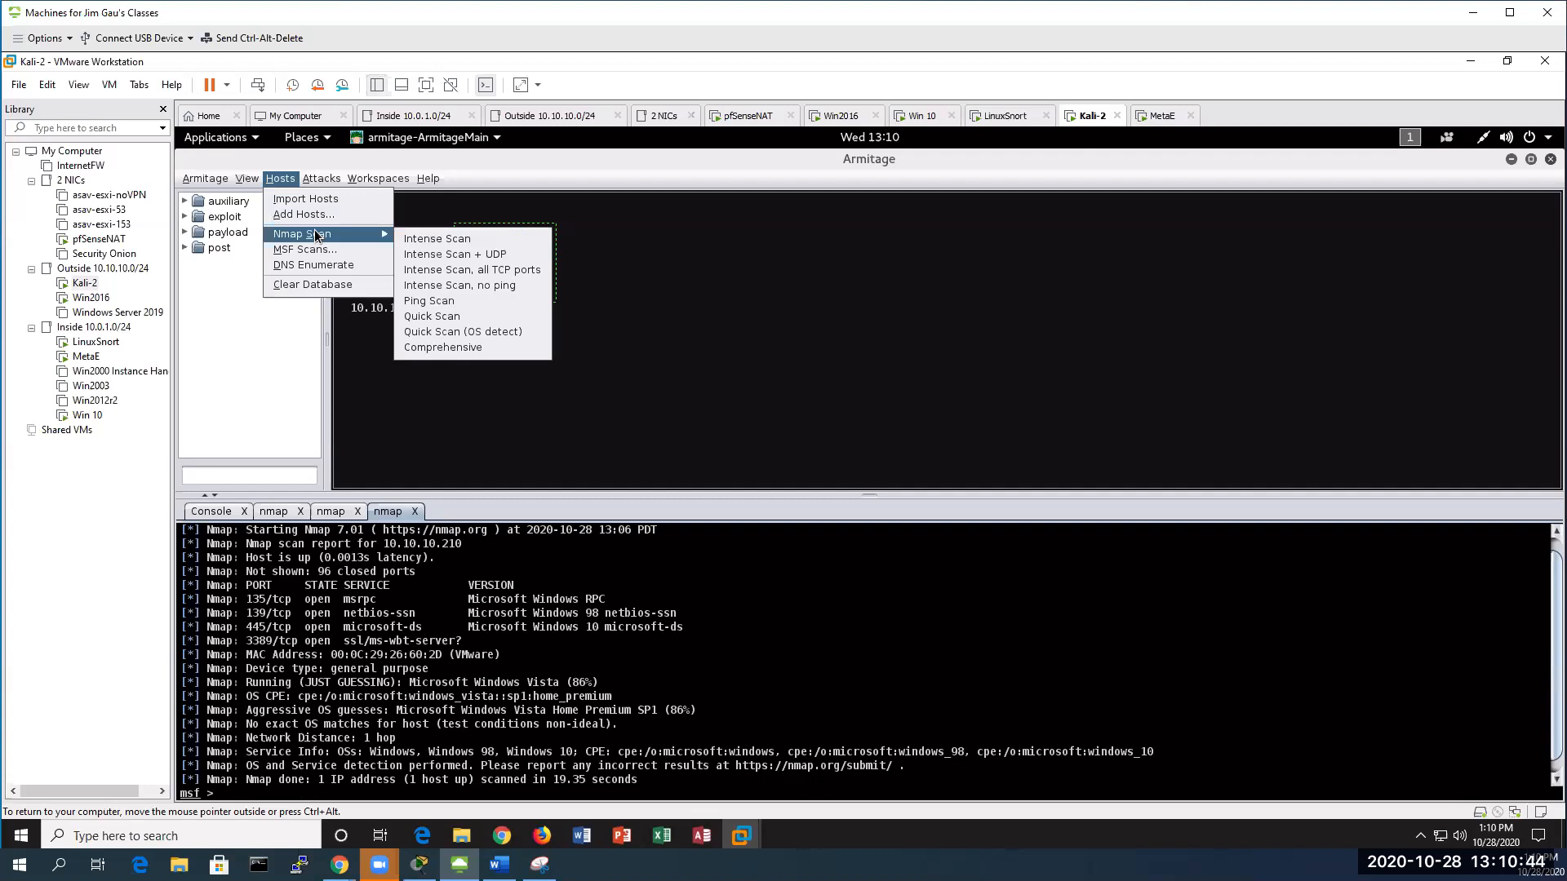
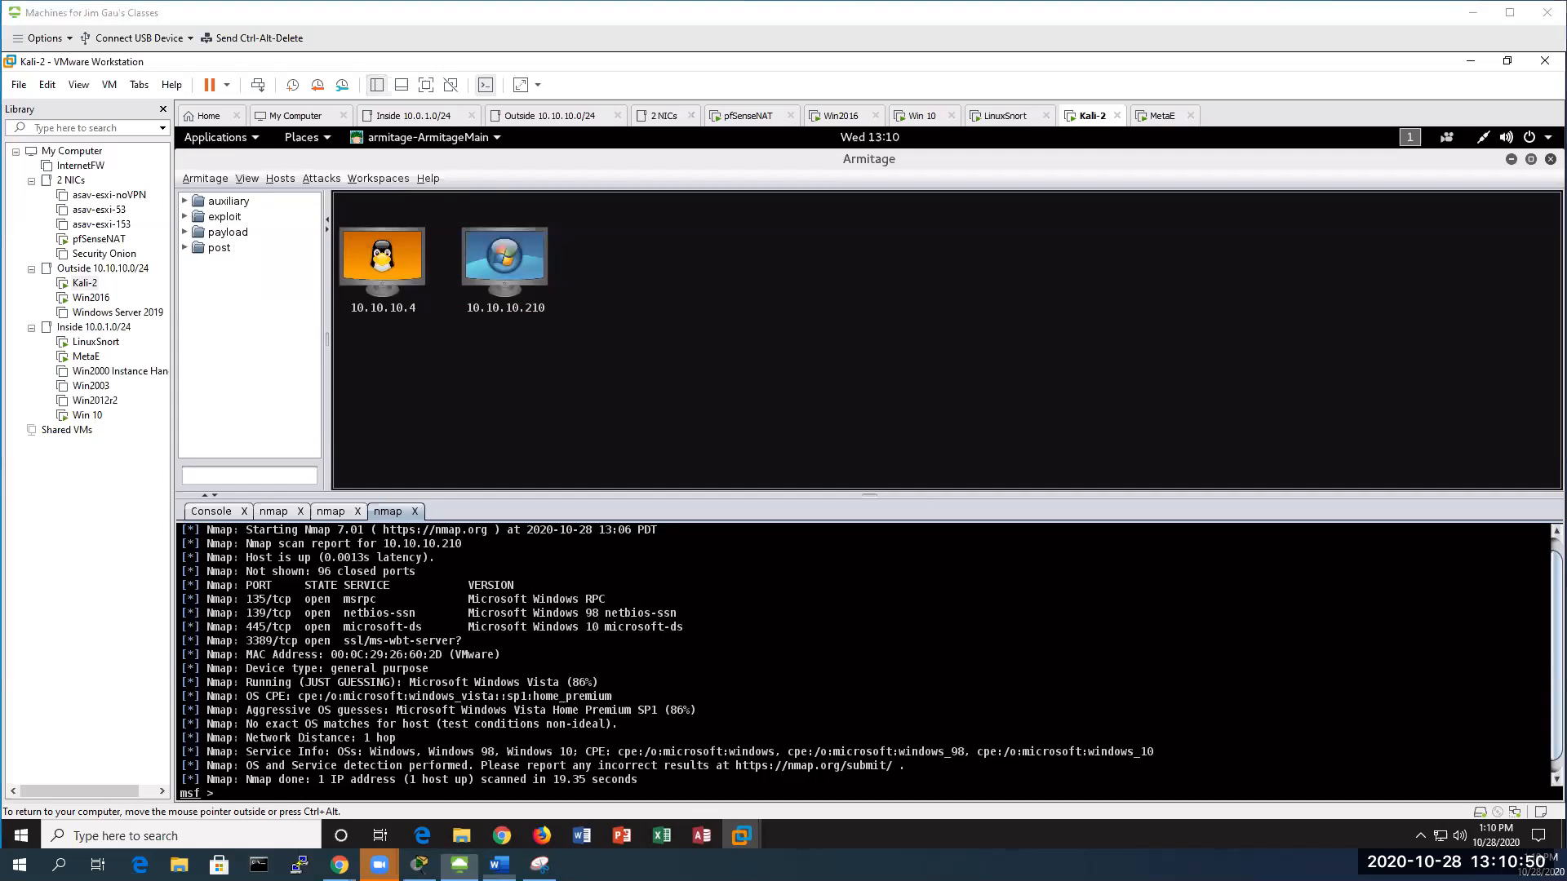
Bring the Word lab guide for the pfSense ICMP SQL Slammer exercise to the front with Alt+Tab
key(alt+Tab)
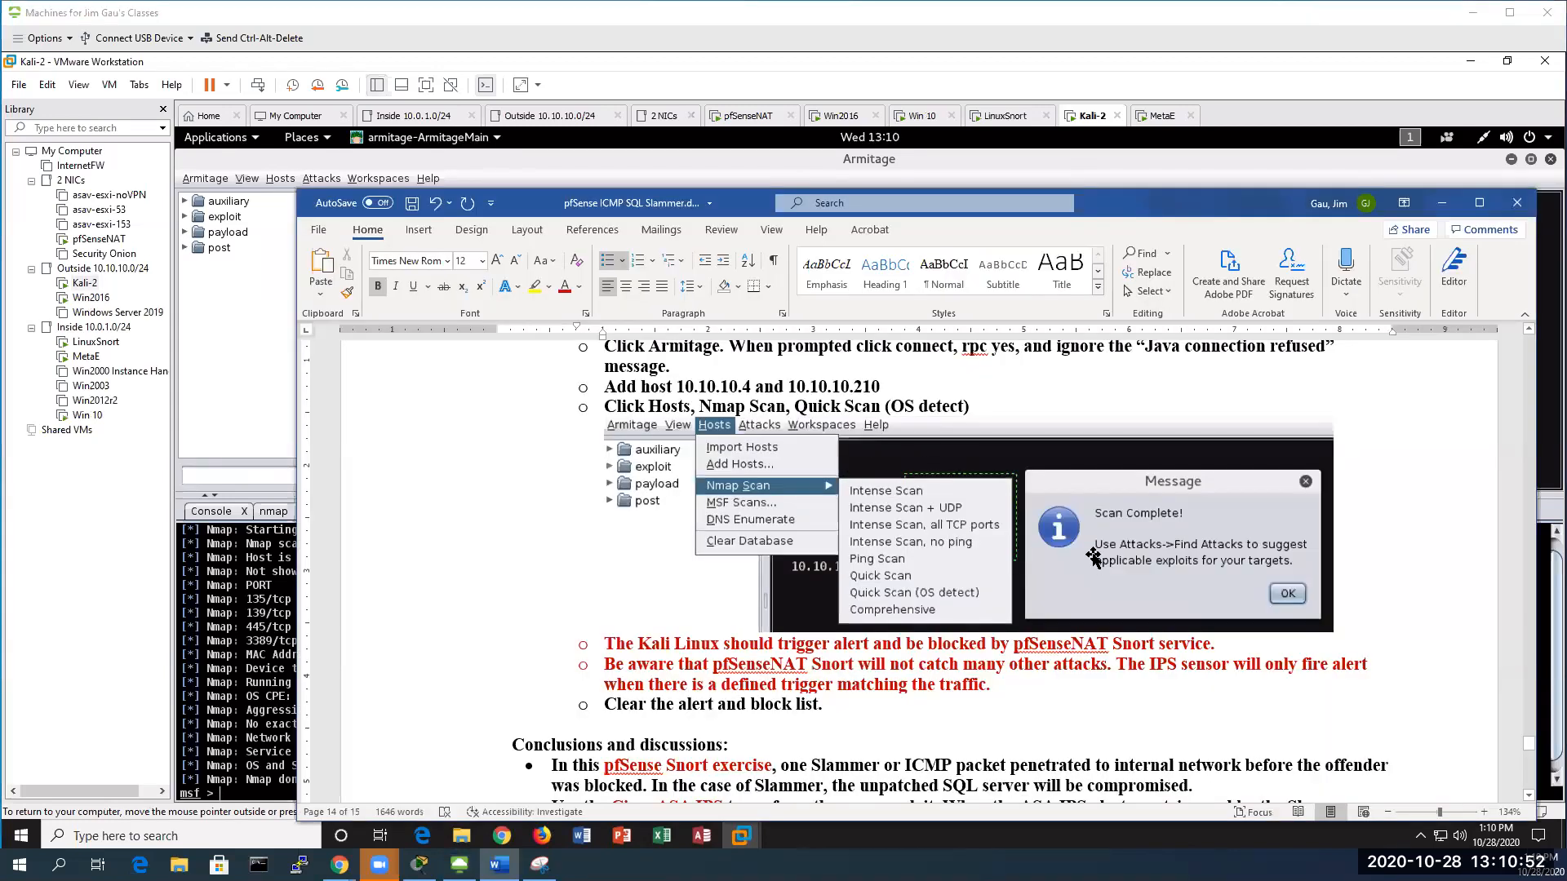
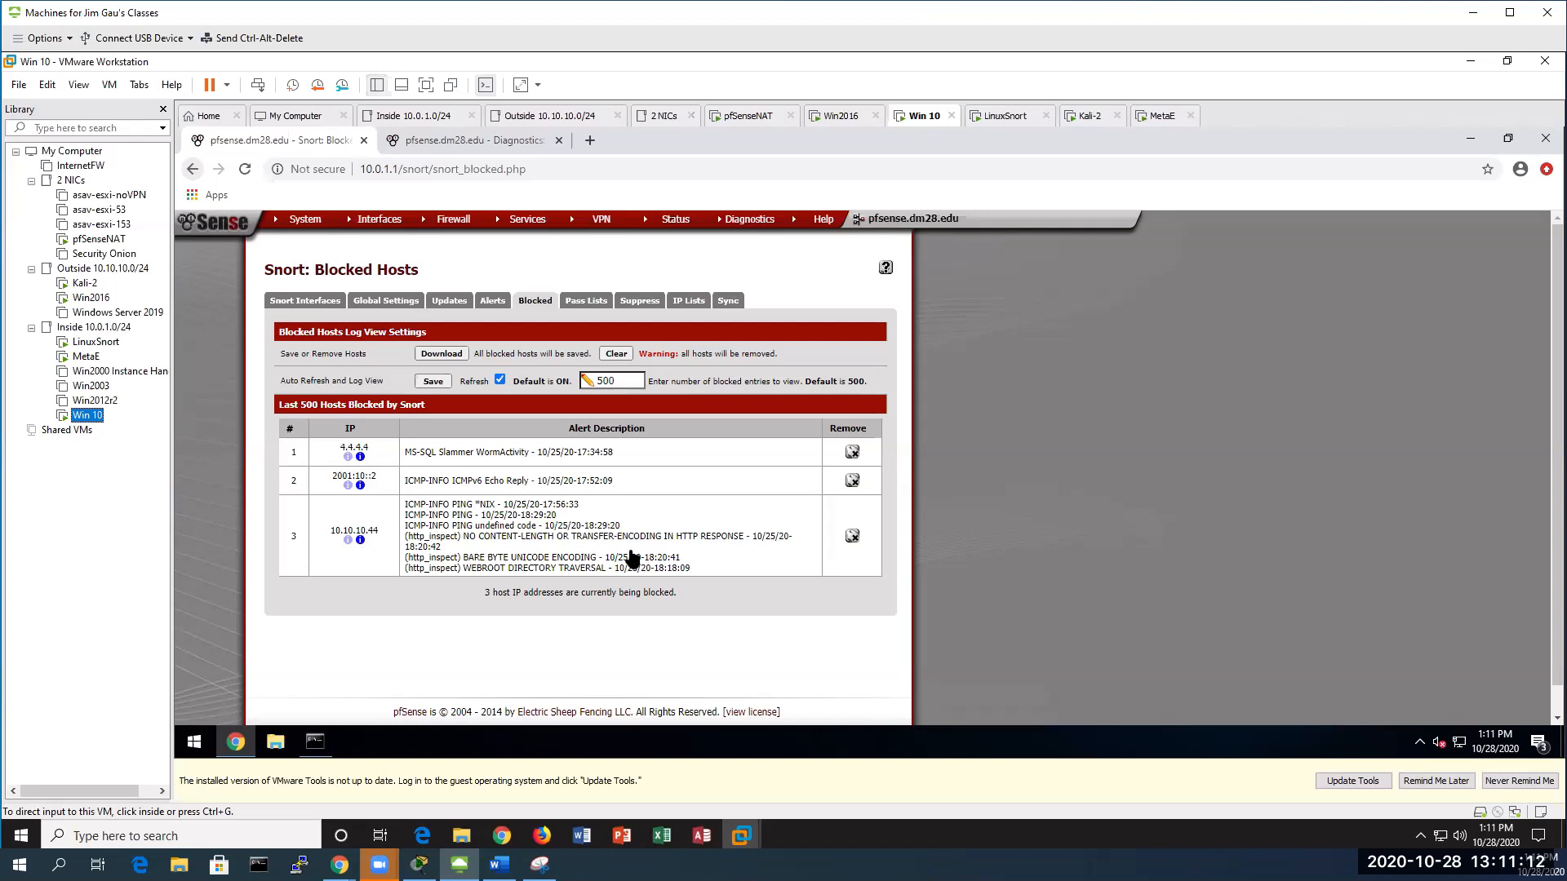
Bring the pfSense ICMP SQL Slammer lab document forward in Word and maximize it
click(499, 865)
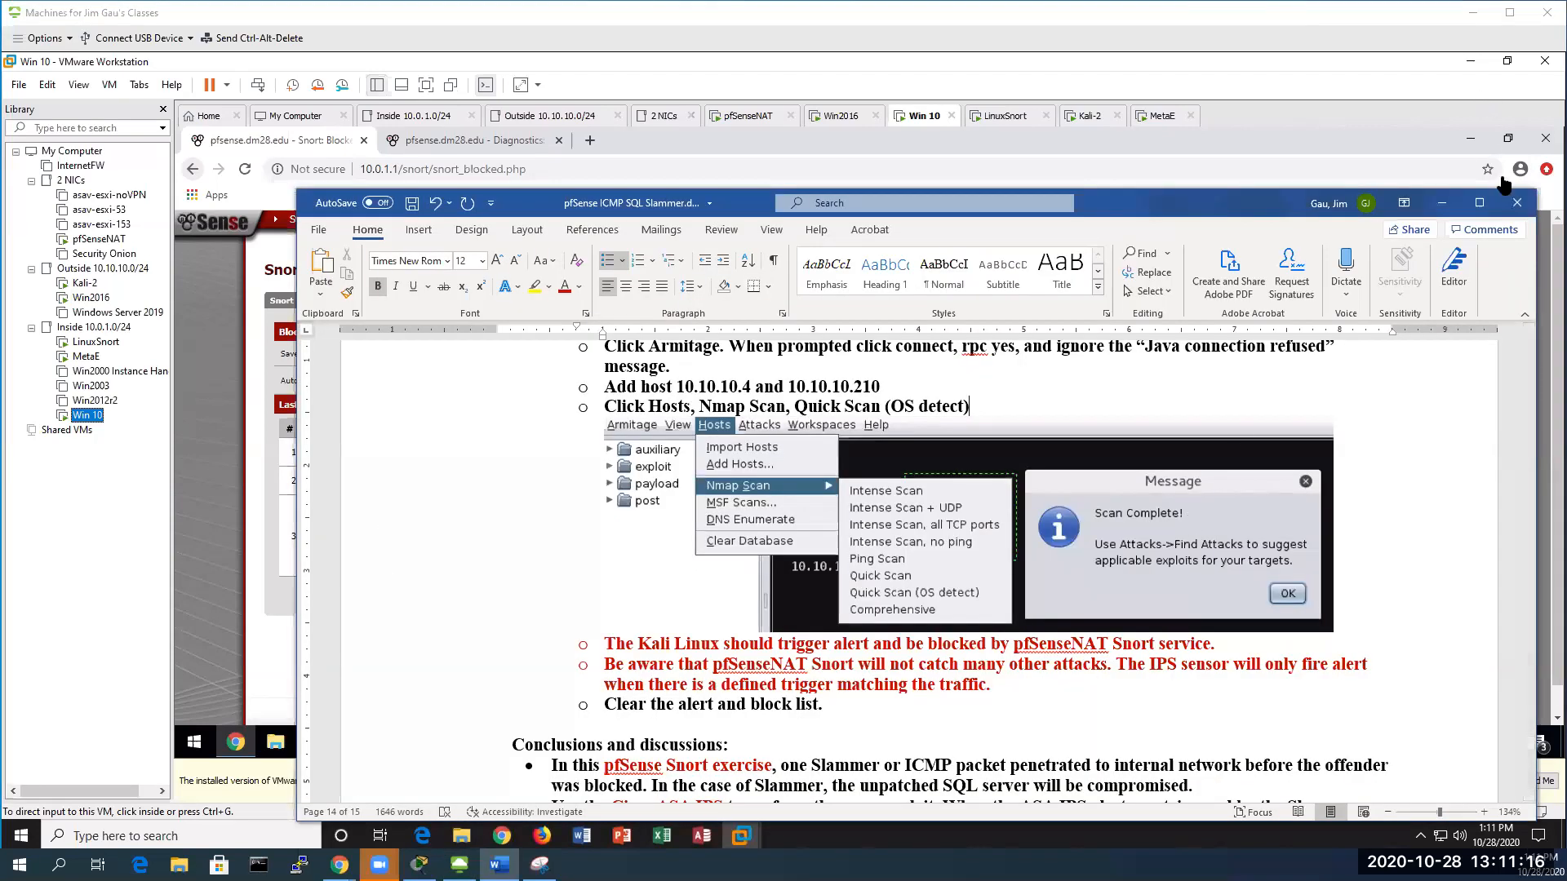
click(1479, 202)
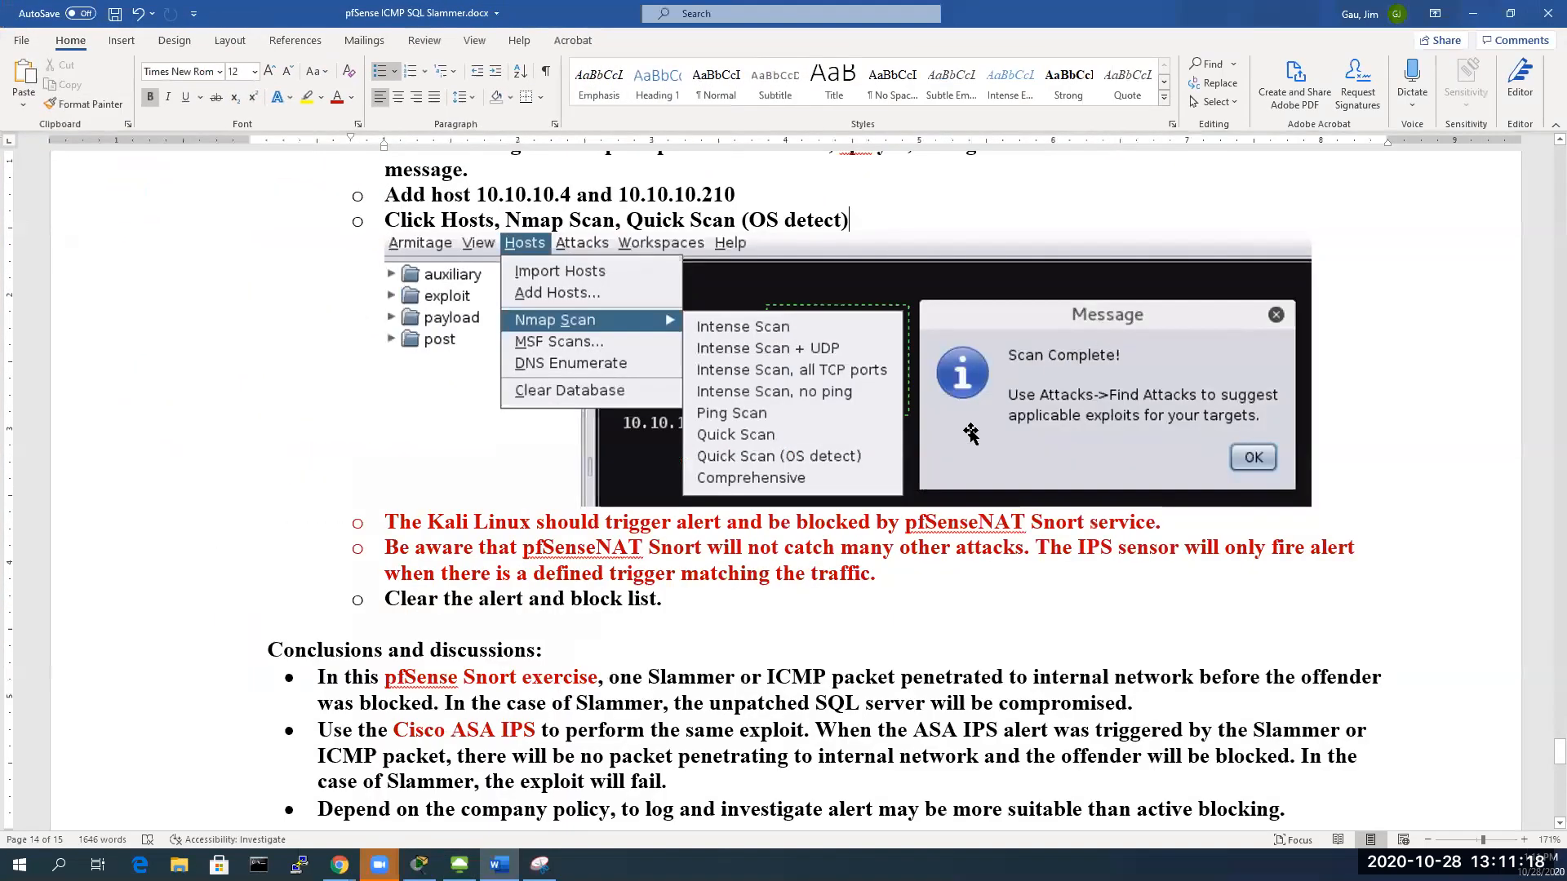
Scroll past the red Snort notes to Conclusions and discussions near the end of page 14
scroll(970, 433, down, 3)
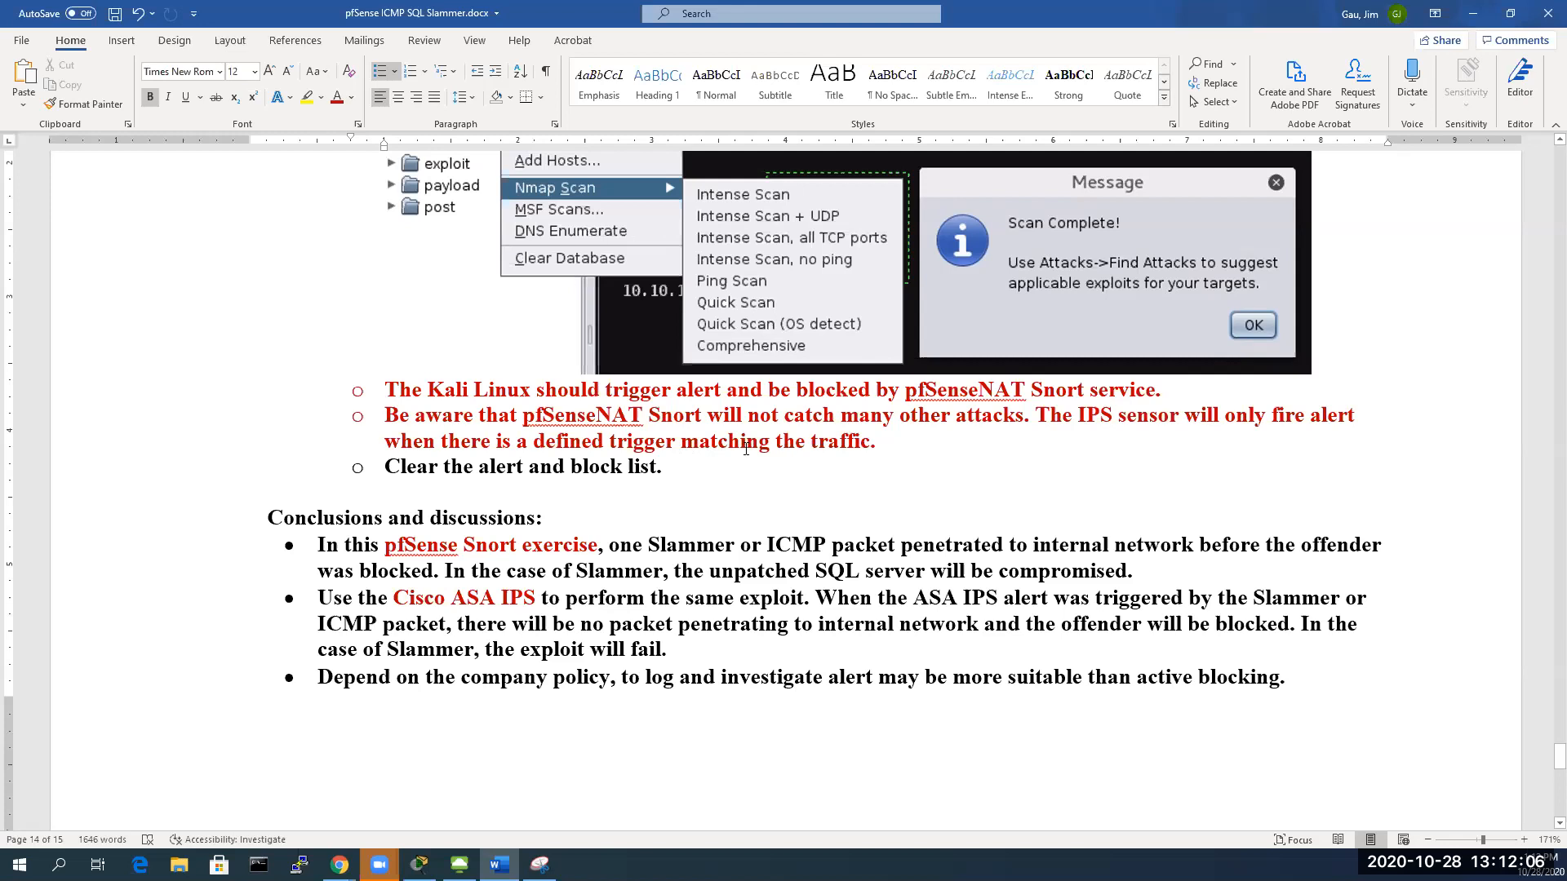
scroll(745, 448, down, 1)
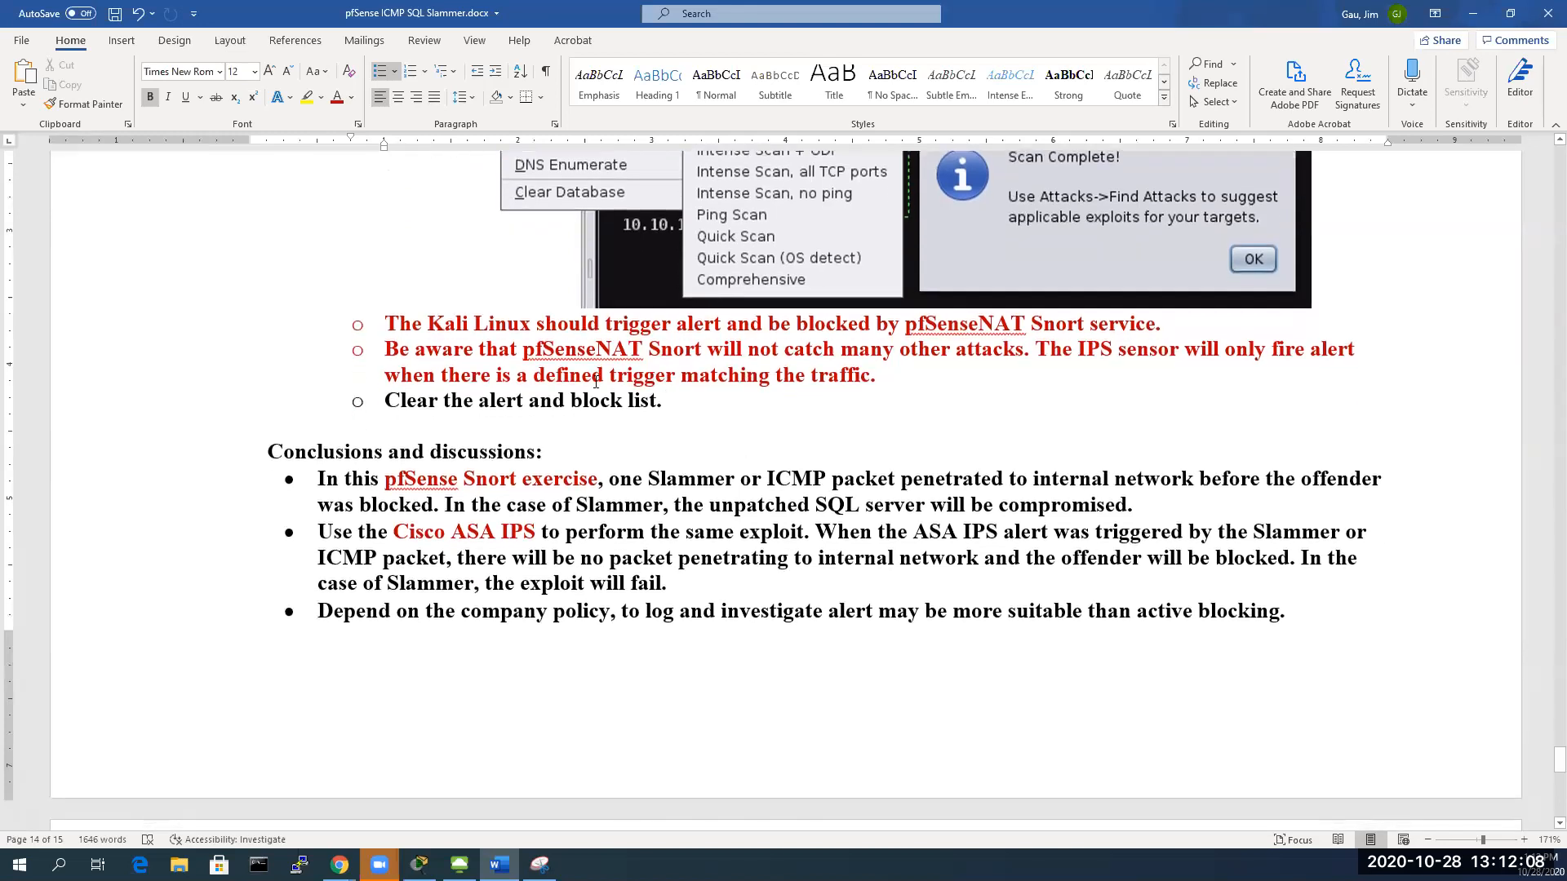
scroll(610, 414, down, 1)
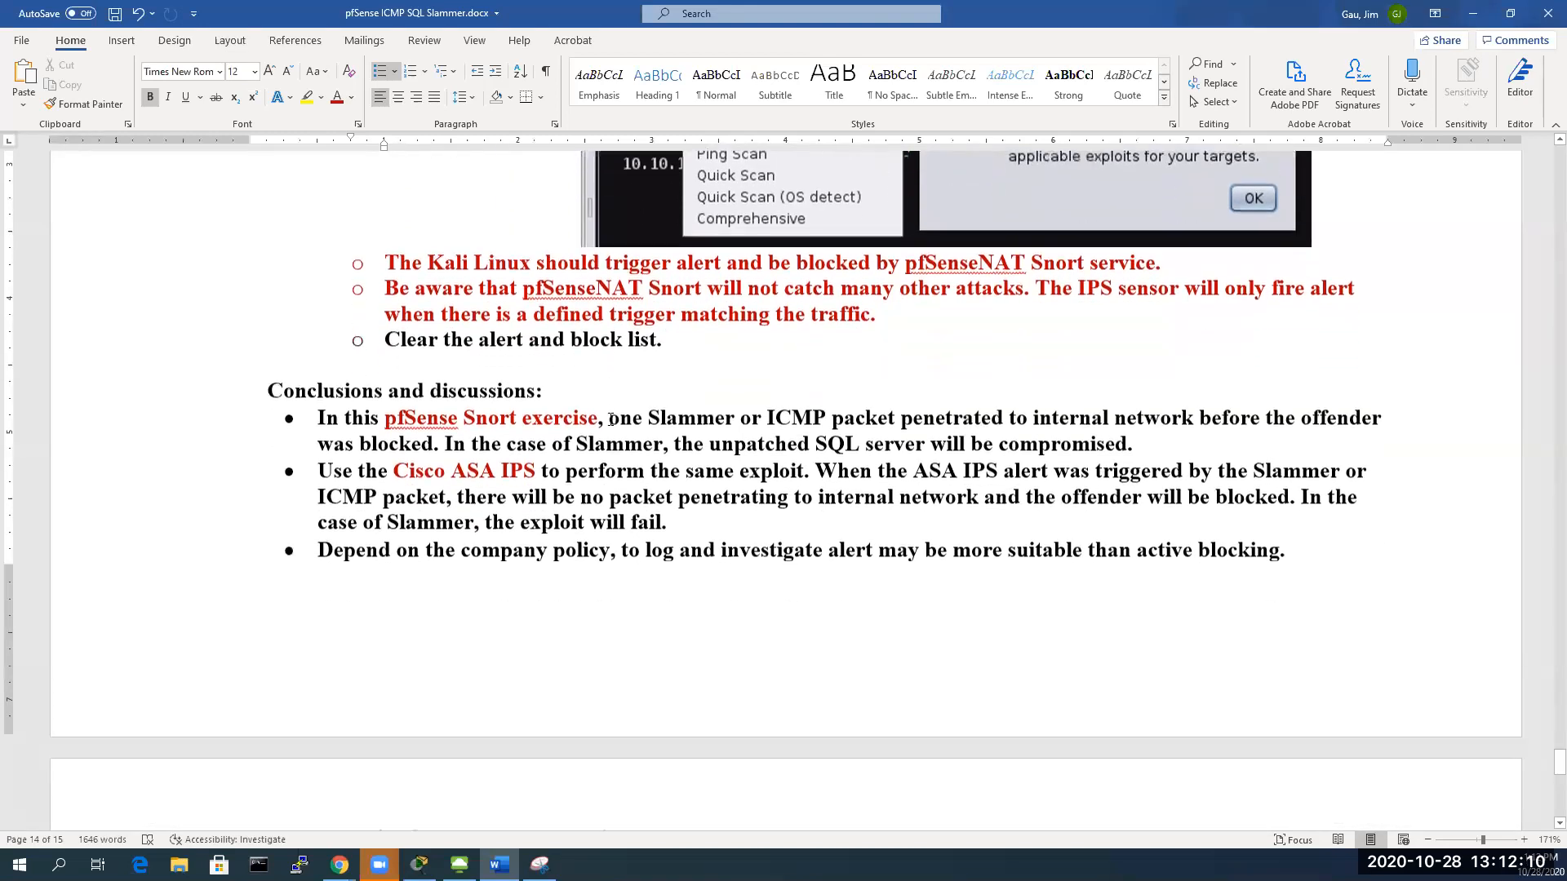
scroll(555, 414, down, 1)
scroll(556, 414, down, 2)
scroll(553, 414, up, 2)
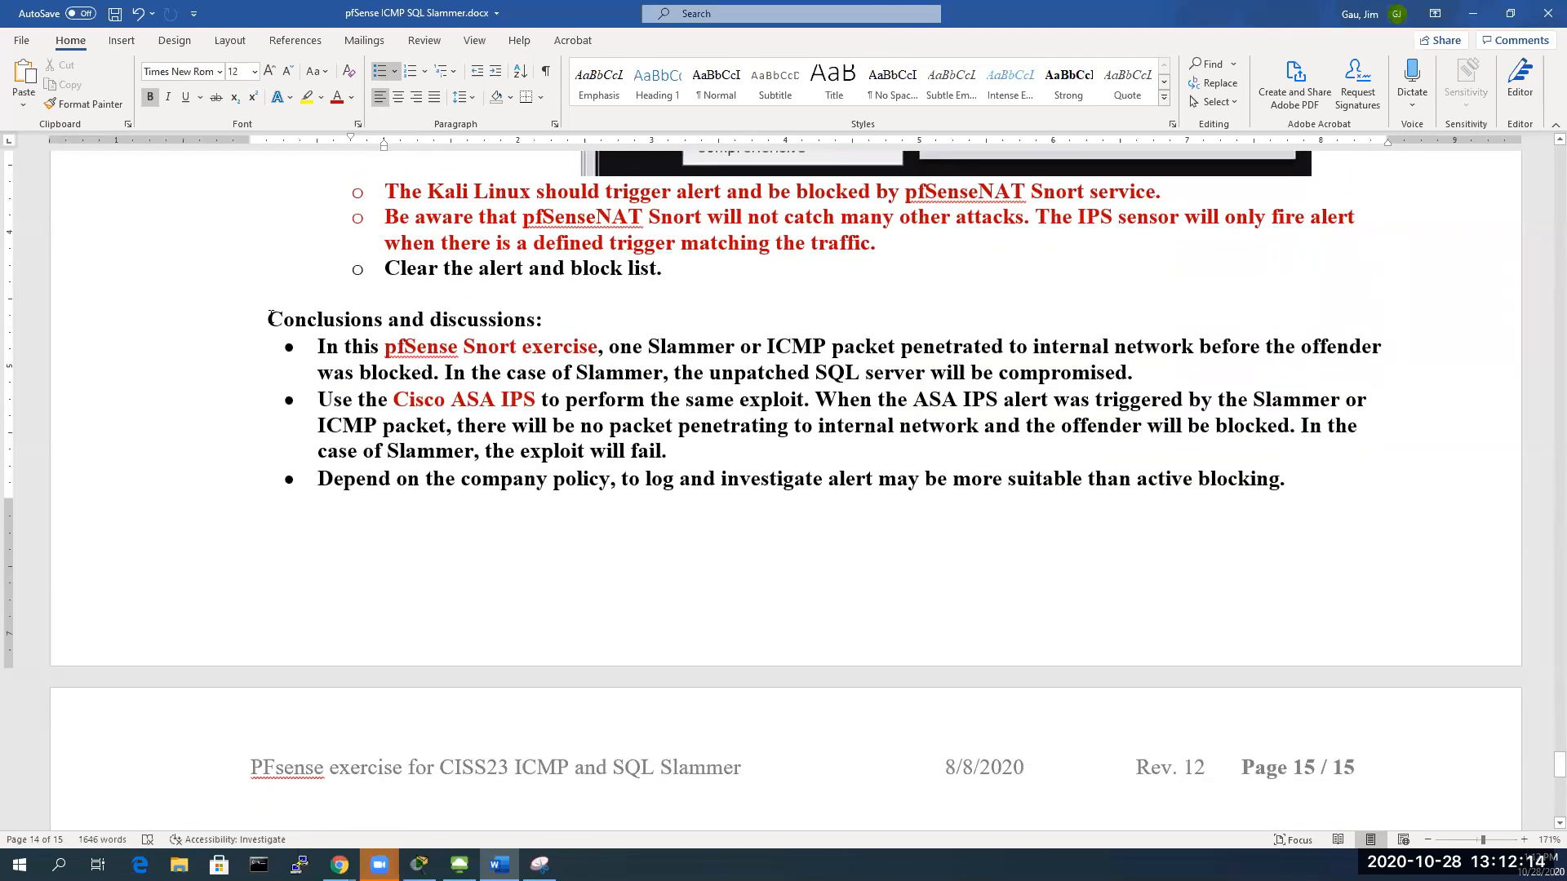
Place the cursor before Conclusions and discussions, then scroll to page 15's IPS guideline bullets
click(271, 318)
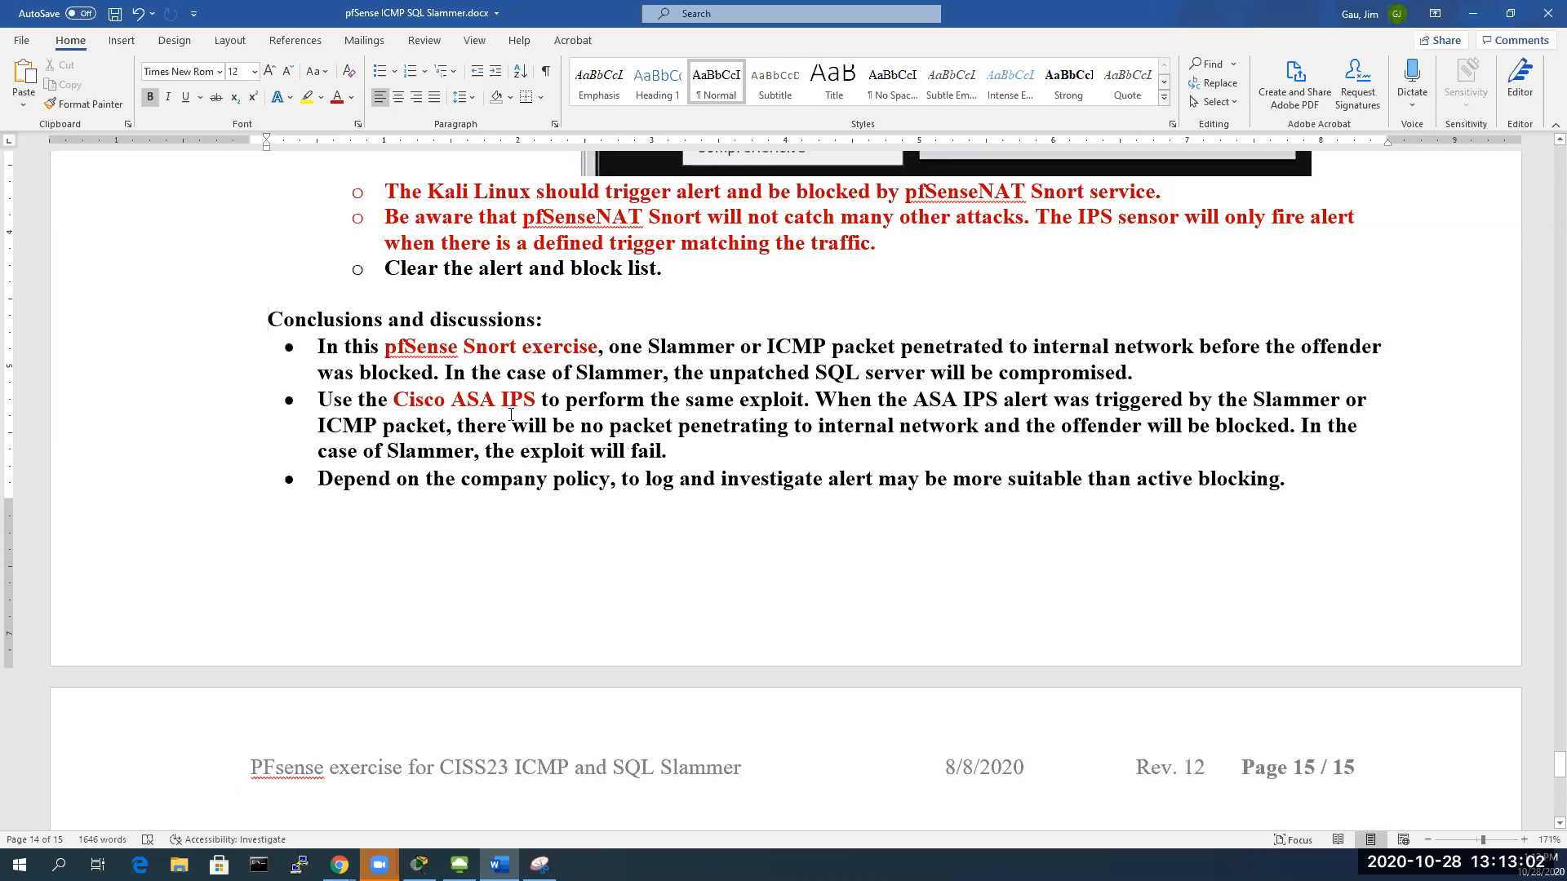
scroll(510, 414, down, 2)
scroll(466, 353, down, 1)
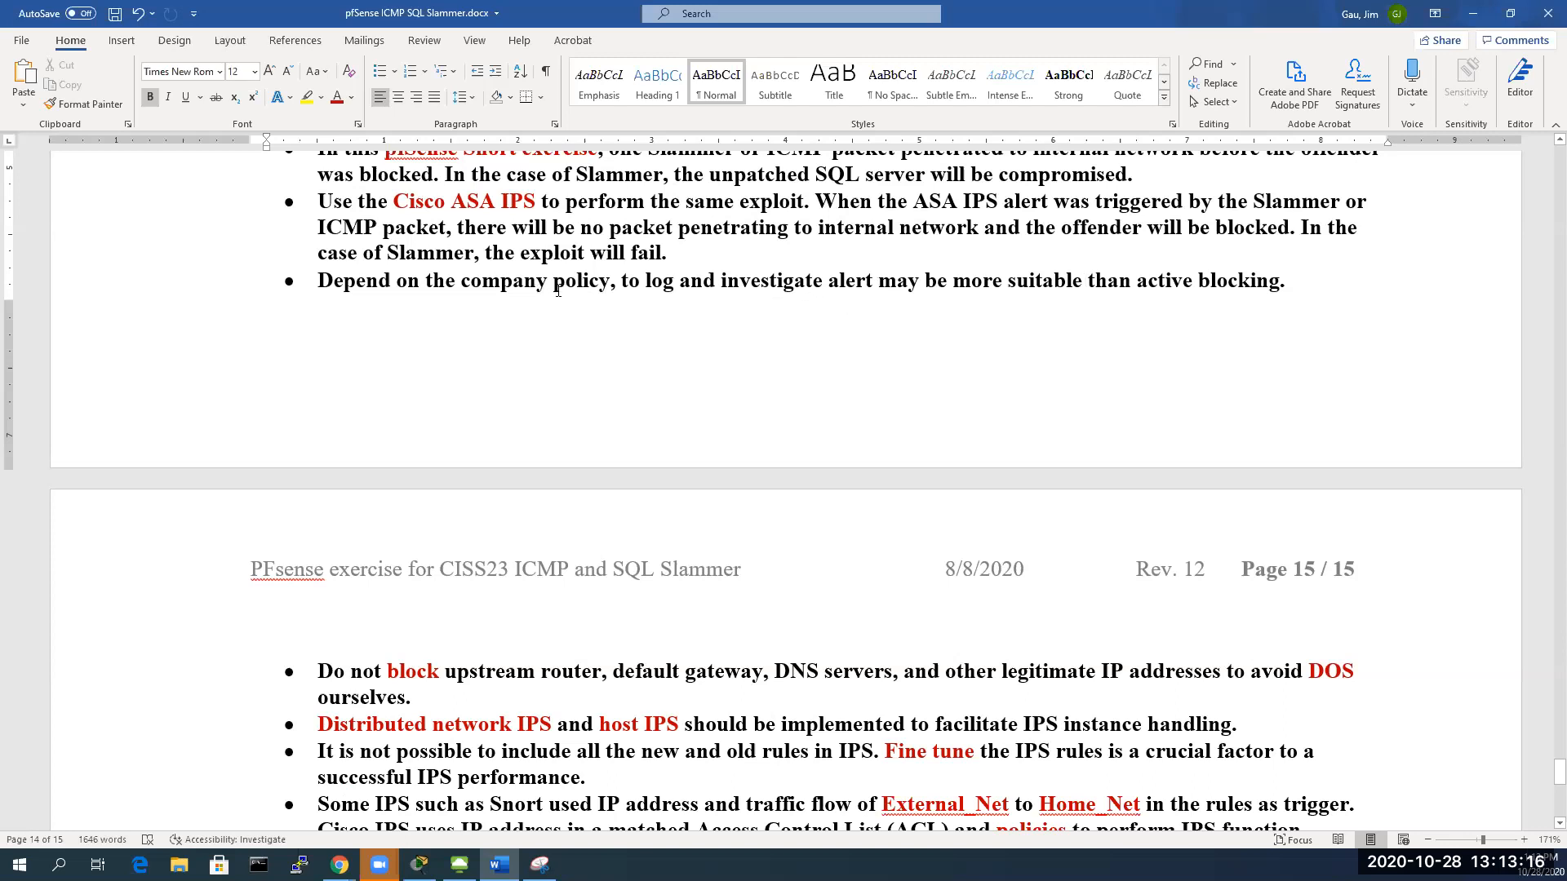
Scroll down page 15 to the End of exercise heading and the Troubleshooting Notes
scroll(654, 338, down, 1)
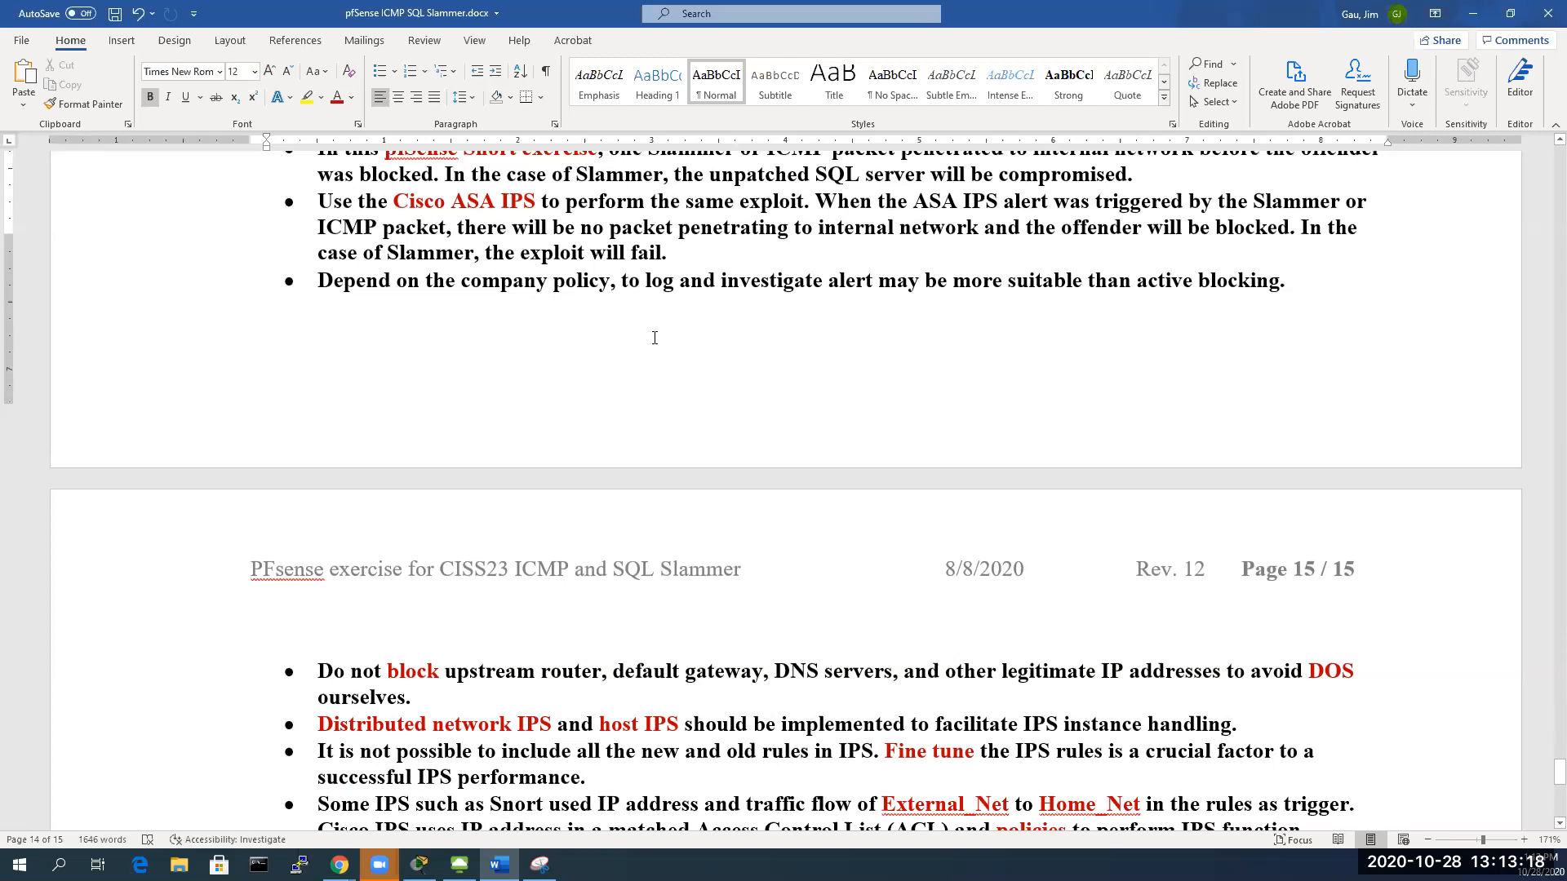
scroll(654, 338, down, 2)
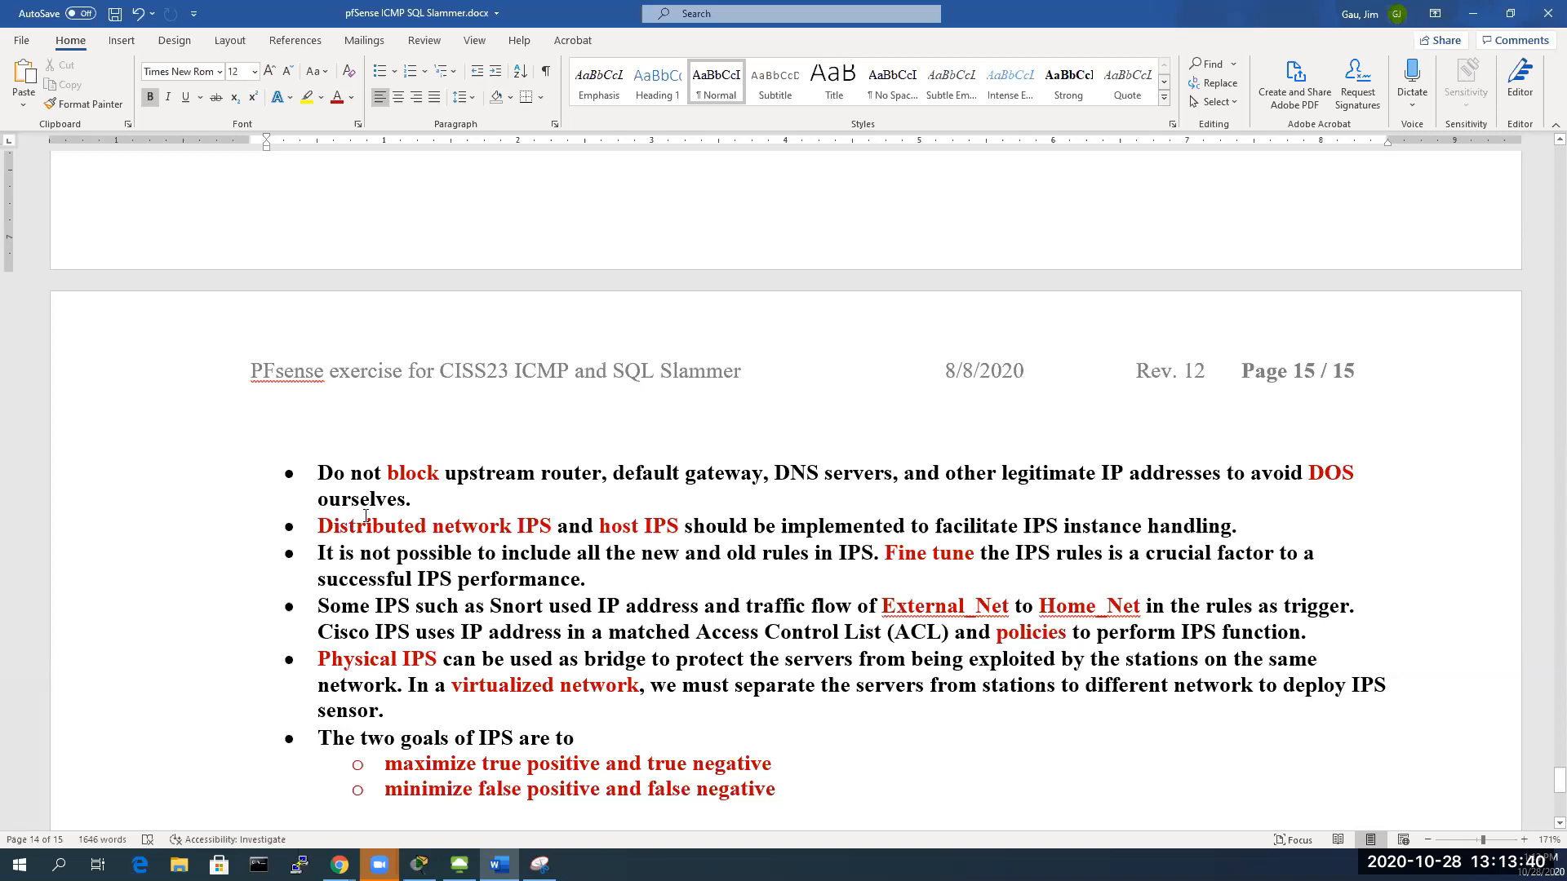
scroll(465, 487, down, 1)
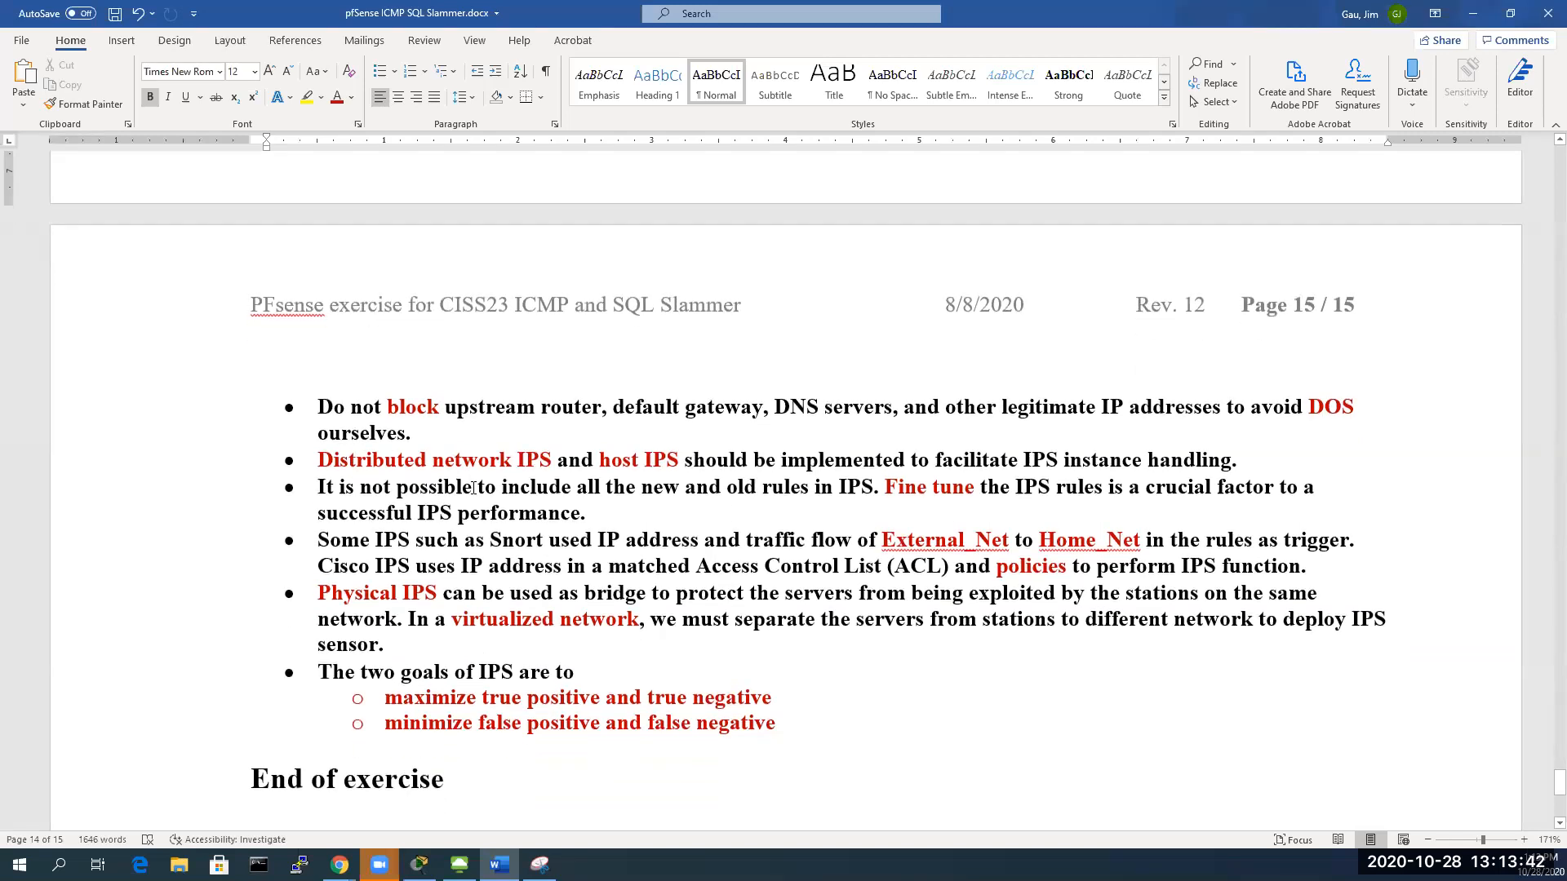
scroll(502, 508, down, 1)
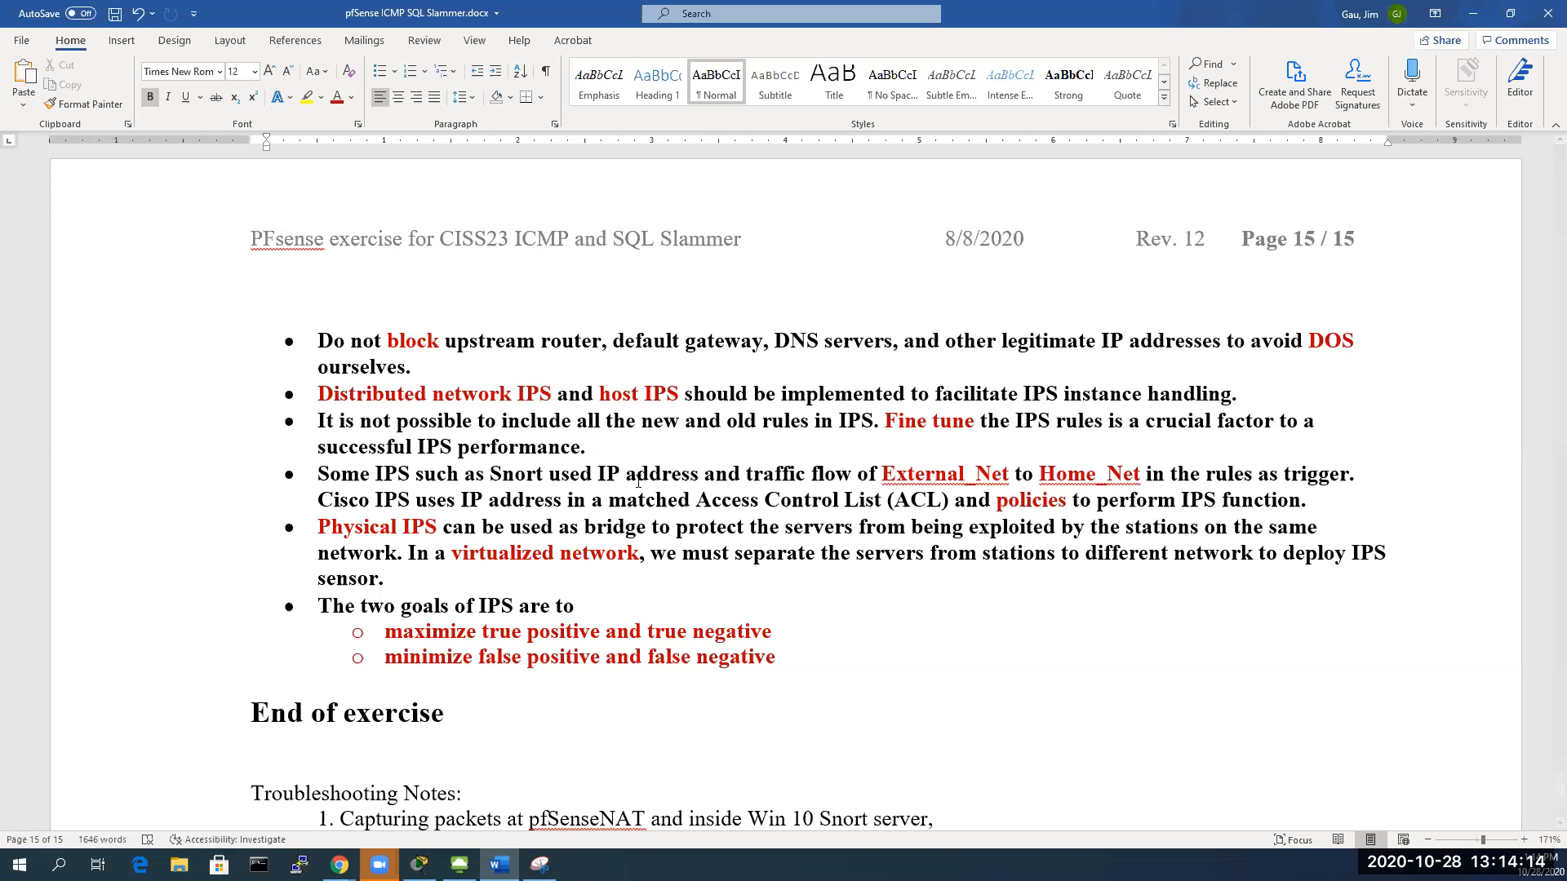
Highlight the phrase 'new and old rules' in the third bullet on page 15
drag(641, 421, 946, 421)
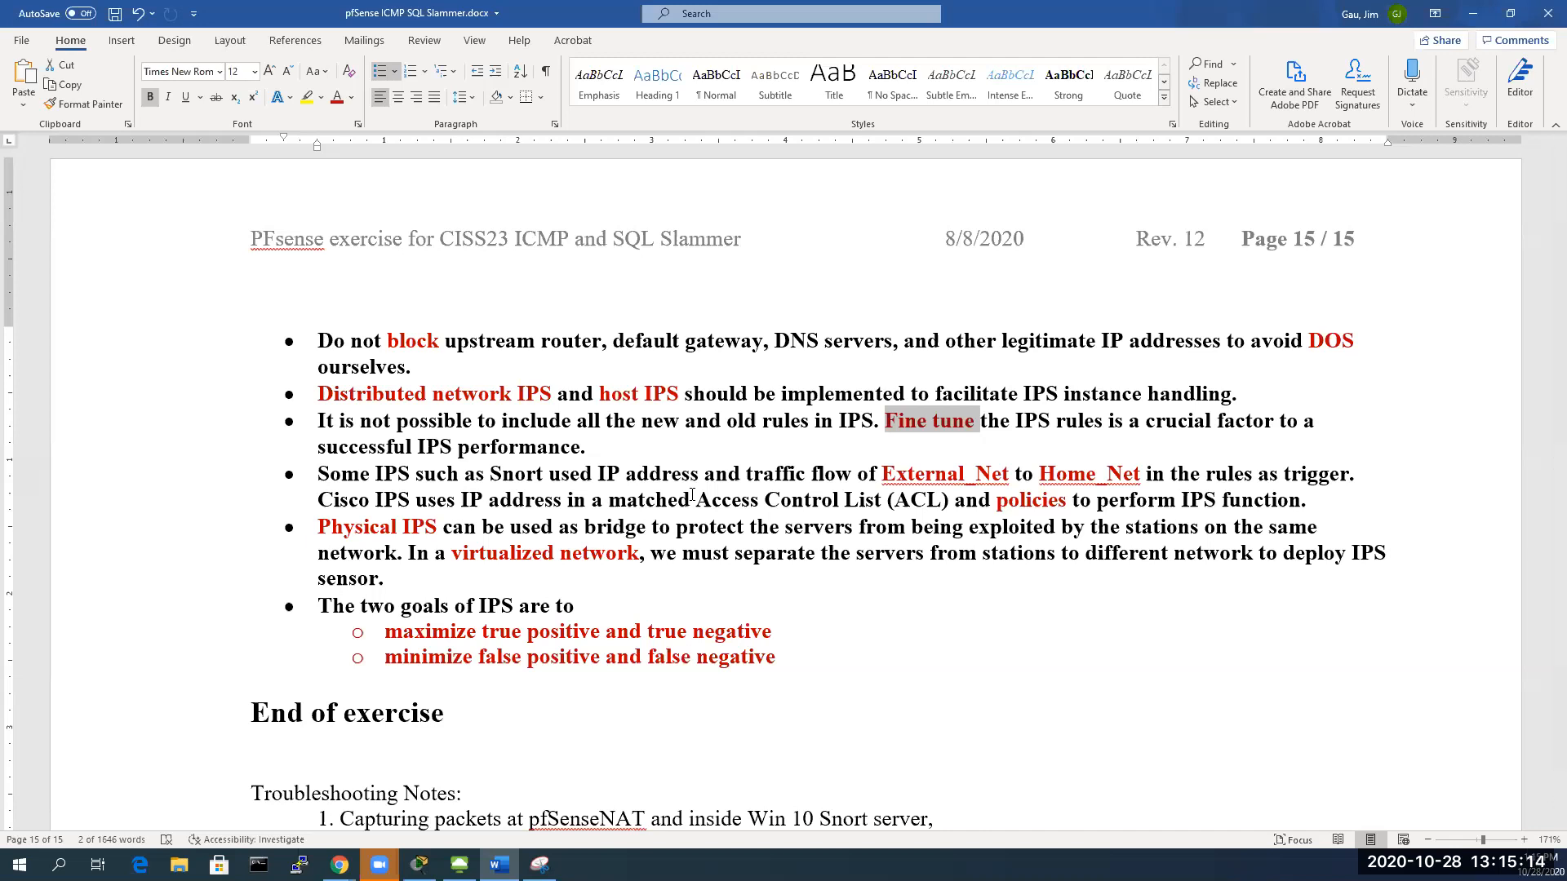
Highlight 'policies' in the ACL line, then 'Physical IPS' opening the next bullet
drag(996, 499, 1068, 501)
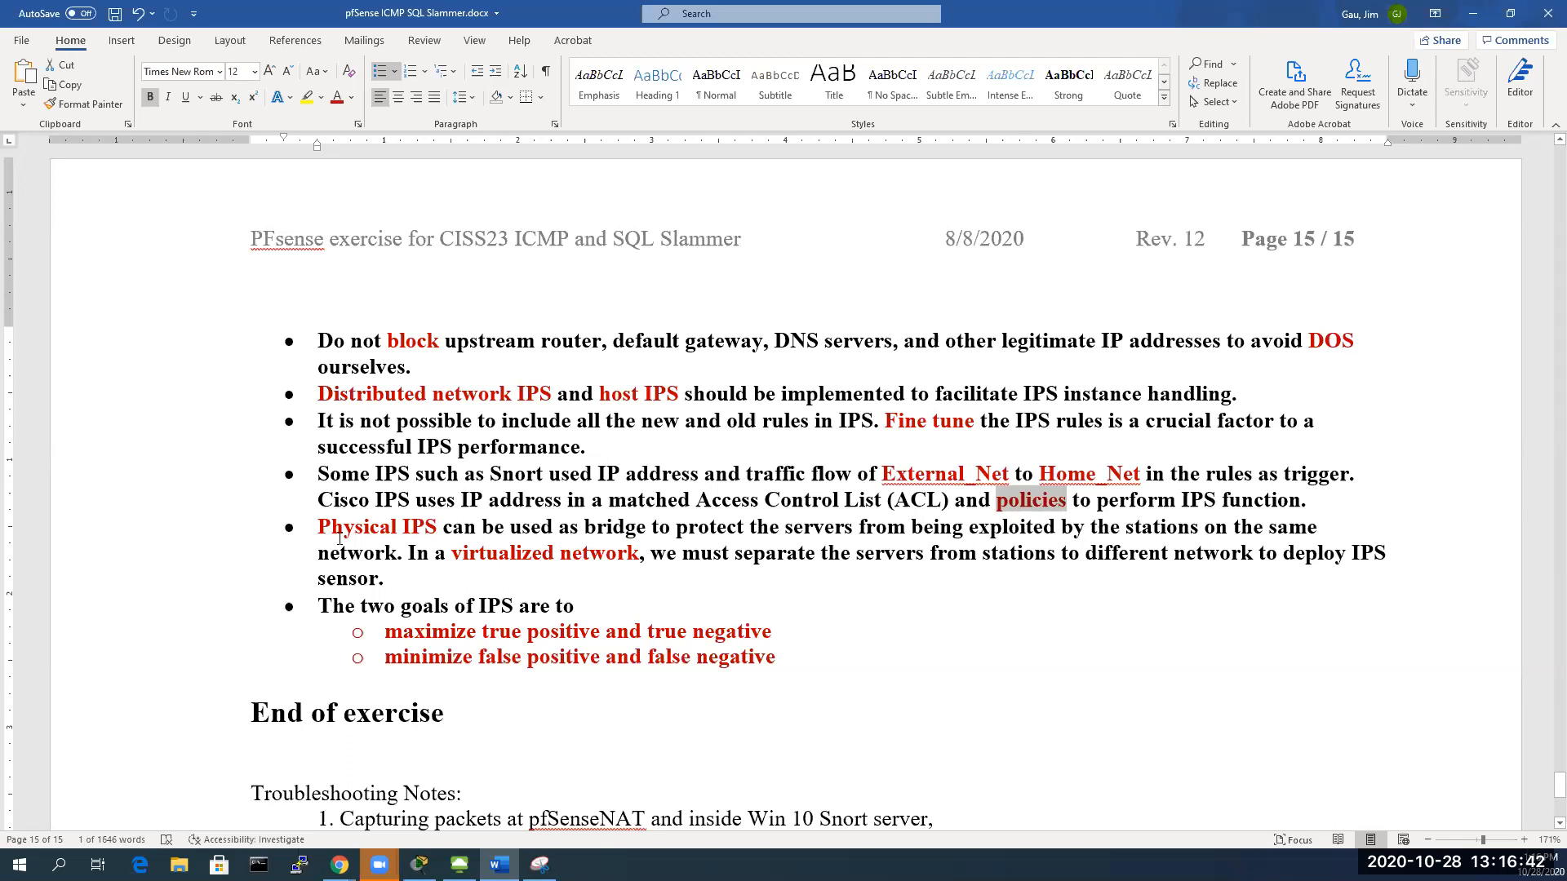
drag(318, 527, 444, 528)
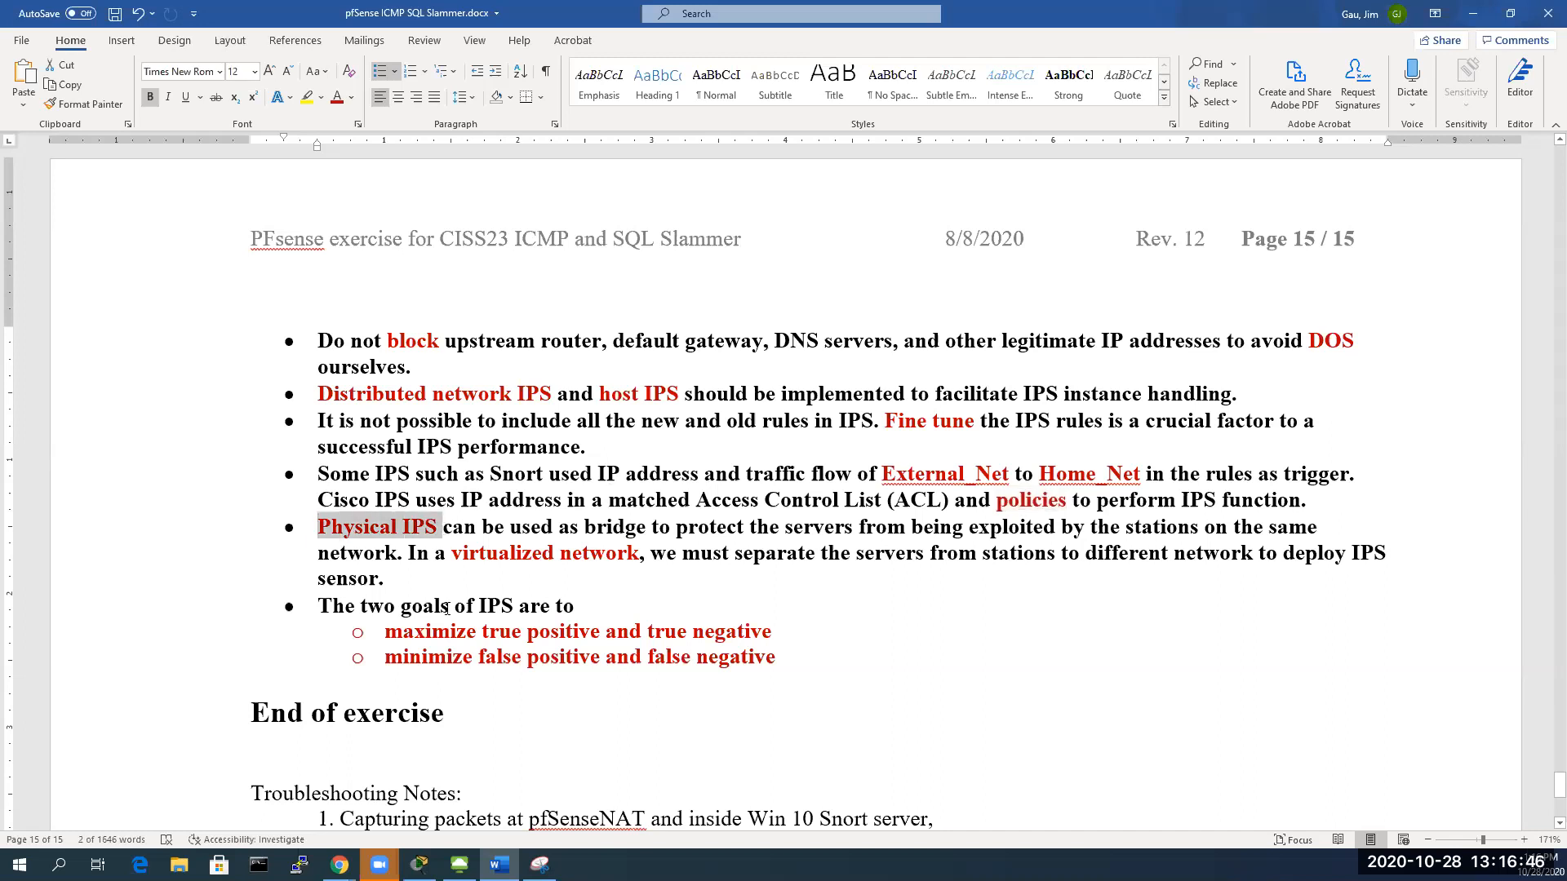